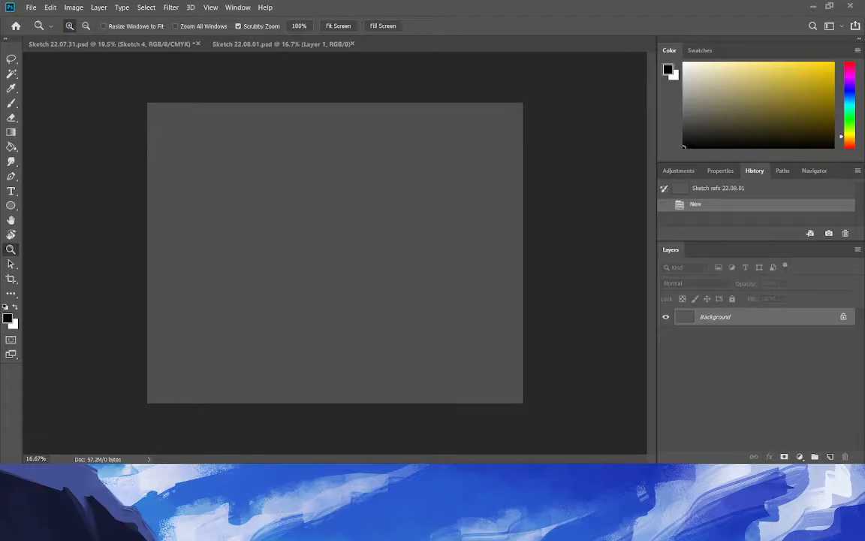
Place the piece-2 Artstation image as an embedded reference in the upper-left area of the Sketch refs 22.08.01 canvas.
click(396, 268)
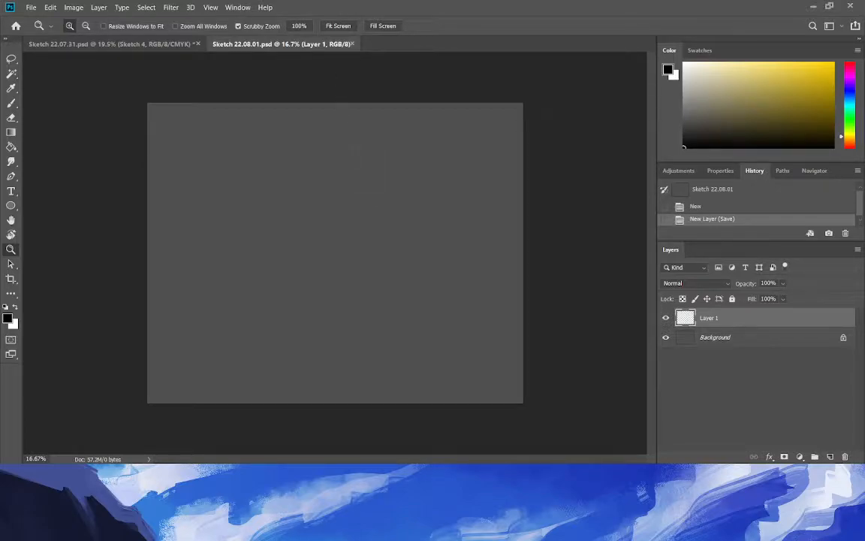
key(ctrl+Tab)
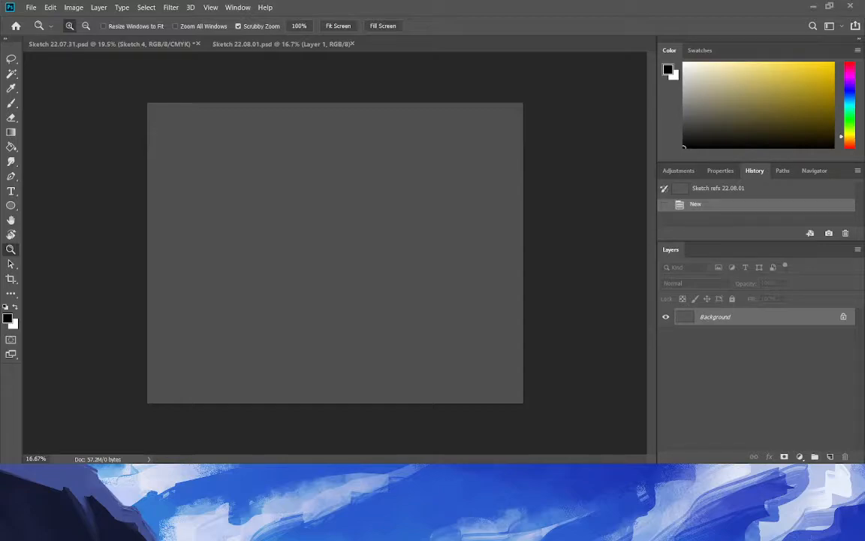
drag(335, 253, 225, 138)
key(Return)
key(z)
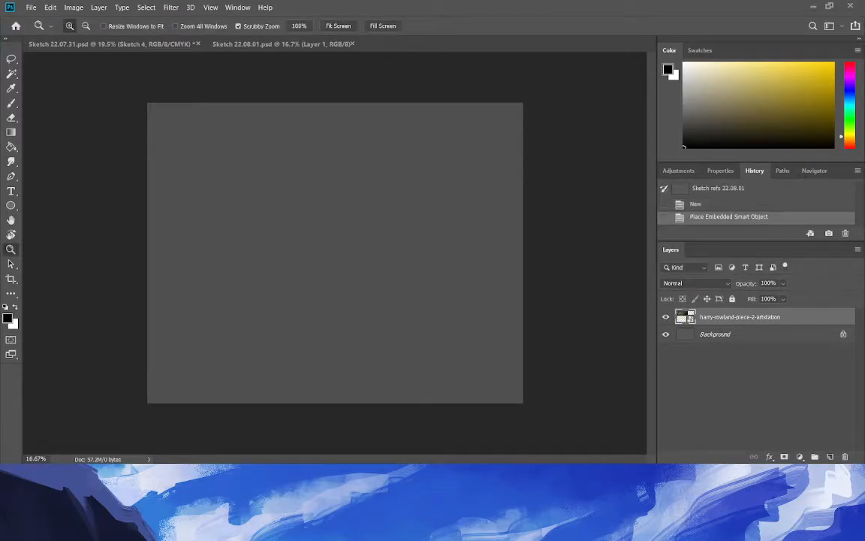
Place the dark-forest-02 image as an embedded reference beneath the first image and adjust it with Free Transform.
key(alt+f)
key(l)
drag(394, 5, 409, 0)
drag(335, 253, 220, 203)
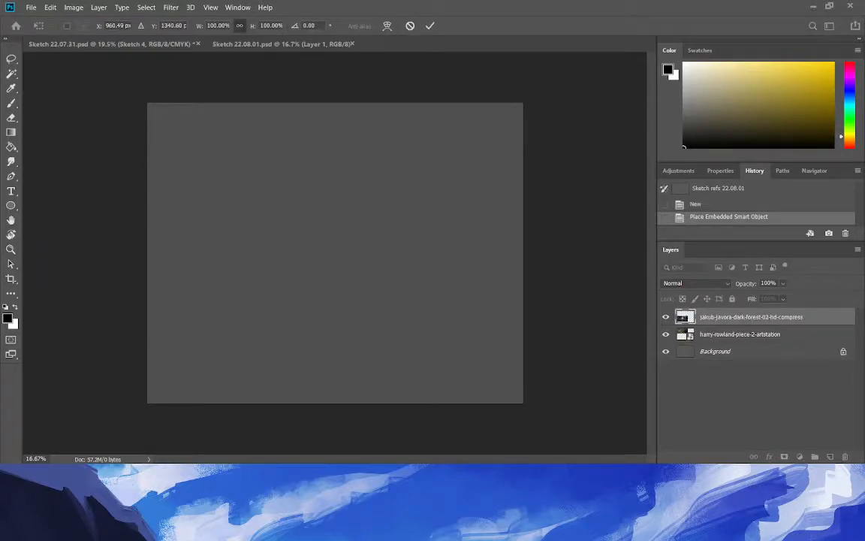
key(Return)
key(z)
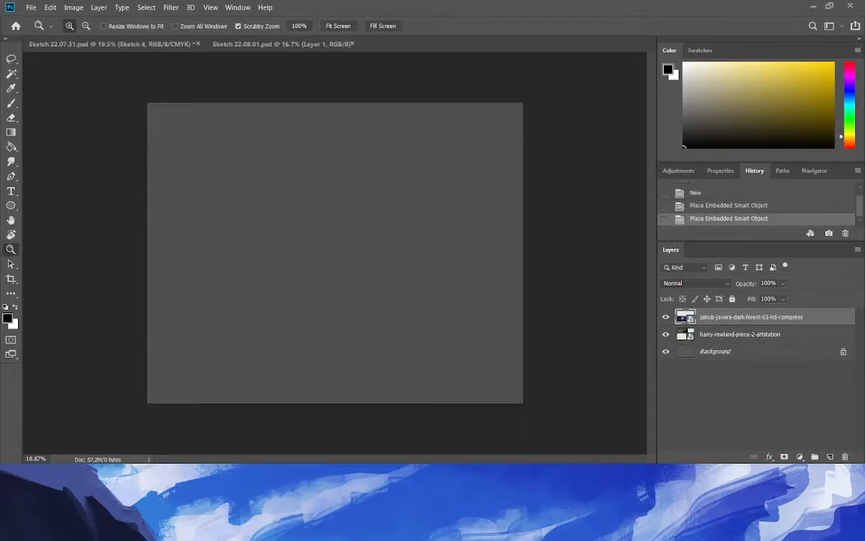
key(ctrl+t)
key(Return)
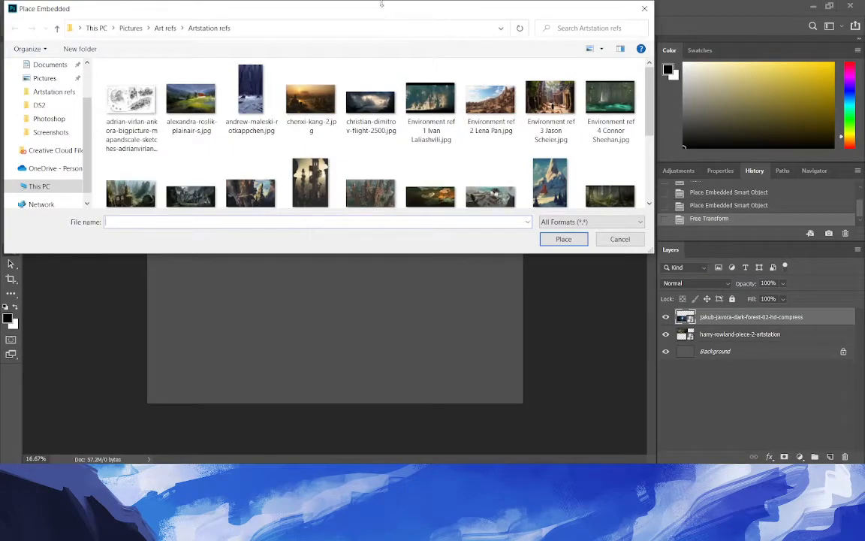
Place the redwood winter-screenshot-0007 image as an embedded reference beside the other two images.
drag(381, 2, 450, 0)
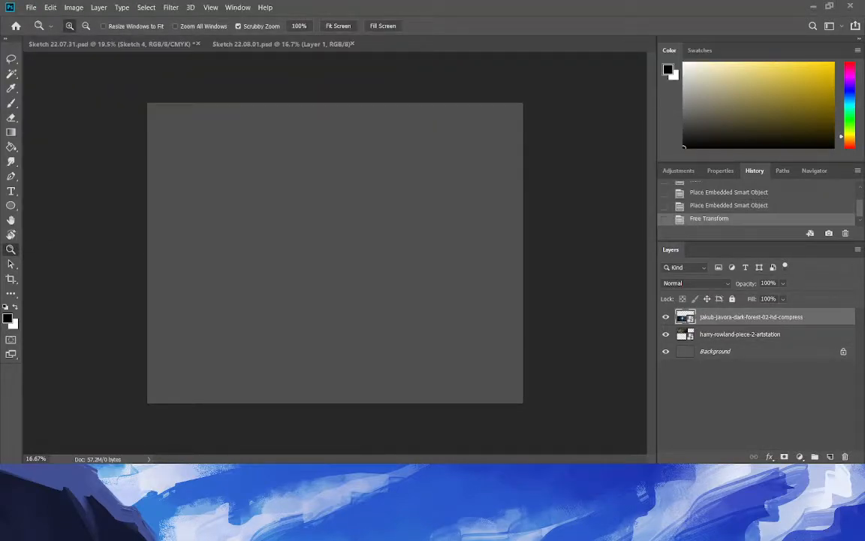
drag(272, 199, 341, 134)
key(Return)
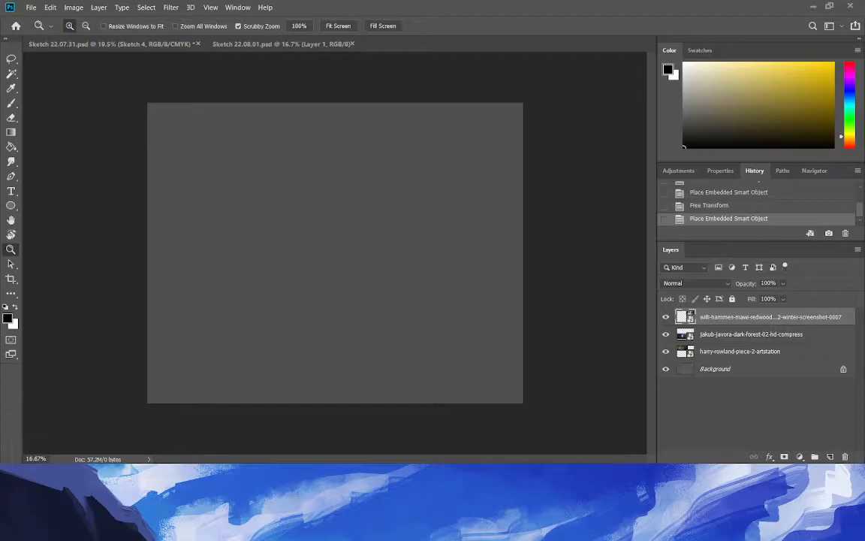
Group the three placed environment reference layers in the refs document and hide the group.
key(ctrl+Tab)
drag(318, 247, 333, 243)
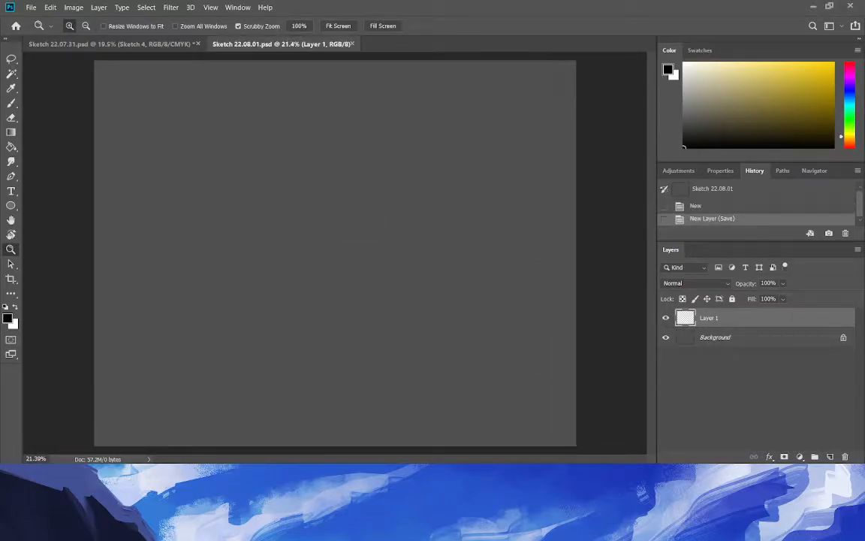
key(ctrl+Tab)
shift+click(706, 351)
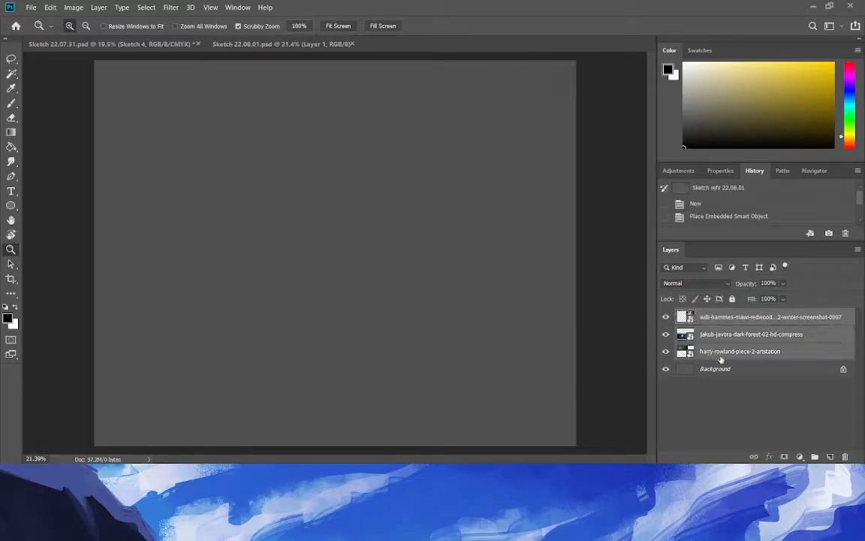
click(815, 456)
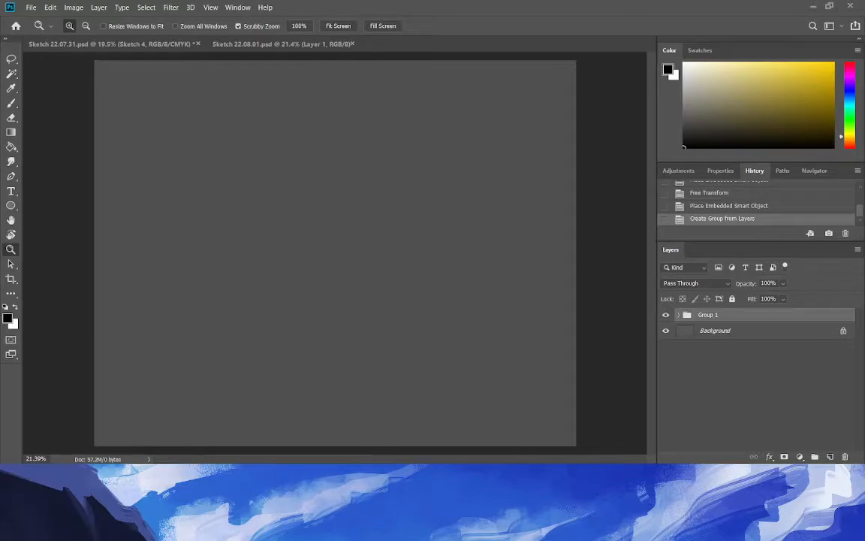
key(ctrl+Tab)
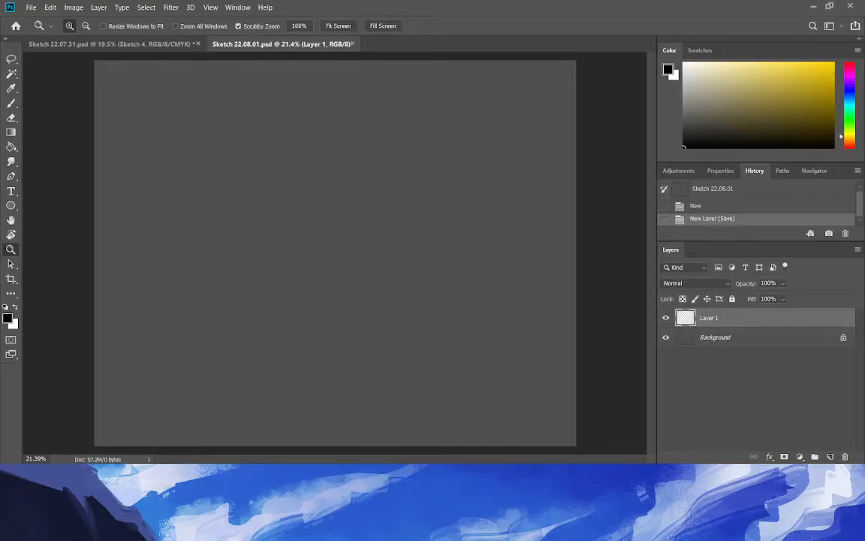
key(ctrl+Tab)
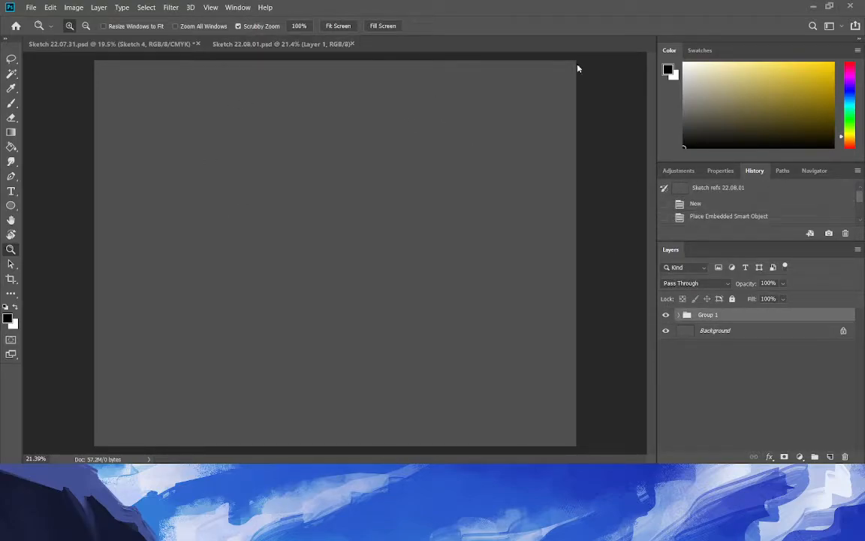
click(666, 315)
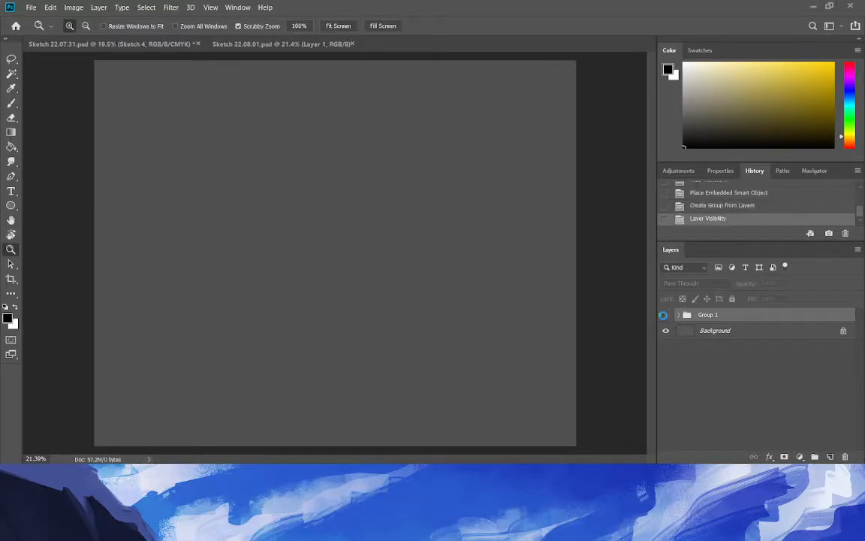
Place Screenshot (2371) as an embedded reference in the upper-left area of the refs canvas.
key(ctrl+shift+p)
drag(323, 8, 391, 0)
drag(335, 253, 154, 100)
drag(214, 140, 223, 146)
key(Return)
Place the Elk anatomy ref 2 image as an embedded reference beside the screenshot, enlarging it to fit the upper part of the canvas.
key(alt+f)
key(l)
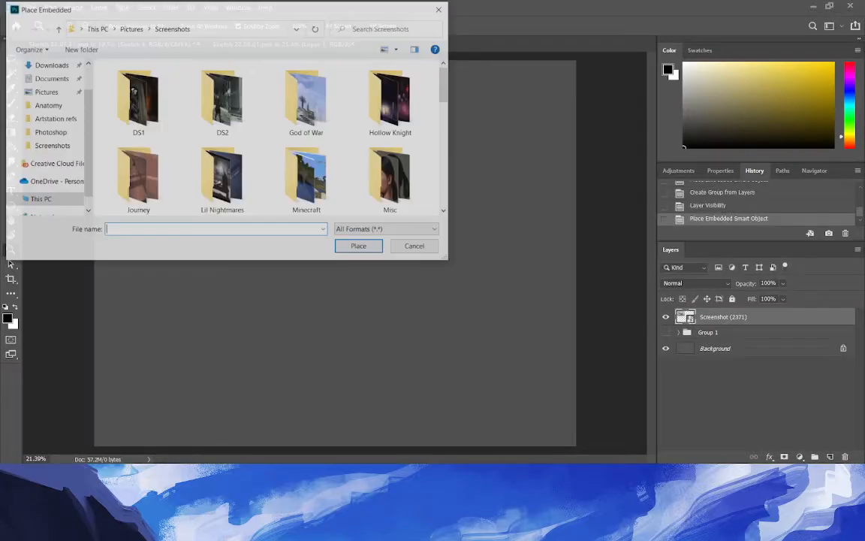
drag(248, 14, 301, 0)
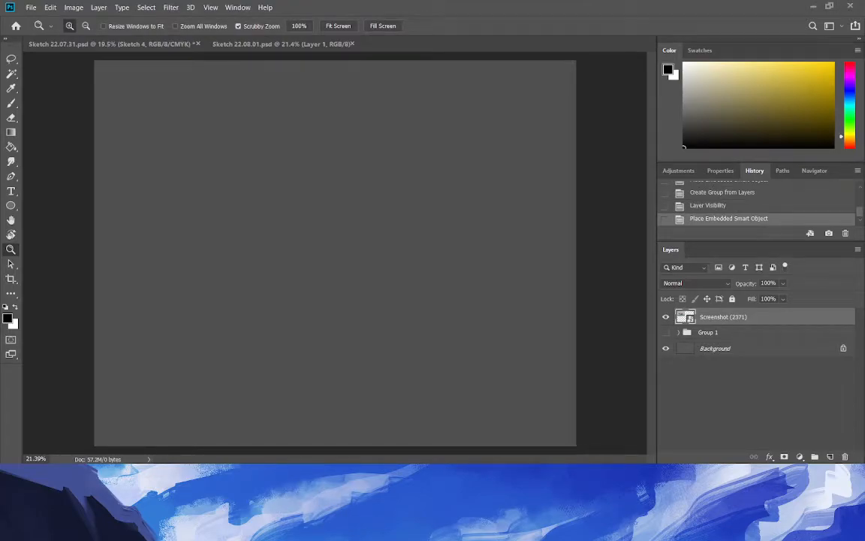
drag(346, 261, 457, 283)
drag(344, 216, 297, 120)
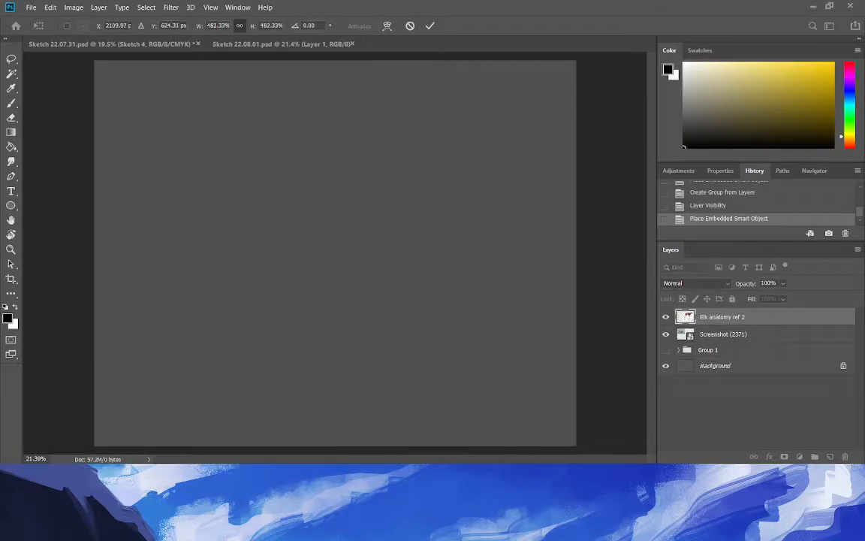
drag(568, 264, 507, 218)
drag(342, 155, 330, 145)
key(Return)
key(z)
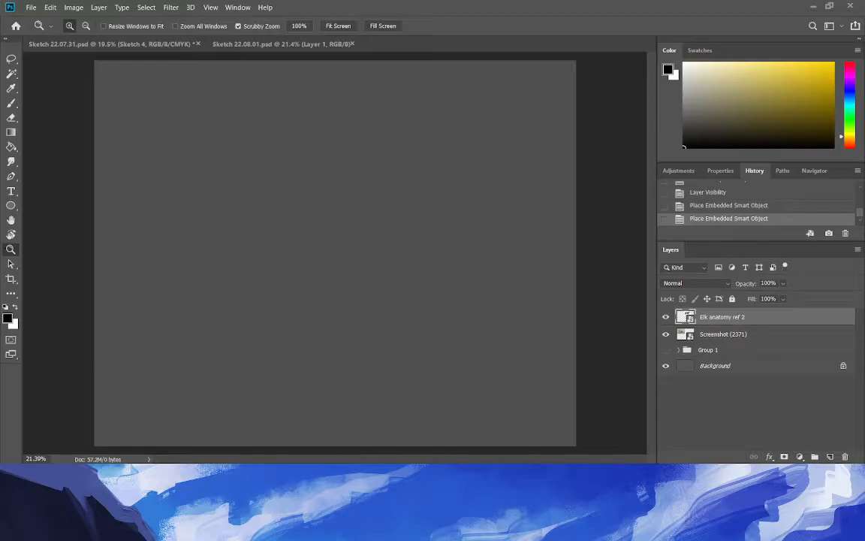
Place the Wolf ref 04 image as an embedded reference near the canvas's right edge, scaled to 157.25%.
drag(374, 289, 419, 326)
drag(360, 274, 334, 270)
drag(524, 287, 539, 263)
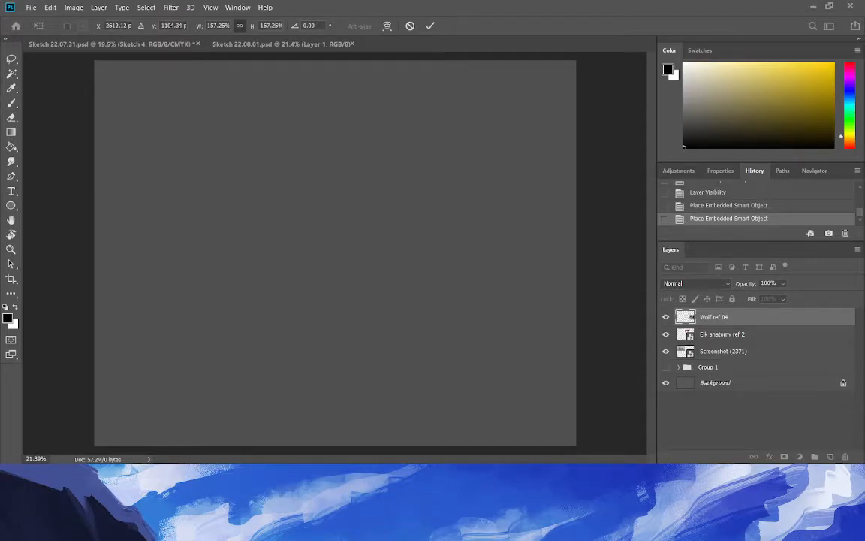
key(Return)
key(z)
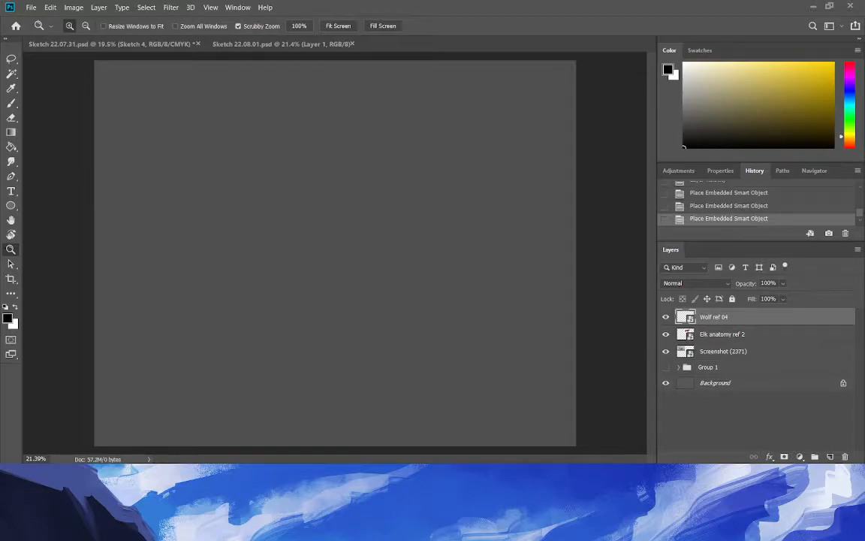
Set up the Brush tool with a dark, muted brown foreground colour and a larger size of 117 px.
key(b)
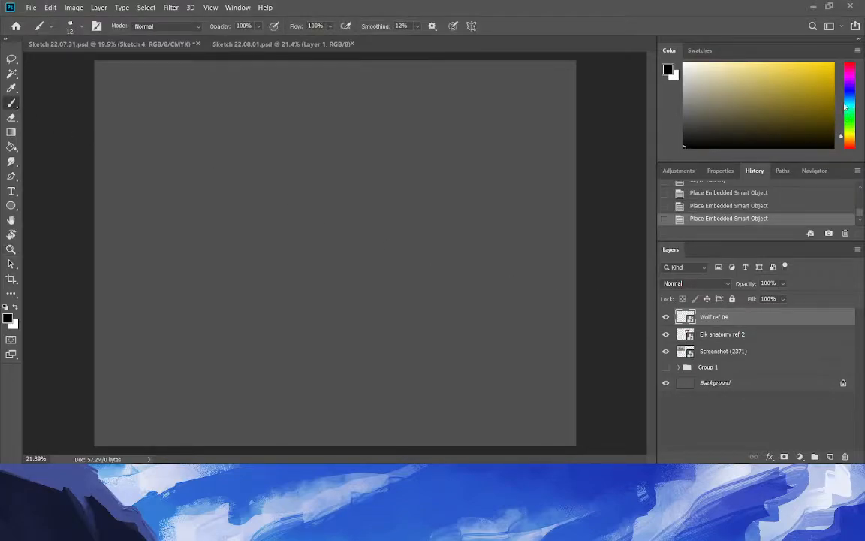
click(848, 142)
click(808, 137)
click(727, 119)
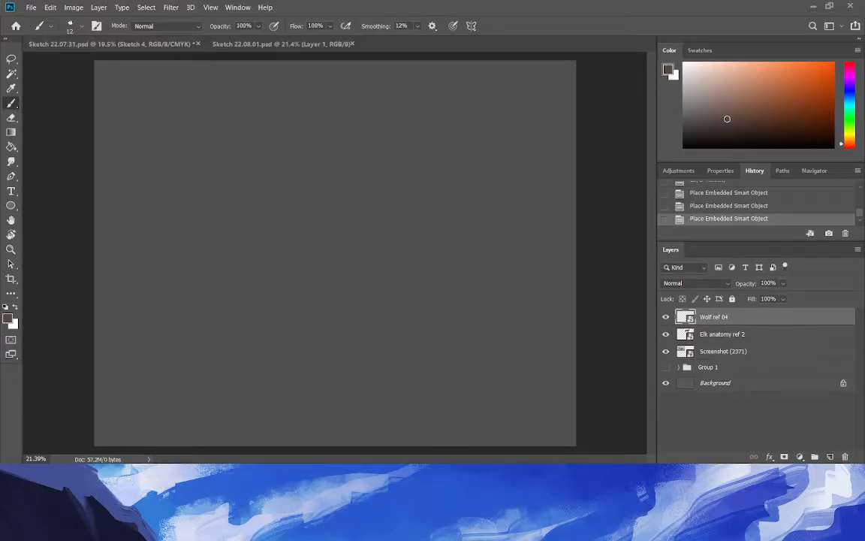
click(70, 26)
Paint a closed rectangular outline with straight brown strokes on Layer 1 of Sketch 22.08.01.psd.
key(ctrl+Tab)
click(264, 154)
shift+click(264, 388)
shift+click(473, 388)
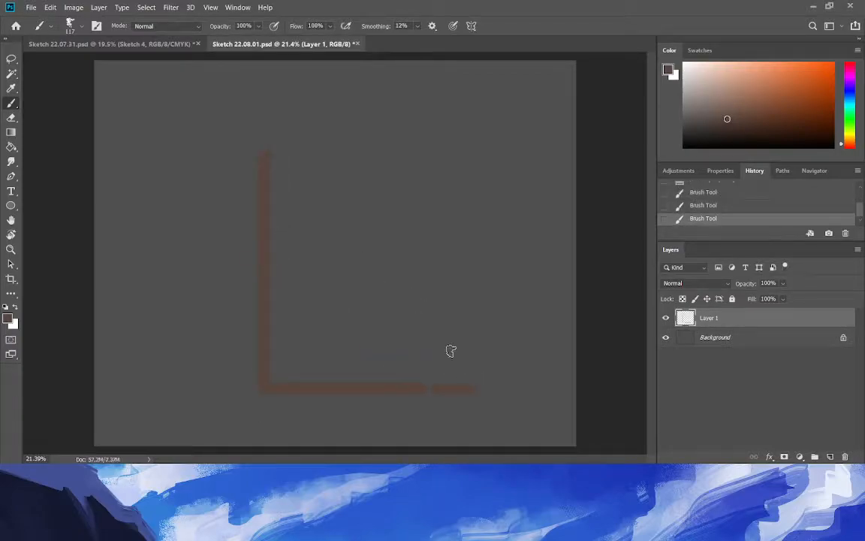
shift+click(471, 154)
shift+click(265, 154)
Fill the rectangle solid brown using 146 px and 199 px brush sizes, with the Background layer hidden.
click(70, 27)
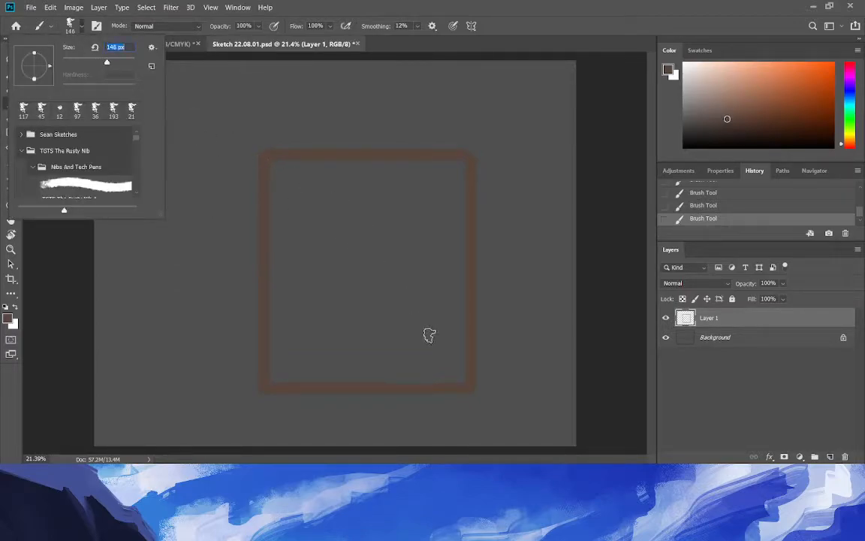
click(449, 364)
mouse_move(466, 381)
mouse_down()
mouse_move(449, 160)
mouse_move(464, 166)
mouse_move(274, 169)
mouse_up()
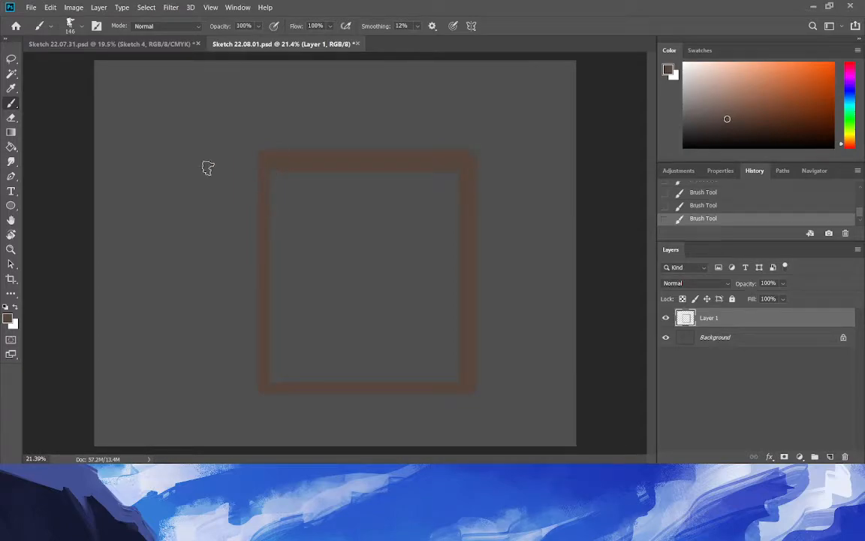
click(666, 338)
mouse_move(465, 159)
mouse_down()
mouse_move(264, 163)
mouse_move(270, 385)
mouse_up()
mouse_move(463, 377)
mouse_down()
mouse_move(276, 372)
mouse_move(280, 175)
mouse_up()
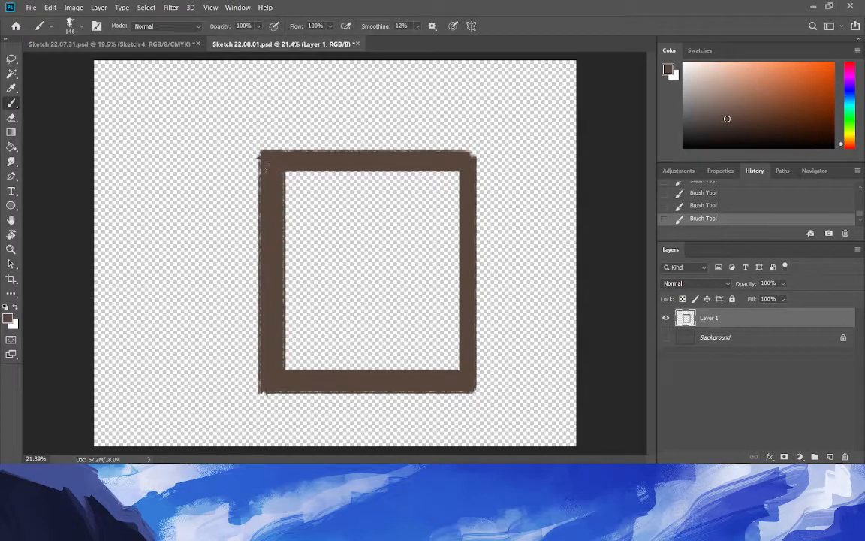
click(69, 25)
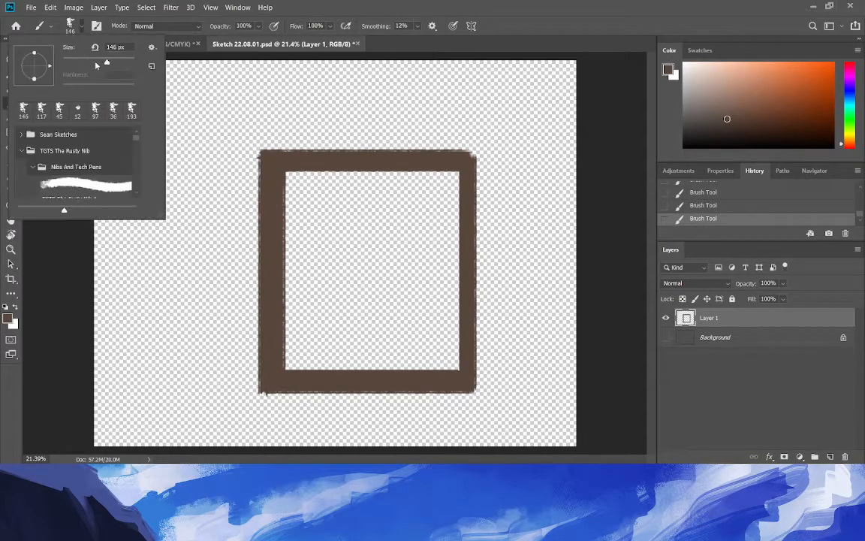
mouse_move(279, 177)
mouse_down()
mouse_move(462, 177)
mouse_move(452, 166)
mouse_move(460, 253)
mouse_move(445, 375)
mouse_move(458, 368)
mouse_move(281, 365)
mouse_move(286, 177)
mouse_move(309, 348)
mouse_move(300, 165)
mouse_move(302, 355)
mouse_move(292, 180)
mouse_move(316, 358)
mouse_move(318, 187)
mouse_move(311, 251)
mouse_move(337, 352)
mouse_move(326, 174)
mouse_move(331, 353)
mouse_move(327, 180)
mouse_move(333, 347)
mouse_move(380, 366)
mouse_move(382, 356)
mouse_move(318, 302)
mouse_move(400, 325)
mouse_move(445, 356)
mouse_move(378, 284)
mouse_move(432, 346)
mouse_move(429, 214)
mouse_move(446, 190)
mouse_move(435, 283)
mouse_move(429, 183)
mouse_move(415, 322)
mouse_move(410, 237)
mouse_move(393, 175)
mouse_move(380, 285)
mouse_move(289, 203)
mouse_up()
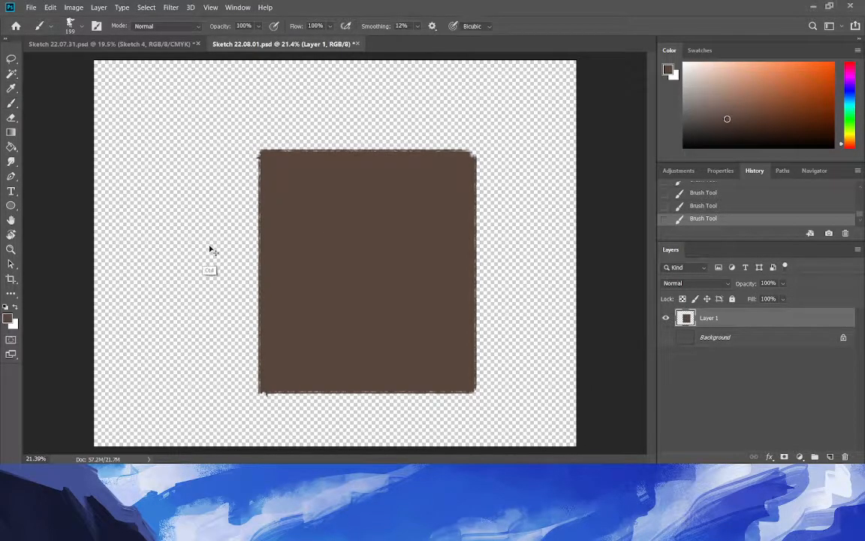
Scale the brown rectangle to 134% with Free Transform and centre it on the canvas.
key(ctrl+t)
mouse_move(244, 272)
mouse_down()
mouse_move(226, 271)
mouse_move(221, 286)
mouse_move(234, 284)
mouse_up()
key(Return)
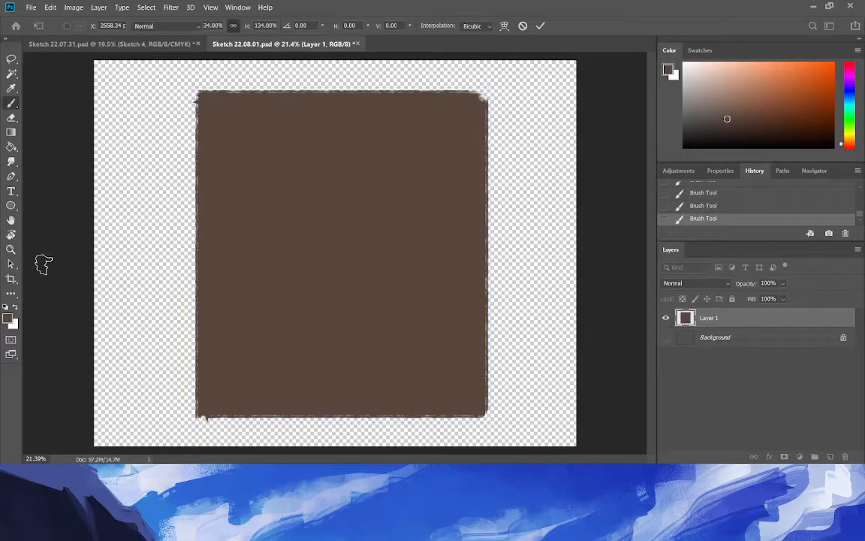
Show the Background layer again and lock the transparent pixels of Layer 1.
click(666, 337)
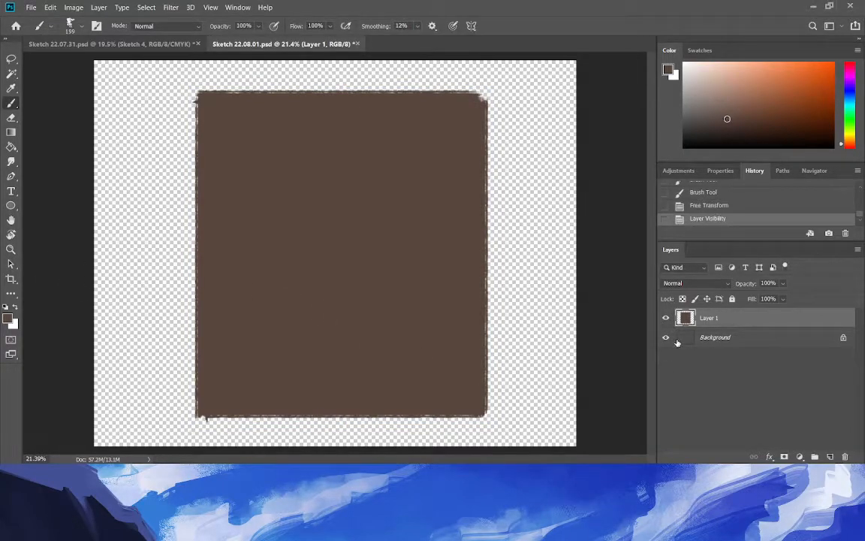
click(682, 299)
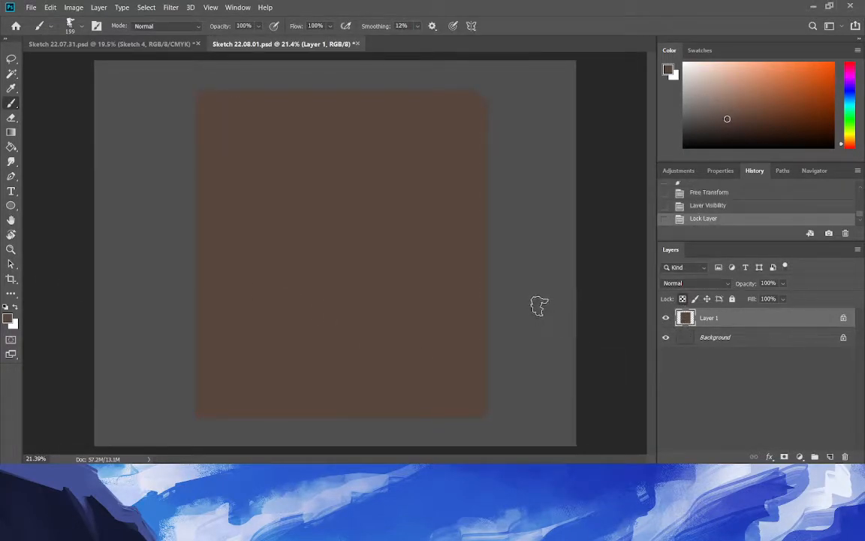
Choose a light warm grey paint colour, undo the test stroke, and set the brush size to 108 px.
click(693, 86)
drag(368, 201, 342, 279)
key(ctrl+z)
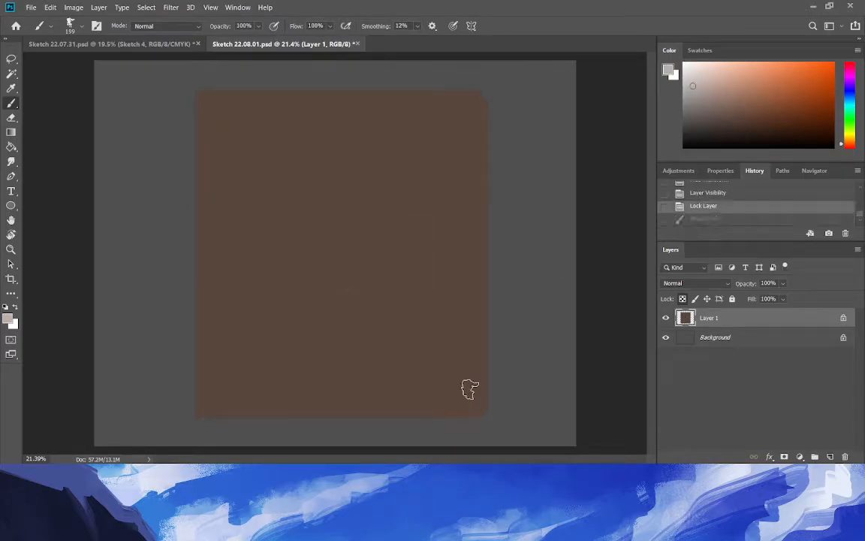
click(81, 27)
click(100, 61)
click(88, 240)
Outline the creature's head in light grey, with strokes for the back, the chest and the front leg.
mouse_move(406, 250)
mouse_down()
mouse_move(423, 225)
mouse_move(411, 184)
mouse_move(400, 200)
mouse_move(377, 192)
mouse_move(370, 214)
mouse_up()
drag(382, 233, 401, 247)
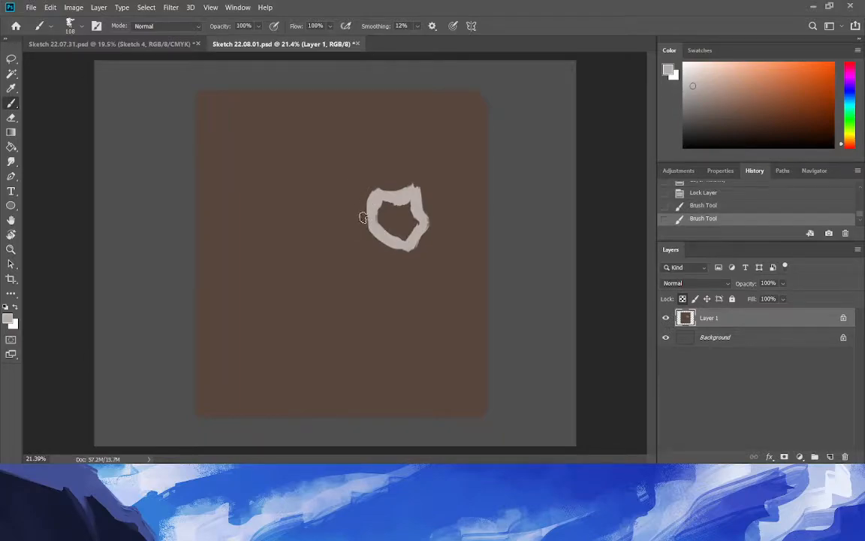
drag(366, 220, 286, 246)
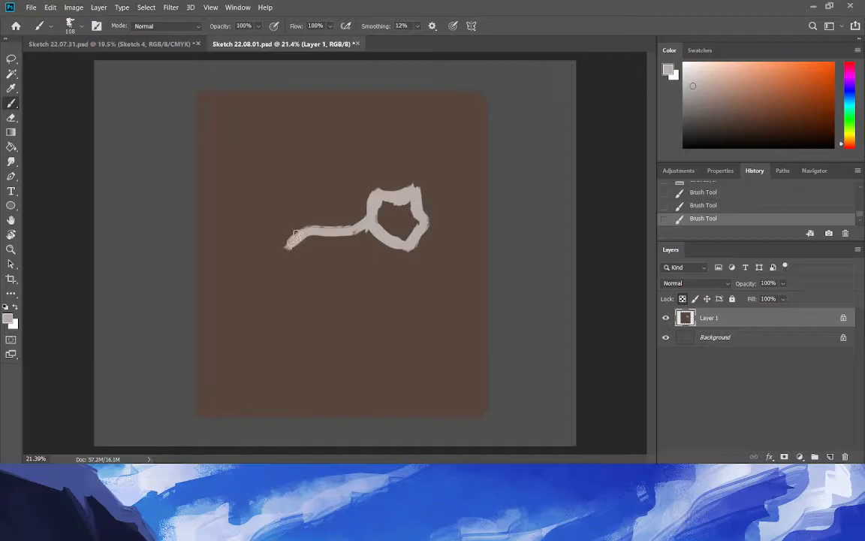
mouse_move(399, 248)
mouse_down()
mouse_move(383, 304)
mouse_move(388, 324)
mouse_move(378, 287)
mouse_move(378, 323)
mouse_up()
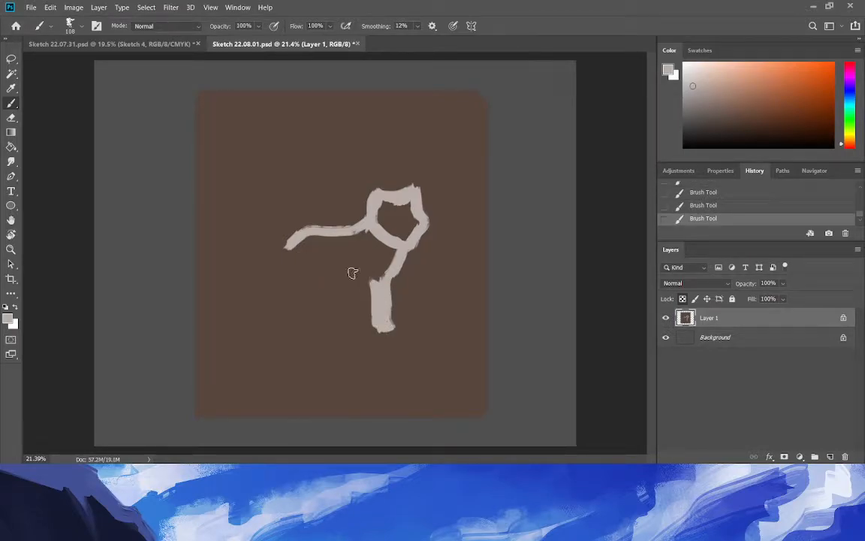
Complete the light grey silhouette with belly, hind leg and tail, fill the body solid, and thicken both legs.
drag(370, 283, 329, 284)
mouse_move(366, 283)
mouse_down()
mouse_move(328, 286)
mouse_move(317, 305)
mouse_move(323, 326)
mouse_move(313, 302)
mouse_move(302, 308)
mouse_move(290, 246)
mouse_move(281, 305)
mouse_move(283, 256)
mouse_move(283, 307)
mouse_move(287, 268)
mouse_move(287, 295)
mouse_move(313, 308)
mouse_move(310, 275)
mouse_move(315, 295)
mouse_move(379, 280)
mouse_move(399, 208)
mouse_move(417, 210)
mouse_move(405, 218)
mouse_move(402, 205)
mouse_move(380, 199)
mouse_move(380, 280)
mouse_move(367, 227)
mouse_move(359, 244)
mouse_move(302, 245)
mouse_move(310, 268)
mouse_move(298, 248)
mouse_up()
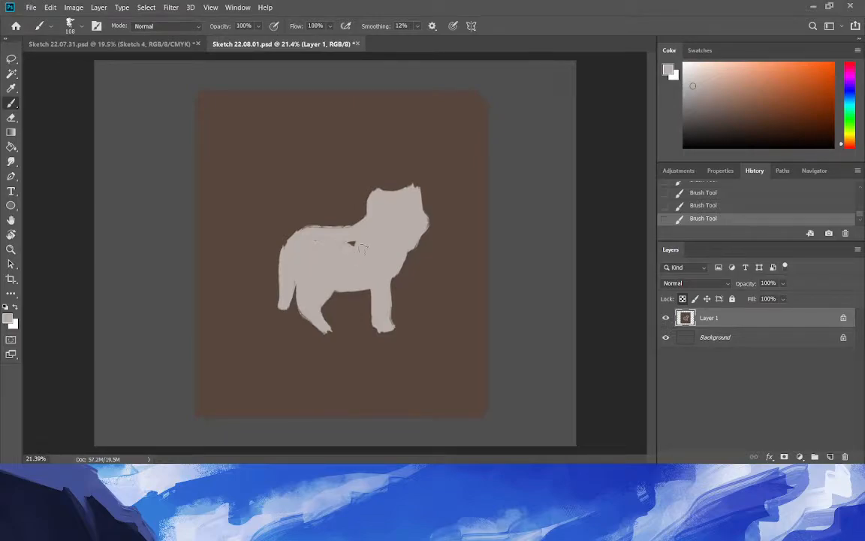
drag(378, 328, 370, 293)
mouse_move(328, 331)
mouse_down()
mouse_move(308, 329)
mouse_move(307, 321)
mouse_up()
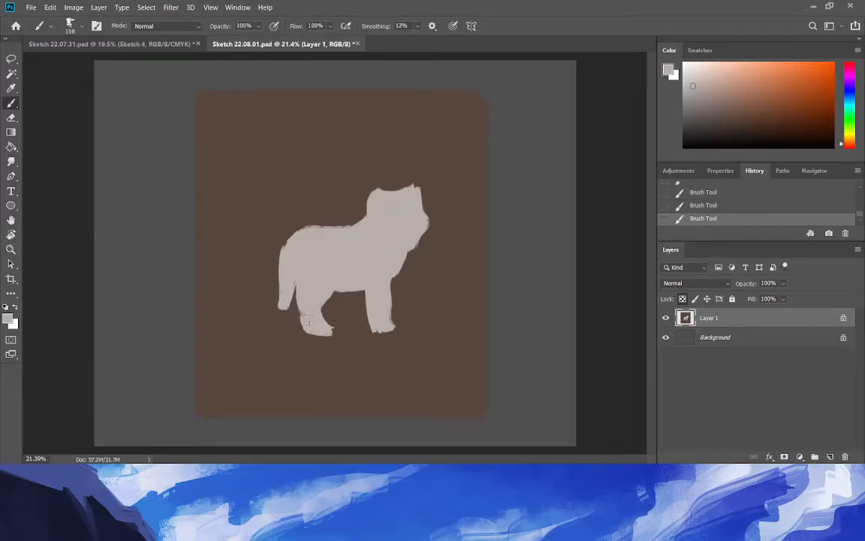
Trim the back edge of the hind leg with sampled backdrop brown, undoing an eraser attempt, and sample the creature's light grey again.
click(11, 88)
click(247, 323)
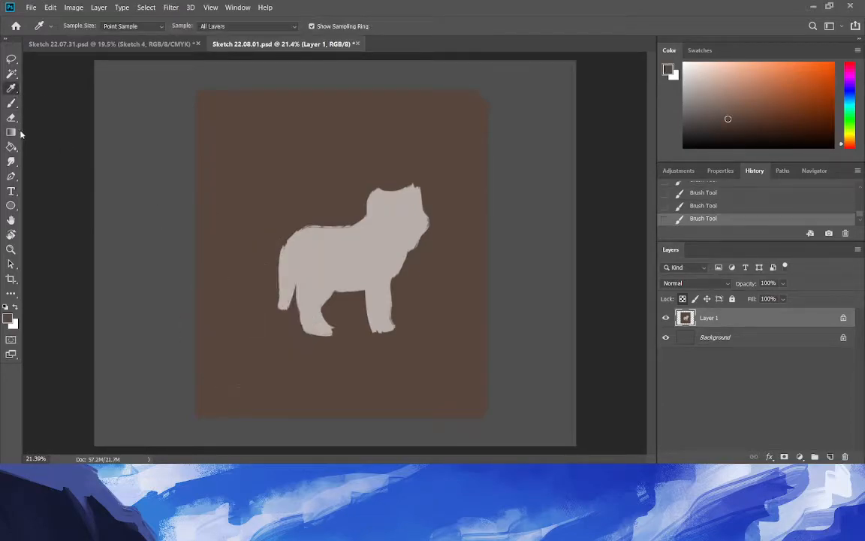
click(12, 118)
drag(314, 339, 290, 313)
key(ctrl+z)
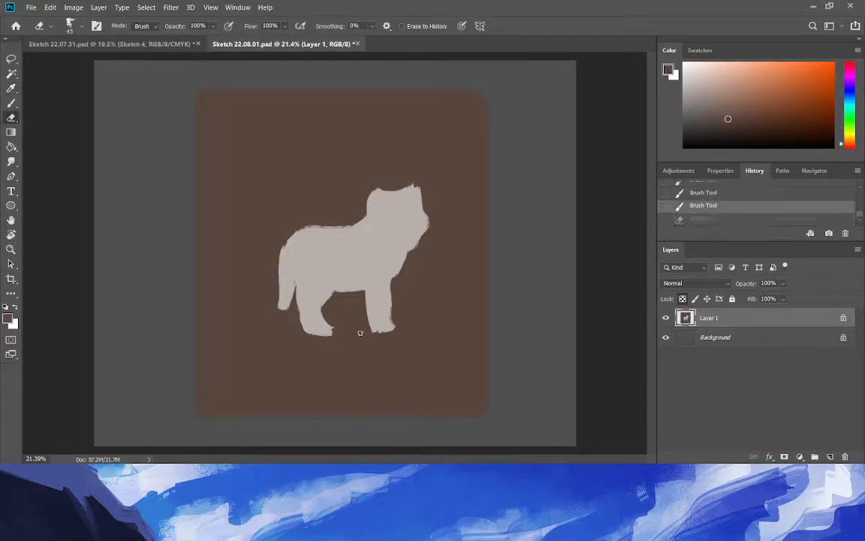
click(11, 103)
drag(304, 336, 276, 297)
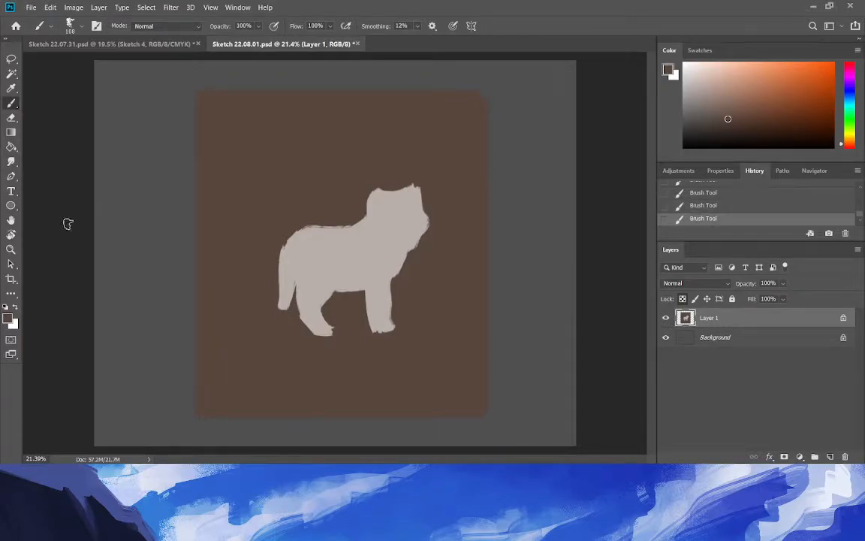
click(11, 88)
click(328, 245)
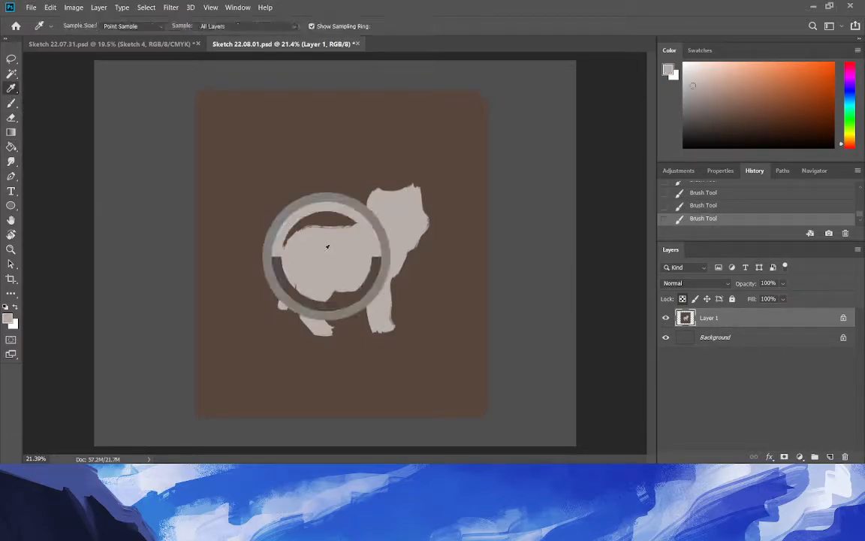
click(10, 104)
Lasso the creature's head, scale it to about 90% with Free Transform, nudge it towards the neck, and deselect.
click(11, 58)
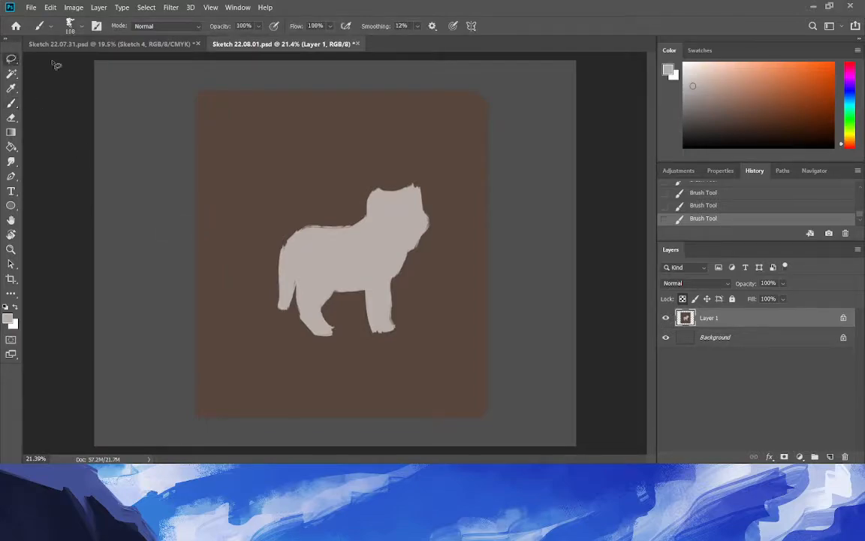
mouse_move(360, 215)
mouse_down()
mouse_move(445, 262)
mouse_move(375, 237)
mouse_up()
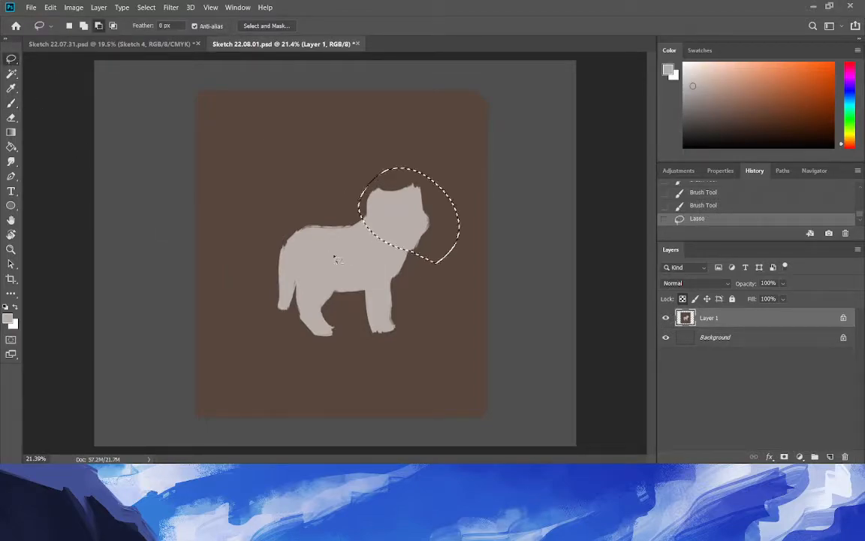
key(ctrl+t)
drag(408, 166, 407, 176)
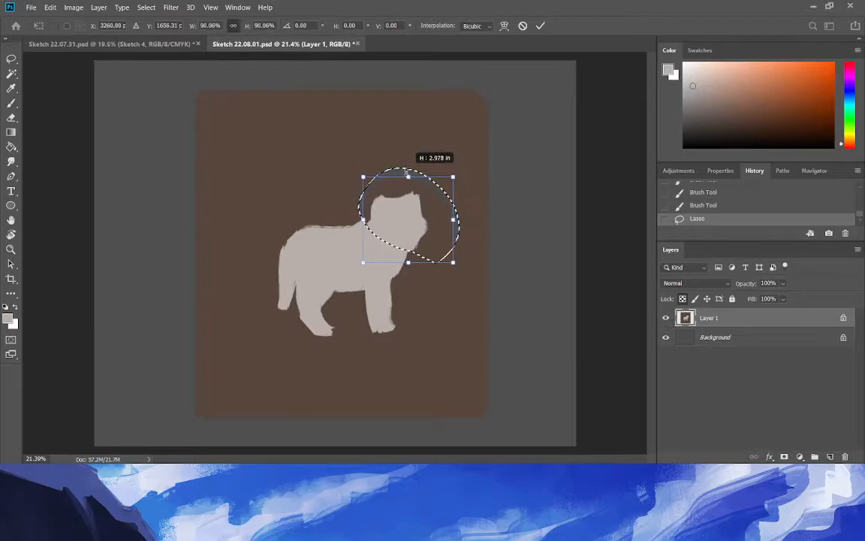
drag(385, 249, 383, 248)
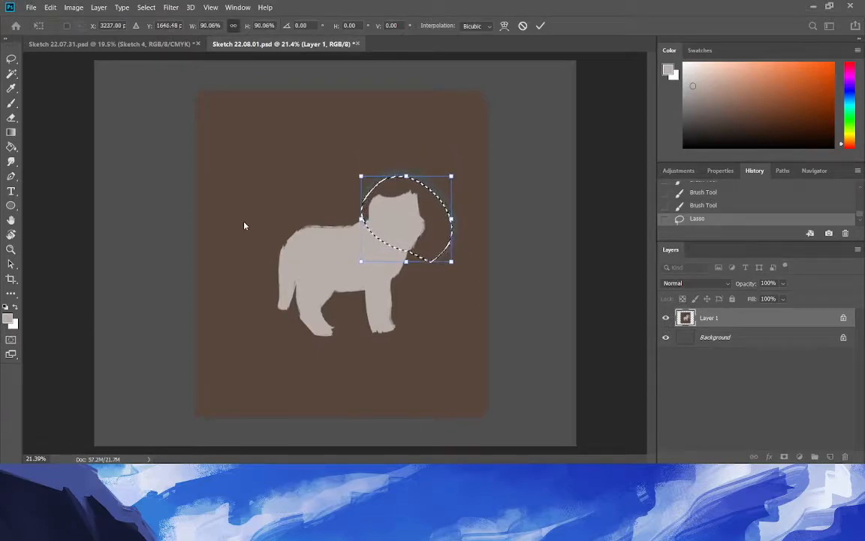
key(Return)
key(ctrl+d)
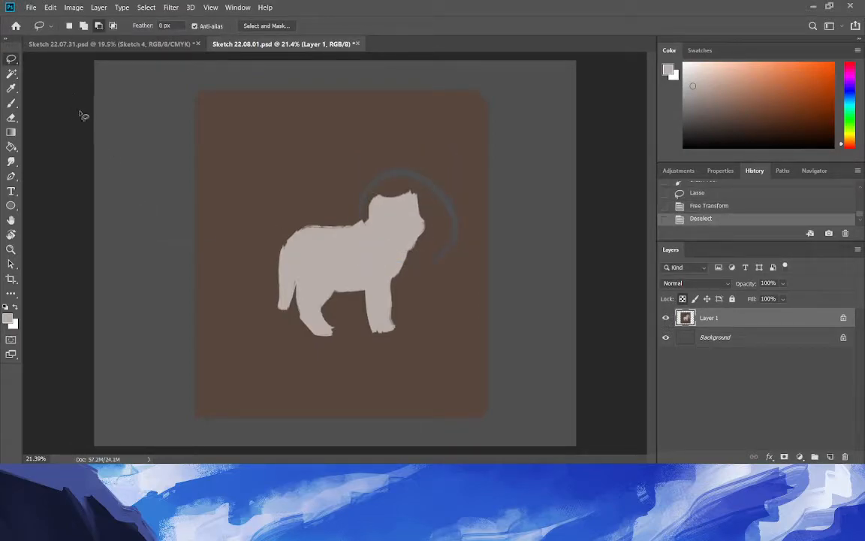
Unlock the transparent pixels of Layer 1, paint backdrop brown over the gap around the head, and lock them again.
click(11, 88)
click(682, 300)
click(295, 193)
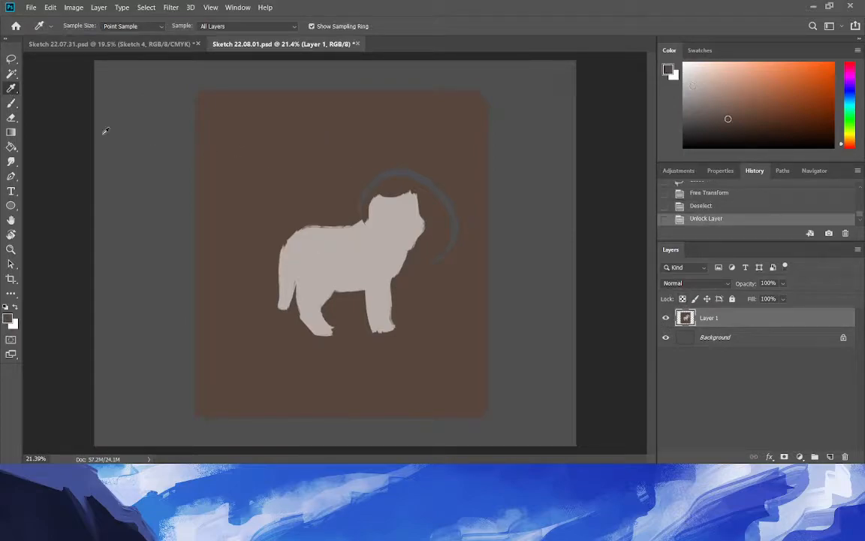
click(11, 102)
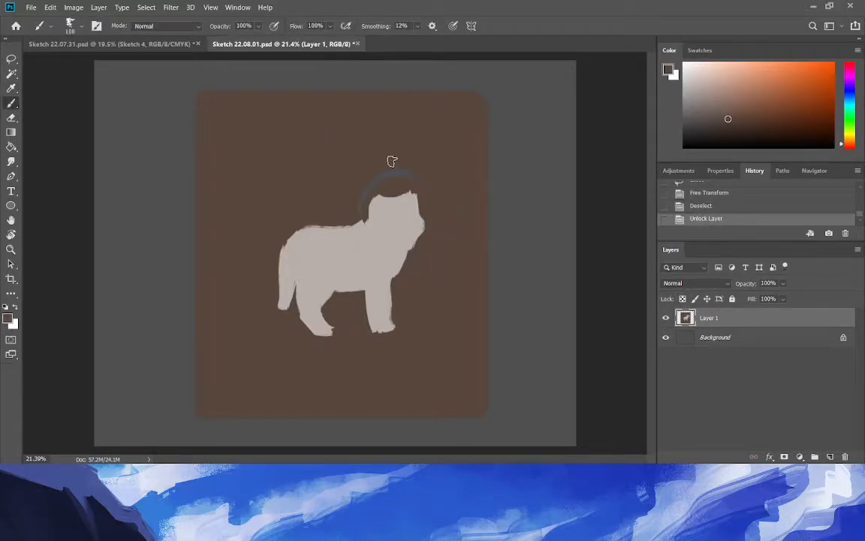
click(365, 223)
click(682, 299)
Patch the notch at the creature's neck with its sampled light grey.
click(12, 88)
click(336, 242)
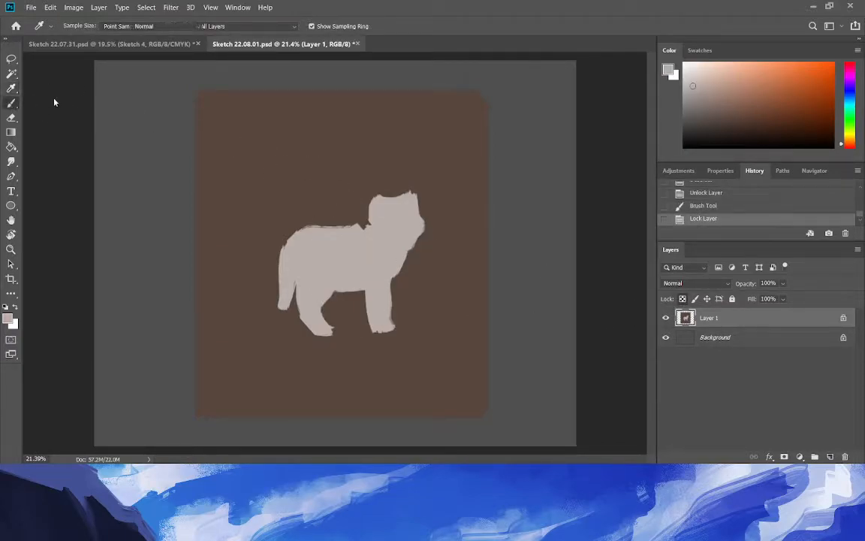
key(b)
click(359, 233)
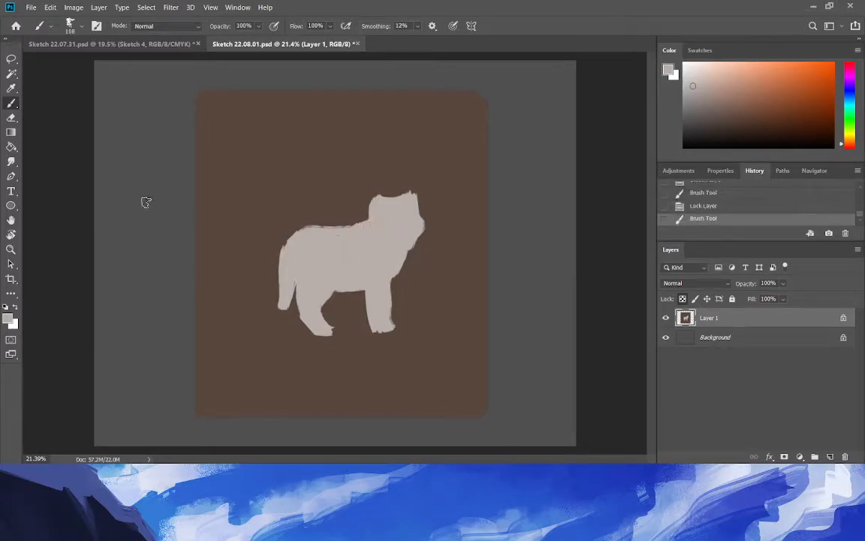
Lasso the whole creature, enlarge it proportionally with Free Transform so it nearly fills the backdrop's width, and deselect.
click(12, 58)
mouse_move(288, 326)
mouse_down()
mouse_move(256, 286)
mouse_move(270, 229)
mouse_move(319, 191)
mouse_move(365, 174)
mouse_move(413, 185)
mouse_move(437, 221)
mouse_move(401, 328)
mouse_move(364, 348)
mouse_move(315, 344)
mouse_up()
key(ctrl+t)
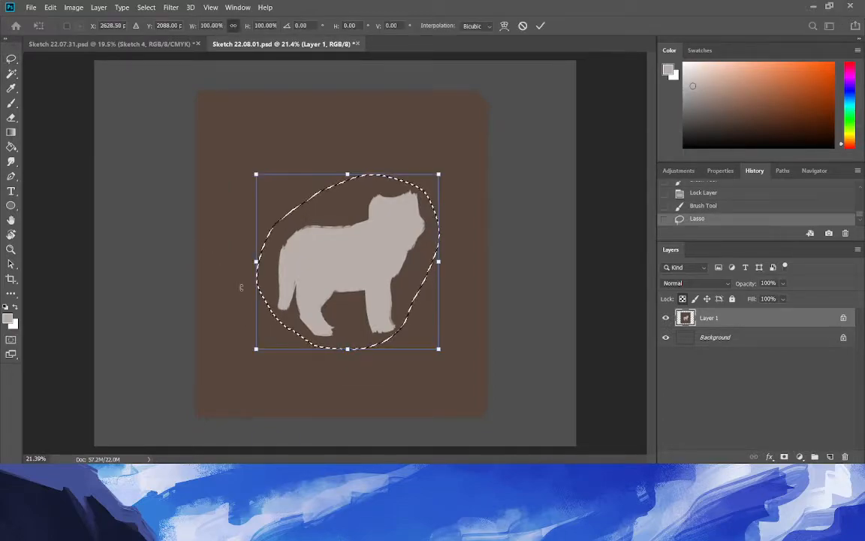
mouse_move(243, 262)
mouse_down()
mouse_move(197, 266)
mouse_move(219, 267)
mouse_move(207, 251)
mouse_move(212, 246)
mouse_move(206, 260)
mouse_up()
key(Return)
key(ctrl+d)
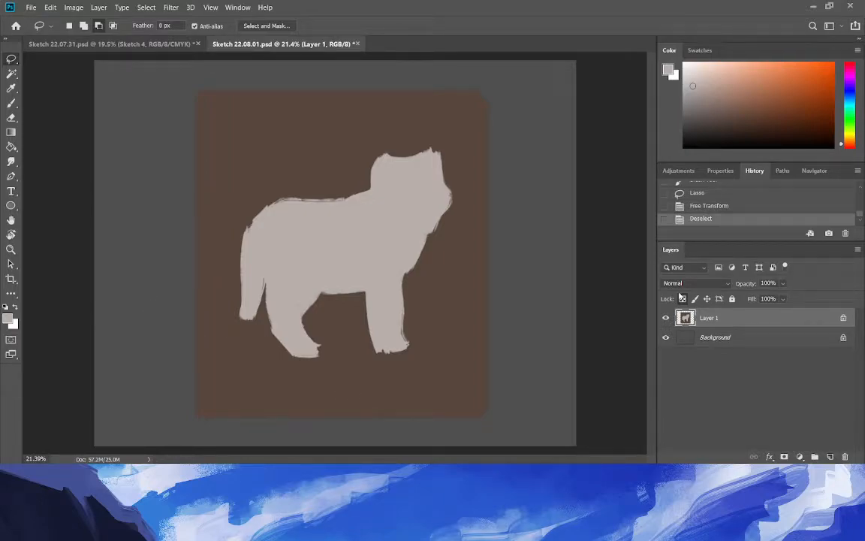
Paint a light grey ground ridge under the creature's feet, spanning the full width of the brown backdrop.
click(10, 105)
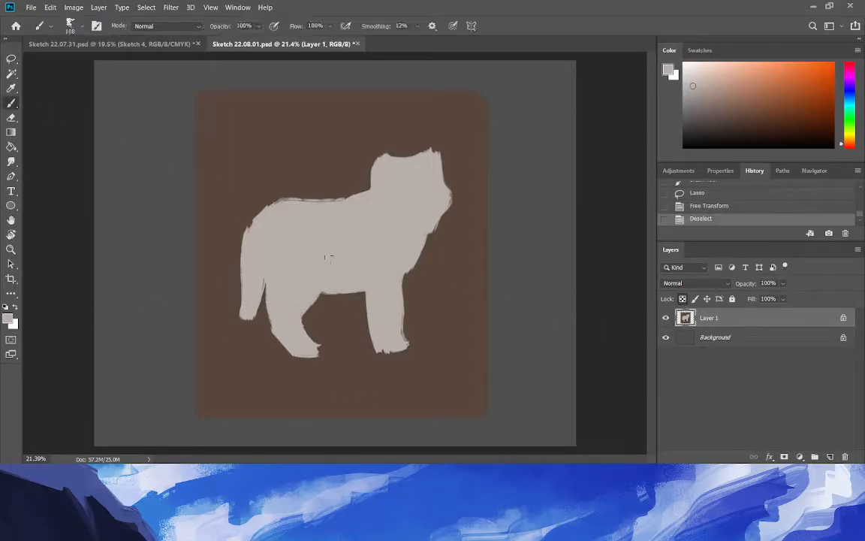
click(12, 87)
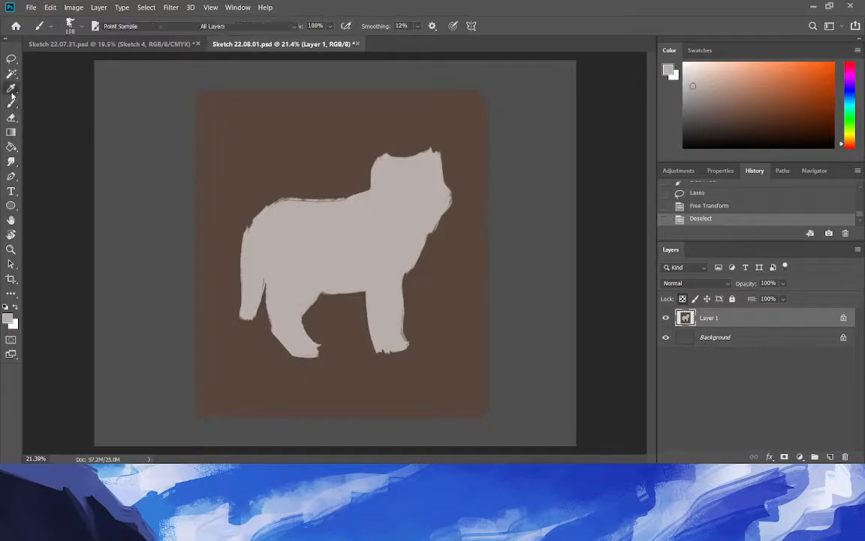
click(11, 105)
mouse_move(327, 295)
mouse_down()
mouse_move(282, 296)
mouse_move(334, 306)
mouse_move(272, 336)
mouse_up()
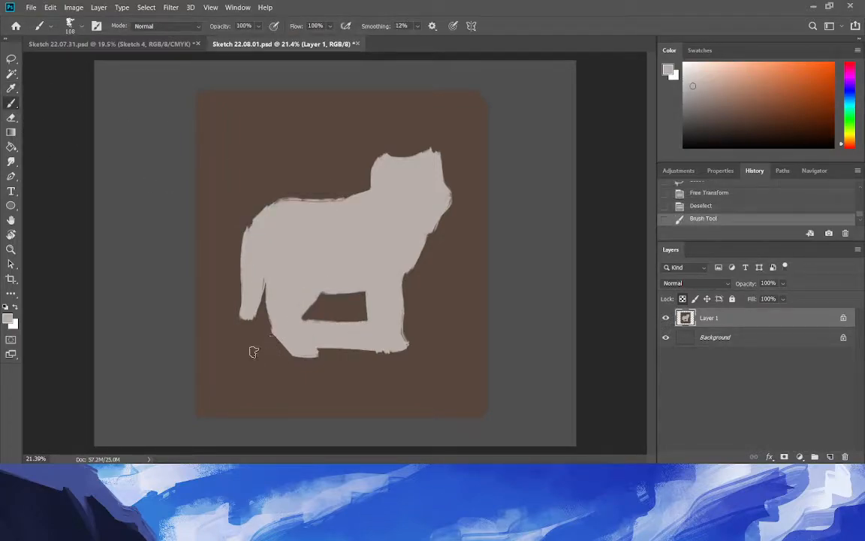
drag(268, 327, 230, 328)
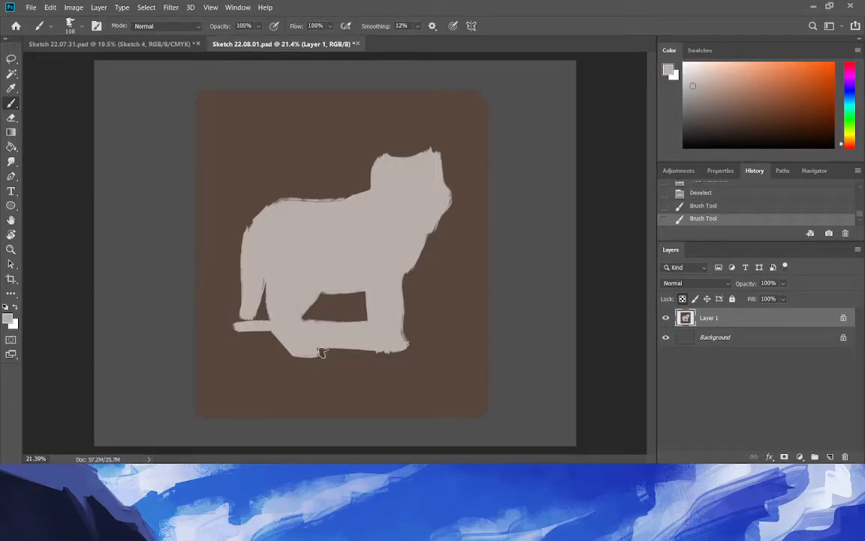
key(ctrl+z)
mouse_move(268, 330)
mouse_down()
mouse_move(195, 348)
mouse_move(296, 341)
mouse_move(275, 335)
mouse_up()
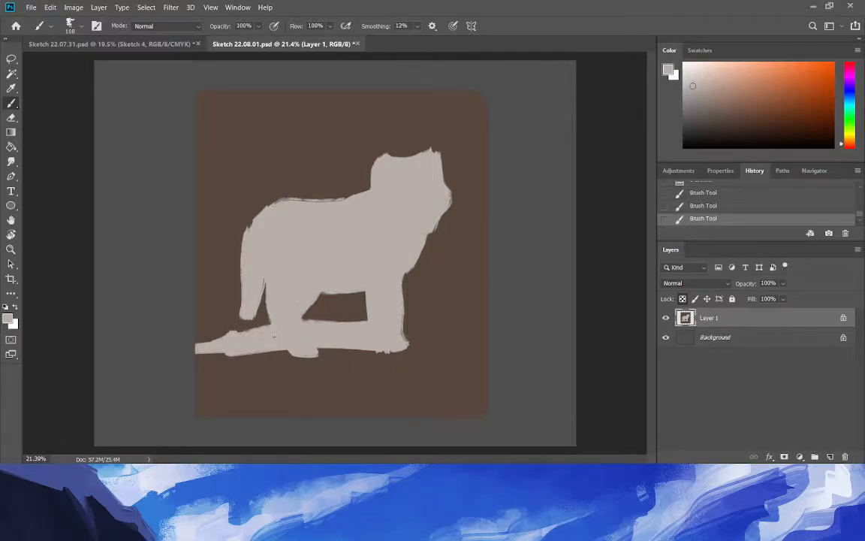
mouse_move(402, 328)
mouse_down()
mouse_move(424, 325)
mouse_move(498, 355)
mouse_move(410, 329)
mouse_up()
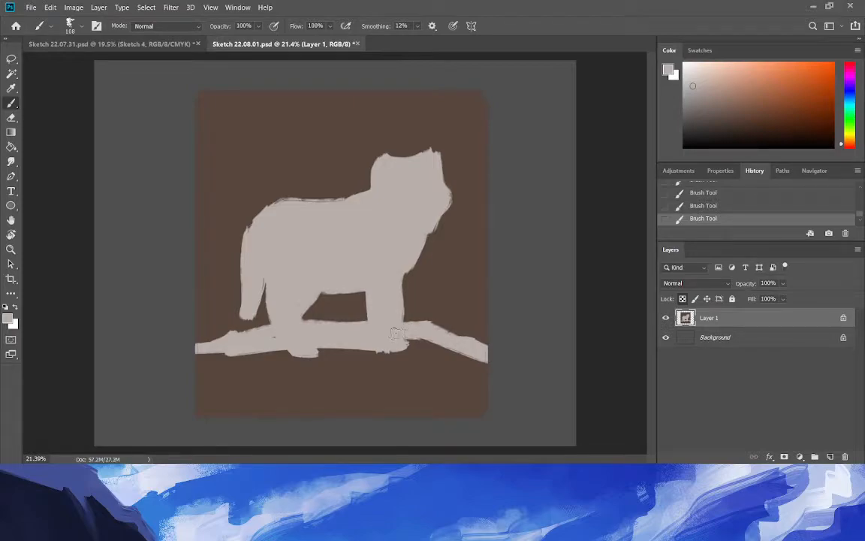
Paint light grey rocks, a second ground band and filled bottom corners below the ridge, leaving brown gaps between the shapes.
drag(448, 345, 443, 362)
mouse_move(486, 373)
mouse_down()
mouse_move(379, 380)
mouse_move(290, 398)
mouse_move(283, 414)
mouse_move(283, 396)
mouse_move(196, 387)
mouse_move(273, 401)
mouse_move(259, 412)
mouse_move(197, 406)
mouse_move(248, 413)
mouse_move(206, 419)
mouse_up()
drag(271, 371, 289, 379)
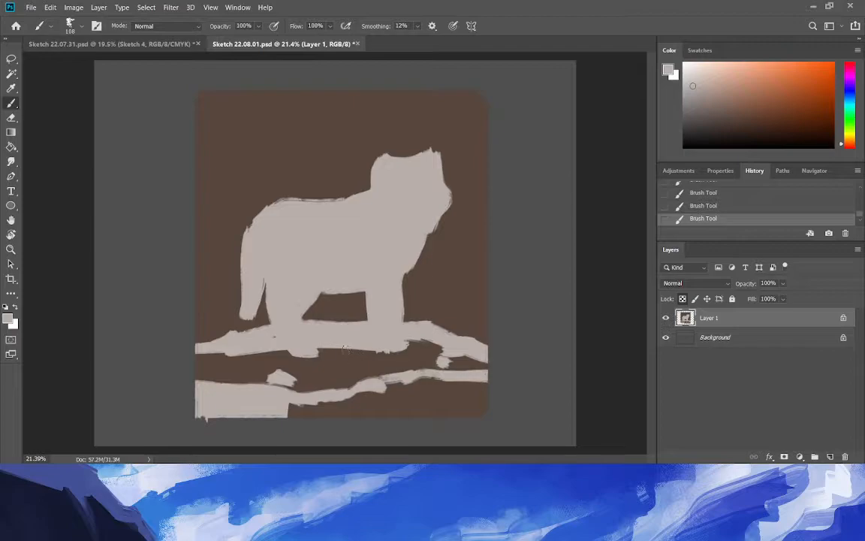
mouse_move(386, 363)
mouse_down()
mouse_move(320, 377)
mouse_move(301, 391)
mouse_move(399, 373)
mouse_move(347, 389)
mouse_up()
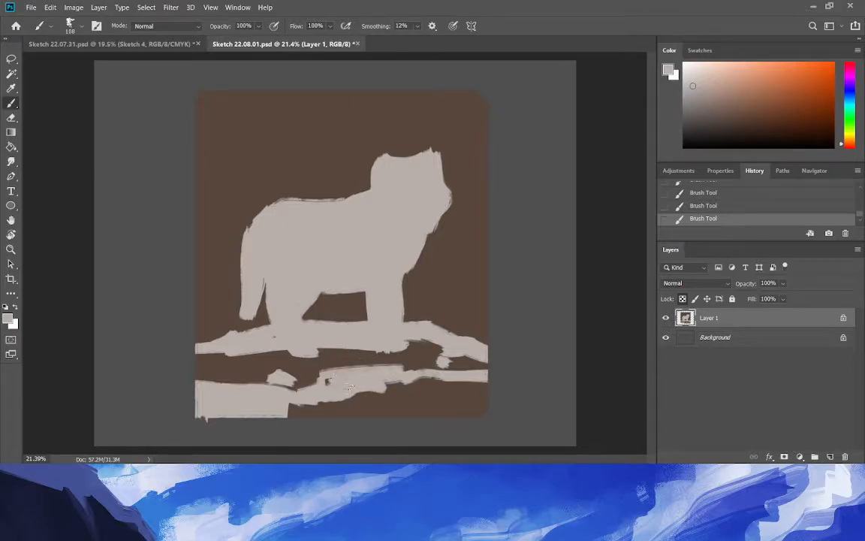
mouse_move(387, 350)
mouse_down()
mouse_move(351, 357)
mouse_move(349, 346)
mouse_move(360, 355)
mouse_move(249, 360)
mouse_move(255, 371)
mouse_move(213, 363)
mouse_up()
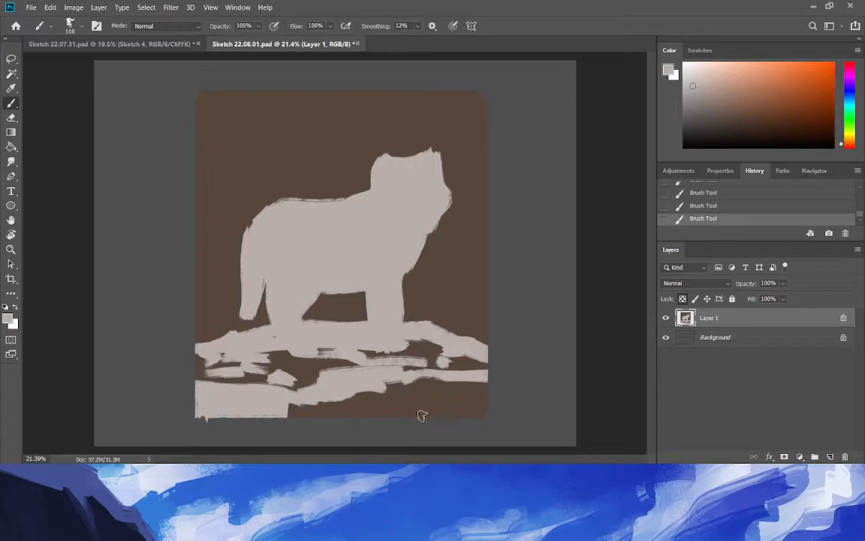
mouse_move(419, 383)
mouse_down()
mouse_move(440, 401)
mouse_move(429, 411)
mouse_move(422, 393)
mouse_move(492, 399)
mouse_up()
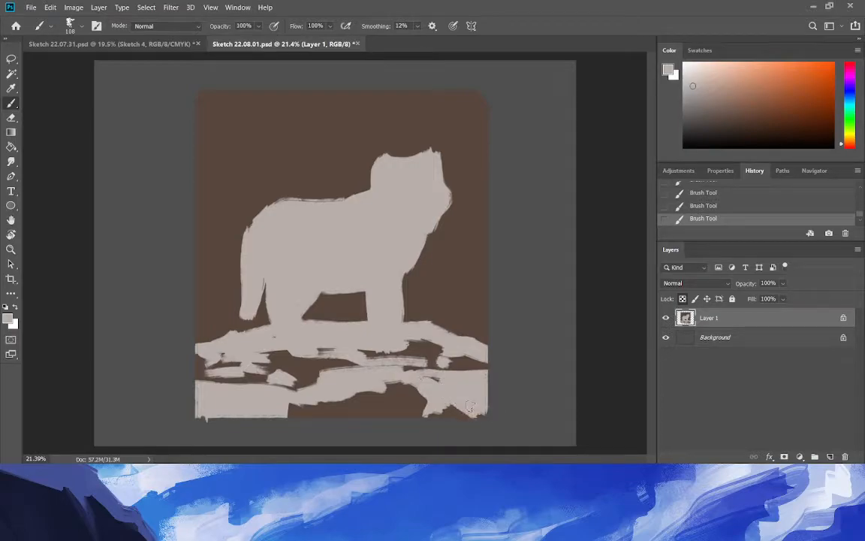
drag(448, 400, 443, 409)
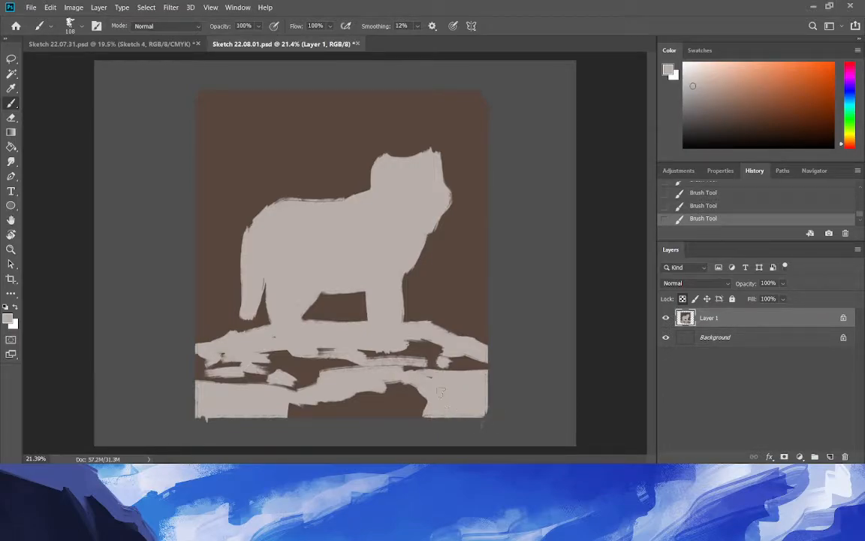
Widen the brown hollow beneath the lower ground band with sampled backdrop brown, rounding its right edge.
key(i)
click(331, 364)
key(e)
mouse_move(428, 394)
mouse_down()
mouse_move(441, 419)
mouse_move(431, 427)
mouse_move(433, 394)
mouse_move(446, 421)
mouse_move(409, 385)
mouse_move(455, 421)
mouse_move(414, 387)
mouse_move(426, 420)
mouse_up()
key(b)
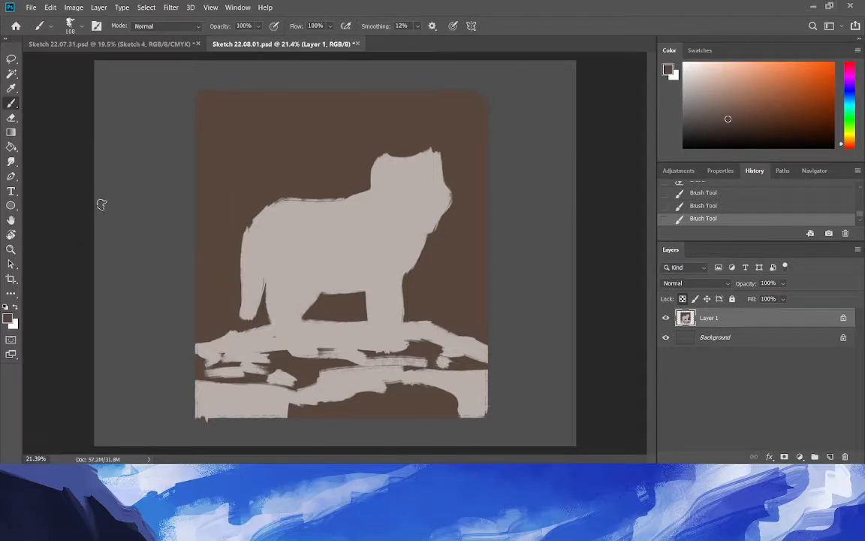
Unlock the layer's transparency, touch up the creature's upper back edge with sampled light grey, and lock transparency again.
click(11, 250)
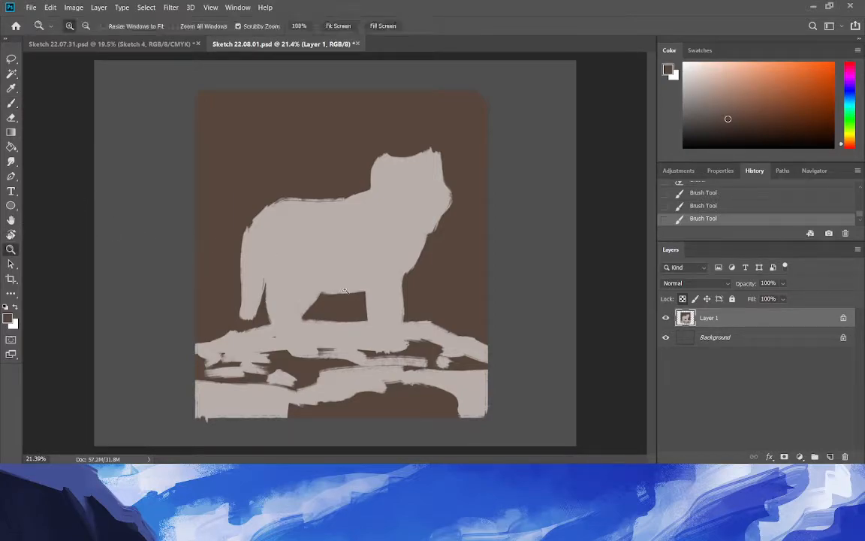
click(368, 311)
click(12, 103)
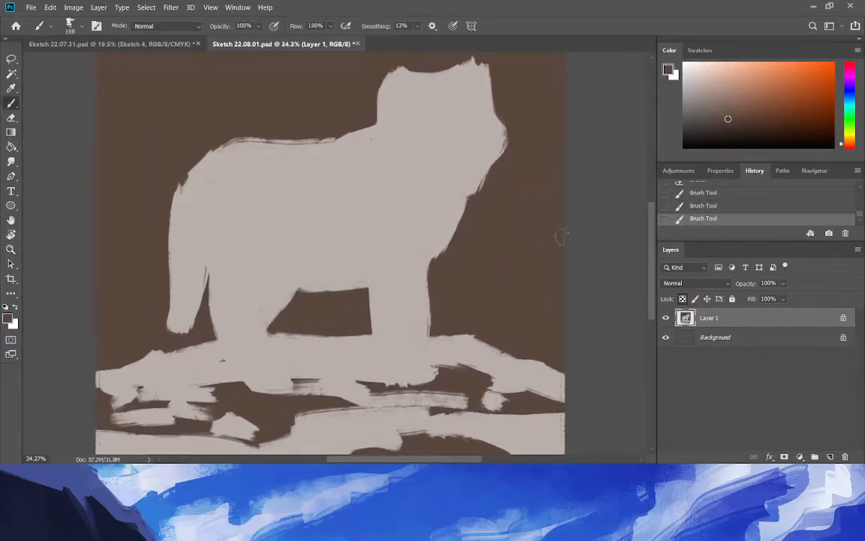
click(682, 299)
click(683, 299)
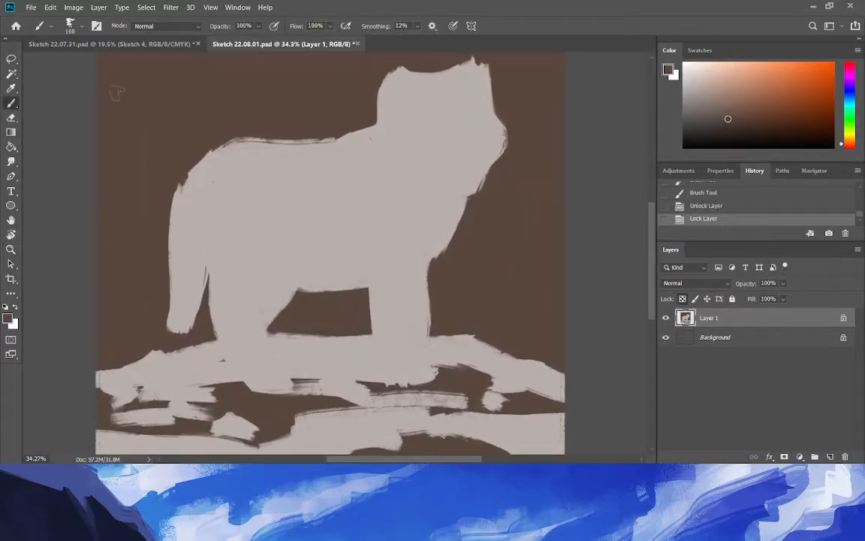
click(682, 299)
click(12, 89)
click(196, 180)
click(12, 103)
mouse_move(361, 139)
mouse_down()
mouse_move(338, 162)
mouse_move(359, 155)
mouse_up()
key(slash)
Sample the backdrop brown and paint a forked shadow down the creature's side behind the shoulder and front leg.
click(11, 249)
click(248, 269)
click(248, 270)
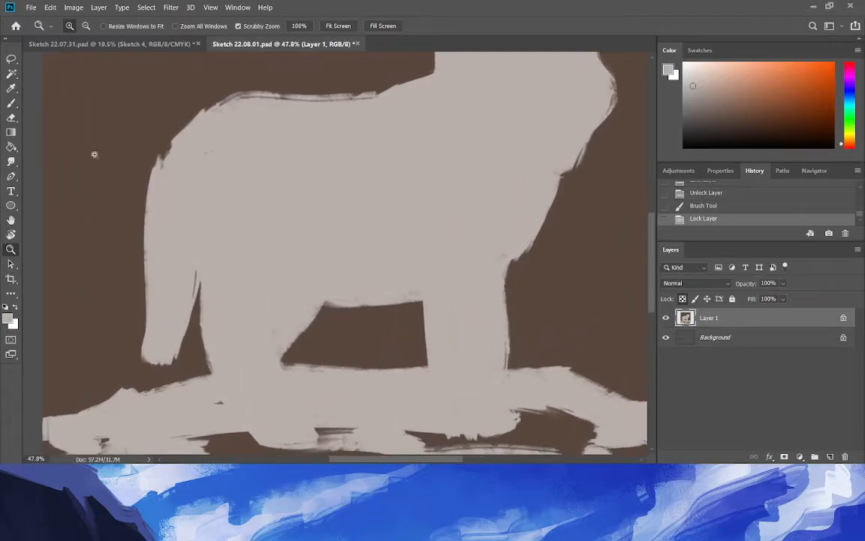
click(12, 88)
click(336, 234)
click(105, 117)
click(12, 104)
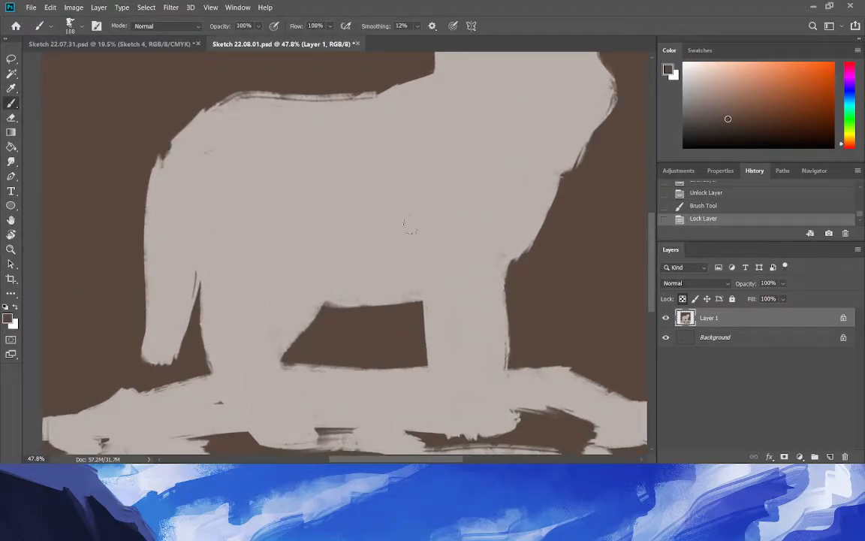
mouse_move(422, 259)
mouse_down()
mouse_move(406, 292)
mouse_move(423, 263)
mouse_up()
drag(415, 226, 421, 256)
mouse_move(413, 211)
mouse_down()
mouse_move(411, 234)
mouse_move(392, 156)
mouse_up()
mouse_move(393, 155)
mouse_down()
mouse_move(412, 227)
mouse_move(384, 141)
mouse_move(411, 268)
mouse_up()
mouse_move(407, 167)
mouse_down()
mouse_move(423, 124)
mouse_move(428, 188)
mouse_up()
Paint a brown triangular shadow beneath the chin and a small patch on the chest above the front leg.
mouse_move(546, 177)
mouse_down()
mouse_move(512, 167)
mouse_move(525, 192)
mouse_up()
drag(520, 217, 511, 207)
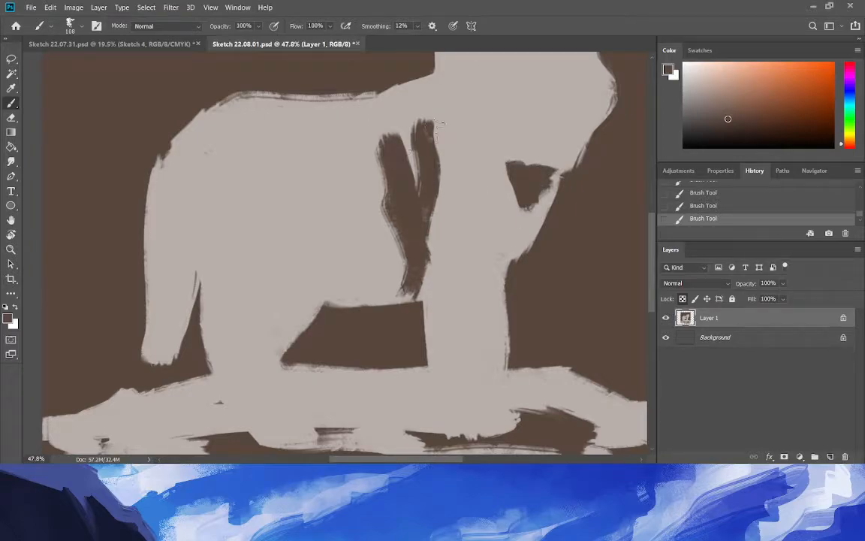
drag(495, 239, 508, 256)
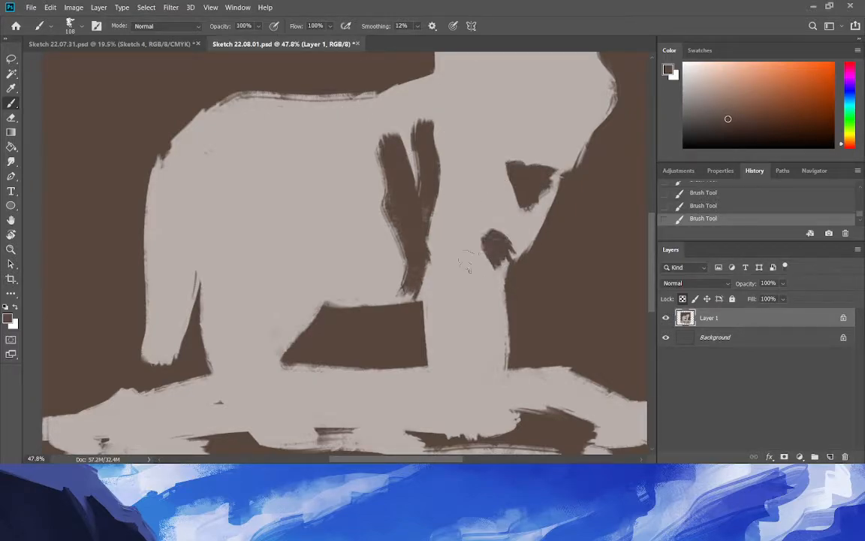
Paint brown shadows along the flank and belly, into the front of the hind leg, and between thigh and tail.
mouse_move(374, 275)
mouse_down()
mouse_move(354, 287)
mouse_move(358, 294)
mouse_move(323, 264)
mouse_move(312, 225)
mouse_move(325, 279)
mouse_move(320, 289)
mouse_move(315, 225)
mouse_move(326, 231)
mouse_move(297, 157)
mouse_up()
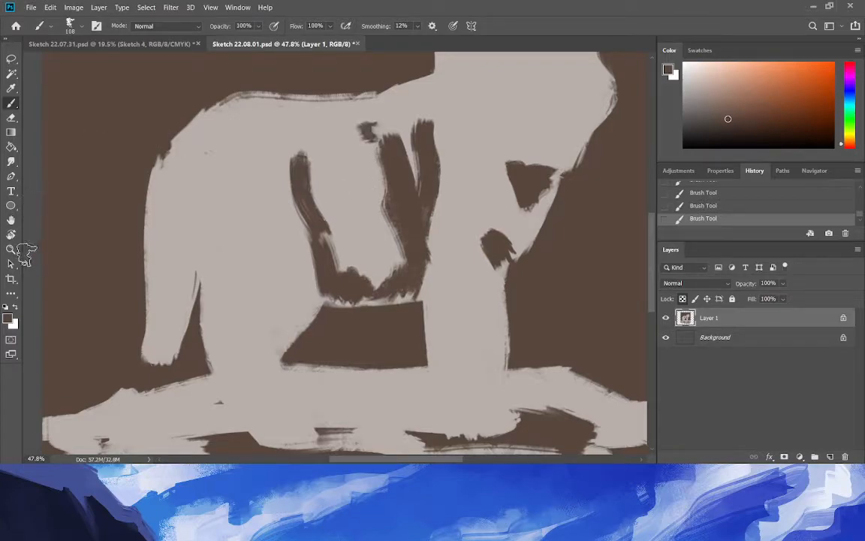
click(12, 250)
drag(204, 253, 149, 251)
drag(201, 264, 265, 302)
key(b)
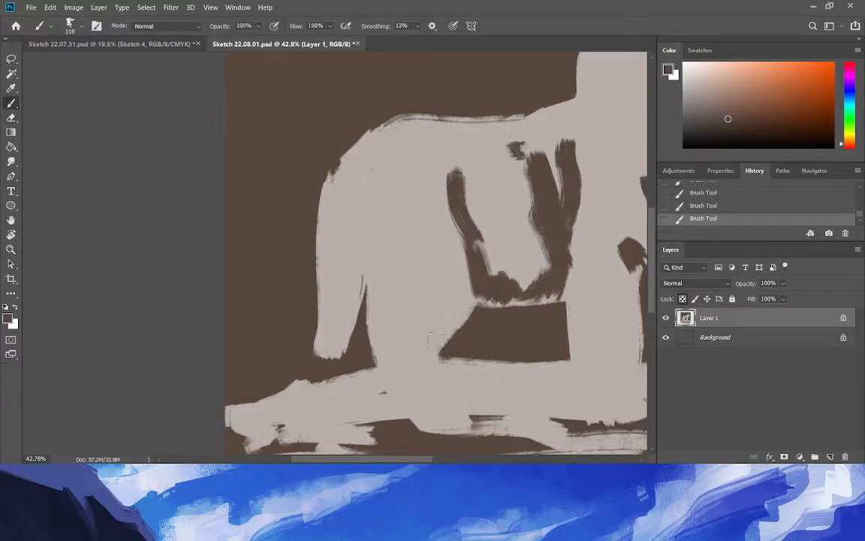
mouse_move(462, 317)
mouse_down()
mouse_move(445, 344)
mouse_move(446, 322)
mouse_move(439, 347)
mouse_up()
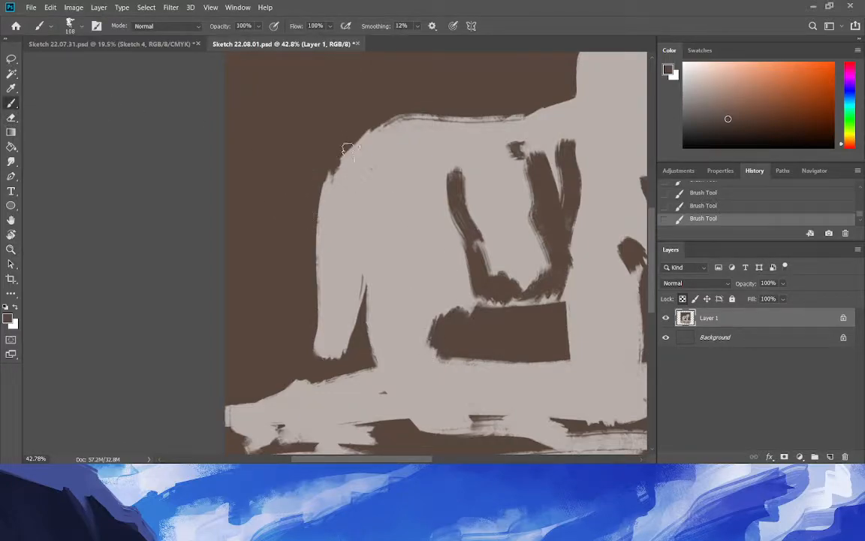
drag(349, 223, 368, 288)
Paint a brown patch on the lower front leg to suggest the gap between the two forelegs.
click(12, 250)
drag(288, 272, 233, 271)
double_click(361, 301)
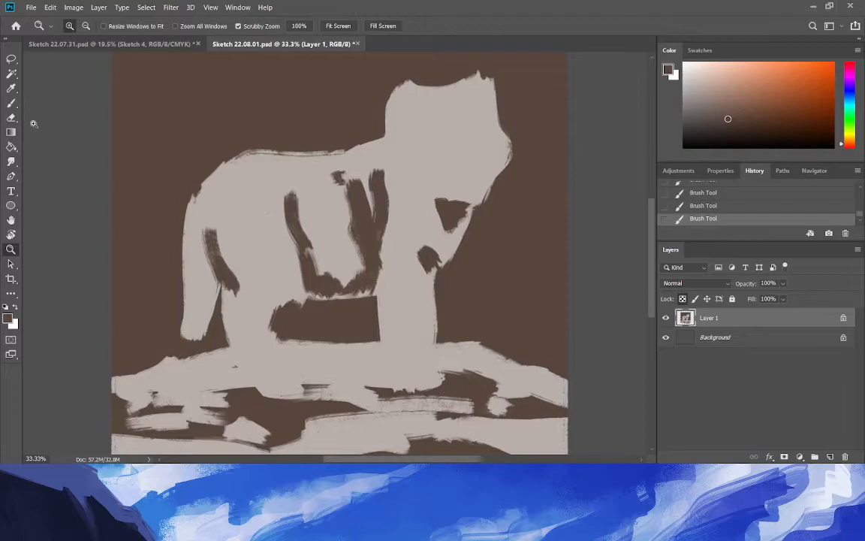
click(15, 117)
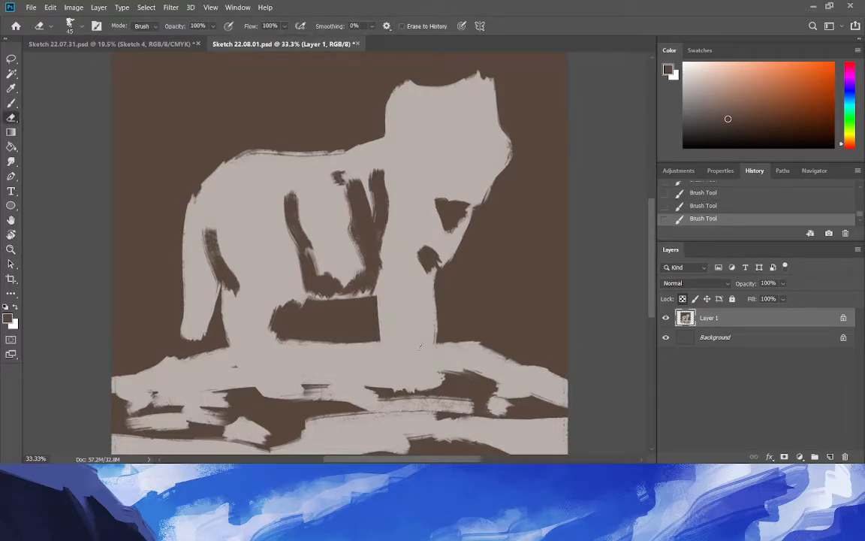
click(12, 103)
drag(425, 324, 422, 358)
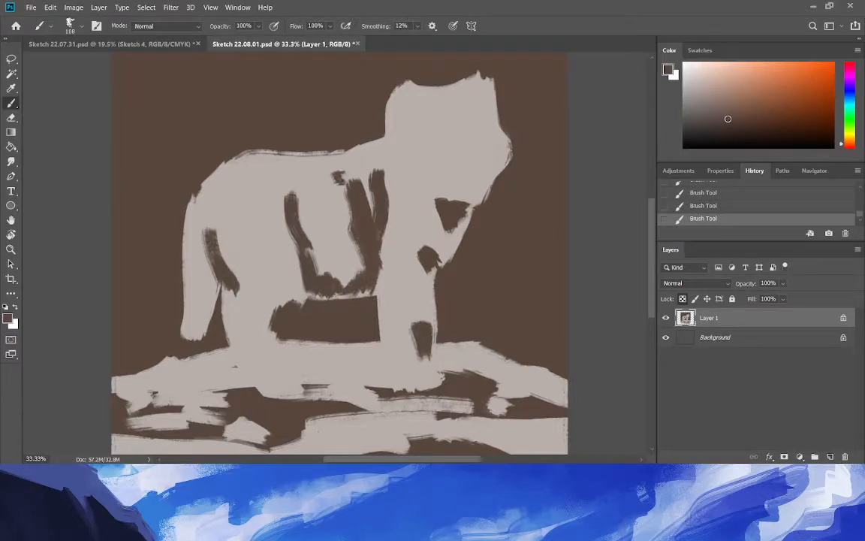
Reduce the brush to 51 and paint narrow brown shadows down the rear of the foreleg and front of the hind leg.
click(72, 27)
click(80, 63)
click(341, 323)
drag(385, 343, 395, 381)
drag(387, 345, 393, 368)
drag(383, 328, 394, 375)
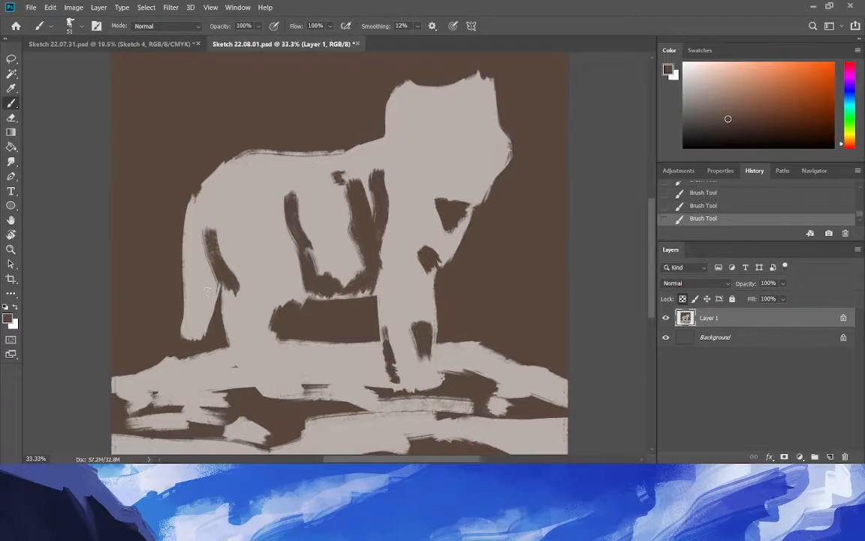
drag(285, 368, 272, 321)
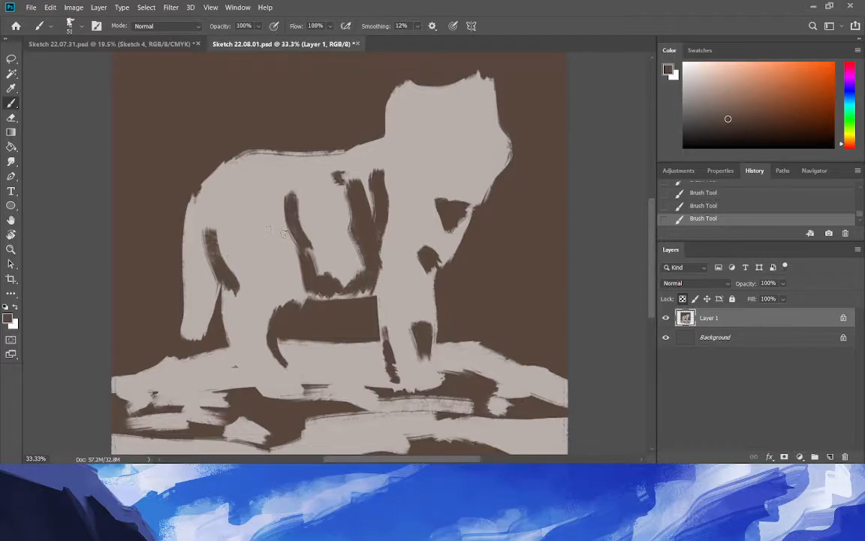
Dab small brown fur marks across the creature's thigh, rising from the belly line up the hip.
drag(300, 266, 276, 286)
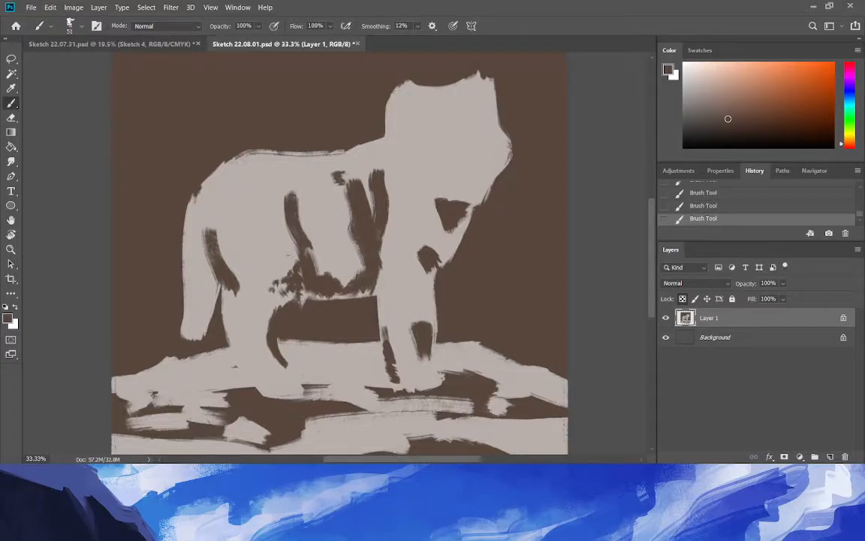
click(294, 260)
click(288, 257)
click(276, 262)
click(262, 265)
click(298, 263)
click(296, 258)
click(289, 244)
click(281, 241)
click(272, 244)
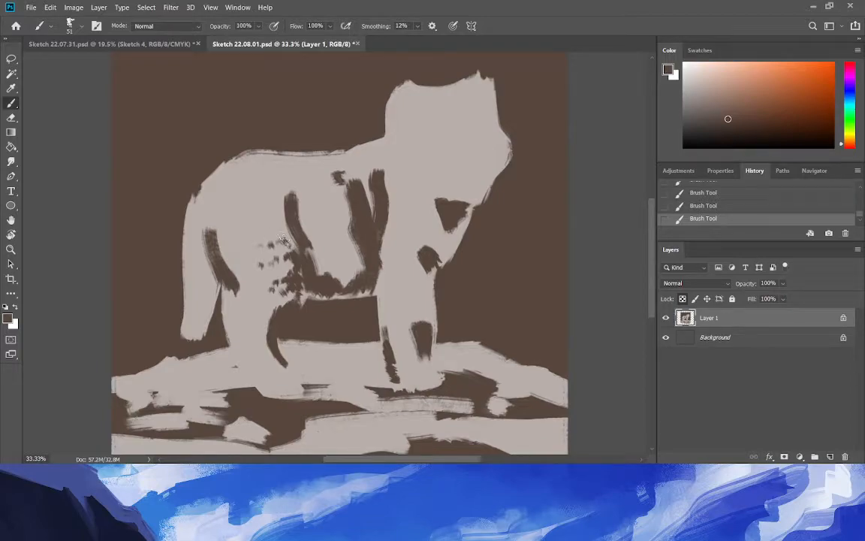
click(274, 217)
click(271, 226)
click(280, 229)
click(266, 200)
click(259, 211)
click(260, 234)
Paint the creature's nose, mouth and two eyes in brown, trimming the eye shapes with sampled light grey.
mouse_move(474, 180)
mouse_down()
mouse_move(470, 190)
mouse_move(463, 183)
mouse_move(469, 175)
mouse_move(471, 199)
mouse_up()
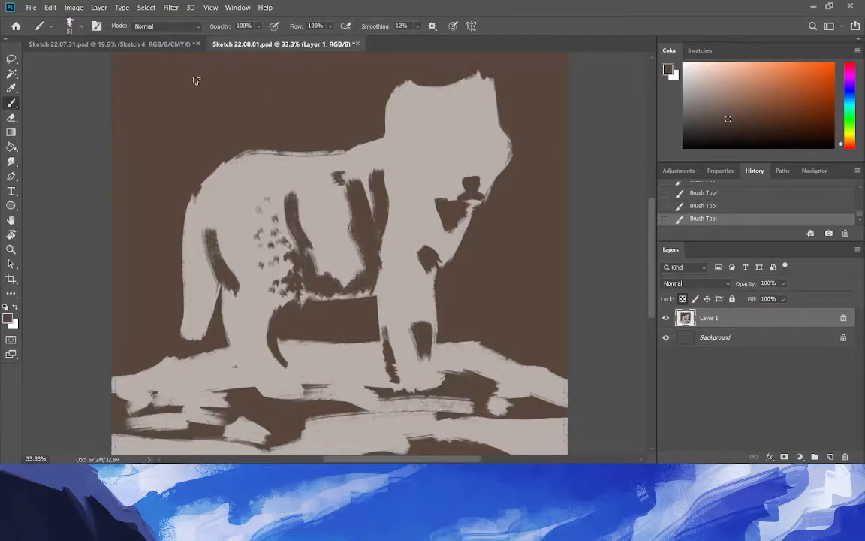
click(443, 146)
click(440, 145)
drag(477, 143, 481, 141)
click(11, 87)
click(388, 155)
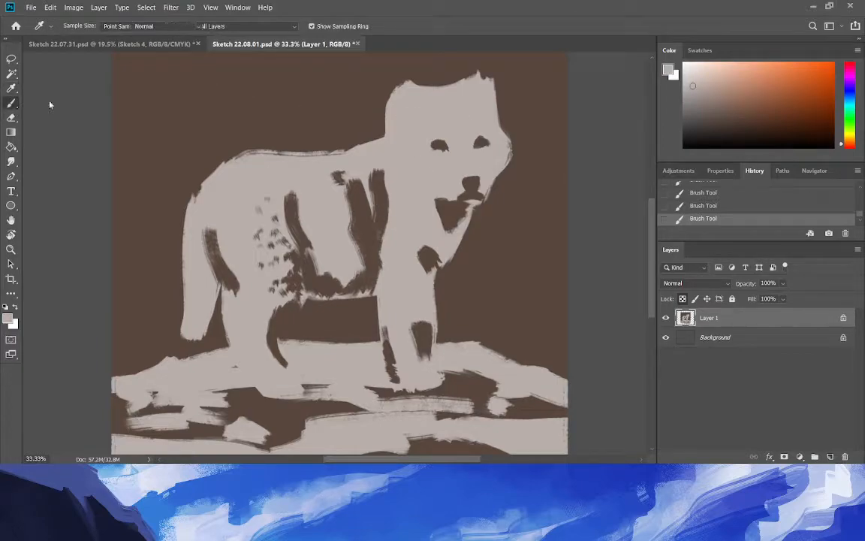
key(b)
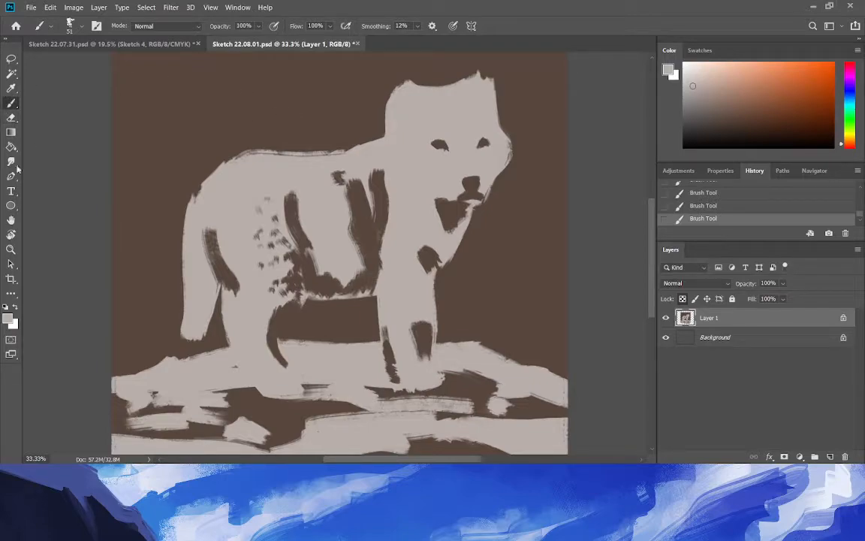
click(11, 248)
drag(215, 231, 245, 250)
click(11, 88)
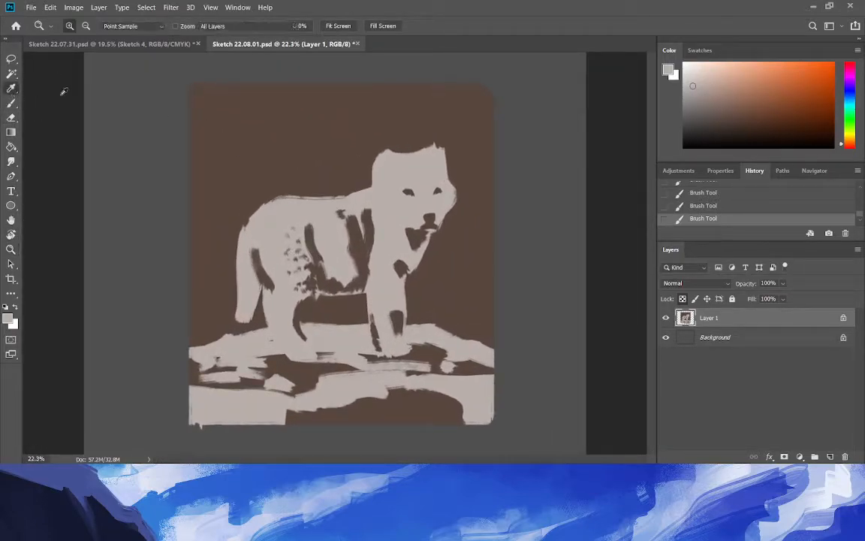
click(11, 102)
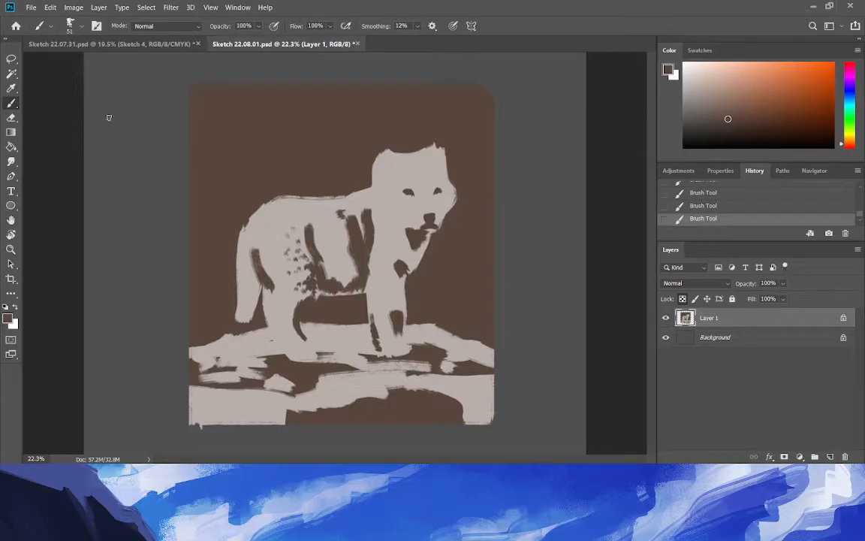
click(11, 74)
click(373, 191)
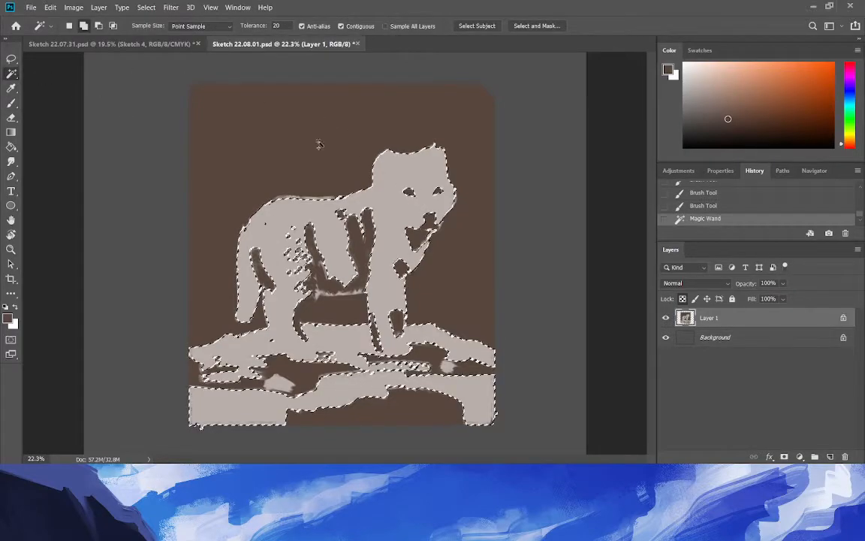
key(ctrl+d)
Lasso both eyes, scale them down to about 93% with Free Transform, move them slightly lower, and deselect.
click(12, 58)
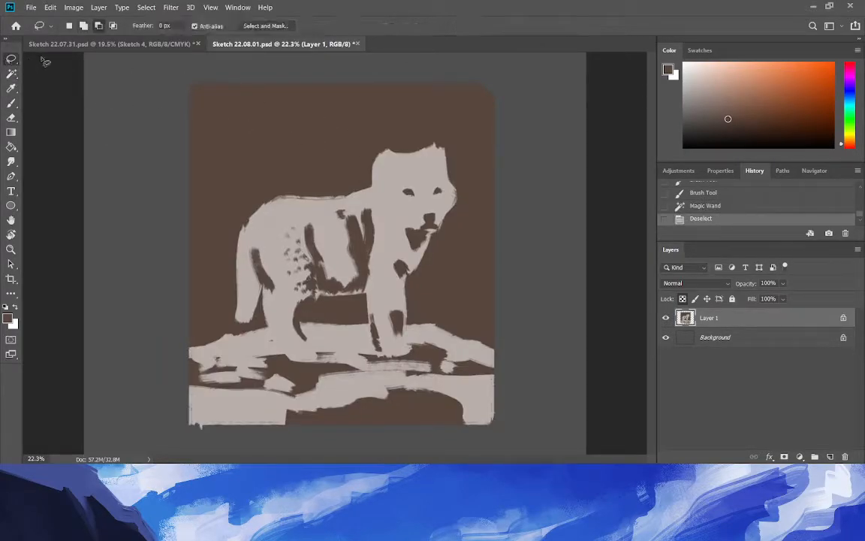
mouse_move(431, 205)
mouse_down()
mouse_move(400, 184)
mouse_move(398, 197)
mouse_move(399, 181)
mouse_move(409, 198)
mouse_up()
key(ctrl+t)
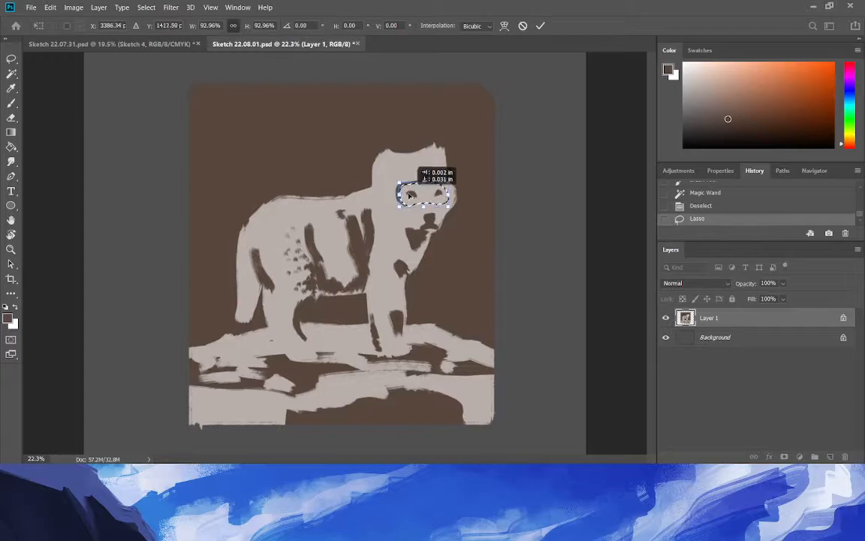
key(Return)
key(ctrl+e)
key(ctrl+d)
Unlock the layer's transparency, paint light grey over the brown outline around the eyes, and relock transparency.
click(11, 87)
click(449, 213)
key(ctrl+z)
key(ctrl+z)
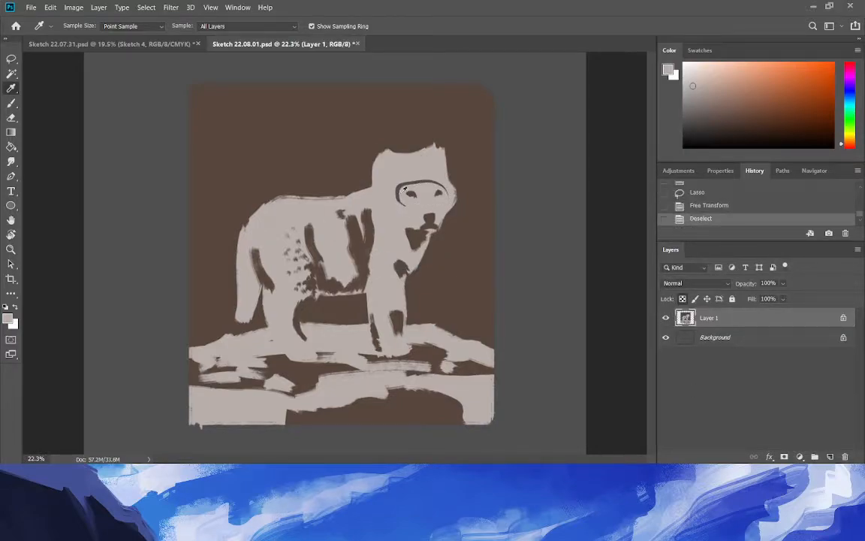
key(slash)
click(10, 105)
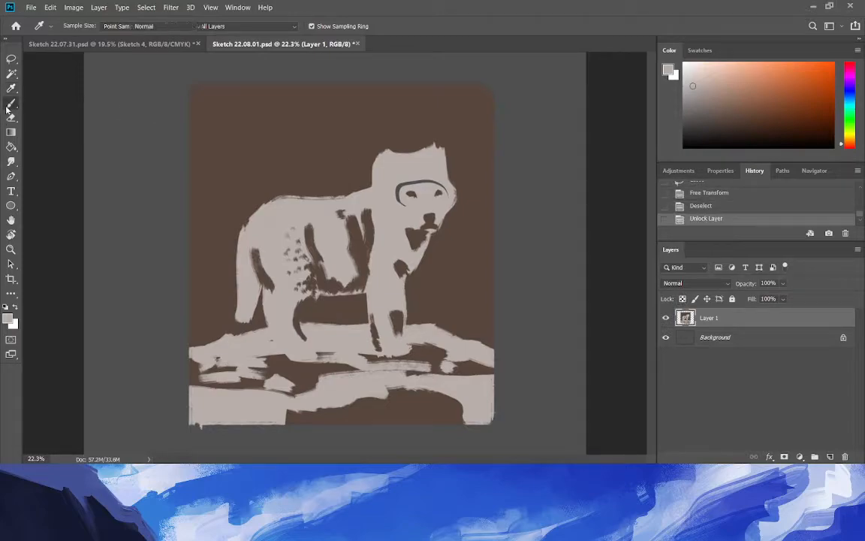
drag(400, 182, 445, 192)
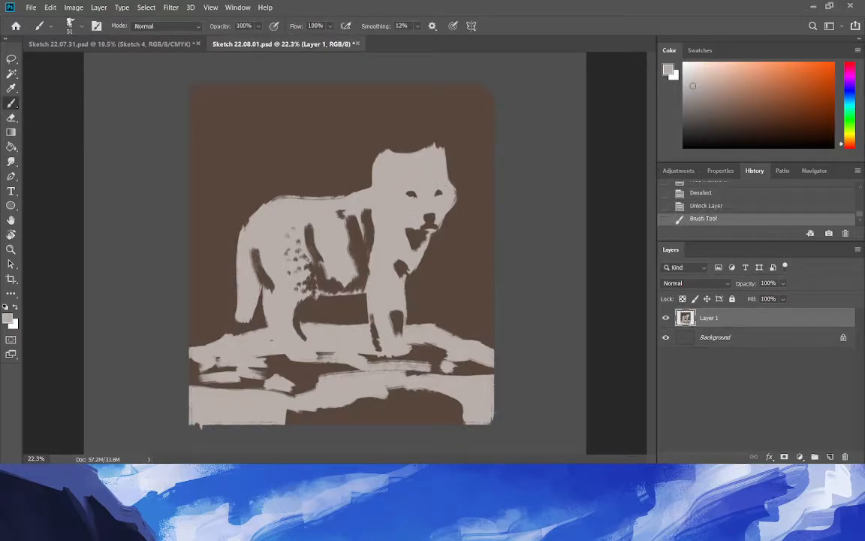
click(683, 299)
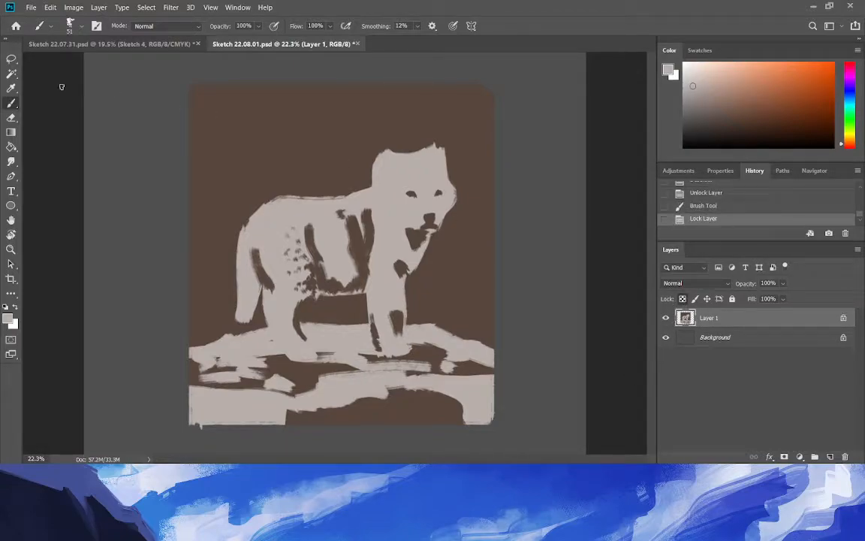
Paint the dark inner shapes of both ears with sampled backdrop brown.
click(10, 88)
click(361, 167)
click(13, 104)
click(392, 167)
click(11, 88)
click(268, 141)
click(11, 103)
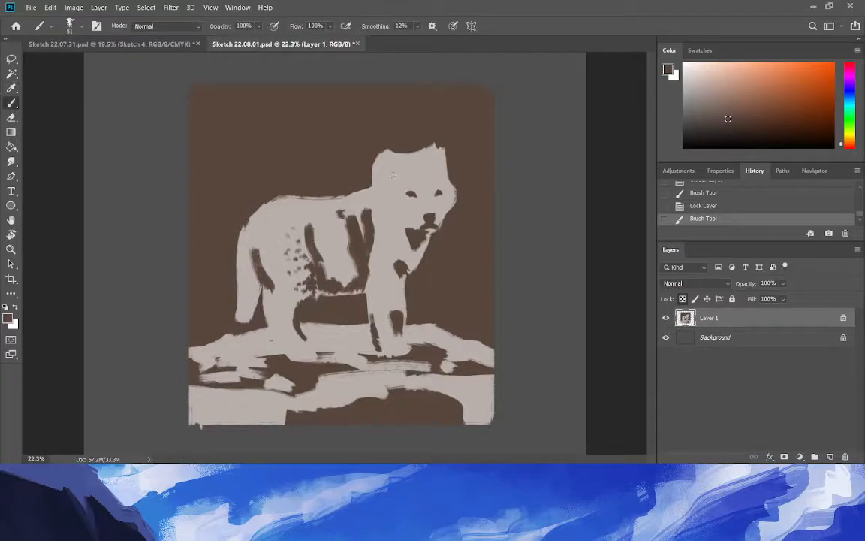
mouse_move(393, 175)
mouse_down()
mouse_move(390, 166)
mouse_move(392, 176)
mouse_up()
key(ctrl+z)
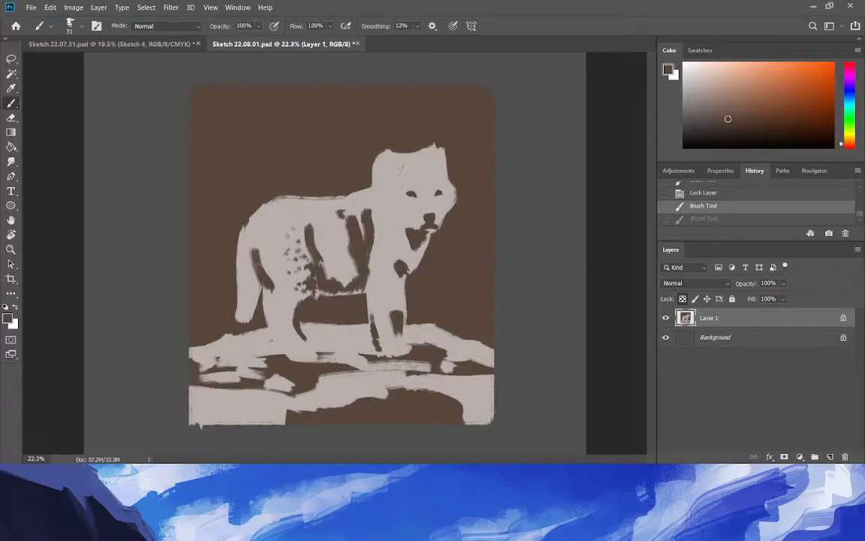
drag(399, 170, 391, 162)
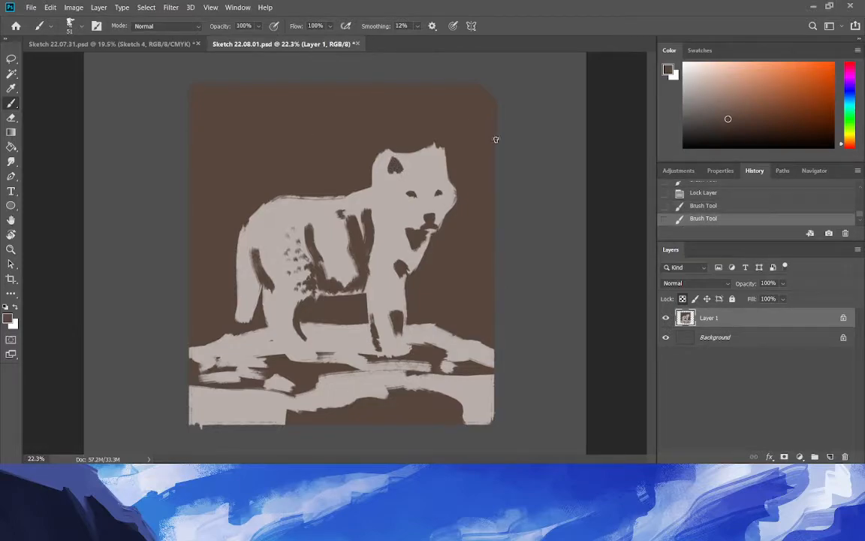
drag(438, 159, 440, 154)
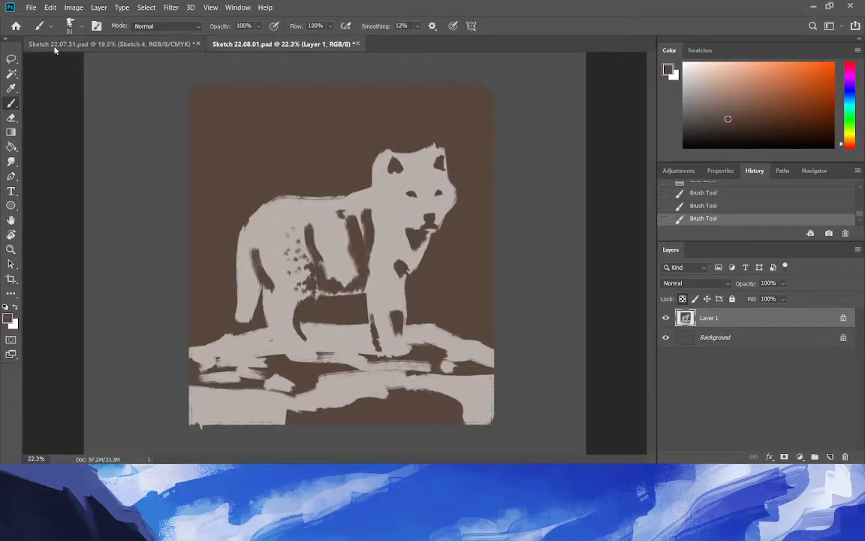
Refine the outline of the creature's crown, ears and nape with sampled light grey and brown.
click(13, 88)
key(b)
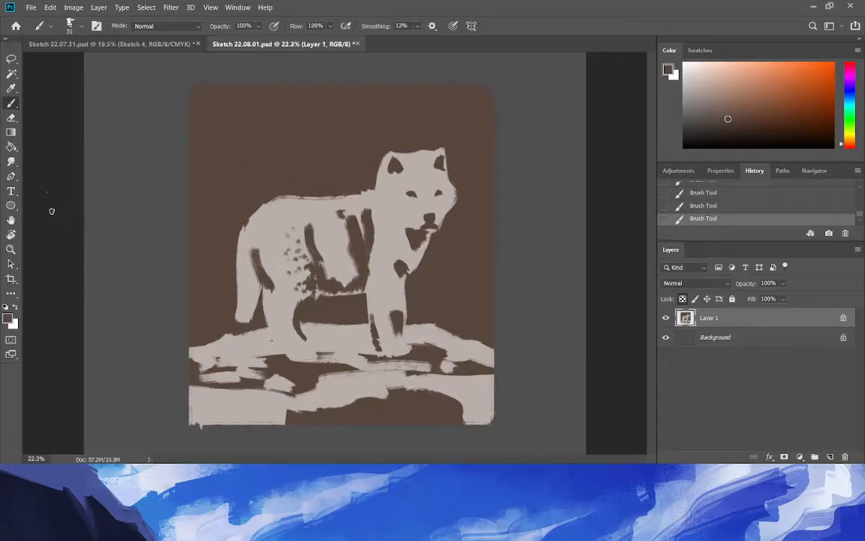
click(11, 250)
drag(139, 253, 362, 422)
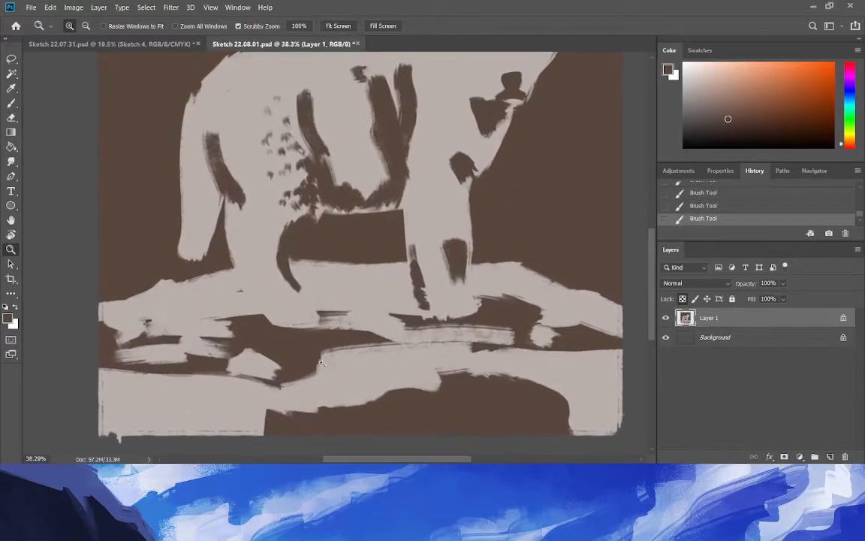
Paint sampled light grey over parts of the dark gaps between the foreground rocks with a 75 px brush.
click(11, 88)
click(205, 275)
click(10, 102)
click(81, 27)
click(88, 61)
click(369, 368)
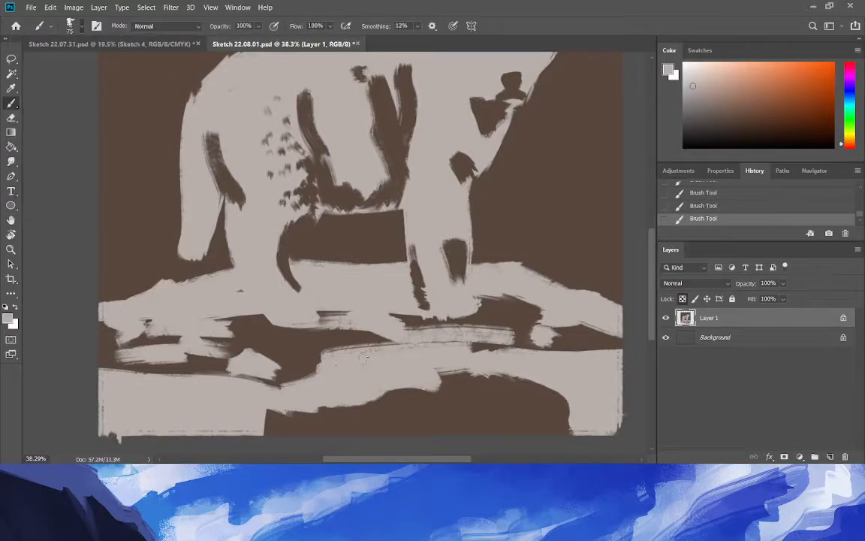
drag(246, 326, 371, 350)
mouse_move(223, 335)
mouse_down()
mouse_move(403, 355)
mouse_move(233, 335)
mouse_move(390, 348)
mouse_move(234, 329)
mouse_move(321, 332)
mouse_move(384, 373)
mouse_up()
Paint brown contour shadows along the hind leg and under its paw, reducing the brush size to 37 px.
click(12, 89)
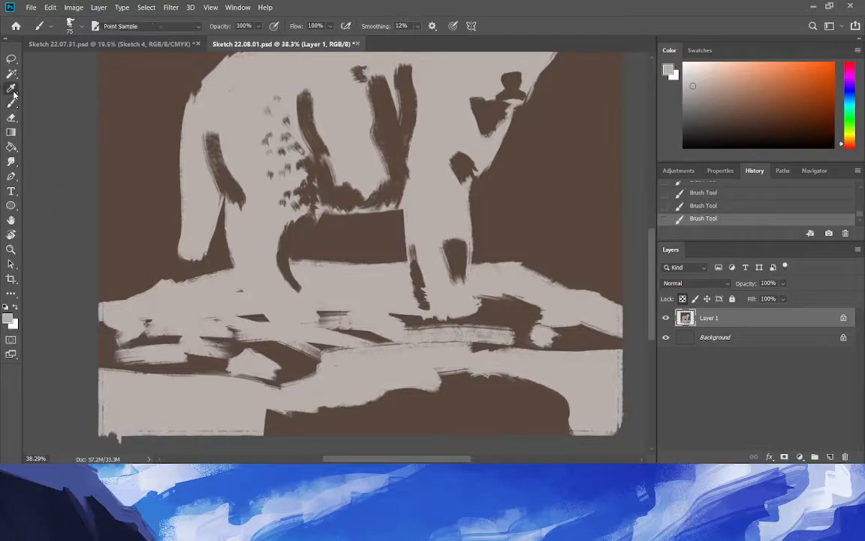
click(283, 274)
click(10, 107)
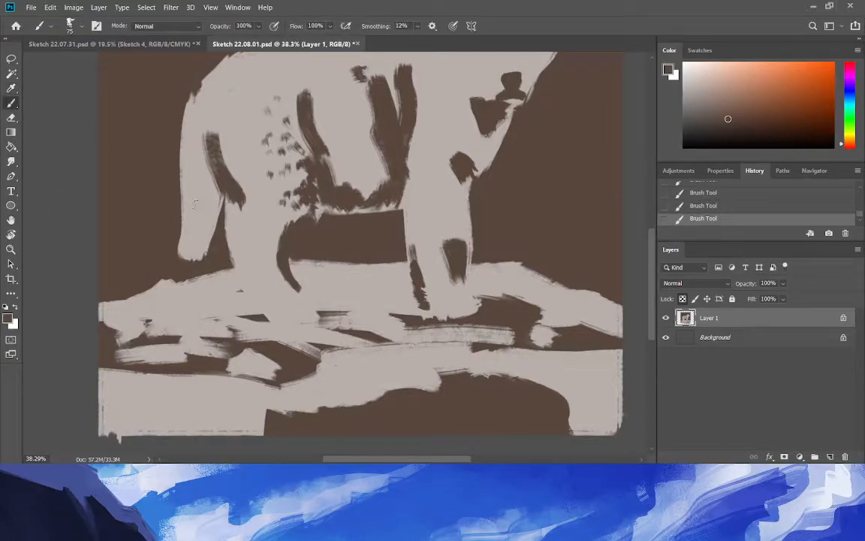
mouse_move(317, 312)
mouse_down()
mouse_move(328, 316)
mouse_move(297, 319)
mouse_up()
click(71, 29)
click(76, 27)
drag(269, 314, 236, 270)
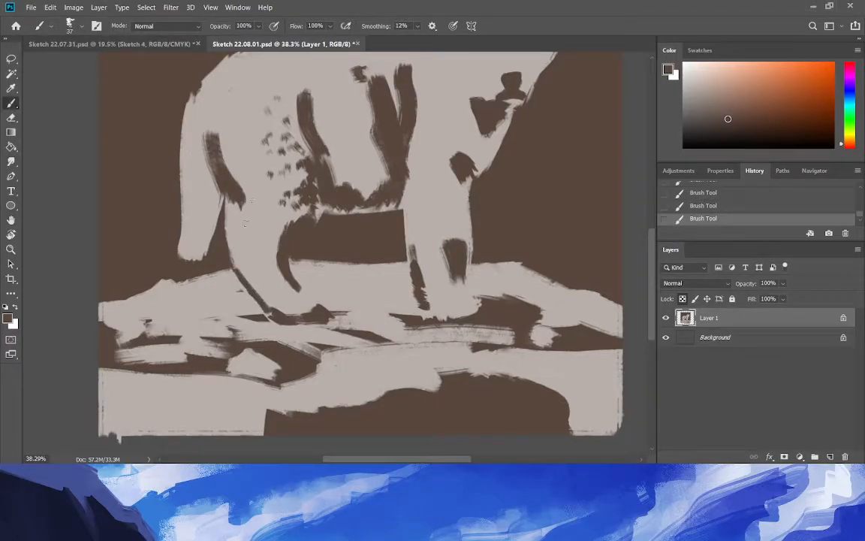
drag(233, 262, 241, 253)
drag(250, 289, 231, 270)
Thin the dark contour lines on both sides of the lower hind leg with light grey.
click(11, 88)
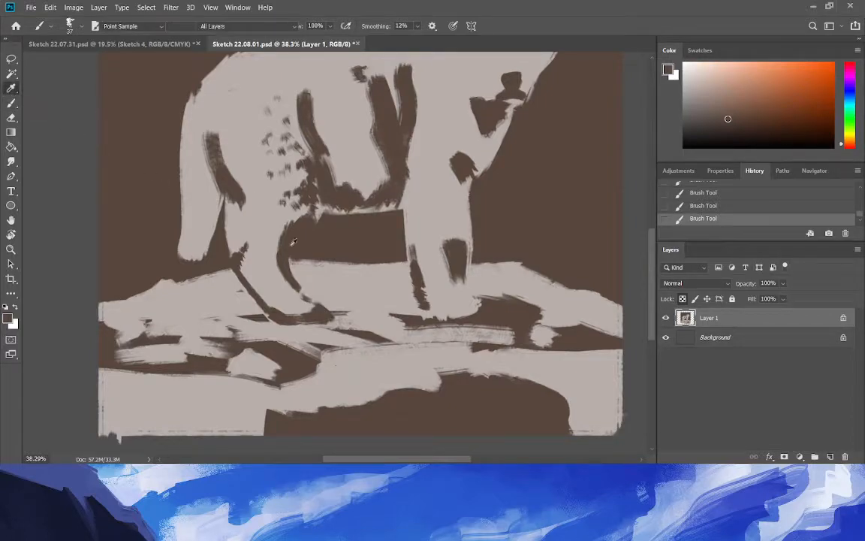
click(11, 103)
drag(285, 261, 305, 297)
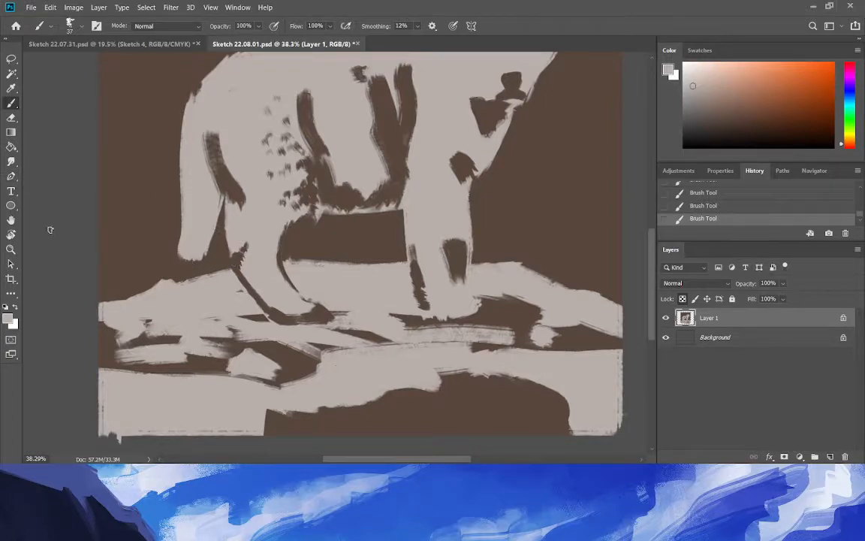
drag(271, 311, 224, 254)
Sharpen the rear edge of the hind leg beside the tail with brown strokes.
click(9, 87)
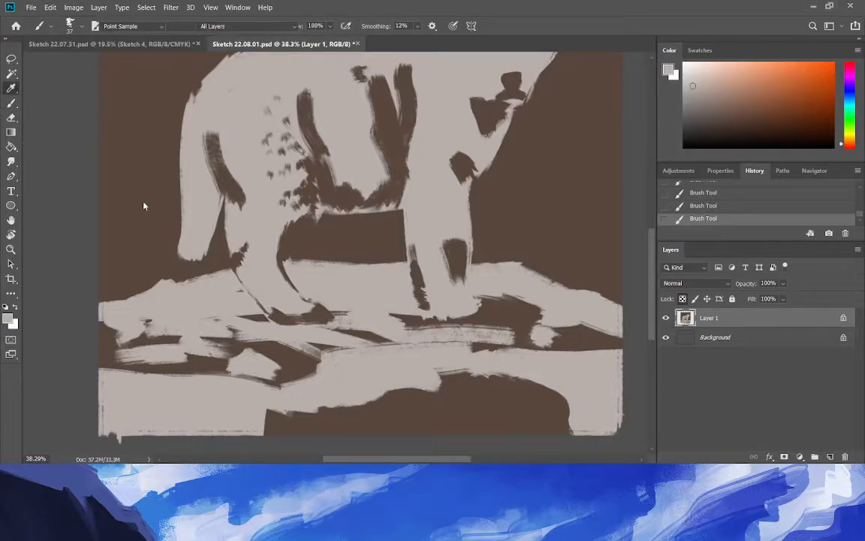
click(57, 150)
key(b)
drag(213, 239, 238, 280)
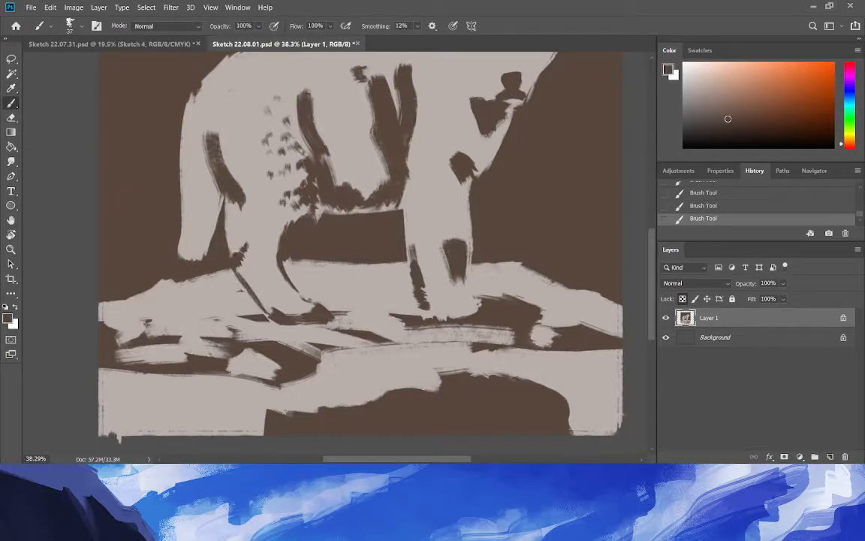
drag(227, 250, 222, 220)
click(10, 88)
click(11, 117)
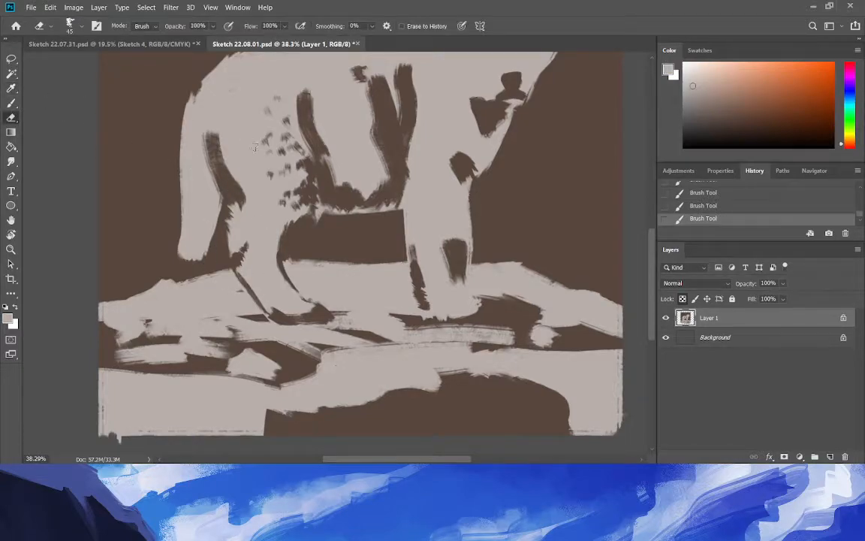
drag(225, 197, 239, 207)
key(ctrl+z)
key(ctrl+z)
key(ctrl+z)
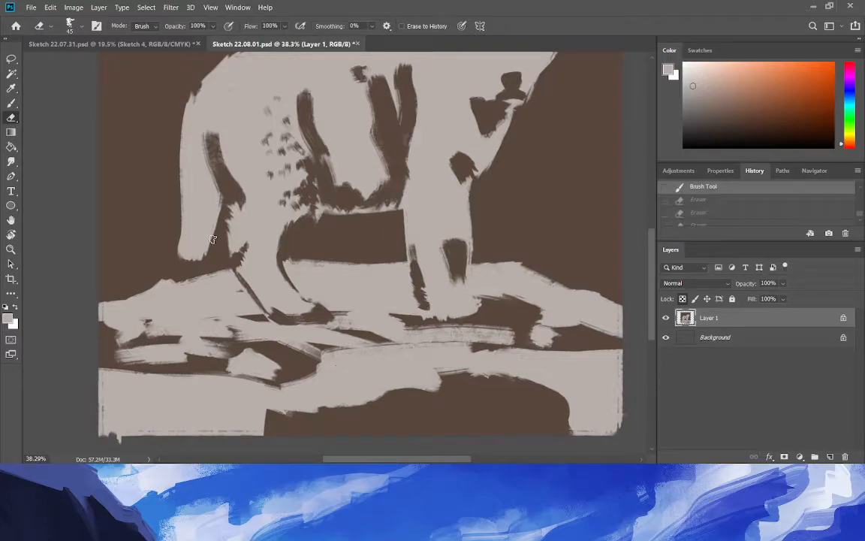
Break up the dark shadow between thigh and tail with short light grey fur strokes.
click(11, 88)
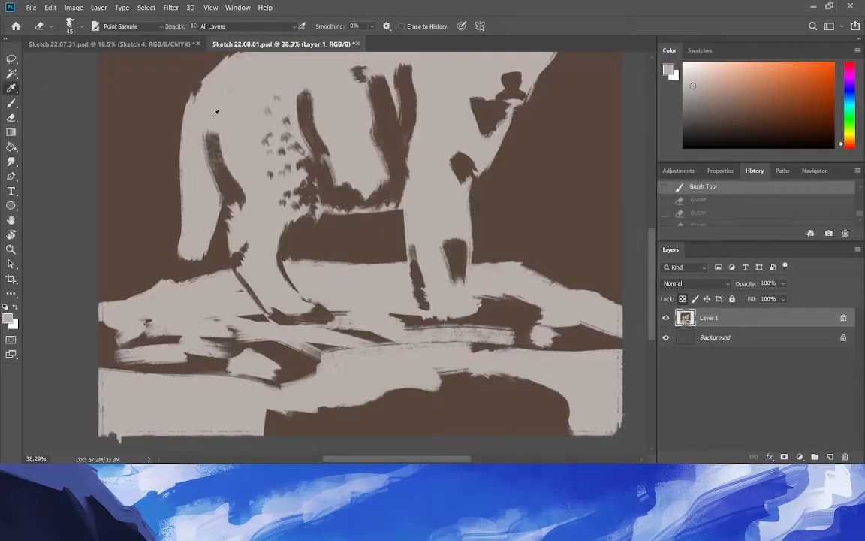
click(11, 103)
mouse_move(238, 203)
mouse_down()
mouse_move(223, 206)
mouse_move(224, 195)
mouse_move(230, 228)
mouse_up()
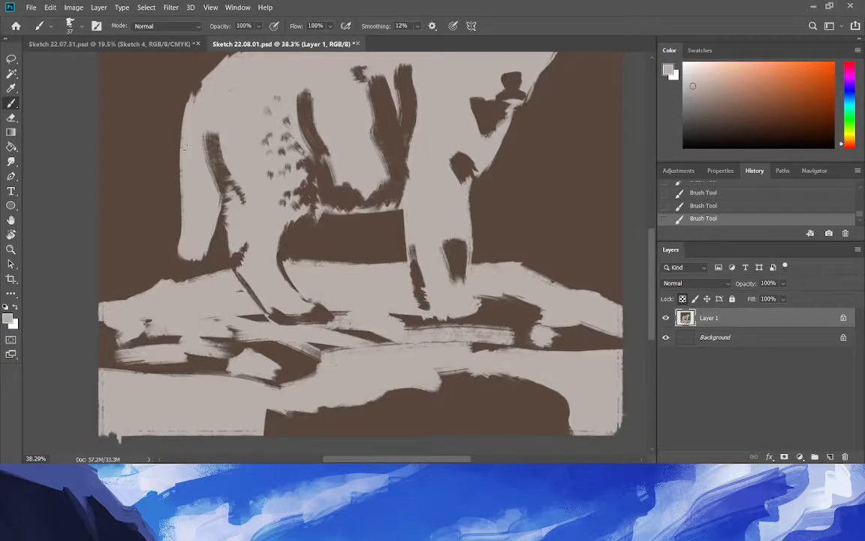
drag(230, 181, 218, 140)
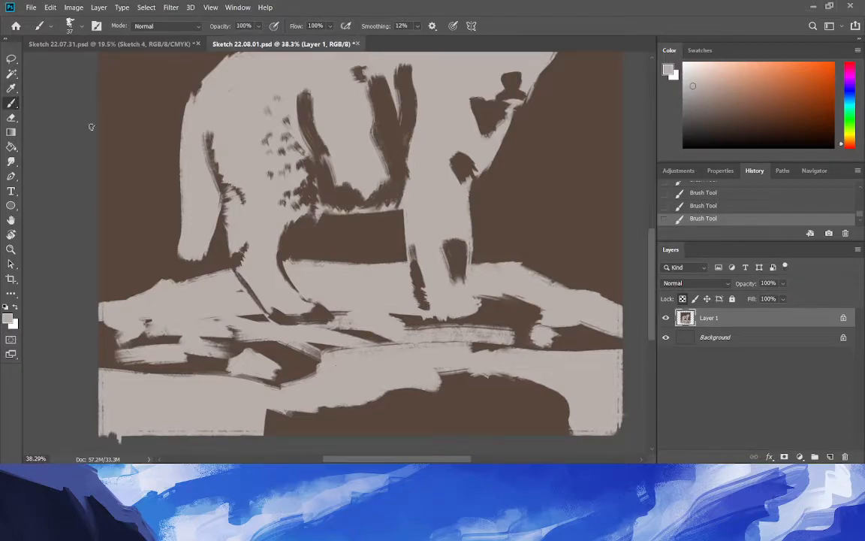
Reshape the tail's outer edge and tip into a narrower, ragged fur outline with brown.
click(12, 86)
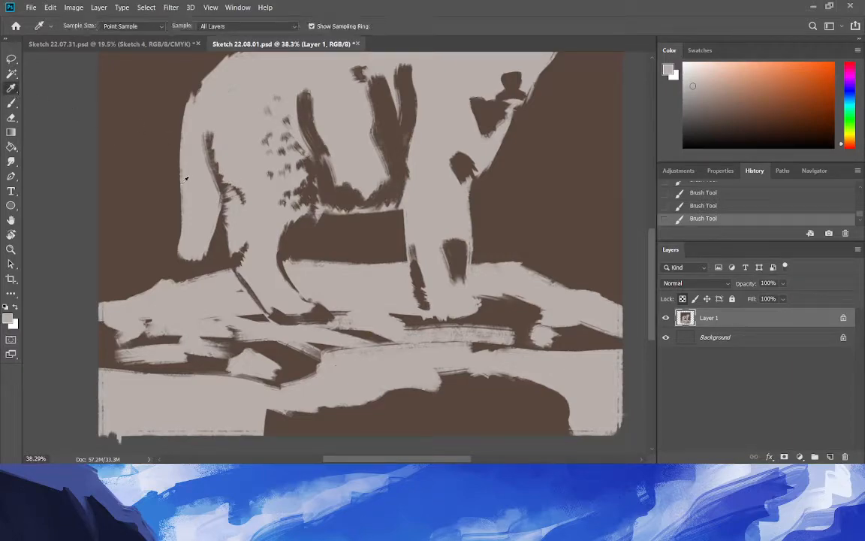
click(12, 103)
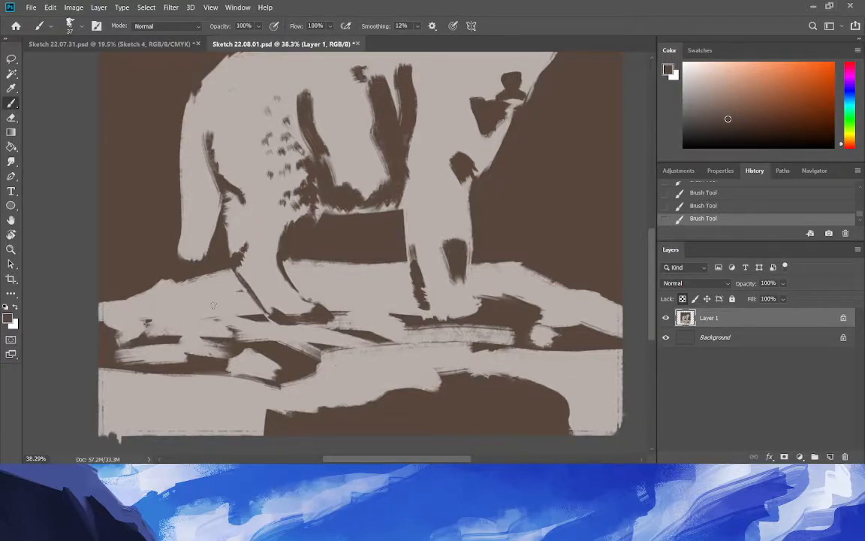
drag(201, 260, 198, 242)
drag(185, 266, 179, 235)
drag(187, 265, 183, 251)
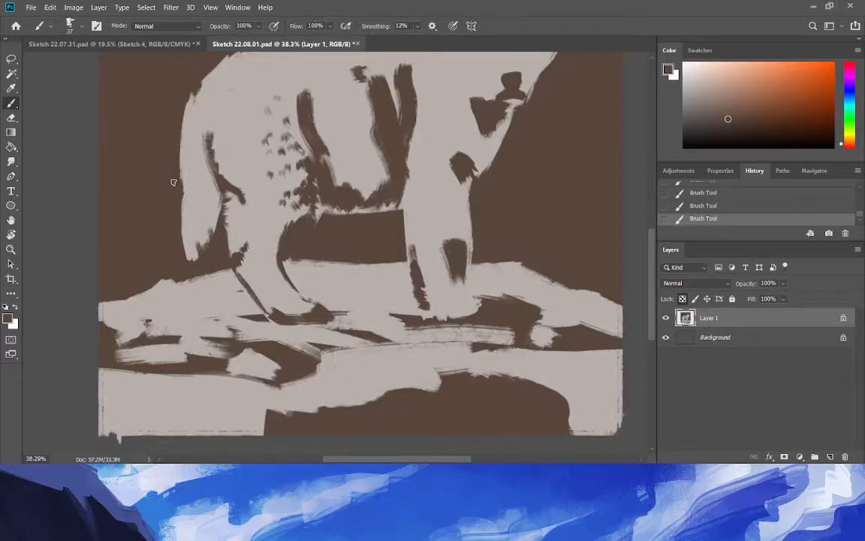
mouse_move(180, 163)
mouse_down()
mouse_move(172, 223)
mouse_move(179, 259)
mouse_move(180, 225)
mouse_move(185, 259)
mouse_up()
Paint brown markings above the creature's far eye and down the far side of its muzzle.
click(11, 250)
drag(157, 264, 103, 264)
drag(315, 243, 468, 264)
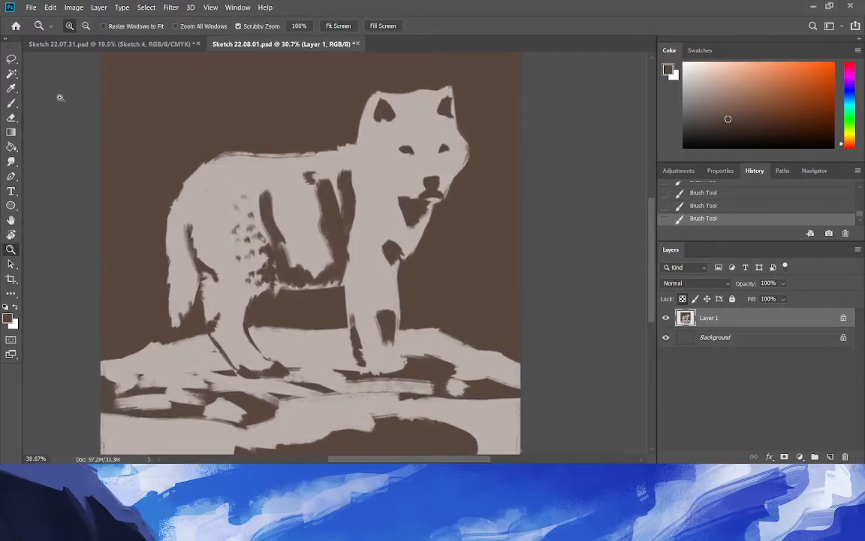
click(10, 90)
click(203, 122)
key(b)
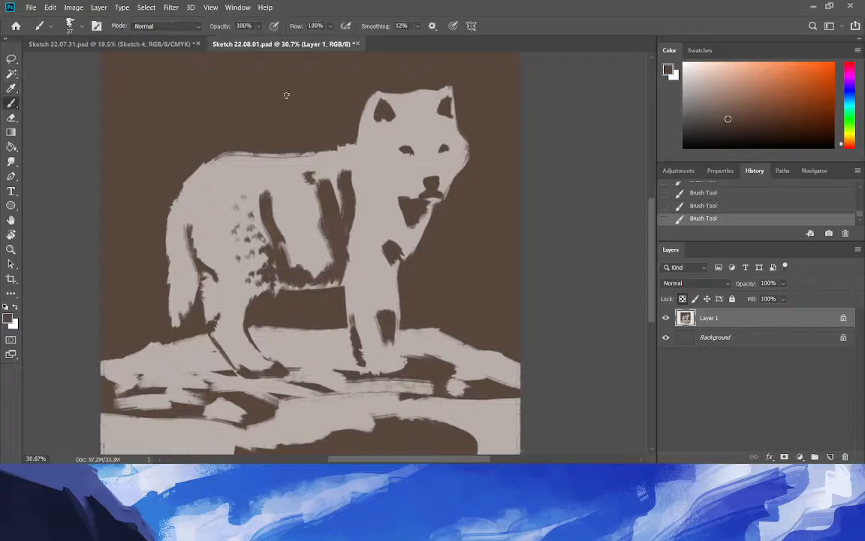
mouse_move(431, 133)
mouse_down()
mouse_move(446, 132)
mouse_move(457, 145)
mouse_move(451, 136)
mouse_up()
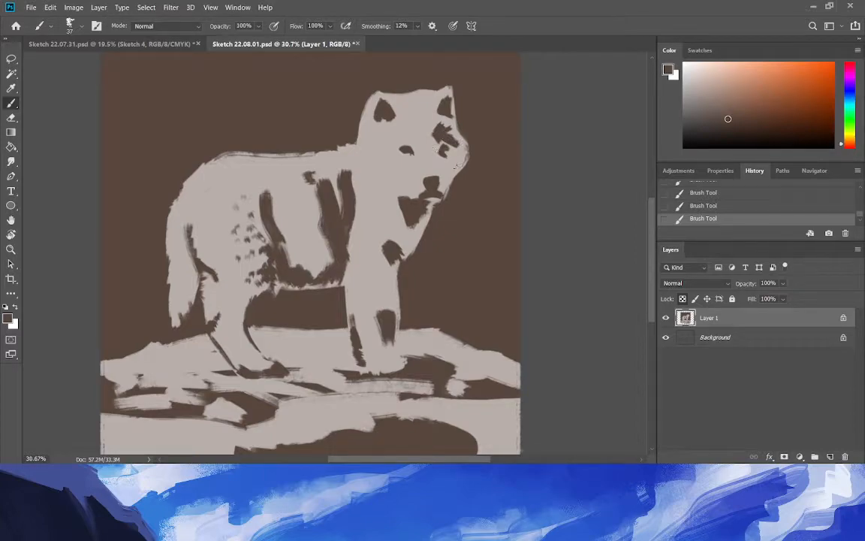
drag(445, 163, 446, 182)
Trim the dark inner shape of the near ear with light grey sampled from the coat.
click(11, 74)
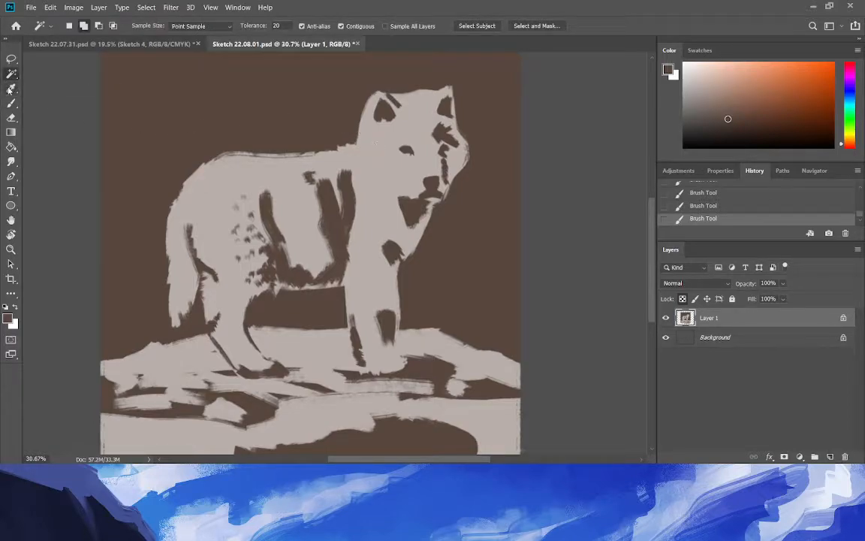
click(12, 89)
click(370, 138)
click(12, 103)
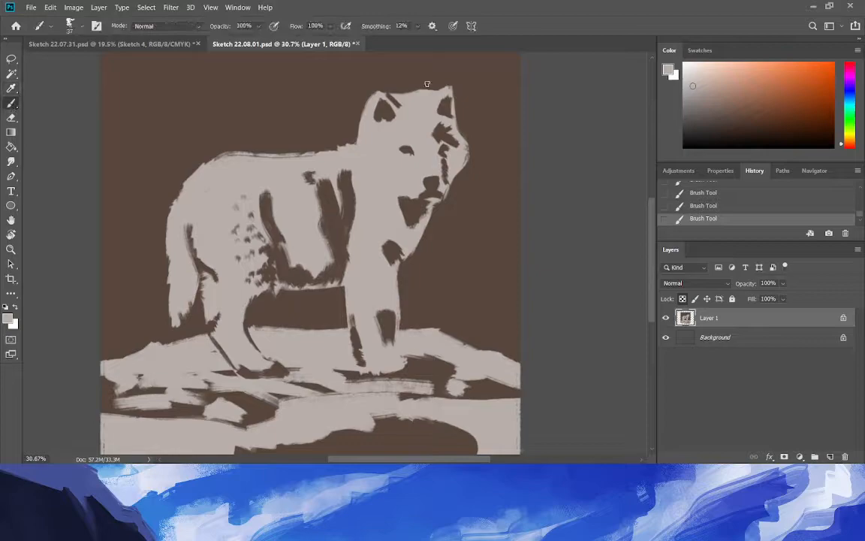
drag(394, 118, 381, 100)
Add short brown markings to the forehead between the ears and above the muzzle bridge.
click(11, 88)
click(469, 168)
key(b)
drag(425, 126, 427, 146)
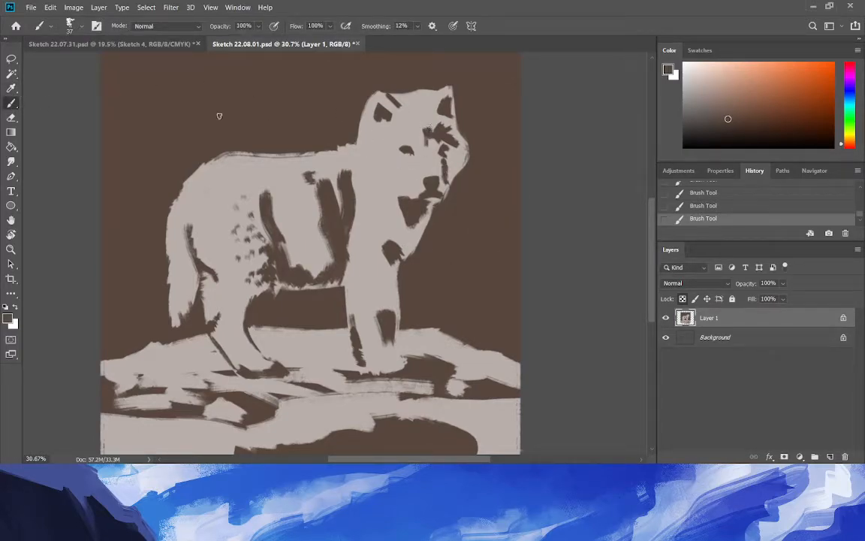
drag(419, 111, 411, 118)
Paint short brown fur strokes across the belly and flank above the dark underside.
mouse_move(309, 264)
mouse_down()
mouse_move(274, 226)
mouse_move(284, 254)
mouse_move(297, 236)
mouse_move(302, 255)
mouse_up()
drag(295, 249, 295, 254)
drag(284, 241, 290, 250)
drag(278, 218, 272, 209)
drag(273, 218, 248, 190)
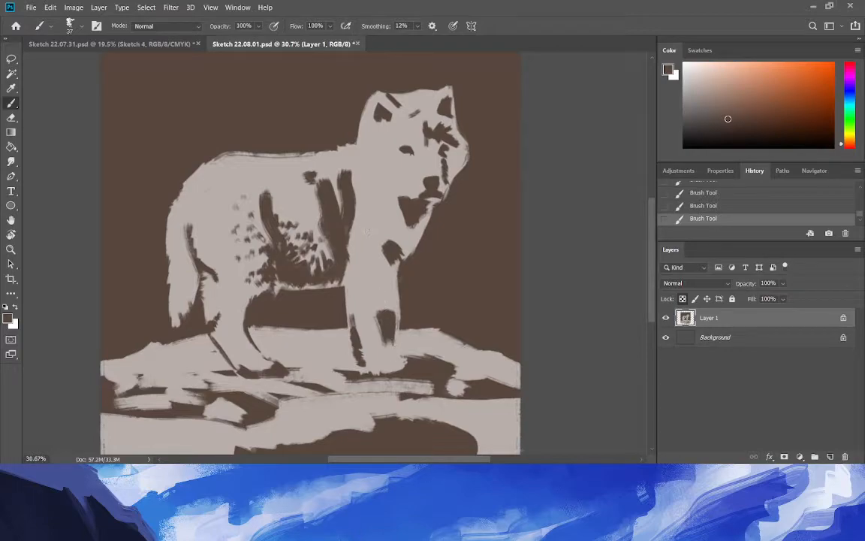
Refine the outline of the front leg and paw with alternating brown and light grey strokes.
drag(395, 316, 402, 360)
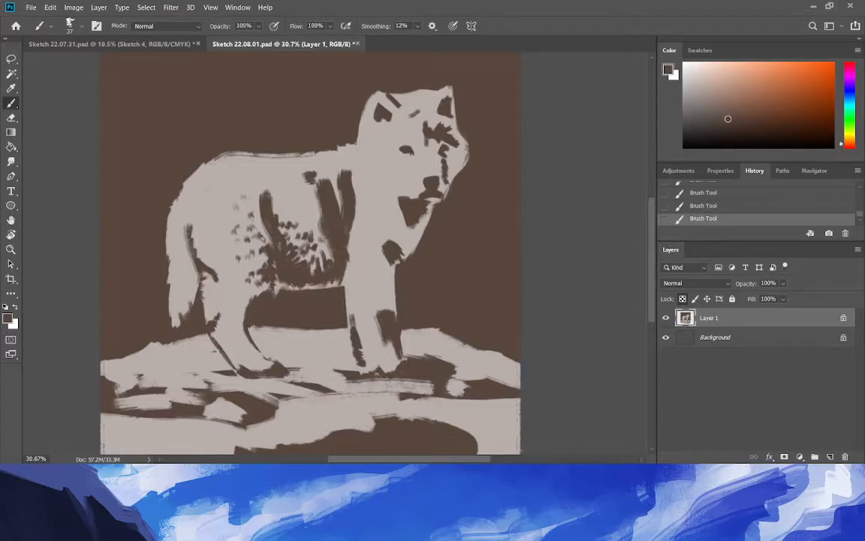
click(12, 88)
click(328, 283)
key(b)
drag(400, 350, 399, 310)
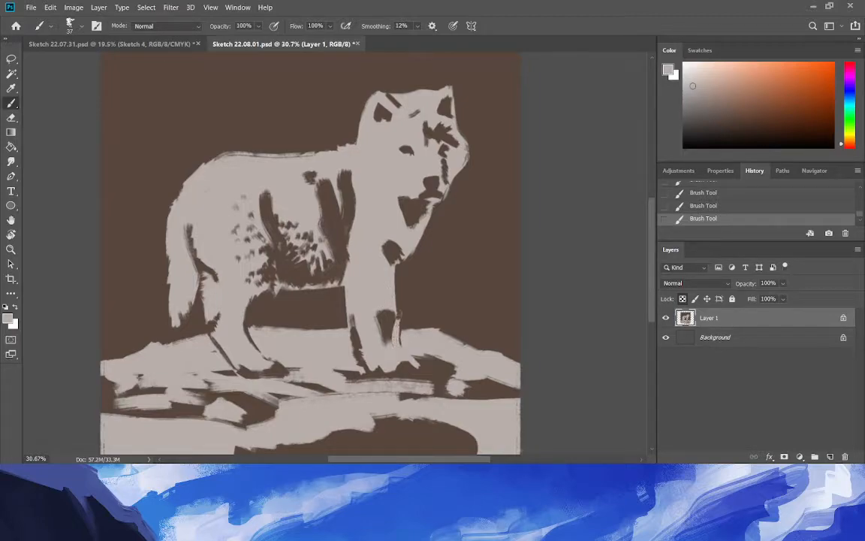
alt+click(193, 147)
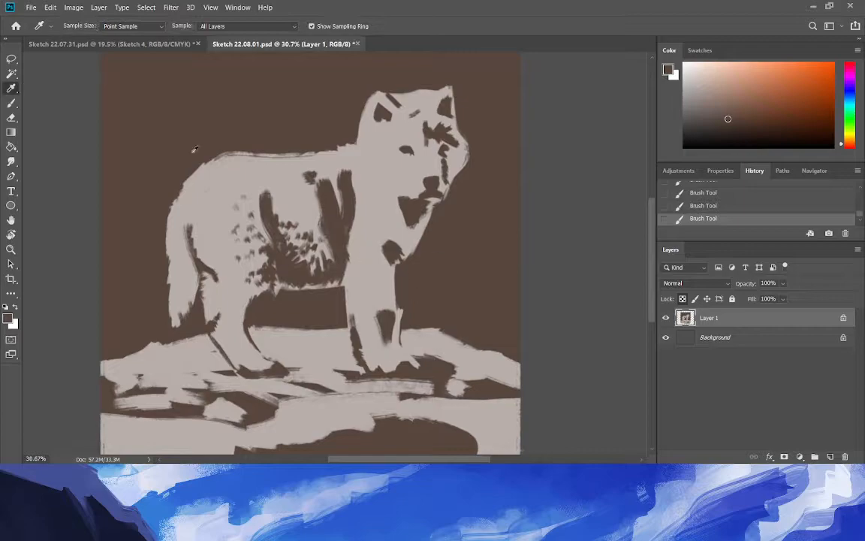
drag(396, 295, 400, 323)
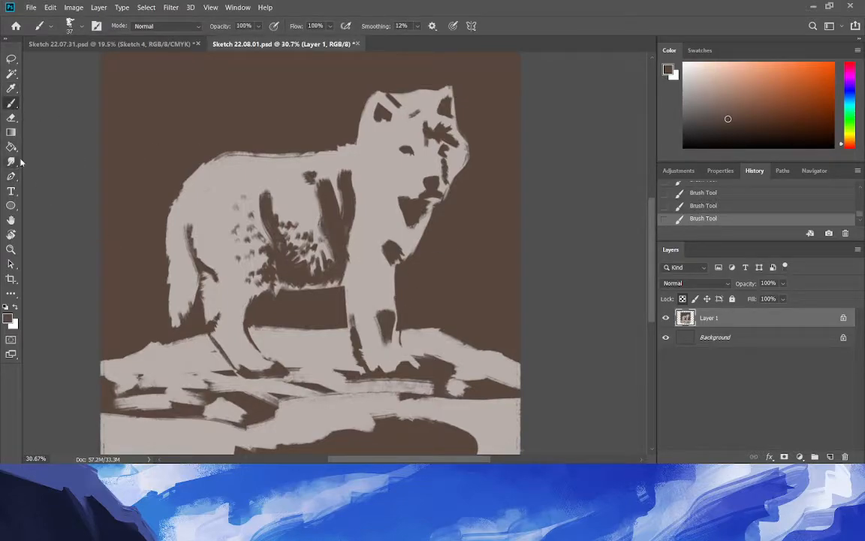
Paint brown fur strokes across the chest and shoulder and along the jaw beneath the cheek.
click(12, 87)
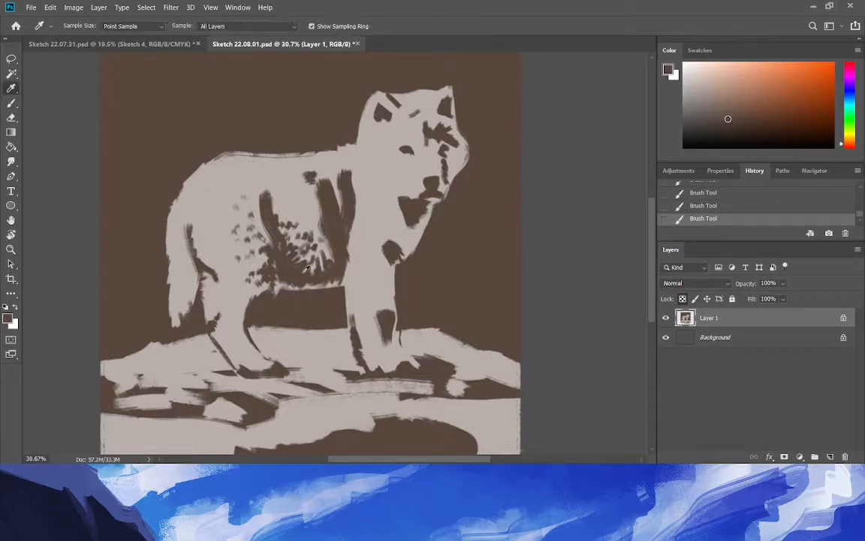
click(11, 103)
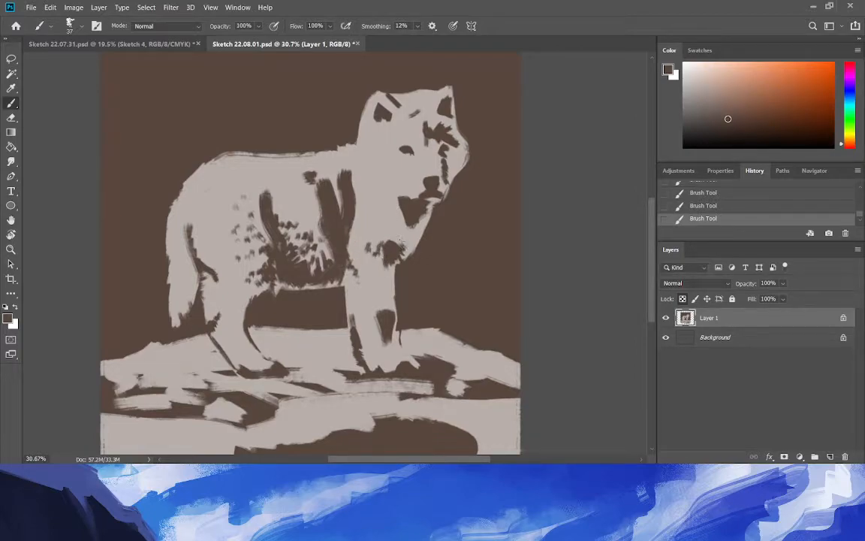
drag(380, 233, 376, 241)
drag(371, 228, 362, 233)
drag(361, 217, 354, 241)
drag(355, 242, 358, 253)
drag(370, 249, 357, 266)
mouse_move(368, 212)
mouse_down()
mouse_move(282, 193)
mouse_move(385, 129)
mouse_move(409, 164)
mouse_move(398, 215)
mouse_up()
drag(398, 197, 390, 201)
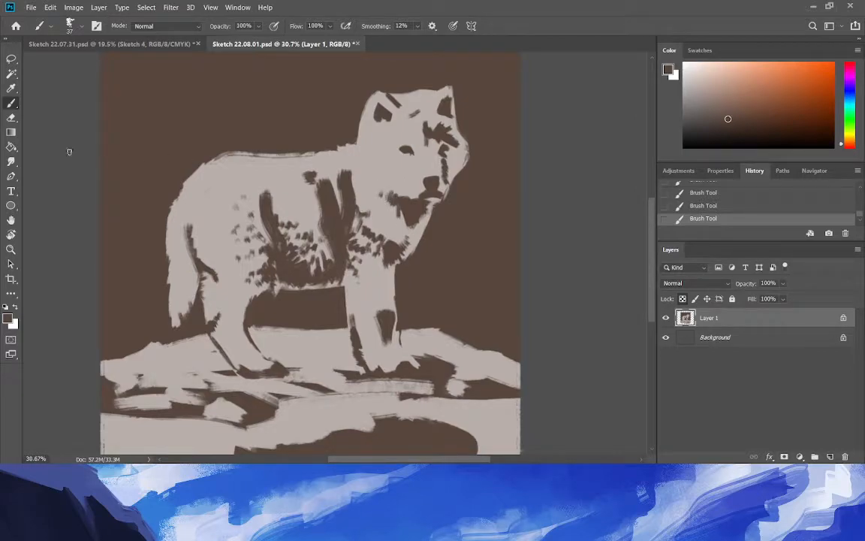
Paint light grey over the brown markings beside the muzzle and above the far eye.
click(11, 250)
drag(172, 244, 123, 241)
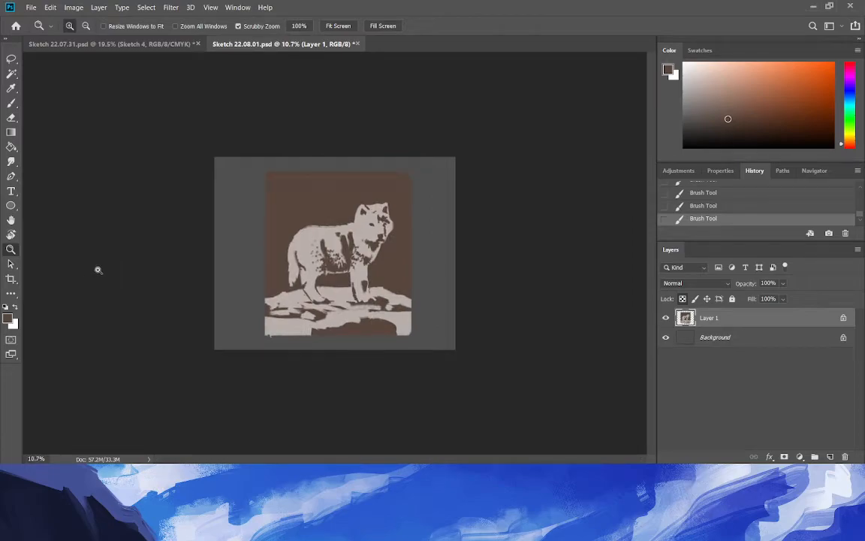
drag(100, 278, 133, 284)
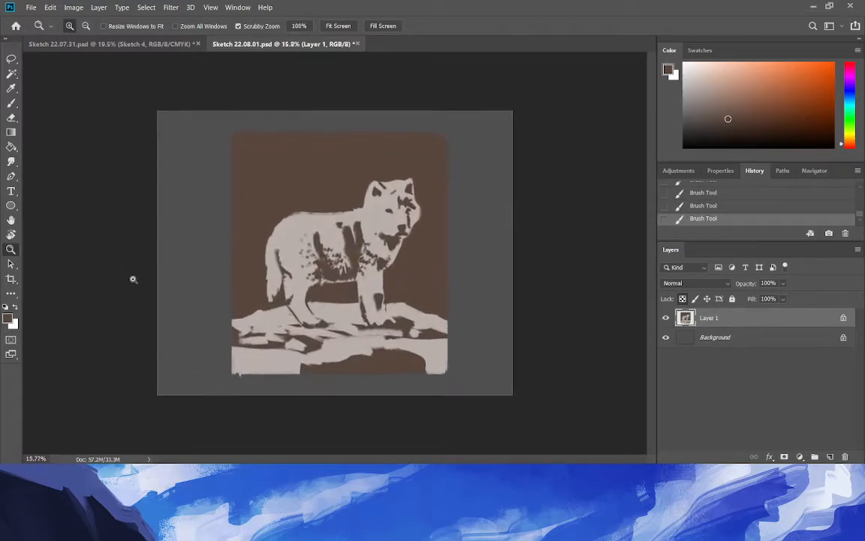
drag(380, 160, 419, 225)
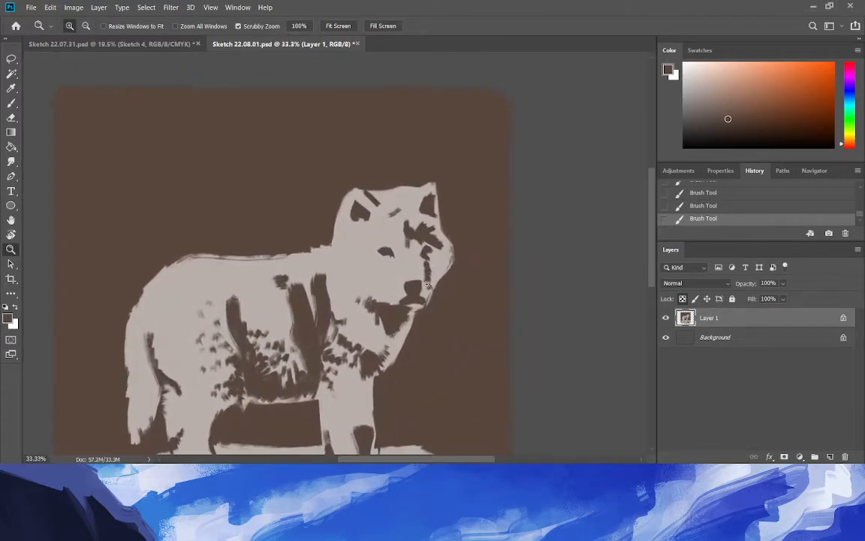
drag(427, 263, 450, 264)
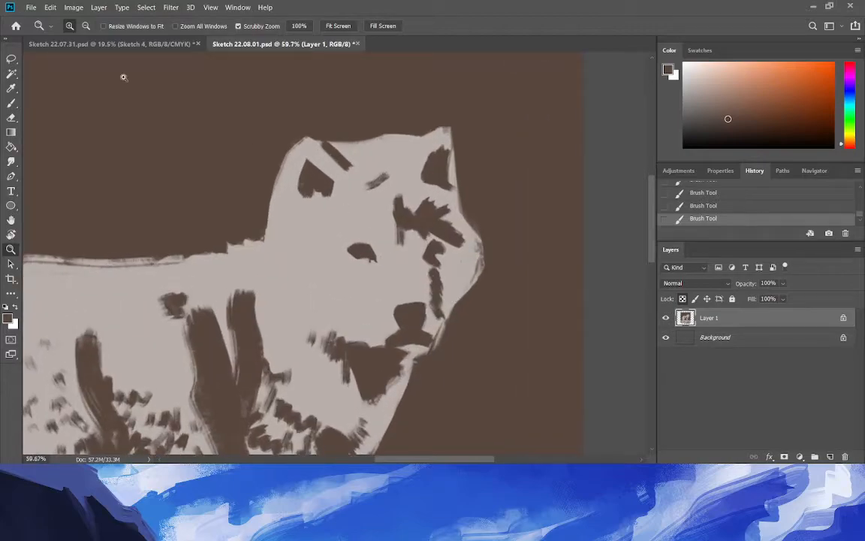
click(11, 88)
click(421, 275)
click(11, 103)
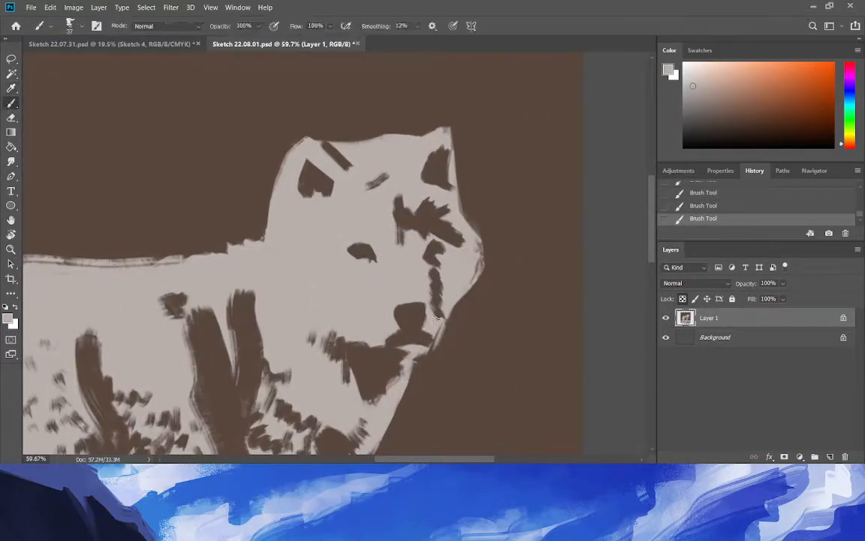
drag(439, 309, 431, 286)
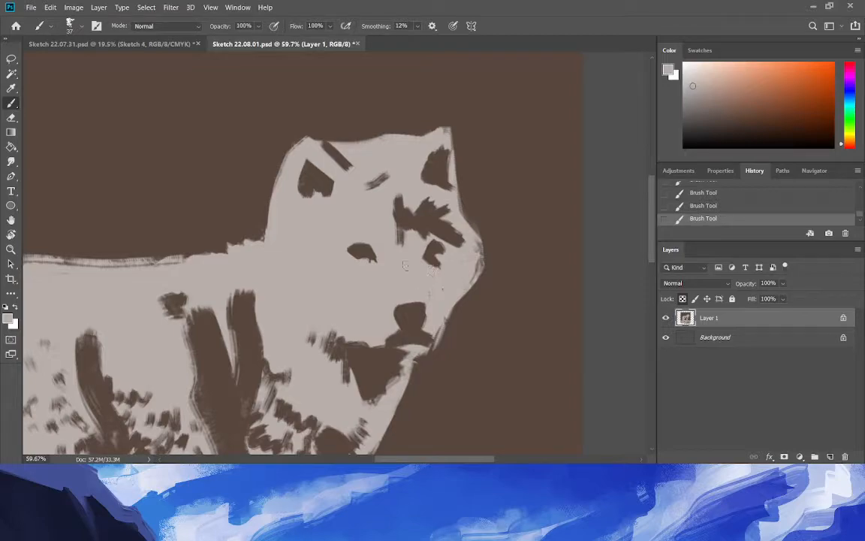
mouse_move(404, 236)
mouse_down()
mouse_move(469, 246)
mouse_move(457, 229)
mouse_move(421, 213)
mouse_move(426, 227)
mouse_move(456, 236)
mouse_up()
mouse_move(393, 216)
mouse_down()
mouse_move(423, 226)
mouse_move(420, 239)
mouse_move(396, 219)
mouse_up()
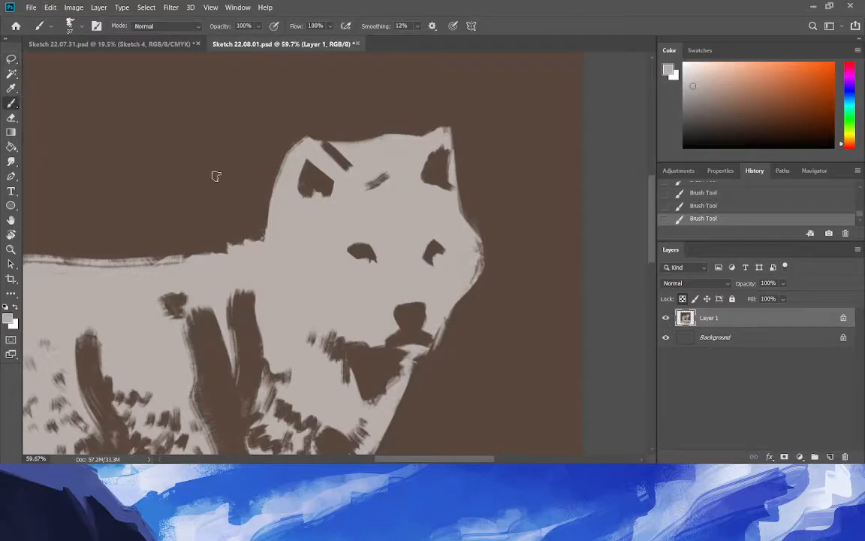
Reshape the far eye with an 18 px brush, using brown sampled from the near eye and light grey from the face.
key(i)
click(367, 242)
click(11, 102)
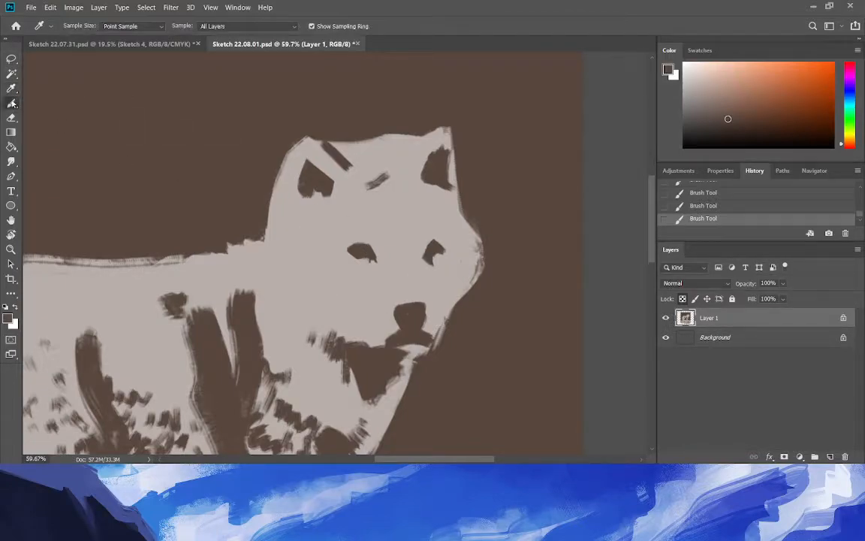
click(70, 26)
drag(76, 64, 69, 64)
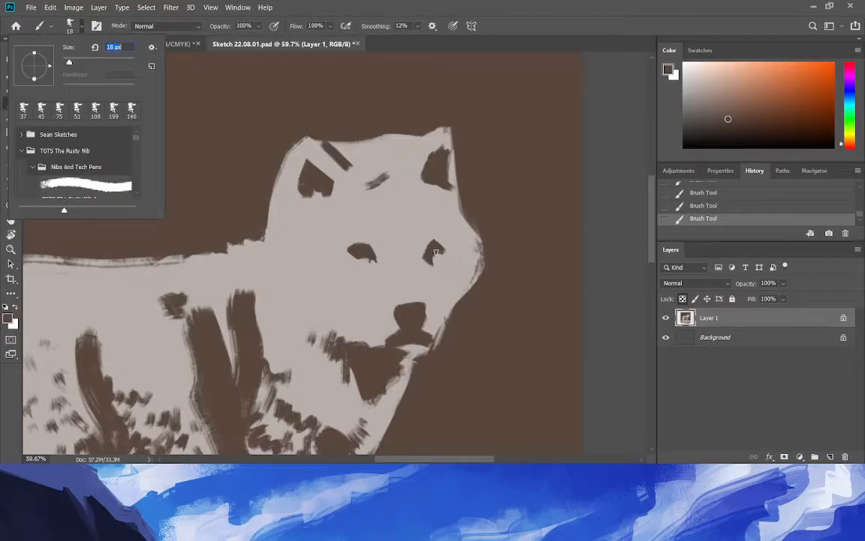
click(436, 252)
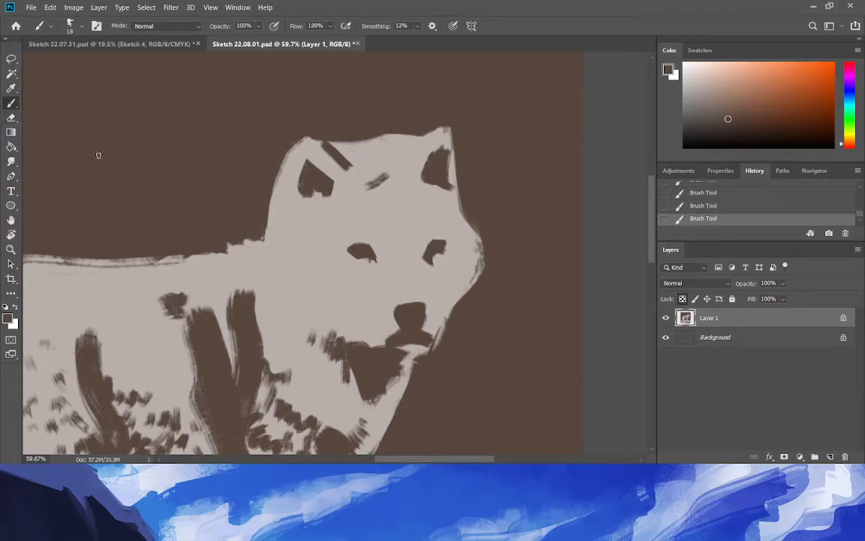
click(12, 88)
click(381, 272)
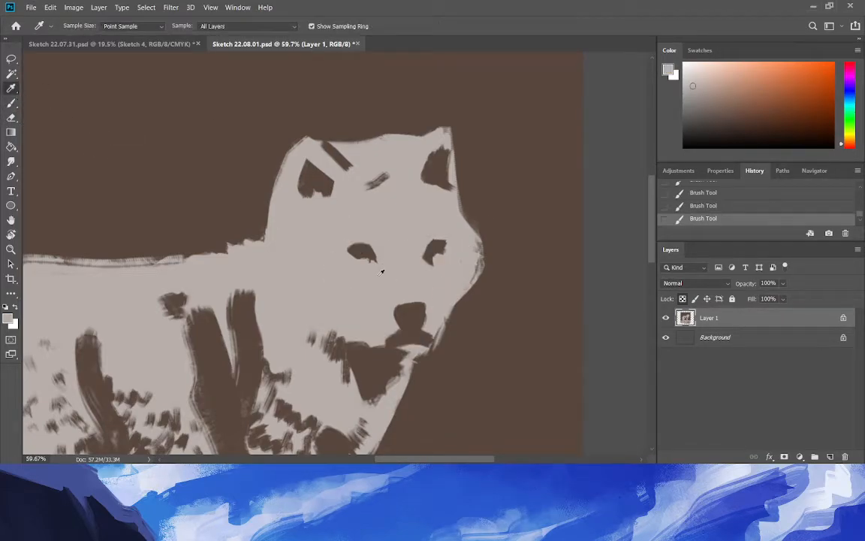
click(11, 103)
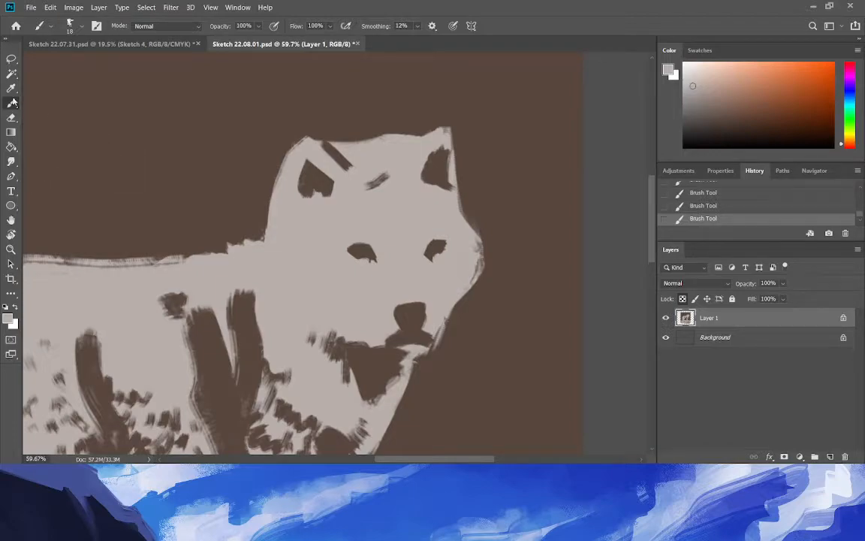
Trim the far side of the head from the ear to the cheek with brown, cutting fur notches into the cheek edge.
click(11, 89)
click(514, 303)
click(12, 103)
drag(459, 215, 480, 239)
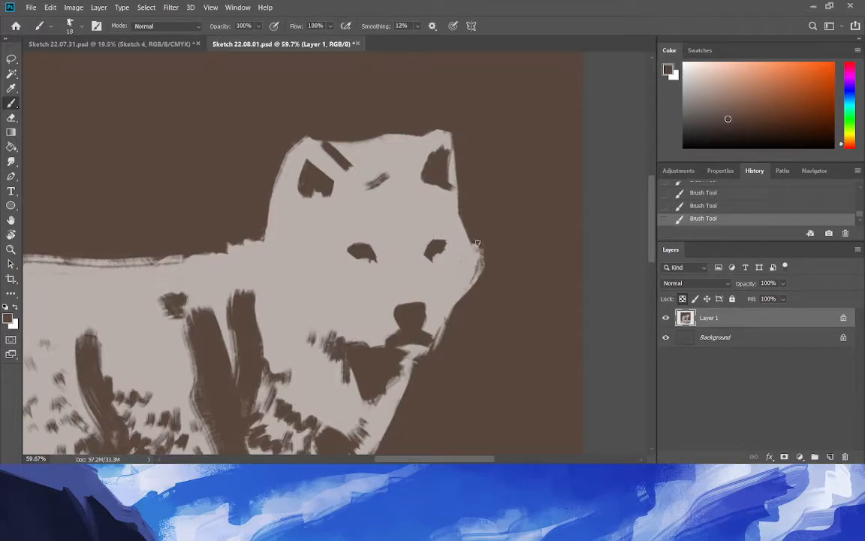
drag(487, 249, 467, 263)
Add pointed light grey fur tufts along the far cheek's edge.
click(8, 88)
click(269, 234)
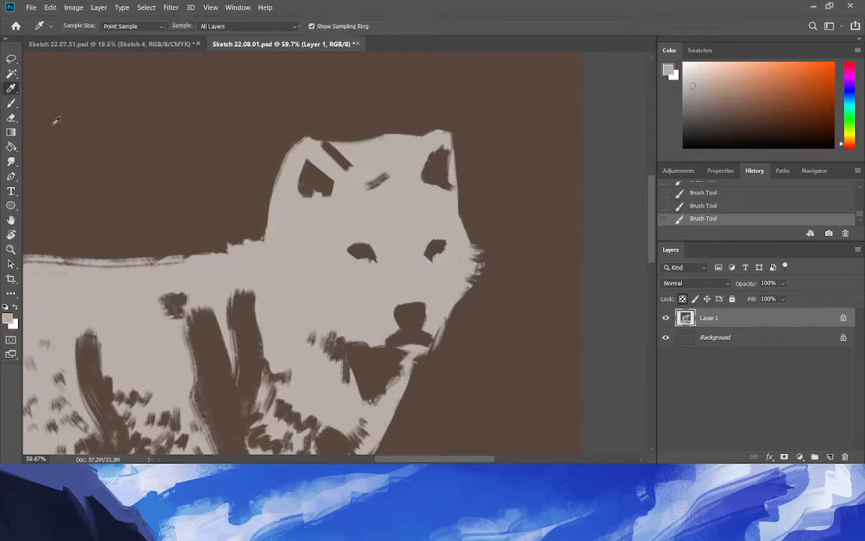
click(11, 103)
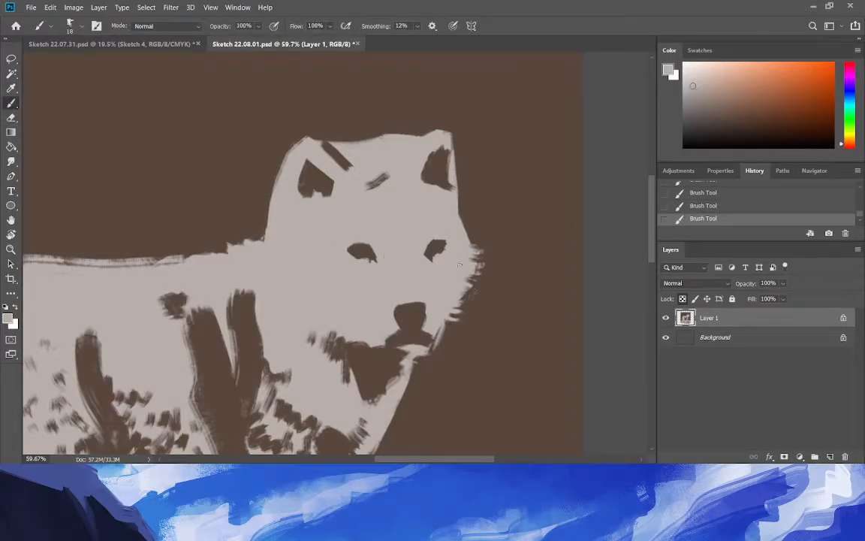
drag(472, 259, 490, 260)
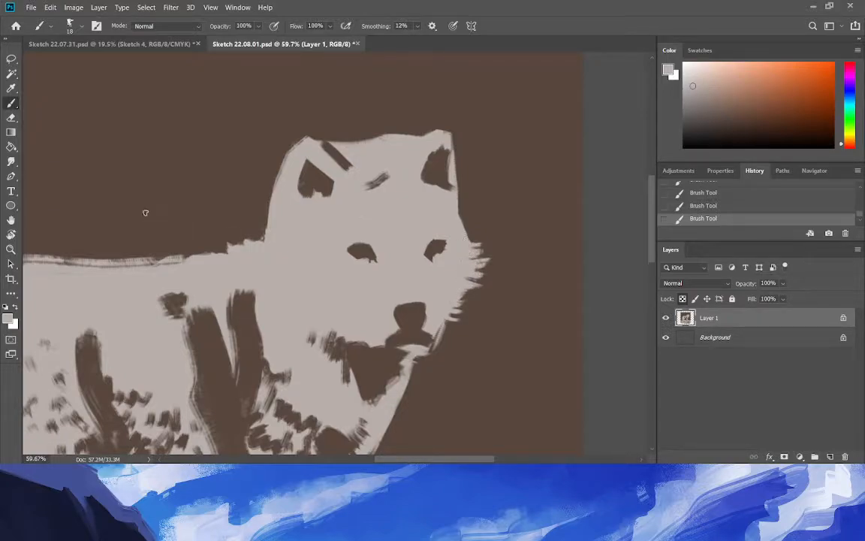
Paint light grey fur tufts along the edge of the chest and throat below the chin.
scroll(654, 251, down, 4)
mouse_move(364, 315)
mouse_down()
mouse_move(377, 325)
mouse_move(352, 323)
mouse_up()
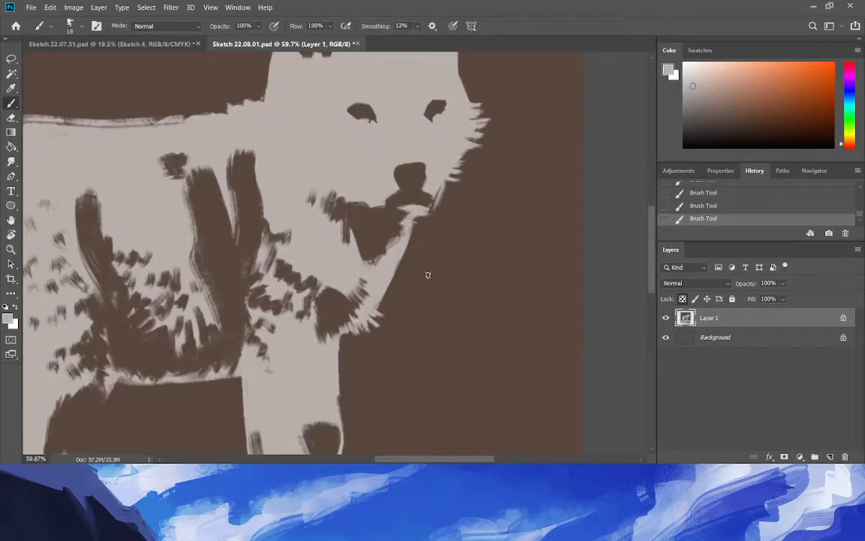
mouse_move(409, 236)
mouse_down()
mouse_move(428, 252)
mouse_move(417, 258)
mouse_move(429, 227)
mouse_up()
drag(401, 255, 404, 271)
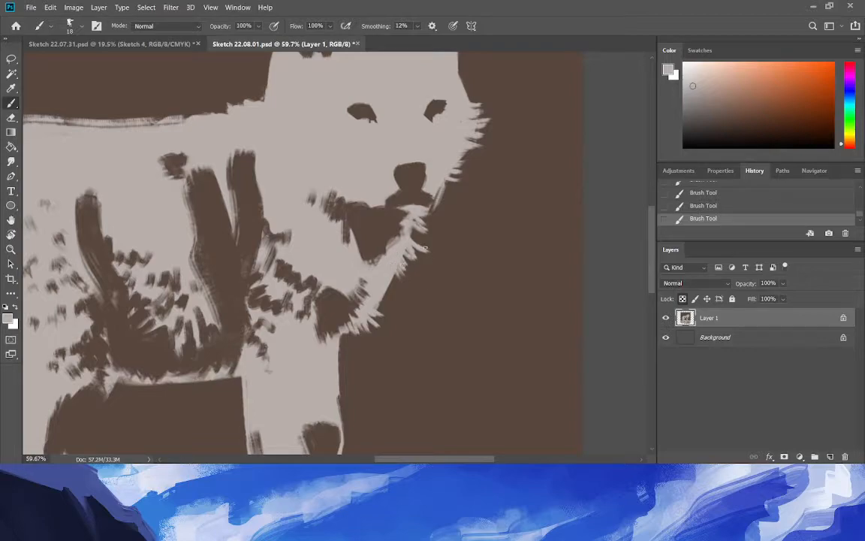
Check the whole wolf painting, and rename its layer to Study 1.
click(14, 248)
drag(191, 268, 138, 270)
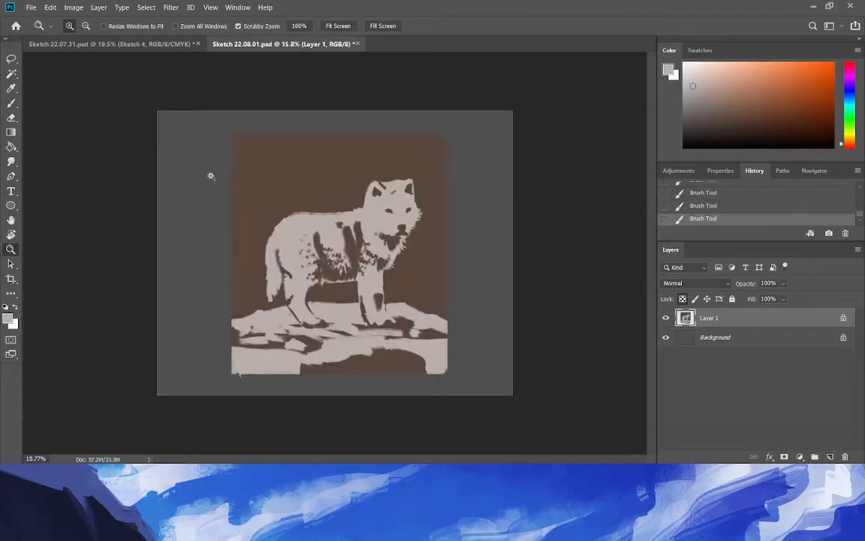
drag(375, 225, 329, 262)
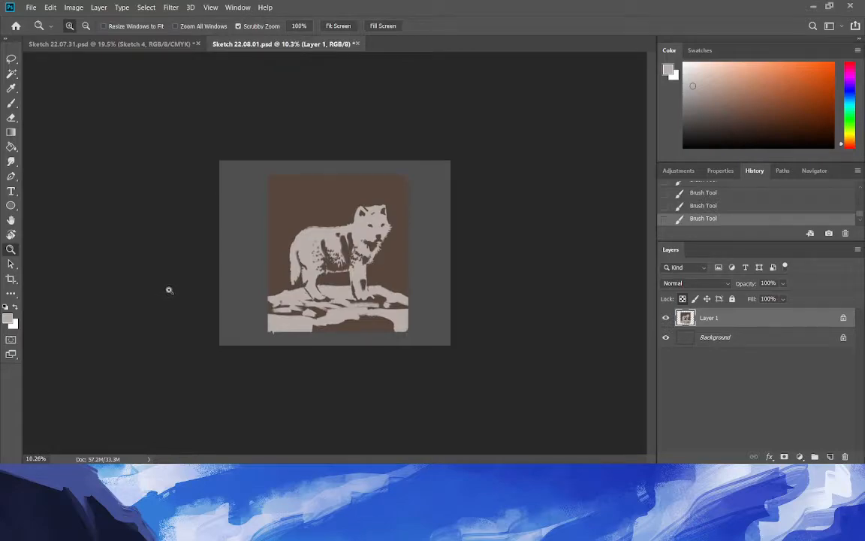
drag(207, 286, 225, 290)
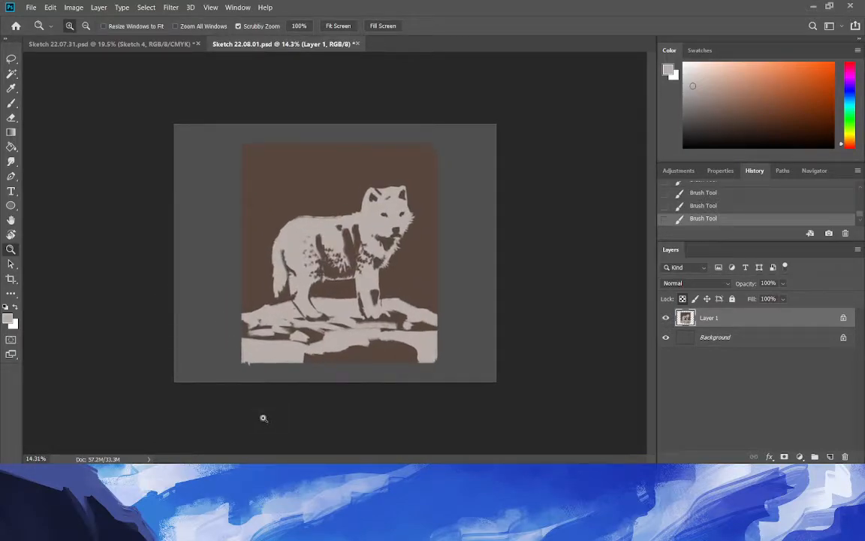
double_click(705, 318)
text(SAtu)
text(y 1)
key(Return)
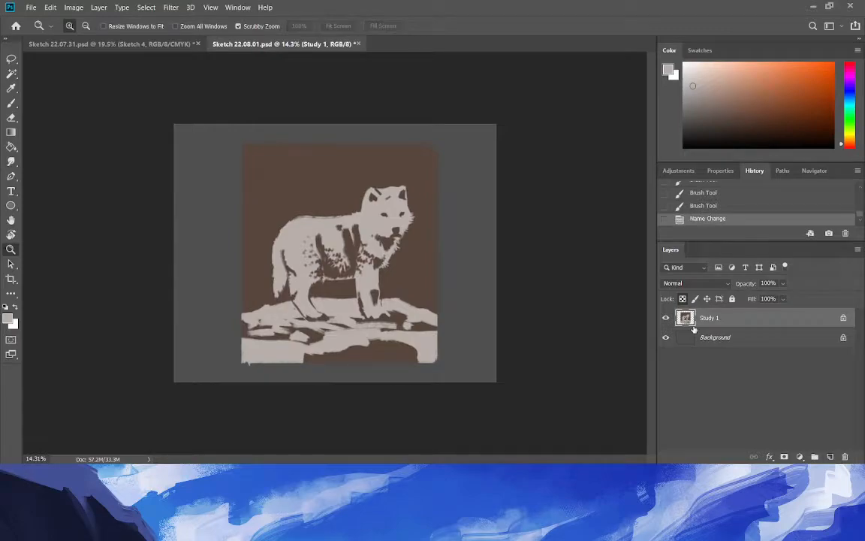
Create a new layer named Study 2 above Study 1, and hide Study 1.
key(ctrl+shift+alt+n)
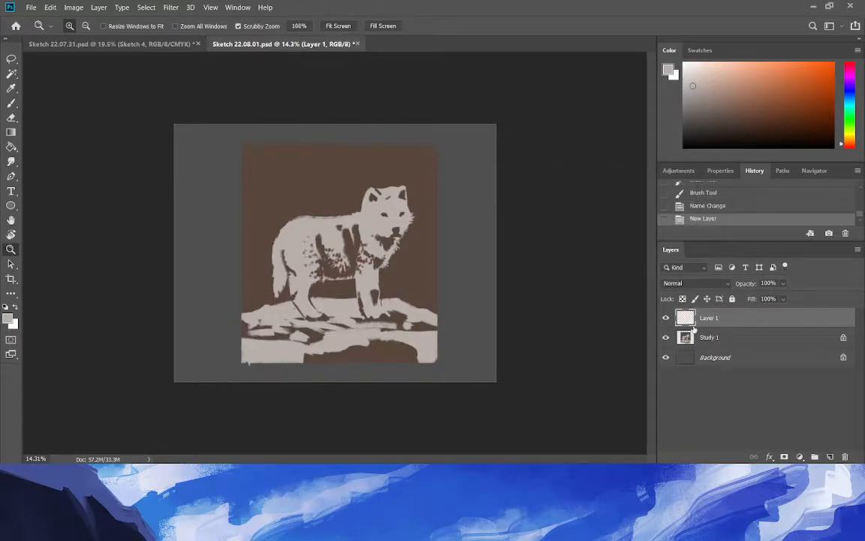
double_click(704, 318)
text(Sk)
text(udy 2)
key(Return)
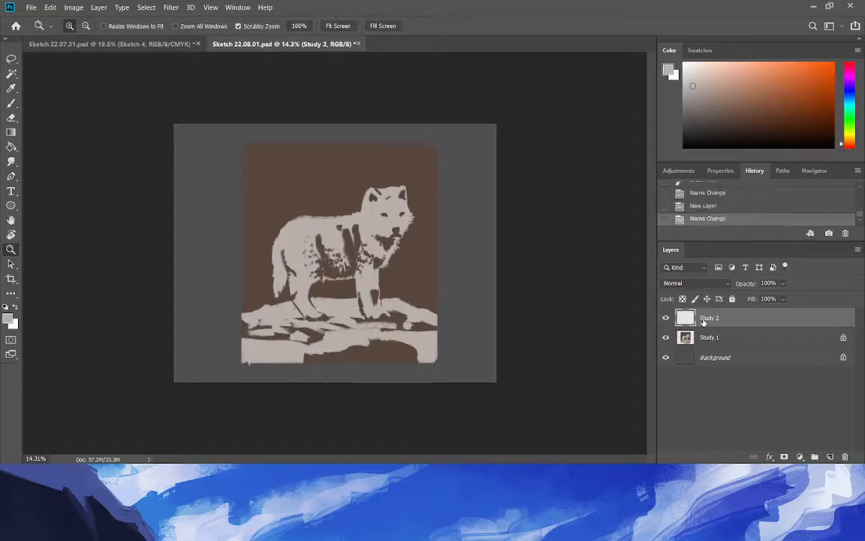
click(666, 338)
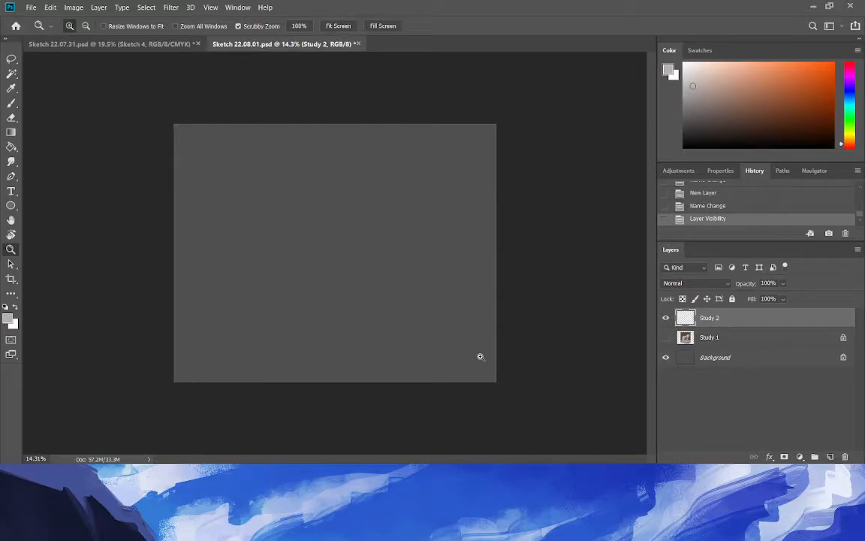
Paint an animal's pelvis and hind leg bones down to the foot in pale cream with a 94 px brush.
key(b)
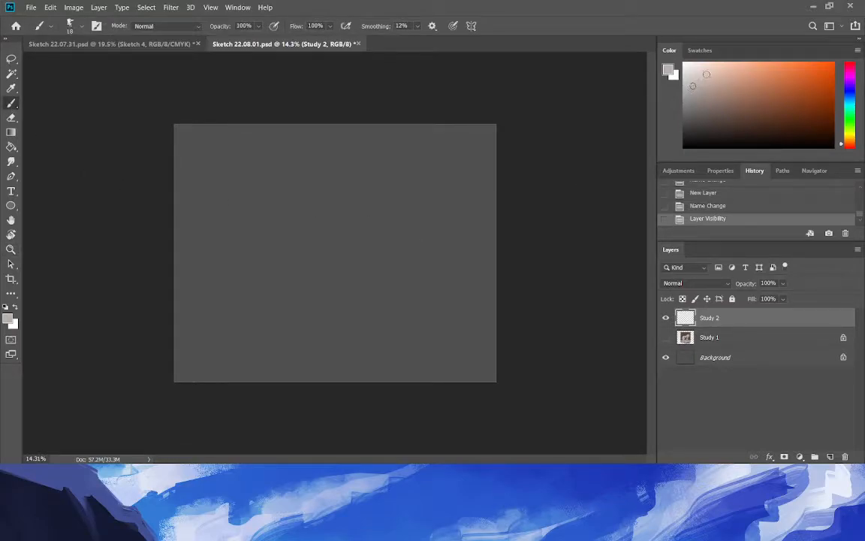
click(698, 67)
drag(847, 145, 847, 138)
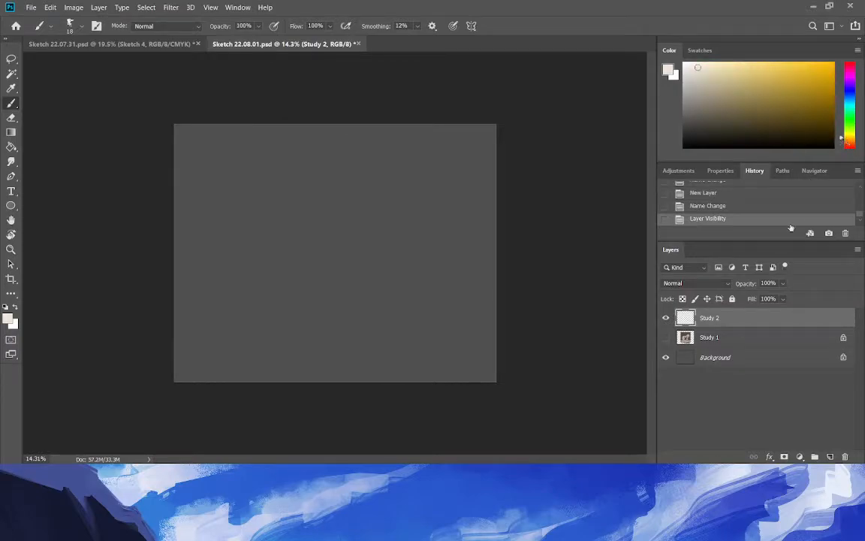
click(13, 248)
drag(189, 269, 242, 277)
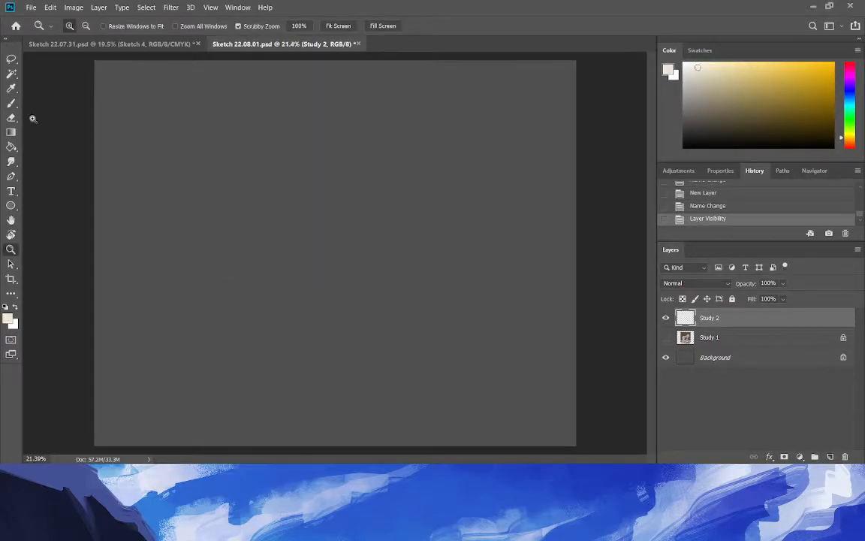
click(12, 104)
click(80, 26)
click(86, 185)
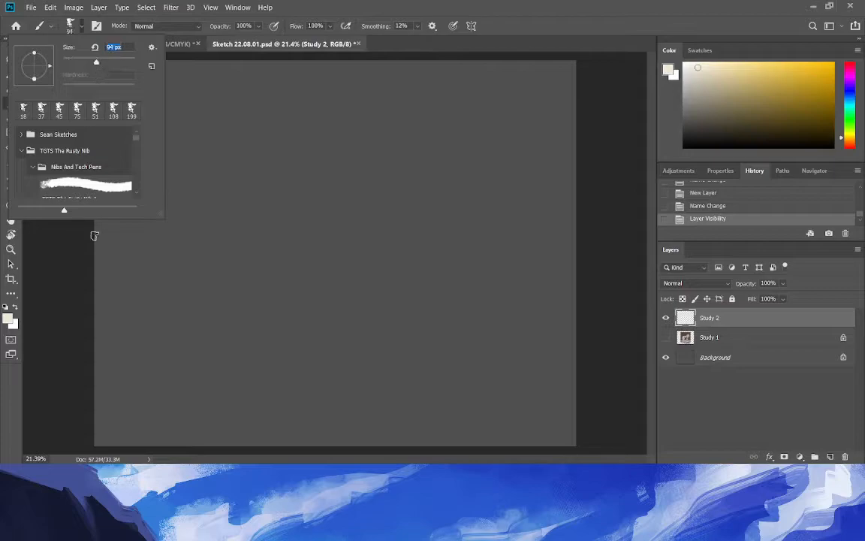
click(63, 254)
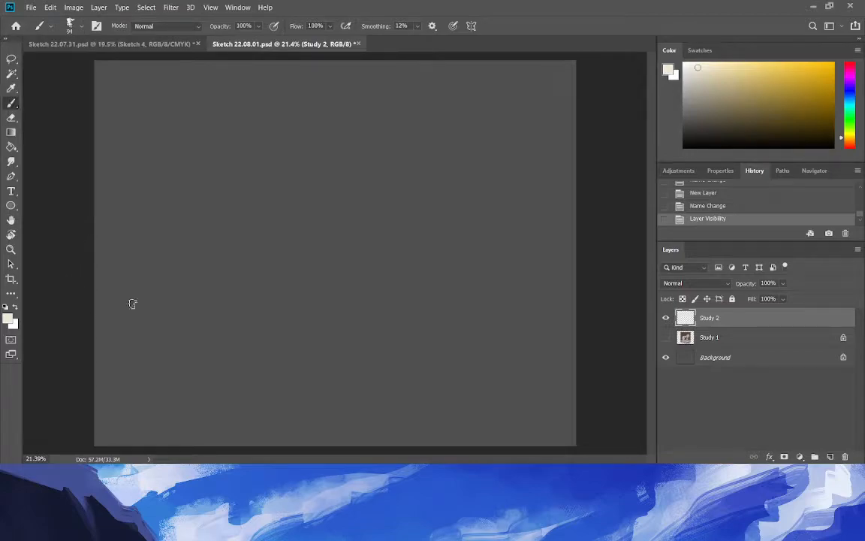
mouse_move(247, 200)
mouse_down()
mouse_move(273, 208)
mouse_move(228, 253)
mouse_up()
click(247, 202)
mouse_move(247, 201)
mouse_down()
mouse_move(227, 244)
mouse_move(260, 207)
mouse_move(236, 232)
mouse_move(238, 180)
mouse_move(236, 198)
mouse_move(222, 197)
mouse_move(237, 244)
mouse_move(224, 263)
mouse_move(250, 284)
mouse_move(223, 259)
mouse_move(255, 281)
mouse_move(256, 338)
mouse_up()
drag(261, 280, 264, 386)
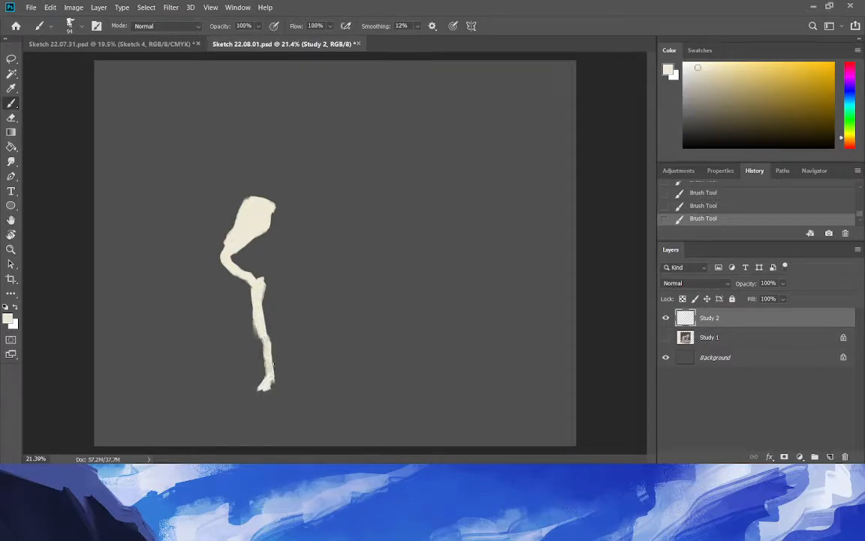
drag(239, 284, 251, 339)
Paint the spine, shoulder blade and front leg bones in cream, and clean up the shoulder's underside with a 45 px eraser.
mouse_move(262, 198)
mouse_down()
mouse_move(404, 232)
mouse_move(272, 216)
mouse_move(373, 215)
mouse_up()
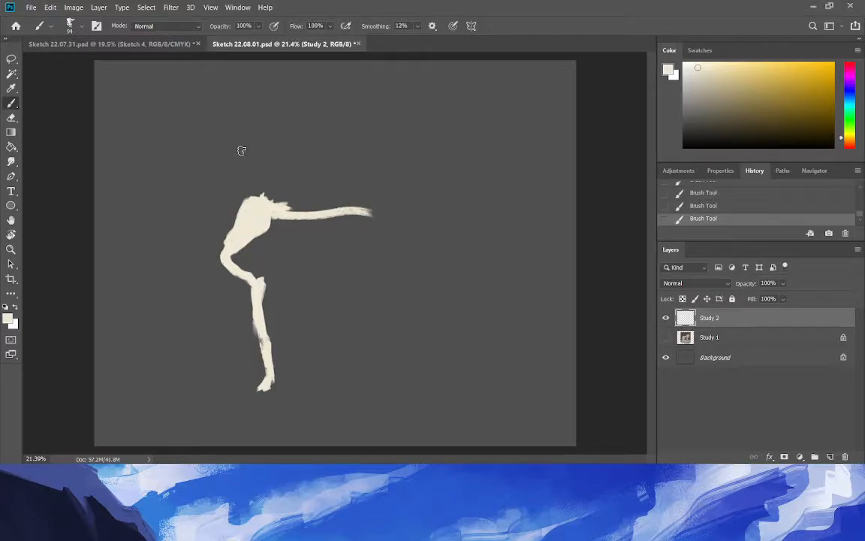
mouse_move(372, 195)
mouse_down()
mouse_move(389, 225)
mouse_move(360, 217)
mouse_move(427, 233)
mouse_move(379, 209)
mouse_move(375, 233)
mouse_move(405, 230)
mouse_move(362, 254)
mouse_move(371, 254)
mouse_move(400, 306)
mouse_up()
click(12, 117)
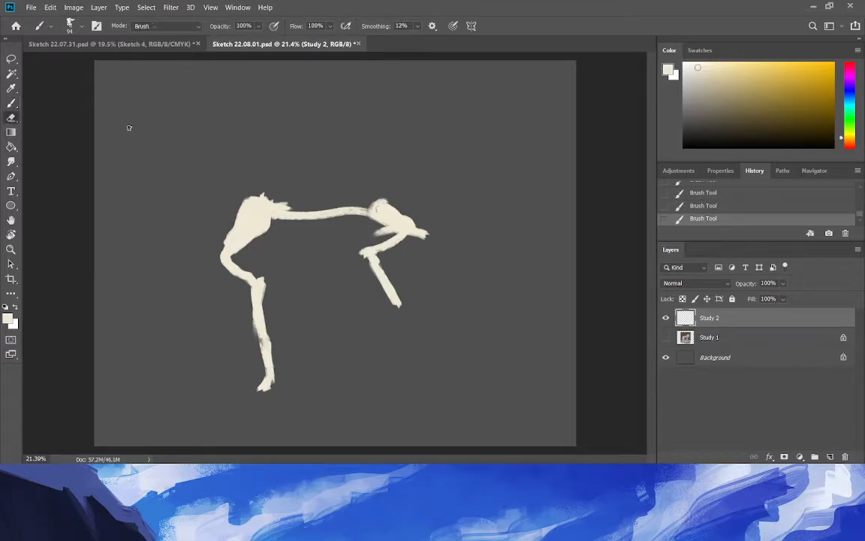
mouse_move(380, 228)
mouse_down()
mouse_move(363, 232)
mouse_move(331, 201)
mouse_up()
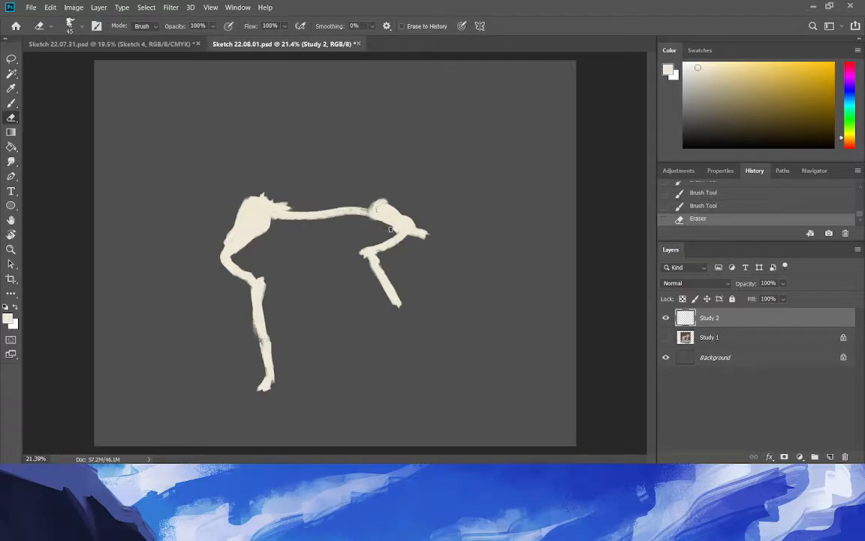
drag(369, 220, 262, 204)
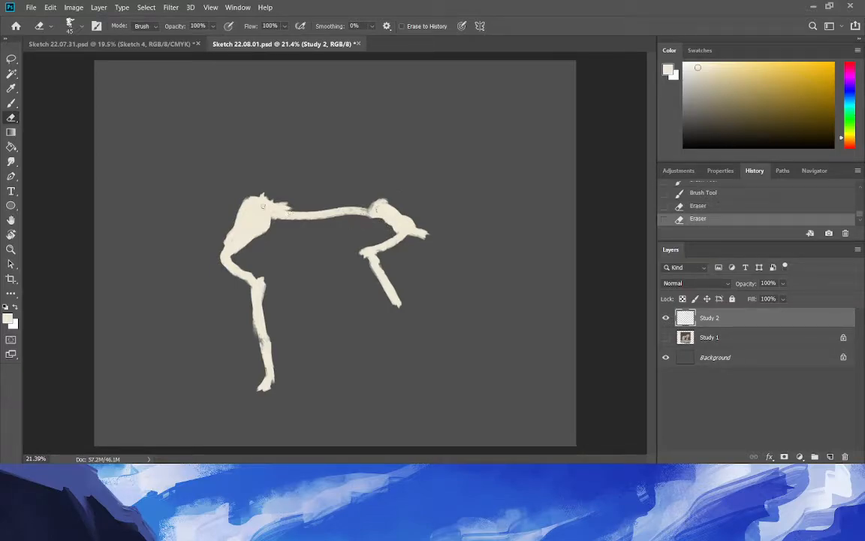
Sample the skeleton's cream color, thicken the hind knee and paint the lower hind leg down to the foot with the 94 px brush.
click(11, 88)
click(228, 199)
click(12, 104)
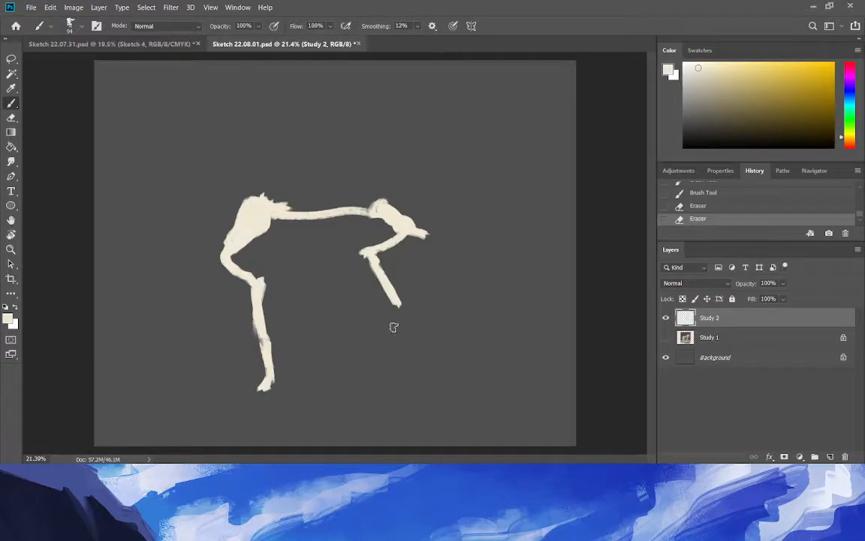
drag(403, 316, 377, 260)
drag(403, 310, 380, 378)
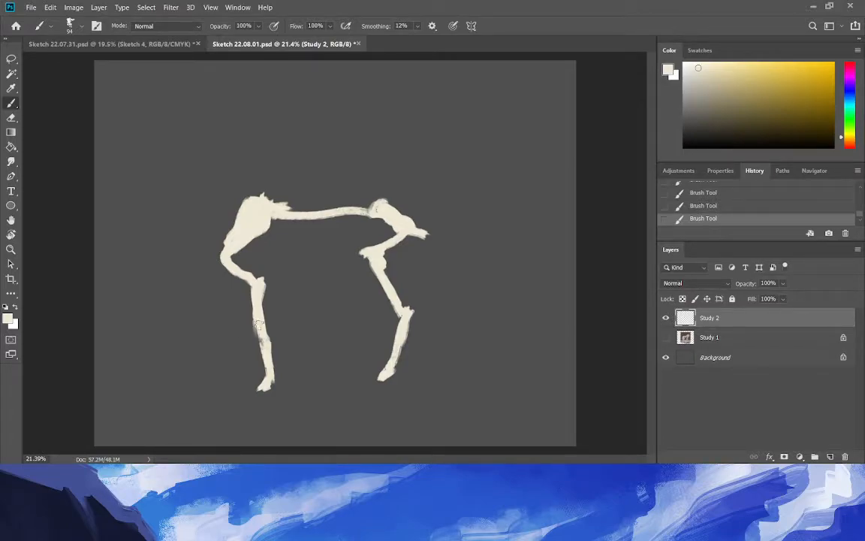
Erase the lower part of the near front leg with the 45 px eraser, and repaint it slightly shorter in cream.
click(11, 117)
mouse_move(264, 388)
mouse_down()
mouse_move(262, 329)
mouse_move(286, 361)
mouse_move(271, 359)
mouse_move(252, 336)
mouse_move(260, 383)
mouse_move(238, 336)
mouse_up()
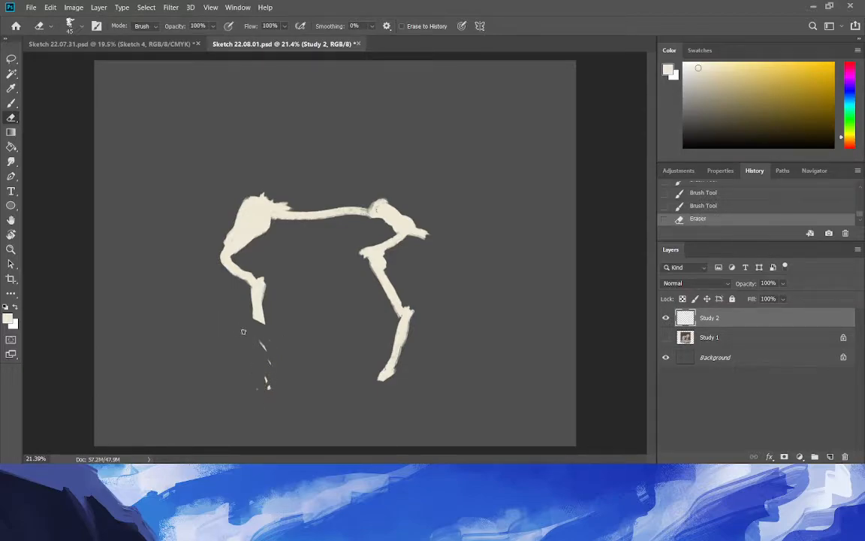
drag(264, 338, 261, 328)
key(b)
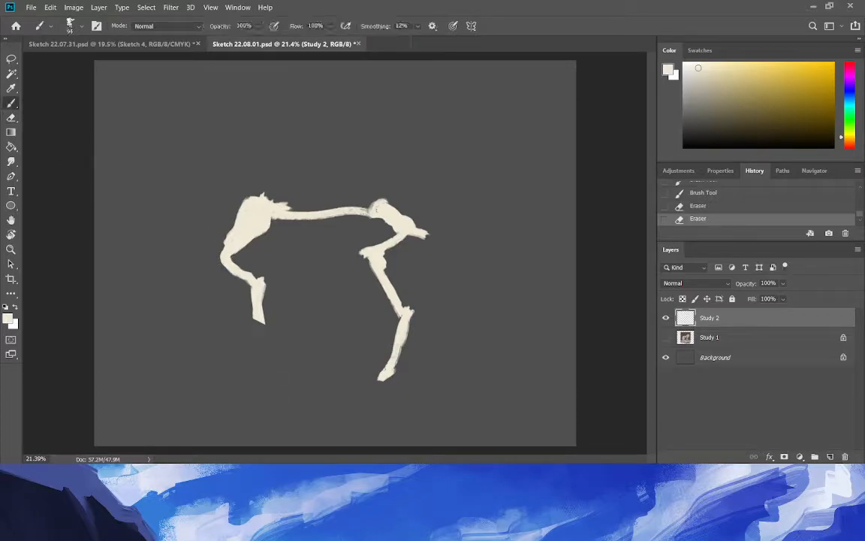
mouse_move(258, 322)
mouse_down()
mouse_move(269, 374)
mouse_move(261, 376)
mouse_up()
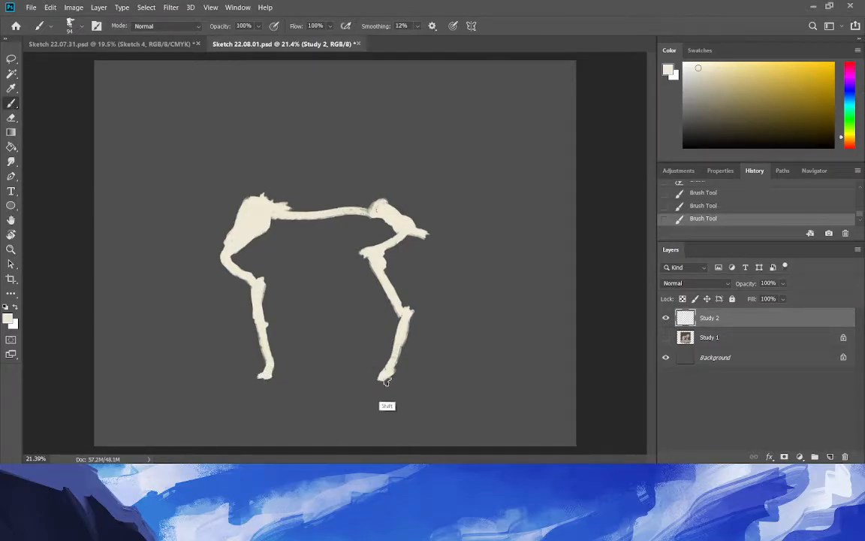
drag(384, 379, 228, 379)
key(ctrl+z)
shift+click(226, 395)
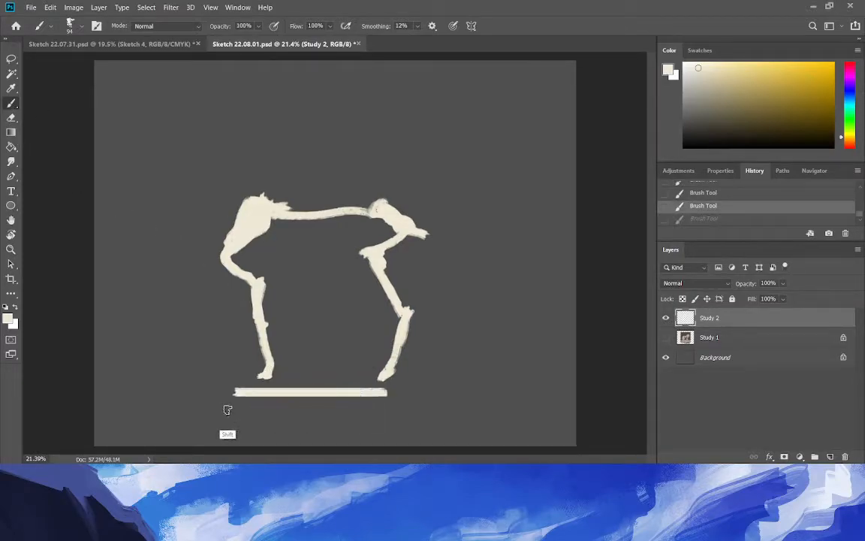
key(ctrl+z)
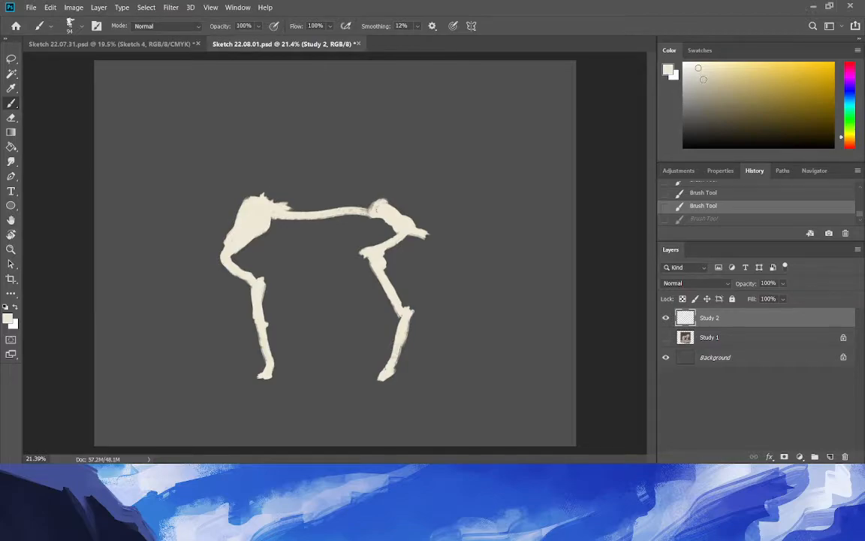
Pick a darker beige, and step back in the history past the ground line and the front foot strokes.
click(710, 78)
key(ctrl+z)
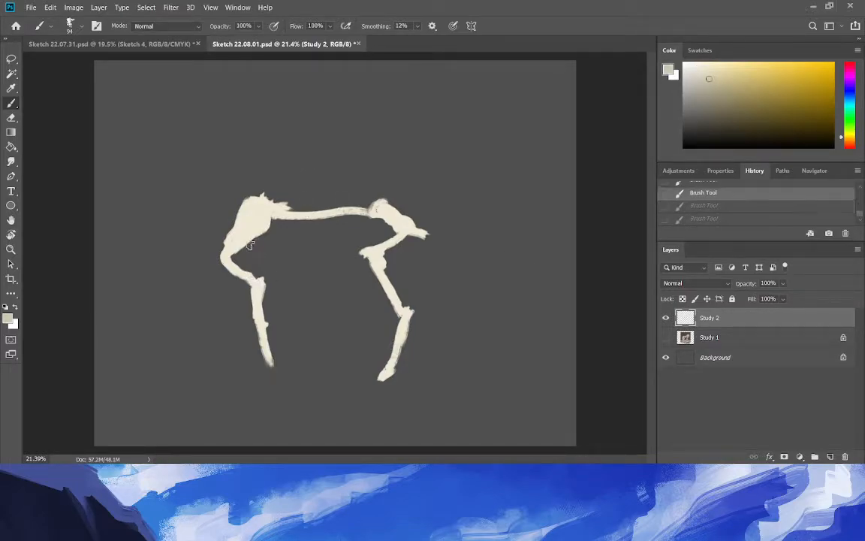
click(694, 208)
click(704, 219)
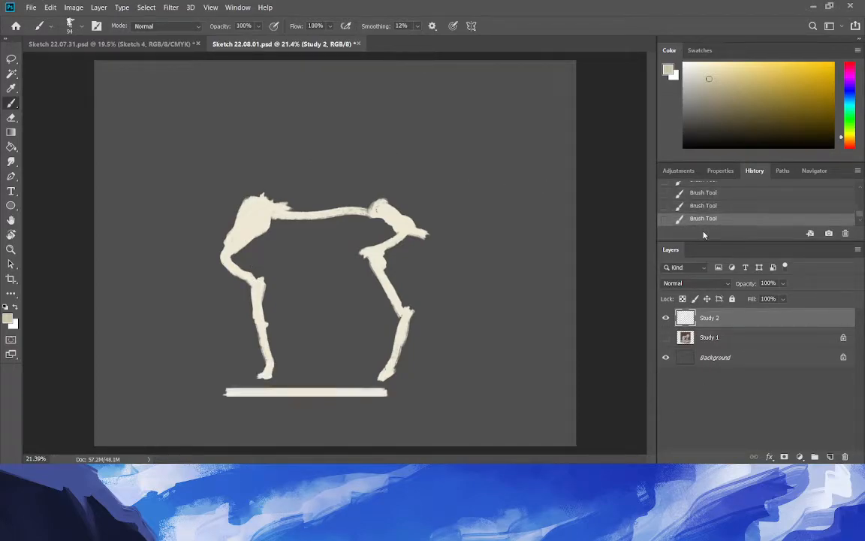
key(ctrl+z)
key(ctrl+z)
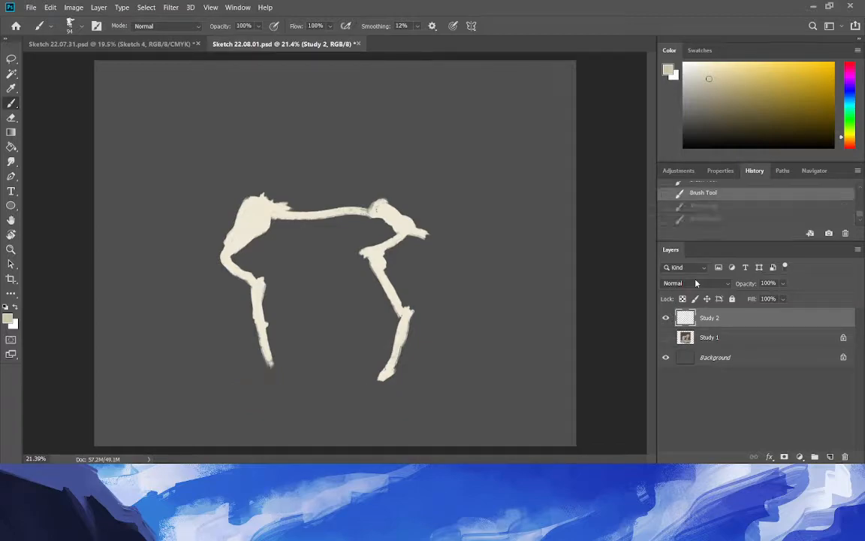
Outline the rib cage in darker beige with a curved rearmost rib and a lower edge running forward to the elbow.
drag(322, 224, 339, 267)
key(ctrl+z)
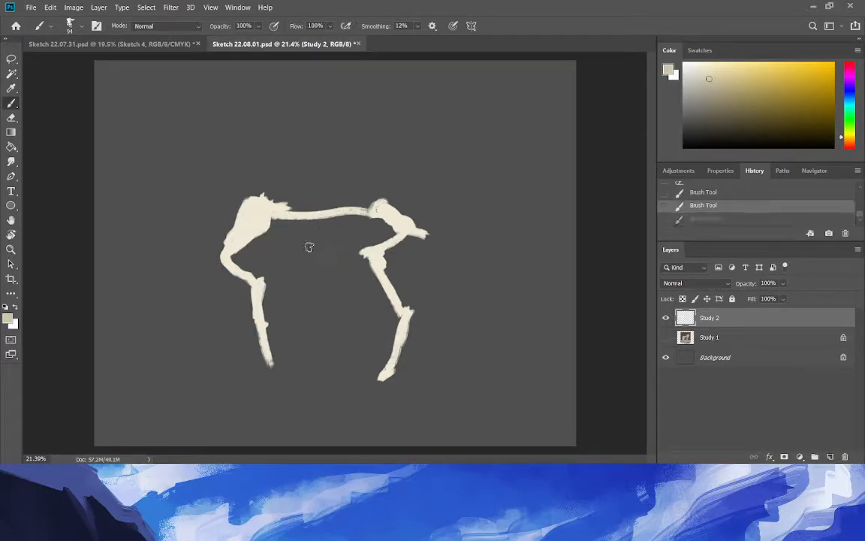
mouse_move(328, 220)
mouse_down()
mouse_move(336, 254)
mouse_move(285, 279)
mouse_up()
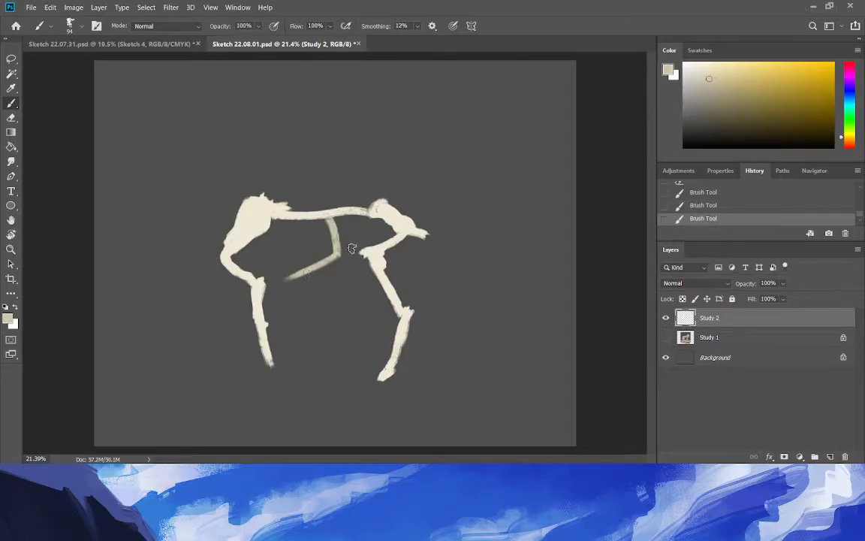
drag(338, 254, 269, 281)
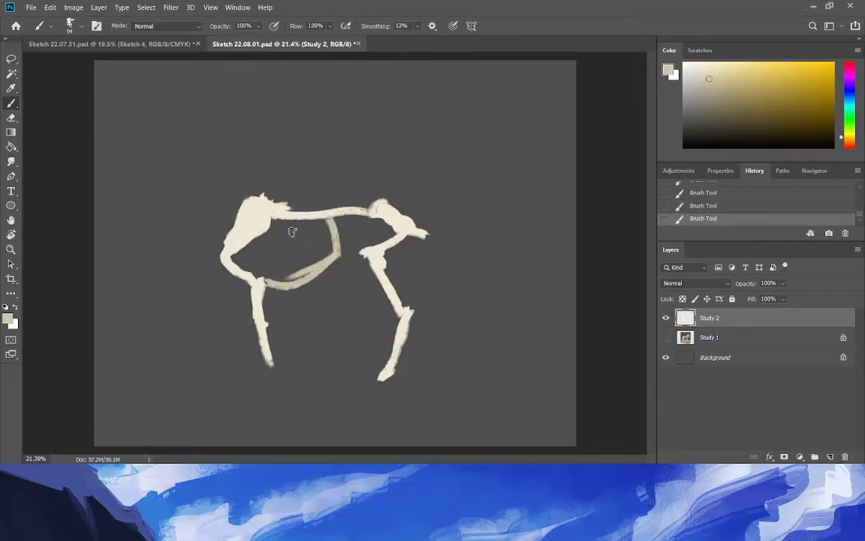
Fill the rib cage with curved beige ribs, thicken its lower edge, and add jagged vertebra spines above the spine behind the shoulder.
mouse_move(298, 220)
mouse_down()
mouse_move(303, 272)
mouse_move(329, 259)
mouse_move(290, 281)
mouse_up()
mouse_move(268, 234)
mouse_down()
mouse_move(278, 282)
mouse_move(269, 281)
mouse_up()
drag(256, 254, 261, 273)
drag(235, 256, 250, 275)
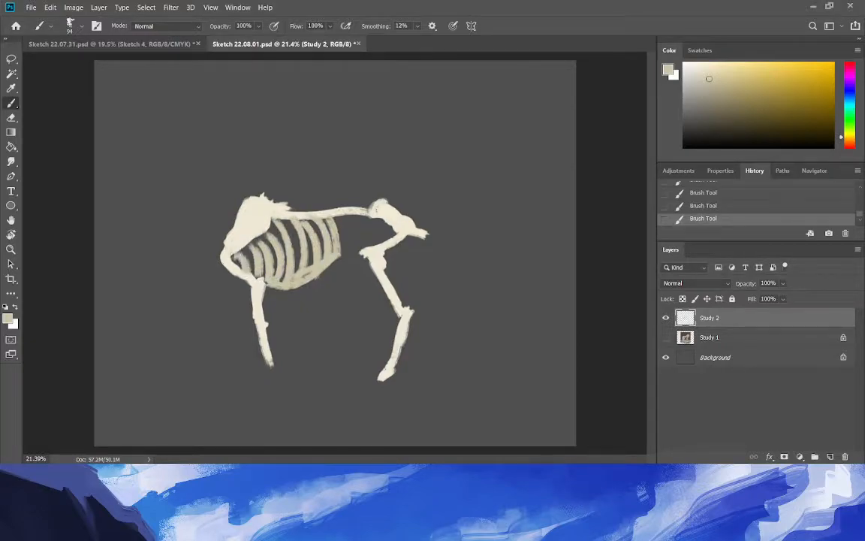
drag(337, 258, 302, 279)
drag(275, 204, 317, 210)
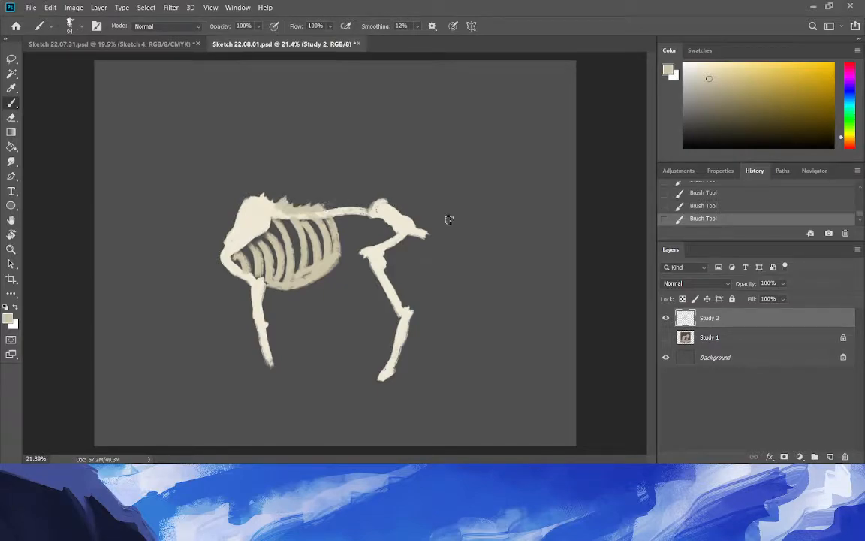
Paint the far side of the pelvis and the far hind leg in darker beige, widening the lower leg toward the foot.
mouse_move(383, 207)
mouse_down()
mouse_move(436, 223)
mouse_move(403, 209)
mouse_move(387, 266)
mouse_move(411, 310)
mouse_move(416, 301)
mouse_move(406, 372)
mouse_up()
key(ctrl+z)
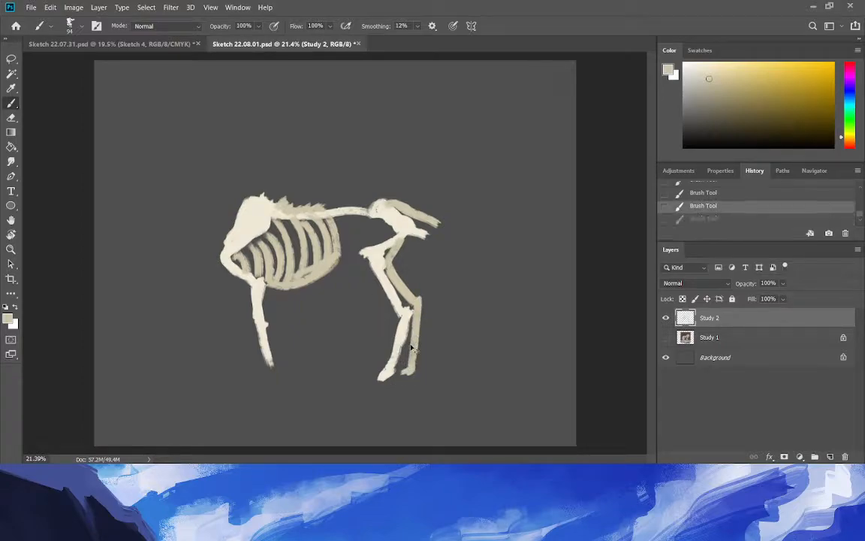
key(ctrl+shift+z)
mouse_move(416, 366)
mouse_down()
mouse_move(410, 375)
mouse_move(424, 331)
mouse_up()
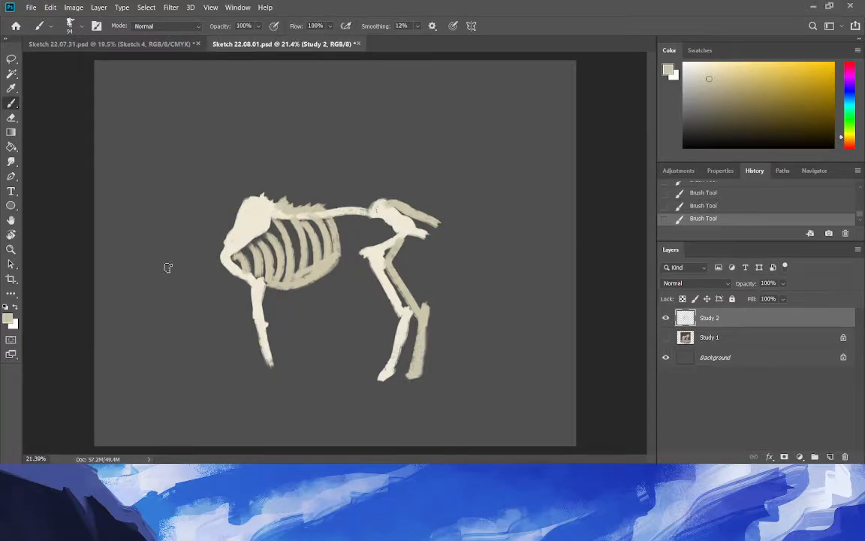
Sample the cream color again and repaint the near front foot.
click(11, 87)
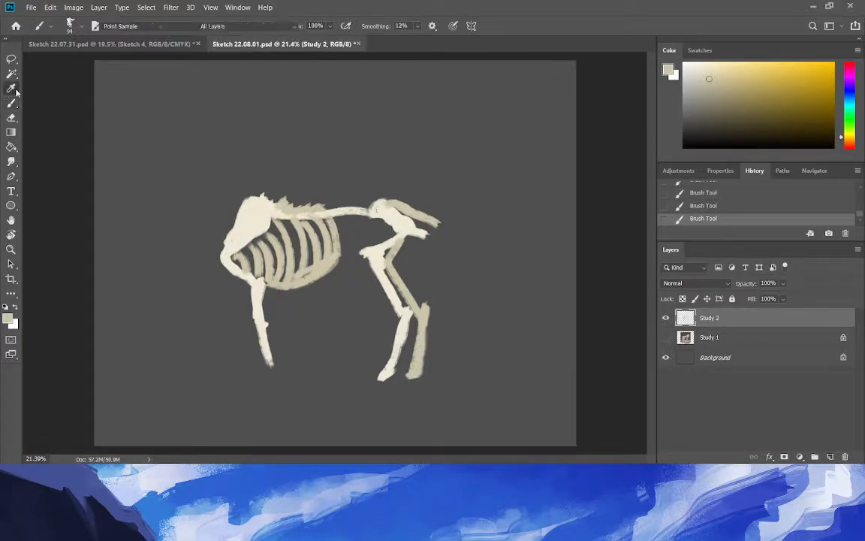
click(11, 104)
mouse_move(270, 365)
mouse_down()
mouse_move(269, 379)
mouse_move(265, 350)
mouse_move(266, 379)
mouse_up()
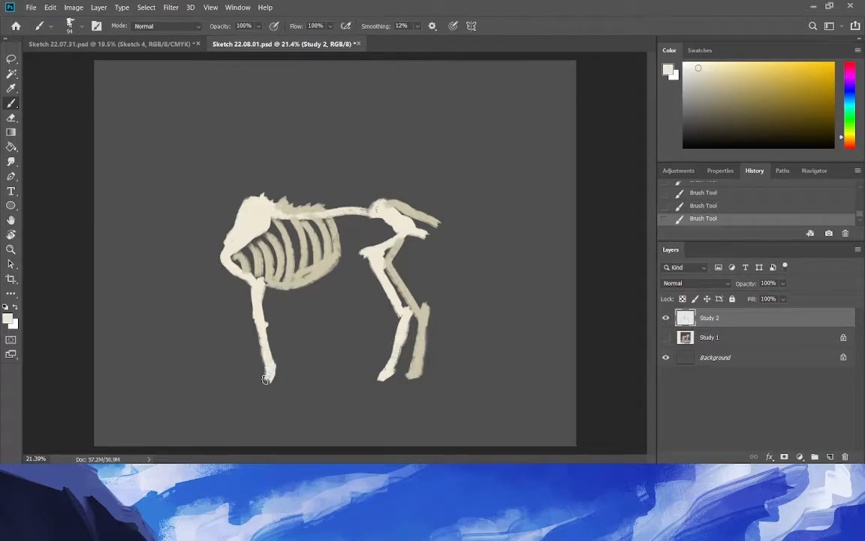
Undo a cream trial stroke in front of the chest, and paint the far front leg in sampled beige down to the foot.
click(8, 90)
click(11, 103)
drag(218, 269, 240, 292)
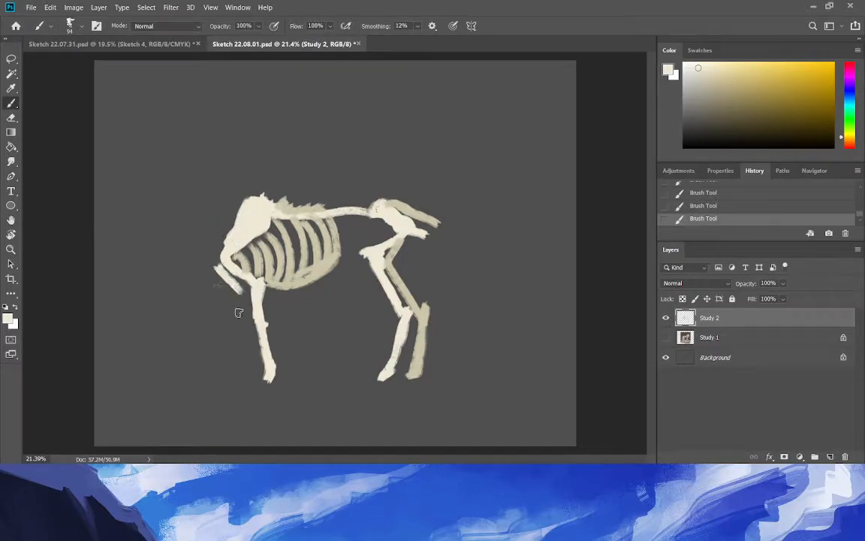
key(ctrl+z)
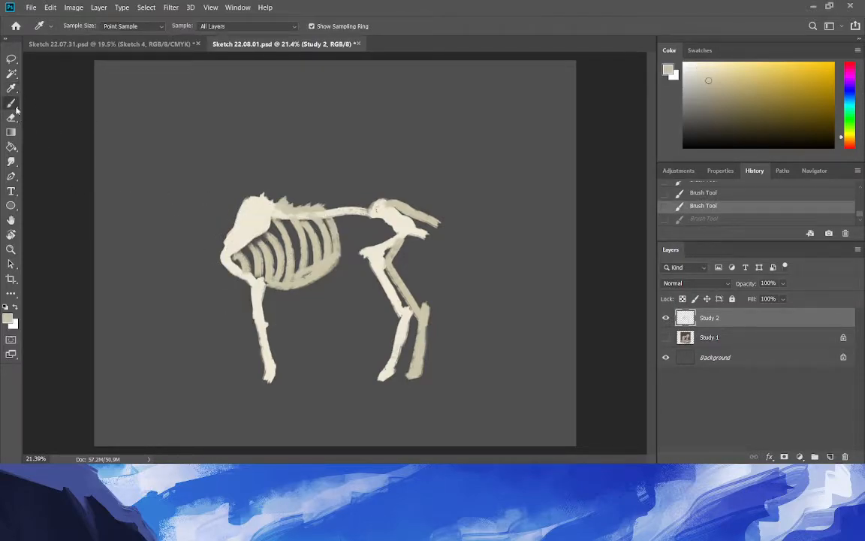
mouse_move(227, 275)
mouse_down()
mouse_move(241, 290)
mouse_move(241, 380)
mouse_up()
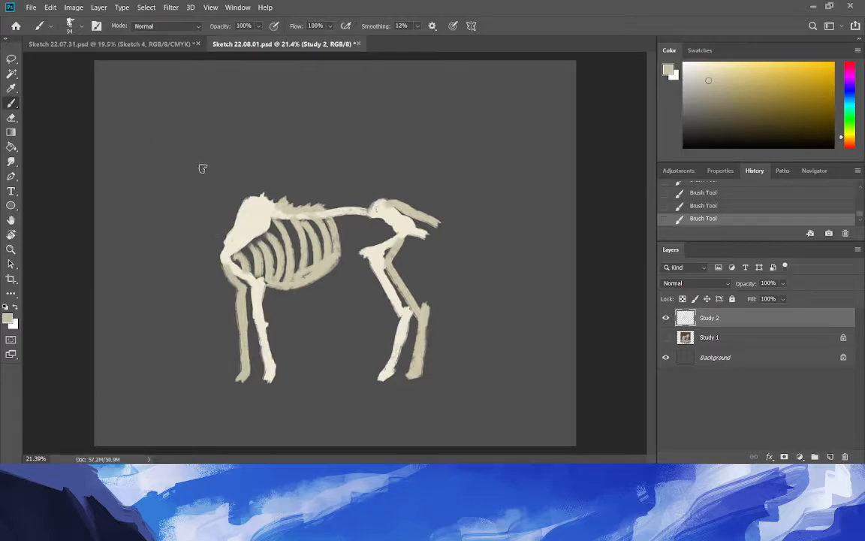
Paint a curved neck rising forward from the shoulder in beige, and a filled skull with a tapered muzzle.
mouse_move(230, 212)
mouse_down()
mouse_move(231, 222)
mouse_move(193, 201)
mouse_move(211, 216)
mouse_move(184, 185)
mouse_up()
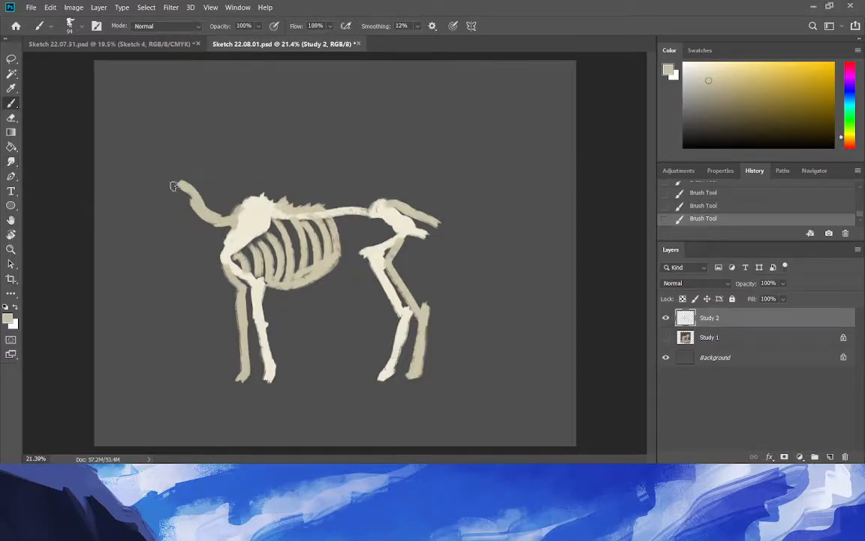
mouse_move(183, 186)
mouse_down()
mouse_move(179, 201)
mouse_move(142, 212)
mouse_up()
mouse_move(177, 182)
mouse_down()
mouse_move(141, 201)
mouse_move(150, 167)
mouse_up()
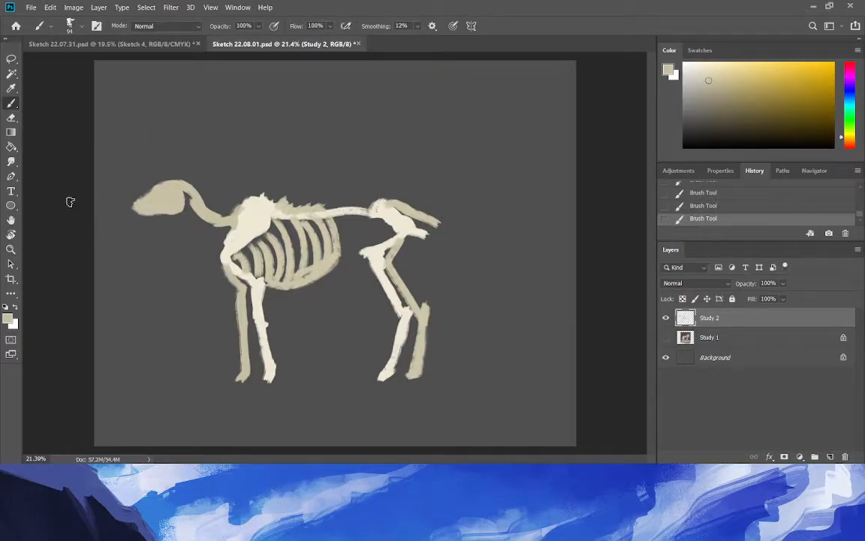
Enlarge the whole skeleton with Free Transform and reposition it so it fills most of the canvas.
key(ctrl+t)
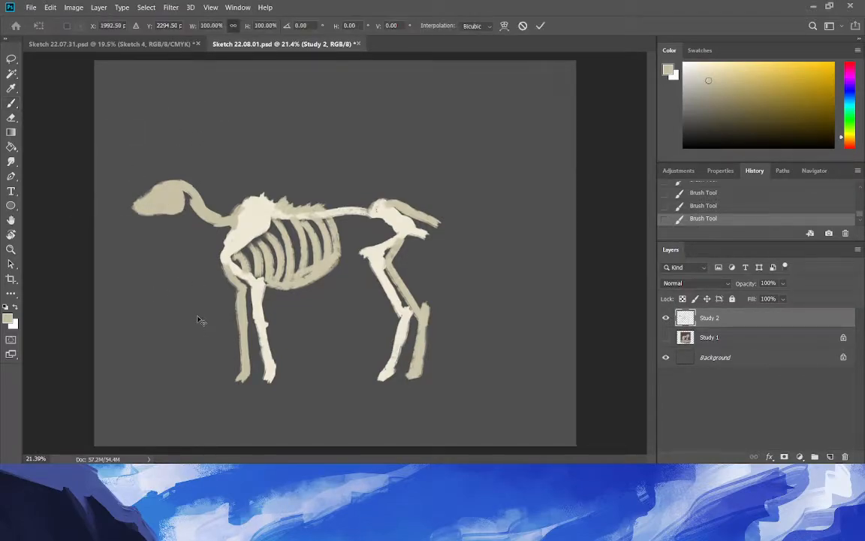
drag(218, 332, 287, 333)
drag(201, 282, 113, 277)
drag(152, 300, 193, 319)
click(44, 286)
Lasso the skull and upper neck, shift them slightly forward away from the shoulder with Free Transform, and deselect.
click(11, 60)
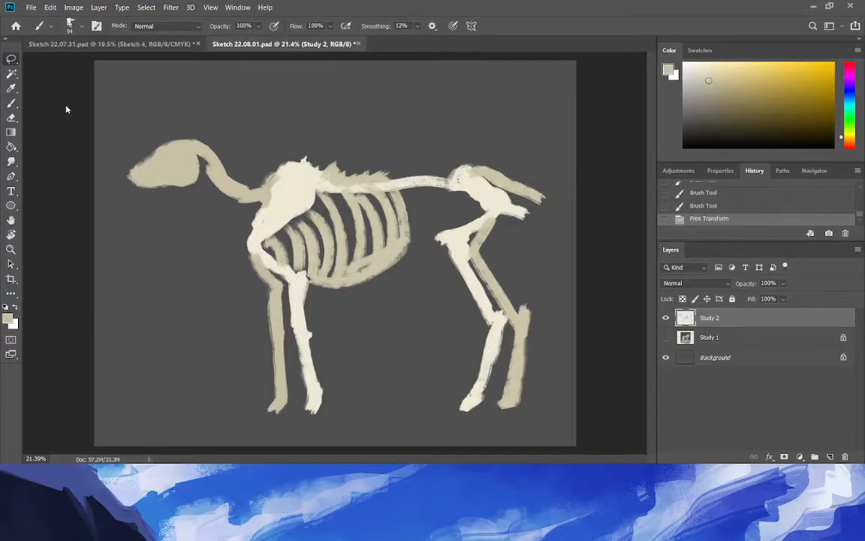
mouse_move(118, 206)
mouse_down()
mouse_move(198, 220)
mouse_move(117, 205)
mouse_up()
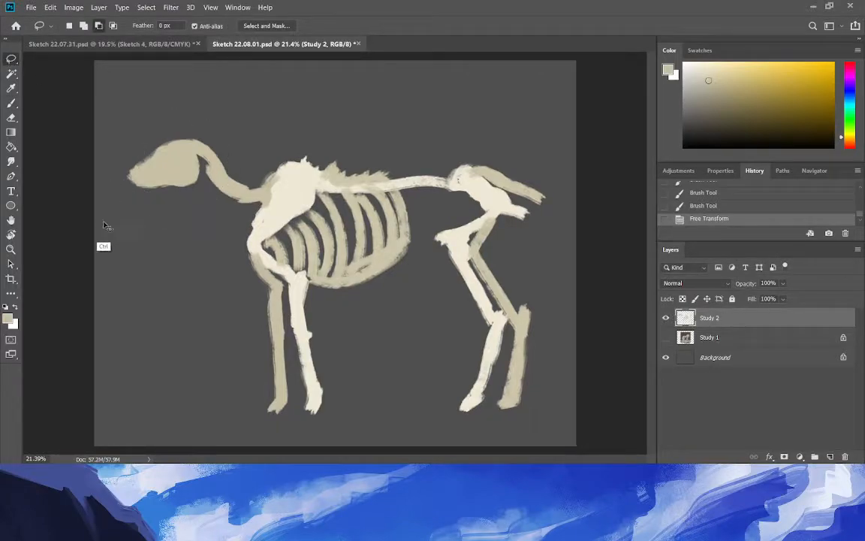
key(ctrl+t)
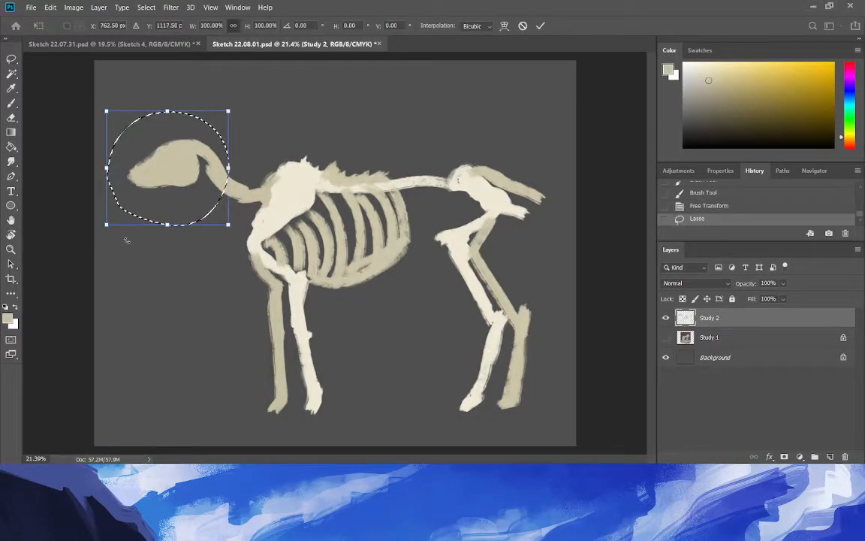
key(Left)
key(Left)
key(Left)
key(Left)
key(Left)
key(Left)
key(Left)
key(Left)
key(Left)
key(Left)
key(Left)
key(Left)
key(Left)
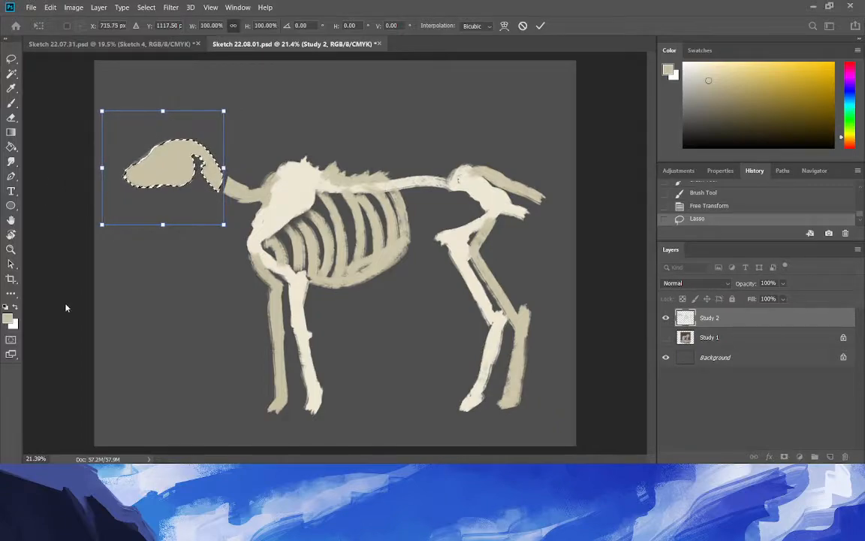
key(Left)
key(Left)
key(Left)
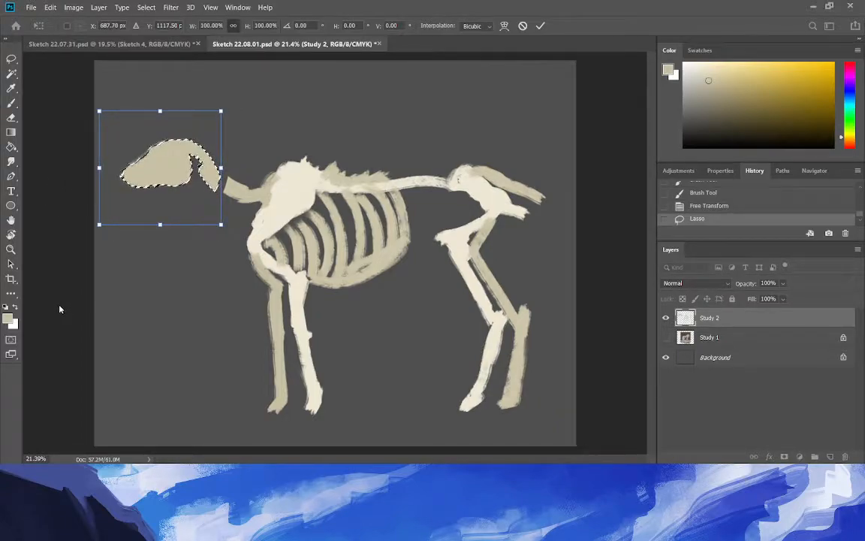
key(Return)
key(ctrl+d)
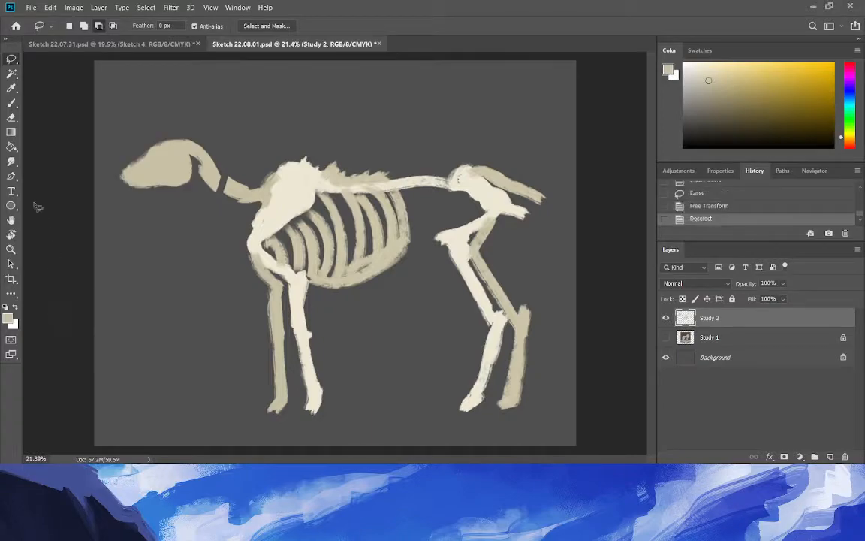
Close the gap in the neck with beige brush strokes, and inspect the skeleton as a whole and close up around the shoulder.
click(9, 105)
mouse_move(202, 161)
mouse_down()
mouse_move(223, 179)
mouse_move(196, 171)
mouse_up()
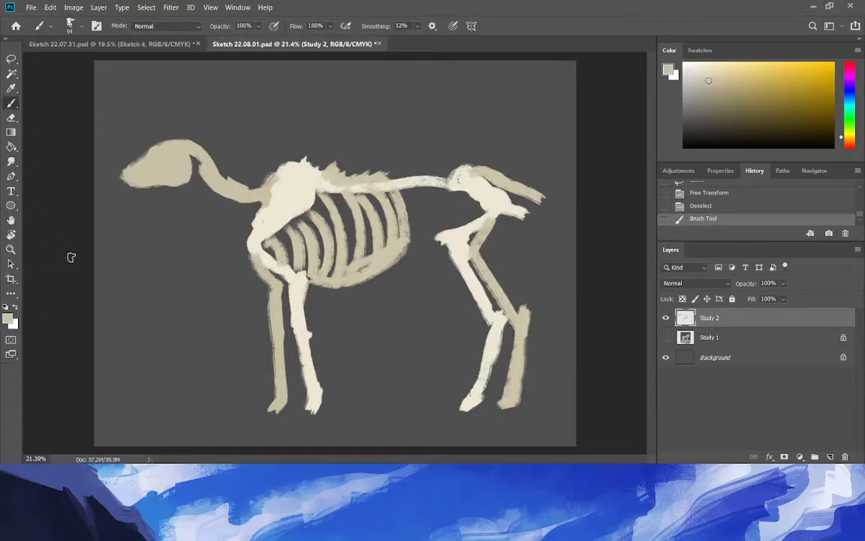
click(10, 248)
drag(172, 248, 125, 246)
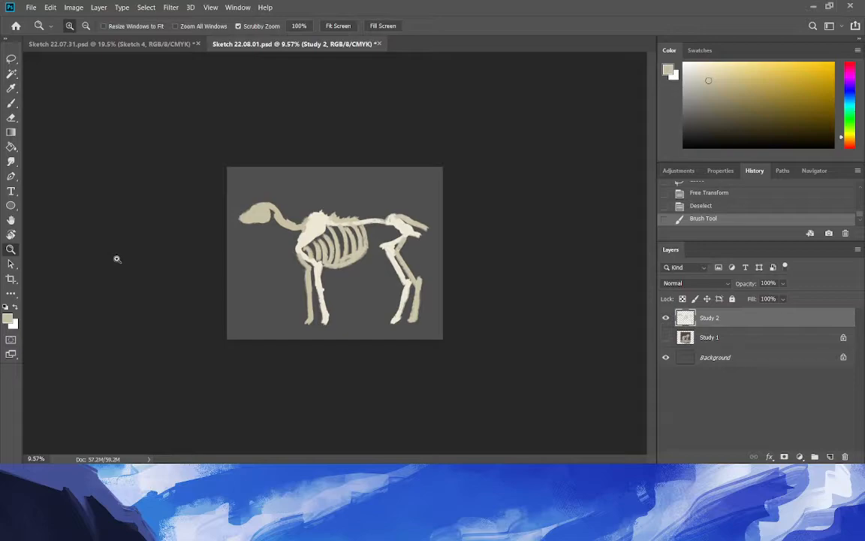
drag(139, 202, 156, 241)
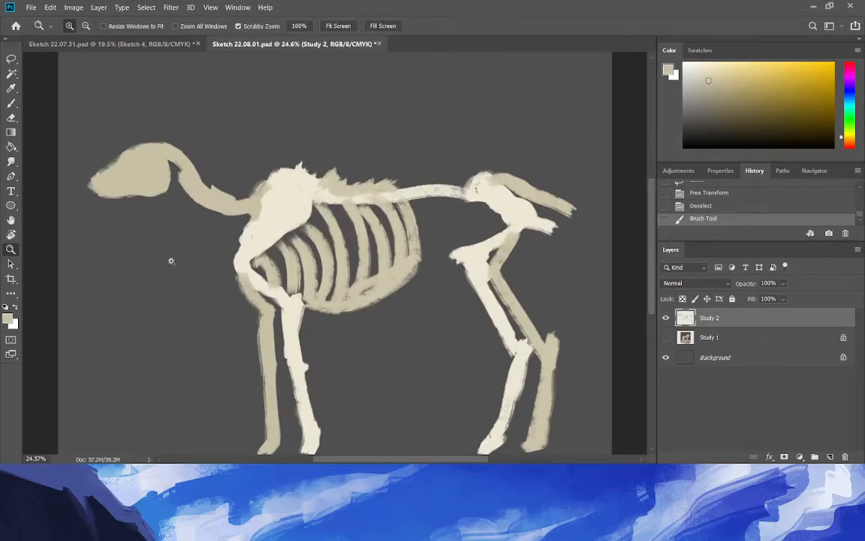
drag(172, 259, 222, 247)
drag(243, 161, 255, 199)
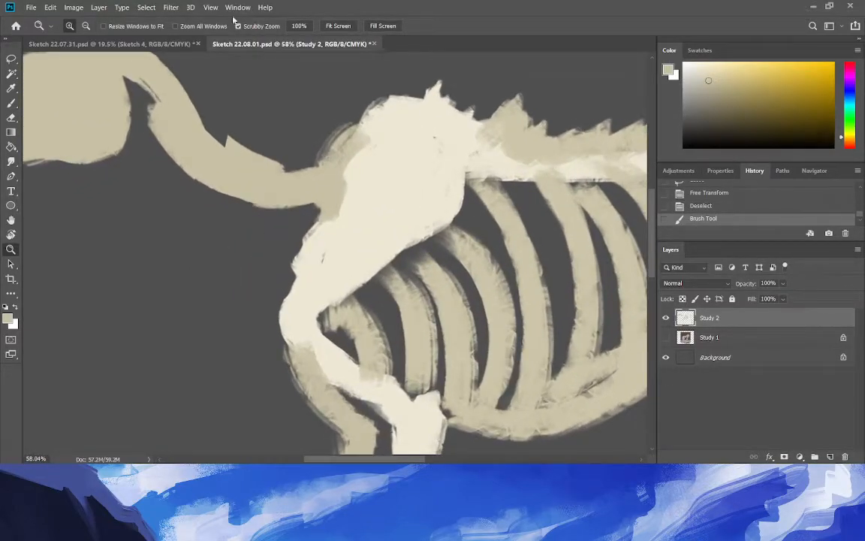
Glance at the reference document Sketch 22.07.31.psd, and add a new layer above Study 2 in Sketch 22.08.01.psd.
key(ctrl+Tab)
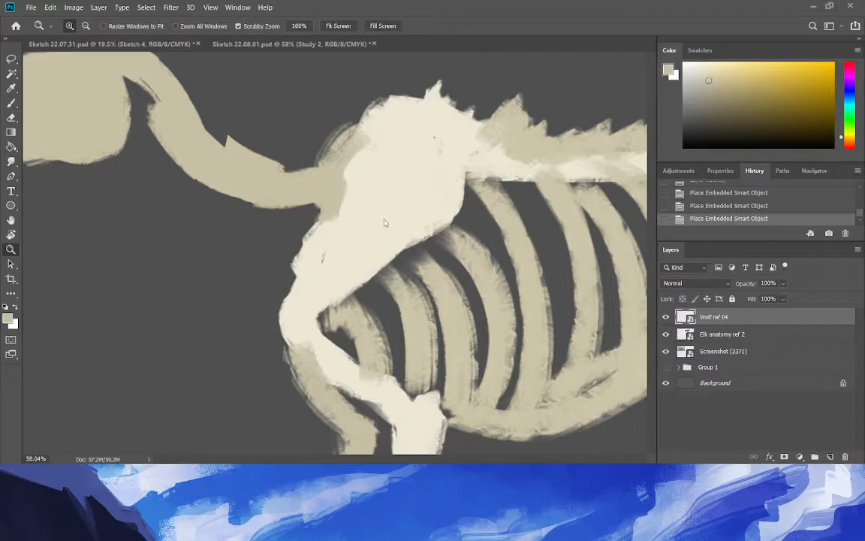
key(ctrl+Tab)
scroll(398, 226, down, 5)
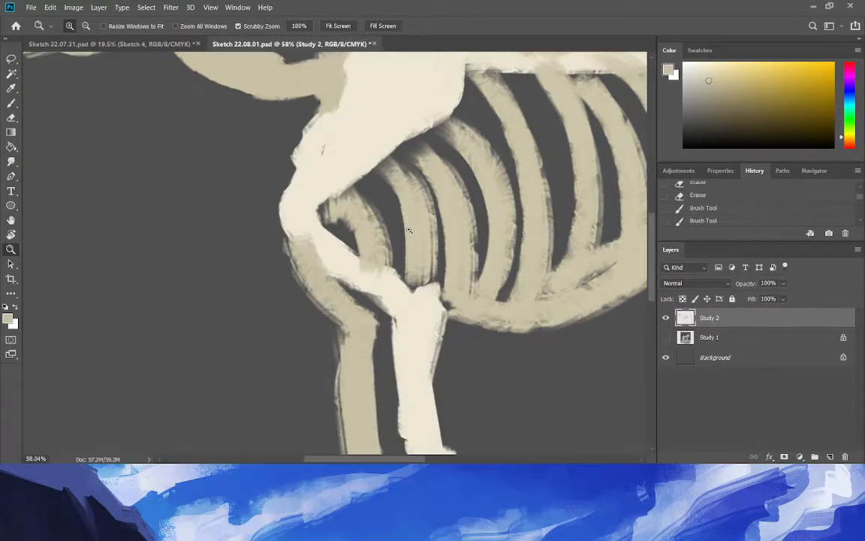
scroll(416, 233, up, 3)
drag(301, 288, 334, 292)
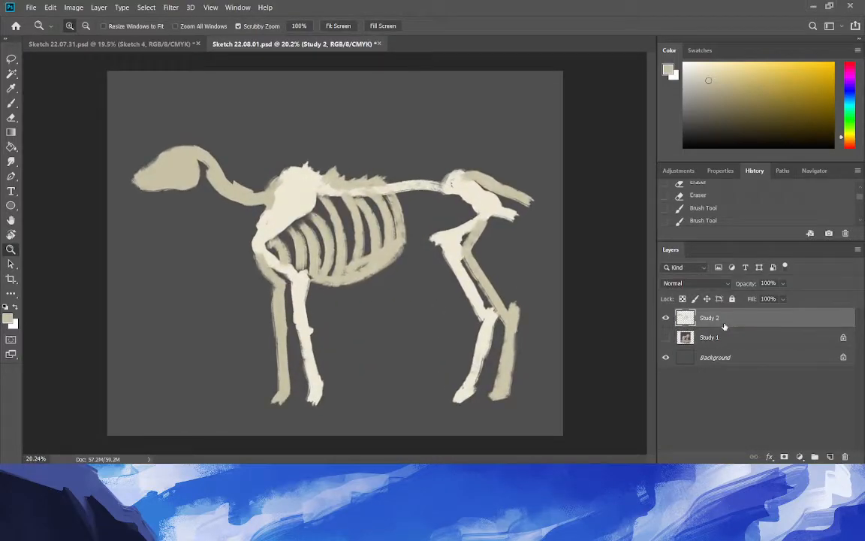
key(ctrl+shift+n)
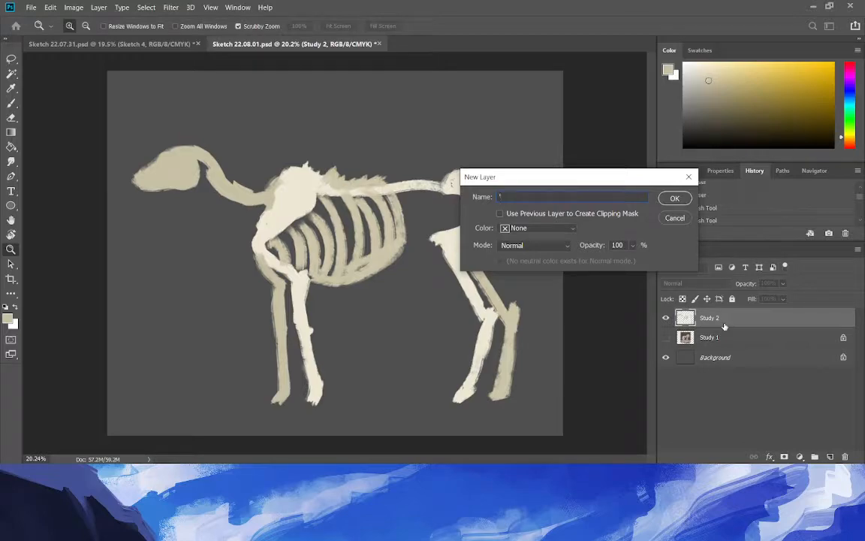
click(682, 220)
key(ctrl+shift+n)
key(Return)
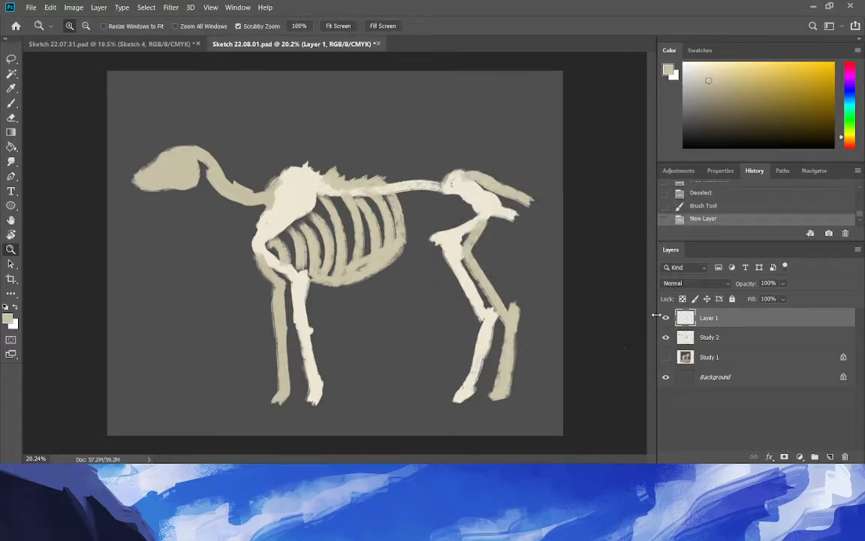
Reset the colours to black and draw a thin brush line along the shoulder blade's lower rear edge.
key(d)
key(b)
key(z)
drag(266, 209, 304, 219)
drag(324, 291, 334, 292)
key(b)
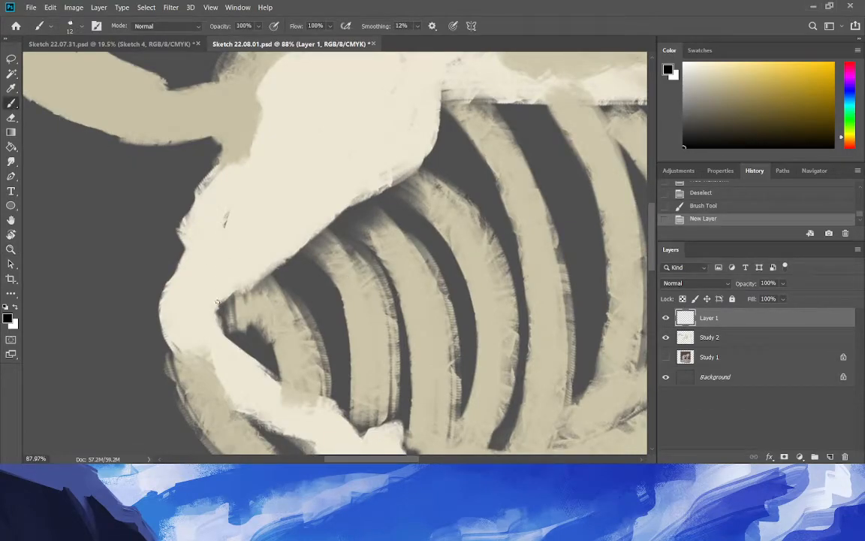
mouse_move(214, 259)
mouse_down()
mouse_move(207, 272)
mouse_move(246, 278)
mouse_move(367, 193)
mouse_up()
key(ctrl+z)
key(ctrl+z)
drag(244, 280, 392, 170)
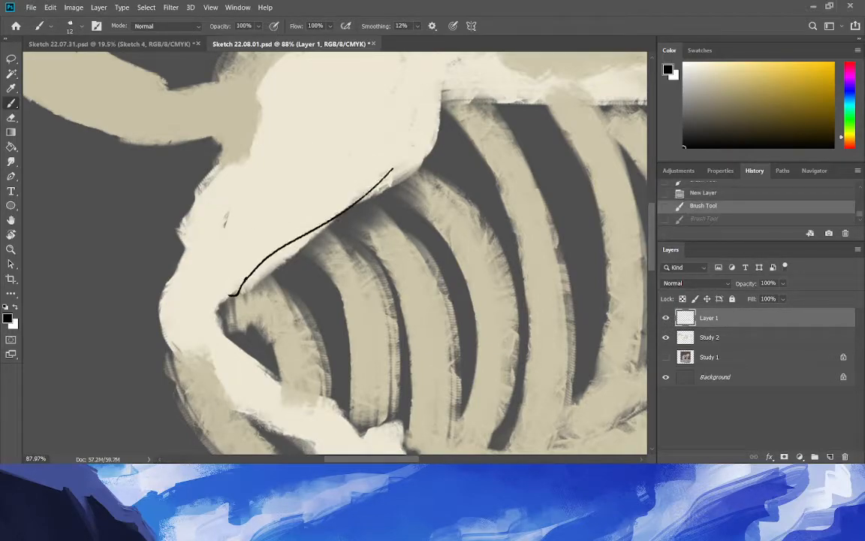
Outline the shoulder blade's rear corner and upper edge in black, curving around to the front corner.
drag(391, 171, 421, 100)
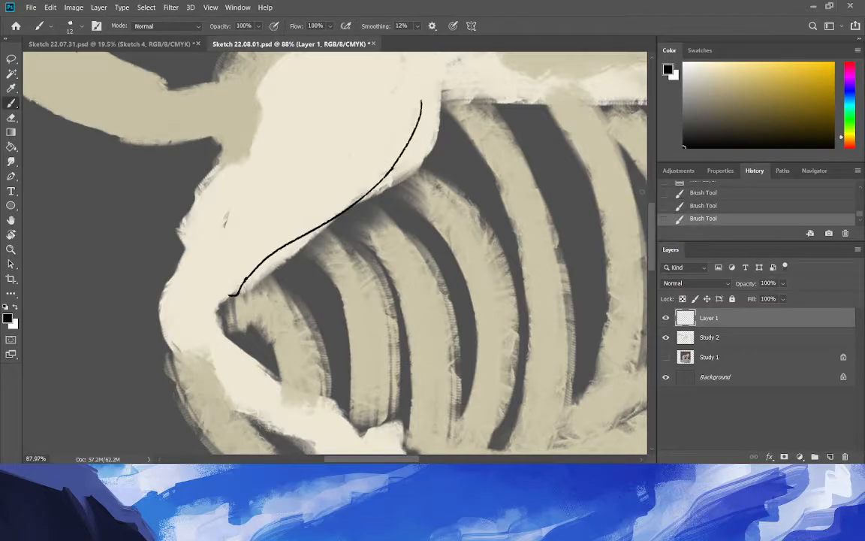
key(ctrl+z)
scroll(571, 185, up, 3)
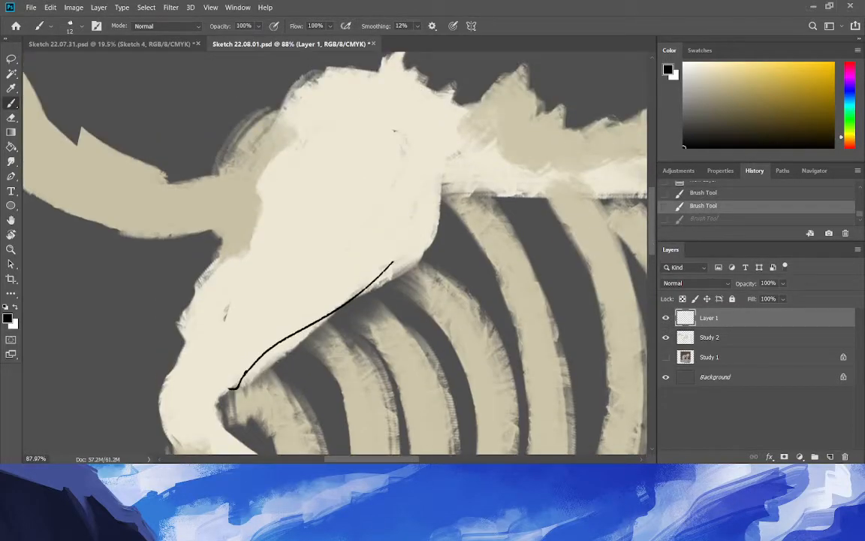
drag(392, 263, 425, 215)
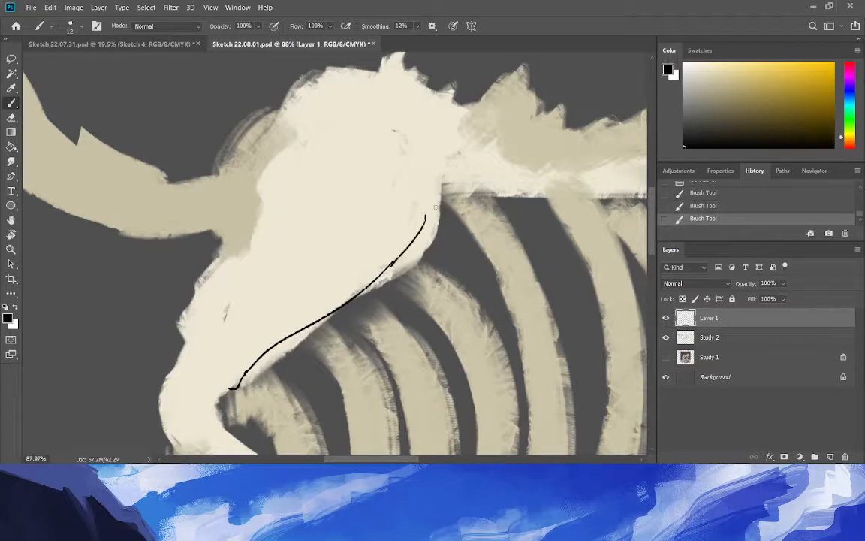
key(ctrl+z)
mouse_move(396, 259)
mouse_down()
mouse_move(417, 212)
mouse_move(314, 160)
mouse_up()
mouse_move(369, 176)
mouse_down()
mouse_move(291, 152)
mouse_move(258, 205)
mouse_move(279, 190)
mouse_move(229, 251)
mouse_up()
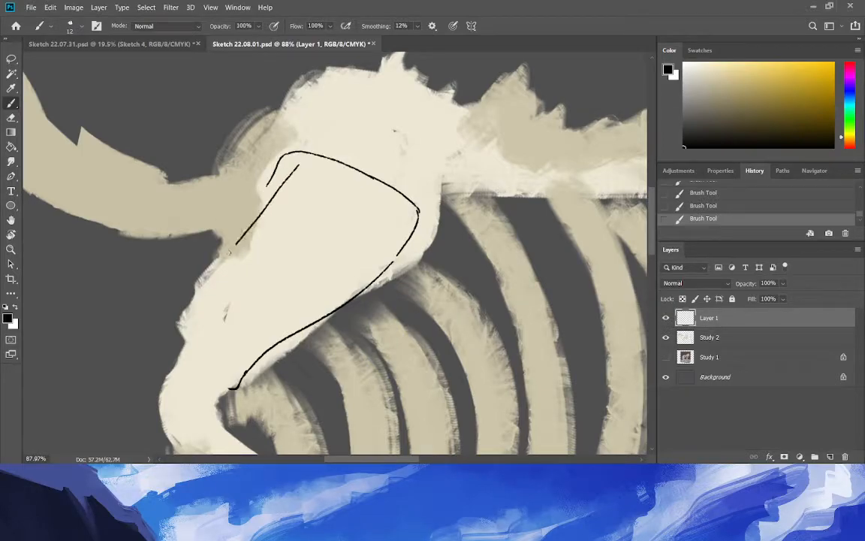
Draw the shoulder blade's slanted ridge with a hooked lower end, and curve the front edge down to meet it.
key(ctrl+z)
drag(273, 203, 232, 275)
mouse_move(257, 139)
mouse_down()
mouse_move(236, 157)
mouse_move(220, 219)
mouse_up()
key(ctrl+z)
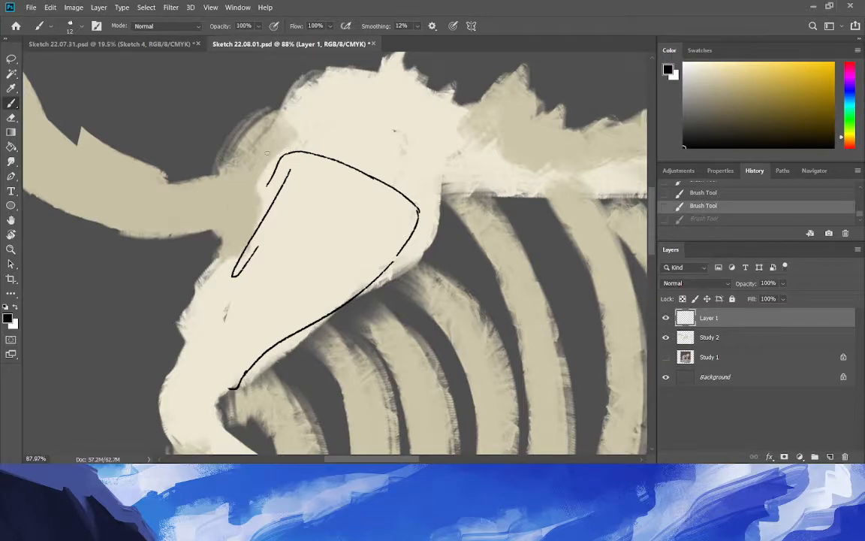
mouse_move(286, 151)
mouse_down()
mouse_move(258, 177)
mouse_move(247, 245)
mouse_up()
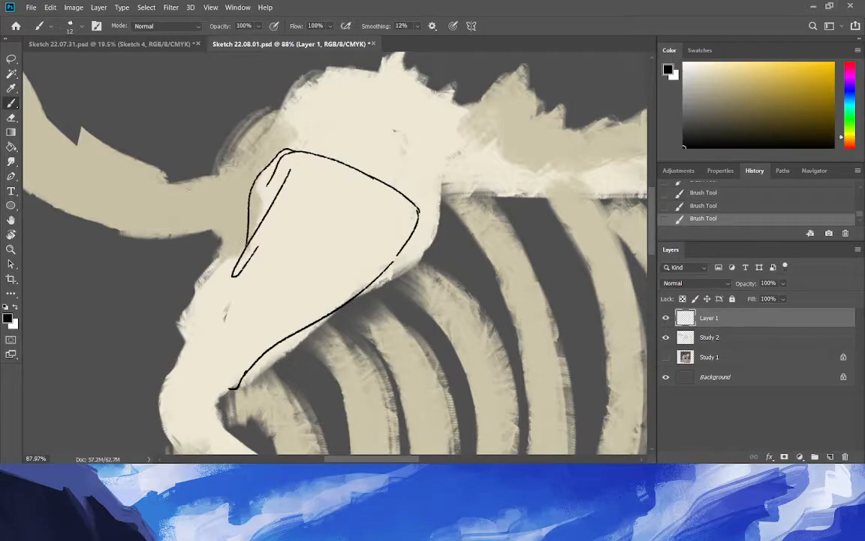
Erase the stray line inside the outline's upper front corner with the eraser reduced to size 29.
click(11, 118)
drag(239, 166, 254, 146)
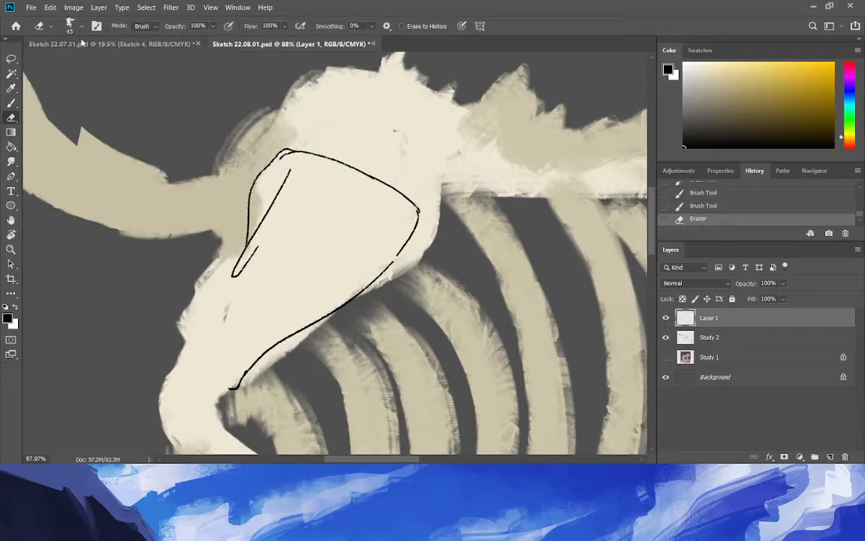
click(71, 26)
drag(78, 62, 72, 63)
drag(290, 163, 279, 159)
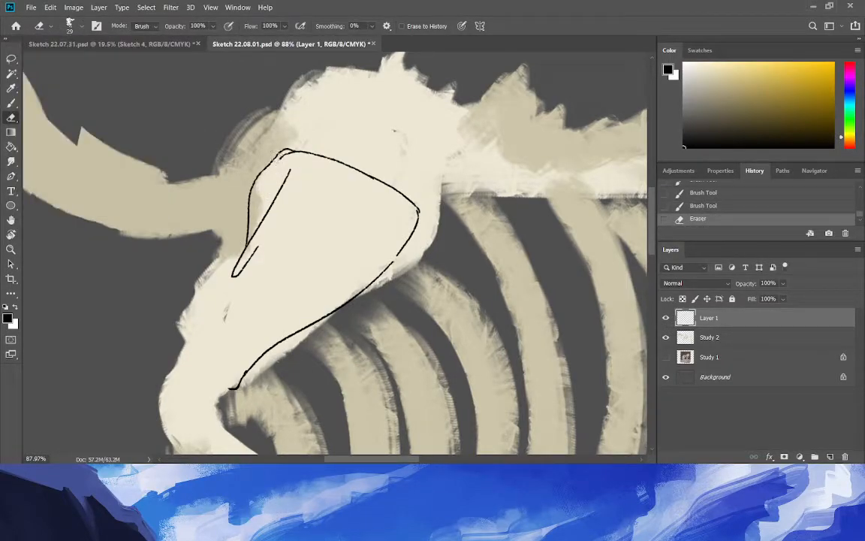
key(b)
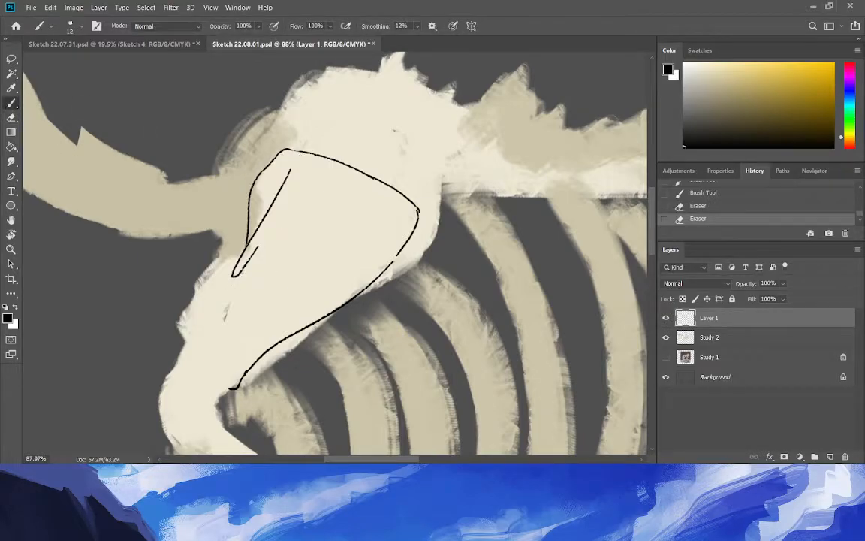
Add a short hook at the ridge's lower end, then lasso the front linework, stretch it downward with Free Transform, and deselect.
drag(240, 271, 251, 276)
click(11, 58)
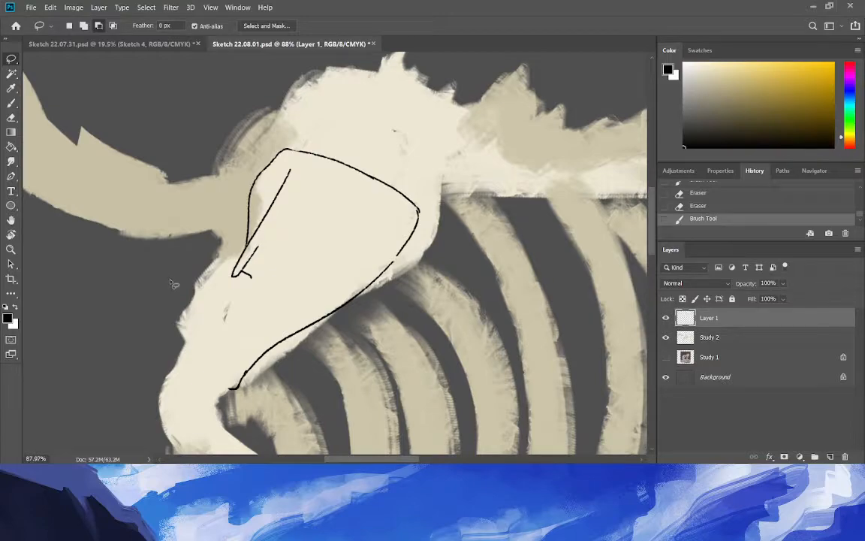
mouse_move(193, 288)
mouse_down()
mouse_move(263, 266)
mouse_move(274, 143)
mouse_move(184, 277)
mouse_move(178, 309)
mouse_move(155, 340)
mouse_move(179, 319)
mouse_up()
key(ctrl+t)
key(Return)
key(ctrl+d)
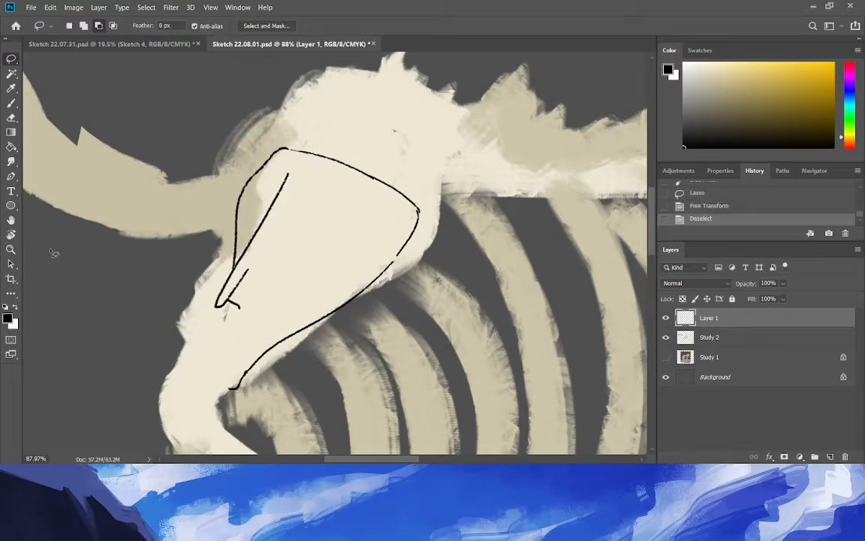
Close the small gaps in the shoulder blade outline at the upper front corner and on the rear edge.
click(12, 102)
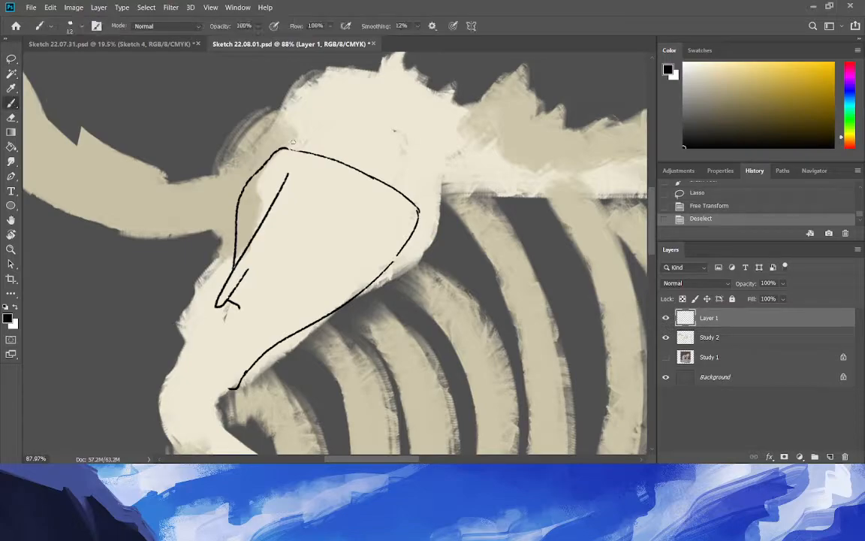
click(292, 162)
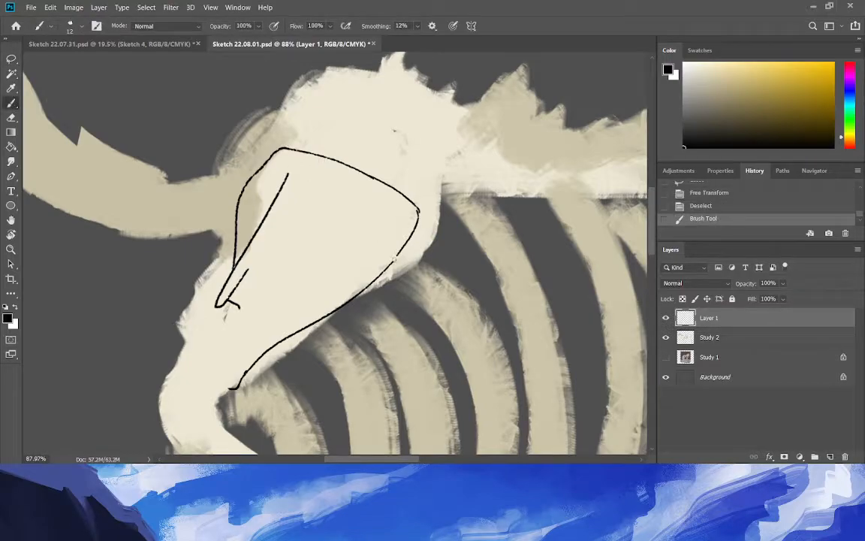
drag(391, 262, 373, 284)
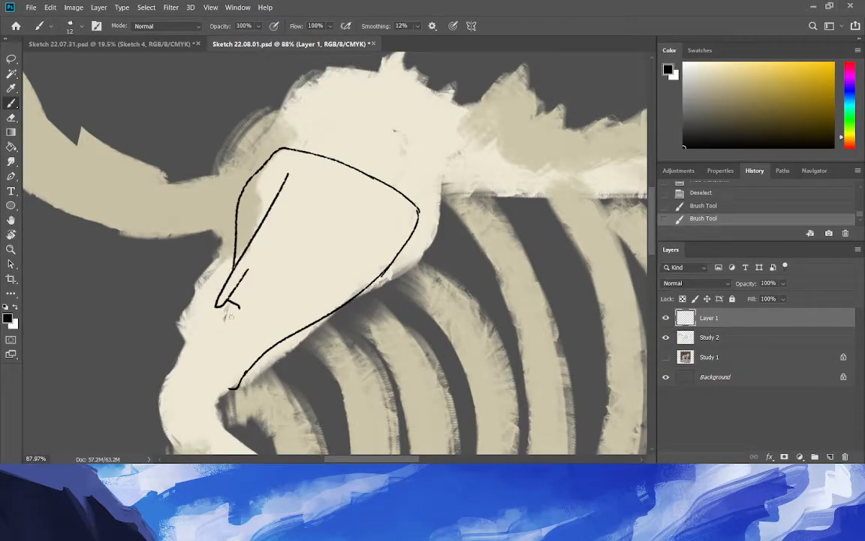
Draw the notched lower front edge of the shoulder blade down to the rounded joint end.
drag(216, 276, 201, 304)
key(ctrl+z)
mouse_move(229, 304)
mouse_down()
mouse_move(220, 330)
mouse_move(239, 333)
mouse_up()
mouse_move(203, 309)
mouse_down()
mouse_move(193, 338)
mouse_move(211, 331)
mouse_up()
key(ctrl+z)
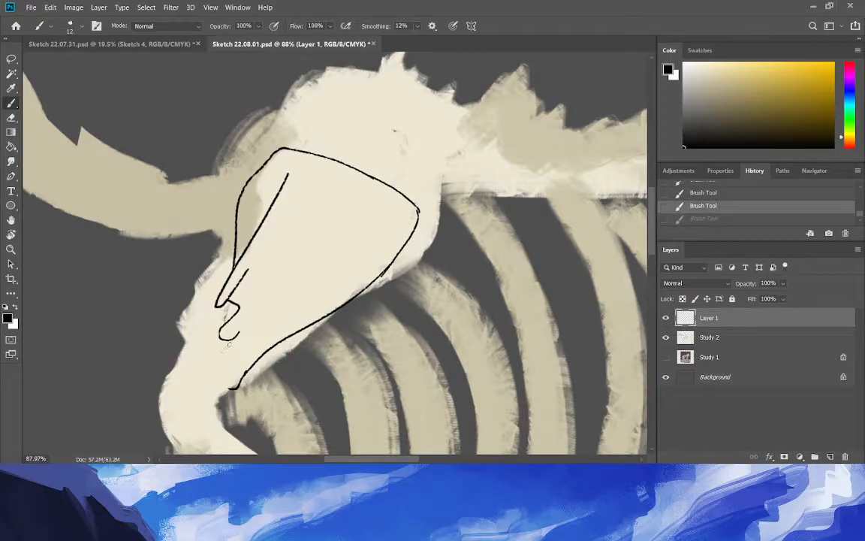
mouse_move(225, 340)
mouse_down()
mouse_move(224, 368)
mouse_move(237, 365)
mouse_up()
key(ctrl+z)
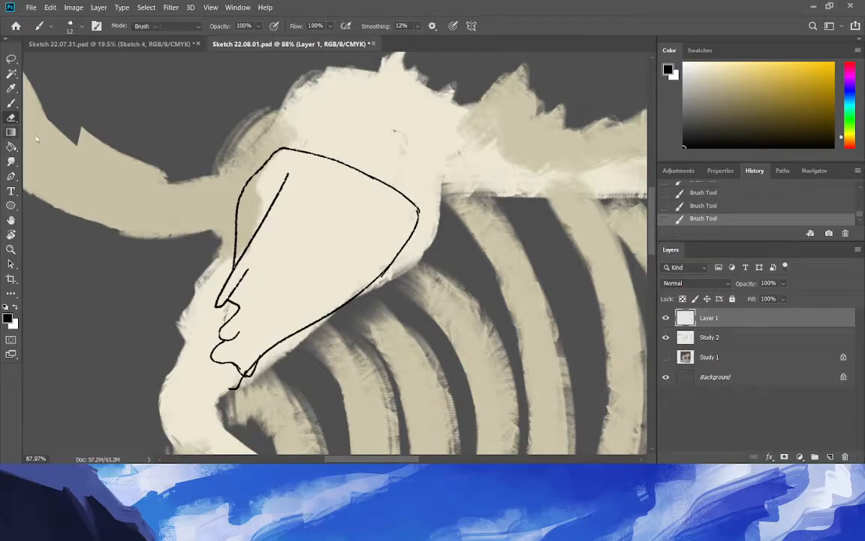
Erase the excess lines below the joint end, reducing the eraser to size 15, and clean up its contour.
click(11, 117)
mouse_move(237, 389)
mouse_down()
mouse_move(242, 380)
mouse_move(228, 391)
mouse_up()
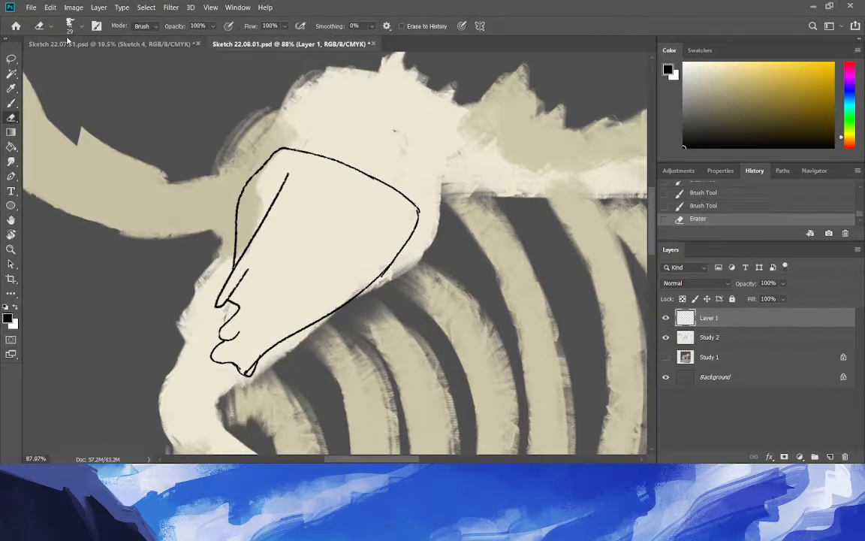
click(70, 31)
drag(71, 64, 67, 65)
click(225, 316)
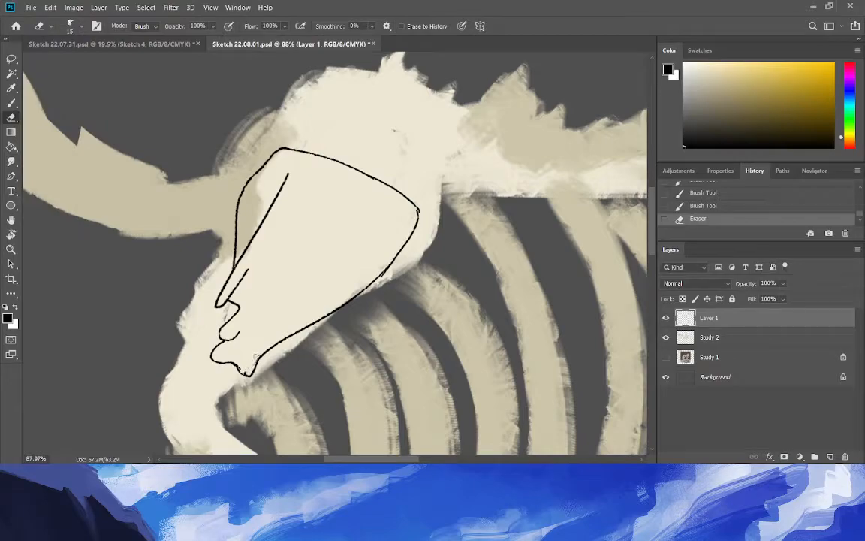
drag(240, 365, 257, 368)
click(12, 104)
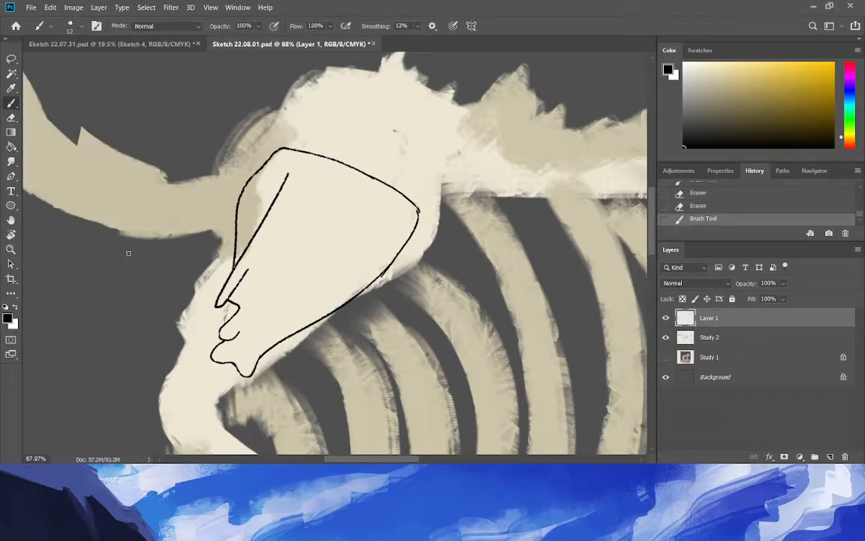
drag(404, 223, 316, 171)
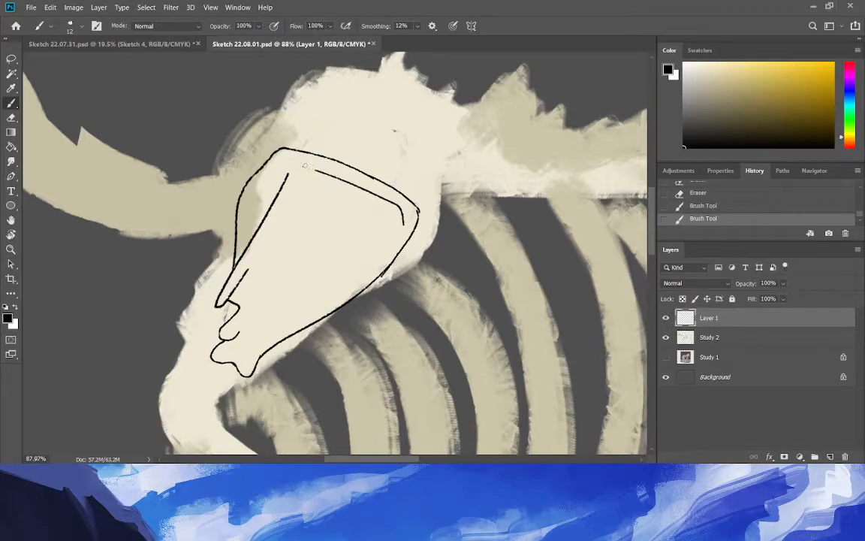
key(ctrl+z)
key(ctrl+z)
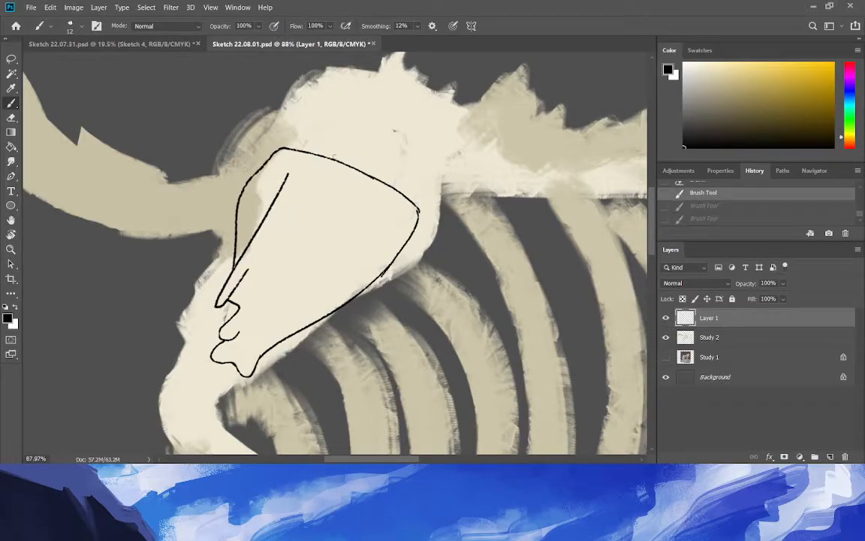
Draw the rear half of a rounded cap above the shoulder blade, arching from its rear corner.
mouse_move(418, 207)
mouse_down()
mouse_move(462, 198)
mouse_move(419, 131)
mouse_move(381, 109)
mouse_up()
key(ctrl+z)
drag(463, 199, 308, 144)
key(ctrl+z)
drag(464, 199, 334, 115)
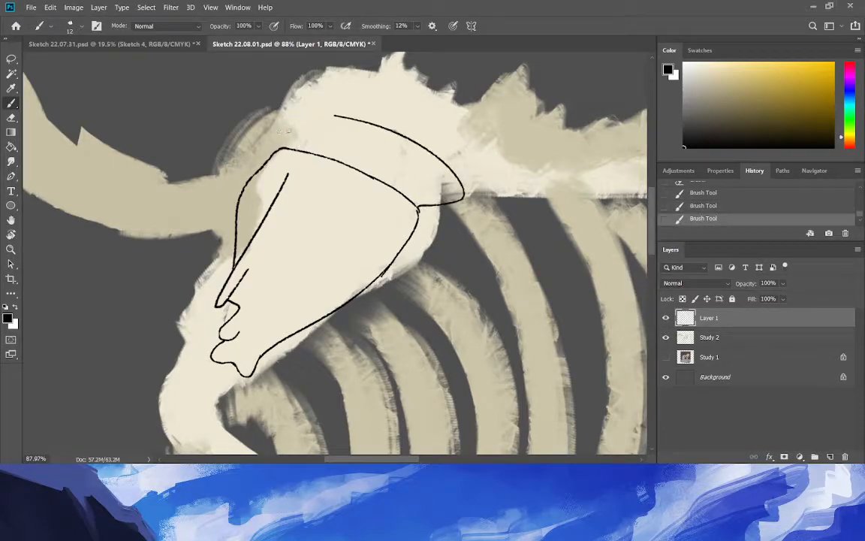
key(ctrl+z)
drag(465, 199, 350, 125)
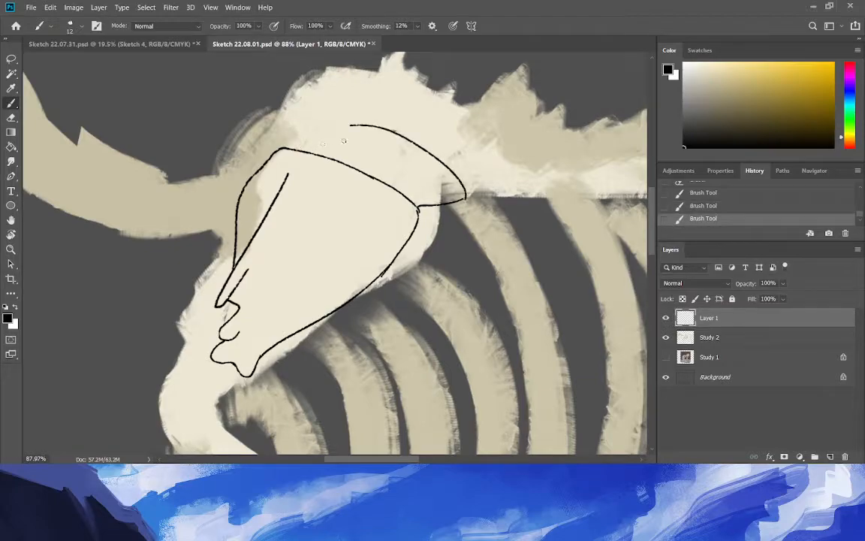
Extend the cap's arch forward to the shoulder blade's front corner, erasing and redrawing its tip into a rounded end.
mouse_move(365, 125)
mouse_down()
mouse_move(299, 133)
mouse_move(264, 152)
mouse_move(338, 126)
mouse_move(277, 154)
mouse_up()
key(ctrl+z)
key(ctrl+z)
mouse_move(347, 126)
mouse_down()
mouse_move(302, 132)
mouse_move(263, 158)
mouse_up()
drag(277, 148, 270, 154)
key(e)
drag(265, 147, 272, 144)
key(b)
drag(275, 143, 268, 149)
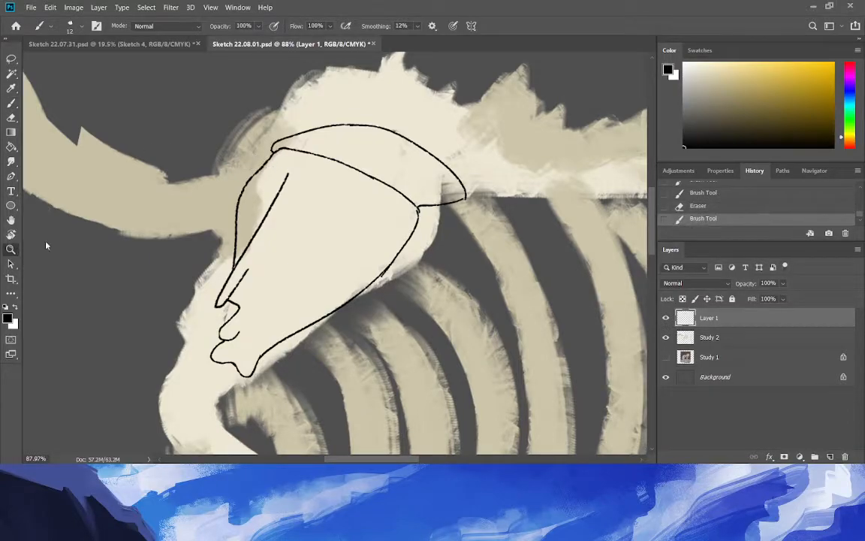
Scale the shoulder blade outline up to about 114.67% and shift it slightly up and rearward over the painted shoulder.
key(z)
drag(187, 249, 166, 251)
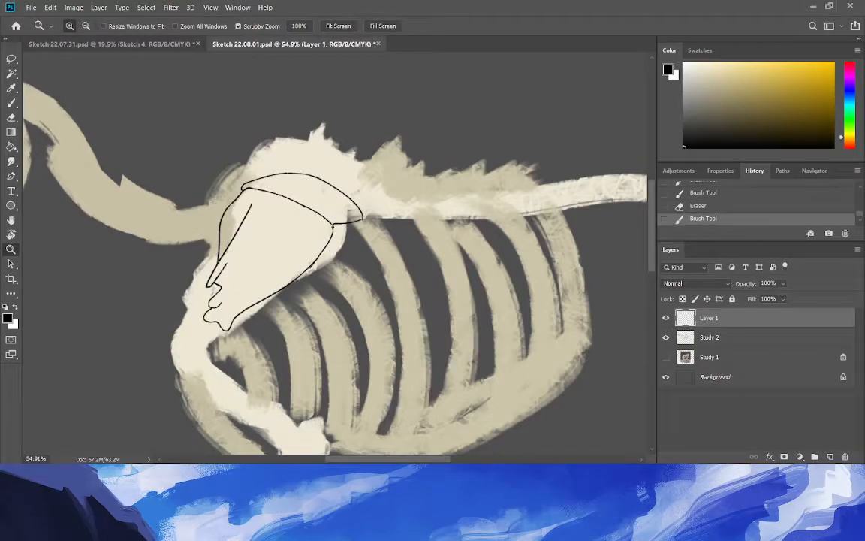
key(ctrl+Tab)
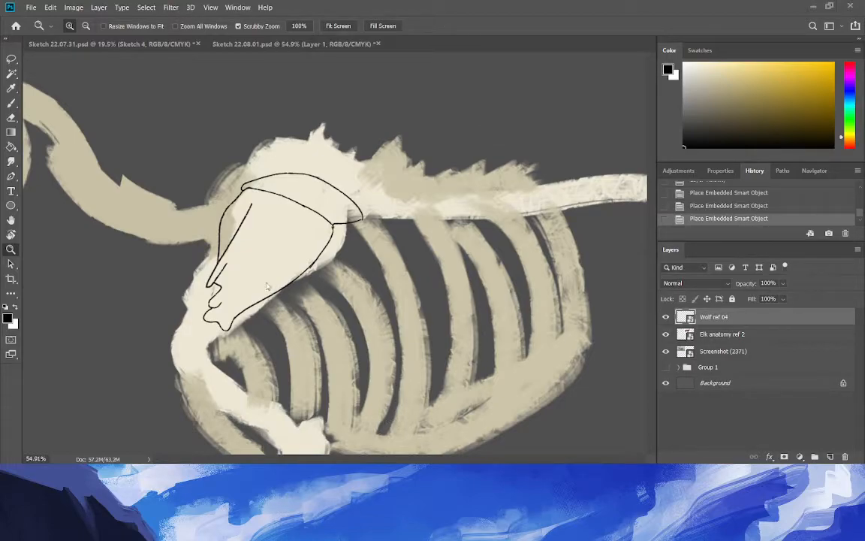
key(ctrl+Tab)
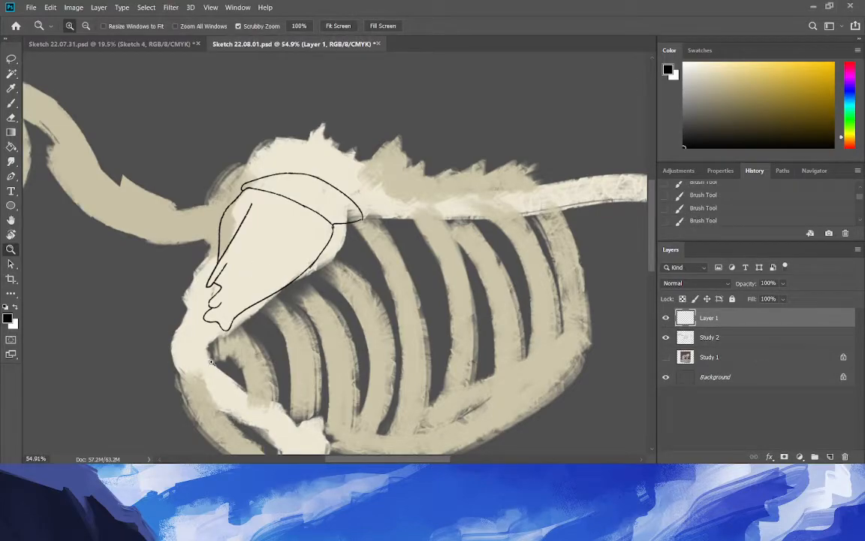
scroll(234, 352, down, 2)
key(ctrl+t)
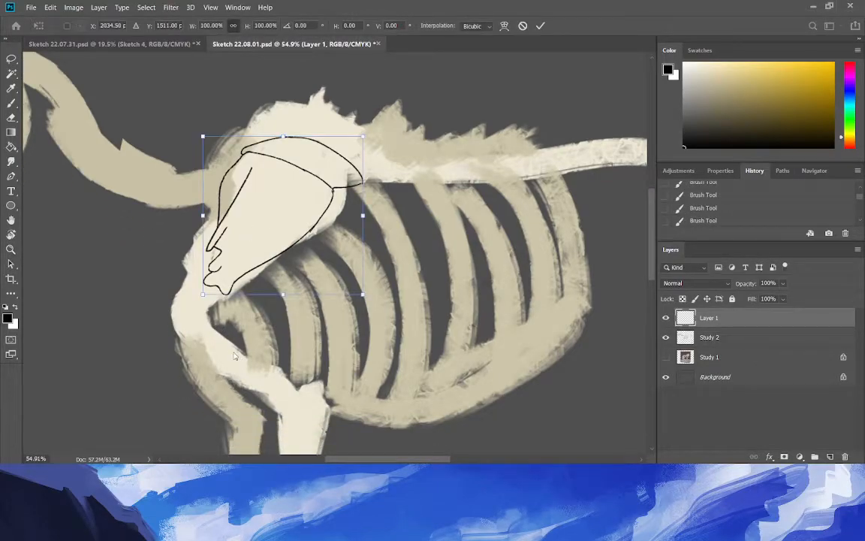
mouse_move(202, 295)
mouse_down()
mouse_move(191, 300)
mouse_move(213, 302)
mouse_up()
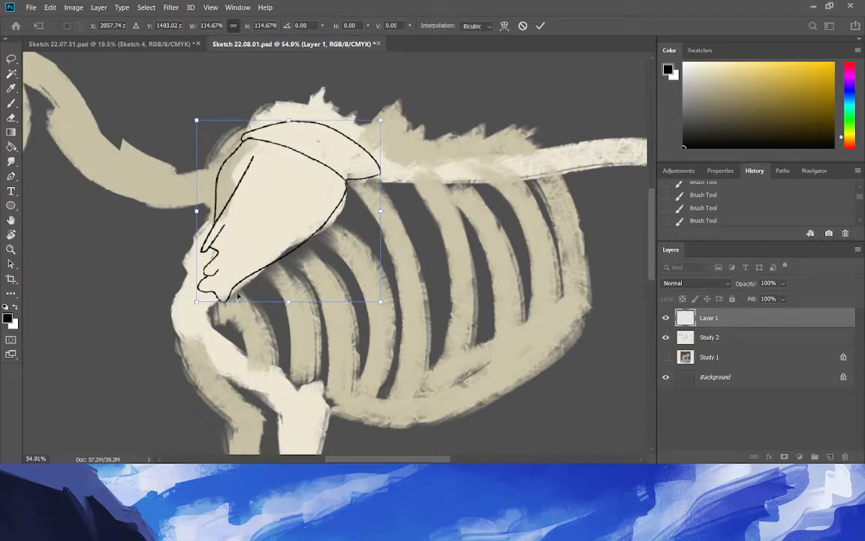
drag(235, 294, 238, 290)
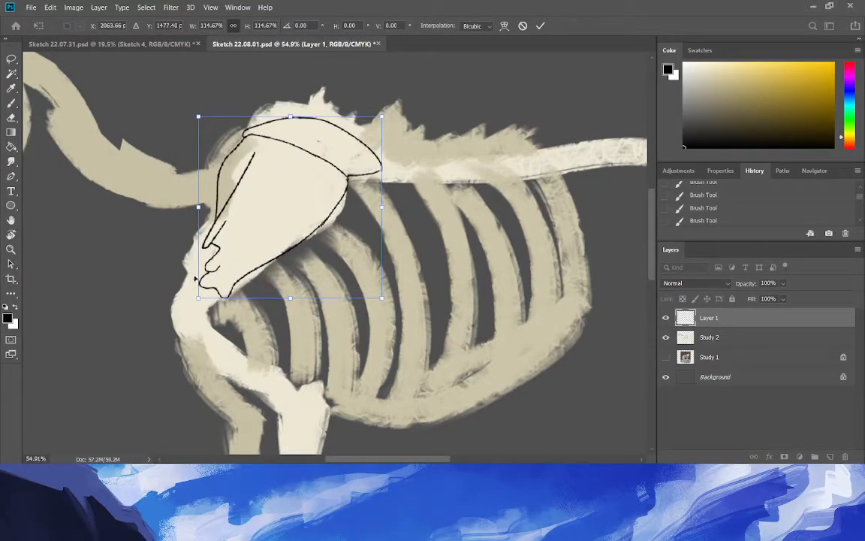
key(Return)
Draw the upper arm bone's rear edge, curving from the shoulder blade's joint end down toward the elbow.
key(z)
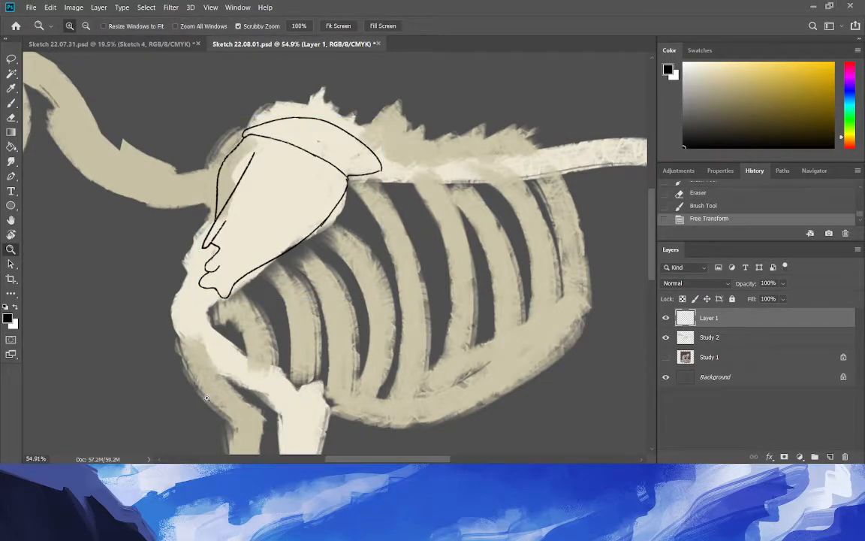
drag(216, 400, 216, 399)
click(12, 103)
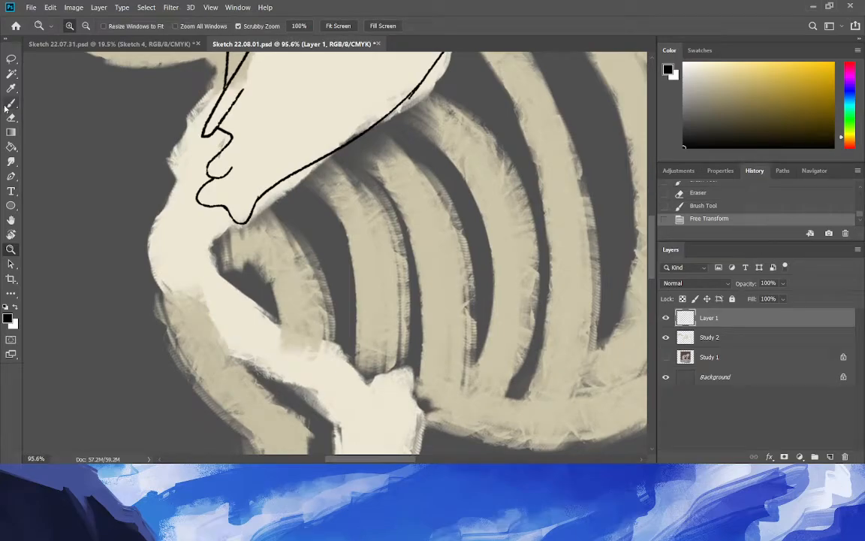
mouse_move(229, 230)
mouse_down()
mouse_move(217, 252)
mouse_move(235, 291)
mouse_up()
key(ctrl+z)
key(ctrl+z)
mouse_move(225, 234)
mouse_down()
mouse_move(236, 280)
mouse_move(366, 364)
mouse_up()
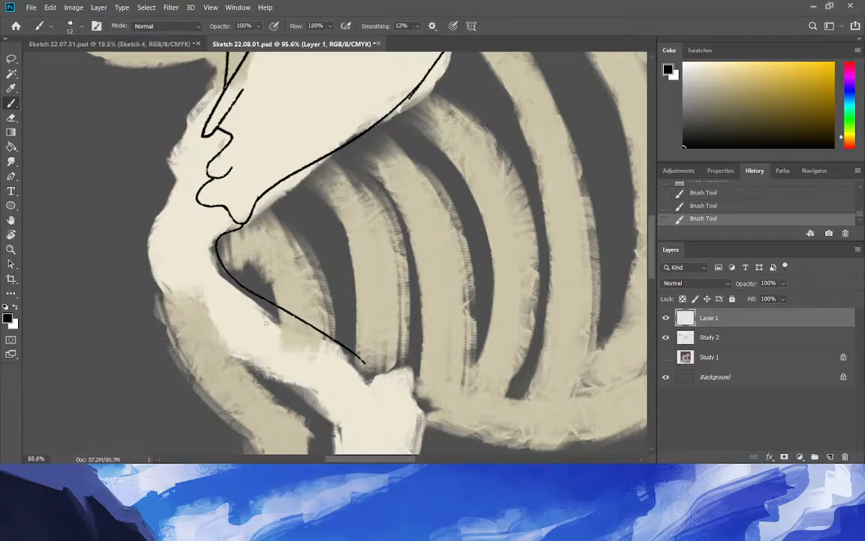
Draw the upper arm bone's rounded elbow end and the start of its front edge, erasing and redrawing the overlapping lines.
drag(364, 361, 377, 412)
key(ctrl+z)
mouse_move(364, 361)
mouse_down()
mouse_move(371, 403)
mouse_move(335, 416)
mouse_up()
mouse_move(335, 416)
mouse_down()
mouse_move(332, 396)
mouse_move(220, 318)
mouse_up()
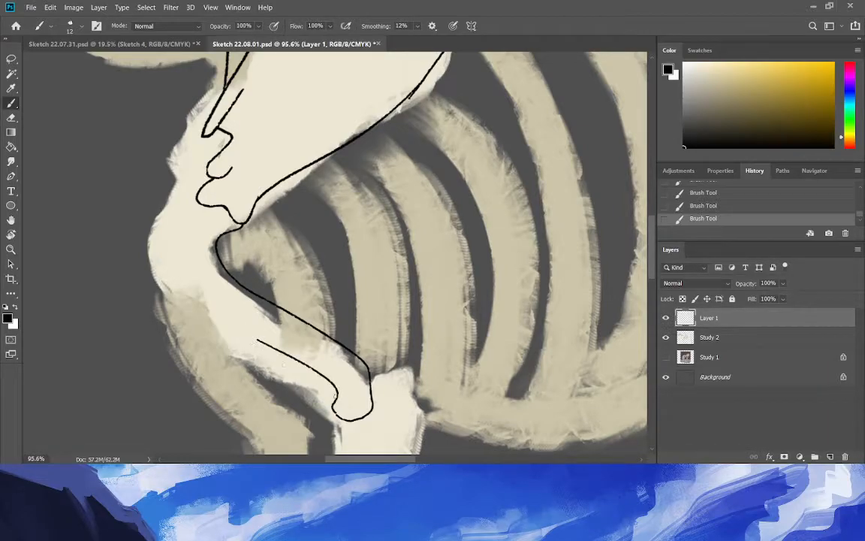
mouse_move(371, 382)
mouse_down()
mouse_move(379, 400)
mouse_move(354, 421)
mouse_up()
key(e)
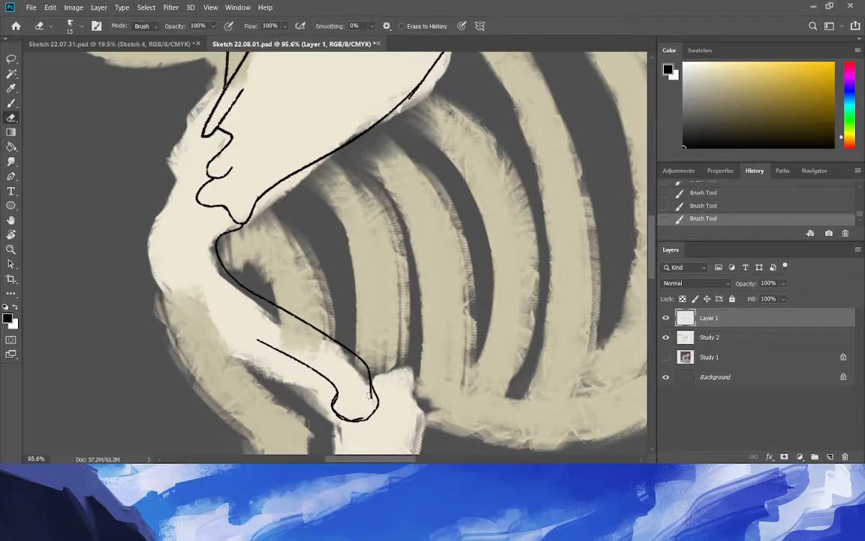
drag(344, 411, 337, 416)
drag(336, 410, 340, 416)
click(11, 108)
click(11, 106)
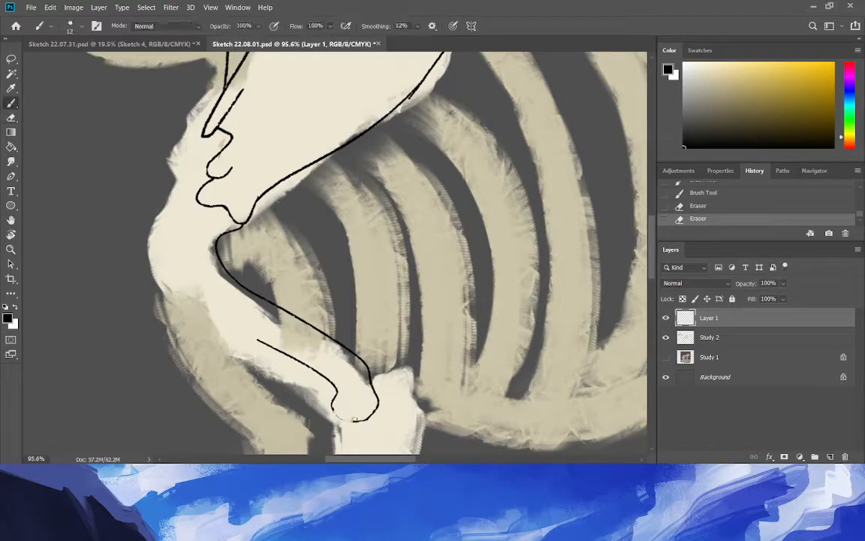
drag(333, 408, 340, 419)
Extend the upper arm bone's front edge up to the shoulder and close its upper end with a pointed front corner.
drag(229, 305, 166, 250)
key(ctrl+z)
mouse_move(251, 323)
mouse_down()
mouse_move(180, 289)
mouse_move(167, 237)
mouse_up()
drag(196, 199, 181, 197)
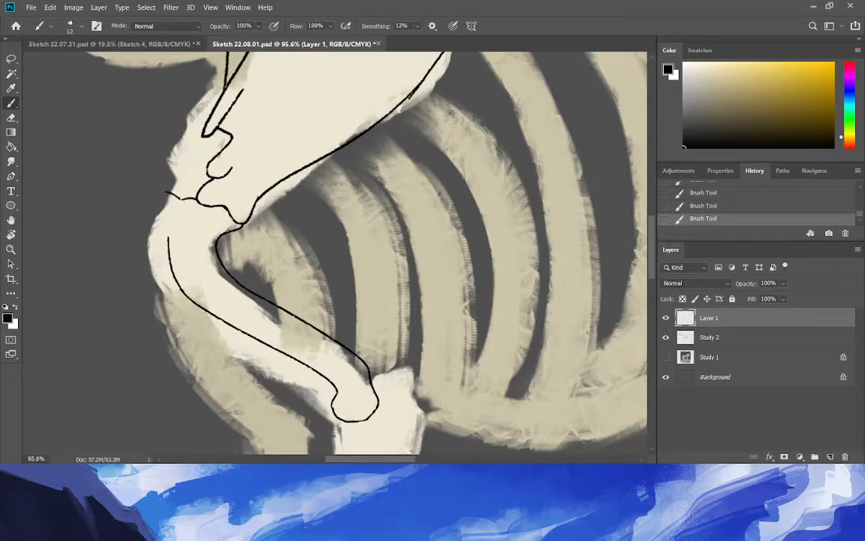
mouse_move(157, 193)
mouse_down()
mouse_move(149, 204)
mouse_move(166, 236)
mouse_up()
key(ctrl+space)
key(ctrl+z)
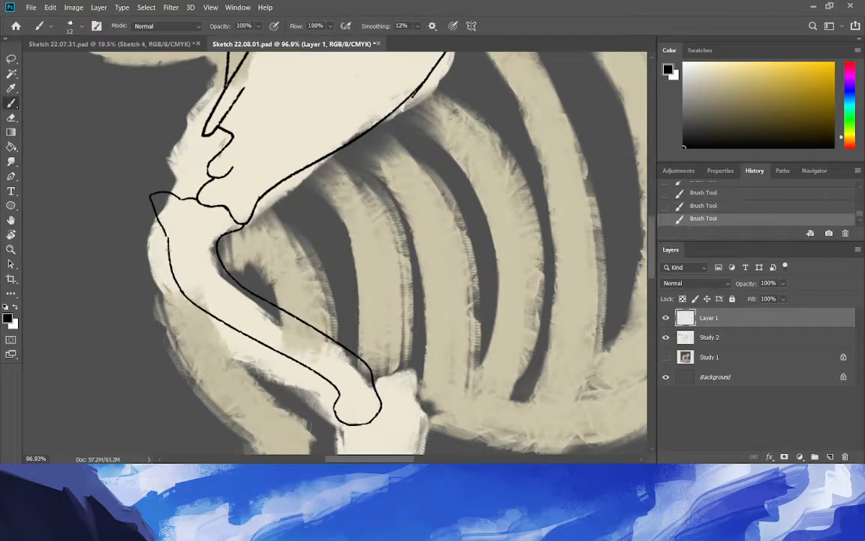
key(ctrl+z)
mouse_move(154, 194)
mouse_down()
mouse_move(168, 239)
mouse_move(132, 266)
mouse_move(102, 265)
mouse_move(111, 268)
mouse_up()
Redraw the upper arm bone's front top corner farther forward and erase the stray lines around it.
key(z)
drag(234, 412, 247, 412)
drag(188, 353, 186, 296)
drag(87, 87, 125, 137)
click(9, 103)
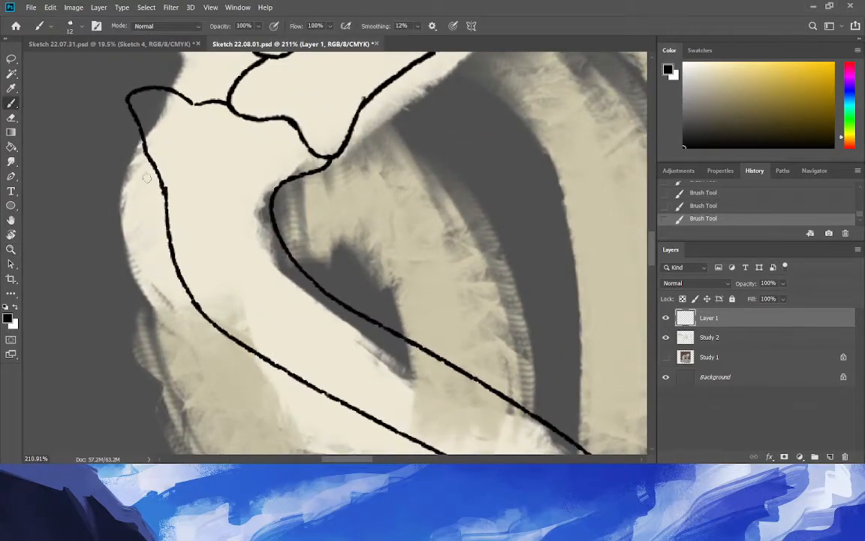
drag(164, 193, 133, 145)
key(ctrl+z)
mouse_move(164, 191)
mouse_down()
mouse_move(130, 158)
mouse_move(92, 85)
mouse_move(210, 103)
mouse_move(186, 100)
mouse_up()
key(ctrl+z)
key(ctrl+z)
mouse_move(216, 114)
mouse_down()
mouse_move(173, 107)
mouse_move(139, 91)
mouse_move(136, 120)
mouse_move(128, 96)
mouse_move(173, 191)
mouse_move(149, 142)
mouse_up()
drag(74, 85, 94, 79)
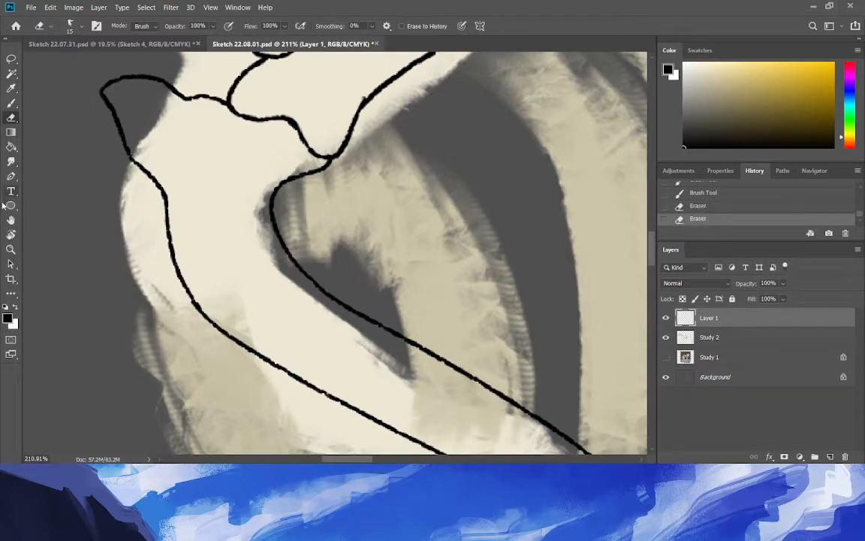
Erase the rounded elbow end of the upper arm bone, leaving its front and rear edges open.
click(11, 250)
mouse_move(146, 251)
mouse_down()
mouse_move(68, 241)
mouse_move(284, 394)
mouse_move(285, 363)
mouse_up()
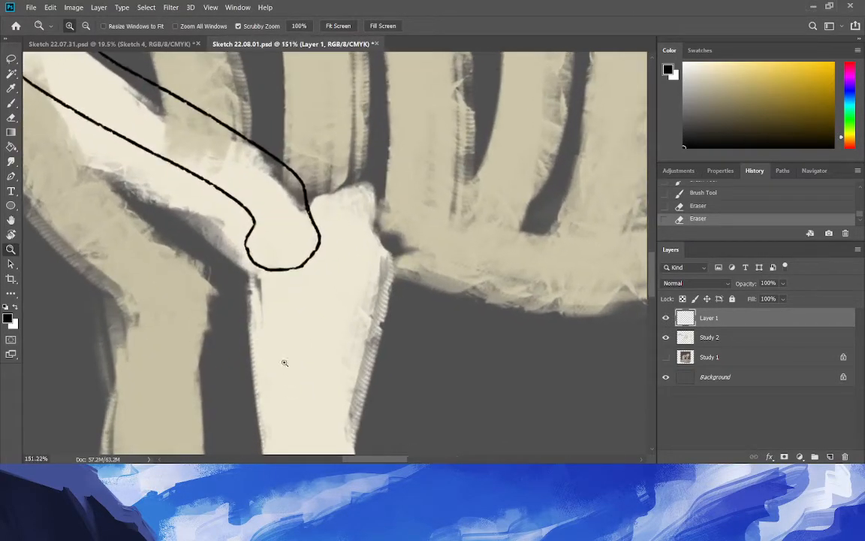
click(11, 101)
scroll(651, 235, down, 3)
scroll(651, 236, up, 5)
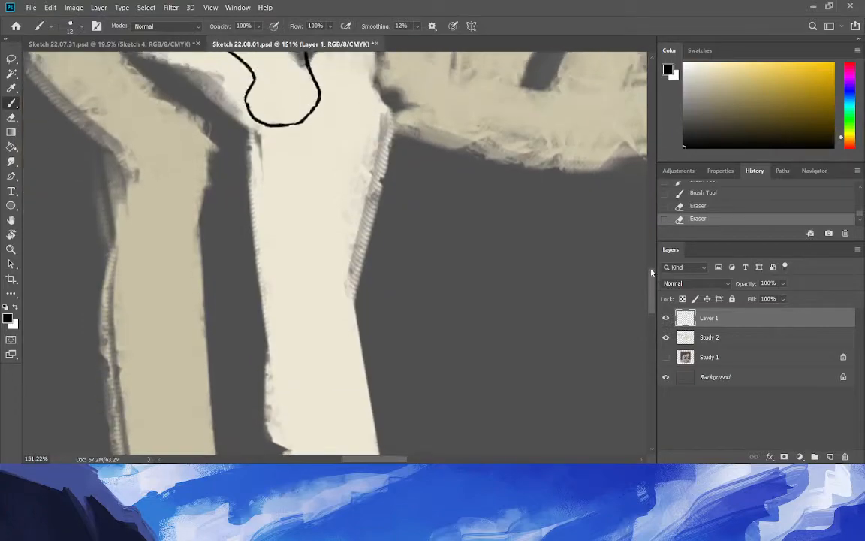
scroll(649, 238, down, 2)
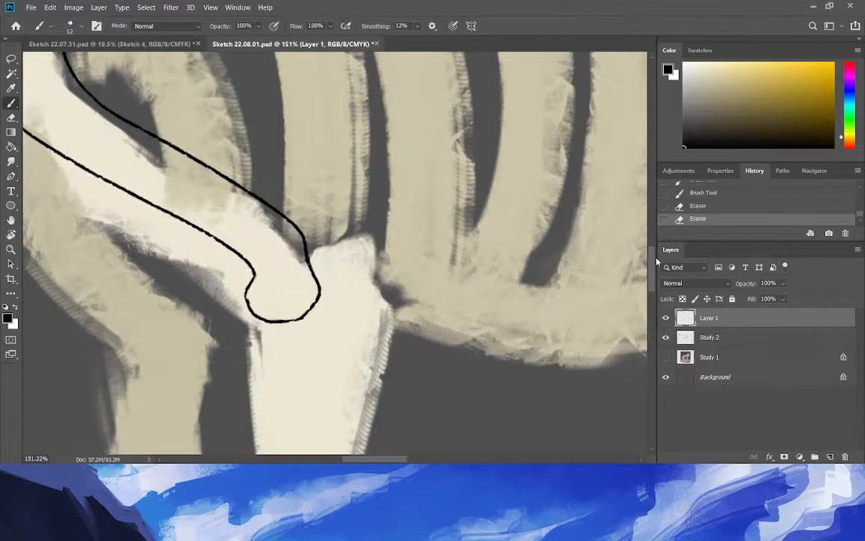
key(ctrl+Tab)
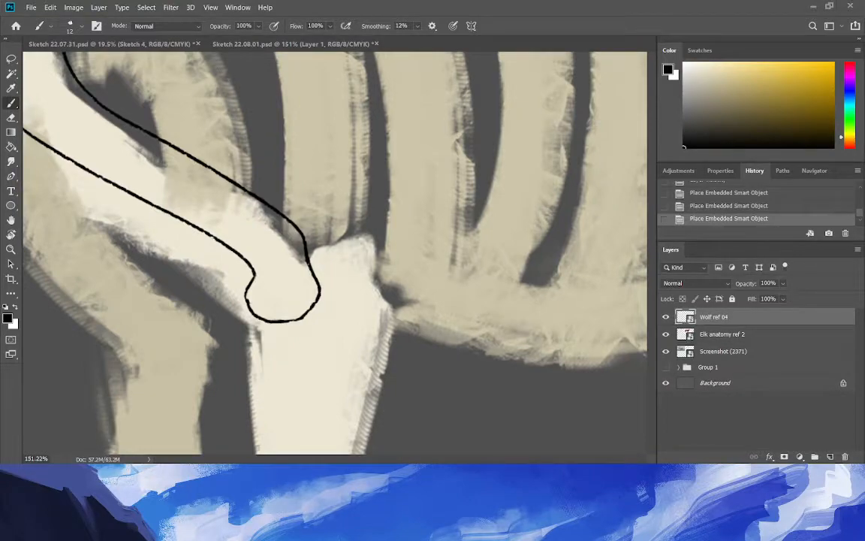
key(ctrl+Tab)
scroll(359, 232, down, 2)
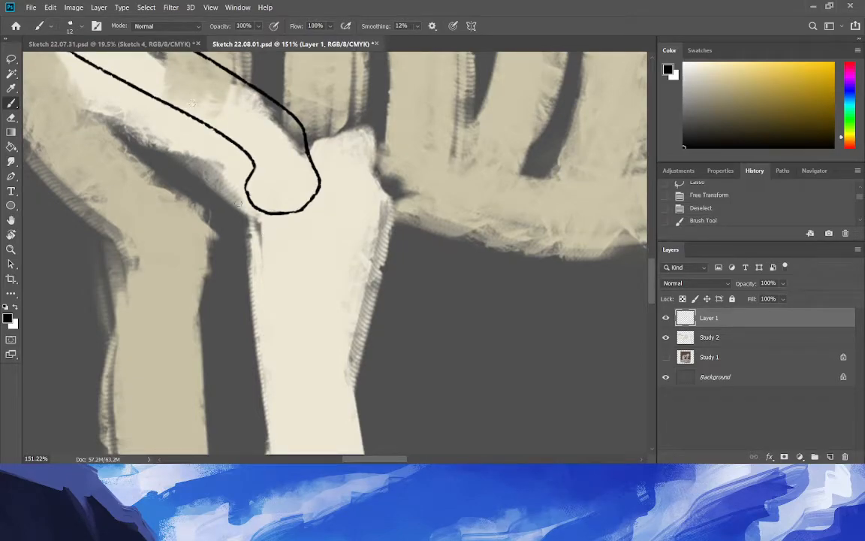
drag(250, 174, 254, 201)
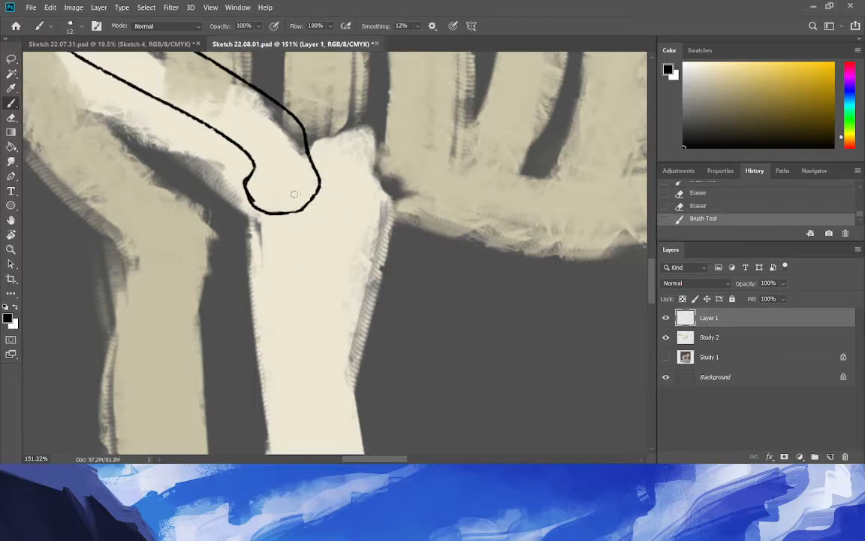
key(e)
mouse_move(242, 188)
mouse_down()
mouse_move(304, 208)
mouse_move(256, 205)
mouse_move(318, 174)
mouse_move(309, 150)
mouse_up()
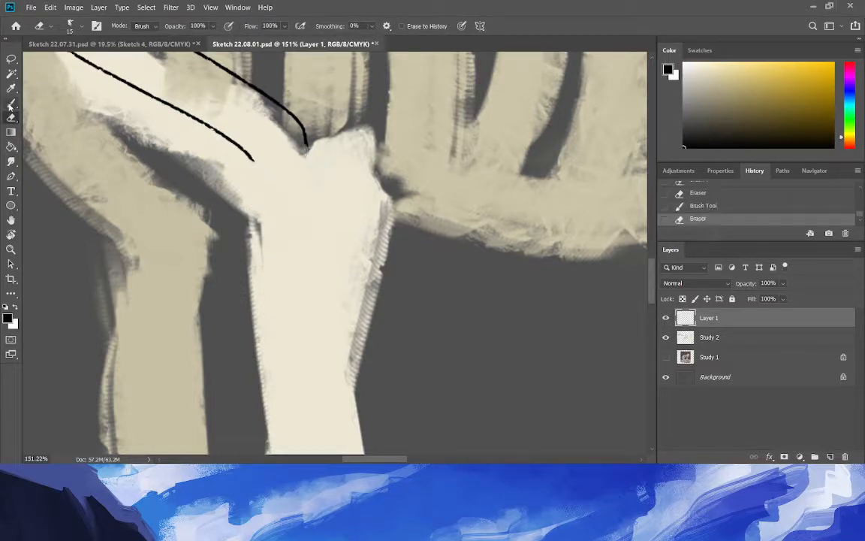
Redraw the elbow end as a wider rounded knob joining the upper arm bone's rear and front edges.
click(12, 104)
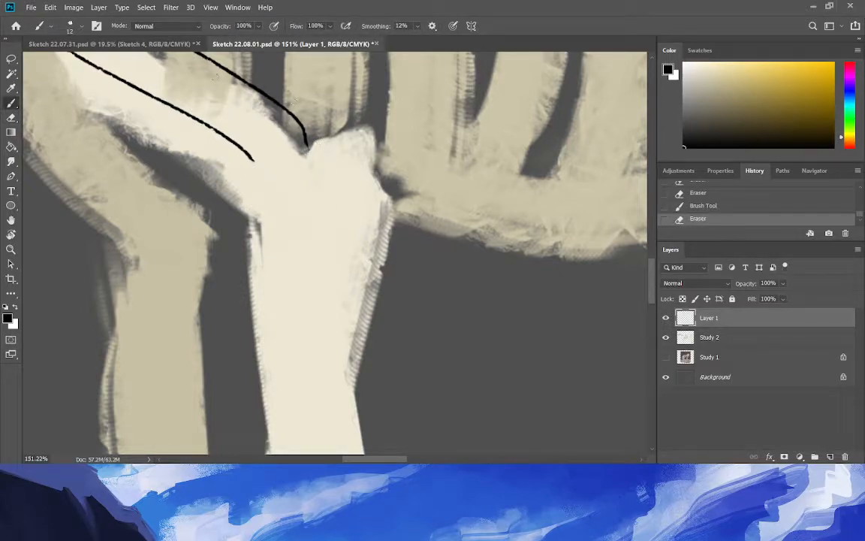
mouse_move(305, 142)
mouse_down()
mouse_move(319, 180)
mouse_move(296, 211)
mouse_up()
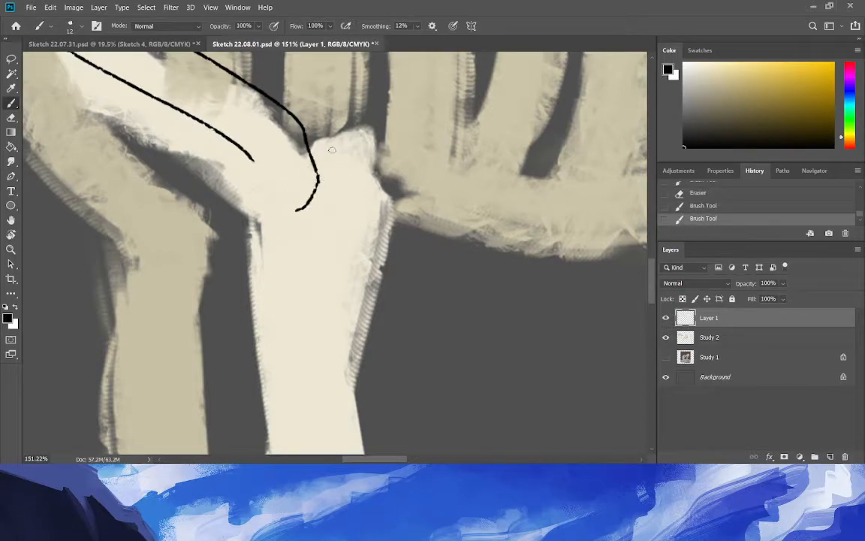
key(ctrl+z)
key(ctrl+shift+z)
mouse_move(300, 212)
mouse_down()
mouse_move(239, 204)
mouse_move(262, 214)
mouse_move(208, 136)
mouse_move(254, 174)
mouse_move(228, 171)
mouse_move(244, 198)
mouse_move(240, 148)
mouse_up()
click(10, 119)
click(10, 104)
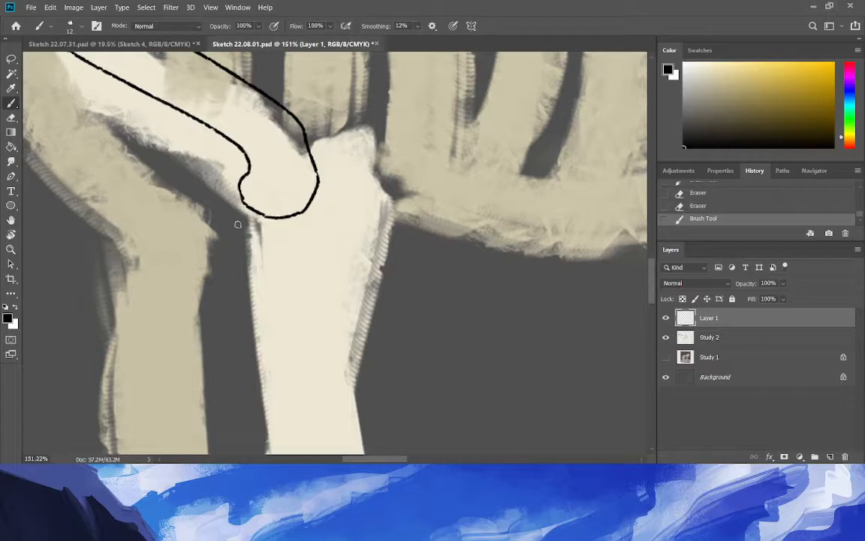
Draw the forearm bone's small front tip below the elbow and its rear edge running down the leg.
mouse_move(251, 215)
mouse_down()
mouse_move(239, 221)
mouse_move(259, 261)
mouse_up()
key(ctrl+z)
drag(238, 217, 258, 247)
drag(308, 207, 321, 305)
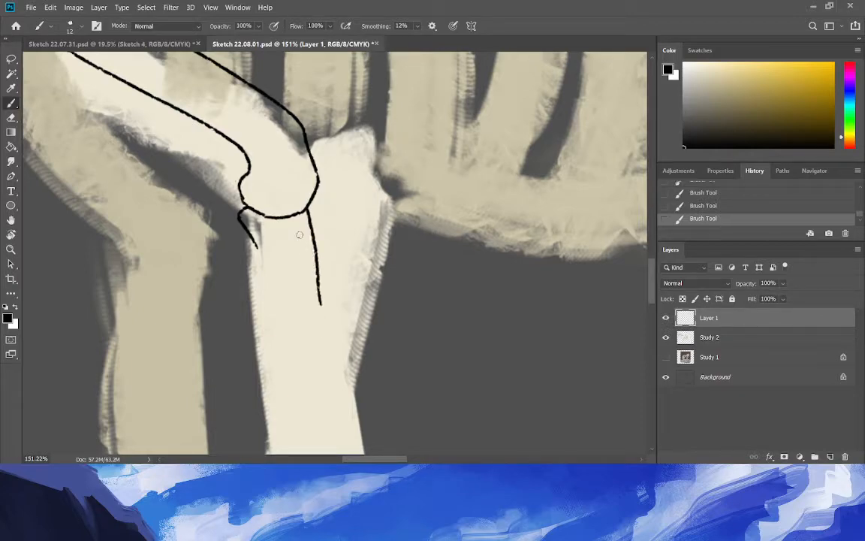
key(ctrl+z)
mouse_move(306, 204)
mouse_down()
mouse_move(321, 339)
mouse_move(316, 307)
mouse_move(332, 389)
mouse_move(340, 419)
mouse_up()
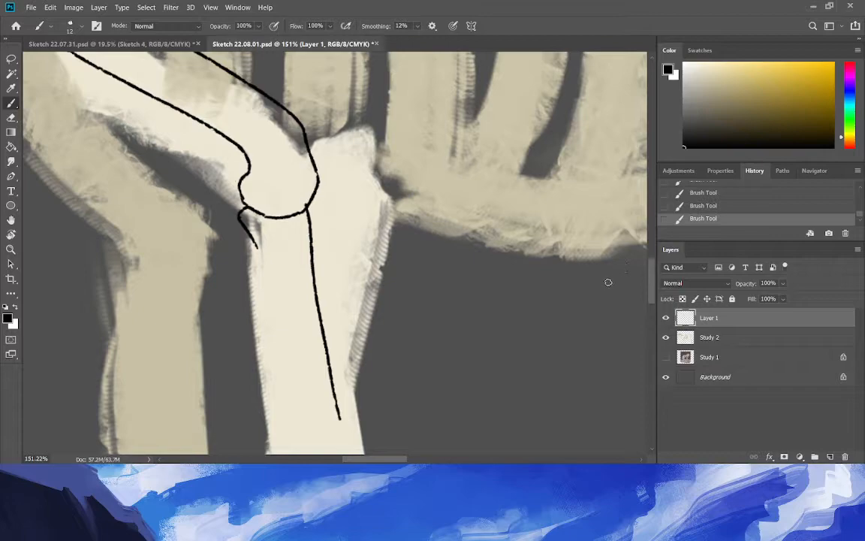
Continue the forearm bone's outline down the rear edge, around the rounded wrist end and back up the front to the elbow.
scroll(600, 282, down, 5)
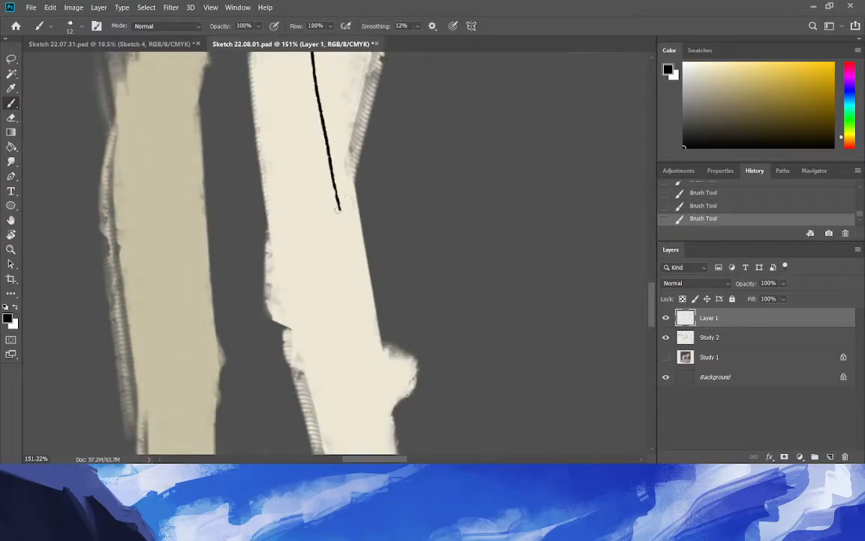
drag(339, 214, 373, 338)
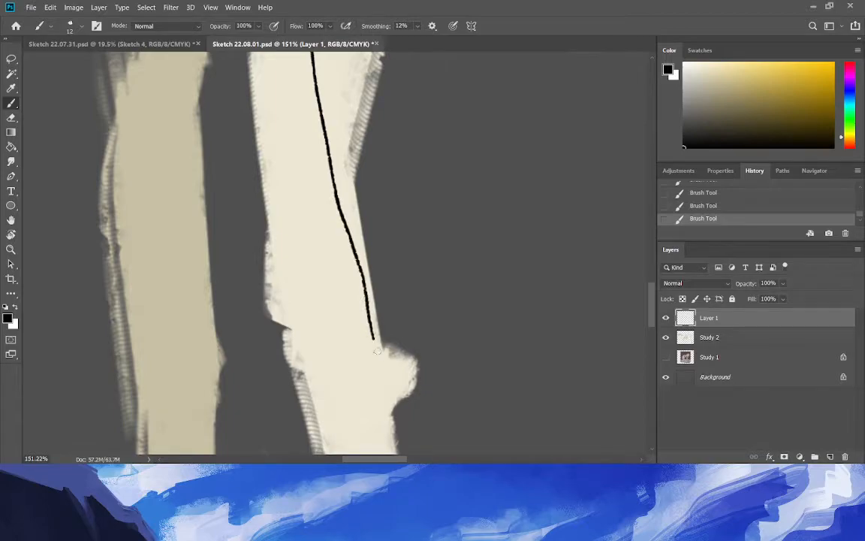
mouse_move(373, 338)
mouse_down()
mouse_move(343, 365)
mouse_move(306, 353)
mouse_up()
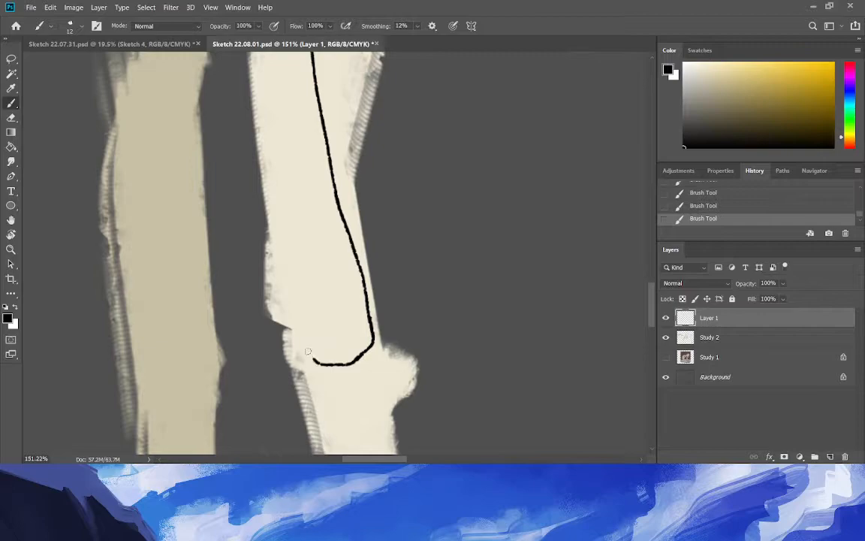
key(ctrl+z)
mouse_move(317, 365)
mouse_down()
mouse_move(285, 332)
mouse_move(279, 304)
mouse_move(263, 108)
mouse_up()
drag(650, 300, 649, 263)
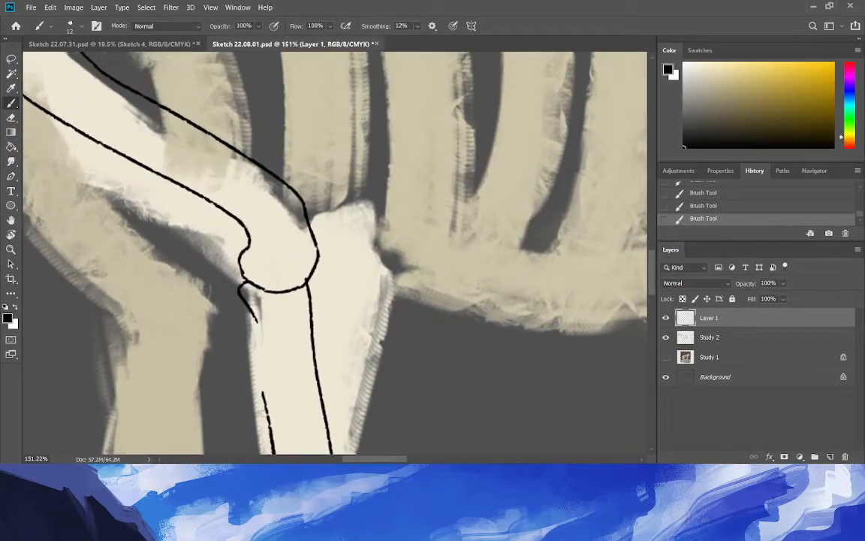
drag(272, 429, 254, 317)
Erase the forearm bone's uneven front edge between the elbow tip and the wrist end.
click(11, 250)
drag(211, 287, 145, 257)
drag(196, 328, 242, 365)
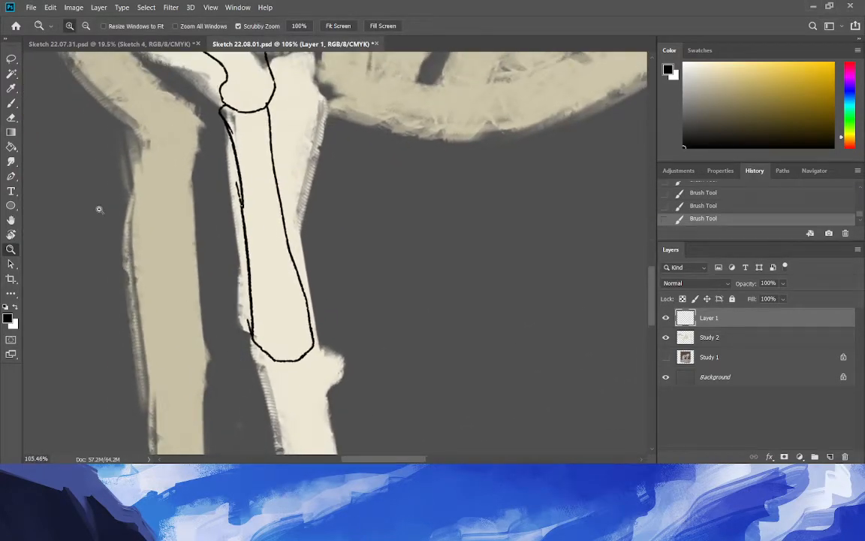
click(11, 117)
mouse_move(249, 323)
mouse_down()
mouse_move(238, 194)
mouse_move(224, 278)
mouse_up()
drag(205, 106, 203, 123)
drag(236, 202, 230, 155)
Redraw the forearm bone's front edge as one smooth, narrower curve from the wrist end up to the elbow tip.
click(11, 103)
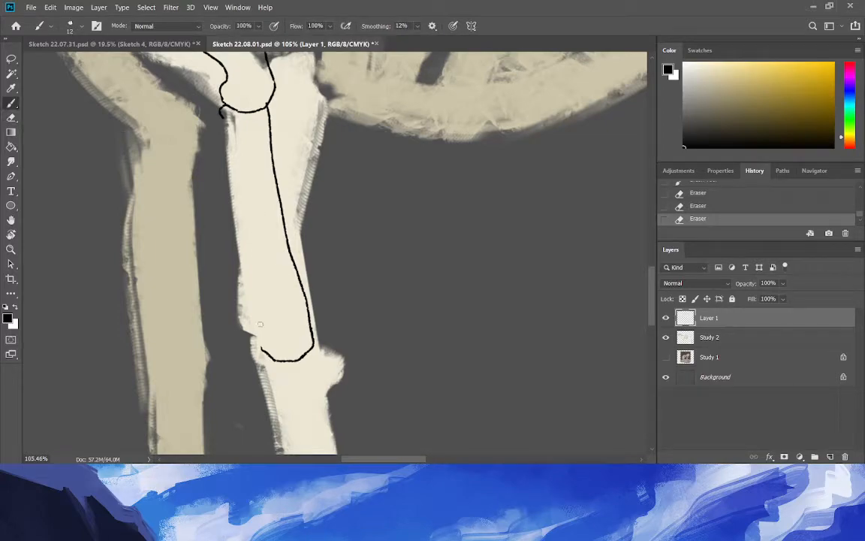
drag(260, 348, 244, 221)
key(ctrl+z)
drag(261, 348, 242, 161)
key(ctrl+z)
drag(262, 349, 229, 137)
key(ctrl+z)
mouse_move(262, 350)
mouse_down()
mouse_move(228, 129)
mouse_move(217, 150)
mouse_up()
key(ctrl+z)
key(ctrl+z)
drag(222, 111, 218, 161)
key(ctrl+z)
drag(223, 111, 229, 135)
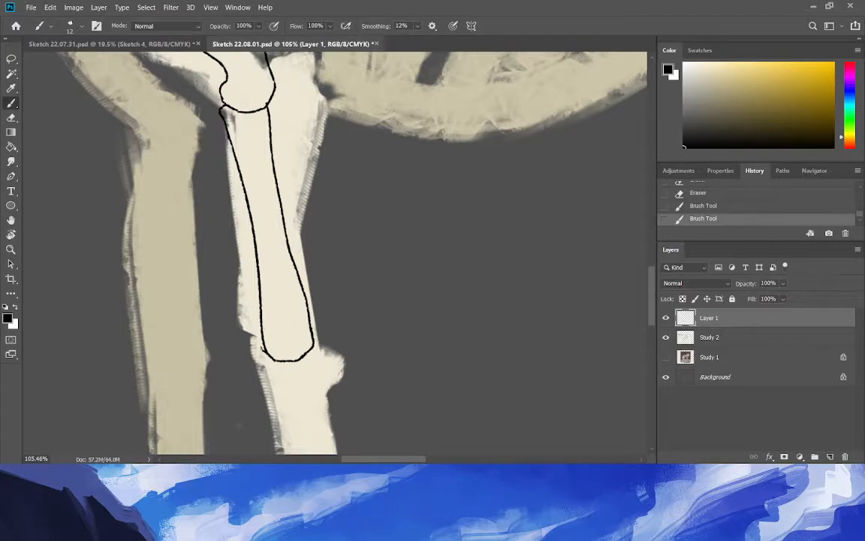
Clean up the front corner of the forearm bone's wrist end by erasing stray line bits.
mouse_move(243, 314)
mouse_down()
mouse_move(248, 325)
mouse_move(233, 312)
mouse_up()
click(11, 117)
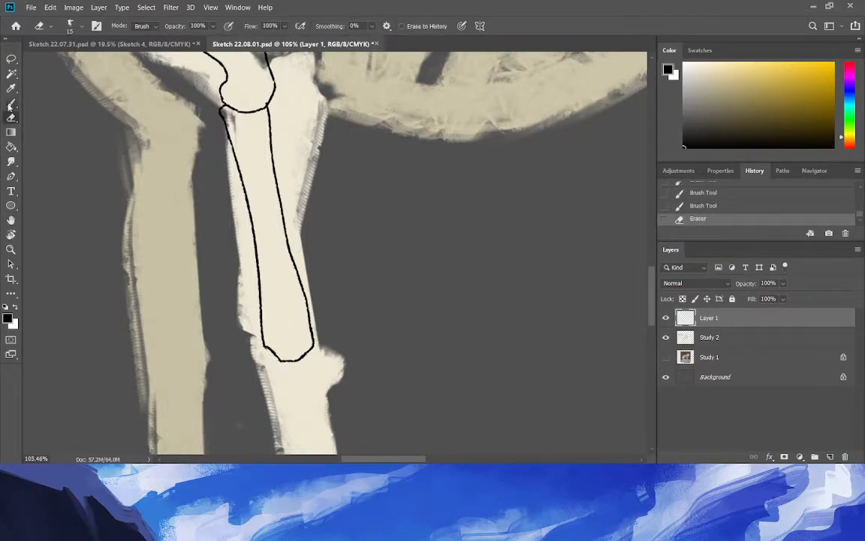
click(11, 103)
Draw the ulna's small bump at the wrist and its lower rear edge rising behind the forearm bone.
drag(653, 298, 651, 287)
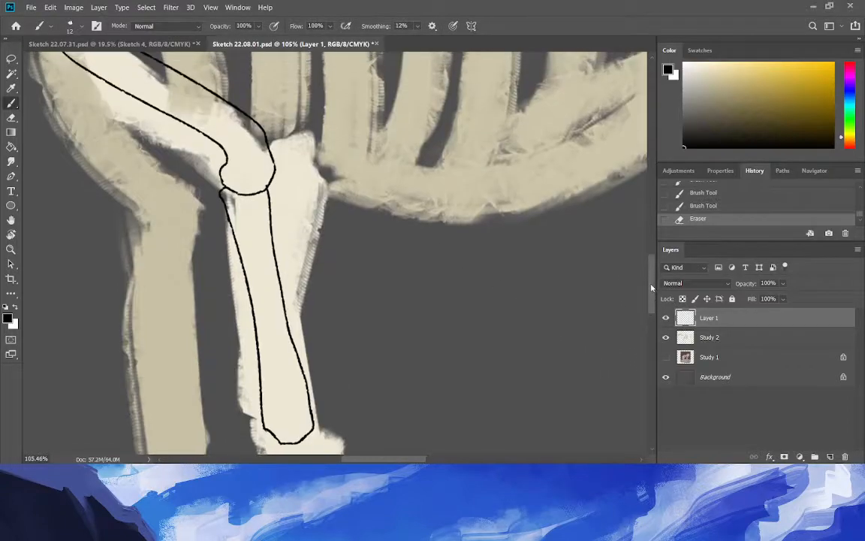
drag(316, 422, 311, 396)
drag(305, 359, 301, 333)
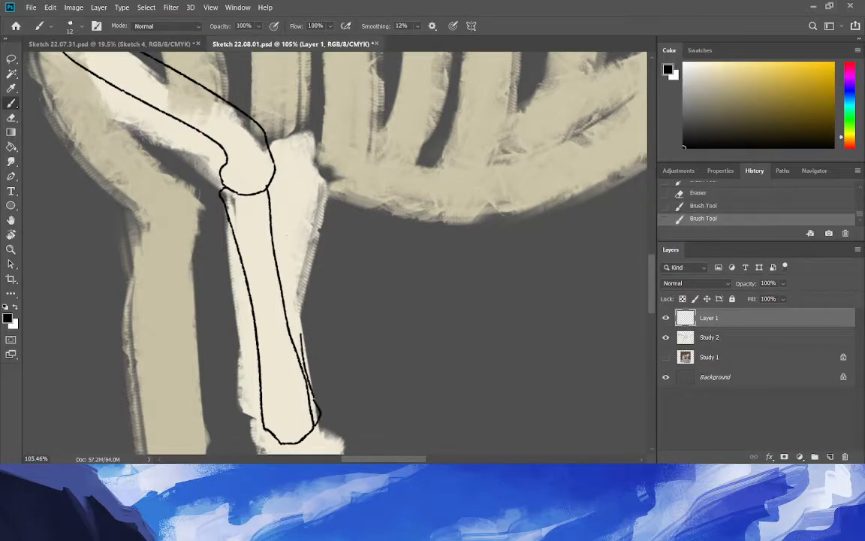
key(ctrl+z)
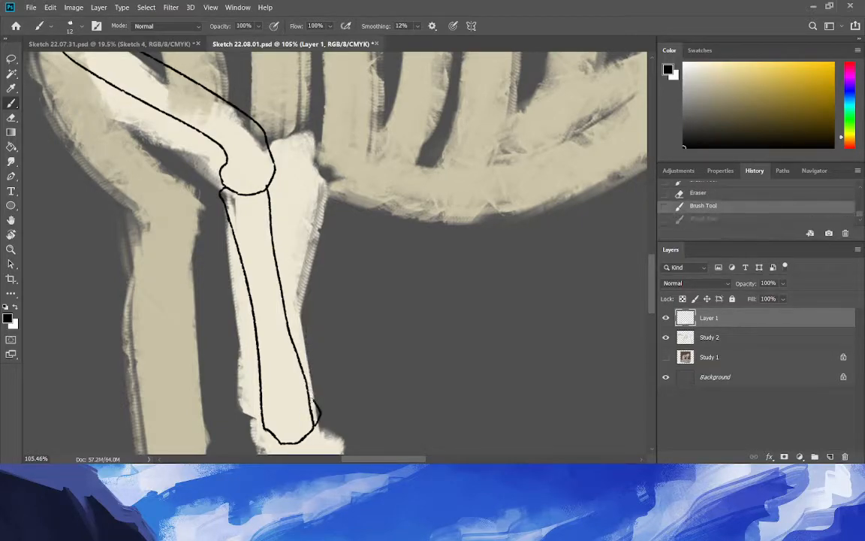
drag(307, 360, 298, 262)
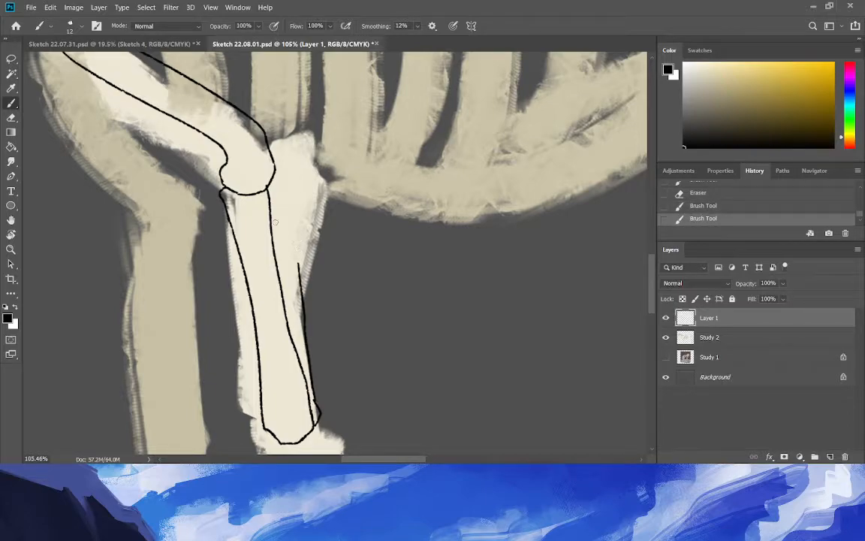
Continue the ulna's rear edge up past the elbow and close it over a blunt elbow point against the upper arm bone.
drag(288, 237, 272, 152)
key(ctrl+z)
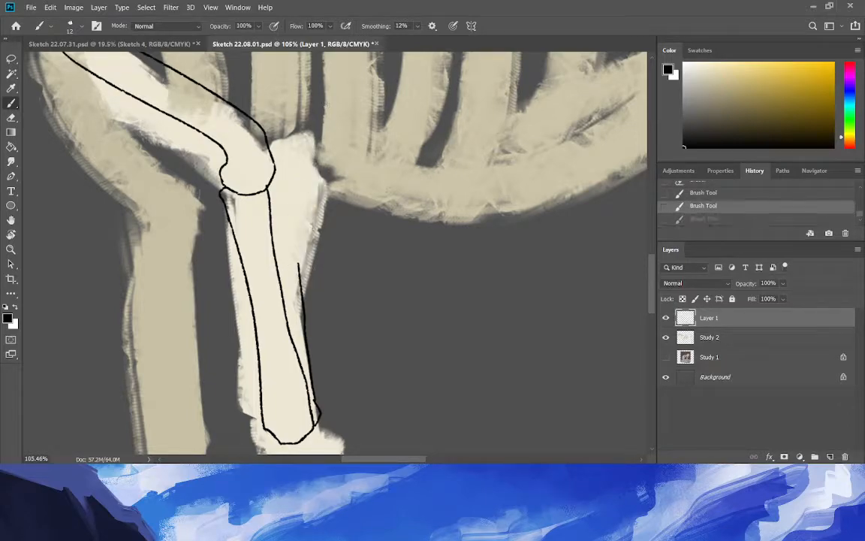
drag(301, 260, 309, 157)
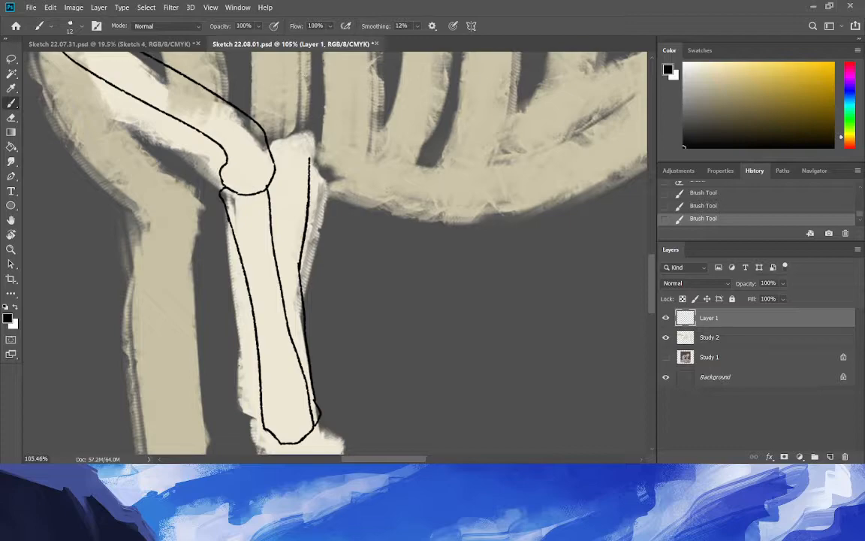
key(ctrl+z)
mouse_move(300, 270)
mouse_down()
mouse_move(316, 115)
mouse_move(281, 118)
mouse_move(267, 138)
mouse_up()
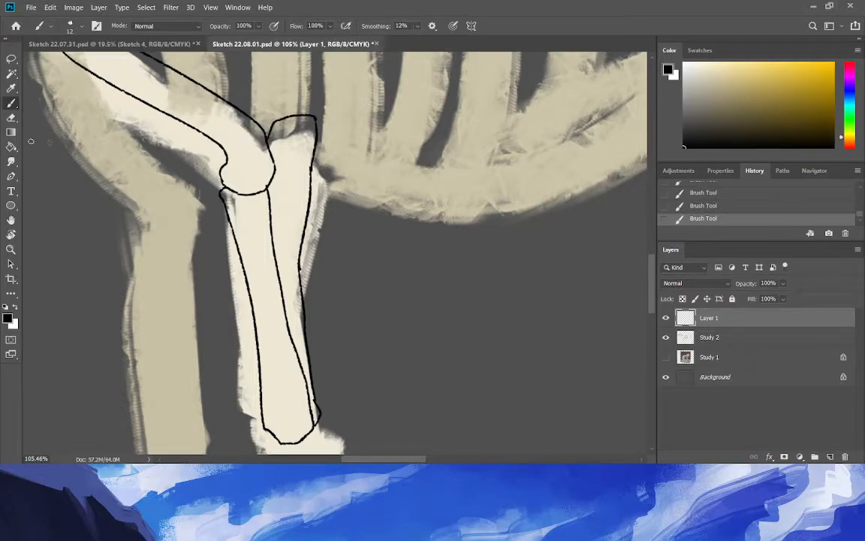
Outline the upper wrist bones below the forearm, with two small ones at the front and a rounded hook at the rear.
click(10, 249)
mouse_move(145, 252)
mouse_down()
mouse_move(91, 249)
mouse_move(119, 271)
mouse_up()
drag(183, 386, 251, 380)
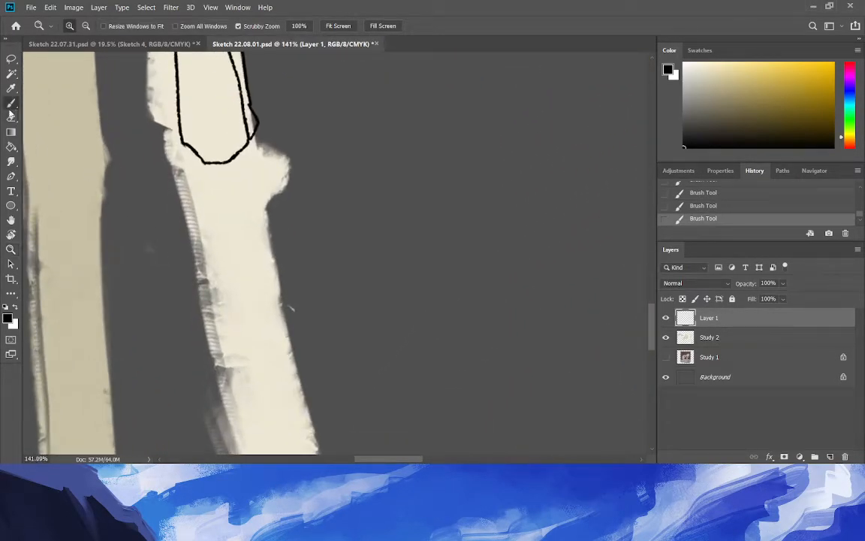
key(b)
mouse_move(205, 162)
mouse_down()
mouse_move(189, 164)
mouse_move(182, 143)
mouse_move(185, 172)
mouse_up()
key(ctrl+z)
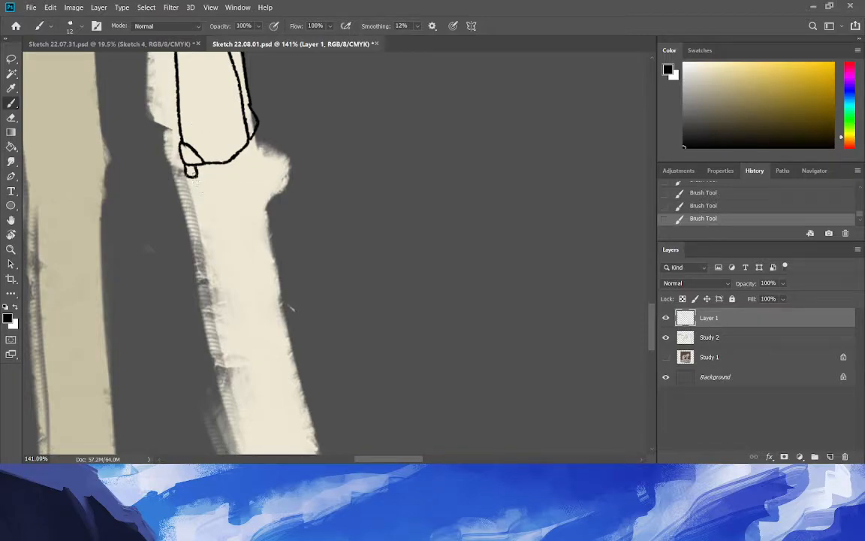
mouse_move(188, 177)
mouse_down()
mouse_move(235, 179)
mouse_move(273, 163)
mouse_move(256, 141)
mouse_move(278, 149)
mouse_move(258, 175)
mouse_up()
key(ctrl+z)
key(ctrl+z)
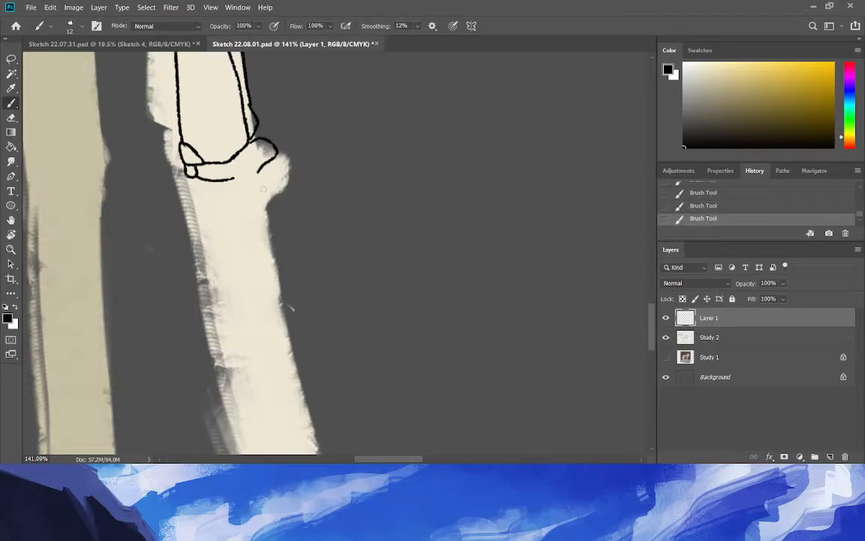
Outline the lower row of wrist bones and start the cannon bone's front and rear edges below them.
drag(258, 173, 261, 246)
mouse_move(236, 177)
mouse_down()
mouse_move(248, 166)
mouse_move(207, 186)
mouse_move(184, 172)
mouse_move(216, 215)
mouse_move(211, 248)
mouse_move(244, 366)
mouse_up()
key(ctrl+z)
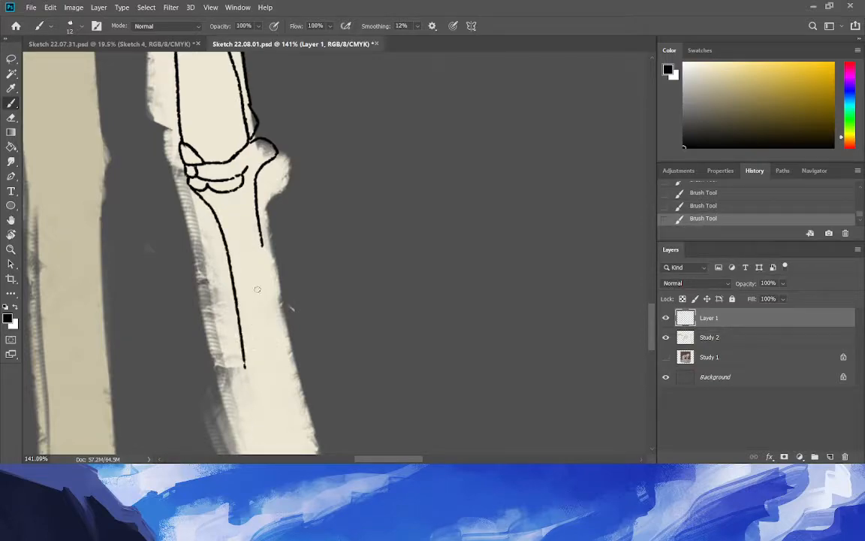
drag(261, 241, 289, 376)
Extend the cannon bone's front and rear edges down the lower leg towards the foot.
drag(651, 320, 650, 347)
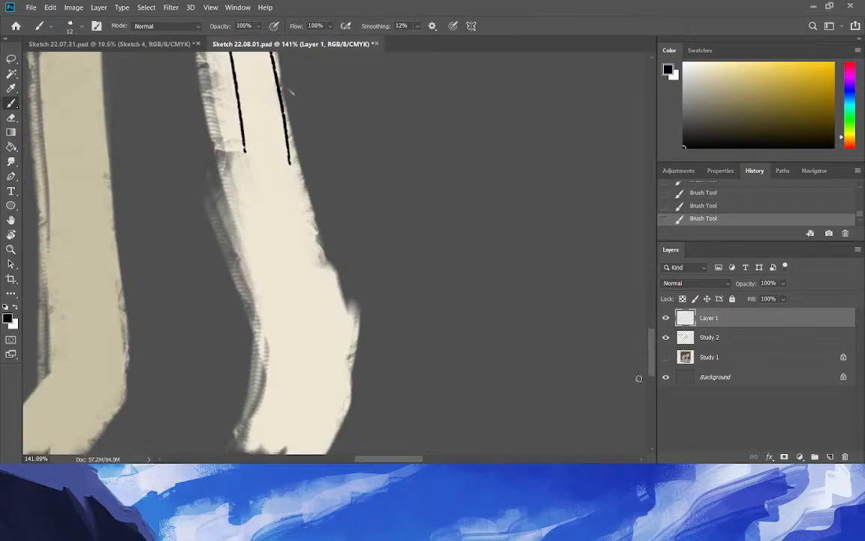
drag(287, 133, 311, 230)
key(ctrl+z)
drag(284, 114, 310, 251)
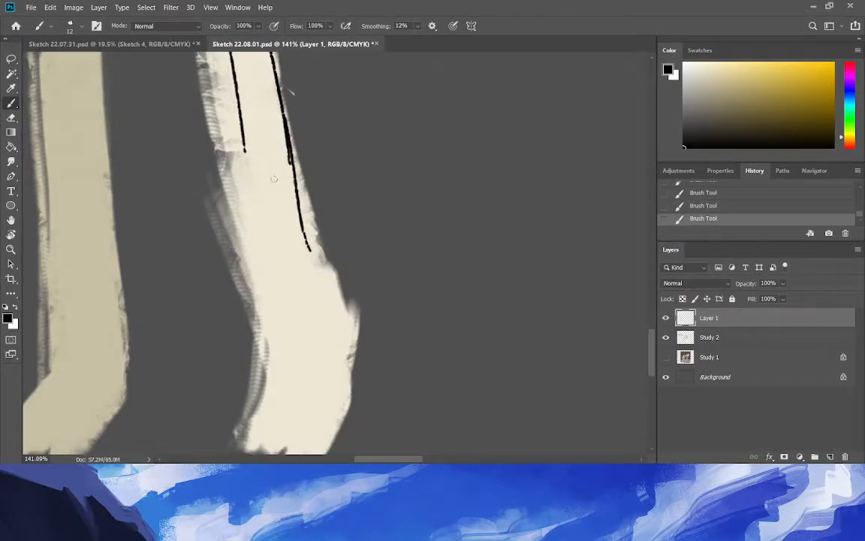
drag(241, 135, 252, 246)
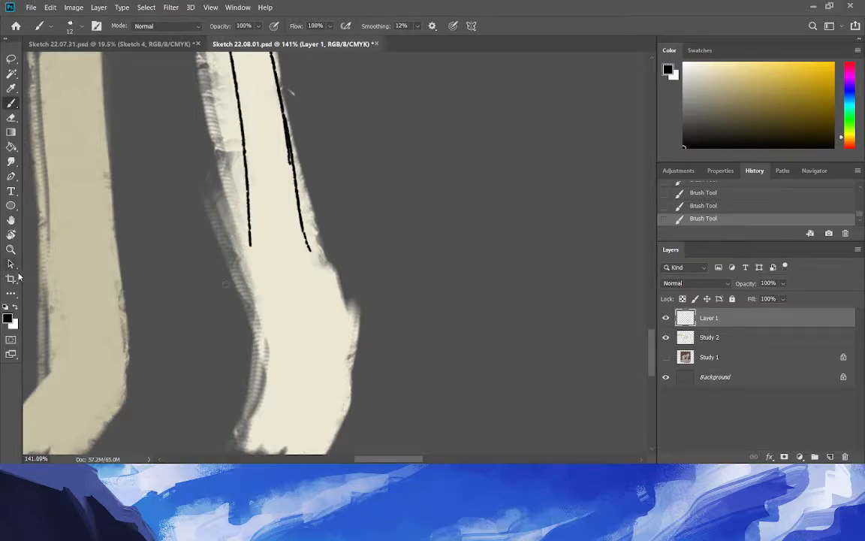
Select the lower leg outline with the Lasso, stretch its height to 110.87% and clear the selection.
click(11, 248)
drag(170, 284, 125, 313)
click(11, 58)
mouse_move(196, 307)
mouse_down()
mouse_move(161, 124)
mouse_move(198, 308)
mouse_move(181, 330)
mouse_up()
key(ctrl+t)
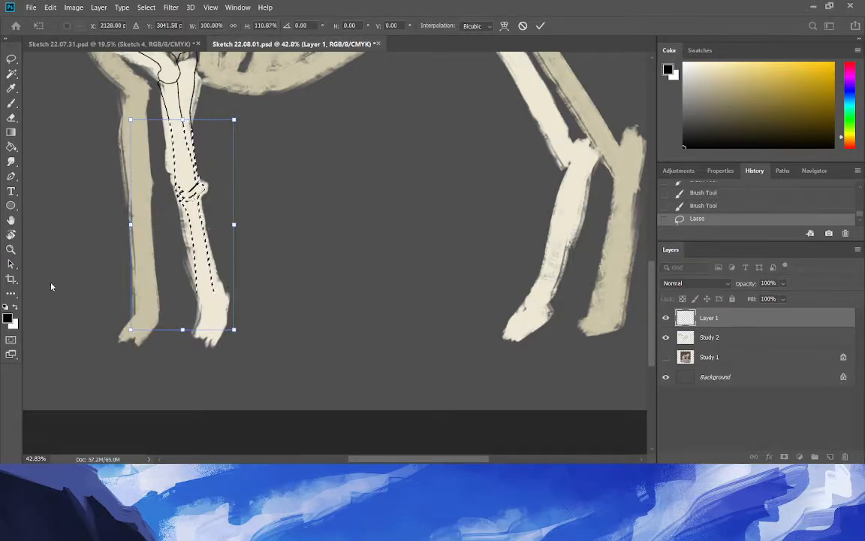
key(Return)
key(ctrl+d)
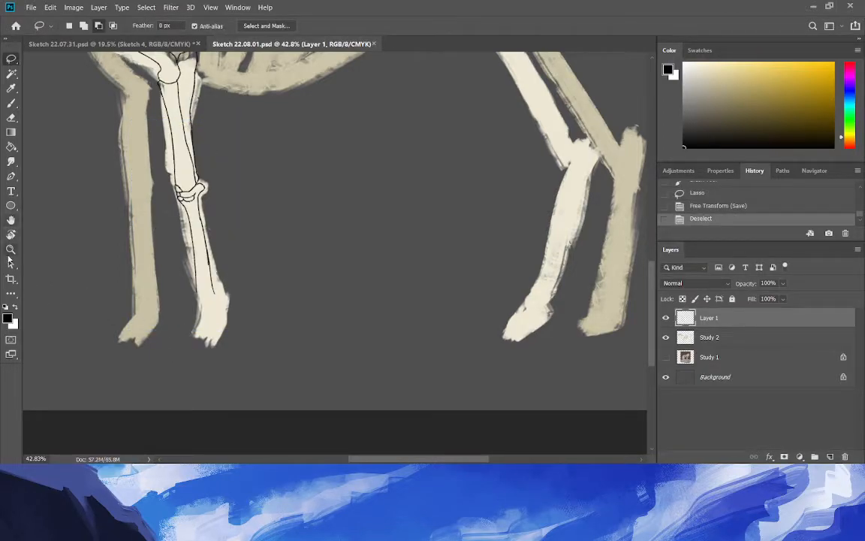
Bridge the gaps that the stretch left in the forearm bones' outlines with short brush strokes.
click(12, 250)
mouse_move(166, 111)
mouse_down()
mouse_move(213, 186)
mouse_move(216, 208)
mouse_up()
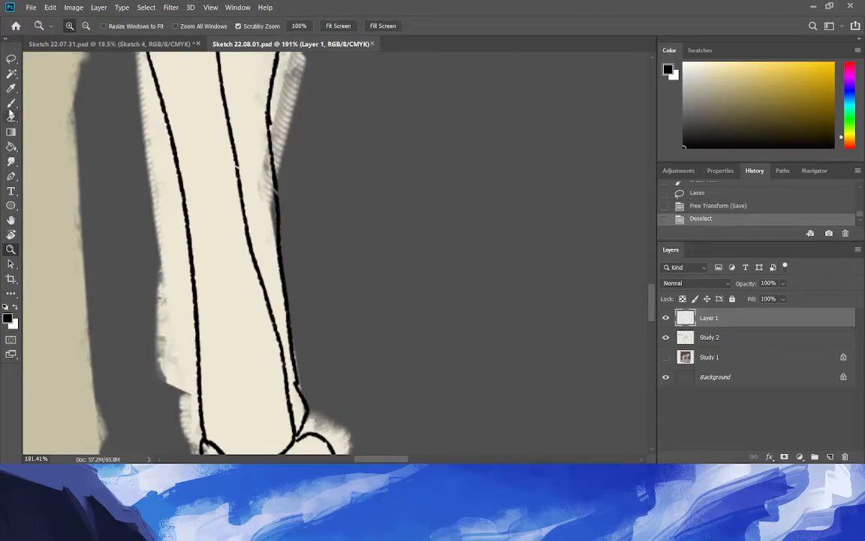
click(11, 102)
mouse_move(239, 149)
mouse_down()
mouse_move(244, 179)
mouse_move(242, 162)
mouse_up()
Close the cannon bone's lower end with a small squared front tip, a notch and a rounded rear lobe.
click(11, 248)
drag(151, 242, 99, 248)
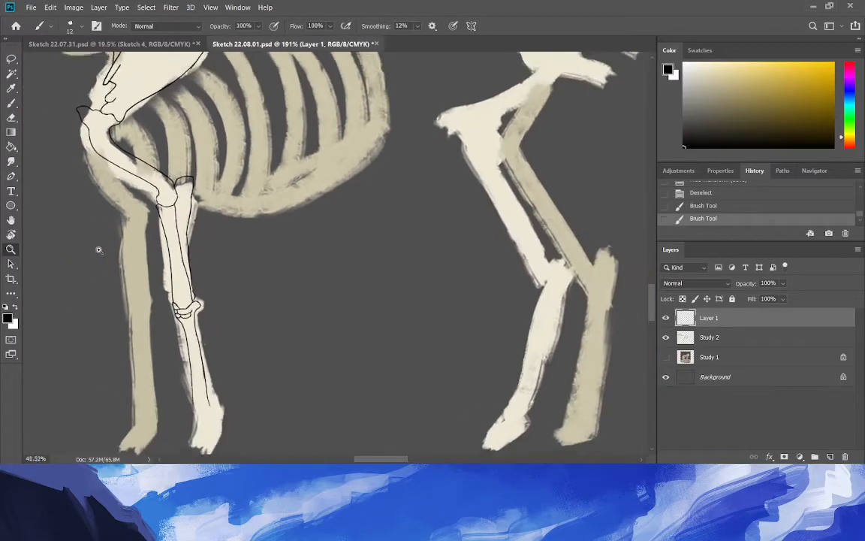
mouse_move(181, 385)
mouse_down()
mouse_move(218, 426)
mouse_move(263, 428)
mouse_up()
key(b)
mouse_move(260, 268)
mouse_down()
mouse_move(215, 266)
mouse_move(241, 284)
mouse_move(204, 269)
mouse_up()
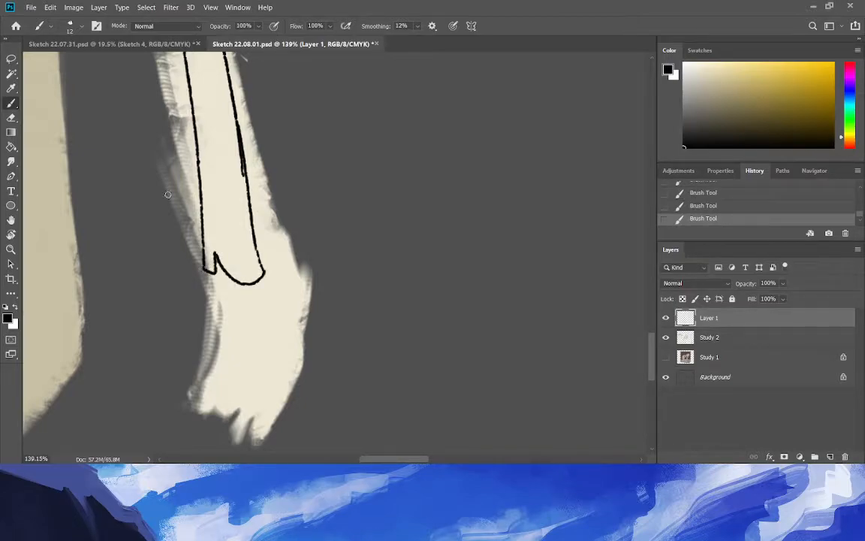
Outline the small bone behind the fetlock joint and the near toe's first bone below the cannon bone.
mouse_move(263, 274)
mouse_down()
mouse_move(266, 302)
mouse_move(247, 285)
mouse_up()
mouse_move(262, 302)
mouse_down()
mouse_move(236, 314)
mouse_move(252, 326)
mouse_move(229, 317)
mouse_up()
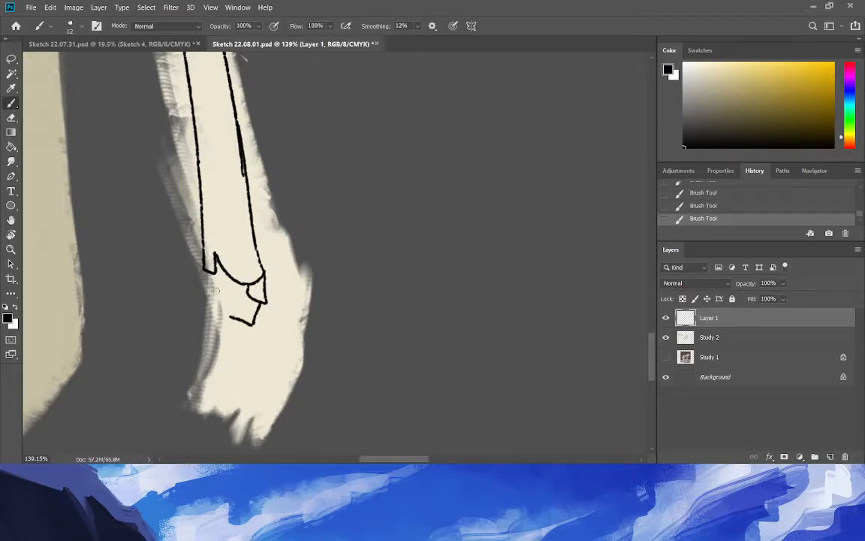
drag(215, 269, 226, 311)
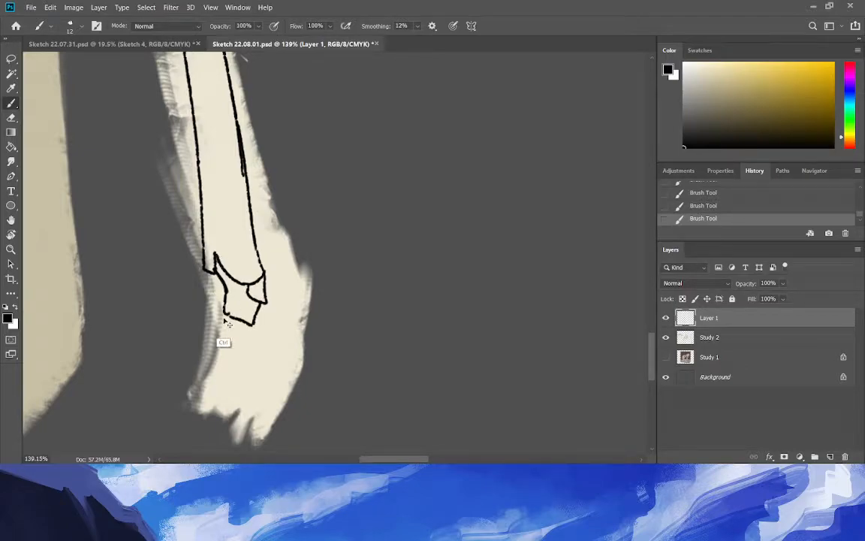
key(ctrl+z)
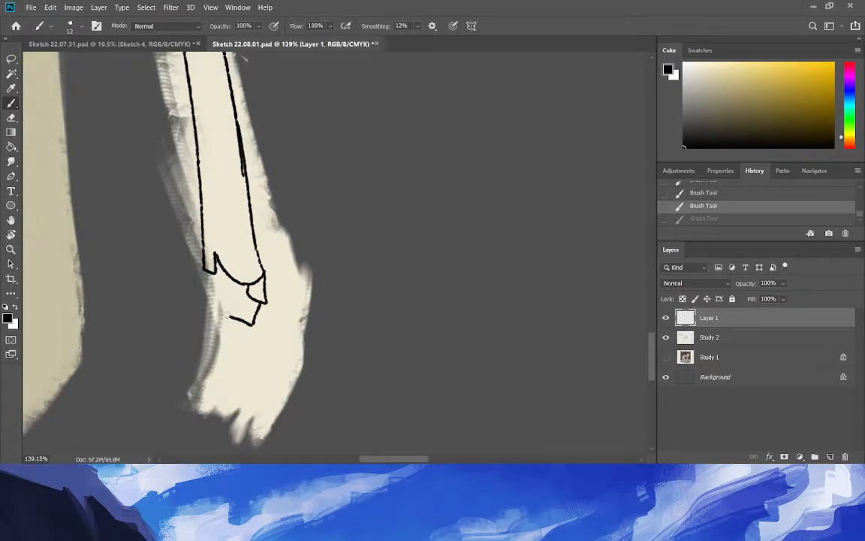
drag(217, 274, 224, 317)
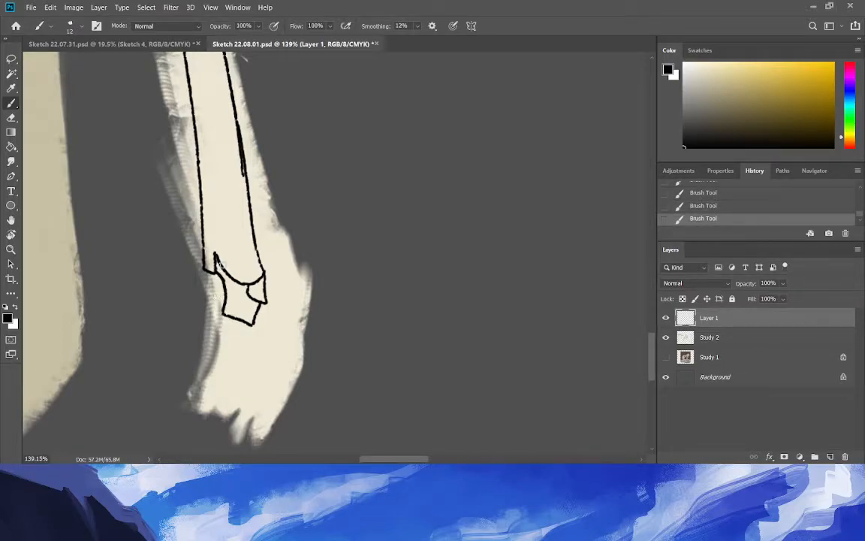
Round the lower end of the near toe's first bone, outline the other toe's first bone in front and erase the overlapping line.
mouse_move(259, 304)
mouse_down()
mouse_move(250, 328)
mouse_move(226, 326)
mouse_up()
key(ctrl+z)
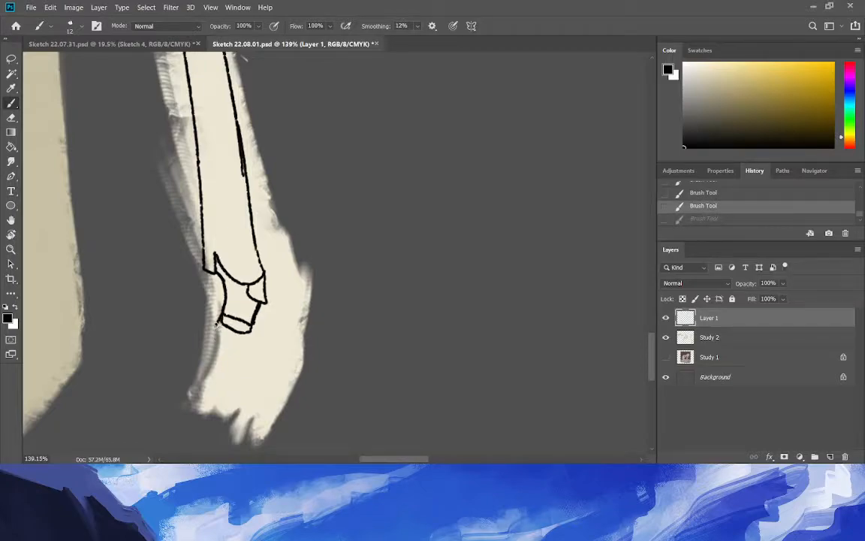
drag(205, 320, 219, 324)
mouse_move(215, 259)
mouse_down()
mouse_move(196, 315)
mouse_move(243, 324)
mouse_up()
click(11, 117)
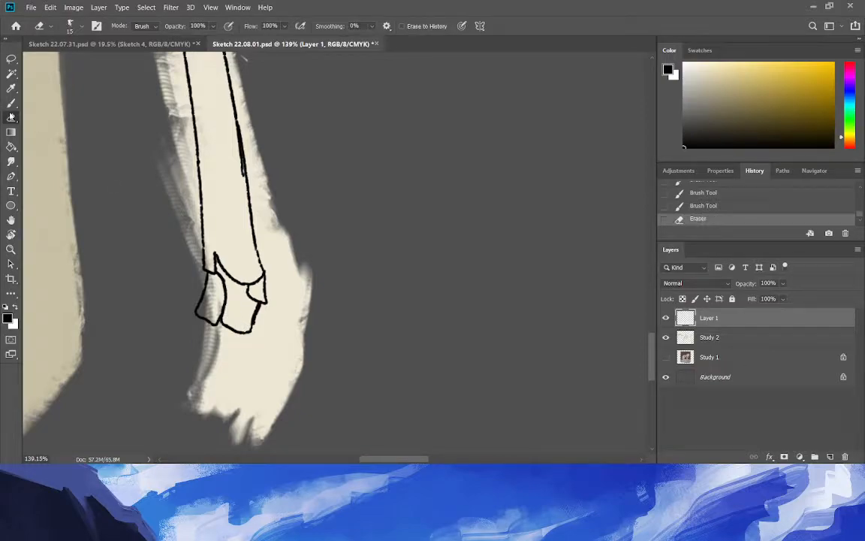
Outline the small dewclaw bones behind the fetlock and the second bones of both toes.
key(b)
mouse_move(259, 255)
mouse_down()
mouse_move(279, 293)
mouse_move(267, 280)
mouse_up()
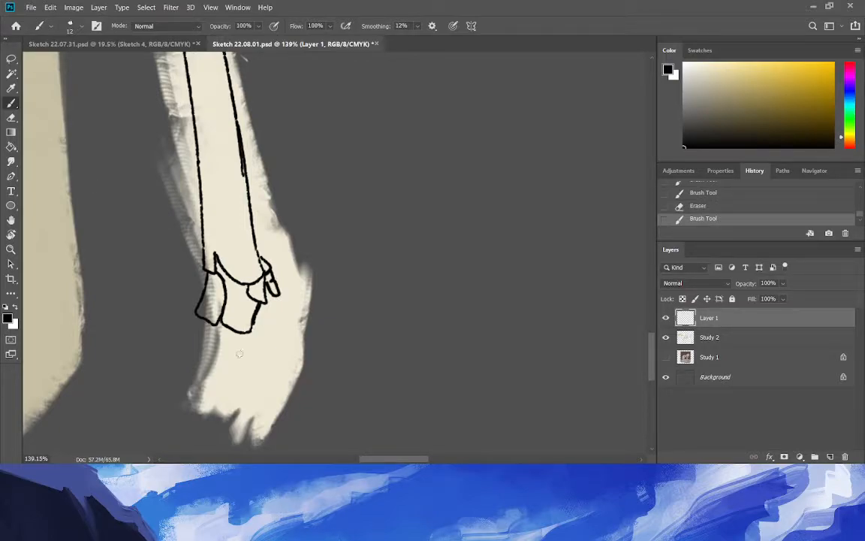
drag(250, 330, 240, 359)
drag(217, 331, 208, 352)
drag(195, 317, 187, 336)
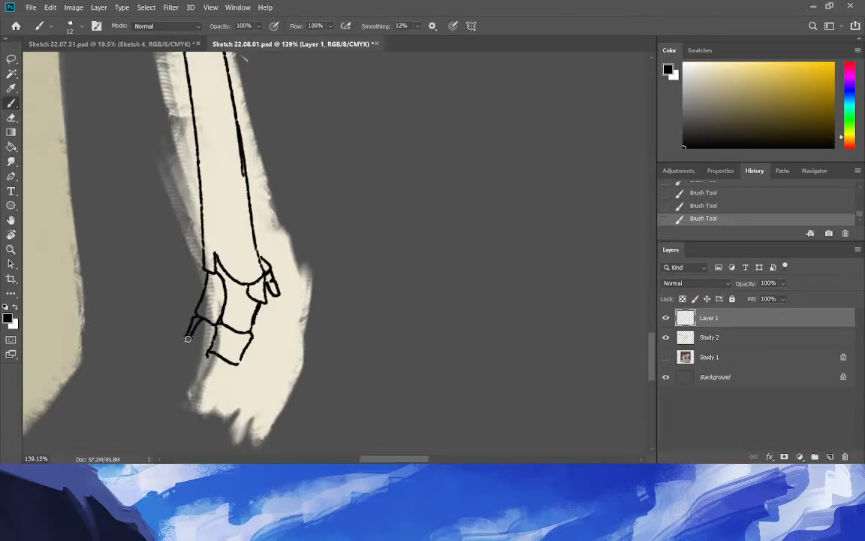
drag(189, 336, 206, 348)
key(ctrl+z)
key(ctrl+z)
Draw the near toe's pointed hoof bone with a nearly flat sole below its second bone.
drag(236, 368, 187, 386)
key(ctrl+z)
drag(237, 366, 179, 385)
key(ctrl+z)
mouse_move(237, 365)
mouse_down()
mouse_move(182, 377)
mouse_move(211, 351)
mouse_move(201, 345)
mouse_move(184, 376)
mouse_up()
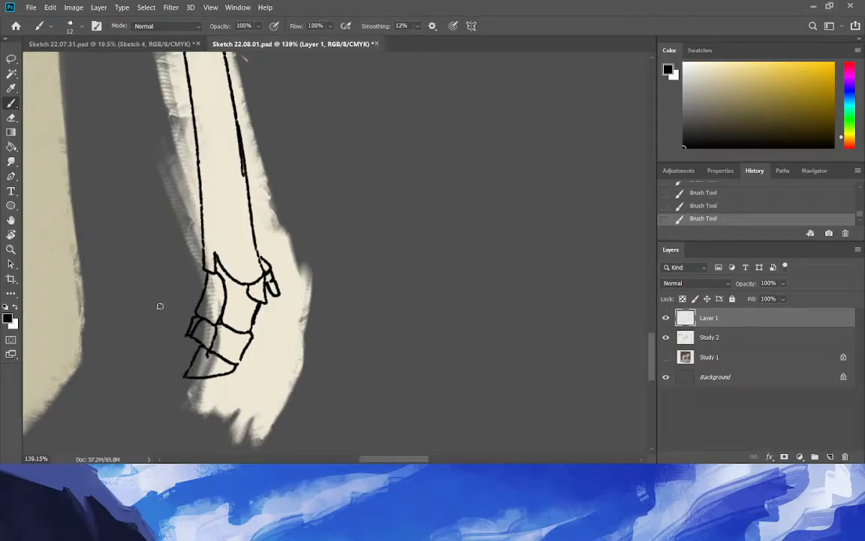
Outline the far toe's hoof bone in front of the near one and erase the overlapping lines between them.
mouse_move(186, 334)
mouse_down()
mouse_move(168, 366)
mouse_move(190, 367)
mouse_move(167, 367)
mouse_up()
key(ctrl+z)
key(ctrl+shift+z)
key(e)
drag(204, 359, 189, 351)
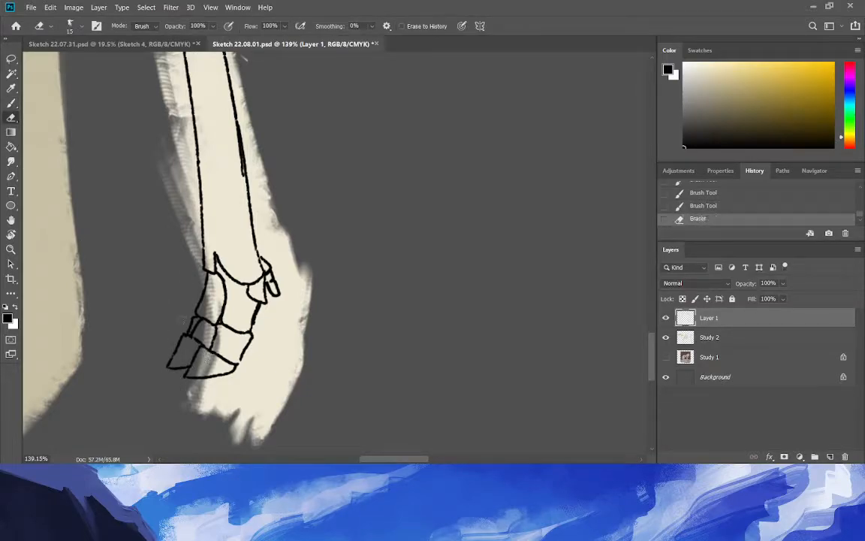
Touch up the cannon bone's lower rear edge and erase excess line where its strokes overlap.
click(9, 104)
mouse_move(237, 213)
mouse_down()
mouse_move(262, 239)
mouse_move(265, 270)
mouse_up()
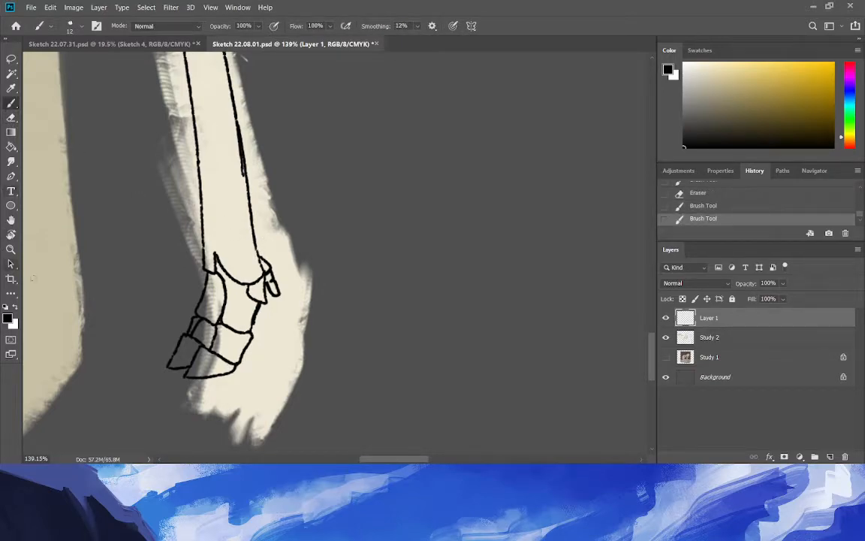
scroll(143, 274, up, 1)
key(z)
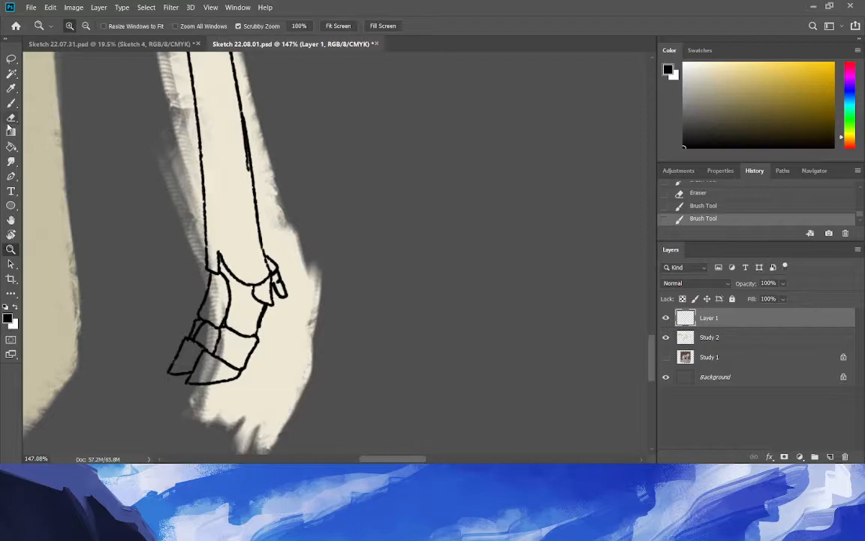
mouse_move(241, 174)
mouse_down()
mouse_move(227, 108)
mouse_move(238, 183)
mouse_up()
Look over the whole skeleton study, then switch to the Sketch 22.07.31.psd document with the animal reference layers.
key(z)
drag(157, 278, 93, 272)
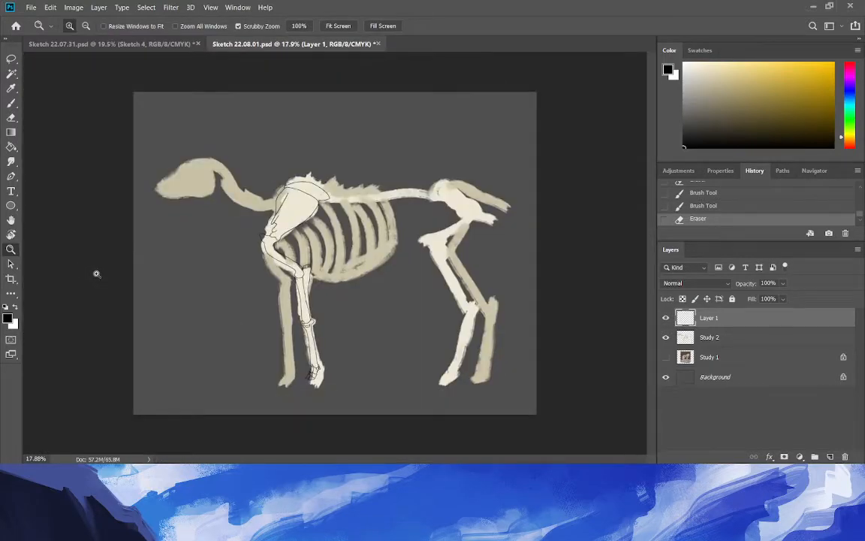
drag(284, 385, 285, 377)
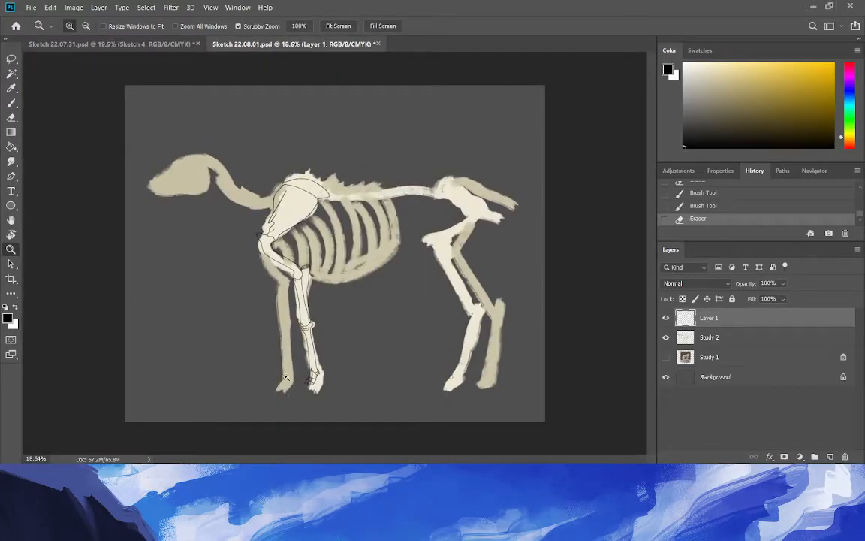
key(ctrl+Tab)
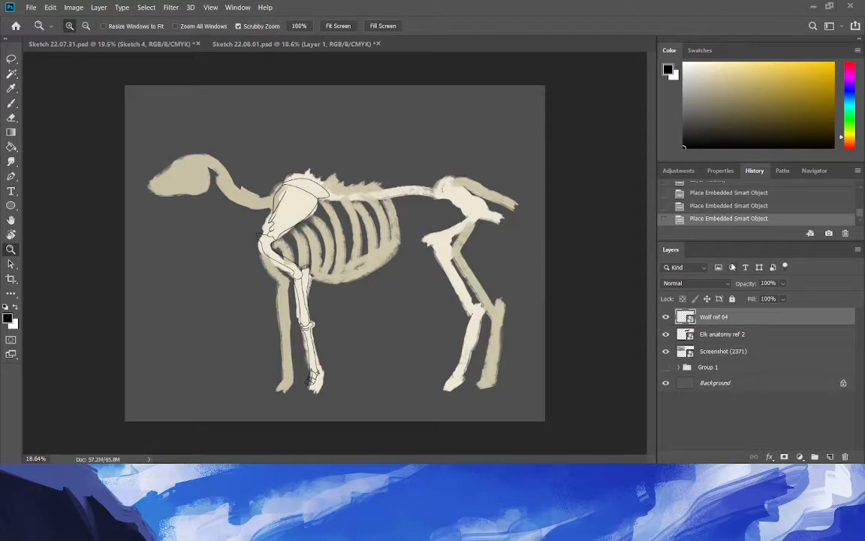
Return to Sketch 22.08.01.psd, hide and reshow the Study 2 layer to check the outlines alone, and inspect the front foot up close.
click(666, 334)
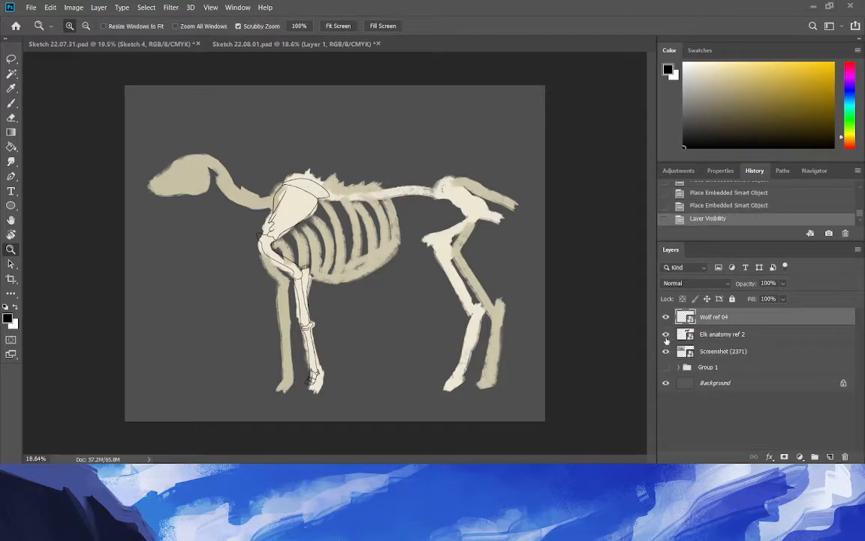
key(ctrl+Tab)
click(665, 339)
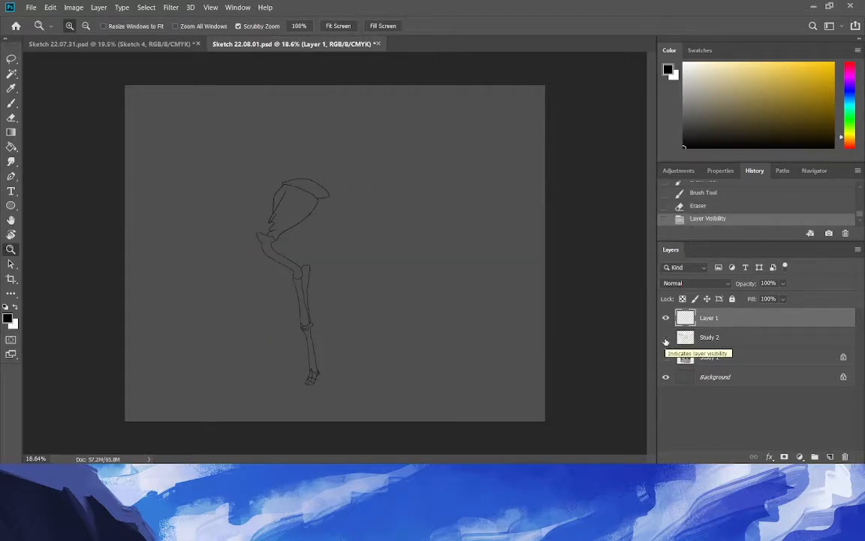
click(666, 339)
drag(314, 383, 370, 367)
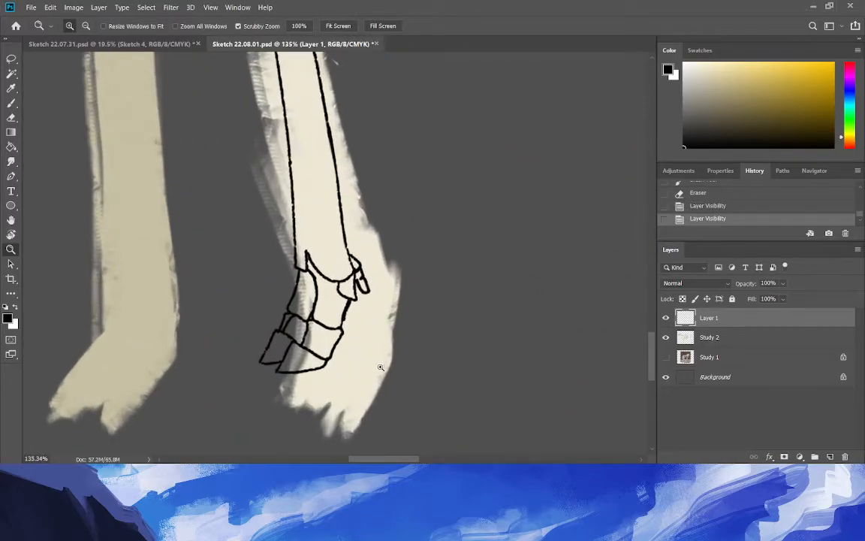
key(w)
click(241, 282)
key(ctrl+d)
Lasso the front foot's toe bones and enlarge them to about 106.6% width and 112.3% height so they reach lower.
key(l)
mouse_move(293, 280)
mouse_down()
mouse_move(290, 272)
mouse_move(304, 272)
mouse_move(344, 286)
mouse_move(356, 270)
mouse_move(398, 346)
mouse_move(242, 359)
mouse_move(248, 380)
mouse_up()
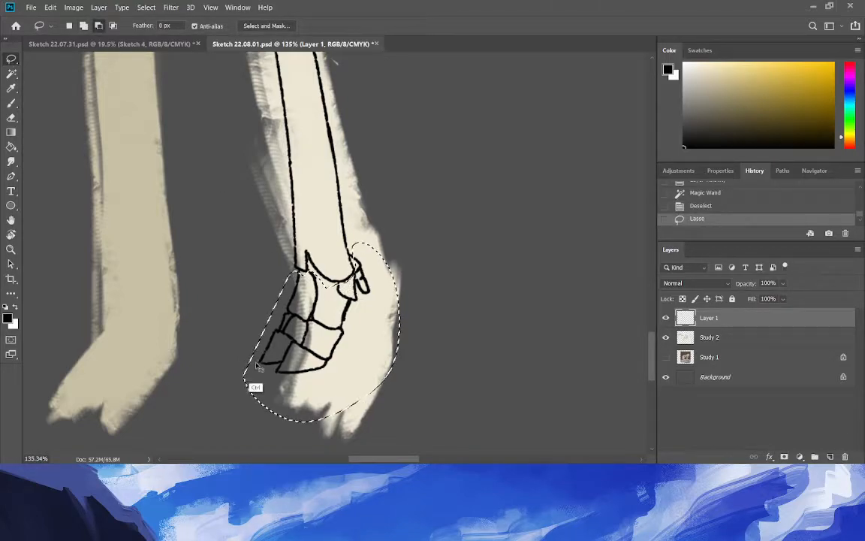
key(ctrl+t)
drag(312, 421, 321, 440)
drag(302, 402, 302, 402)
drag(409, 340, 400, 338)
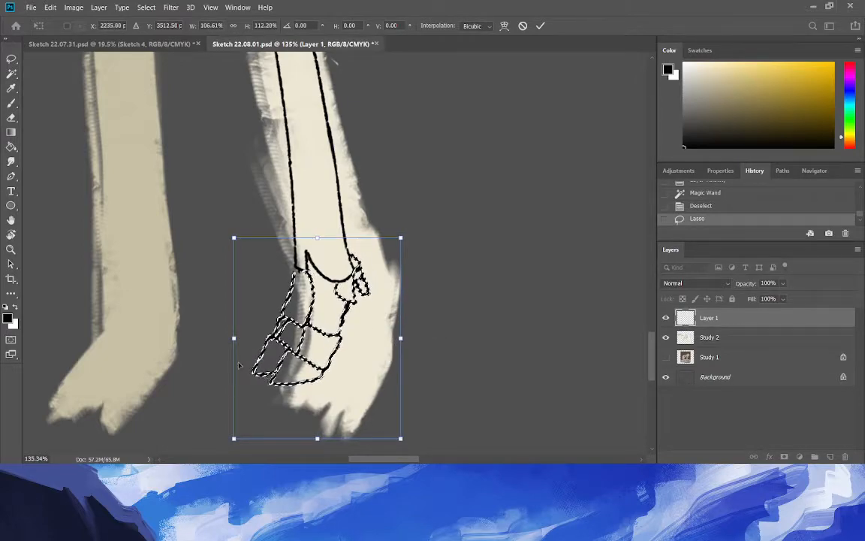
key(Return)
key(ctrl+d)
Erase and redraw the upper front line of the far toe, then touch up the cannon bone's lower rear edge.
click(12, 116)
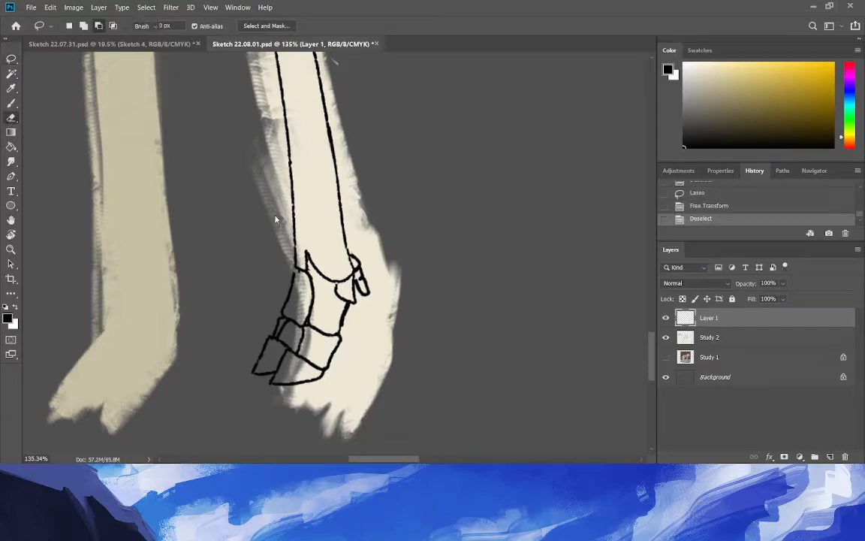
drag(299, 270, 272, 300)
click(11, 103)
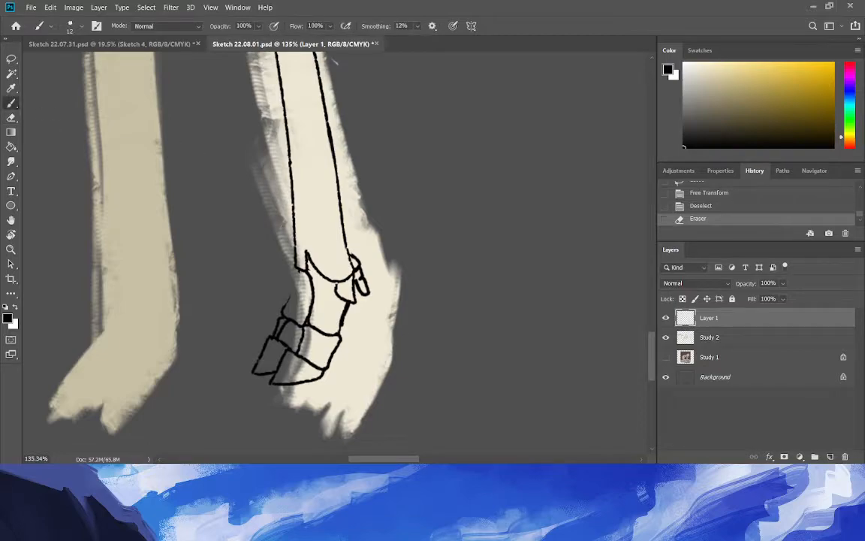
drag(304, 267, 284, 311)
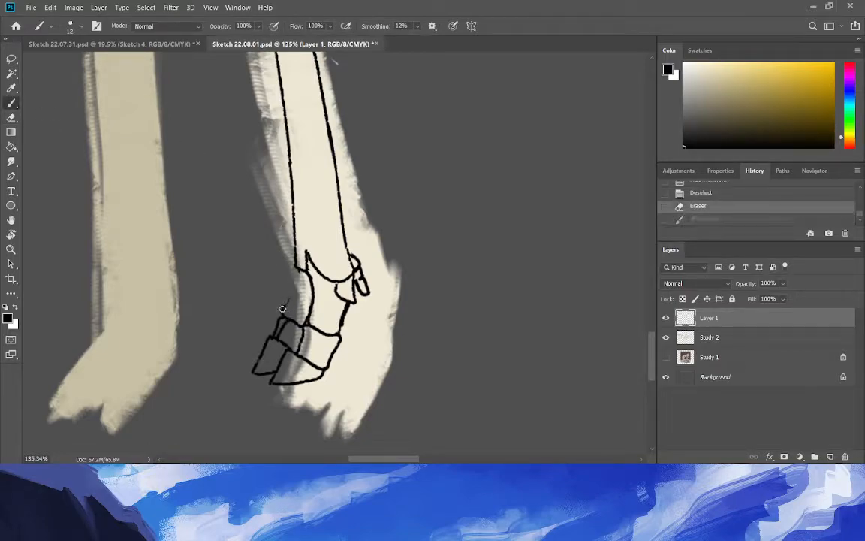
drag(344, 239, 349, 256)
Examine the front leg outline against the skeleton study, from the foot and cannon bone up to the shoulder blade.
click(11, 249)
drag(223, 293, 126, 290)
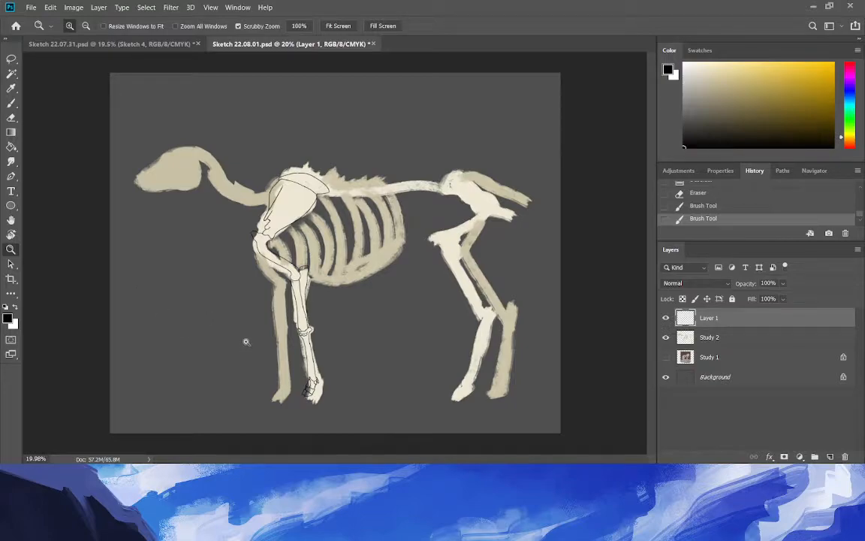
drag(223, 326, 257, 367)
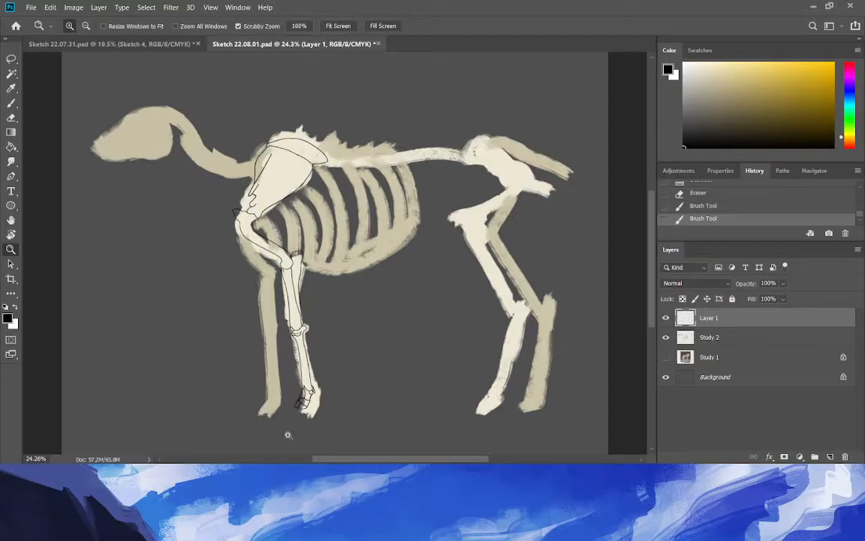
drag(297, 363, 331, 293)
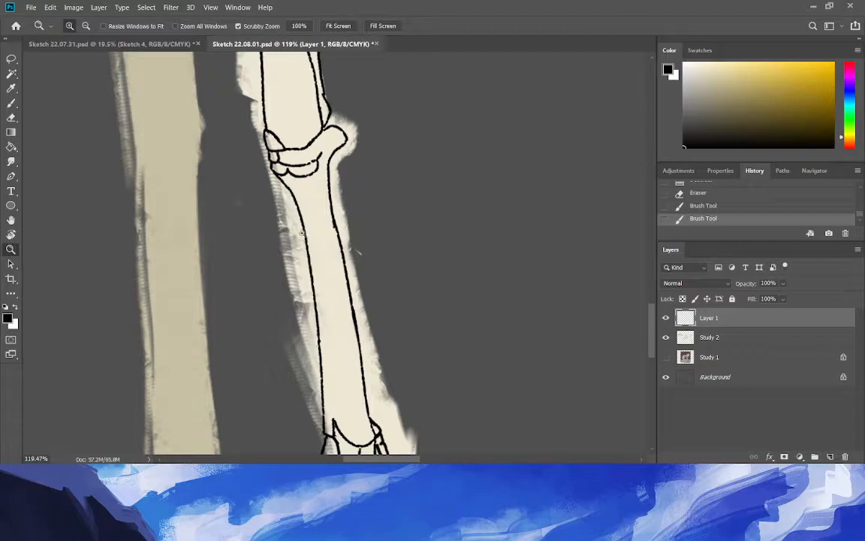
drag(315, 380, 214, 309)
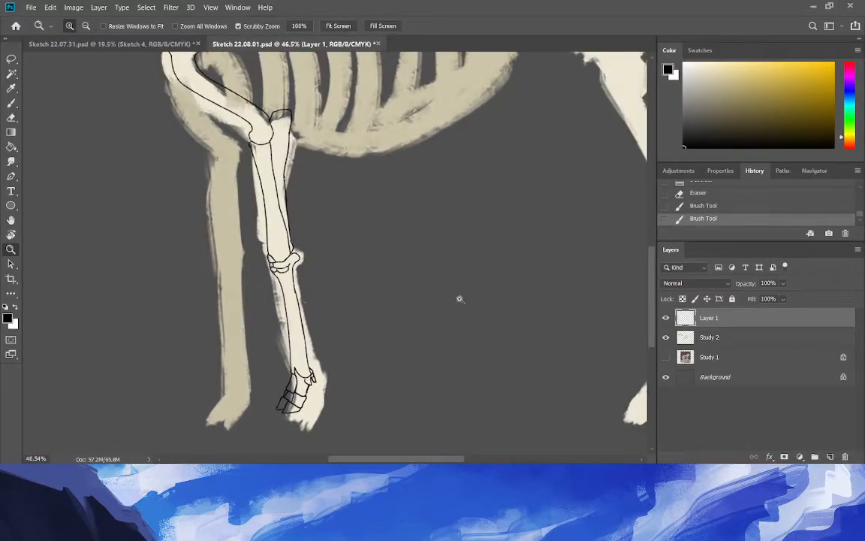
scroll(581, 248, up, 5)
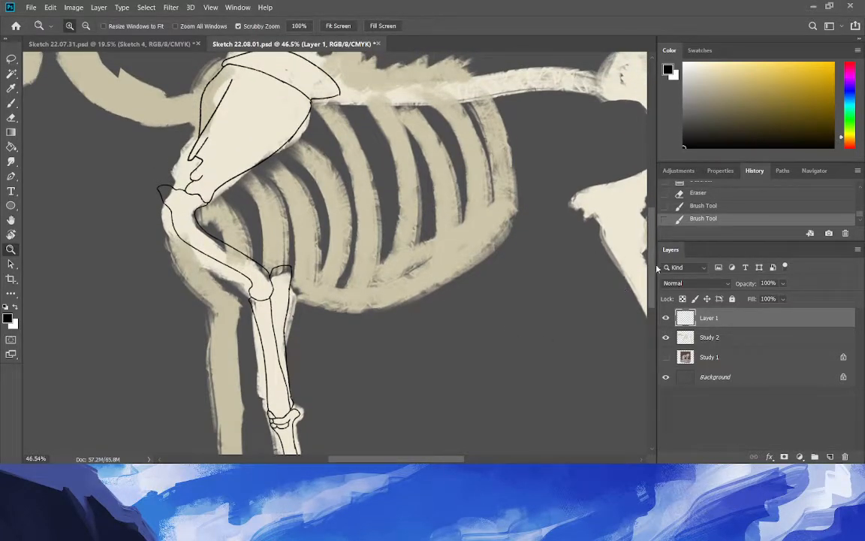
scroll(591, 237, up, 1)
scroll(646, 270, up, 1)
Draw a narrow upright bone with a rounded top in front of the lower shoulder blade, rising from the upper arm bone's head.
drag(143, 155, 207, 202)
key(b)
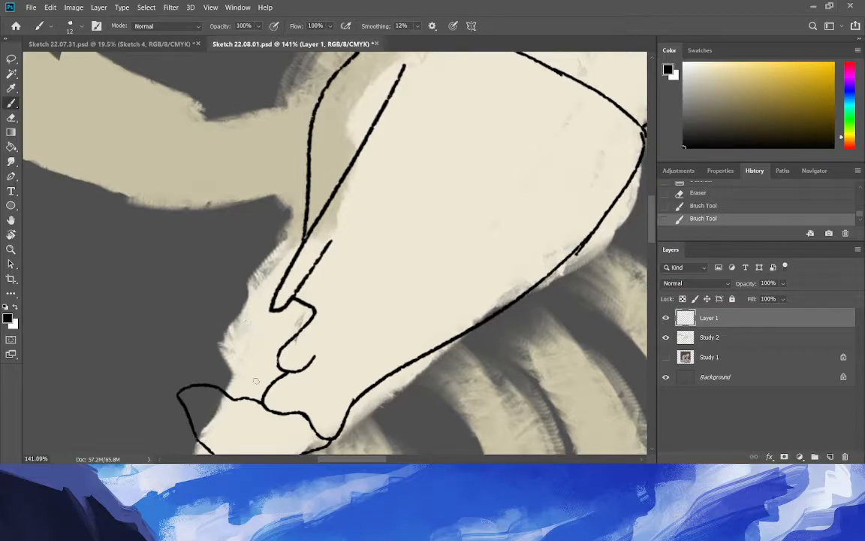
drag(275, 304, 254, 398)
drag(275, 292, 269, 204)
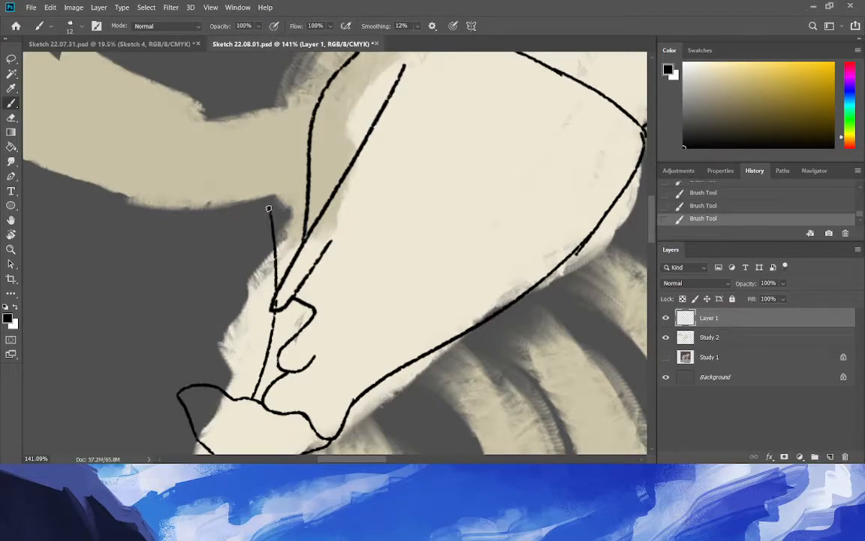
mouse_move(269, 205)
mouse_down()
mouse_move(245, 310)
mouse_move(232, 381)
mouse_up()
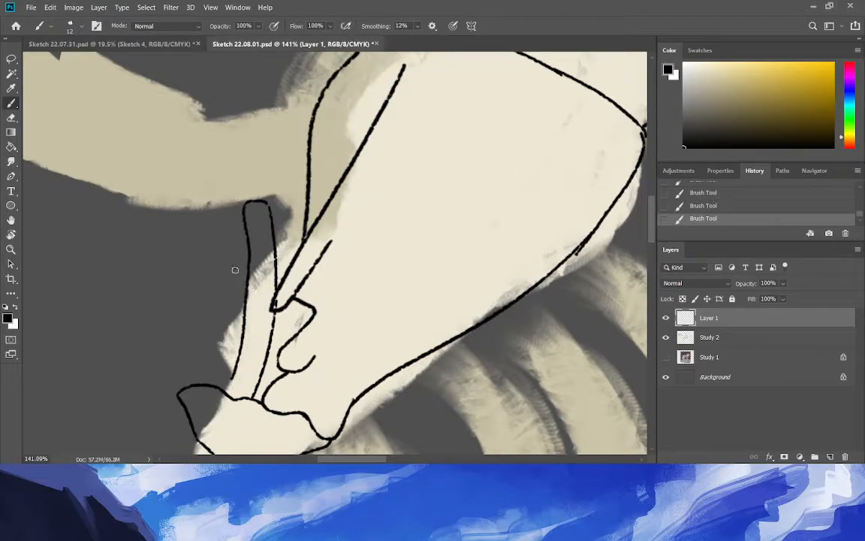
mouse_move(223, 391)
mouse_down()
mouse_move(245, 263)
mouse_move(241, 203)
mouse_up()
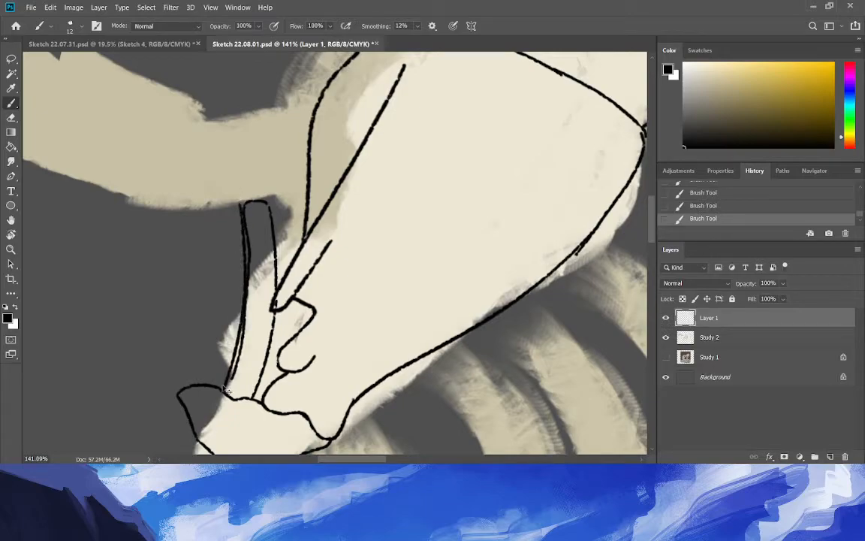
key(ctrl+z)
mouse_move(224, 389)
mouse_down()
mouse_move(237, 260)
mouse_move(245, 201)
mouse_up()
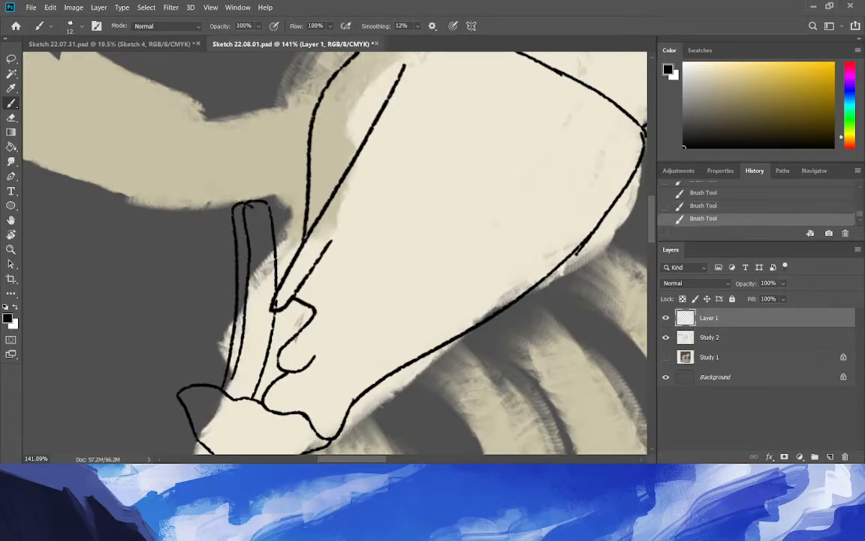
Erase the extra inner line and overlapping bits from the narrow upright bone in front of the shoulder blade.
click(12, 118)
mouse_move(246, 368)
mouse_down()
mouse_move(241, 212)
mouse_move(255, 209)
mouse_move(242, 212)
mouse_move(245, 228)
mouse_up()
drag(276, 301, 276, 309)
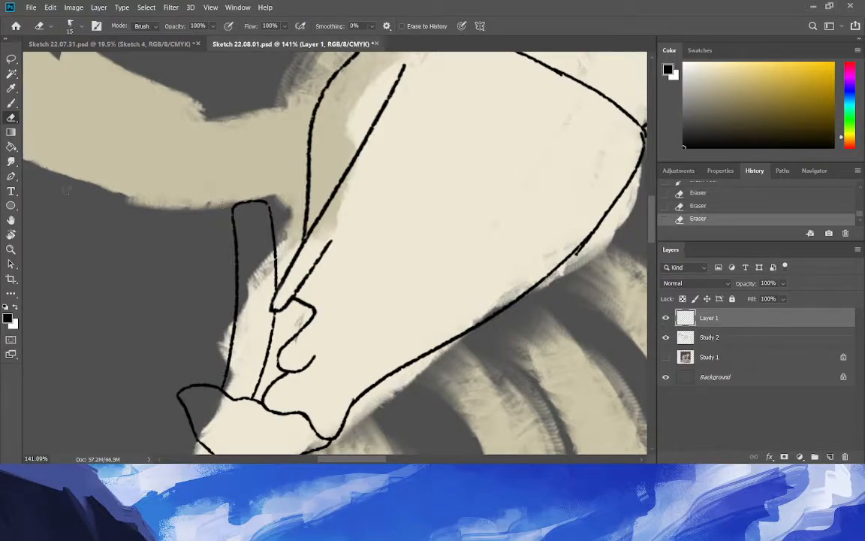
click(12, 251)
drag(171, 301, 124, 284)
drag(181, 413, 234, 422)
click(13, 118)
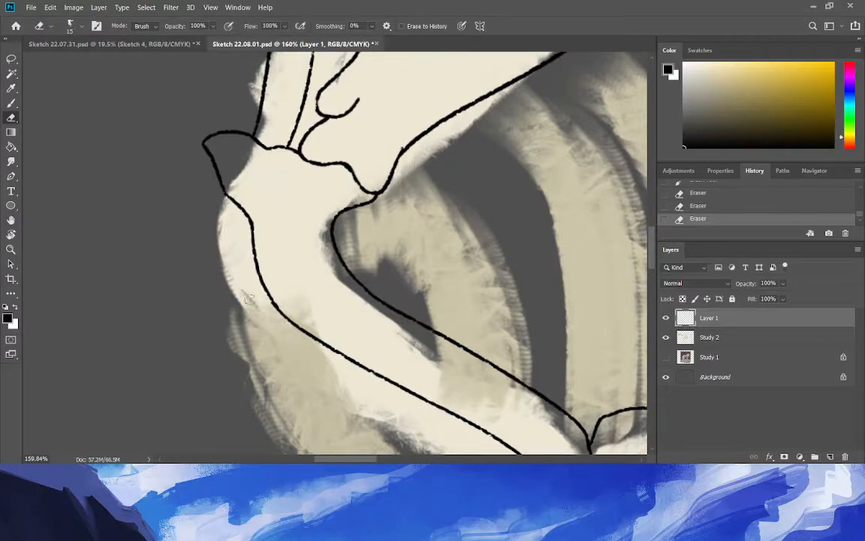
mouse_move(257, 264)
mouse_down()
mouse_move(249, 233)
mouse_move(248, 253)
mouse_up()
key(ctrl+z)
key(ctrl+z)
key(b)
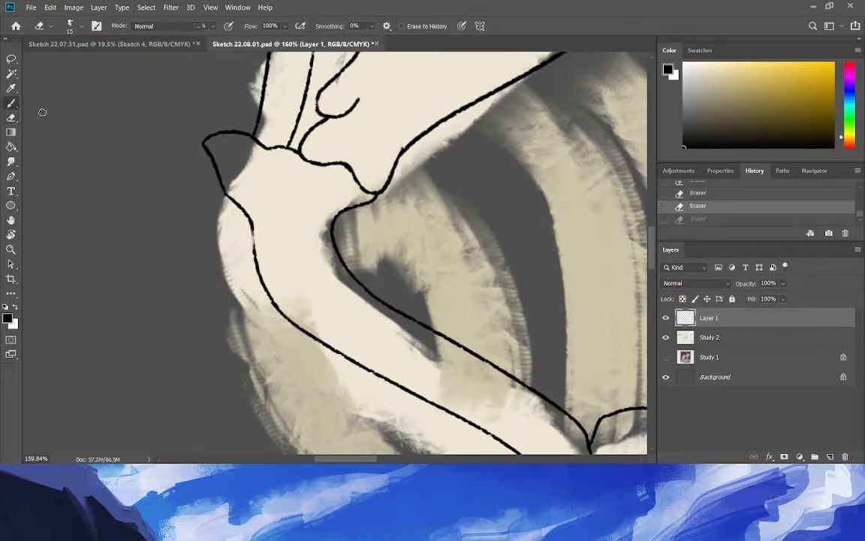
key(ctrl+z)
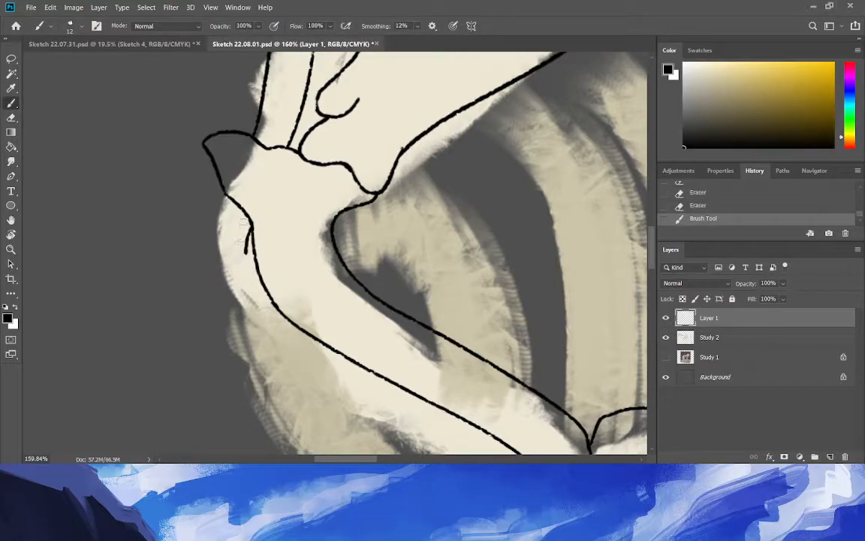
key(ctrl+z)
Draw a small rounded bump on the front of the upper arm bone below its point and erase its doubled lower line.
mouse_move(251, 223)
mouse_down()
mouse_move(246, 241)
mouse_move(217, 226)
mouse_up()
mouse_move(220, 184)
mouse_down()
mouse_move(212, 194)
mouse_move(220, 226)
mouse_up()
key(ctrl+z)
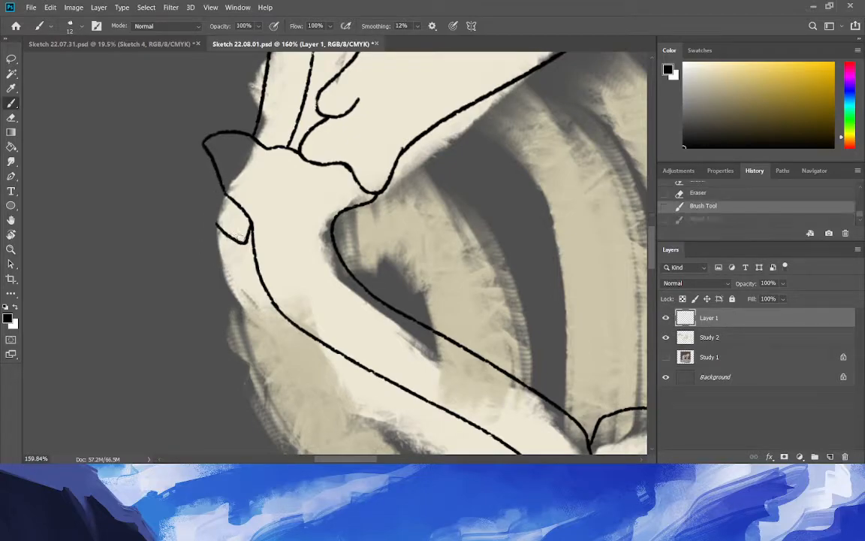
drag(245, 241, 206, 216)
key(ctrl+z)
mouse_move(245, 241)
mouse_down()
mouse_move(208, 190)
mouse_move(221, 185)
mouse_move(215, 226)
mouse_up()
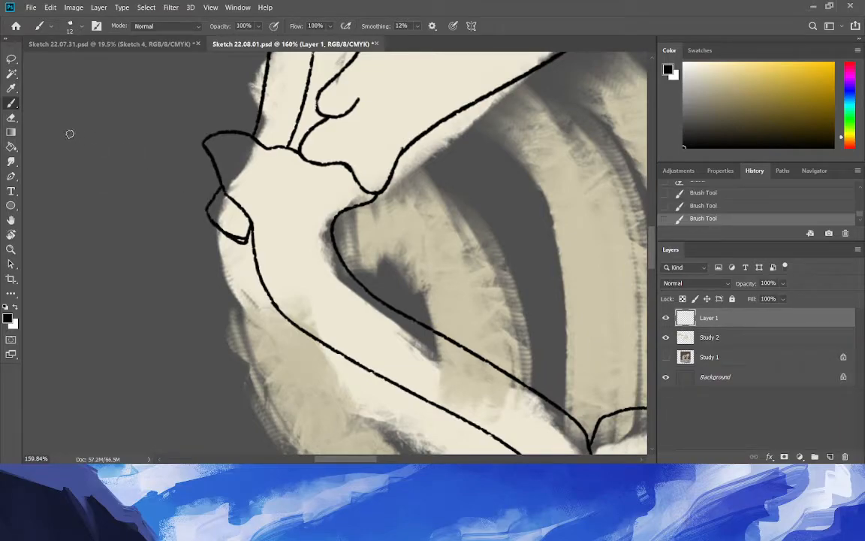
click(11, 118)
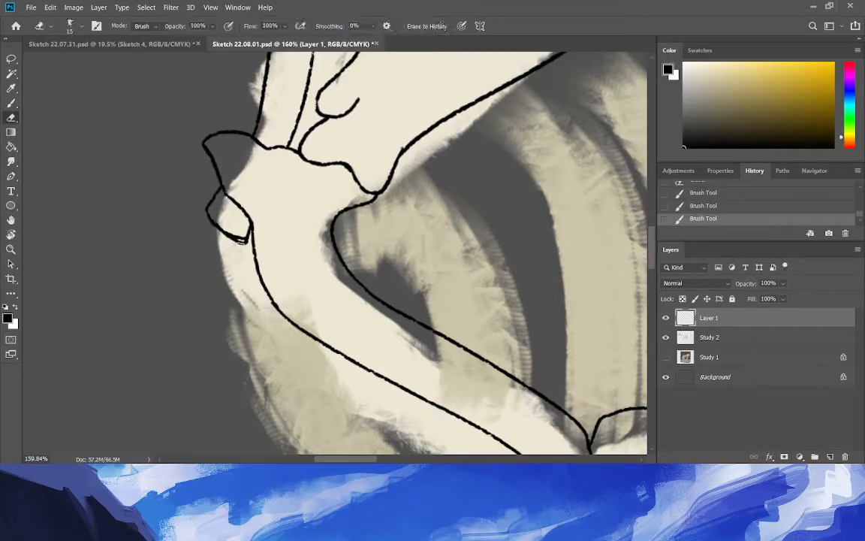
drag(226, 227, 201, 212)
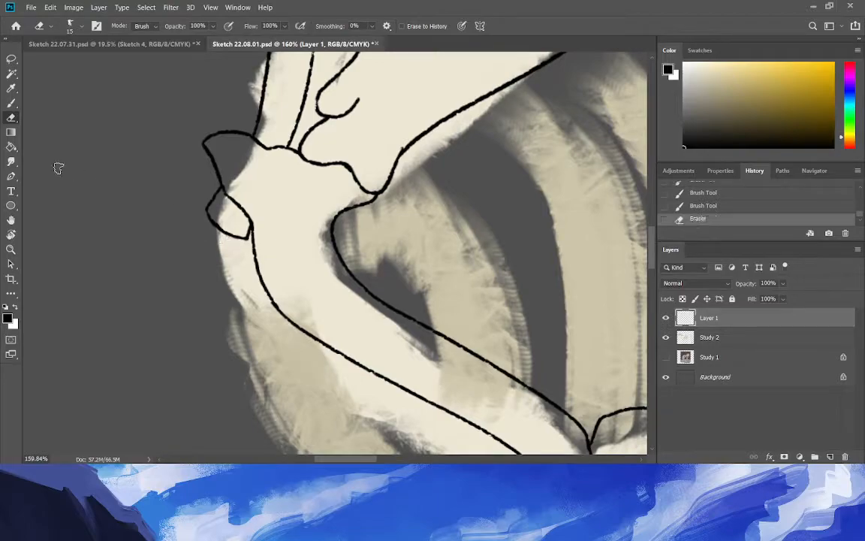
click(11, 105)
drag(220, 189, 192, 244)
key(ctrl+z)
key(ctrl+z)
mouse_move(206, 210)
mouse_down()
mouse_move(197, 259)
mouse_move(245, 310)
mouse_up()
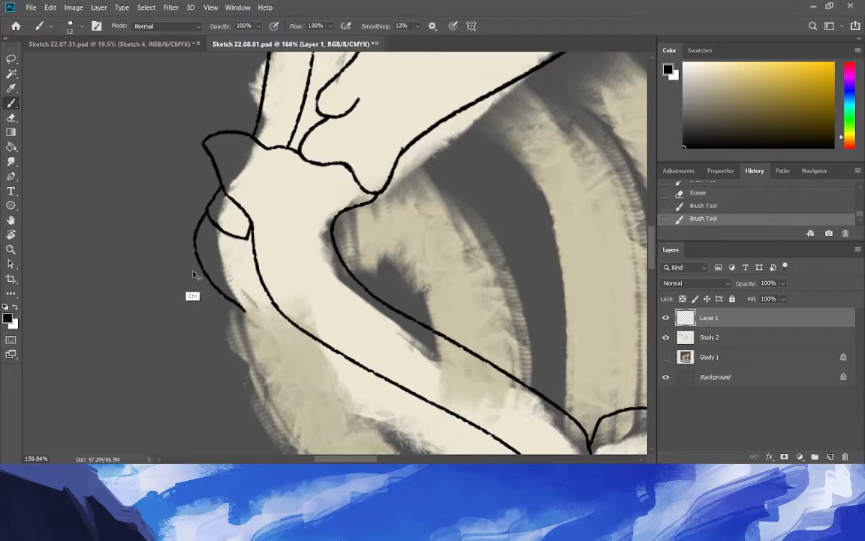
key(ctrl+z)
key(ctrl+z)
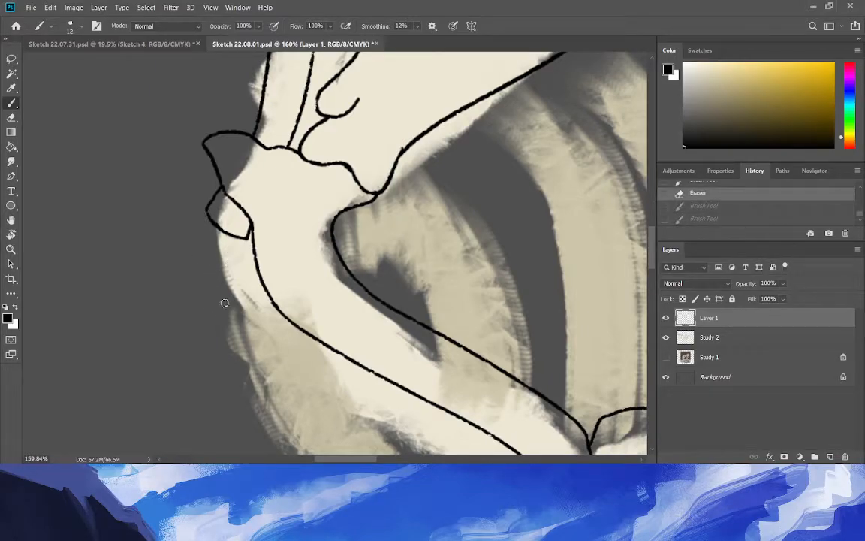
Draw a larger, more angular bump on the upper arm bone's front edge and erase the smaller bump's lines inside it.
mouse_move(222, 214)
mouse_down()
mouse_move(246, 240)
mouse_move(207, 237)
mouse_move(196, 219)
mouse_move(219, 173)
mouse_up()
key(ctrl+z)
drag(196, 218, 221, 172)
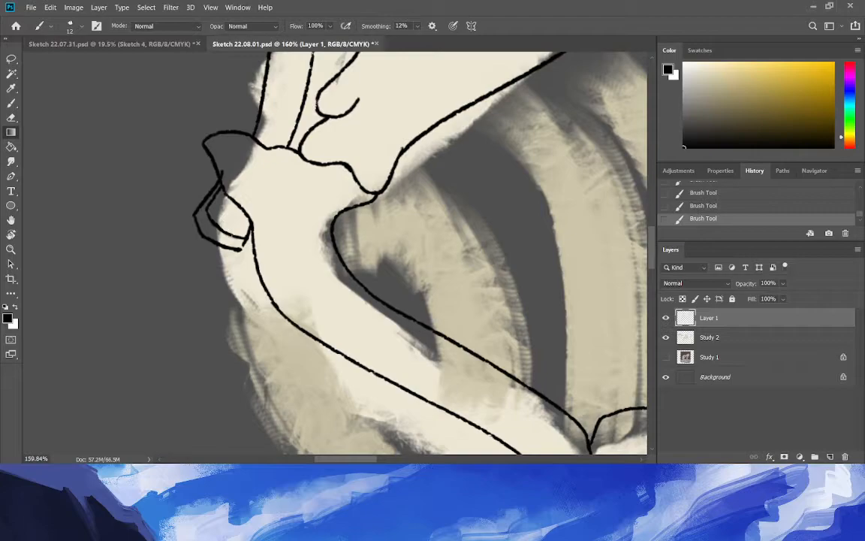
click(12, 132)
key(ctrl+z)
click(12, 118)
mouse_move(237, 242)
mouse_down()
mouse_move(189, 195)
mouse_move(206, 153)
mouse_move(230, 199)
mouse_up()
click(12, 103)
drag(237, 250, 240, 249)
Draw a long bulging curve from the larger bump downward in front of the upper arm bone.
mouse_move(193, 215)
mouse_down()
mouse_move(174, 264)
mouse_move(216, 314)
mouse_up()
key(ctrl+z)
drag(175, 263, 250, 346)
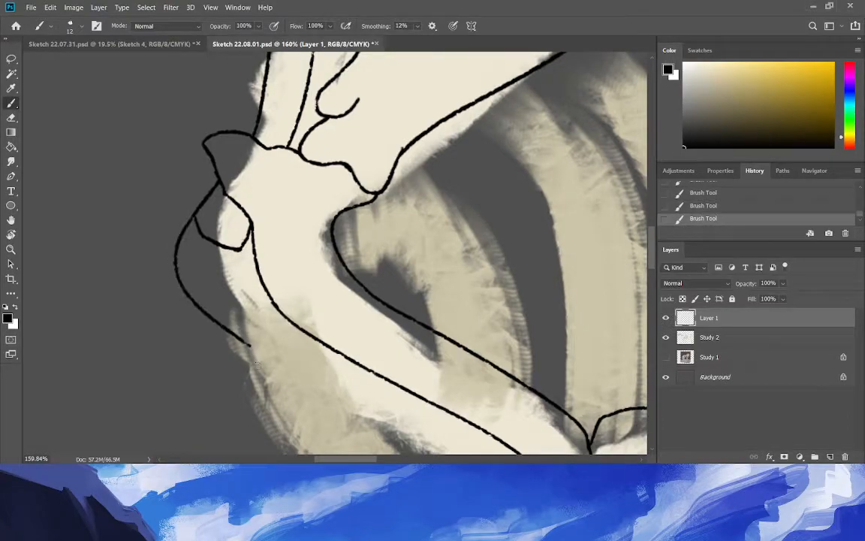
Extend the bulging curve into a wavy contour below the upper arm bone, ending at the elbow joint.
click(10, 250)
drag(195, 297, 148, 296)
drag(233, 409, 257, 405)
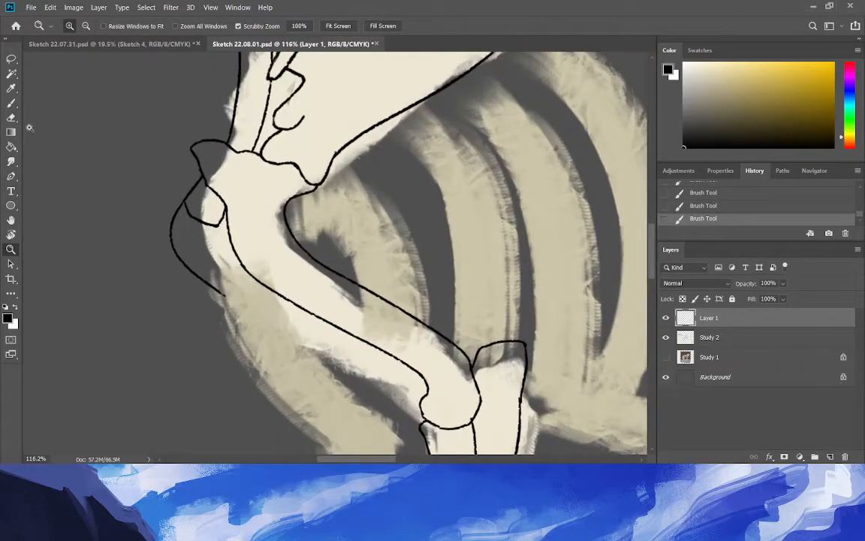
click(11, 102)
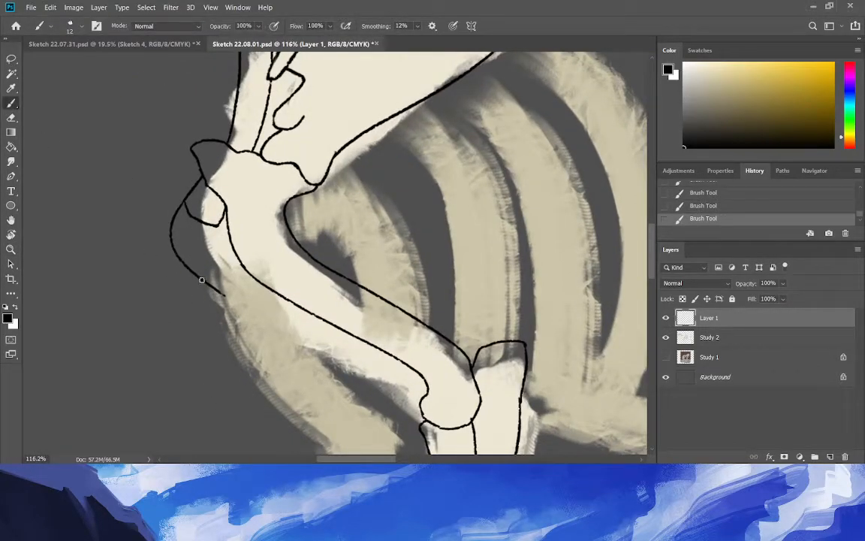
drag(177, 247, 251, 344)
drag(216, 299, 275, 347)
drag(287, 352, 338, 391)
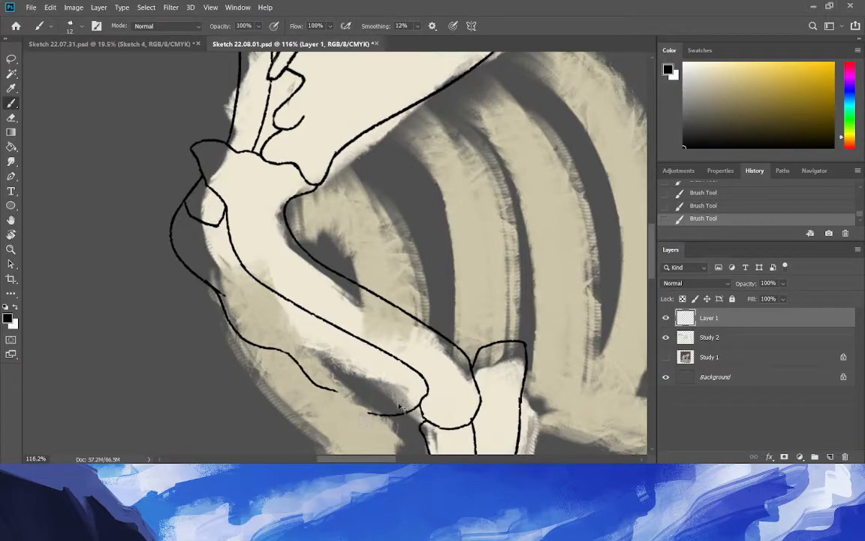
mouse_move(361, 406)
mouse_down()
mouse_move(421, 411)
mouse_move(329, 389)
mouse_up()
key(ctrl+z)
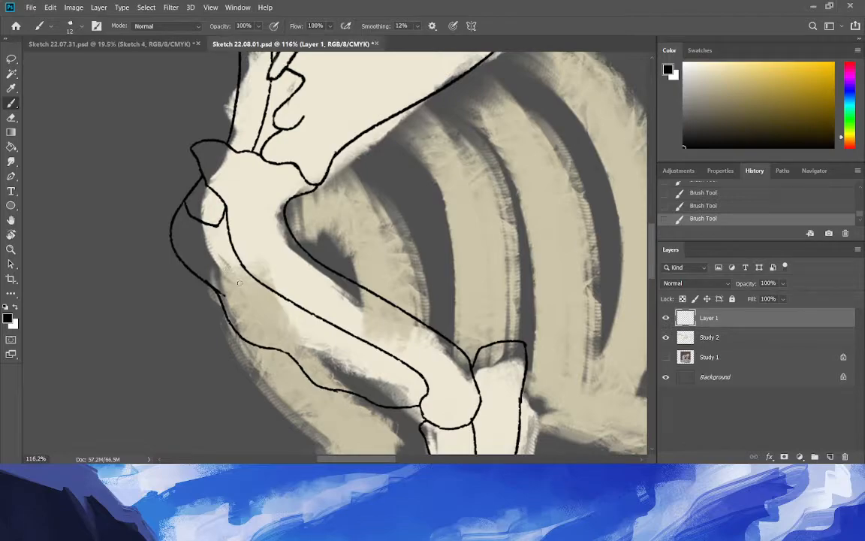
key(ctrl+z)
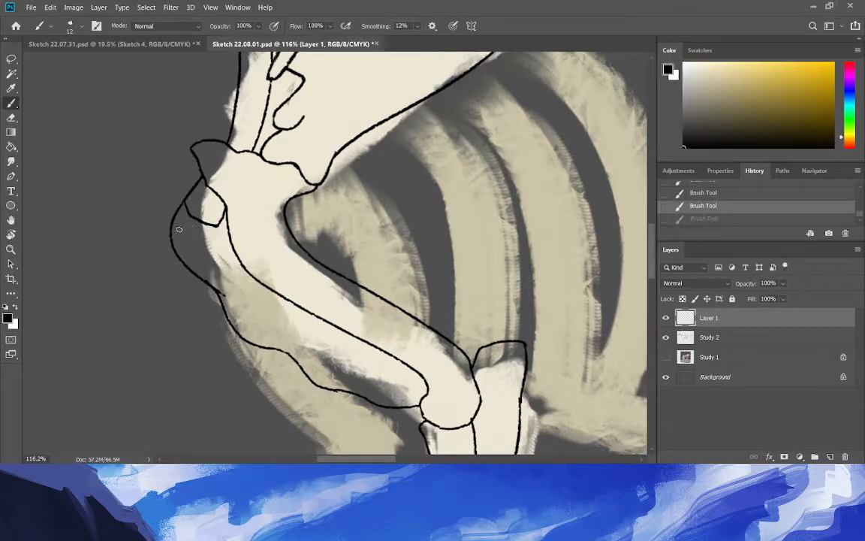
Redraw the upper part of the upper arm bone's front edge as a smoother curve and erase the old doubled line.
drag(322, 318, 240, 218)
key(ctrl+z)
mouse_move(317, 314)
mouse_down()
mouse_move(237, 238)
mouse_move(226, 209)
mouse_up()
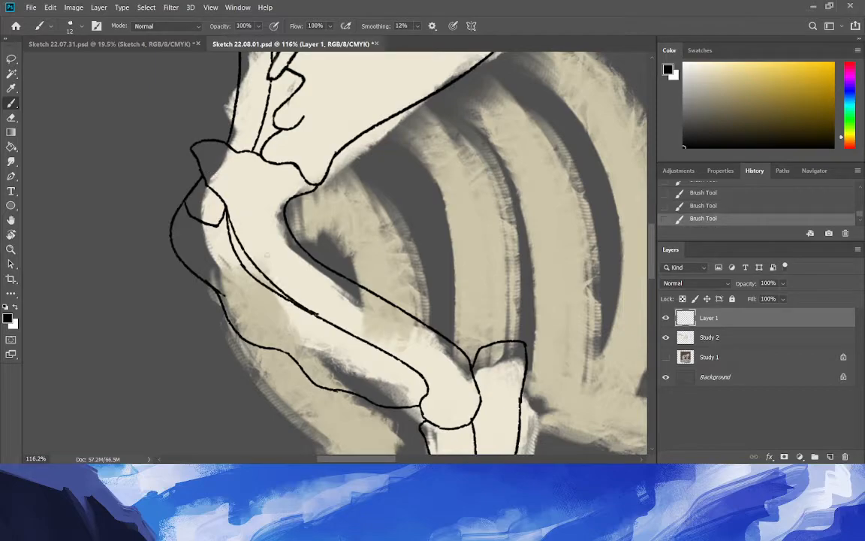
click(11, 118)
drag(212, 218, 202, 194)
drag(254, 268, 289, 285)
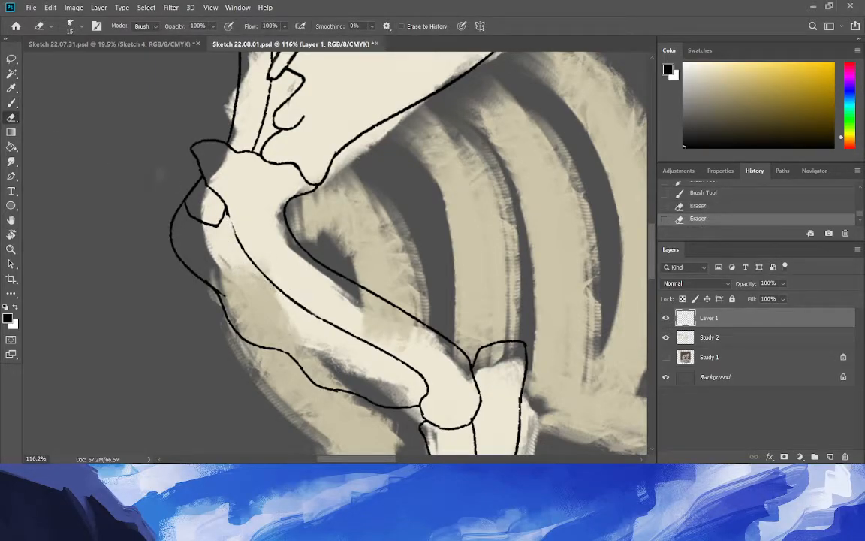
Draw a jagged line from the bump down along the upper arm bone's front edge and close it with a short slanted line.
click(10, 104)
drag(218, 224, 201, 186)
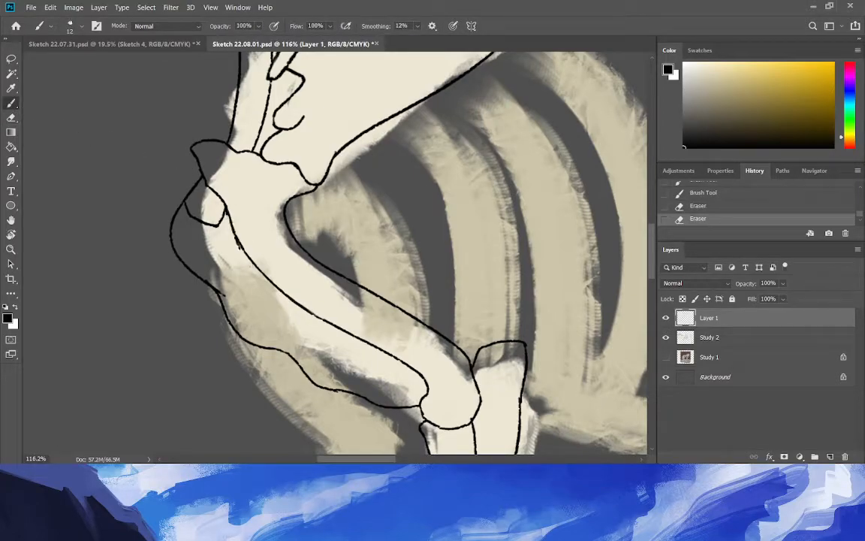
key(ctrl+z)
key(ctrl+shift+z)
key(ctrl+z)
key(ctrl+shift+z)
key(ctrl+z)
key(ctrl+shift+z)
mouse_move(222, 220)
mouse_down()
mouse_move(219, 240)
mouse_move(244, 279)
mouse_up()
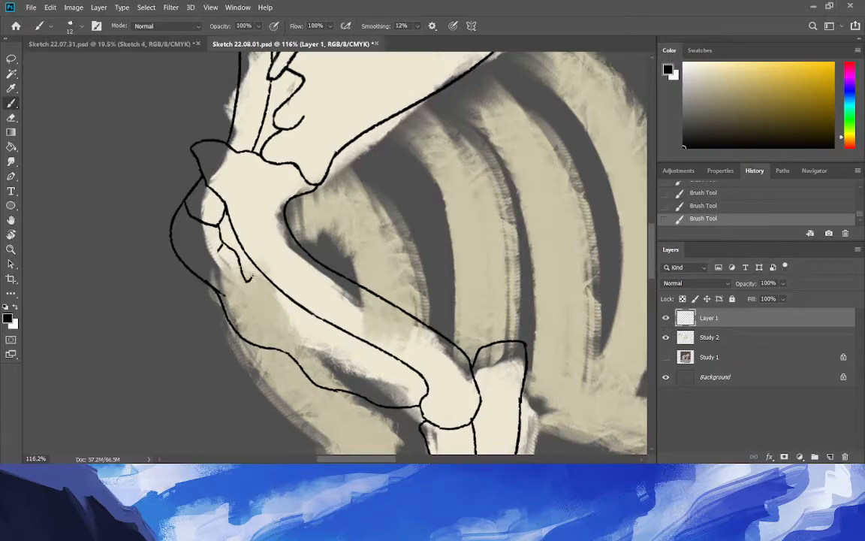
drag(256, 263, 241, 292)
Draw a short slanted line off the middle of the upper arm bone's front edge and try a curved line from its lower end.
drag(278, 288, 265, 311)
drag(269, 309, 321, 328)
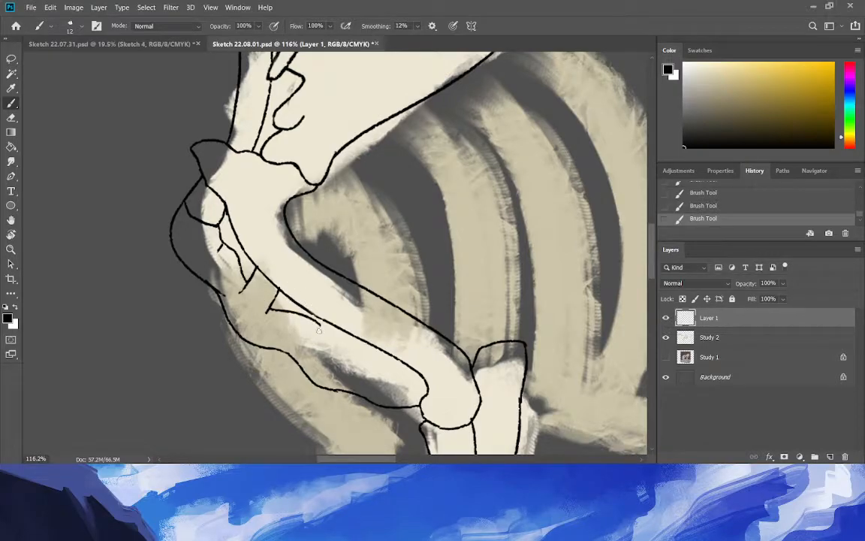
key(ctrl+z)
drag(268, 310, 316, 328)
key(ctrl+z)
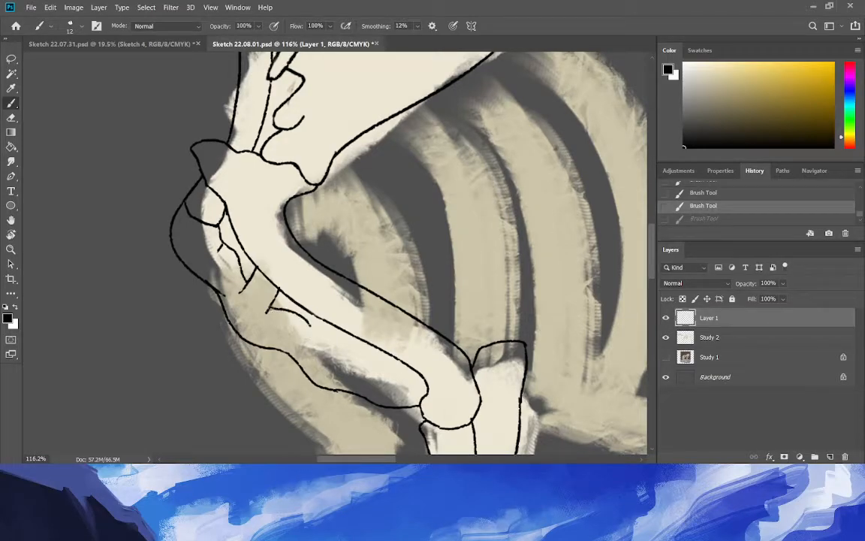
Draw short, notched black outline segments along the underside of the upper arm bone, ending with a slanted tick.
key(ctrl+shift+z)
key(ctrl+z)
drag(316, 327, 272, 307)
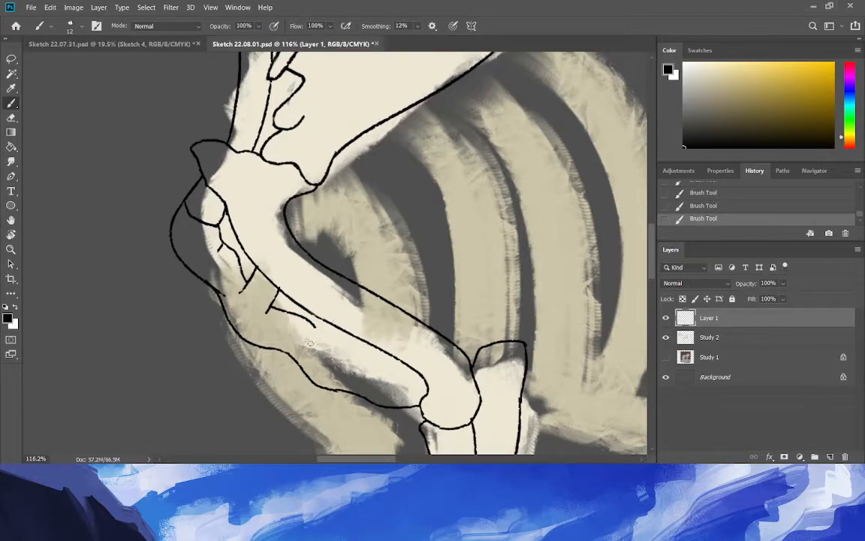
key(ctrl+z)
key(ctrl+shift+z)
drag(344, 334, 325, 361)
Draw a thin line from the upper arm bone's inner curve up to the shoulder joint.
drag(301, 241, 315, 186)
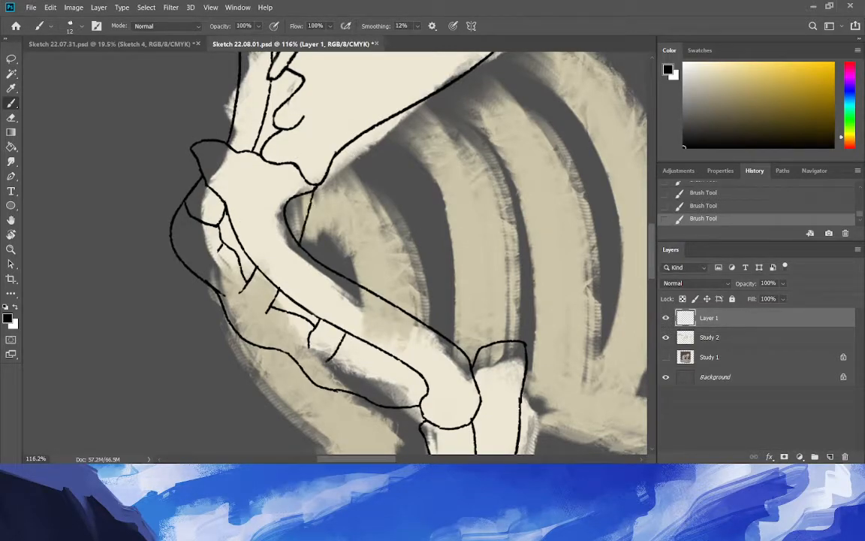
key(ctrl+z)
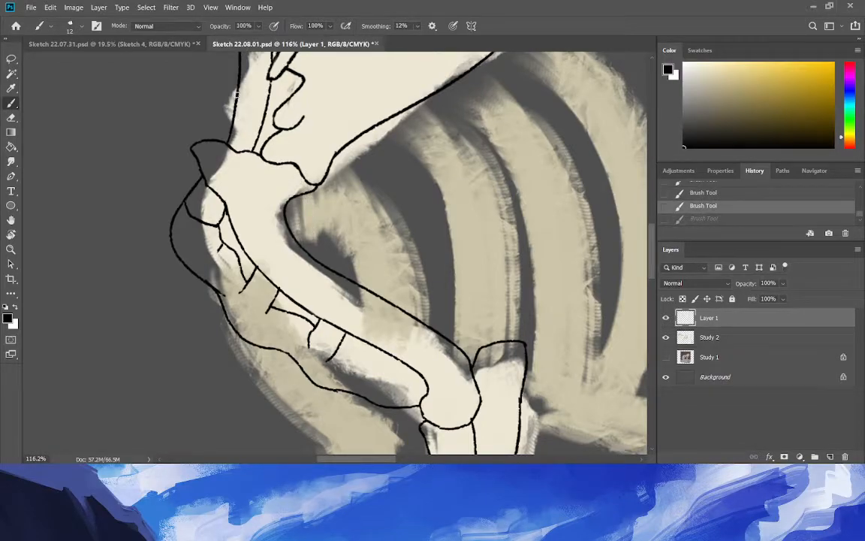
drag(298, 242, 321, 180)
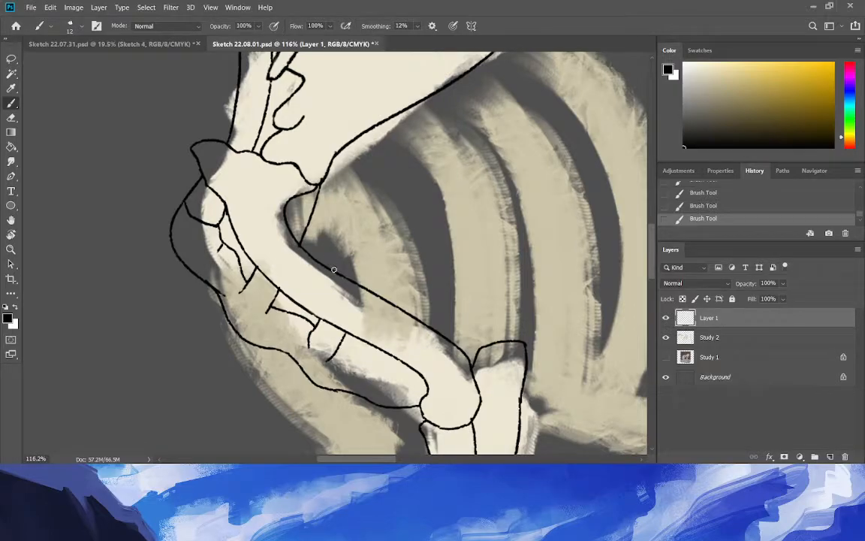
Draw two more near-vertical lines from the upper arm bone to the shoulder blade and erase the overshoot inside the blade.
drag(335, 269, 340, 155)
drag(357, 283, 355, 148)
key(ctrl+z)
key(ctrl+z)
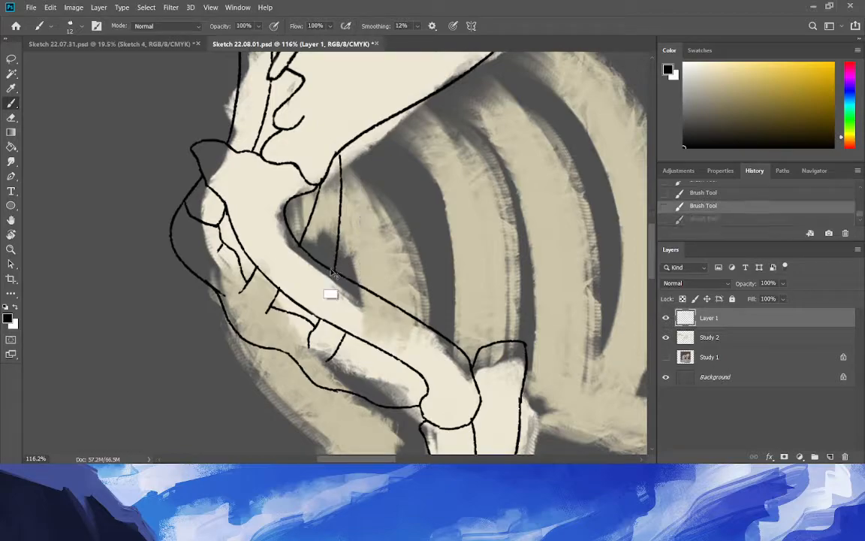
drag(361, 286, 349, 135)
key(ctrl+z)
drag(357, 282, 352, 134)
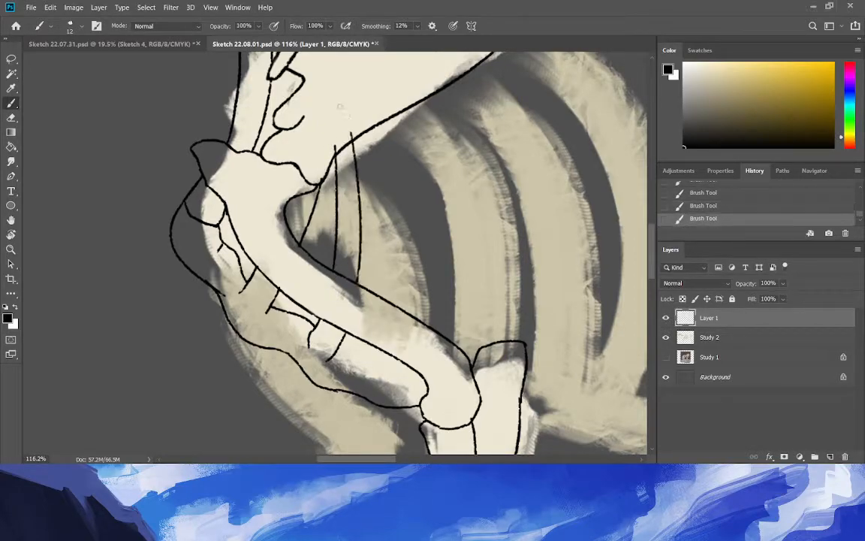
click(11, 117)
mouse_move(353, 131)
mouse_down()
mouse_move(335, 147)
mouse_move(348, 134)
mouse_up()
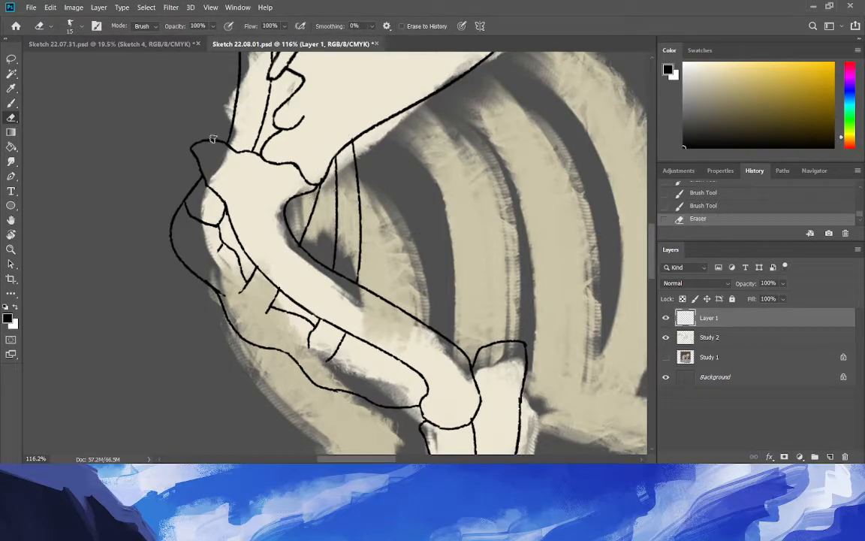
Draw the next notched segment under the lower half of the upper arm bone, with a short tick at each end.
click(12, 103)
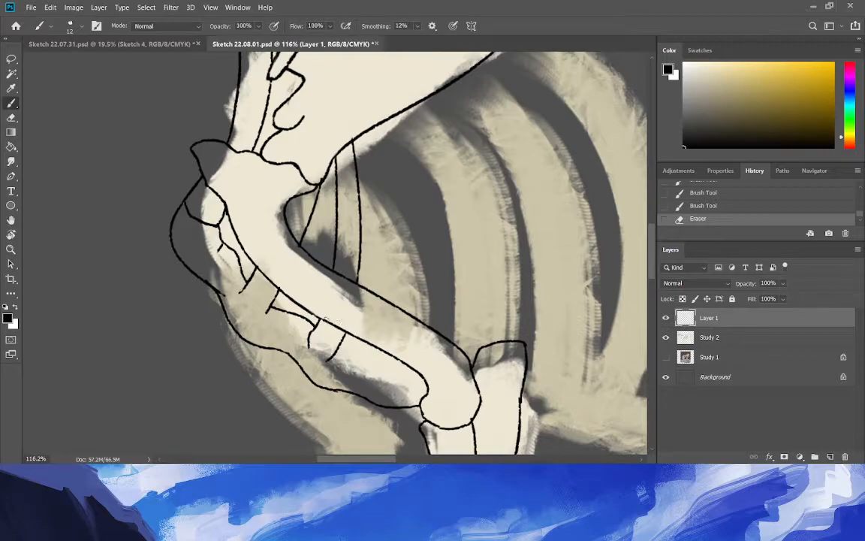
drag(339, 346, 384, 367)
key(ctrl+z)
drag(340, 346, 381, 362)
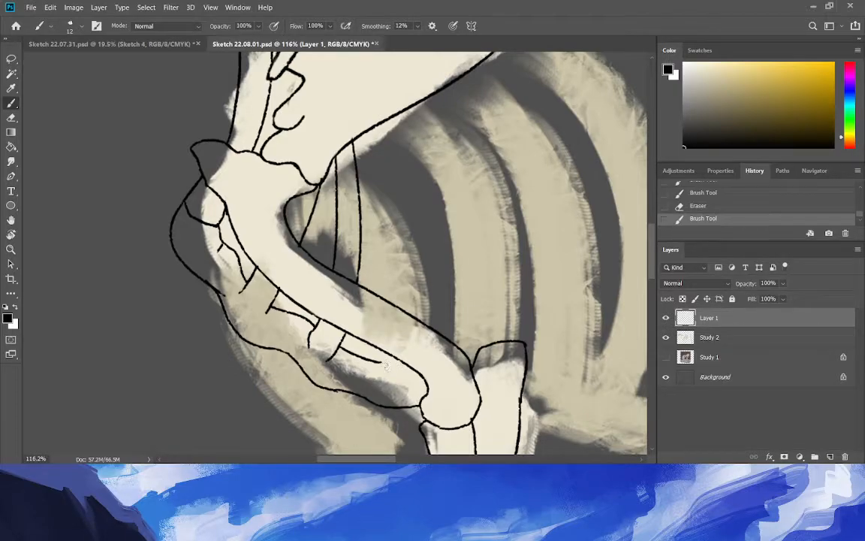
drag(387, 375, 391, 358)
drag(356, 332, 331, 323)
drag(347, 335, 336, 367)
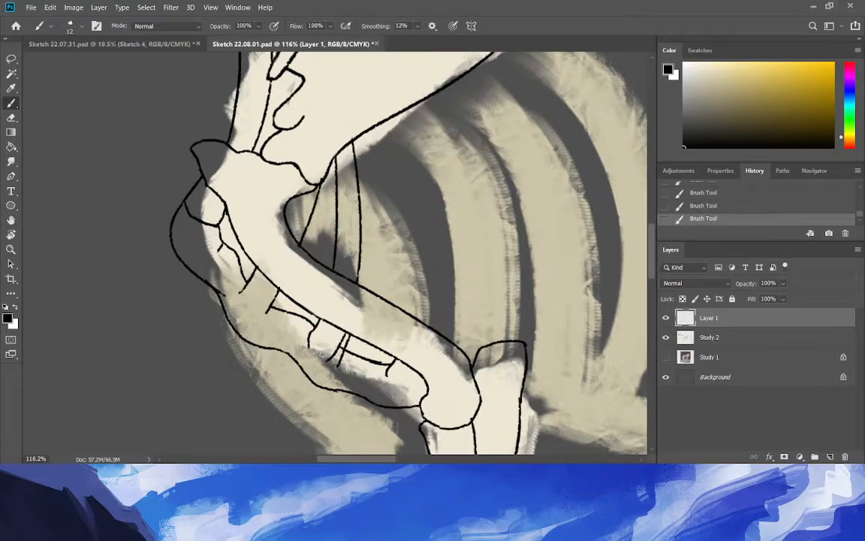
key(ctrl+z)
drag(346, 335, 337, 370)
Erase the surplus tick beside the newest notched segment under the upper arm bone.
click(10, 131)
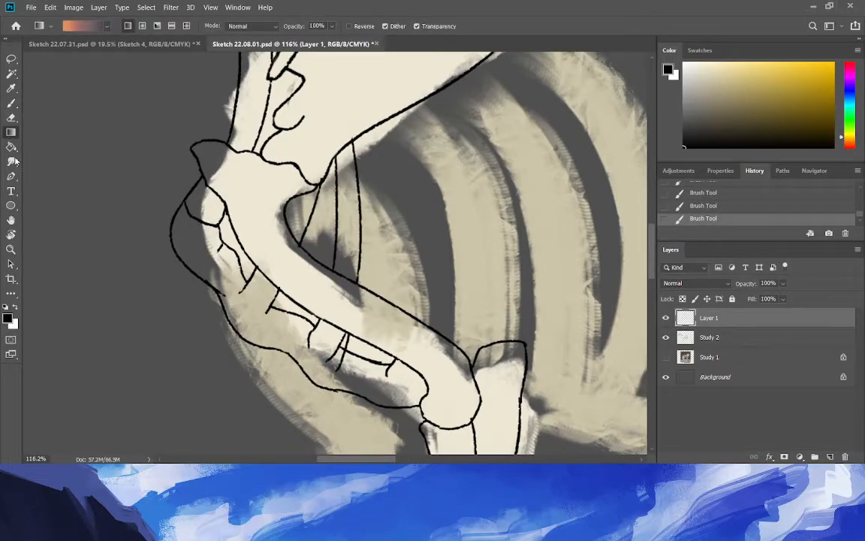
key(ctrl+z)
click(11, 148)
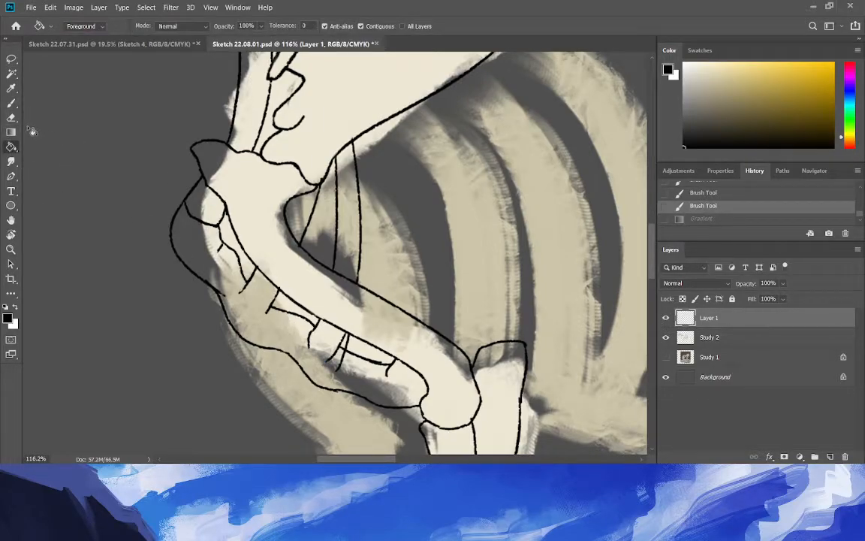
click(11, 118)
mouse_move(308, 304)
mouse_down()
mouse_move(306, 315)
mouse_move(311, 298)
mouse_up()
Close the erased gap in the upper arm bone's lower outline and redraw the short hooked stroke beside it.
click(13, 106)
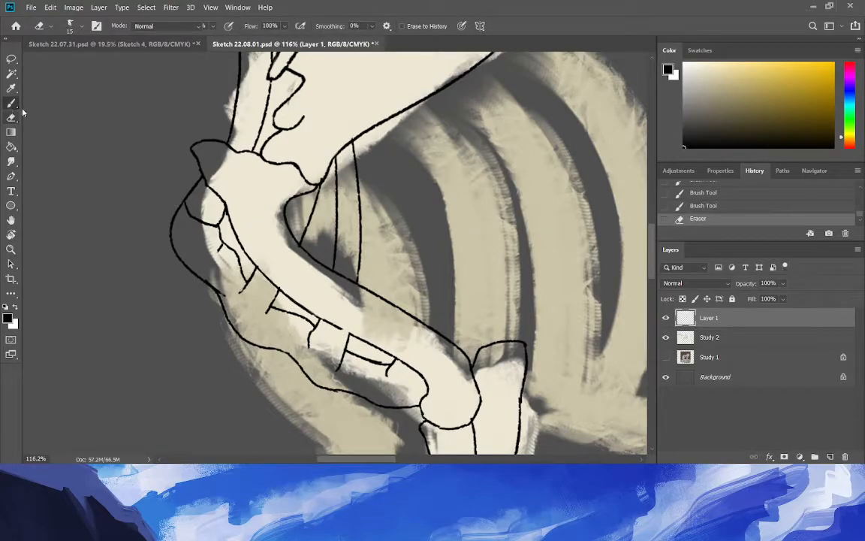
click(13, 106)
mouse_move(350, 333)
mouse_down()
mouse_move(327, 321)
mouse_move(316, 349)
mouse_up()
key(ctrl+z)
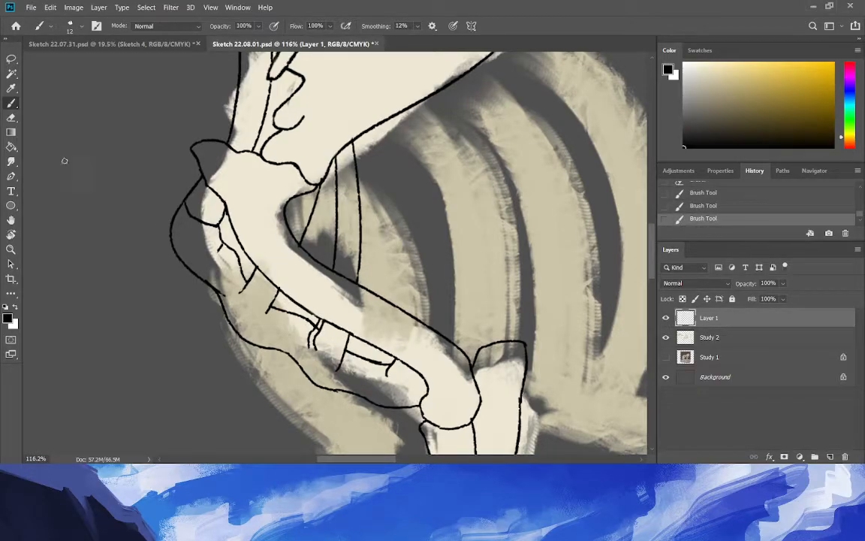
Erase the duplicate hooked stroke under the upper arm bone and retouch the remaining hook with the brush.
click(11, 118)
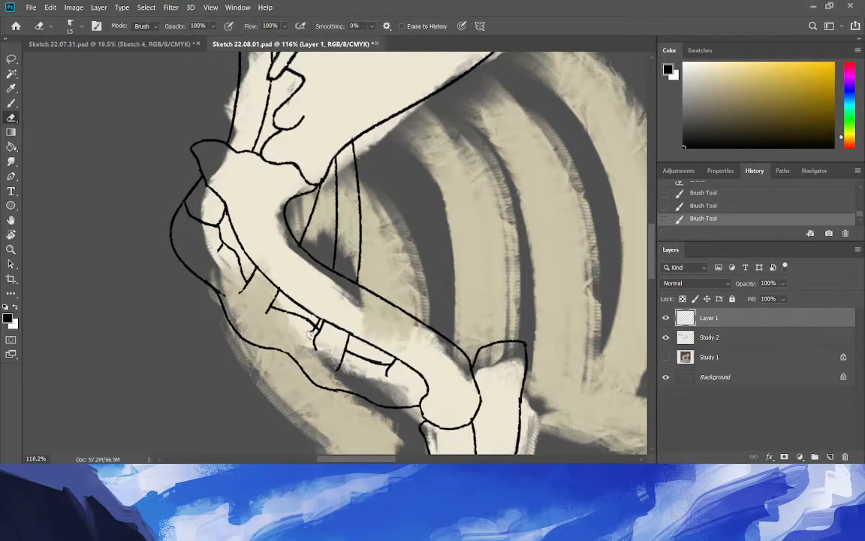
drag(311, 334, 316, 330)
mouse_move(283, 287)
mouse_down()
mouse_move(292, 308)
mouse_move(279, 287)
mouse_up()
click(12, 103)
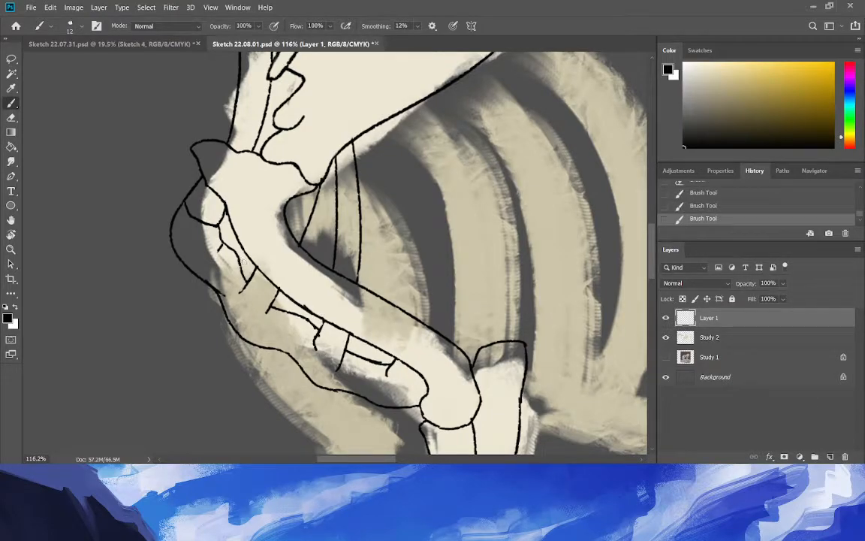
key(ctrl+z)
mouse_move(325, 321)
mouse_down()
mouse_move(297, 301)
mouse_move(257, 319)
mouse_move(218, 317)
mouse_move(265, 341)
mouse_up()
Draw two longer lines from the upper arm bone to the shoulder blade and redraw the line just ahead of them.
click(11, 249)
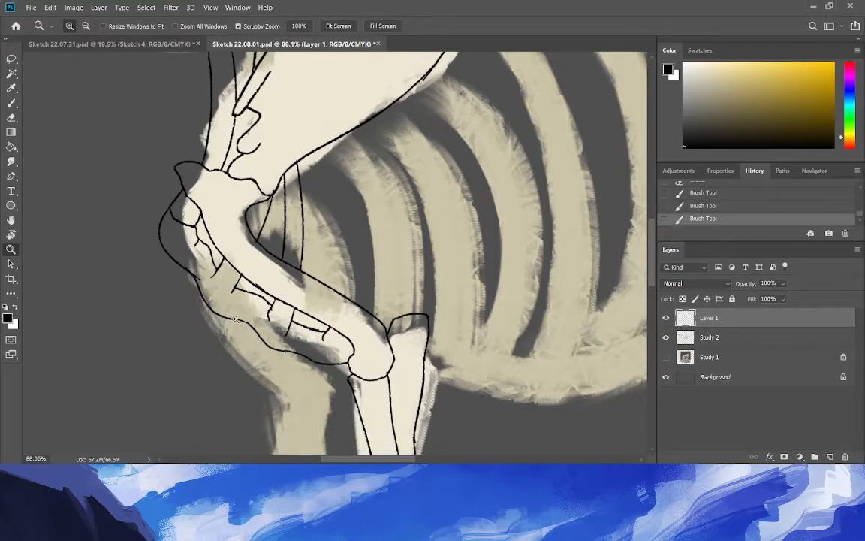
mouse_move(275, 317)
mouse_down()
mouse_move(239, 307)
mouse_move(272, 294)
mouse_up()
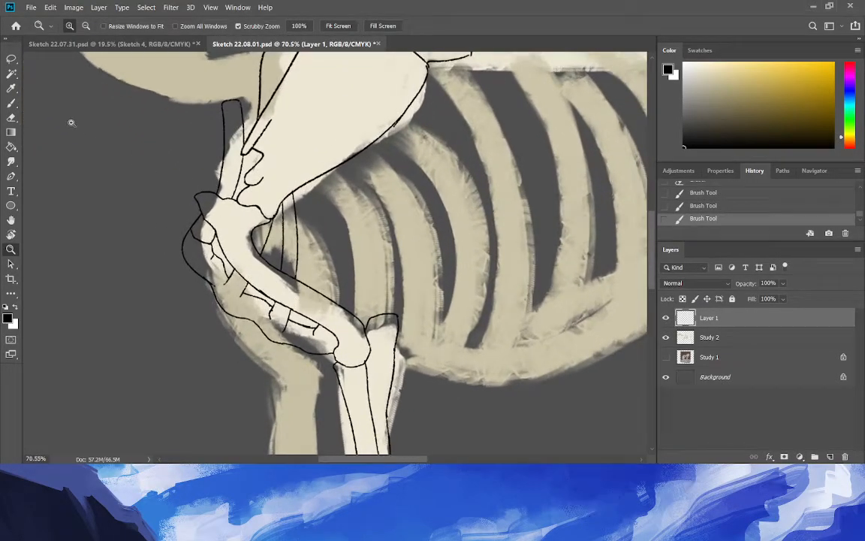
click(12, 102)
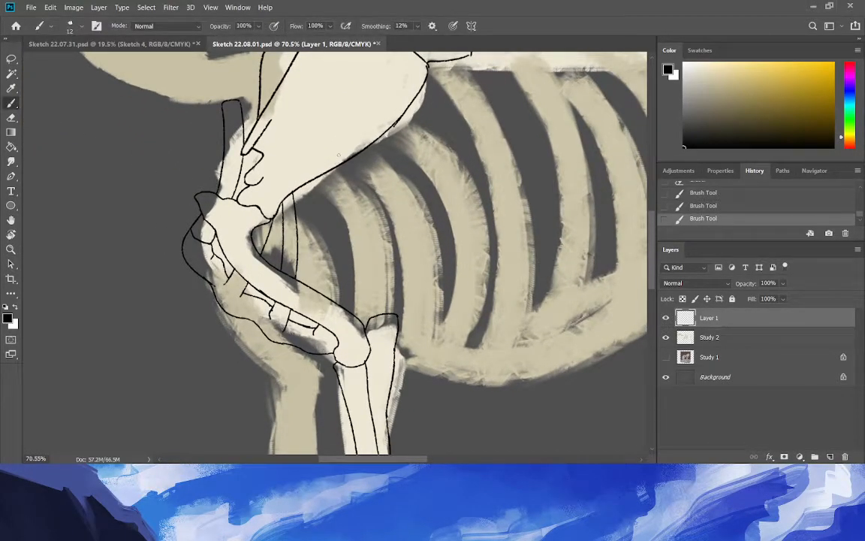
drag(330, 298, 325, 180)
mouse_move(352, 314)
mouse_down()
mouse_move(336, 169)
mouse_move(357, 291)
mouse_move(340, 160)
mouse_up()
key(ctrl+z)
drag(298, 282, 302, 180)
key(ctrl+z)
drag(298, 281, 298, 185)
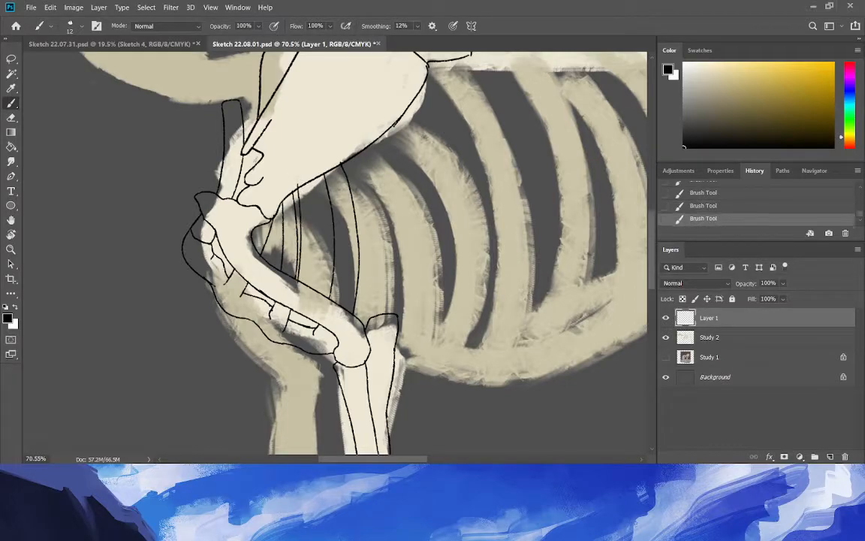
Erase the old duplicate of the redrawn line between the upper arm bone and the shoulder blade.
click(12, 118)
mouse_move(298, 265)
mouse_down()
mouse_move(296, 278)
mouse_move(297, 242)
mouse_up()
drag(296, 206, 298, 188)
click(11, 103)
key(ctrl+z)
key(ctrl+shift+z)
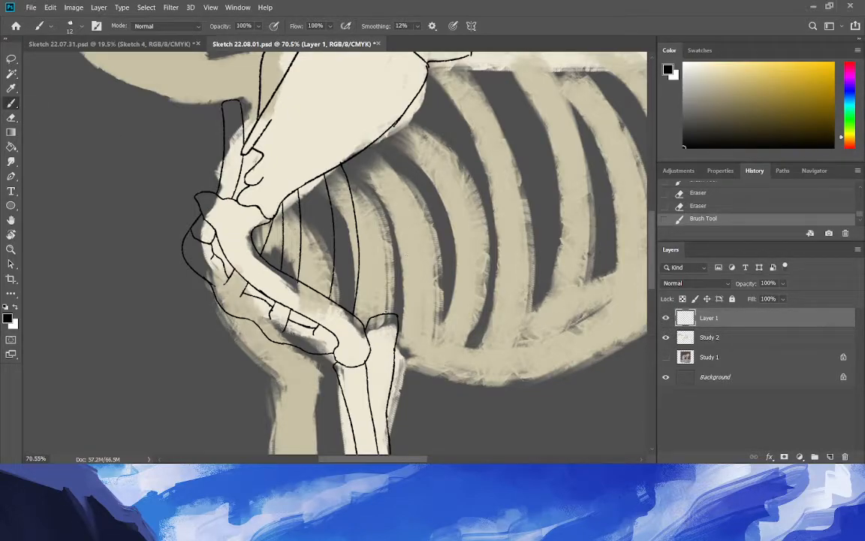
Draw two long, slightly curved lines from the rear edge of the shoulder blade down to the elbow.
drag(391, 314, 396, 132)
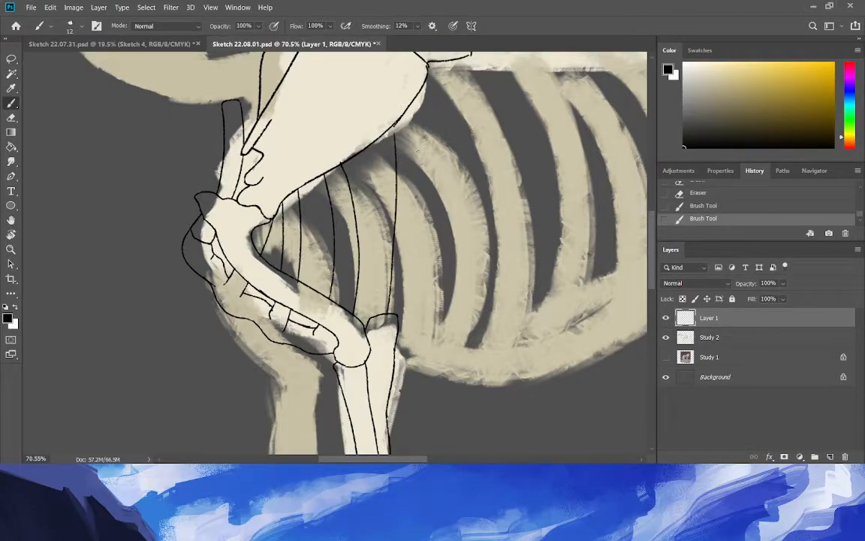
drag(413, 107, 410, 278)
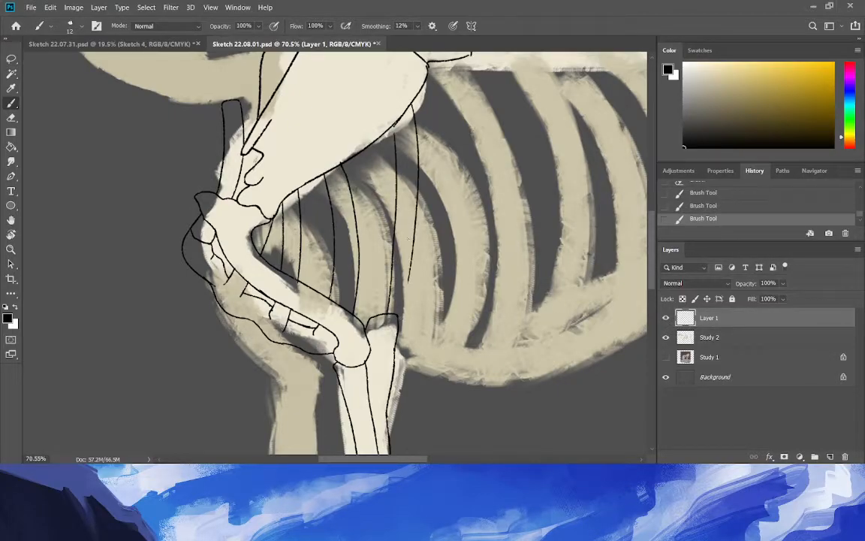
key(ctrl+z)
drag(366, 293, 376, 88)
key(ctrl+z)
drag(410, 301, 408, 78)
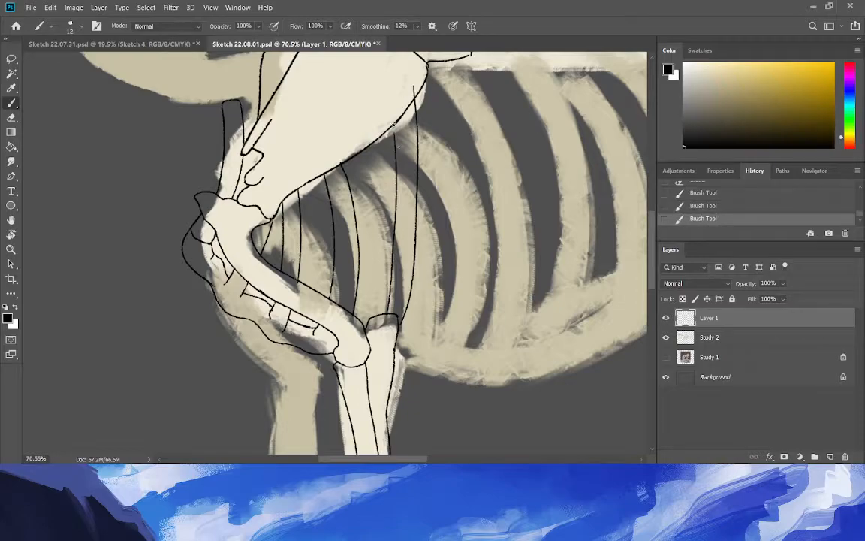
Redraw the two middle lines between the upper arm bone and the shoulder blade with straighter strokes.
mouse_move(361, 159)
mouse_down()
mouse_move(368, 306)
mouse_move(361, 161)
mouse_up()
key(ctrl+z)
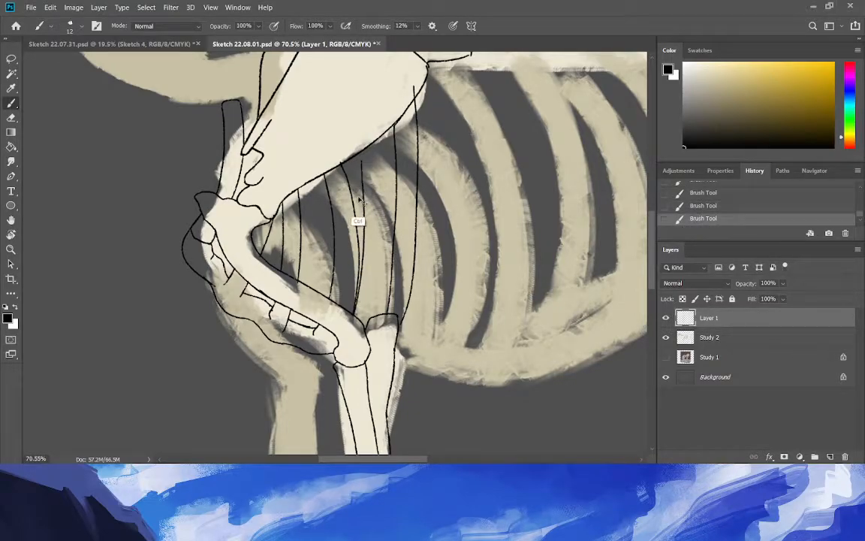
key(ctrl+z)
drag(317, 283, 320, 138)
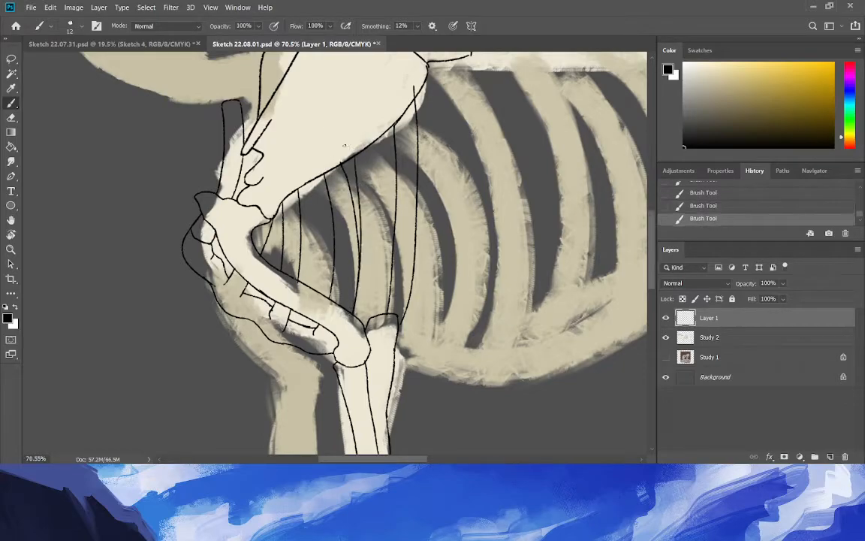
drag(330, 302, 339, 164)
key(ctrl+z)
drag(330, 300, 332, 164)
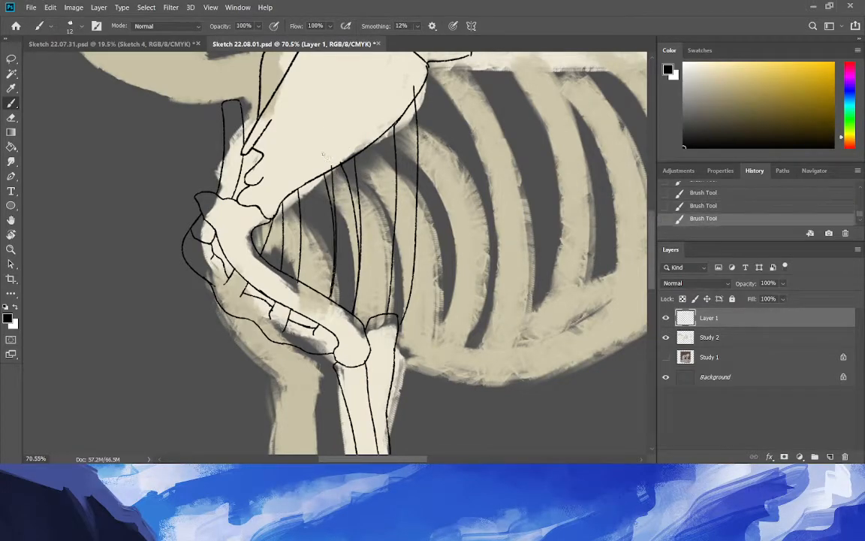
Erase the old versions of the two middle lines and restore the erased part of the upper arm bone's outline.
click(12, 118)
mouse_move(323, 234)
mouse_down()
mouse_move(307, 152)
mouse_move(336, 199)
mouse_move(330, 276)
mouse_up()
click(328, 299)
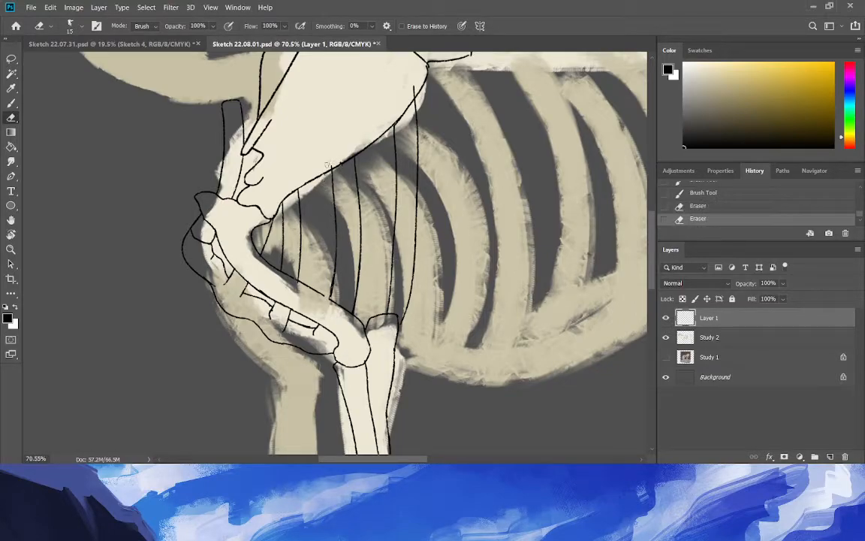
click(11, 103)
drag(296, 269, 264, 257)
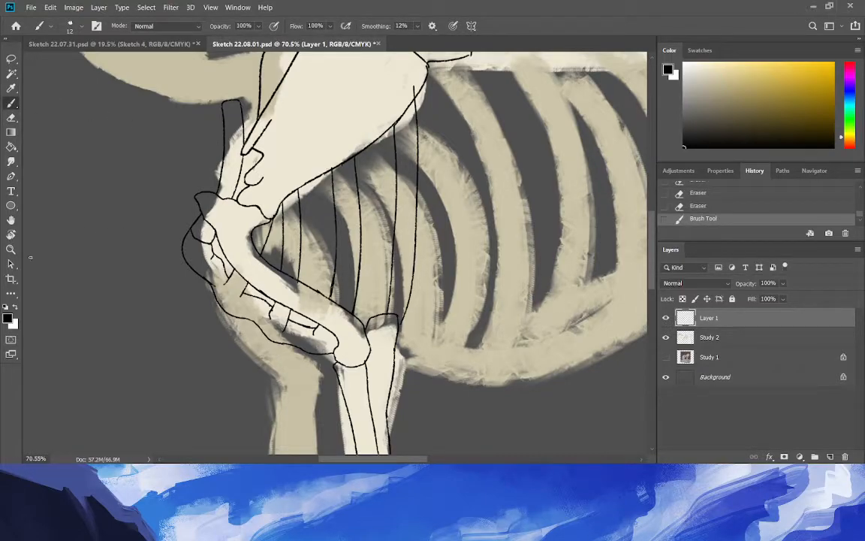
Erase the end of the rearmost line where it overshoots into the shoulder blade.
click(11, 250)
drag(251, 323, 207, 316)
drag(311, 327, 360, 328)
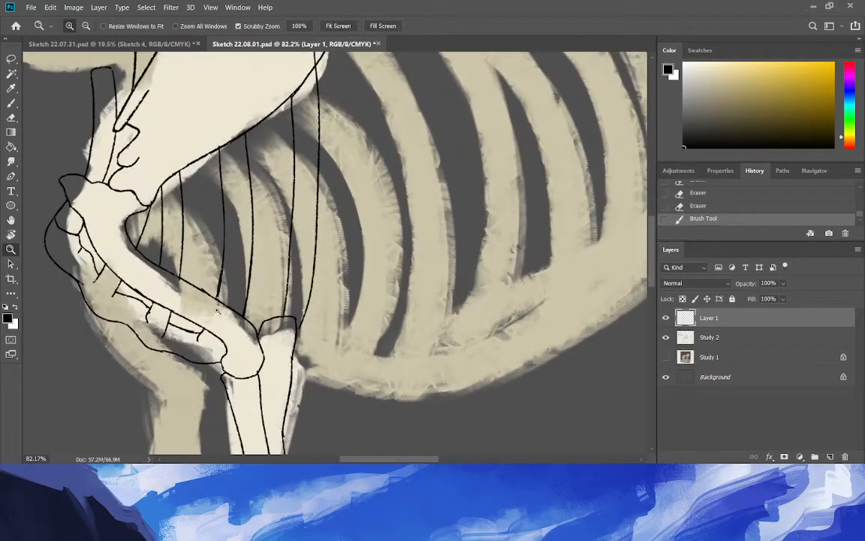
click(12, 104)
click(11, 117)
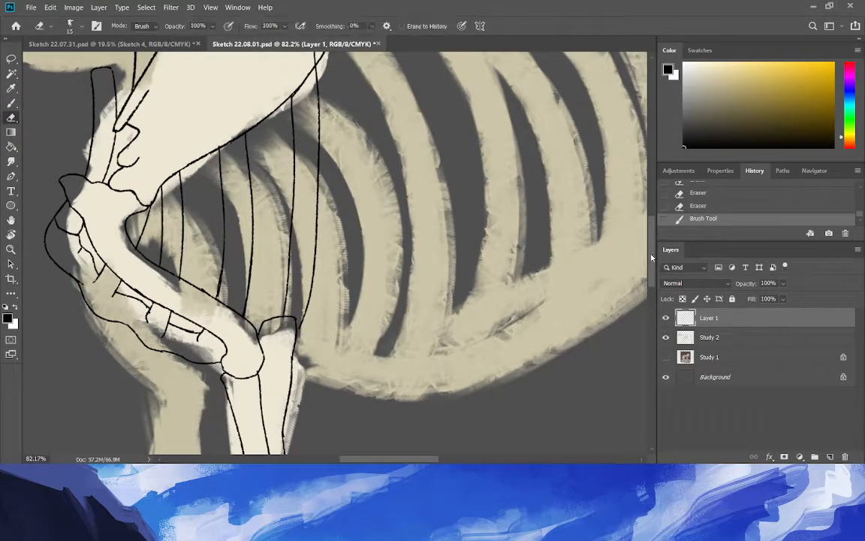
scroll(650, 258, up, 3)
mouse_move(302, 168)
mouse_down()
mouse_move(277, 150)
mouse_move(285, 144)
mouse_up()
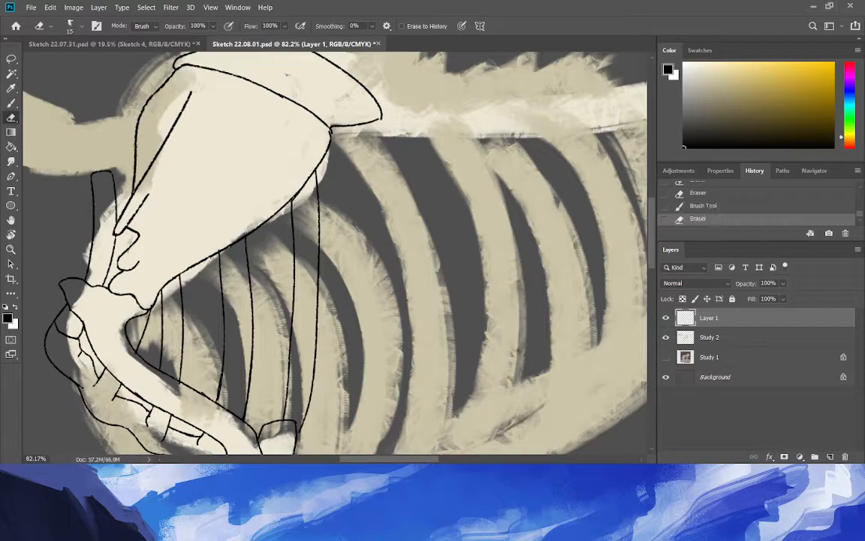
Redraw the lower part of the second-rearmost muscle line above the elbow and erase its old version.
click(12, 250)
drag(180, 274, 127, 275)
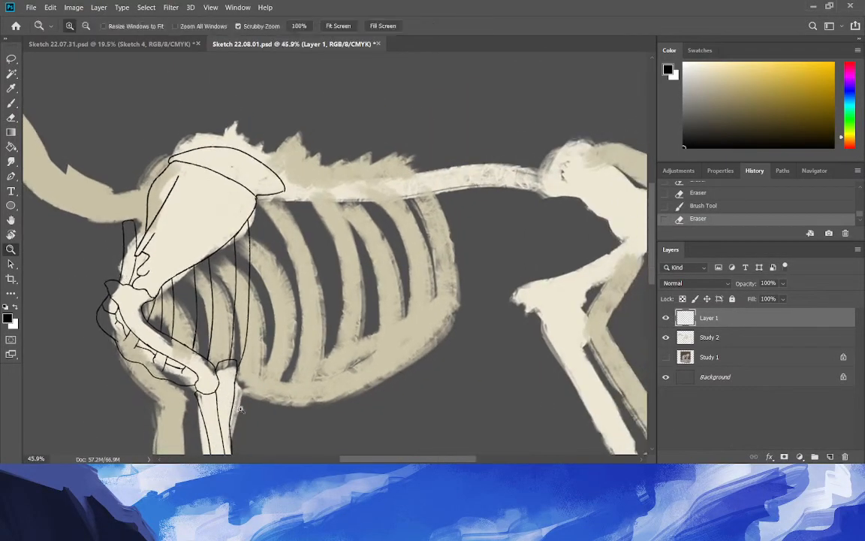
drag(240, 398, 293, 395)
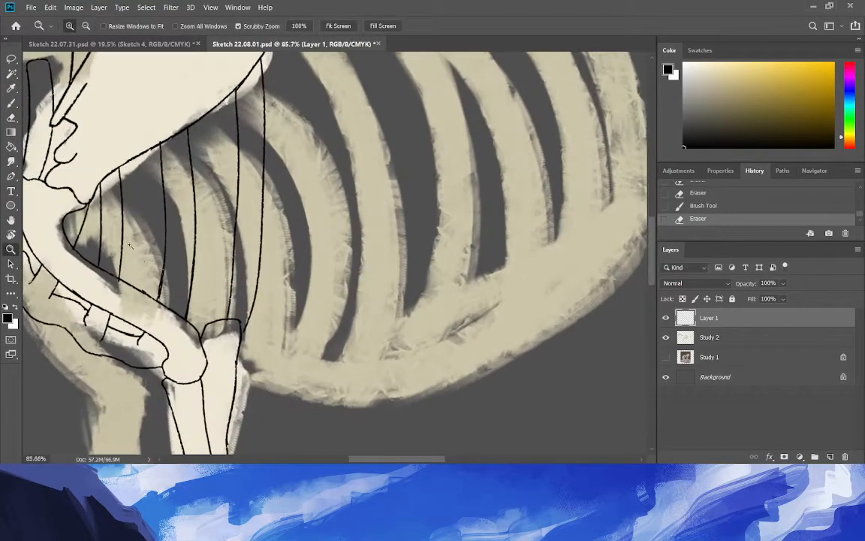
click(11, 102)
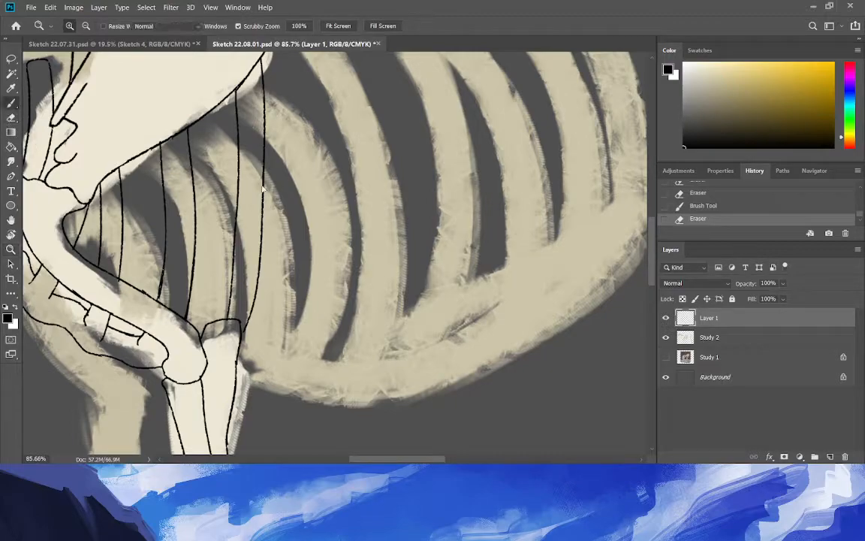
drag(200, 286, 212, 225)
key(ctrl+z)
mouse_move(197, 289)
mouse_down()
mouse_move(212, 205)
mouse_move(238, 184)
mouse_up()
click(11, 117)
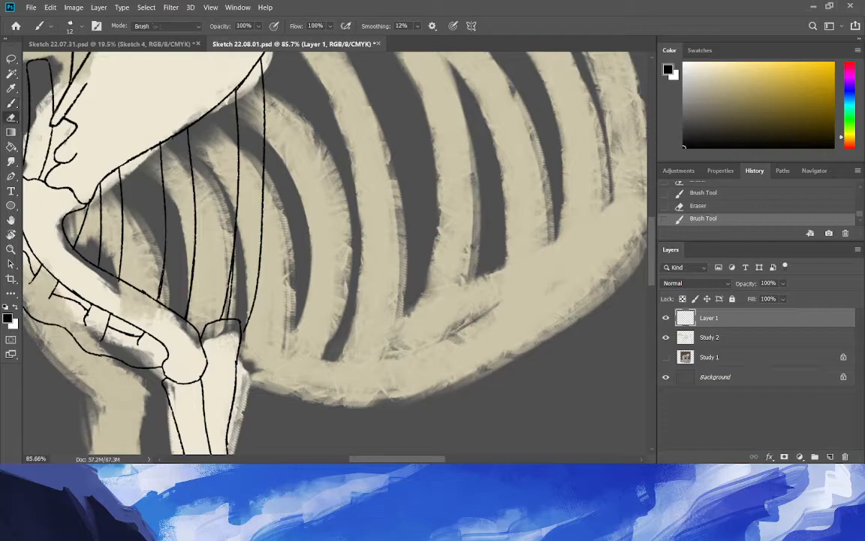
mouse_move(203, 289)
mouse_down()
mouse_move(214, 218)
mouse_move(223, 268)
mouse_up()
Draw two short lines extending backward from the elbow onto the front end of the sternum.
key(b)
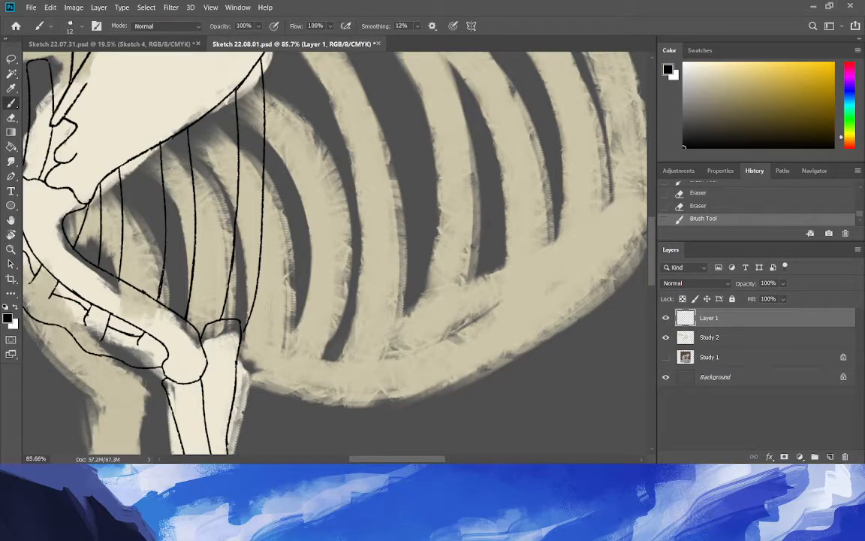
mouse_move(239, 361)
mouse_down()
mouse_move(267, 359)
mouse_move(269, 378)
mouse_move(281, 371)
mouse_up()
key(ctrl+z)
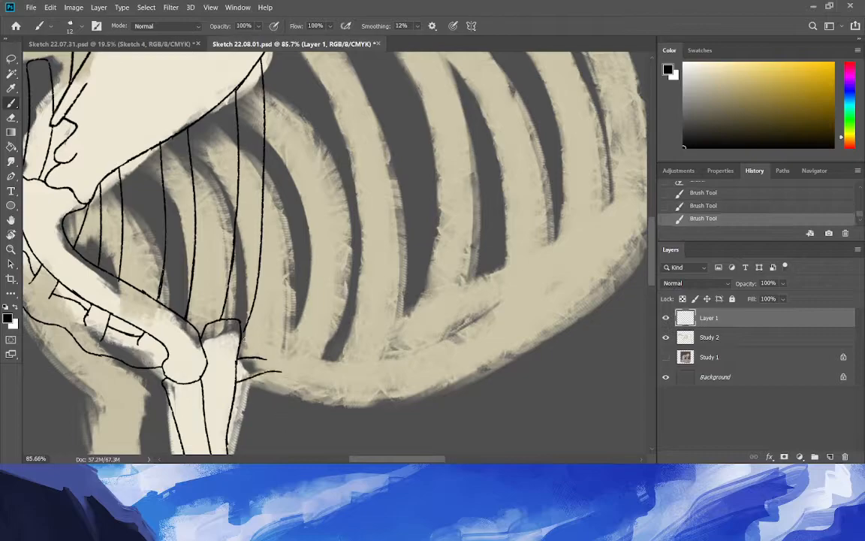
key(ctrl+z)
key(ctrl+shift+z)
key(ctrl+z)
key(ctrl+shift+z)
Add a new layer directly above the Study 2 layer.
click(711, 336)
key(ctrl+shift+n)
key(Return)
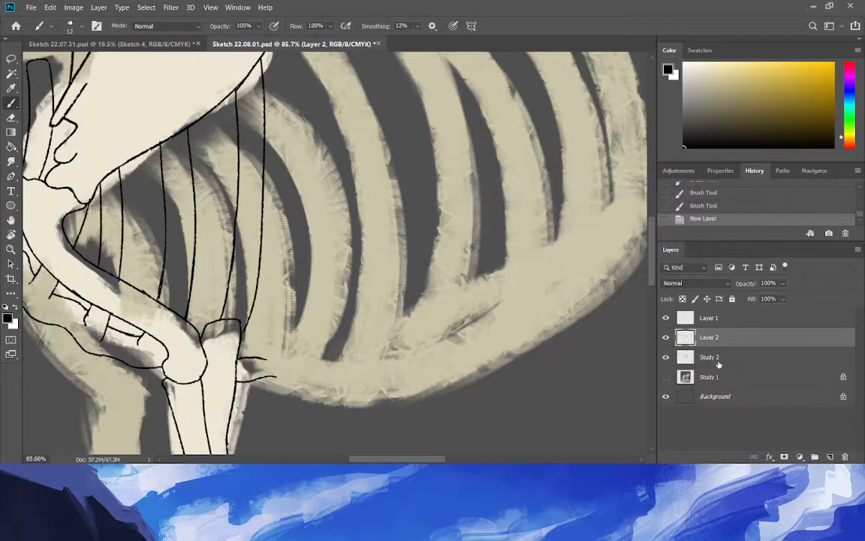
Sample the rib colour, darken it to an olive tone and set the brush size to 56 px.
key(i)
click(308, 304)
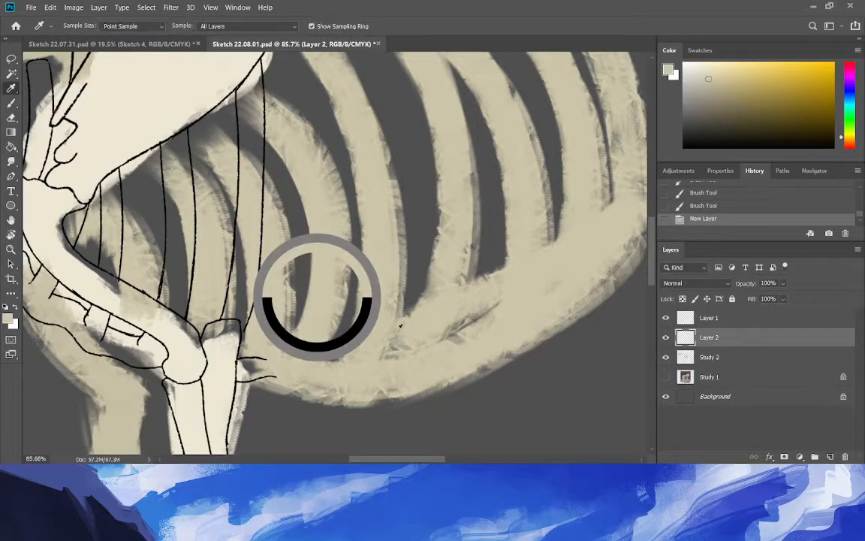
key(b)
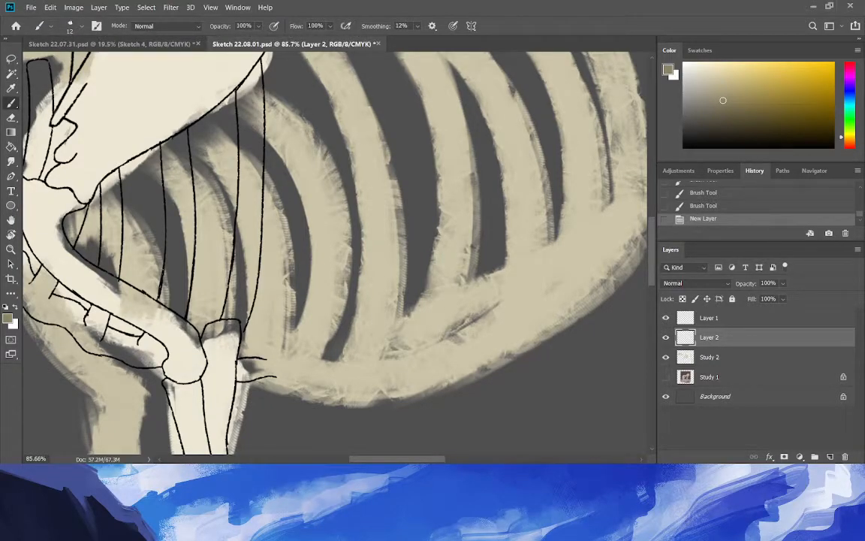
click(69, 25)
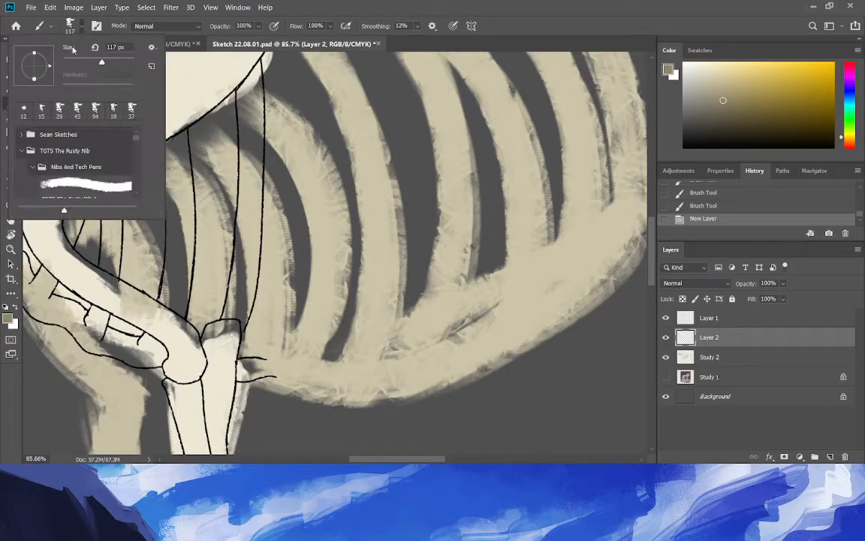
text(56)
key(Return)
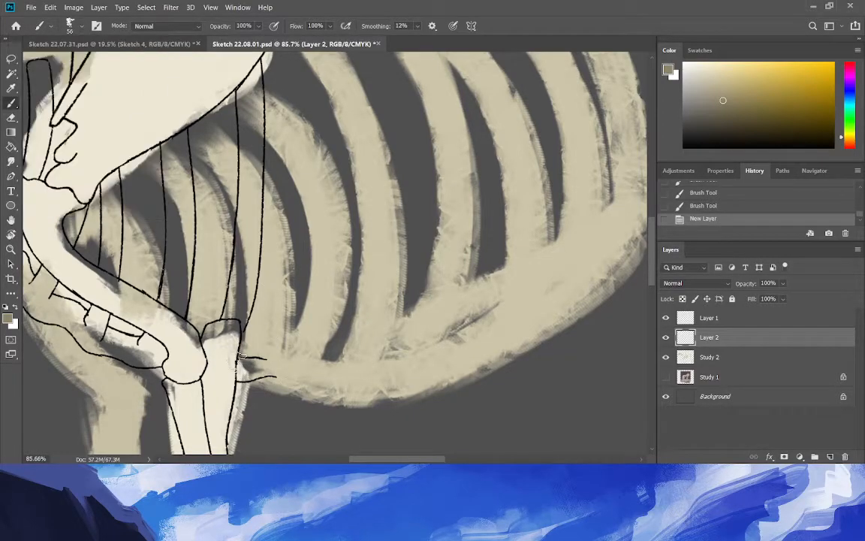
Fill the front end of the sternum with olive between the two short lines behind the elbow, undoing the first broad stroke.
mouse_move(260, 334)
mouse_down()
mouse_move(201, 352)
mouse_move(148, 387)
mouse_up()
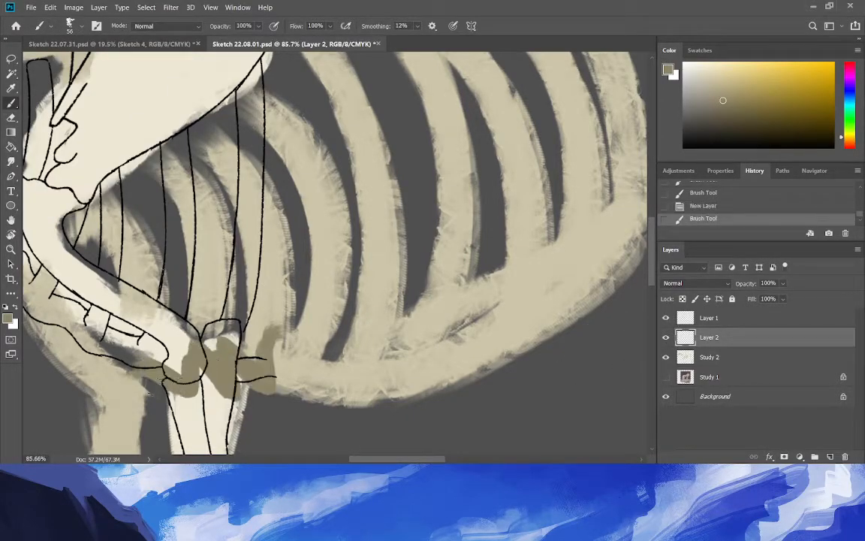
key(ctrl+z)
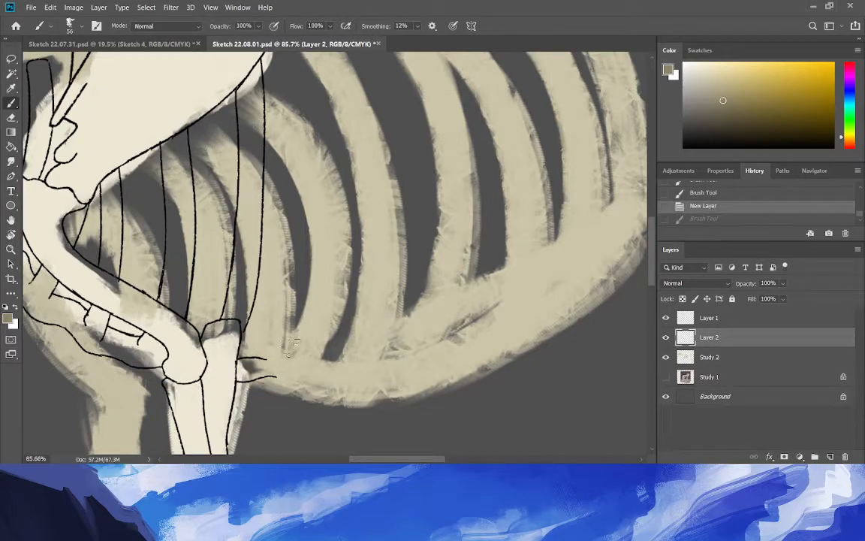
drag(244, 368, 293, 366)
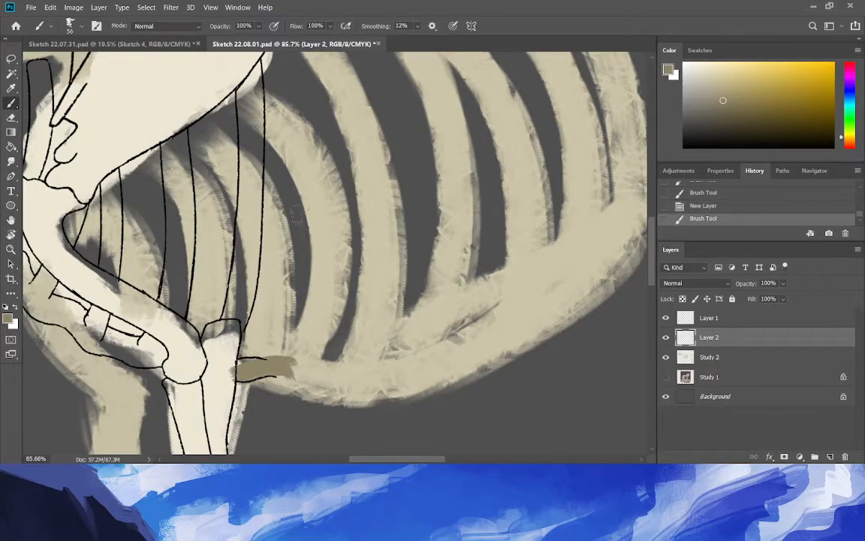
Paint a curved olive rib from the sternum up to the rear corner of the shoulder blade and erase its rough edges.
drag(291, 368, 329, 148)
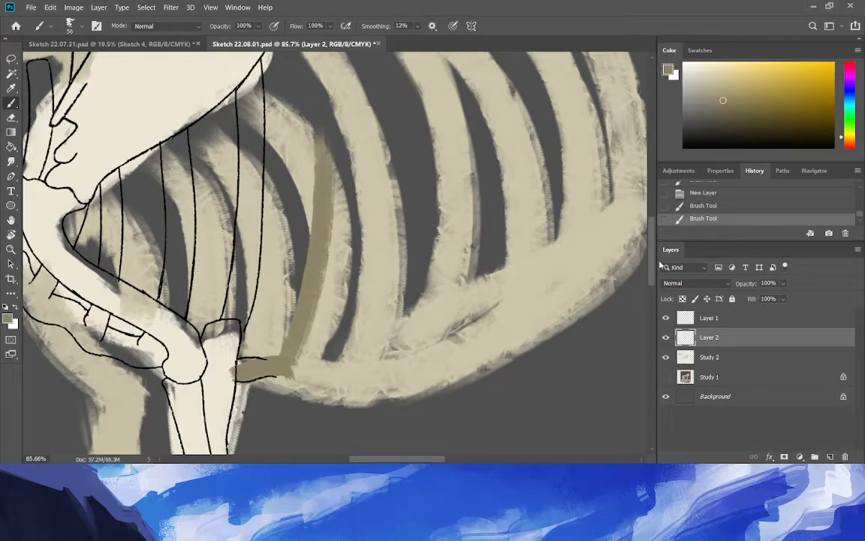
scroll(375, 167, up, 3)
mouse_move(284, 435)
mouse_down()
mouse_move(313, 252)
mouse_move(282, 114)
mouse_up()
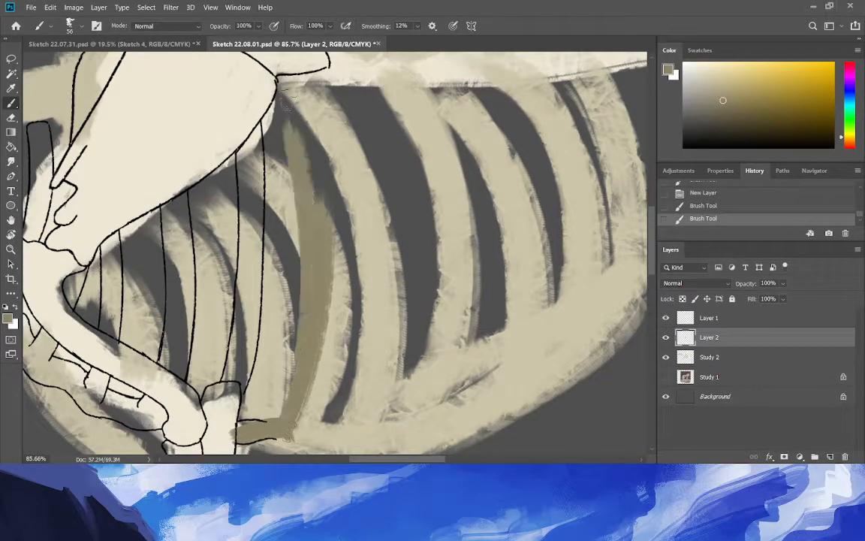
mouse_move(280, 90)
mouse_down()
mouse_move(292, 154)
mouse_move(311, 180)
mouse_up()
click(12, 117)
mouse_move(327, 336)
mouse_down()
mouse_move(331, 237)
mouse_move(333, 271)
mouse_move(292, 77)
mouse_up()
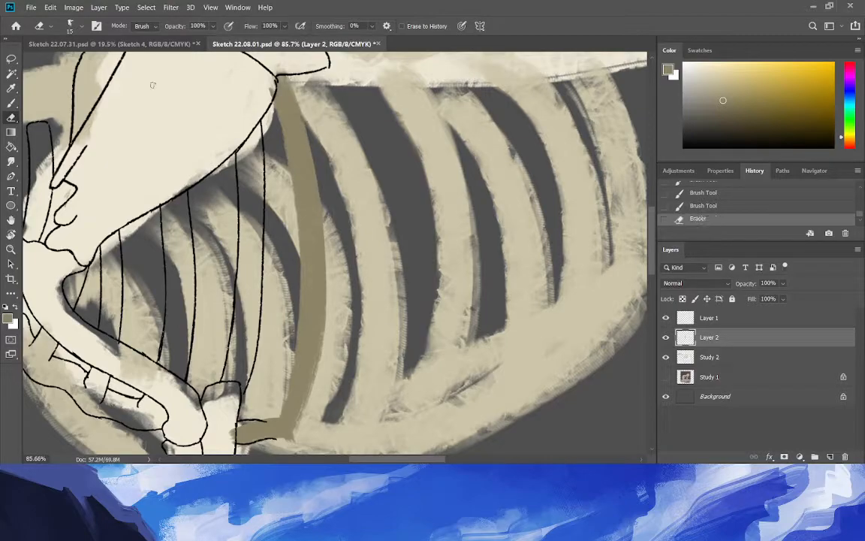
Extend the olive sternum backward and paint a second rib curving up to the rear tip of the shoulder blade's upper rim.
click(12, 103)
scroll(651, 260, down, 3)
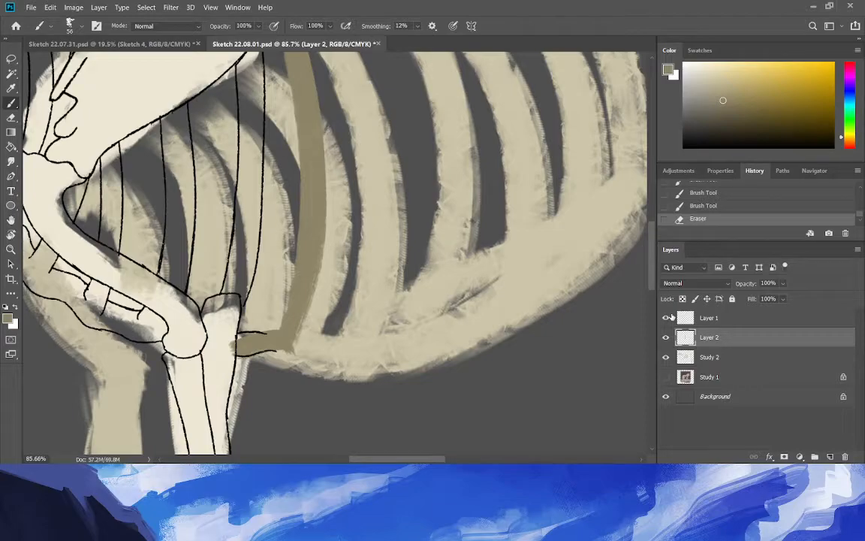
drag(391, 459, 365, 460)
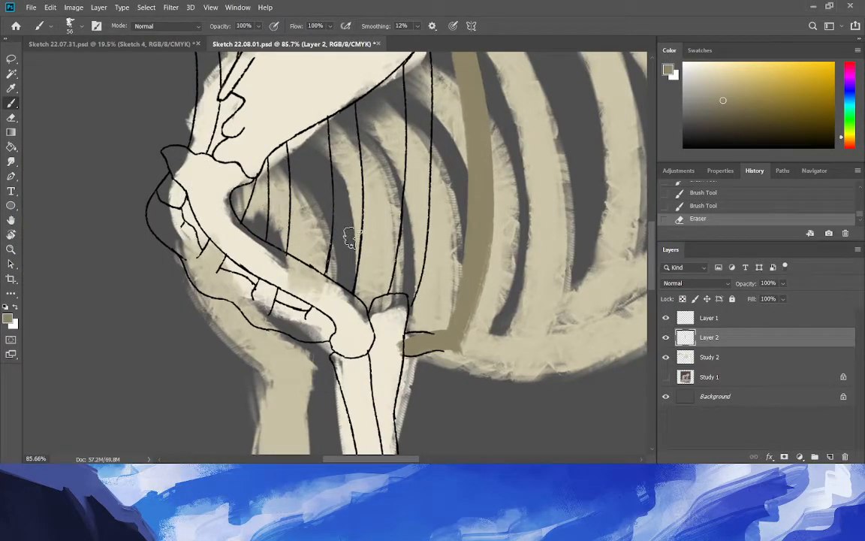
drag(401, 459, 427, 460)
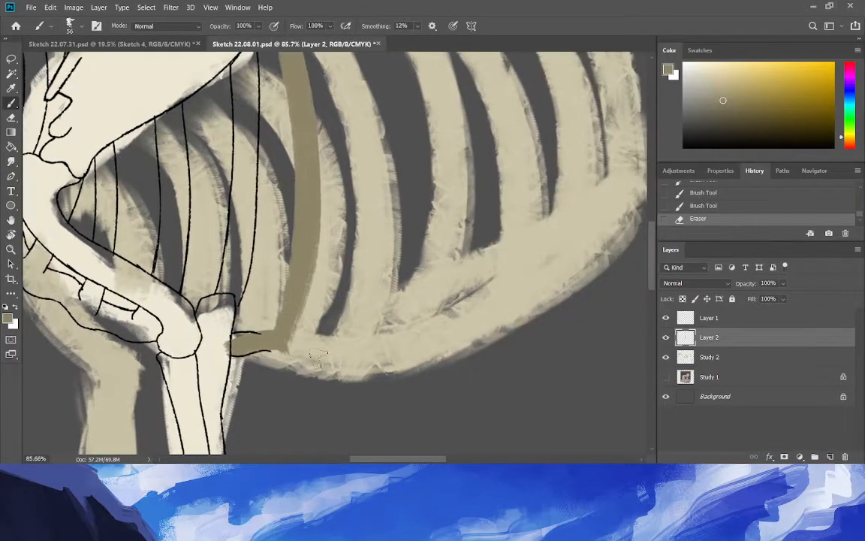
mouse_move(281, 344)
mouse_down()
mouse_move(266, 319)
mouse_move(285, 324)
mouse_move(379, 247)
mouse_up()
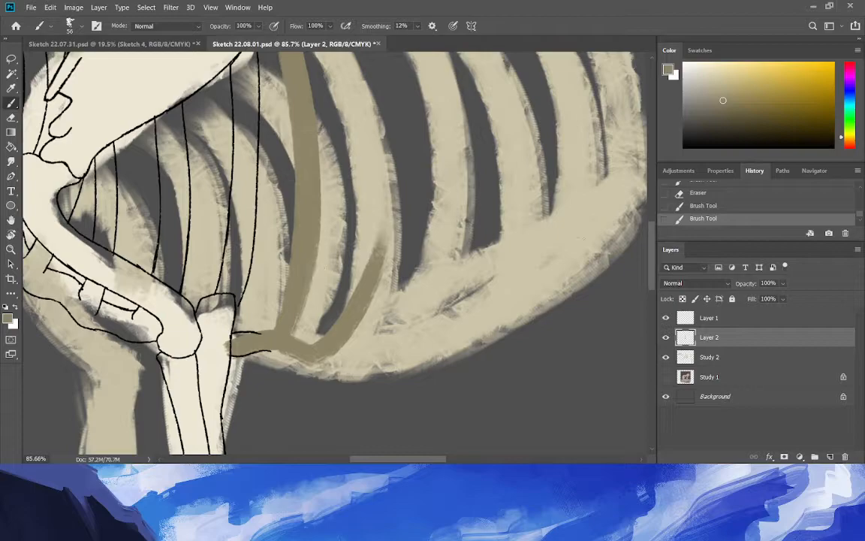
scroll(589, 253, up, 3)
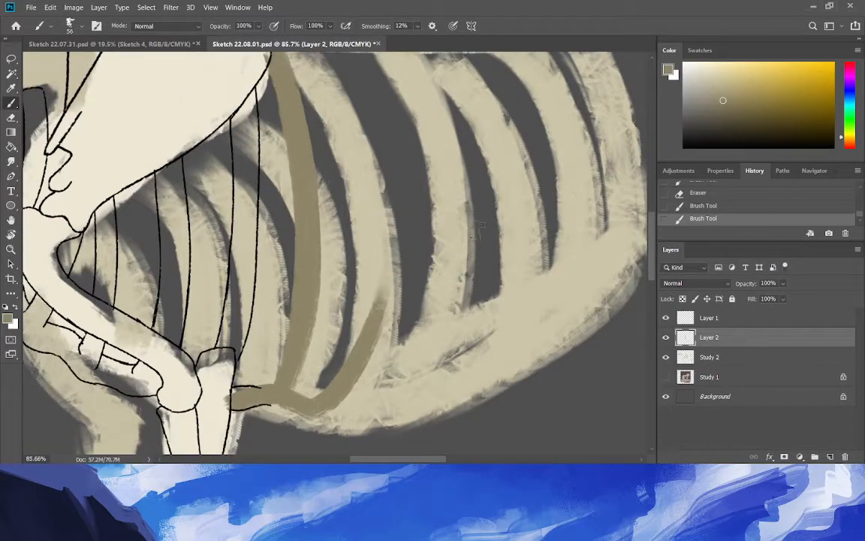
drag(347, 322, 295, 47)
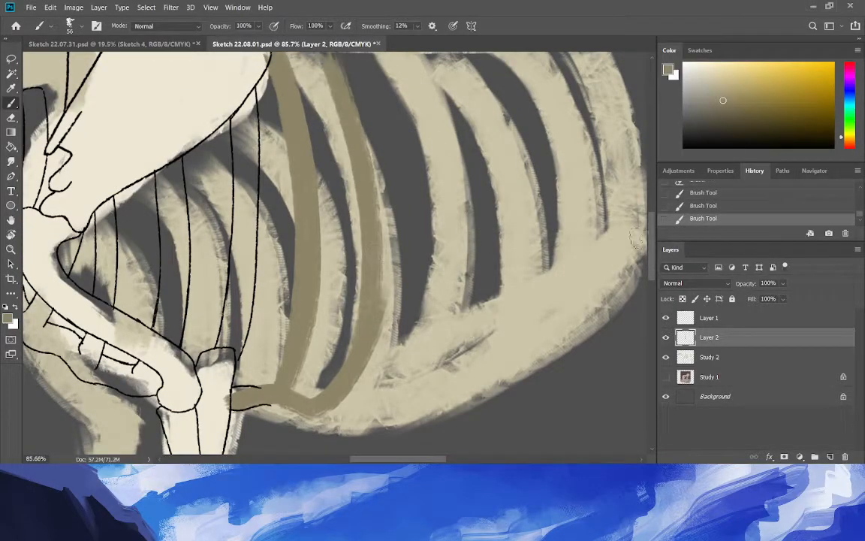
scroll(588, 248, up, 8)
drag(335, 300, 323, 244)
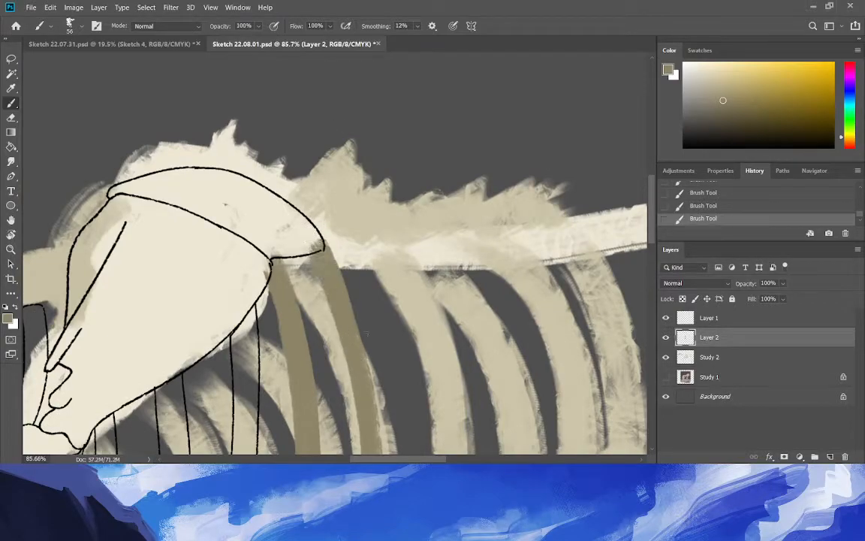
Lengthen the olive sternum and paint a third rib curving up to the spine just behind the shoulder blade.
scroll(588, 192, down, 8)
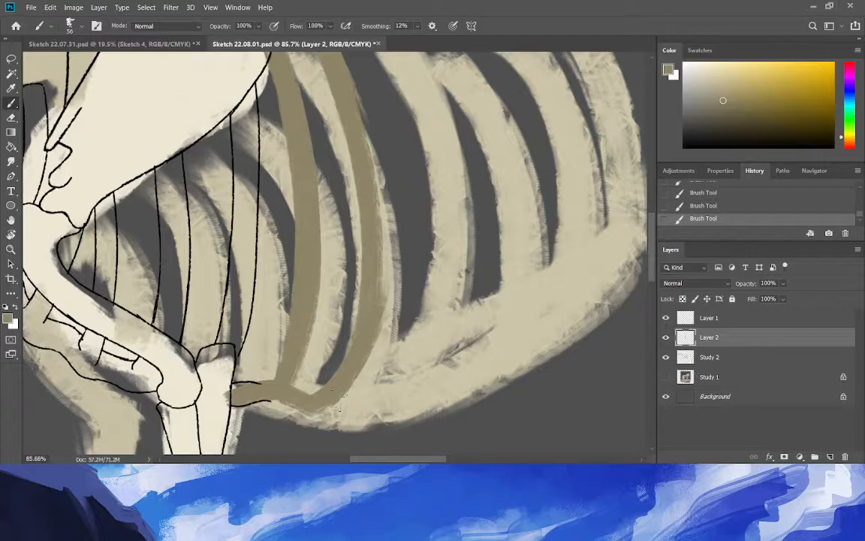
mouse_move(308, 400)
mouse_down()
mouse_move(350, 406)
mouse_move(418, 330)
mouse_up()
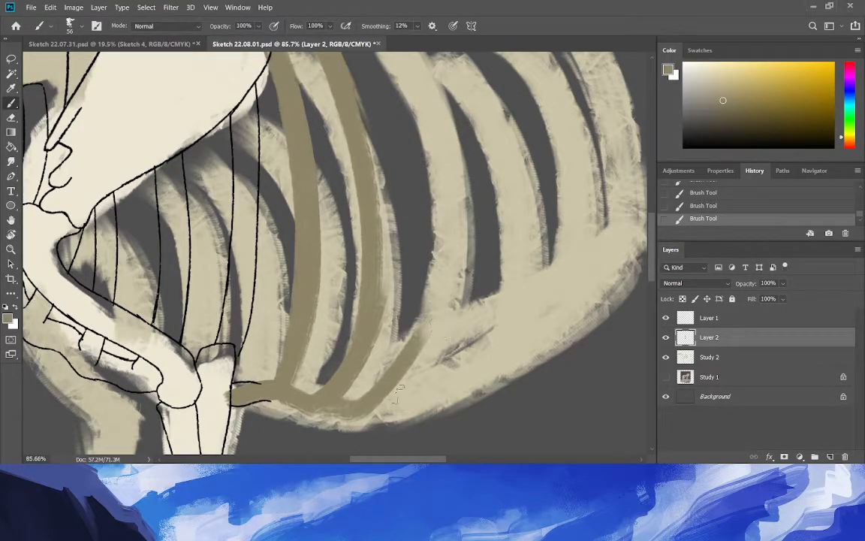
mouse_move(369, 410)
mouse_down()
mouse_move(431, 270)
mouse_move(430, 247)
mouse_up()
mouse_move(409, 368)
mouse_down()
mouse_move(425, 278)
mouse_move(406, 98)
mouse_up()
scroll(589, 226, up, 3)
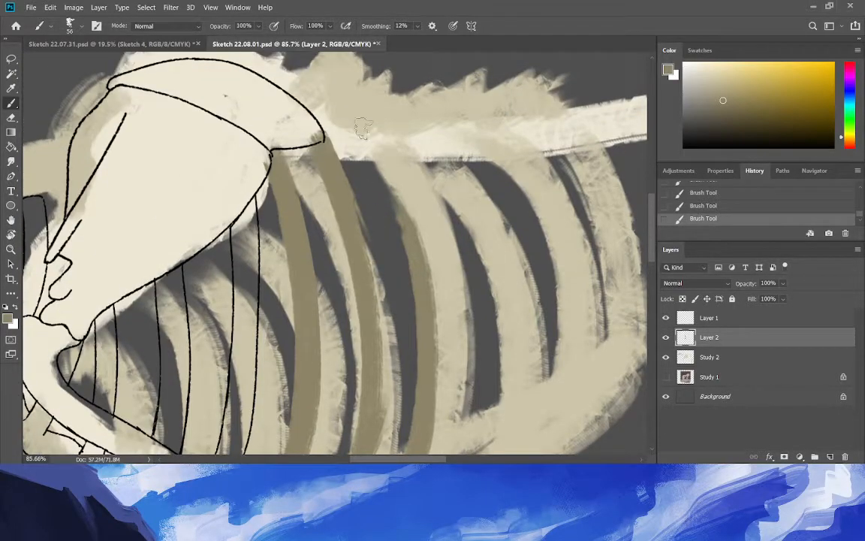
mouse_move(354, 149)
mouse_down()
mouse_move(405, 219)
mouse_move(323, 141)
mouse_move(331, 125)
mouse_up()
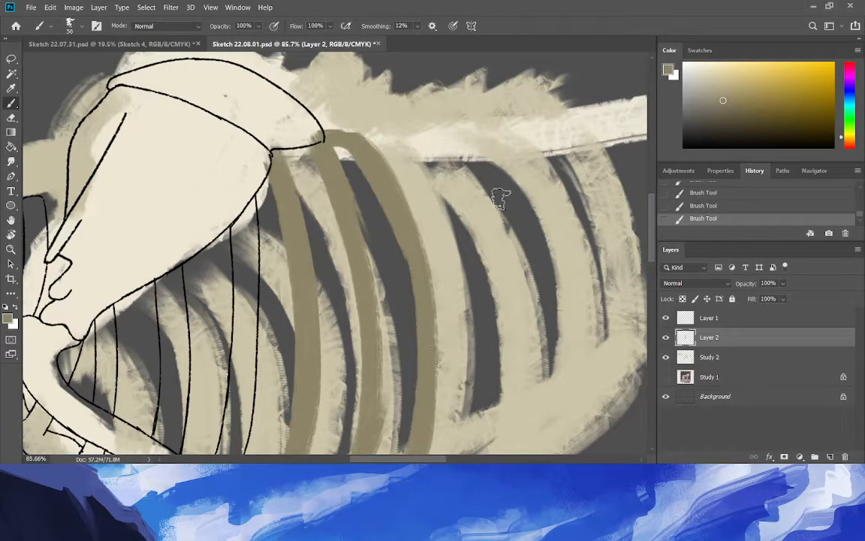
Erase along the upper part of the third olive rib to thin and smooth it.
mouse_move(656, 241)
mouse_down()
mouse_move(655, 269)
mouse_move(655, 253)
mouse_up()
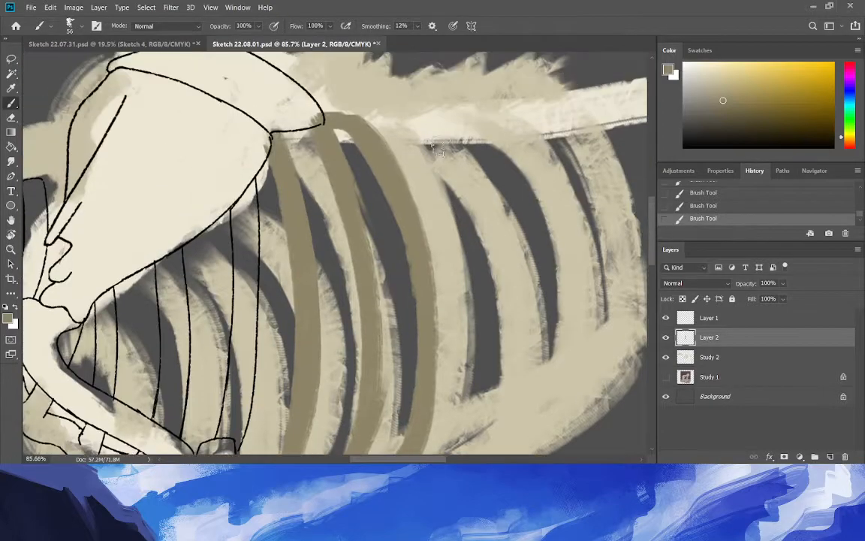
click(11, 117)
mouse_move(342, 109)
mouse_down()
mouse_move(436, 283)
mouse_move(354, 105)
mouse_move(288, 93)
mouse_up()
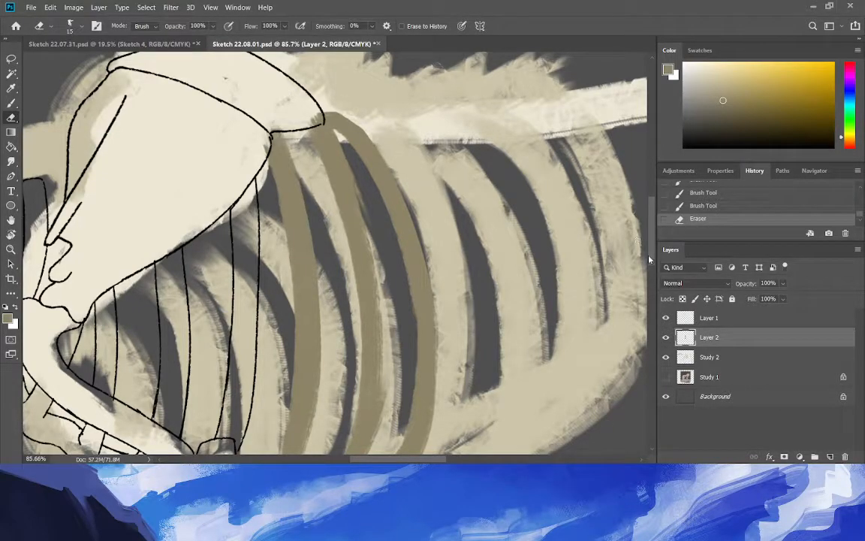
Continue the olive sternum backward and paint a fourth rib curving up to the spine beside the third rib.
scroll(648, 259, down, 4)
key(b)
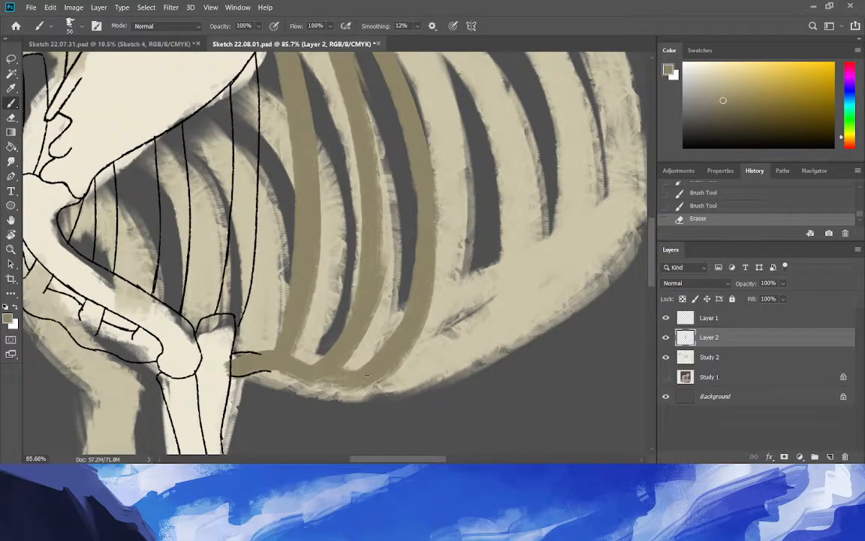
drag(439, 368, 383, 379)
drag(476, 274, 441, 367)
drag(462, 323, 496, 214)
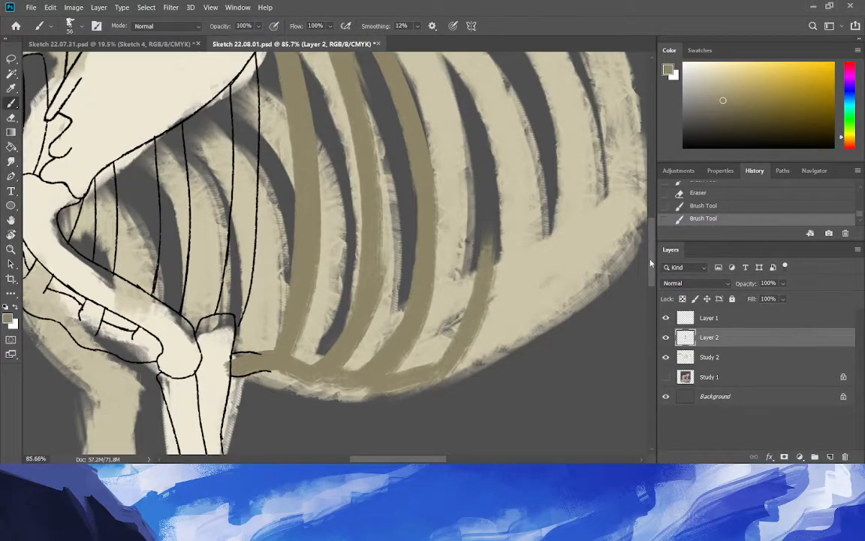
scroll(650, 262, up, 2)
drag(471, 437, 461, 202)
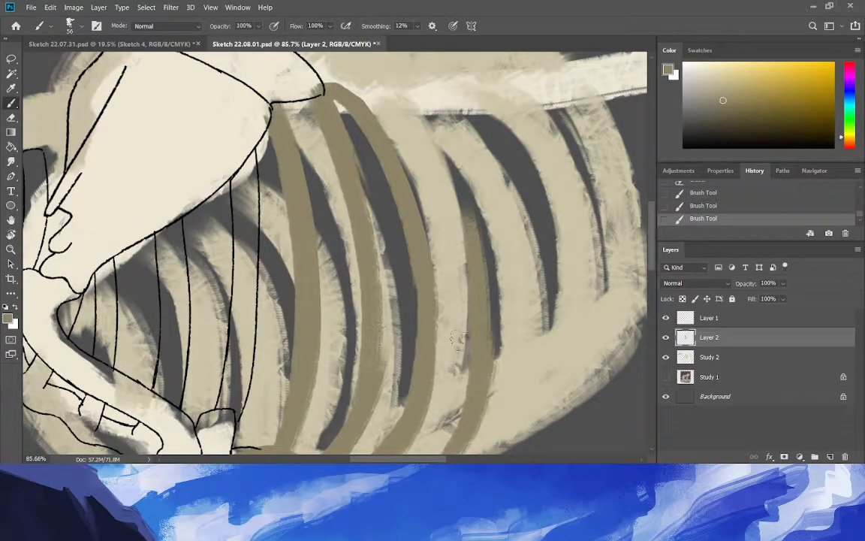
drag(479, 271, 442, 139)
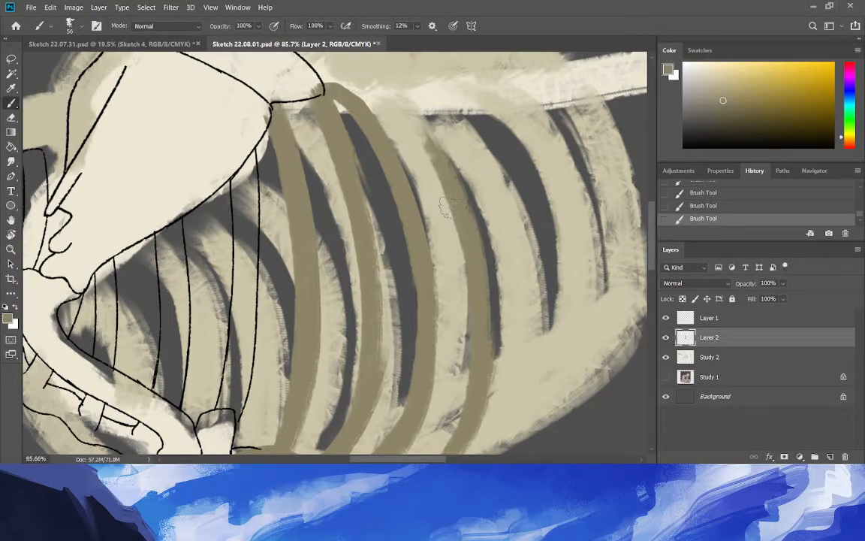
mouse_move(469, 251)
mouse_down()
mouse_move(352, 94)
mouse_move(336, 84)
mouse_up()
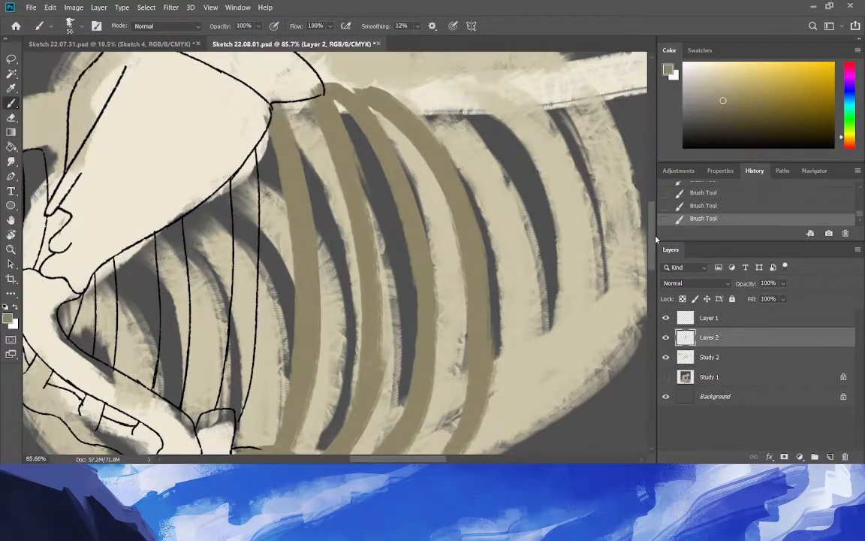
Extend the olive sternum backward with a pointed rear tip and paint the lower end of a fifth rib rising from it.
scroll(434, 150, down, 5)
mouse_move(463, 150)
mouse_down()
mouse_move(453, 222)
mouse_move(457, 210)
mouse_up()
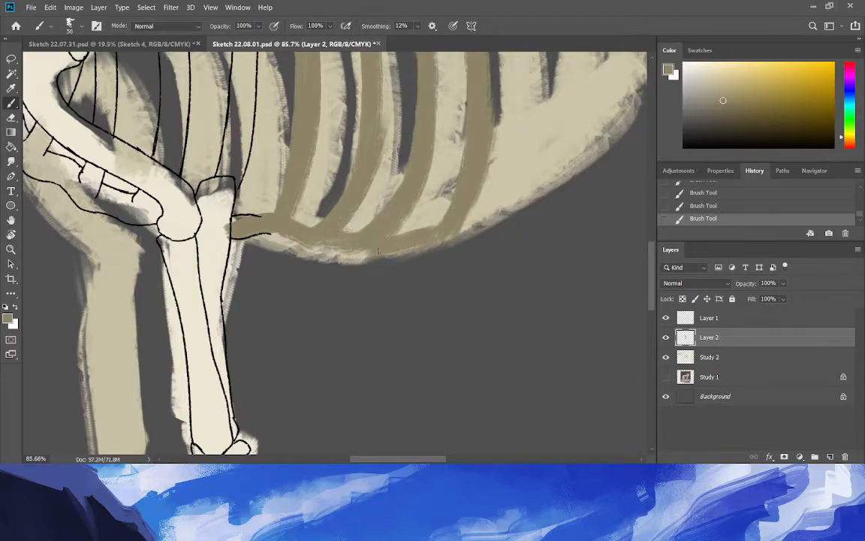
drag(405, 240, 447, 261)
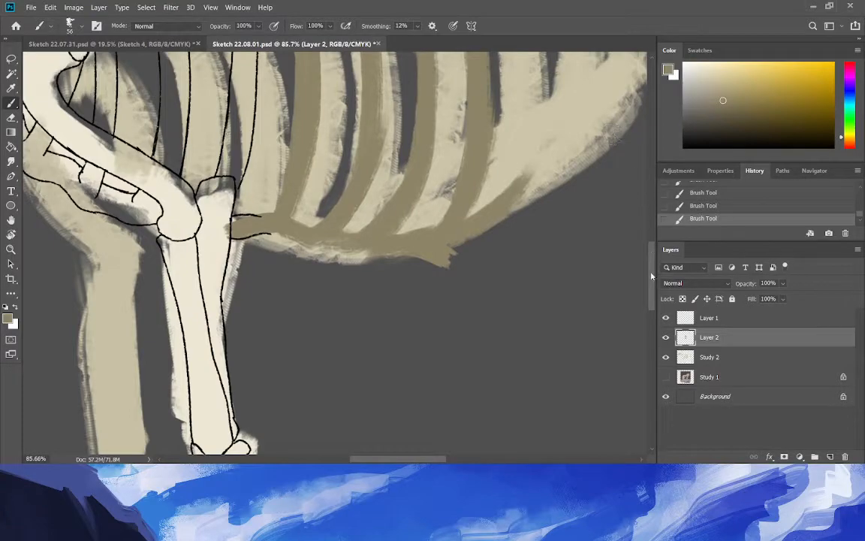
scroll(578, 195, up, 3)
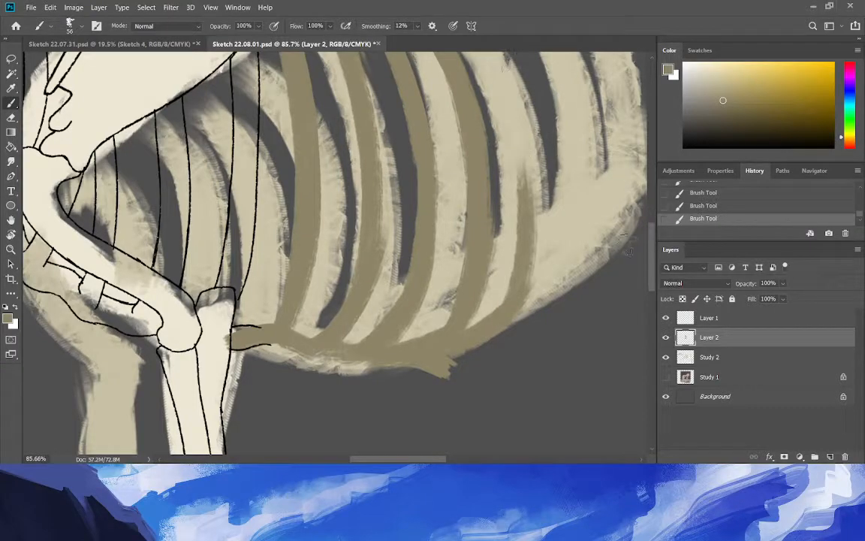
scroll(587, 248, up, 3)
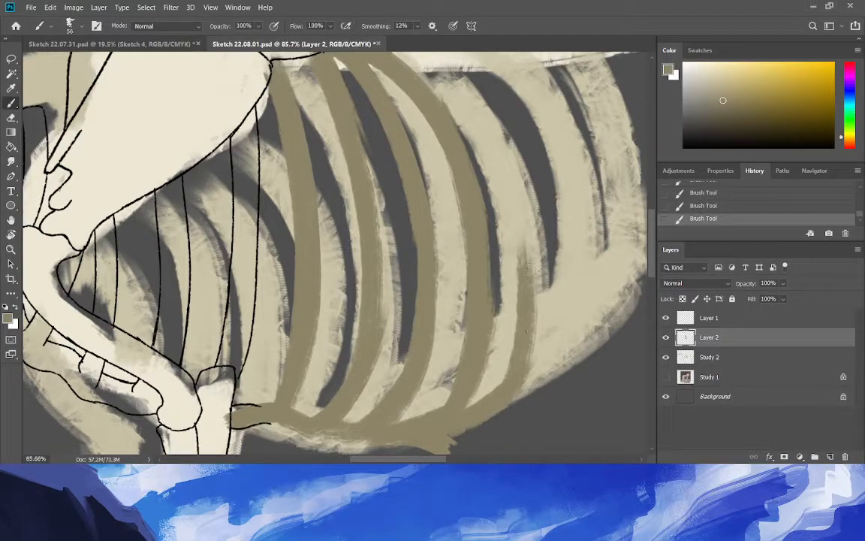
Paint the fifth olive rib's upper part, curving forward to meet the spine behind the fourth rib.
mouse_move(518, 360)
mouse_down()
mouse_move(519, 234)
mouse_move(430, 66)
mouse_up()
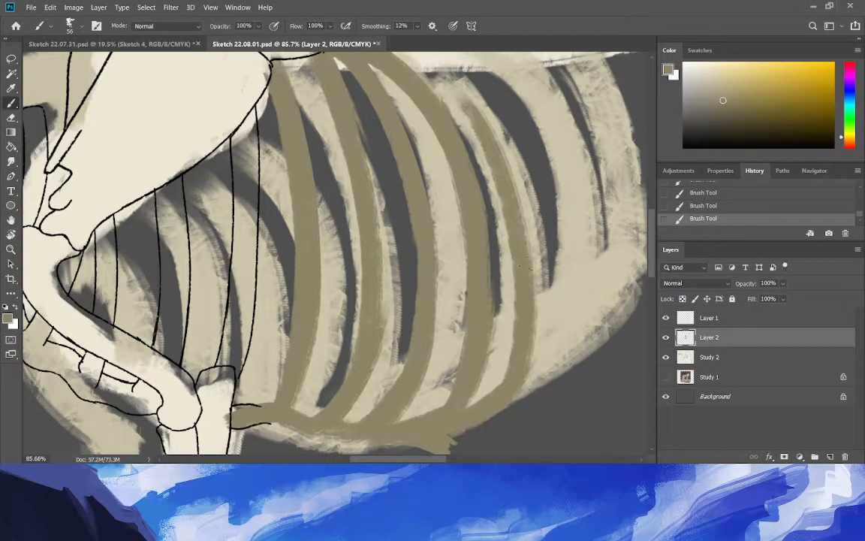
key(ctrl+z)
key(ctrl+z)
key(ctrl+shift+z)
key(ctrl+shift+z)
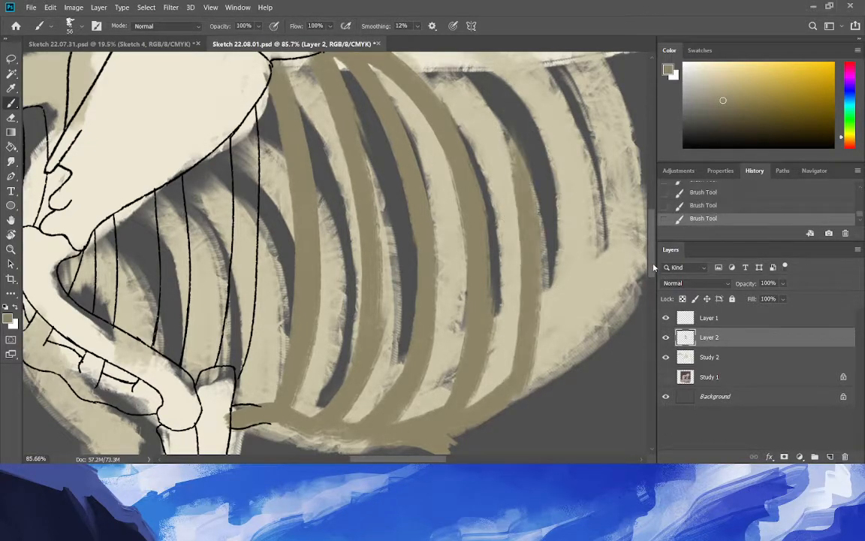
scroll(653, 267, up, 3)
key(ctrl+z)
mouse_move(396, 145)
mouse_down()
mouse_move(369, 147)
mouse_move(451, 251)
mouse_move(466, 315)
mouse_up()
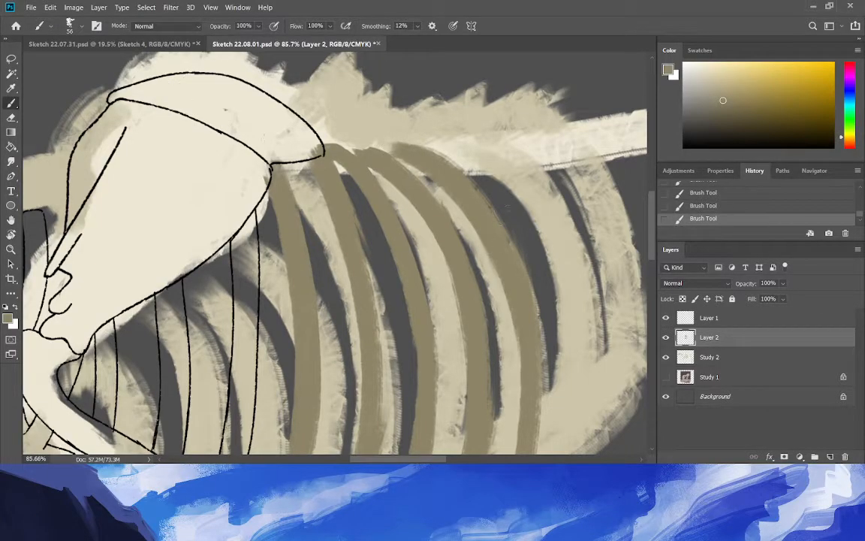
Continue the olive lower edge of the rib cage backward and paint the lower half of a sixth rib.
scroll(650, 240, down, 3)
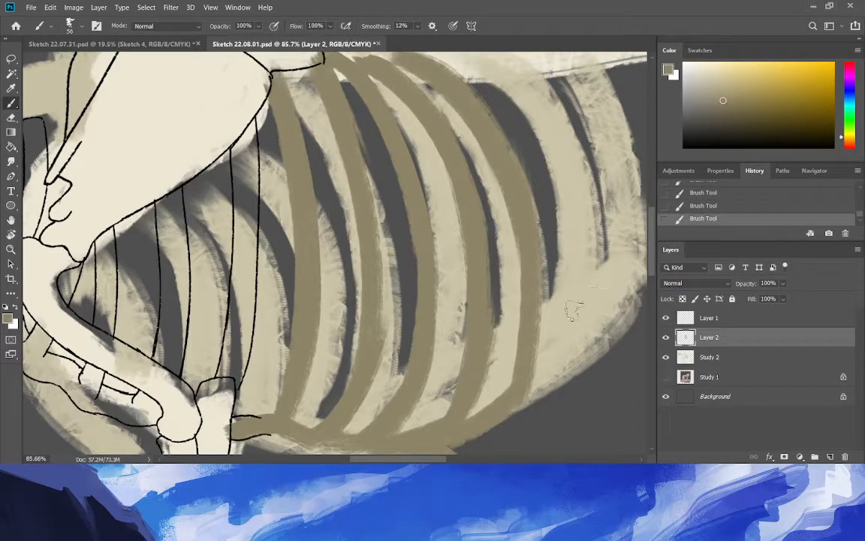
key(ctrl+z)
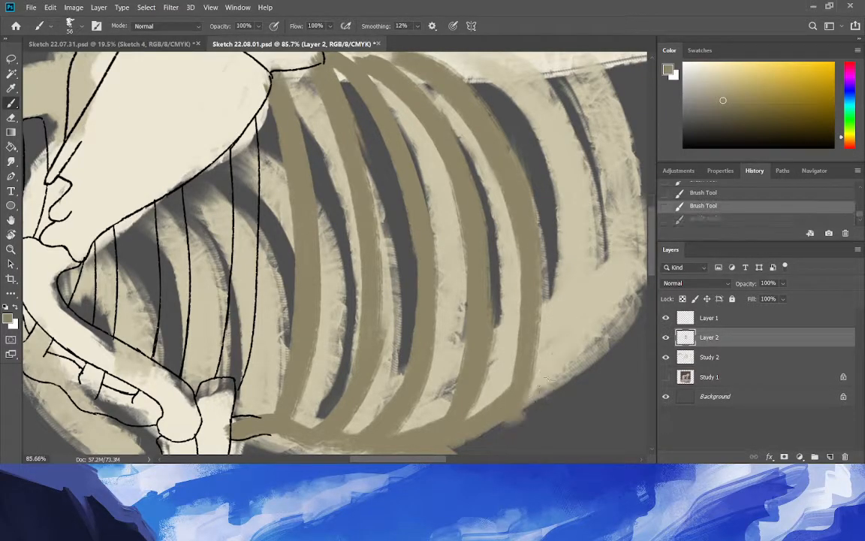
drag(520, 411, 576, 337)
drag(564, 198, 574, 353)
key(ctrl+z)
key(ctrl+shift+z)
key(ctrl+z)
drag(553, 383, 560, 174)
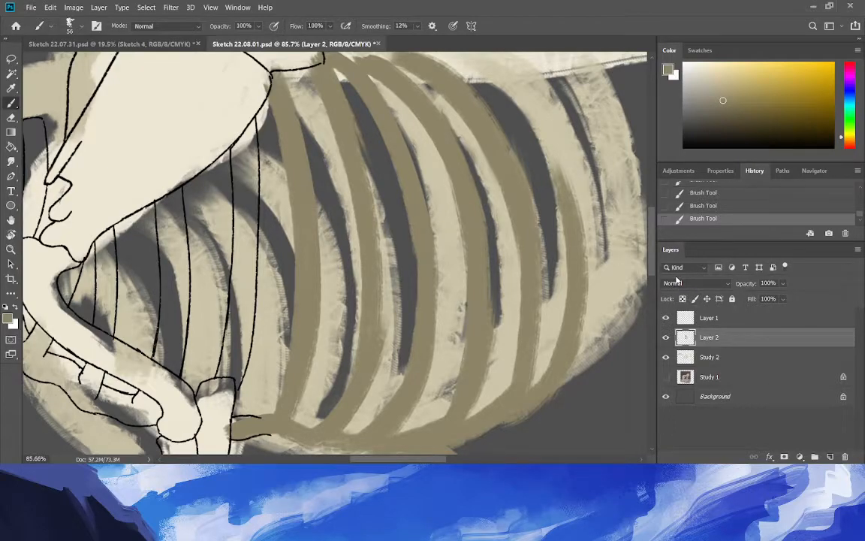
Paint the upper half of the sixth olive rib, curving forward to the spine behind the fifth rib.
mouse_move(574, 331)
mouse_down()
mouse_move(526, 111)
mouse_move(471, 62)
mouse_up()
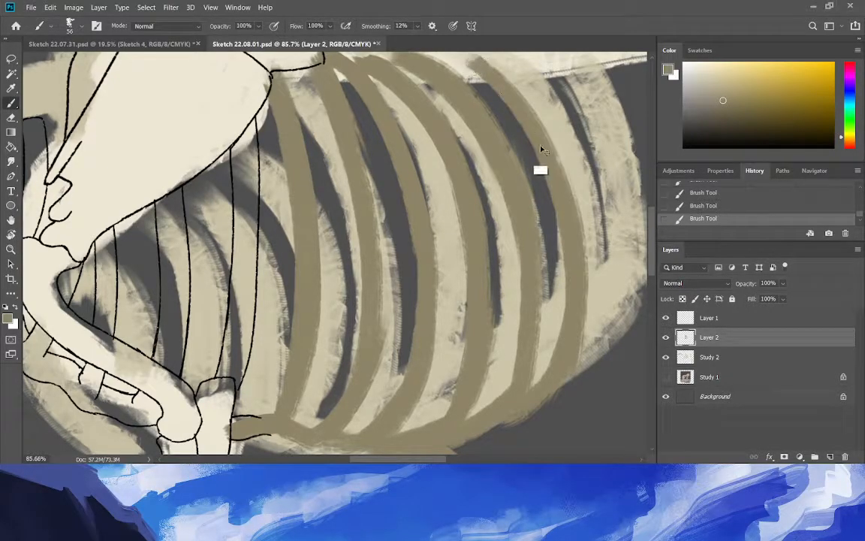
key(ctrl+z)
key(ctrl+shift+z)
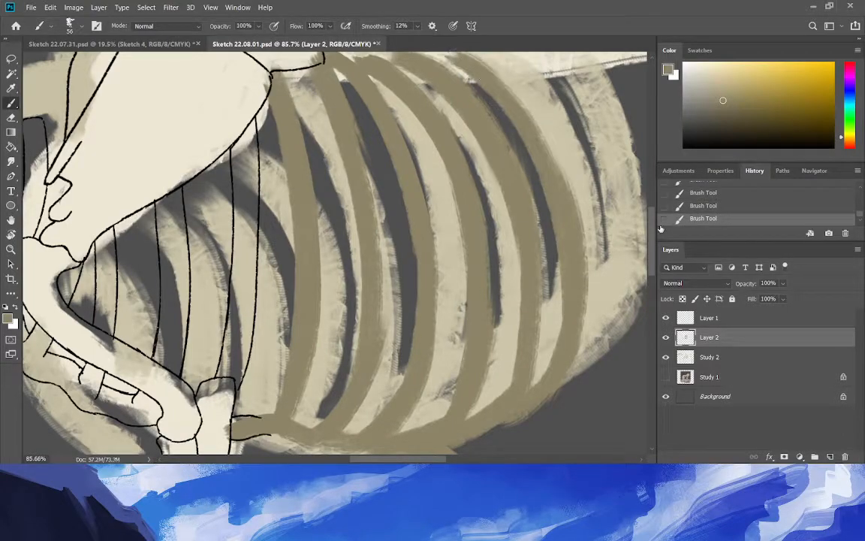
drag(655, 266, 455, 125)
scroll(643, 277, up, 5)
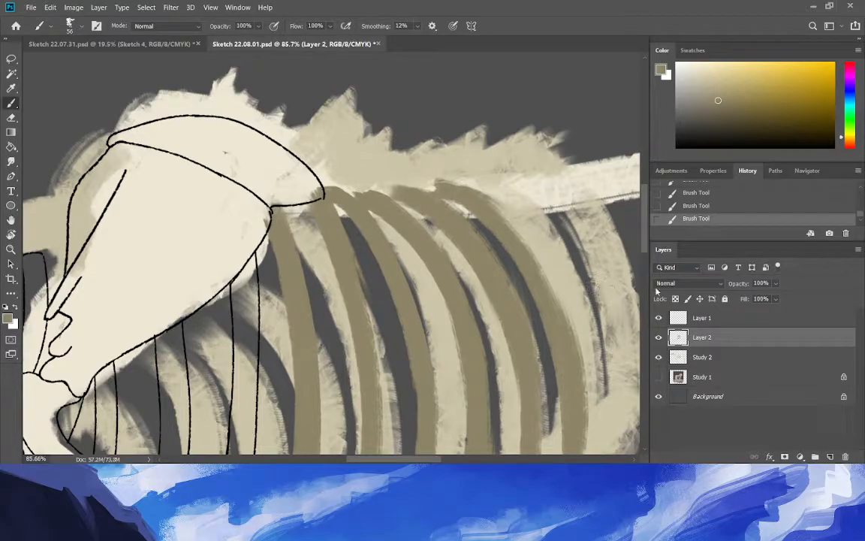
Carry the olive lower edge up to the back of the rib cage and paint a seventh rib curving to the spine.
scroll(644, 249, down, 5)
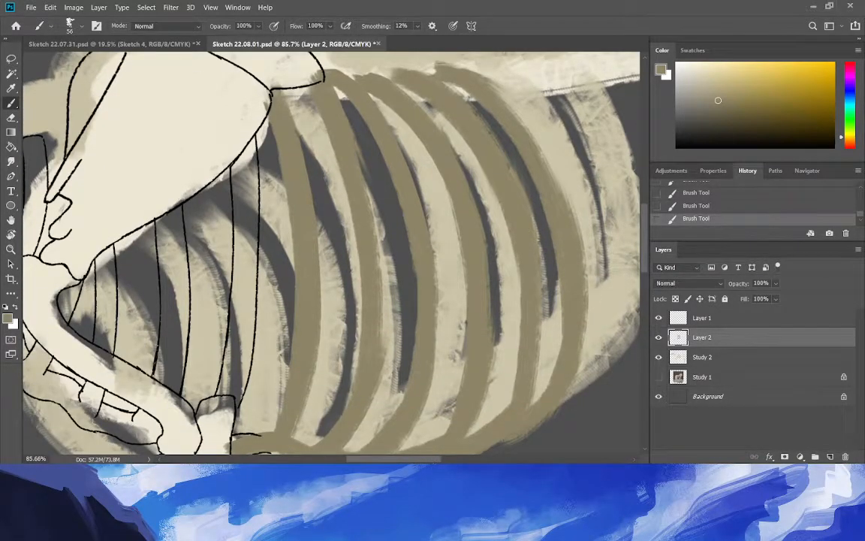
scroll(458, 442, right, 5)
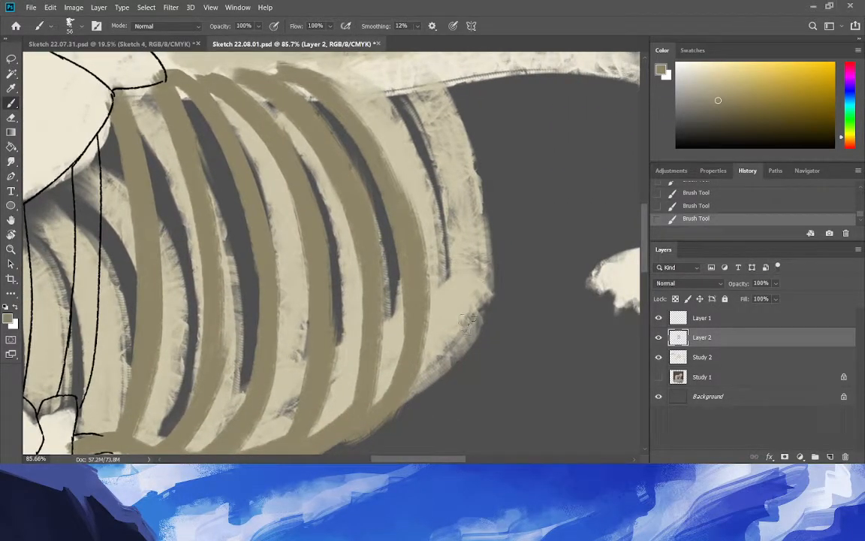
drag(419, 391, 456, 336)
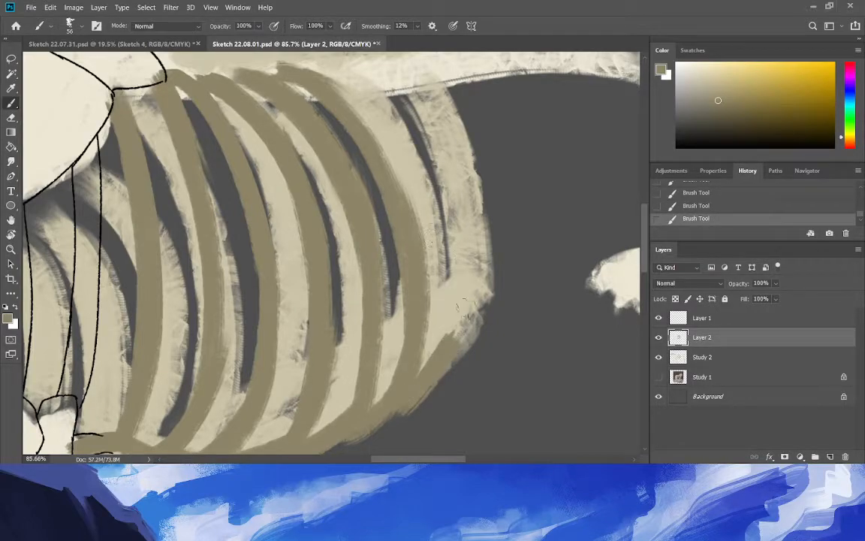
drag(454, 314, 424, 137)
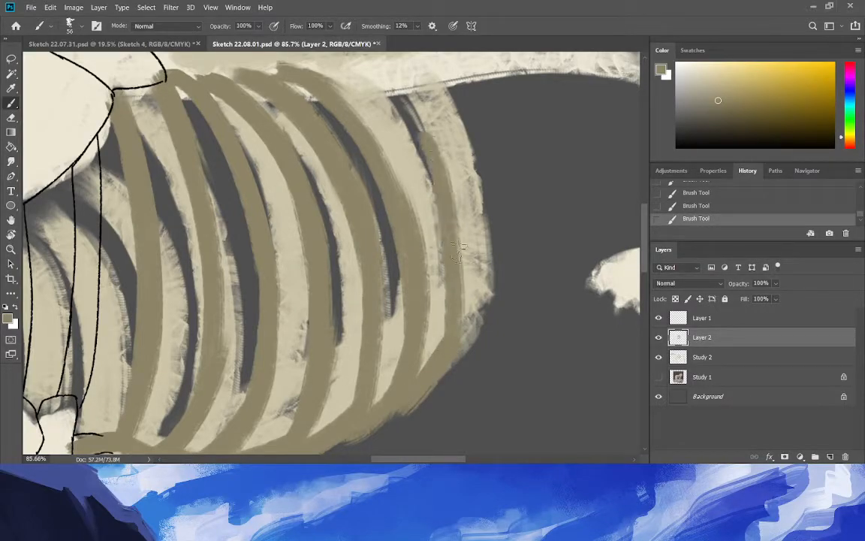
mouse_move(458, 298)
mouse_down()
mouse_move(323, 74)
mouse_move(351, 81)
mouse_move(455, 293)
mouse_up()
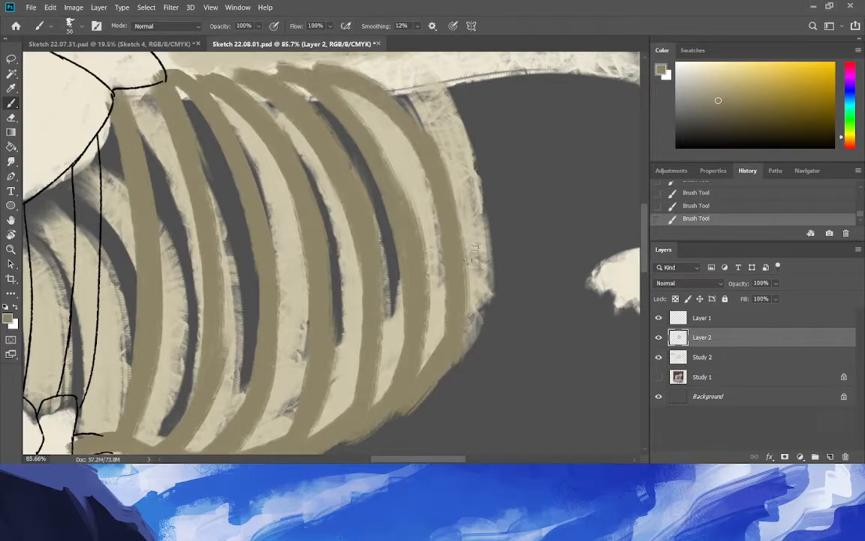
mouse_move(450, 361)
mouse_down()
mouse_move(486, 214)
mouse_move(405, 87)
mouse_move(330, 54)
mouse_move(413, 77)
mouse_up()
On Layer 1 in default black, redraw the sternum's upper contour from the elbow to the first olive rib, erasing the overlapping old line.
click(12, 250)
drag(181, 272, 78, 266)
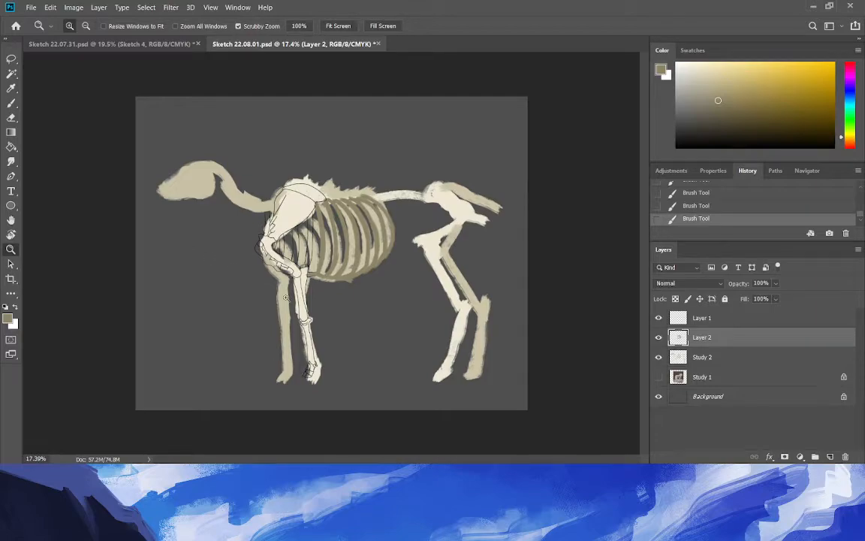
drag(297, 275, 341, 275)
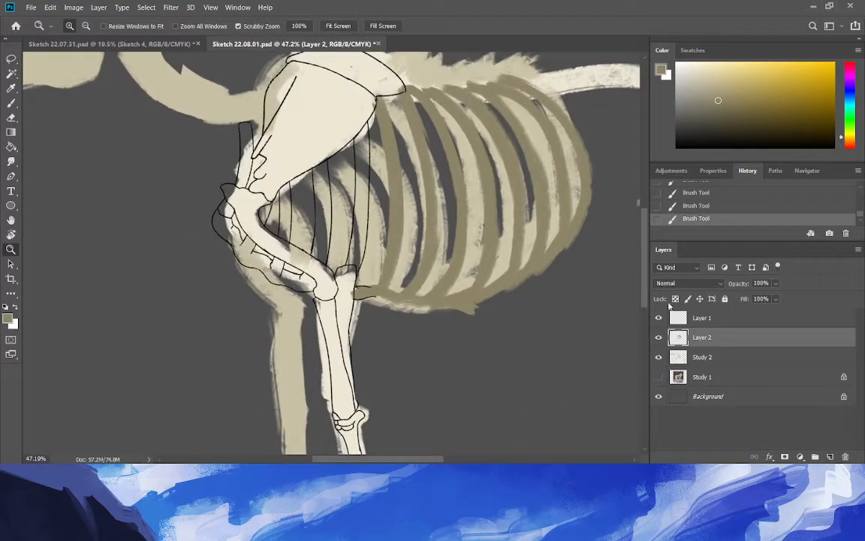
key(alt+bracketright)
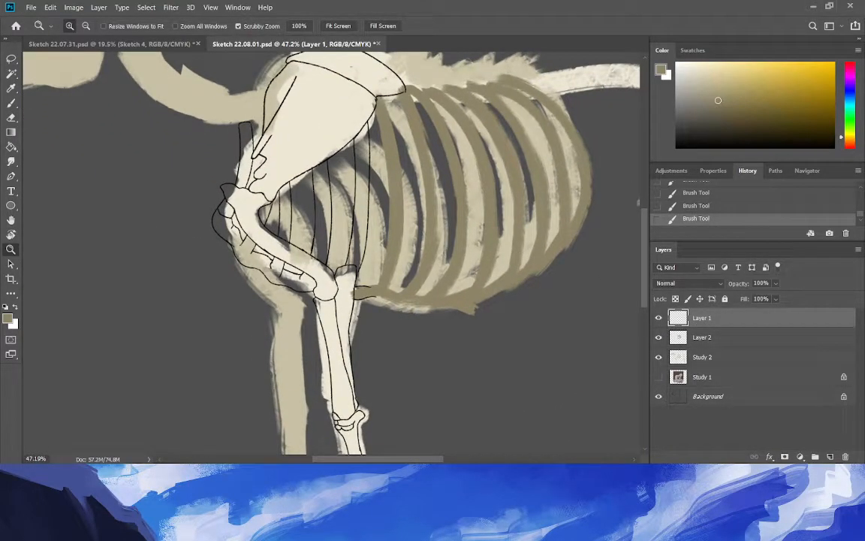
key(b)
key(d)
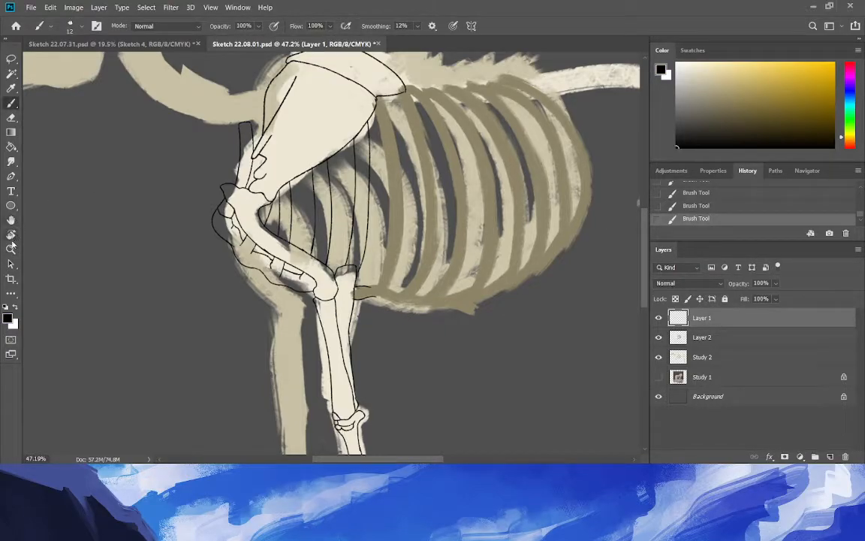
key(z)
drag(359, 271, 359, 271)
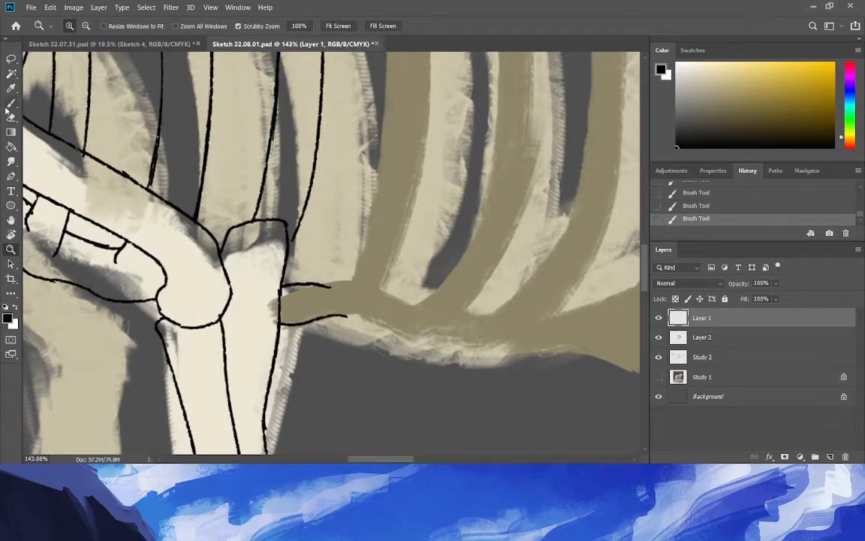
key(b)
drag(309, 283, 353, 279)
key(e)
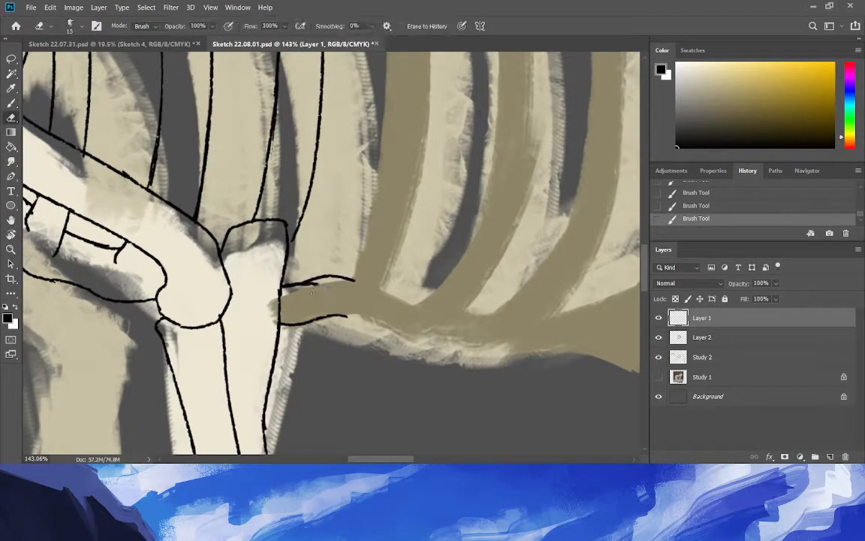
drag(302, 282, 314, 280)
click(12, 103)
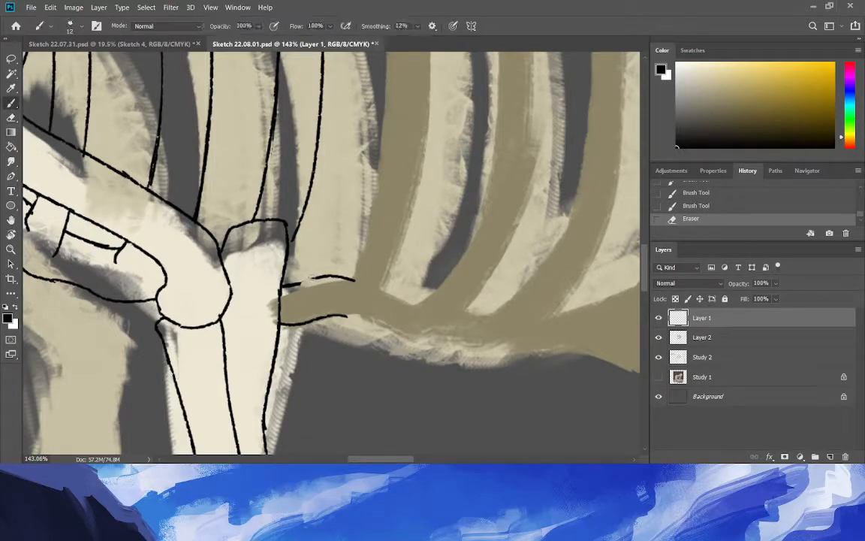
drag(275, 251, 264, 256)
Outline the first olive rib's lower end in black as a short segment meeting the sternum, closed by a line across its upper end.
drag(364, 253, 350, 283)
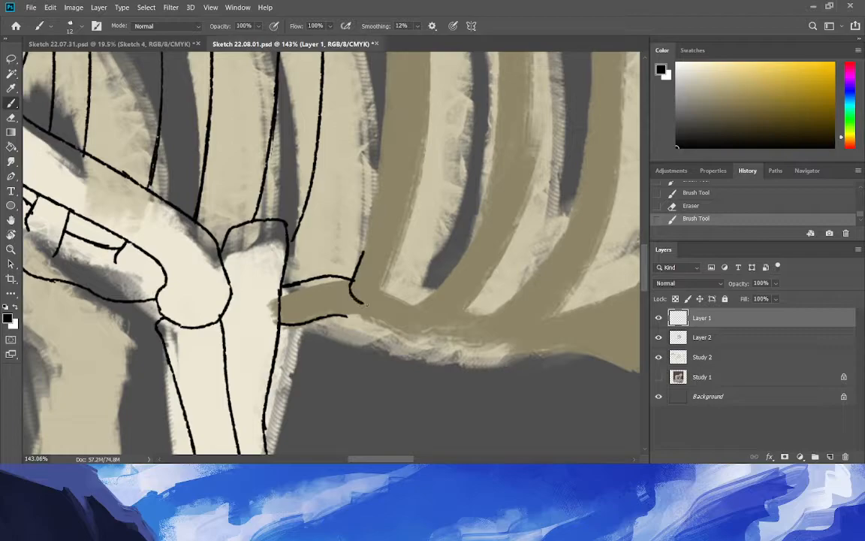
drag(402, 248, 366, 304)
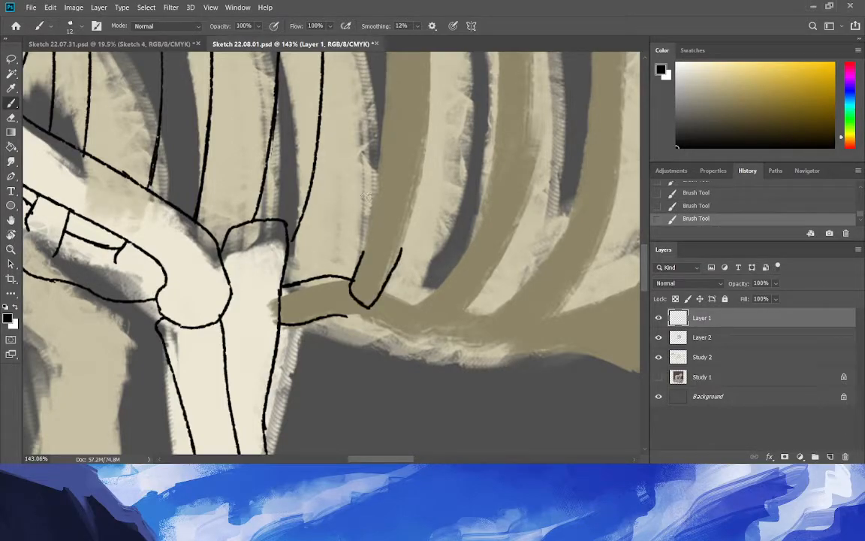
drag(361, 253, 401, 249)
key(ctrl+z)
key(ctrl+z)
key(ctrl+shift+z)
key(ctrl+shift+z)
Draw the black front contour of the first olive rib from its lower segment up to the shoulder blade's rear edge.
scroll(649, 274, up, 3)
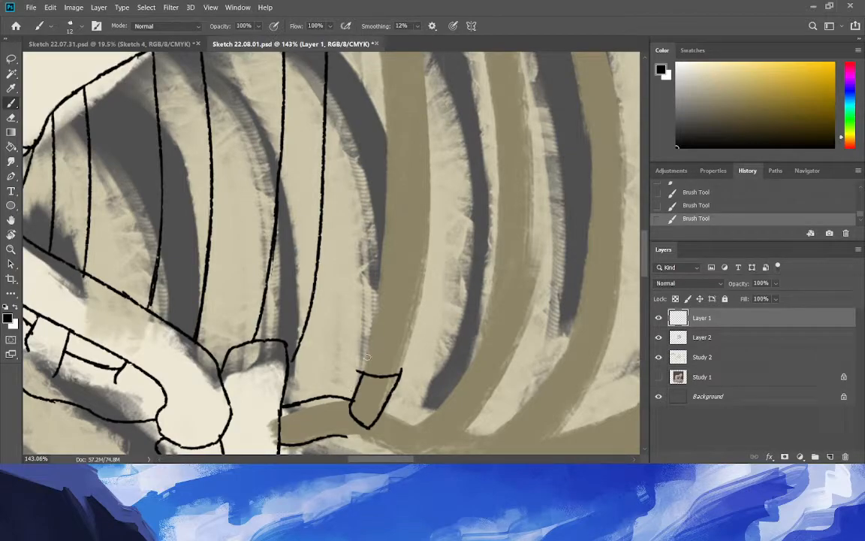
drag(366, 357, 391, 148)
scroll(646, 269, up, 3)
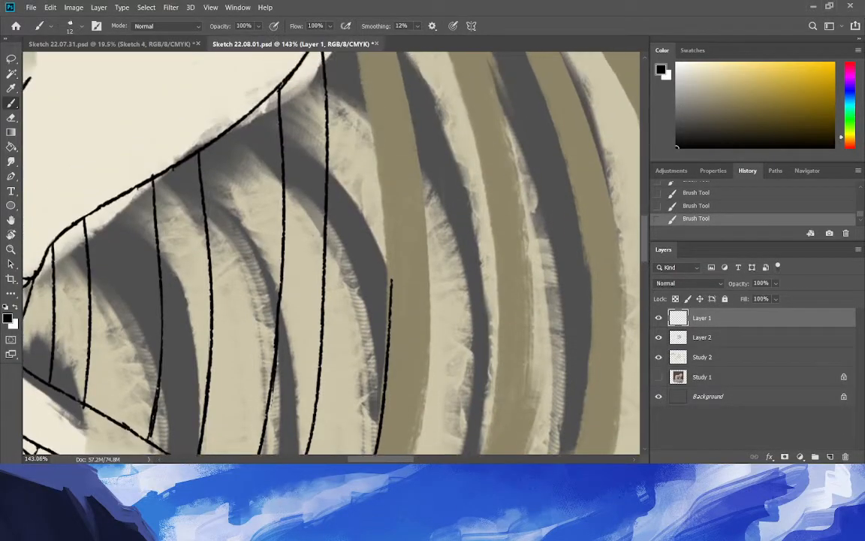
drag(392, 284, 368, 75)
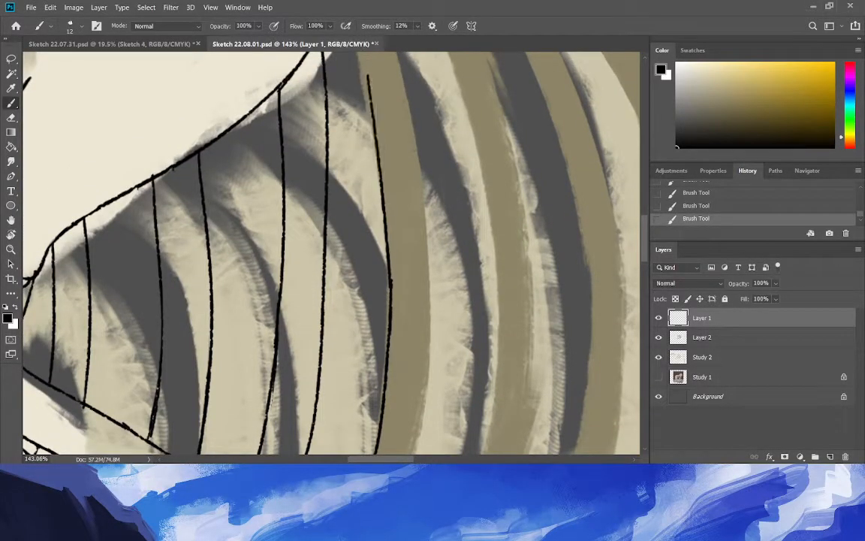
scroll(631, 235, up, 3)
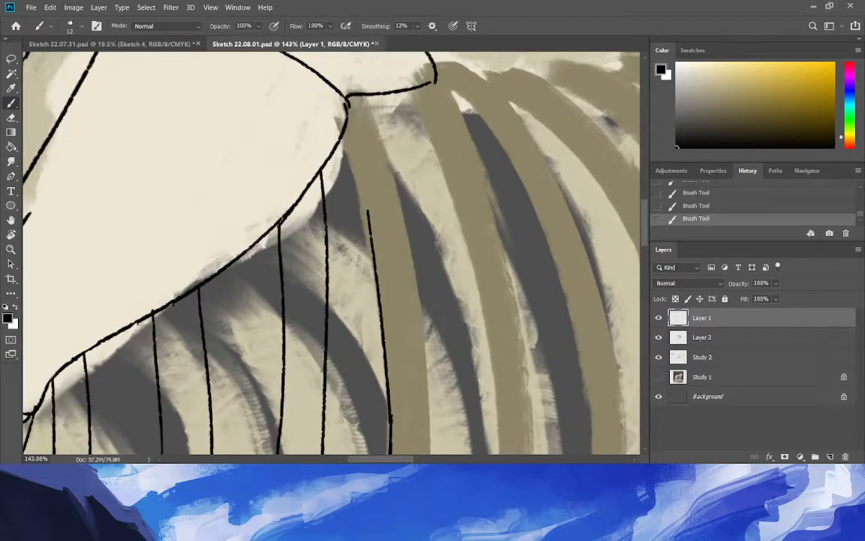
mouse_move(371, 239)
mouse_down()
mouse_move(336, 132)
mouse_move(371, 240)
mouse_up()
key(ctrl+z)
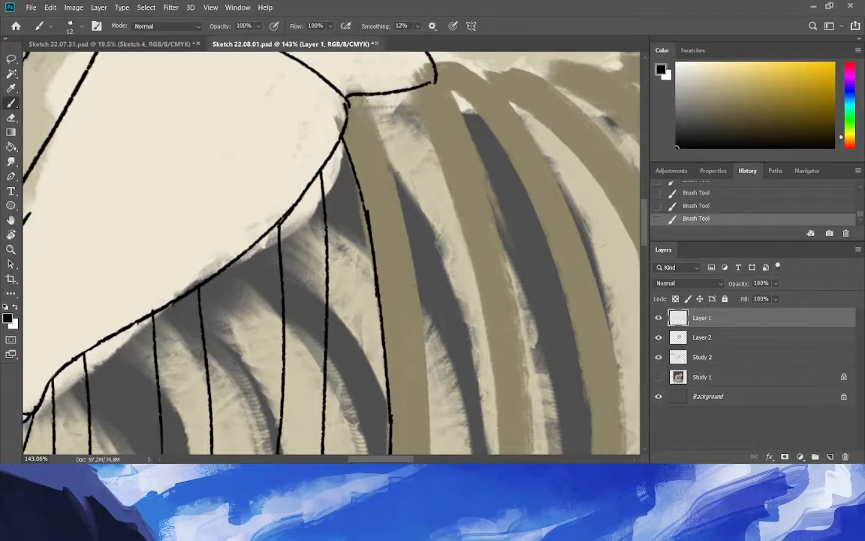
Draw the black rear contour of the first olive rib from the shoulder blade's upper rim down to its lower segment.
drag(366, 95, 418, 308)
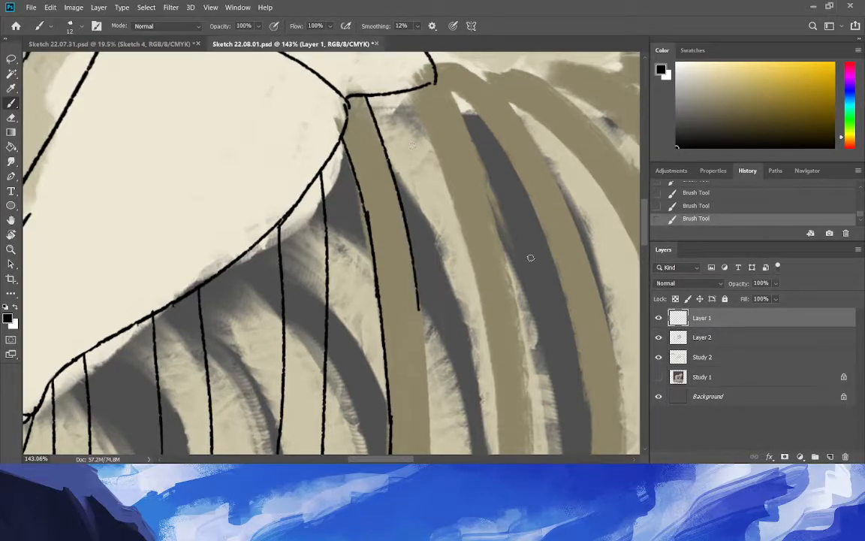
scroll(423, 246, down, 5)
drag(398, 300, 427, 88)
key(ctrl+z)
drag(397, 298, 428, 133)
drag(645, 274, 645, 254)
mouse_move(428, 330)
mouse_down()
mouse_move(428, 237)
mouse_move(411, 104)
mouse_up()
key(ctrl+z)
mouse_move(427, 328)
mouse_down()
mouse_move(428, 210)
mouse_move(414, 107)
mouse_up()
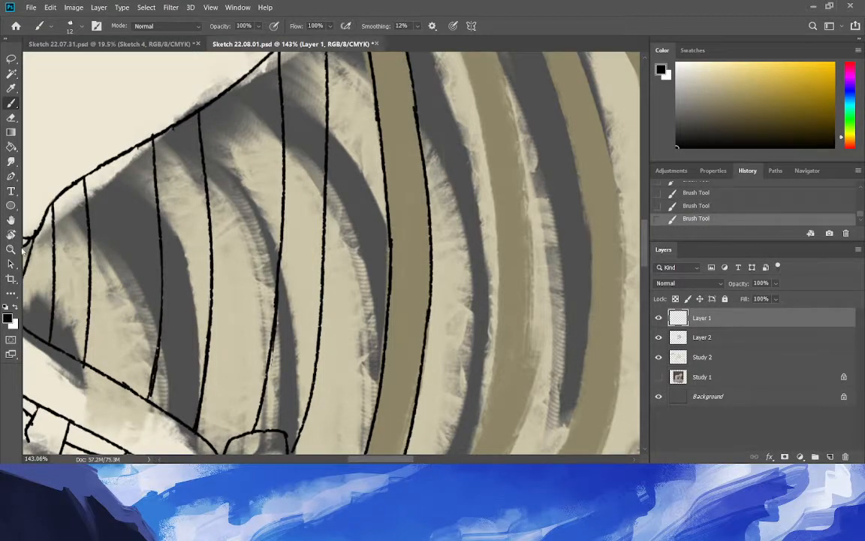
key(z)
drag(166, 291, 108, 292)
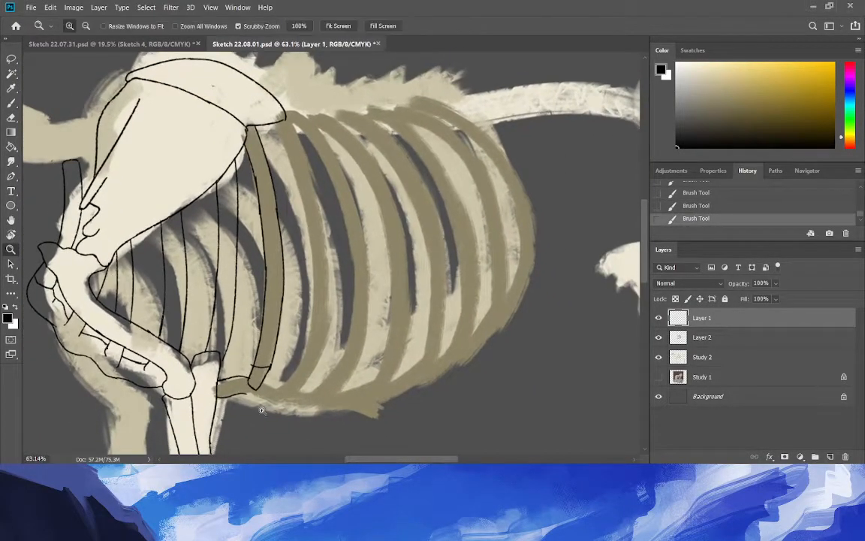
Extend the sternum's lower contour rearward in black and draw its upper contour between the first and second olive ribs.
drag(251, 421, 345, 431)
key(b)
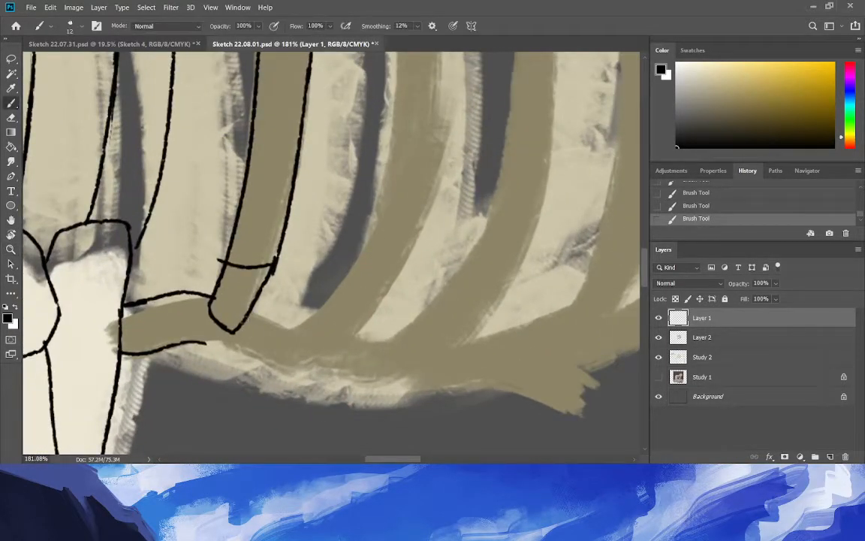
drag(197, 342, 288, 369)
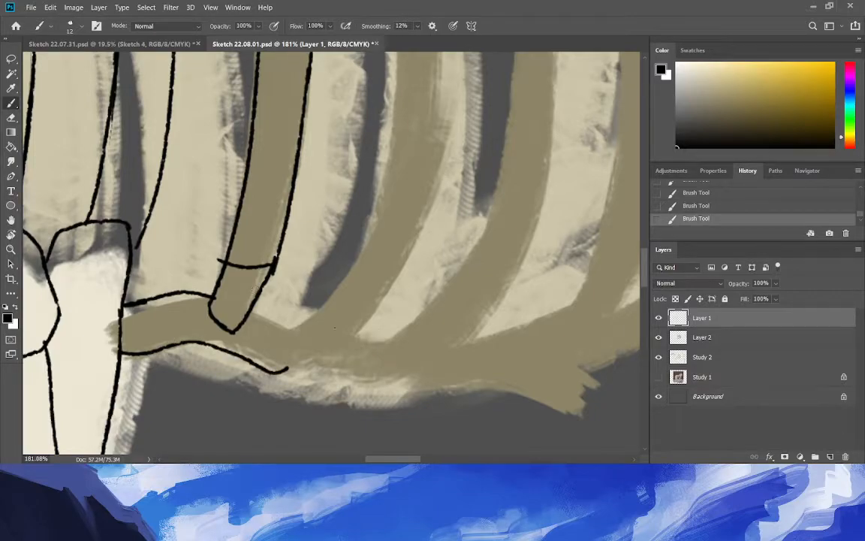
drag(254, 307, 312, 324)
key(ctrl+z)
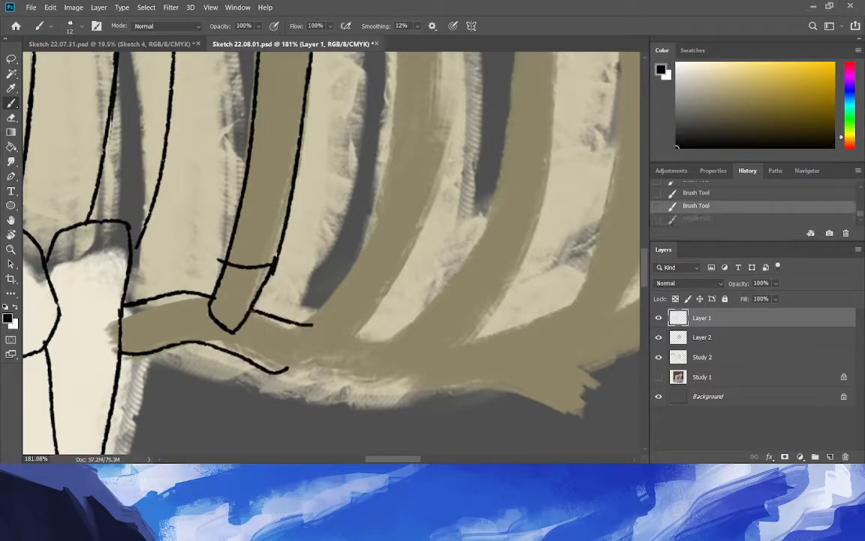
drag(254, 309, 304, 320)
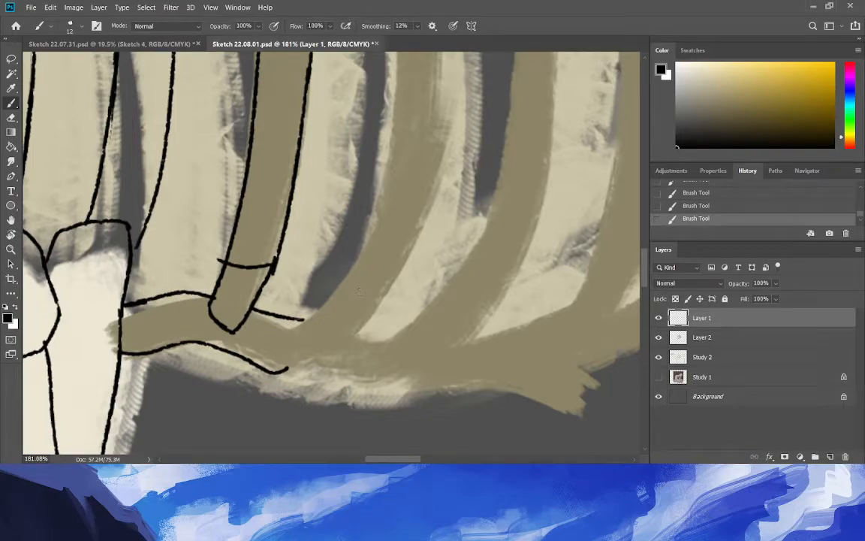
Outline the second olive rib's lower end in black as a short segment meeting the sternum, closed by a line across its upper end.
drag(293, 319, 314, 348)
mouse_move(313, 348)
mouse_down()
mouse_move(322, 353)
mouse_move(361, 325)
mouse_move(395, 264)
mouse_up()
key(ctrl+z)
mouse_move(361, 326)
mouse_down()
mouse_move(402, 261)
mouse_move(363, 272)
mouse_up()
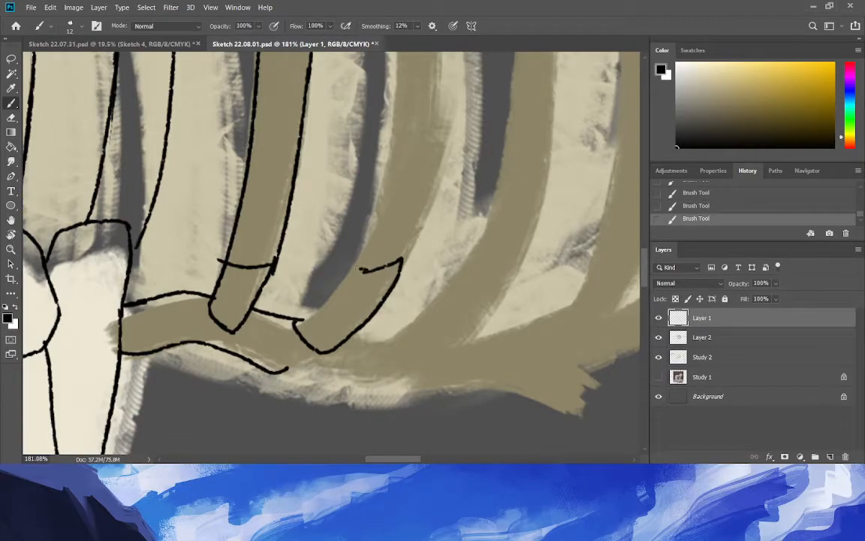
drag(360, 268, 304, 314)
key(ctrl+z)
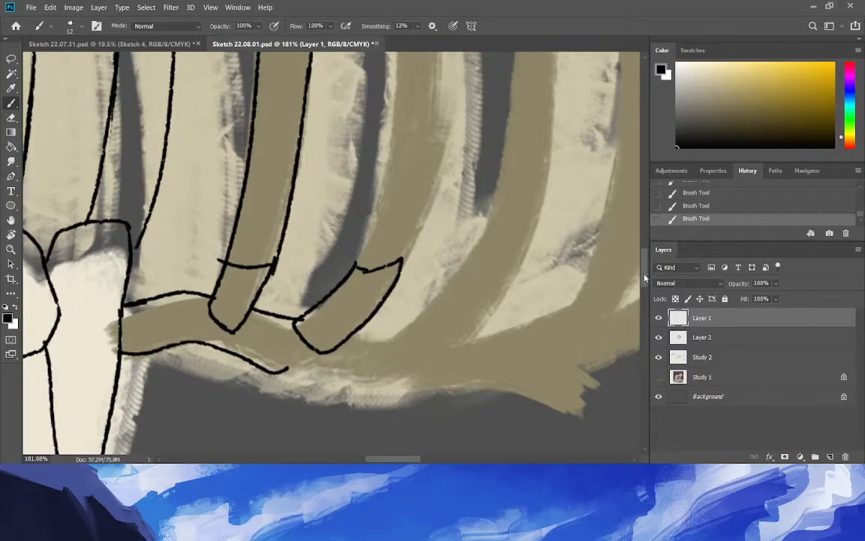
Draw the lower part of the second olive rib's black front contour, rising from its lower segment.
scroll(644, 278, up, 5)
drag(355, 453, 414, 193)
key(ctrl+z)
drag(644, 264, 644, 289)
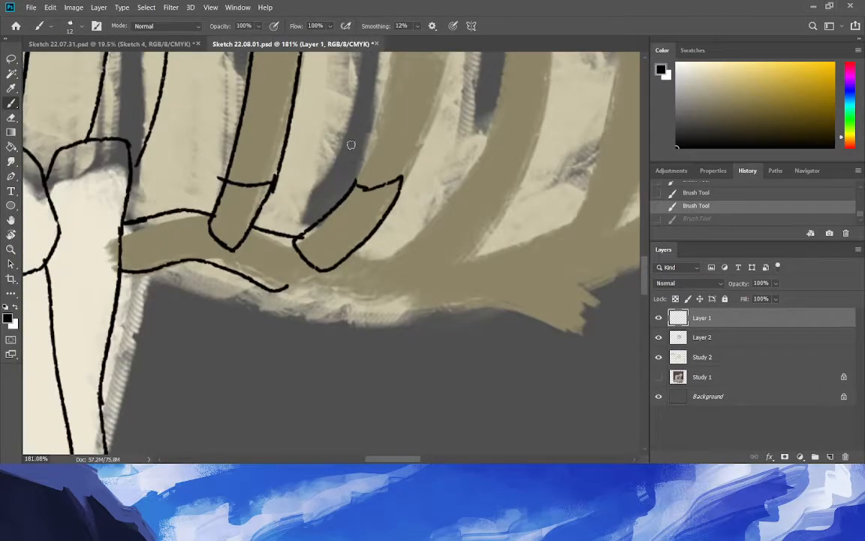
drag(353, 185, 406, 51)
Draw the lower part of the second olive rib's black rear contour, retrying the stroke until it follows a tighter curve.
drag(644, 292, 644, 276)
drag(397, 366, 444, 38)
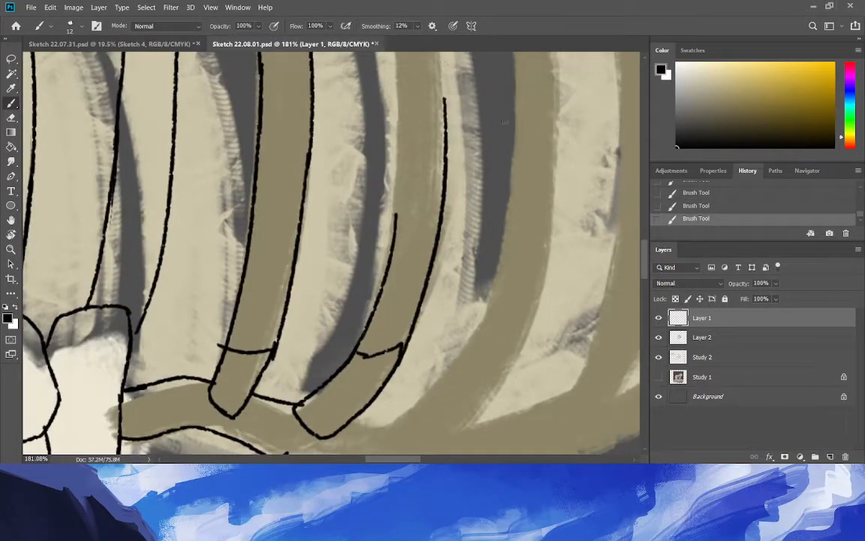
key(ctrl+z)
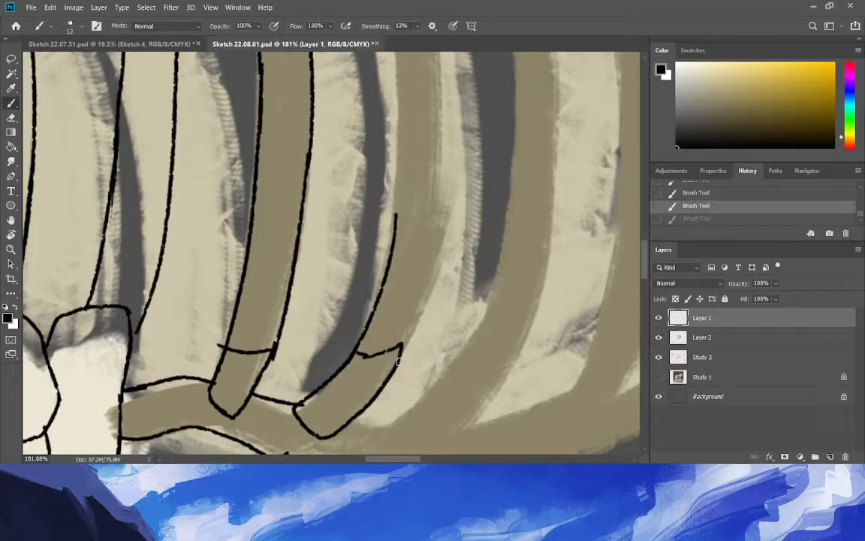
drag(402, 338, 431, 60)
key(ctrl+z)
mouse_move(398, 363)
mouse_down()
mouse_move(430, 207)
mouse_move(435, 49)
mouse_up()
key(ctrl+z)
drag(398, 364, 435, 99)
Continue the second olive rib's black rear contour up to the rear corner of the shoulder blade's upper rim.
drag(646, 265, 646, 235)
drag(433, 375, 391, 114)
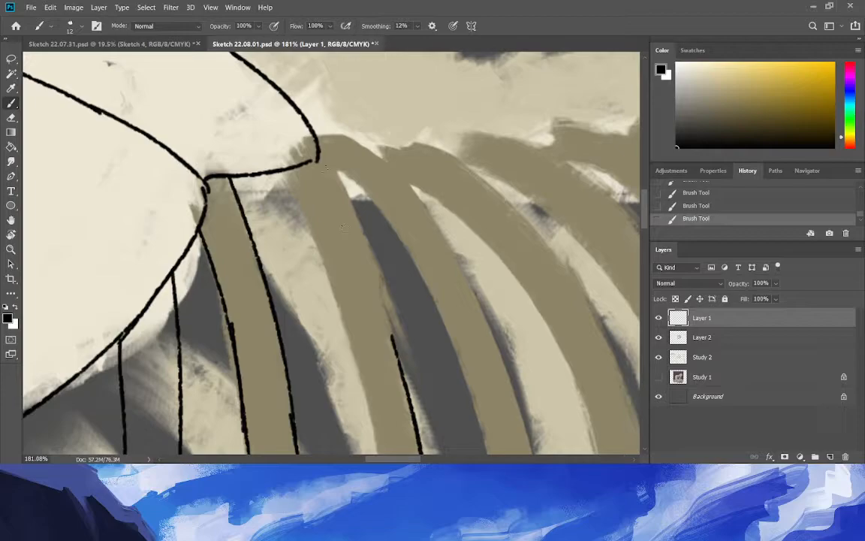
drag(322, 160, 398, 370)
key(ctrl+z)
drag(321, 160, 397, 350)
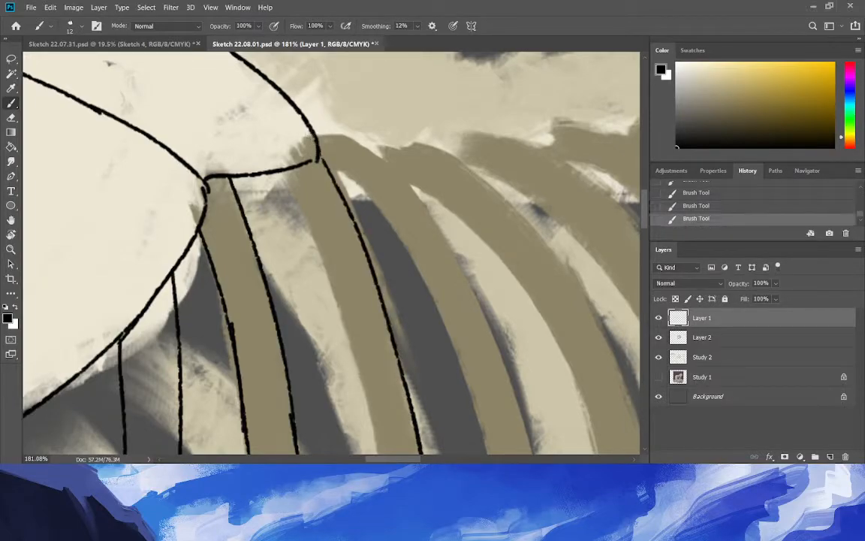
Draw the second olive rib's black front contour from the shoulder blade's rim down to the part already drawn above its lower segment.
mouse_move(287, 167)
mouse_down()
mouse_move(300, 178)
mouse_move(349, 314)
mouse_up()
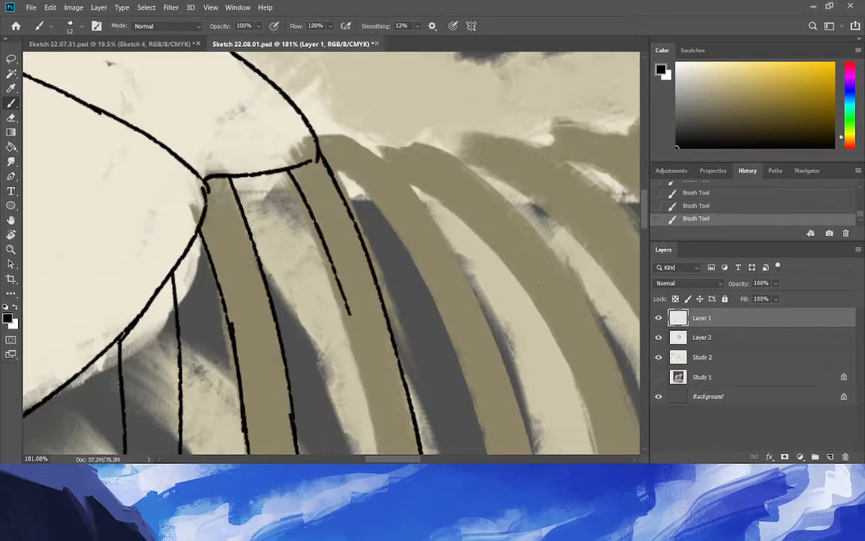
scroll(642, 225, down, 5)
drag(304, 66, 355, 282)
scroll(579, 225, down, 9)
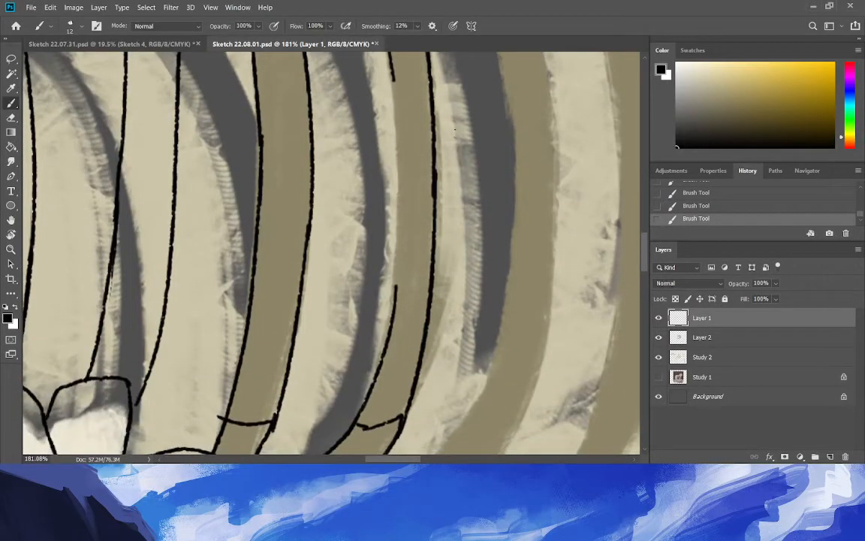
key(ctrl+z)
mouse_move(390, 59)
mouse_down()
mouse_move(399, 199)
mouse_move(393, 302)
mouse_up()
Continue the sternum's black lower contour rearward with a small notch and a long curve beneath the second and third olive ribs.
click(10, 252)
drag(161, 290, 256, 354)
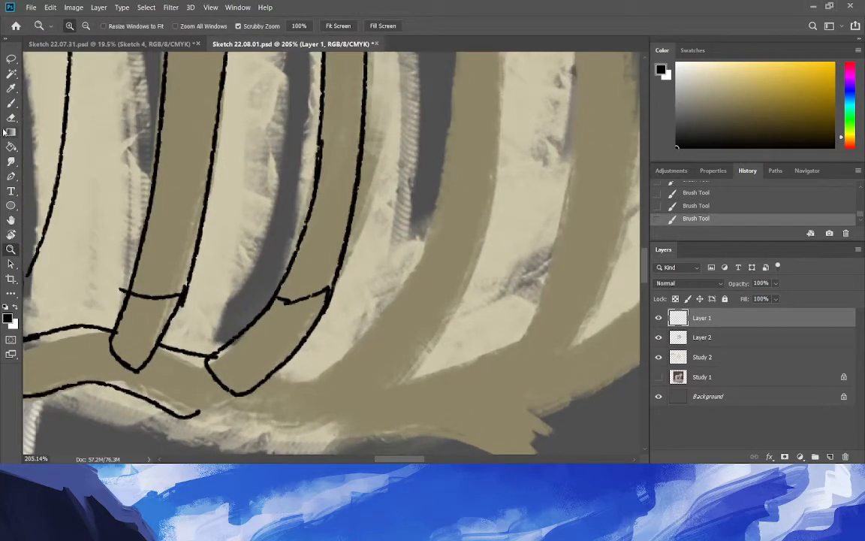
key(b)
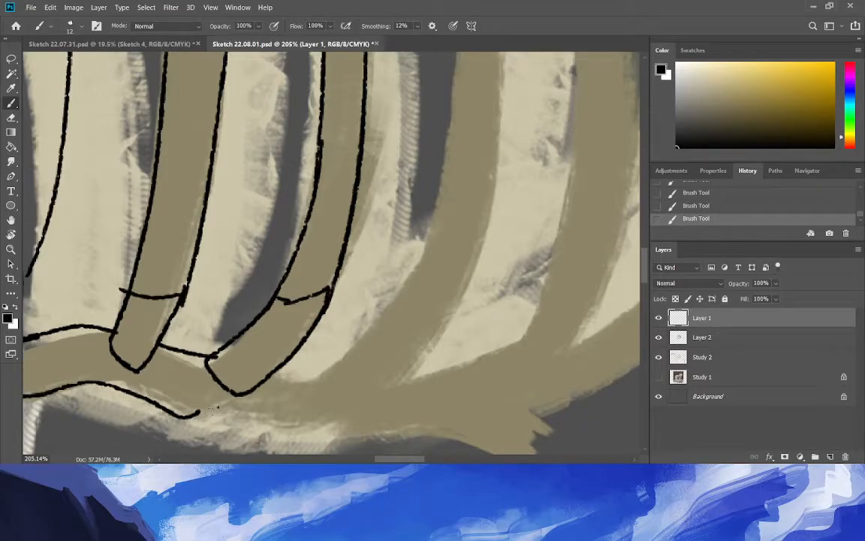
drag(195, 414, 215, 409)
drag(219, 409, 317, 419)
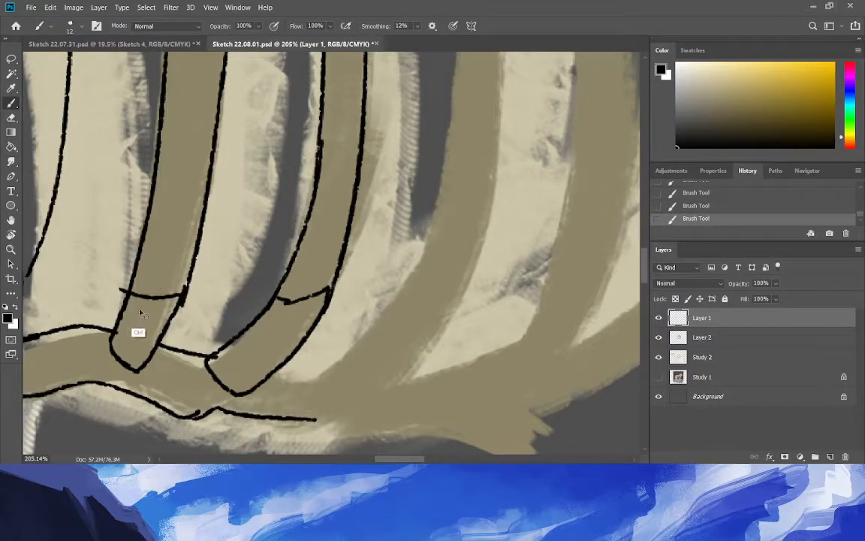
key(ctrl+z)
drag(218, 410, 351, 425)
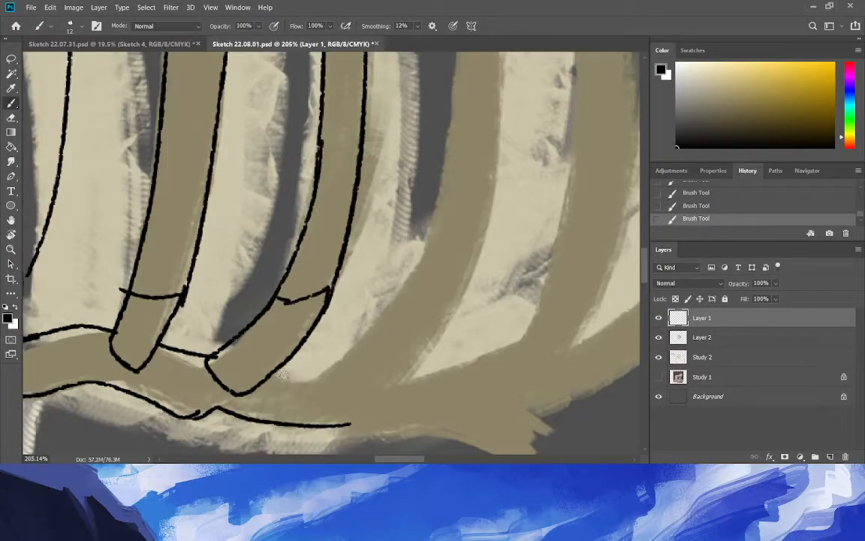
Draw the sternum's upper contour behind the second olive rib and outline the third olive rib's lower end as a closed black segment.
drag(283, 374, 390, 316)
key(ctrl+z)
drag(274, 373, 402, 296)
key(ctrl+z)
drag(278, 373, 411, 278)
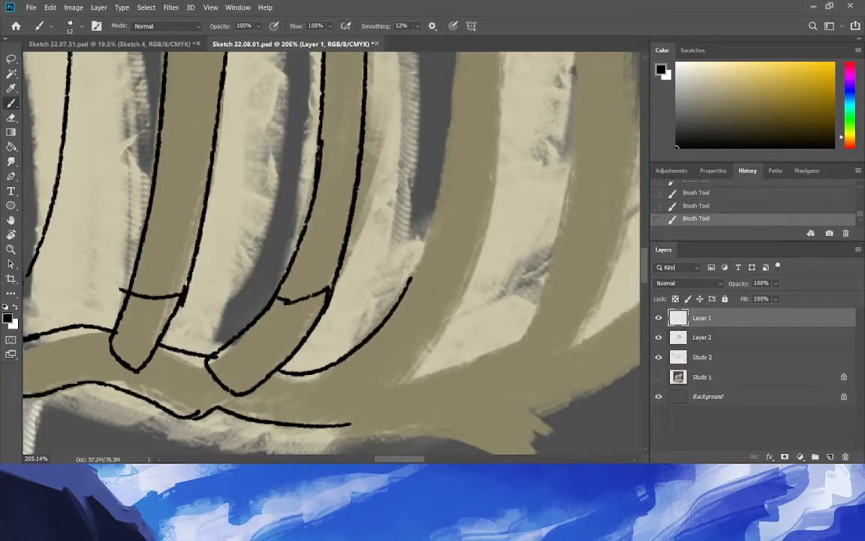
drag(390, 304, 456, 298)
drag(458, 295, 366, 401)
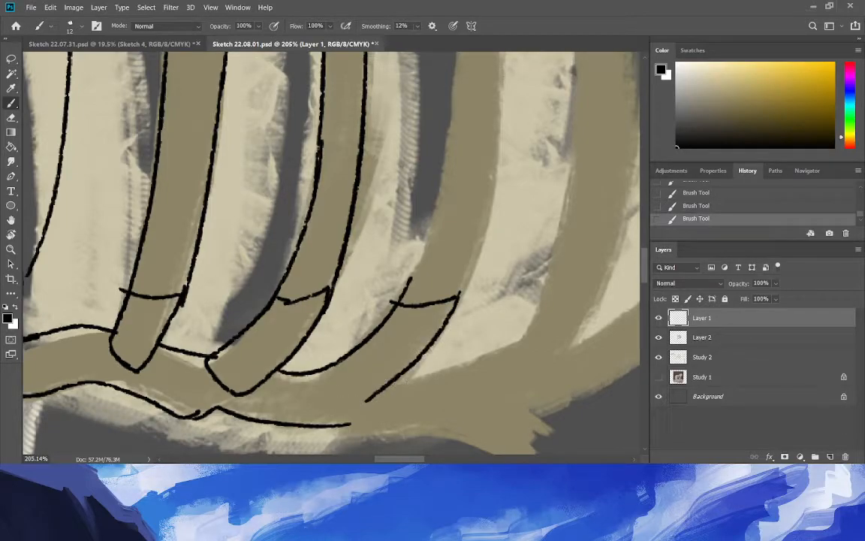
drag(365, 402, 332, 383)
Erase the stray line ends around the sternum and rib segments, and touch up the line across the second rib's segment.
key(e)
drag(391, 298, 393, 303)
drag(200, 407, 192, 410)
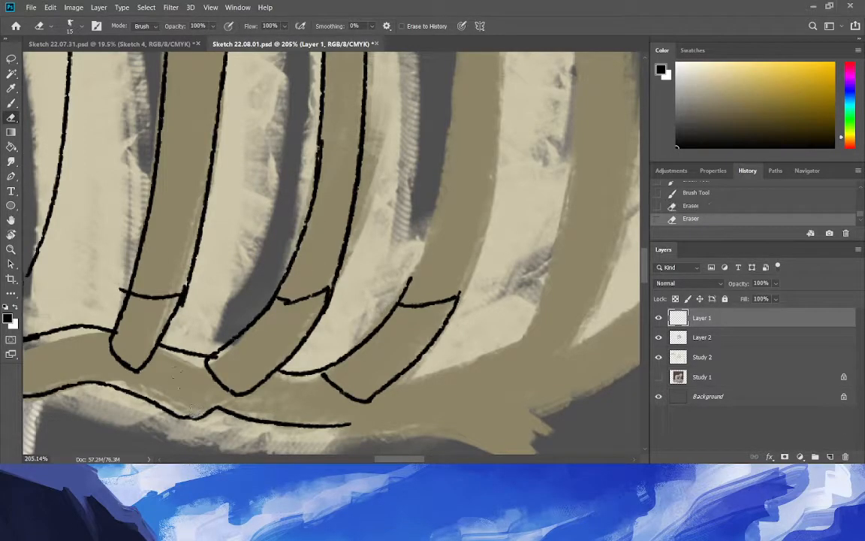
drag(213, 354, 218, 359)
key(b)
drag(333, 289, 277, 300)
mouse_move(160, 282)
mouse_down()
mouse_move(125, 281)
mouse_move(144, 282)
mouse_up()
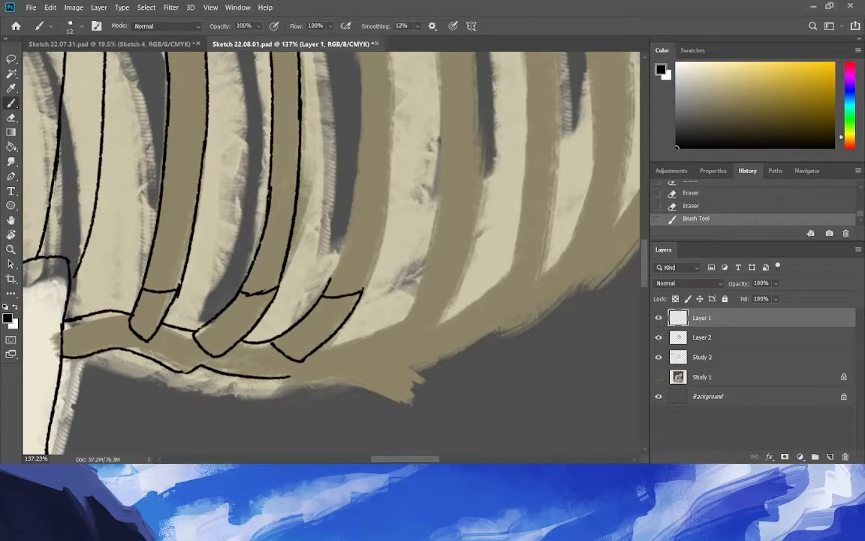
Redraw the rear end of the sternum's lower contour slightly higher and erase the old line beneath it.
drag(293, 370, 230, 375)
key(ctrl+z)
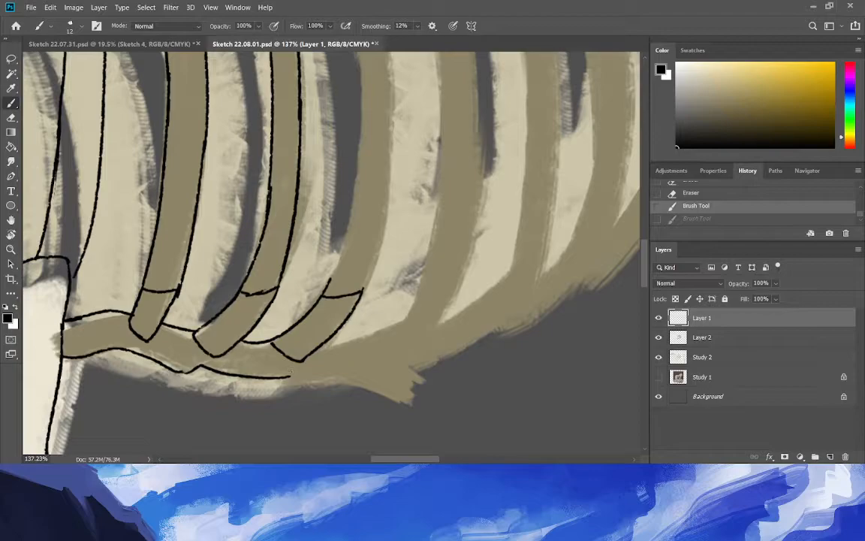
key(ctrl+shift+z)
key(ctrl+z)
key(ctrl+shift+z)
key(ctrl+z)
key(ctrl+shift+z)
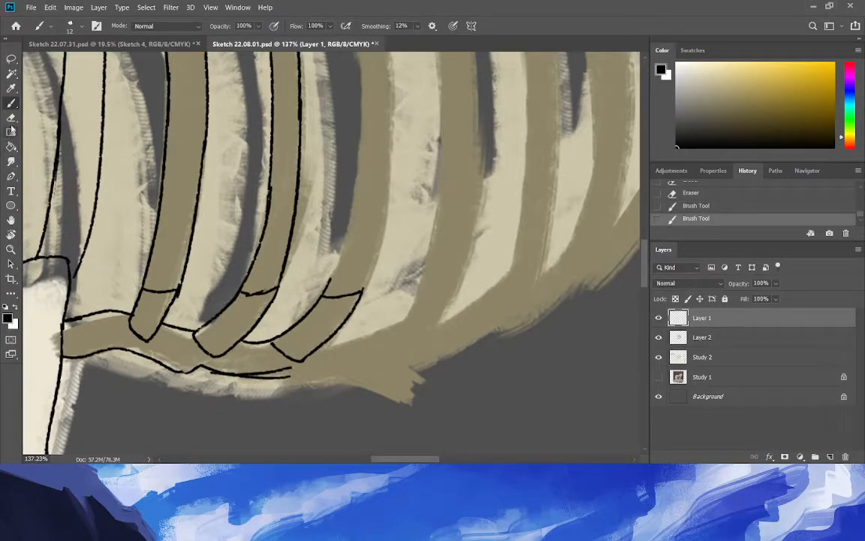
key(e)
drag(186, 337, 212, 338)
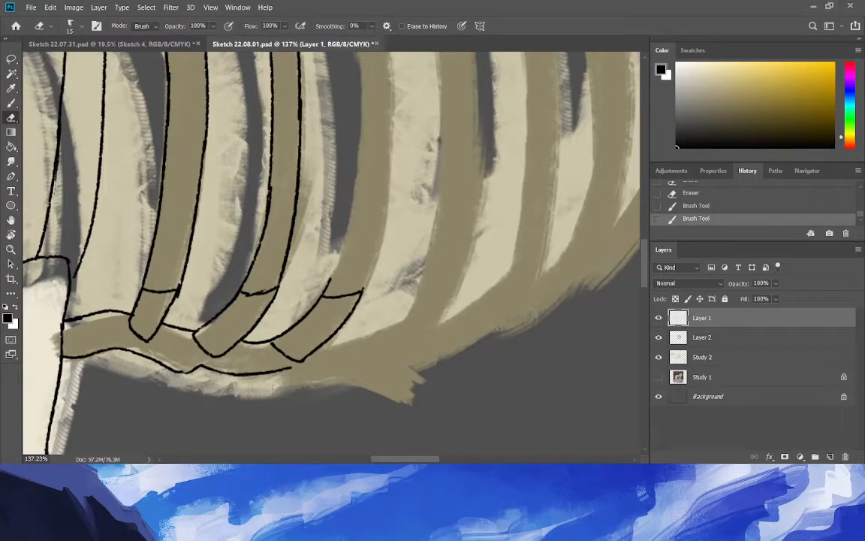
click(11, 103)
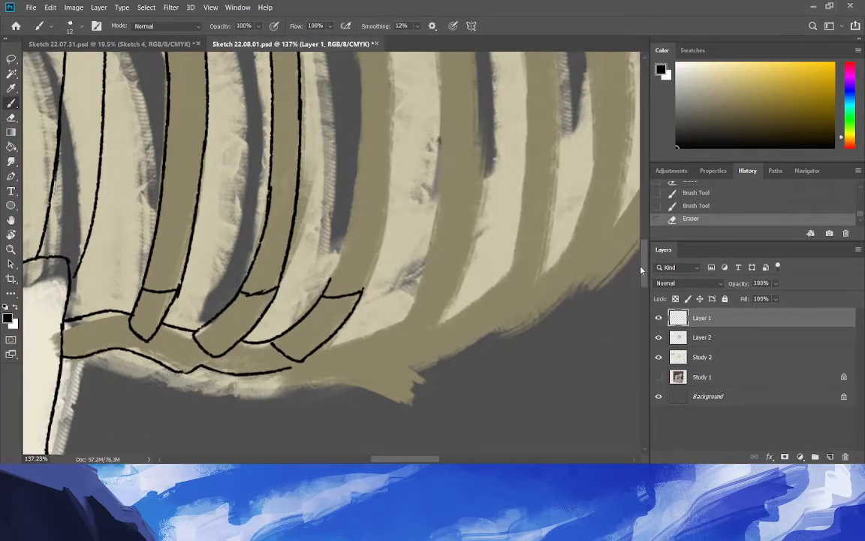
Draw the third olive rib's black front contour from its lower segment up to the rear corner of the shoulder blade's rim.
scroll(617, 221, up, 4)
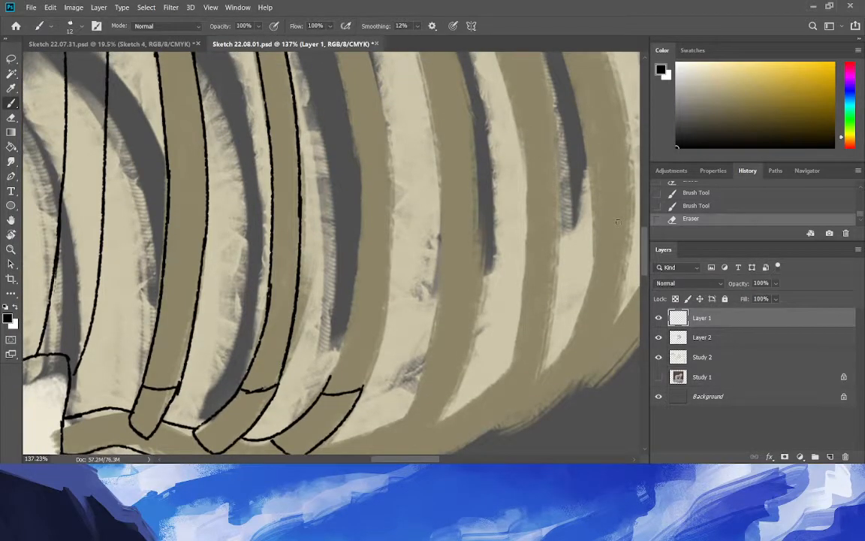
drag(338, 350, 349, 128)
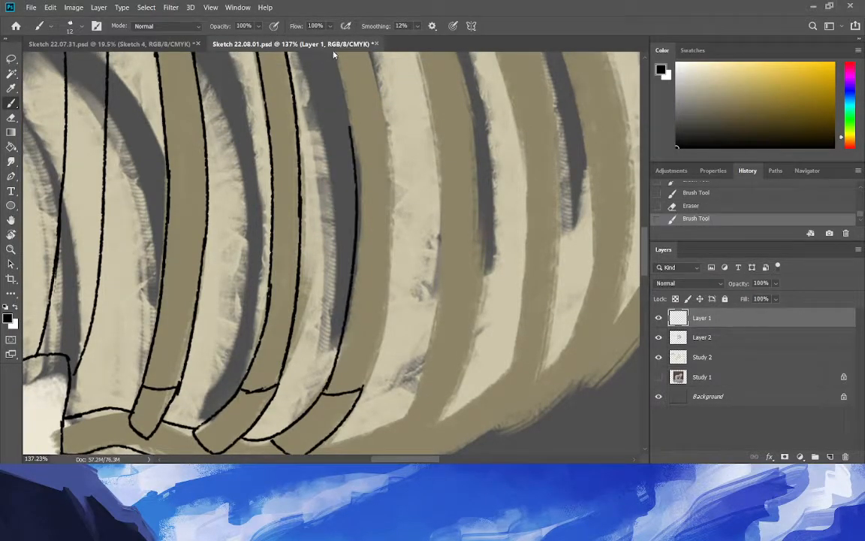
key(ctrl+z)
drag(334, 351, 340, 84)
scroll(415, 225, up, 5)
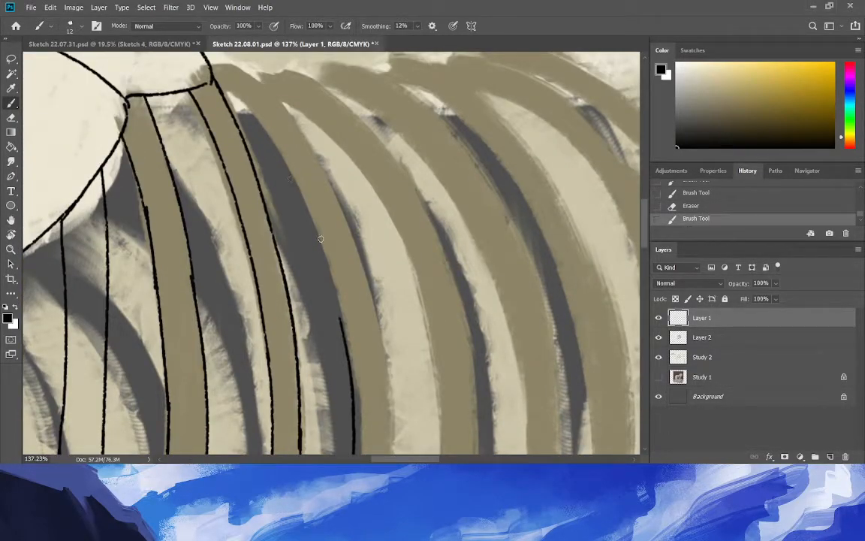
mouse_move(343, 324)
mouse_down()
mouse_move(263, 140)
mouse_move(232, 94)
mouse_up()
key(ctrl+z)
mouse_move(341, 322)
mouse_down()
mouse_move(288, 181)
mouse_move(218, 75)
mouse_up()
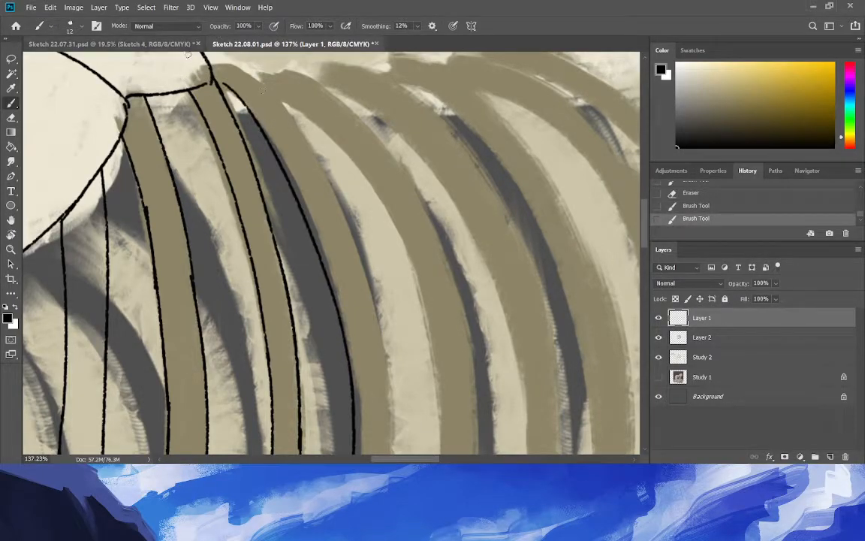
Draw the third olive rib's black rear contour from the shoulder blade's rear corner over its curved top and down to mid-length.
mouse_move(237, 96)
mouse_down()
mouse_move(197, 60)
mouse_move(242, 69)
mouse_move(300, 141)
mouse_up()
key(ctrl+z)
drag(214, 81, 318, 176)
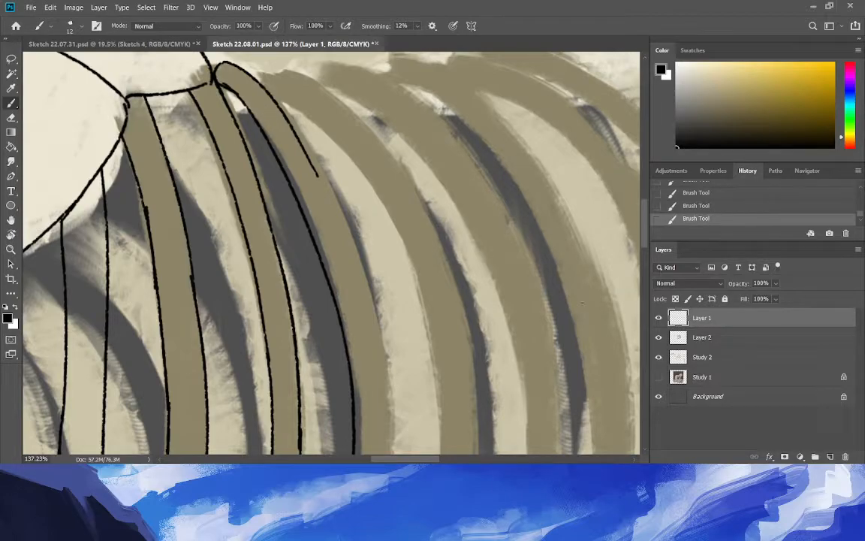
drag(647, 232, 644, 242)
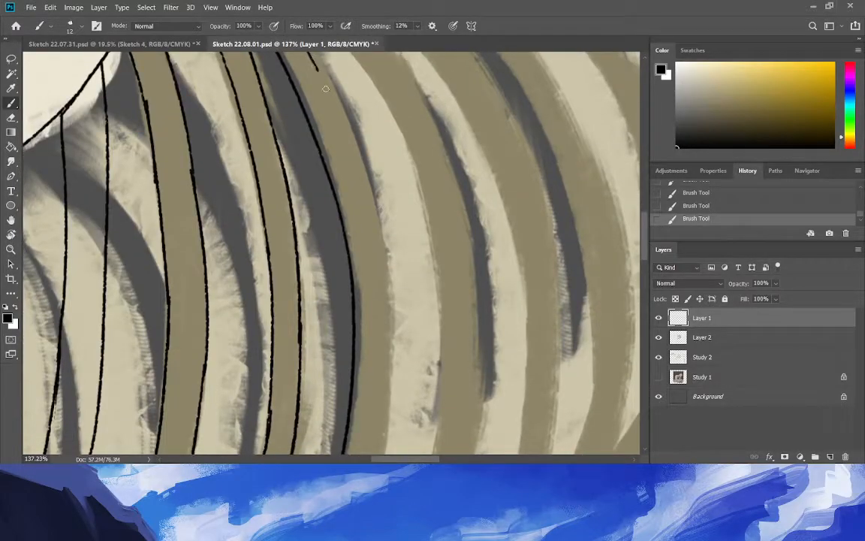
drag(312, 60, 373, 323)
key(ctrl+z)
drag(308, 55, 391, 308)
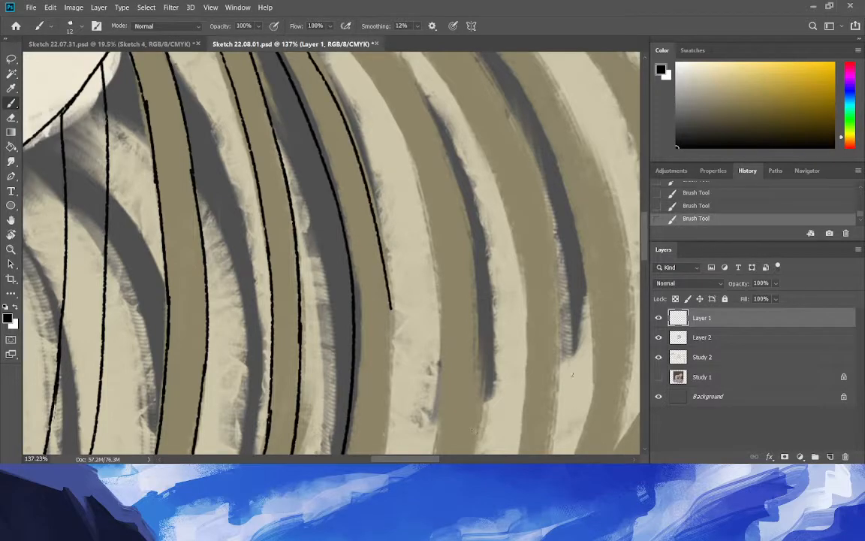
Complete the third olive rib's rear contour down to its lower segment and erase the overlapping end of the upper stroke.
drag(646, 239, 647, 249)
mouse_move(324, 168)
mouse_down()
mouse_move(350, 379)
mouse_move(350, 143)
mouse_up()
key(ctrl+z)
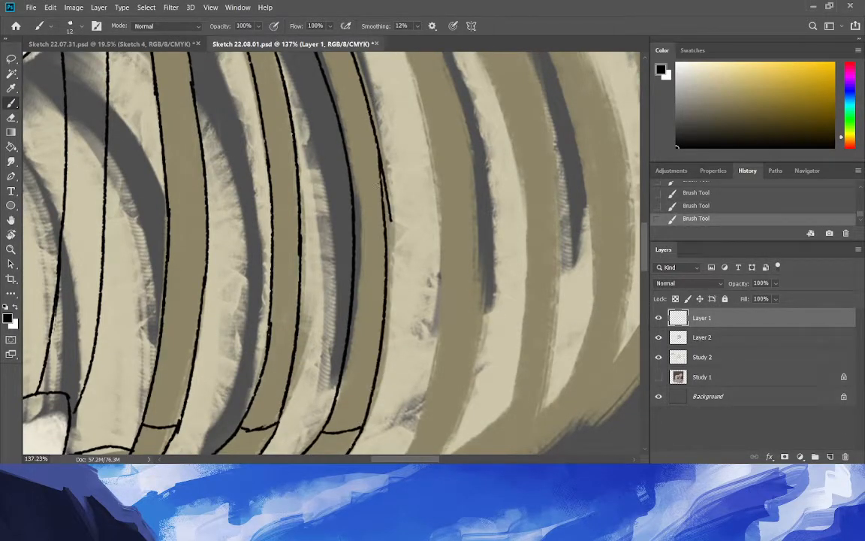
click(11, 118)
mouse_move(389, 220)
mouse_down()
mouse_move(386, 157)
mouse_move(390, 186)
mouse_up()
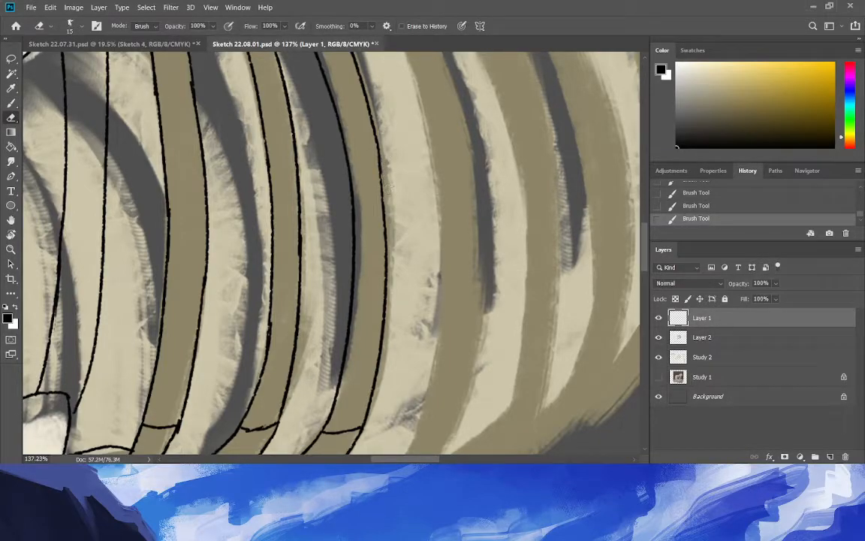
drag(385, 142, 383, 138)
click(11, 249)
mouse_move(184, 305)
mouse_down()
mouse_move(94, 295)
mouse_move(226, 440)
mouse_move(281, 426)
mouse_up()
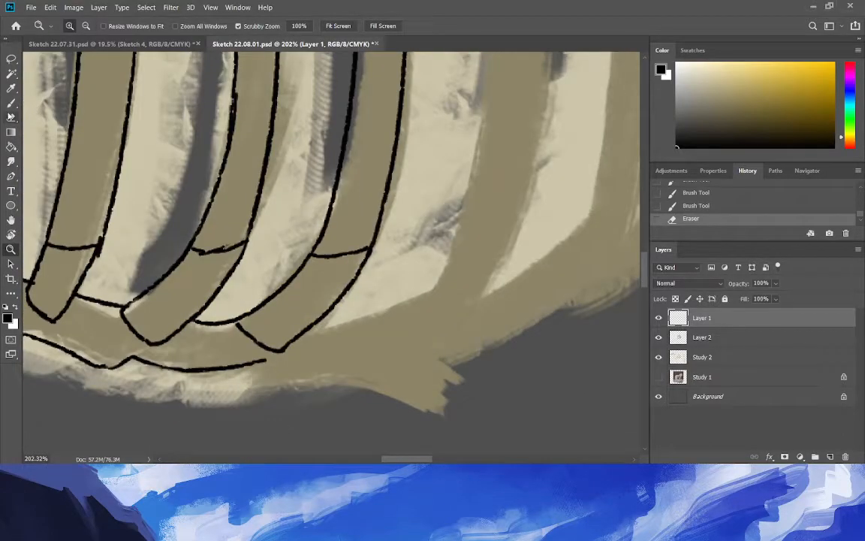
Draw a short black line at the sternum behind the third rib and the fourth olive rib's lower-segment bottom contour up to its joint.
key(b)
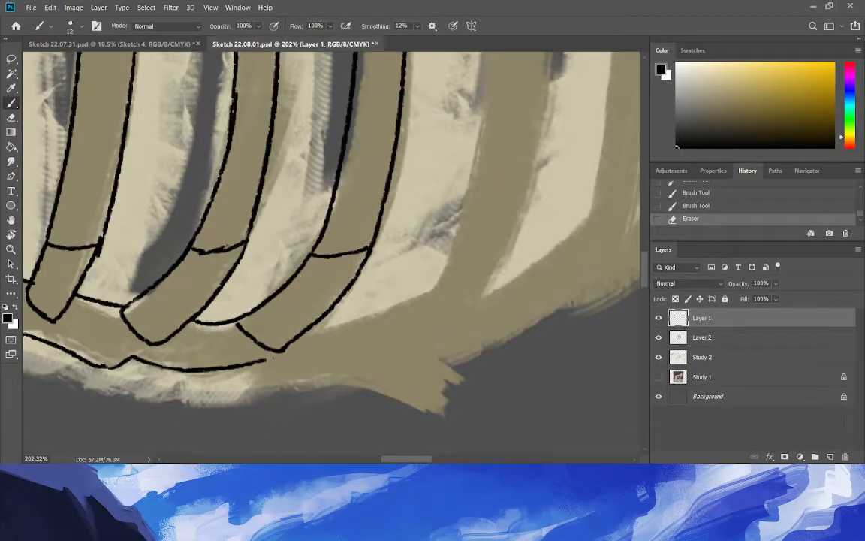
drag(268, 359, 311, 364)
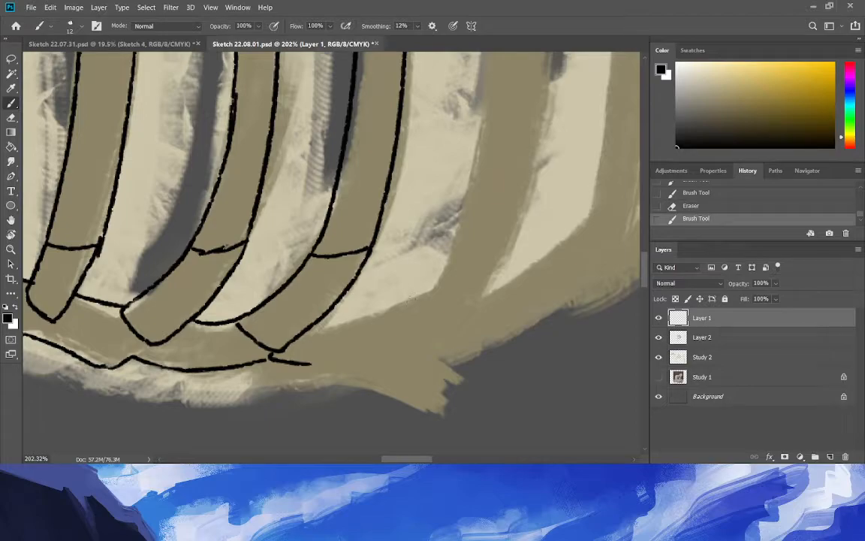
mouse_move(311, 365)
mouse_down()
mouse_move(430, 316)
mouse_move(483, 274)
mouse_move(331, 363)
mouse_move(483, 296)
mouse_up()
key(ctrl+z)
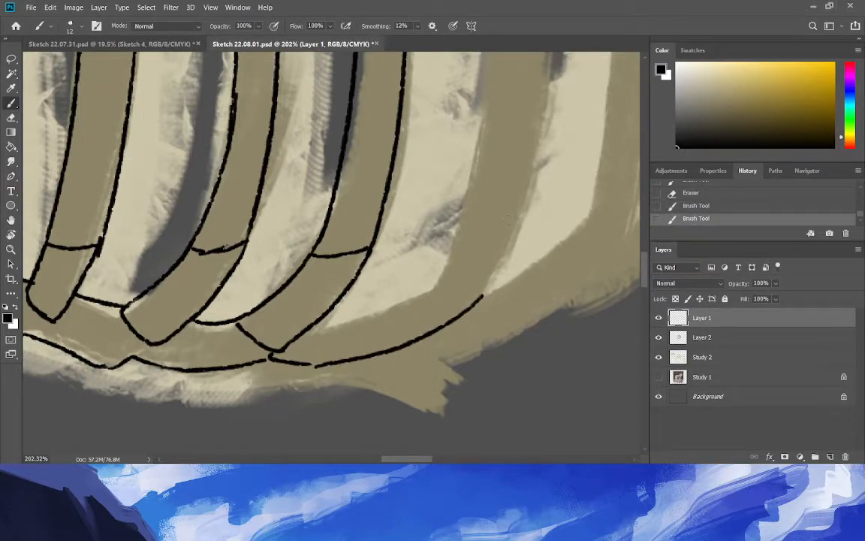
drag(483, 296, 511, 215)
key(ctrl+z)
mouse_move(477, 303)
mouse_down()
mouse_move(520, 208)
mouse_move(450, 241)
mouse_up()
key(ctrl+z)
Draw the joint line across the fourth olive rib and its lower segment's upper contour forward to the third rib.
drag(515, 221, 453, 238)
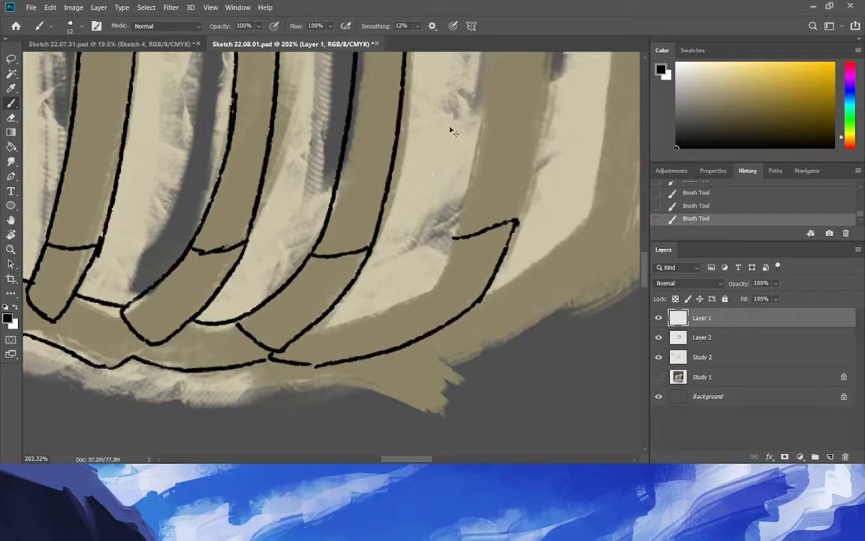
key(ctrl+z)
drag(515, 222, 426, 287)
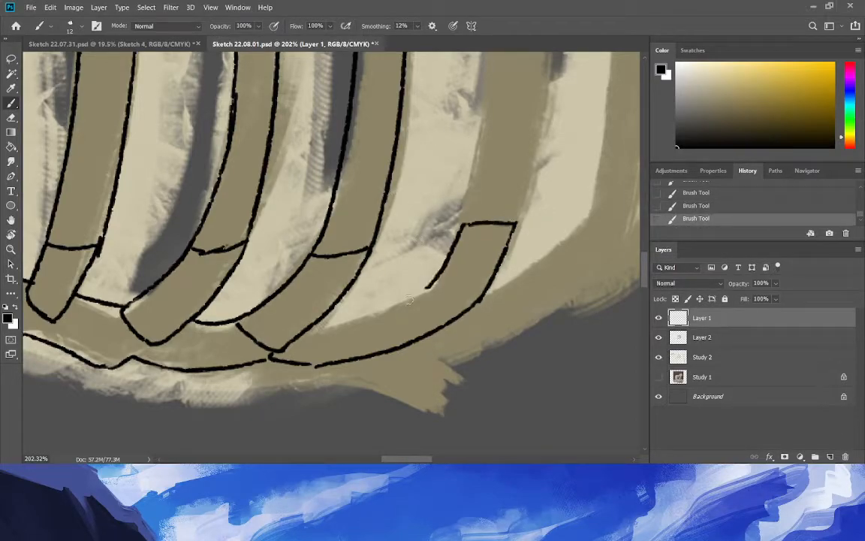
key(ctrl+z)
drag(515, 222, 431, 290)
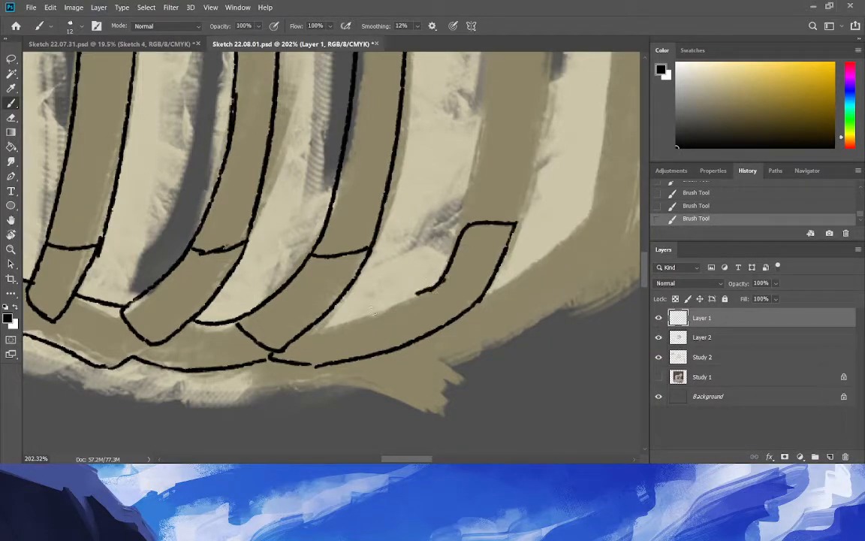
drag(440, 282, 316, 323)
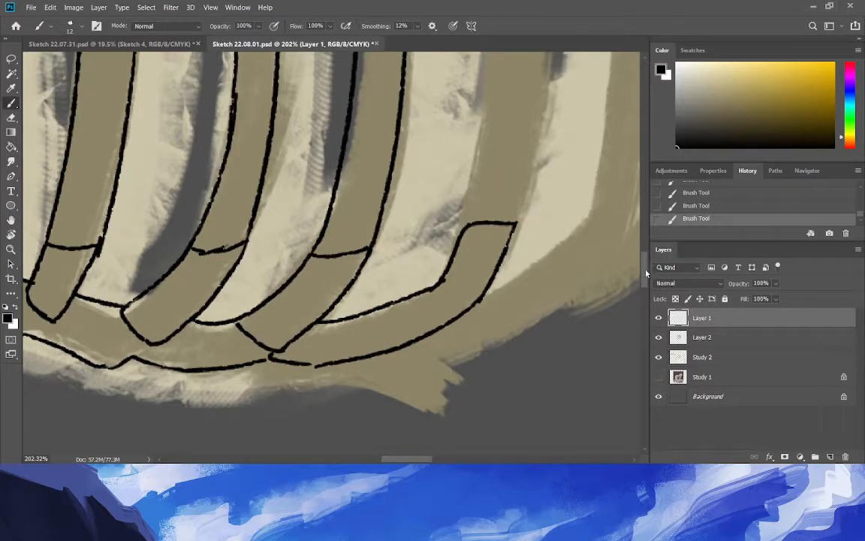
Draw the front and rear contours of the fourth olive rib's shaft from its joint up to mid-length.
scroll(646, 274, up, 5)
drag(470, 416, 499, 151)
key(ctrl+z)
drag(469, 417, 498, 124)
drag(464, 379, 490, 117)
key(ctrl+z)
mouse_move(515, 426)
mouse_down()
mouse_move(537, 122)
mouse_move(525, 73)
mouse_up()
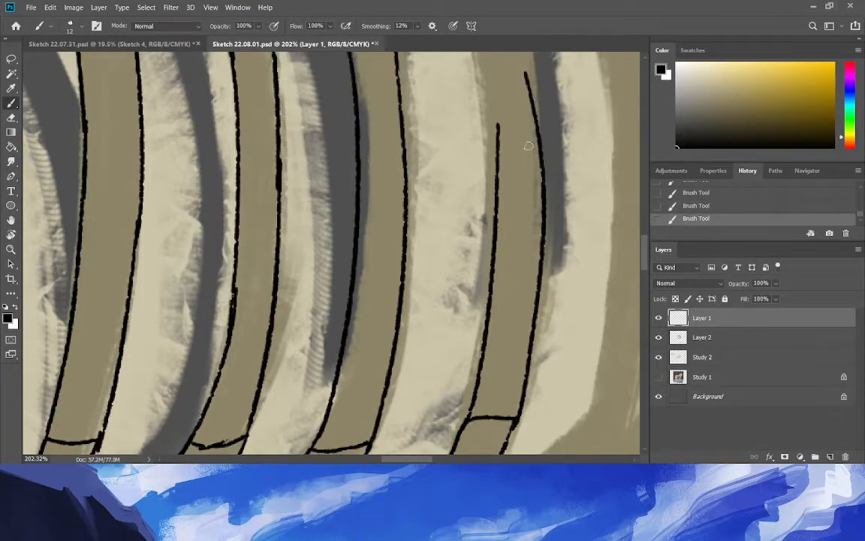
key(ctrl+z)
mouse_move(515, 425)
mouse_down()
mouse_move(545, 201)
mouse_move(538, 81)
mouse_up()
Extend the fourth olive rib's front contour from mid-length up to the top of the third rib.
mouse_move(644, 252)
mouse_down()
mouse_move(638, 228)
mouse_move(638, 237)
mouse_up()
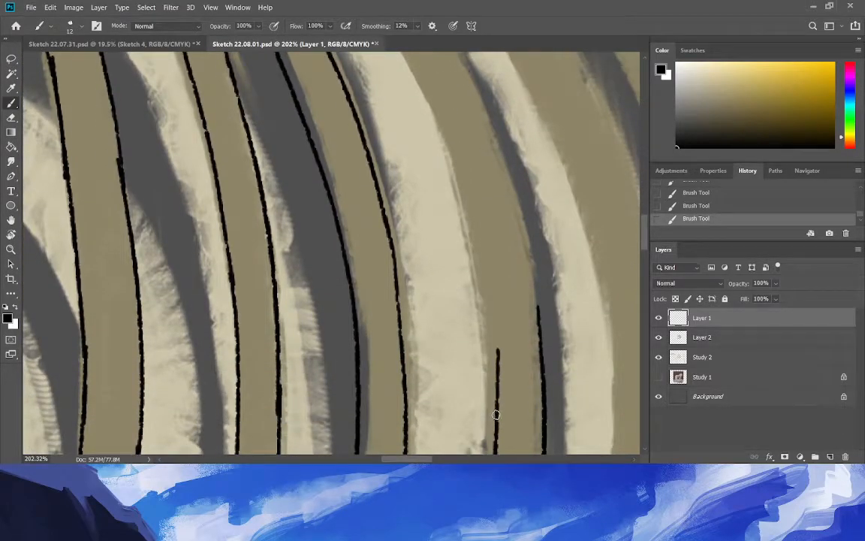
drag(495, 415, 396, 67)
key(ctrl+z)
mouse_move(495, 416)
mouse_down()
mouse_move(488, 331)
mouse_move(417, 73)
mouse_up()
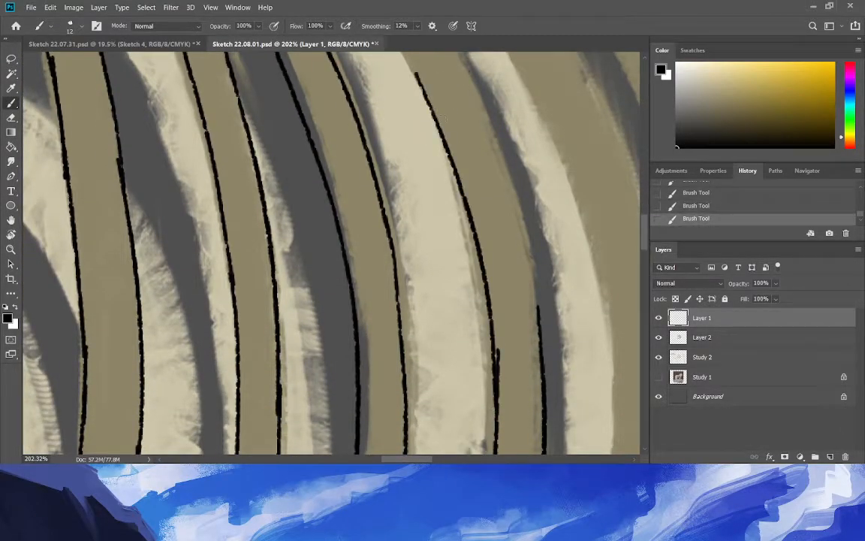
drag(644, 238, 644, 219)
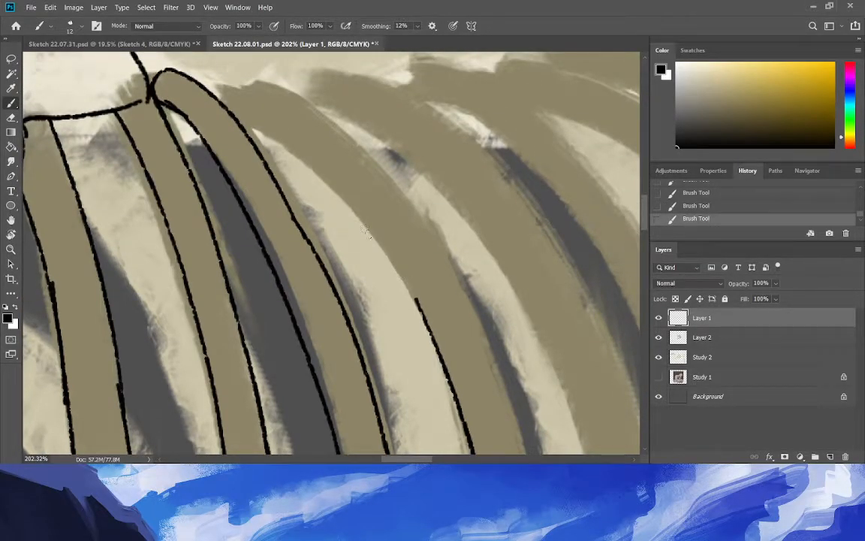
mouse_move(419, 307)
mouse_down()
mouse_move(242, 110)
mouse_move(189, 84)
mouse_up()
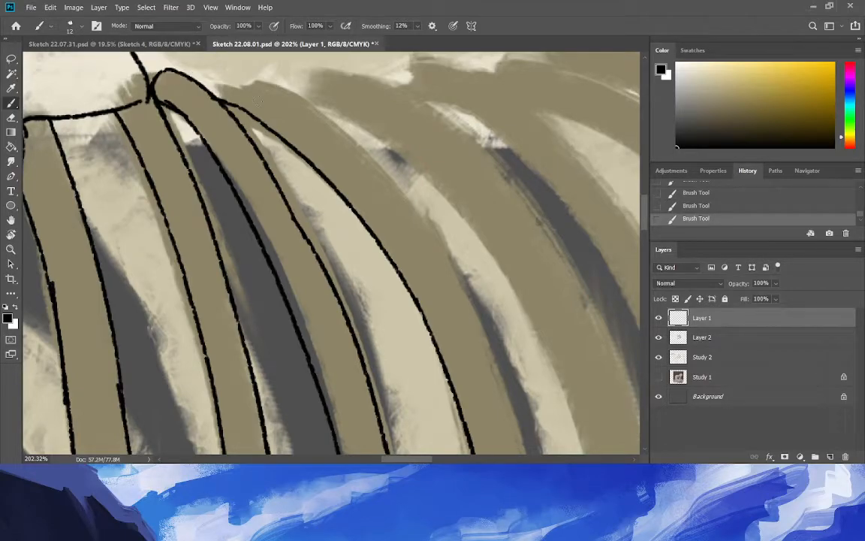
Draw the fourth olive rib's rounded top and its rear contour down the upper part of the shaft.
mouse_move(220, 98)
mouse_down()
mouse_move(224, 77)
mouse_move(274, 75)
mouse_move(324, 122)
mouse_up()
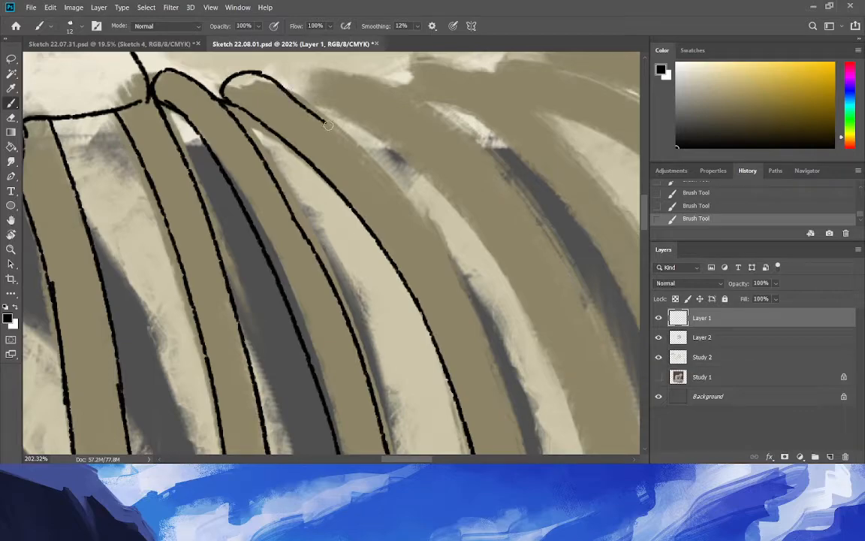
drag(260, 83, 388, 243)
key(ctrl+z)
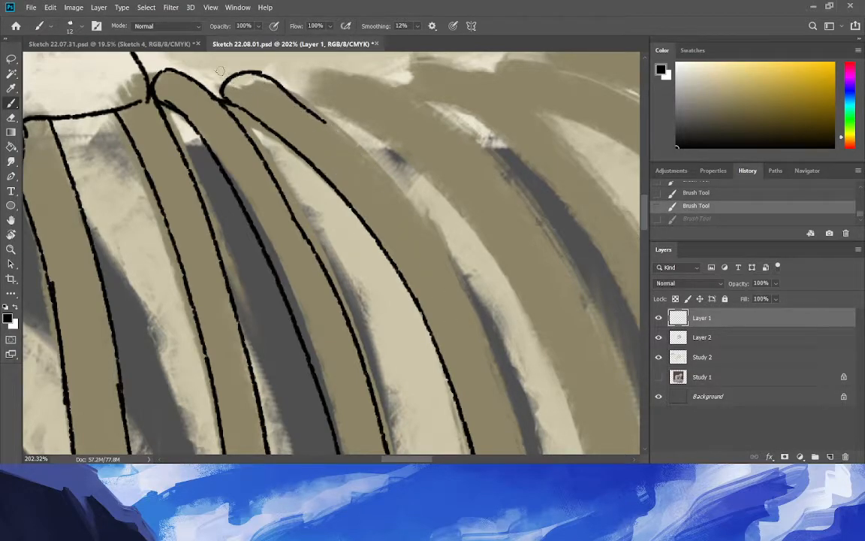
key(ctrl+z)
mouse_move(260, 73)
mouse_down()
mouse_move(299, 92)
mouse_move(279, 87)
mouse_move(396, 184)
mouse_up()
key(ctrl+z)
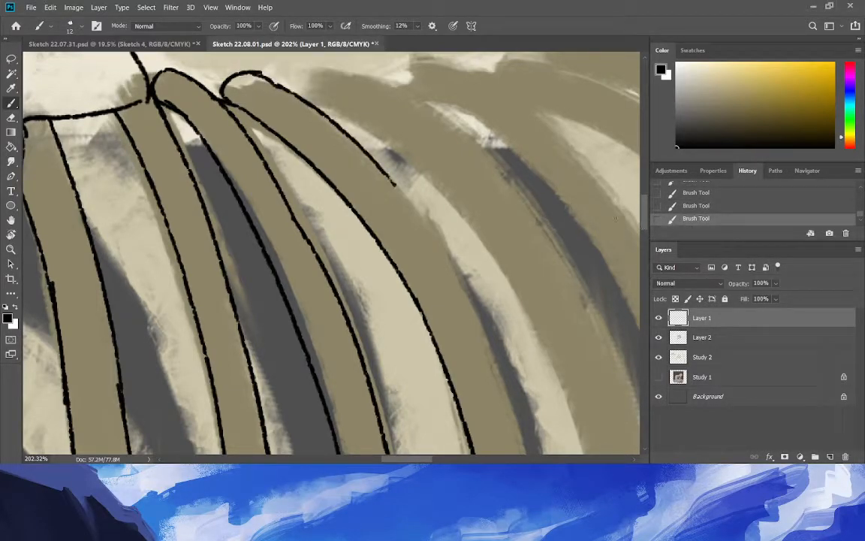
drag(383, 170, 506, 412)
key(ctrl+z)
drag(370, 156, 510, 408)
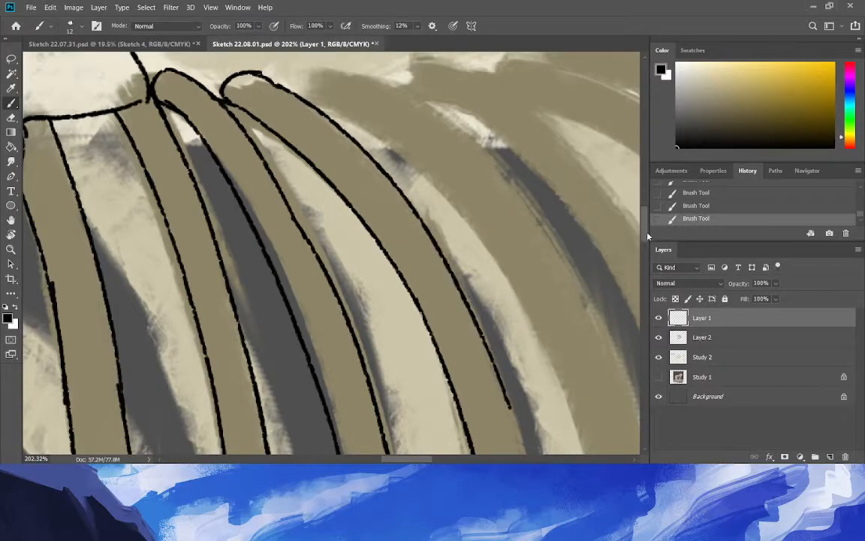
Join the fourth olive rib's upper and lower rear contours and erase the overlapping stroke end on its front contour.
scroll(648, 235, down, 5)
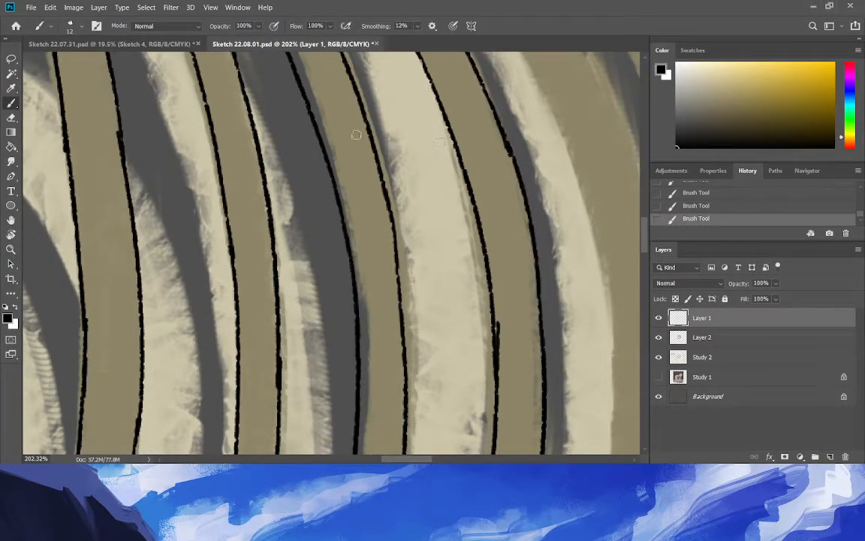
click(11, 118)
click(507, 329)
Outline the sternum's rear tip in black, from the third rib's lower end around the olive projection and back to the fourth rib.
click(12, 249)
drag(190, 281, 111, 272)
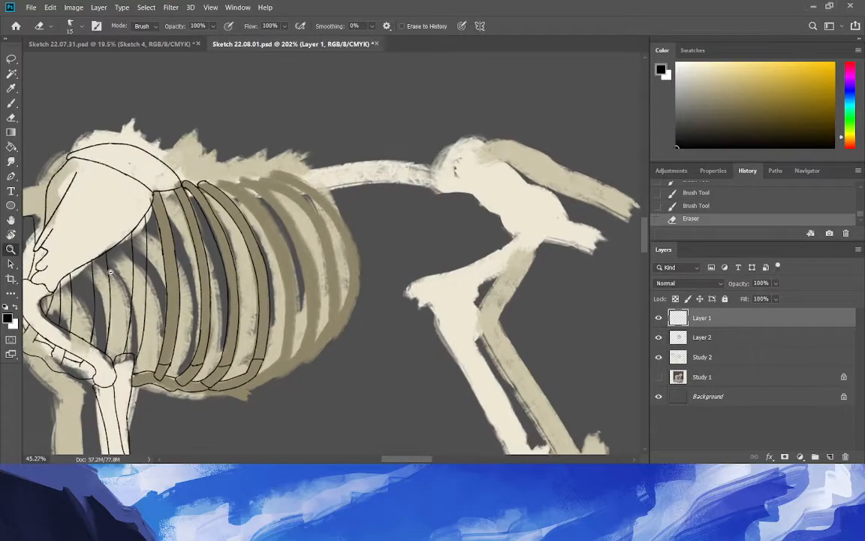
click(110, 272)
click(259, 426)
mouse_move(259, 426)
mouse_down()
mouse_move(274, 426)
mouse_move(270, 444)
mouse_up()
click(11, 104)
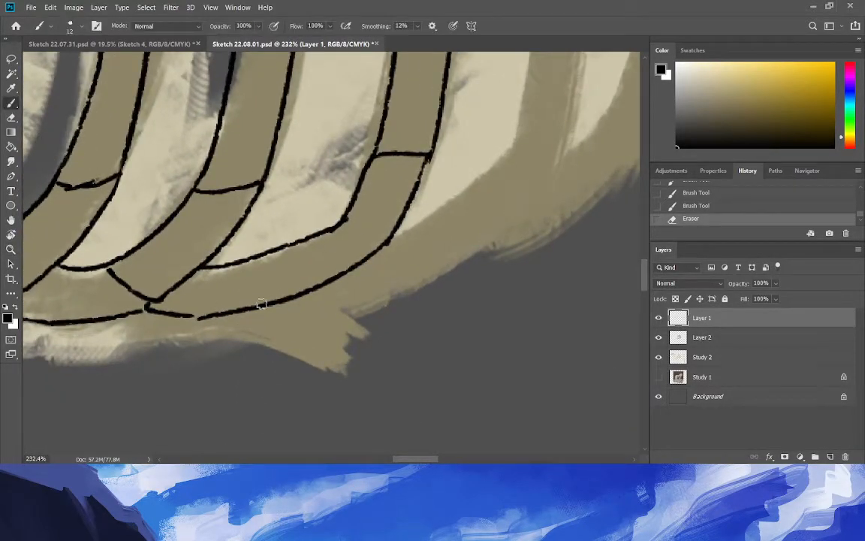
mouse_move(147, 307)
mouse_down()
mouse_move(324, 362)
mouse_move(355, 331)
mouse_up()
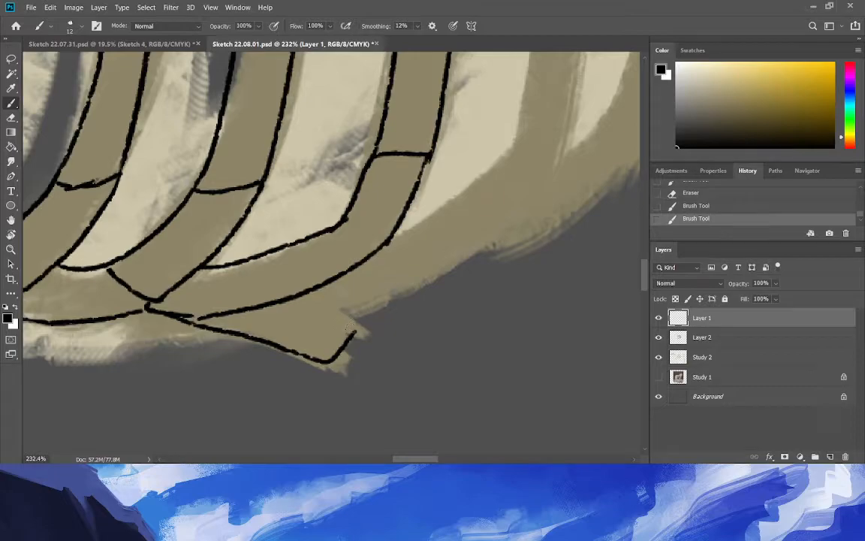
drag(279, 303, 358, 325)
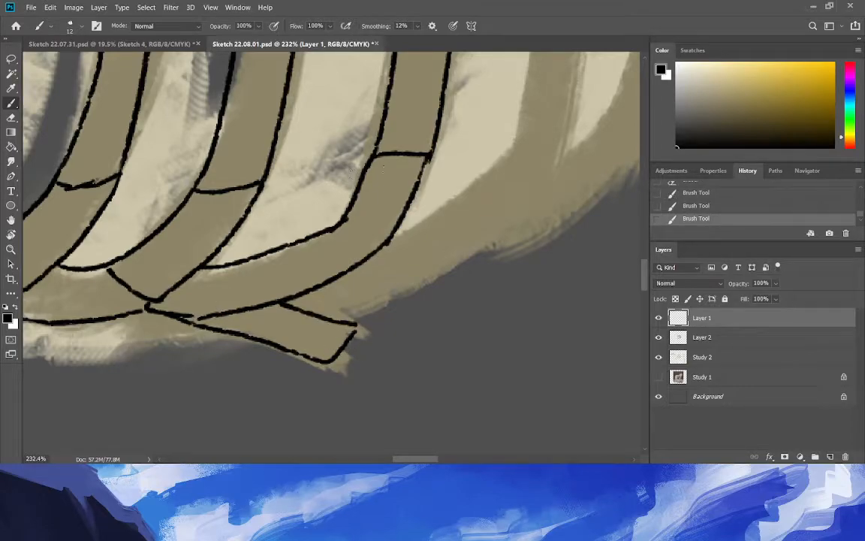
Outline the fifth olive rib's lower segment with its upper contour, joint line and bottom contour running forward to the sternum's tip.
drag(398, 227, 507, 137)
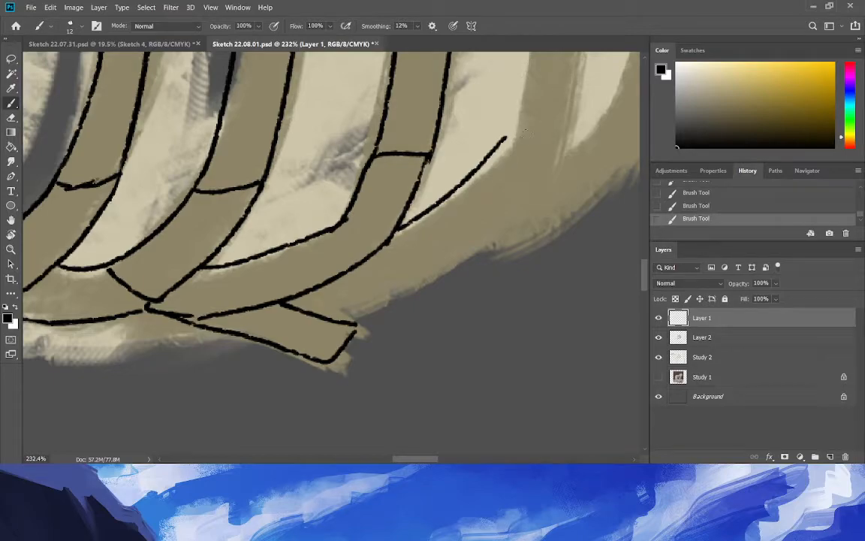
mouse_move(498, 145)
mouse_down()
mouse_move(557, 136)
mouse_move(428, 268)
mouse_up()
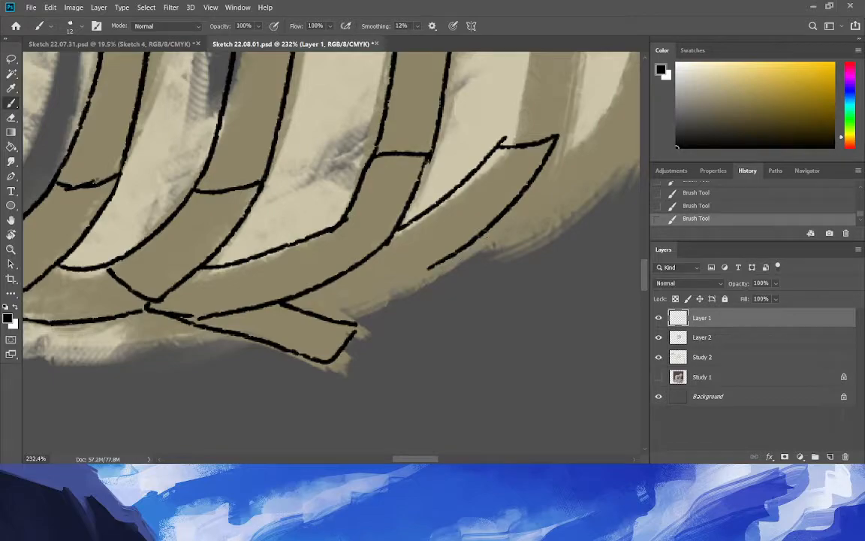
mouse_move(428, 268)
mouse_down()
mouse_move(314, 303)
mouse_move(479, 235)
mouse_up()
key(ctrl+z)
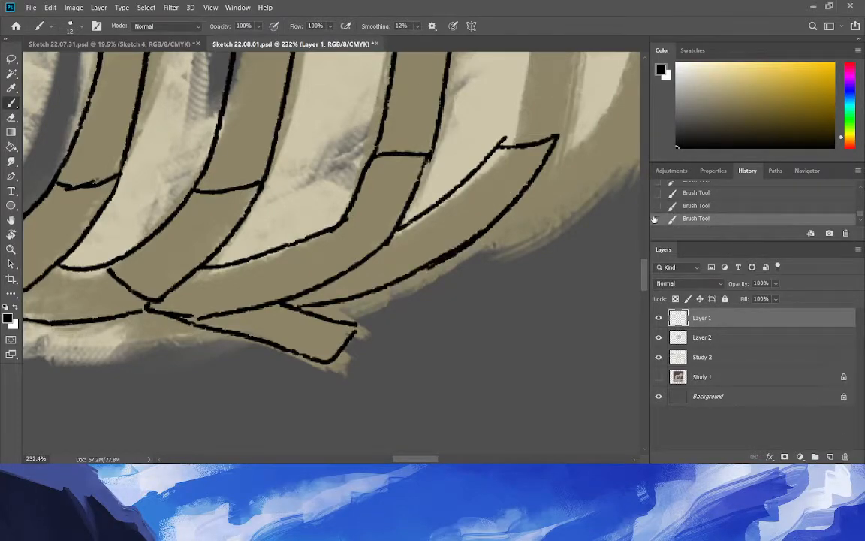
Draw the front and rear contours of the fifth olive rib's shaft from its joint up past mid-length.
scroll(331, 251, up, 5)
click(502, 458)
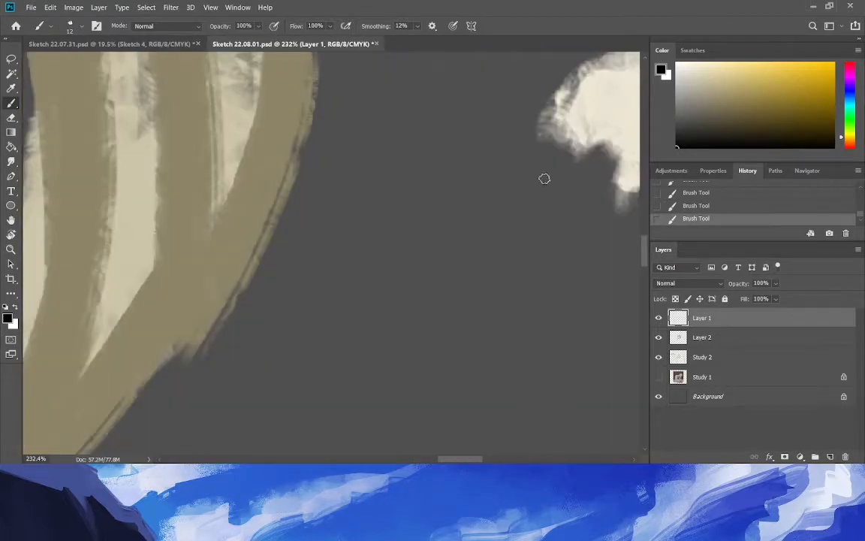
drag(467, 459, 423, 459)
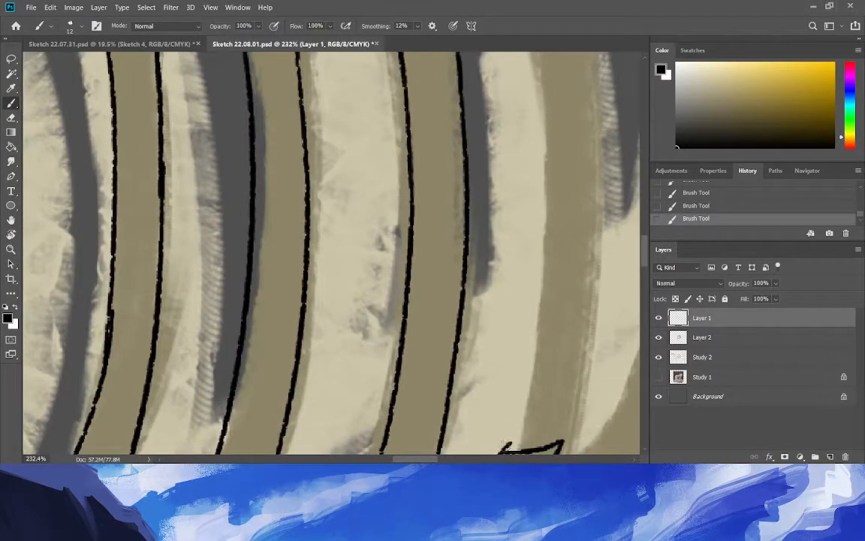
mouse_move(518, 442)
mouse_down()
mouse_move(545, 318)
mouse_move(550, 227)
mouse_up()
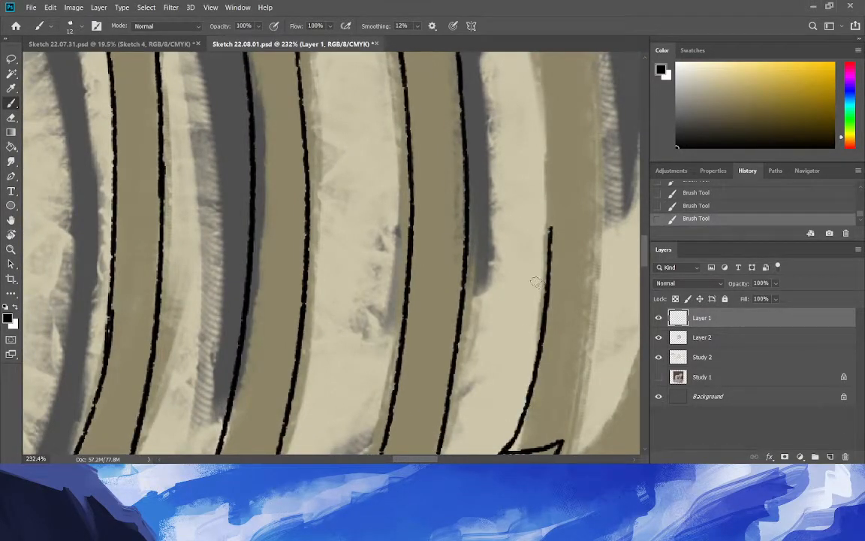
drag(563, 449, 584, 201)
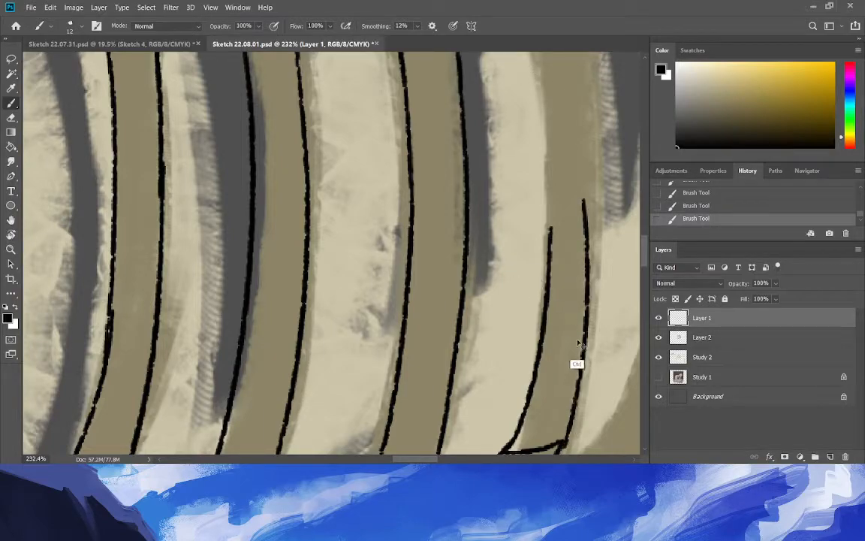
key(ctrl+z)
drag(562, 448, 585, 124)
drag(551, 257, 540, 51)
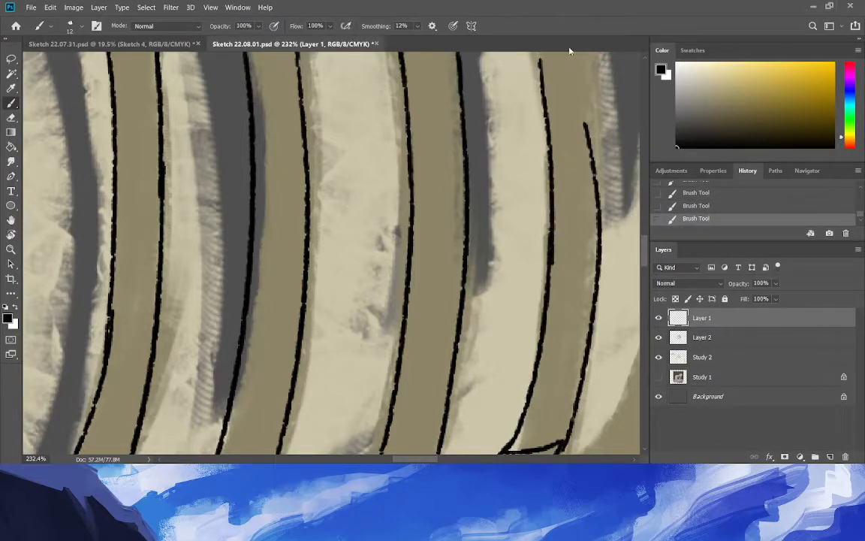
key(ctrl+z)
key(ctrl+shift+z)
key(ctrl+z)
key(ctrl+shift+z)
Draw the fifth olive rib's front contour in one sweep from mid-length up to the fourth rib's top.
drag(644, 260, 641, 235)
drag(543, 401, 434, 79)
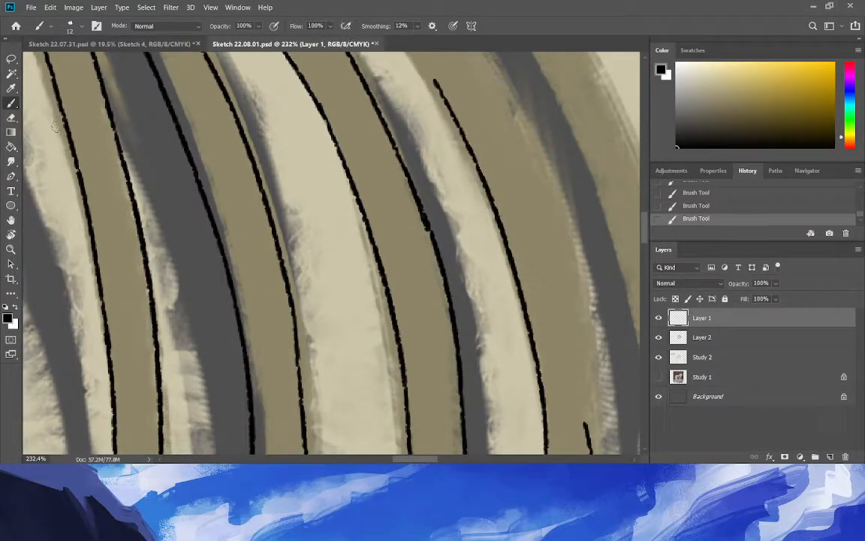
click(10, 249)
mouse_move(187, 272)
mouse_down()
mouse_move(109, 268)
mouse_move(238, 262)
mouse_up()
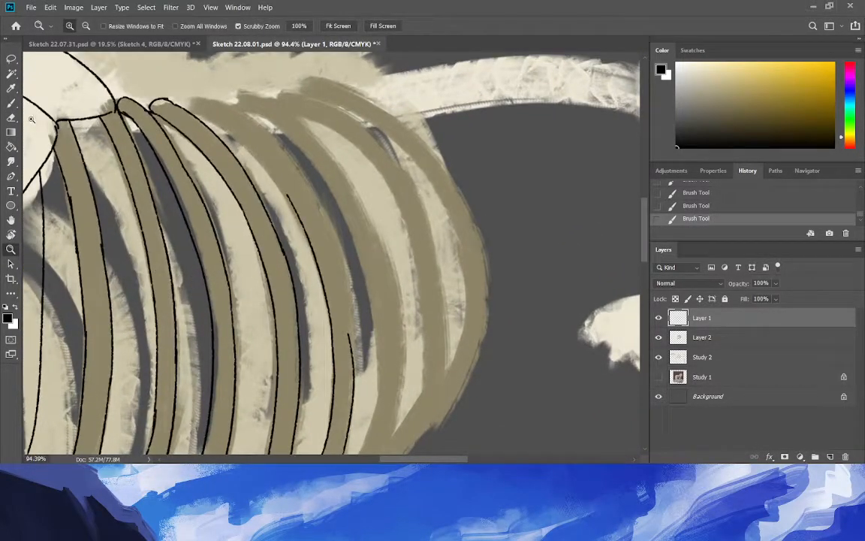
click(11, 101)
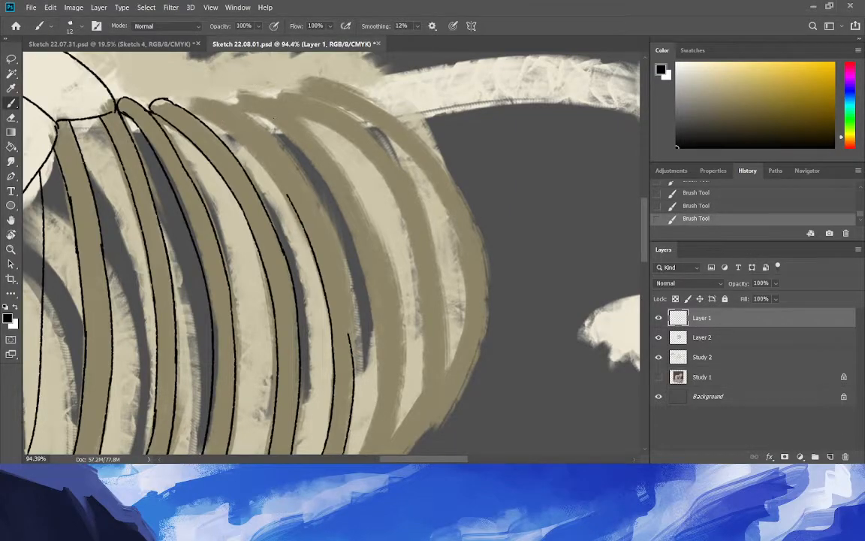
drag(284, 191, 183, 111)
key(ctrl+z)
key(ctrl+z)
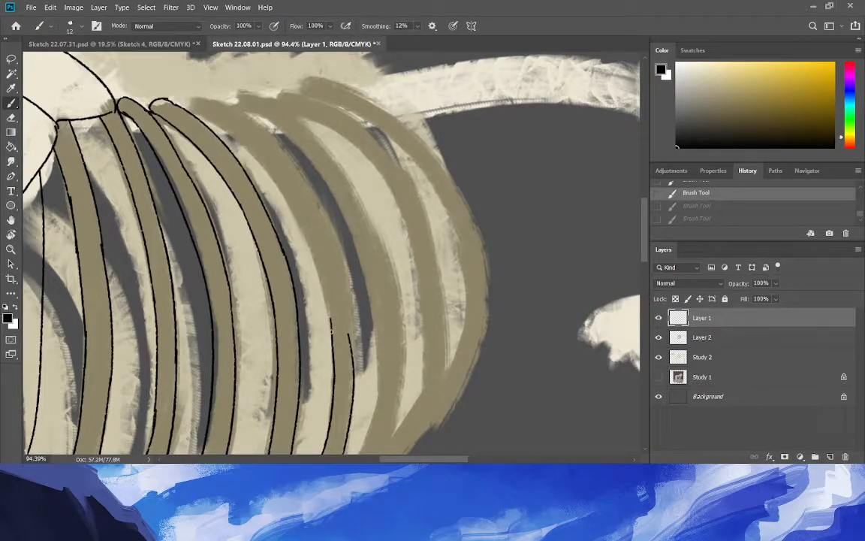
drag(331, 331, 214, 122)
key(ctrl+z)
mouse_move(332, 331)
mouse_down()
mouse_move(311, 252)
mouse_move(161, 99)
mouse_move(239, 147)
mouse_move(158, 97)
mouse_up()
key(ctrl+z)
Draw the fifth olive rib's rear contour and rounded top, and erase the excess line where it meets the fourth rib's top.
drag(349, 336, 245, 115)
key(ctrl+z)
mouse_move(349, 336)
mouse_down()
mouse_move(317, 217)
mouse_move(244, 114)
mouse_up()
key(ctrl+z)
mouse_move(348, 337)
mouse_down()
mouse_move(229, 110)
mouse_move(157, 86)
mouse_up()
key(ctrl+z)
drag(236, 120, 174, 97)
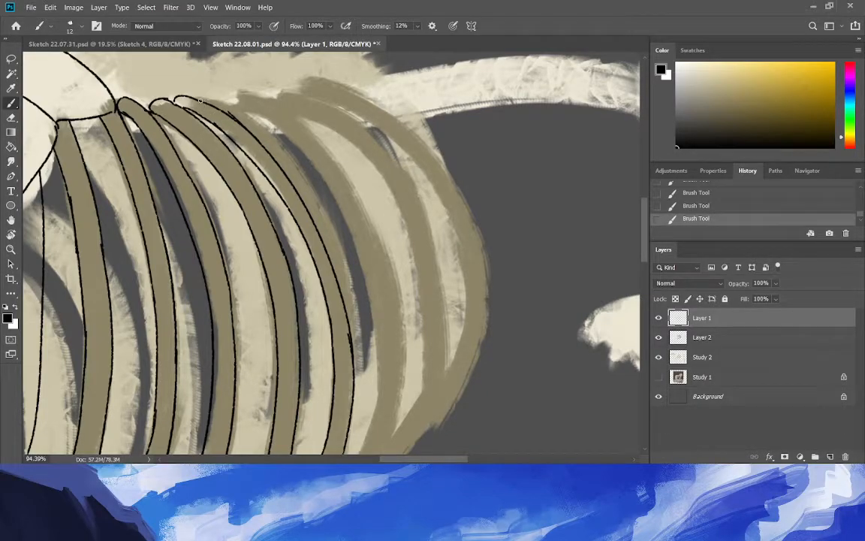
click(11, 118)
drag(211, 105, 164, 90)
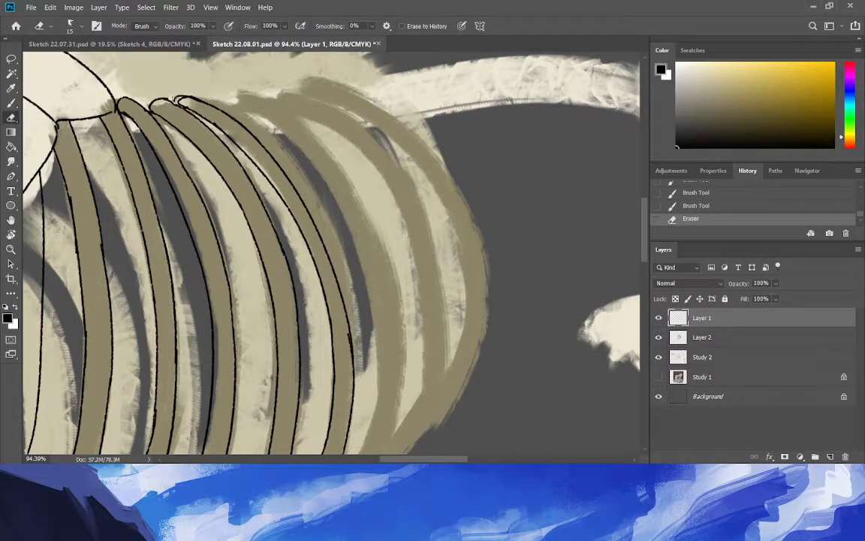
Erase the excess line at the fifth olive rib's top and mid-length, and restroke its rear contour at mid-length.
drag(175, 96, 235, 133)
drag(347, 335, 349, 347)
click(12, 103)
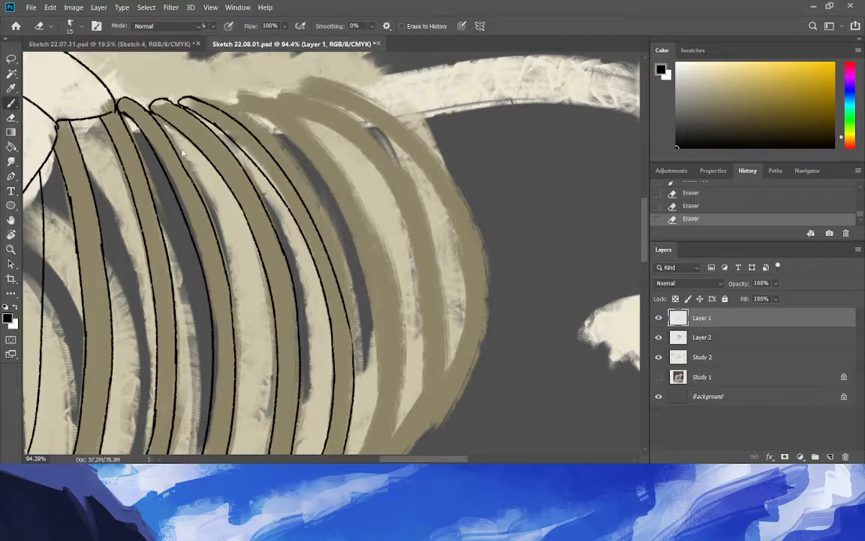
drag(352, 364, 339, 296)
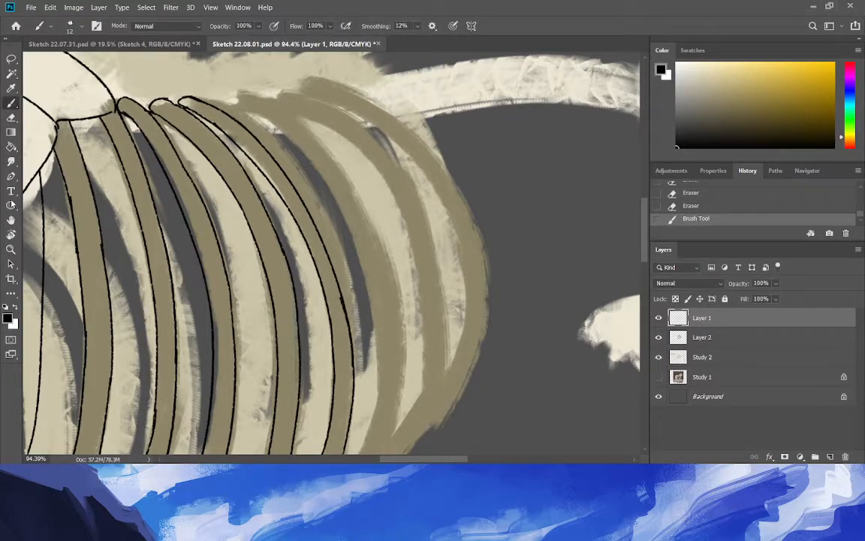
Redraw the fifth olive rib's rear contour from mid-length up toward its top, and erase the doubled line beside it.
click(11, 249)
drag(195, 297, 129, 284)
drag(247, 307, 316, 315)
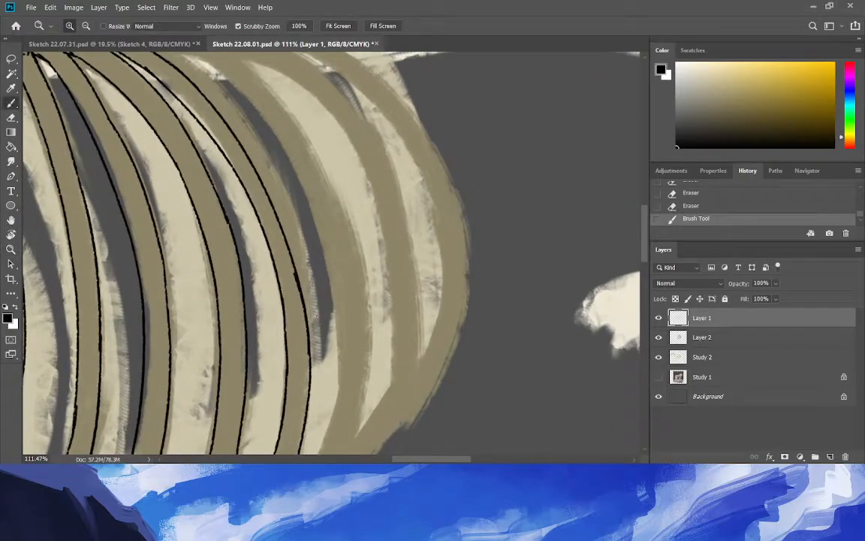
drag(275, 293, 203, 111)
key(ctrl+z)
mouse_move(275, 279)
mouse_down()
mouse_move(198, 99)
mouse_move(144, 54)
mouse_move(113, 47)
mouse_up()
key(ctrl+z)
drag(206, 106, 135, 50)
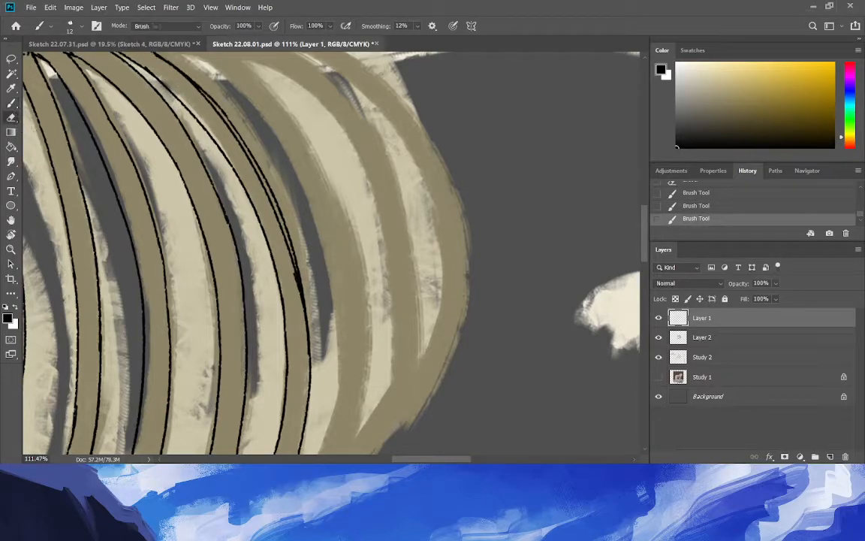
key(e)
drag(281, 227, 298, 293)
mouse_move(253, 208)
mouse_down()
mouse_move(196, 104)
mouse_move(228, 128)
mouse_up()
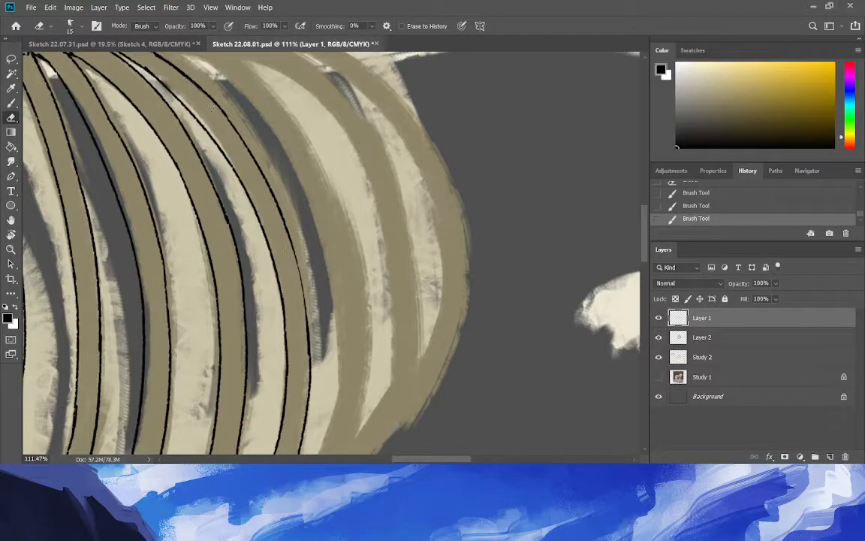
Restroke the thinned stretch of the fifth olive rib's rear contour just above mid-length.
key(b)
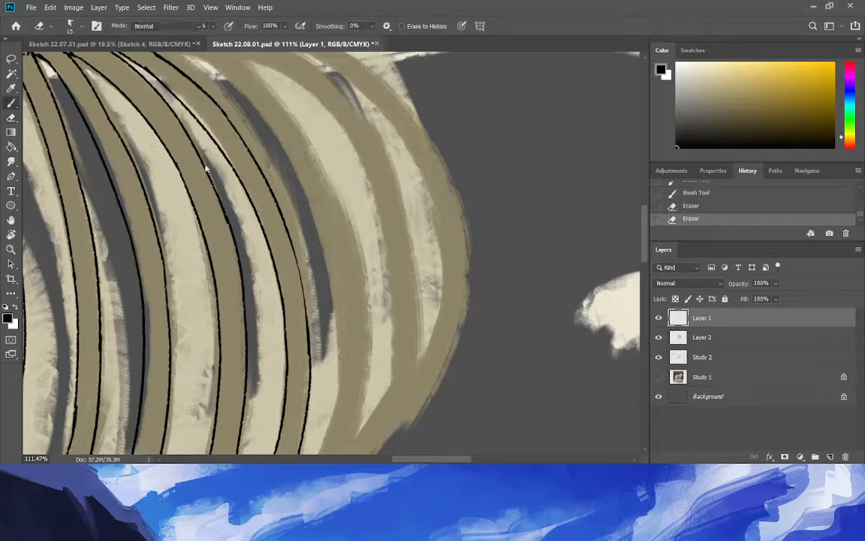
drag(308, 319, 278, 214)
key(ctrl+z)
drag(309, 319, 288, 238)
Hide Layer 2 and Study 2 so only the Layer 1 line work of the whole skeleton is shown.
key(z)
mouse_move(159, 265)
mouse_down()
mouse_move(81, 295)
mouse_move(101, 301)
mouse_up()
drag(172, 348, 121, 332)
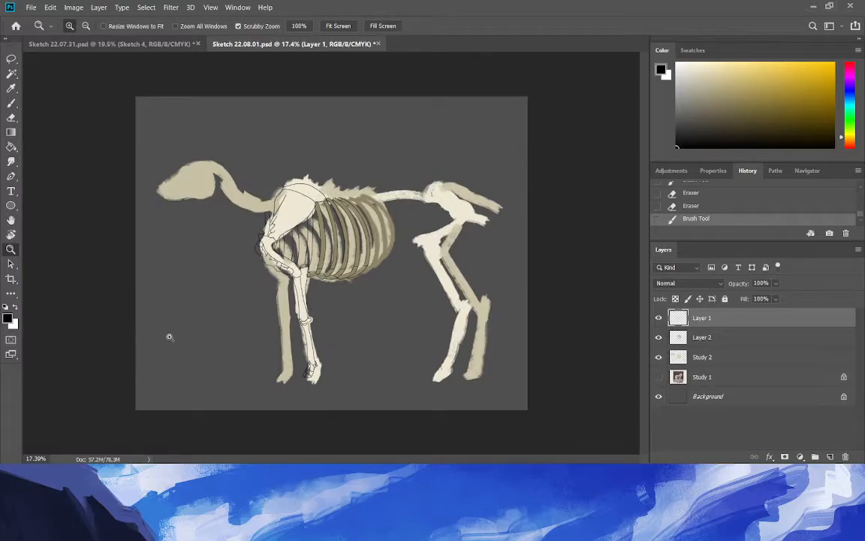
click(658, 357)
click(658, 358)
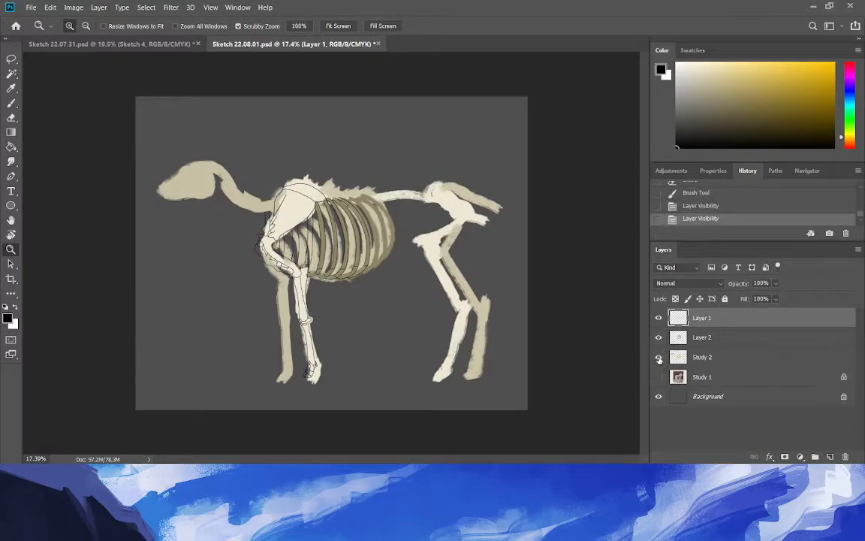
click(658, 337)
click(659, 357)
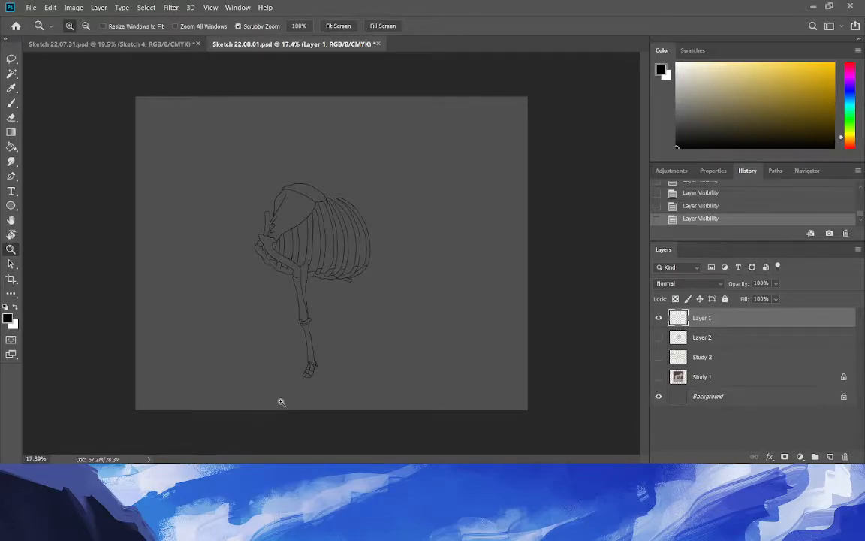
Lasso the foreleg's line work below the elbow, lengthen it slightly with Free Transform, and deselect it.
mouse_move(288, 410)
mouse_down()
mouse_move(299, 416)
mouse_move(298, 438)
mouse_up()
key(w)
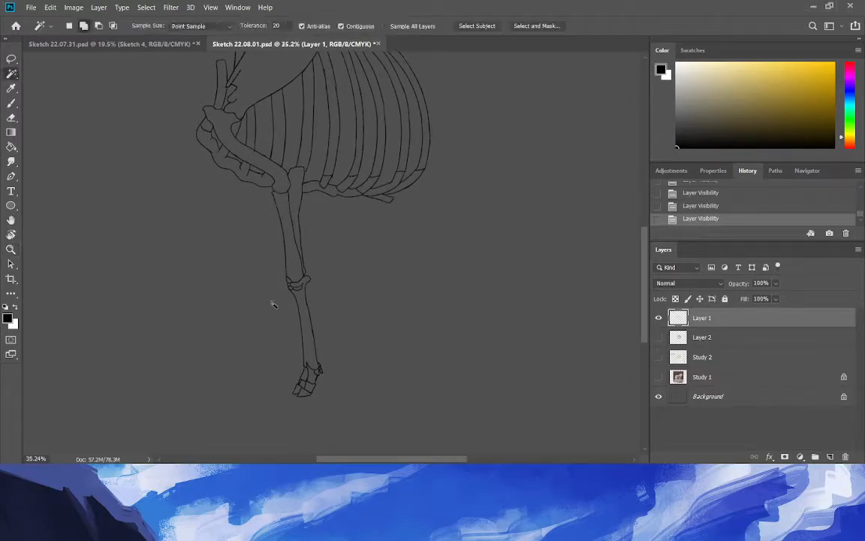
click(11, 58)
mouse_move(275, 430)
mouse_down()
mouse_move(332, 227)
mouse_move(309, 196)
mouse_move(285, 199)
mouse_move(278, 427)
mouse_move(306, 447)
mouse_move(305, 458)
mouse_move(308, 450)
mouse_up()
key(ctrl+t)
key(Return)
key(ctrl+space)
drag(193, 318, 154, 320)
key(ctrl+d)
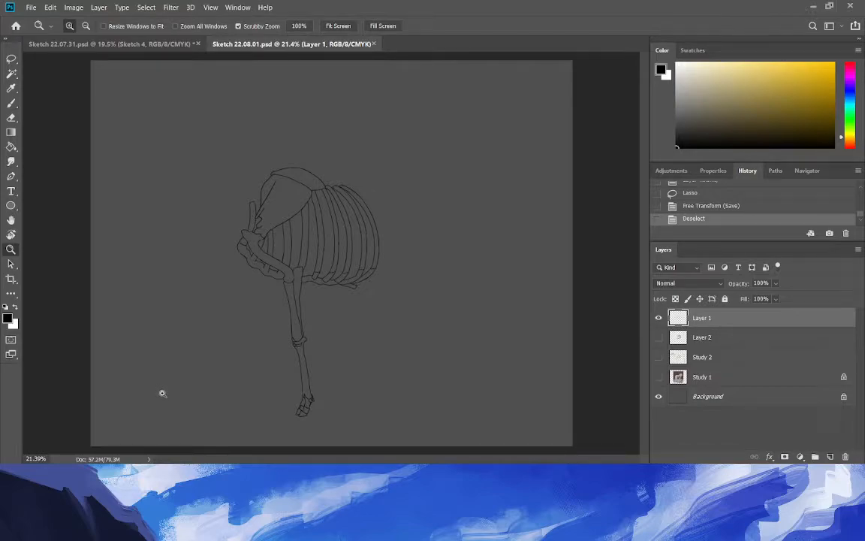
Show the Study 2 and Layer 2 painted layers again beneath the line work, ready for brushing the rib cage.
drag(656, 357, 657, 338)
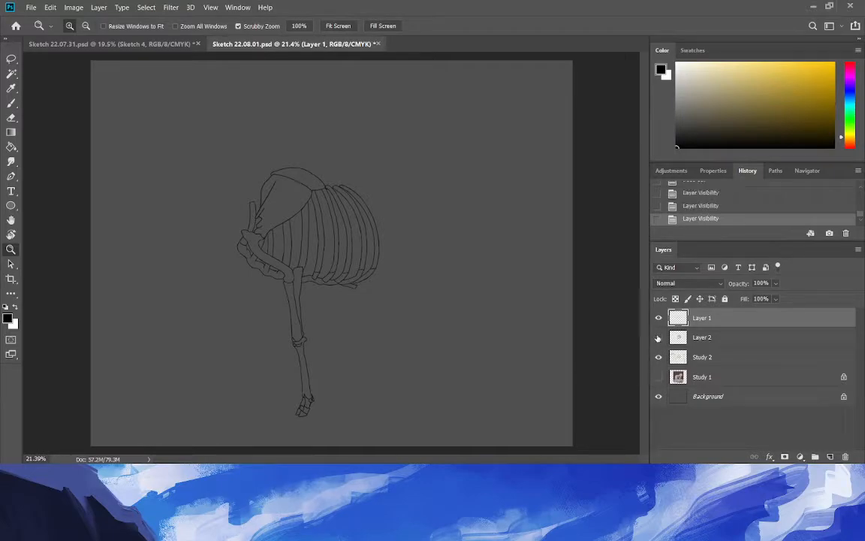
drag(401, 261, 434, 335)
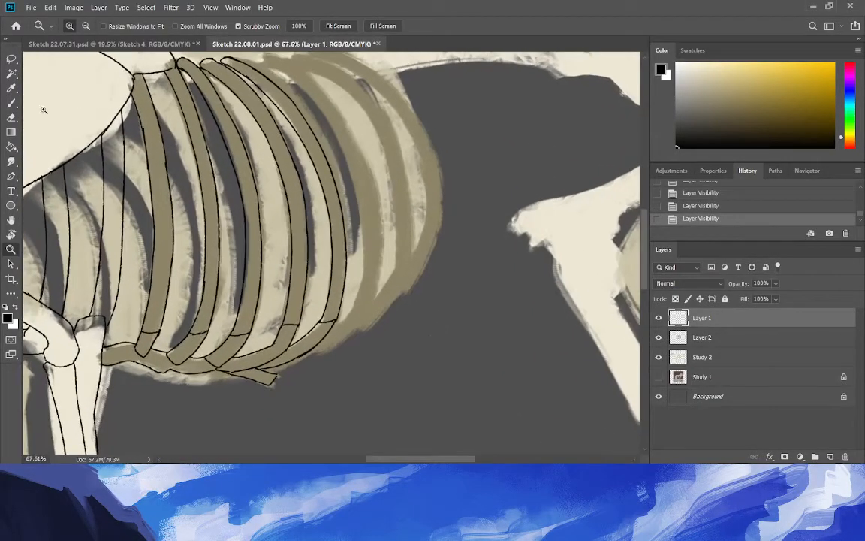
click(11, 103)
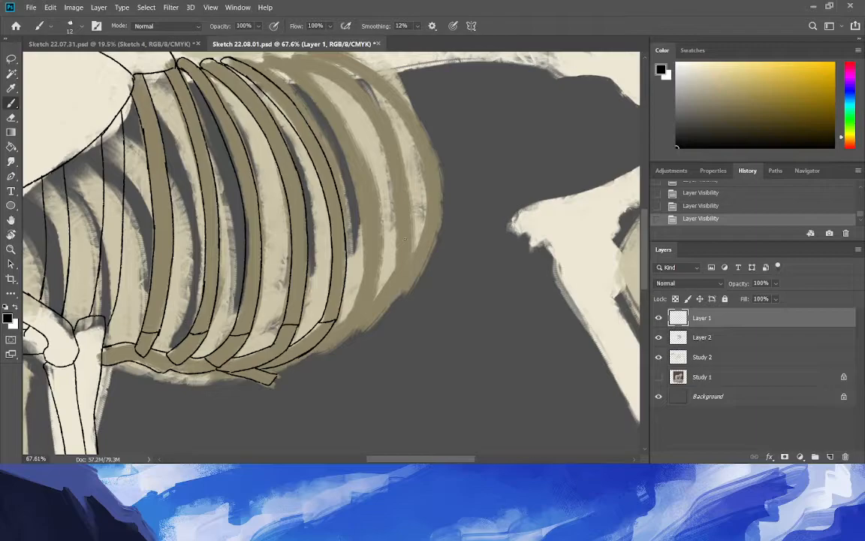
Outline the sixth olive rib's lower segment with its upper and bottom contours running forward beneath the fifth rib.
drag(333, 326, 368, 284)
mouse_move(366, 284)
mouse_down()
mouse_move(379, 276)
mouse_move(336, 346)
mouse_up()
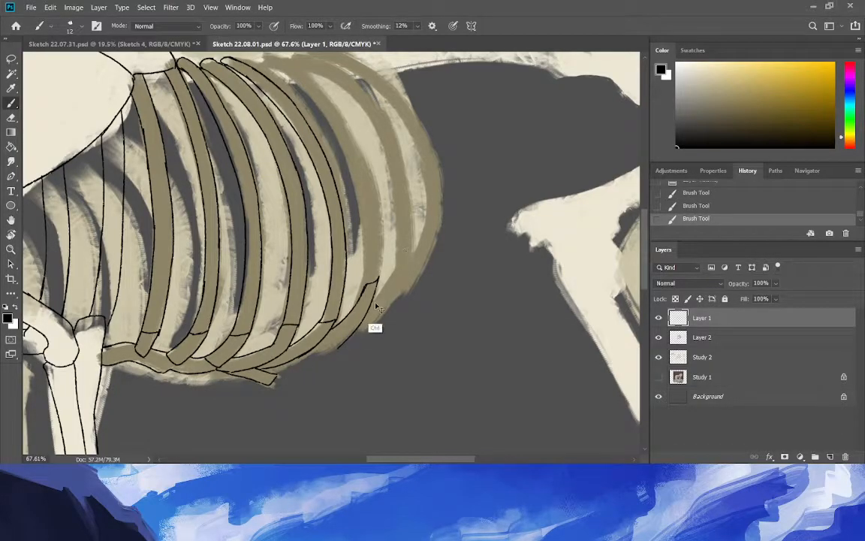
key(ctrl+z)
key(ctrl+shift+z)
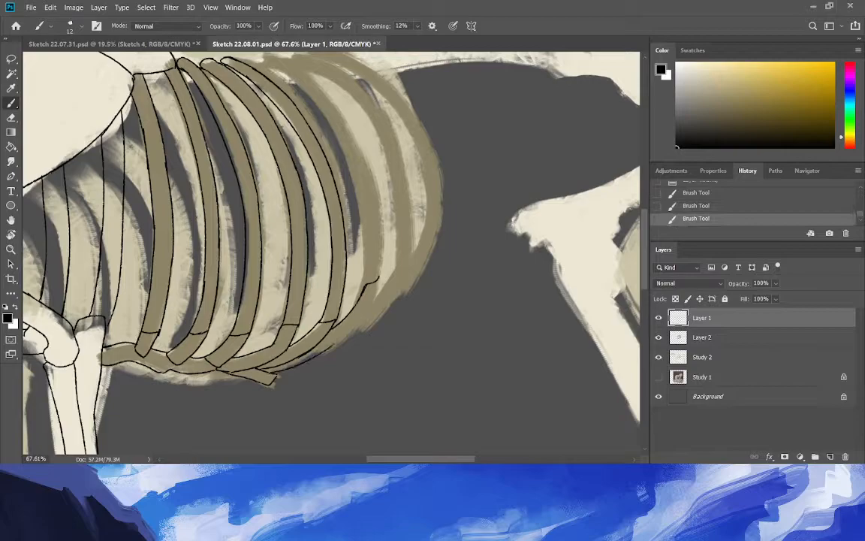
key(ctrl+z)
key(ctrl+shift+z)
mouse_move(320, 348)
mouse_down()
mouse_move(362, 316)
mouse_move(379, 279)
mouse_up()
key(ctrl+z)
mouse_move(315, 352)
mouse_down()
mouse_move(356, 319)
mouse_move(379, 278)
mouse_up()
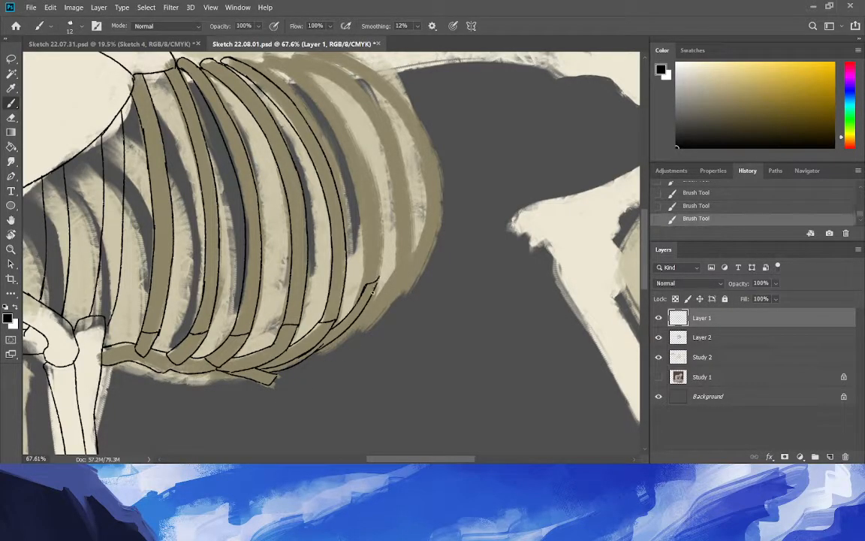
Erase the overlapping lines at both ends of the sixth olive rib's lower segment and redraw its upper end with a joint line.
key(e)
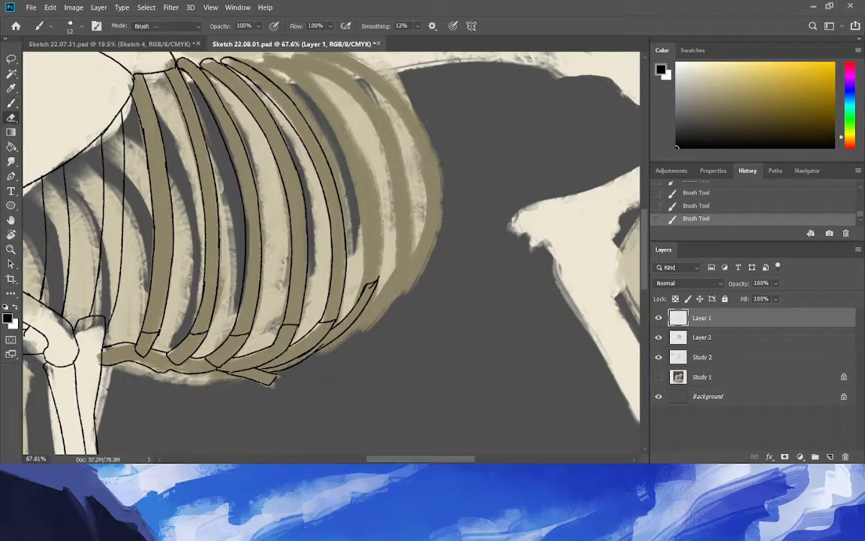
mouse_move(307, 356)
mouse_down()
mouse_move(319, 348)
mouse_move(306, 351)
mouse_up()
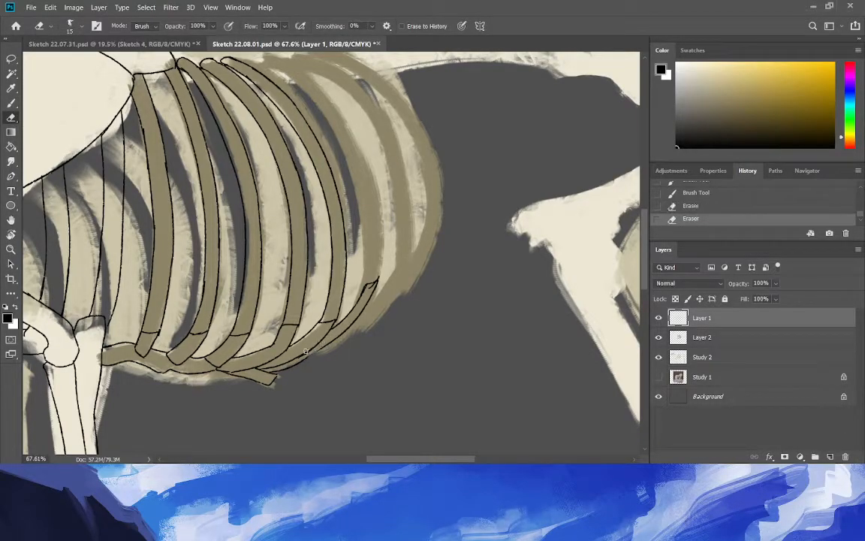
mouse_move(377, 280)
mouse_down()
mouse_move(345, 318)
mouse_move(369, 291)
mouse_up()
click(12, 103)
drag(364, 276, 378, 285)
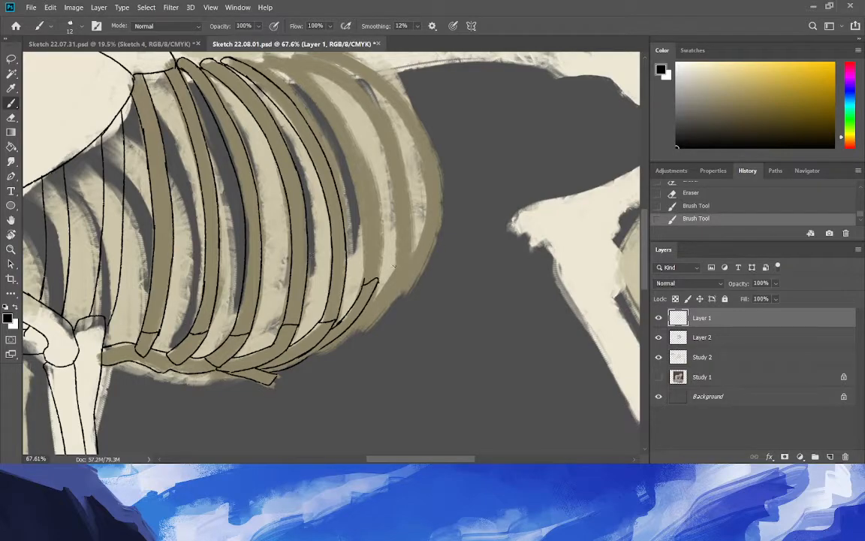
key(ctrl+z)
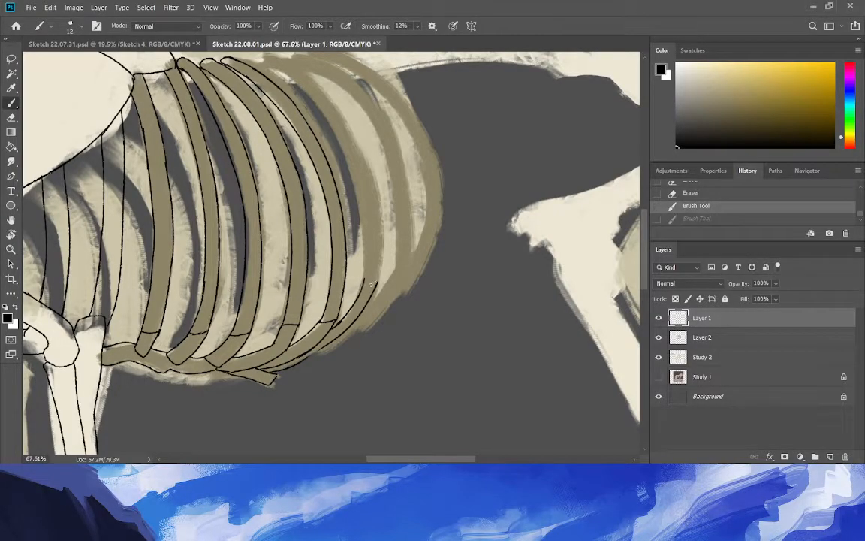
key(ctrl+shift+z)
click(11, 118)
click(12, 104)
drag(288, 315, 282, 325)
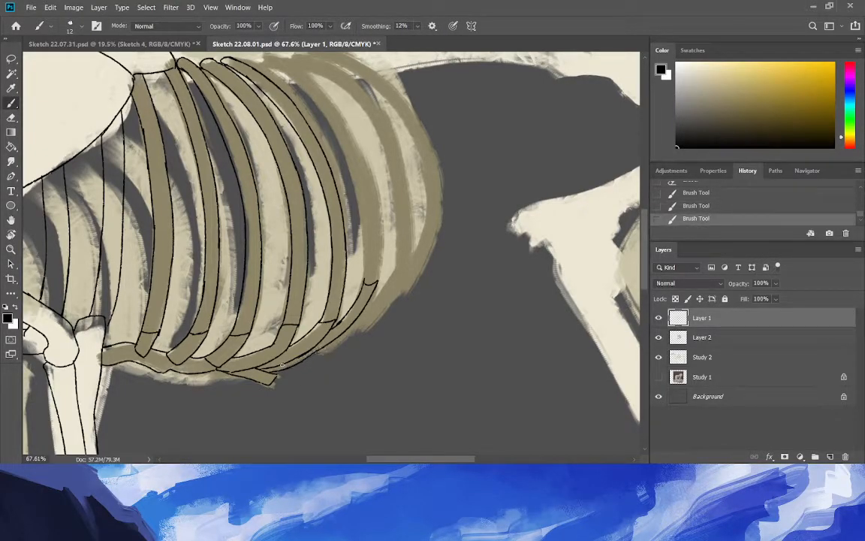
Draw the sixth olive rib's joint line slightly lower down and erase the higher one.
drag(646, 279, 647, 263)
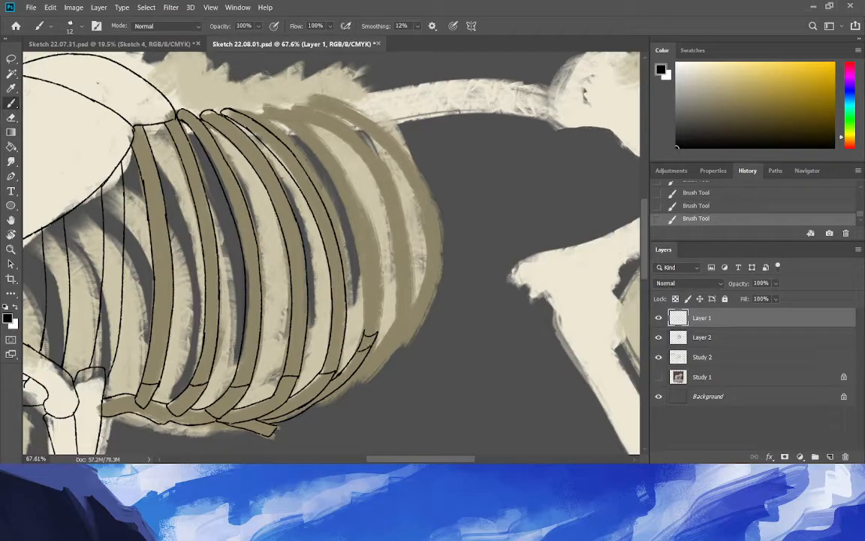
key(ctrl+z)
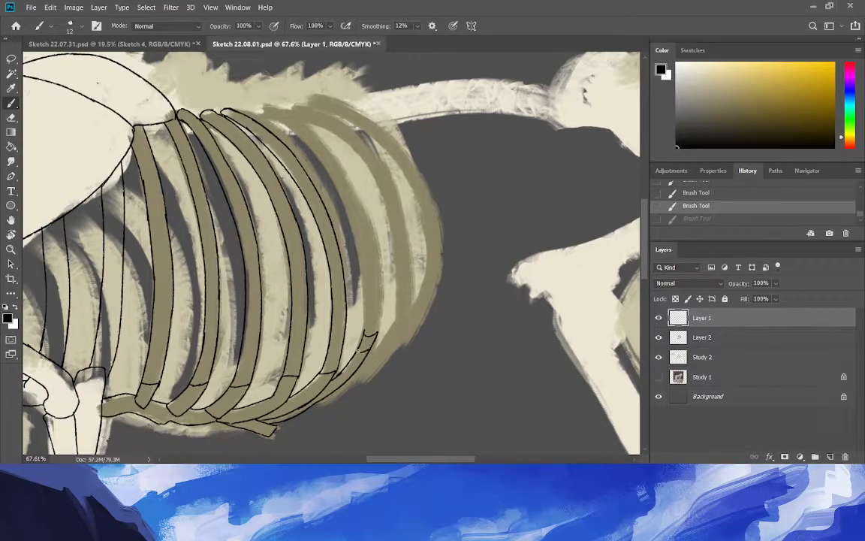
key(ctrl+shift+z)
click(11, 118)
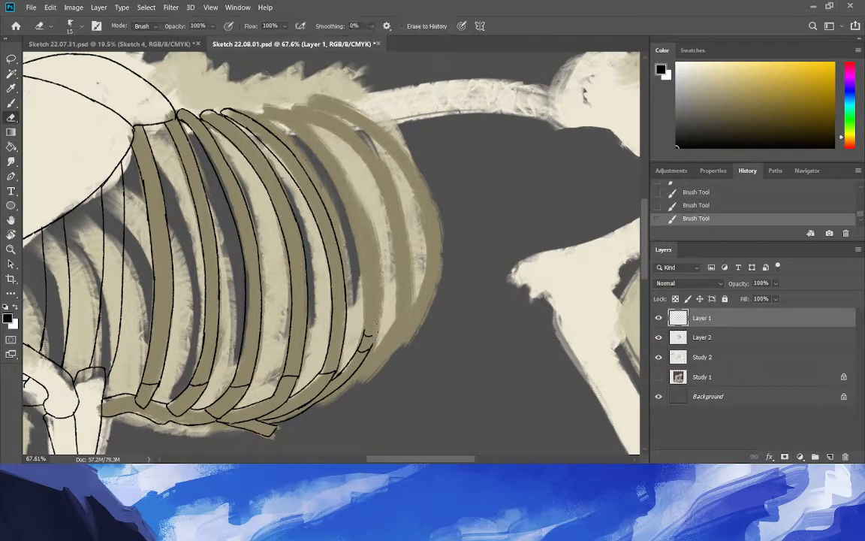
Draw the sixth olive rib's front contour from its joint up along the fifth rib to near the top.
drag(363, 325, 322, 211)
key(b)
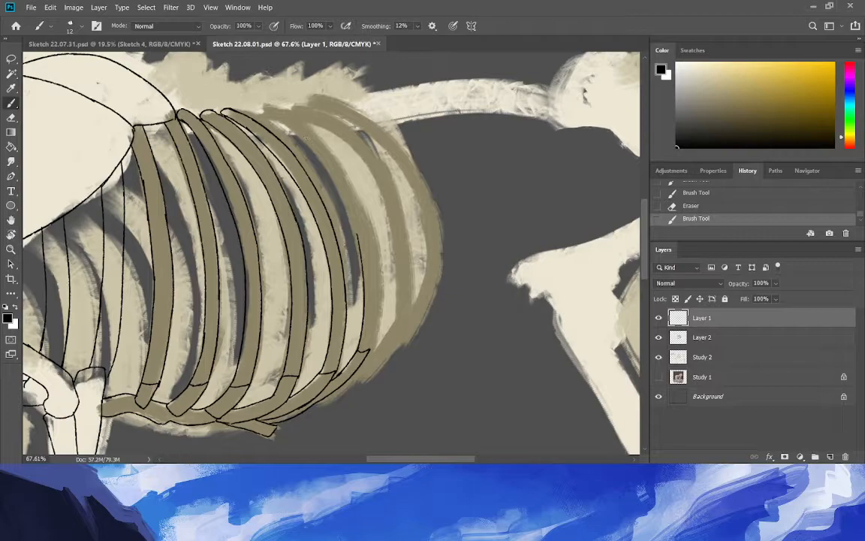
drag(283, 123, 256, 112)
key(ctrl+z)
drag(329, 264, 255, 112)
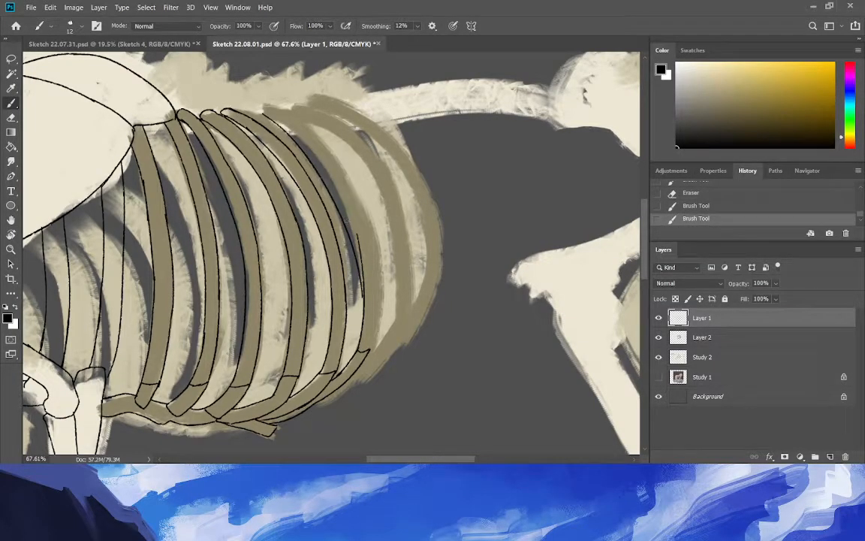
Draw the sixth olive rib's rounded top and erase the excess front-contour lines at mid-length and near the top.
mouse_move(296, 171)
mouse_down()
mouse_move(256, 125)
mouse_move(225, 111)
mouse_up()
key(ctrl+z)
drag(289, 160, 225, 109)
drag(225, 96, 292, 158)
key(ctrl+z)
key(e)
mouse_move(364, 296)
mouse_down()
mouse_move(354, 218)
mouse_move(367, 318)
mouse_move(353, 221)
mouse_up()
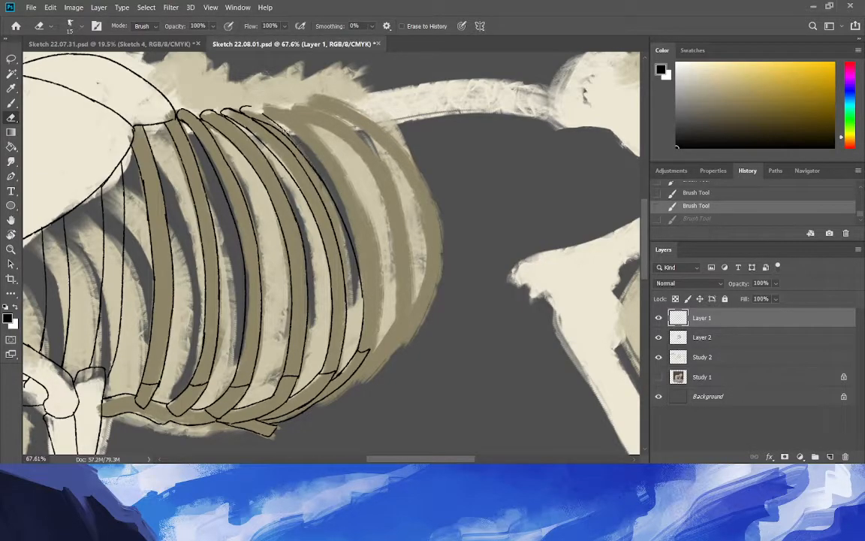
drag(257, 119, 240, 105)
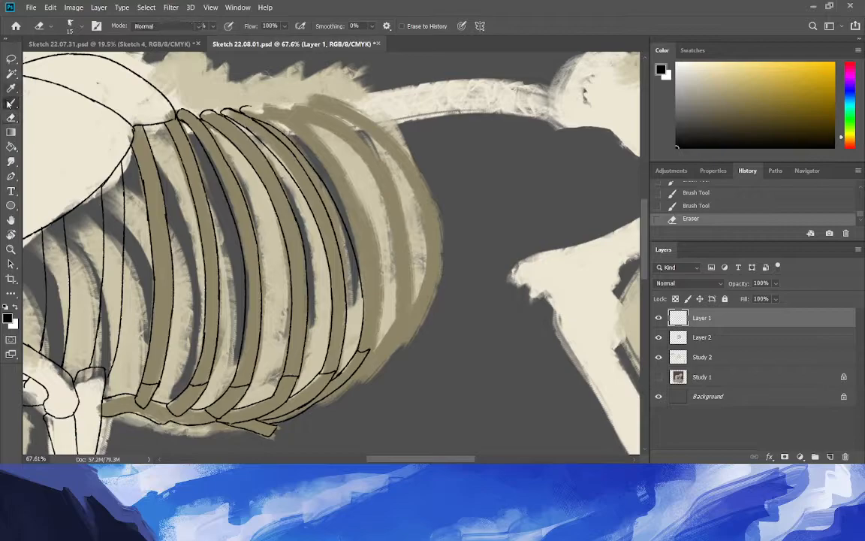
Draw the sixth olive rib's rear contour from the joint line up to its rounded top.
key(b)
drag(328, 279, 323, 251)
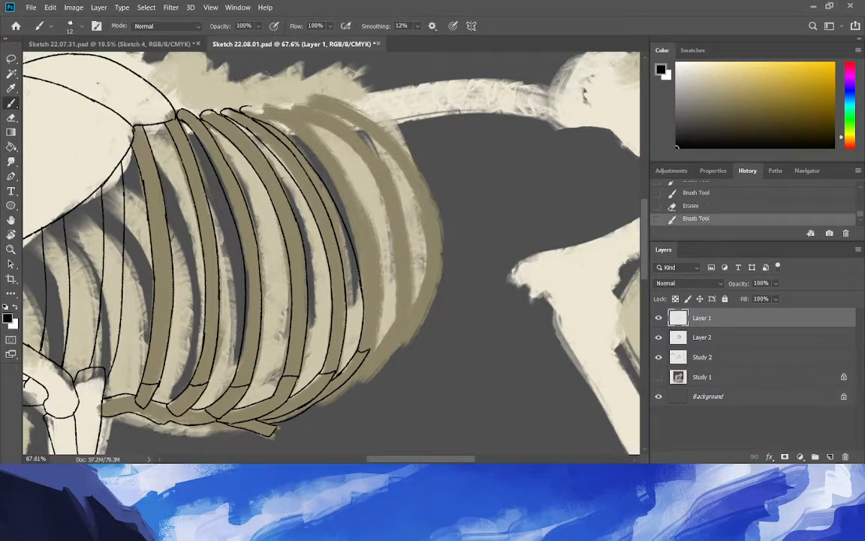
drag(336, 314, 323, 203)
key(ctrl+z)
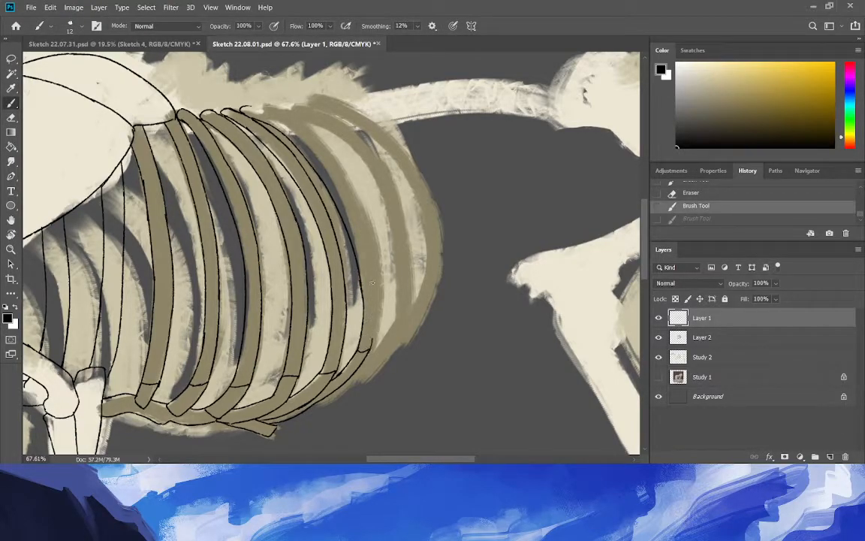
key(ctrl+shift+z)
drag(334, 176, 276, 120)
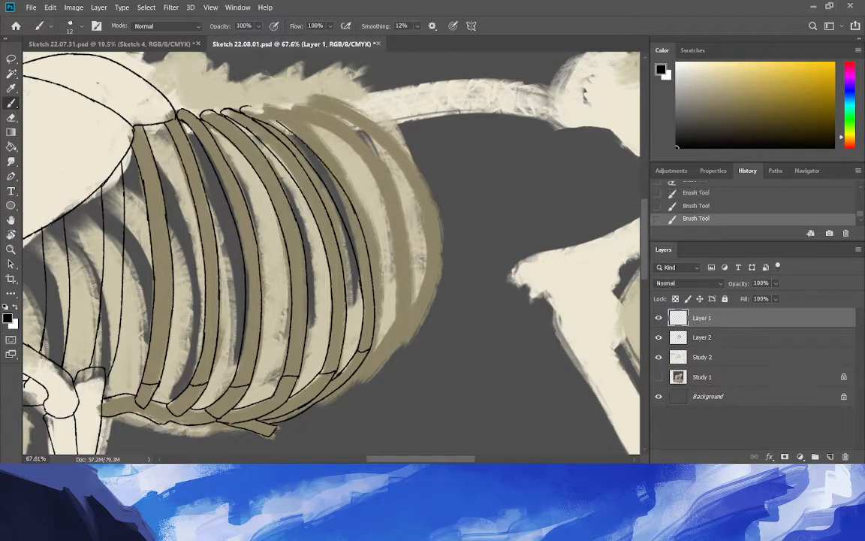
key(ctrl+z)
drag(359, 215, 260, 109)
key(ctrl+z)
key(ctrl+z)
key(ctrl+shift+z)
key(ctrl+shift+z)
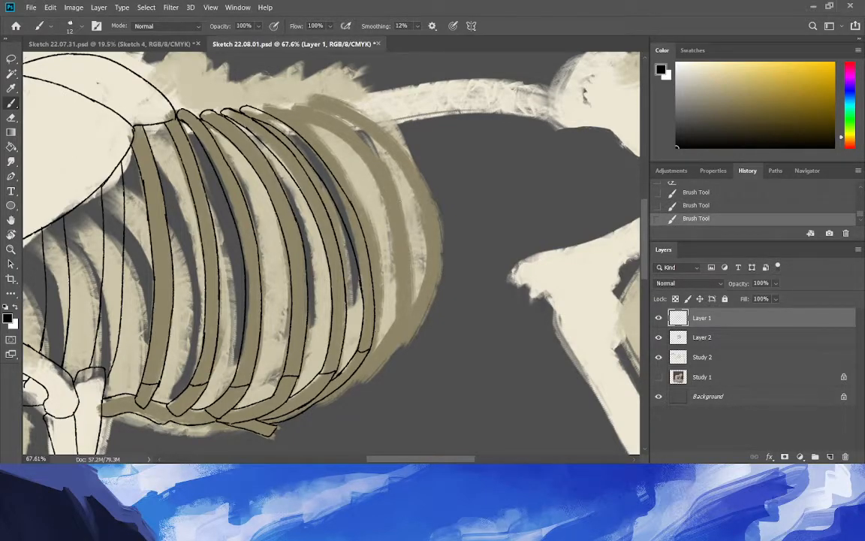
Outline the seventh olive rib's lower segment up to its joint, and draw the shaft's front contour from there to near the top.
drag(370, 346, 389, 319)
drag(355, 372, 396, 332)
drag(399, 319, 383, 189)
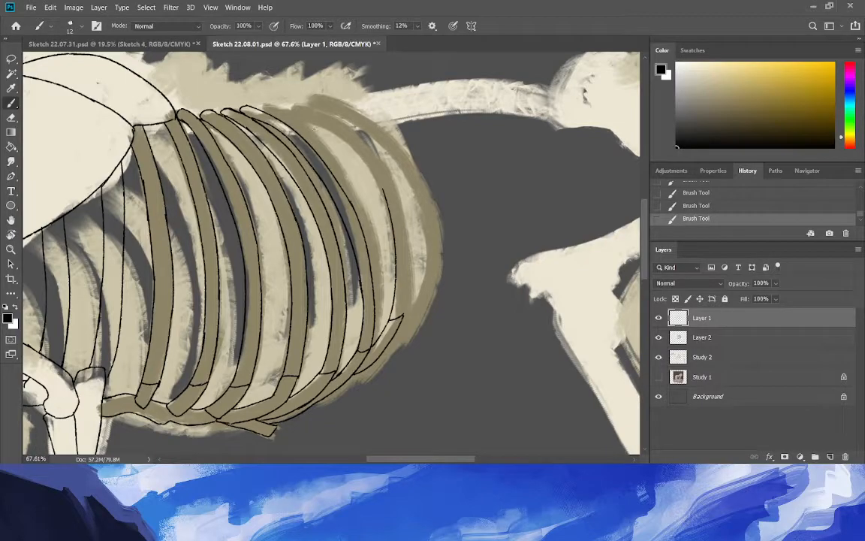
key(ctrl+z)
mouse_move(349, 293)
mouse_down()
mouse_move(339, 199)
mouse_move(287, 119)
mouse_up()
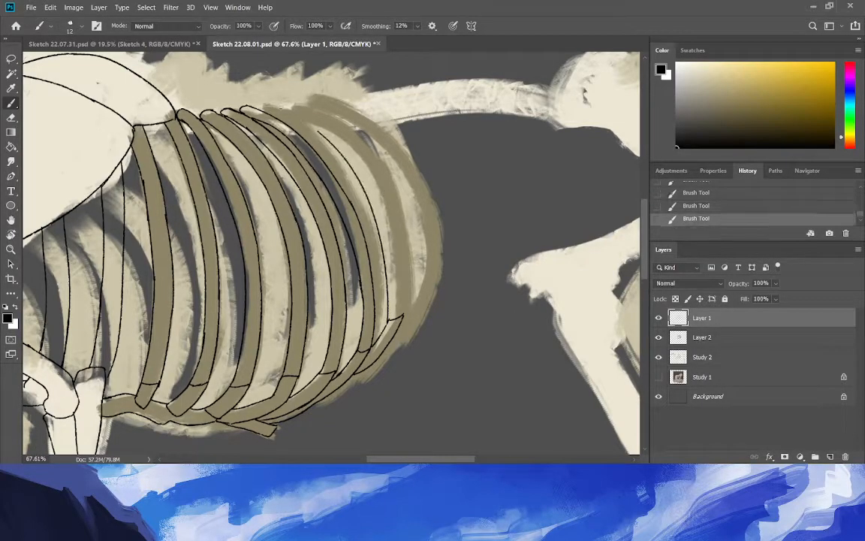
Redraw the seventh olive rib's front contour from its joint upward and add its rounded top.
key(ctrl+z)
key(ctrl+shift+z)
key(ctrl+z)
mouse_move(350, 293)
mouse_down()
mouse_move(317, 155)
mouse_move(284, 124)
mouse_up()
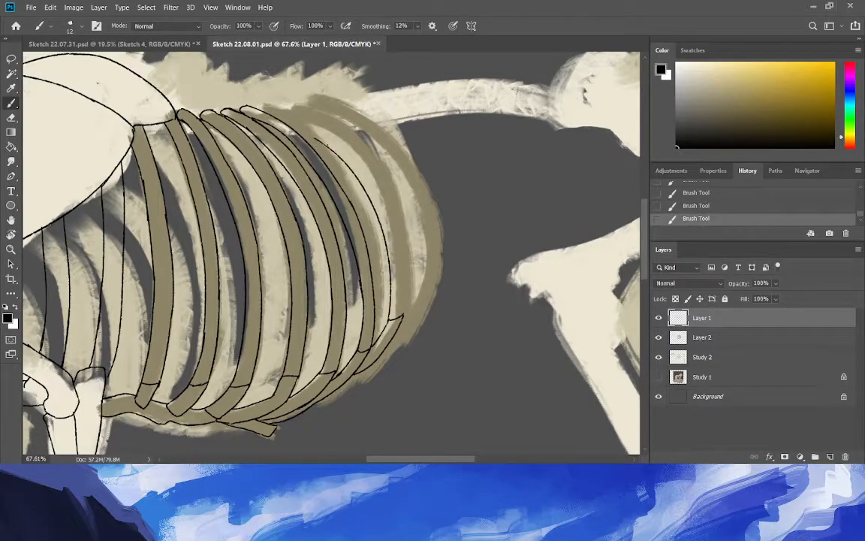
key(ctrl+z)
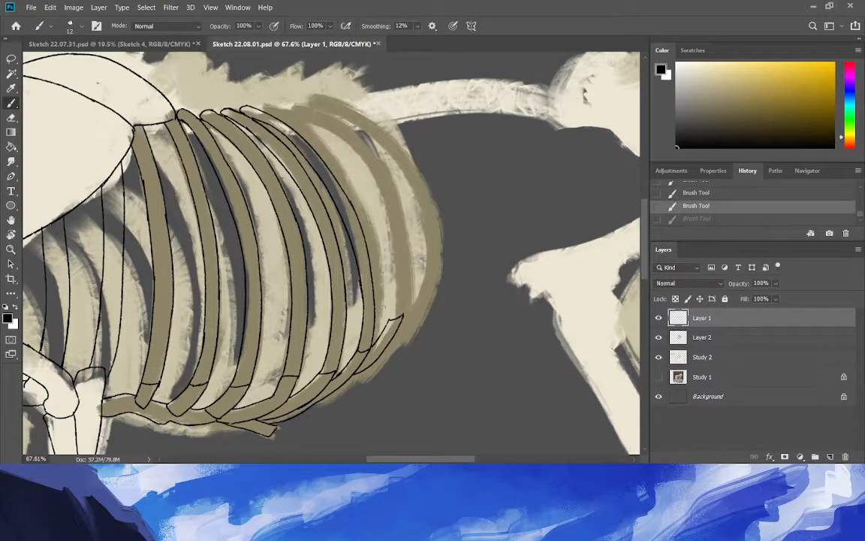
drag(350, 291, 292, 118)
mouse_move(343, 156)
mouse_down()
mouse_move(240, 103)
mouse_move(285, 107)
mouse_up()
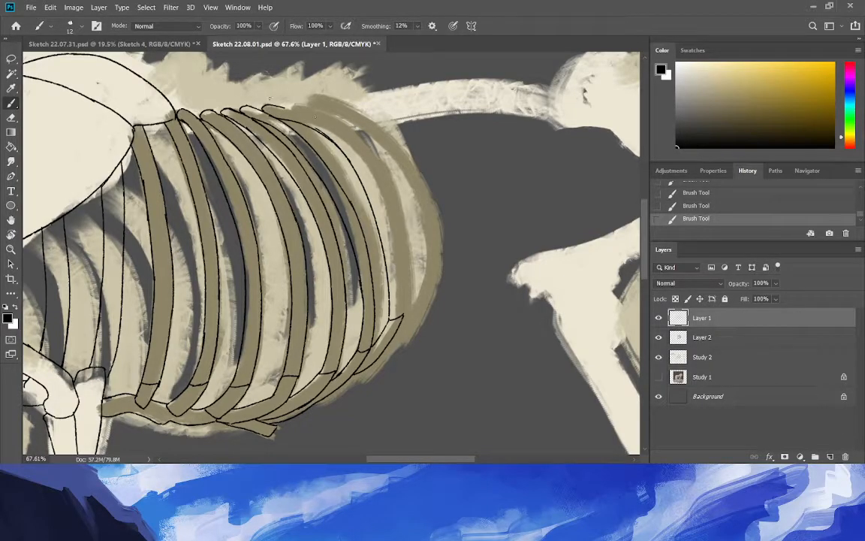
Draw the seventh olive rib's rear contour from the joint line up to its rounded top and erase the stray line beside it.
mouse_move(404, 317)
mouse_down()
mouse_move(371, 179)
mouse_move(358, 157)
mouse_move(403, 316)
mouse_move(349, 137)
mouse_move(271, 106)
mouse_up()
key(ctrl+z)
key(ctrl+z)
drag(348, 136, 270, 106)
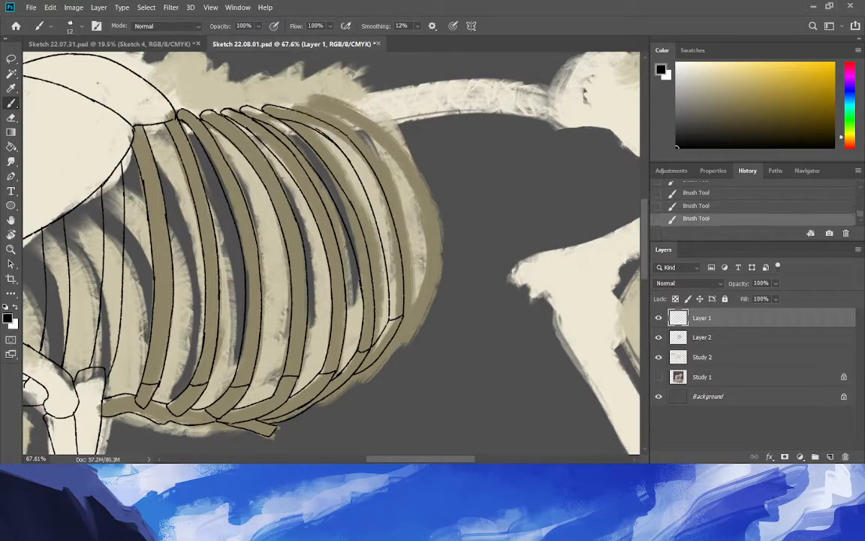
key(e)
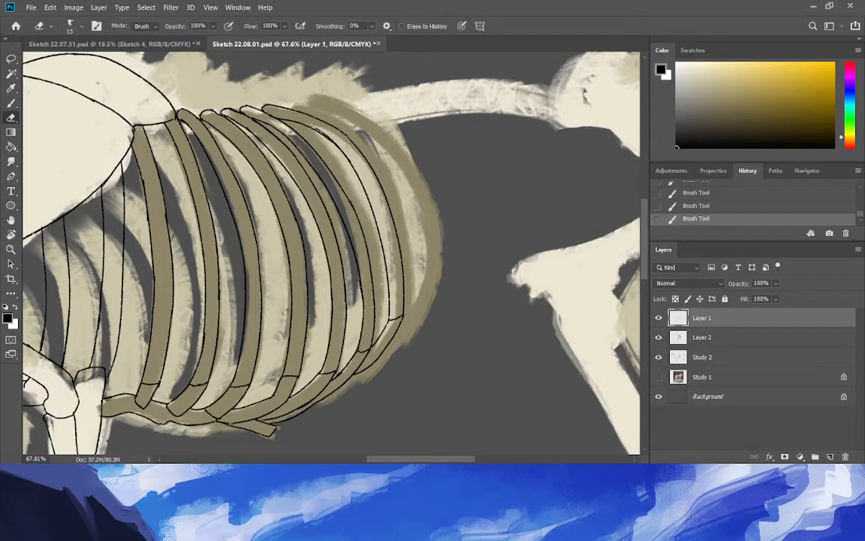
click(418, 264)
Draw the two contour lines of the eighth olive rib's lower segment, running up from the seventh rib's joint.
key(b)
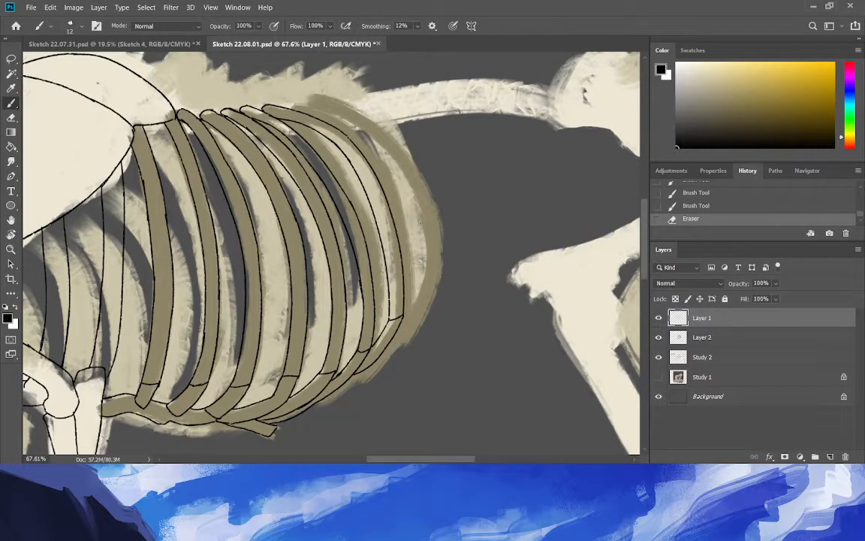
drag(412, 297, 394, 351)
drag(395, 344, 429, 282)
key(ctrl+z)
drag(395, 344, 430, 280)
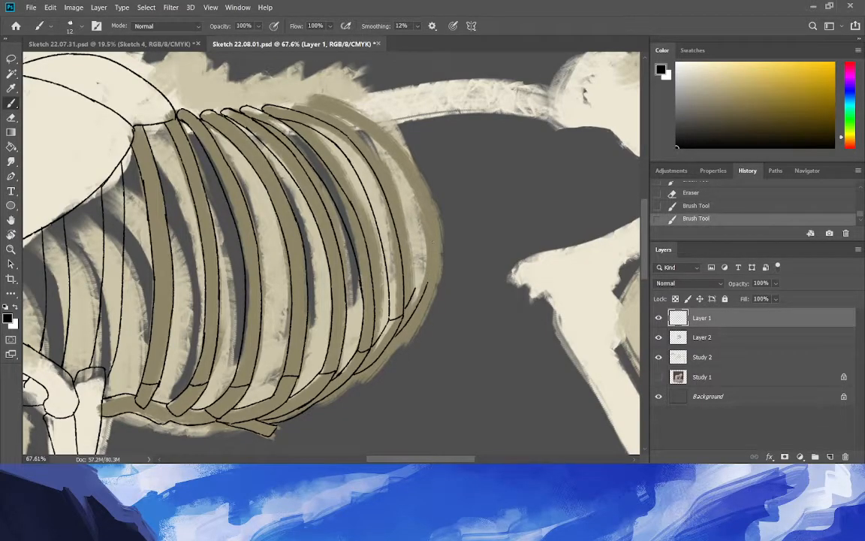
key(ctrl+z)
key(ctrl+z)
key(ctrl+shift+z)
key(ctrl+shift+z)
Draw the eighth olive rib's front contour up along the seventh rib and erase its excess near the top.
mouse_move(413, 280)
mouse_down()
mouse_move(371, 158)
mouse_move(350, 138)
mouse_move(396, 191)
mouse_move(344, 125)
mouse_up()
key(ctrl+z)
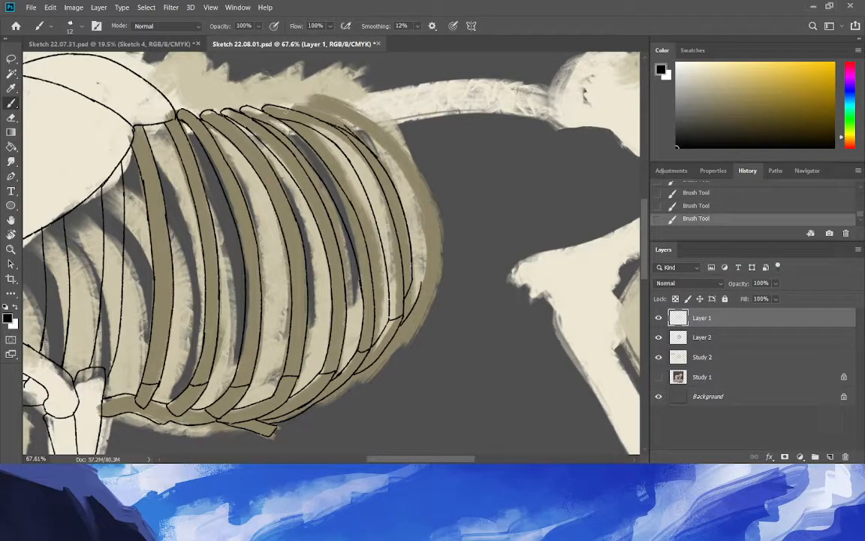
click(12, 116)
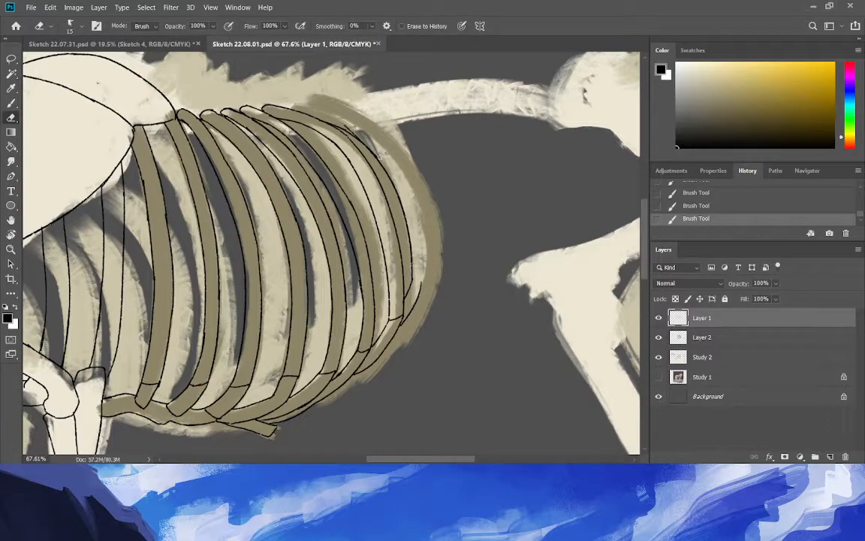
drag(356, 135, 324, 125)
Draw the eighth olive rib's rear contour from its lower segment up to the spine and close its rounded top.
click(12, 103)
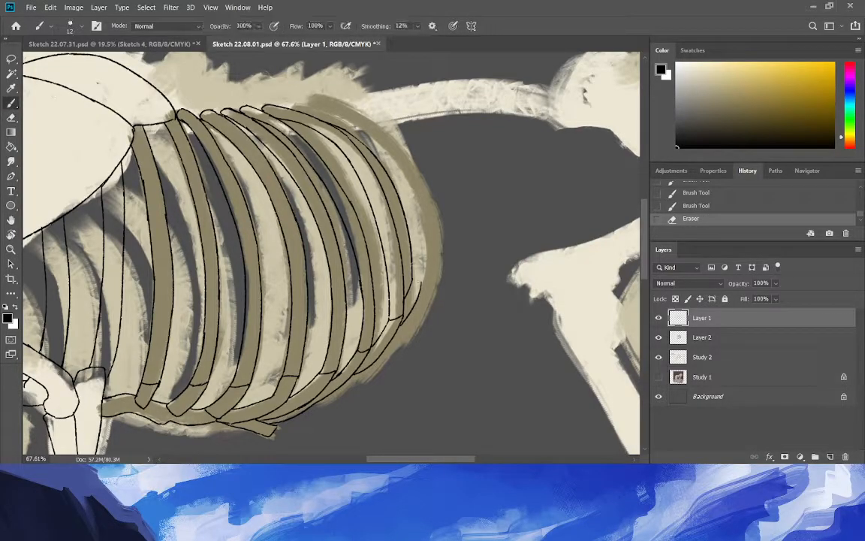
drag(421, 281, 391, 153)
key(ctrl+z)
mouse_move(419, 293)
mouse_down()
mouse_move(423, 273)
mouse_move(388, 150)
mouse_move(263, 102)
mouse_up()
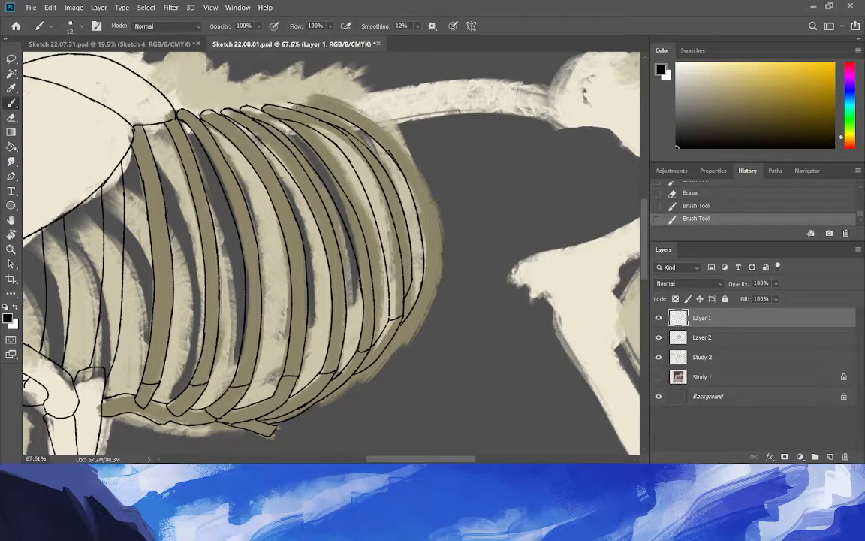
drag(300, 136, 282, 124)
Erase and redraw uneven stretches of the rear ribs' contours, and draw the eighth rib's lower joint line.
click(11, 118)
mouse_move(367, 161)
mouse_down()
mouse_move(383, 141)
mouse_move(409, 178)
mouse_move(336, 114)
mouse_up()
drag(372, 255, 372, 214)
click(11, 103)
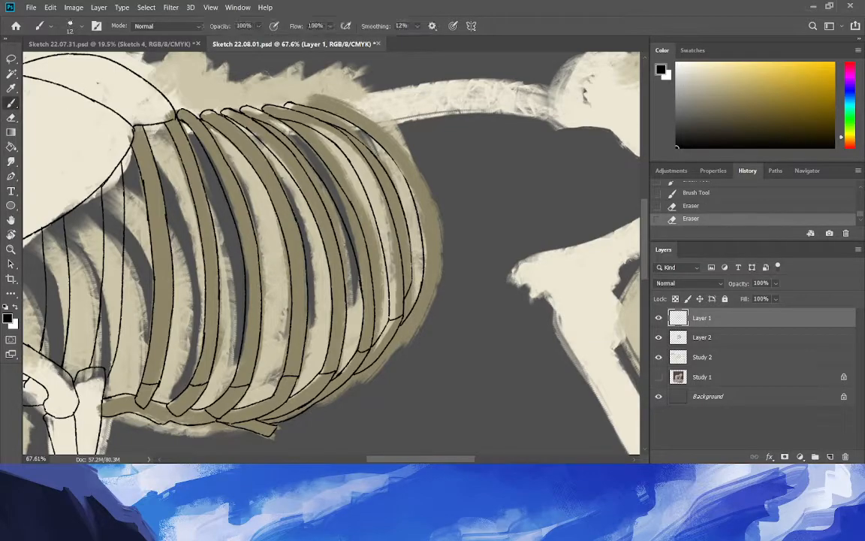
drag(367, 166, 348, 133)
drag(371, 260, 365, 200)
key(ctrl+z)
key(ctrl+shift+z)
key(ctrl+z)
key(ctrl+shift+z)
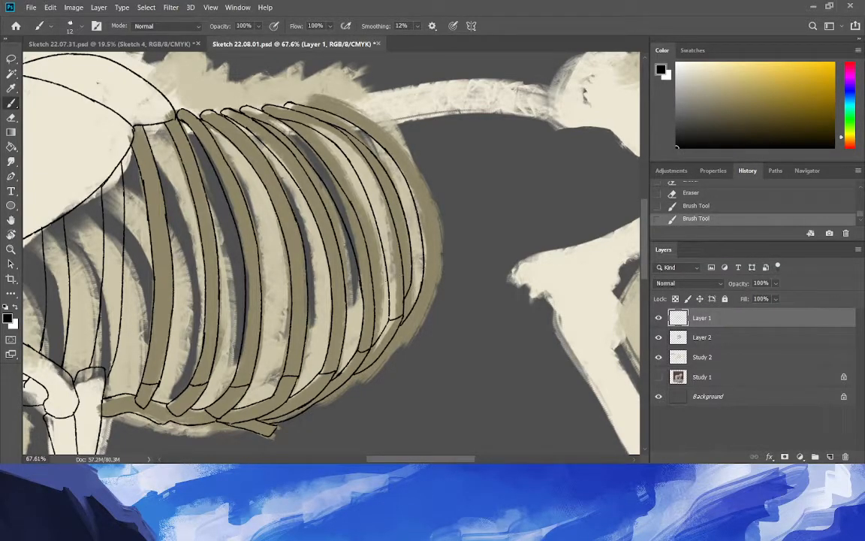
drag(361, 309, 359, 275)
Hide Layer 2 and Study 2 so only the line work on Layer 1 shows over the background.
click(11, 219)
click(11, 249)
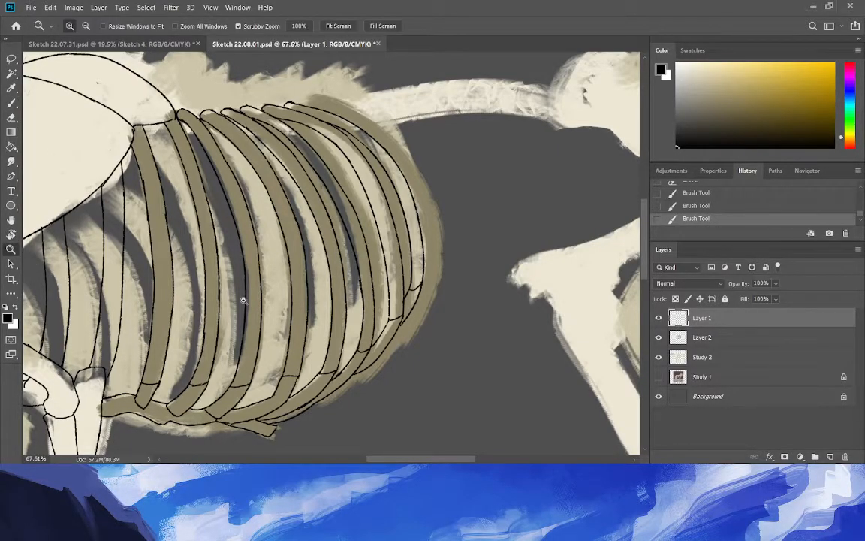
drag(220, 270, 191, 289)
click(659, 337)
click(659, 357)
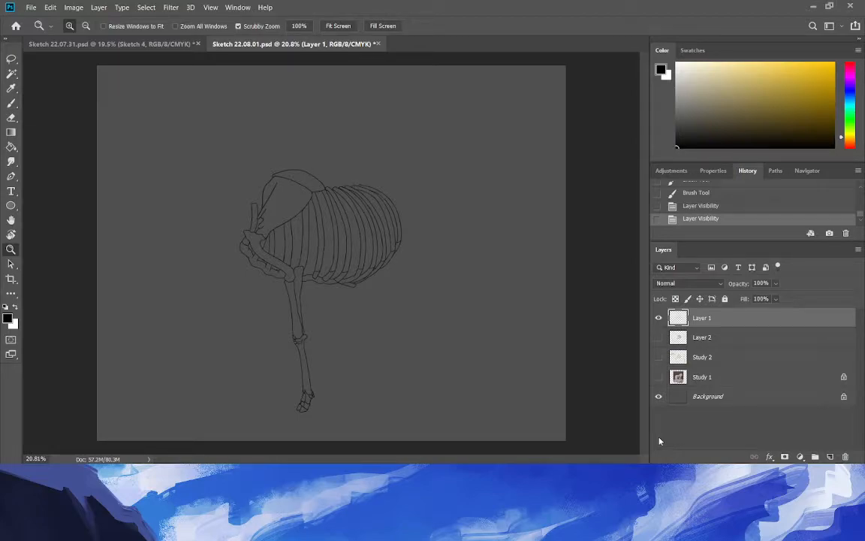
Draw new joint lines slightly above the existing ones on the sixth, seventh and eighth ribs.
drag(384, 234, 437, 321)
drag(392, 368, 422, 389)
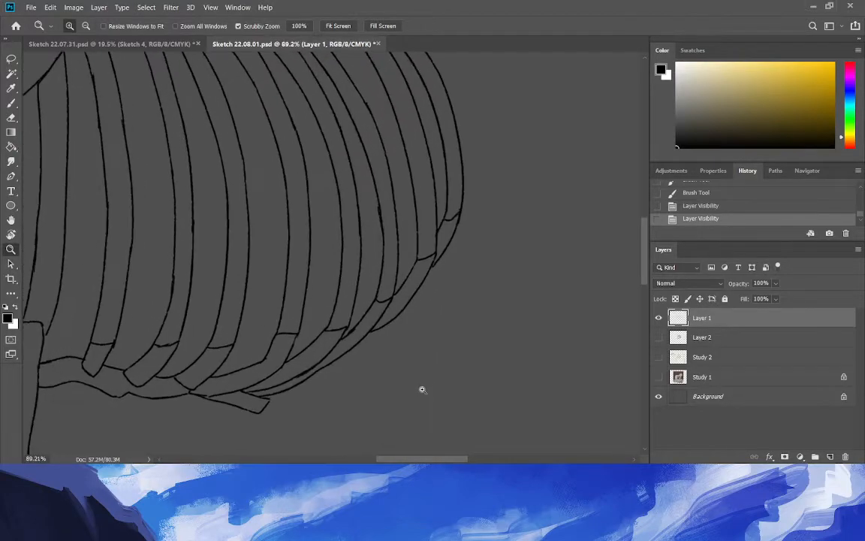
drag(325, 282, 386, 351)
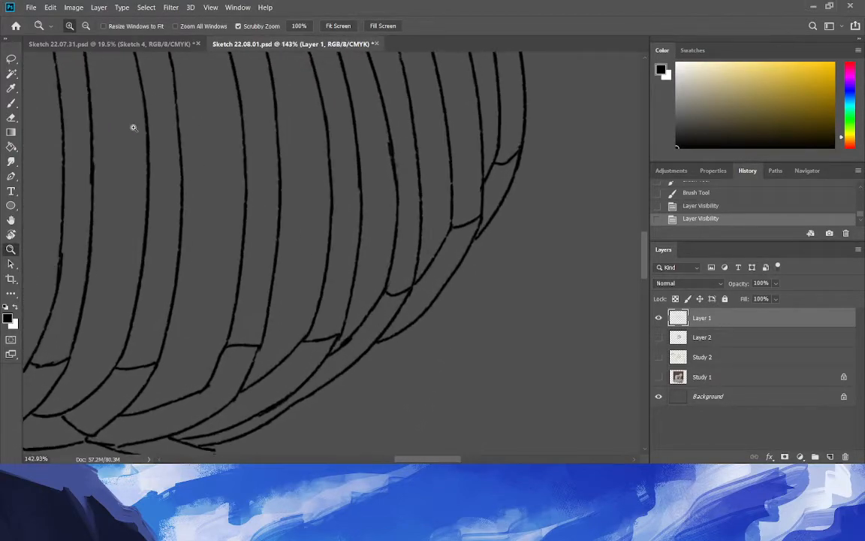
click(12, 103)
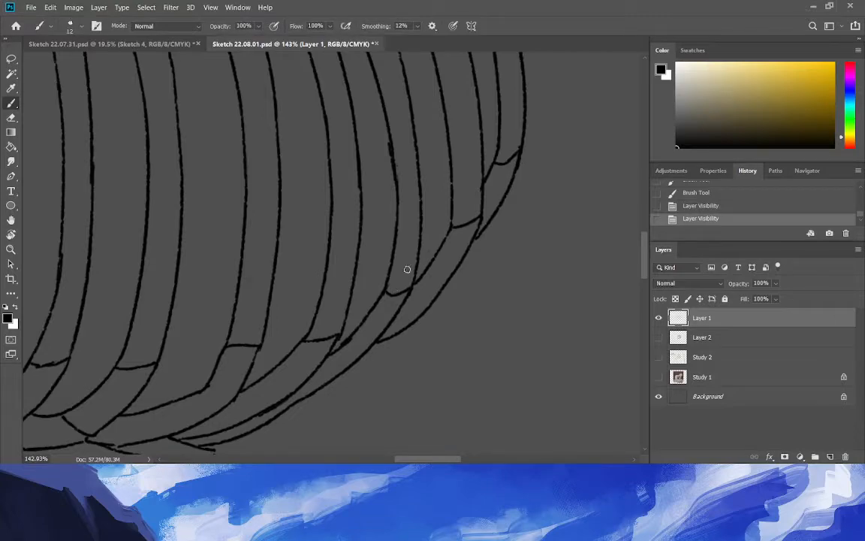
drag(412, 280, 387, 287)
drag(480, 196, 449, 219)
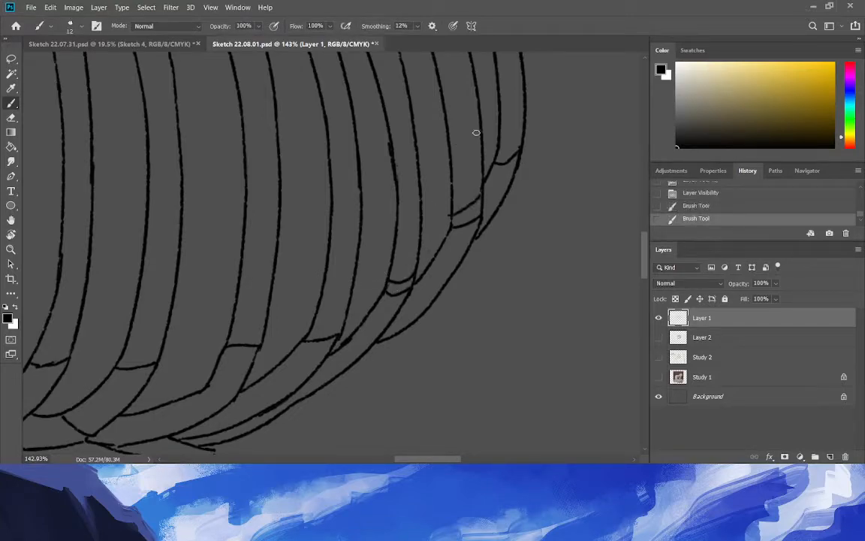
mouse_move(522, 126)
mouse_down()
mouse_move(498, 141)
mouse_move(506, 160)
mouse_move(495, 173)
mouse_move(493, 142)
mouse_up()
Erase the old joint lines of the last three ribs and the lower-segment contours of the seventh and eighth ribs.
click(11, 118)
drag(475, 221, 452, 226)
drag(398, 293, 386, 304)
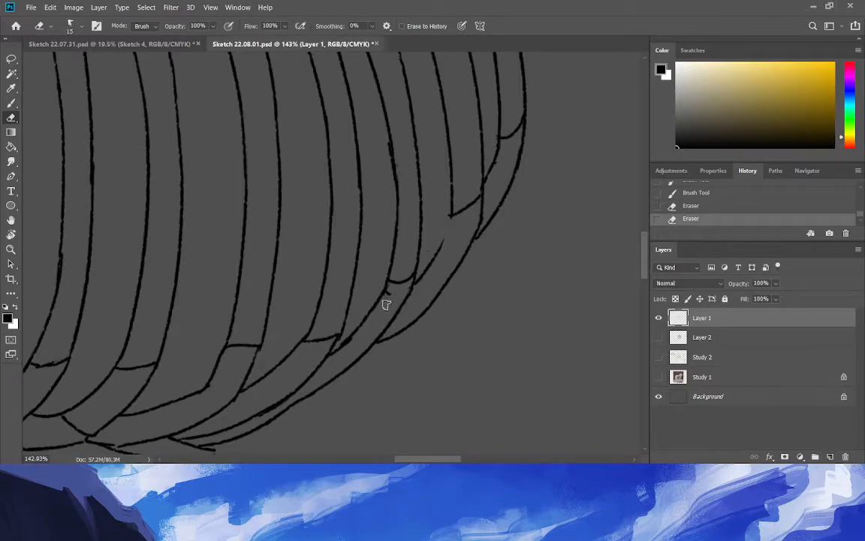
mouse_move(439, 239)
mouse_down()
mouse_move(476, 237)
mouse_move(483, 191)
mouse_move(490, 224)
mouse_move(504, 135)
mouse_up()
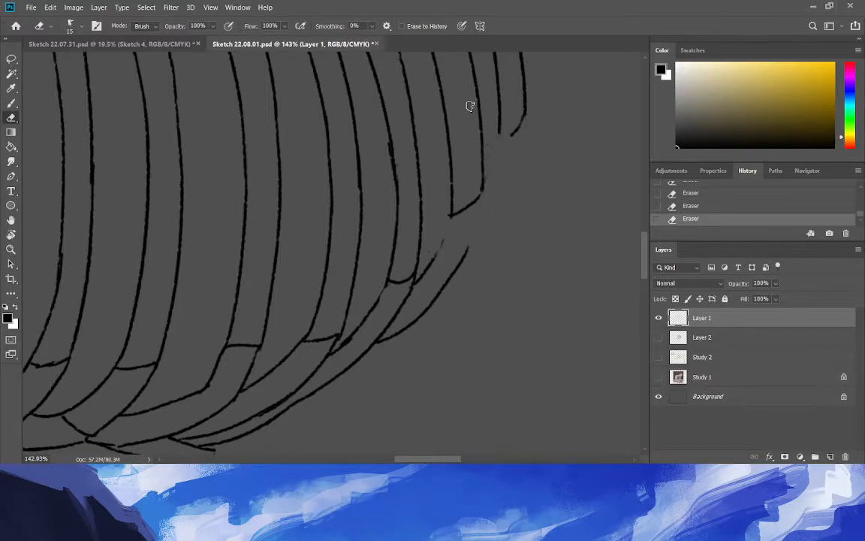
Redraw the seventh rib's lower segment, curving both contours from the new joint line into the lower edge of the rib cage.
click(11, 107)
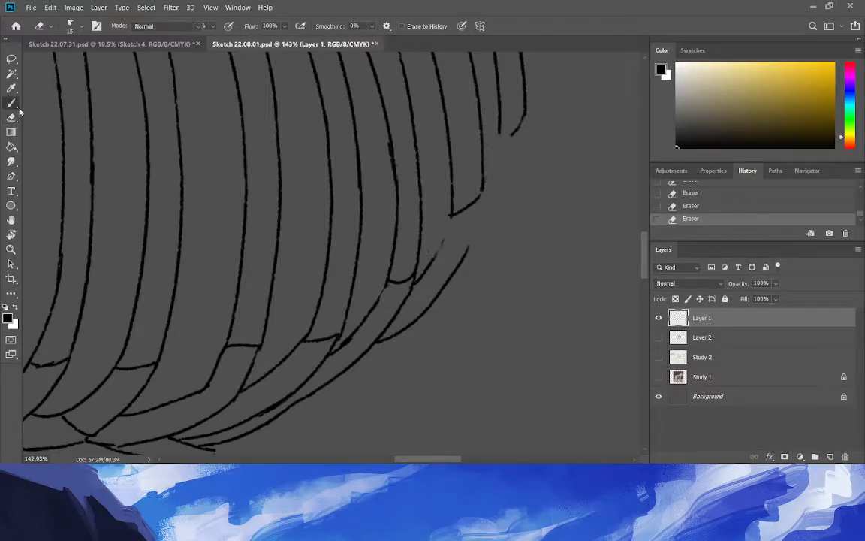
drag(450, 196, 447, 217)
key(ctrl+z)
mouse_move(431, 263)
mouse_down()
mouse_move(449, 225)
mouse_move(453, 182)
mouse_up()
mouse_move(465, 250)
mouse_down()
mouse_move(477, 166)
mouse_move(460, 267)
mouse_up()
key(ctrl+z)
key(ctrl+z)
drag(483, 179, 456, 272)
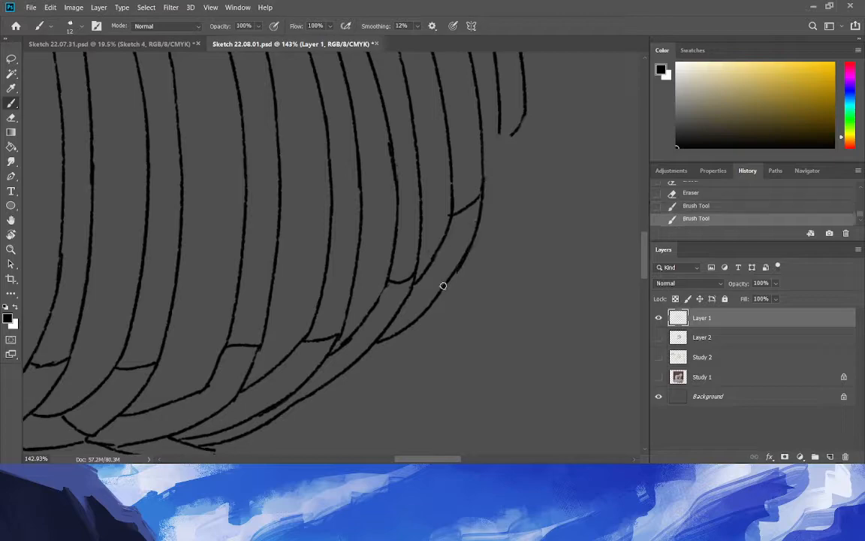
Redraw the eighth rib's lower segment and joint line, and erase the stray marks around the last ribs' lower segments.
drag(497, 129, 471, 199)
key(ctrl+z)
mouse_move(499, 128)
mouse_down()
mouse_move(479, 174)
mouse_move(524, 109)
mouse_move(518, 130)
mouse_up()
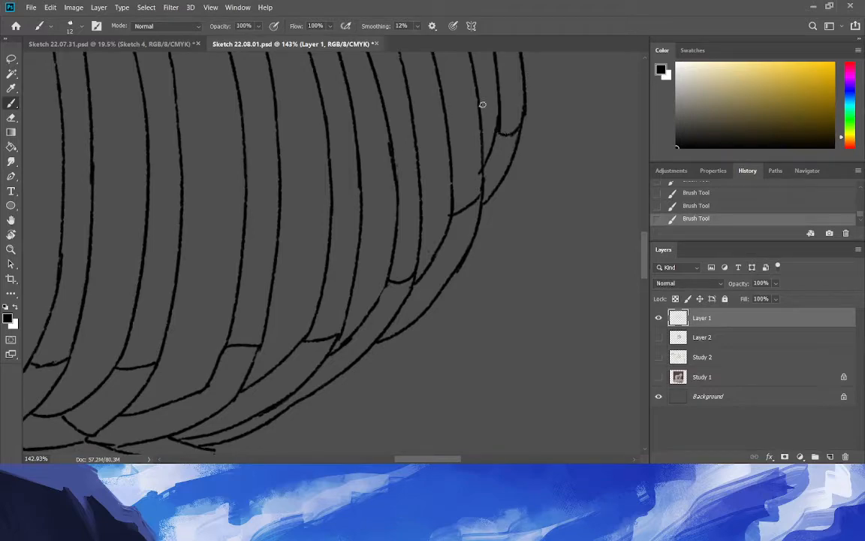
click(11, 118)
drag(426, 248, 426, 255)
click(475, 176)
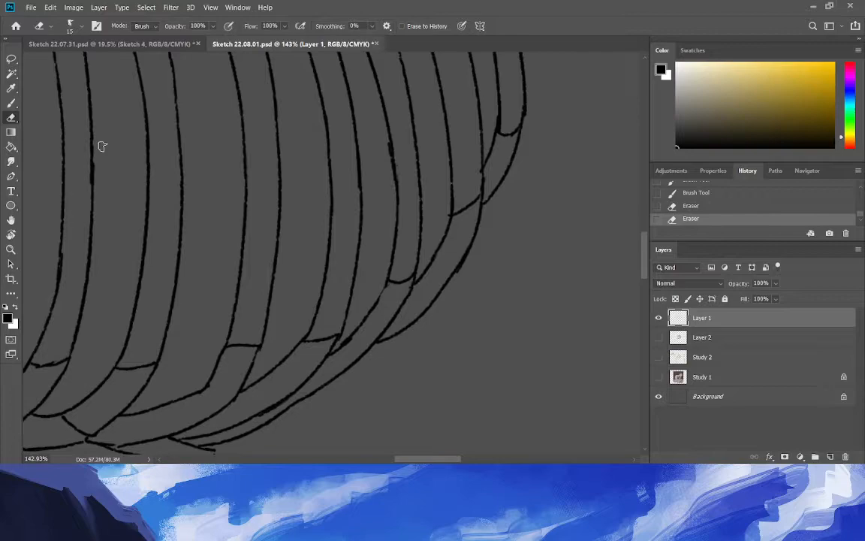
Erase the rough contour just below the sixth rib's joint and redraw it as a clean line.
click(11, 250)
click(13, 119)
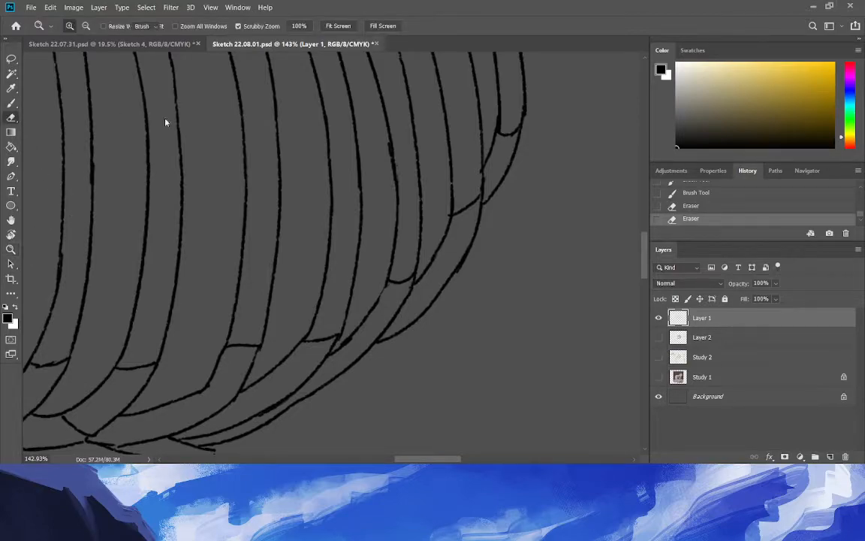
drag(388, 291, 379, 308)
click(12, 104)
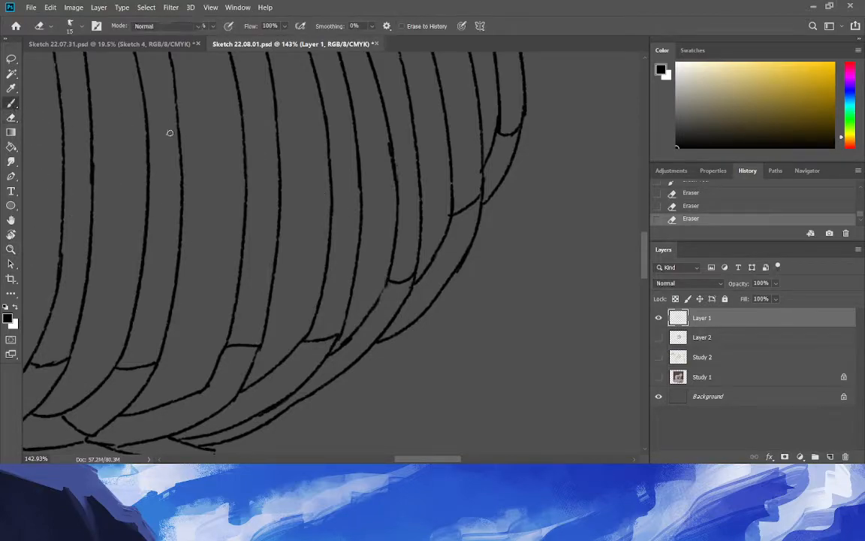
drag(346, 256, 335, 282)
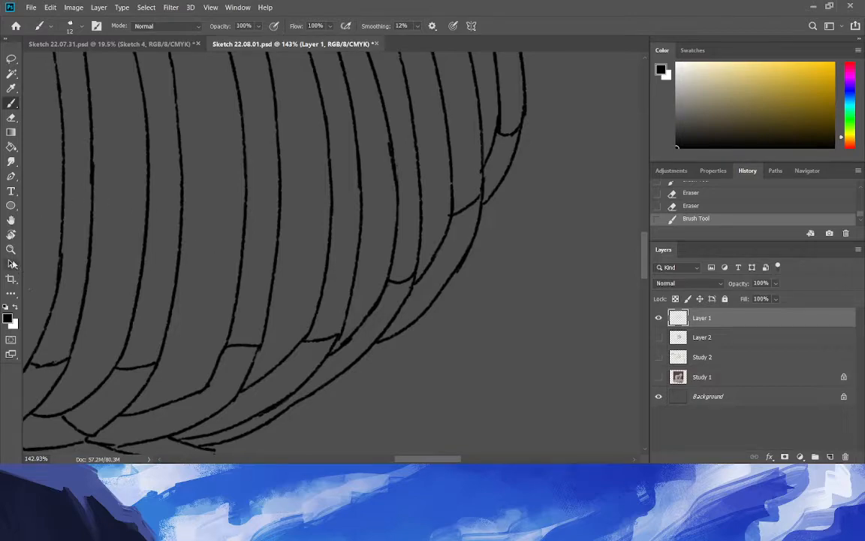
Close the line gaps at the corner of the sternum's rear tip and where the rib cartilage meets it.
click(11, 250)
drag(140, 278, 99, 277)
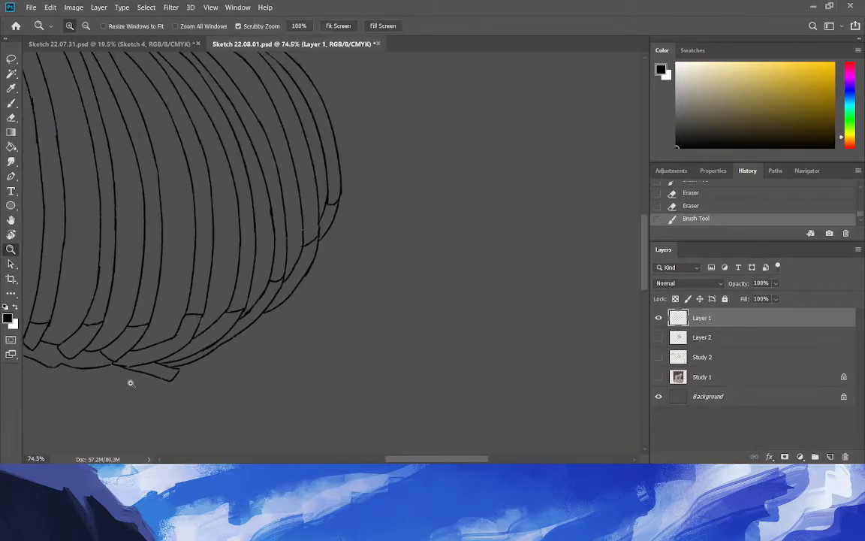
drag(130, 383, 179, 332)
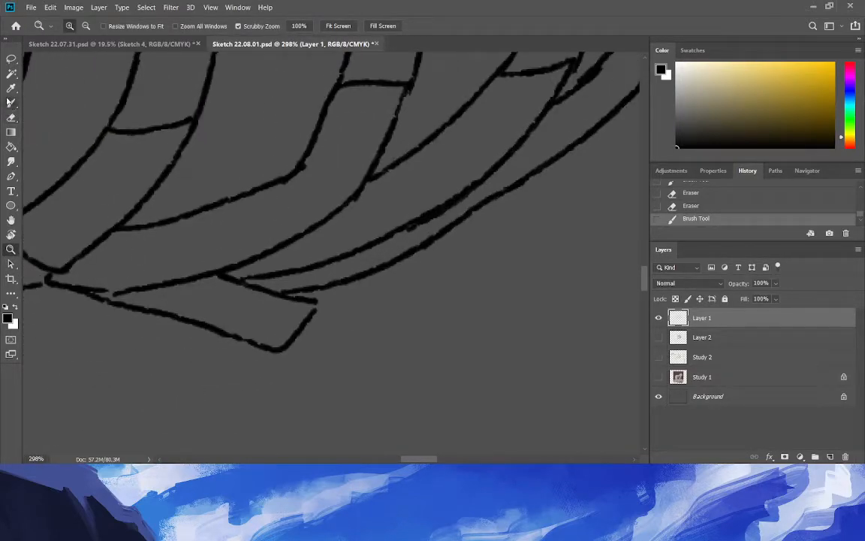
click(12, 102)
drag(312, 298, 319, 305)
drag(118, 290, 109, 291)
click(10, 249)
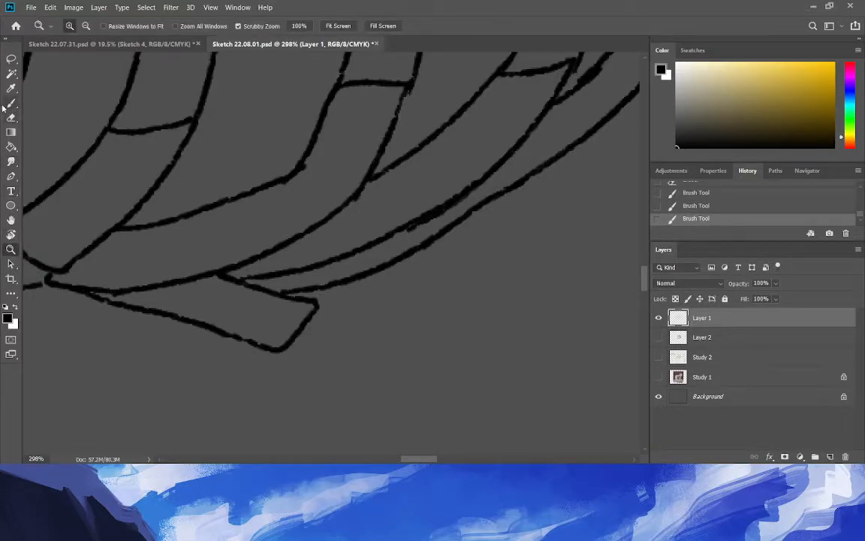
click(43, 283)
click(11, 104)
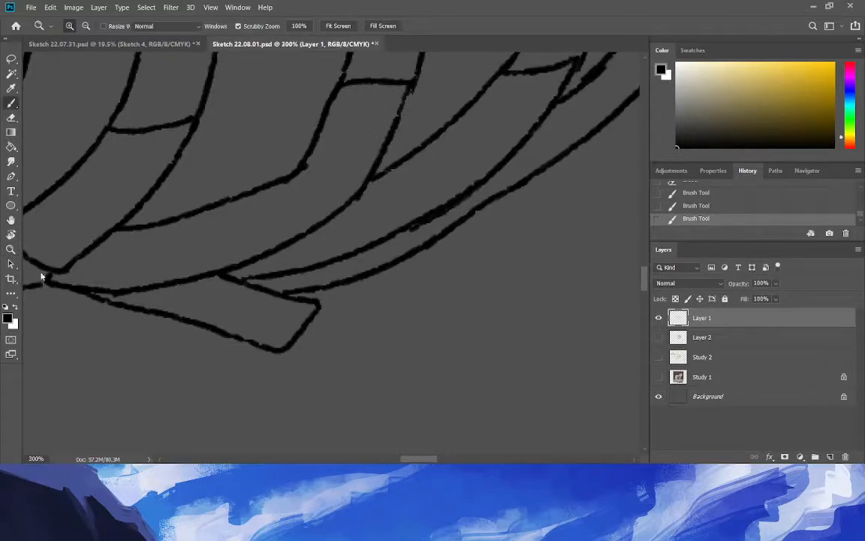
Show Study 2 and Layer 2 again beneath the line work with the whole skeleton in view.
key(z)
drag(135, 310, 58, 307)
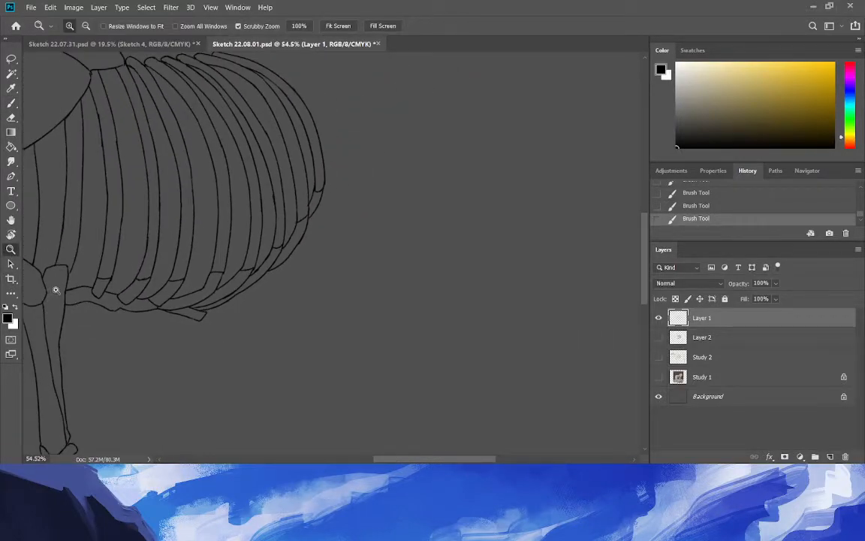
drag(152, 293, 73, 299)
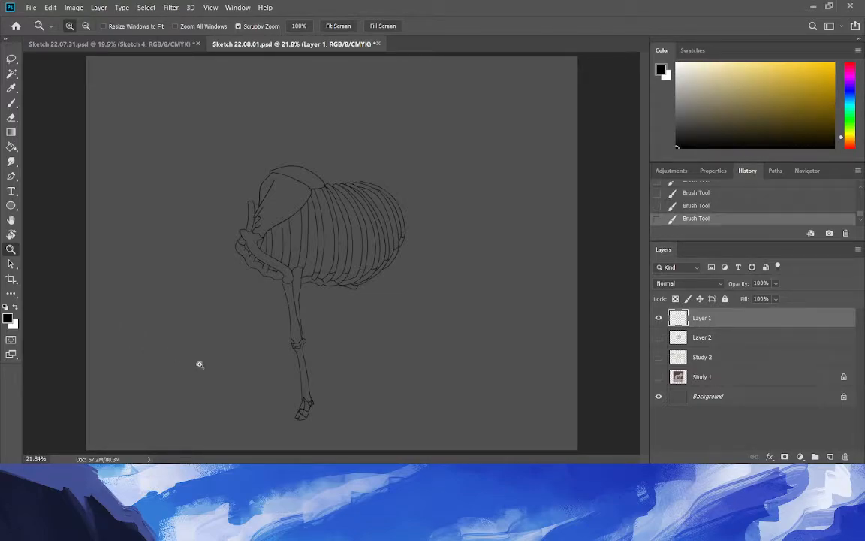
click(659, 357)
click(658, 338)
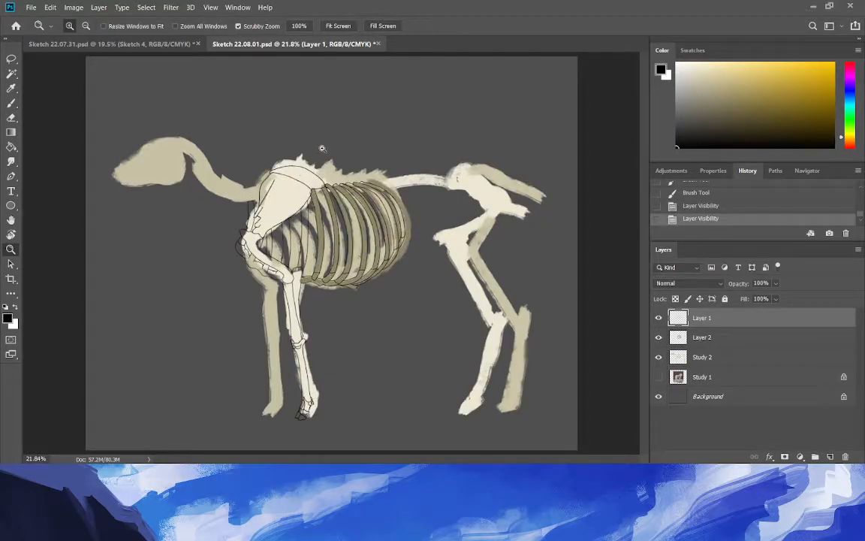
Draw small rounded rib heads in black above the upper ends of the ribs along the spine.
mouse_move(292, 159)
mouse_down()
mouse_move(336, 212)
mouse_move(541, 269)
mouse_up()
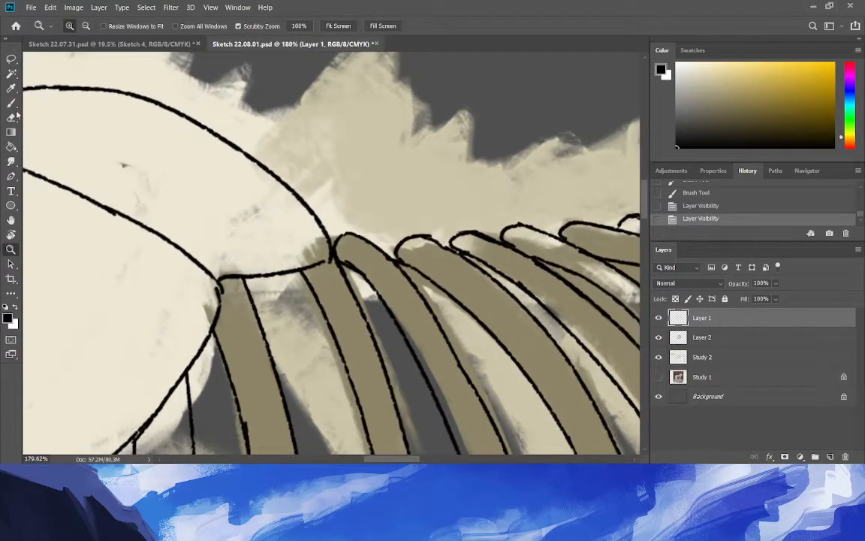
key(b)
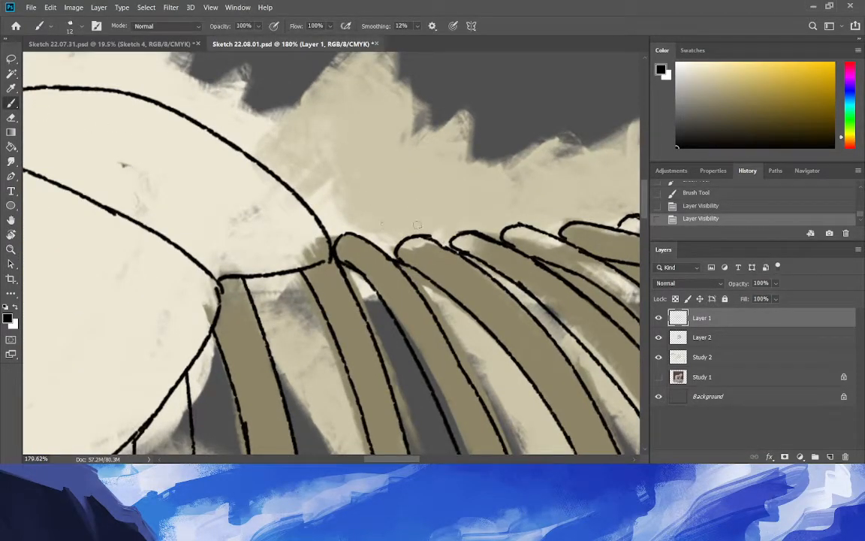
drag(381, 239, 415, 237)
drag(328, 239, 343, 233)
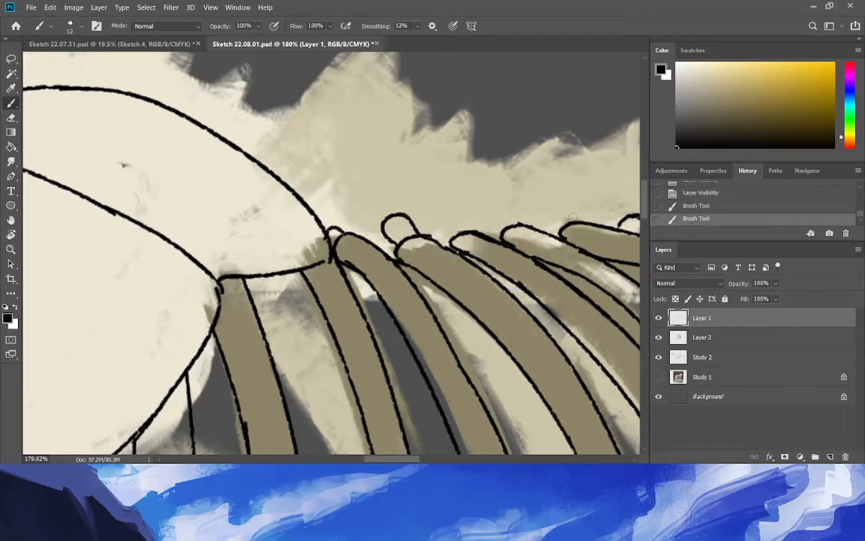
drag(449, 237, 480, 230)
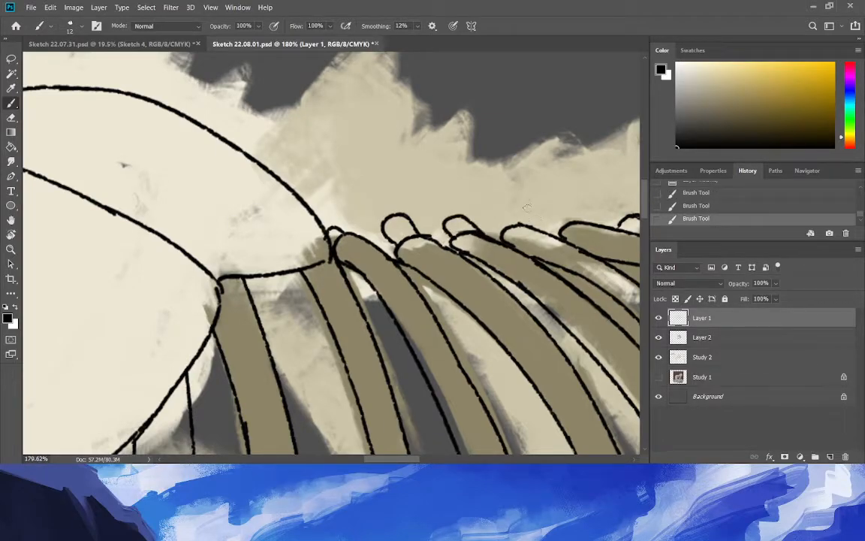
drag(491, 239, 516, 227)
drag(516, 227, 535, 223)
drag(379, 461, 404, 460)
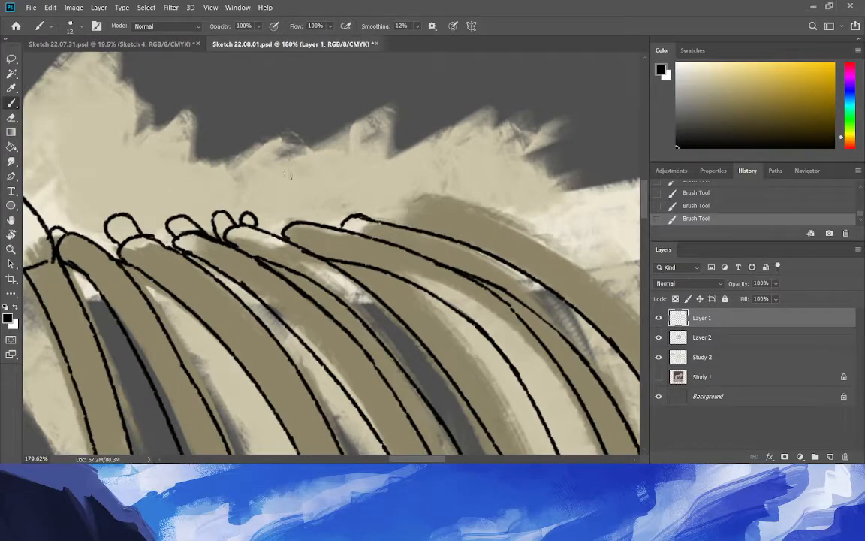
mouse_move(323, 204)
mouse_down()
mouse_move(325, 223)
mouse_move(308, 223)
mouse_up()
Start the rear contour of the far foreleg's forearm with a stroke below the elbow and a short one above the wrist.
click(11, 250)
drag(147, 268, 89, 289)
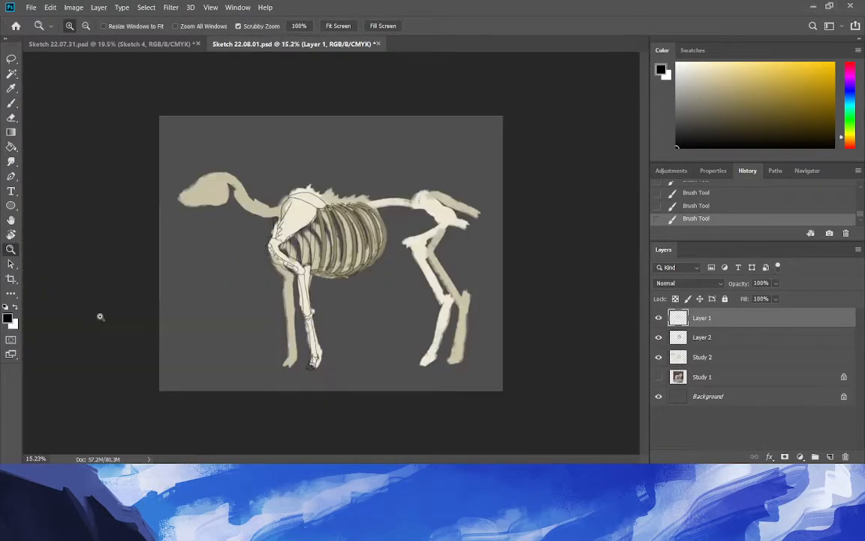
drag(250, 275, 278, 275)
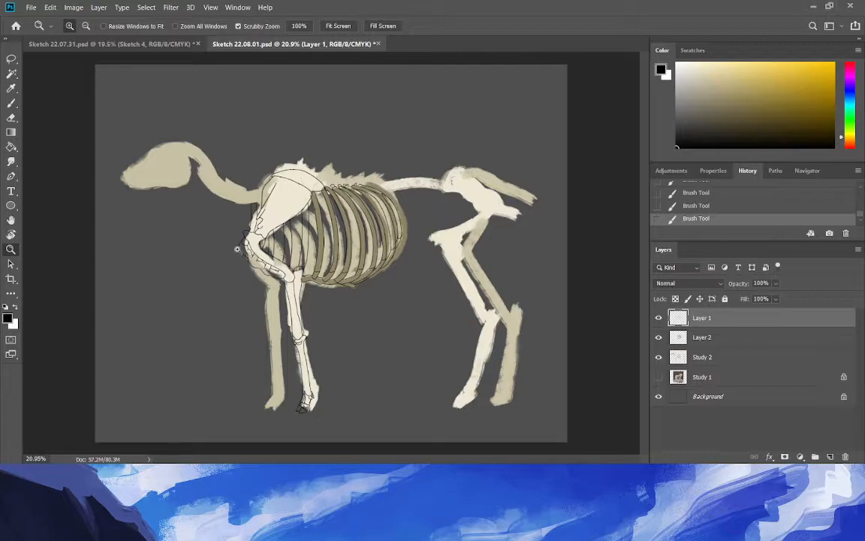
click(222, 293)
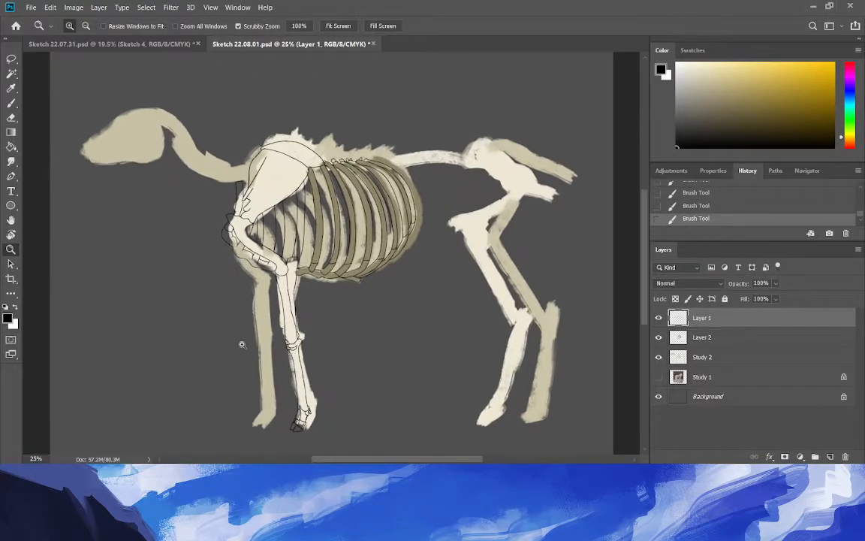
mouse_move(212, 313)
mouse_down()
mouse_move(250, 358)
mouse_move(280, 358)
mouse_up()
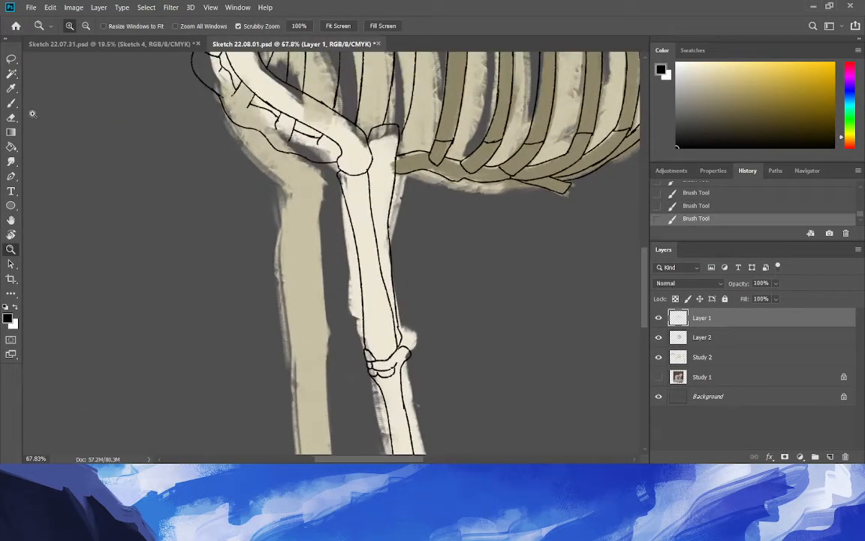
click(11, 103)
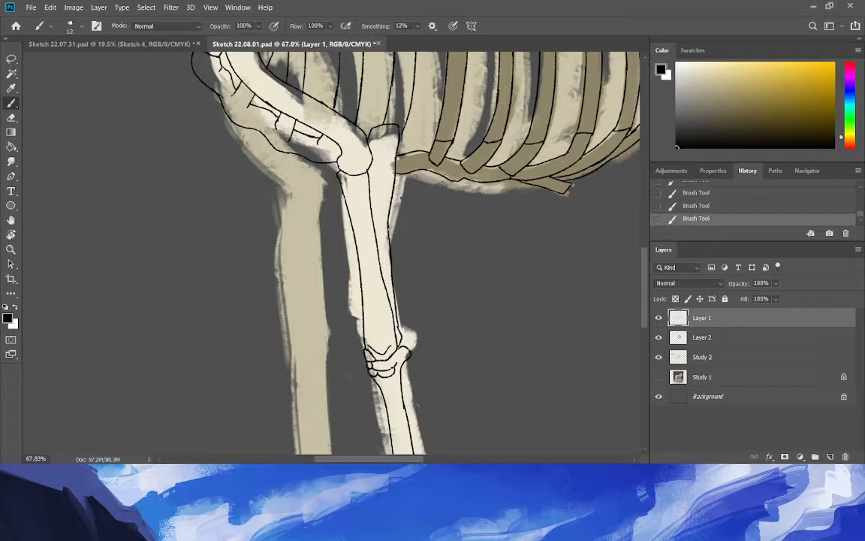
drag(316, 288, 326, 334)
drag(315, 287, 319, 182)
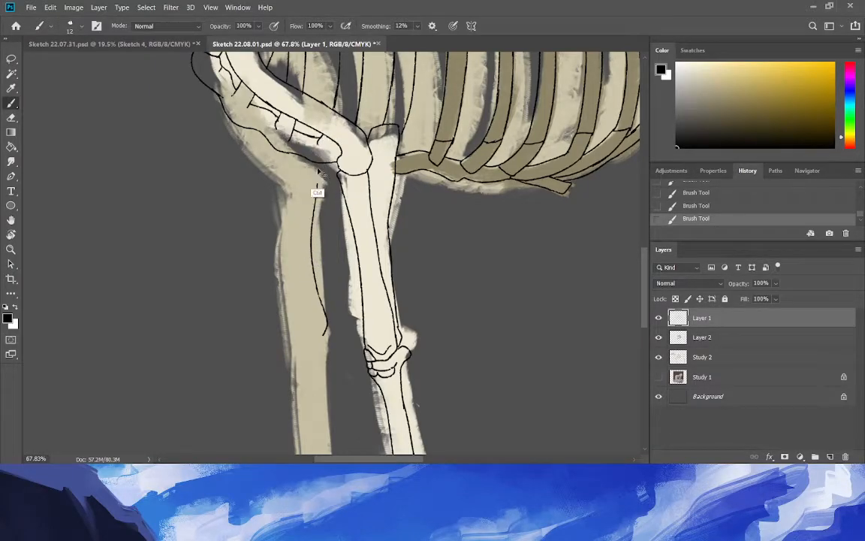
drag(321, 167, 318, 210)
key(ctrl+z)
key(ctrl+z)
key(ctrl+shift+z)
key(ctrl+shift+z)
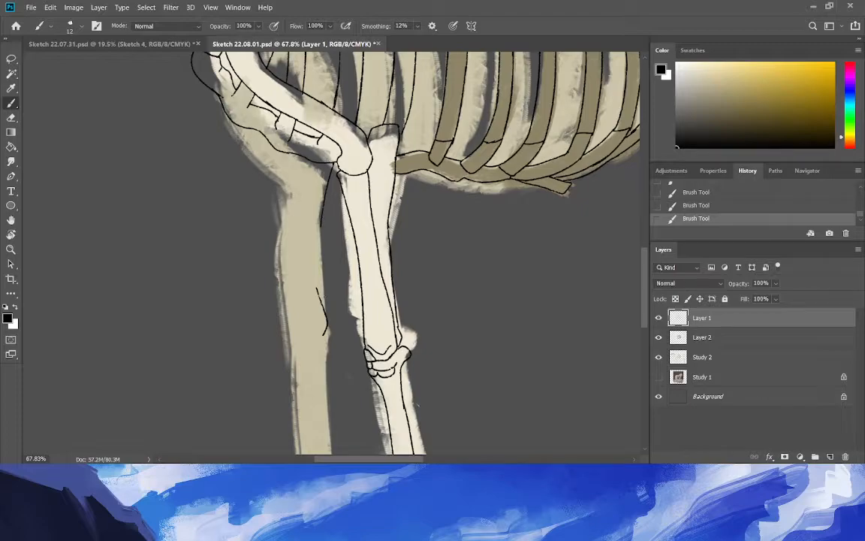
Extend the far forearm's rear contour down to a rounded bulge at the wrist and erase the overlapping earlier stroke.
drag(321, 222, 323, 311)
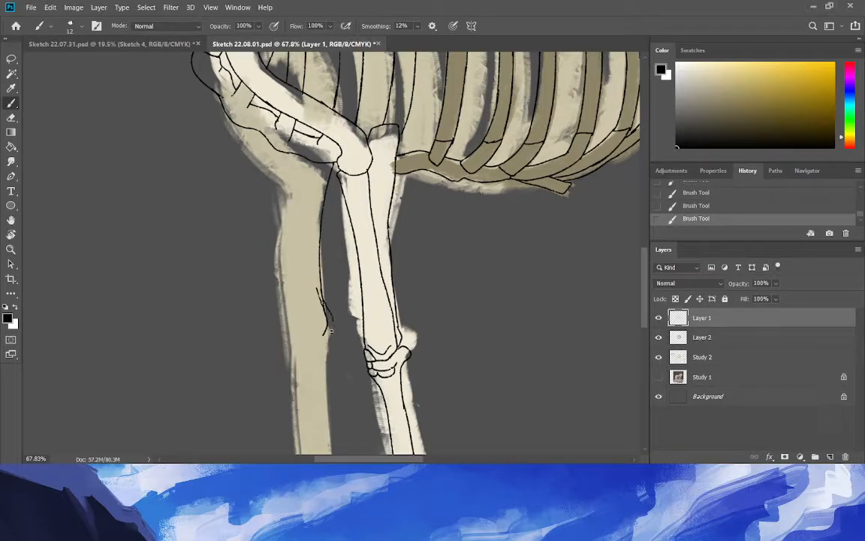
key(e)
drag(323, 336, 320, 306)
Draw the far forearm's front contour from the sternum down and close the bone's lower end at the wrist.
click(13, 103)
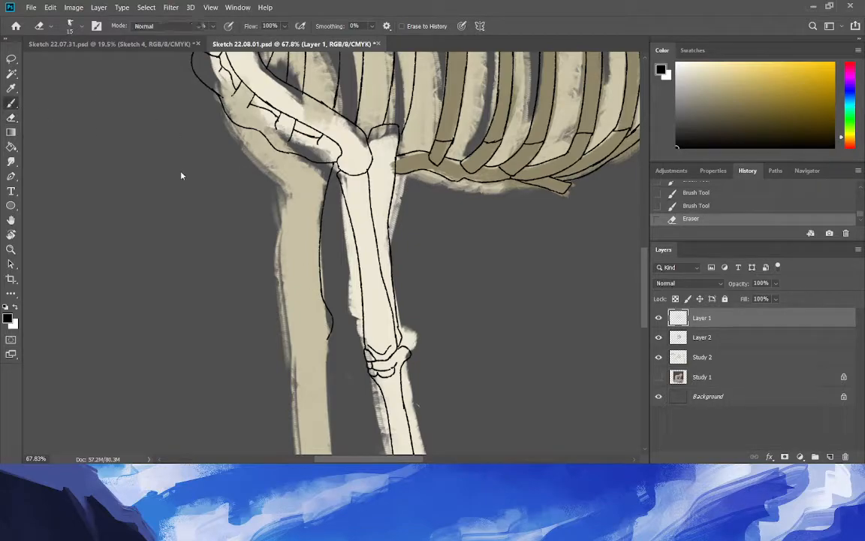
drag(297, 156, 305, 290)
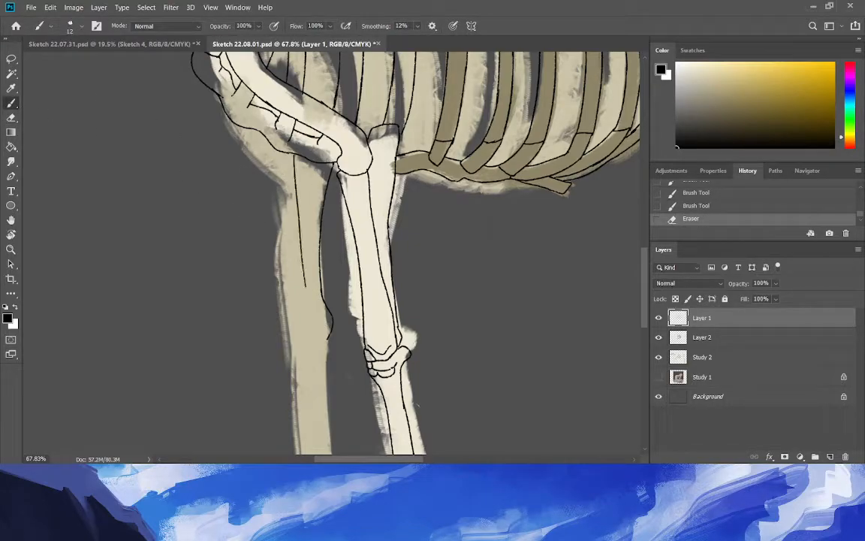
key(ctrl+z)
drag(298, 156, 305, 307)
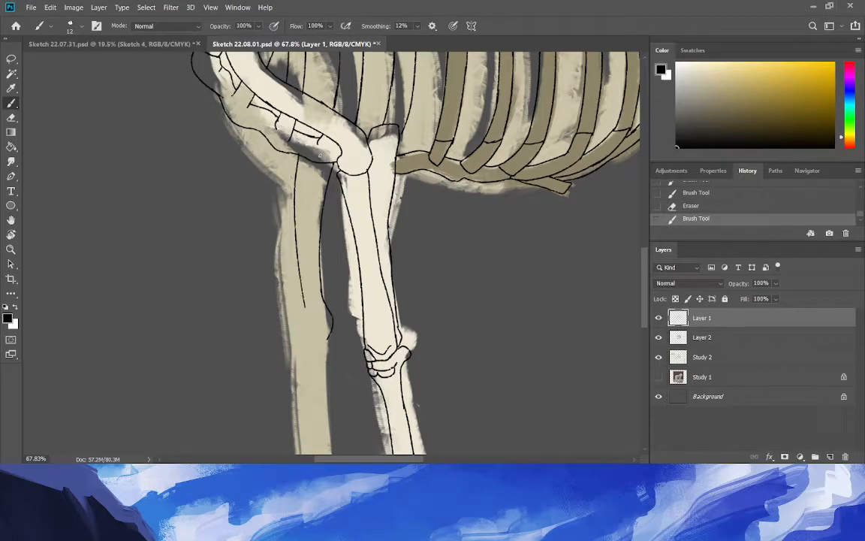
drag(325, 339, 310, 335)
drag(302, 292, 311, 335)
key(ctrl+z)
drag(302, 296, 311, 335)
Add a short inner line beside the upper part of the far forearm's rear contour.
drag(324, 164, 318, 241)
key(ctrl+z)
drag(325, 163, 318, 225)
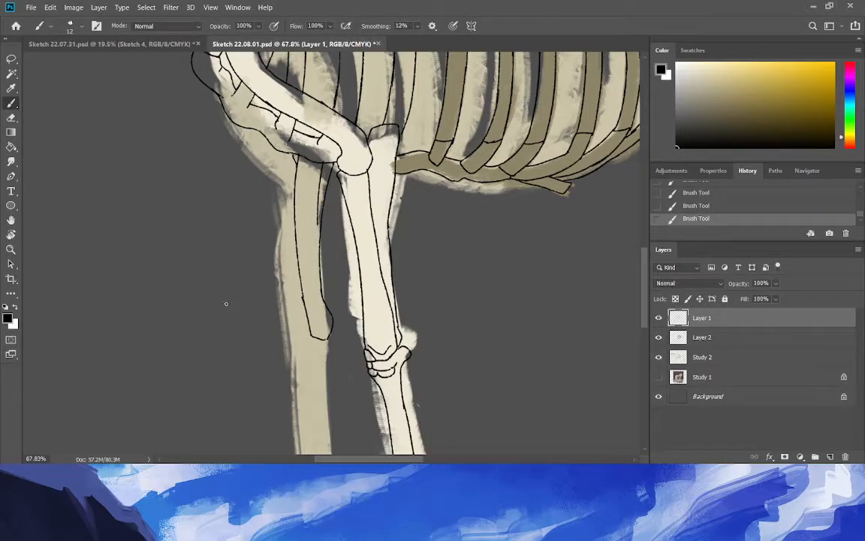
Outline the far foreleg's front wrist bulge, the upper row of wrist bones and the small bone protruding behind.
drag(304, 303, 306, 341)
drag(308, 314, 304, 335)
drag(310, 345, 312, 339)
key(ctrl+z)
key(ctrl+z)
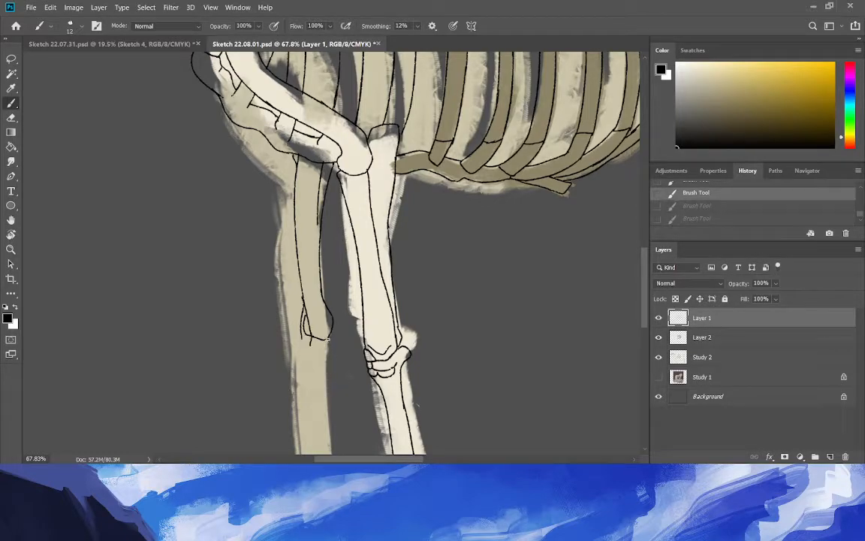
key(ctrl+shift+z)
key(ctrl+shift+z)
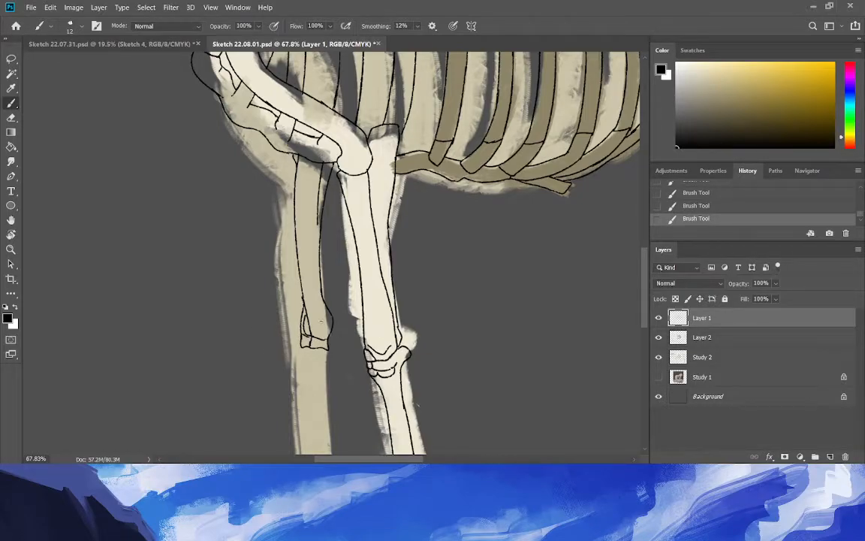
mouse_move(329, 348)
mouse_down()
mouse_move(346, 340)
mouse_move(327, 340)
mouse_up()
key(ctrl+z)
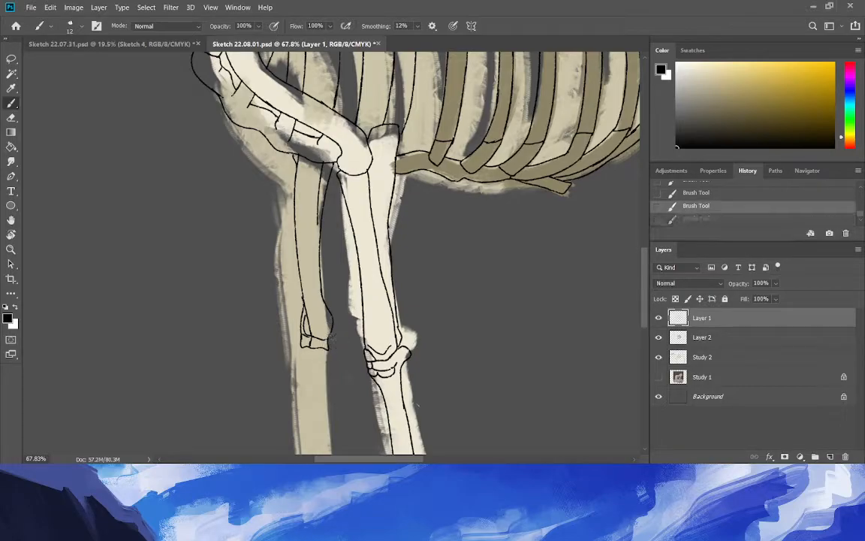
key(ctrl+shift+z)
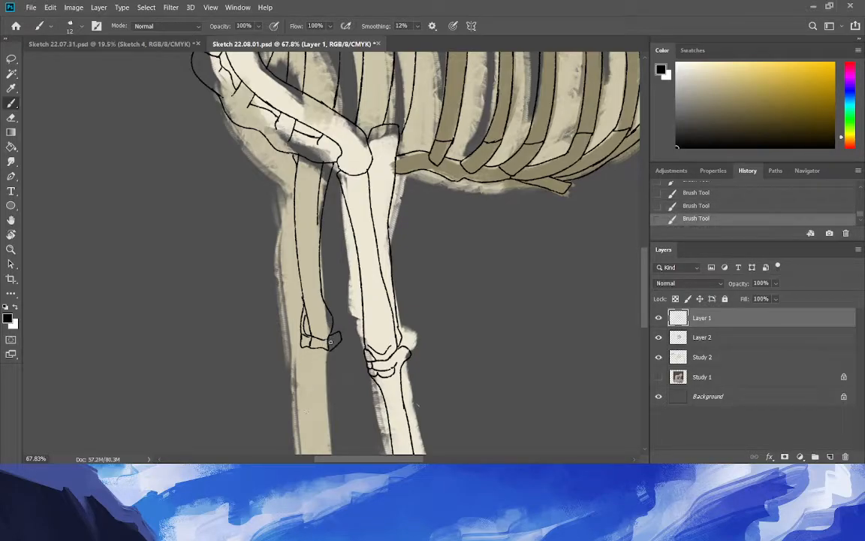
Draw the upper front and rear contours of the far foreleg's cannon bone below the wrist.
drag(329, 350, 332, 364)
drag(327, 376, 325, 419)
drag(304, 354, 310, 435)
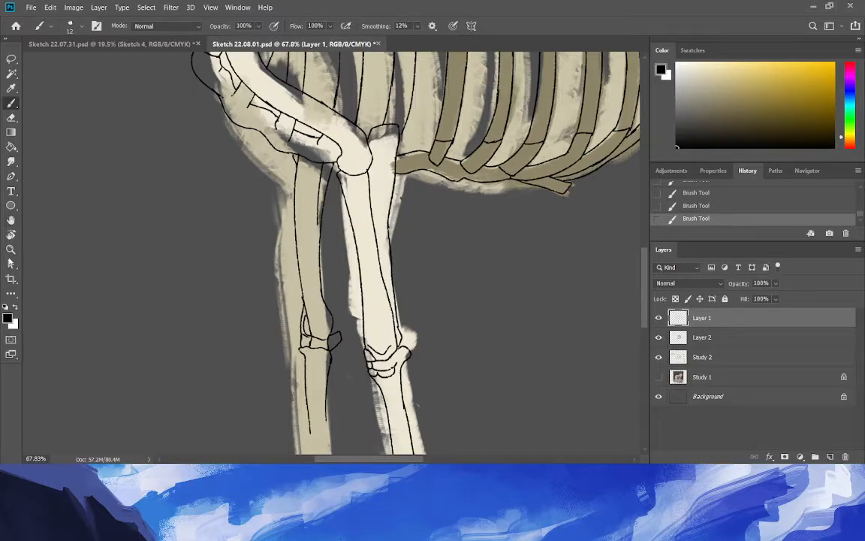
Draw the lower row of small wrist bones across the top of the far cannon bone.
click(10, 250)
drag(120, 273, 86, 272)
drag(184, 333, 174, 334)
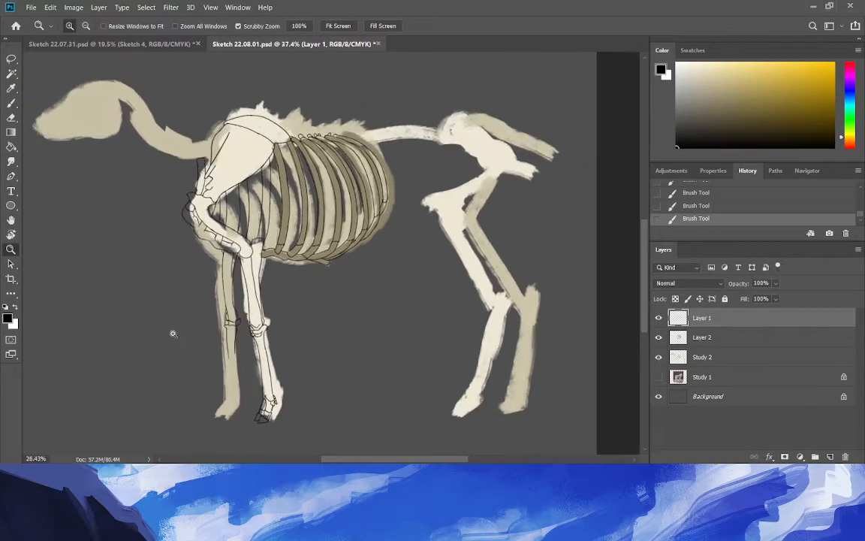
mouse_move(195, 390)
mouse_down()
mouse_move(209, 405)
mouse_move(226, 396)
mouse_move(255, 417)
mouse_move(282, 419)
mouse_up()
click(12, 103)
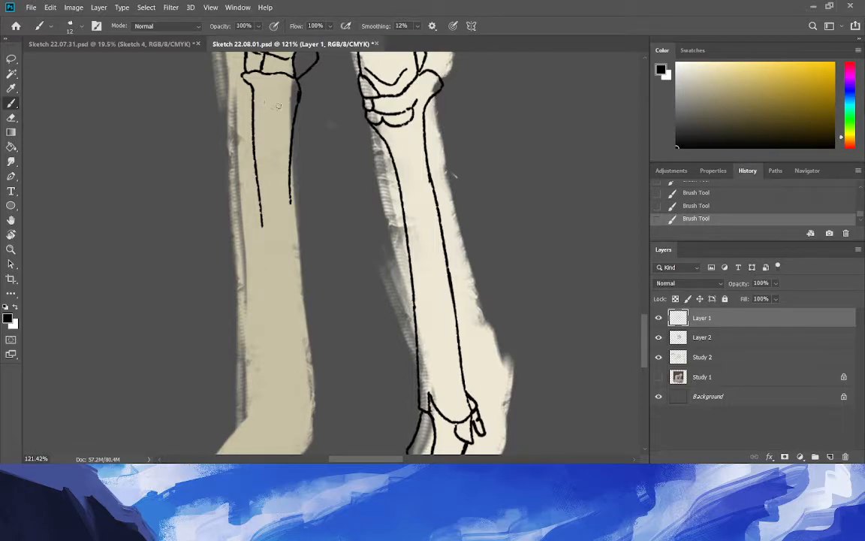
drag(295, 94, 252, 84)
drag(262, 80, 250, 78)
drag(293, 105, 257, 98)
Extend both contours of the far cannon bone downward and close it with a flared, notched end above the foot.
drag(287, 154, 303, 338)
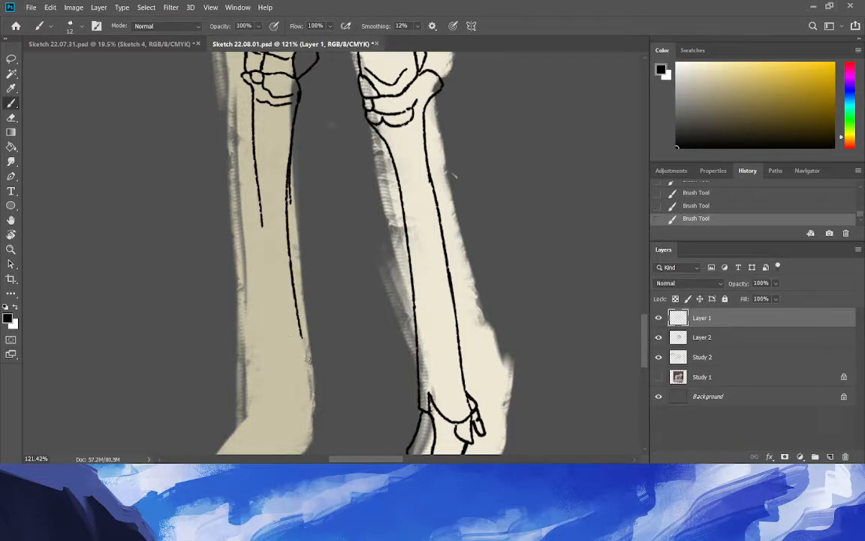
mouse_move(302, 333)
mouse_down()
mouse_move(308, 361)
mouse_move(270, 357)
mouse_up()
drag(262, 225, 275, 355)
click(277, 324)
drag(273, 307, 268, 357)
Erase the doubled rear stroke and stray dot on the far cannon bone, and touch up its front contour.
click(11, 118)
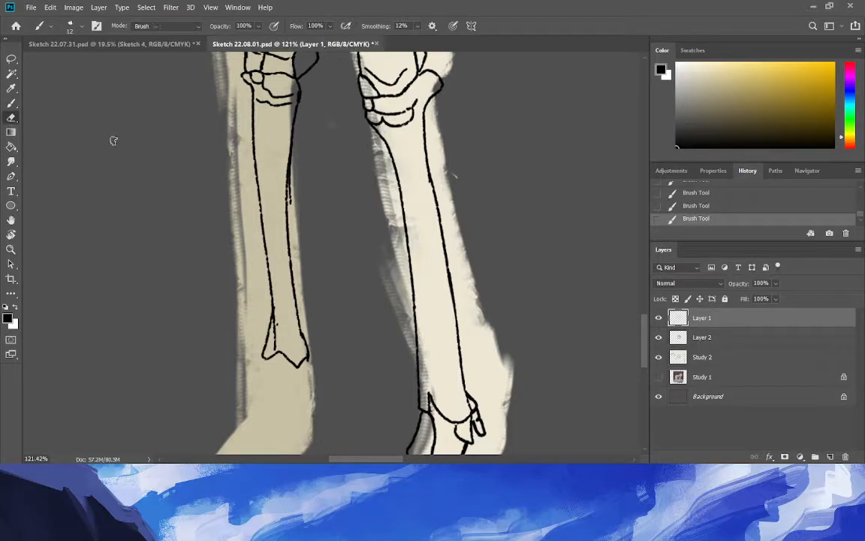
drag(293, 160, 291, 205)
drag(279, 327, 276, 307)
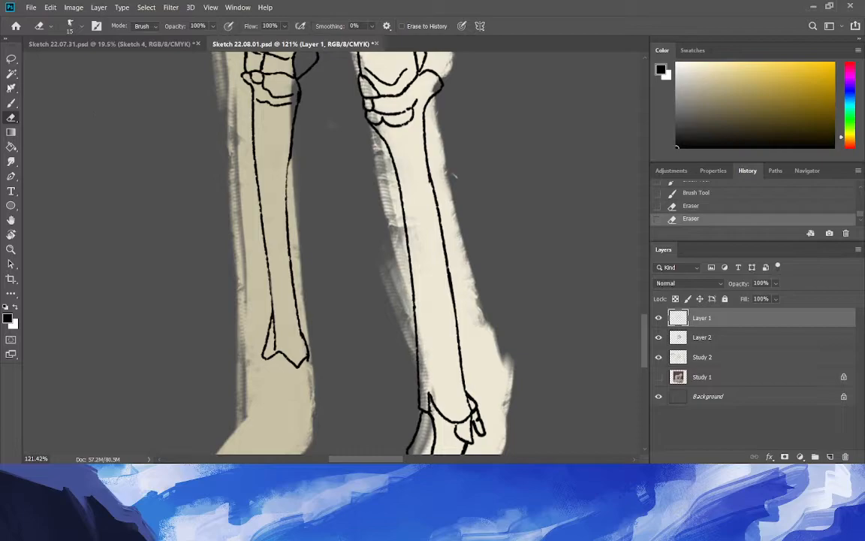
click(11, 102)
drag(259, 137, 263, 211)
Draw the narrow dewclaw bone hanging behind the lower end of the far cannon bone.
click(11, 250)
drag(207, 302, 138, 292)
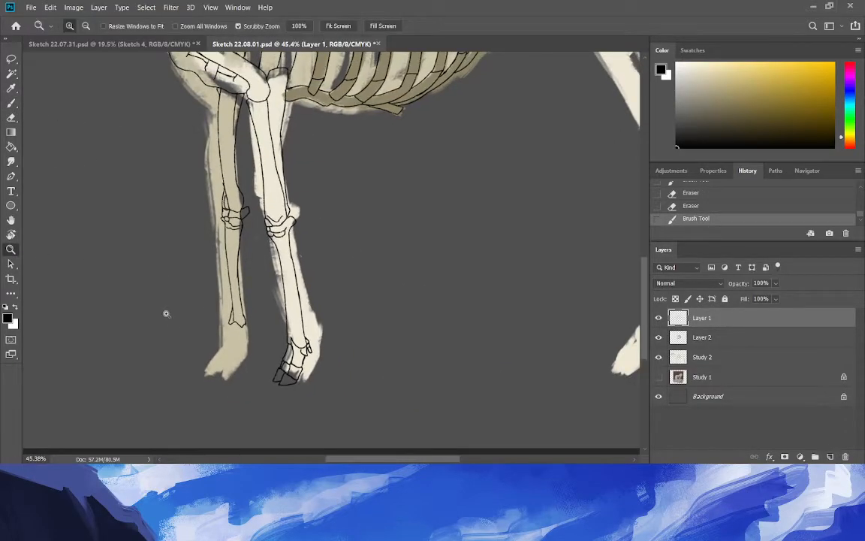
drag(206, 386, 255, 409)
drag(271, 331, 297, 336)
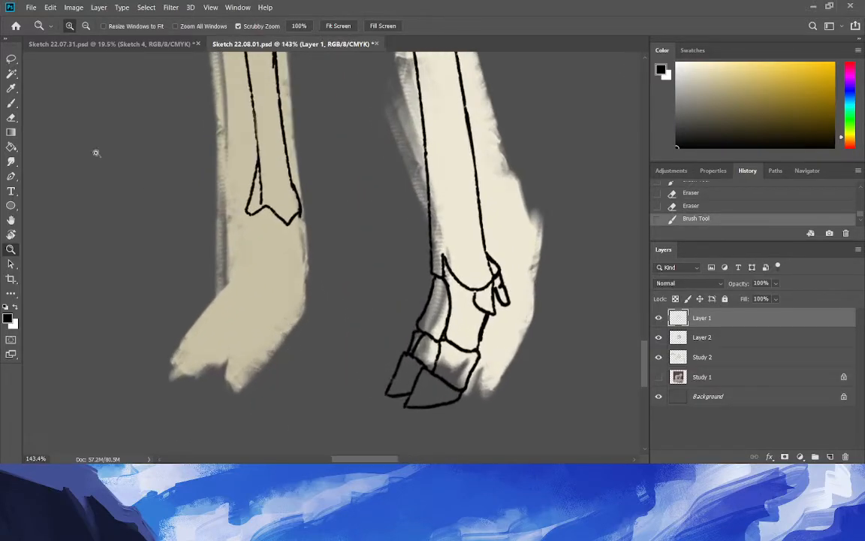
click(12, 104)
mouse_move(300, 213)
mouse_down()
mouse_move(305, 268)
mouse_move(299, 215)
mouse_up()
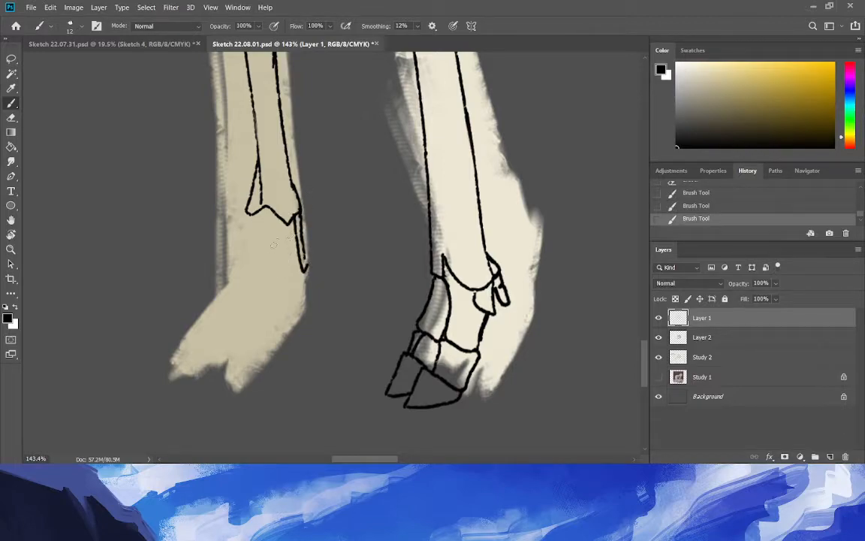
Outline the two upper toe bones of the far forefoot, slanting forward from the cannon bone's notched end.
mouse_move(289, 223)
mouse_down()
mouse_move(268, 234)
mouse_move(259, 222)
mouse_move(257, 231)
mouse_move(275, 237)
mouse_up()
drag(256, 284, 286, 238)
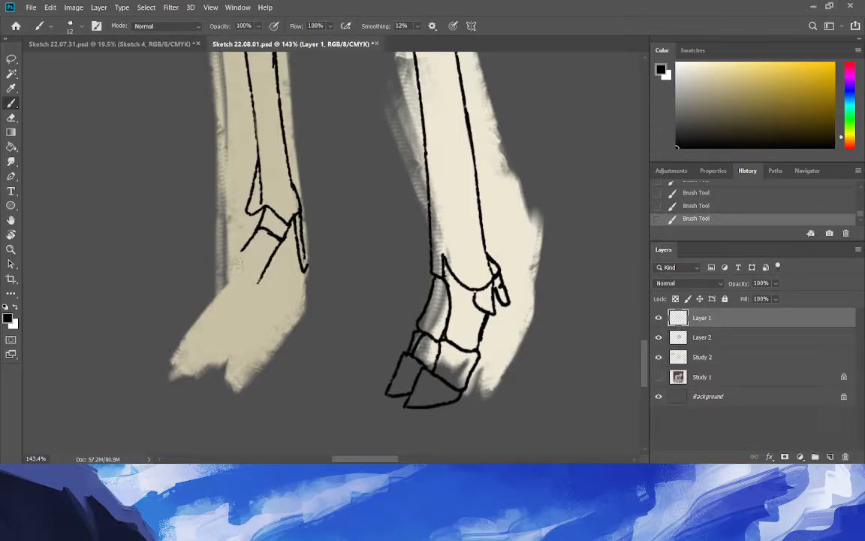
mouse_move(250, 235)
mouse_down()
mouse_move(236, 258)
mouse_move(257, 283)
mouse_up()
drag(249, 214, 227, 248)
drag(229, 242, 240, 258)
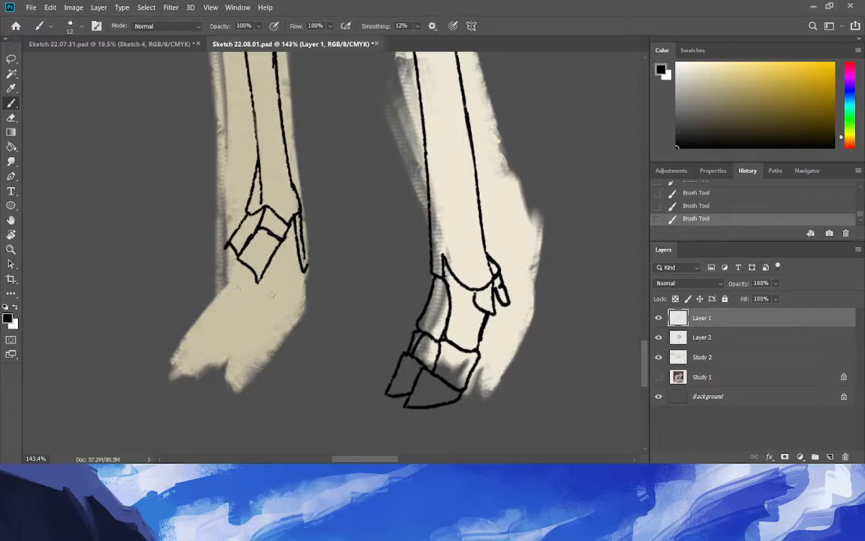
Draw the next toe bone and the pointed hoof bone of the far forefoot, redoing the hoof's outline.
mouse_move(256, 284)
mouse_down()
mouse_move(223, 284)
mouse_move(242, 298)
mouse_up()
drag(246, 312, 209, 321)
mouse_move(222, 282)
mouse_down()
mouse_move(174, 315)
mouse_move(219, 319)
mouse_up()
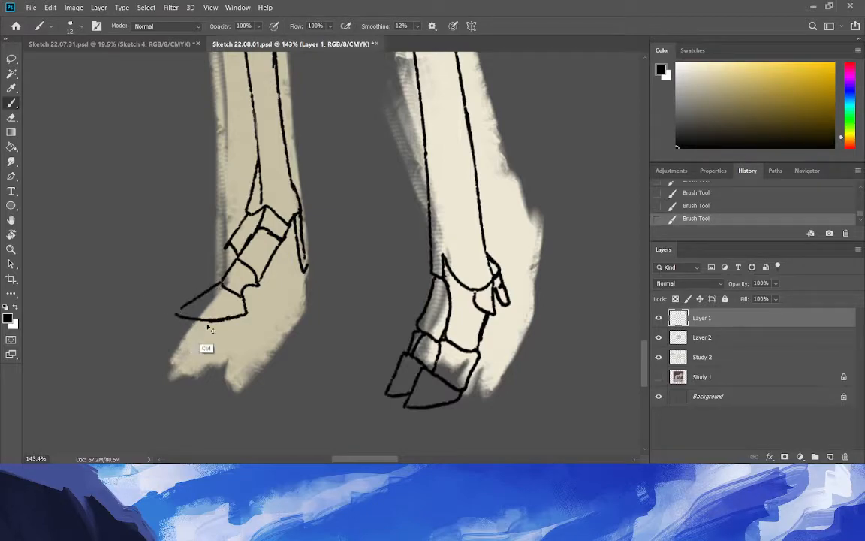
key(ctrl+z)
mouse_move(231, 319)
mouse_down()
mouse_move(177, 317)
mouse_move(185, 305)
mouse_up()
Erase the stray line end at the lower tip of the far forefoot's front toe bone.
click(12, 118)
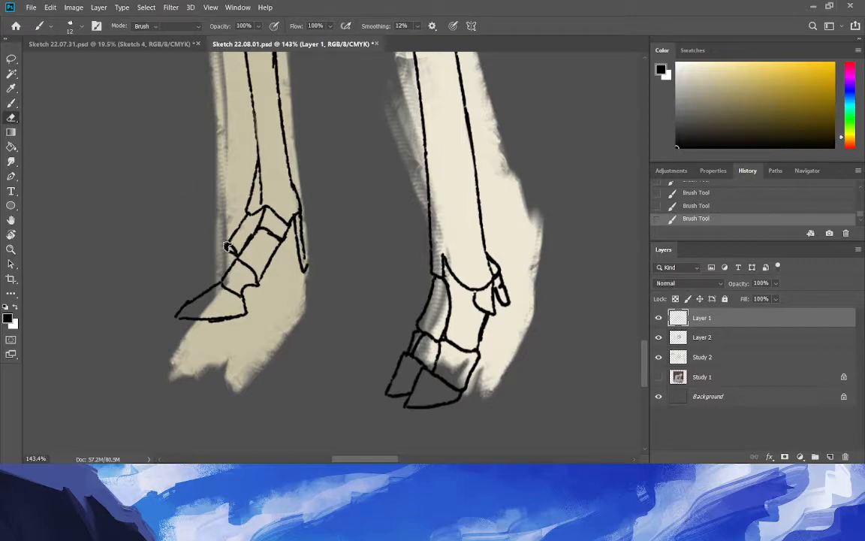
click(213, 228)
click(12, 105)
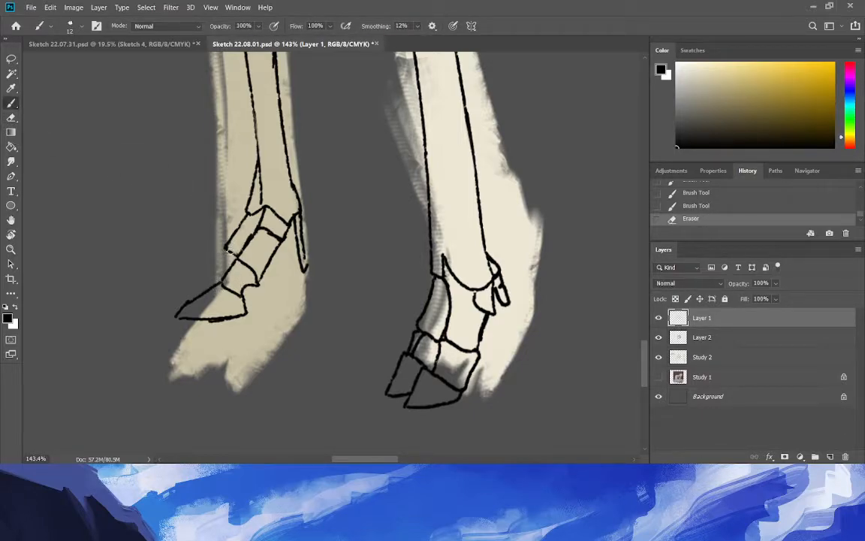
Draw the second toe's lower bones and hoof tip in front of the far forefoot, redoing misplaced strokes.
drag(228, 250, 211, 265)
key(ctrl+z)
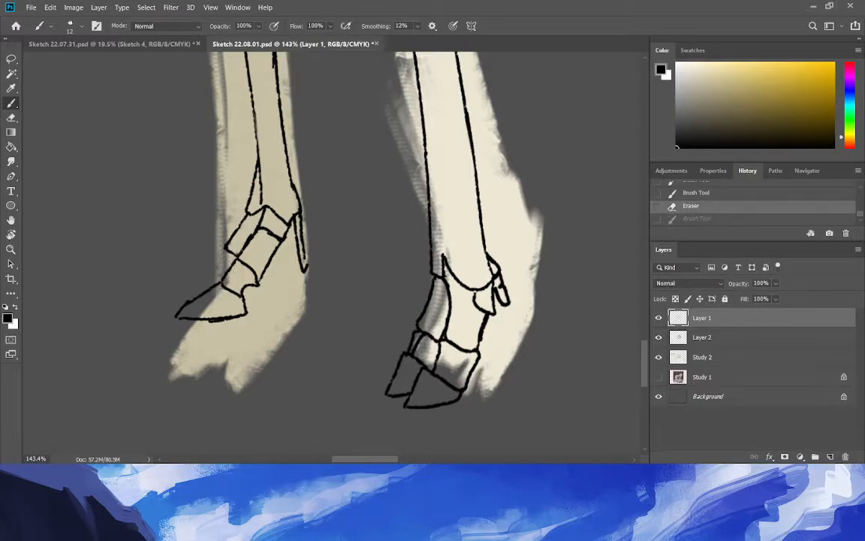
mouse_move(208, 265)
mouse_down()
mouse_move(225, 250)
mouse_move(211, 266)
mouse_up()
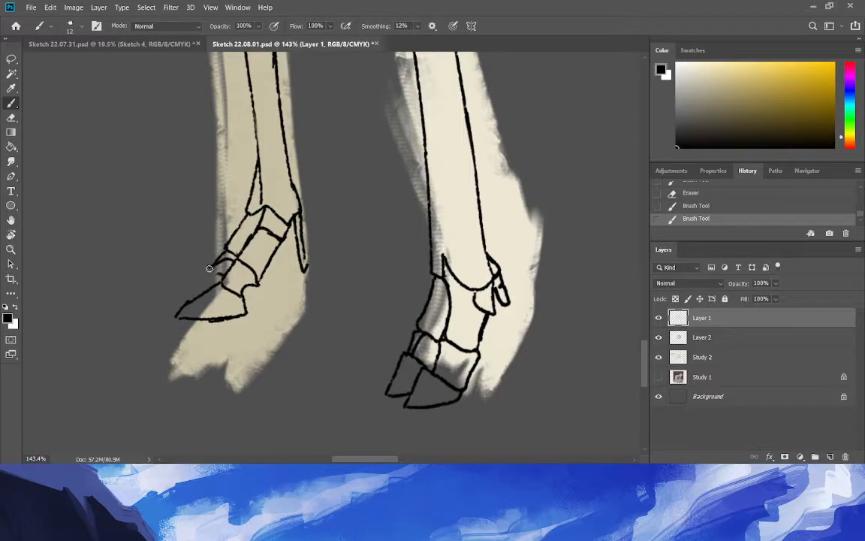
drag(218, 263, 164, 299)
key(ctrl+z)
drag(216, 265, 162, 308)
Temporarily hide Layer 2 and Study 2 to review the line work across the whole canvas, and show both layers again.
click(11, 249)
drag(187, 299, 125, 311)
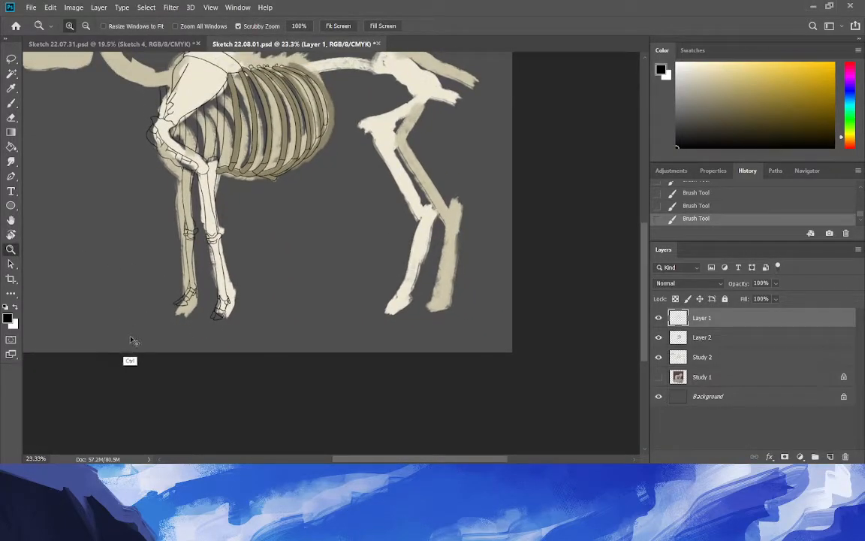
click(658, 340)
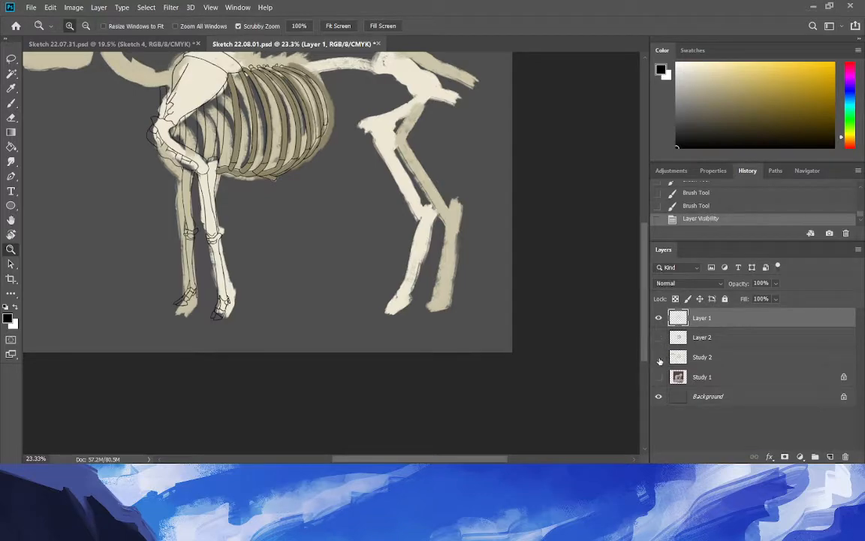
click(658, 357)
drag(407, 352, 226, 353)
drag(261, 399, 278, 413)
click(659, 338)
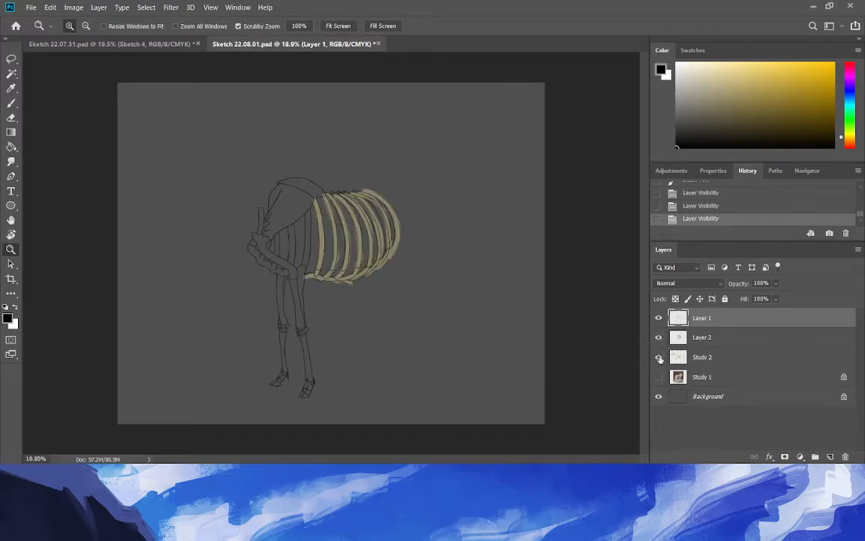
click(658, 357)
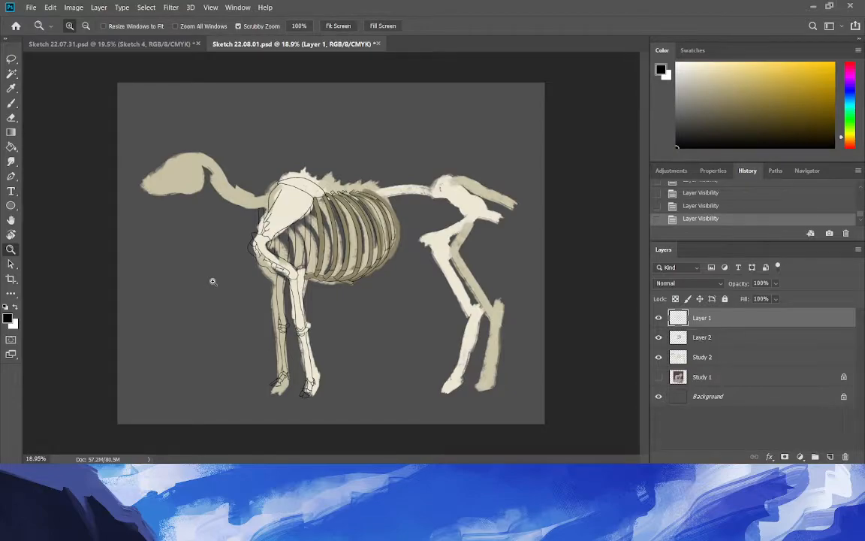
Draw the small vertebra outlines at the base of the neck, between the shoulder blade and the top of the first rib.
drag(251, 200, 305, 225)
drag(255, 197, 293, 211)
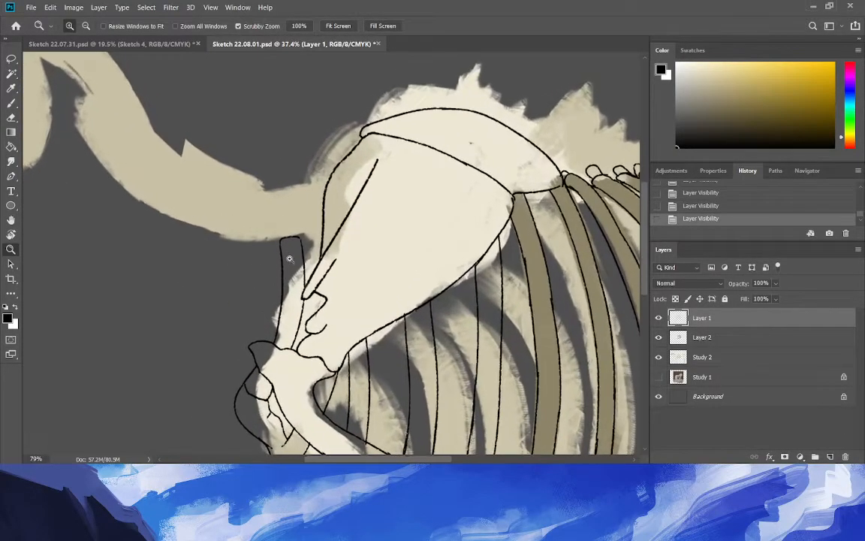
click(11, 105)
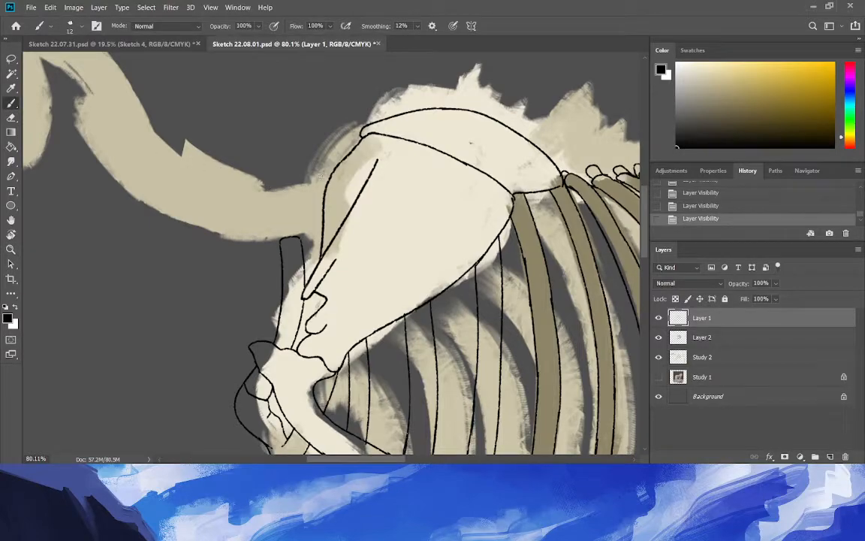
drag(300, 247, 320, 244)
drag(310, 224, 311, 235)
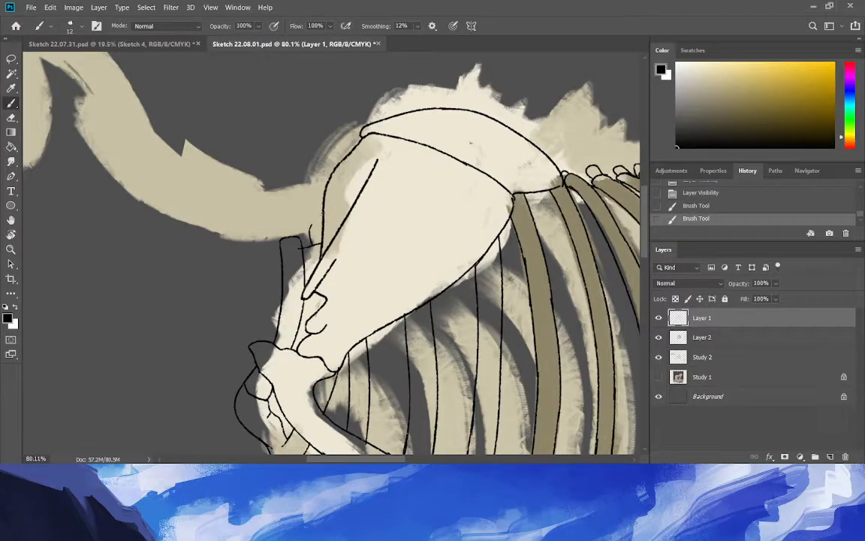
drag(299, 227, 313, 220)
mouse_move(278, 228)
mouse_down()
mouse_move(291, 219)
mouse_move(296, 235)
mouse_up()
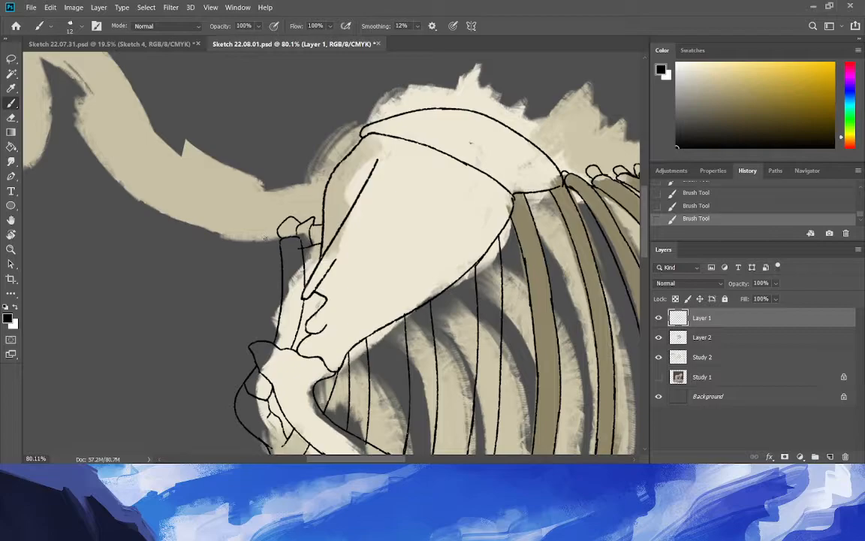
Draw the plate hanging below the lowest neck vertebra with a rounded joint above it, redoing the plate's outline.
mouse_move(262, 239)
mouse_down()
mouse_move(233, 254)
mouse_move(263, 268)
mouse_move(238, 258)
mouse_up()
drag(235, 253, 238, 232)
key(ctrl+z)
key(ctrl+z)
key(ctrl+z)
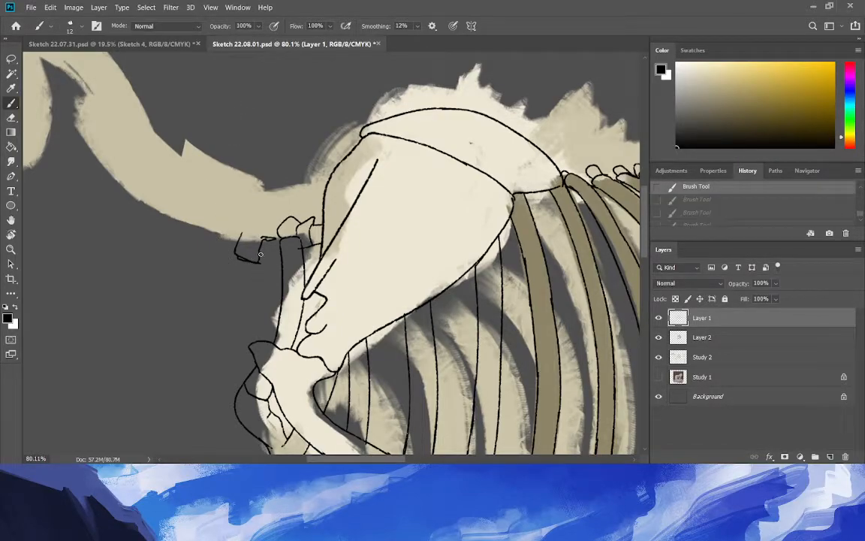
key(ctrl+shift+z)
key(ctrl+shift+z)
key(ctrl+shift+z)
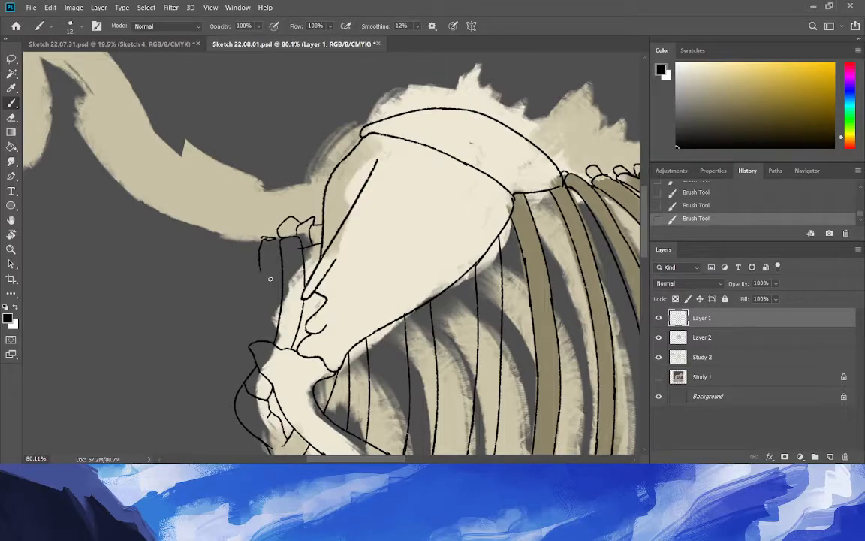
mouse_move(259, 270)
mouse_down()
mouse_move(233, 264)
mouse_move(229, 246)
mouse_up()
drag(233, 230, 252, 240)
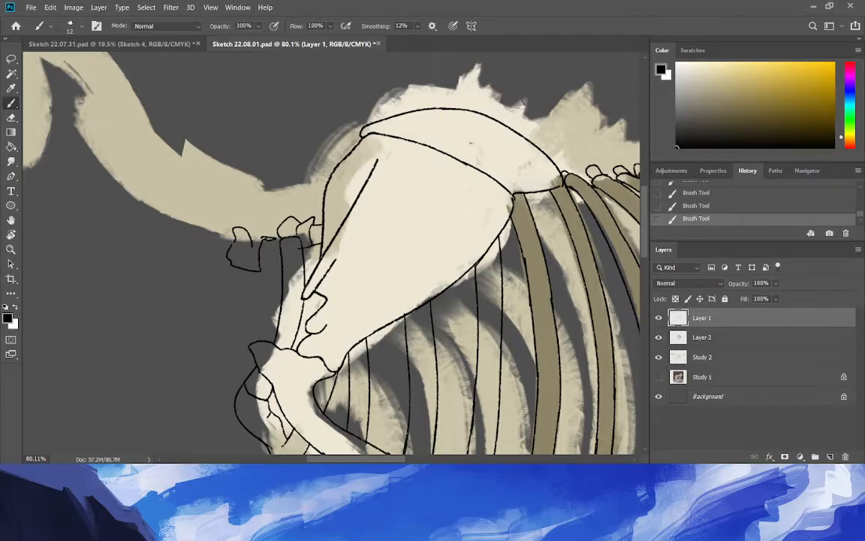
Outline the vertebra body above the hanging plate and the segment connecting it to the bones at the neck's base.
drag(232, 240, 229, 232)
drag(235, 206, 253, 205)
drag(258, 210, 262, 237)
mouse_move(258, 207)
mouse_down()
mouse_move(288, 209)
mouse_move(258, 218)
mouse_move(281, 252)
mouse_up()
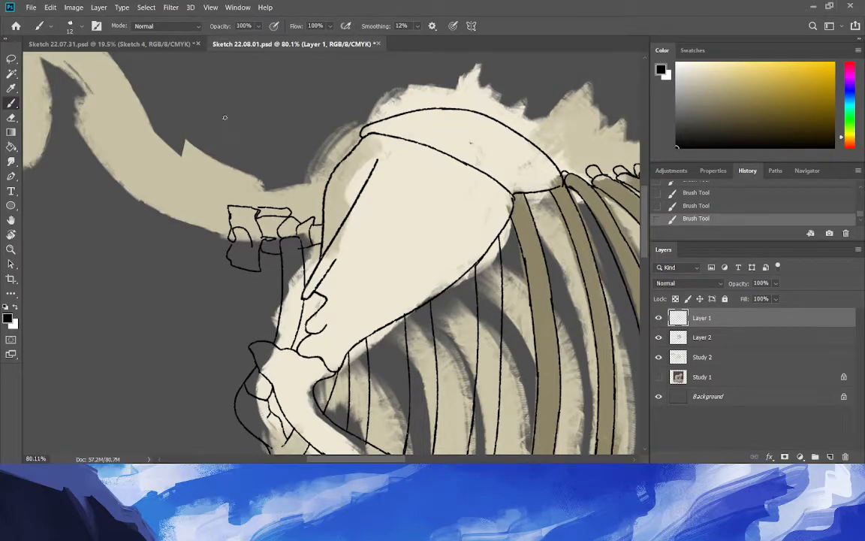
Add a pointed spine on top of the vertebra and outline the next neck vertebra in front of it.
mouse_move(259, 204)
mouse_down()
mouse_move(235, 184)
mouse_move(237, 203)
mouse_up()
mouse_move(211, 192)
mouse_down()
mouse_move(234, 203)
mouse_move(196, 203)
mouse_up()
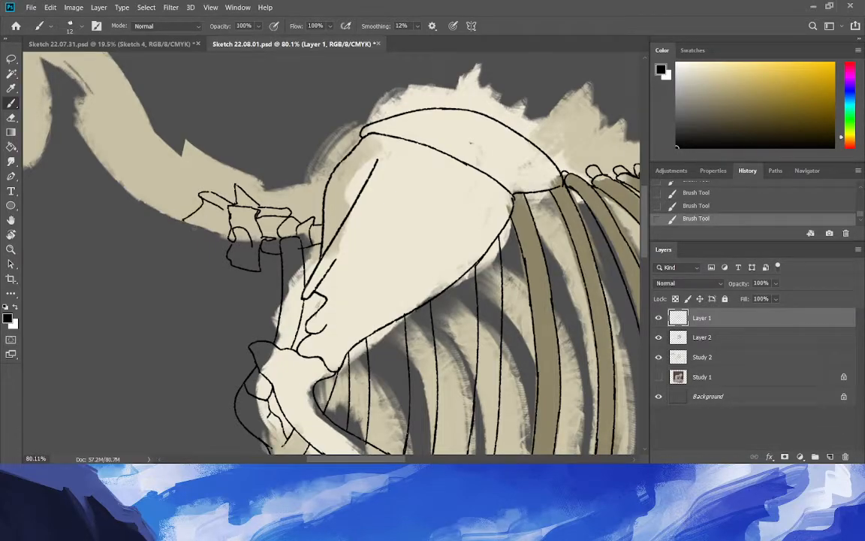
key(ctrl+z)
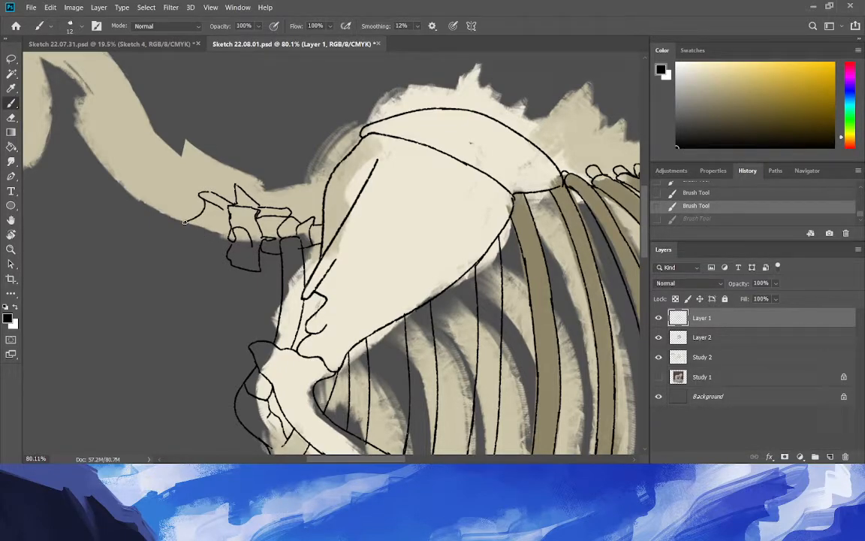
key(ctrl+shift+z)
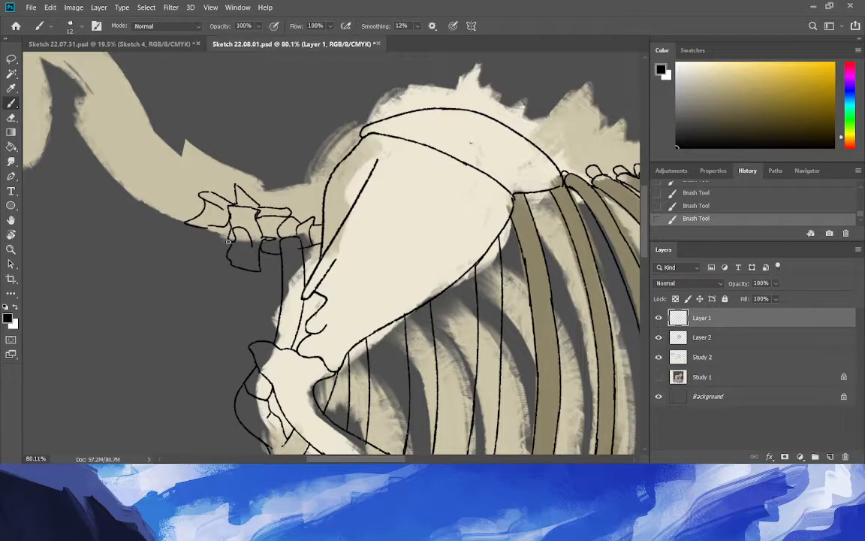
Erase the overlapping line between the two neck vertebrae and draw the angular plate below the front one.
key(e)
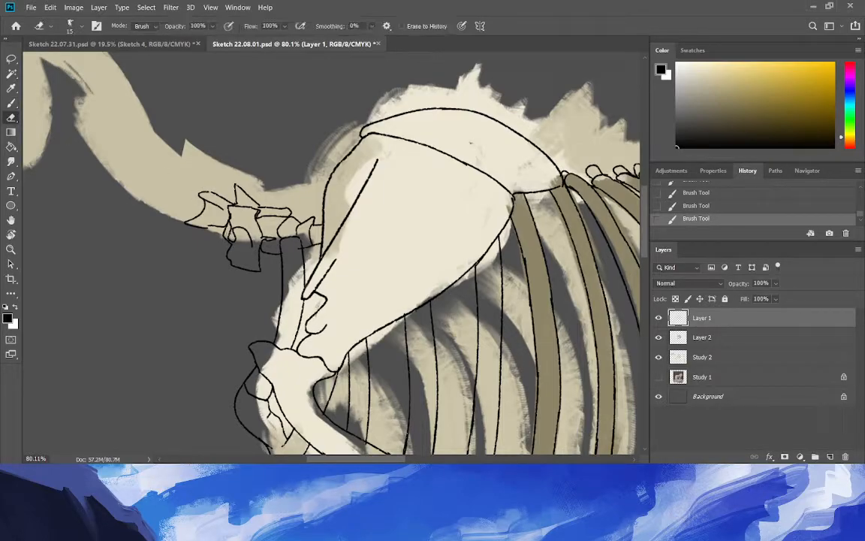
drag(224, 228, 228, 239)
key(b)
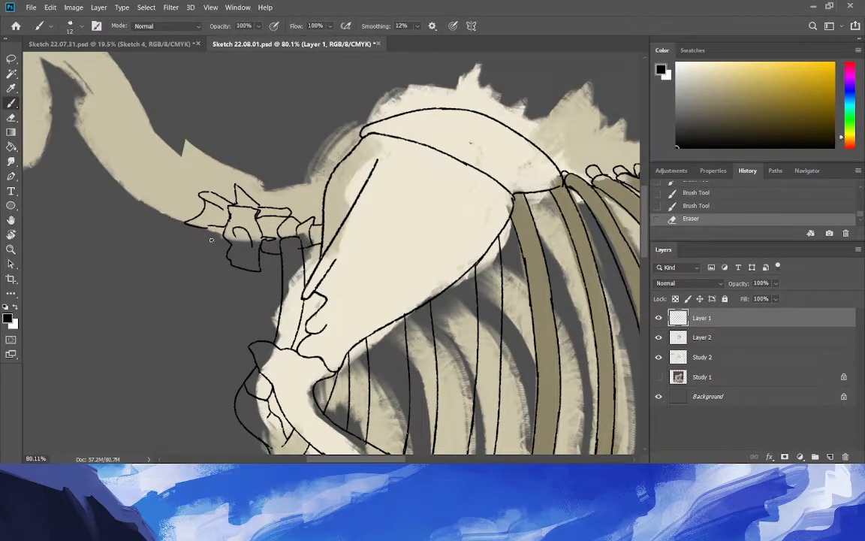
drag(211, 242, 187, 224)
click(11, 118)
drag(214, 210, 213, 206)
click(12, 104)
Draw a small rounded knob on top of the front vertebra and erase the stray line ends around the vertebra joints.
click(11, 249)
drag(218, 268, 147, 255)
drag(186, 157, 304, 203)
click(304, 203)
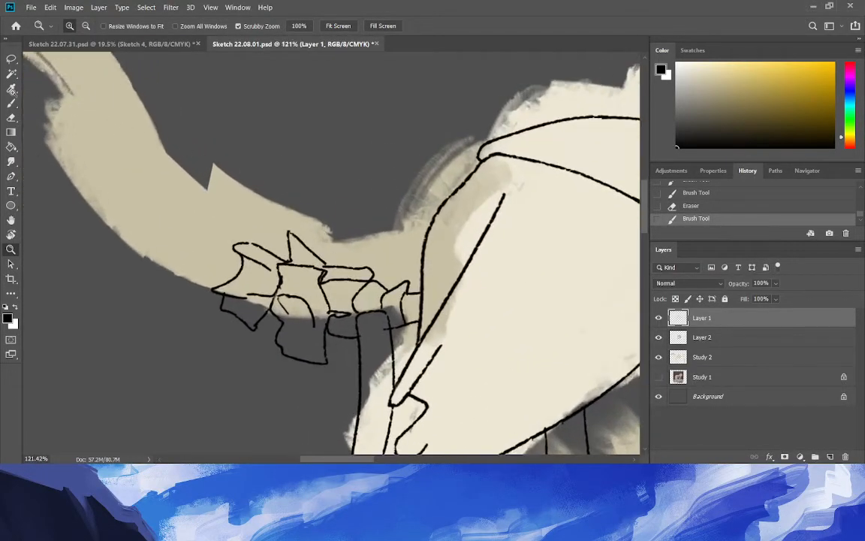
click(12, 103)
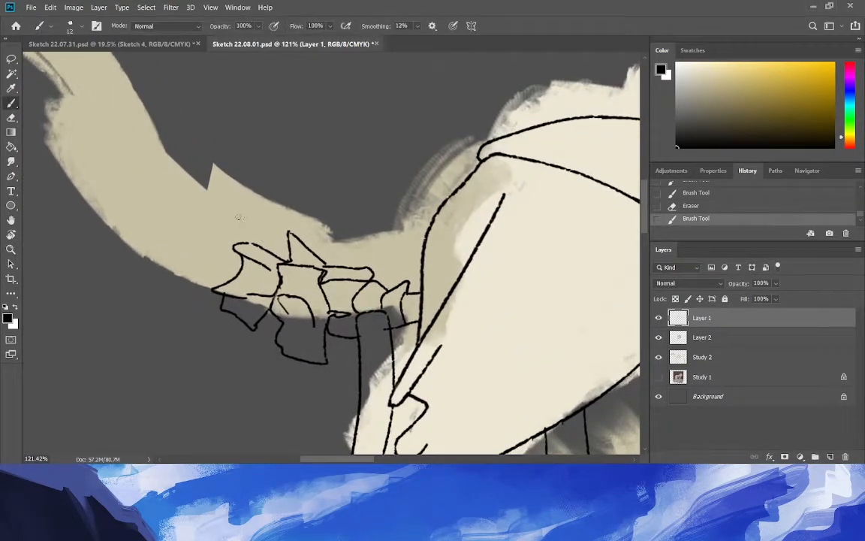
mouse_move(242, 245)
mouse_down()
mouse_move(248, 231)
mouse_move(256, 242)
mouse_up()
click(12, 118)
drag(242, 244, 219, 223)
drag(256, 269, 254, 246)
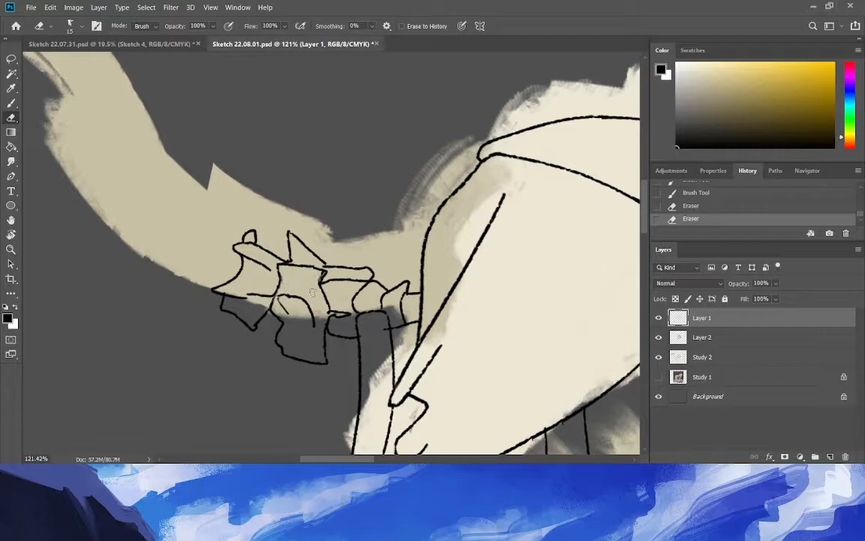
drag(320, 284, 324, 275)
click(10, 105)
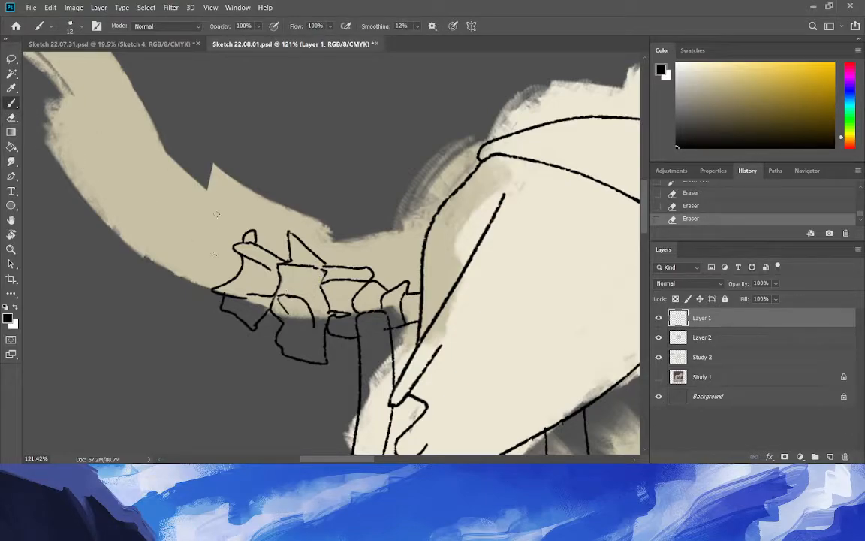
Outline the third neck vertebra up from the shoulder, with its curved front end, lower process and narrow upper ridge.
drag(229, 277, 197, 268)
drag(212, 226, 212, 258)
mouse_move(197, 218)
mouse_down()
mouse_move(156, 262)
mouse_move(165, 248)
mouse_move(149, 258)
mouse_move(169, 272)
mouse_move(209, 272)
mouse_move(183, 272)
mouse_up()
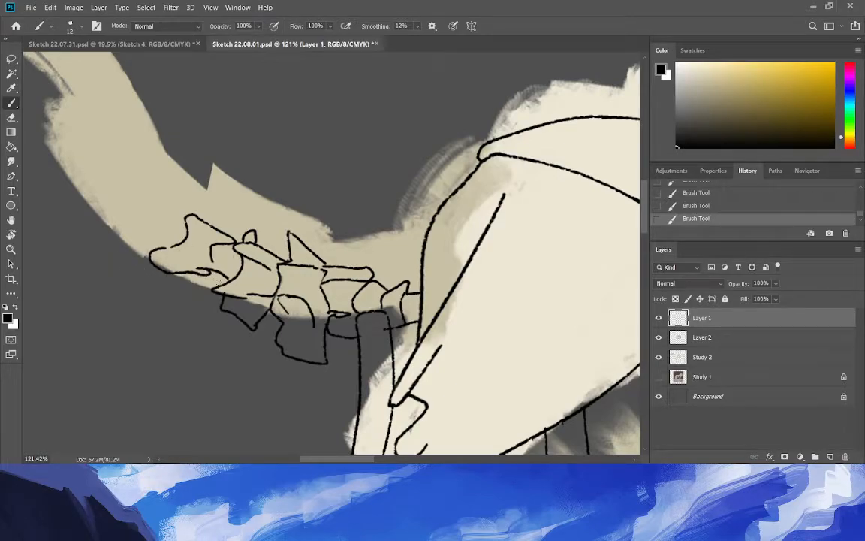
mouse_move(213, 274)
mouse_down()
mouse_move(223, 287)
mouse_move(190, 276)
mouse_up()
drag(206, 216, 241, 238)
Outline the fourth neck vertebra with a pointed top spine, an inner curve and a small process beneath.
drag(163, 199, 188, 215)
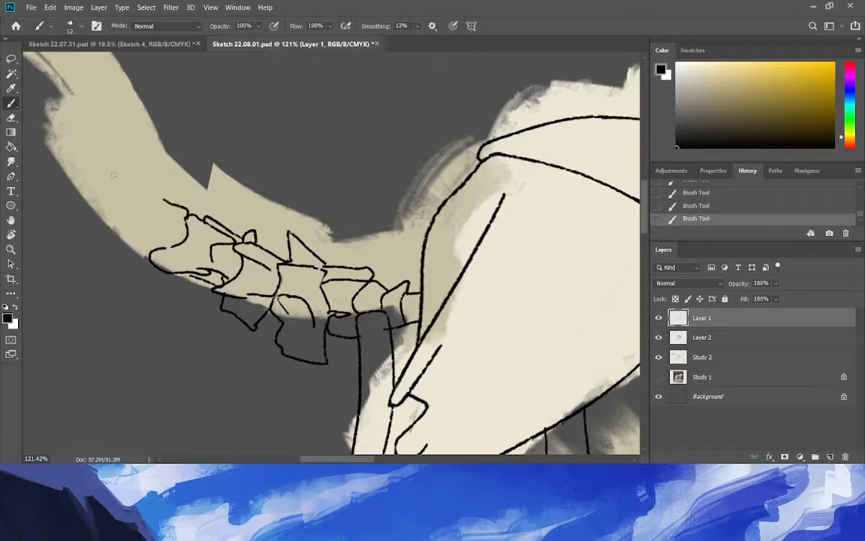
mouse_move(163, 199)
mouse_down()
mouse_move(140, 172)
mouse_move(138, 199)
mouse_move(90, 204)
mouse_up()
mouse_move(91, 201)
mouse_down()
mouse_move(150, 238)
mouse_move(151, 214)
mouse_up()
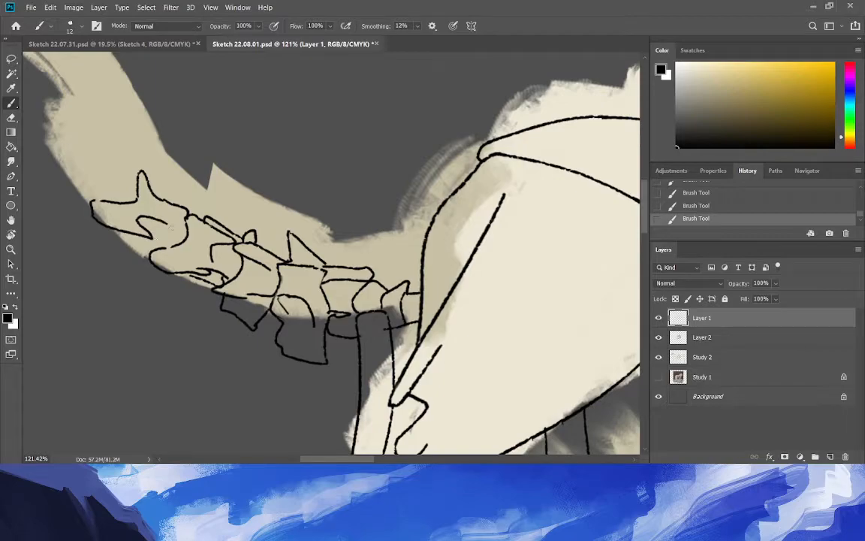
drag(151, 259, 119, 231)
drag(166, 200, 151, 185)
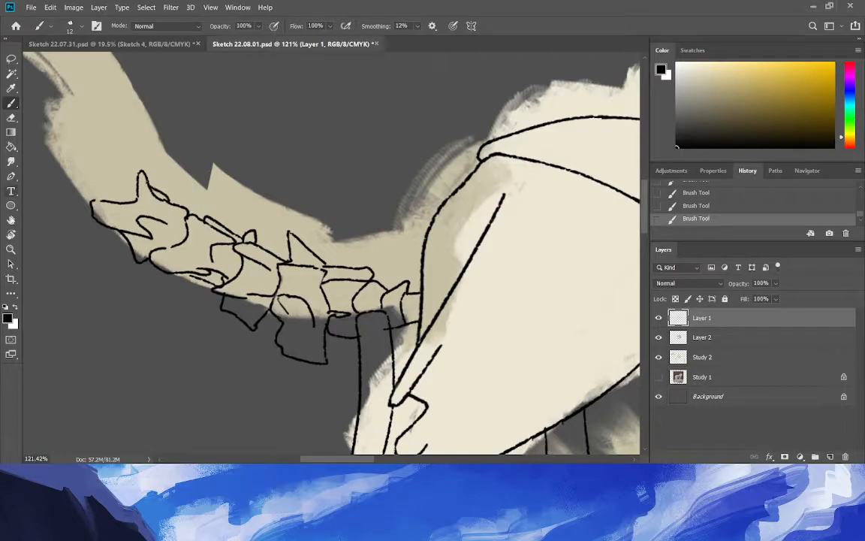
Outline the tall, blocky fifth neck vertebra where the neck bends upward, including its inner edge lines and rear knob.
click(10, 250)
drag(101, 261, 77, 241)
key(b)
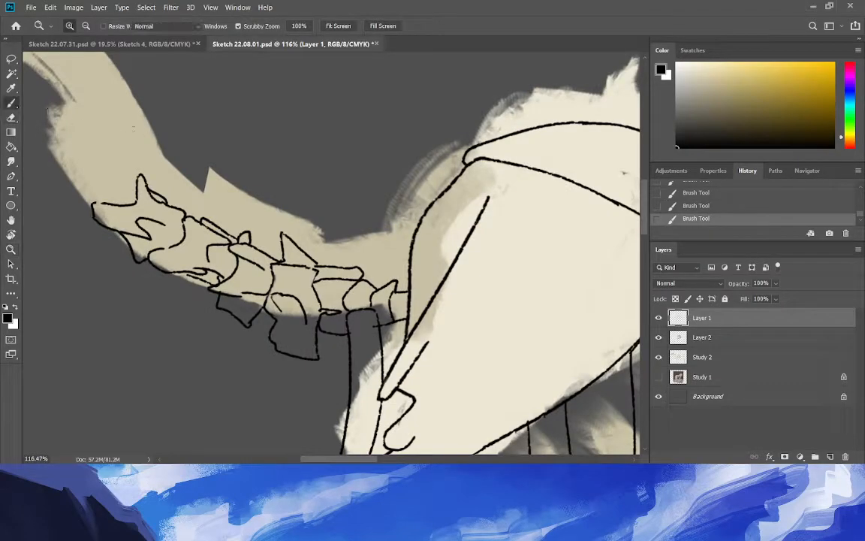
drag(75, 161, 93, 219)
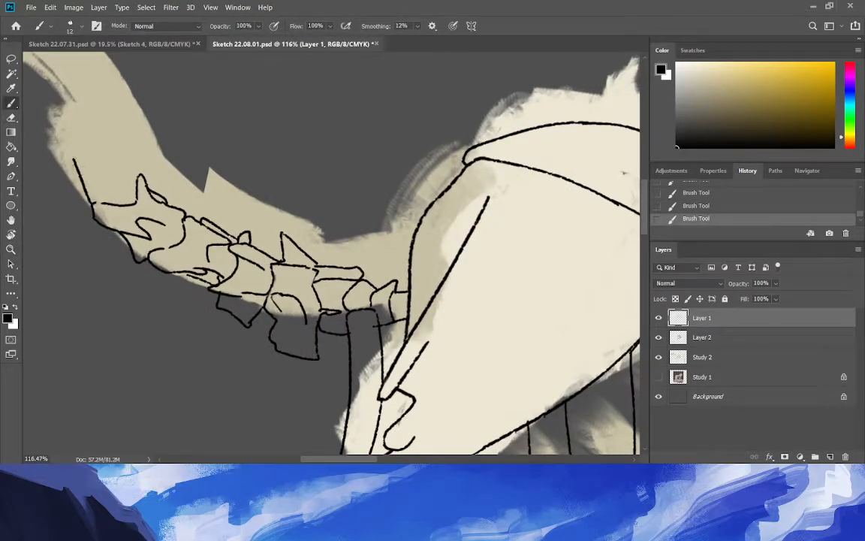
mouse_move(86, 155)
mouse_down()
mouse_move(112, 201)
mouse_move(131, 185)
mouse_up()
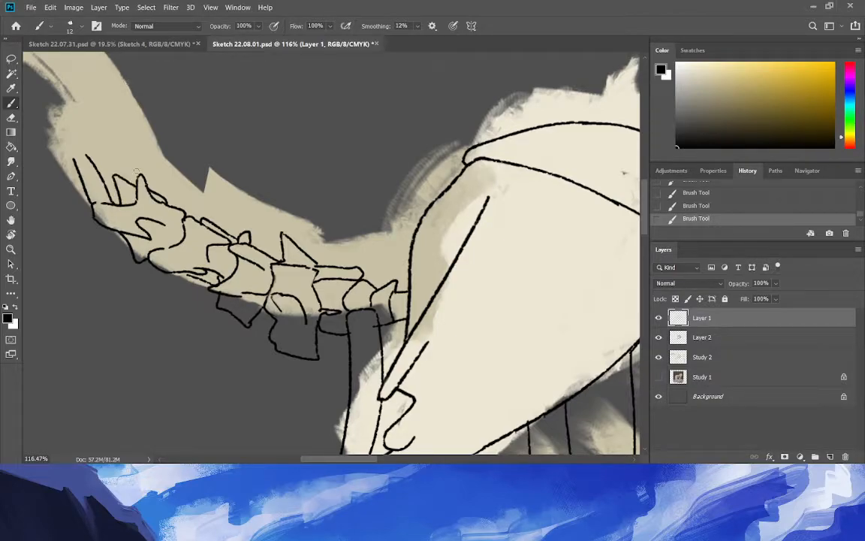
mouse_move(149, 175)
mouse_down()
mouse_move(109, 123)
mouse_move(130, 138)
mouse_move(124, 128)
mouse_move(117, 139)
mouse_move(74, 155)
mouse_up()
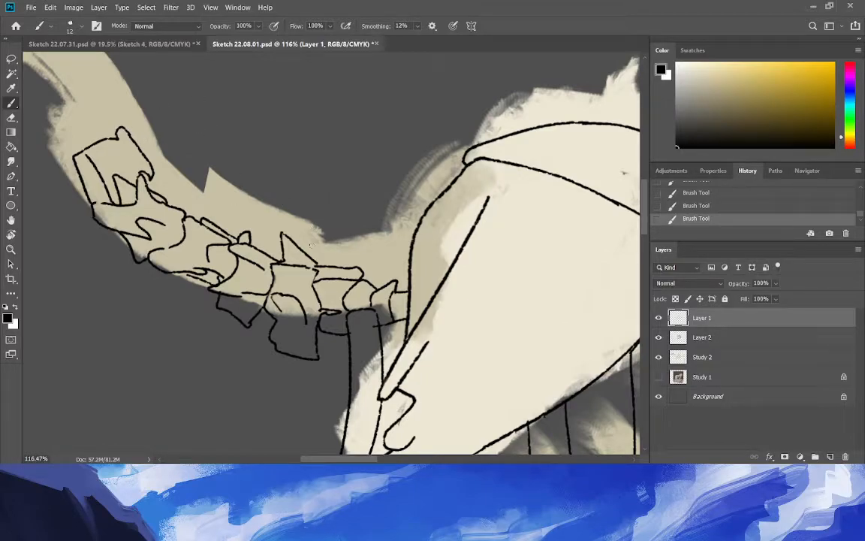
Draw one short and one tall spine above the vertebrae at the neck's base, cleaning up and redrawing the tall spine's tip.
mouse_move(326, 259)
mouse_down()
mouse_move(330, 230)
mouse_move(348, 254)
mouse_move(393, 189)
mouse_move(404, 196)
mouse_move(384, 239)
mouse_move(404, 222)
mouse_move(396, 189)
mouse_up()
drag(395, 244, 402, 263)
click(12, 118)
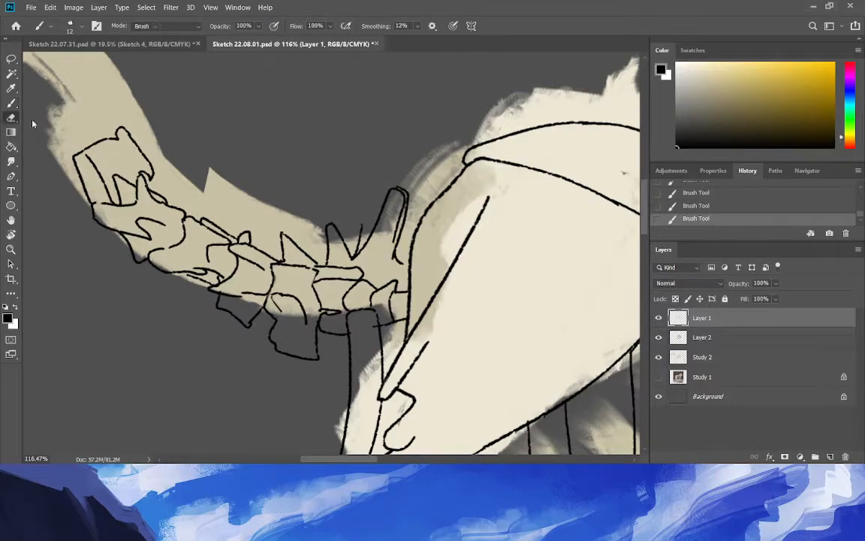
drag(362, 224, 360, 245)
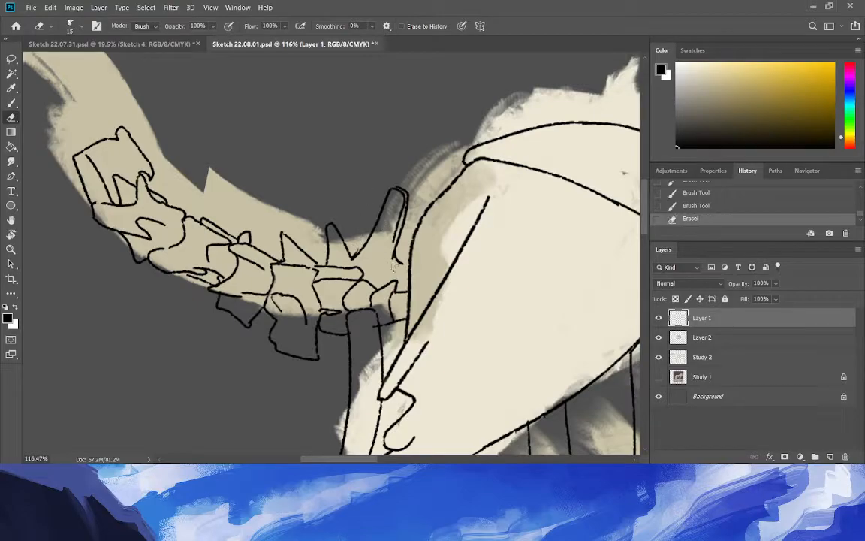
drag(379, 234, 381, 230)
click(11, 104)
drag(399, 187, 388, 193)
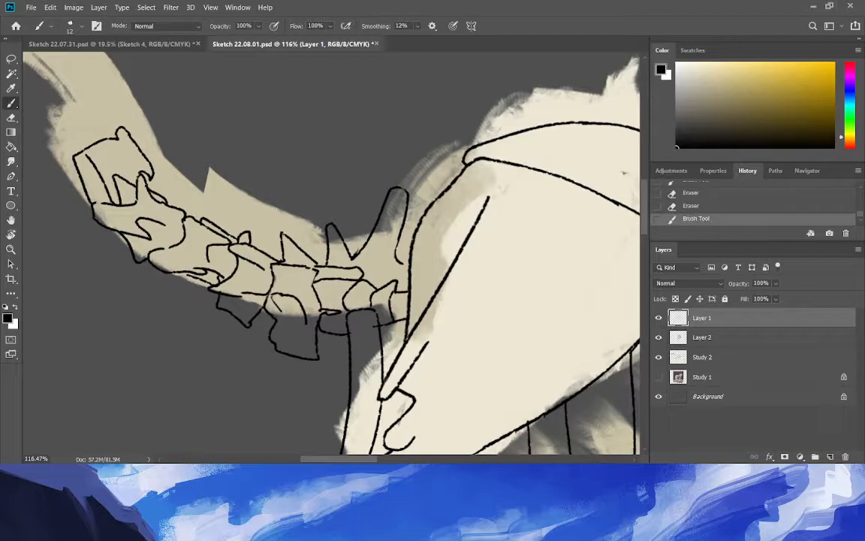
Clean up the dip between the short and tall spines at the neck's base and redraw it as a rounded joining curve.
click(9, 119)
drag(357, 252, 351, 260)
click(11, 104)
drag(327, 223, 315, 233)
key(ctrl+z)
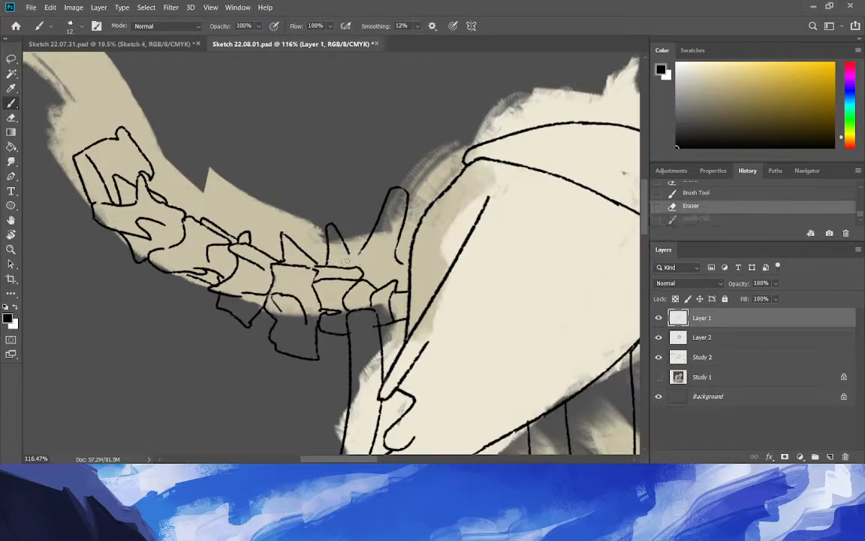
drag(325, 225, 313, 232)
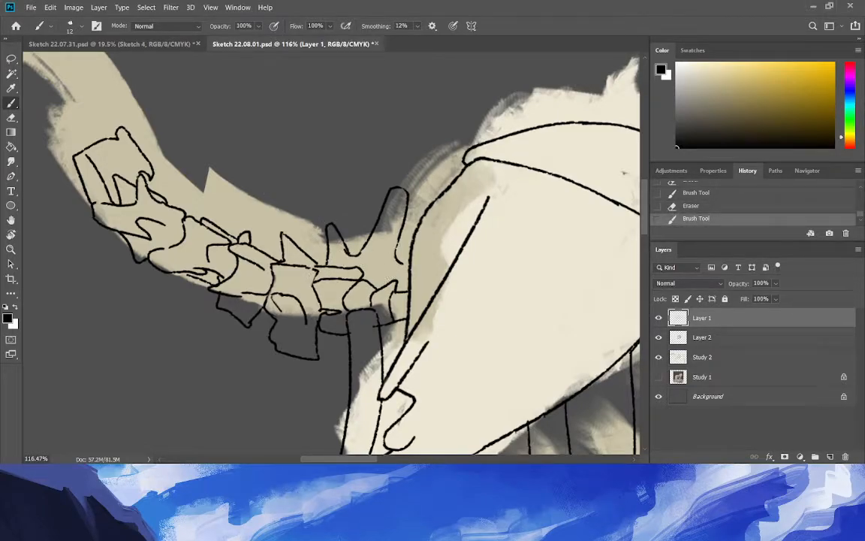
Outline the narrow sixth neck vertebra above the blocky fifth one, with a straight front edge and a notched rear edge.
drag(139, 251, 109, 299)
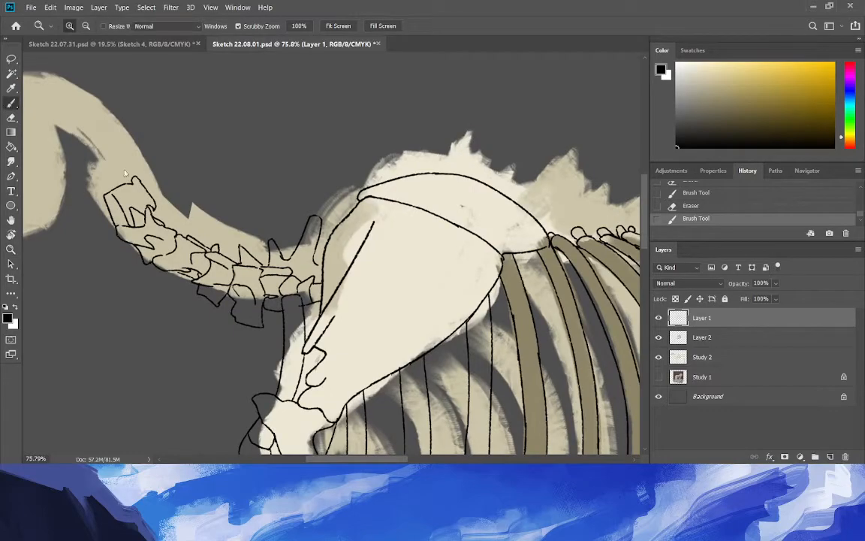
drag(105, 181, 103, 150)
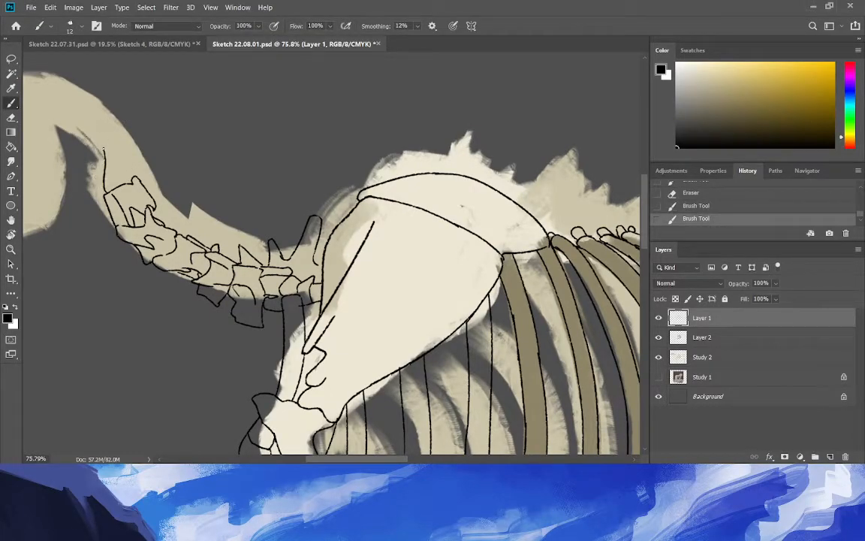
drag(103, 149, 90, 129)
key(ctrl+z)
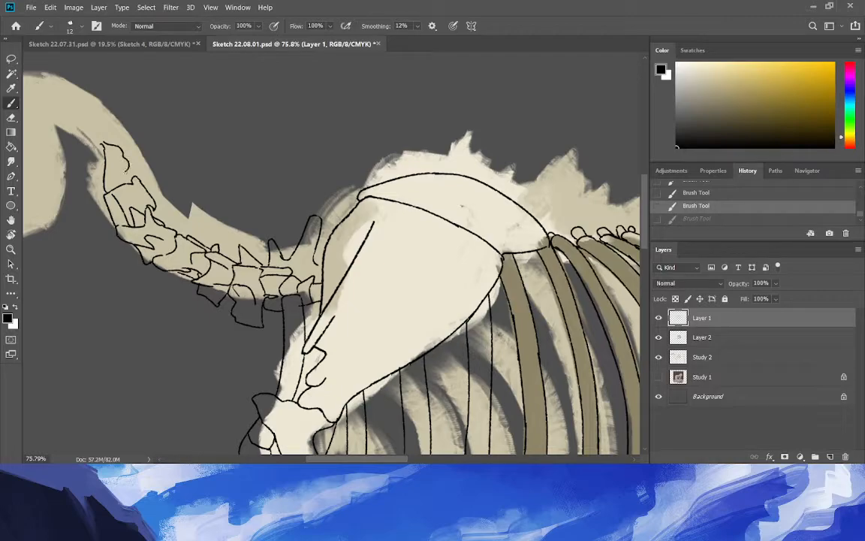
Rework the sixth neck vertebra's front edge line, adding a small front process and a short line leading up towards the skull.
key(ctrl+z)
key(ctrl+z)
key(ctrl+shift+z)
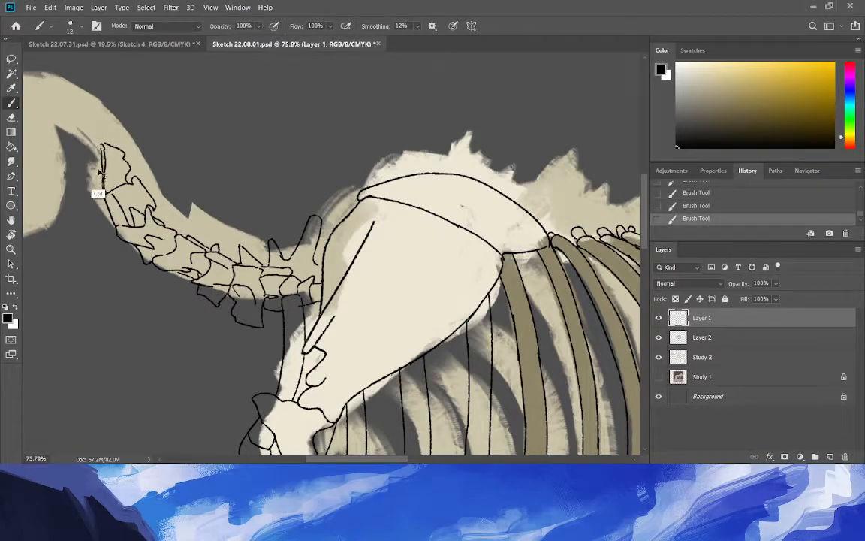
key(ctrl+z)
key(ctrl+shift+z)
key(ctrl+z)
drag(91, 172, 88, 129)
drag(87, 175, 99, 190)
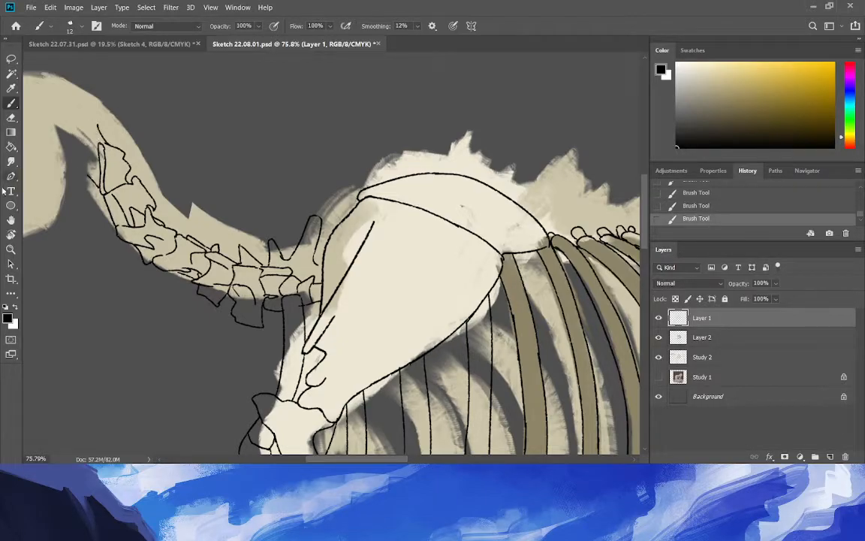
Draw a spine projecting from behind the upper front edge of the shoulder blade.
click(11, 249)
drag(88, 250, 71, 263)
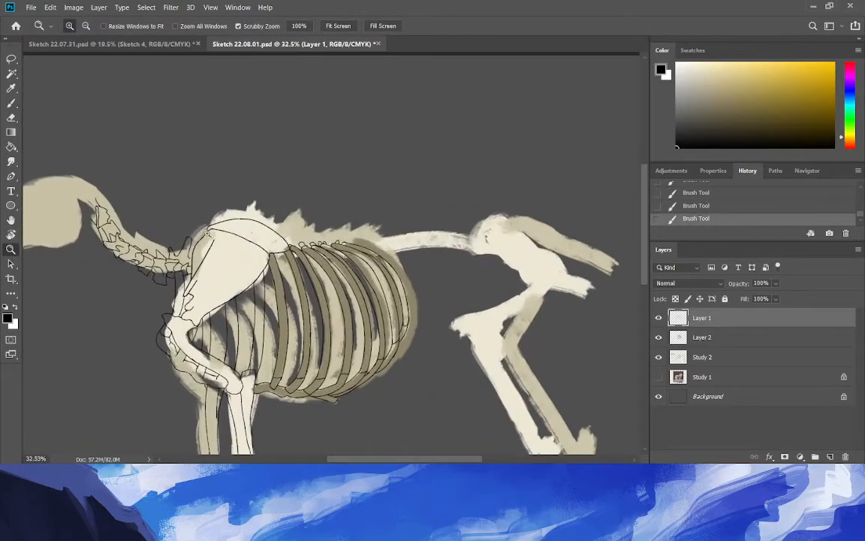
drag(150, 212, 188, 208)
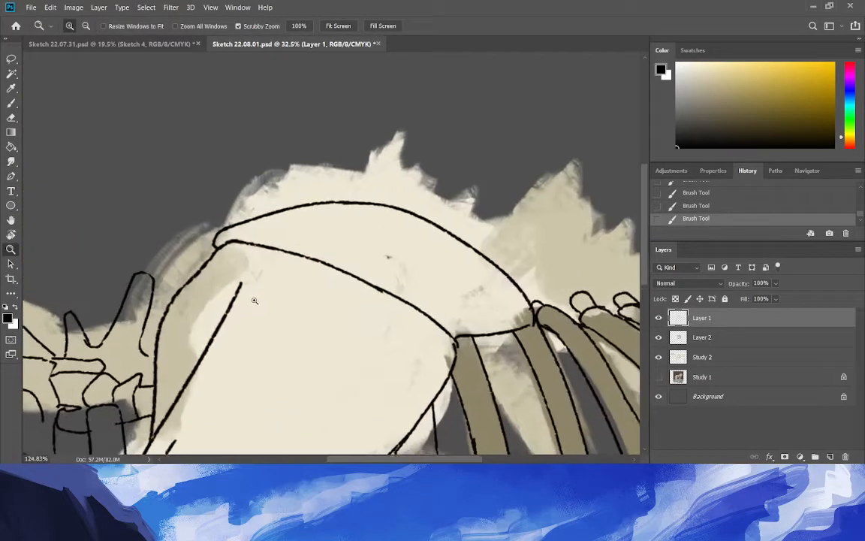
click(11, 103)
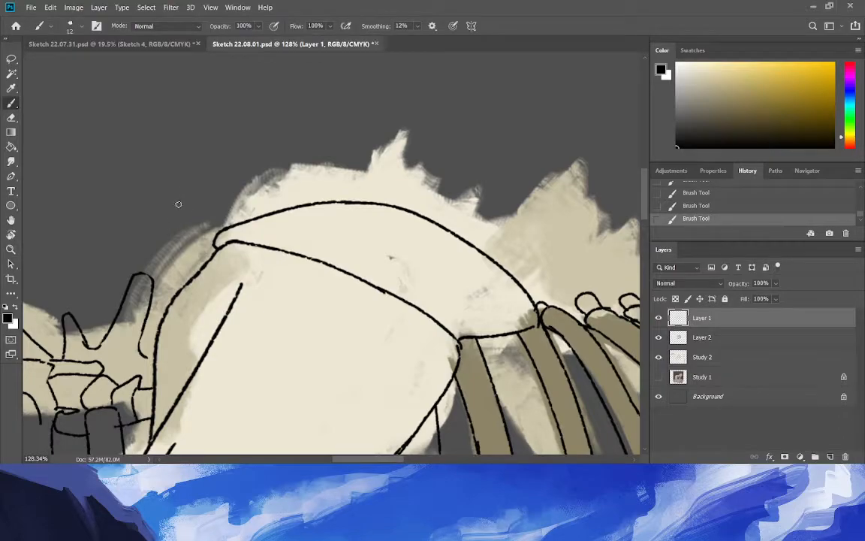
mouse_move(182, 261)
mouse_down()
mouse_move(207, 256)
mouse_move(181, 290)
mouse_up()
key(ctrl+z)
mouse_move(213, 232)
mouse_down()
mouse_move(184, 249)
mouse_move(181, 285)
mouse_up()
Draw two short spine tips rising above the top edge of the shoulder blade, cleaning up the larger rounded one.
click(11, 249)
drag(112, 267, 41, 251)
mouse_move(312, 156)
mouse_down()
mouse_move(334, 167)
mouse_move(298, 215)
mouse_move(327, 232)
mouse_up()
click(11, 103)
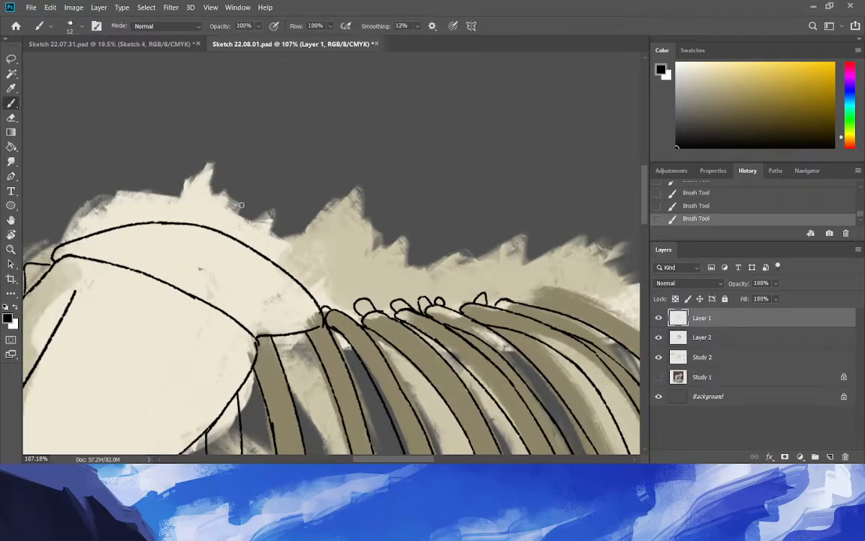
mouse_move(230, 235)
mouse_down()
mouse_move(232, 224)
mouse_move(202, 226)
mouse_up()
mouse_move(262, 247)
mouse_down()
mouse_move(233, 236)
mouse_move(234, 223)
mouse_move(231, 229)
mouse_up()
key(e)
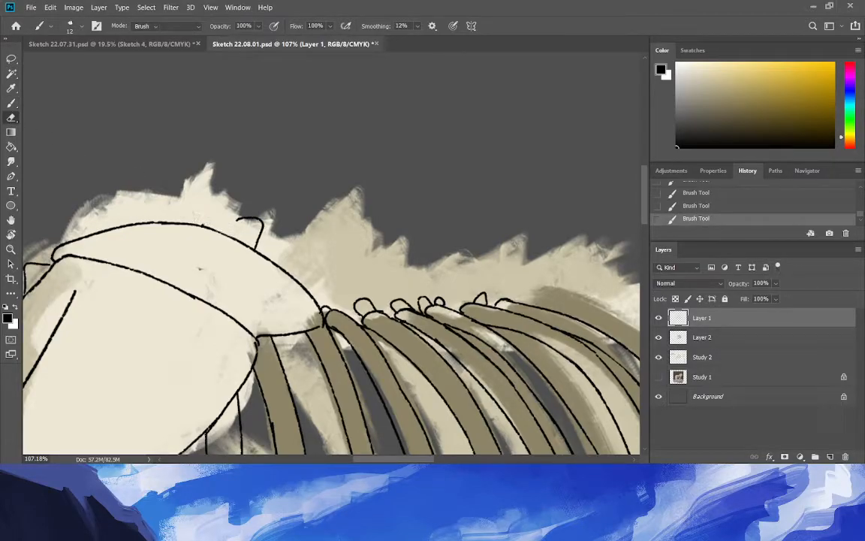
key(b)
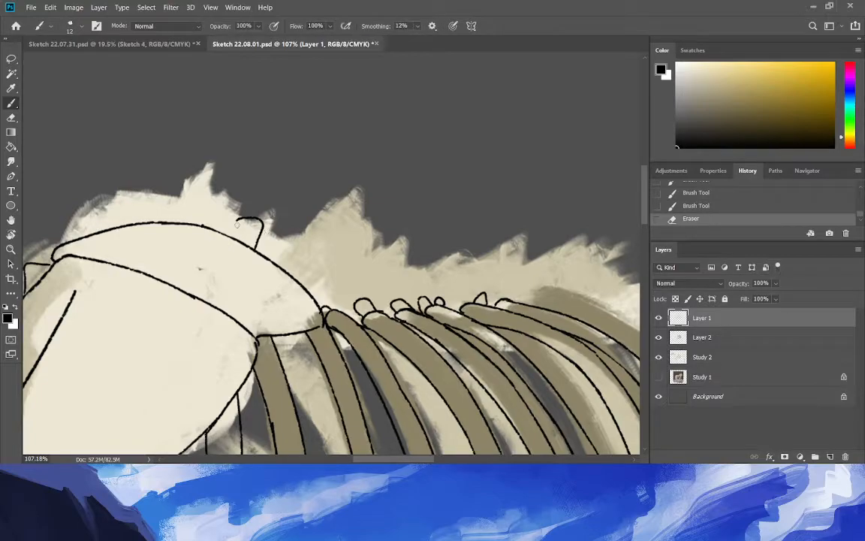
mouse_move(227, 238)
mouse_down()
mouse_move(234, 219)
mouse_move(213, 225)
mouse_up()
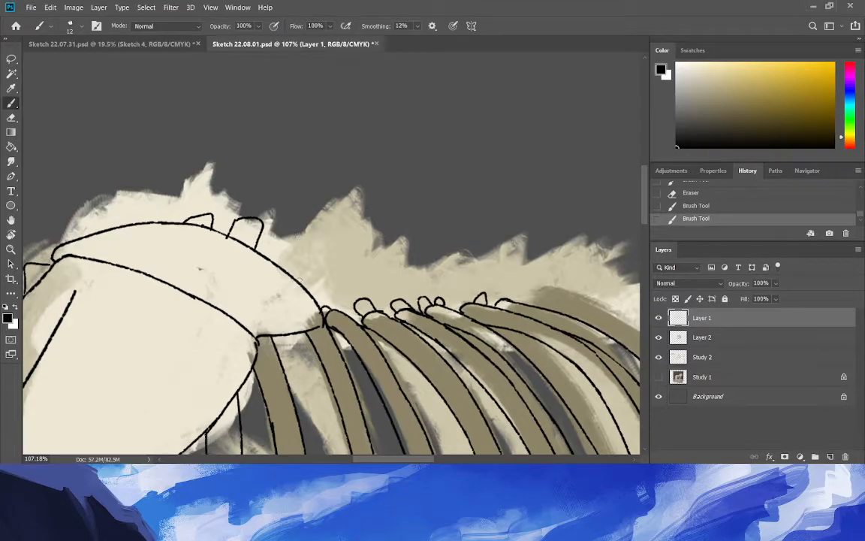
Draw two taller rounded spines at the rear of the shoulder blade, the second one rising just above the first visible ribs.
drag(295, 275, 309, 237)
key(ctrl+z)
mouse_move(304, 285)
mouse_down()
mouse_move(317, 232)
mouse_move(294, 222)
mouse_move(269, 263)
mouse_up()
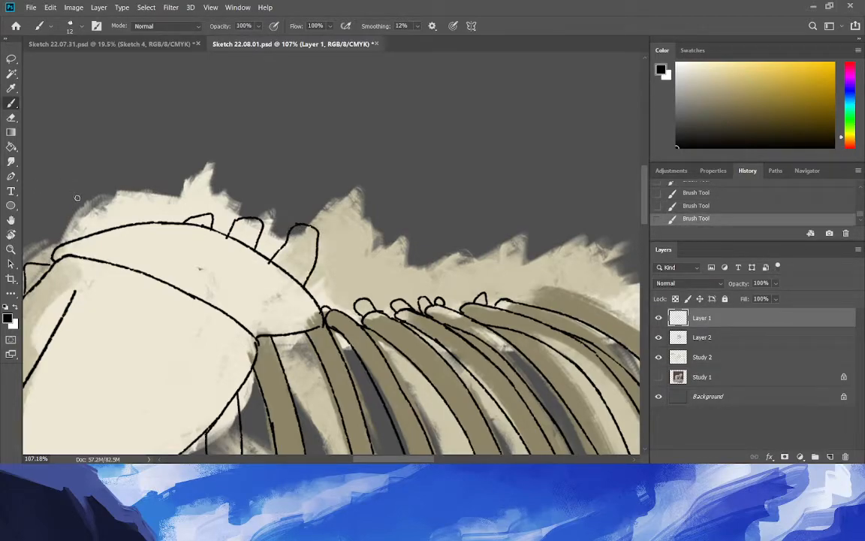
drag(323, 305, 339, 259)
key(ctrl+z)
drag(340, 256, 364, 241)
drag(362, 241, 348, 298)
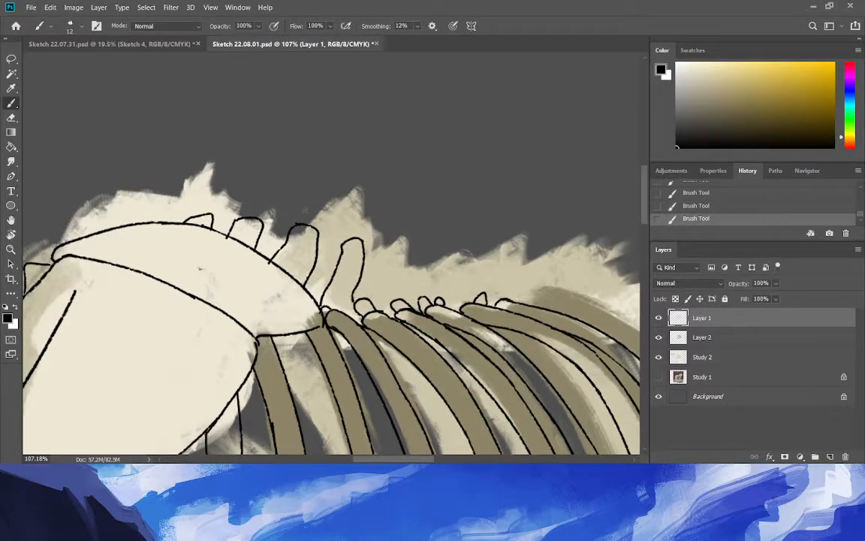
Temporarily hide Layer 2 and Study 2 to examine the line work of the whole skeleton on its own.
click(11, 250)
drag(136, 273, 63, 271)
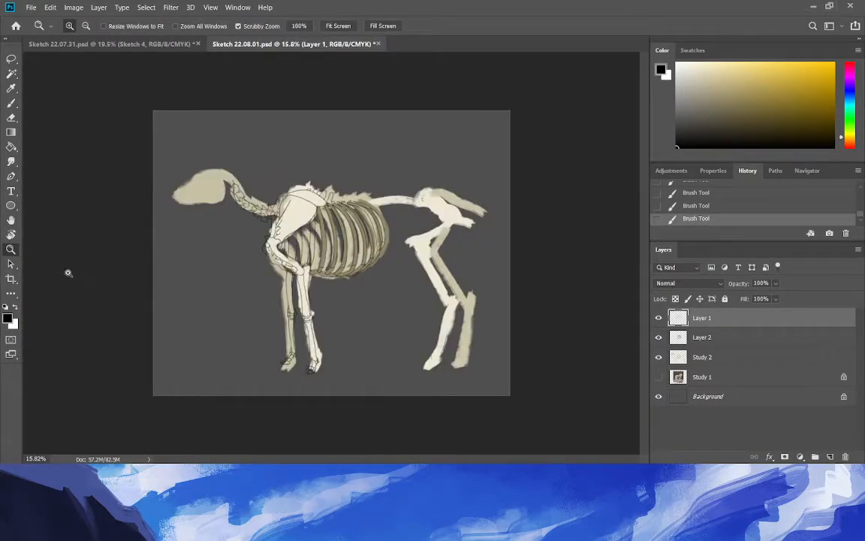
click(659, 338)
click(659, 338)
drag(658, 358, 659, 338)
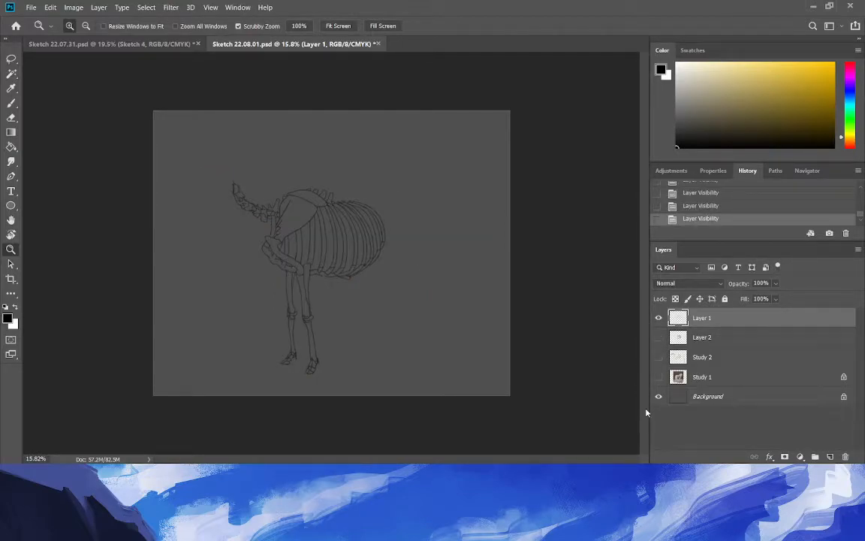
drag(658, 357, 658, 338)
Outline a tall, flat-topped spine above the front ribs, behind the last rounded spine.
drag(336, 188, 368, 255)
key(b)
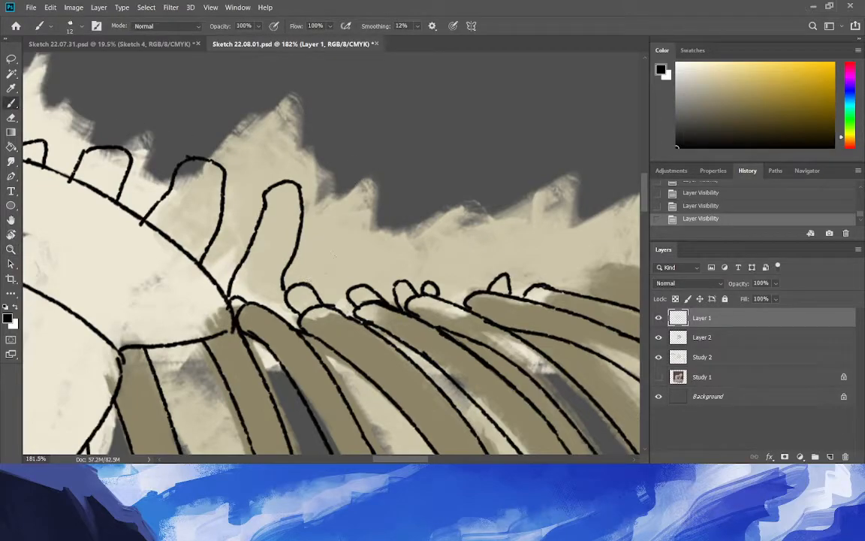
drag(310, 283, 347, 205)
key(ctrl+z)
mouse_move(328, 184)
mouse_down()
mouse_move(318, 268)
mouse_move(335, 194)
mouse_up()
key(ctrl+z)
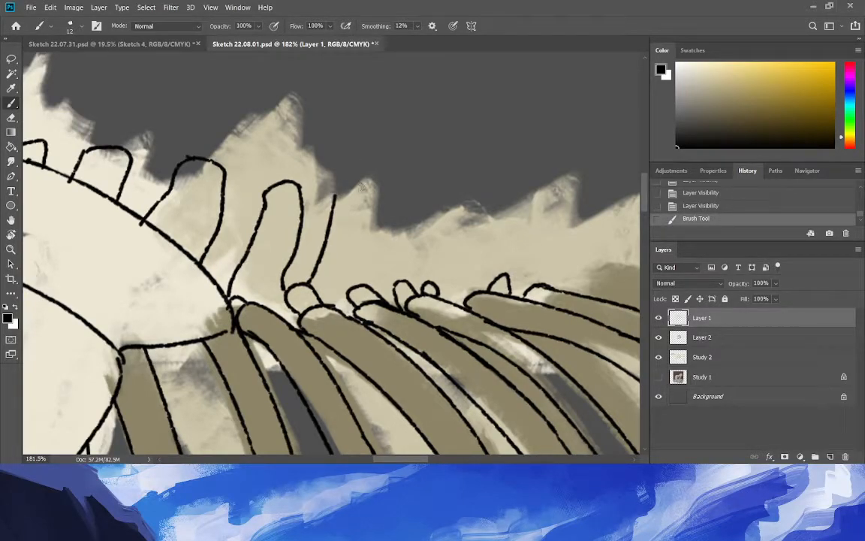
mouse_move(335, 194)
mouse_down()
mouse_move(368, 199)
mouse_move(377, 226)
mouse_move(361, 277)
mouse_up()
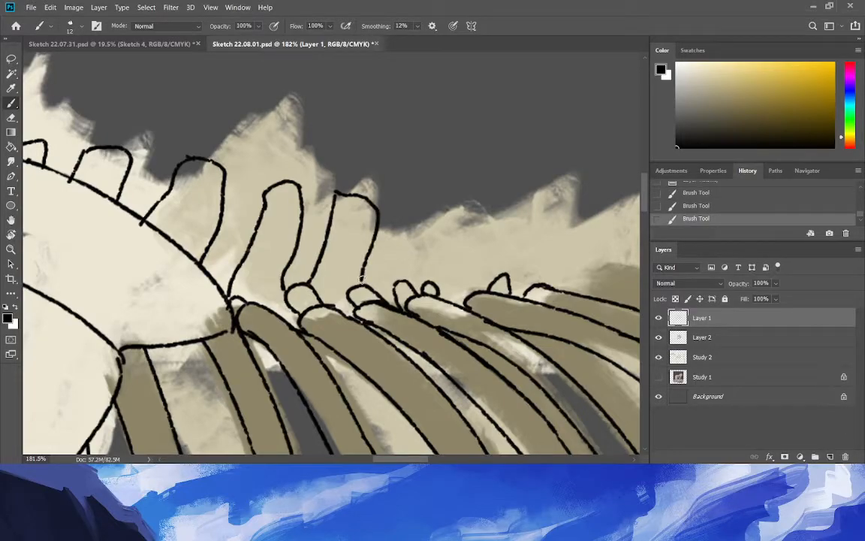
Connect the flat-topped spine to another tall, slanted-top spine with a rounded dip, and tidy the dip's lower corner.
drag(360, 277, 389, 279)
mouse_move(390, 276)
mouse_down()
mouse_move(403, 247)
mouse_move(423, 186)
mouse_move(422, 206)
mouse_move(441, 198)
mouse_move(448, 276)
mouse_up()
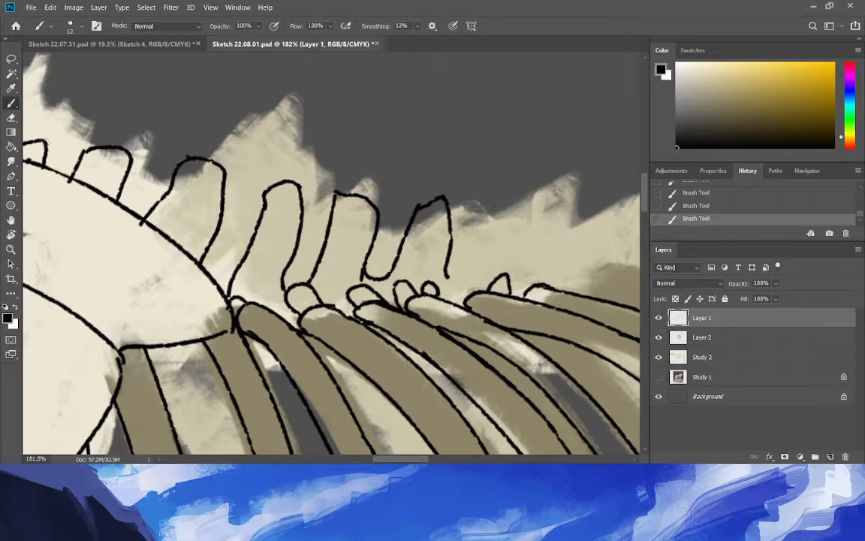
click(9, 120)
drag(361, 282, 365, 285)
click(11, 103)
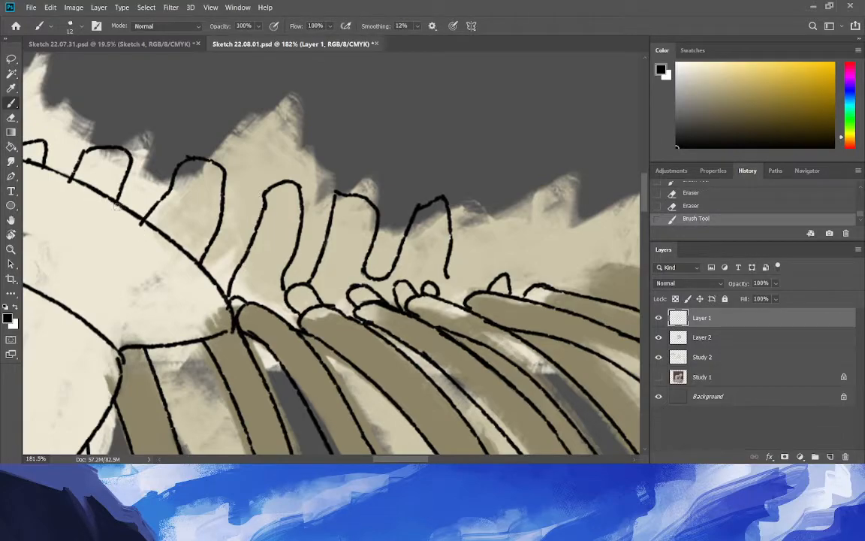
Add a small rounded knob between the rib heads and outline the next tall, round-topped spine above them.
click(10, 251)
drag(209, 265, 129, 262)
drag(242, 258, 294, 276)
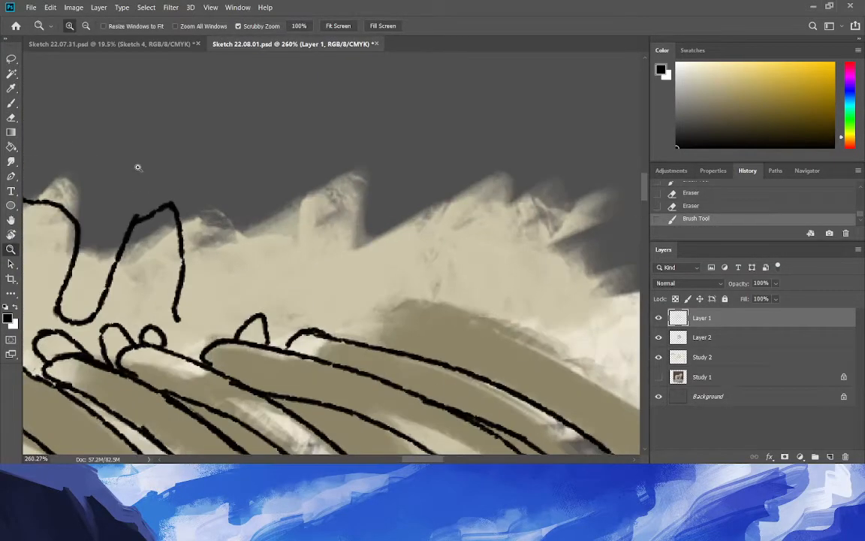
click(12, 103)
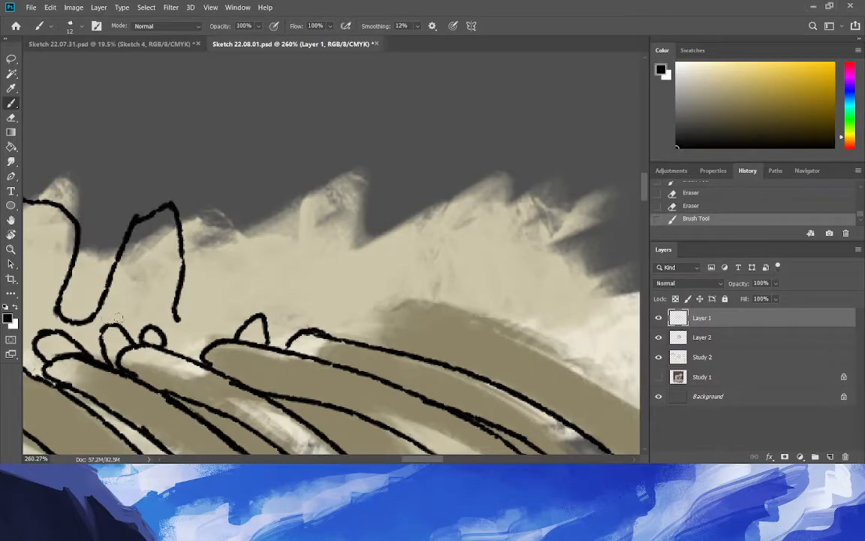
mouse_move(212, 347)
mouse_down()
mouse_move(212, 322)
mouse_move(179, 347)
mouse_up()
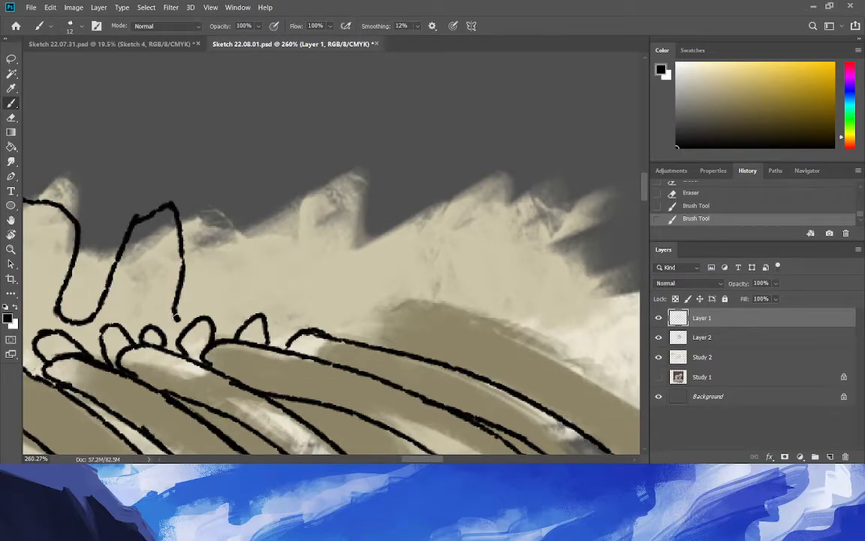
mouse_move(177, 320)
mouse_down()
mouse_move(212, 317)
mouse_move(260, 212)
mouse_up()
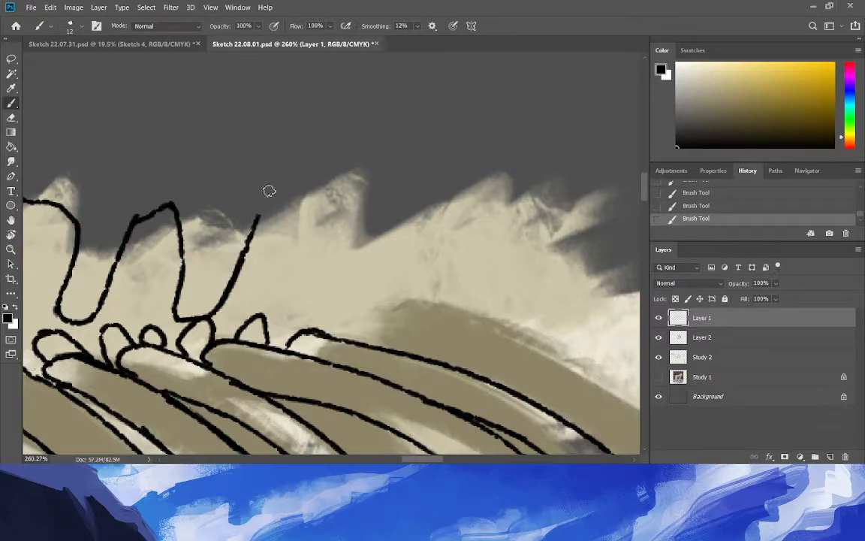
mouse_move(257, 210)
mouse_down()
mouse_move(292, 220)
mouse_move(299, 286)
mouse_move(311, 288)
mouse_move(300, 316)
mouse_move(310, 329)
mouse_move(335, 310)
mouse_up()
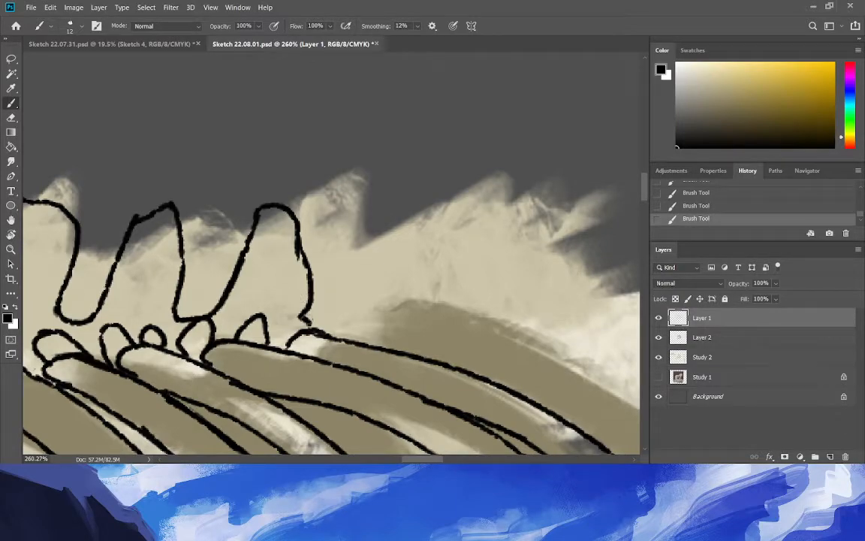
Continue the back ridge with a square-topped spine and a rounded spine above the rear ribs.
mouse_move(336, 311)
mouse_down()
mouse_move(337, 235)
mouse_move(370, 230)
mouse_move(390, 301)
mouse_move(425, 238)
mouse_move(448, 221)
mouse_up()
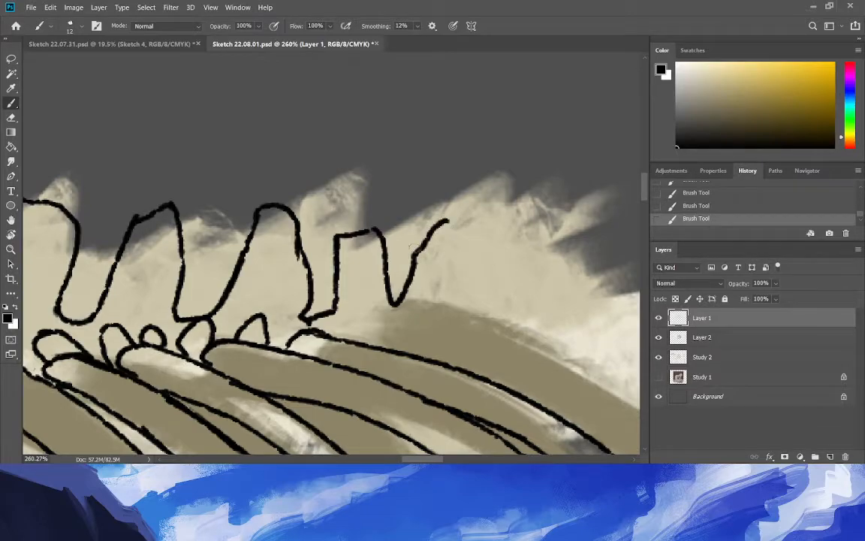
mouse_move(448, 221)
mouse_down()
mouse_move(464, 232)
mouse_move(481, 296)
mouse_up()
click(12, 248)
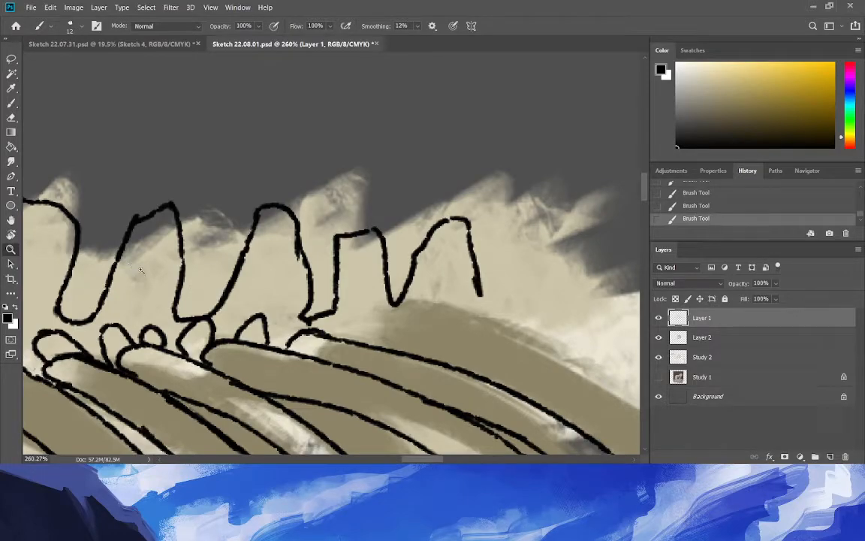
Erase the last two spinous process outlines above the rear ribs on Layer 1.
click(268, 263)
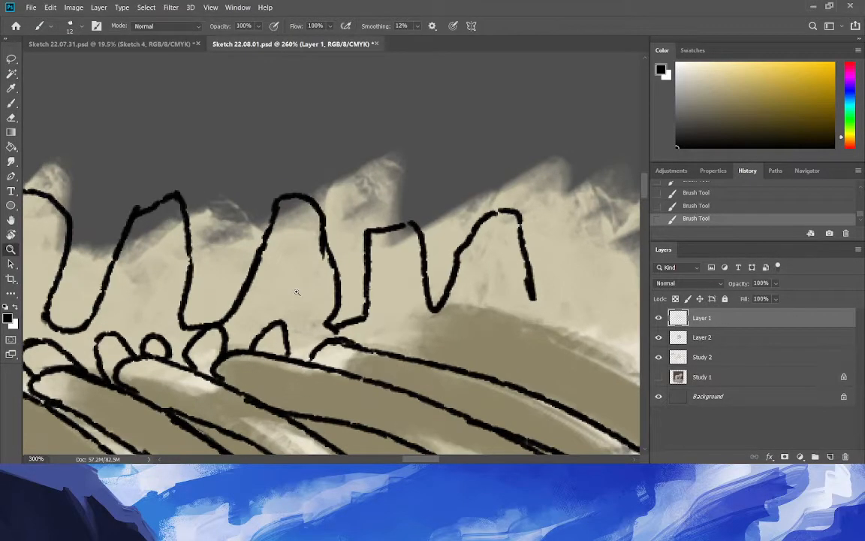
drag(297, 292, 250, 320)
drag(348, 385, 319, 399)
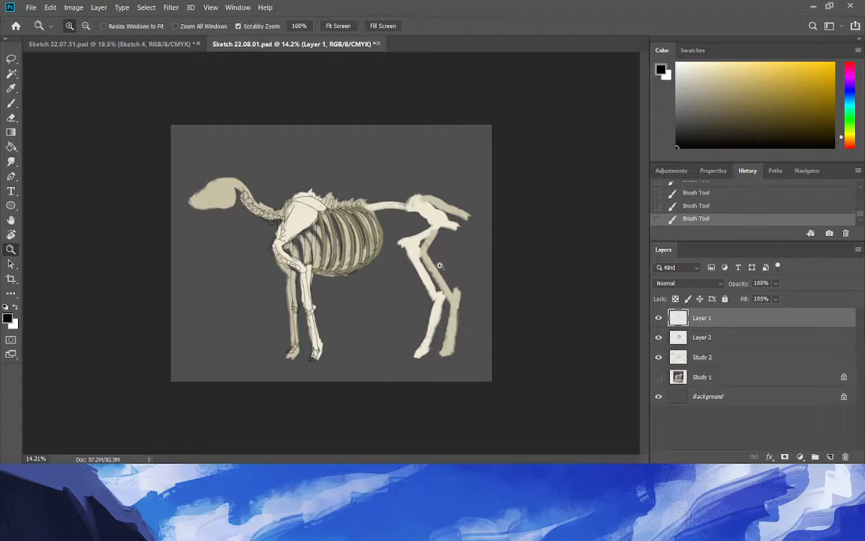
drag(350, 181, 112, 139)
key(b)
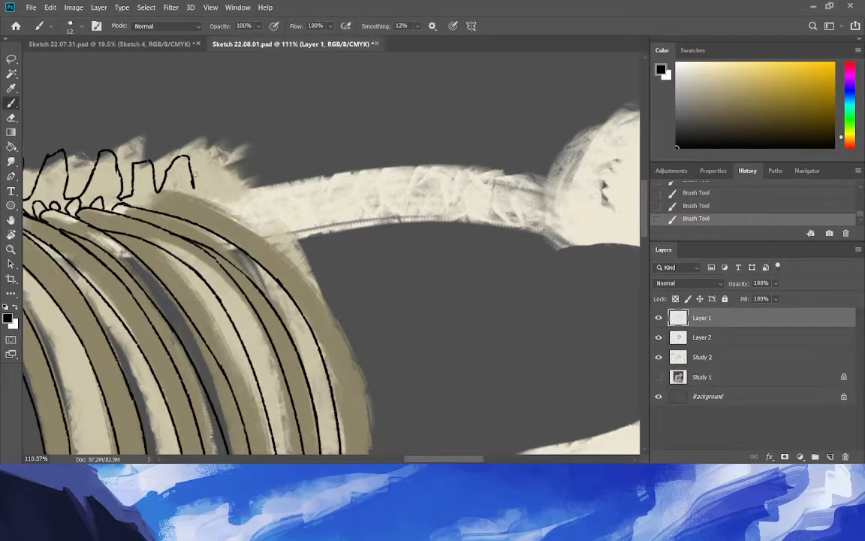
click(12, 118)
mouse_move(155, 179)
mouse_down()
mouse_move(149, 154)
mouse_move(192, 174)
mouse_move(141, 176)
mouse_up()
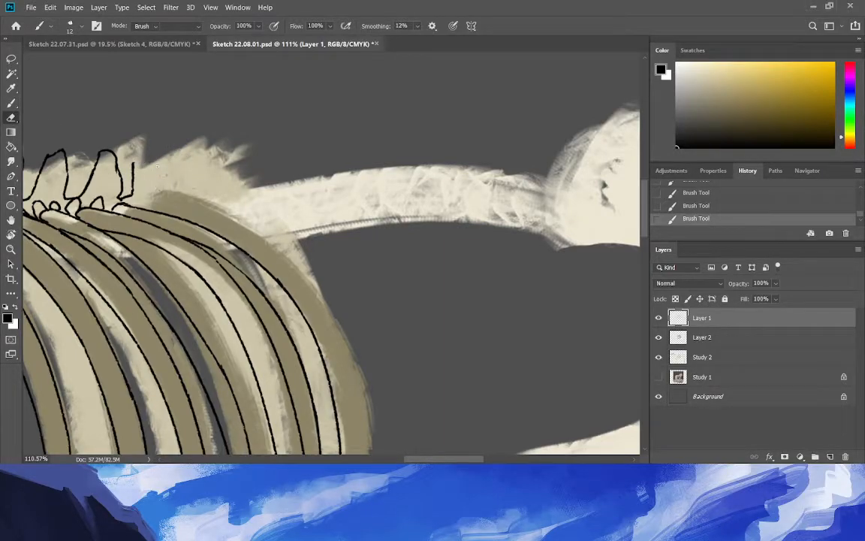
Redraw the rearmost thoracic spinous processes as three wider black outlines and extend a line from them down to the ribs.
click(11, 102)
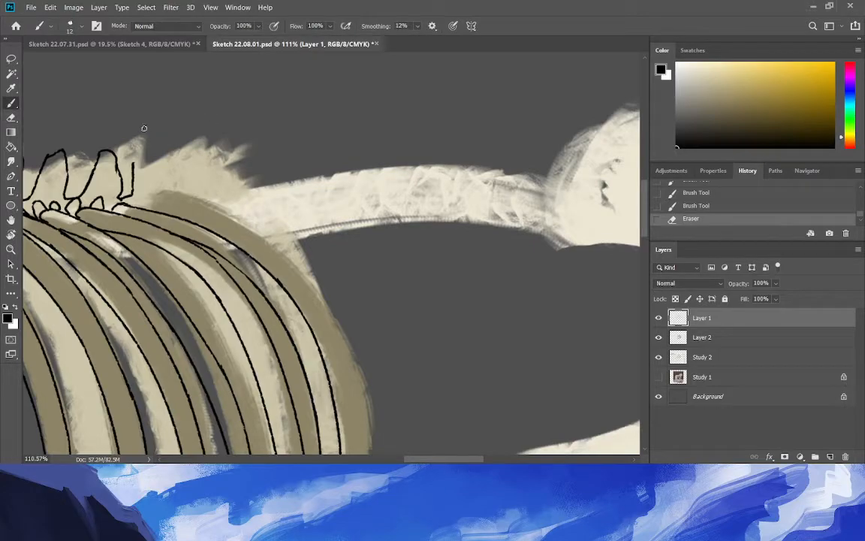
mouse_move(133, 168)
mouse_down()
mouse_move(138, 157)
mouse_move(158, 159)
mouse_move(165, 188)
mouse_move(184, 162)
mouse_move(220, 155)
mouse_move(215, 188)
mouse_up()
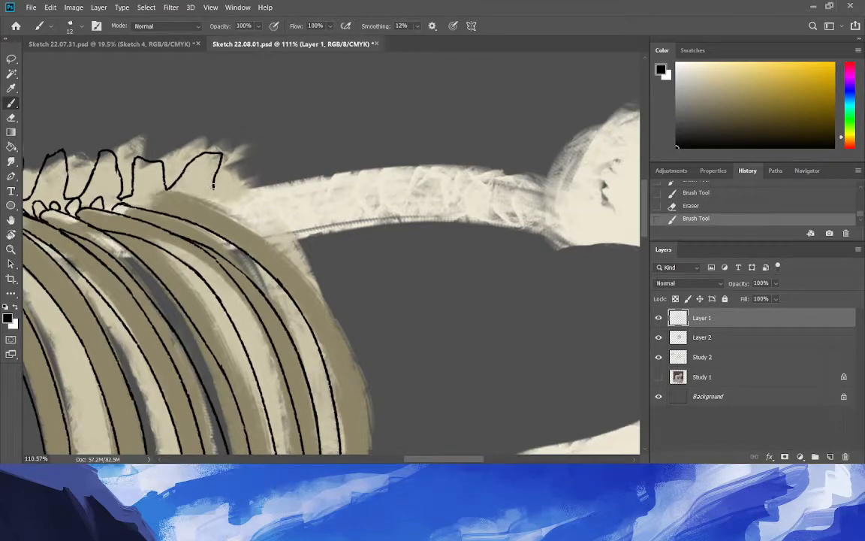
mouse_move(214, 187)
mouse_down()
mouse_move(270, 145)
mouse_move(279, 150)
mouse_move(279, 185)
mouse_up()
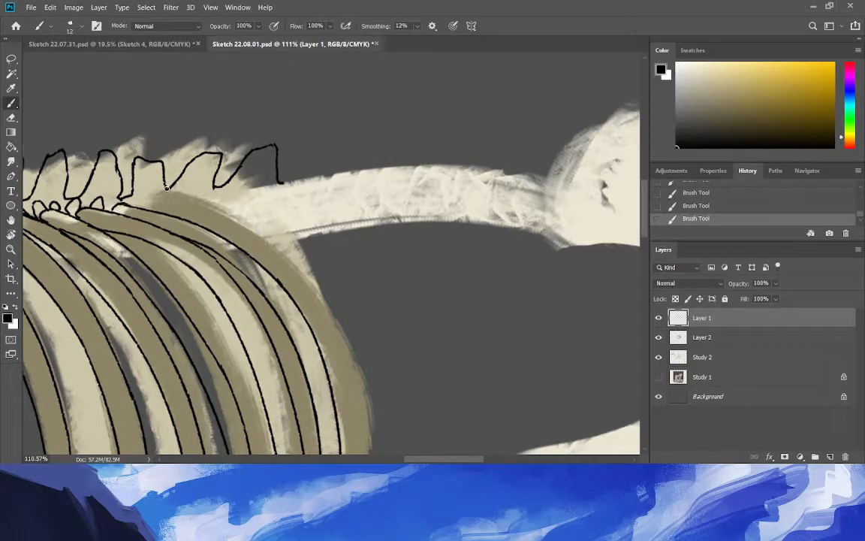
mouse_move(167, 192)
mouse_down()
mouse_move(157, 180)
mouse_move(194, 215)
mouse_up()
Erase the stray line at the base of the last two spines and draw the vertebra edge down to the last rib.
click(11, 117)
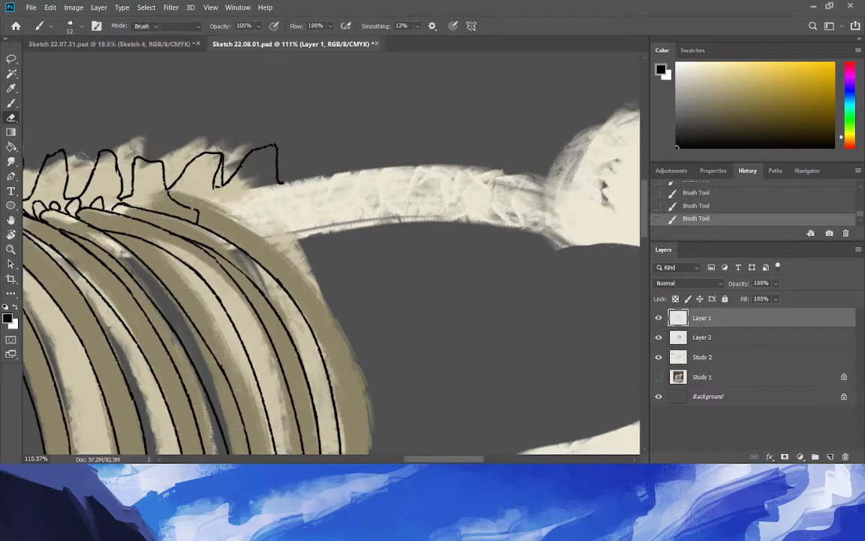
click(76, 99)
drag(192, 152, 201, 144)
click(11, 102)
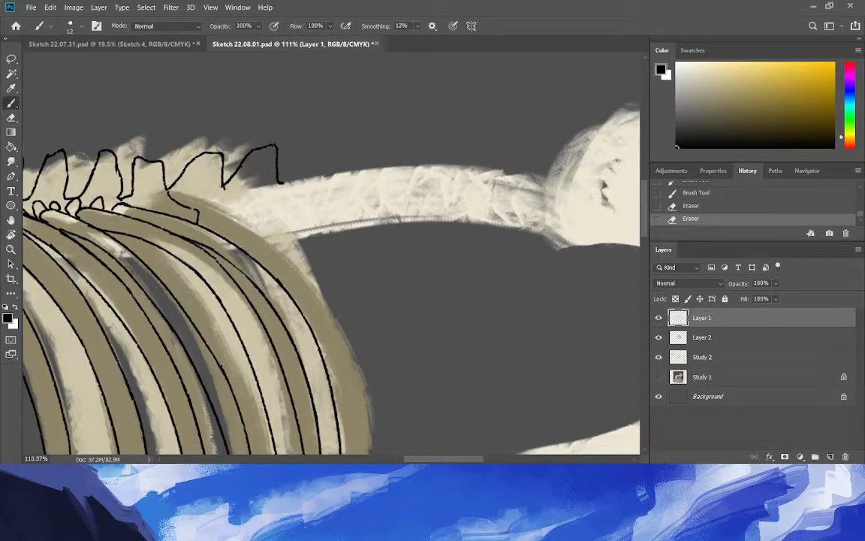
mouse_move(223, 184)
mouse_down()
mouse_move(245, 212)
mouse_move(241, 245)
mouse_up()
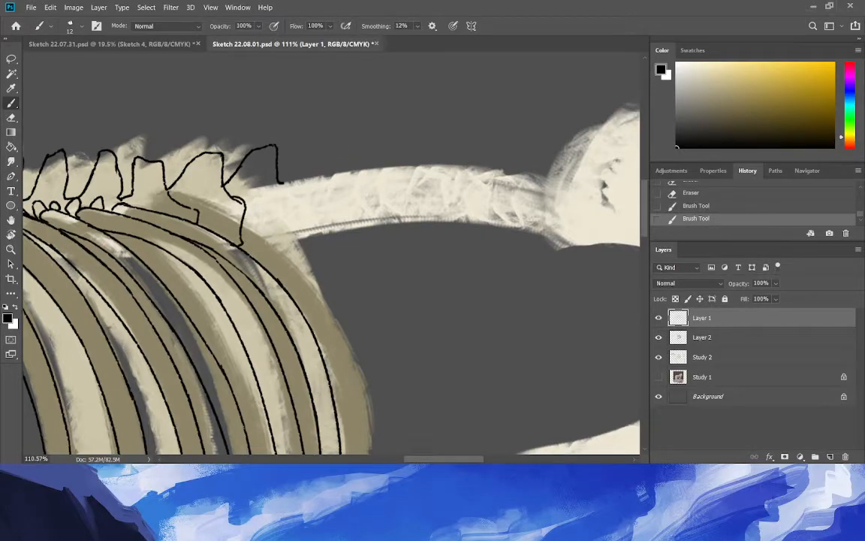
Outline the rear and bottom edges of the vertebra behind the last rib and erase its overshooting line ends.
mouse_move(277, 181)
mouse_down()
mouse_move(296, 199)
mouse_move(290, 216)
mouse_up()
key(ctrl+z)
mouse_move(277, 180)
mouse_down()
mouse_move(299, 221)
mouse_move(287, 244)
mouse_move(238, 239)
mouse_up()
key(ctrl+z)
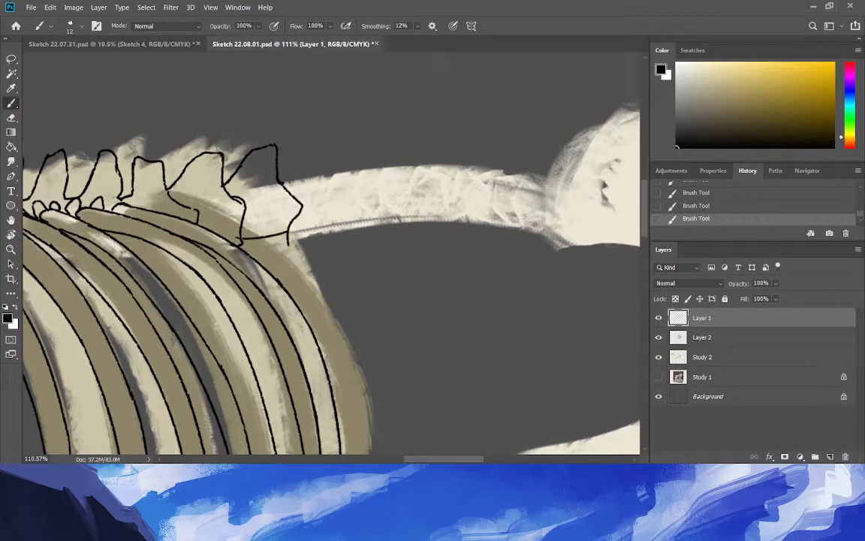
key(e)
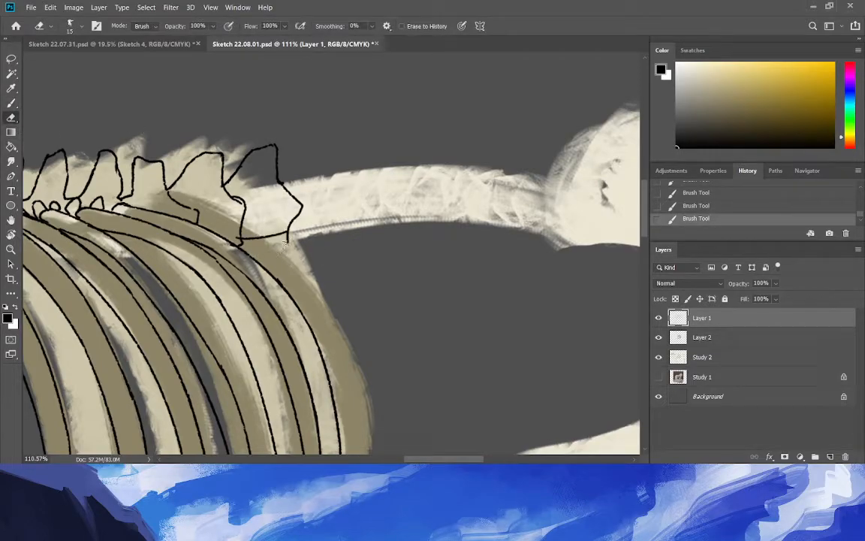
drag(240, 202, 230, 199)
drag(216, 185, 242, 200)
key(b)
key(ctrl+z)
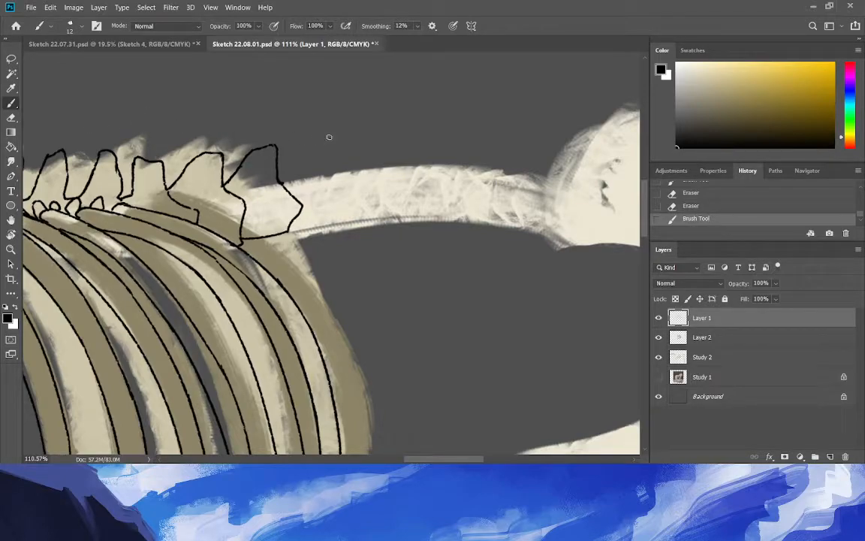
Outline the next vertebra with a squared spine and angled body, and erase its overshooting corners.
drag(284, 182, 303, 139)
mouse_move(301, 137)
mouse_down()
mouse_move(343, 137)
mouse_move(339, 170)
mouse_move(351, 199)
mouse_move(339, 137)
mouse_move(343, 179)
mouse_up()
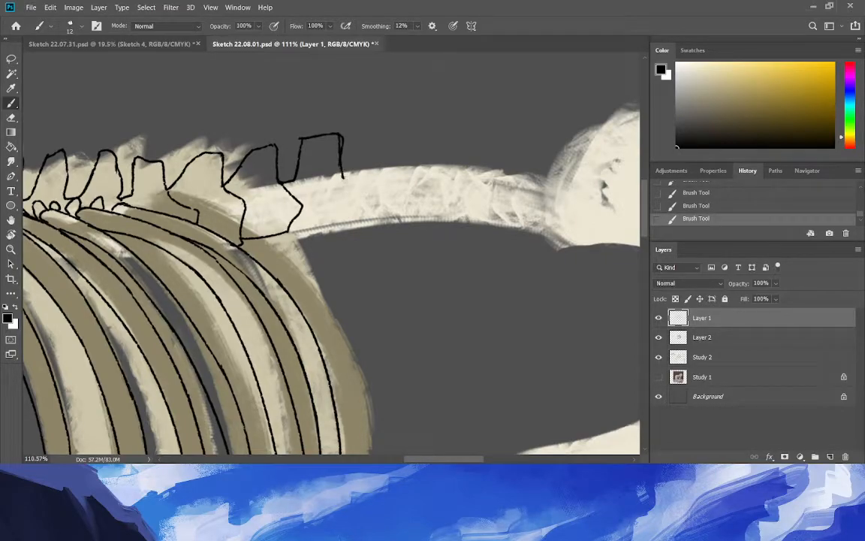
drag(353, 192, 348, 218)
drag(349, 201, 291, 228)
click(12, 118)
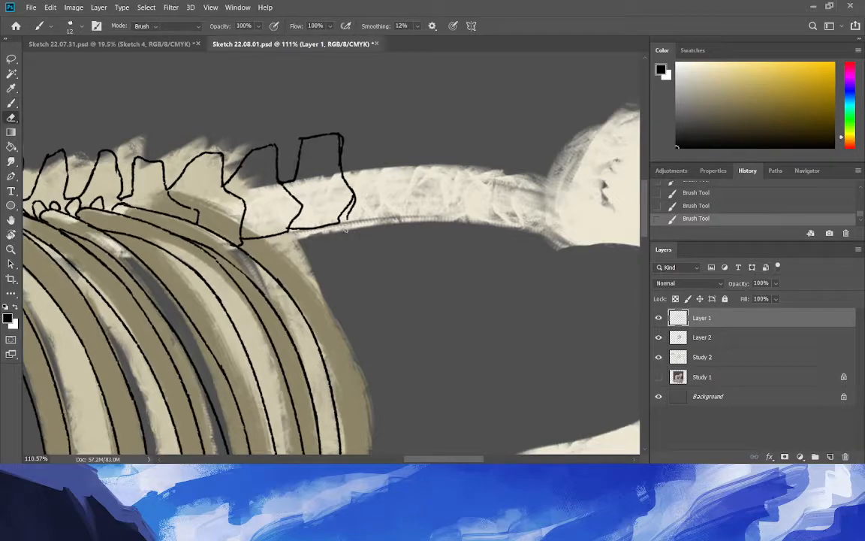
drag(347, 139, 338, 138)
click(11, 102)
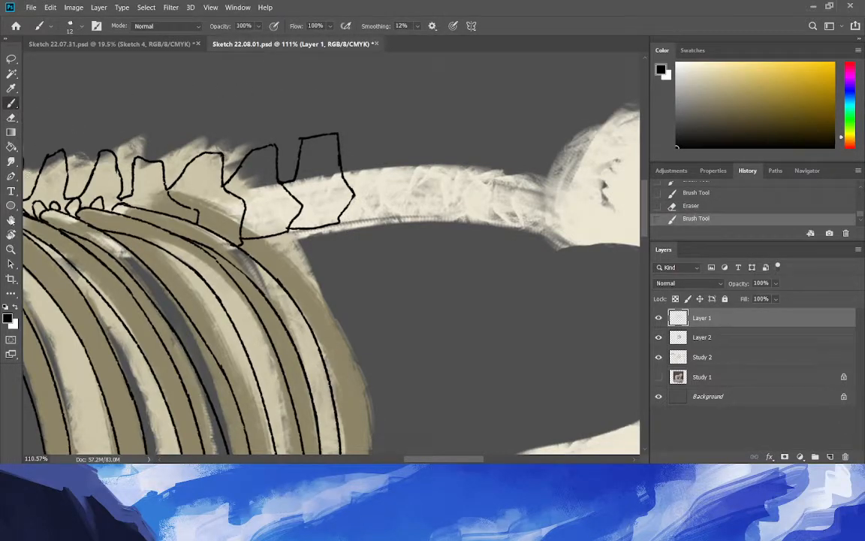
Draw the following lumbar vertebra's body, upright spine and small joint outlines along the painted backbone.
key(z)
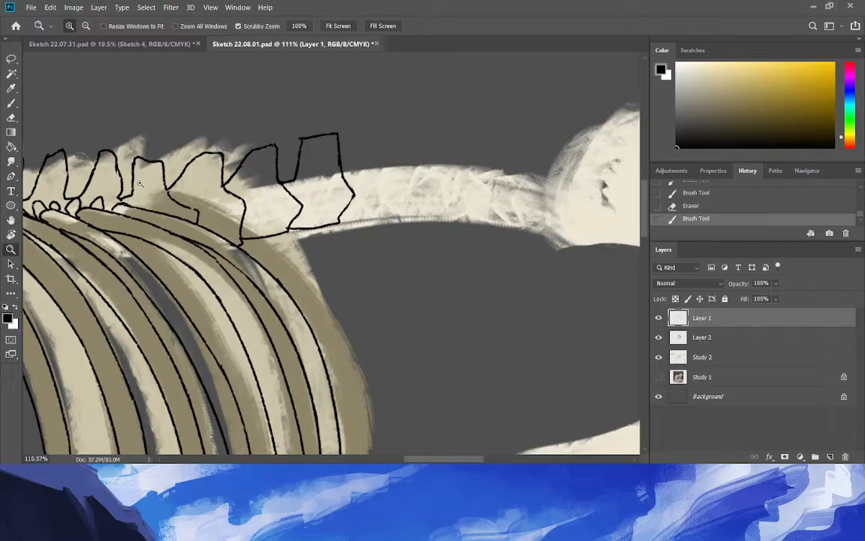
drag(418, 459, 380, 457)
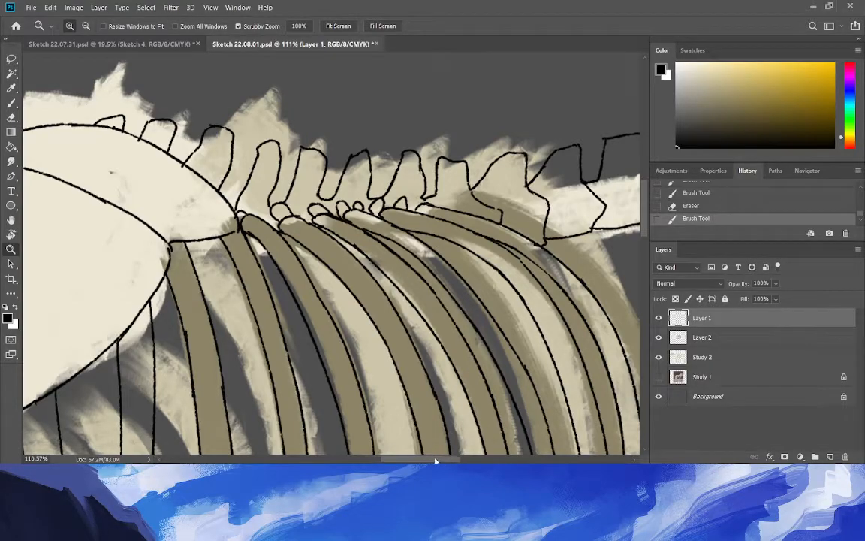
drag(433, 459, 462, 459)
key(b)
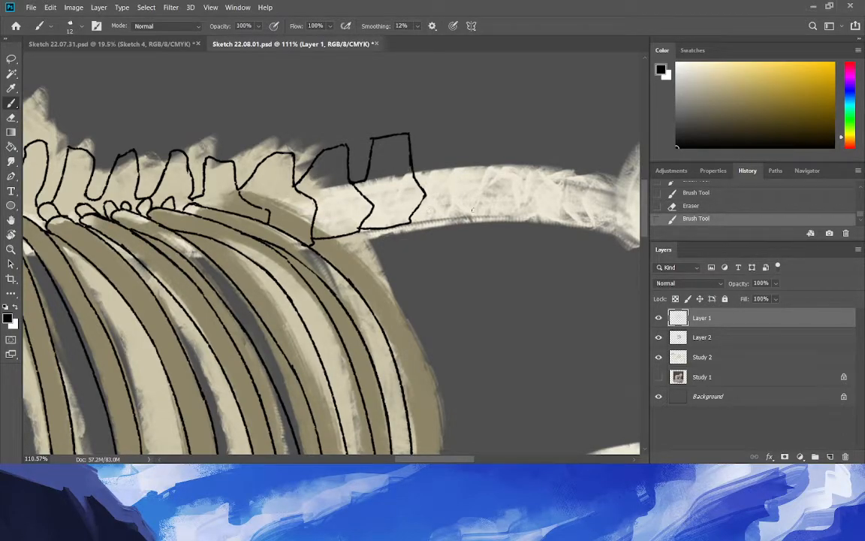
drag(410, 223, 445, 220)
drag(445, 220, 470, 175)
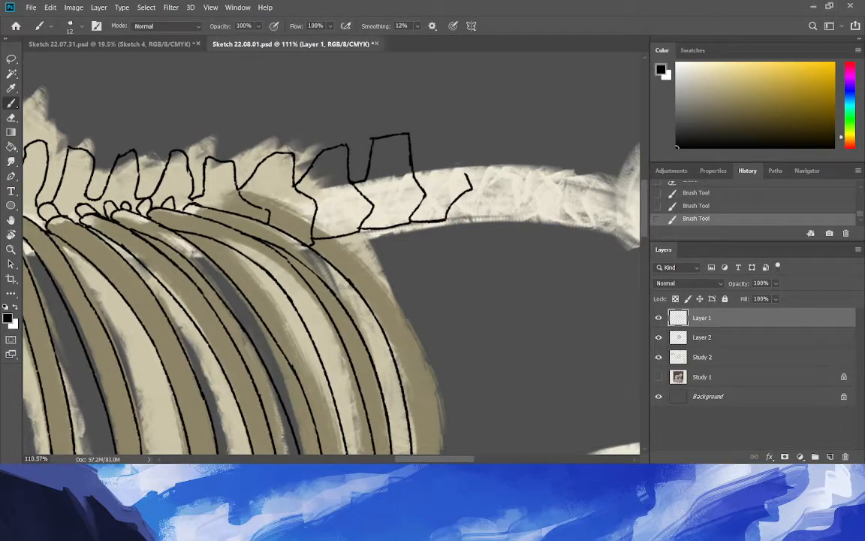
drag(466, 174, 470, 174)
drag(405, 179, 417, 191)
mouse_move(410, 162)
mouse_down()
mouse_move(428, 155)
mouse_move(438, 122)
mouse_up()
mouse_move(465, 164)
mouse_down()
mouse_move(464, 122)
mouse_move(437, 132)
mouse_up()
Erase the overshooting top corner of the newest vertebra's spine and redraw its front edge.
click(11, 117)
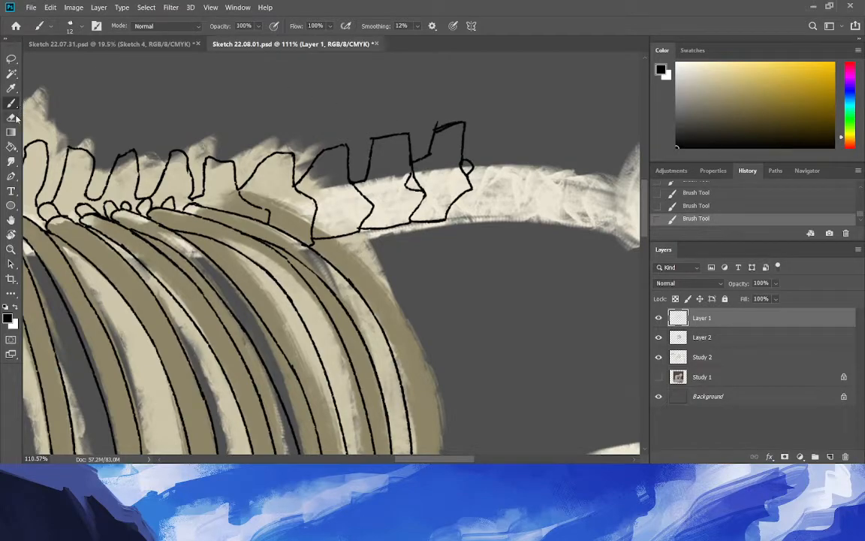
drag(435, 132, 442, 122)
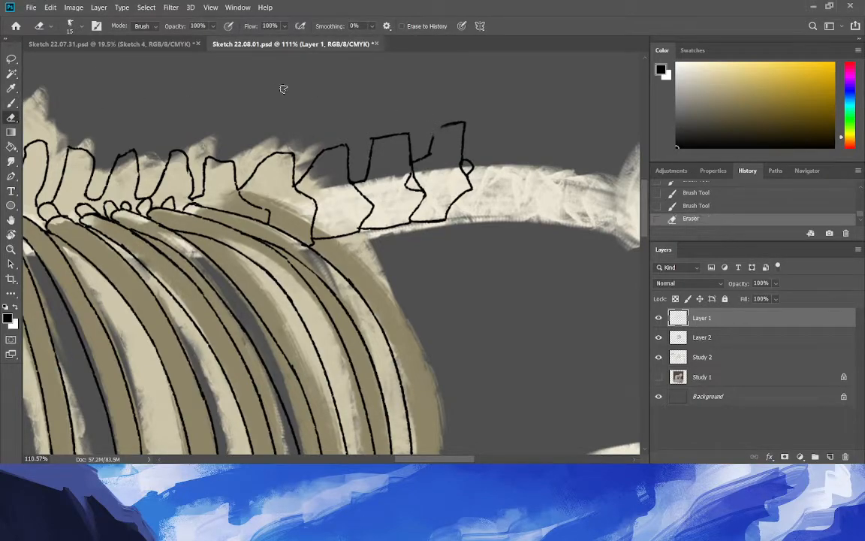
click(11, 103)
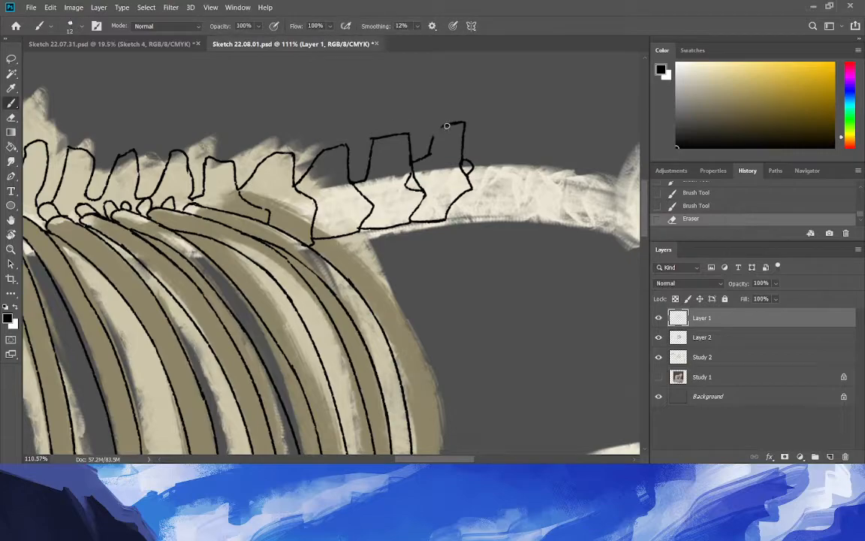
drag(433, 127, 432, 152)
Outline the next lumbar vertebra with a slanted spine, curved rear edge and closed lower edge.
mouse_move(464, 151)
mouse_down()
mouse_move(477, 121)
mouse_move(511, 120)
mouse_move(502, 163)
mouse_up()
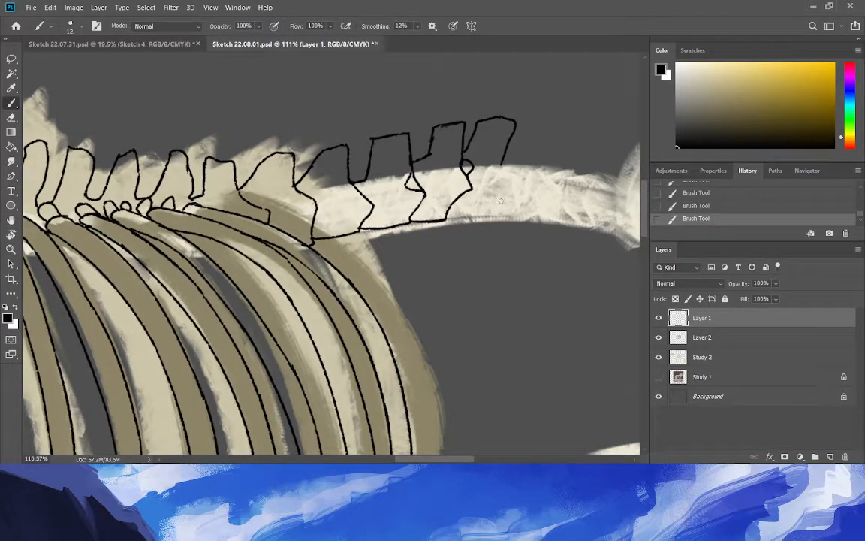
drag(501, 164, 501, 163)
drag(503, 177, 489, 212)
mouse_move(497, 199)
mouse_down()
mouse_move(482, 216)
mouse_move(445, 220)
mouse_up()
Outline the narrow vertebra behind it and start the last lumbar vertebra's body and spine toward the pelvis.
mouse_move(505, 153)
mouse_down()
mouse_move(530, 125)
mouse_move(549, 129)
mouse_move(539, 188)
mouse_move(539, 180)
mouse_move(513, 217)
mouse_move(487, 223)
mouse_up()
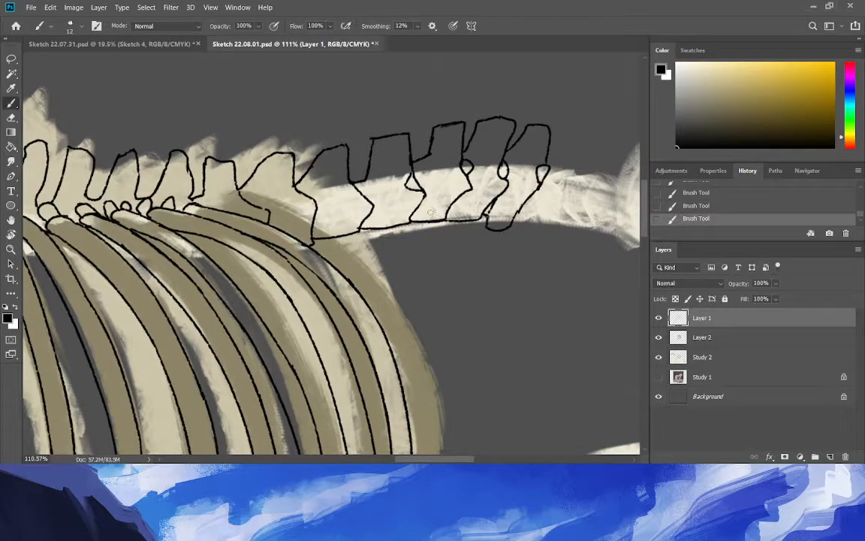
drag(529, 199, 513, 225)
mouse_move(541, 181)
mouse_down()
mouse_move(531, 224)
mouse_move(547, 226)
mouse_move(557, 215)
mouse_up()
mouse_move(556, 147)
mouse_down()
mouse_move(554, 166)
mouse_move(564, 123)
mouse_move(591, 133)
mouse_move(588, 158)
mouse_up()
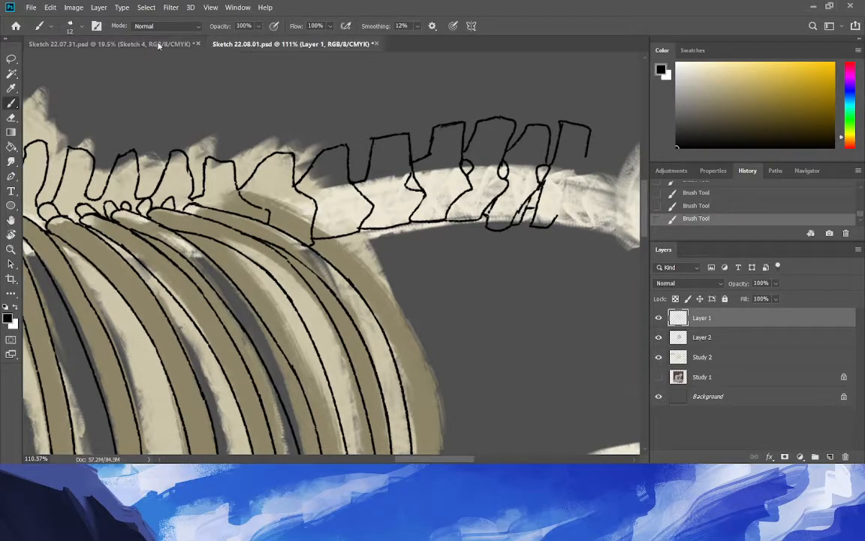
Erase the overlapping lines between the last two lumbar vertebrae and retouch the outline there.
click(10, 132)
click(10, 117)
drag(538, 210, 520, 190)
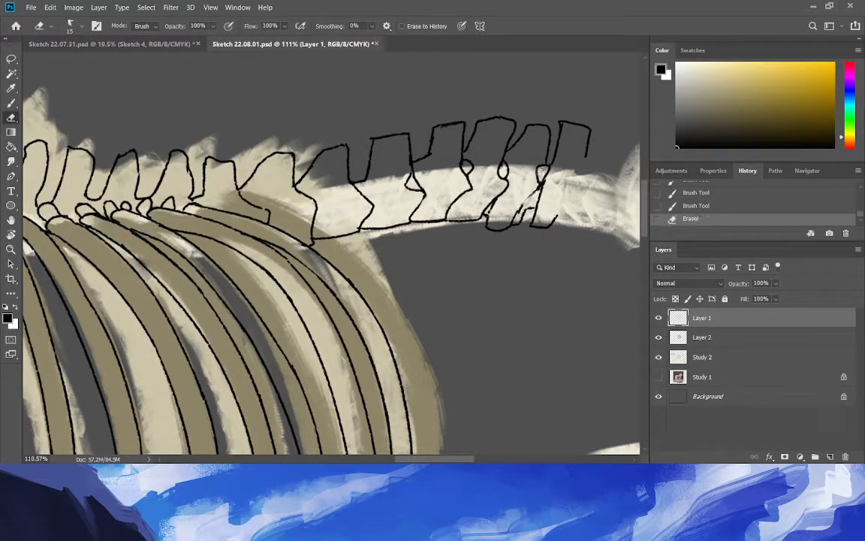
drag(489, 163, 472, 188)
click(11, 103)
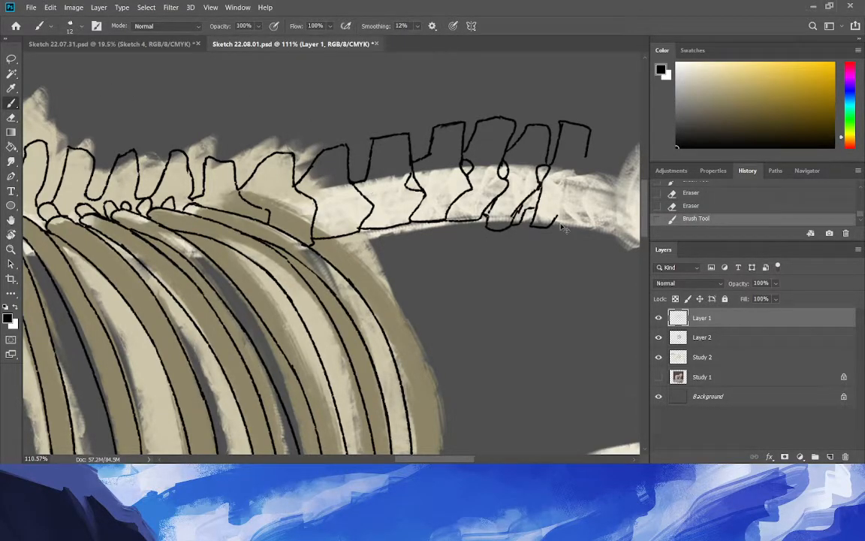
key(ctrl+z)
key(ctrl+shift+z)
Draw the curved front end of the pelvis behind the last vertebra and its lower edge down to the hip joint.
click(10, 250)
drag(229, 253, 120, 266)
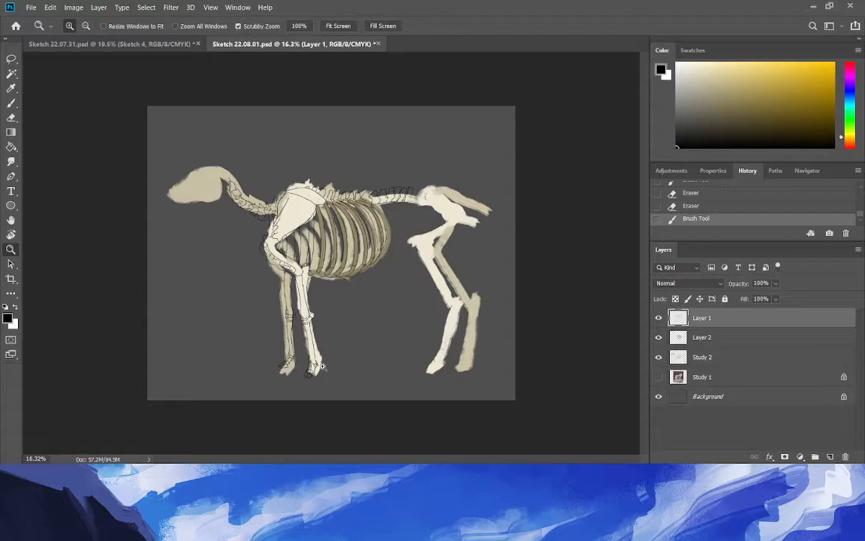
drag(434, 204, 479, 258)
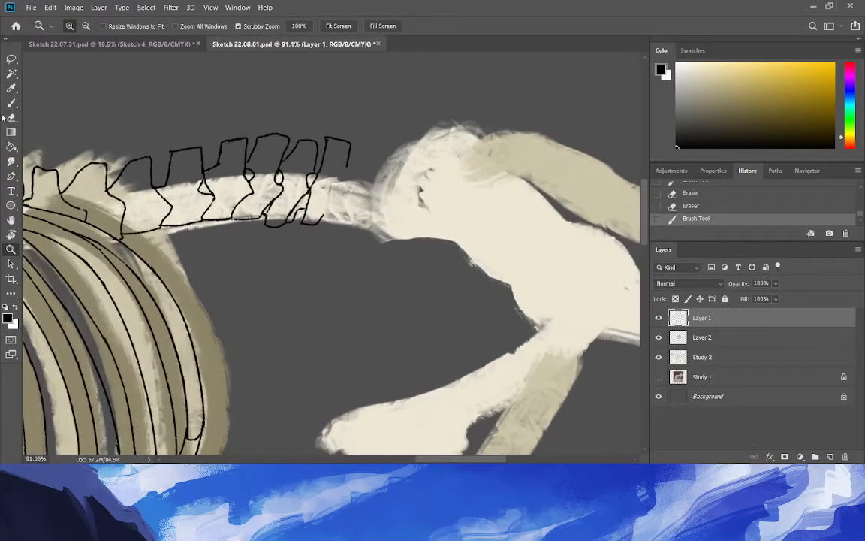
key(b)
mouse_move(377, 157)
mouse_down()
mouse_move(355, 162)
mouse_move(339, 183)
mouse_move(324, 230)
mouse_move(389, 225)
mouse_up()
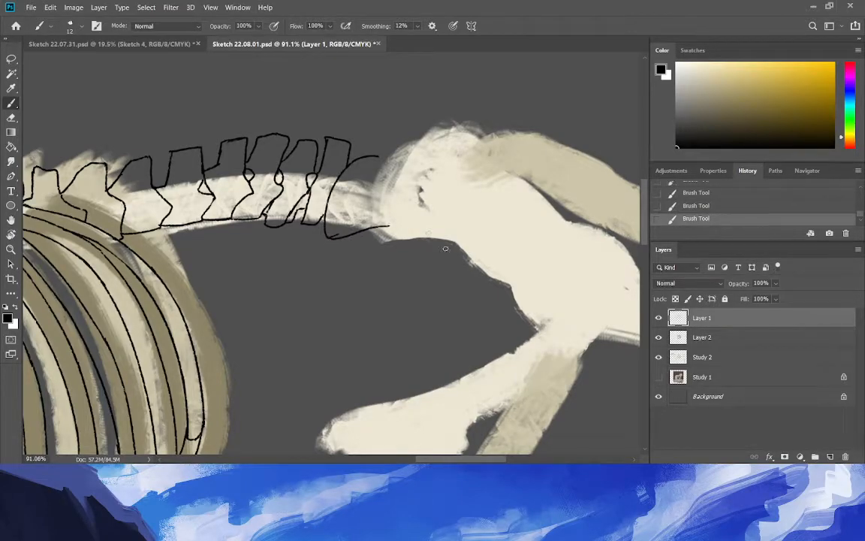
drag(370, 223, 511, 308)
key(ctrl+z)
mouse_move(473, 278)
mouse_down()
mouse_move(515, 317)
mouse_move(498, 267)
mouse_up()
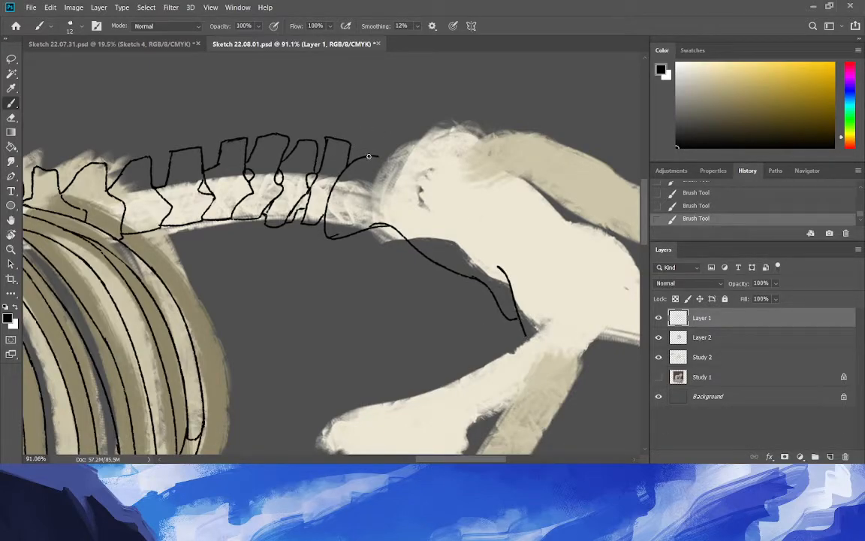
Outline the pelvis's upper edge over its peak toward the hip and erase the doubled line under its front end.
drag(353, 155, 384, 164)
drag(387, 165, 423, 146)
drag(423, 146, 507, 215)
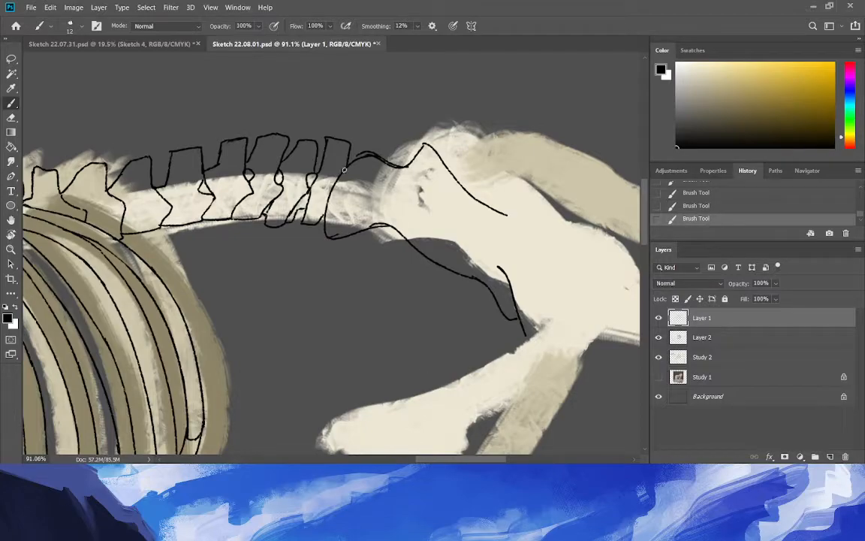
click(13, 116)
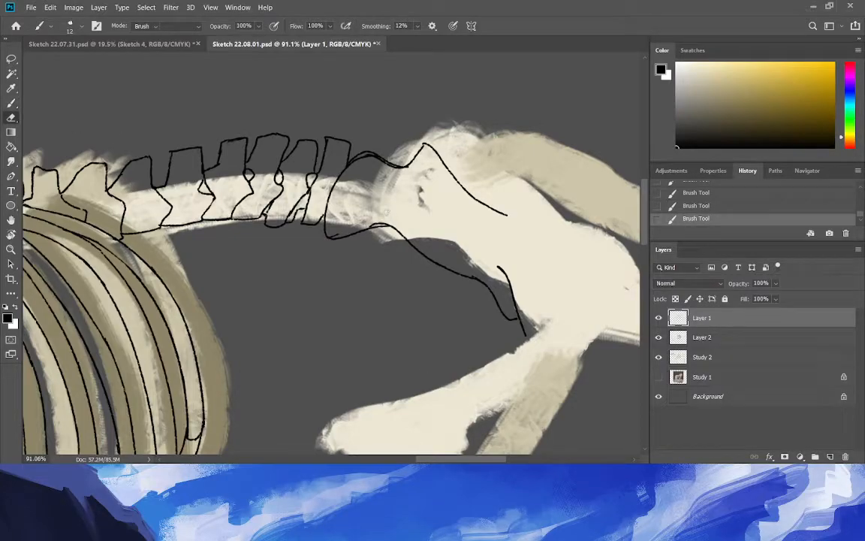
drag(334, 202, 350, 194)
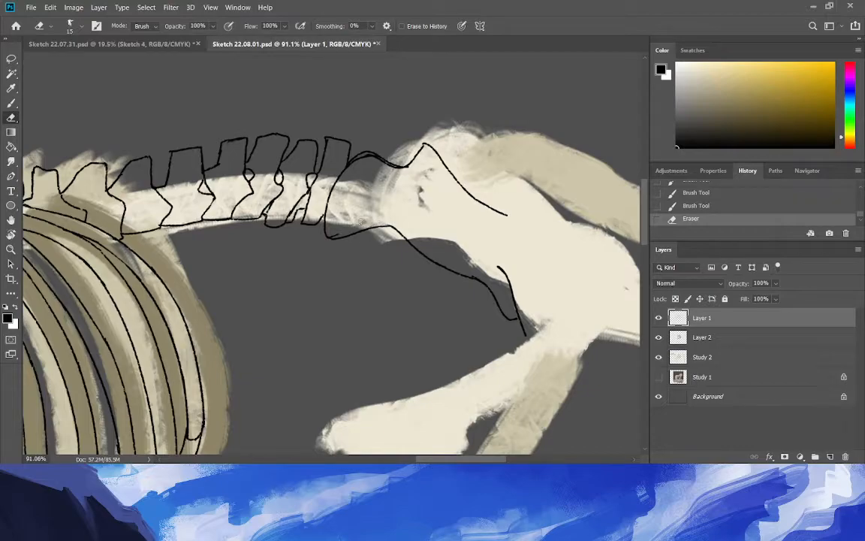
Erase the doubled line along the top of the pelvis's front end and retouch the last vertebra's outline.
click(334, 237)
drag(399, 172, 359, 157)
click(11, 107)
drag(312, 147, 307, 175)
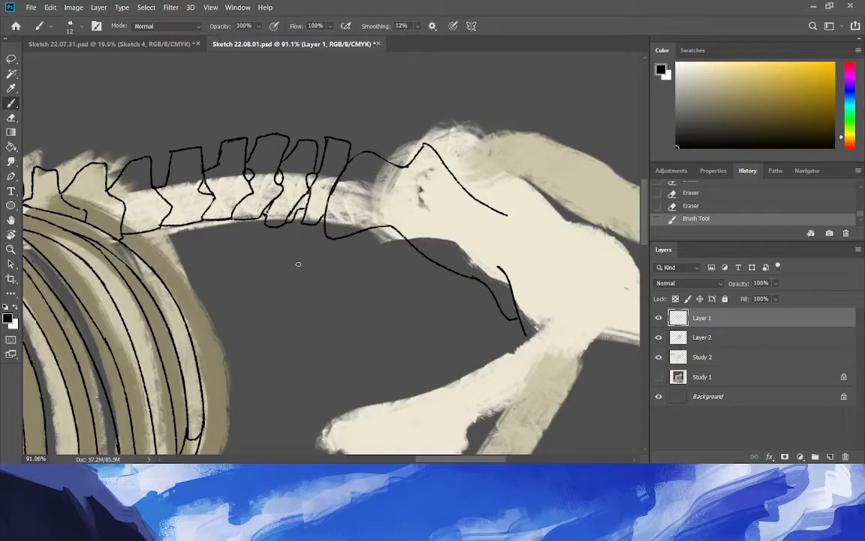
Extend the pelvis's upper edge from behind its peak, over the low hump and down toward the rear.
drag(460, 460, 485, 461)
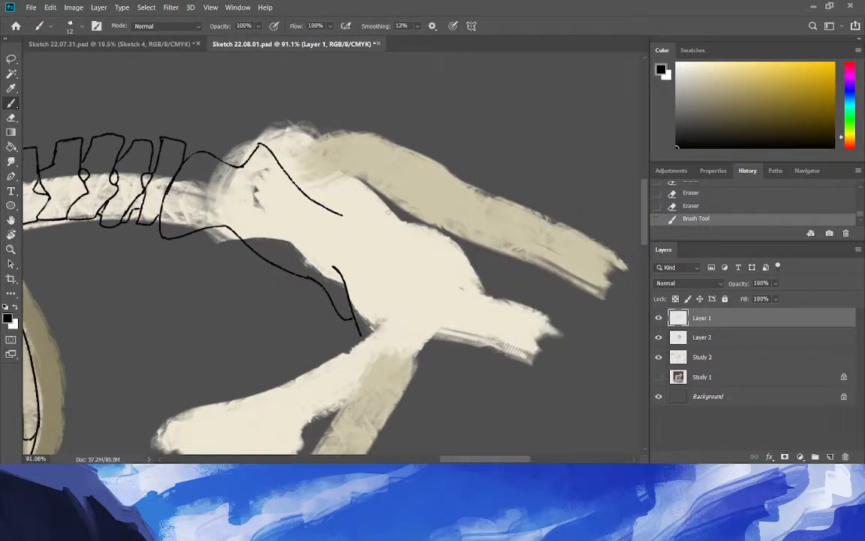
mouse_move(298, 190)
mouse_down()
mouse_move(342, 216)
mouse_move(400, 222)
mouse_up()
key(ctrl+z)
mouse_move(347, 216)
mouse_down()
mouse_move(389, 212)
mouse_move(413, 229)
mouse_up()
key(ctrl+z)
mouse_move(301, 192)
mouse_down()
mouse_move(405, 222)
mouse_move(443, 251)
mouse_up()
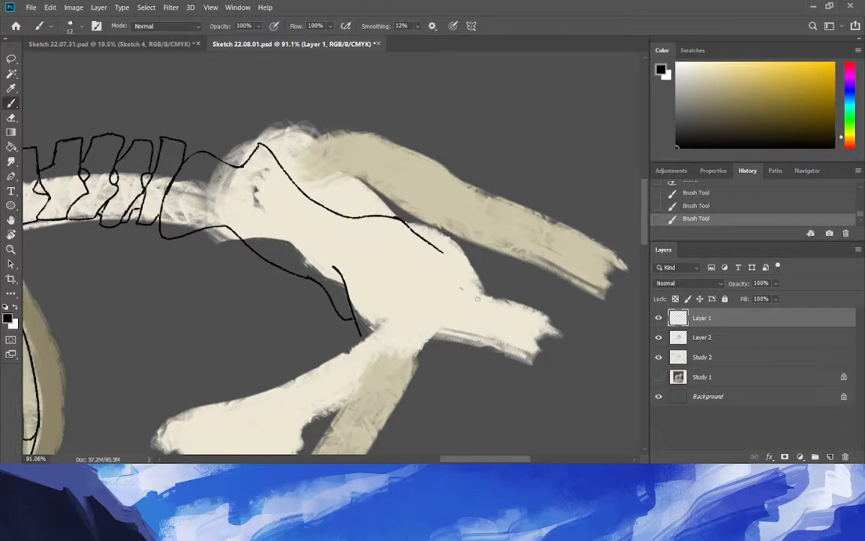
Outline the pelvis's rear end, rounding its blunt tip and bringing the underside forward to the hip joint.
drag(409, 227, 538, 280)
key(ctrl+z)
mouse_move(398, 226)
mouse_down()
mouse_move(541, 298)
mouse_move(538, 342)
mouse_move(475, 325)
mouse_up()
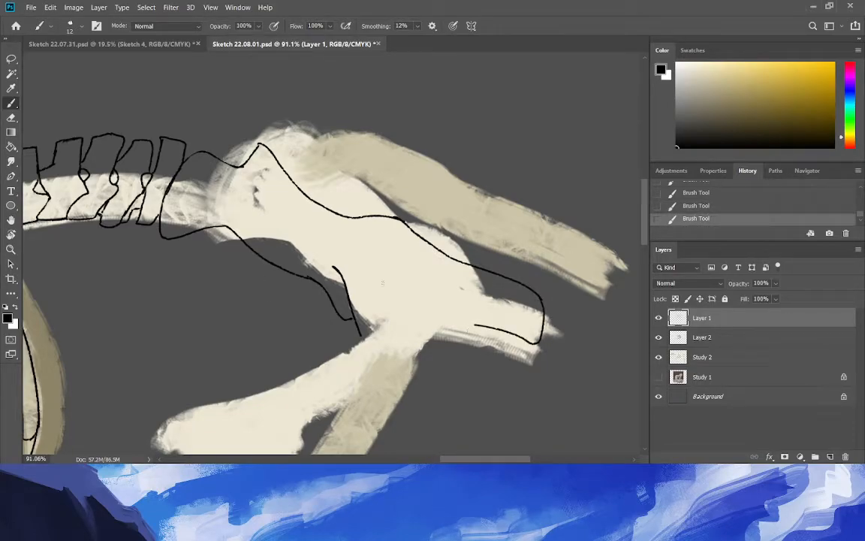
drag(475, 325, 444, 322)
Draw the curved hip socket, the top of the femur with its inner contour, and a short contour line above the joint.
mouse_move(360, 336)
mouse_down()
mouse_move(371, 294)
mouse_move(366, 309)
mouse_move(355, 288)
mouse_move(372, 320)
mouse_move(370, 305)
mouse_move(390, 295)
mouse_move(408, 297)
mouse_move(397, 306)
mouse_move(406, 311)
mouse_move(388, 317)
mouse_move(429, 294)
mouse_move(442, 302)
mouse_move(435, 344)
mouse_move(410, 366)
mouse_up()
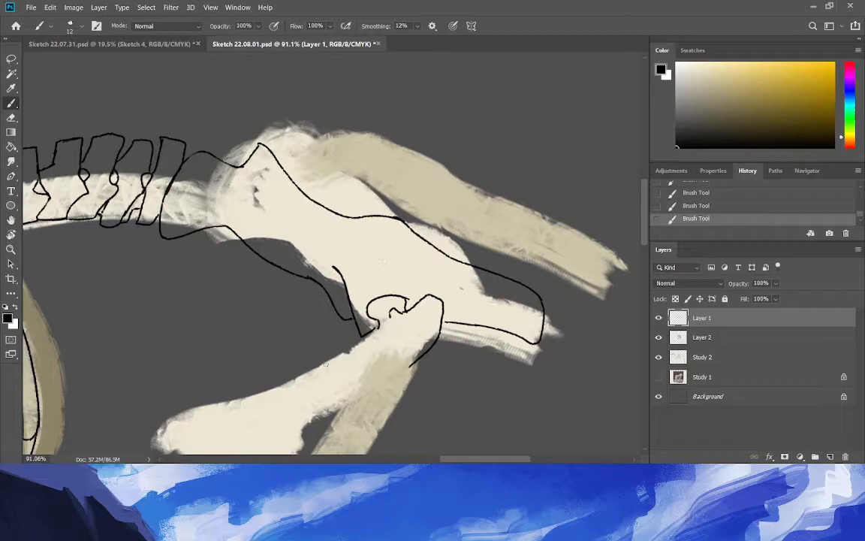
mouse_move(411, 310)
mouse_down()
mouse_move(442, 303)
mouse_move(420, 338)
mouse_up()
drag(398, 303, 384, 316)
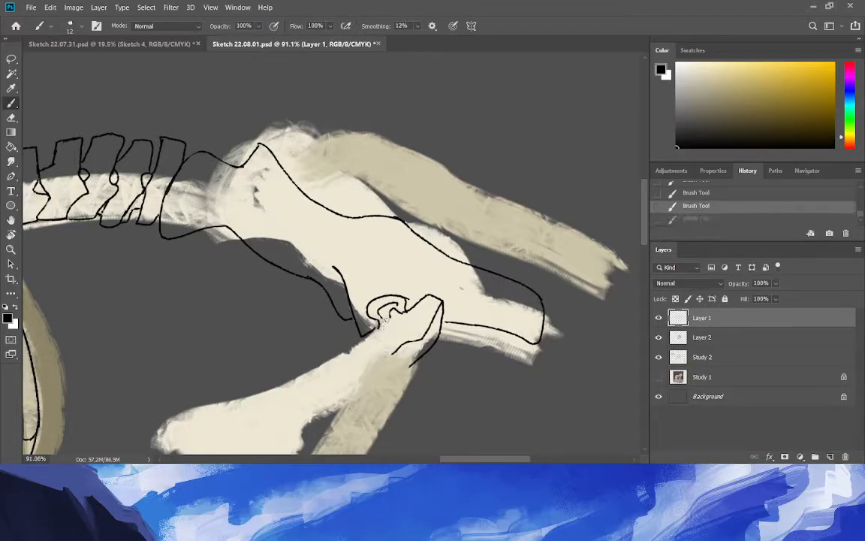
drag(408, 298, 402, 256)
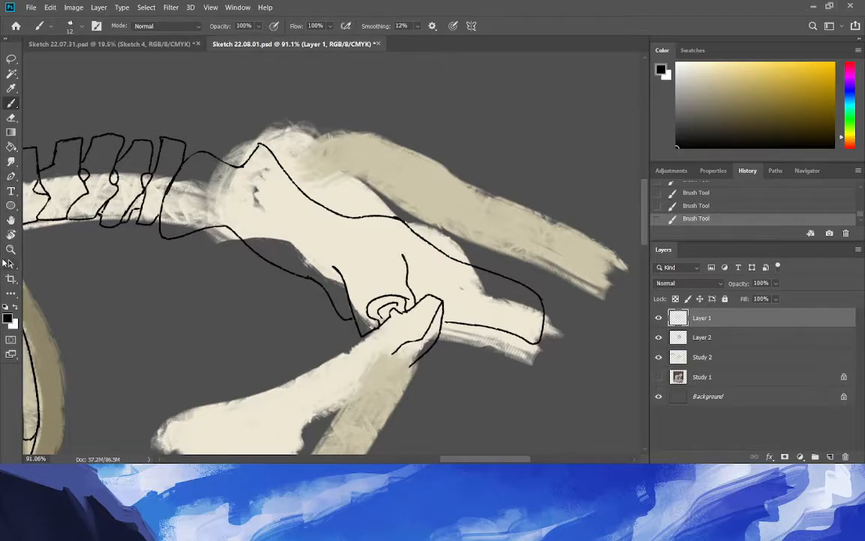
Draw the near femur's rear edge from below the hip joint down toward the knee.
click(12, 249)
drag(234, 260, 201, 261)
click(11, 103)
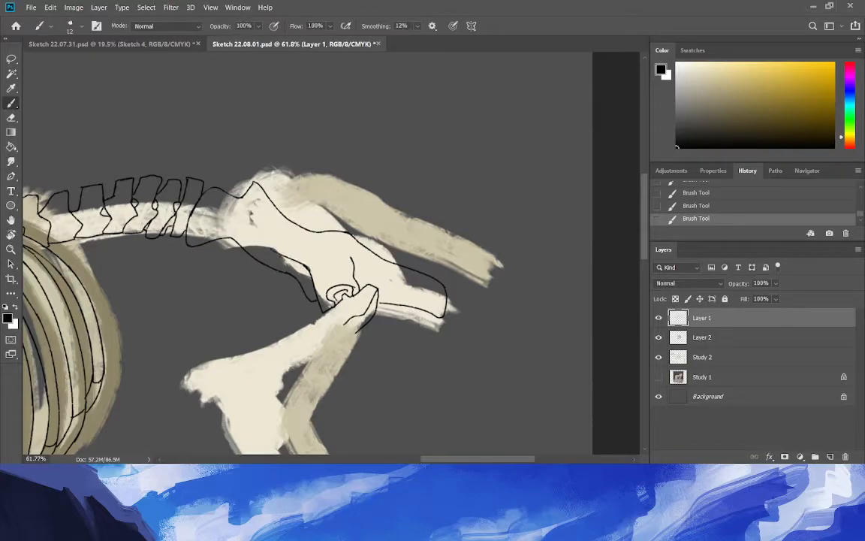
click(12, 249)
drag(166, 251, 158, 291)
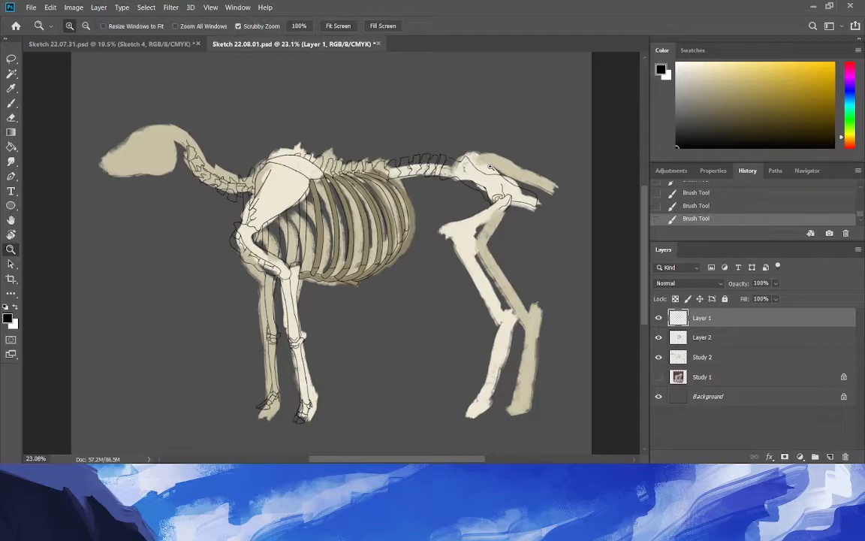
drag(506, 212, 550, 284)
drag(458, 250, 499, 300)
key(b)
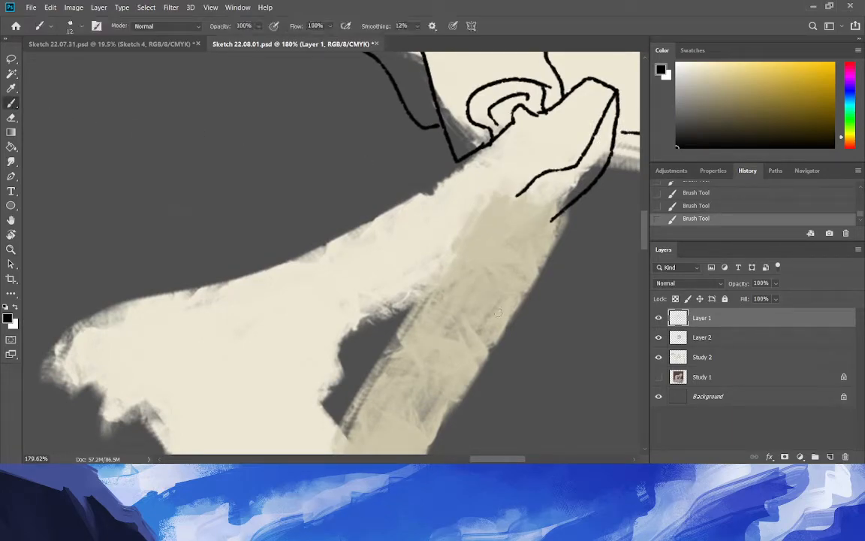
drag(512, 224, 553, 218)
key(ctrl+z)
mouse_move(460, 239)
mouse_down()
mouse_move(538, 225)
mouse_move(310, 350)
mouse_up()
key(ctrl+z)
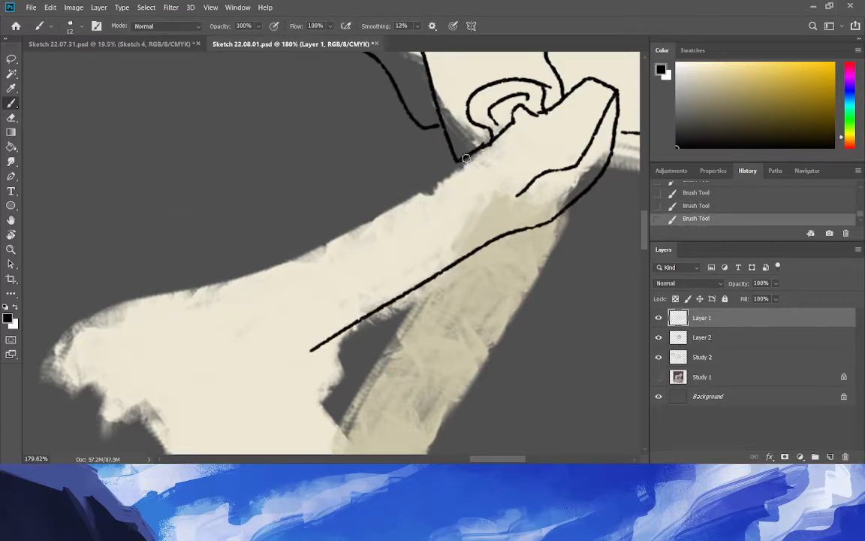
Draw the femur's front edge from the hip joint down onto the painted knee end.
drag(454, 160, 373, 203)
drag(295, 249, 144, 286)
key(ctrl+z)
drag(454, 160, 272, 255)
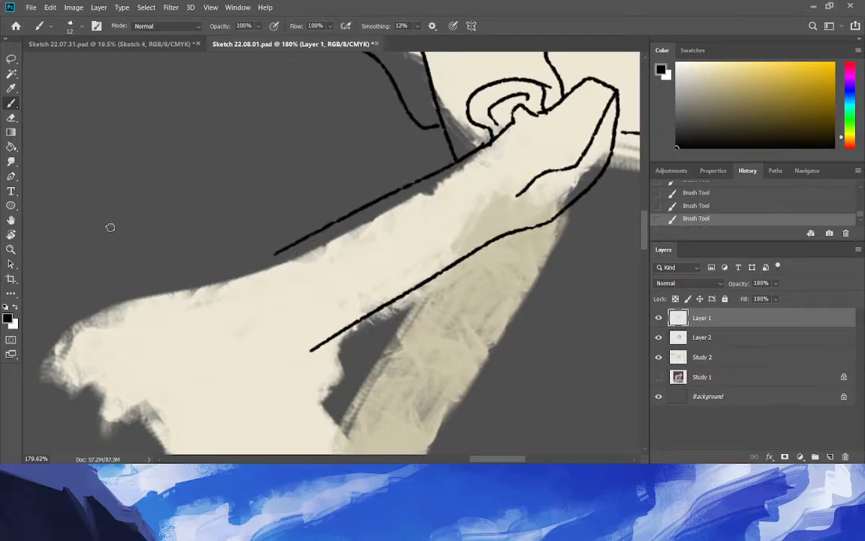
drag(273, 254, 150, 314)
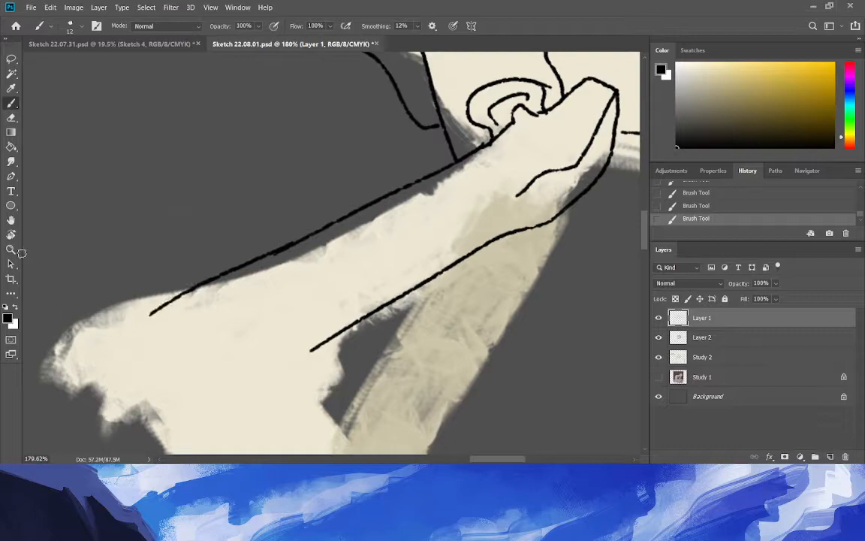
Redraw the lower half of the femur's front edge with a straighter line reaching the painted tip of the knee.
click(11, 249)
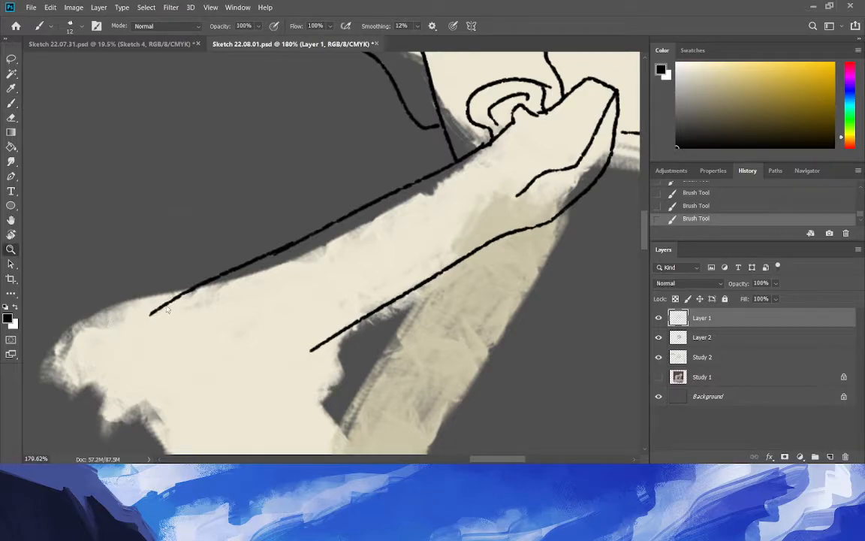
click(124, 304)
drag(124, 305, 143, 326)
drag(222, 386, 261, 386)
key(b)
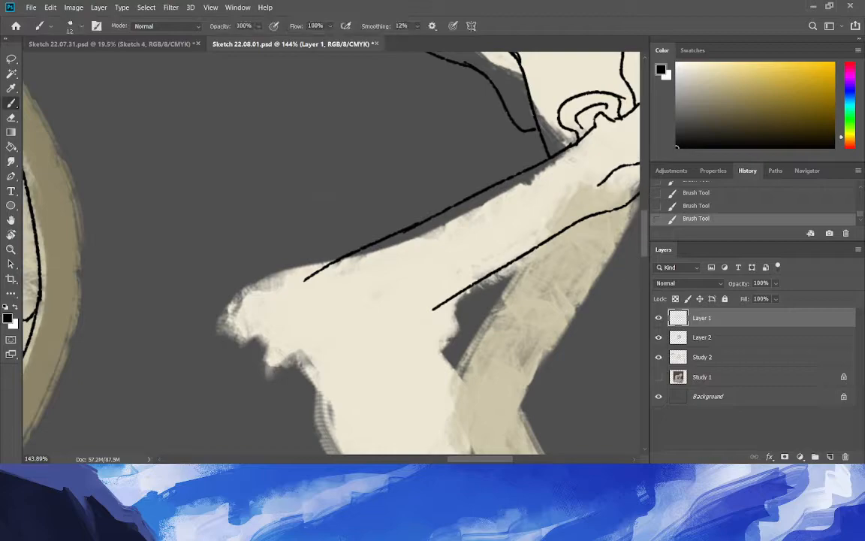
drag(645, 216, 644, 213)
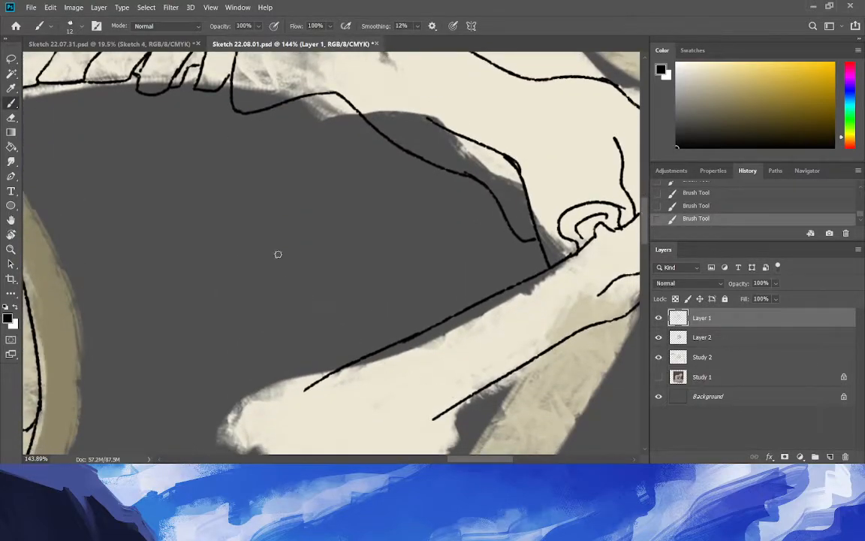
drag(552, 267, 283, 386)
key(ctrl+z)
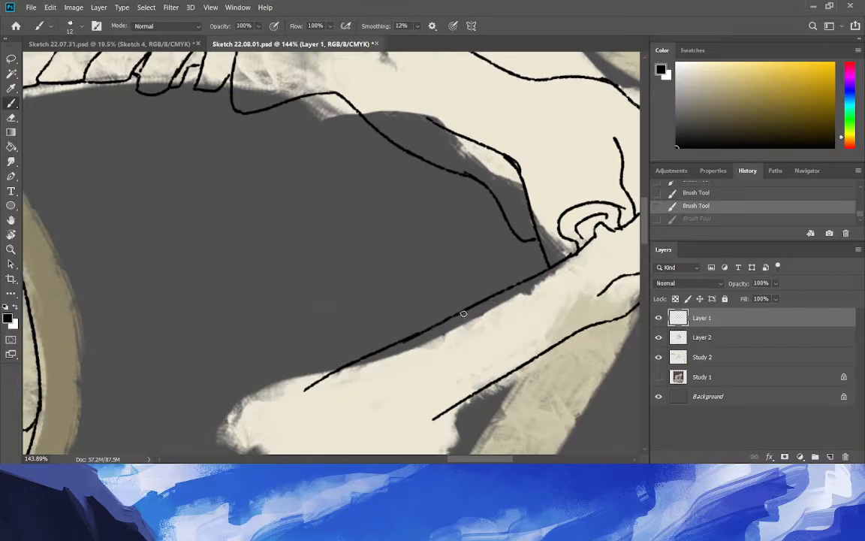
mouse_move(462, 314)
mouse_down()
mouse_move(332, 355)
mouse_move(240, 406)
mouse_up()
key(ctrl+z)
drag(456, 313, 242, 403)
key(ctrl+z)
drag(448, 318, 220, 410)
key(ctrl+z)
drag(443, 320, 240, 406)
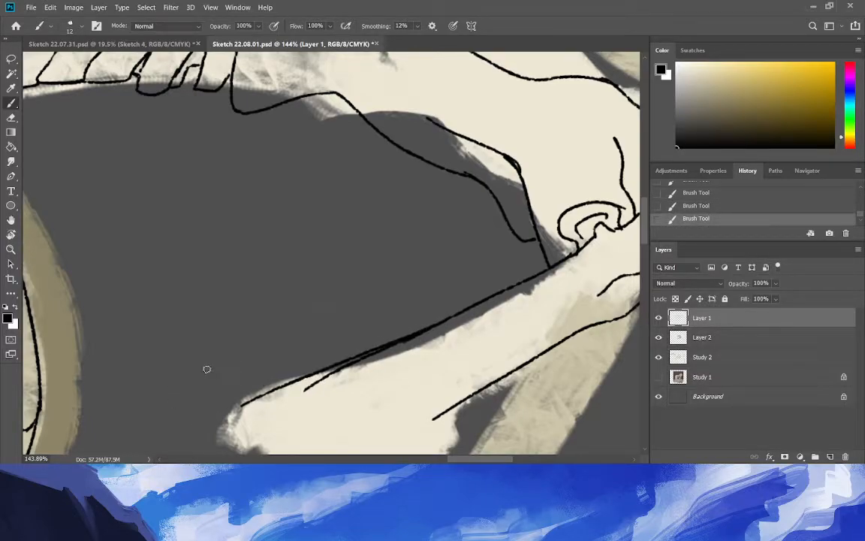
Outline the femur's front corner at the knee and its underside, ending in a small upward hook.
mouse_move(239, 404)
mouse_down()
mouse_move(225, 408)
mouse_move(217, 430)
mouse_up()
key(ctrl+z)
scroll(644, 253, down, 5)
mouse_move(218, 137)
mouse_down()
mouse_move(251, 213)
mouse_move(264, 209)
mouse_move(244, 198)
mouse_move(257, 217)
mouse_move(252, 211)
mouse_move(353, 268)
mouse_move(383, 244)
mouse_move(377, 222)
mouse_up()
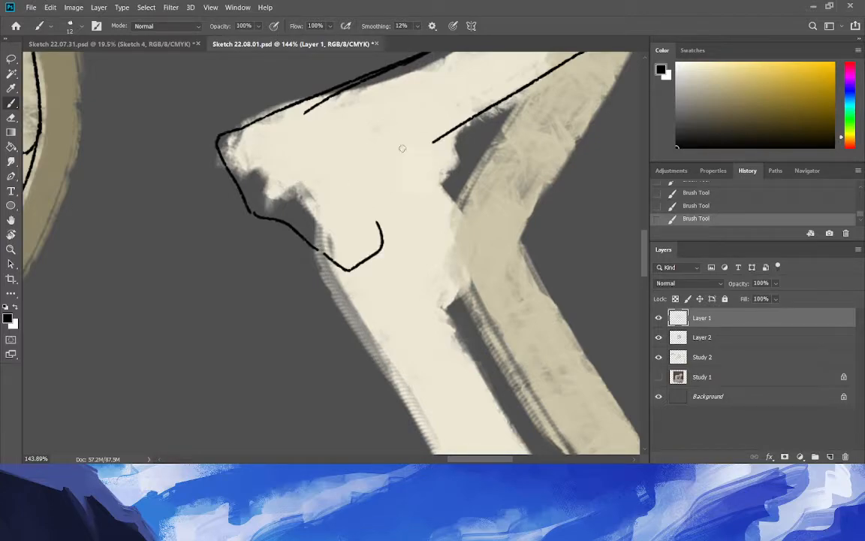
Bring the femur's rear edge down into a rounded lower end and erase the doubled lines inside it.
drag(392, 126, 360, 199)
key(ctrl+z)
drag(429, 139, 381, 248)
key(ctrl+z)
drag(431, 141, 389, 251)
mouse_move(381, 190)
mouse_down()
mouse_move(399, 253)
mouse_move(378, 275)
mouse_move(359, 283)
mouse_move(319, 250)
mouse_up()
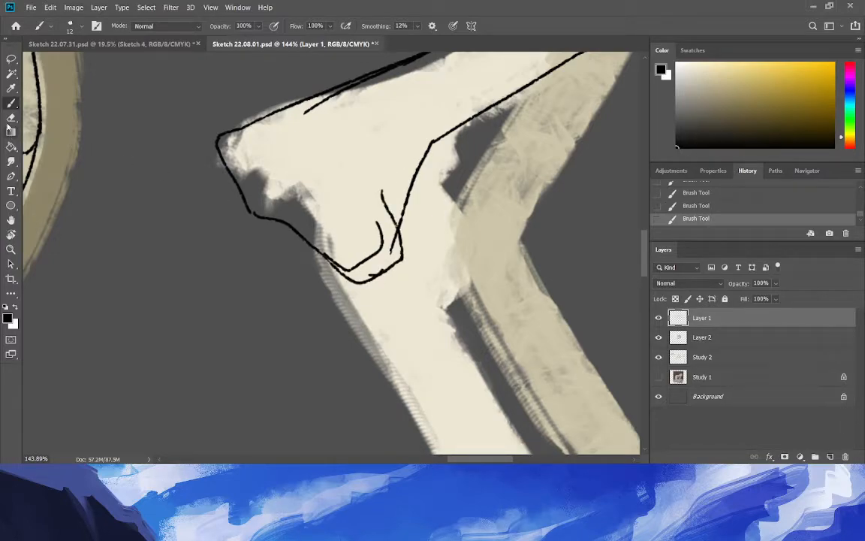
click(9, 121)
mouse_move(392, 251)
mouse_down()
mouse_move(384, 223)
mouse_move(390, 248)
mouse_move(377, 260)
mouse_move(377, 245)
mouse_move(366, 276)
mouse_move(350, 254)
mouse_move(355, 267)
mouse_move(328, 253)
mouse_up()
click(11, 103)
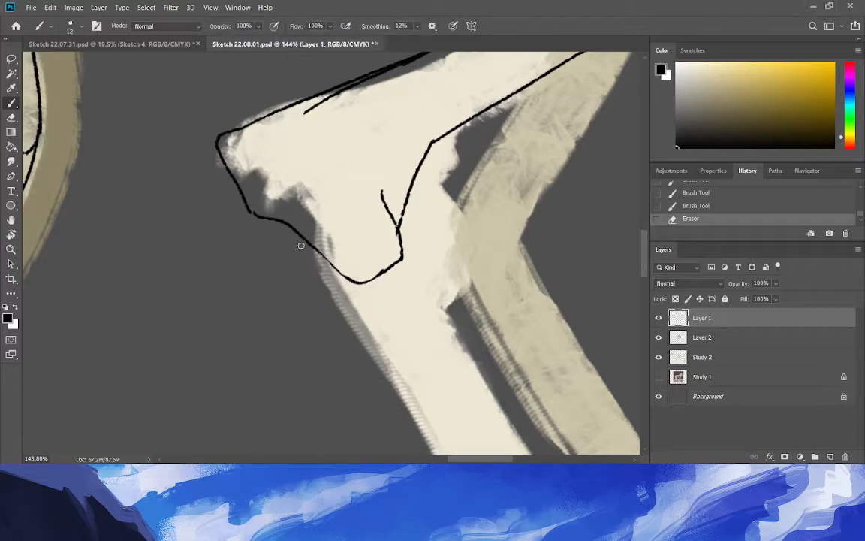
Redraw the front contour of the femur's lower end slightly fuller and erase the old line at its bend.
drag(274, 220, 338, 284)
mouse_move(298, 233)
mouse_down()
mouse_move(268, 235)
mouse_move(256, 214)
mouse_up()
key(e)
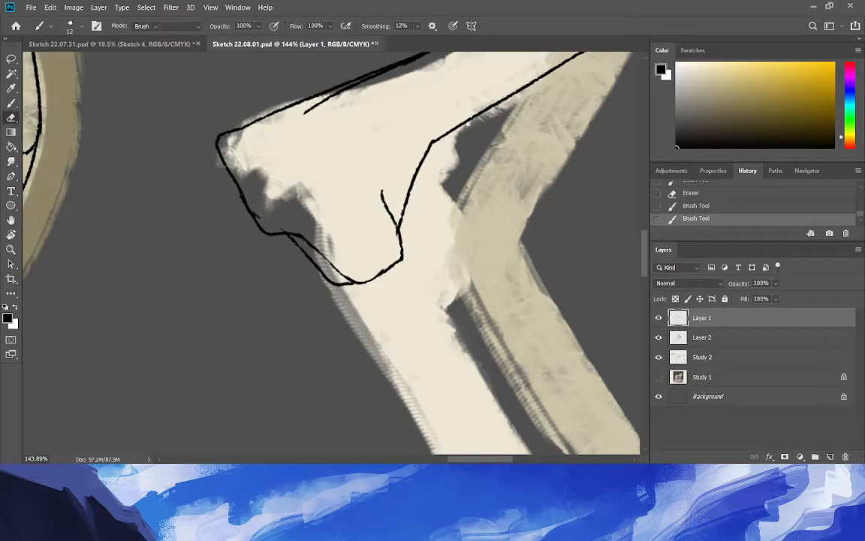
click(5, 107)
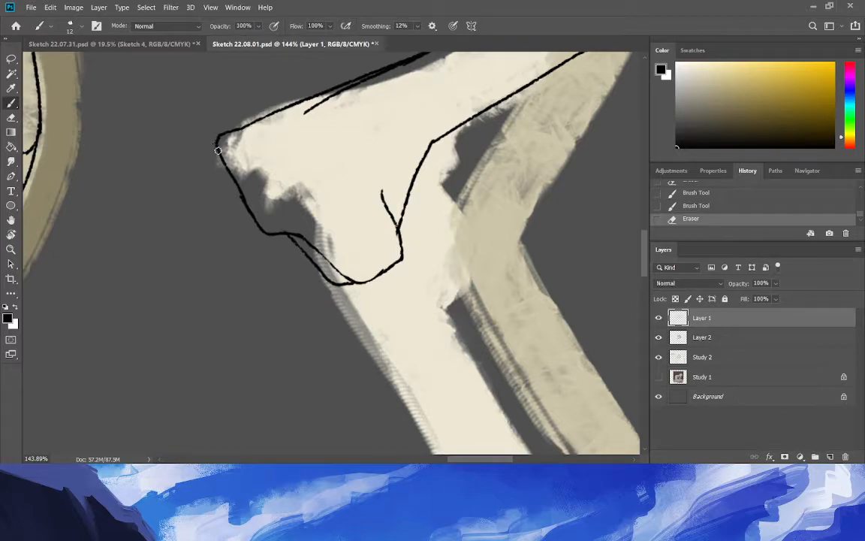
Reshape the femur's front corner at the knee and add the curved inner contour with a short branch behind it.
drag(222, 133, 229, 128)
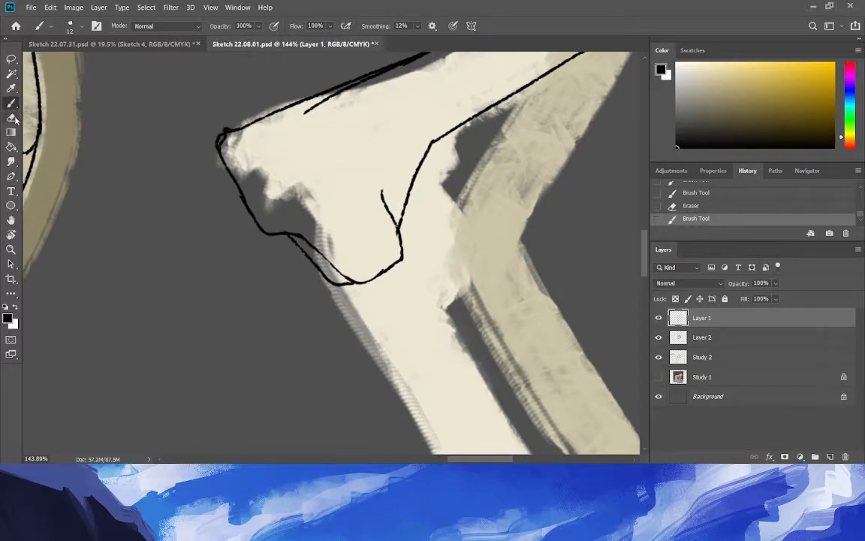
key(e)
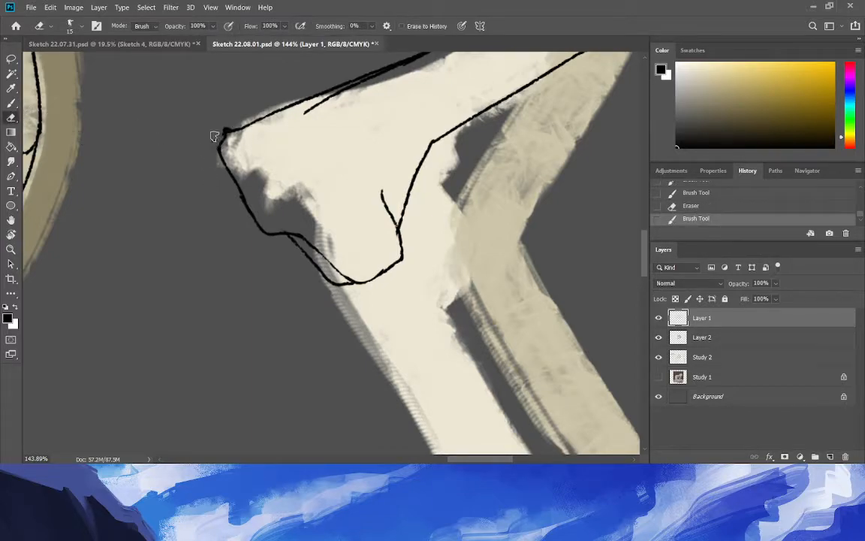
drag(216, 137, 223, 131)
key(b)
drag(226, 130, 247, 132)
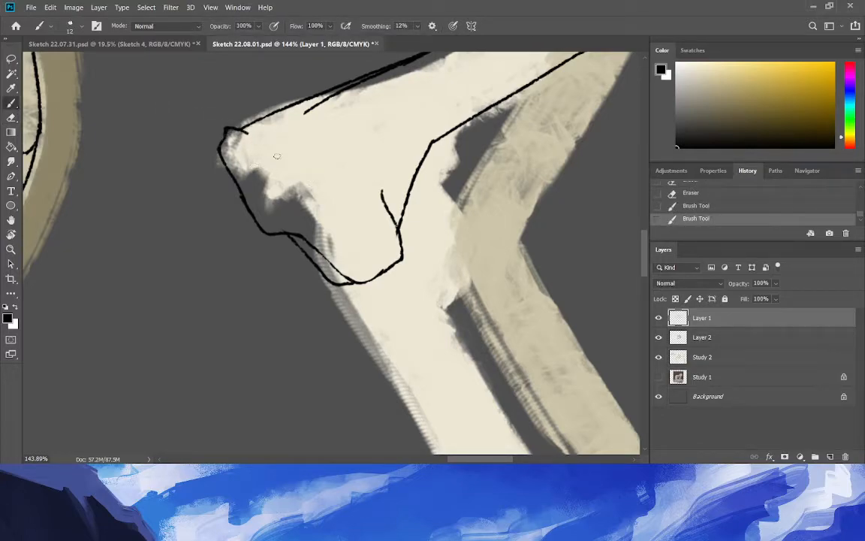
key(ctrl+z)
mouse_move(261, 141)
mouse_down()
mouse_move(245, 164)
mouse_move(254, 207)
mouse_up()
key(ctrl+z)
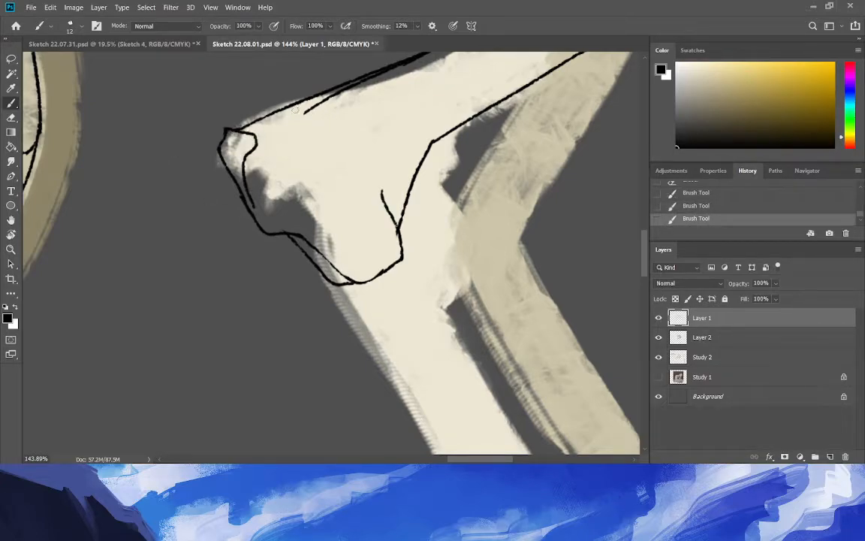
drag(253, 150, 278, 134)
Erase the leftover doubled line along the femur's front edge and retouch the edge where it was thinned.
click(11, 118)
drag(343, 93, 304, 112)
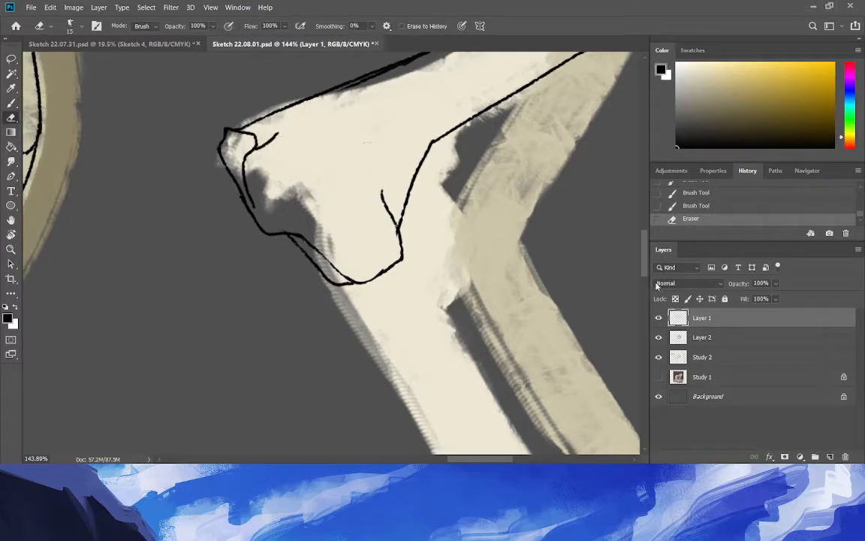
scroll(405, 79, up, 3)
mouse_move(329, 214)
mouse_down()
mouse_move(439, 165)
mouse_move(328, 211)
mouse_up()
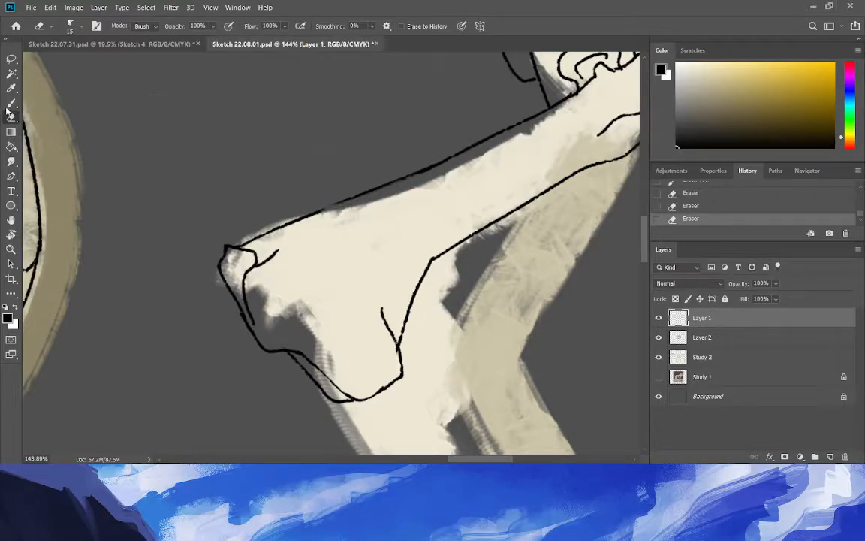
click(10, 103)
drag(345, 201, 318, 211)
Select the rear part of the femur's lower end on Layer 1 and transform it to make the end narrower.
click(10, 251)
drag(188, 292, 147, 299)
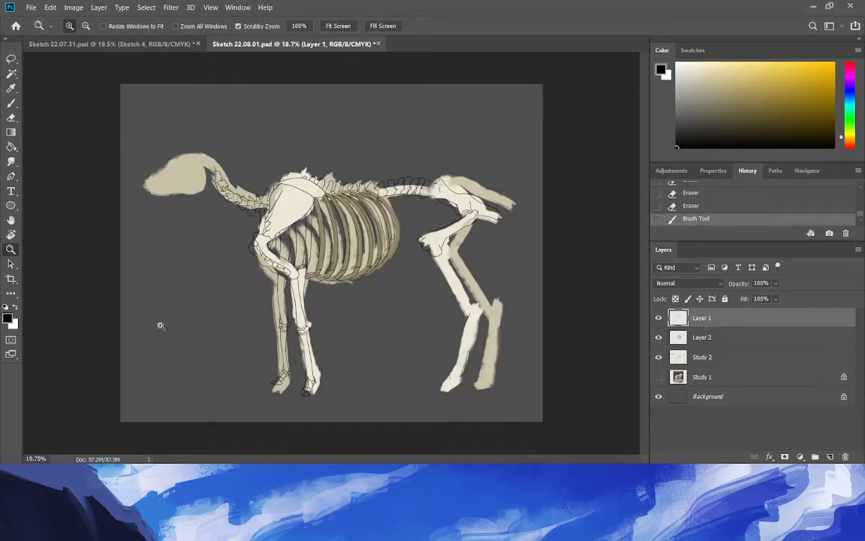
drag(432, 238, 506, 315)
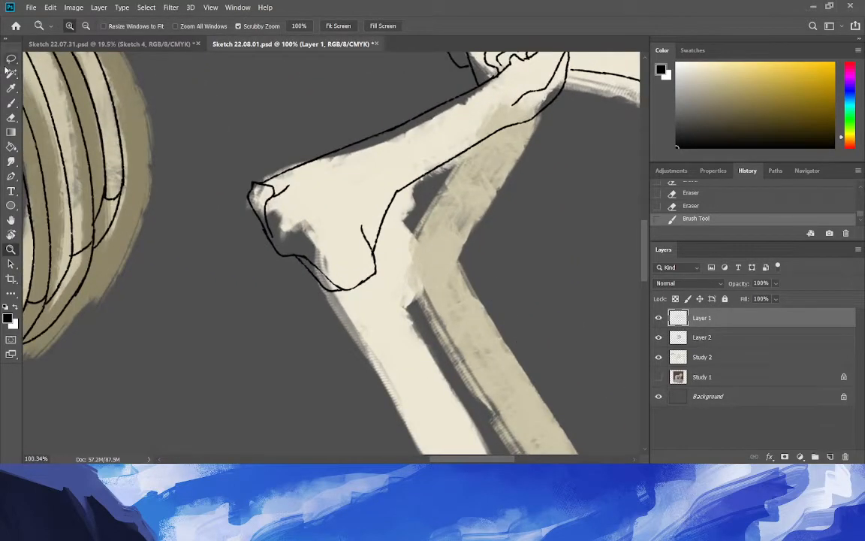
click(12, 58)
mouse_move(372, 302)
mouse_down()
mouse_move(338, 290)
mouse_move(353, 295)
mouse_move(350, 303)
mouse_move(323, 304)
mouse_up()
key(ctrl+t)
key(Return)
key(ctrl+d)
click(12, 102)
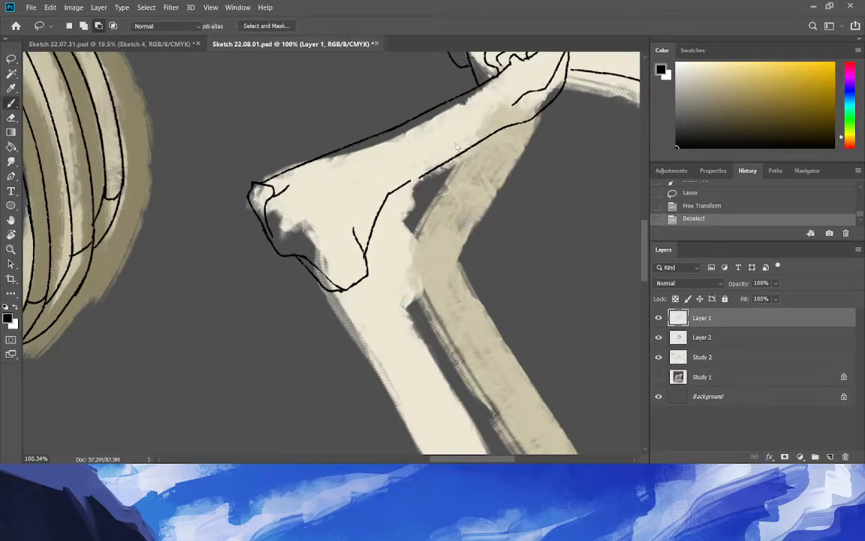
Close the gap in the femur's rear edge above the reshaped lower end.
drag(403, 184, 431, 173)
key(ctrl+z)
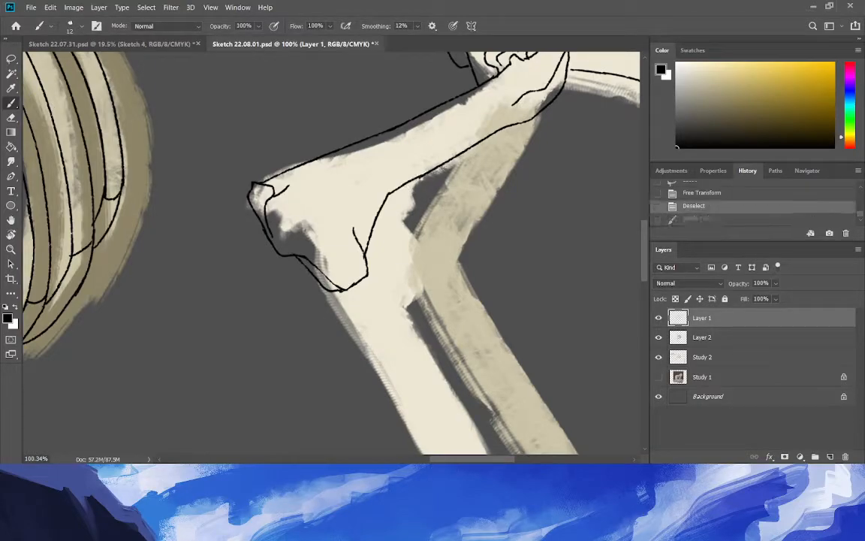
click(12, 250)
drag(208, 275, 261, 317)
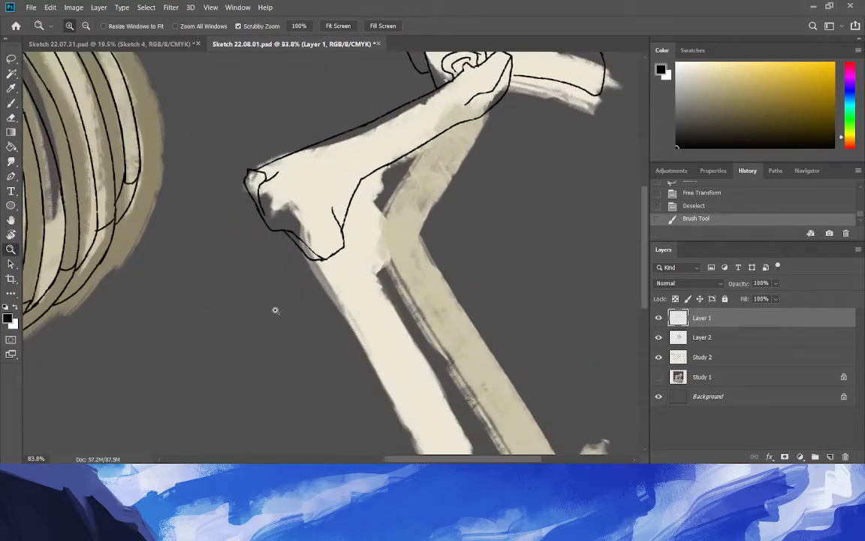
drag(309, 250, 364, 252)
key(b)
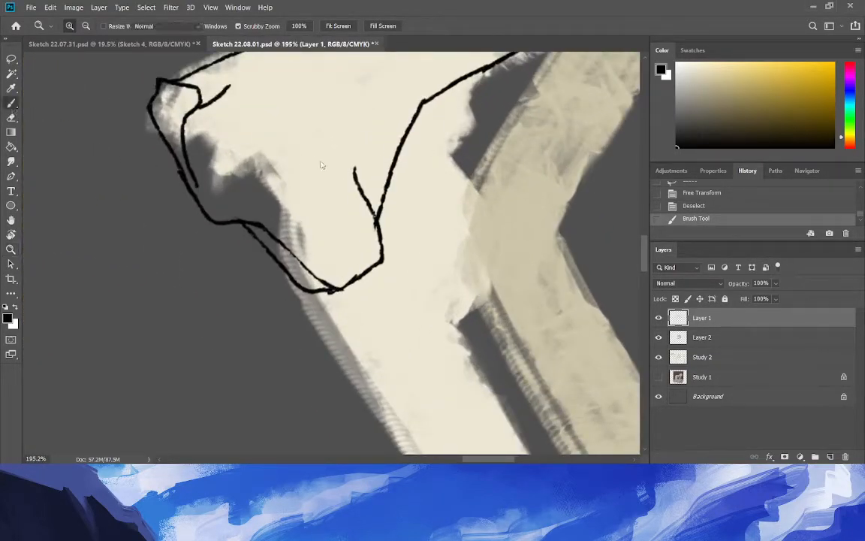
Add a diagonal inner line at the femur's lower end and redraw the rear edge above it as a smoother curve.
drag(374, 217, 322, 161)
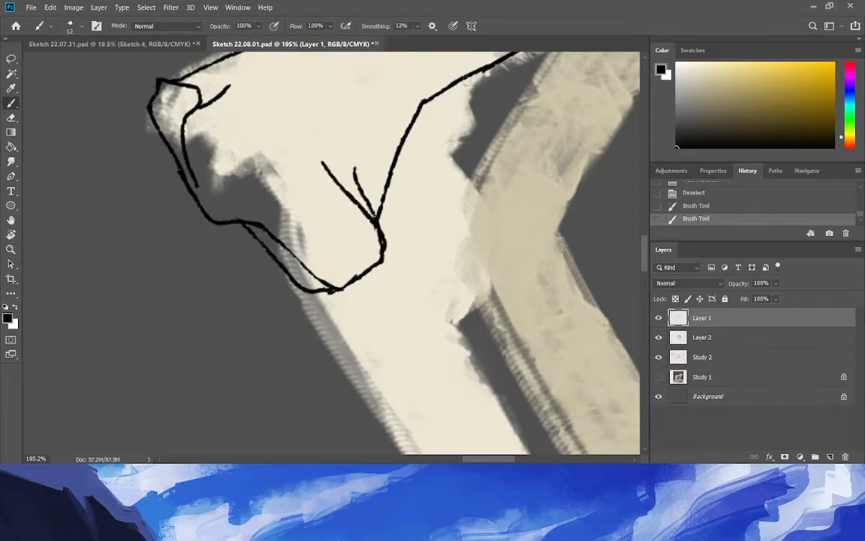
drag(421, 75, 367, 216)
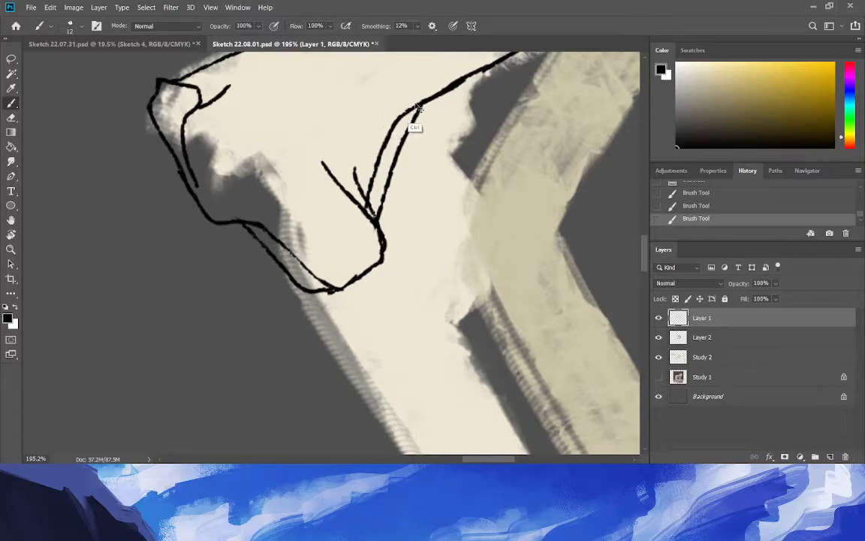
key(ctrl+z)
drag(457, 81, 374, 214)
Erase the old rear edge and short inner branch at the femur's lower end, and restore the diagonal line down to the corner.
click(10, 118)
mouse_move(423, 109)
mouse_down()
mouse_move(396, 159)
mouse_move(416, 117)
mouse_move(381, 237)
mouse_move(382, 182)
mouse_move(392, 253)
mouse_move(386, 194)
mouse_move(383, 244)
mouse_move(350, 152)
mouse_move(372, 235)
mouse_up()
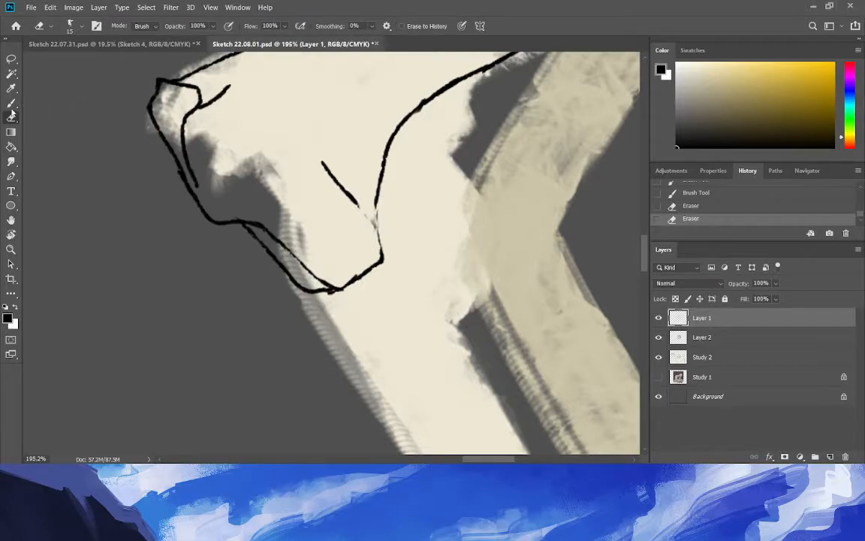
click(11, 103)
drag(322, 163, 383, 229)
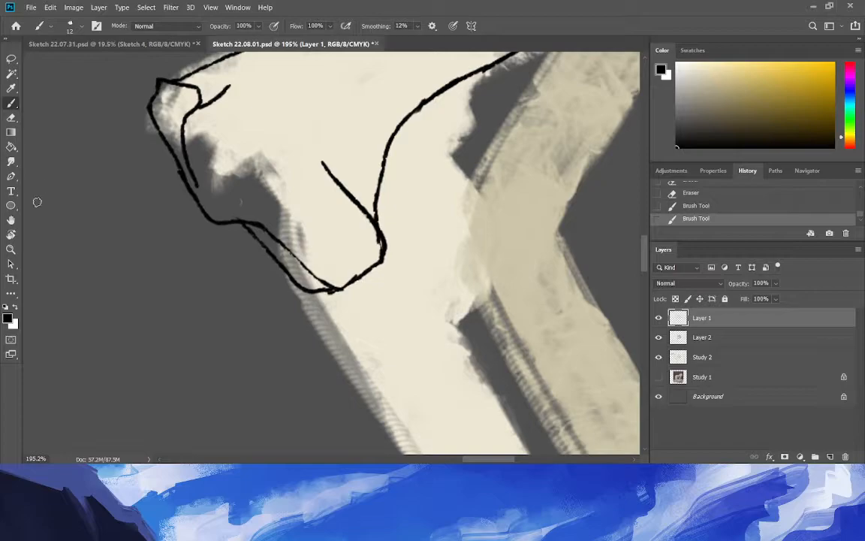
Draw a small wedge shape at the rear of the knee joint, directly beneath the femur's lower end.
click(12, 248)
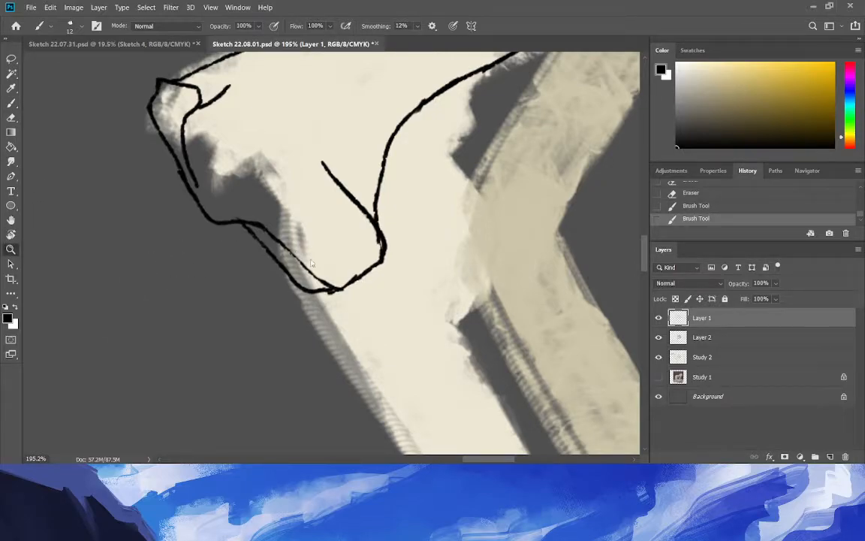
drag(336, 343, 353, 367)
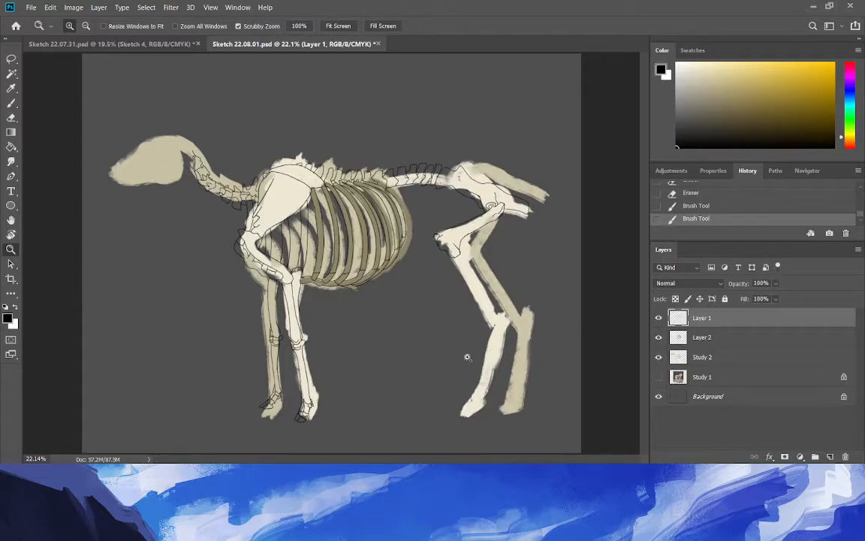
mouse_move(478, 249)
mouse_down()
mouse_move(527, 329)
mouse_move(583, 348)
mouse_up()
key(b)
drag(377, 285, 411, 280)
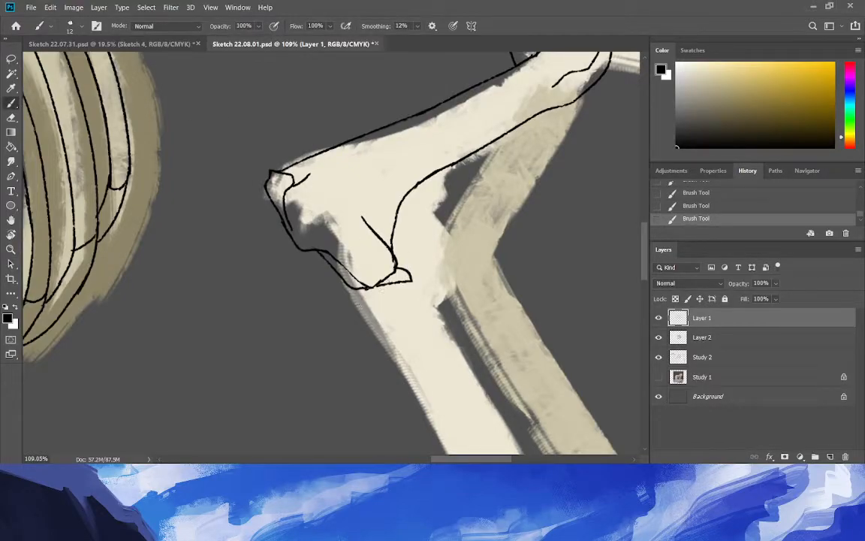
key(ctrl+z)
drag(396, 263, 411, 281)
Draw the tibia's upper end with its front bump, inner contour and the front and rear edges running down the shaft.
scroll(647, 281, down, 3)
drag(340, 181, 349, 219)
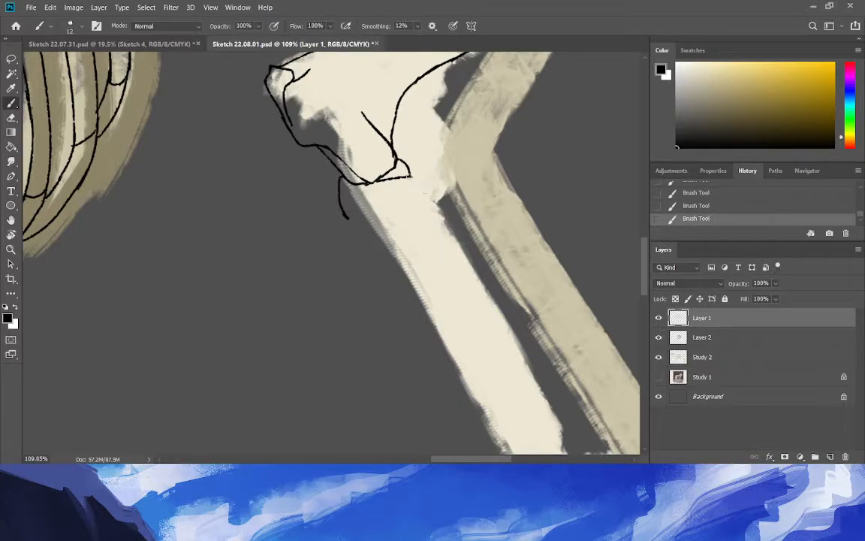
drag(411, 180, 414, 220)
mouse_move(414, 225)
mouse_down()
mouse_move(453, 323)
mouse_move(502, 407)
mouse_up()
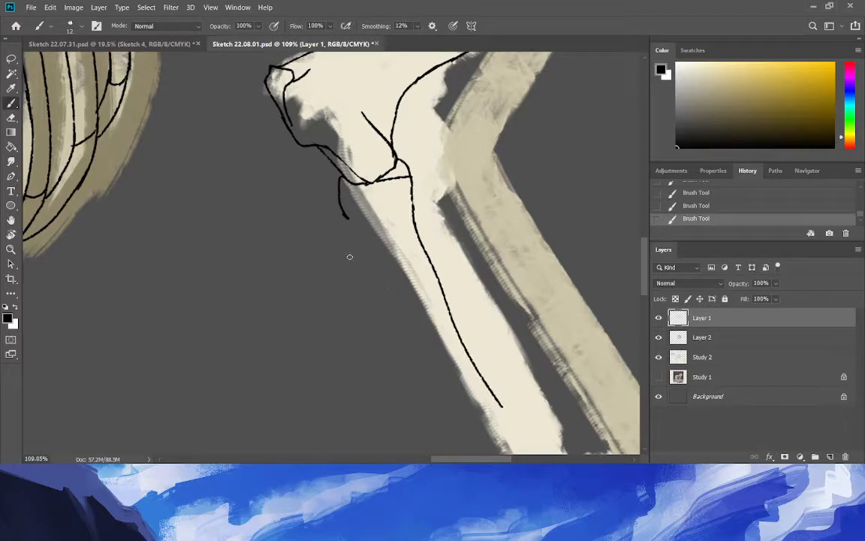
mouse_move(404, 192)
mouse_down()
mouse_move(365, 205)
mouse_move(359, 229)
mouse_move(335, 211)
mouse_move(405, 319)
mouse_up()
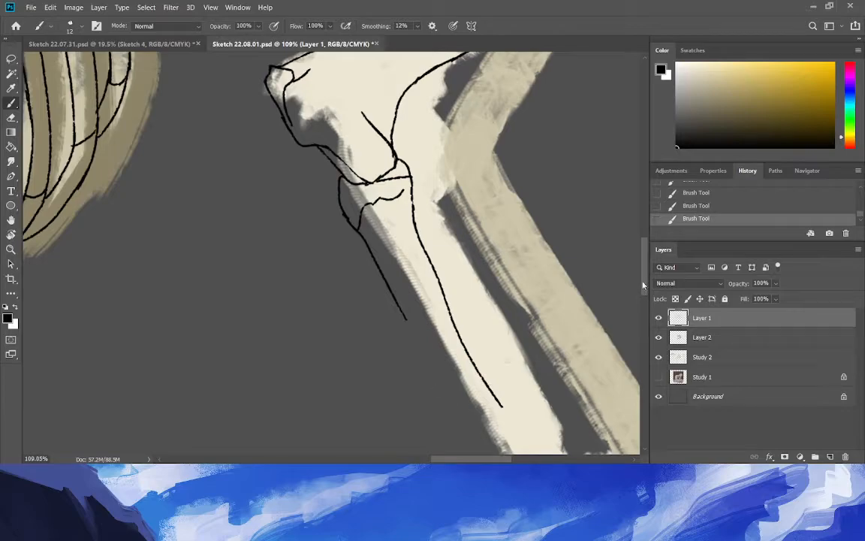
Outline the tibia's lower end with a notched joint surface and connect it upward to the front and rear edges.
drag(643, 285, 643, 314)
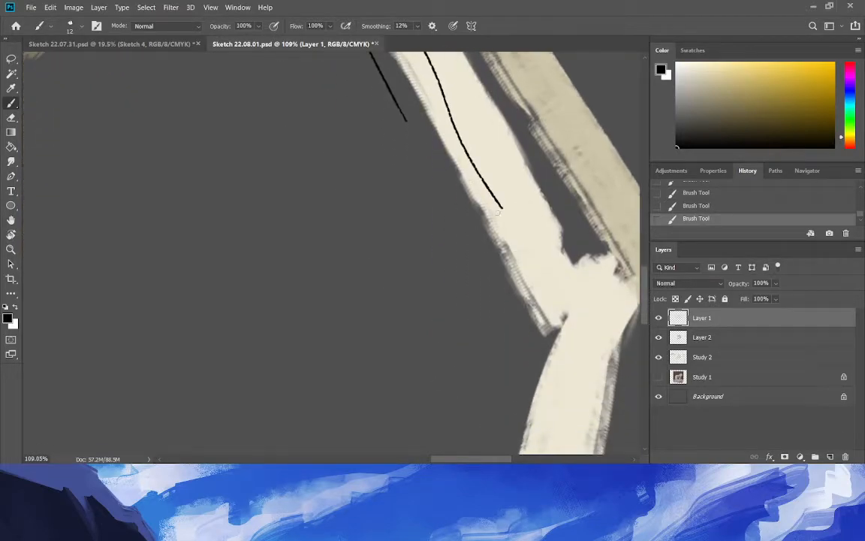
mouse_move(497, 206)
mouse_down()
mouse_move(562, 267)
mouse_move(559, 290)
mouse_move(531, 304)
mouse_up()
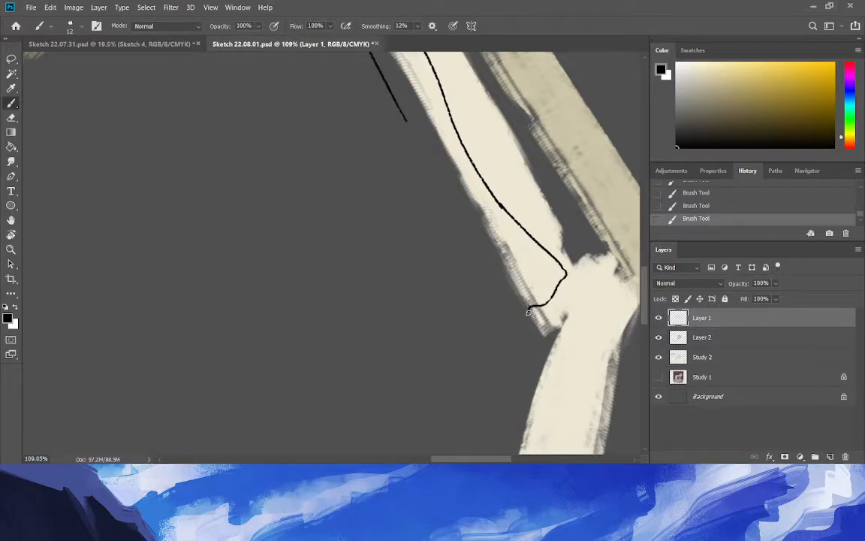
key(ctrl+z)
mouse_move(563, 272)
mouse_down()
mouse_move(542, 299)
mouse_move(517, 308)
mouse_move(396, 99)
mouse_up()
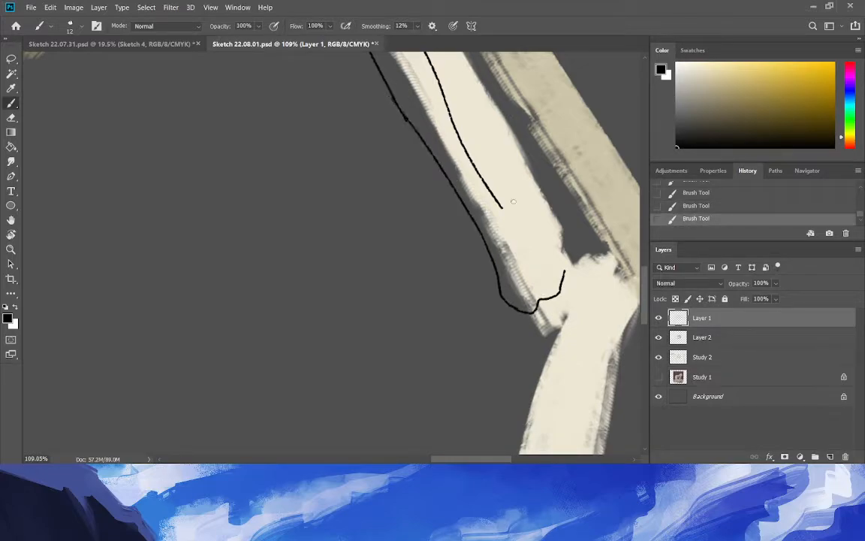
drag(564, 270, 447, 114)
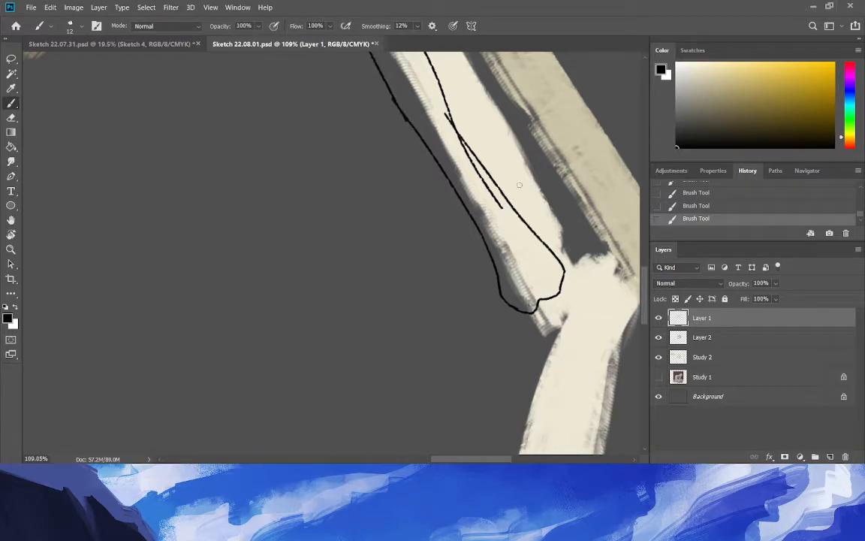
Erase the overlapping line ends along the tibia's rear edge to leave one clean contour.
scroll(545, 188, up, 3)
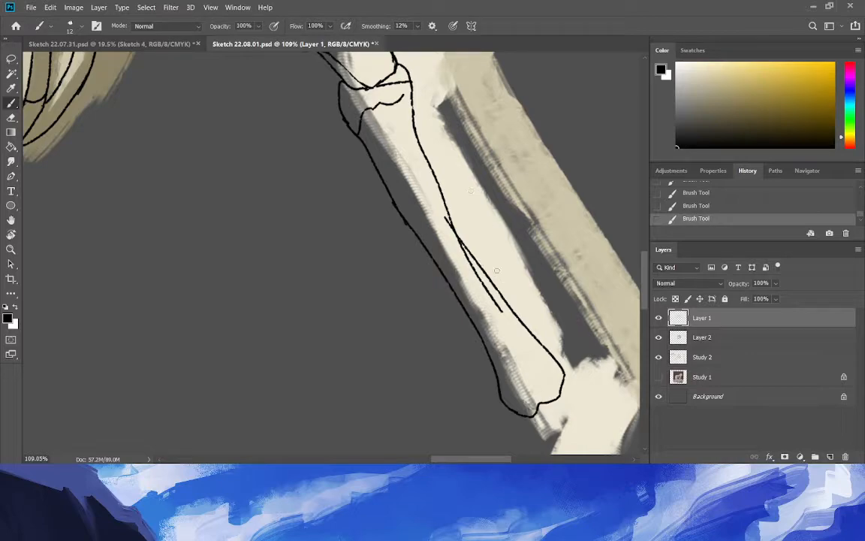
mouse_move(491, 277)
mouse_down()
mouse_move(452, 217)
mouse_move(417, 129)
mouse_move(434, 162)
mouse_up()
key(ctrl+z)
key(e)
drag(502, 309, 446, 219)
drag(473, 276, 458, 244)
mouse_move(446, 205)
mouse_down()
mouse_move(432, 179)
mouse_move(444, 218)
mouse_move(414, 131)
mouse_up()
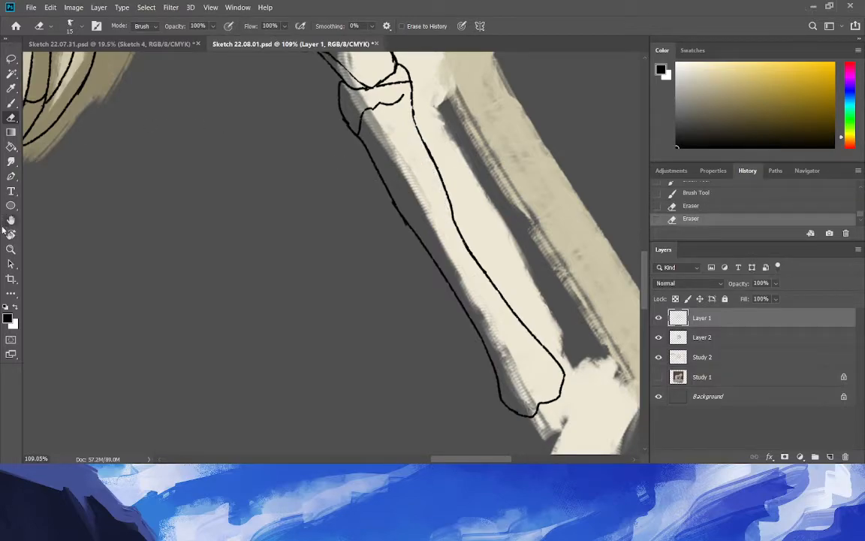
Outline the heel bone behind the tibia's lower end and add an inner contour along its rear edge.
drag(182, 266, 68, 268)
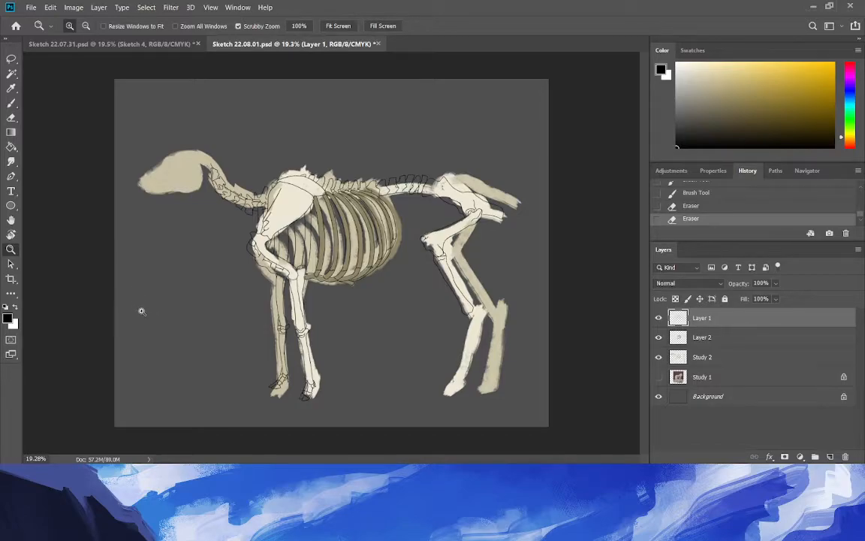
drag(471, 336, 371, 241)
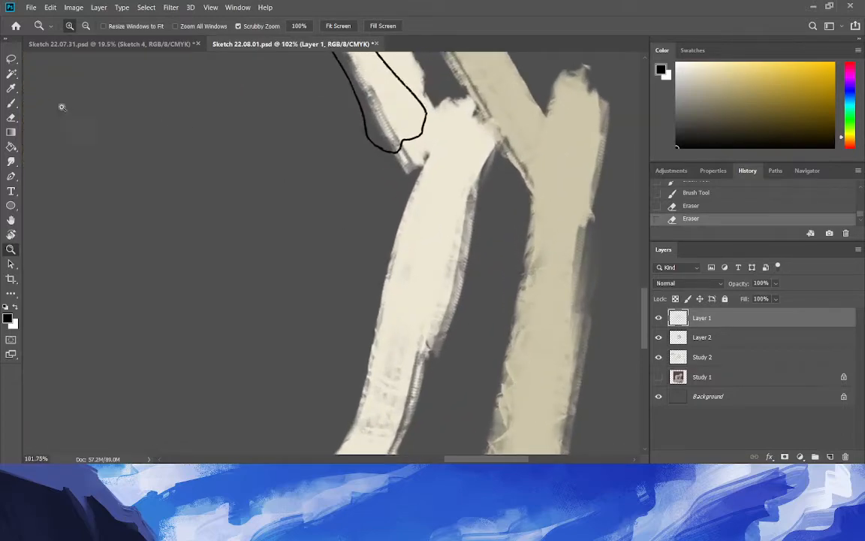
click(11, 101)
drag(647, 314, 647, 304)
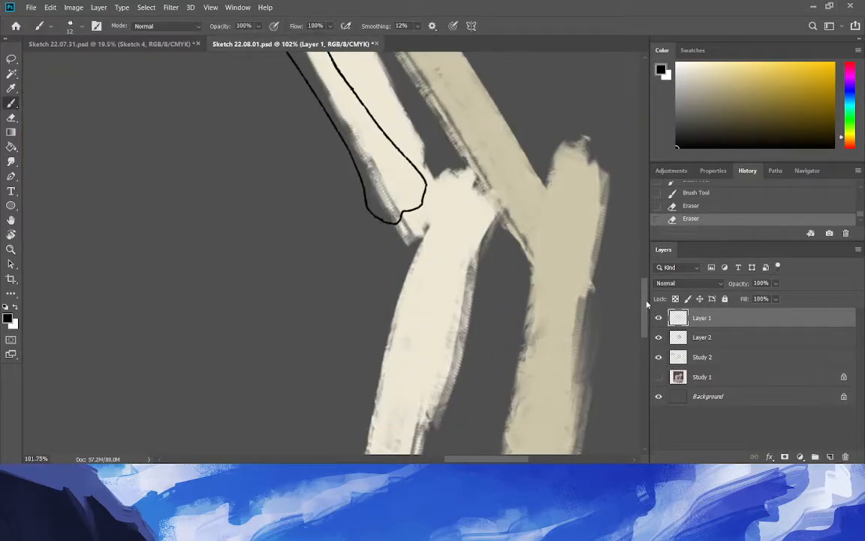
mouse_move(428, 185)
mouse_down()
mouse_move(449, 150)
mouse_move(486, 159)
mouse_up()
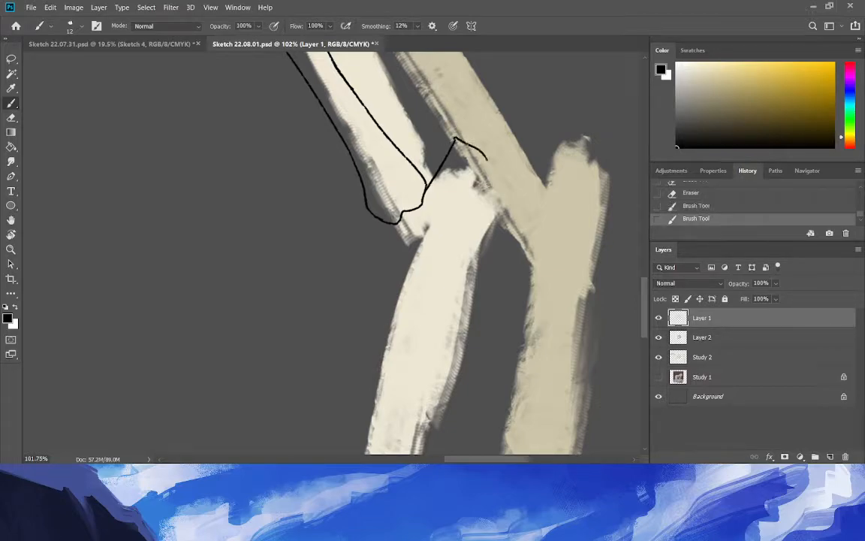
key(ctrl+z)
drag(454, 140, 495, 158)
drag(496, 160, 461, 283)
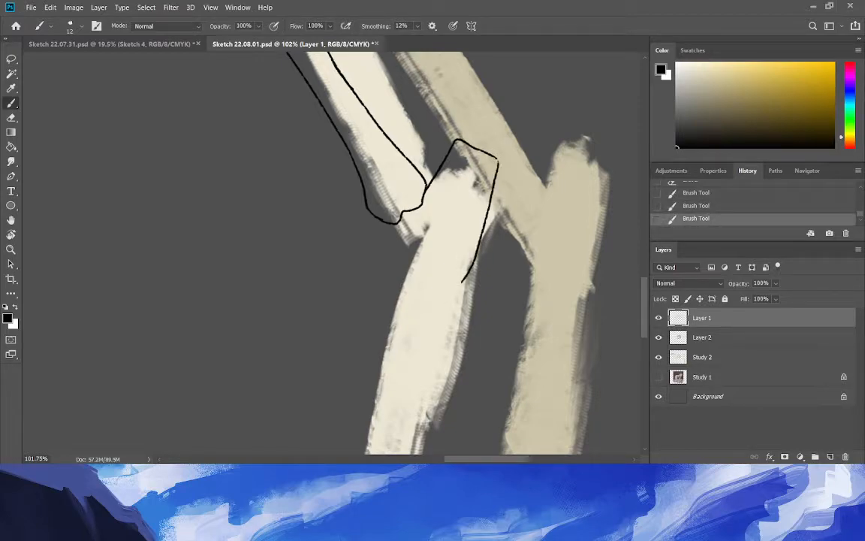
drag(494, 165, 444, 270)
Draw the heel bone's front edge and the stacked small tarsal bones beneath the tibia's lower end.
drag(423, 190, 419, 275)
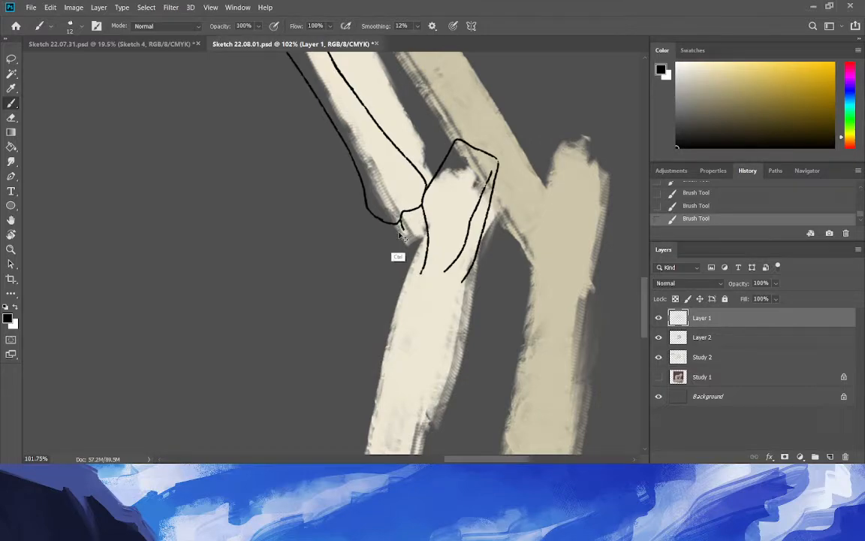
key(ctrl+z)
mouse_move(392, 236)
mouse_down()
mouse_move(369, 223)
mouse_move(389, 237)
mouse_move(408, 234)
mouse_move(375, 243)
mouse_move(421, 271)
mouse_up()
key(ctrl+z)
key(ctrl+z)
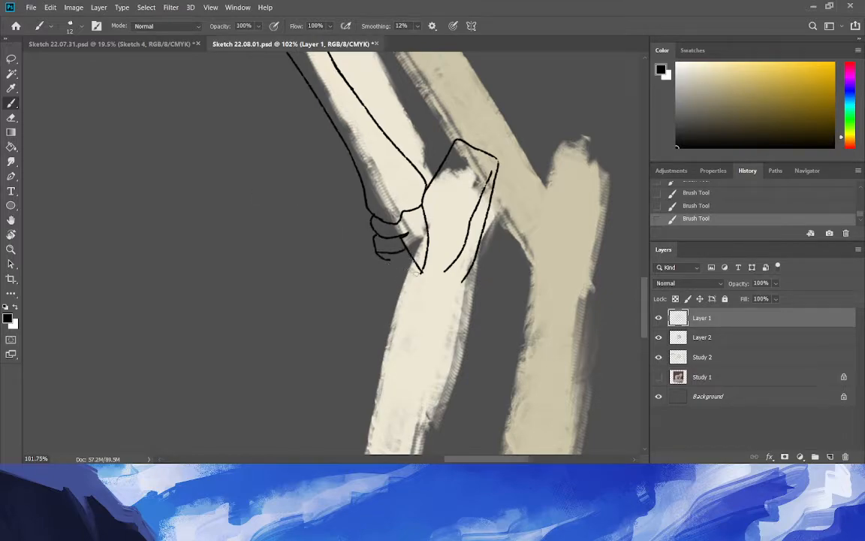
drag(420, 271, 379, 267)
Erase the misplaced dividing line in the lower tarsal block and redraw it cleanly across the block.
click(11, 118)
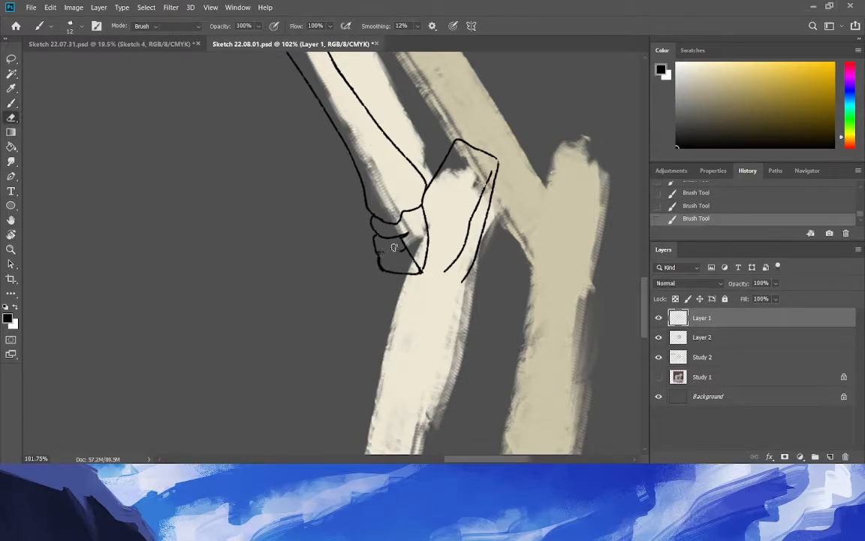
mouse_move(392, 247)
mouse_down()
mouse_move(405, 240)
mouse_move(398, 248)
mouse_move(377, 240)
mouse_up()
click(11, 103)
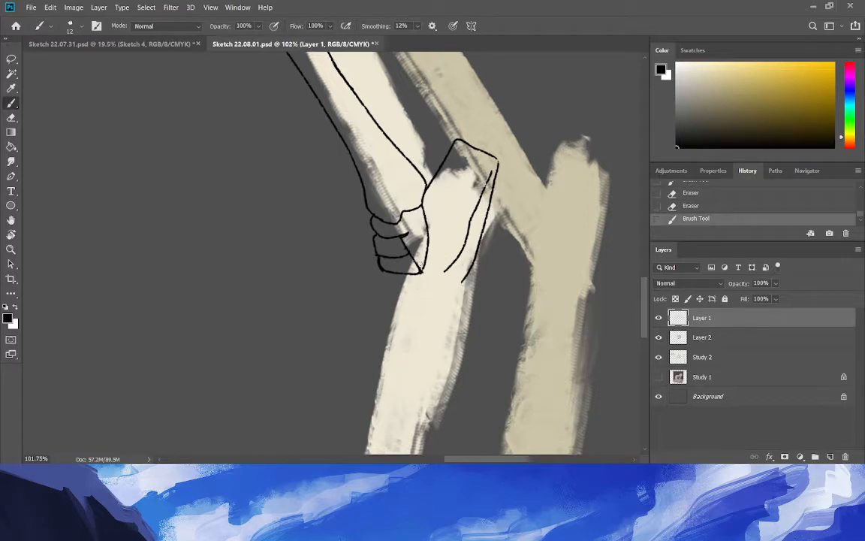
Redraw the heel bone's inner contour so it curves into the tarsal corner, and erase the old inner line.
drag(383, 240, 434, 162)
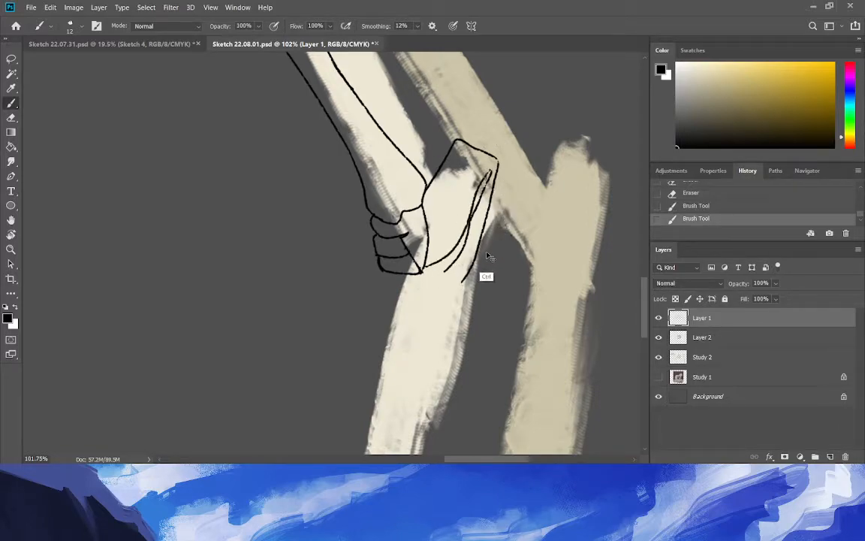
key(ctrl+z)
mouse_move(425, 266)
mouse_down()
mouse_move(434, 222)
mouse_move(492, 172)
mouse_up()
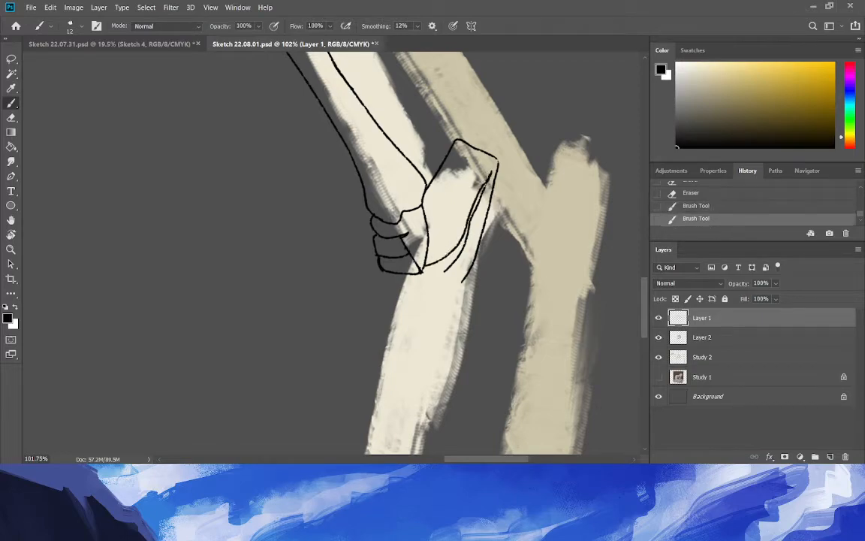
key(e)
drag(445, 272, 495, 161)
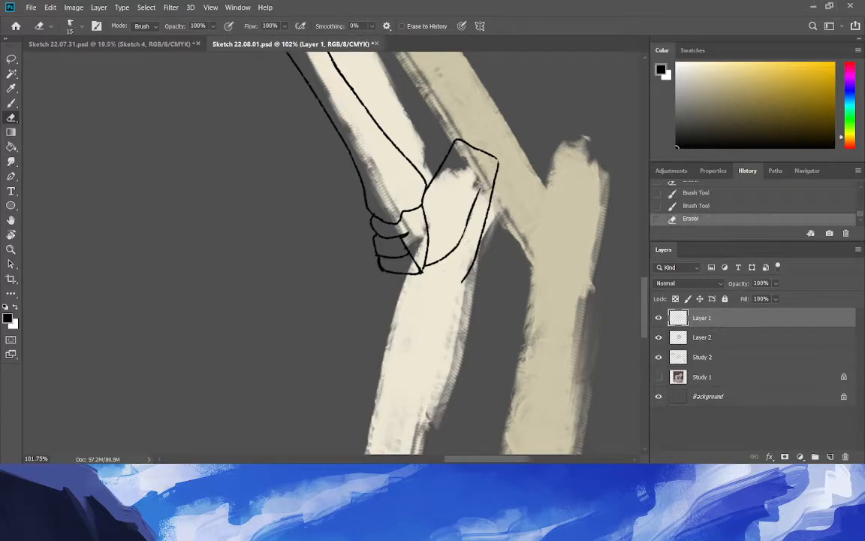
Add a small bone beneath the heel bone's front corner and draw a new rear edge closer to the inner contour.
click(12, 103)
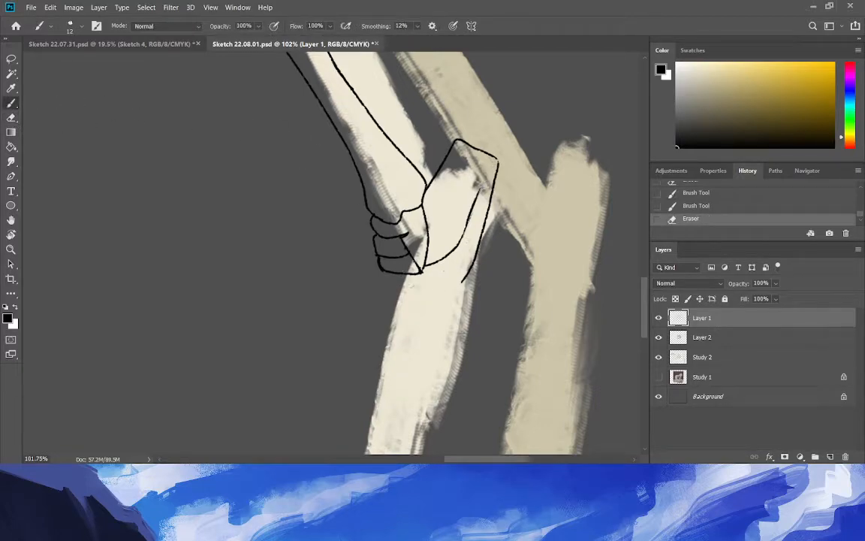
drag(436, 262, 422, 271)
drag(447, 276, 482, 192)
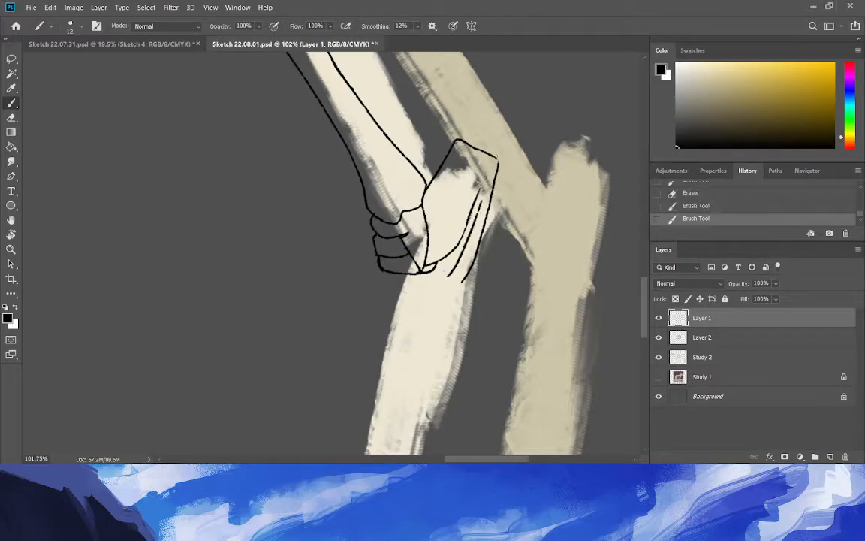
drag(471, 224, 497, 161)
key(ctrl+z)
drag(476, 214, 497, 162)
Erase the old outer line of the heel bone's rear edge and close the bone's lower end.
click(11, 117)
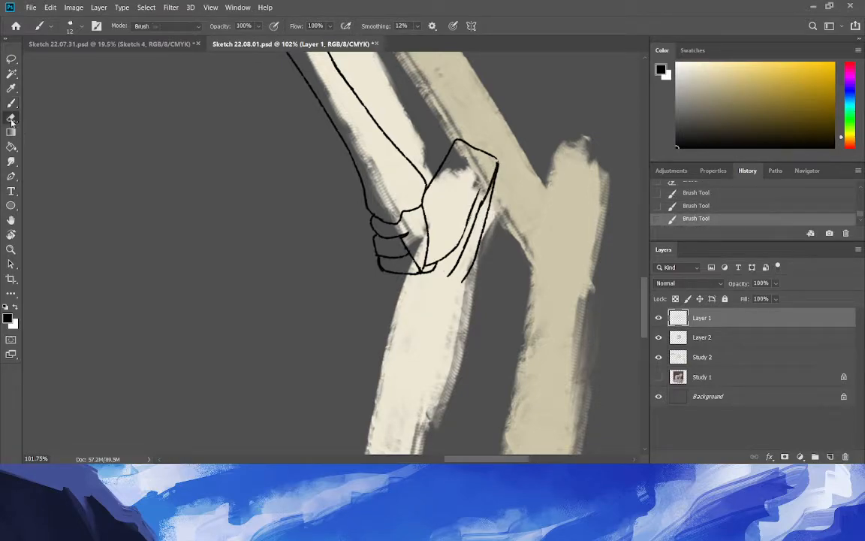
mouse_move(482, 233)
mouse_down()
mouse_move(489, 204)
mouse_move(480, 230)
mouse_up()
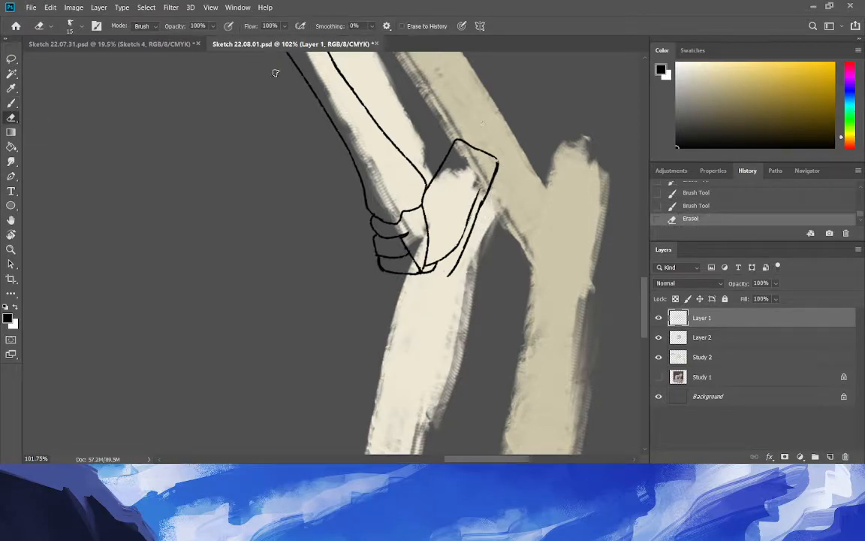
click(12, 102)
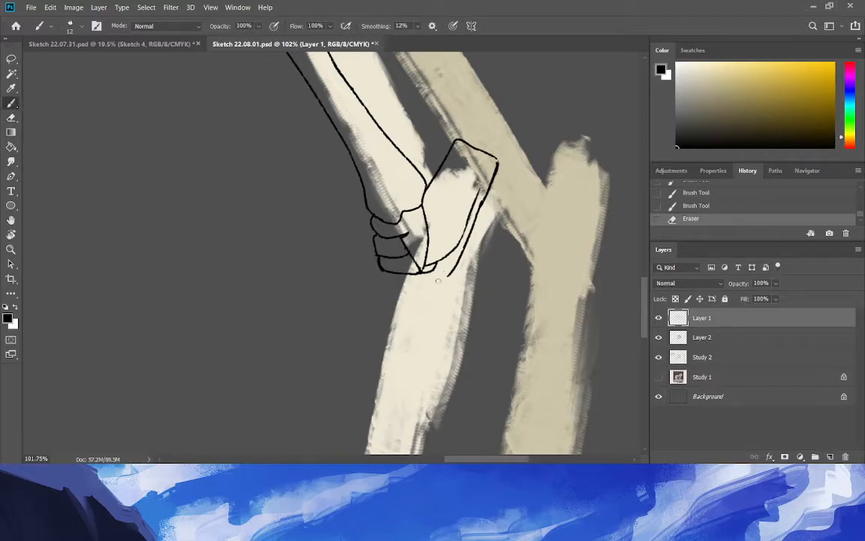
drag(438, 270, 449, 274)
Draw the hind metatarsal's front and rear outlines down from the tarsal block, close its lower end and add a short inner line.
drag(381, 274, 350, 415)
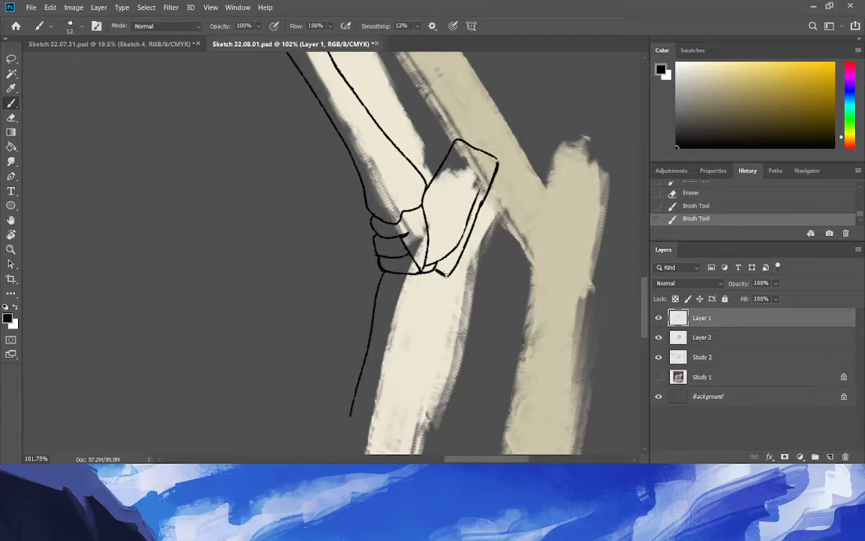
mouse_move(444, 273)
mouse_down()
mouse_move(400, 348)
mouse_move(381, 430)
mouse_up()
scroll(577, 285, down, 5)
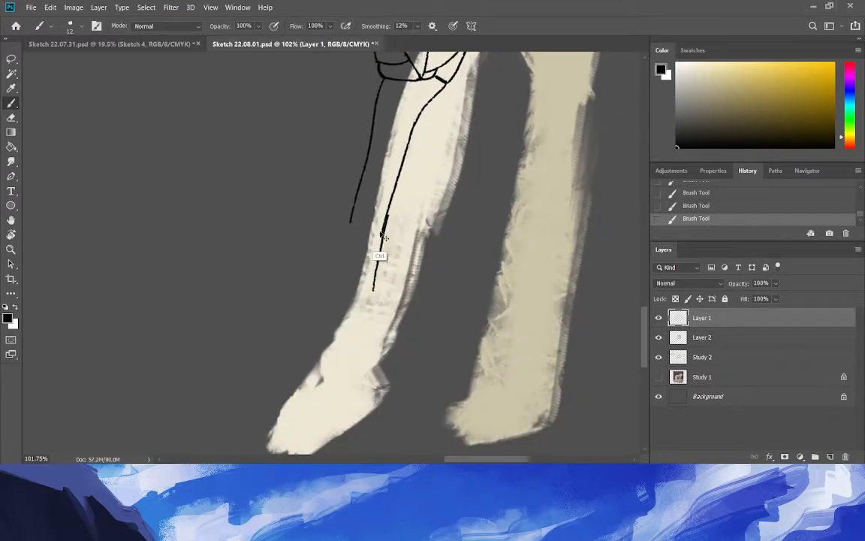
key(ctrl+z)
mouse_move(381, 237)
mouse_down()
mouse_move(369, 314)
mouse_move(369, 285)
mouse_move(366, 318)
mouse_move(342, 307)
mouse_move(355, 320)
mouse_move(333, 304)
mouse_up()
drag(348, 224, 323, 306)
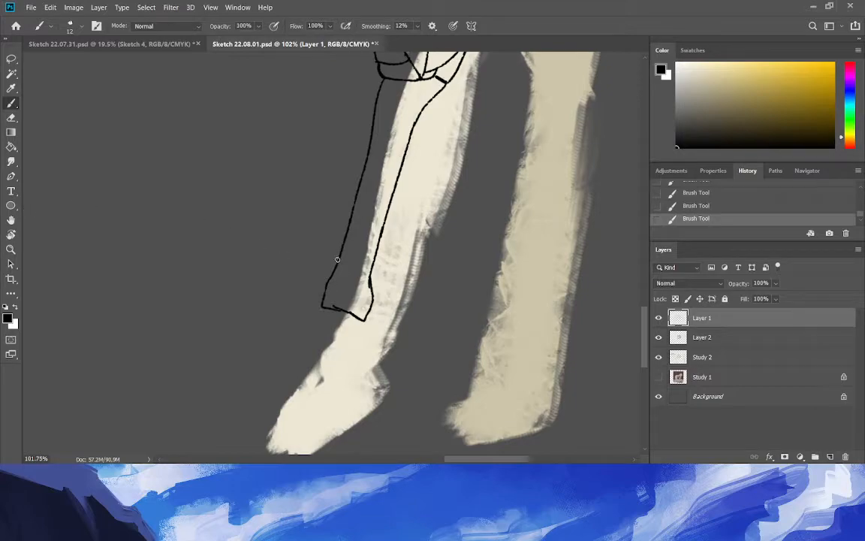
drag(334, 303, 344, 268)
Draw the small pointed bone behind the metatarsal's lower end and the nearer toe's first two bones beneath it.
drag(344, 310, 378, 344)
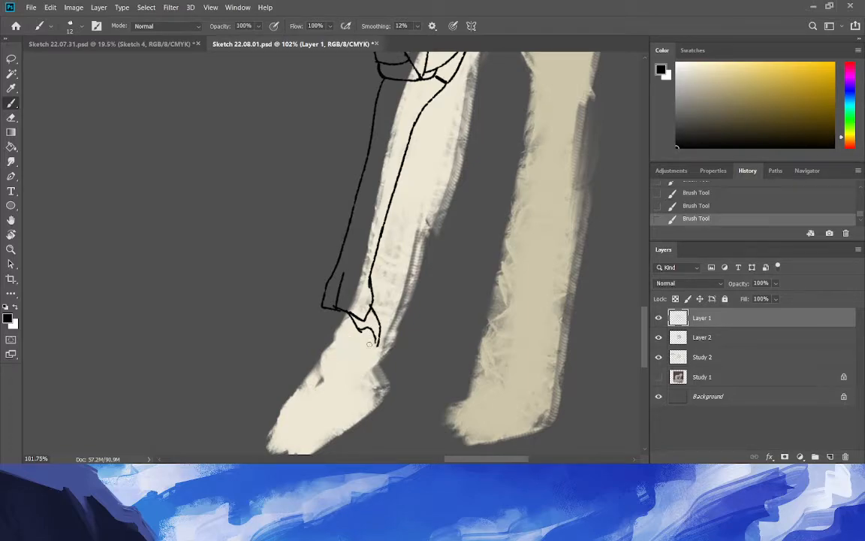
drag(361, 331, 342, 347)
mouse_move(336, 308)
mouse_down()
mouse_move(319, 338)
mouse_move(328, 342)
mouse_up()
drag(337, 351, 328, 369)
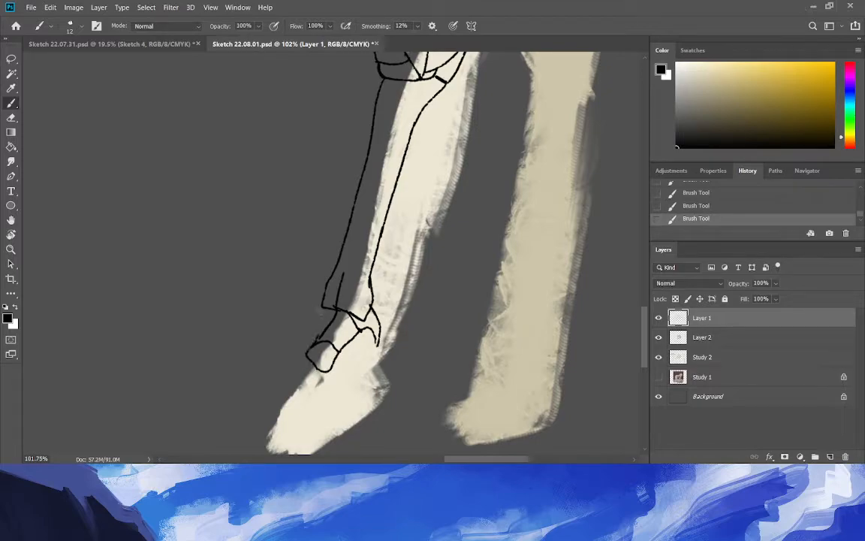
key(ctrl+z)
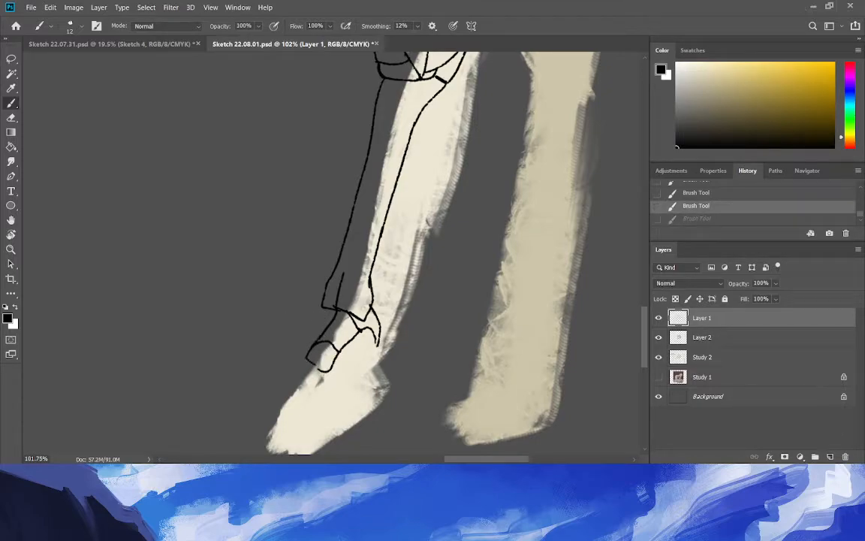
key(ctrl+shift+z)
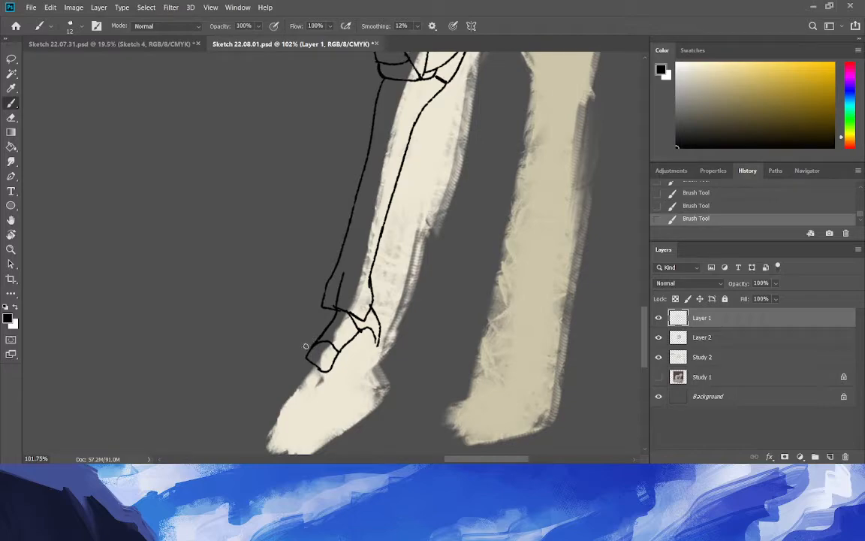
Outline the second toe's bones in front of the first toe, erasing the overlapping line and closing the joint between them.
mouse_move(306, 349)
mouse_down()
mouse_move(307, 308)
mouse_move(318, 317)
mouse_move(320, 306)
mouse_move(305, 356)
mouse_up()
drag(310, 347, 308, 333)
key(ctrl+z)
click(12, 118)
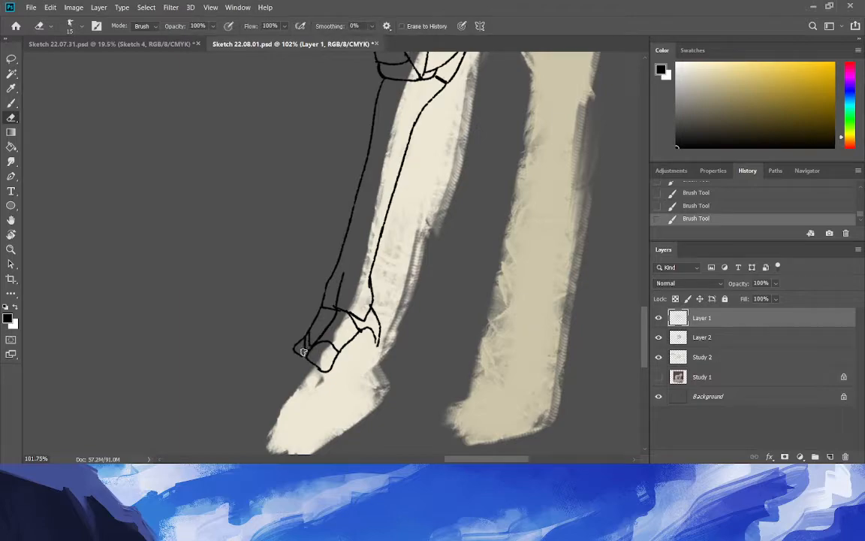
click(306, 342)
key(b)
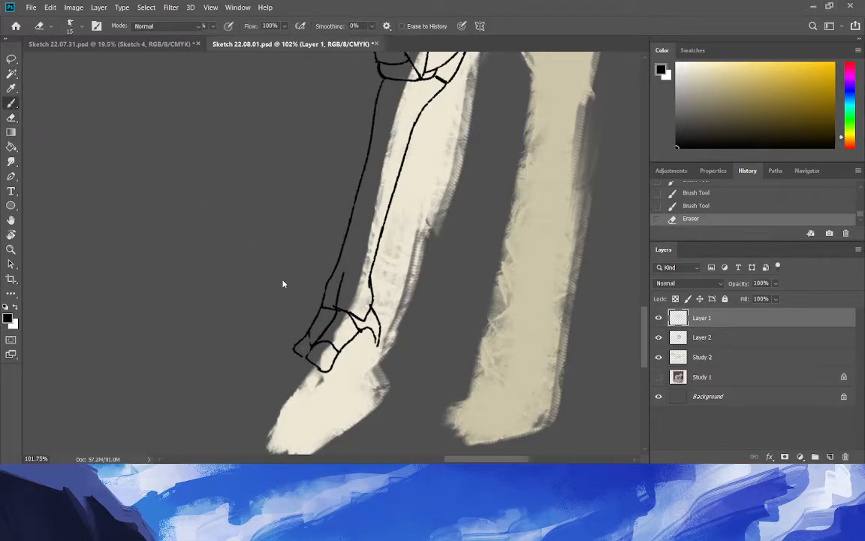
mouse_move(311, 345)
mouse_down()
mouse_move(315, 339)
mouse_move(308, 344)
mouse_up()
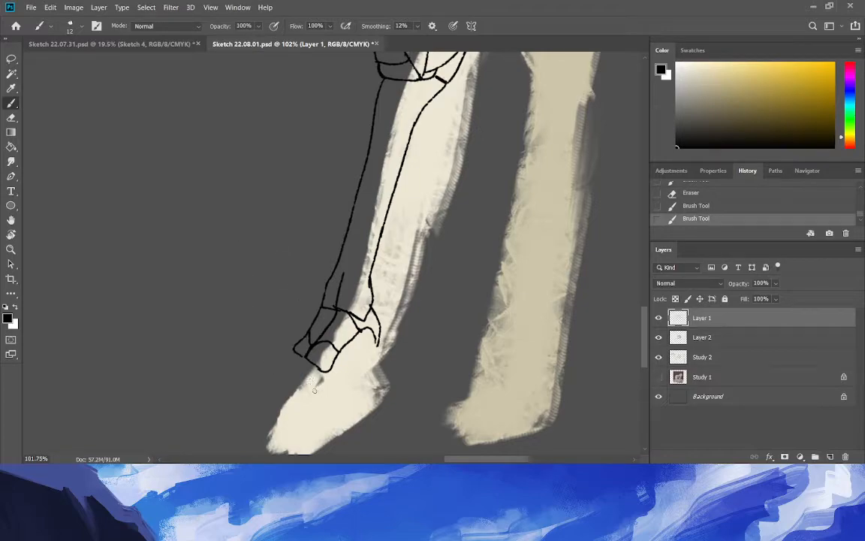
Draw the two pointed hoof bones at the ends of the hind toes, undoing and redrawing the misplaced strokes.
mouse_move(308, 361)
mouse_down()
mouse_move(329, 368)
mouse_move(284, 381)
mouse_up()
mouse_move(324, 350)
mouse_down()
mouse_move(271, 377)
mouse_move(295, 380)
mouse_move(291, 348)
mouse_move(257, 367)
mouse_move(276, 380)
mouse_up()
key(ctrl+z)
key(ctrl+z)
mouse_move(294, 348)
mouse_down()
mouse_move(256, 371)
mouse_move(271, 377)
mouse_up()
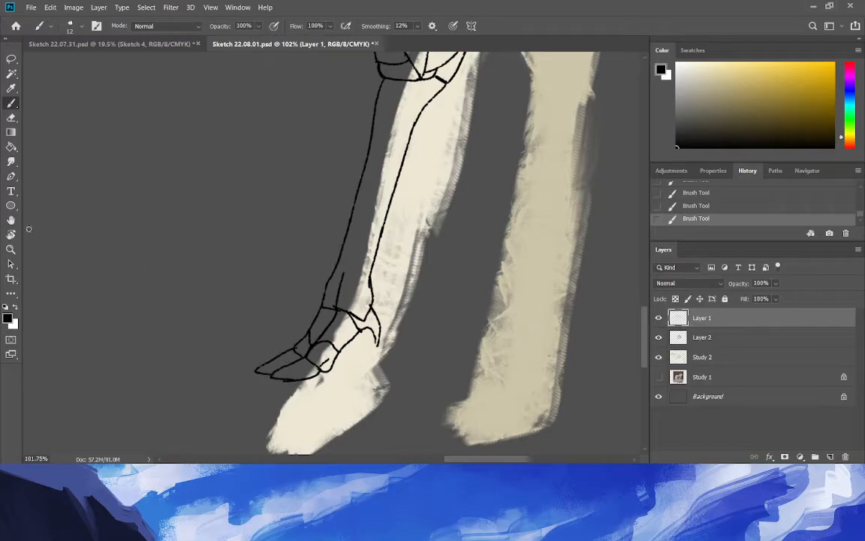
Add a new layer above Layer 1 and draw a straight horizontal ground line across the feet from the front legs to the hind legs.
click(21, 254)
drag(177, 319, 68, 313)
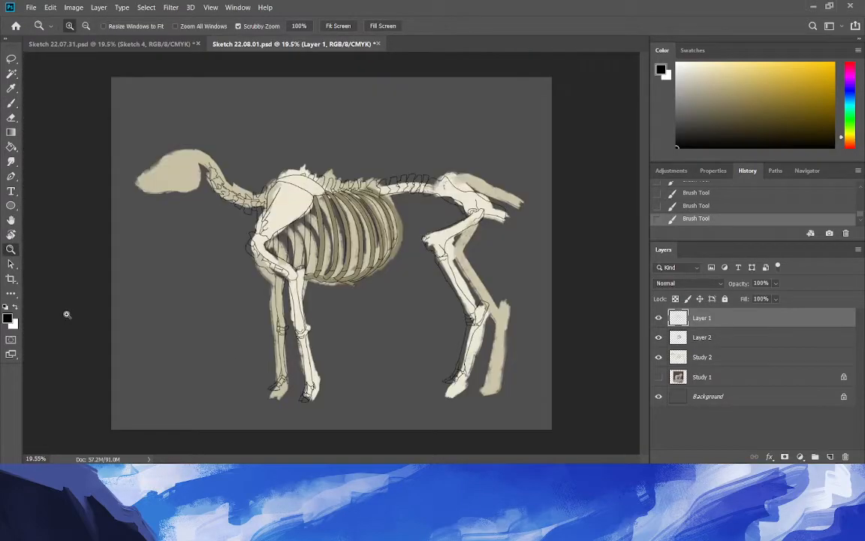
drag(409, 432, 499, 425)
key(b)
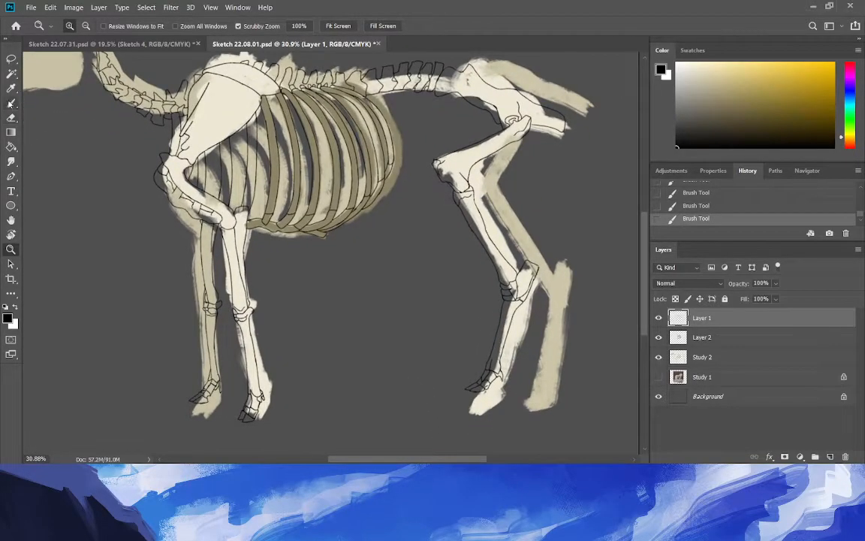
drag(188, 401, 526, 401)
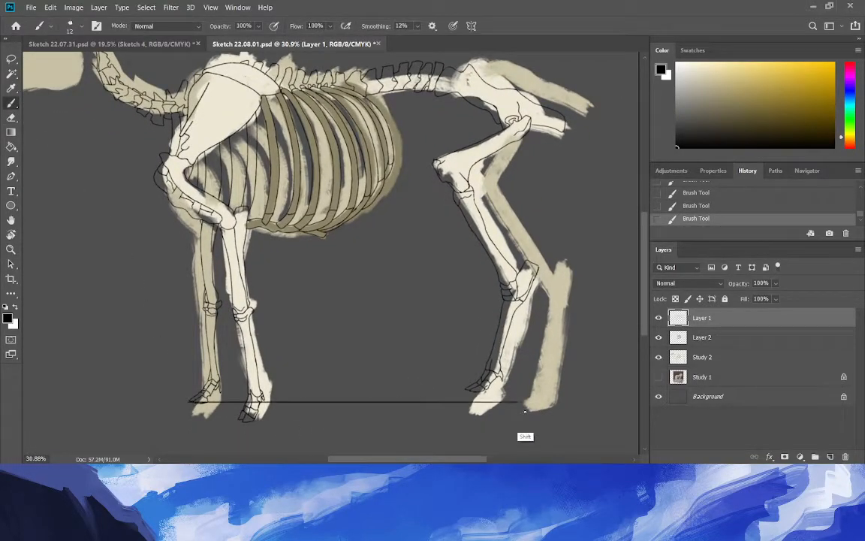
key(ctrl+z)
key(ctrl+shift+n)
key(Return)
mouse_move(187, 401)
mouse_down()
mouse_move(583, 424)
mouse_move(580, 414)
mouse_up()
key(ctrl+z)
mouse_move(184, 404)
mouse_down()
mouse_move(443, 420)
mouse_move(554, 436)
mouse_move(563, 445)
mouse_up()
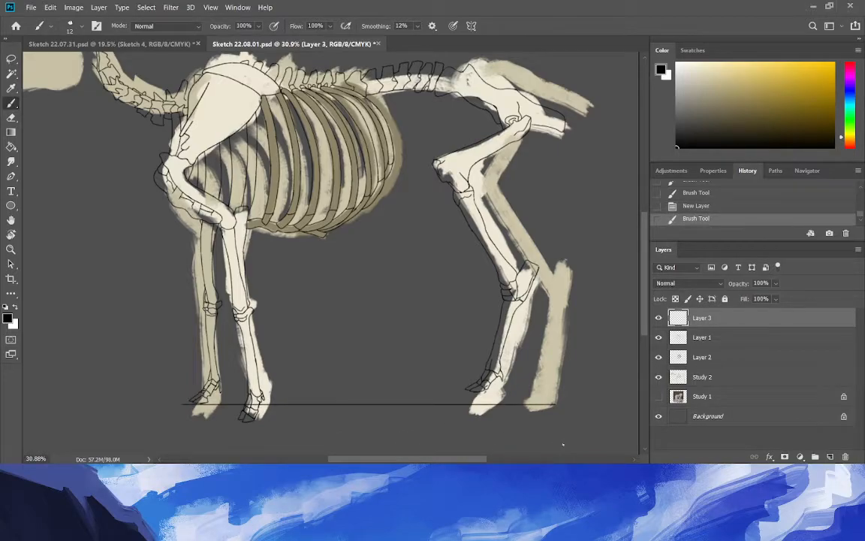
Select the hind leg's line art below the knee on Layer 1, rotate it 5.31° and deselect it.
key(alt+bracketleft)
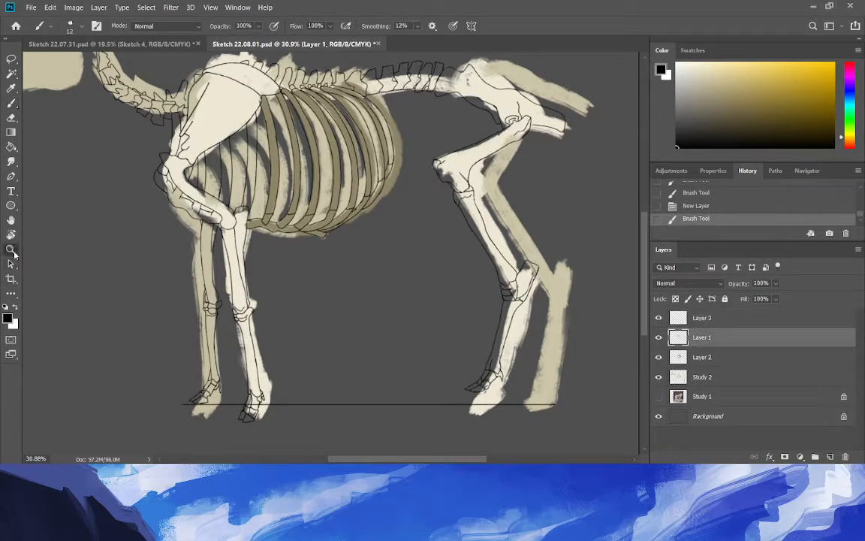
drag(370, 408, 389, 410)
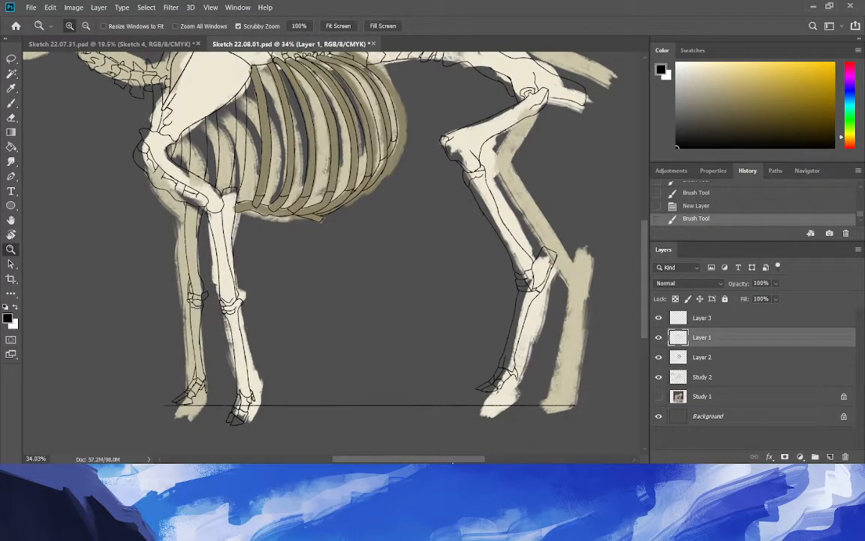
click(12, 58)
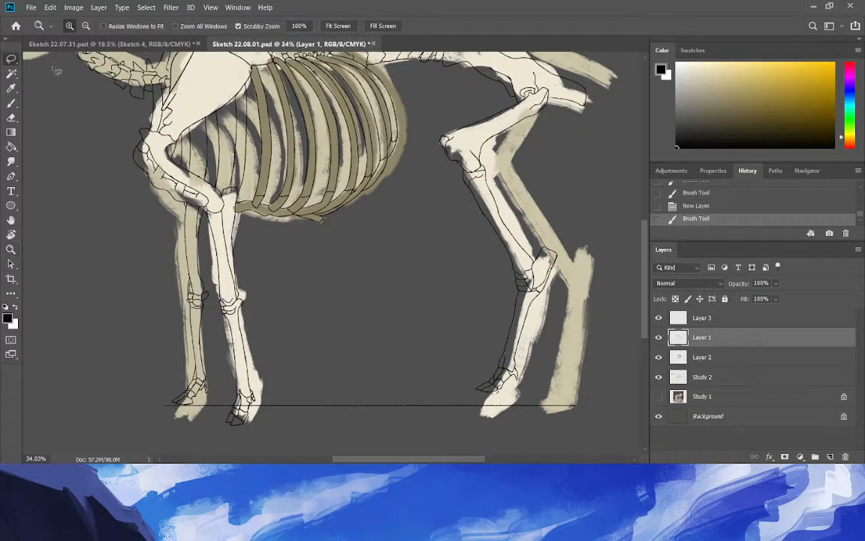
mouse_move(461, 172)
mouse_down()
mouse_move(488, 177)
mouse_move(582, 293)
mouse_move(420, 342)
mouse_move(445, 344)
mouse_up()
key(ctrl+t)
mouse_move(433, 441)
mouse_down()
mouse_move(424, 430)
mouse_move(438, 384)
mouse_up()
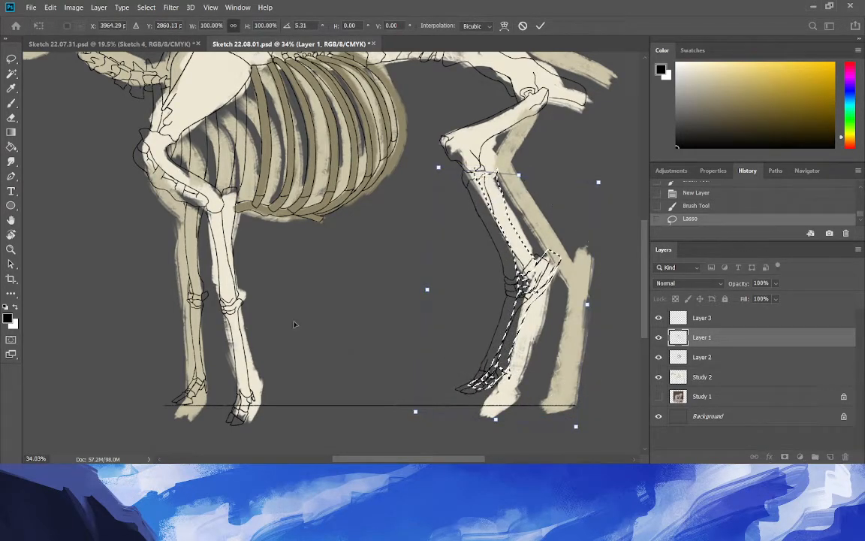
key(Return)
key(ctrl+d)
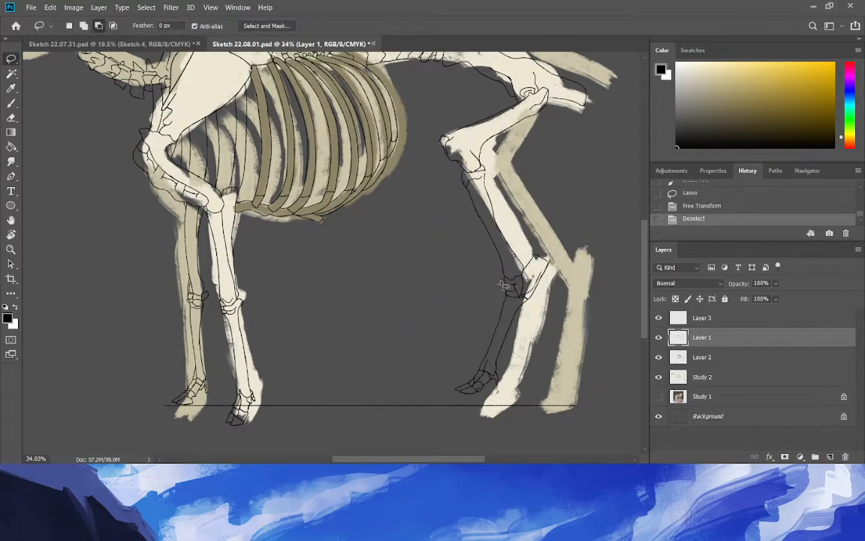
Rotate the hind leg's line art from the hock down by -4.61° and shift it back into line with the tibia.
mouse_move(507, 283)
mouse_down()
mouse_move(554, 235)
mouse_move(529, 387)
mouse_move(452, 387)
mouse_up()
key(ctrl+t)
drag(432, 422, 441, 421)
drag(473, 371, 477, 372)
key(Return)
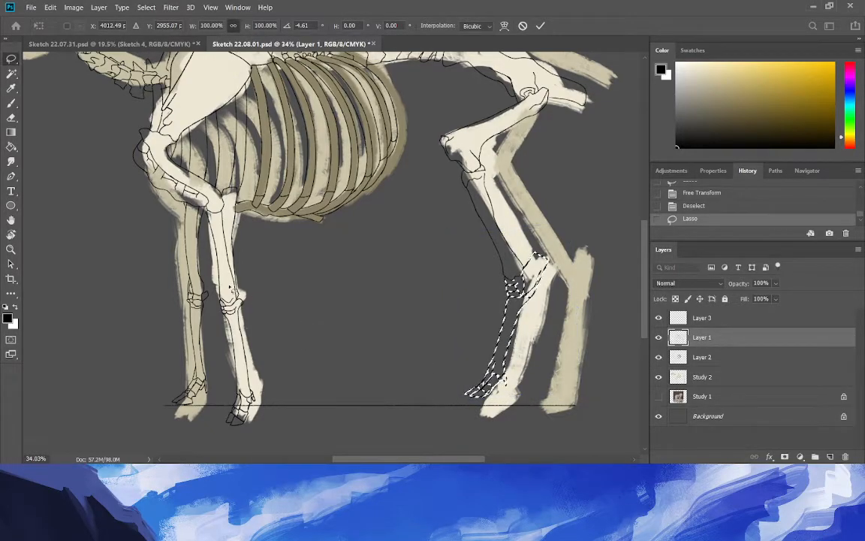
key(ctrl+d)
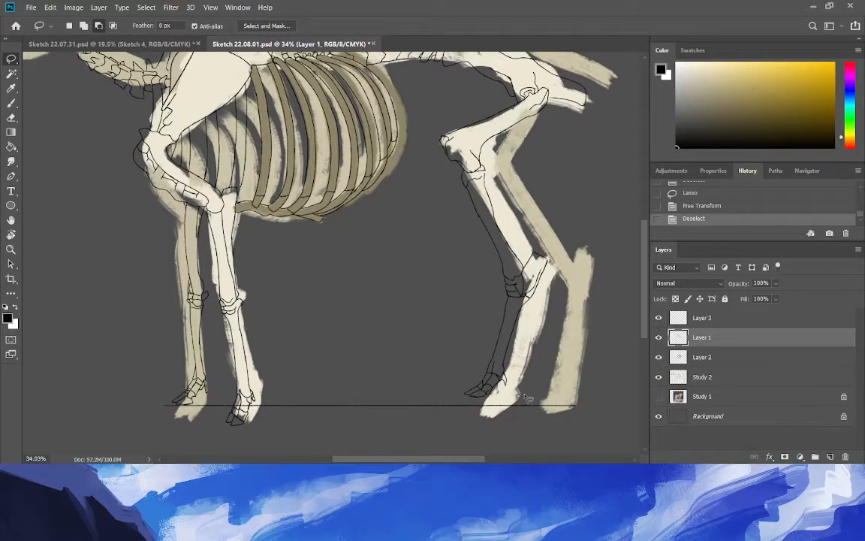
Stretch the hind leg's lower metatarsal and foot vertically to 116.47% so the hooves reach the ground line.
mouse_move(484, 391)
mouse_down()
mouse_move(454, 372)
mouse_move(518, 327)
mouse_move(451, 409)
mouse_move(492, 411)
mouse_move(490, 424)
mouse_up()
key(ctrl+t)
key(Return)
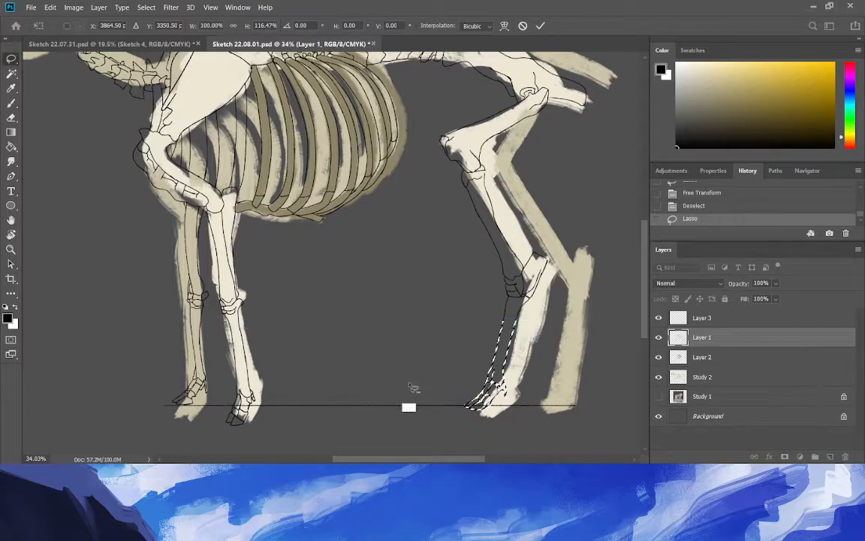
key(ctrl+d)
Scale the hind foot to 105.84% width and 112.35% height, and adjust the hoof tips with another free transform.
mouse_move(460, 423)
mouse_down()
mouse_move(520, 423)
mouse_move(530, 388)
mouse_move(521, 382)
mouse_move(454, 400)
mouse_move(473, 438)
mouse_move(443, 437)
mouse_move(482, 428)
mouse_up()
key(ctrl+t)
key(Return)
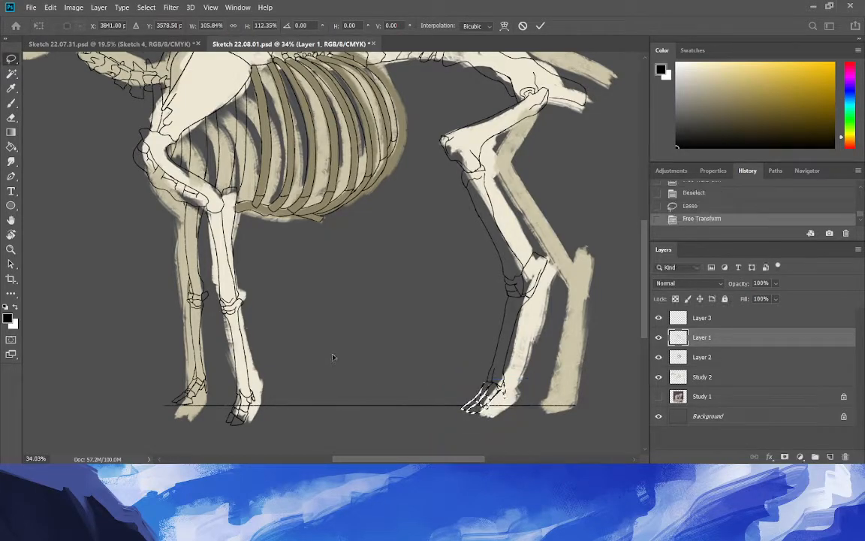
key(ctrl+d)
mouse_move(447, 419)
mouse_down()
mouse_move(470, 429)
mouse_move(502, 416)
mouse_move(489, 383)
mouse_move(464, 382)
mouse_move(451, 405)
mouse_up()
key(ctrl+t)
key(Return)
key(ctrl+d)
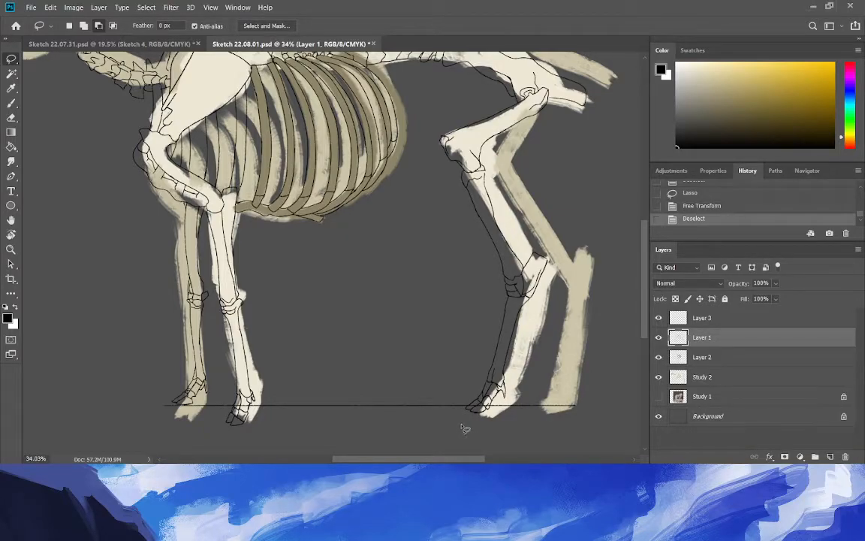
Stretch the hind leg from mid-tibia down to 104.50% height and deselect it.
drag(463, 425, 597, 280)
key(ctrl+t)
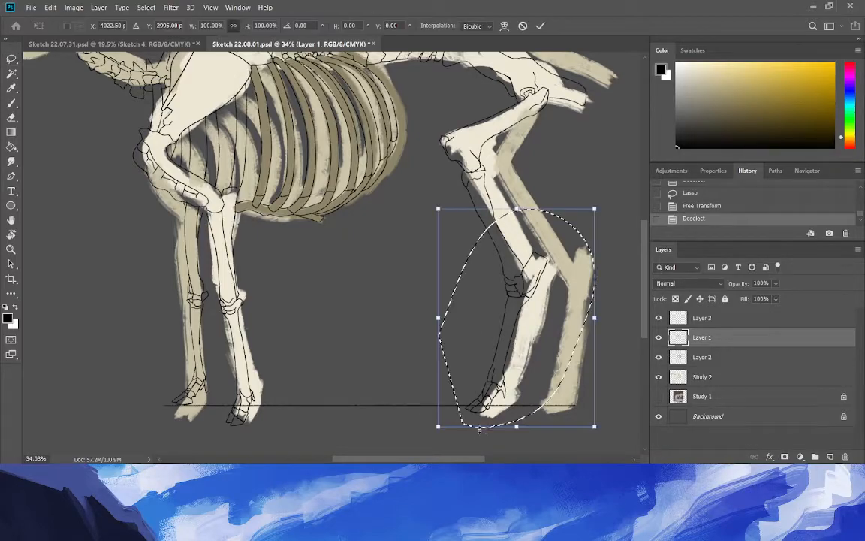
drag(517, 427, 517, 435)
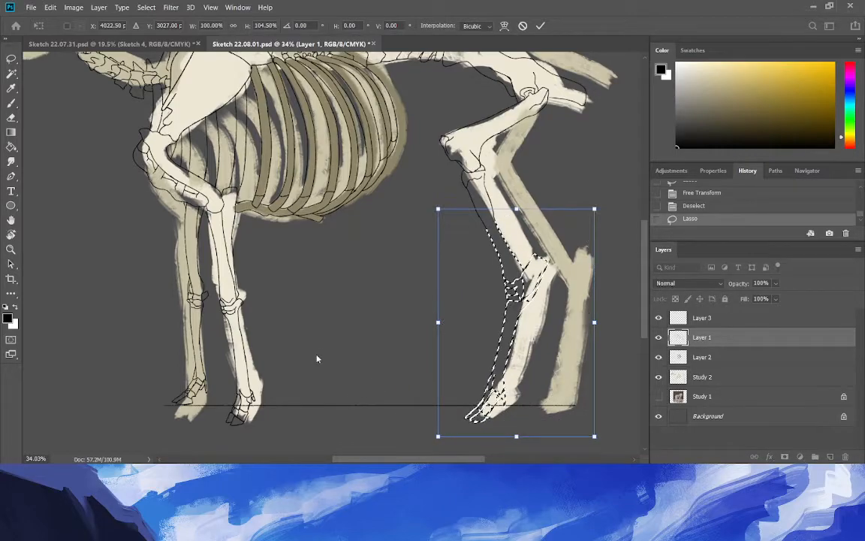
key(Return)
key(ctrl+d)
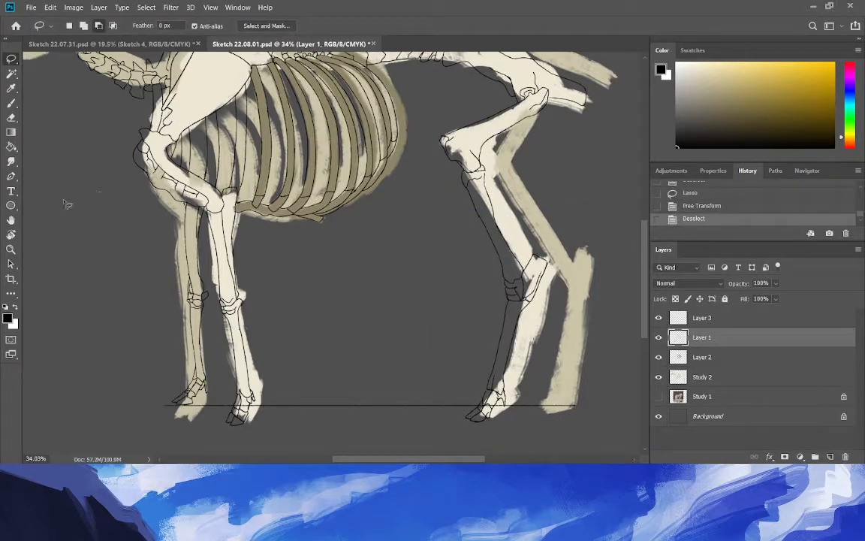
Redraw the gaps in the tibia's front and rear outlines where the stretched line art separated.
click(12, 249)
drag(443, 229, 516, 398)
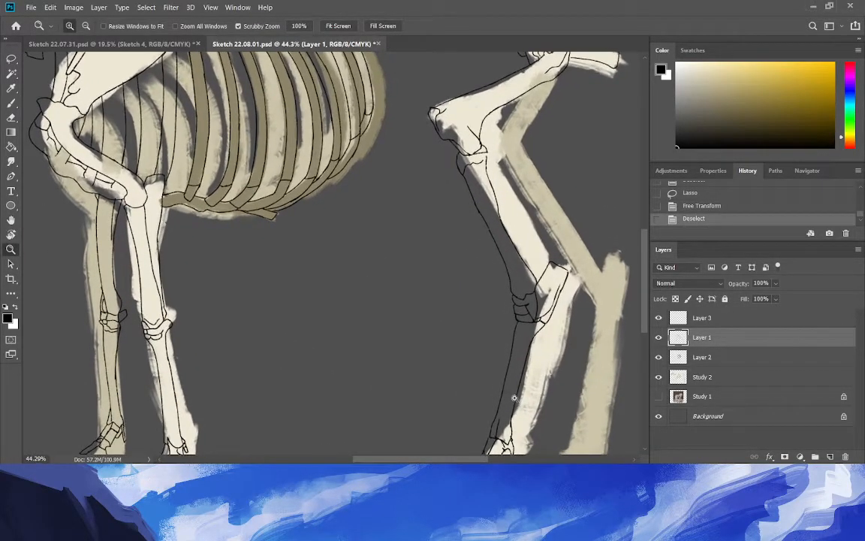
drag(496, 226, 548, 349)
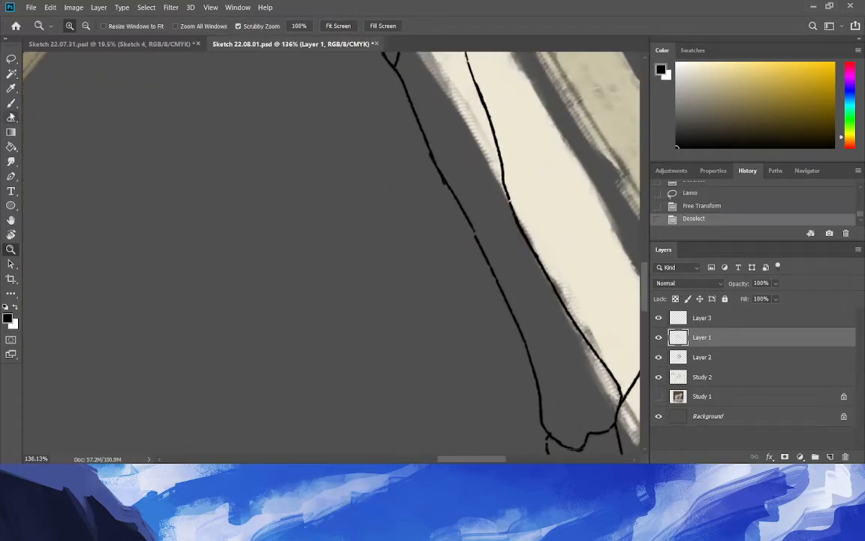
click(11, 104)
drag(479, 242, 468, 218)
drag(509, 198, 516, 217)
Draw the sacrum's arched upper edge from the last lumbar vertebra over the pelvis, its lower edge and its notched rear end.
click(11, 250)
drag(233, 282, 135, 280)
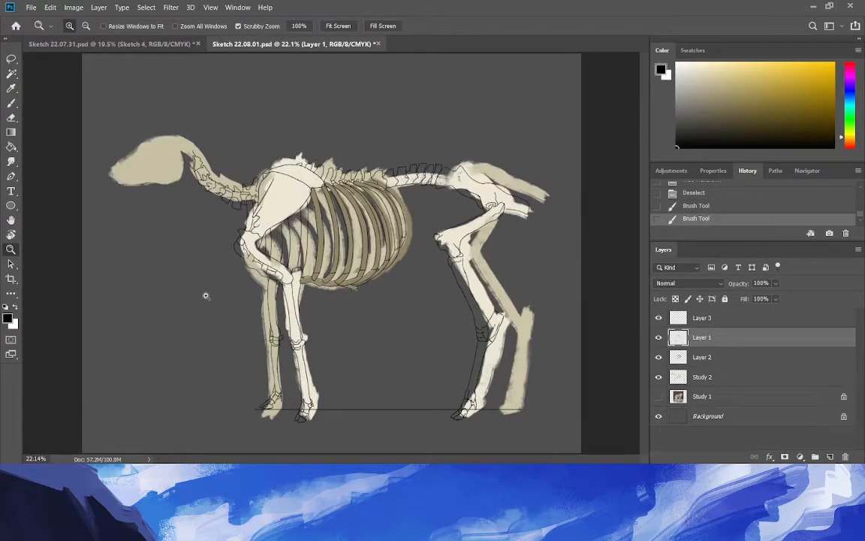
drag(517, 187, 517, 187)
click(10, 103)
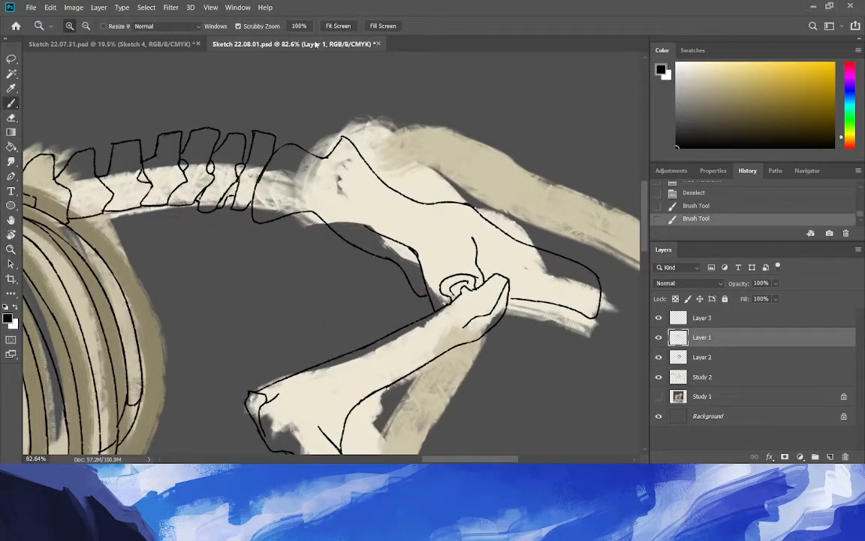
mouse_move(276, 146)
mouse_down()
mouse_move(381, 112)
mouse_move(353, 107)
mouse_up()
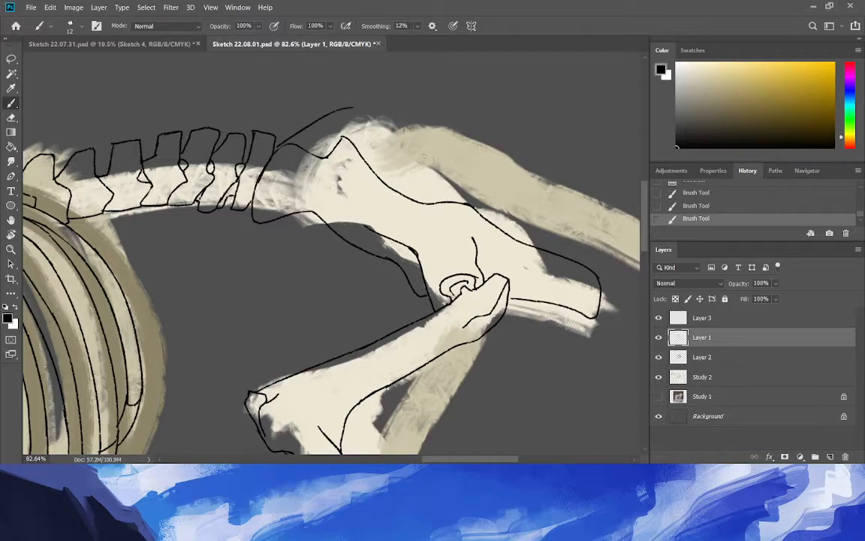
mouse_move(315, 97)
mouse_down()
mouse_move(372, 108)
mouse_move(508, 174)
mouse_up()
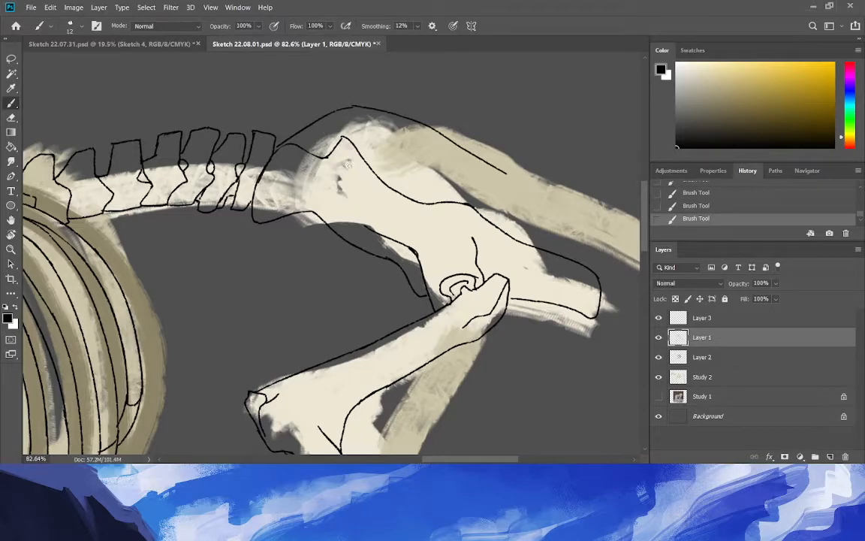
drag(379, 174, 487, 187)
drag(484, 167, 495, 177)
drag(478, 184, 493, 189)
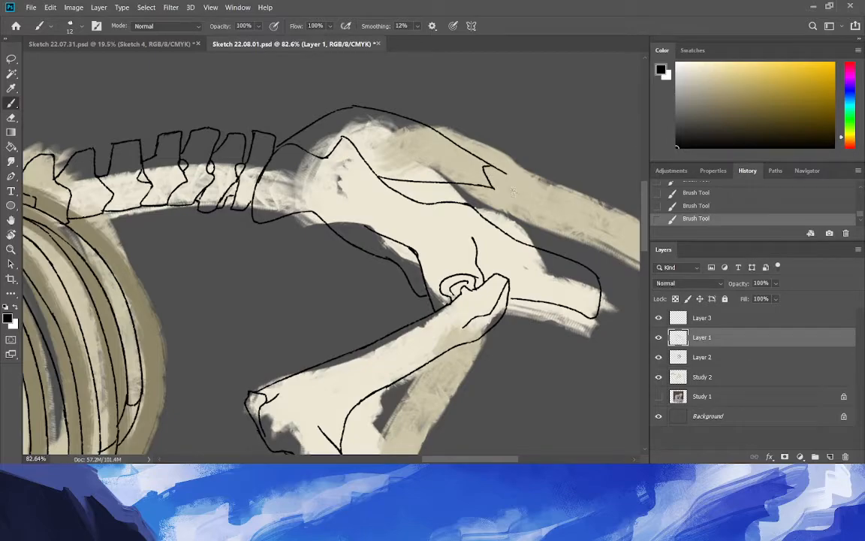
Draw the first tail vertebra at the sacrum's notched rear end and a tapering row of tail vertebrae behind it.
mouse_move(504, 172)
mouse_down()
mouse_move(521, 173)
mouse_move(528, 185)
mouse_up()
key(ctrl+z)
key(ctrl+z)
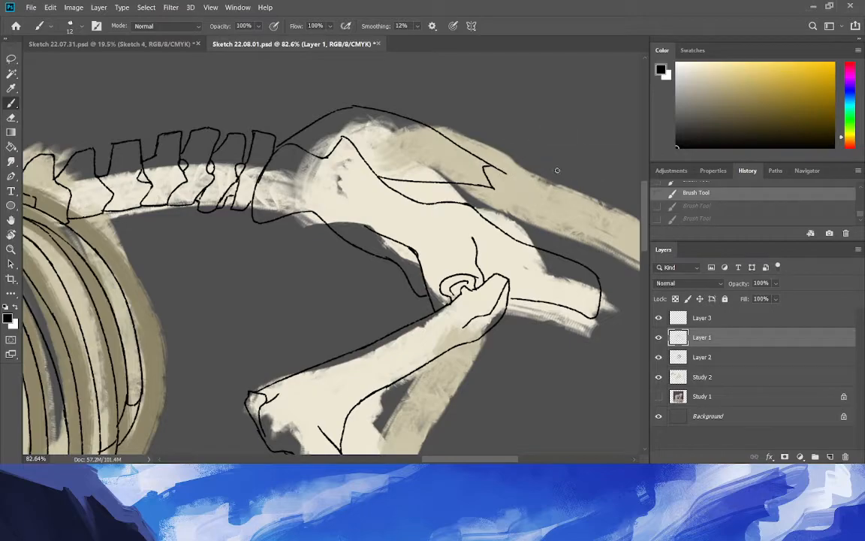
drag(505, 172, 522, 177)
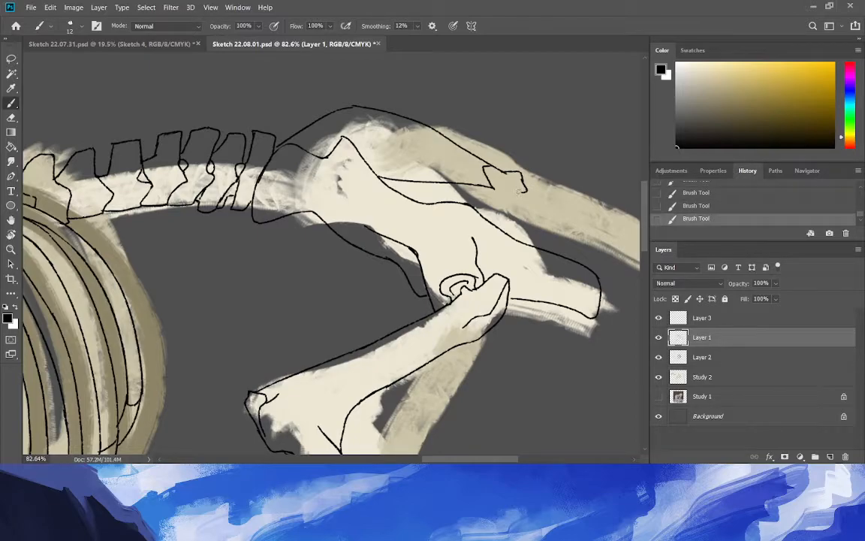
key(ctrl+z)
drag(523, 196, 495, 188)
drag(527, 181, 544, 189)
drag(518, 193, 549, 203)
mouse_move(552, 203)
mouse_down()
mouse_move(621, 232)
mouse_move(593, 220)
mouse_up()
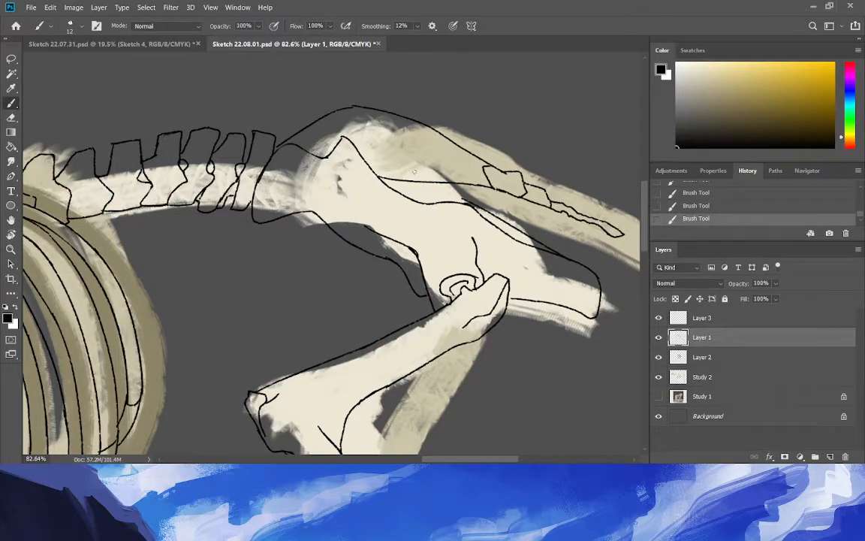
Draw the far pelvis edge above the rear pelvis outline, and add and trim its front line between the sacrum and last lumbar vertebra.
key(ctrl+z)
drag(572, 257, 471, 205)
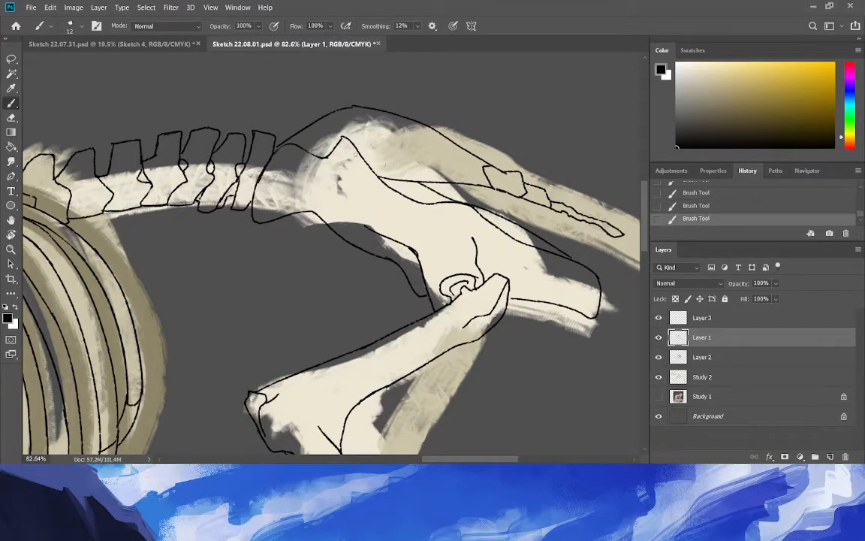
mouse_move(315, 121)
mouse_down()
mouse_move(289, 109)
mouse_move(257, 133)
mouse_up()
key(ctrl+z)
mouse_move(312, 124)
mouse_down()
mouse_move(271, 119)
mouse_move(267, 136)
mouse_up()
key(e)
drag(234, 125, 239, 123)
key(z)
drag(197, 245, 56, 255)
mouse_move(259, 353)
mouse_down()
mouse_move(327, 362)
mouse_move(353, 392)
mouse_up()
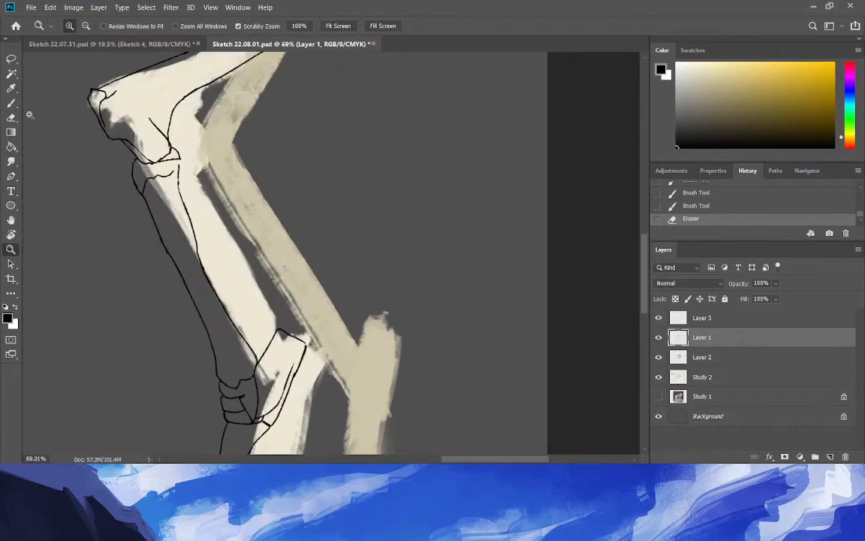
key(b)
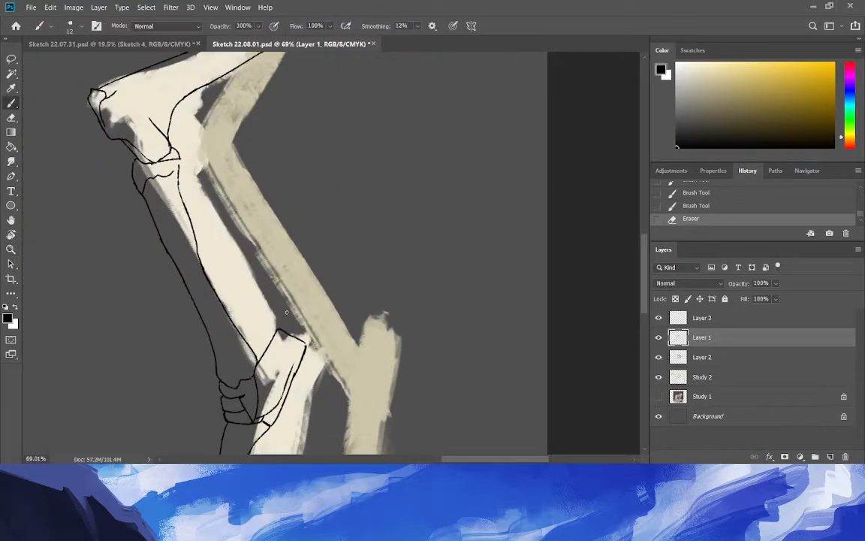
drag(302, 341, 215, 218)
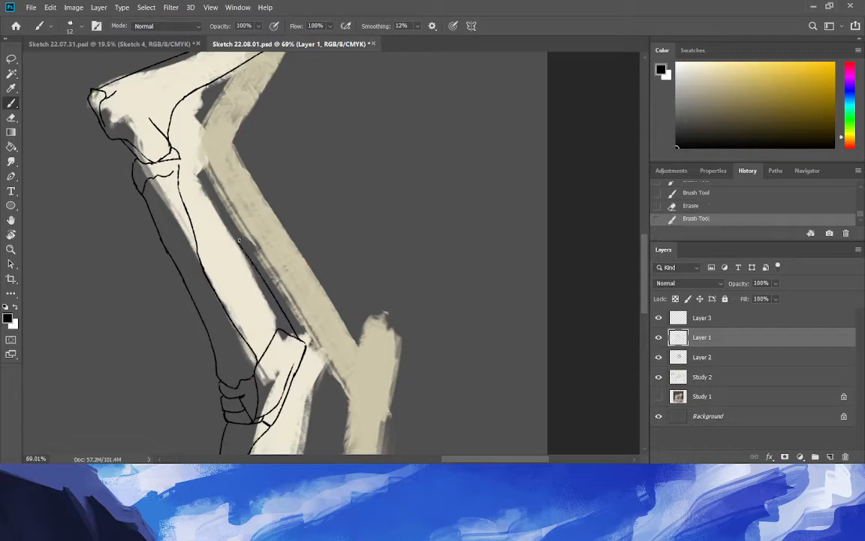
drag(160, 140, 164, 149)
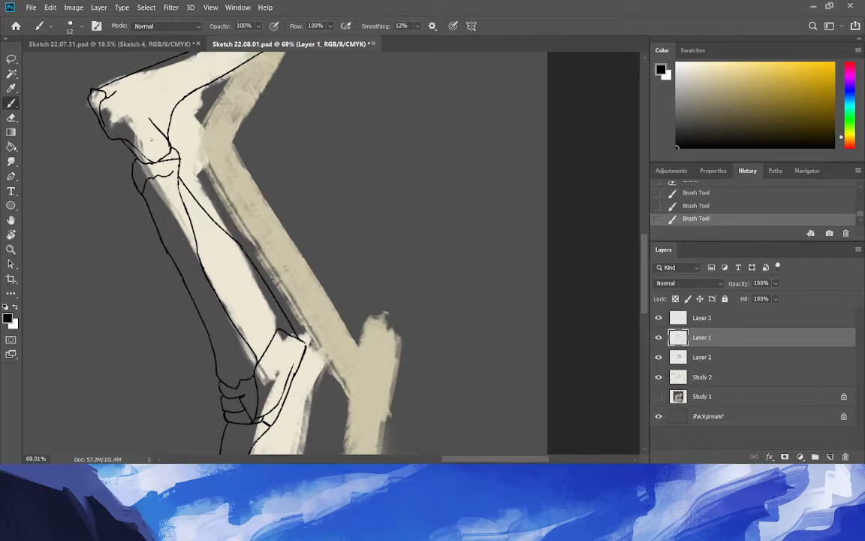
key(ctrl+z)
mouse_move(180, 188)
mouse_down()
mouse_move(288, 316)
mouse_move(204, 212)
mouse_up()
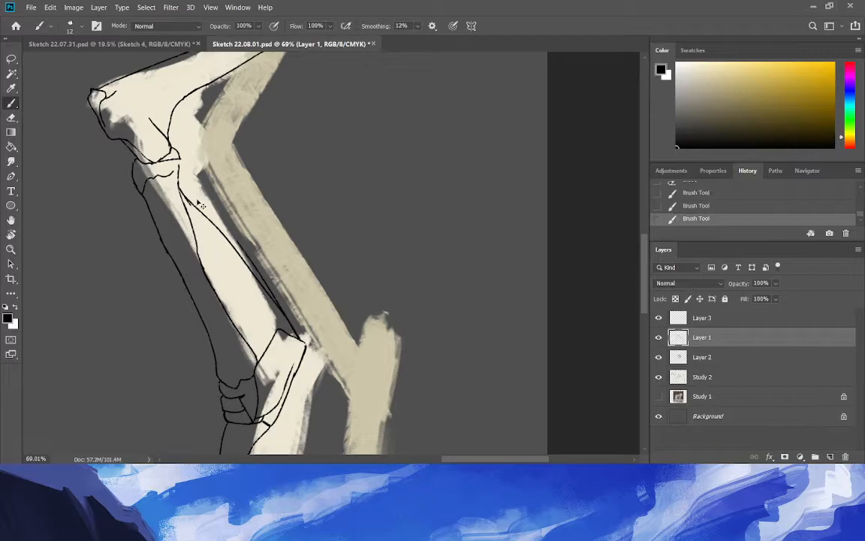
key(ctrl+z)
key(ctrl+z)
key(ctrl+z)
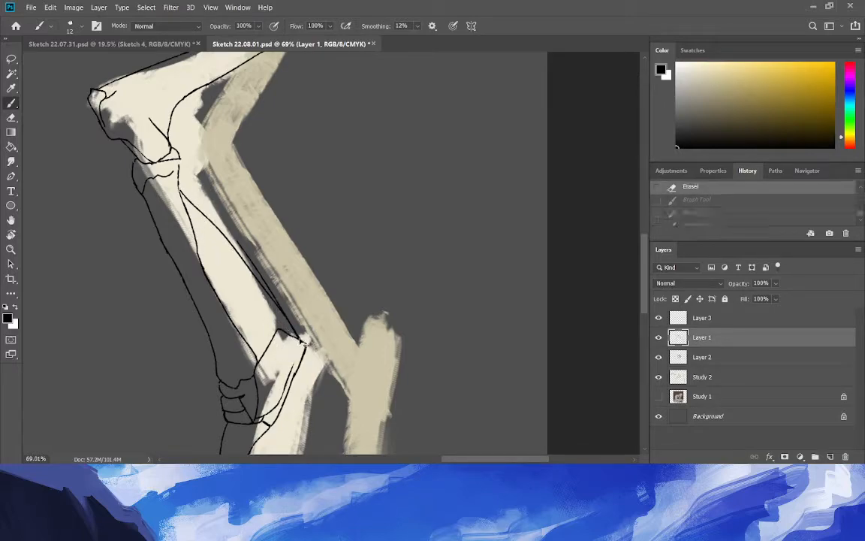
Draw the far tibia's front and rear outlines from the knee down to a rounded lower end behind the near hock.
drag(255, 272, 161, 161)
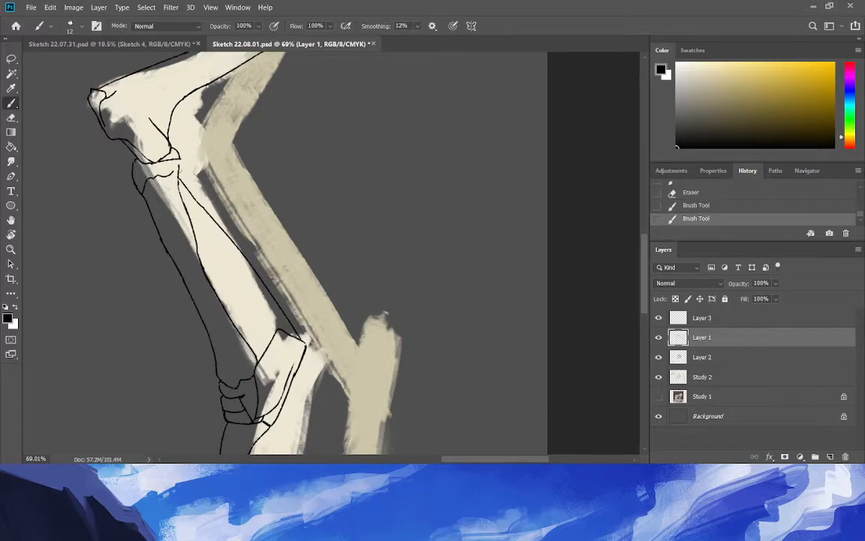
drag(161, 162, 160, 142)
mouse_move(205, 158)
mouse_down()
mouse_move(179, 163)
mouse_move(211, 166)
mouse_move(316, 328)
mouse_up()
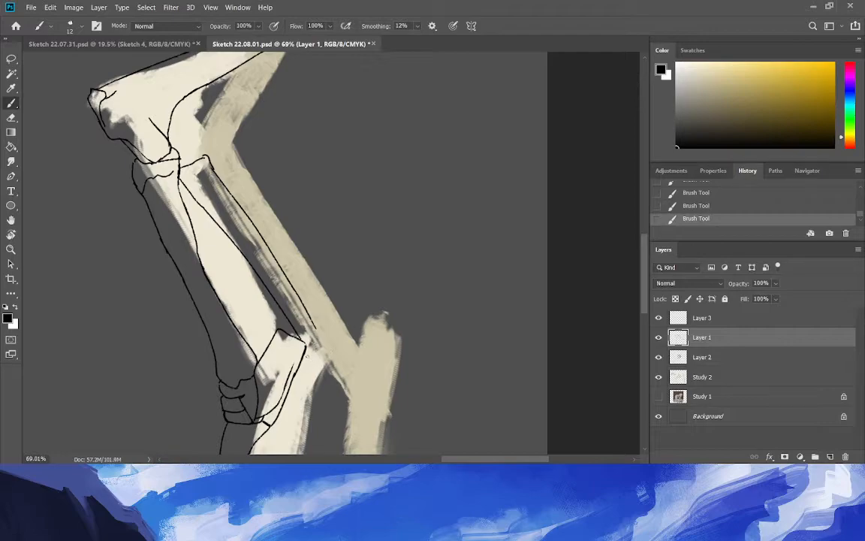
drag(305, 344, 320, 352)
drag(292, 316, 281, 289)
Outline the far femur's knee end behind the near knee, cleaning up the overlap and adding an inner contour line.
drag(205, 156, 199, 136)
drag(203, 140, 219, 109)
drag(170, 133, 200, 84)
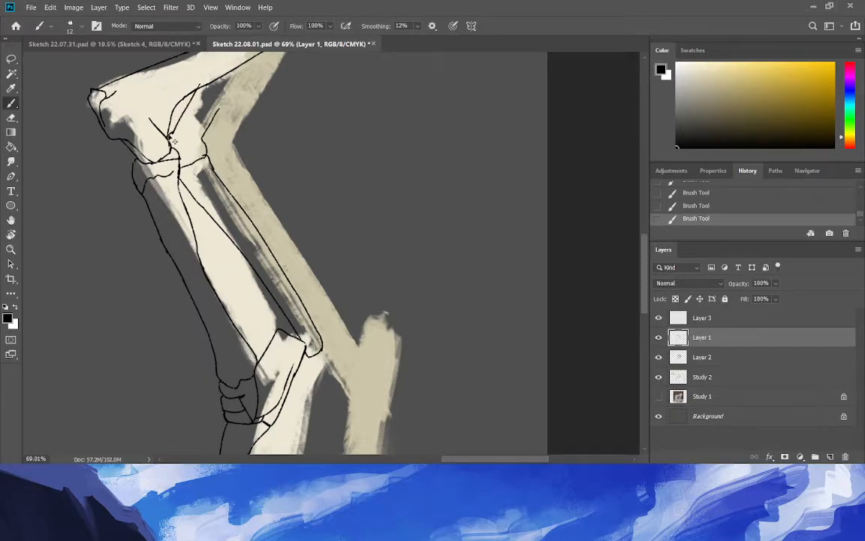
key(ctrl+z)
drag(177, 80, 149, 124)
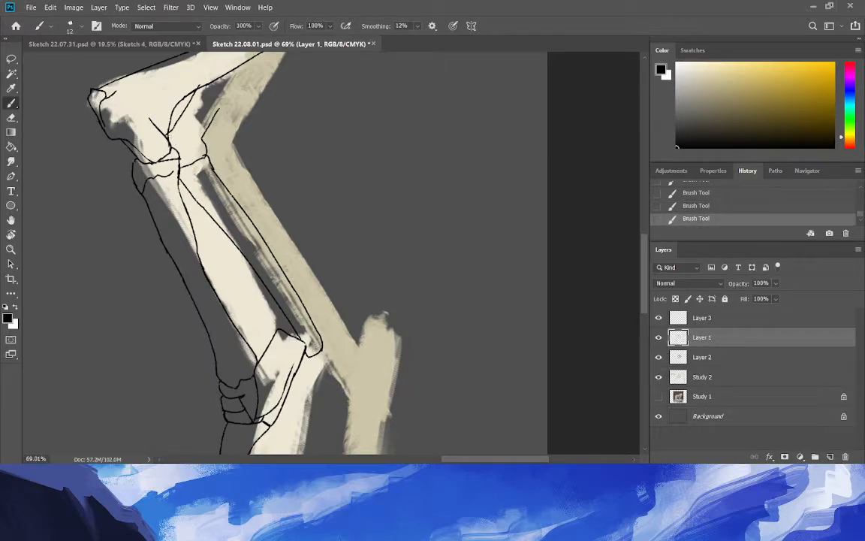
click(12, 118)
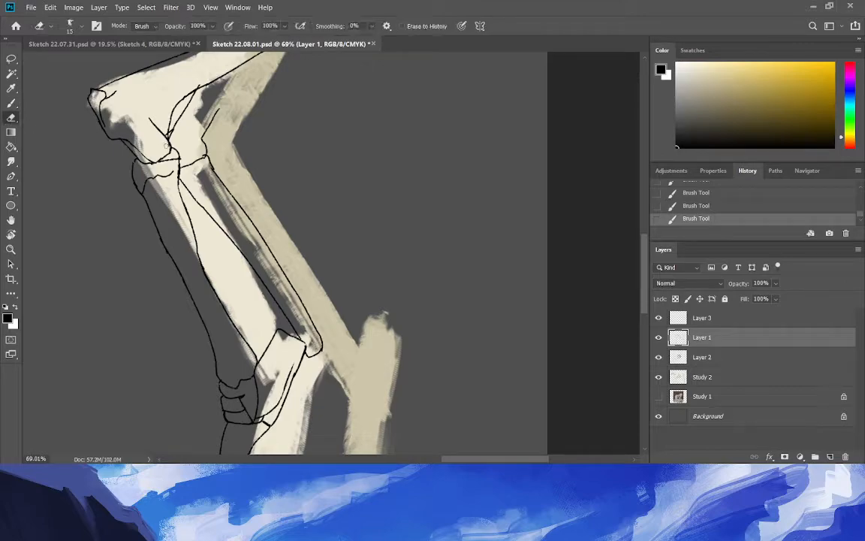
mouse_move(147, 126)
mouse_down()
mouse_move(147, 116)
mouse_move(169, 138)
mouse_up()
key(b)
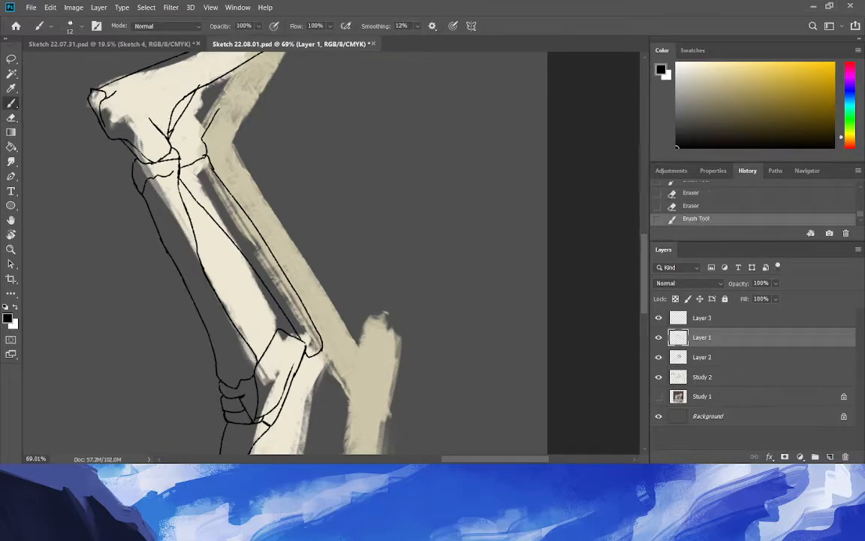
drag(186, 139, 191, 162)
Extend the far femur's rear outline up to the near femur and erase the excess line at its front edge.
scroll(429, 171, up, 5)
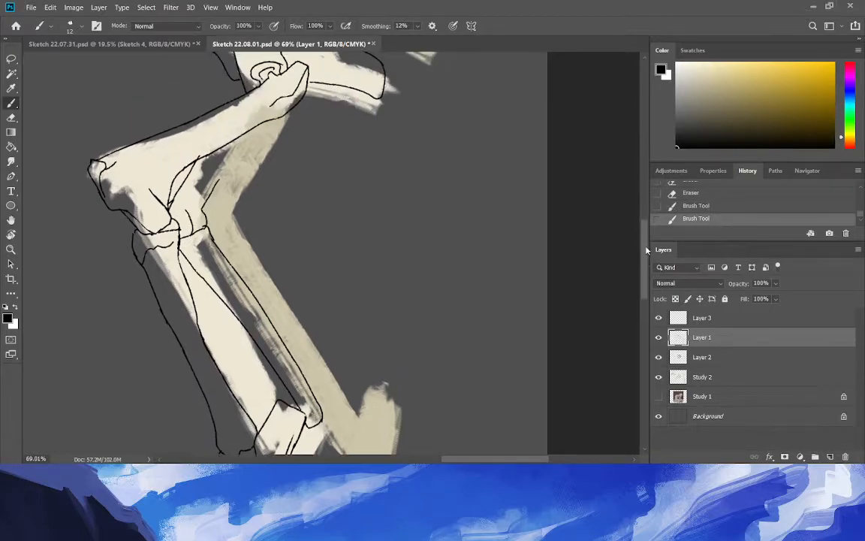
drag(229, 128, 196, 177)
key(e)
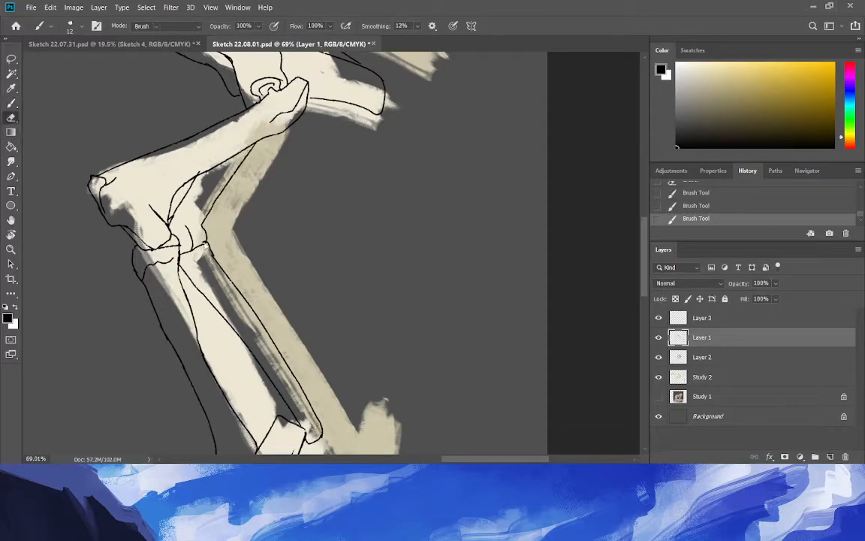
drag(203, 171, 193, 173)
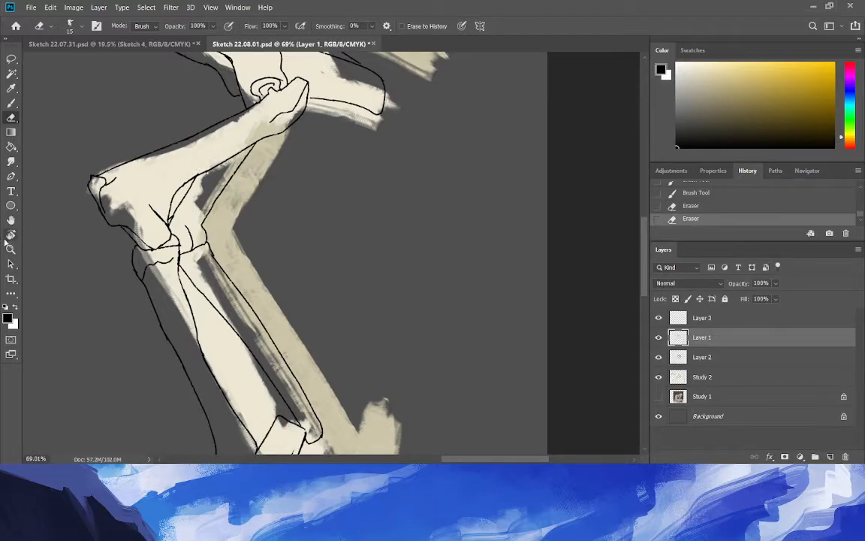
Hide the Study 2 and Layer 2 layers so only the line art shows.
click(11, 249)
drag(178, 284, 24, 268)
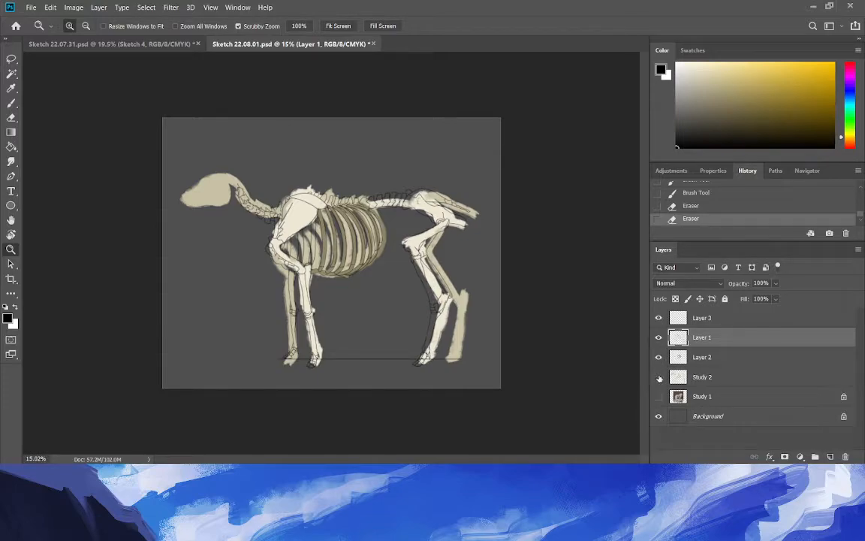
drag(659, 377, 660, 355)
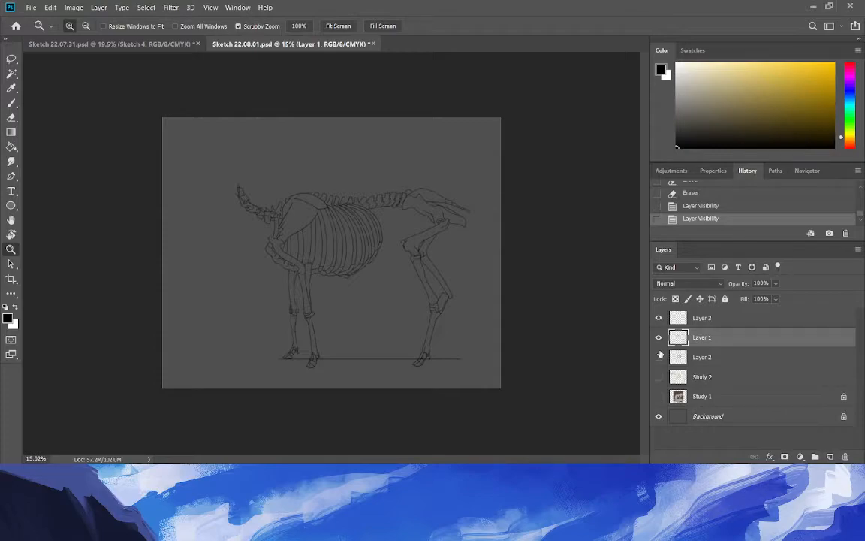
Draw the far heel bone's upper end and the small joint contours under the far tibia, trimming the tibia's rear line.
drag(439, 335, 475, 313)
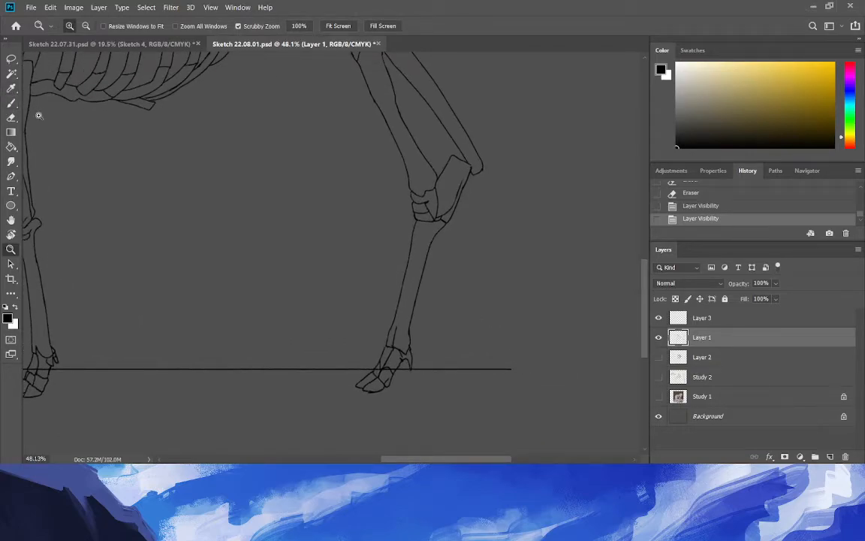
click(11, 103)
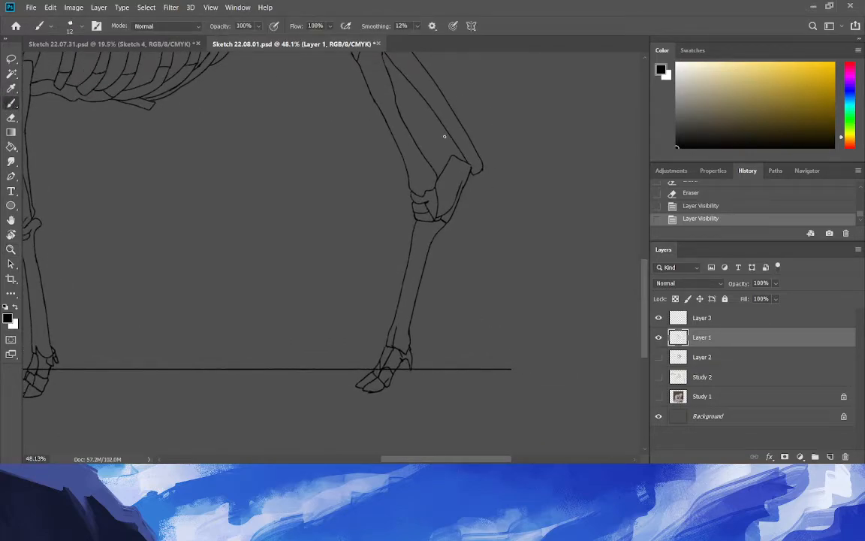
mouse_move(472, 171)
mouse_down()
mouse_move(492, 157)
mouse_move(504, 164)
mouse_move(495, 179)
mouse_up()
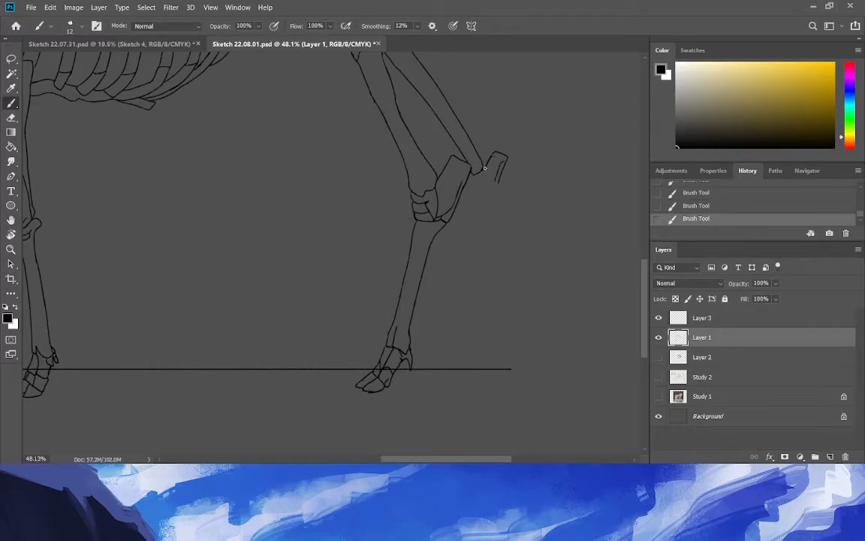
drag(481, 172, 477, 183)
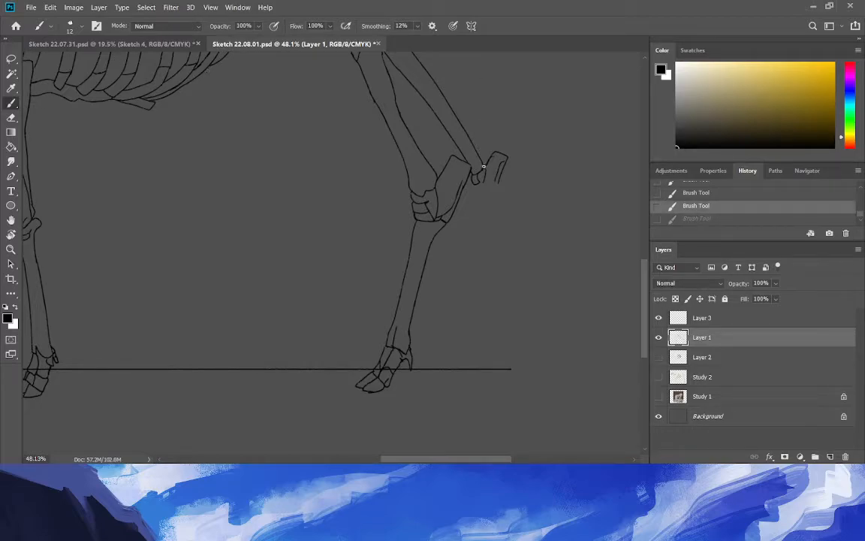
key(e)
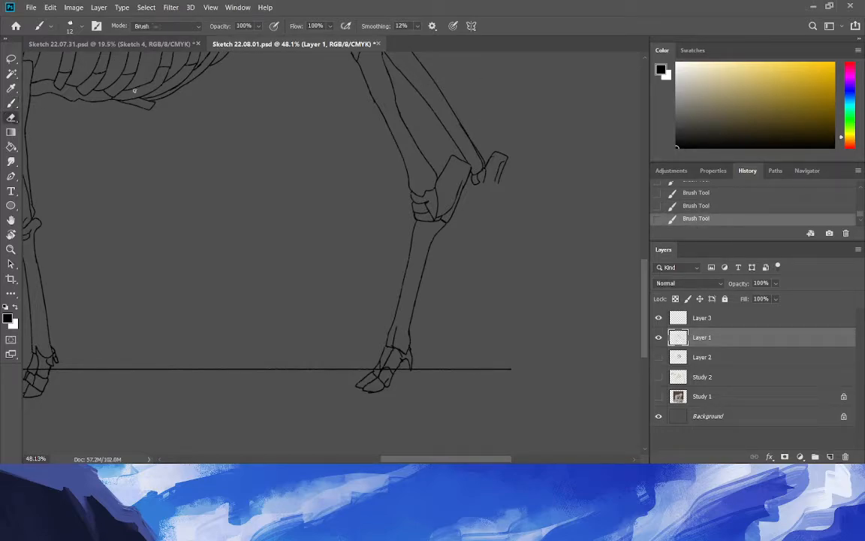
drag(474, 152, 460, 131)
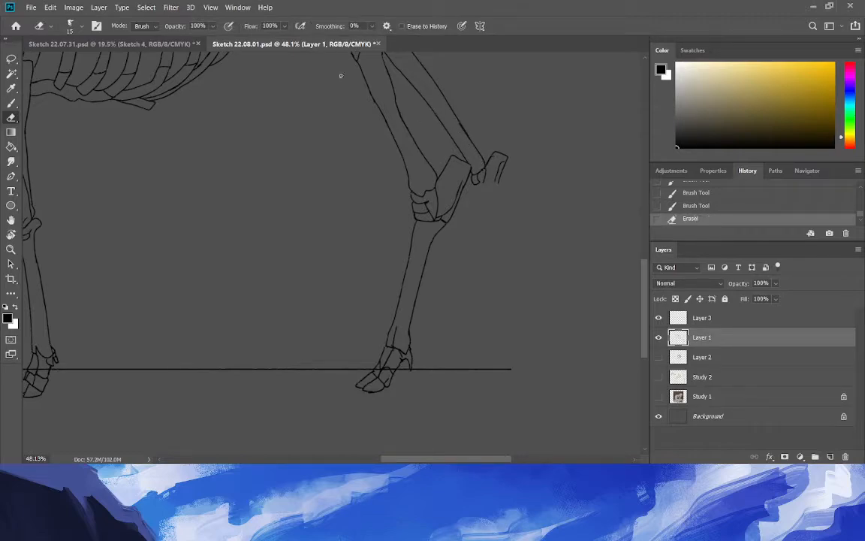
Close the far hock's lower edge and add its small inner tarsal bone contours.
click(11, 103)
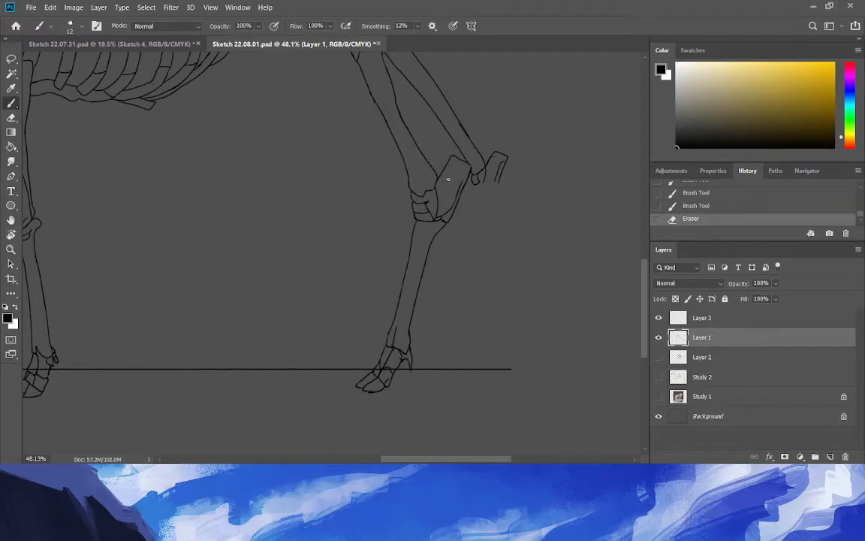
click(495, 189)
drag(488, 193, 476, 189)
drag(487, 180, 478, 186)
Draw the far metatarsal's front and rear outlines from the hock down to a notched lower end above the ground line.
drag(475, 199, 471, 299)
key(ctrl+z)
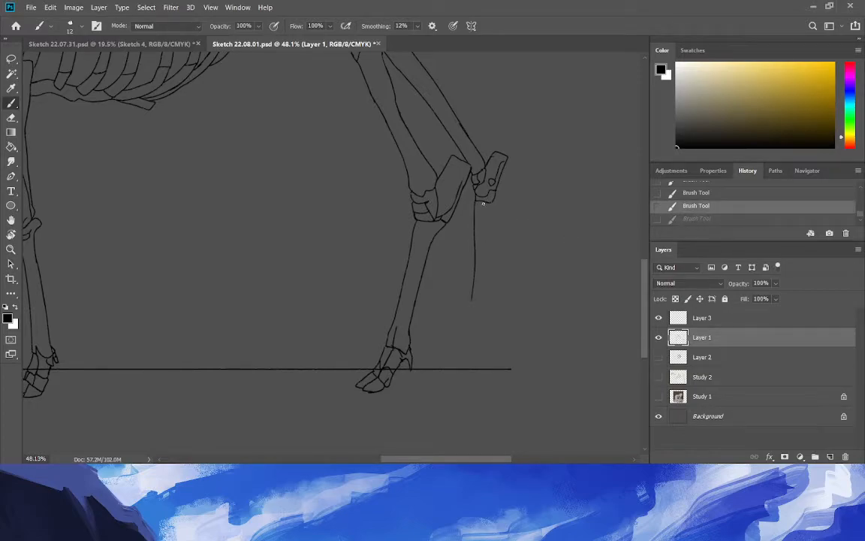
drag(483, 208, 492, 203)
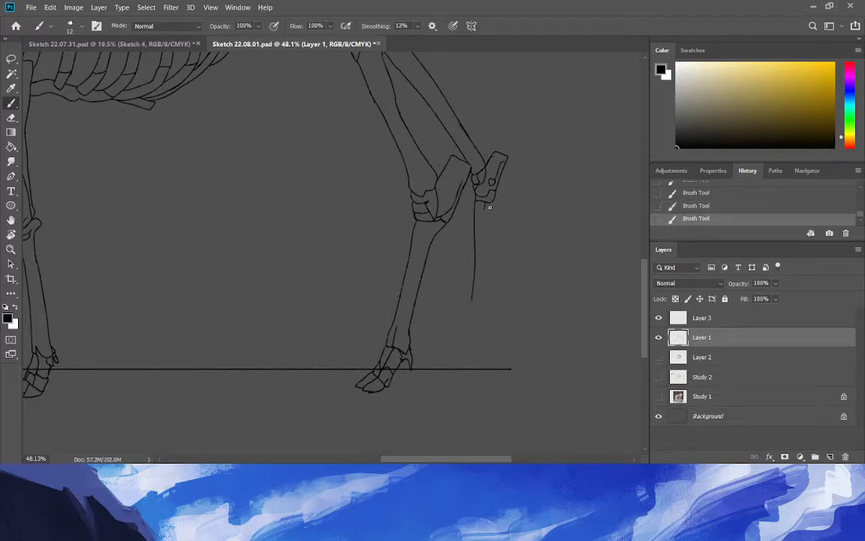
drag(491, 205, 487, 304)
key(ctrl+z)
drag(488, 200, 478, 347)
key(ctrl+z)
drag(488, 189, 478, 331)
mouse_move(477, 332)
mouse_down()
mouse_move(471, 343)
mouse_move(452, 336)
mouse_move(460, 339)
mouse_move(474, 286)
mouse_up()
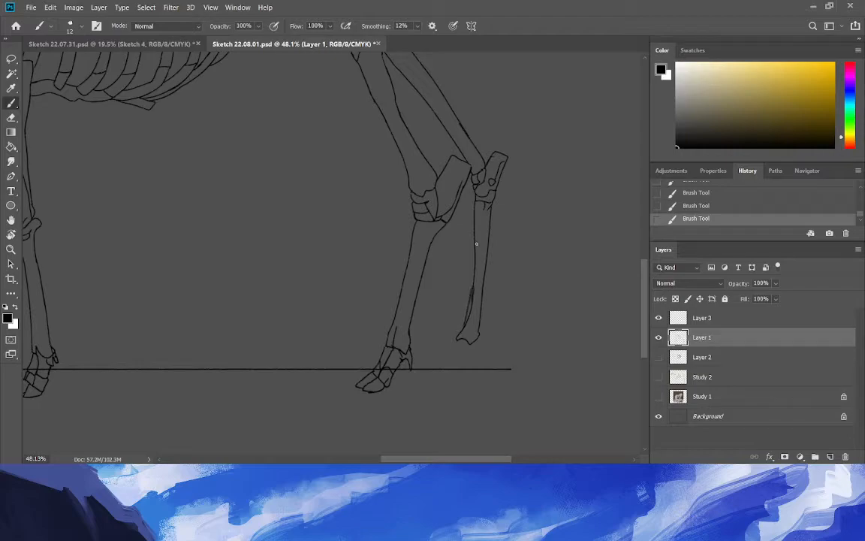
Erase the doubled strokes on the far metatarsal's front edge and redraw the gap as one clean line.
click(11, 117)
mouse_move(467, 324)
mouse_down()
mouse_move(465, 332)
mouse_move(476, 244)
mouse_up()
click(11, 102)
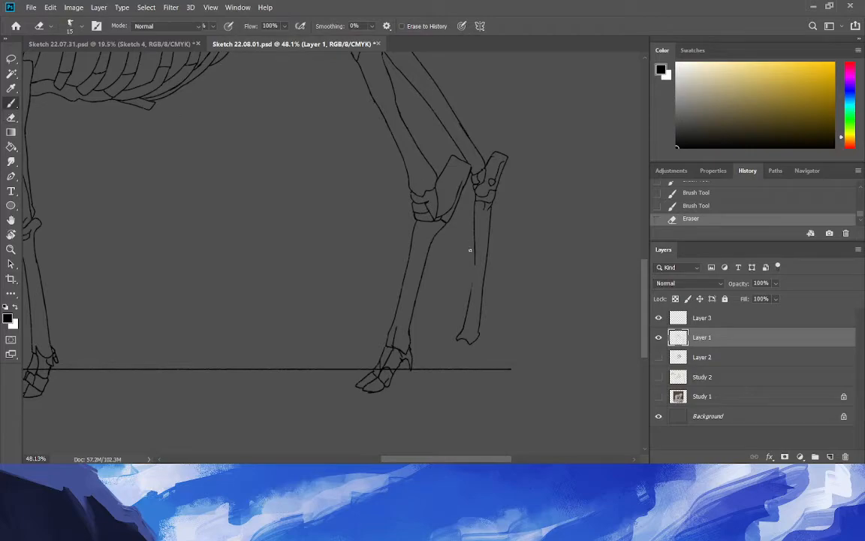
drag(471, 293, 475, 253)
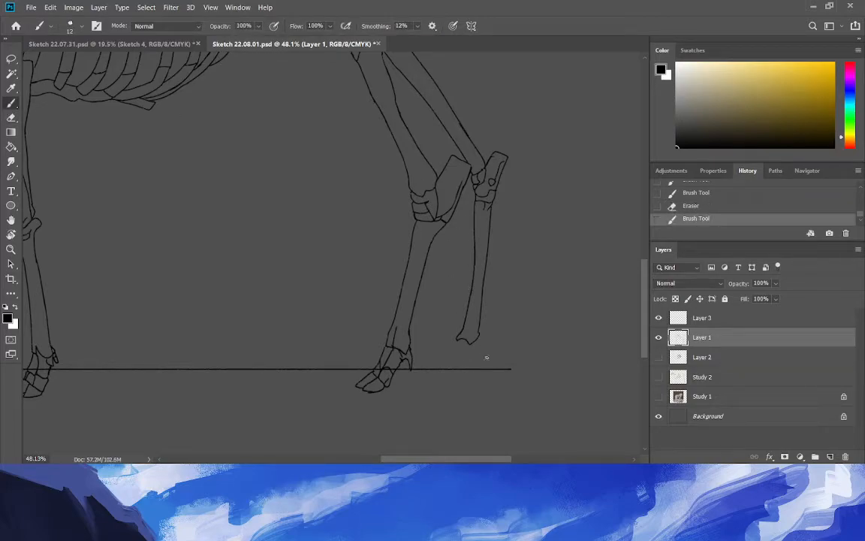
Draw the far hind foot's toe bones and pointed hoof from the metatarsal down to the ground line.
drag(471, 344, 468, 365)
key(ctrl+z)
drag(471, 350, 465, 364)
drag(459, 341, 447, 366)
drag(451, 364, 423, 374)
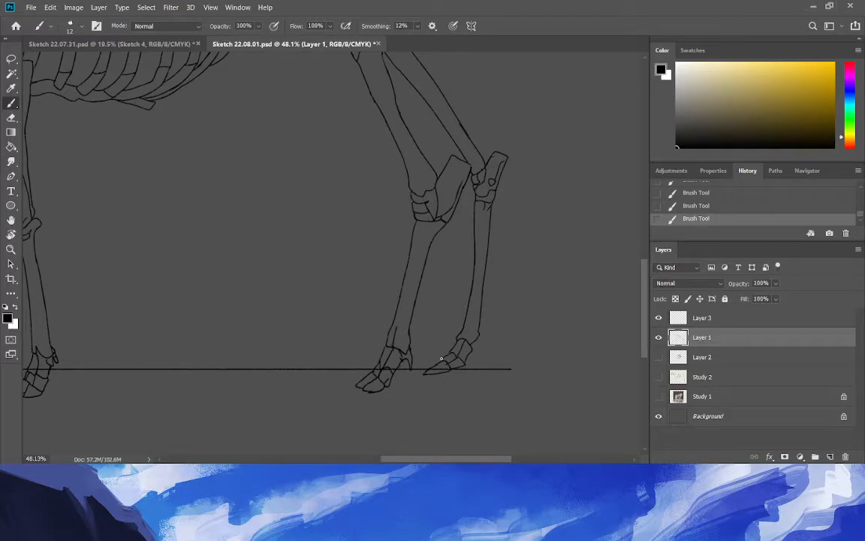
drag(441, 357, 417, 371)
key(w)
click(448, 373)
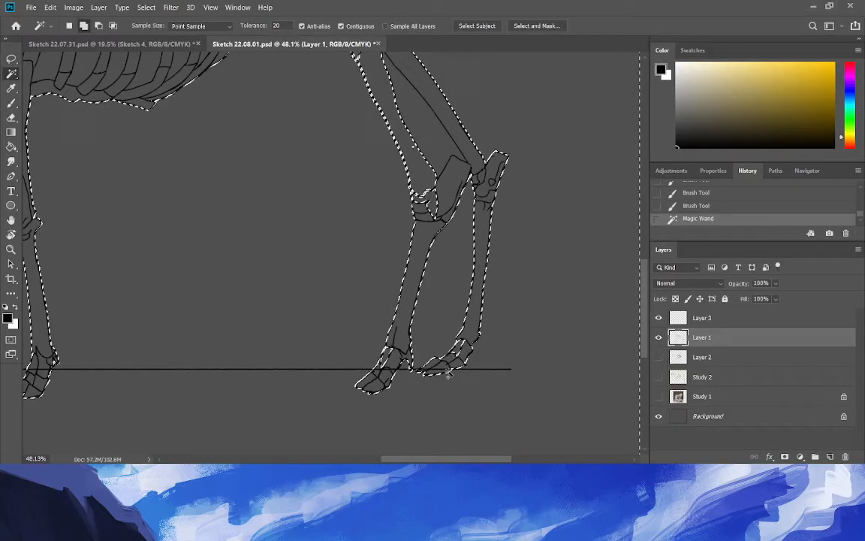
key(ctrl+d)
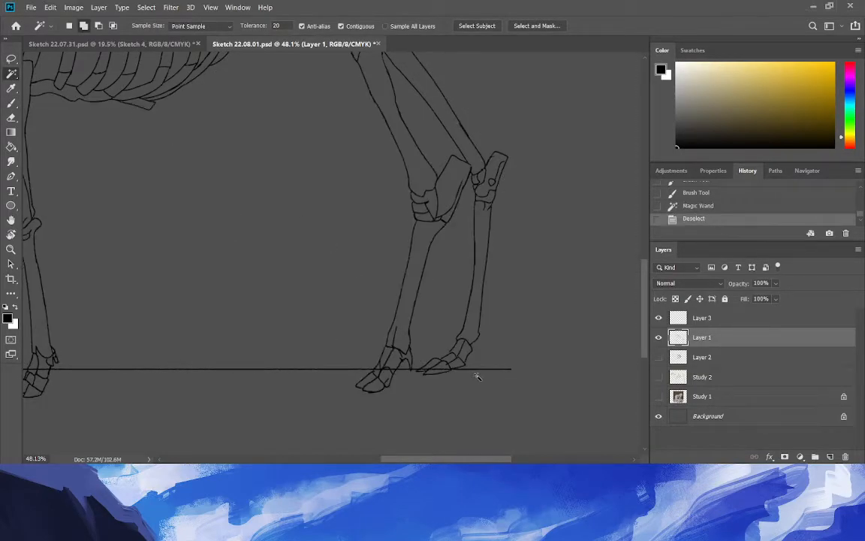
Select the far hind foot's toe bones and hoof with the Lasso and shorten them slightly with Free Transform.
key(l)
mouse_move(419, 376)
mouse_down()
mouse_move(448, 345)
mouse_move(467, 348)
mouse_move(440, 399)
mouse_move(398, 359)
mouse_move(434, 374)
mouse_up()
key(ctrl+t)
key(Return)
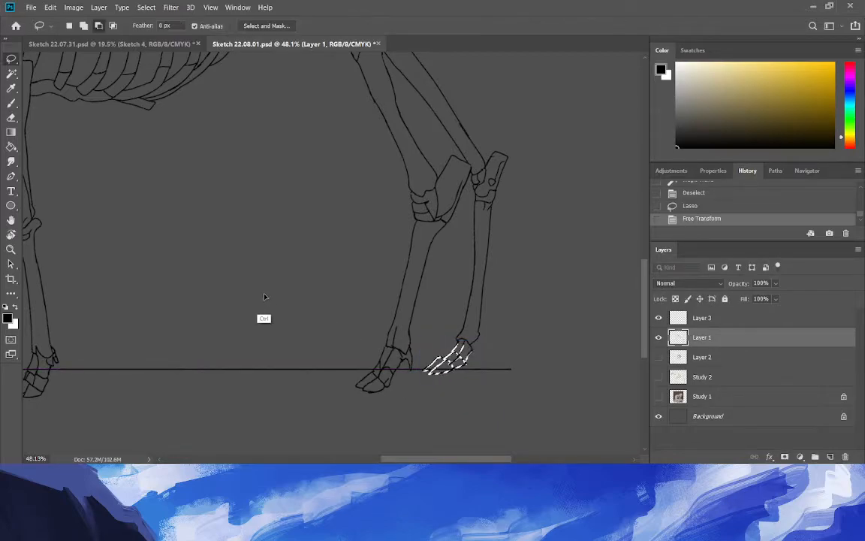
key(ctrl+d)
Draw a small pointed dewclaw behind the far hind foot and erase stray marks around the hind legs.
click(10, 119)
click(11, 104)
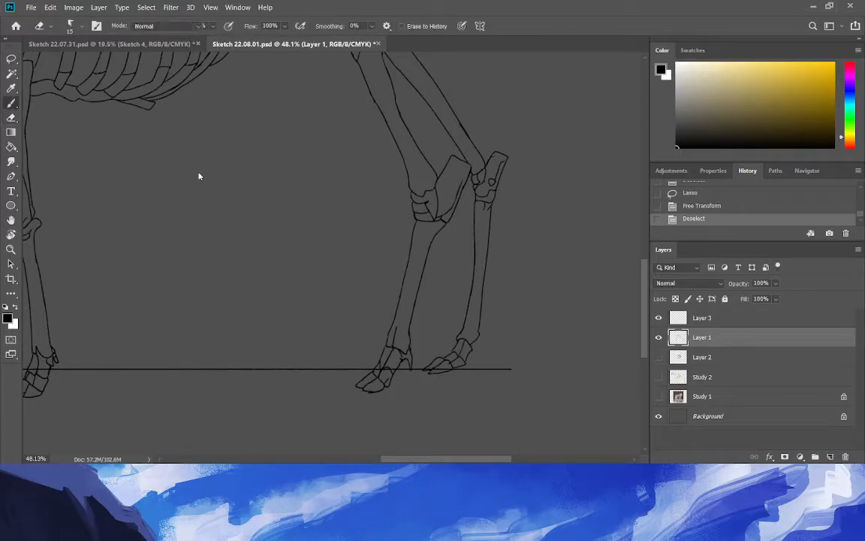
drag(479, 337, 480, 353)
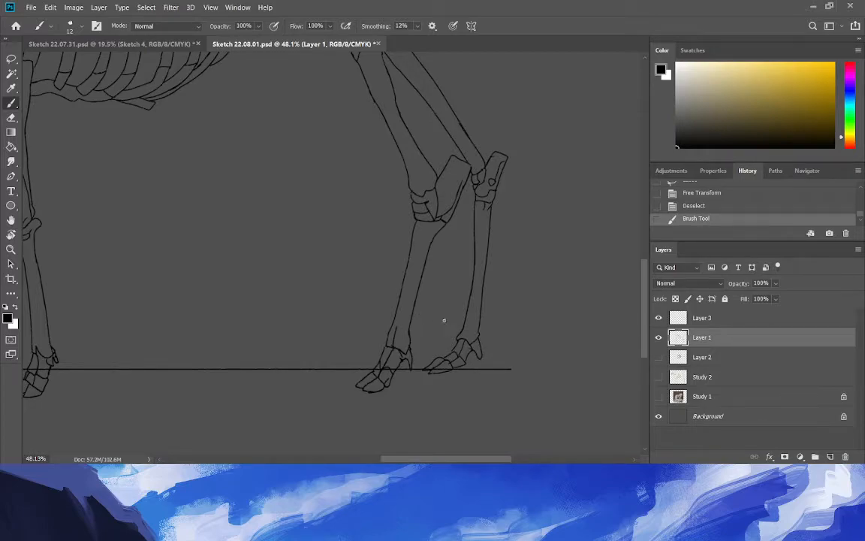
key(e)
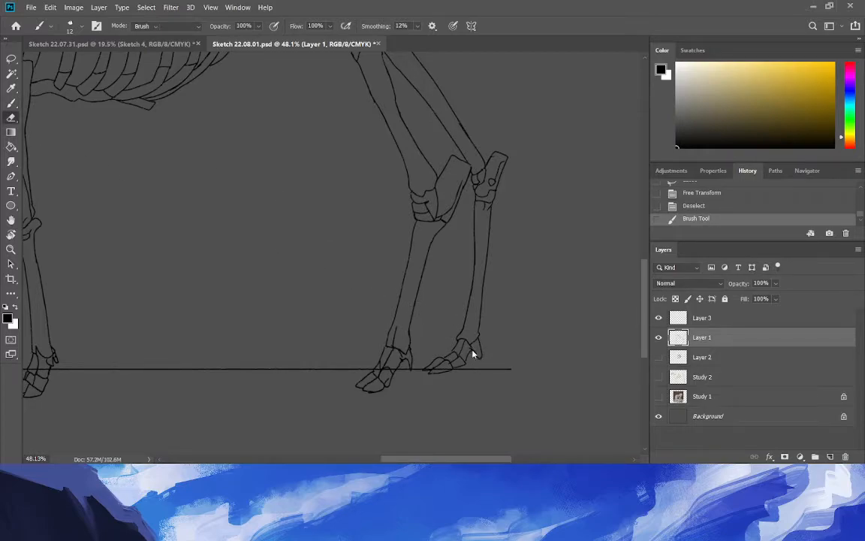
drag(421, 312, 403, 291)
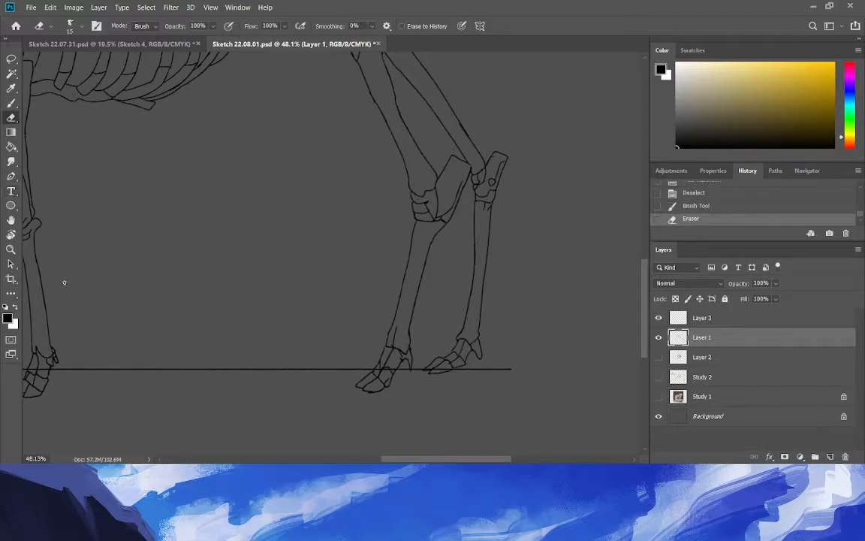
drag(441, 146, 441, 186)
Lasso the neck vertebrae in front of the shoulder and stretch them forward to about 115% width, keeping their height.
click(11, 249)
mouse_move(172, 278)
mouse_down()
mouse_move(125, 280)
mouse_move(141, 285)
mouse_up()
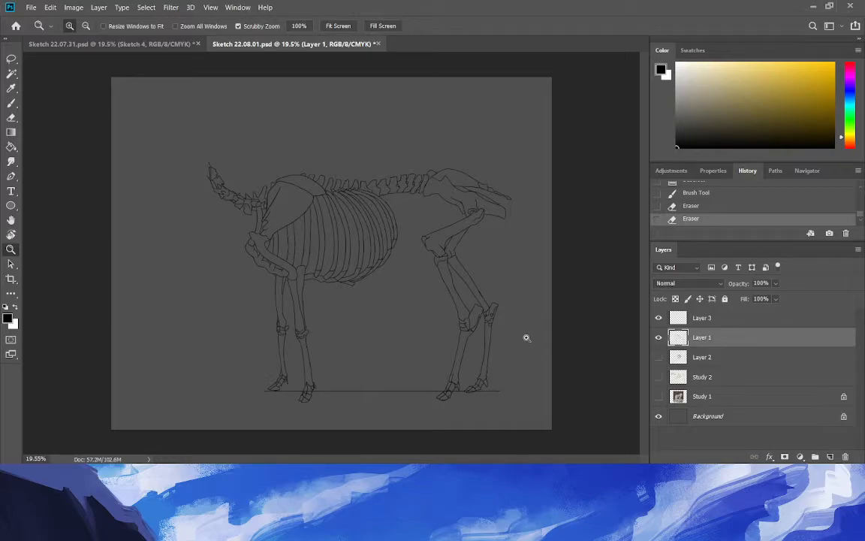
click(170, 149)
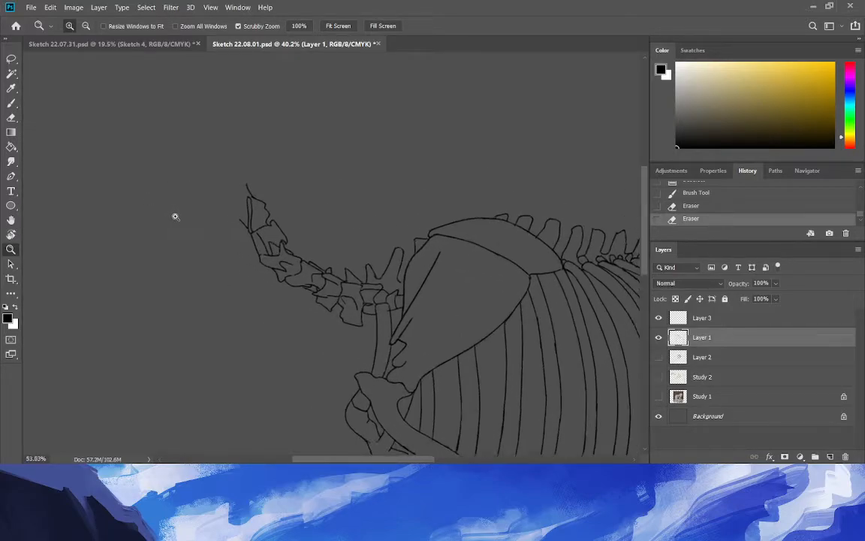
drag(175, 216, 179, 217)
click(12, 60)
mouse_move(360, 352)
mouse_down()
mouse_move(385, 350)
mouse_move(380, 285)
mouse_move(265, 141)
mouse_move(271, 349)
mouse_move(184, 289)
mouse_up()
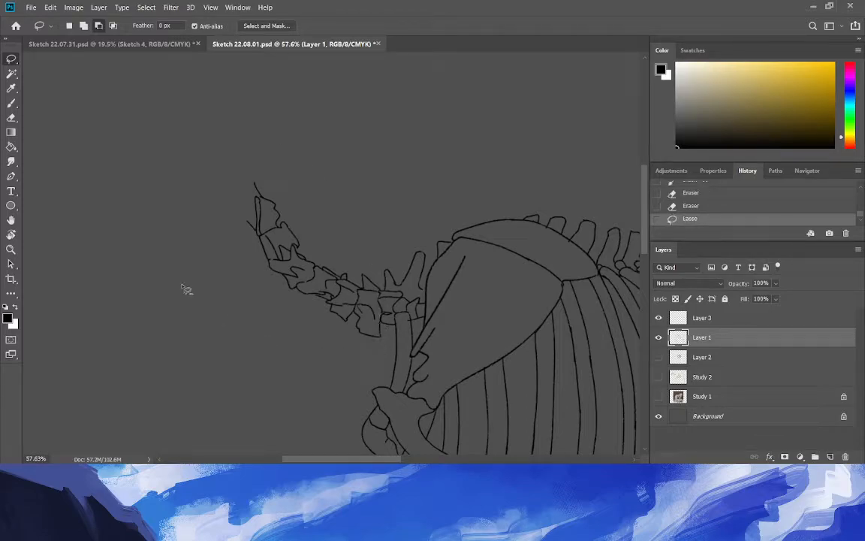
key(ctrl+t)
drag(199, 246, 169, 246)
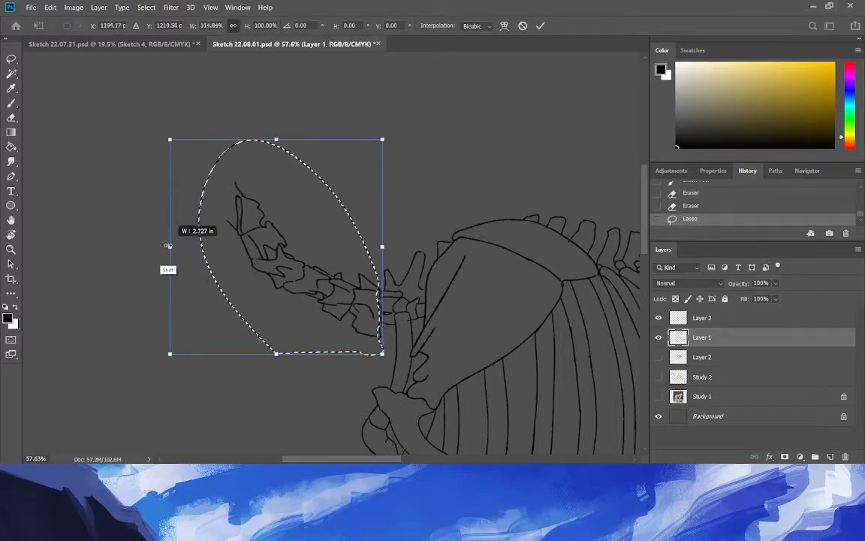
key(Return)
key(ctrl+d)
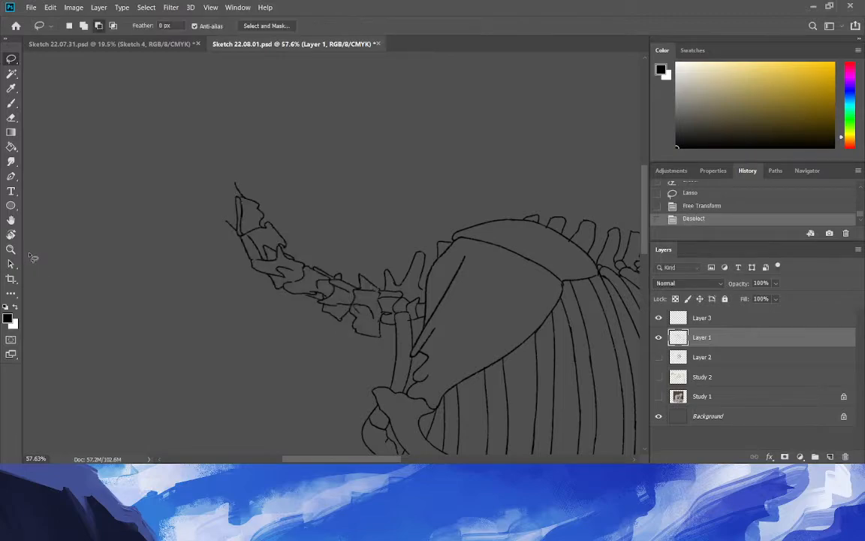
Draw the back of the skull above the neck, its forward-running cheek line, and the jaw's curved rear edge.
click(12, 103)
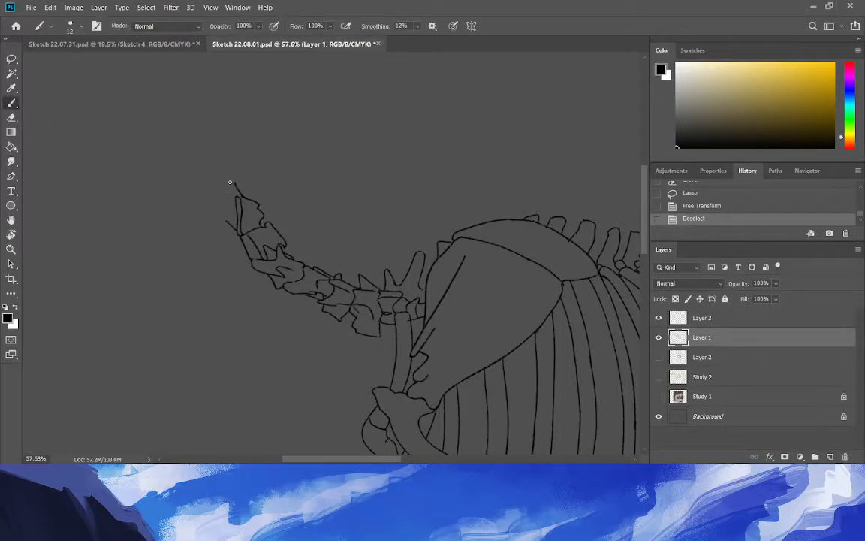
mouse_move(231, 182)
mouse_down()
mouse_move(219, 217)
mouse_move(221, 199)
mouse_move(224, 222)
mouse_move(173, 241)
mouse_up()
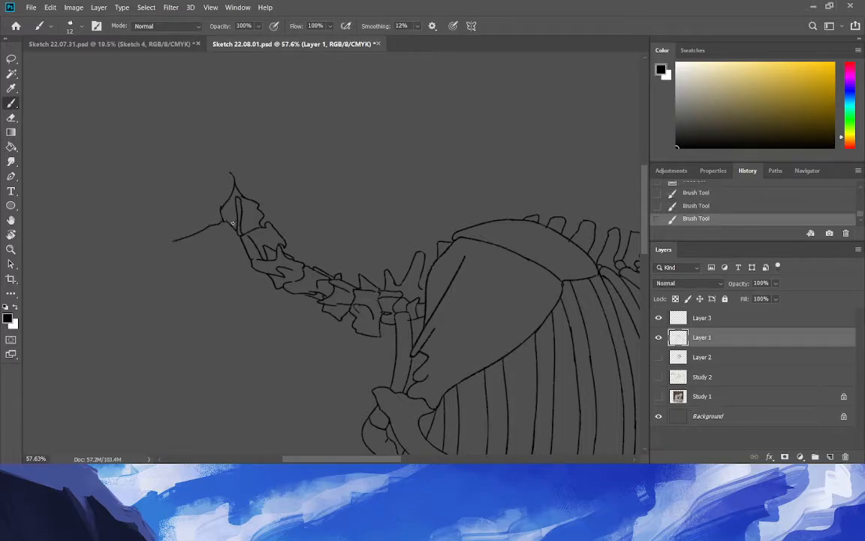
mouse_move(224, 221)
mouse_down()
mouse_move(226, 240)
mouse_move(211, 227)
mouse_up()
drag(217, 230, 216, 263)
drag(214, 263, 199, 283)
Lasso the jaw's curved rear edge, scale it to about 94% and nudge it up against the skull.
key(l)
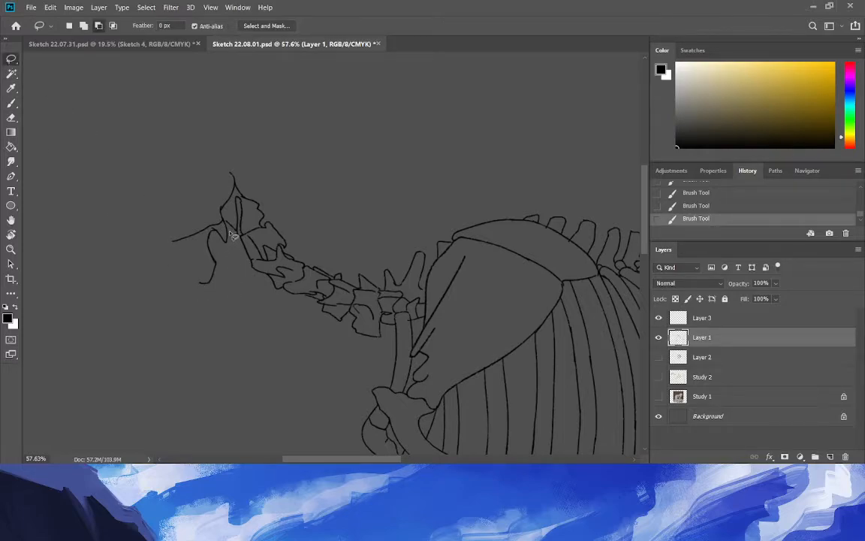
mouse_move(215, 299)
mouse_down()
mouse_move(227, 226)
mouse_move(206, 228)
mouse_move(173, 298)
mouse_up()
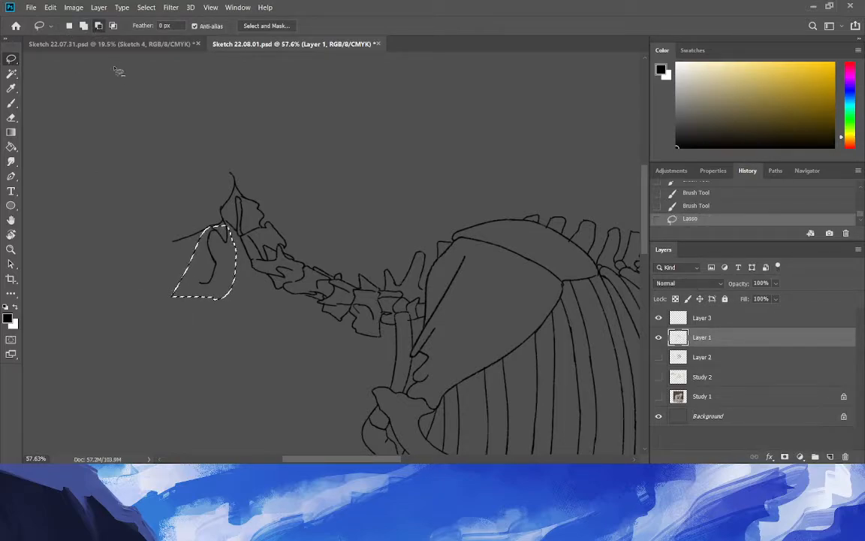
drag(191, 201, 180, 205)
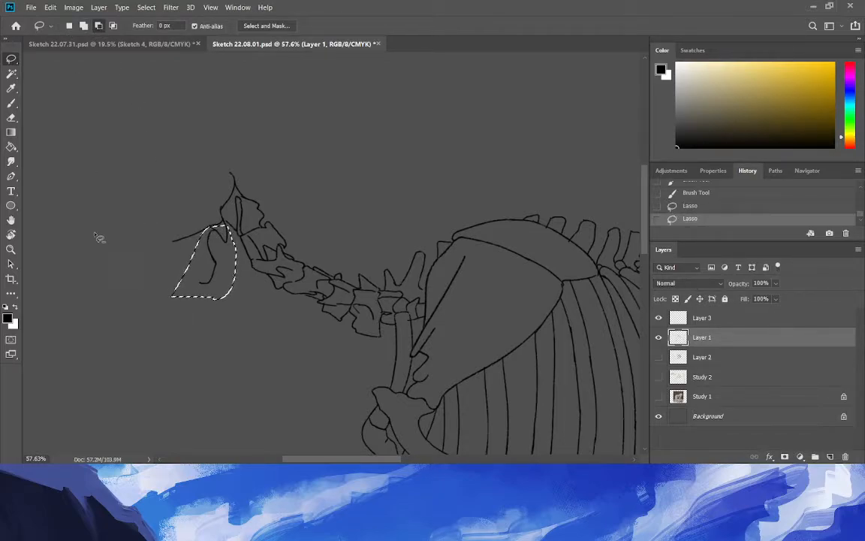
key(ctrl+t)
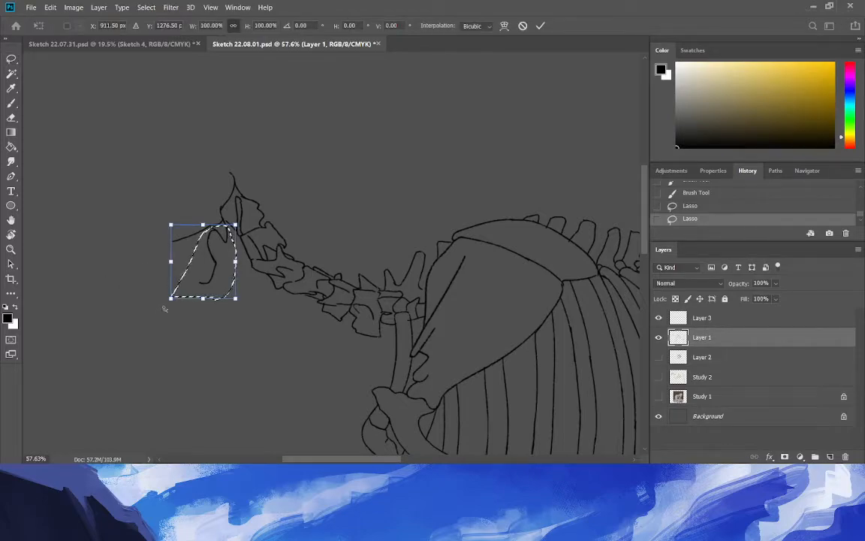
drag(171, 299, 188, 286)
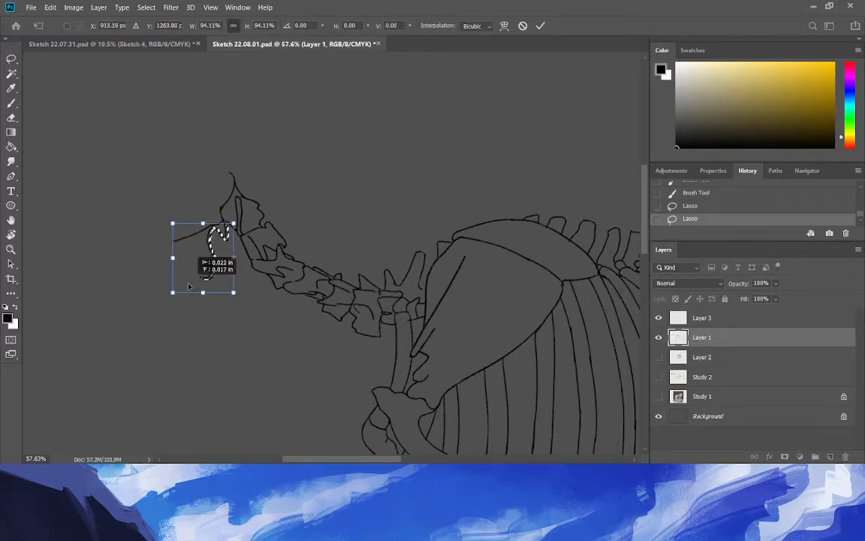
key(Return)
key(ctrl+d)
Draw the lower jaw's bottom edge as one long line running forward from the jaw corner.
click(11, 102)
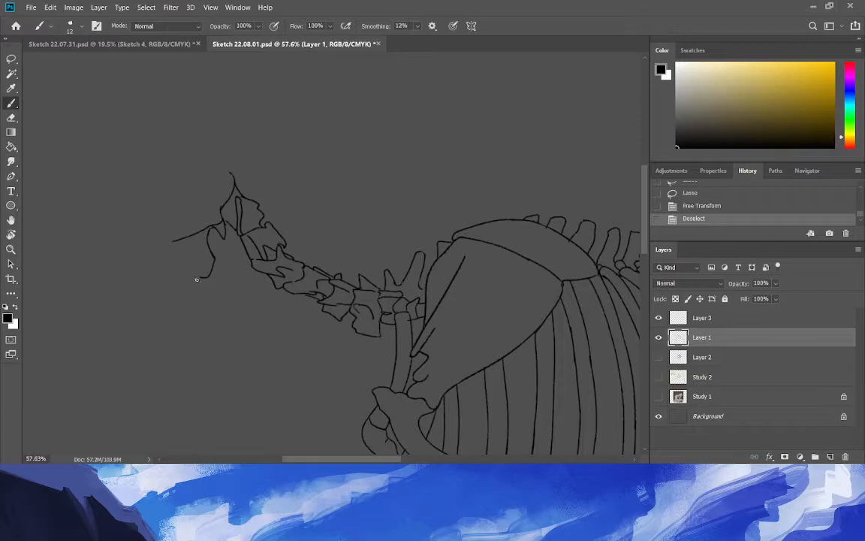
drag(200, 277, 144, 287)
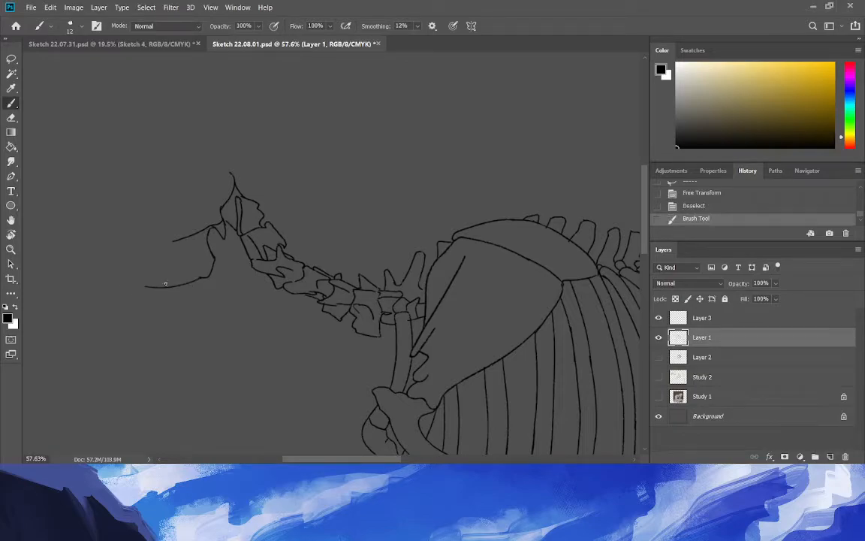
key(ctrl+z)
drag(200, 278, 104, 294)
drag(116, 290, 84, 290)
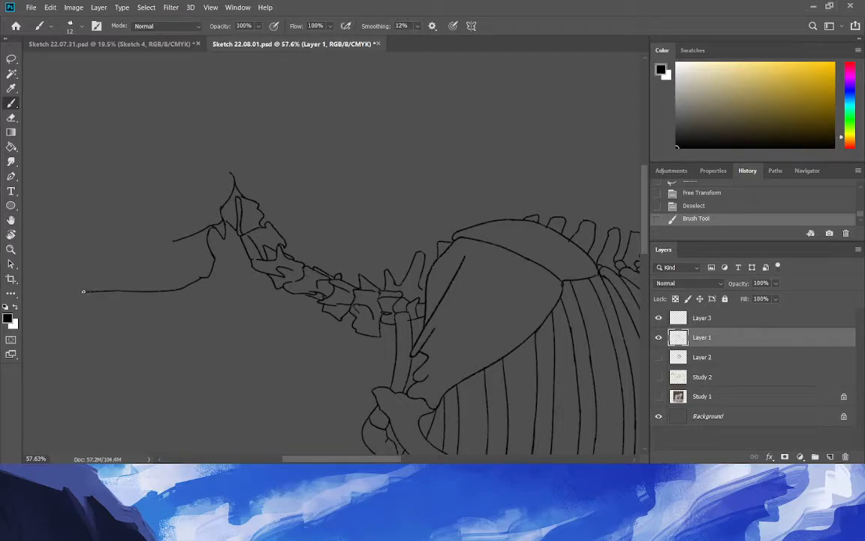
Show Layer 2 and the Study 2 painting beneath the line art and make Layer 2 active.
click(658, 356)
click(702, 357)
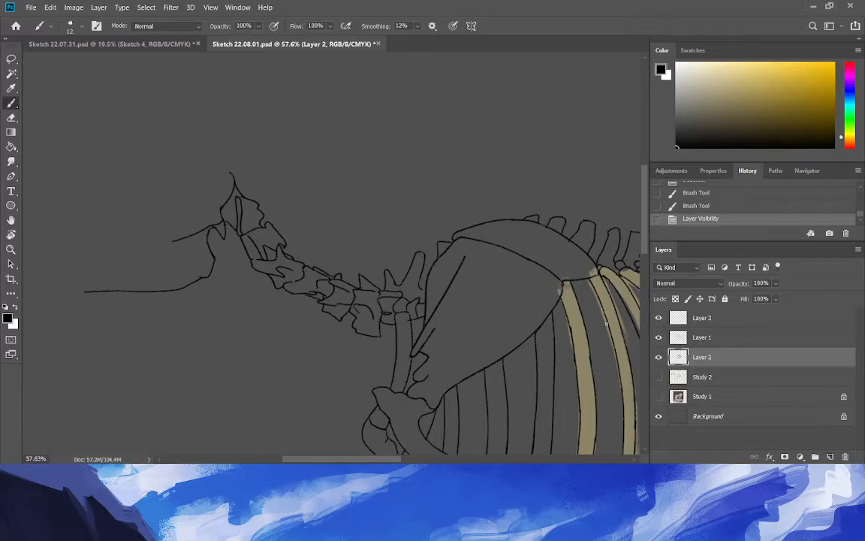
click(659, 377)
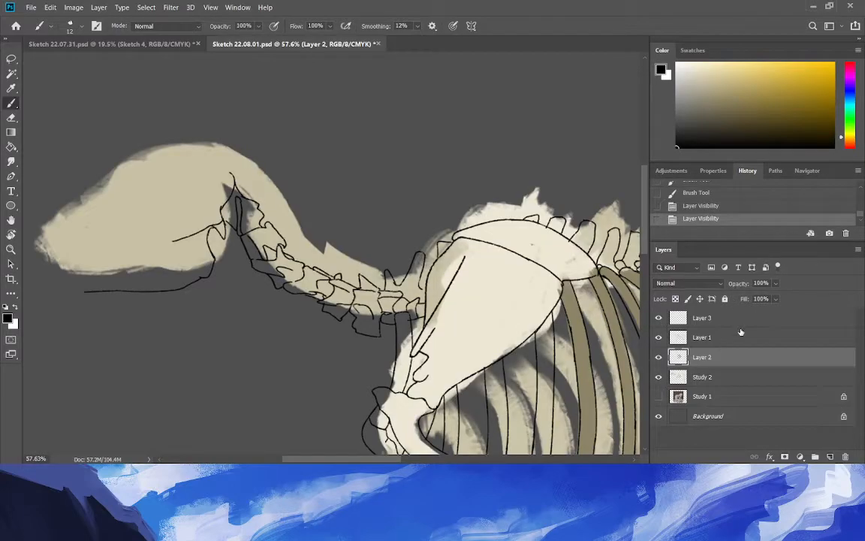
click(715, 377)
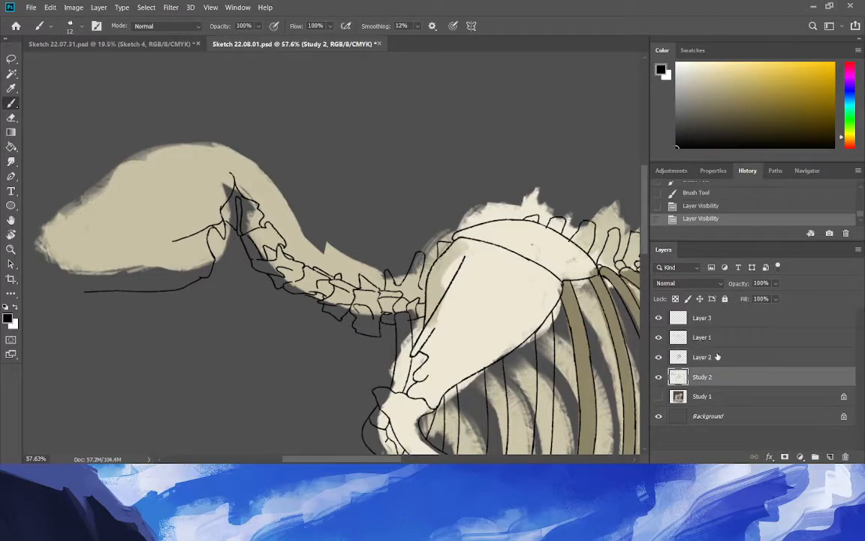
click(717, 357)
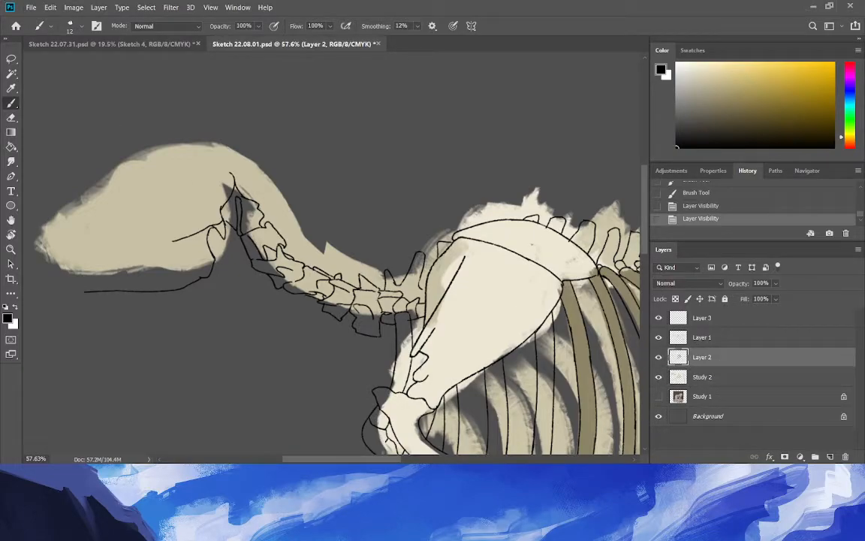
Sample the ribs' olive tone and paint the back of the skull with it on Layer 2 using a 117 px brush.
key(period)
click(11, 88)
click(586, 328)
key(slash)
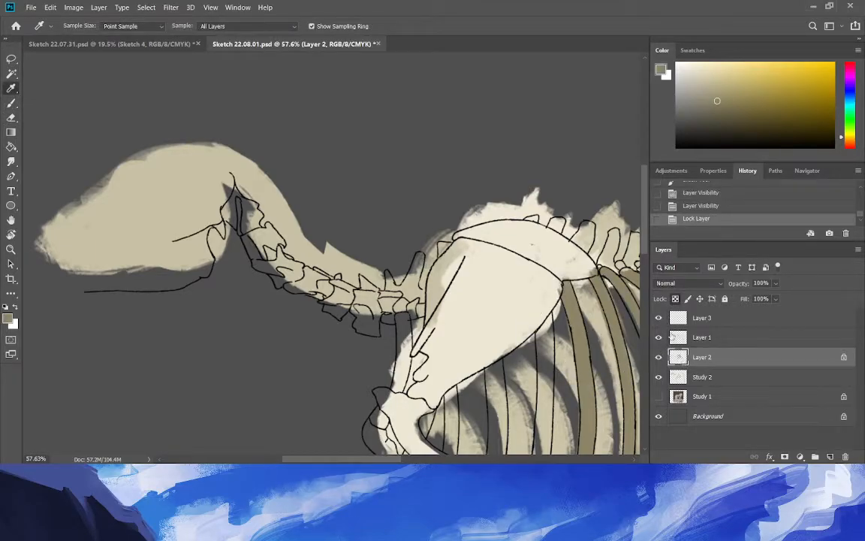
key(slash)
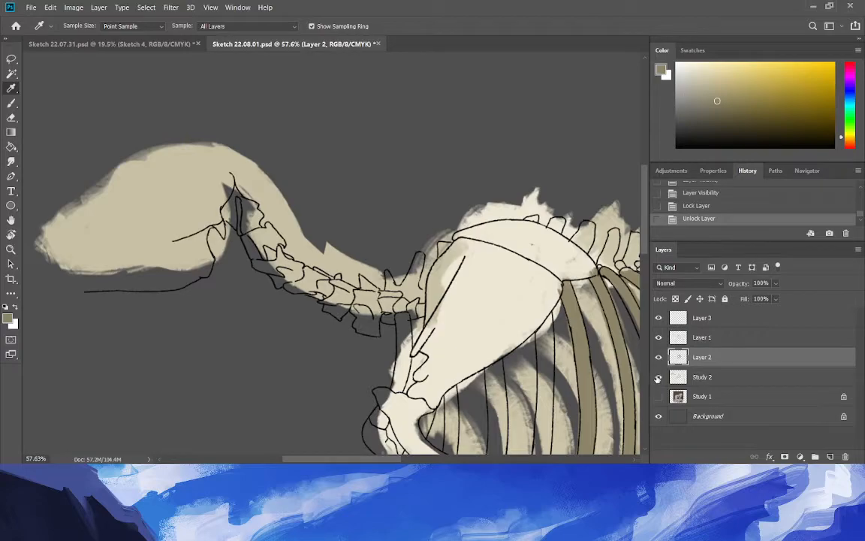
key(b)
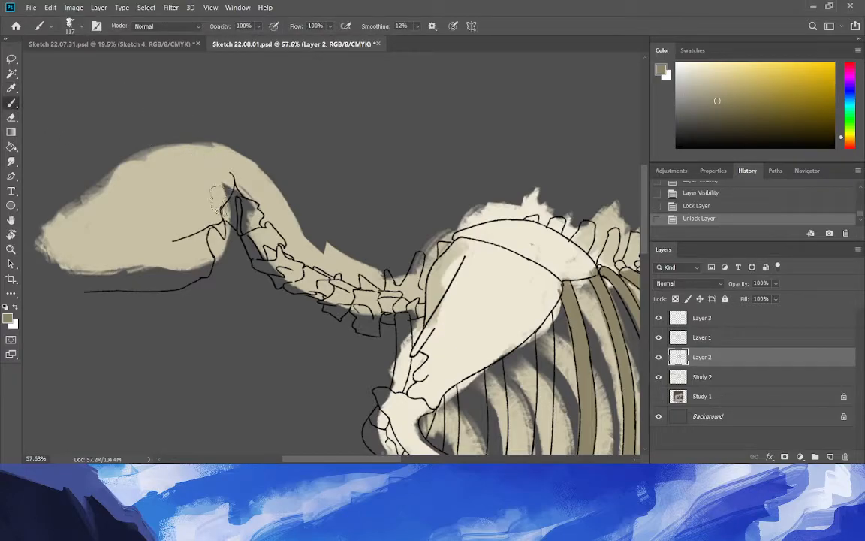
mouse_move(197, 184)
mouse_down()
mouse_move(204, 172)
mouse_move(180, 161)
mouse_up()
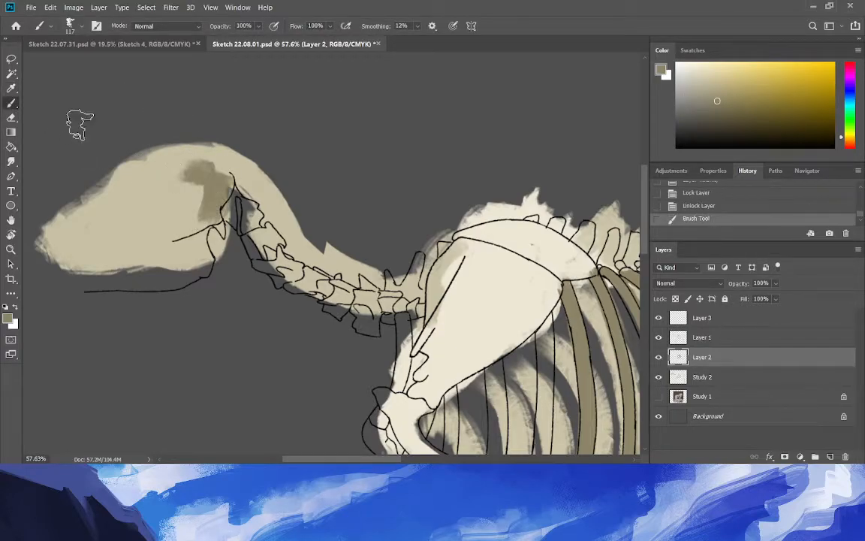
Reduce the brush size to 69 px and block in the rear corner of the lower jaw in olive.
click(69, 27)
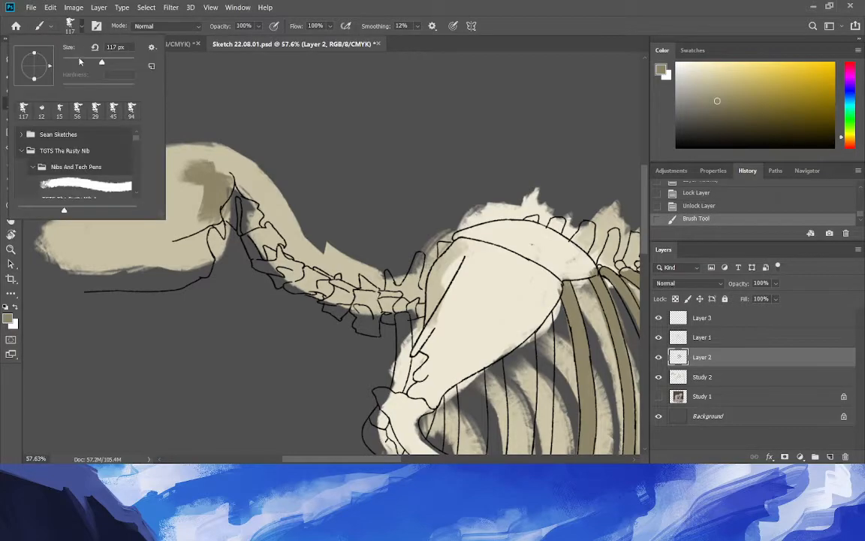
click(199, 261)
drag(204, 235, 199, 264)
drag(203, 259, 177, 271)
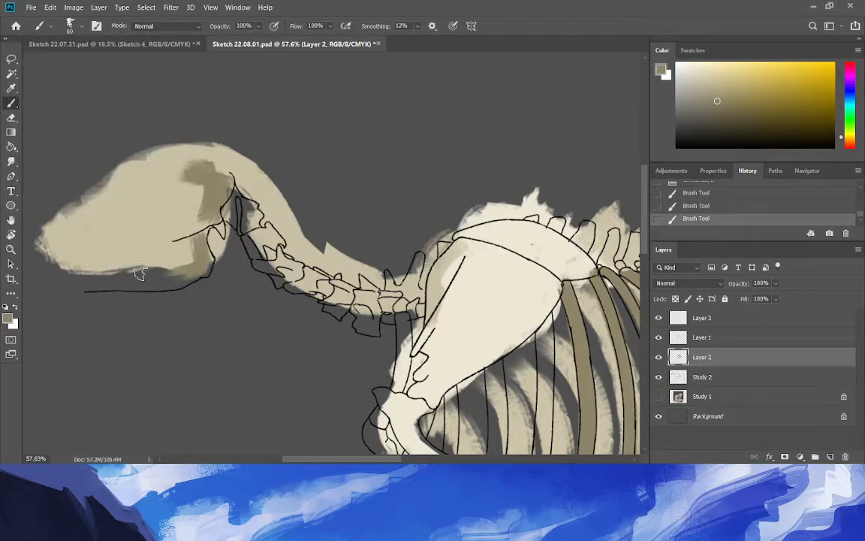
Block in the skull in olive on Layer 2: the forehead, snout, both jaws, cheek and a round eye socket.
mouse_move(184, 239)
mouse_down()
mouse_move(185, 263)
mouse_move(126, 292)
mouse_move(158, 280)
mouse_move(124, 267)
mouse_move(68, 272)
mouse_move(84, 248)
mouse_move(81, 227)
mouse_move(161, 165)
mouse_up()
mouse_move(219, 167)
mouse_down()
mouse_move(173, 174)
mouse_move(194, 165)
mouse_move(156, 176)
mouse_move(186, 171)
mouse_move(64, 218)
mouse_up()
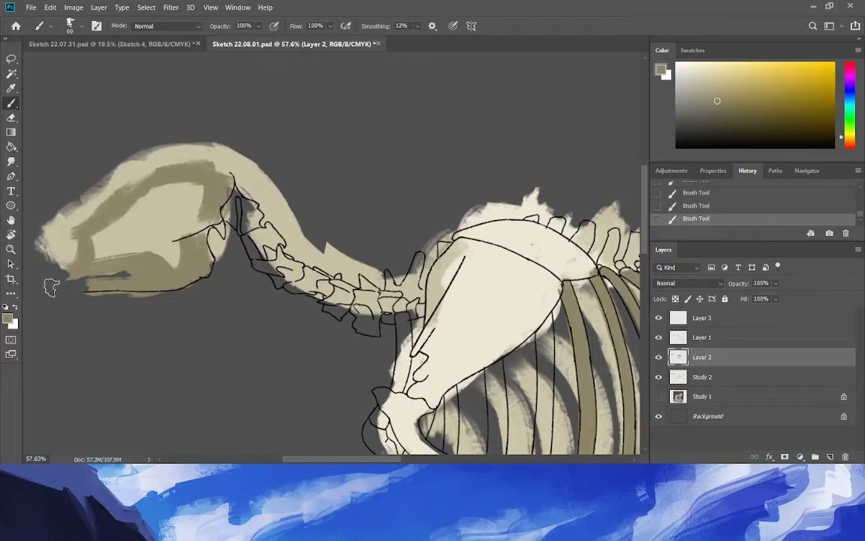
mouse_move(78, 287)
mouse_down()
mouse_move(115, 284)
mouse_move(66, 275)
mouse_up()
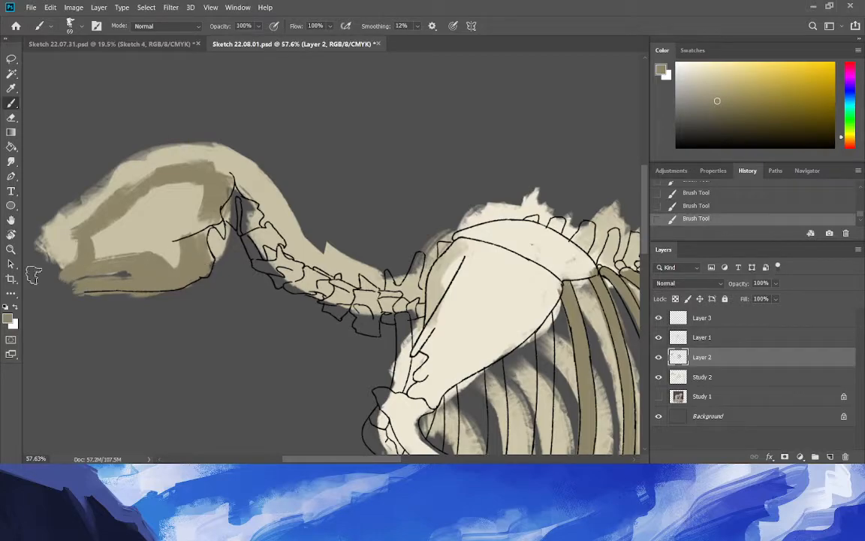
drag(159, 266, 176, 231)
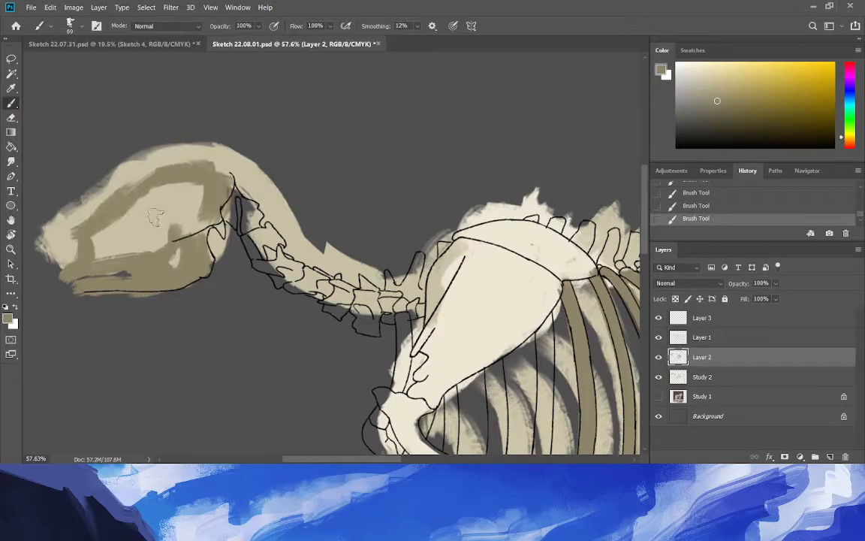
mouse_move(154, 216)
mouse_down()
mouse_move(143, 189)
mouse_move(125, 193)
mouse_up()
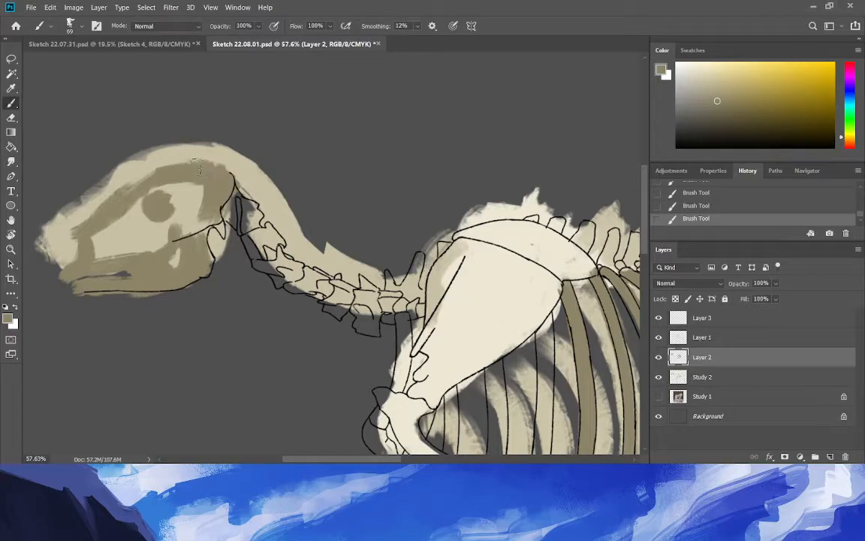
mouse_move(212, 166)
mouse_down()
mouse_move(186, 150)
mouse_move(143, 150)
mouse_up()
Make Layer 1 active and set up a black 12 px brush, undoing the test stroke below the neck.
click(700, 337)
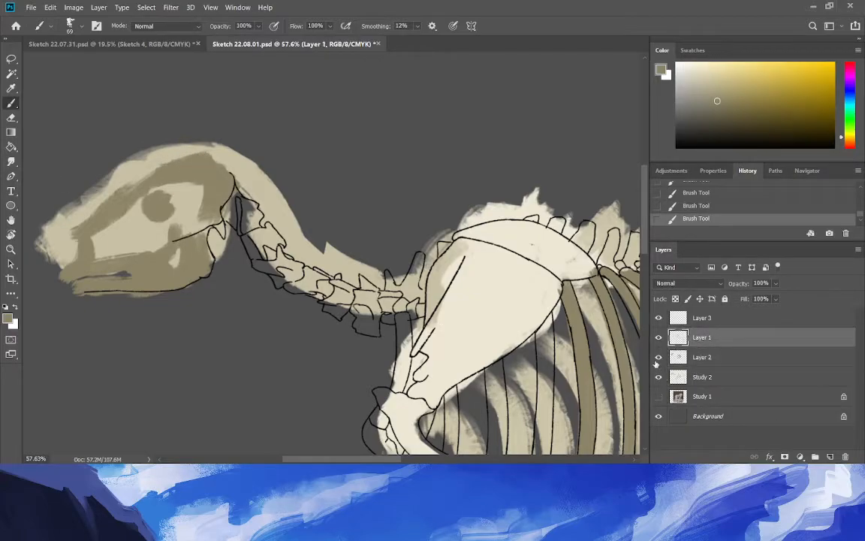
click(659, 357)
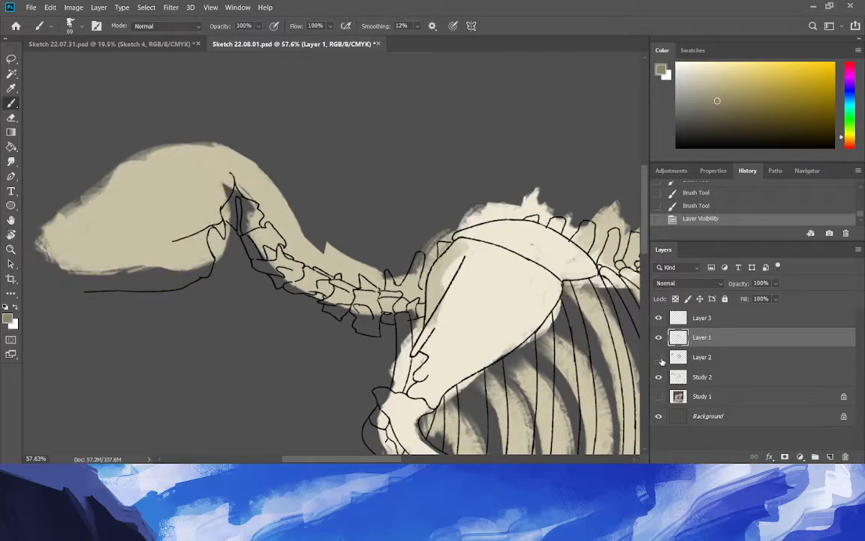
click(692, 128)
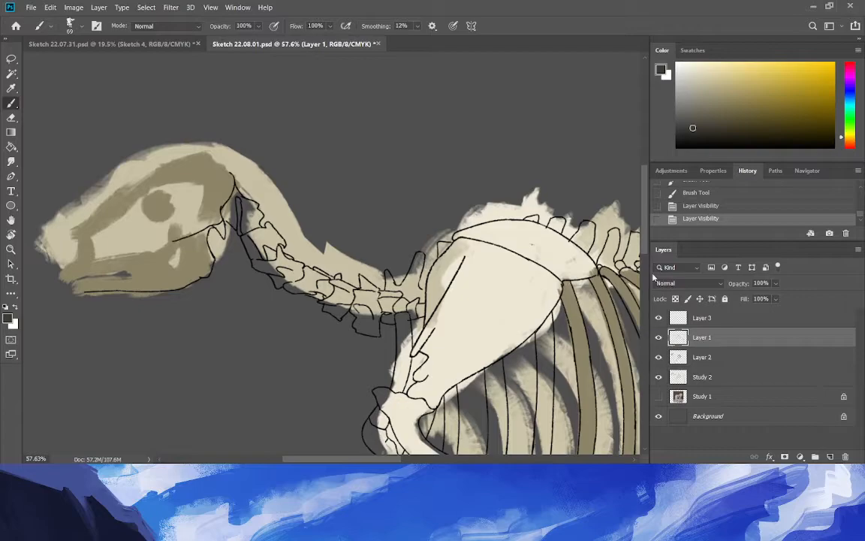
click(677, 146)
key(.)
drag(379, 316, 328, 358)
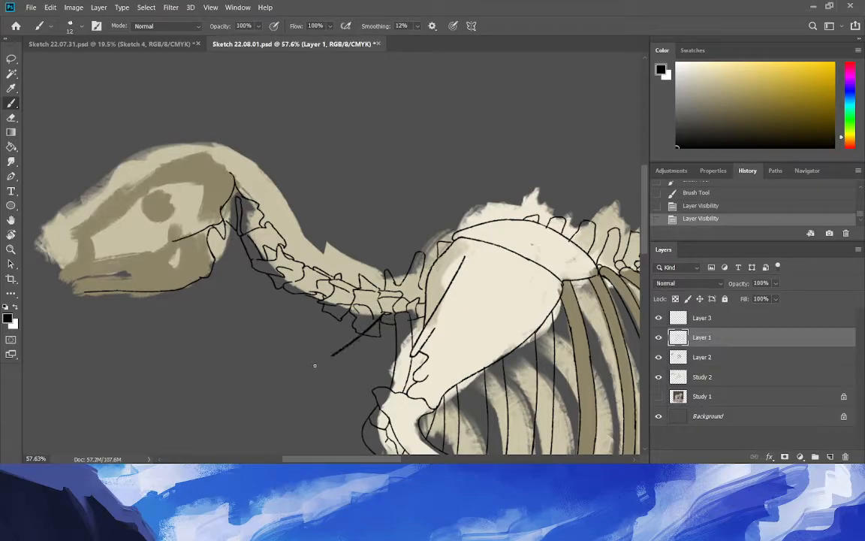
key(ctrl+z)
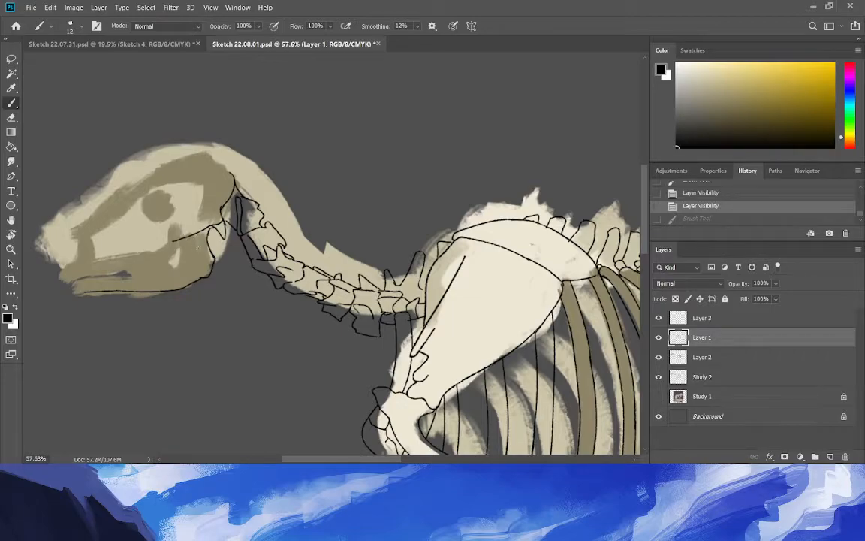
Draw the uprights of the jaw below the cheekbone, extend the cheekbone forward and add the row of back teeth.
drag(181, 251, 158, 234)
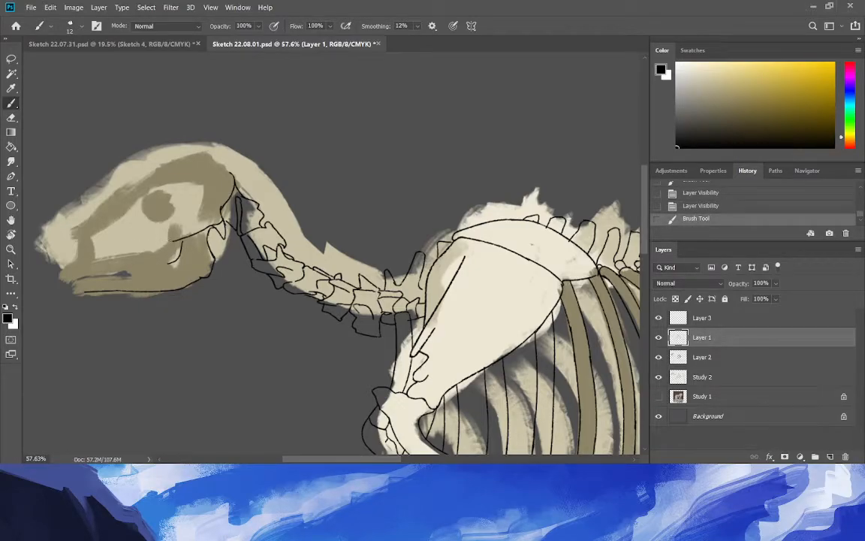
drag(170, 241, 155, 243)
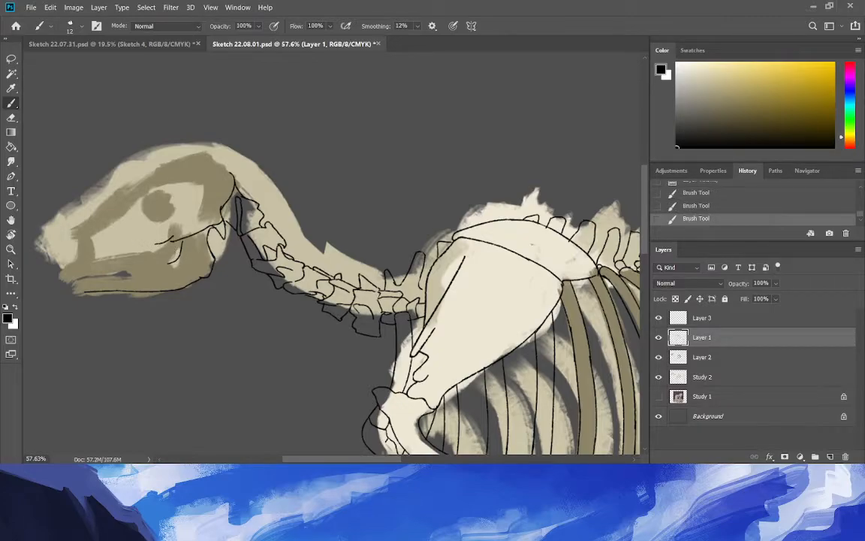
drag(166, 239, 169, 260)
drag(160, 260, 120, 268)
drag(161, 264, 123, 268)
drag(151, 272, 121, 267)
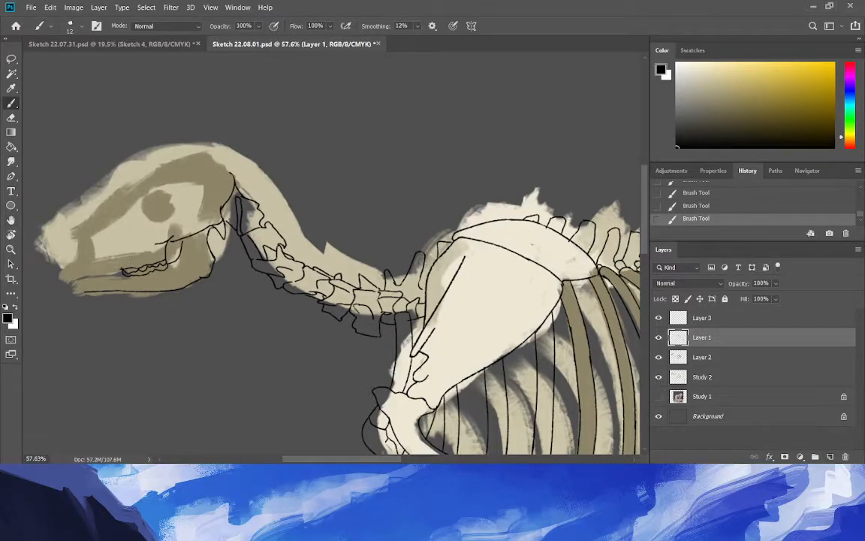
Draw the lower jaw's upper edge and the upper jaw's biting edge forward from the teeth, redoing the upper jaw stroke.
drag(125, 273, 78, 284)
drag(105, 272, 72, 283)
key(ctrl+z)
drag(101, 274, 72, 284)
Outline the front of the upper jaw, the nasal notch and the snout's top line, and add a small opening above the teeth.
click(10, 250)
drag(148, 304, 139, 323)
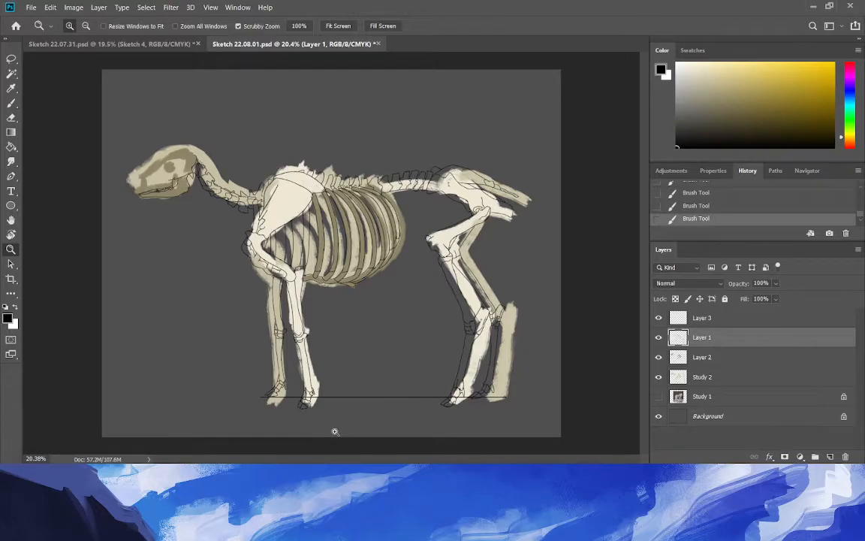
drag(101, 161, 134, 214)
drag(129, 260, 156, 260)
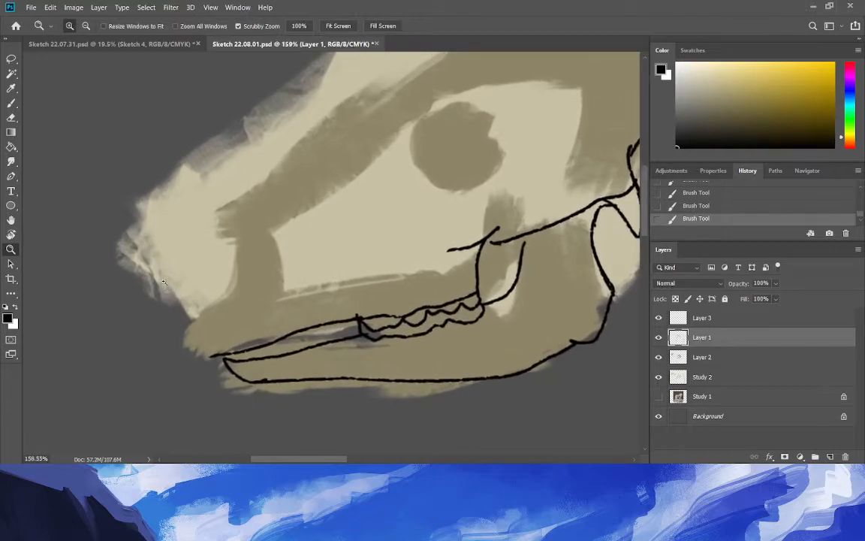
click(11, 104)
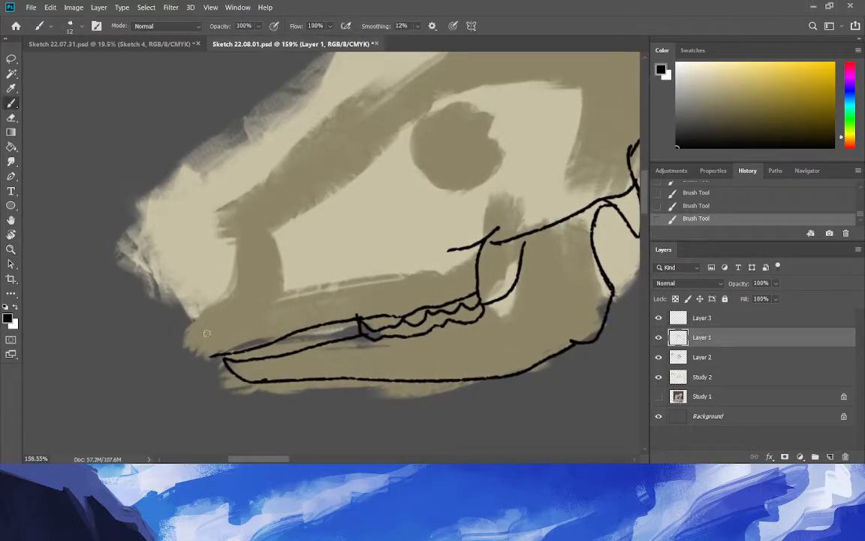
drag(210, 353, 187, 345)
mouse_move(190, 347)
mouse_down()
mouse_move(246, 254)
mouse_move(222, 231)
mouse_up()
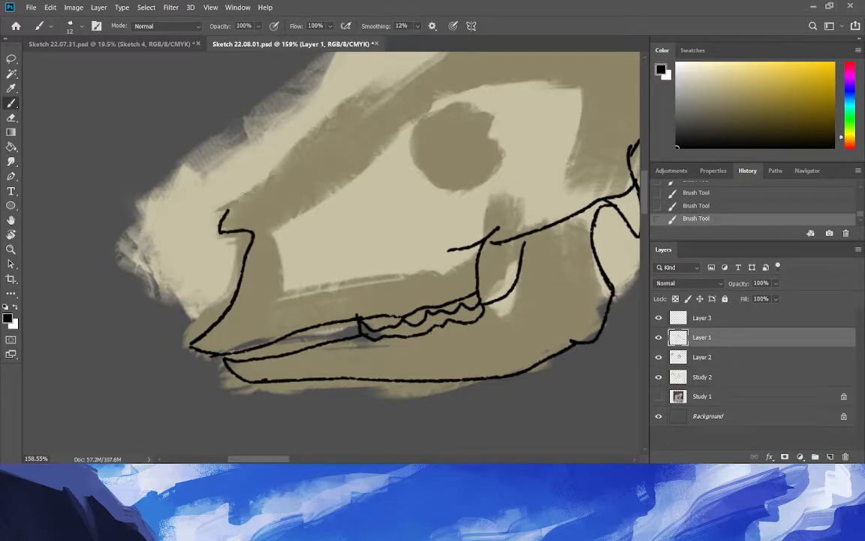
drag(219, 233, 234, 201)
drag(225, 211, 400, 91)
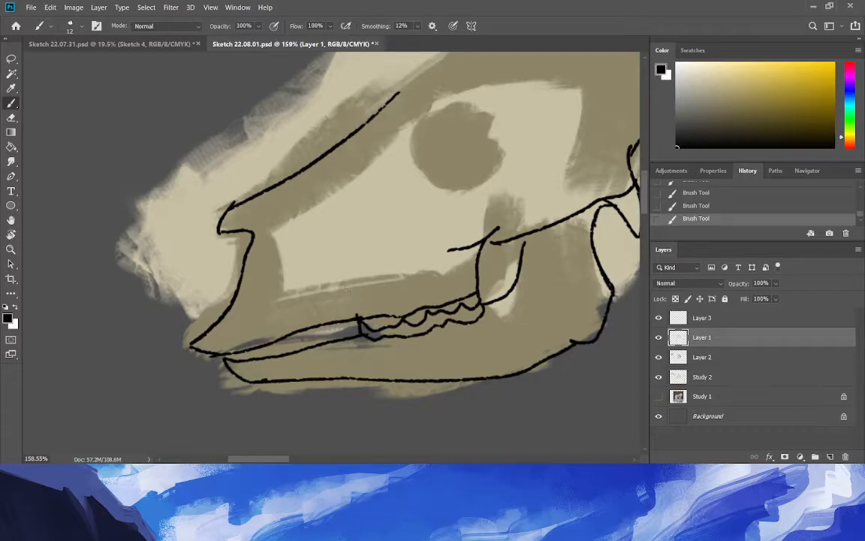
drag(335, 298, 353, 298)
Lasso the cheekbone line up to the back of the skull, squash it to 89.45% height and deselect.
drag(253, 461, 279, 461)
scroll(644, 207, up, 5)
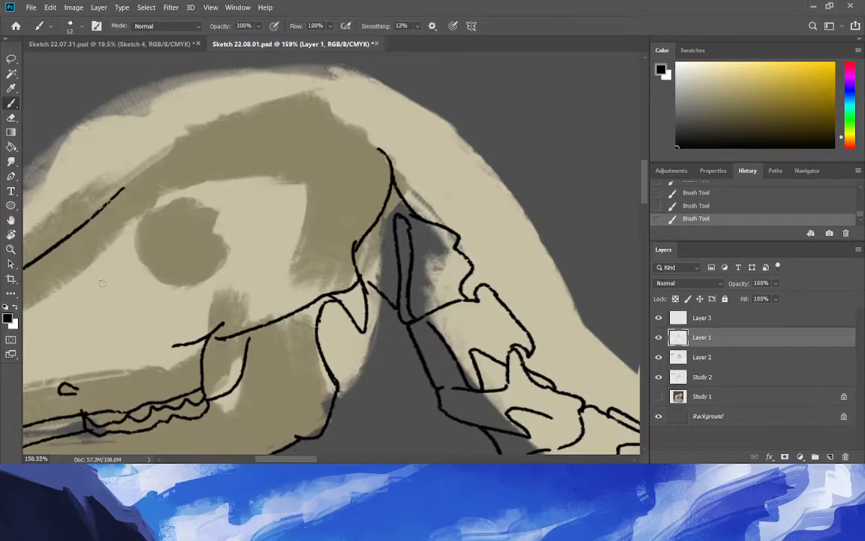
click(12, 57)
mouse_move(156, 359)
mouse_down()
mouse_move(190, 361)
mouse_move(202, 349)
mouse_move(297, 330)
mouse_move(328, 301)
mouse_move(364, 288)
mouse_move(377, 253)
mouse_move(291, 206)
mouse_move(127, 296)
mouse_move(150, 349)
mouse_up()
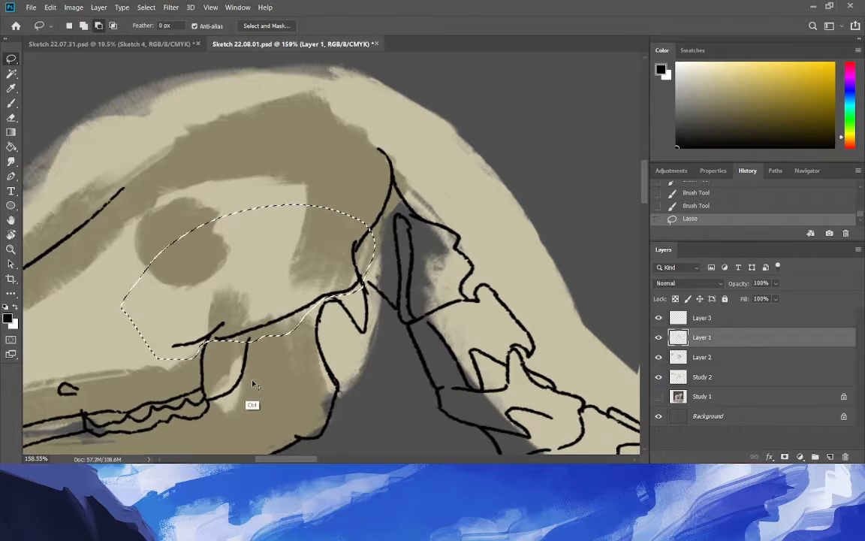
key(ctrl+t)
drag(247, 359, 247, 342)
key(Return)
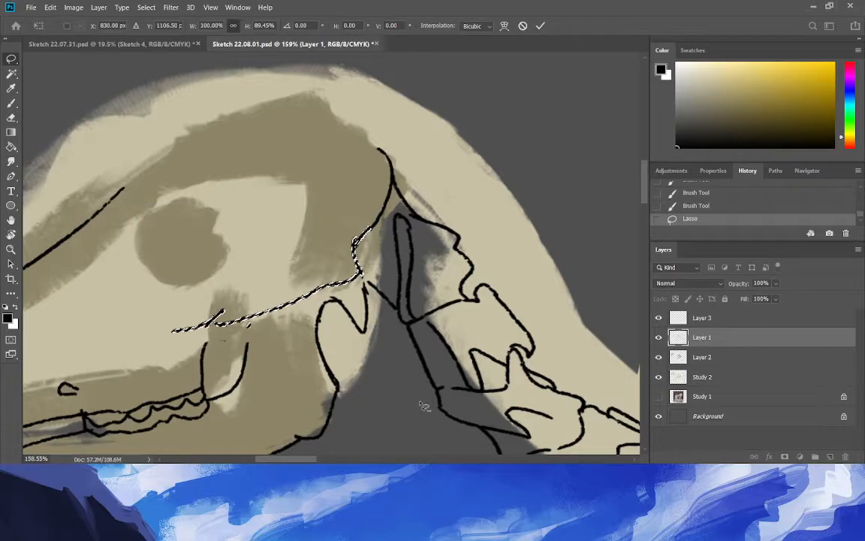
key(ctrl+d)
Reconnect the skull's rear point and the jaw uprights to the cheekbone, curl the jaw joint, and erase leftover line fragments.
click(7, 107)
drag(360, 271, 366, 288)
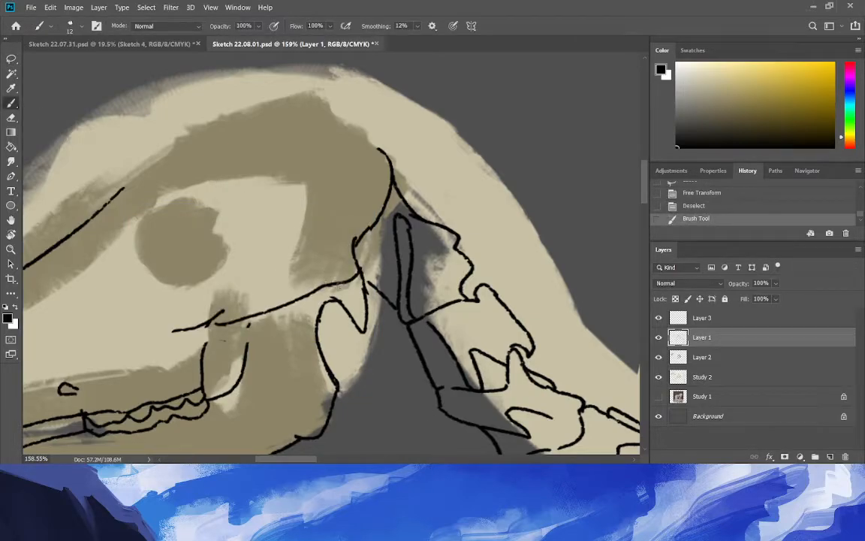
drag(304, 301, 319, 295)
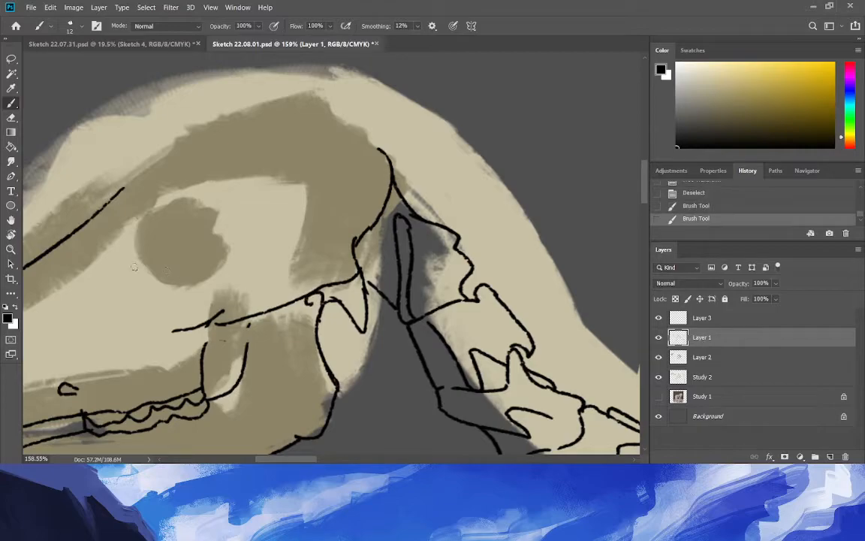
drag(248, 318, 245, 359)
drag(210, 323, 203, 356)
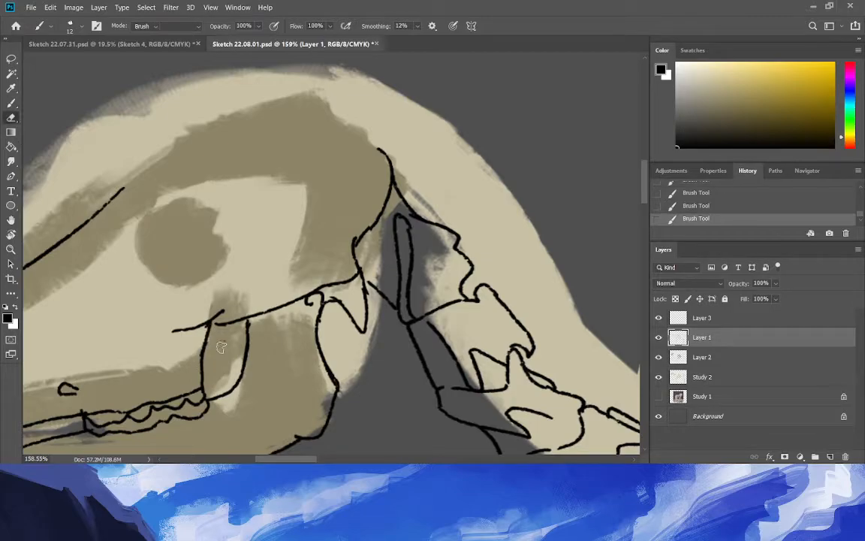
click(12, 118)
click(12, 103)
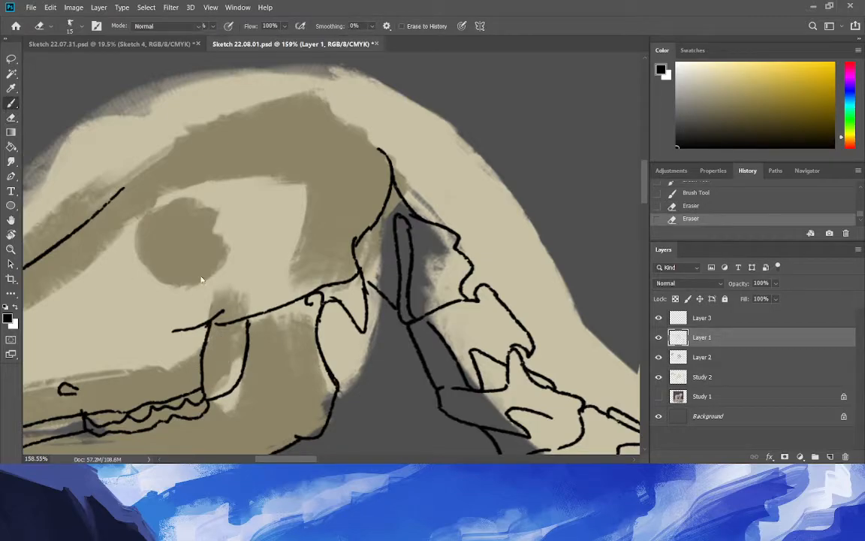
Outline the round eye socket and draw a narrow pointed shape running down in front of it, erasing the stray inner line.
drag(229, 260, 184, 309)
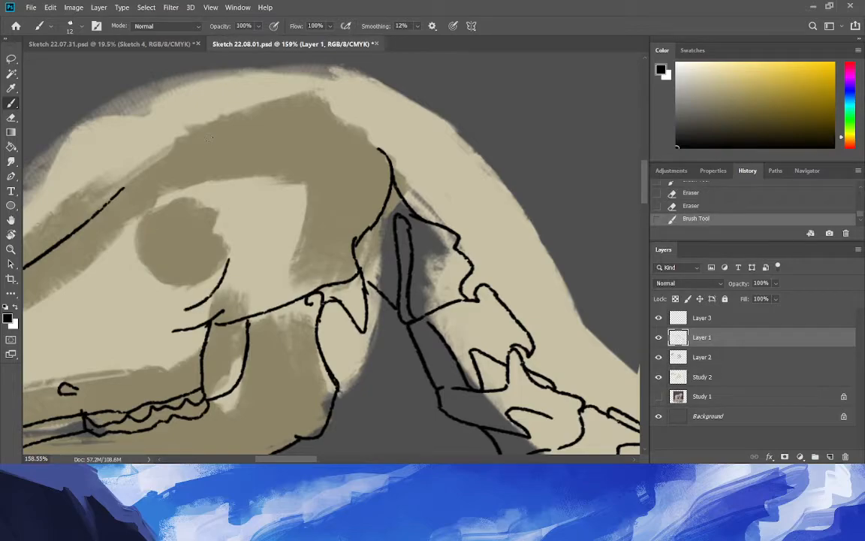
mouse_move(227, 255)
mouse_down()
mouse_move(213, 223)
mouse_move(188, 206)
mouse_move(158, 206)
mouse_move(178, 208)
mouse_move(131, 236)
mouse_move(151, 283)
mouse_move(130, 244)
mouse_move(132, 266)
mouse_move(155, 298)
mouse_move(180, 306)
mouse_up()
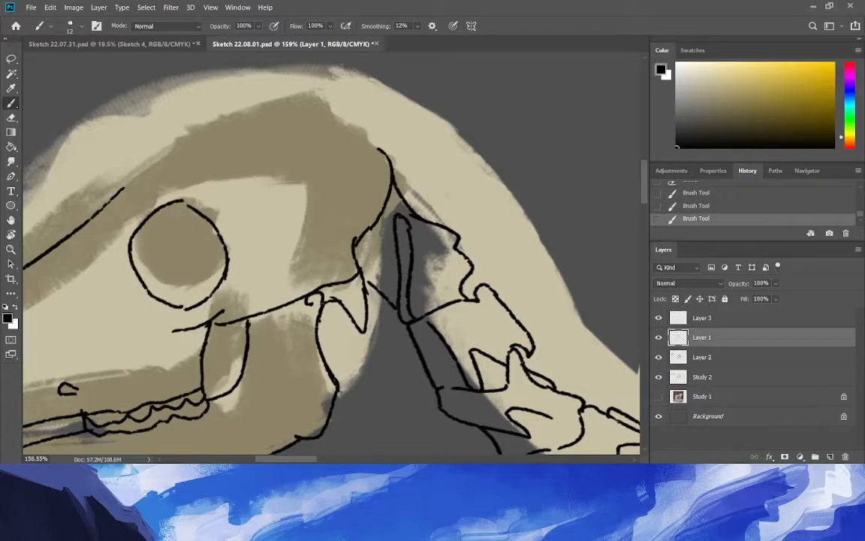
click(10, 250)
drag(147, 279, 47, 154)
key(b)
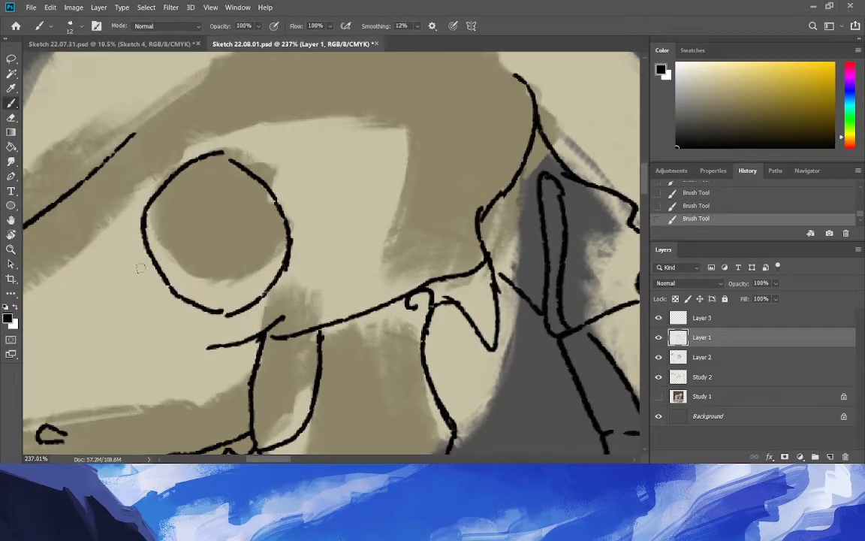
drag(157, 266, 124, 305)
drag(269, 460, 249, 460)
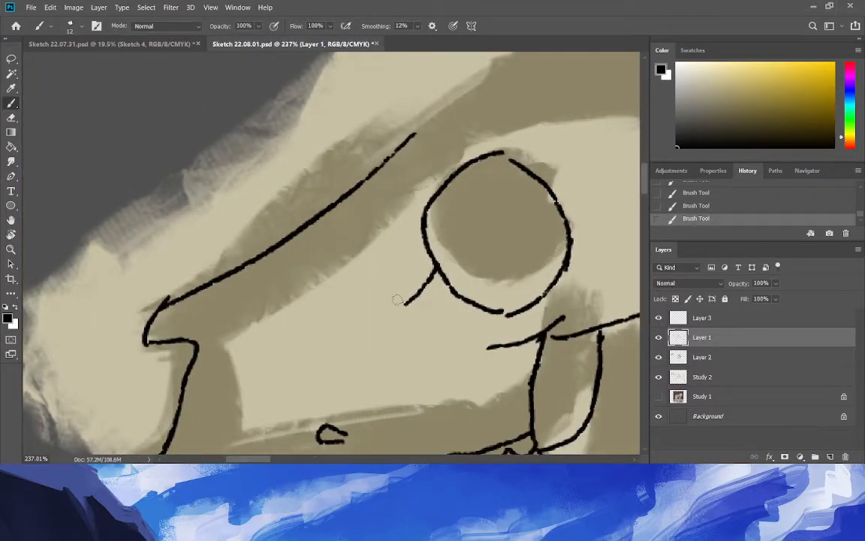
drag(395, 299, 372, 374)
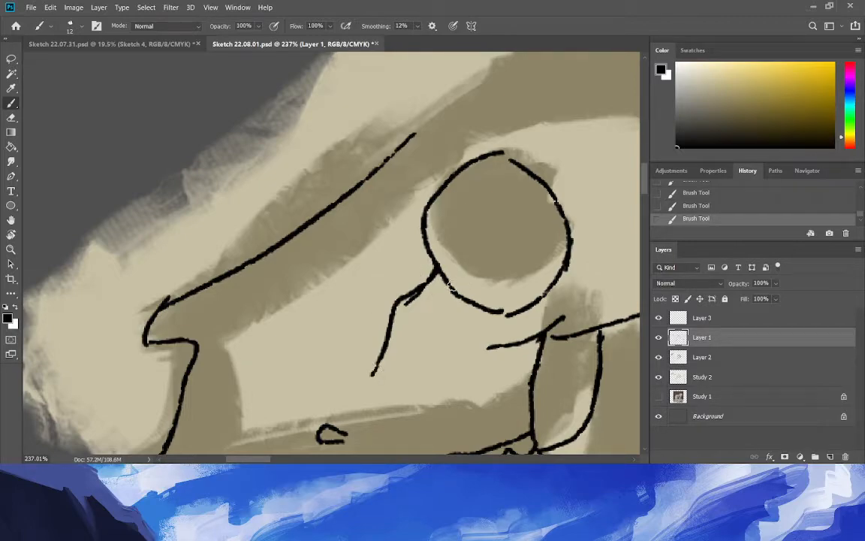
mouse_move(440, 276)
mouse_down()
mouse_move(445, 299)
mouse_move(400, 329)
mouse_move(376, 368)
mouse_up()
click(12, 118)
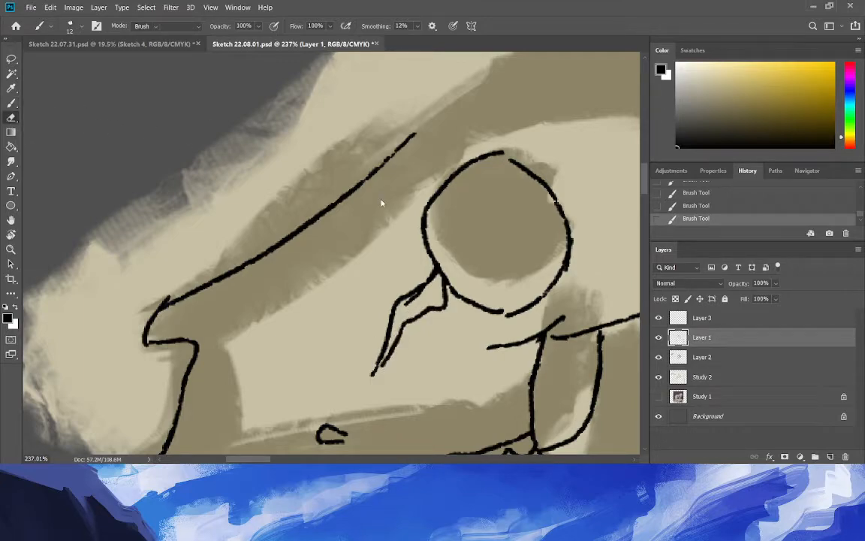
drag(427, 297, 413, 300)
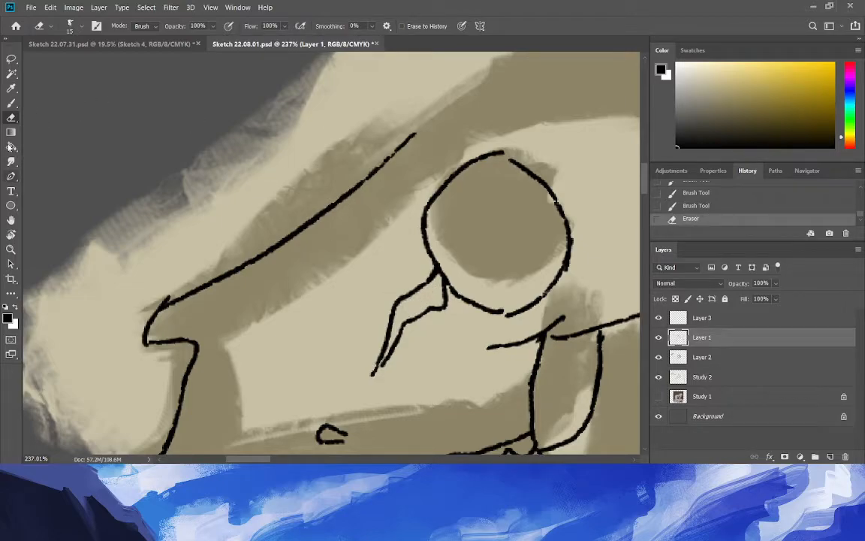
Extend the cheekbone line's front end and outline the U-shaped temple opening behind the eye socket.
click(11, 102)
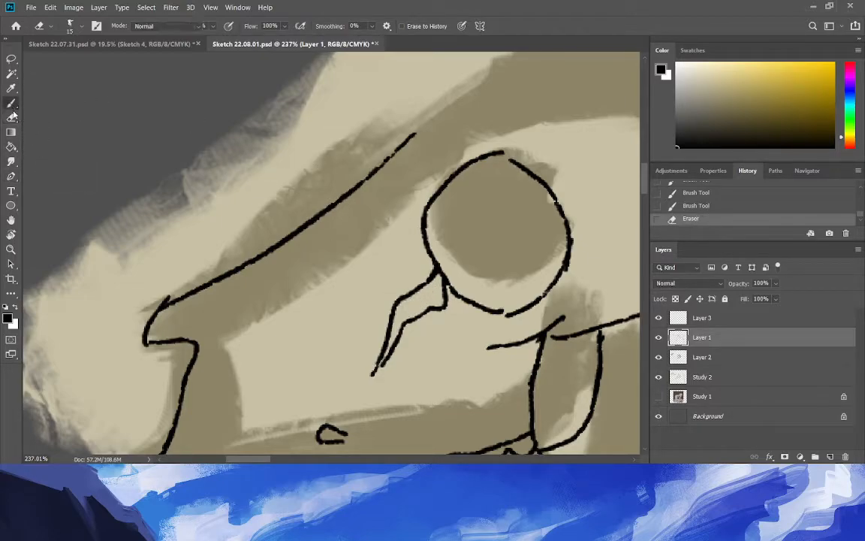
drag(488, 347, 470, 344)
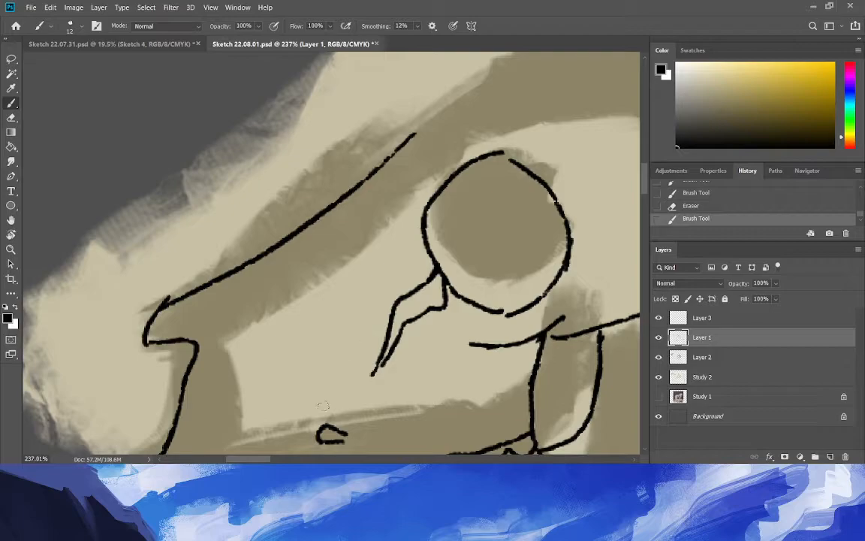
mouse_move(263, 458)
mouse_down()
mouse_move(323, 459)
mouse_move(272, 458)
mouse_up()
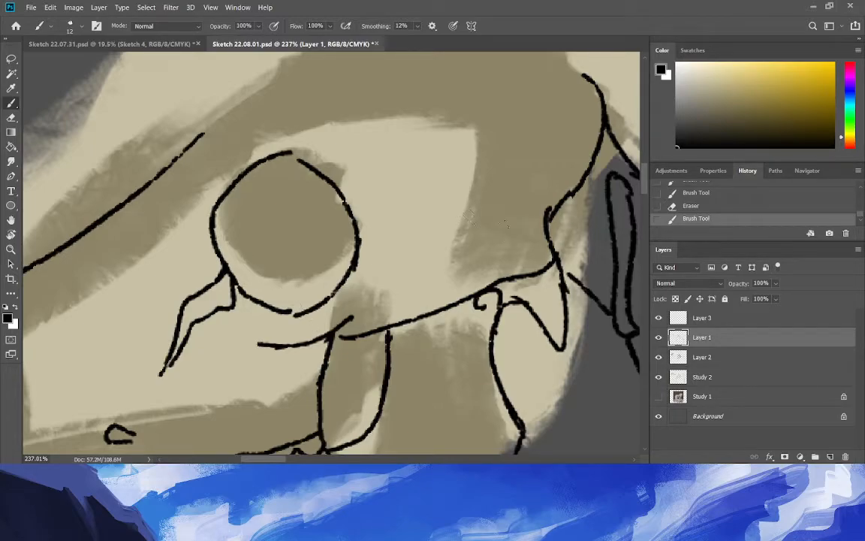
mouse_move(522, 223)
mouse_down()
mouse_move(507, 249)
mouse_move(429, 263)
mouse_up()
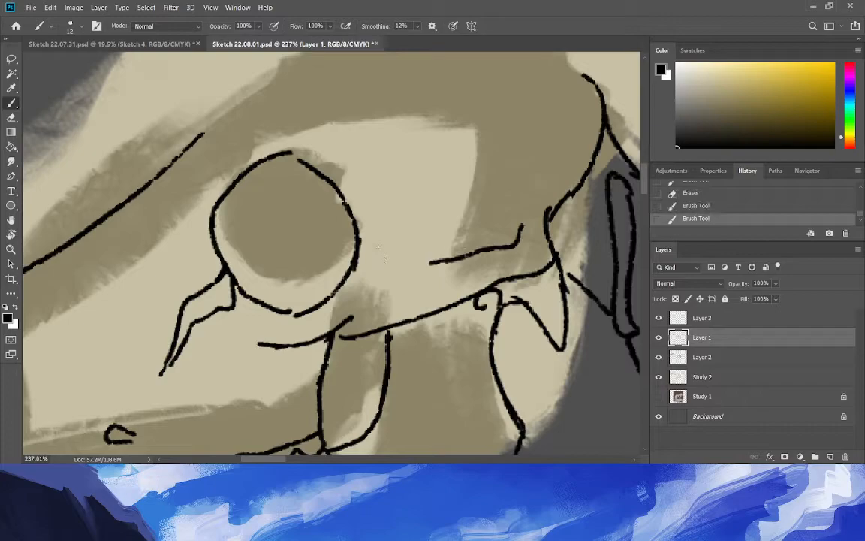
key(ctrl+z)
mouse_move(517, 223)
mouse_down()
mouse_move(418, 288)
mouse_move(400, 287)
mouse_move(389, 274)
mouse_move(404, 162)
mouse_up()
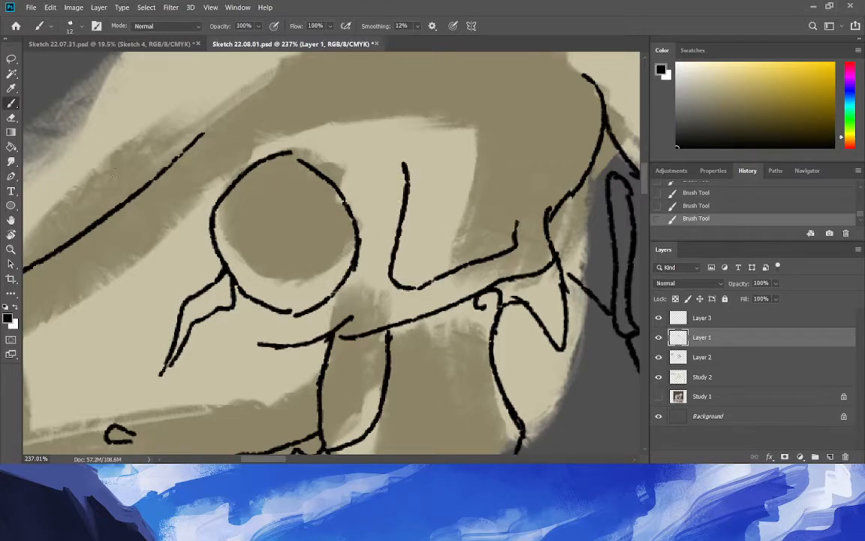
Lasso the snout's top line and nasal notch, squash them downward to a lower height and deselect.
click(10, 249)
key(ctrl+0)
drag(332, 282, 283, 303)
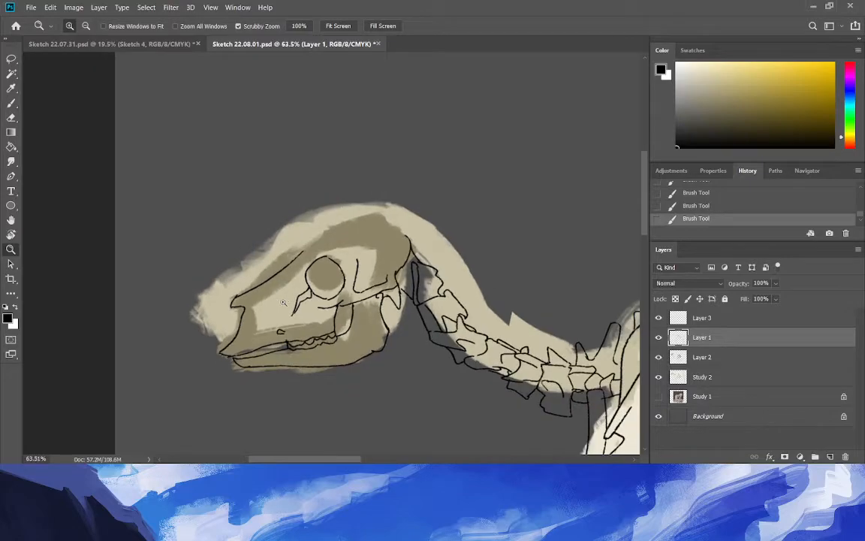
drag(205, 364, 226, 361)
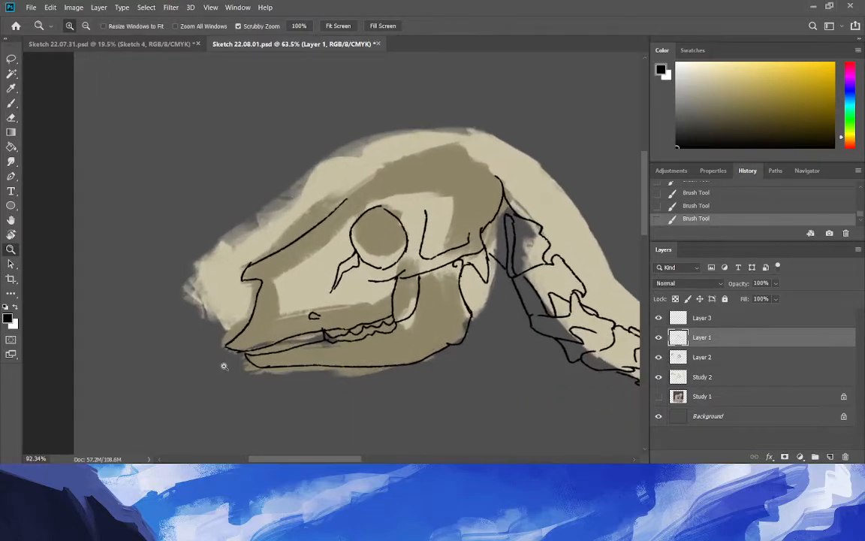
drag(299, 263, 320, 237)
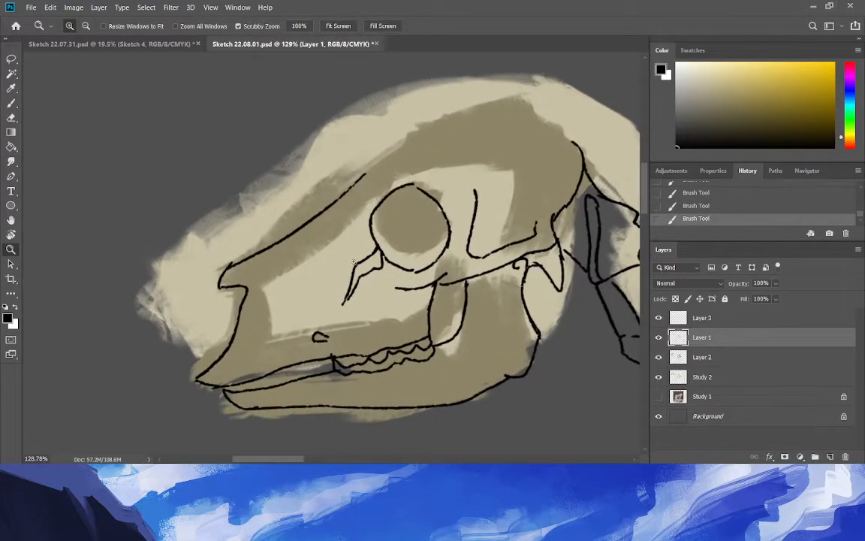
click(12, 57)
mouse_move(136, 268)
mouse_down()
mouse_move(289, 255)
mouse_move(137, 268)
mouse_up()
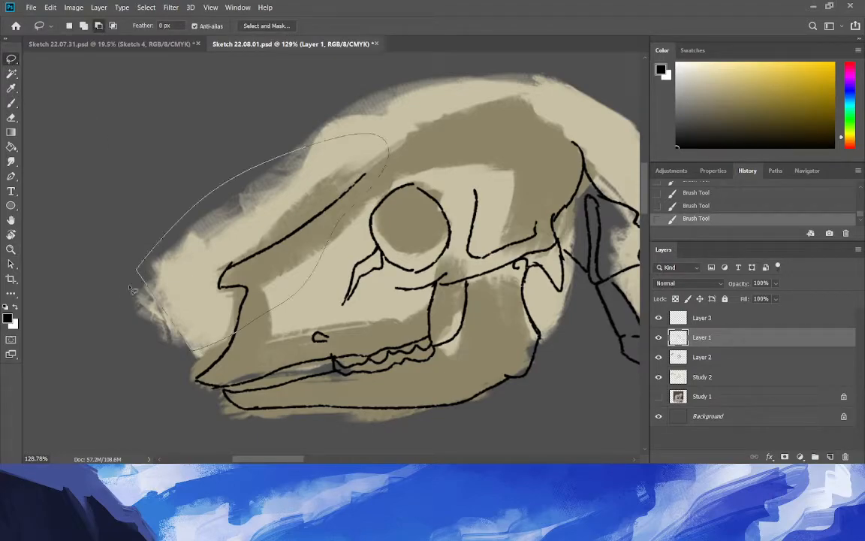
key(ctrl+t)
drag(262, 133, 262, 161)
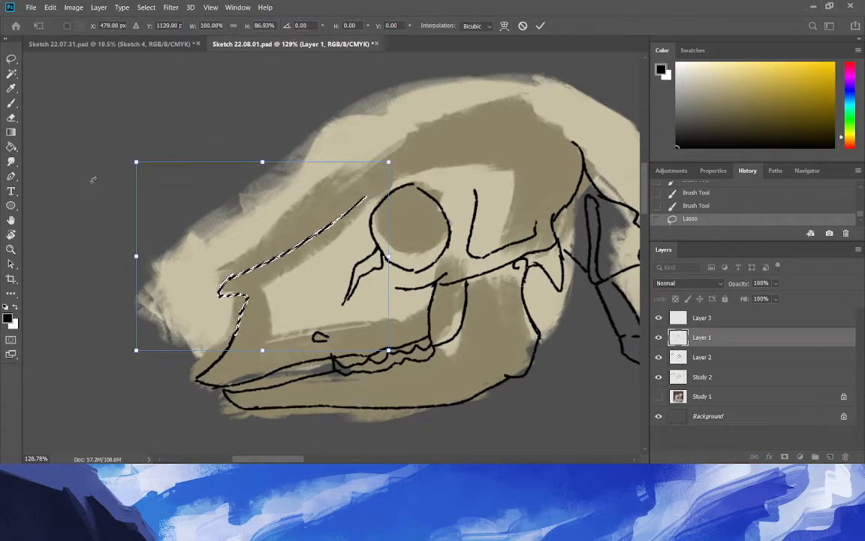
drag(262, 162, 229, 172)
key(Return)
key(ctrl+d)
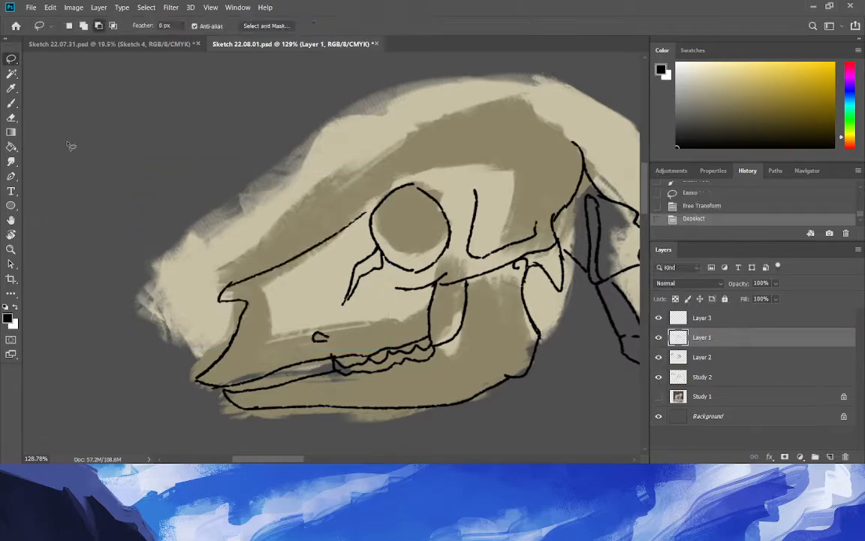
Continue the snout's top line up the forehead and over the eye socket as a gently arched brow.
click(9, 103)
click(10, 119)
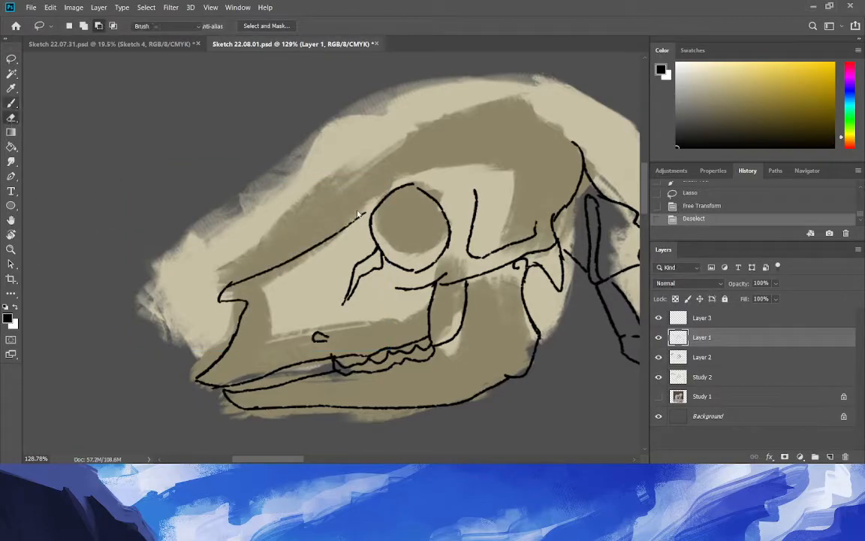
mouse_move(360, 195)
mouse_down()
mouse_move(367, 206)
mouse_move(376, 183)
mouse_move(455, 145)
mouse_up()
key(b)
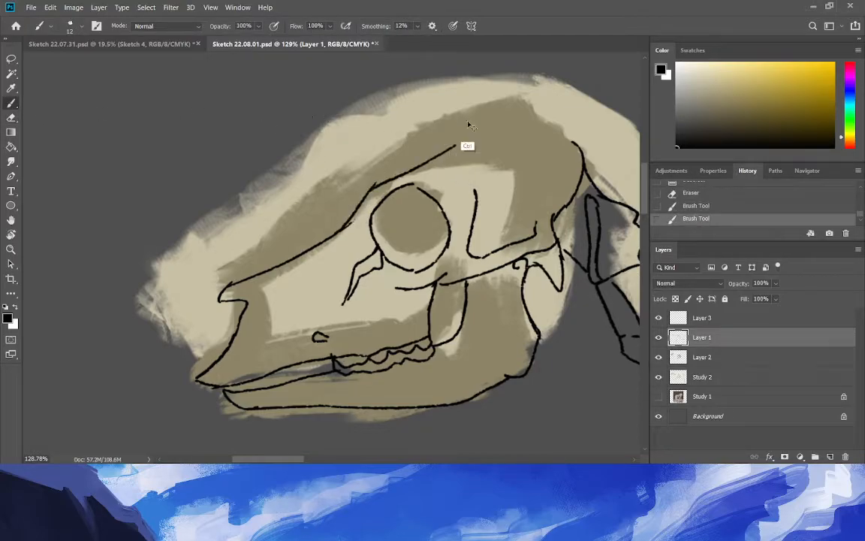
key(ctrl+z)
drag(374, 185, 450, 161)
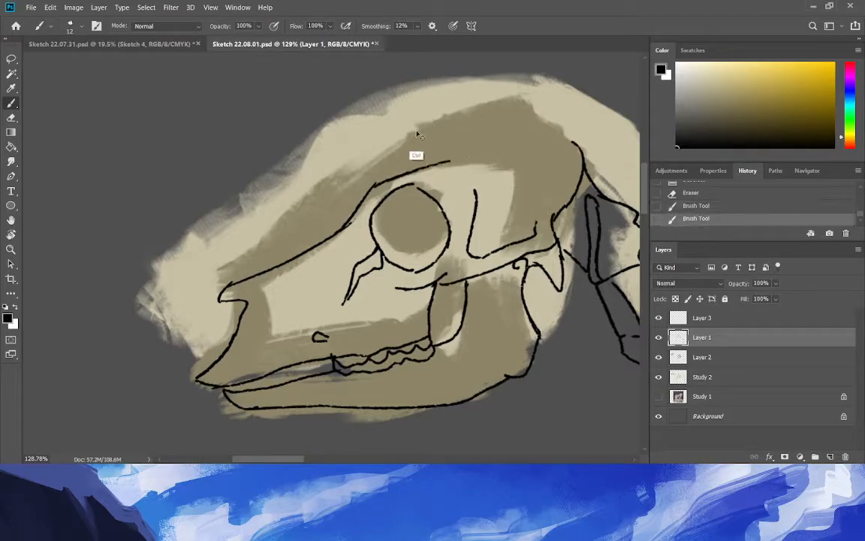
key(ctrl+z)
drag(367, 187, 446, 157)
key(ctrl+z)
drag(363, 188, 442, 156)
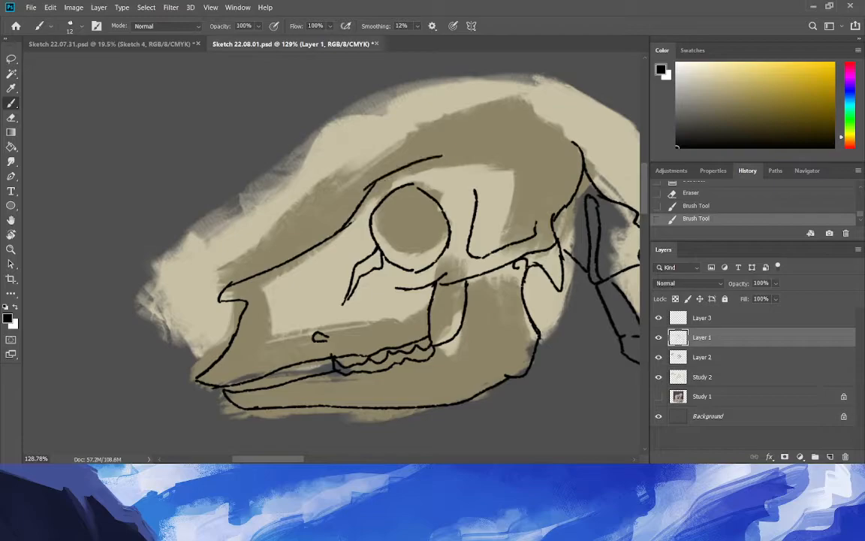
Redraw the slope from brow to snout as one smooth curve and erase the doubled old line.
drag(337, 227, 376, 181)
key(e)
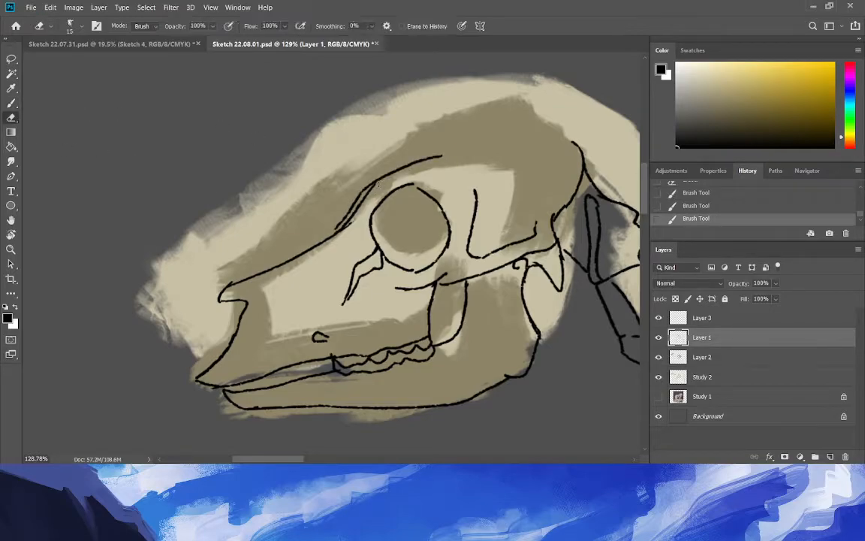
mouse_move(365, 198)
mouse_down()
mouse_move(373, 184)
mouse_move(340, 231)
mouse_up()
click(11, 73)
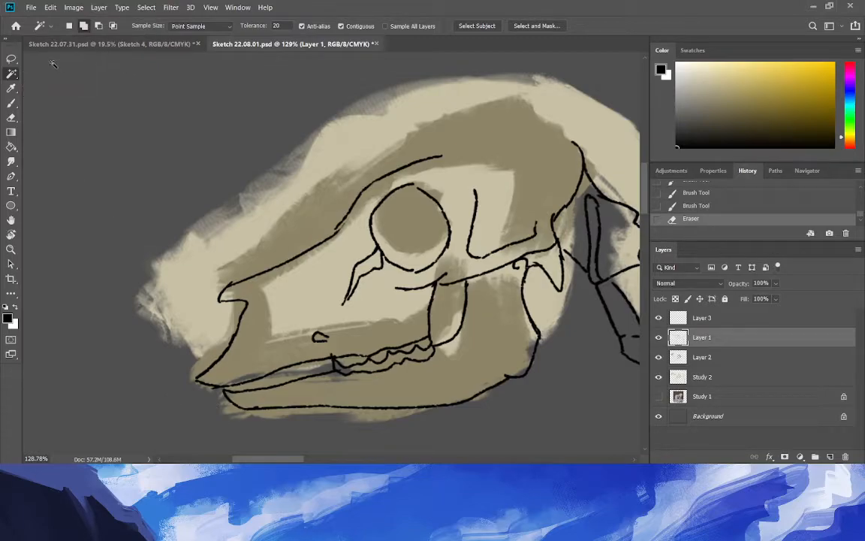
click(11, 102)
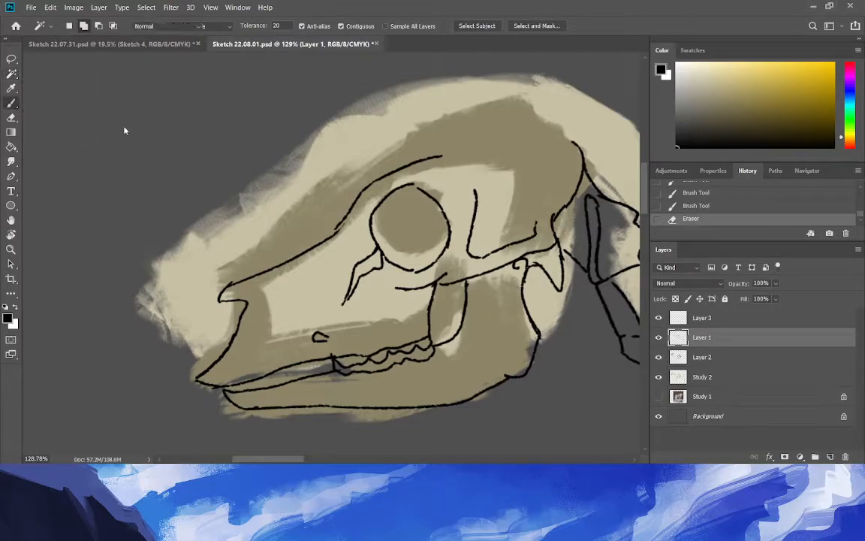
drag(344, 224, 231, 285)
click(11, 117)
mouse_move(335, 236)
mouse_down()
mouse_move(350, 223)
mouse_move(268, 279)
mouse_up()
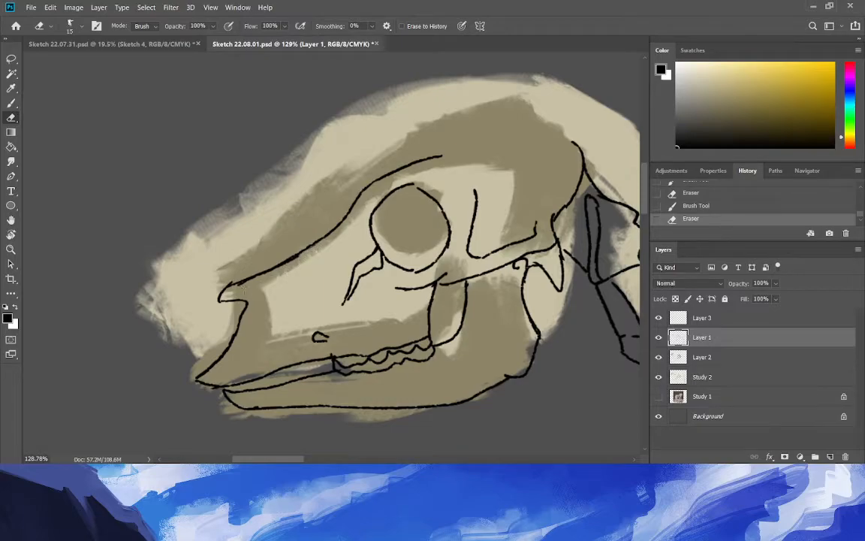
click(249, 268)
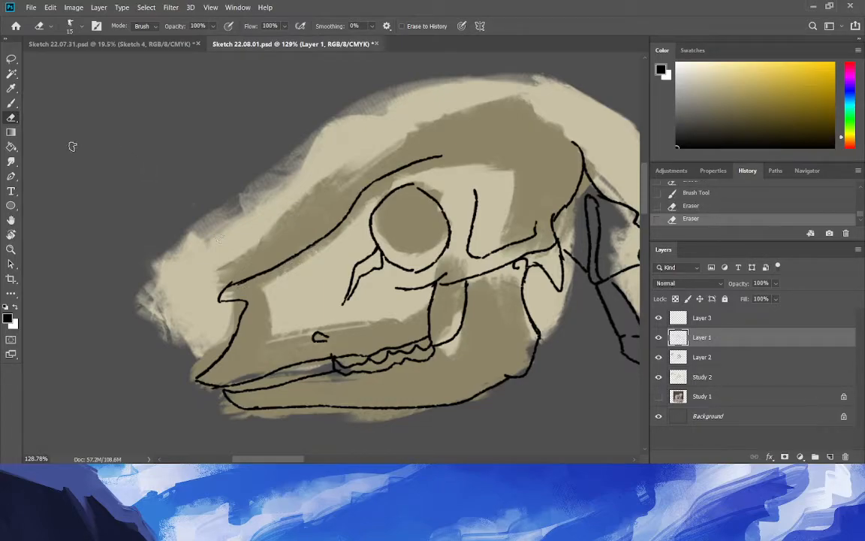
Draw a nasal bone line running forward from the eye socket and a short matching line behind the nasal notch.
click(11, 103)
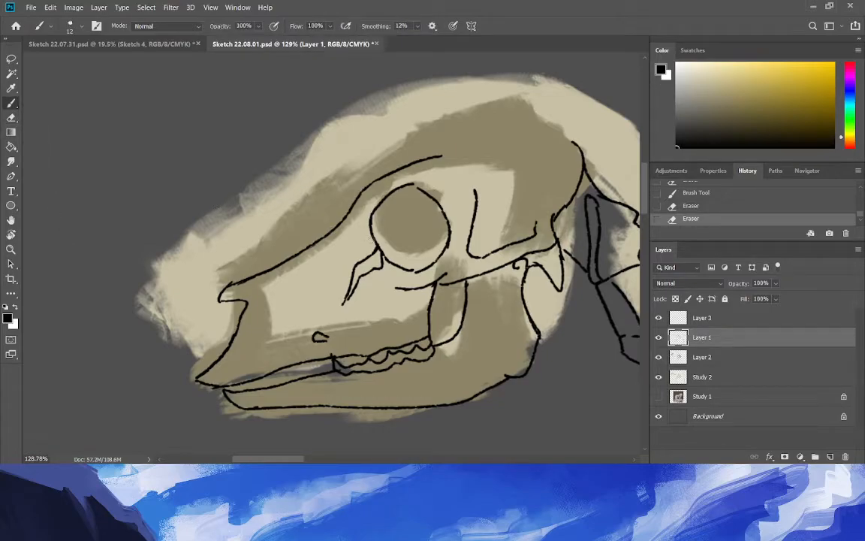
drag(316, 259, 369, 239)
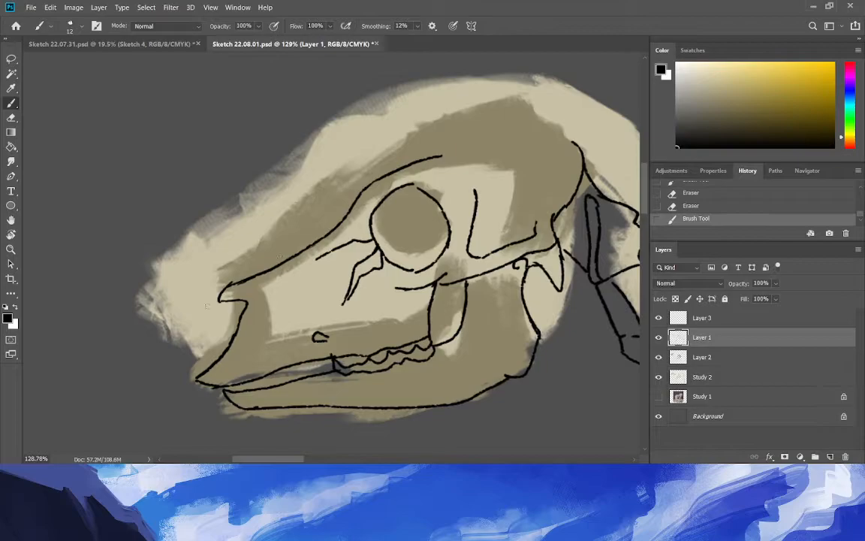
drag(253, 298, 271, 289)
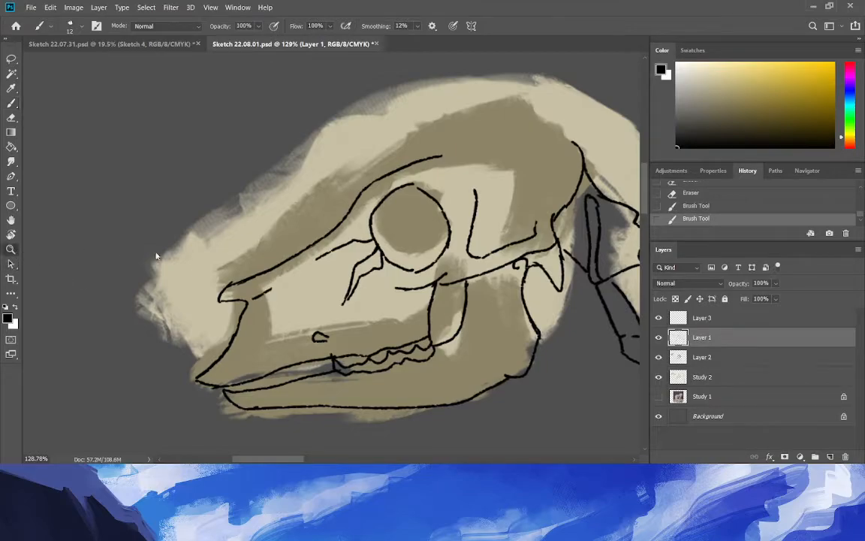
Outline the raised crown behind the brow with two points, a rear ridge running down, and a line to the skull's back.
mouse_move(201, 289)
mouse_down()
mouse_move(130, 285)
mouse_move(203, 284)
mouse_up()
drag(333, 265, 377, 295)
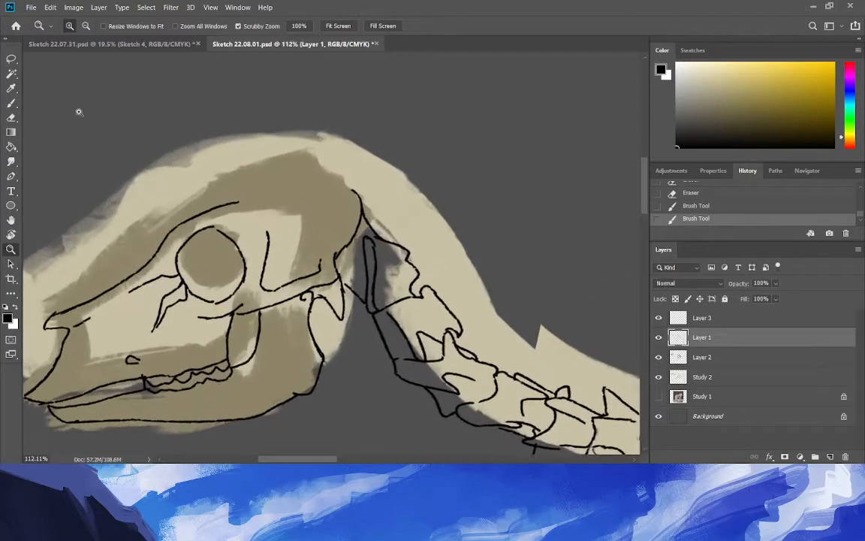
click(10, 105)
drag(241, 200, 257, 165)
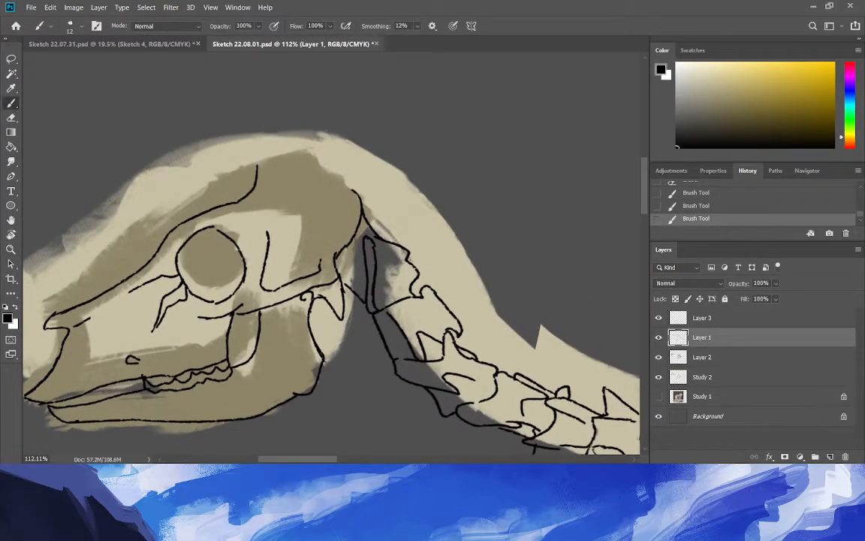
drag(259, 161, 316, 175)
key(ctrl+z)
mouse_move(259, 161)
mouse_down()
mouse_move(308, 162)
mouse_move(281, 222)
mouse_up()
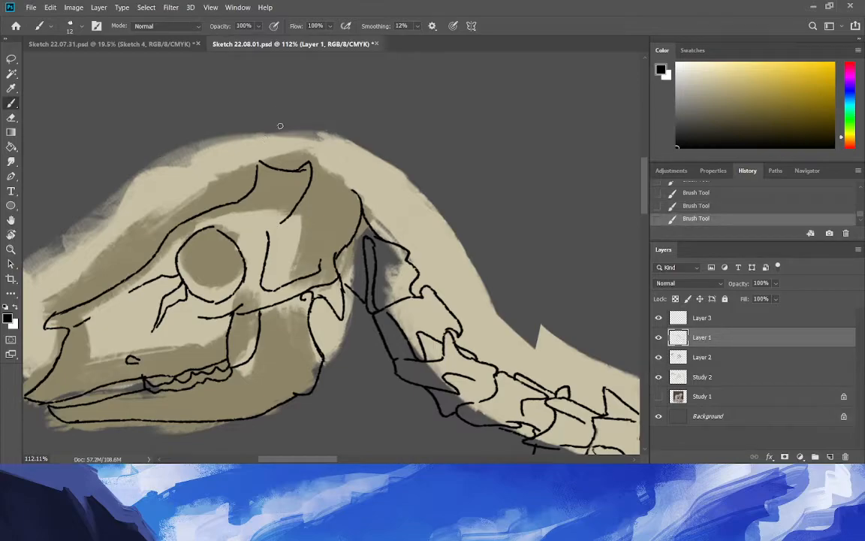
key(ctrl+z)
mouse_move(293, 170)
mouse_down()
mouse_move(308, 176)
mouse_move(281, 222)
mouse_up()
drag(332, 181, 361, 197)
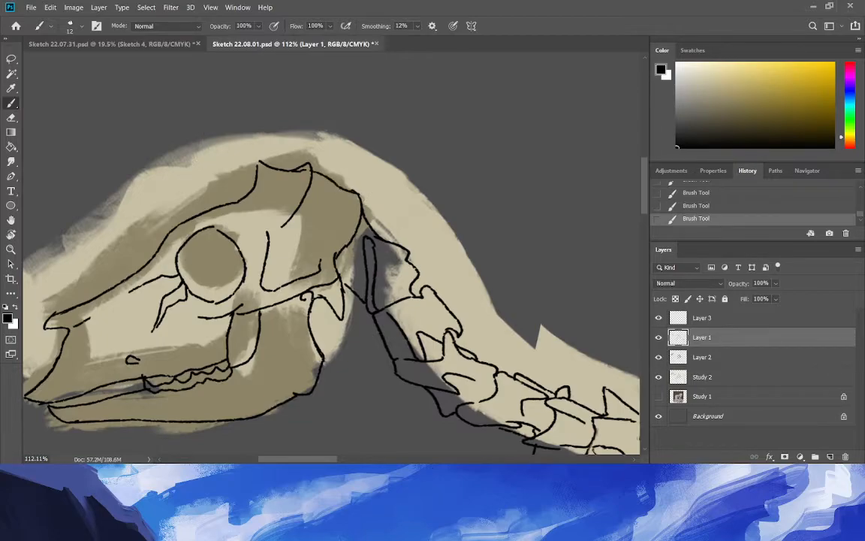
Erase the stray ends along the crown and add an inner edge line down from its front point.
click(11, 117)
drag(303, 173, 288, 173)
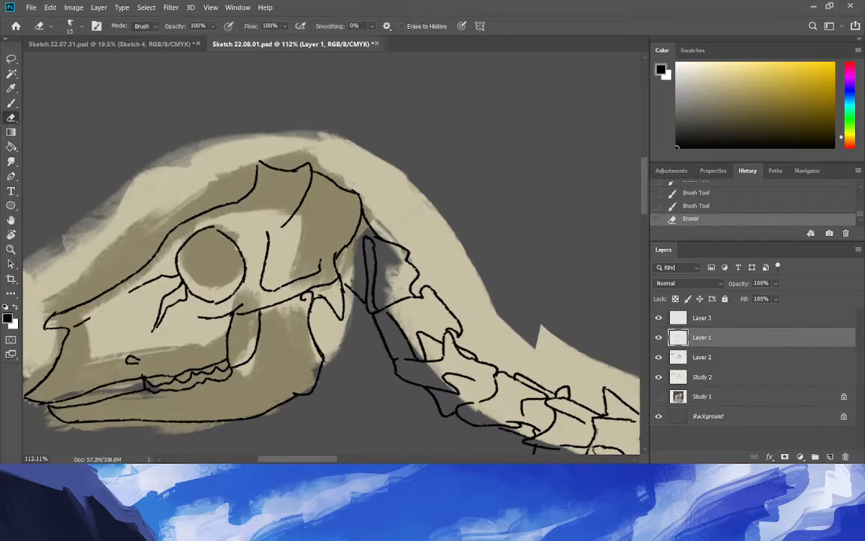
click(349, 182)
click(11, 103)
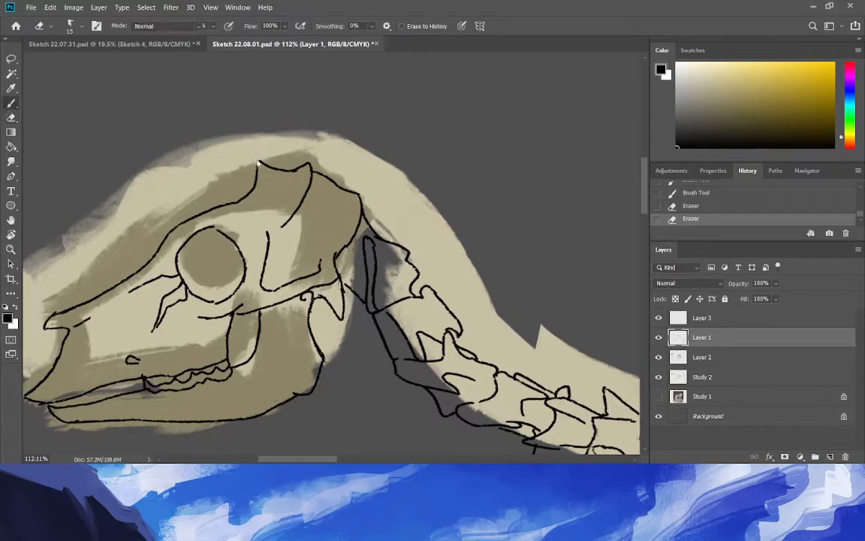
drag(261, 163, 256, 201)
click(168, 184)
key(ctrl+z)
drag(259, 160, 257, 172)
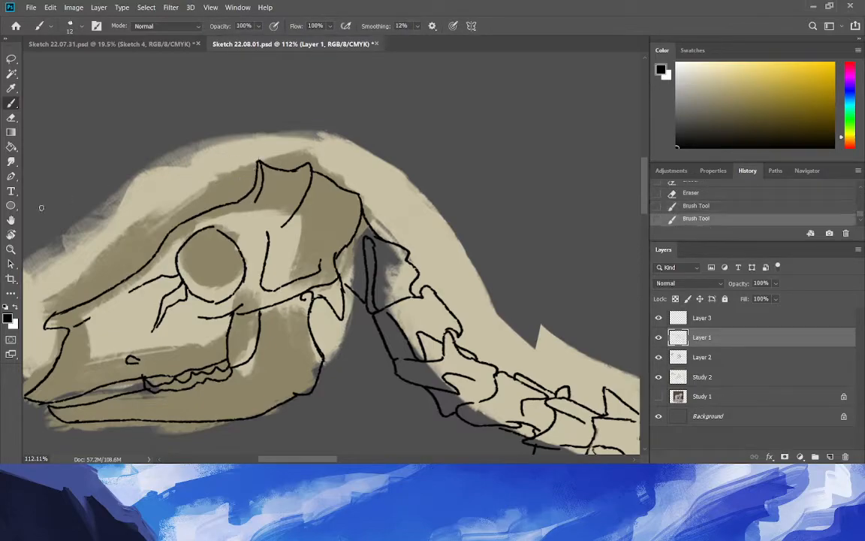
Hide the Study 2 and Layer 2 layers and review the whole skeleton as line art only.
click(11, 249)
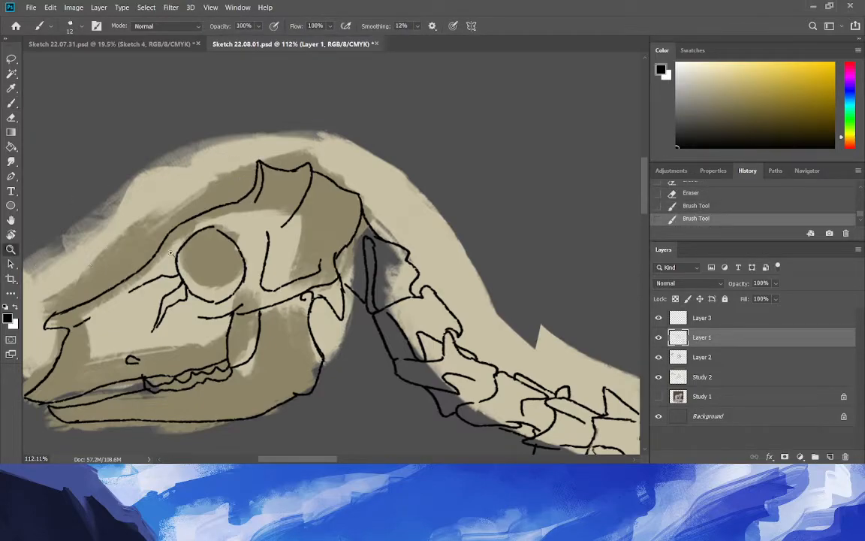
drag(262, 250, 163, 276)
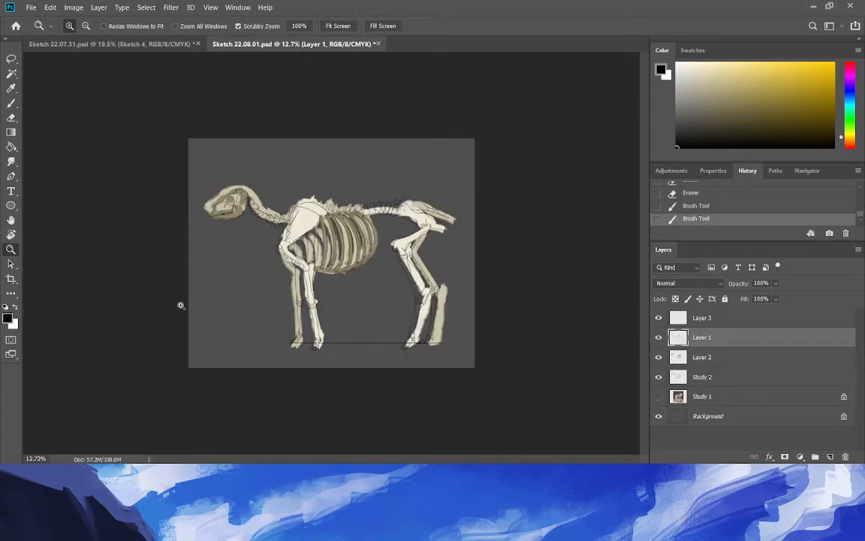
click(659, 376)
click(658, 357)
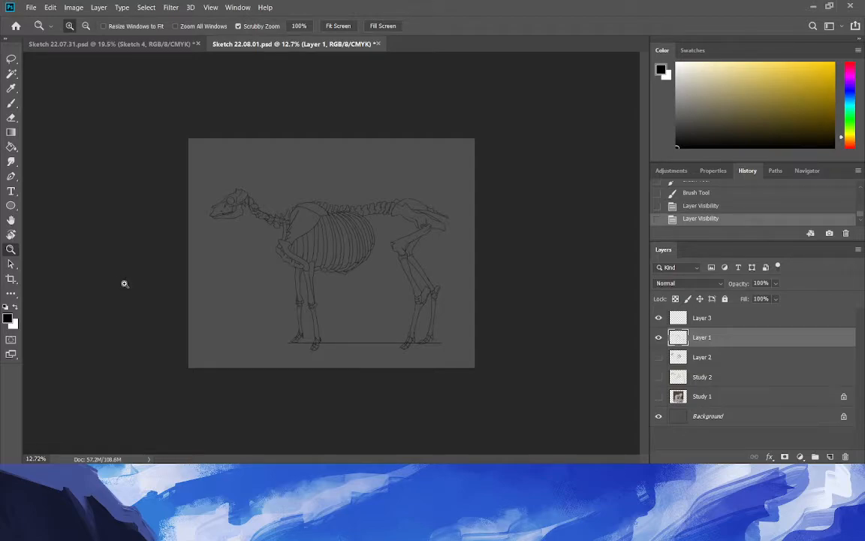
drag(127, 303, 138, 309)
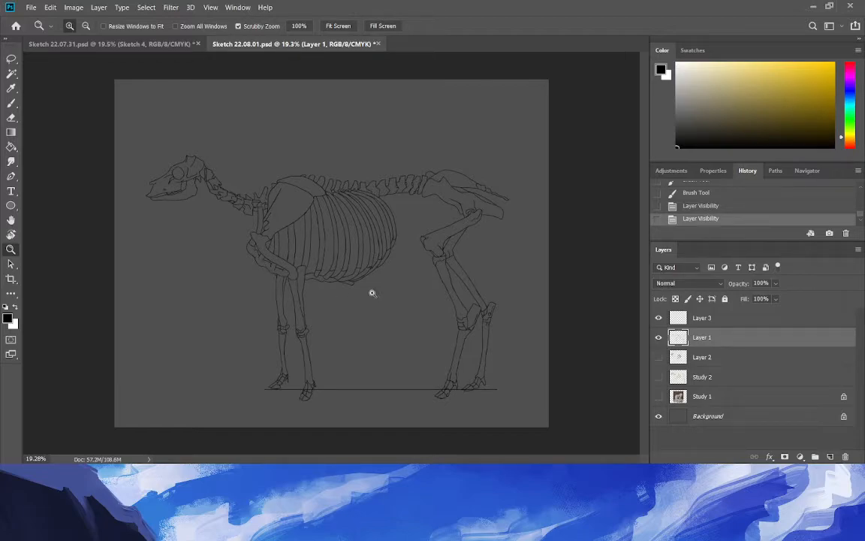
drag(399, 295, 365, 303)
drag(196, 333, 215, 338)
drag(337, 352, 304, 359)
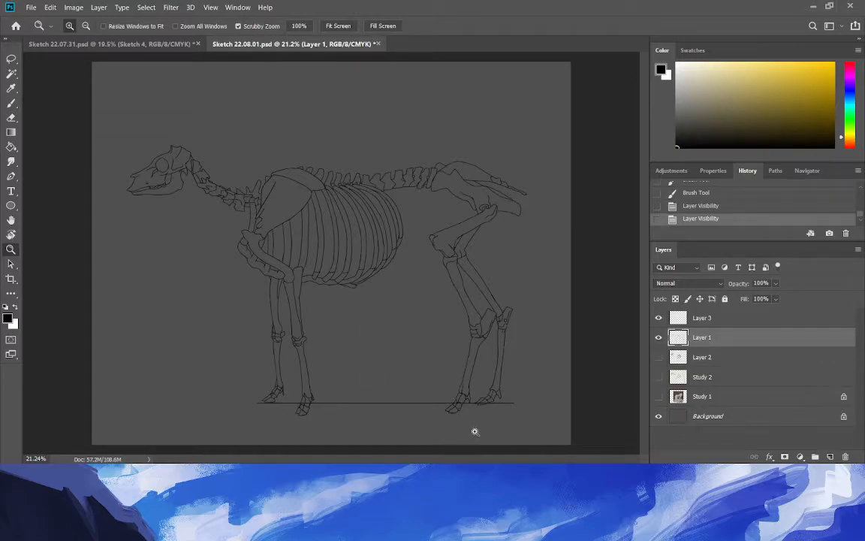
Check the skeleton flipped horizontally and back, and delete Layer 3 with the ground line.
key(ctrl)
key(ctrl+h)
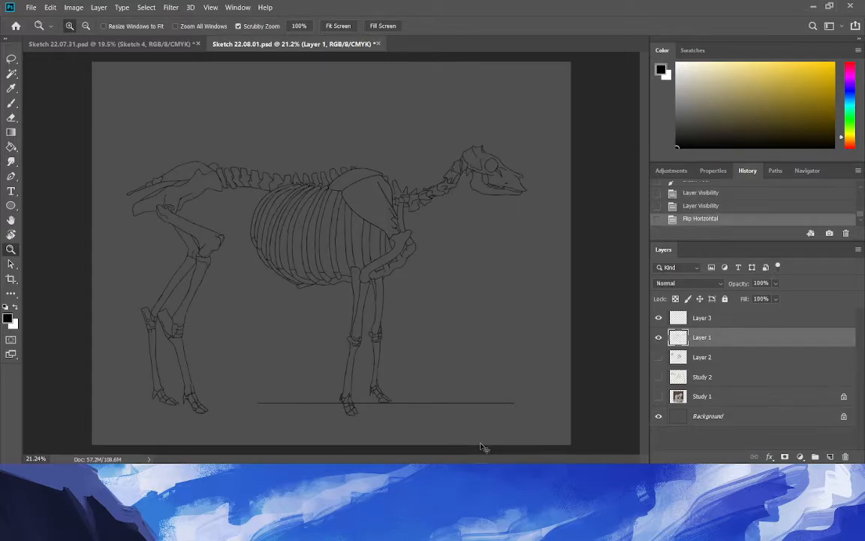
key(ctrl+h)
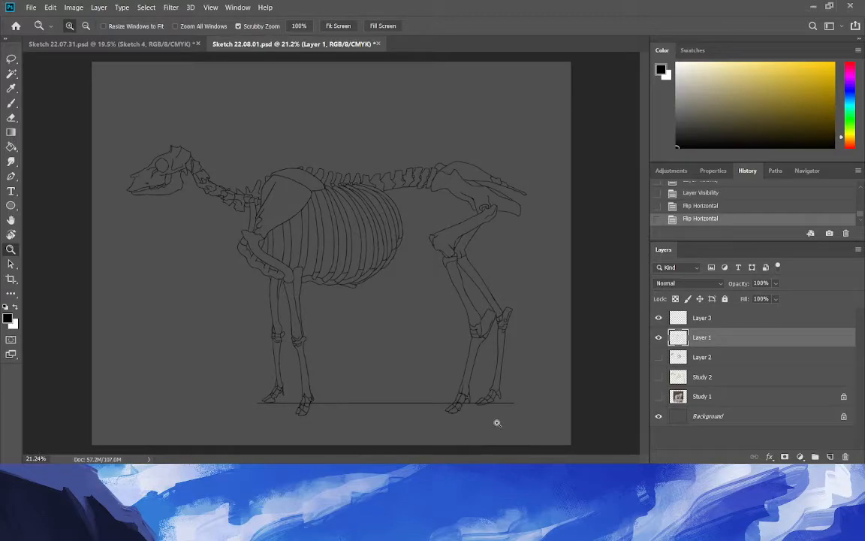
click(709, 318)
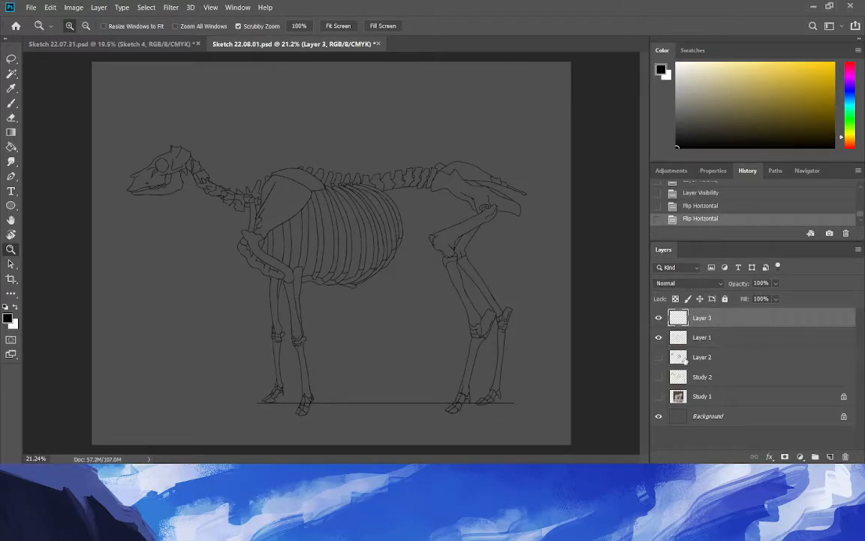
key(Delete)
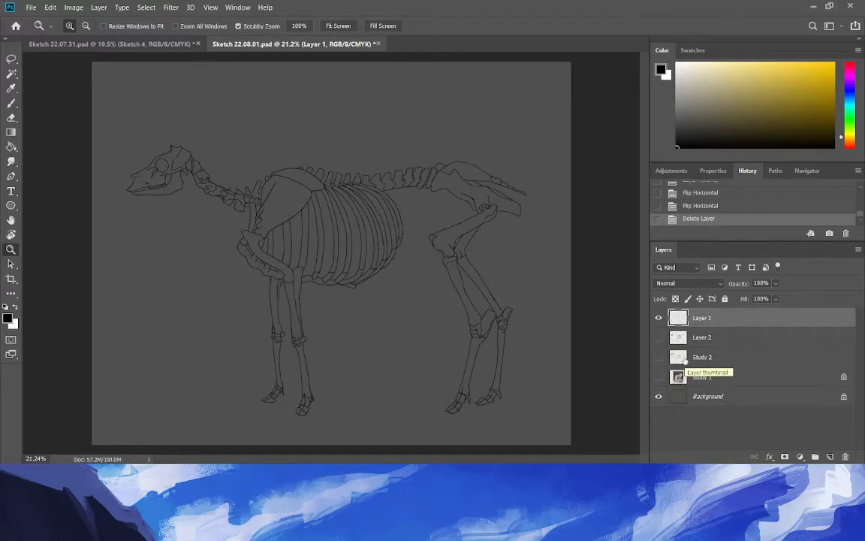
Clean the line ends at the muzzle tip and nasal notch with the Eraser, and reinforce the lower edge of the upper neck vertebrae.
drag(91, 172, 159, 245)
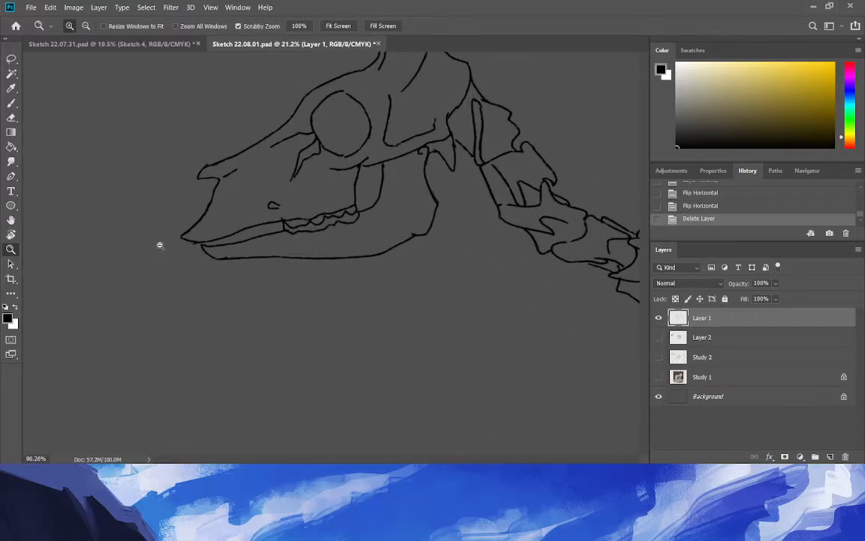
click(12, 118)
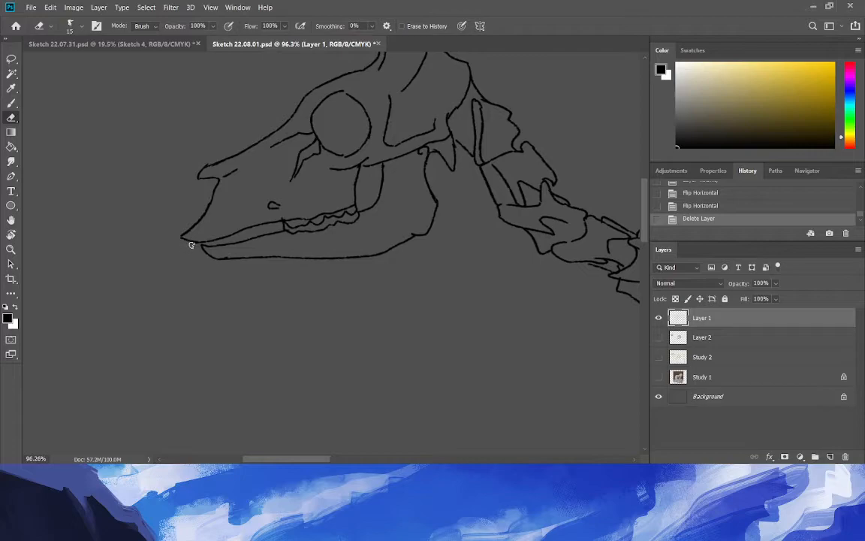
drag(187, 242, 181, 242)
drag(193, 167, 203, 163)
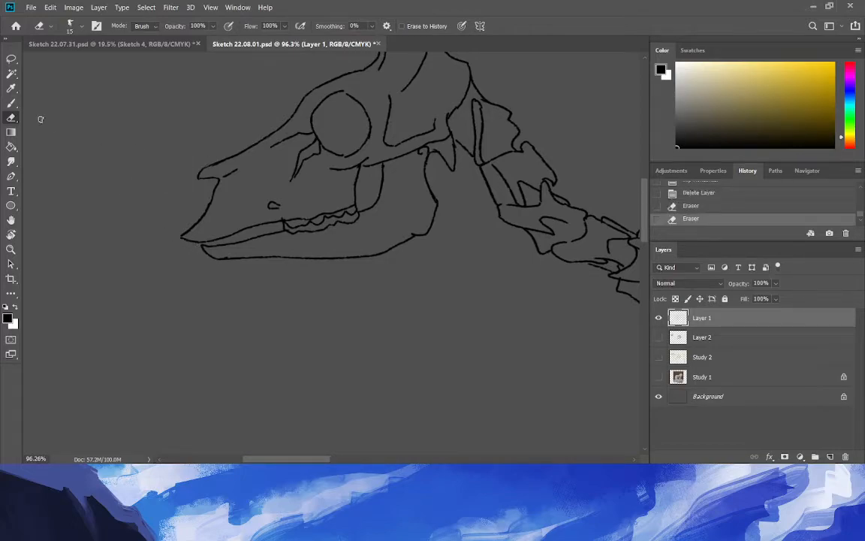
click(12, 102)
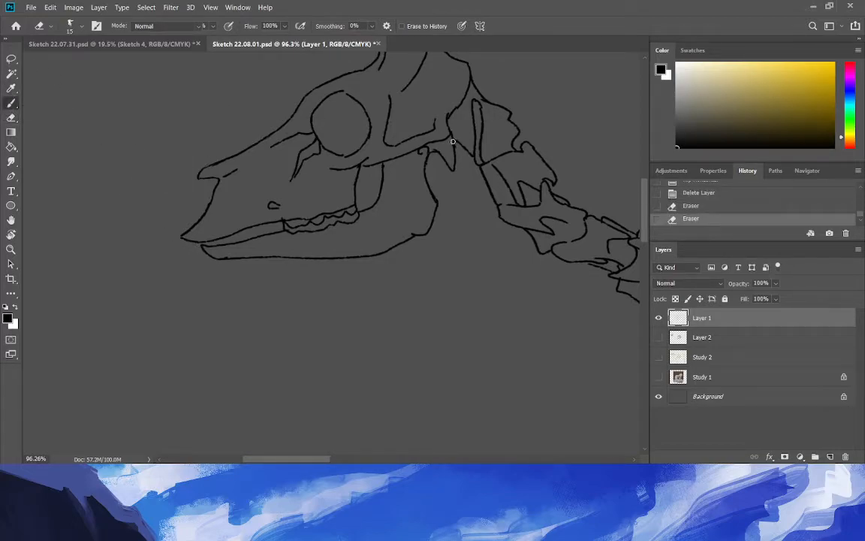
mouse_move(485, 173)
mouse_down()
mouse_move(500, 213)
mouse_move(524, 205)
mouse_up()
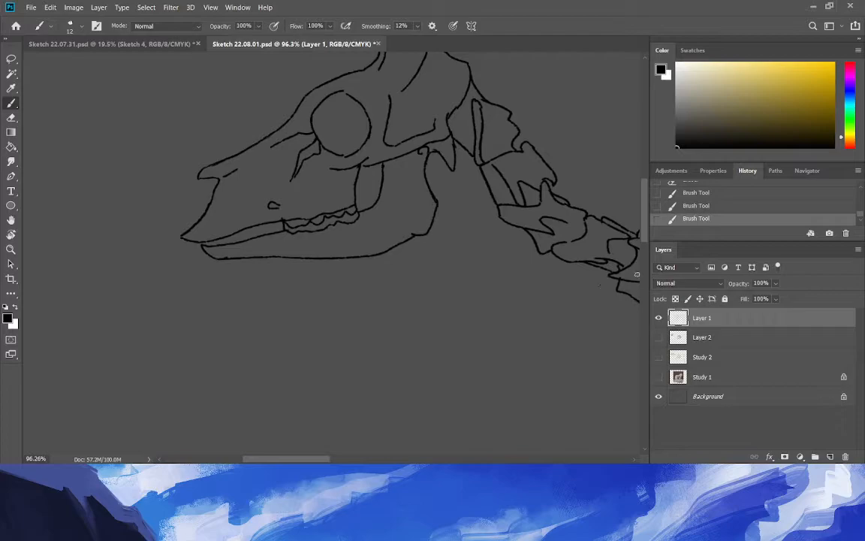
Touch up the lower and rear edges of the large vertebra near the base of the neck with brush and eraser.
scroll(644, 226, up, 3)
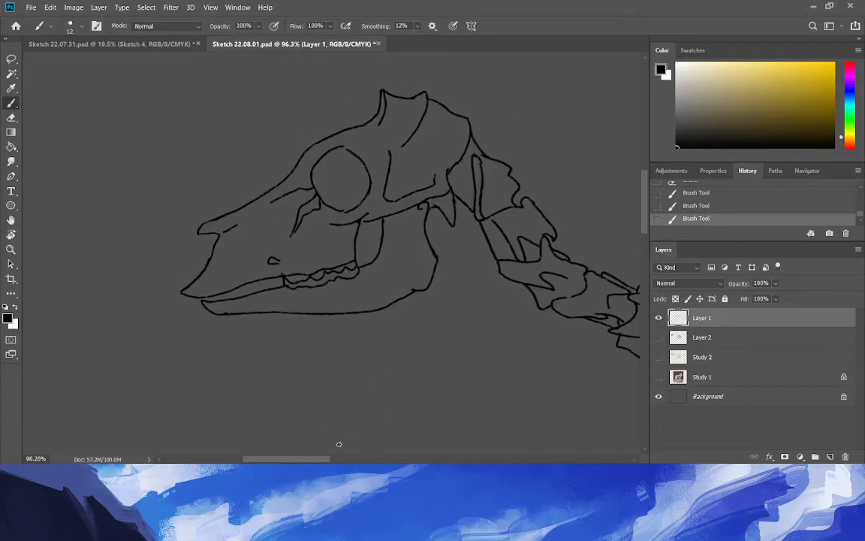
scroll(320, 459, right, 5)
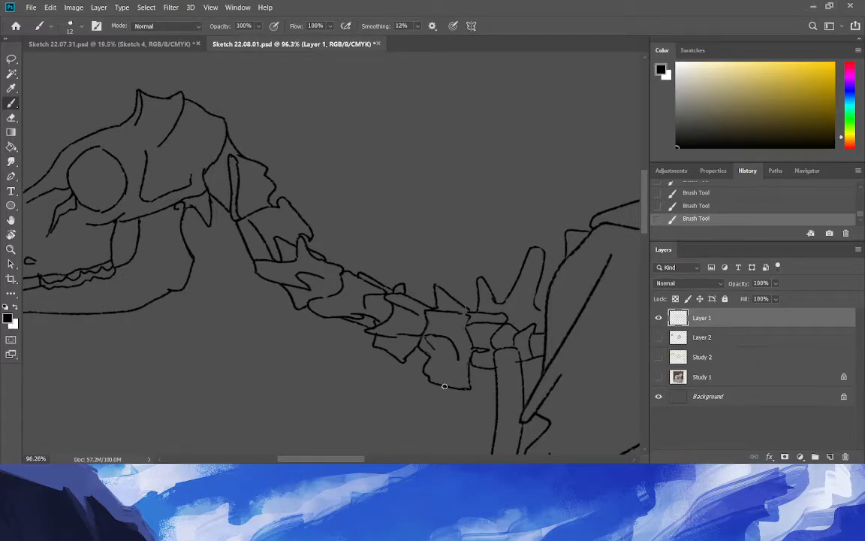
key(ctrl+z)
drag(470, 388, 457, 387)
click(11, 118)
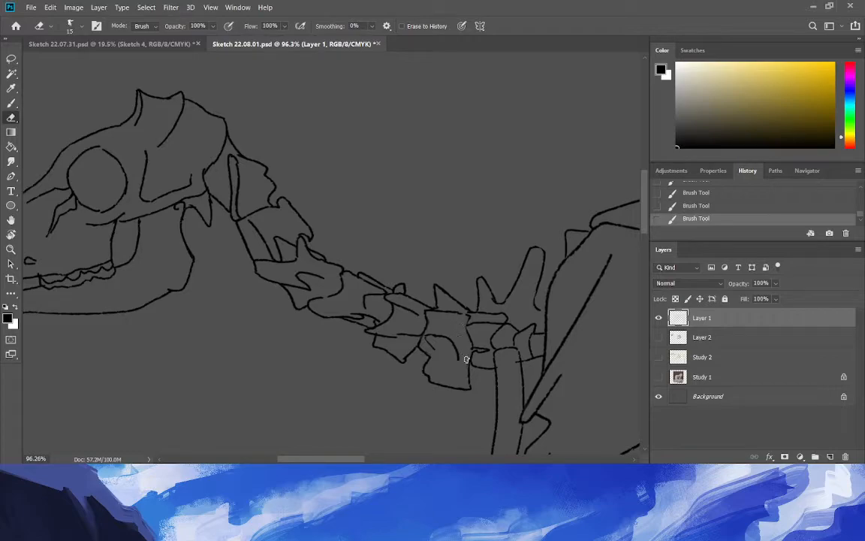
click(465, 351)
click(13, 103)
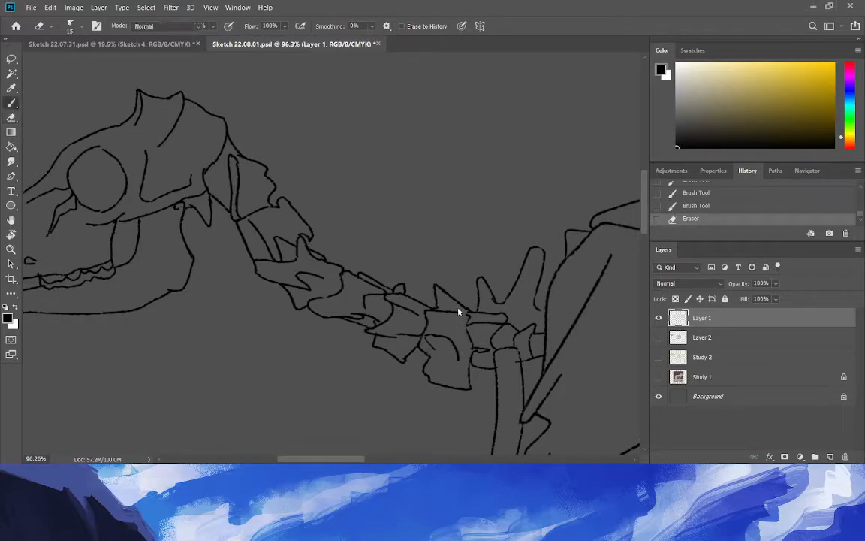
drag(469, 318, 474, 346)
key(ctrl+z)
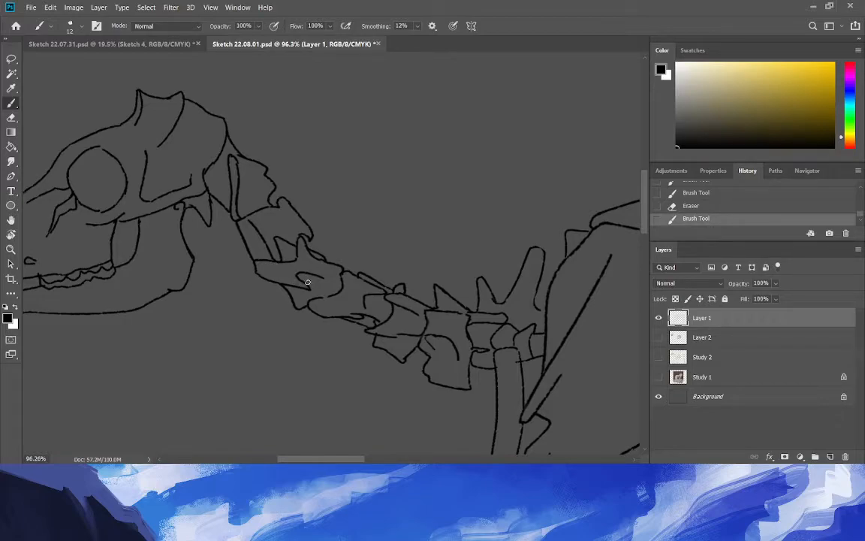
Refine the vertebra lines just in front of the shoulder blade and erase the overshooting ends around them.
click(11, 88)
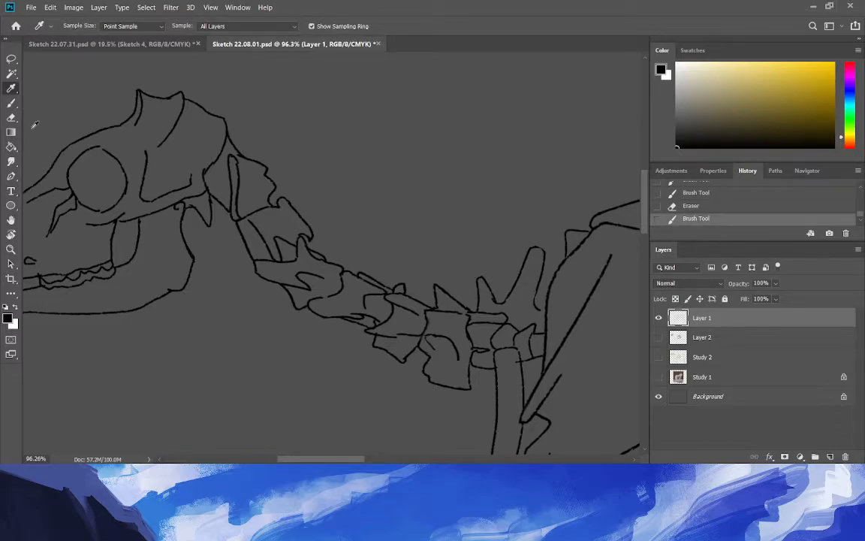
key(b)
drag(524, 302, 524, 269)
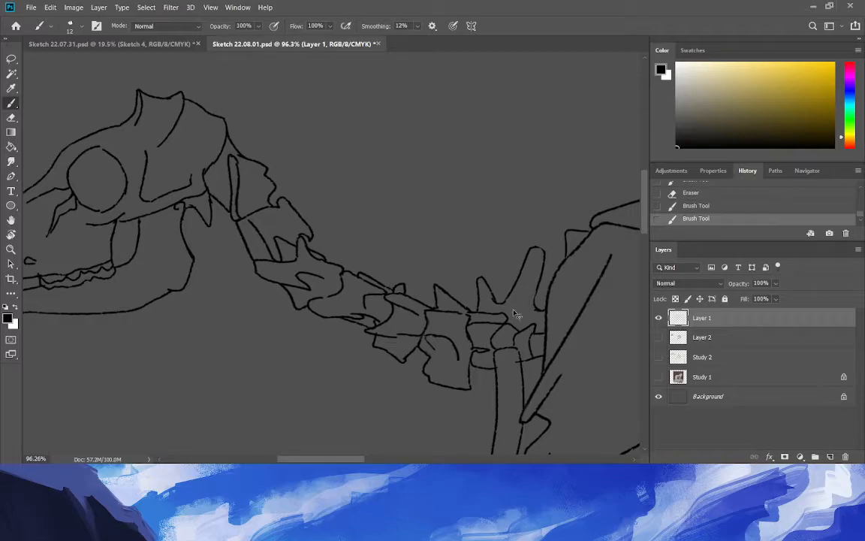
key(ctrl+z)
drag(548, 308, 539, 309)
click(12, 117)
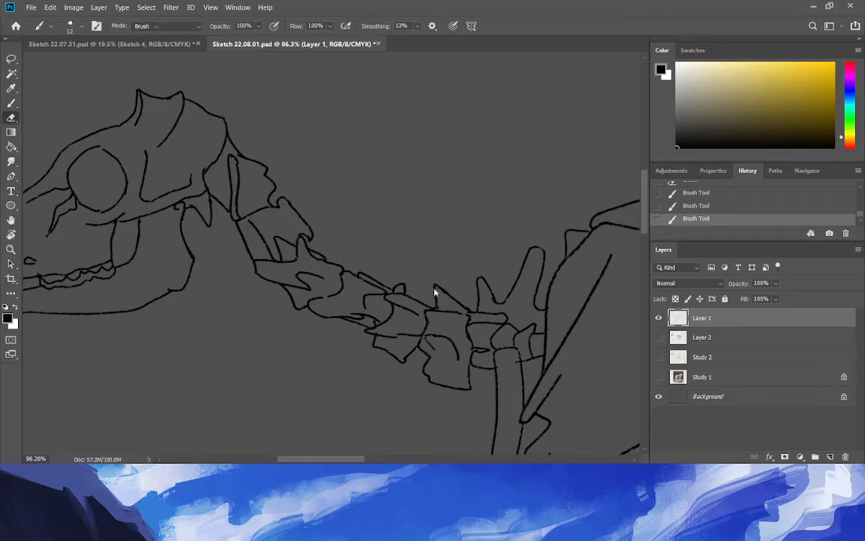
mouse_move(495, 300)
mouse_down()
mouse_move(441, 287)
mouse_move(468, 306)
mouse_move(439, 278)
mouse_up()
drag(515, 377, 445, 387)
Clean up the spine behind the shoulder blade and redraw the rear edge of a squared lumbar vertebra's upper spine.
drag(342, 461, 395, 461)
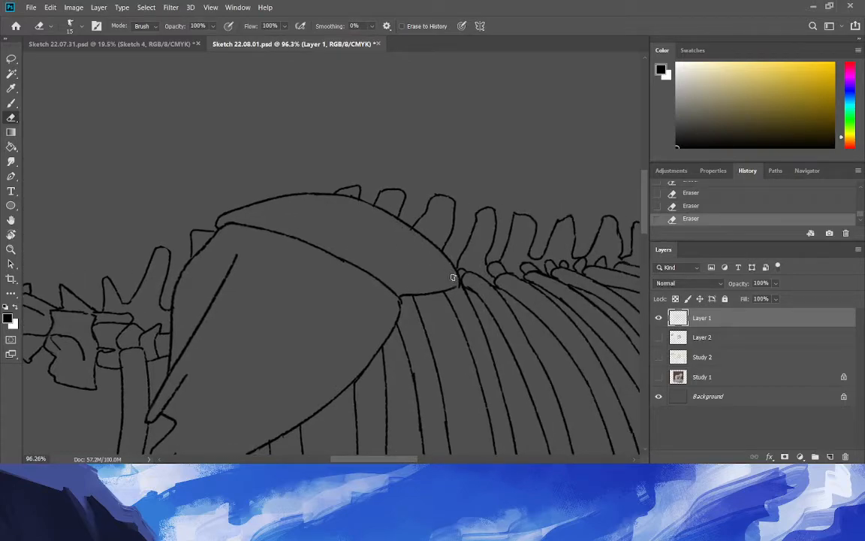
drag(408, 461, 470, 459)
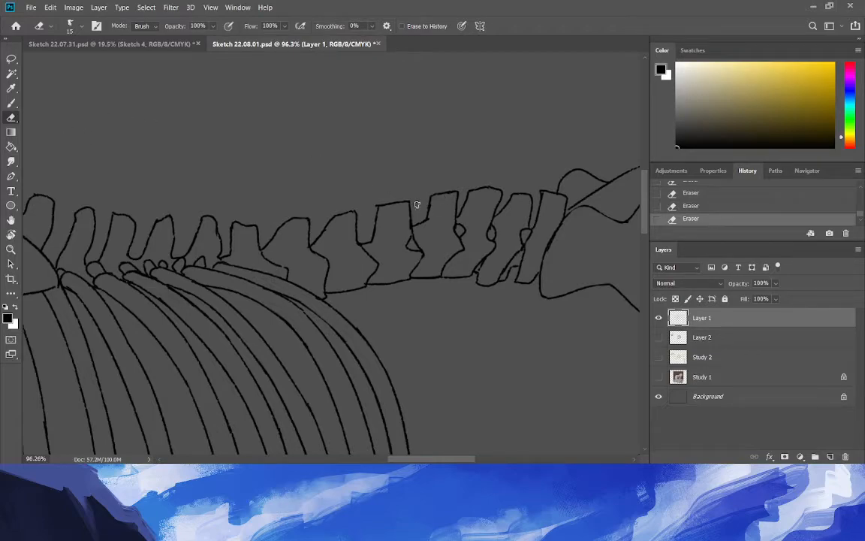
click(11, 103)
drag(408, 203, 413, 223)
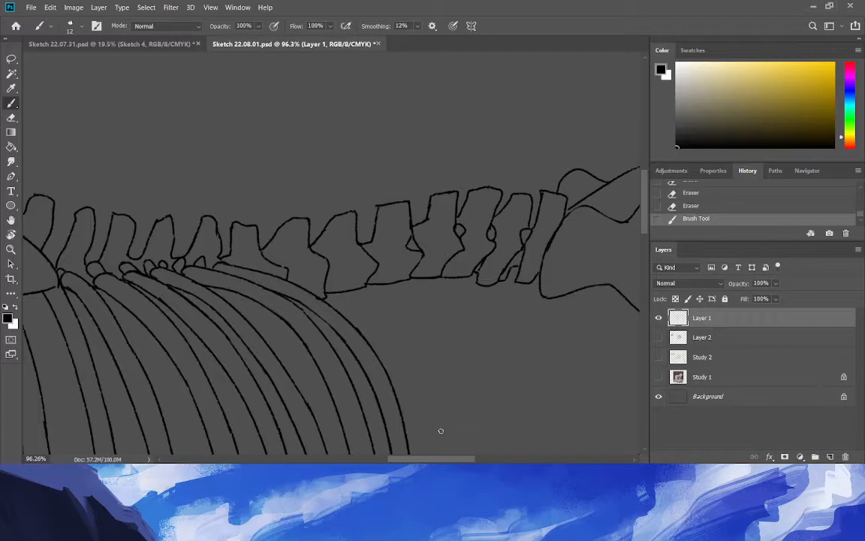
Reinforce the pelvis outline at its front upper edge, along the rear lower edge behind the hip, and on the underside.
mouse_move(415, 460)
mouse_down()
mouse_move(439, 460)
mouse_move(445, 424)
mouse_up()
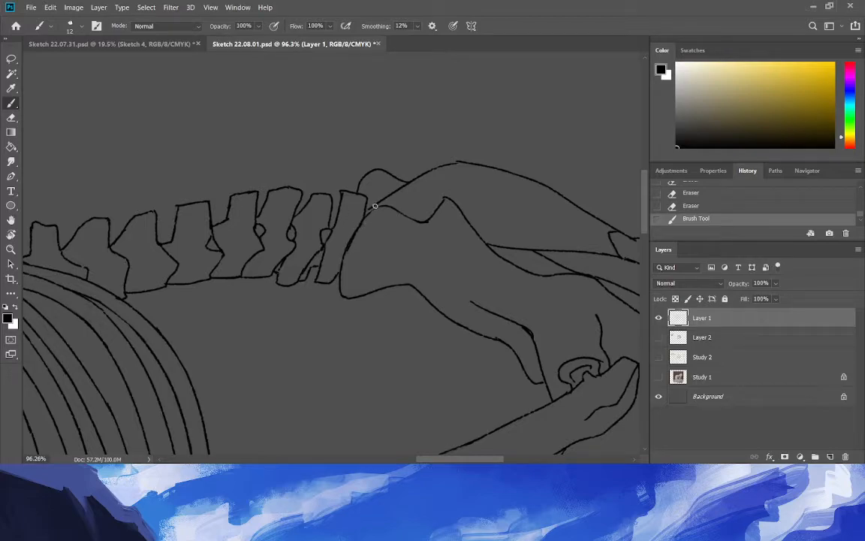
drag(368, 215, 402, 179)
click(12, 117)
click(12, 103)
drag(420, 458, 452, 458)
drag(414, 386, 434, 389)
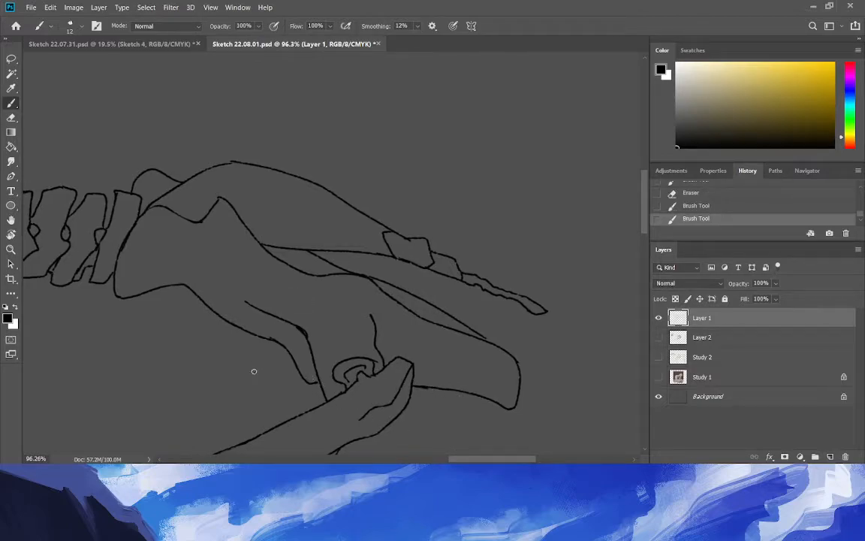
drag(292, 350, 278, 340)
Erase the rough lines inside the near hind foot's fetlock and redraw the joint edge.
drag(643, 229, 643, 282)
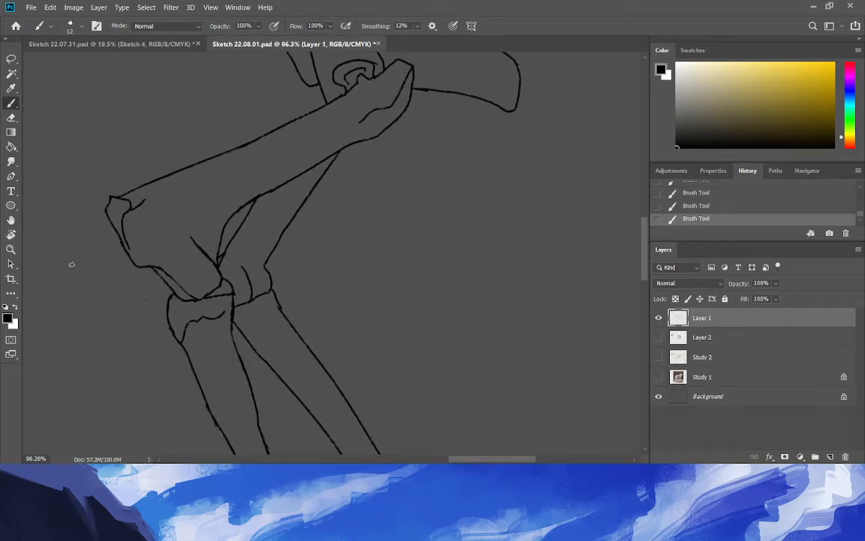
drag(643, 248, 650, 309)
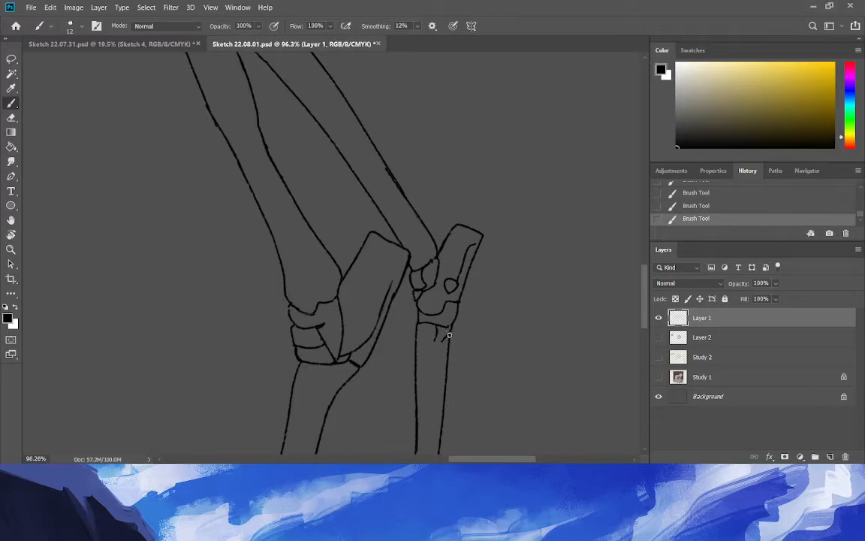
drag(645, 314, 645, 324)
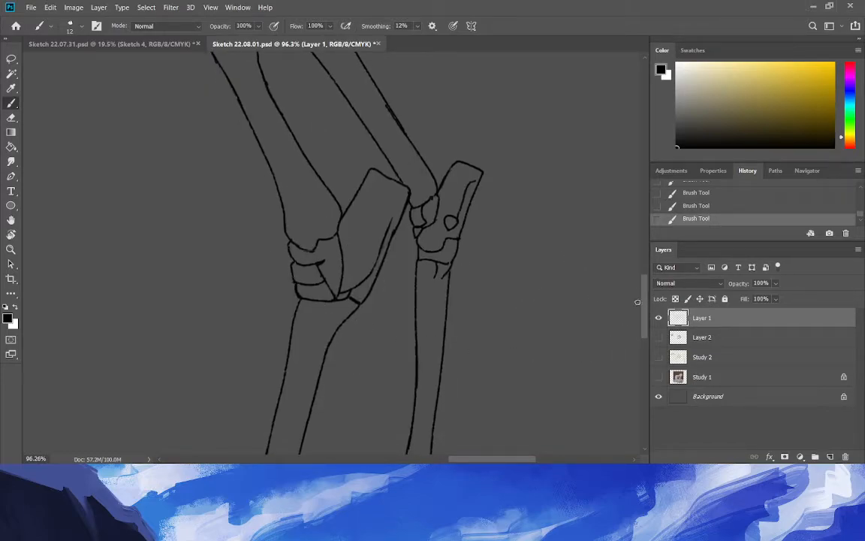
drag(645, 319, 645, 350)
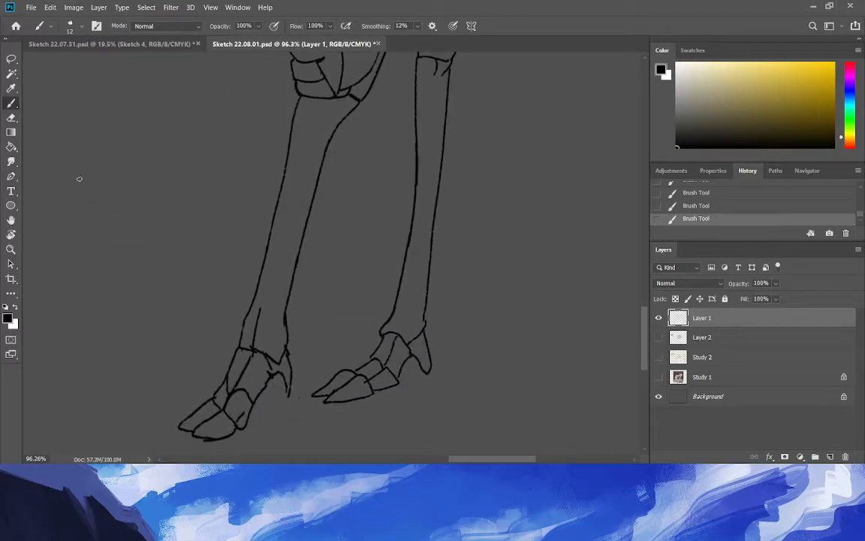
click(12, 118)
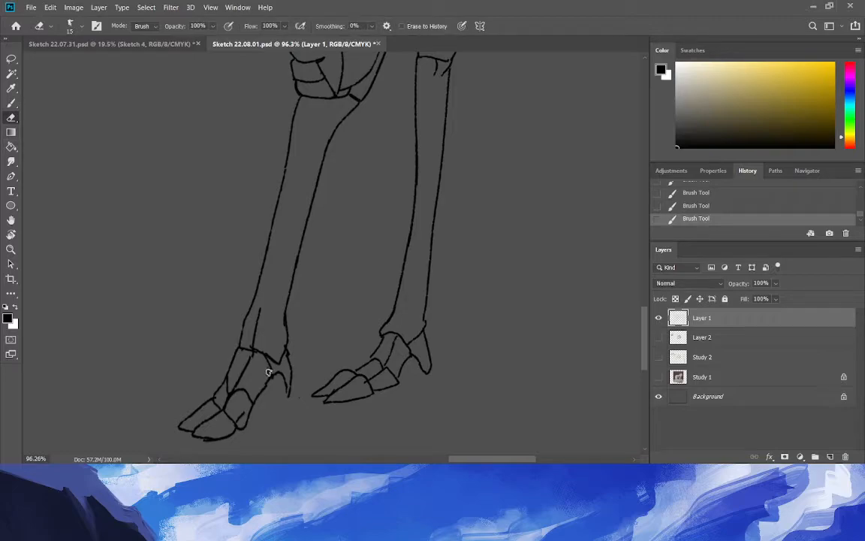
mouse_move(253, 364)
mouse_down()
mouse_move(249, 354)
mouse_move(270, 363)
mouse_up()
key(b)
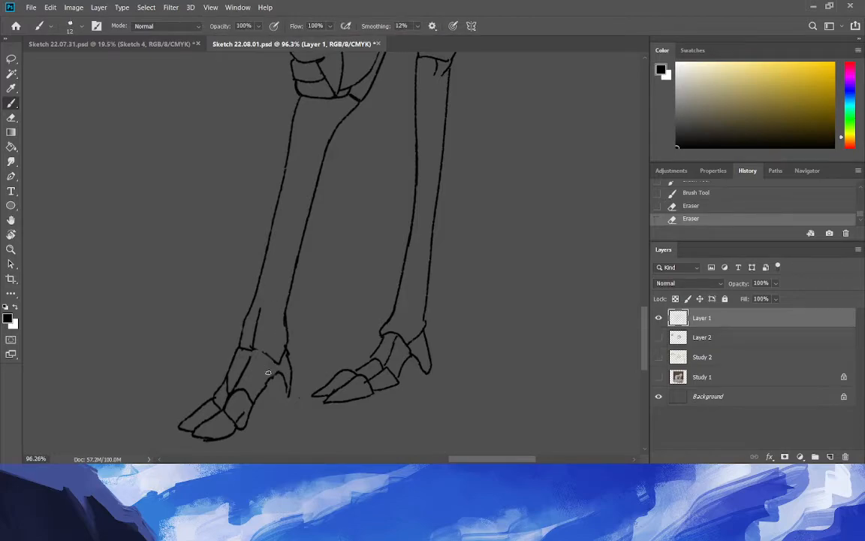
mouse_move(239, 346)
mouse_down()
mouse_move(275, 361)
mouse_move(252, 349)
mouse_move(250, 376)
mouse_up()
Trim the excess line around the near hind fetlock and redraw the joint's front corner.
click(12, 118)
mouse_move(253, 356)
mouse_down()
mouse_move(246, 366)
mouse_move(246, 344)
mouse_move(238, 359)
mouse_up()
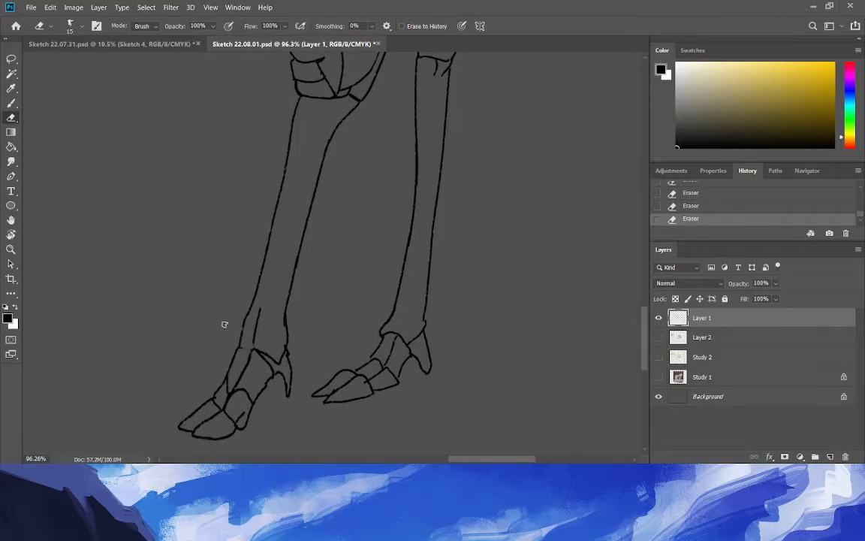
key(b)
mouse_move(239, 347)
mouse_down()
mouse_move(251, 347)
mouse_move(239, 344)
mouse_move(237, 328)
mouse_move(236, 337)
mouse_up()
click(11, 117)
Redraw the upper edge of the far hind foot's toe bones and clean the hoof's rear edge with the Eraser.
click(11, 104)
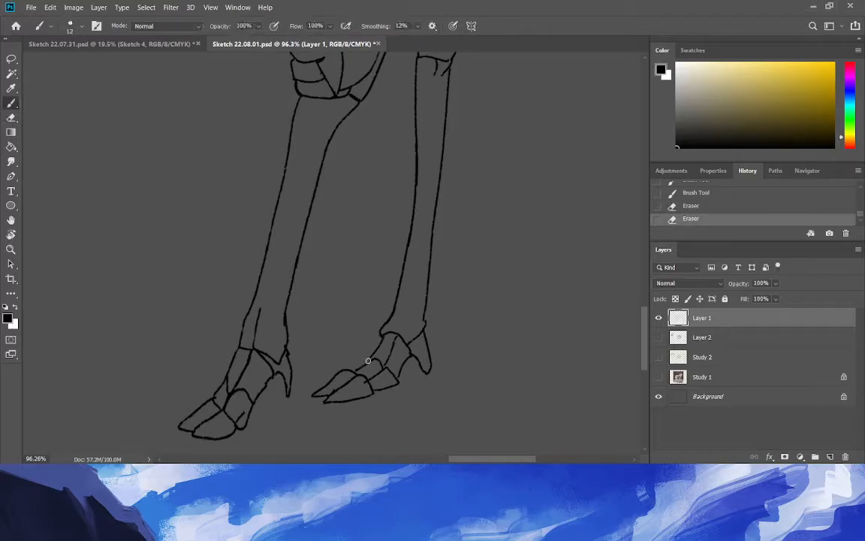
mouse_move(373, 361)
mouse_down()
mouse_move(392, 360)
mouse_move(350, 372)
mouse_up()
click(12, 118)
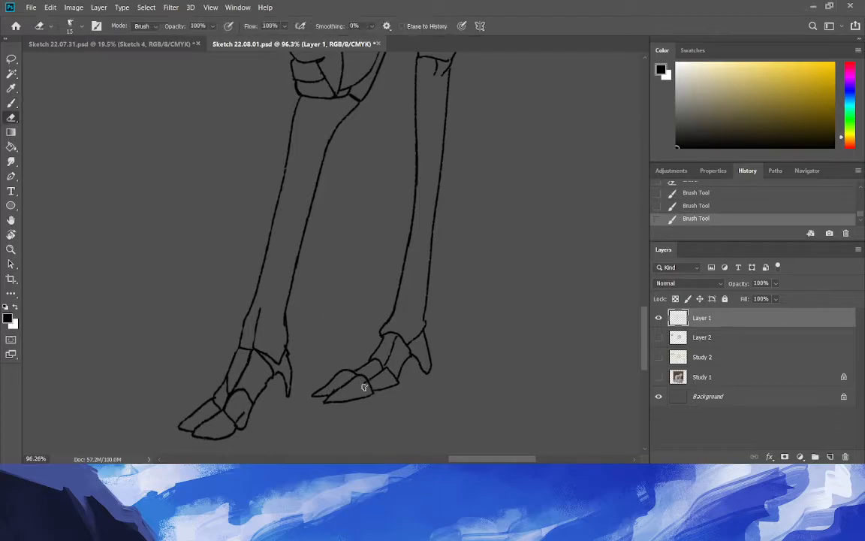
drag(366, 385, 367, 390)
Erase the bump at the back of the far hind leg above the fetlock and redraw that edge smoothly.
drag(456, 459, 437, 459)
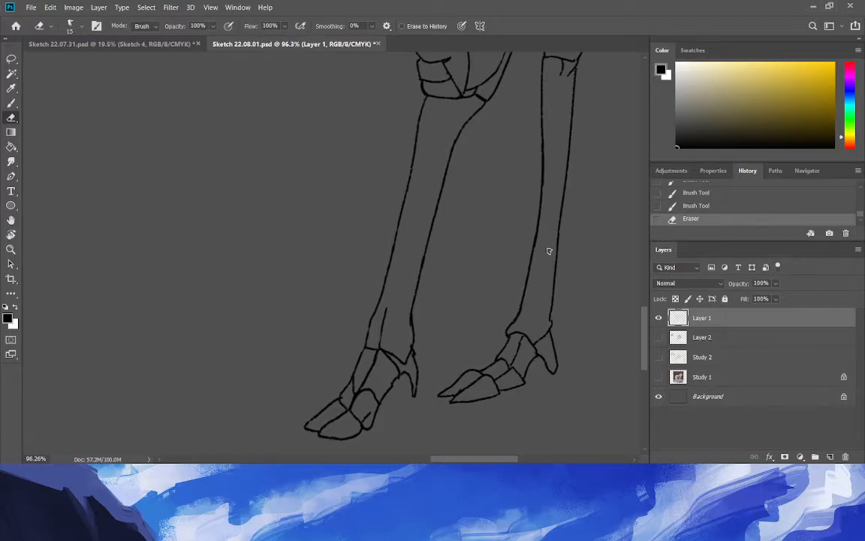
drag(549, 327, 548, 314)
key(b)
drag(551, 328, 552, 308)
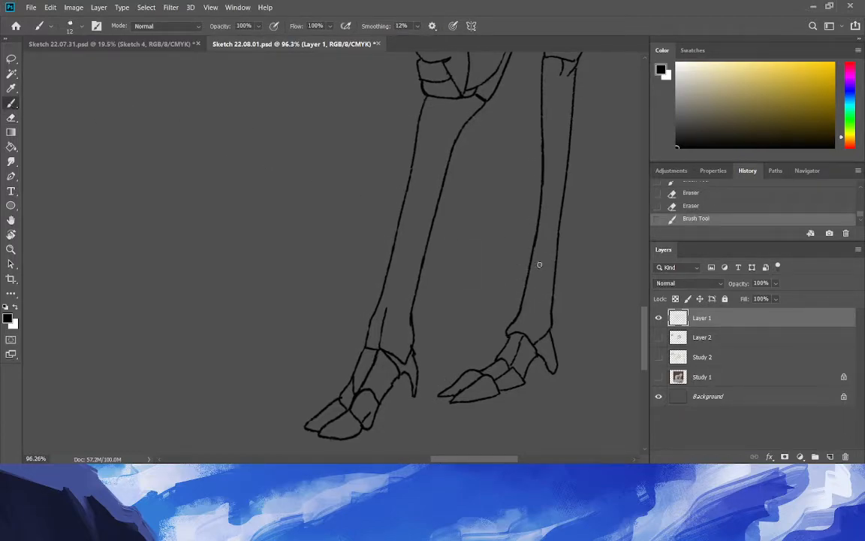
Touch up the far front foot's dewclaw, trim the underside of its hoof with the Eraser and redraw that edge cleanly.
drag(428, 456, 331, 457)
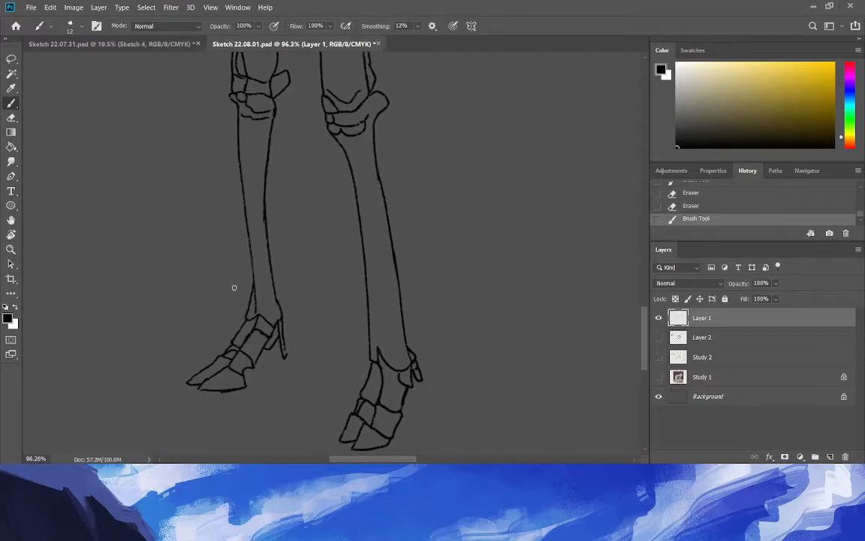
drag(285, 351, 286, 357)
drag(206, 390, 194, 385)
click(11, 117)
drag(227, 394, 198, 393)
click(10, 104)
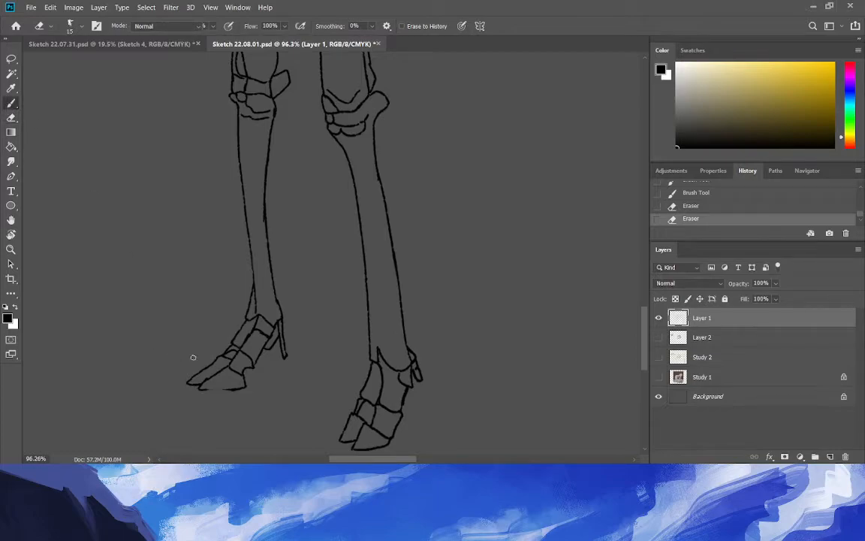
drag(234, 388, 197, 390)
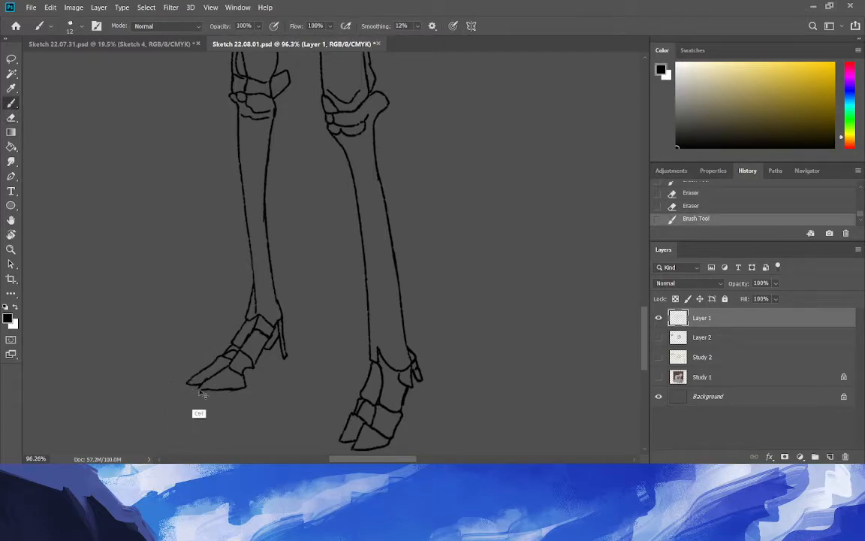
key(ctrl+z)
drag(231, 388, 195, 390)
Select the empty canvas around the skeleton and the gaps between the front ribs with the Magic Wand at tolerance 20.
drag(645, 347, 638, 295)
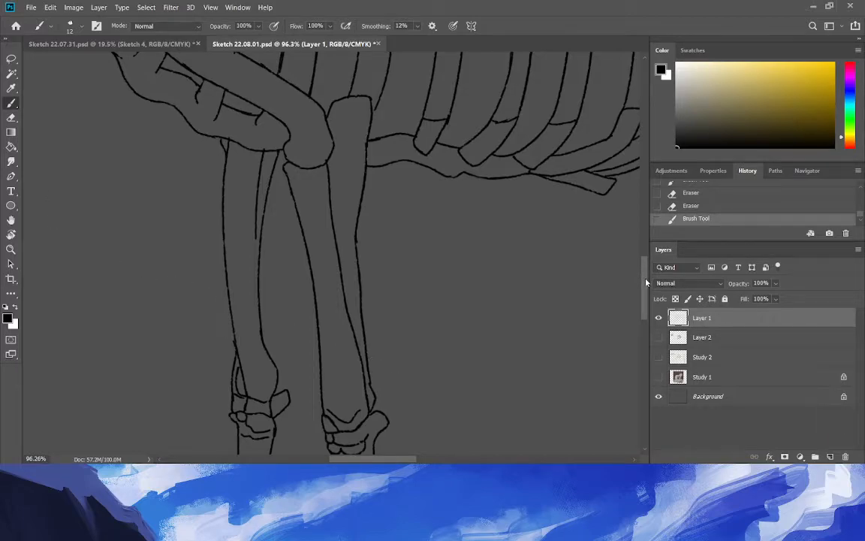
scroll(646, 282, up, 5)
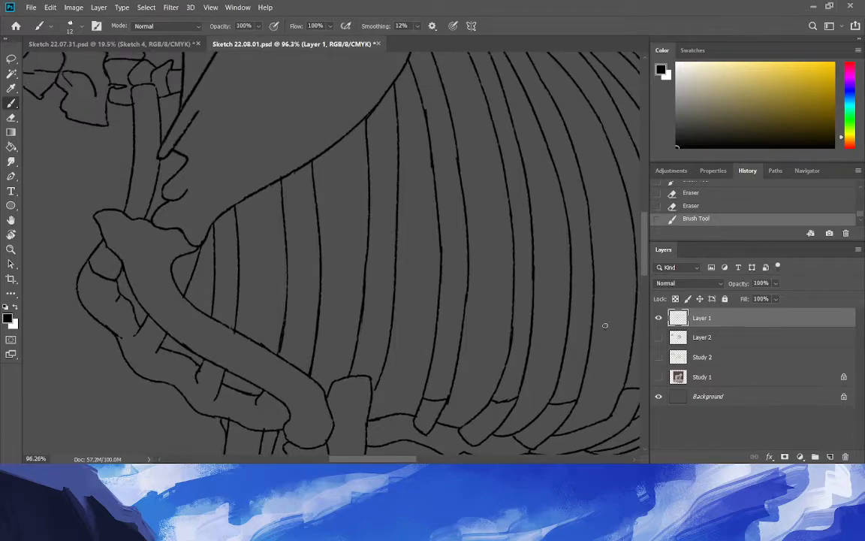
scroll(642, 267, down, 1)
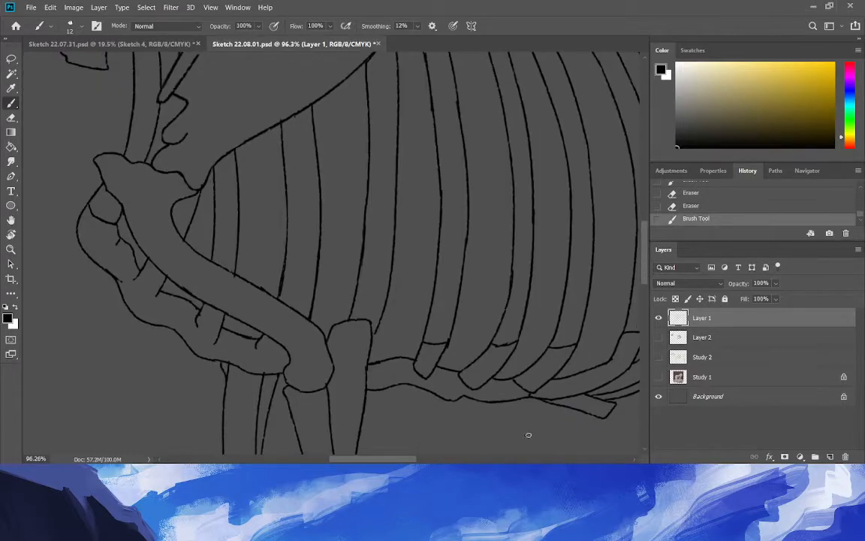
drag(402, 461, 439, 458)
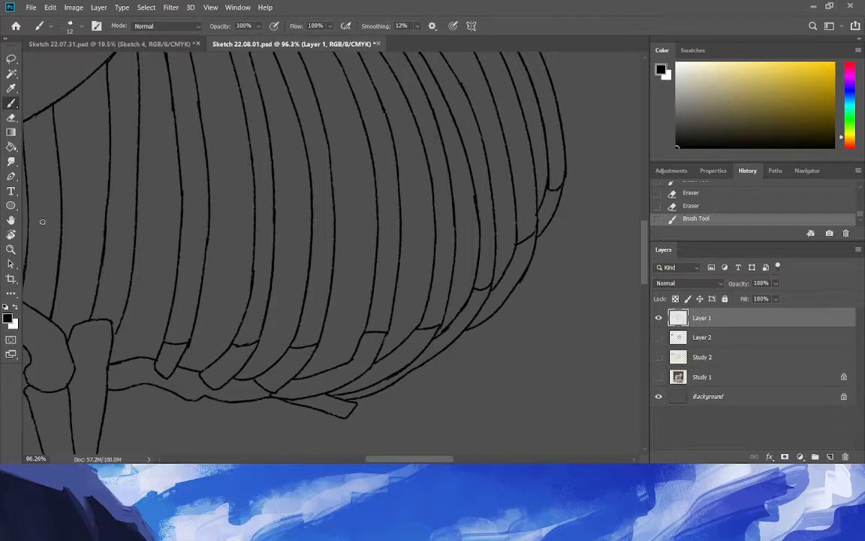
click(11, 248)
drag(187, 293, 131, 335)
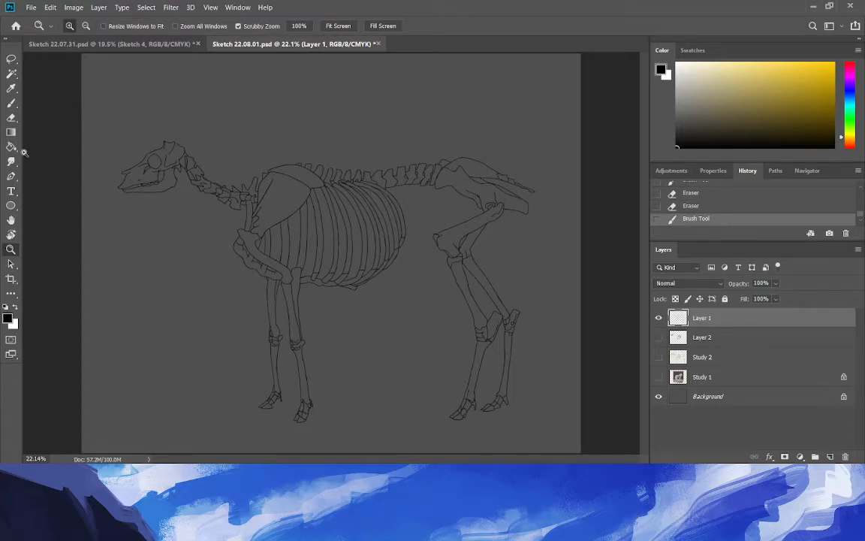
click(10, 75)
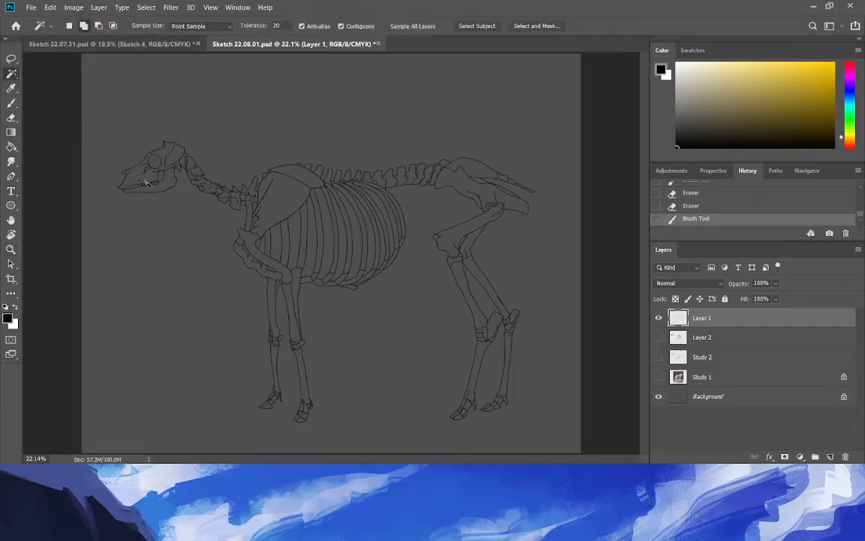
click(151, 270)
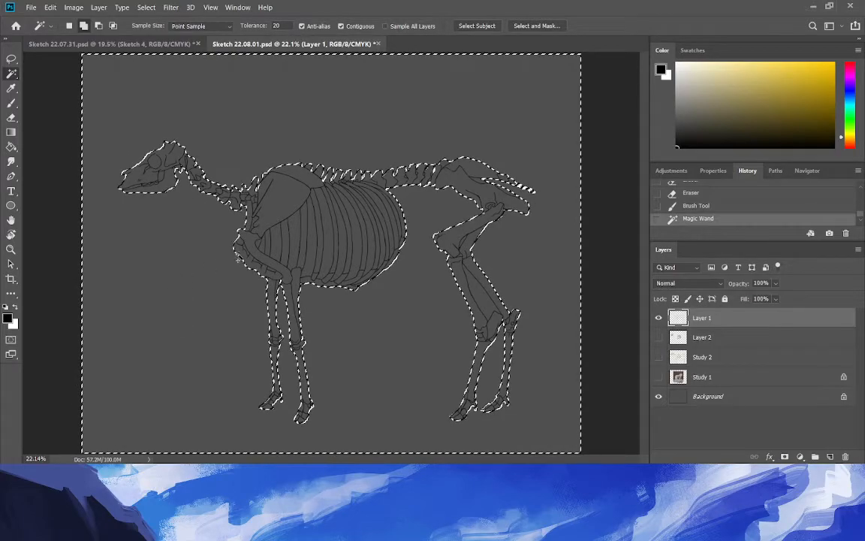
click(295, 254)
click(310, 261)
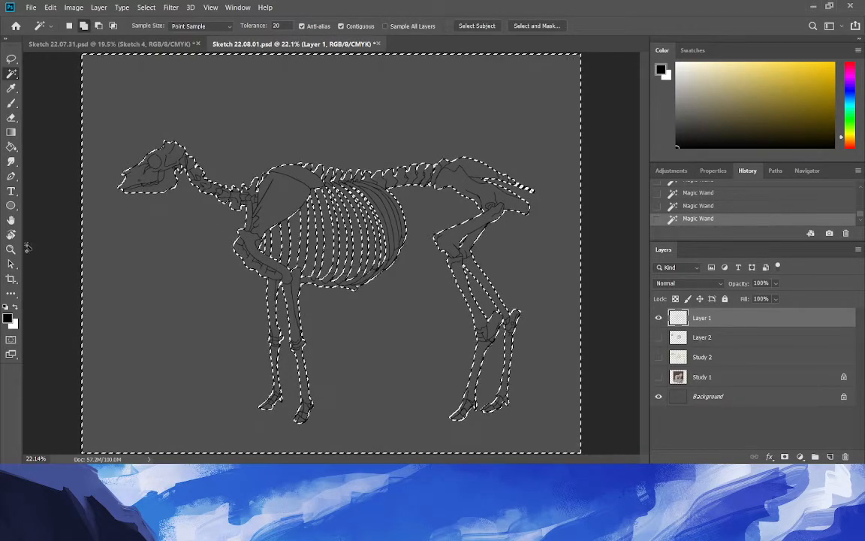
Add the small gaps along the sternum and upper foreleg and between the rearmost ribs to the Magic Wand selection.
key(z)
drag(279, 268, 330, 298)
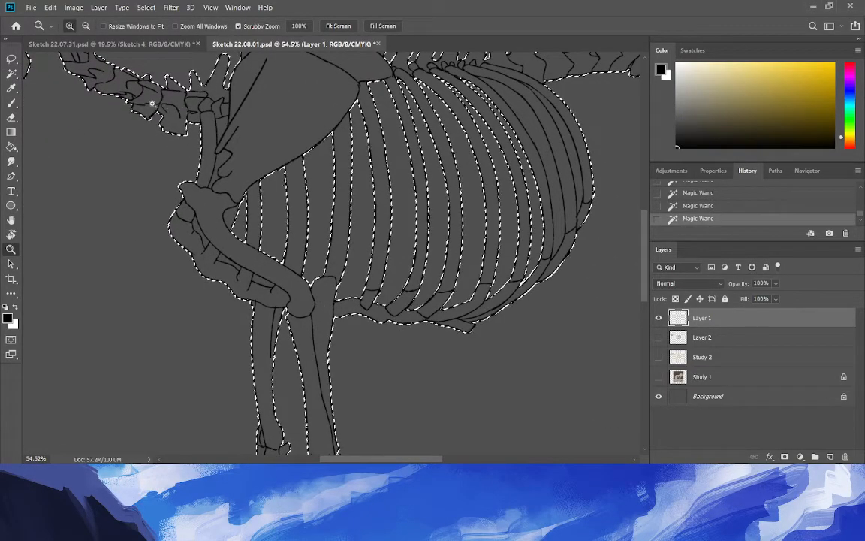
key(b)
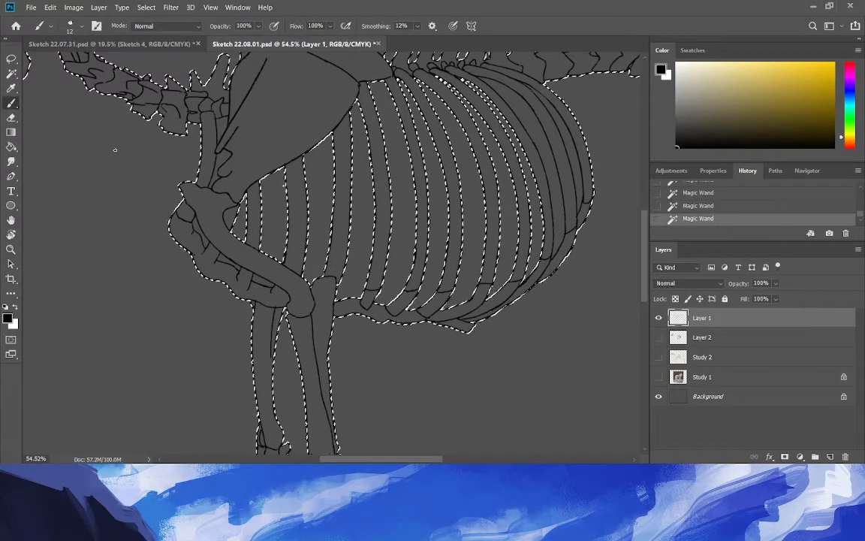
key(e)
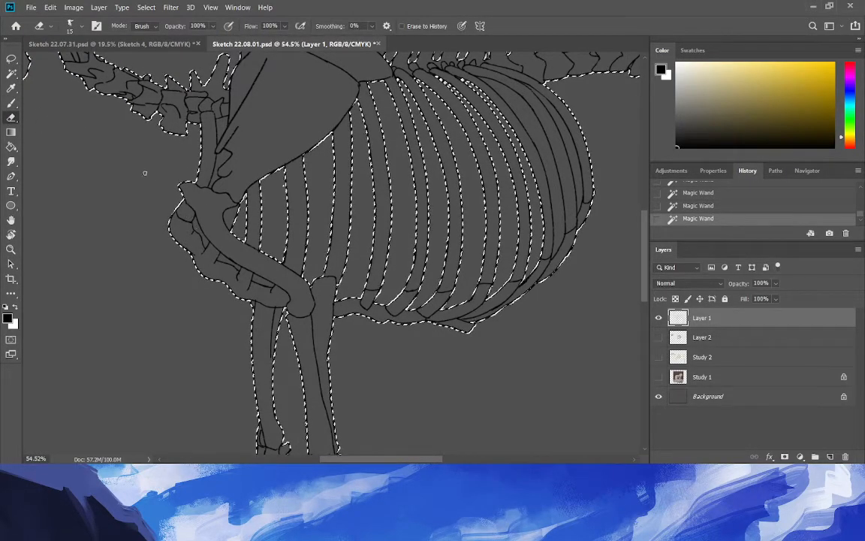
key(w)
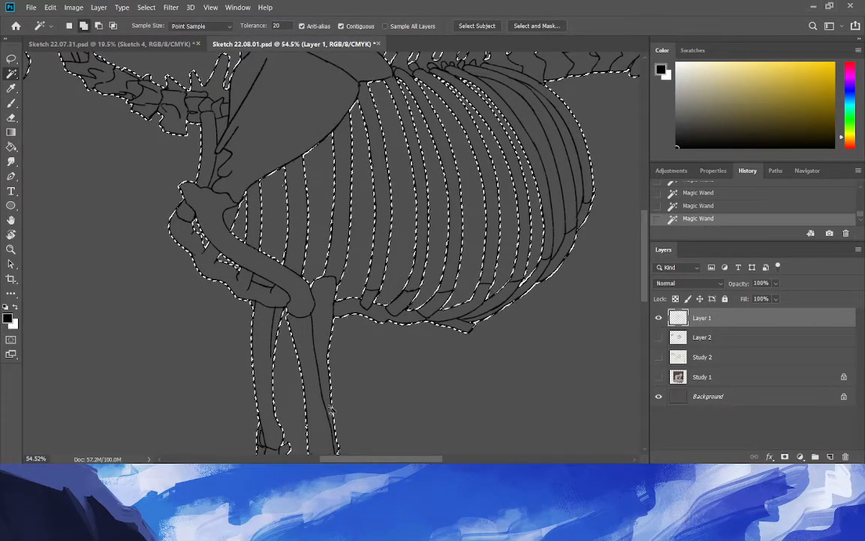
click(580, 178)
Inspect the selection outline around the skull, neck, pelvis and hind feet, and over the whole skeleton.
drag(399, 459, 348, 452)
drag(645, 290, 643, 267)
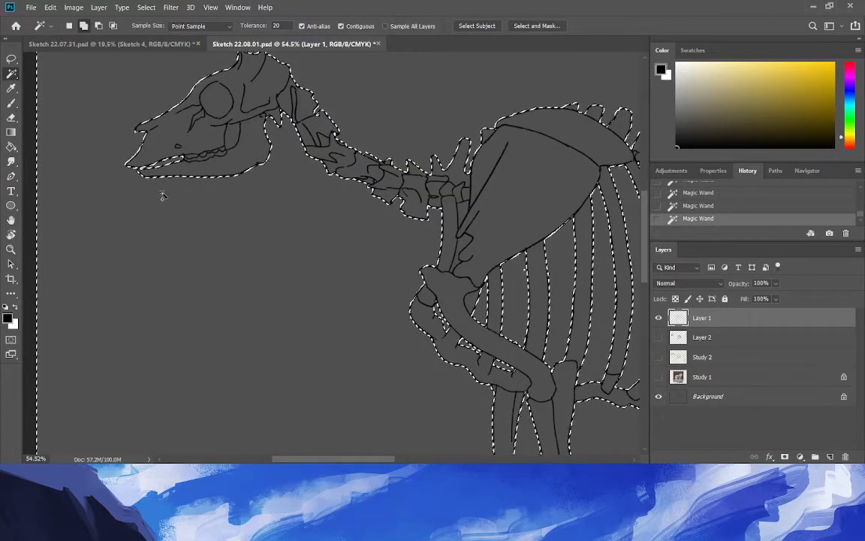
drag(644, 278, 645, 263)
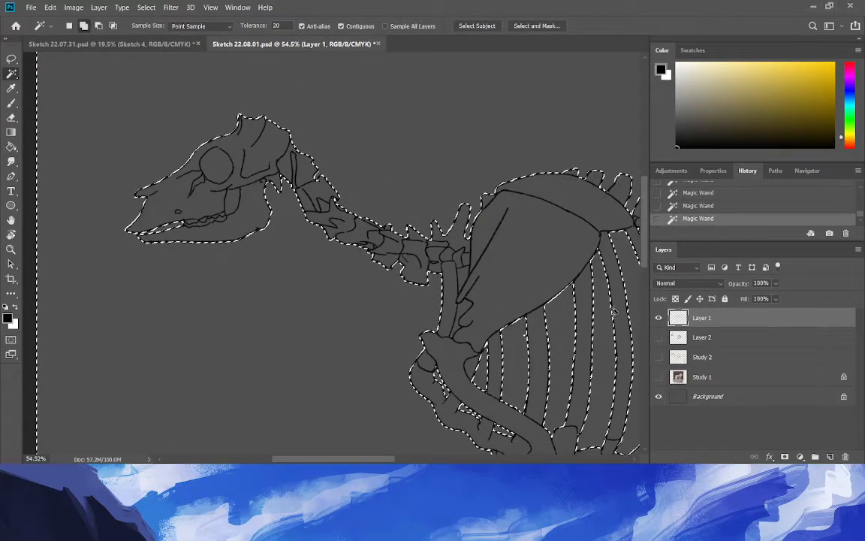
drag(389, 459, 493, 451)
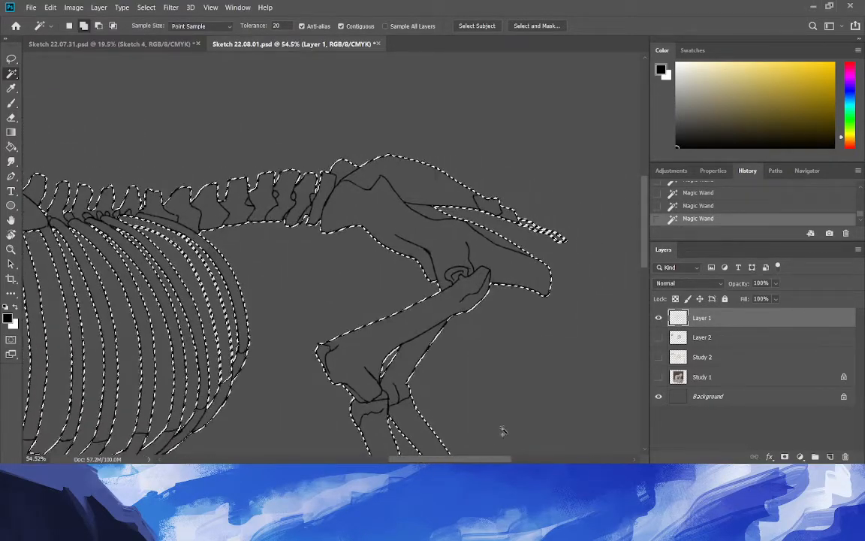
drag(644, 243, 642, 351)
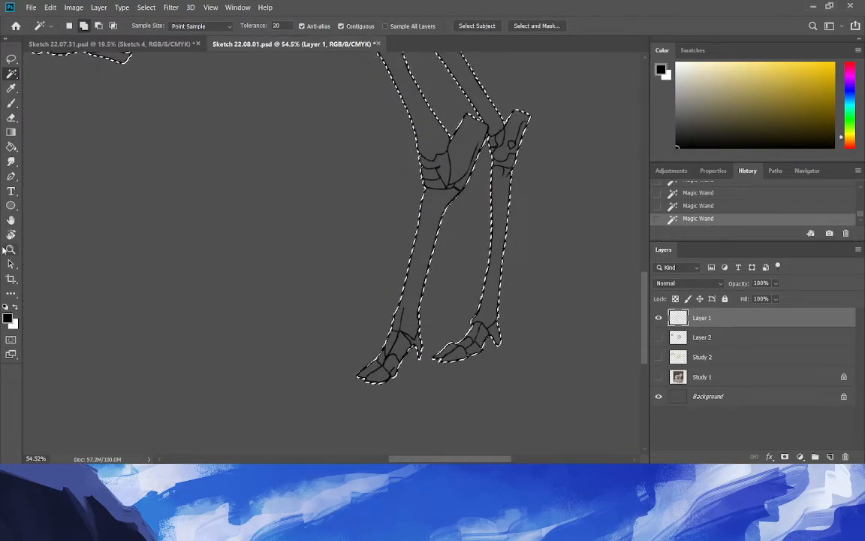
click(9, 249)
drag(225, 255, 170, 322)
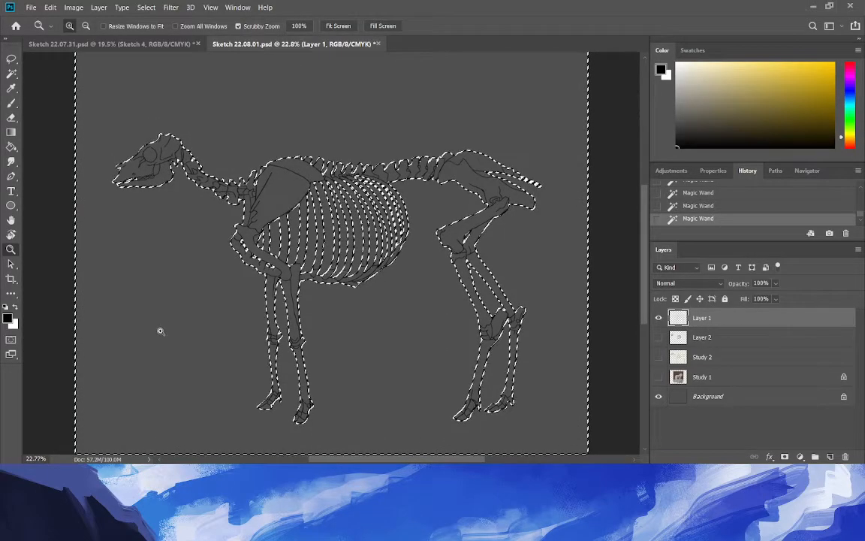
mouse_move(187, 323)
mouse_down()
mouse_move(213, 314)
mouse_move(183, 314)
mouse_up()
Try expanding the selection by 2 pixels, undo the expansion and deselect everything.
click(171, 7)
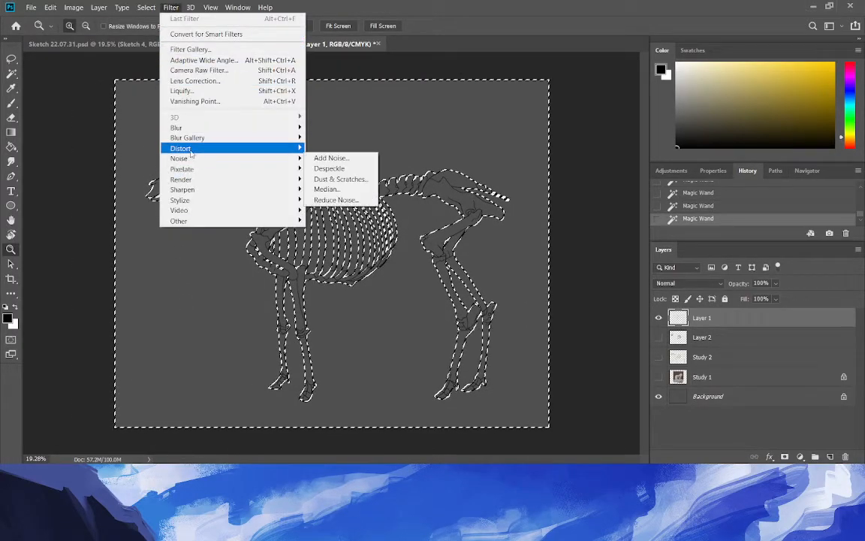
mouse_move(144, 7)
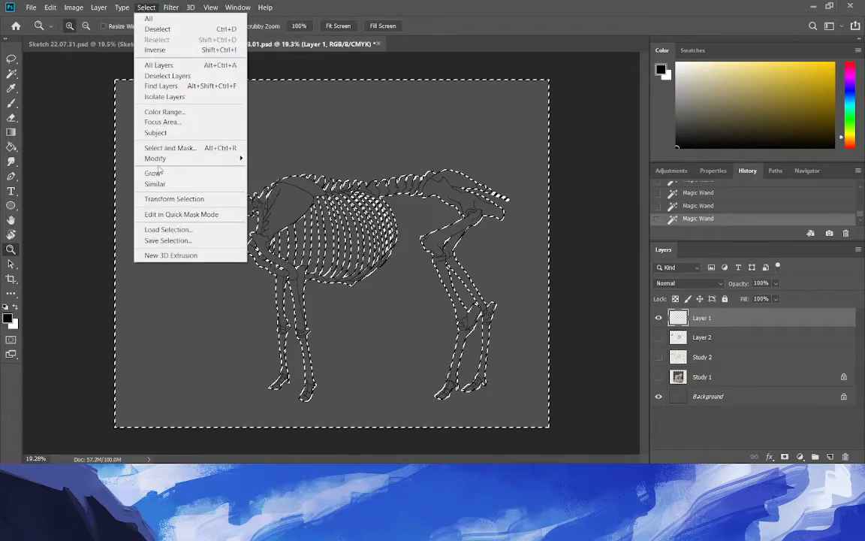
click(266, 180)
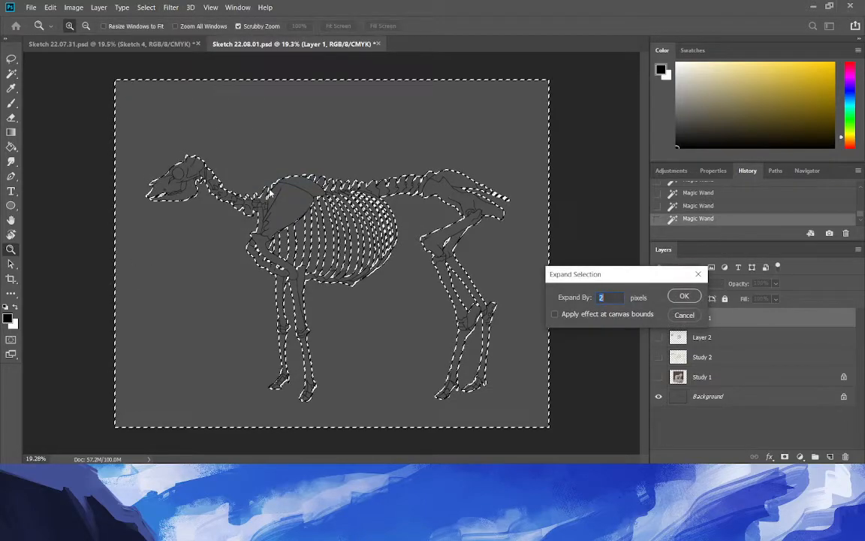
click(681, 294)
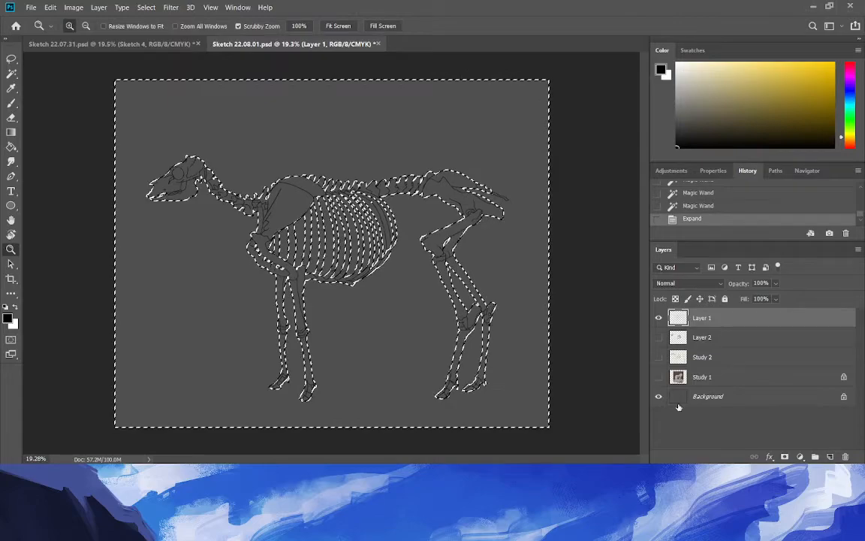
mouse_move(379, 237)
mouse_down()
mouse_move(427, 272)
mouse_move(421, 266)
mouse_move(402, 286)
mouse_move(383, 228)
mouse_up()
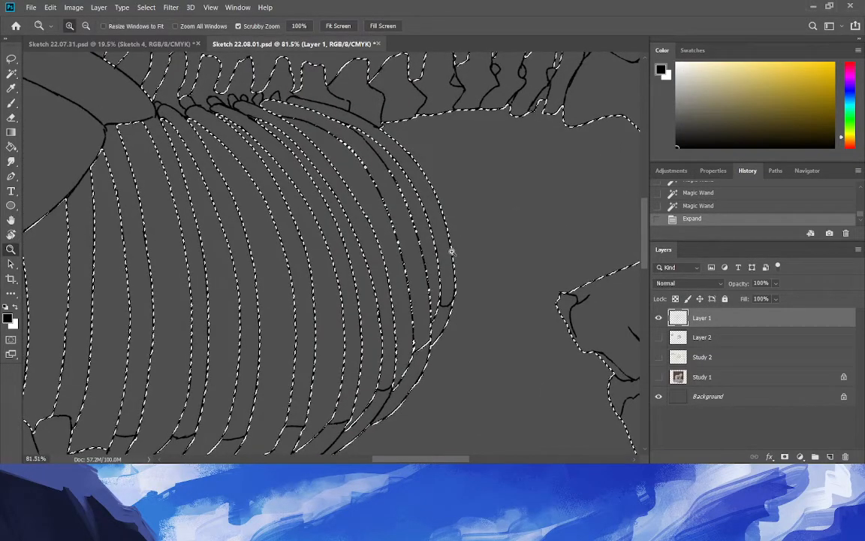
key(ctrl+z)
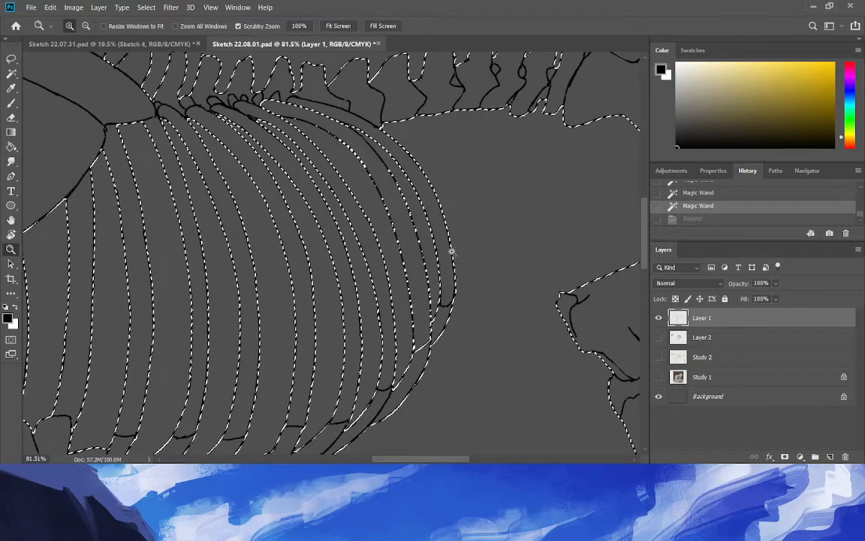
mouse_move(380, 187)
mouse_down()
mouse_move(409, 272)
mouse_move(411, 253)
mouse_move(383, 245)
mouse_up()
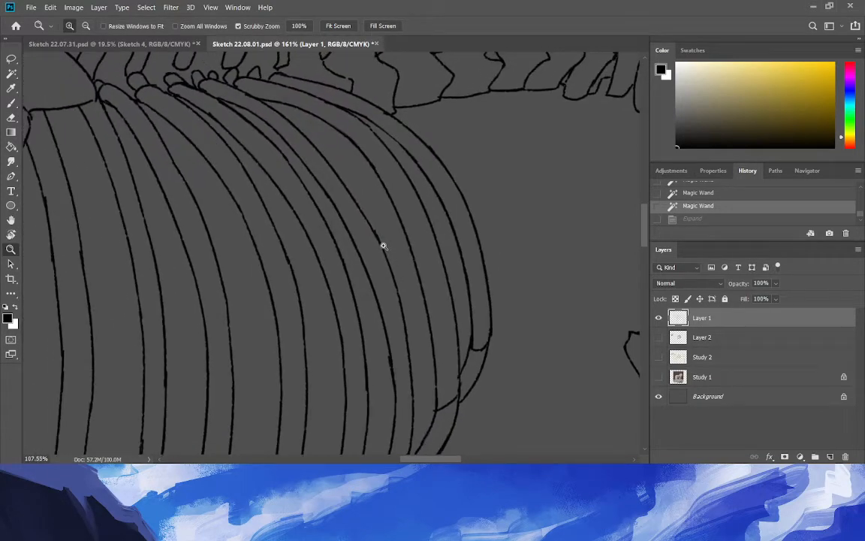
key(ctrl+d)
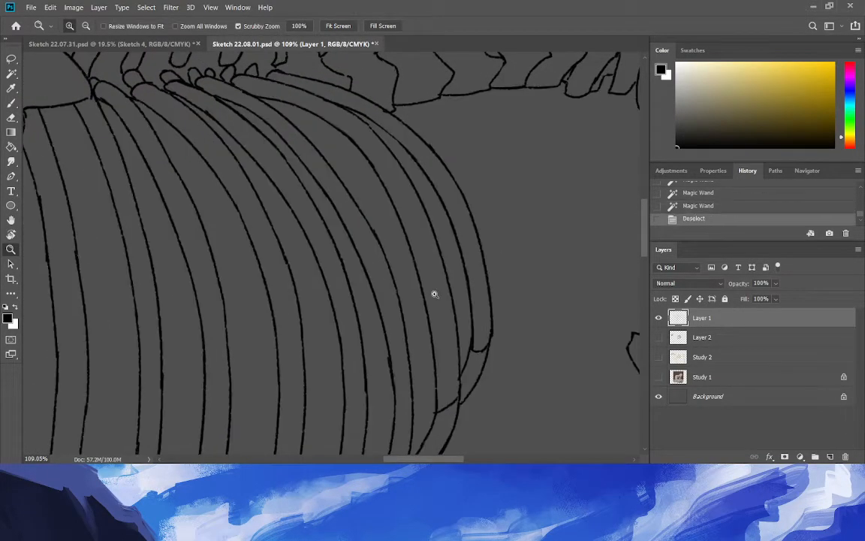
Close the break and thicken the thin stretch in the upper lines of the rearmost ribs with the Brush.
drag(355, 129, 398, 172)
key(b)
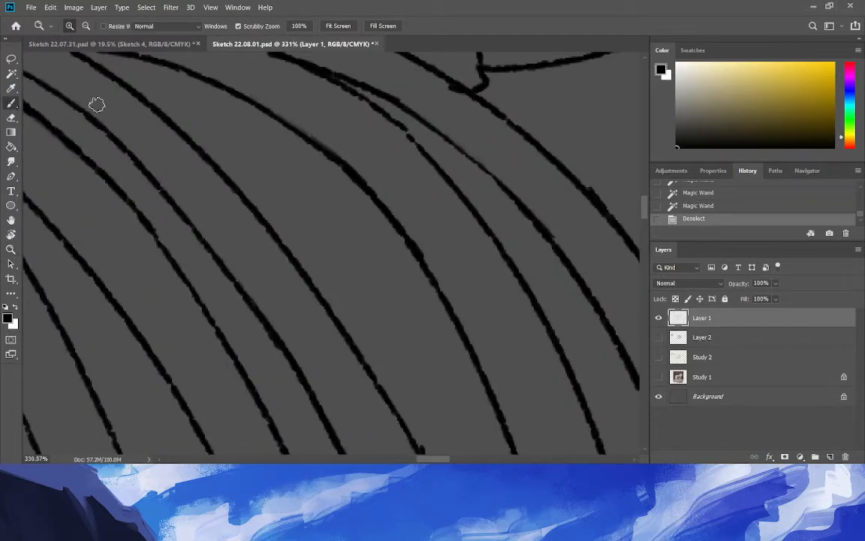
drag(402, 130, 495, 229)
drag(492, 179, 353, 89)
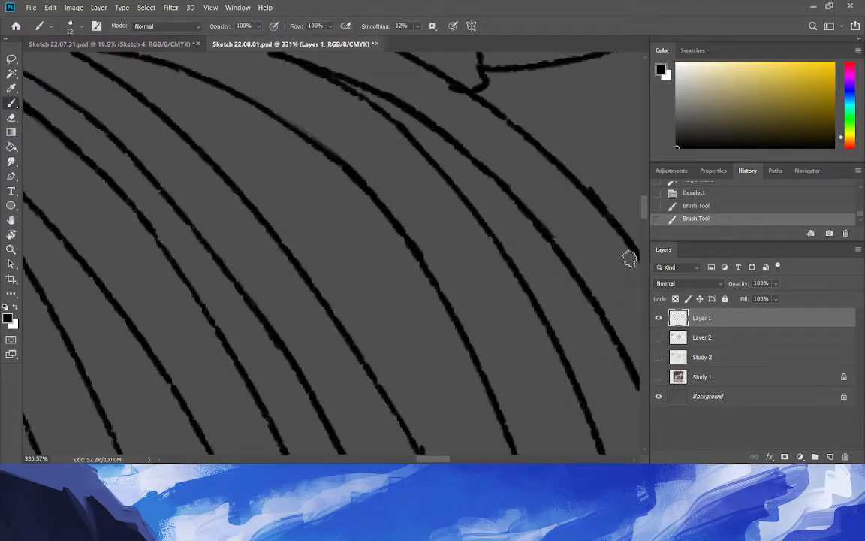
Erase the rough overlap where the last ribs meet at their lower ends and redraw the lines with the Brush.
scroll(644, 227, down, 5)
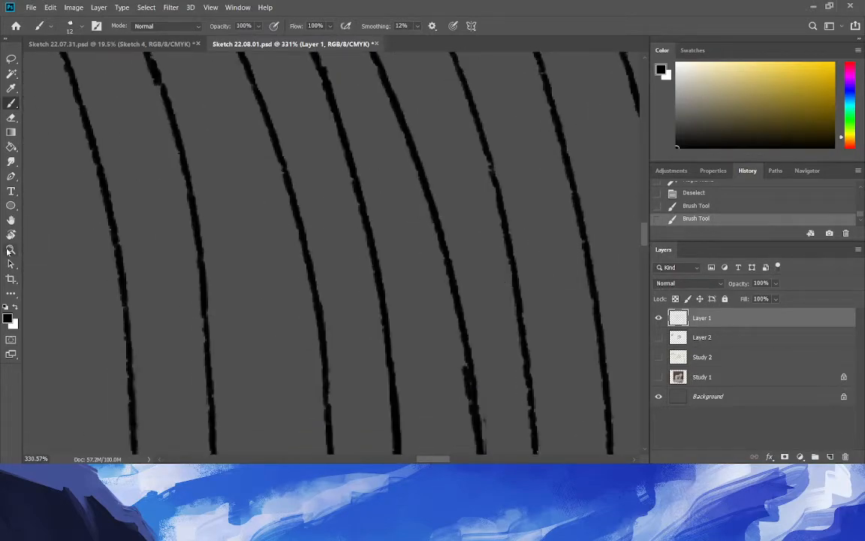
key(z)
drag(353, 274, 320, 289)
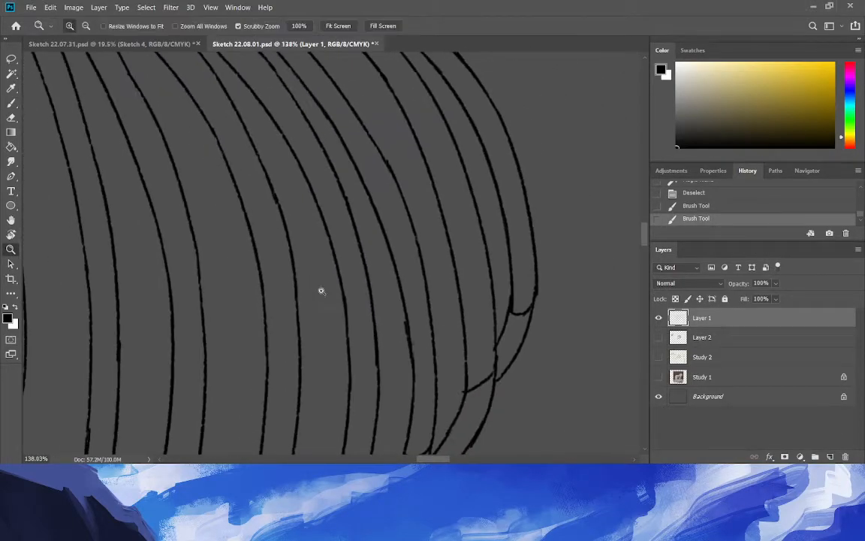
key(b)
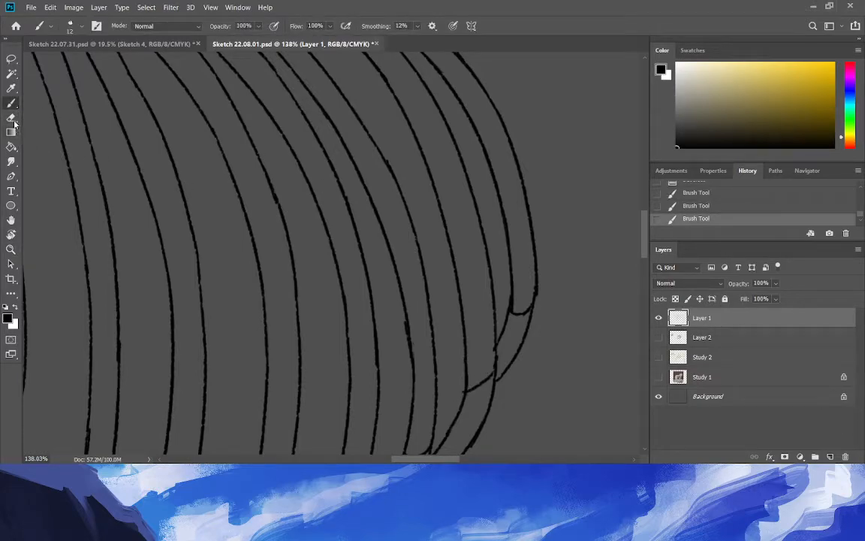
key(e)
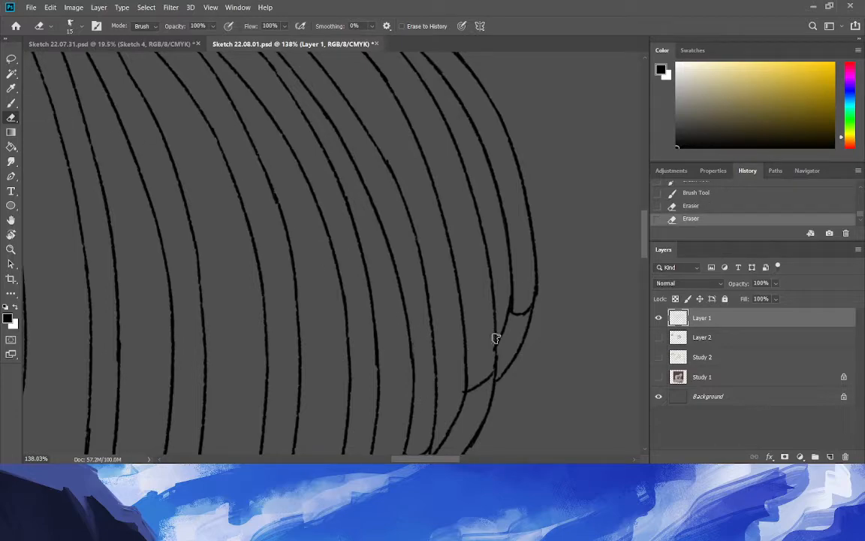
click(12, 104)
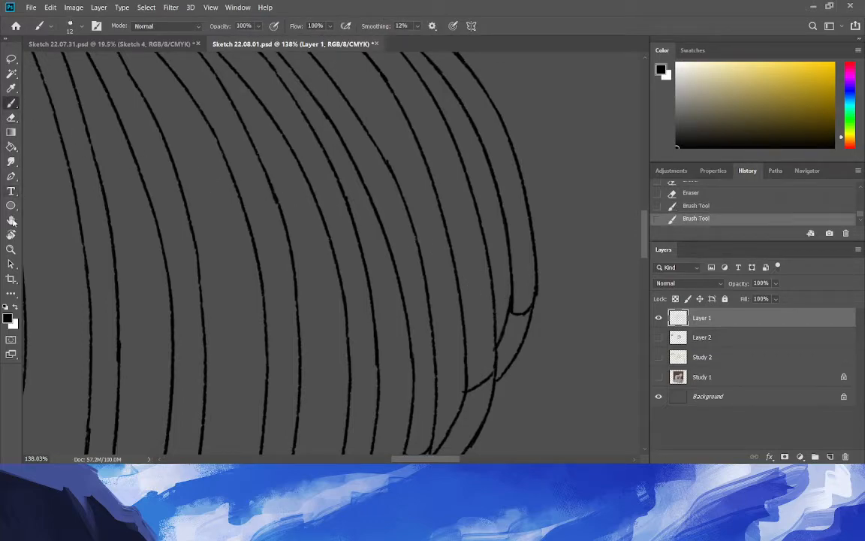
Switch to the Magic Wand with the ribcage and upper hind legs in view.
drag(188, 267, 162, 270)
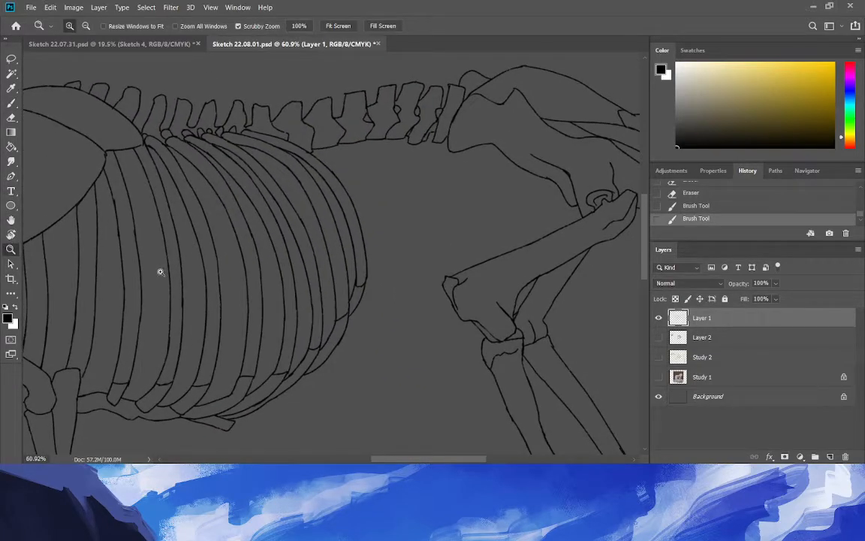
click(11, 73)
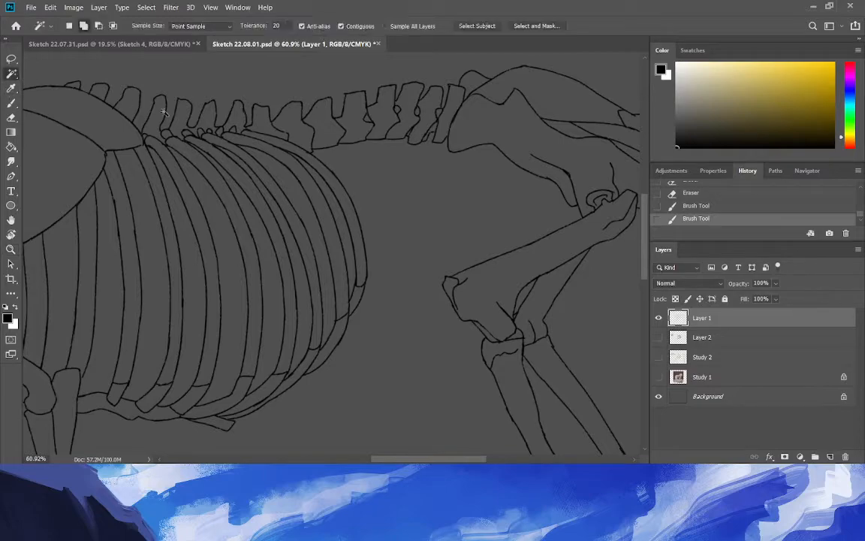
Select the empty background around the skeleton and the gaps between the rear and middle ribs with the Magic Wand.
click(417, 250)
click(314, 278)
click(328, 294)
click(305, 296)
click(277, 312)
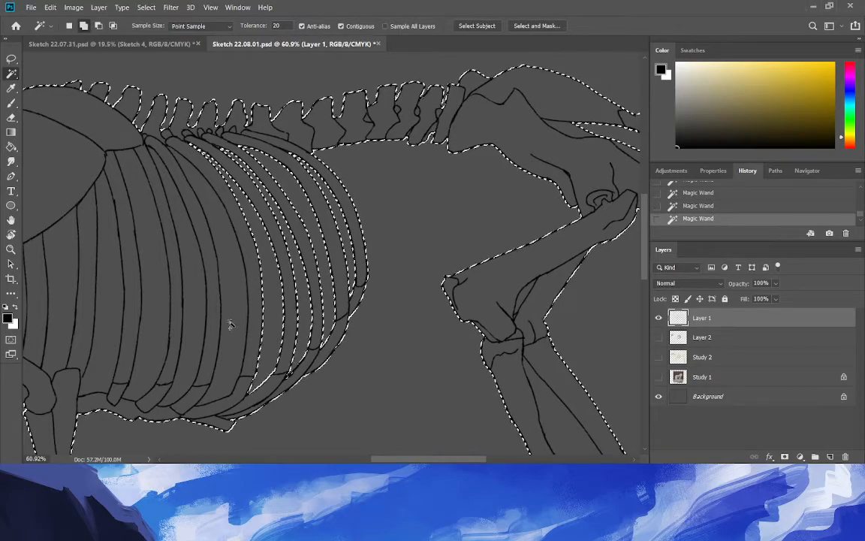
click(189, 313)
click(156, 308)
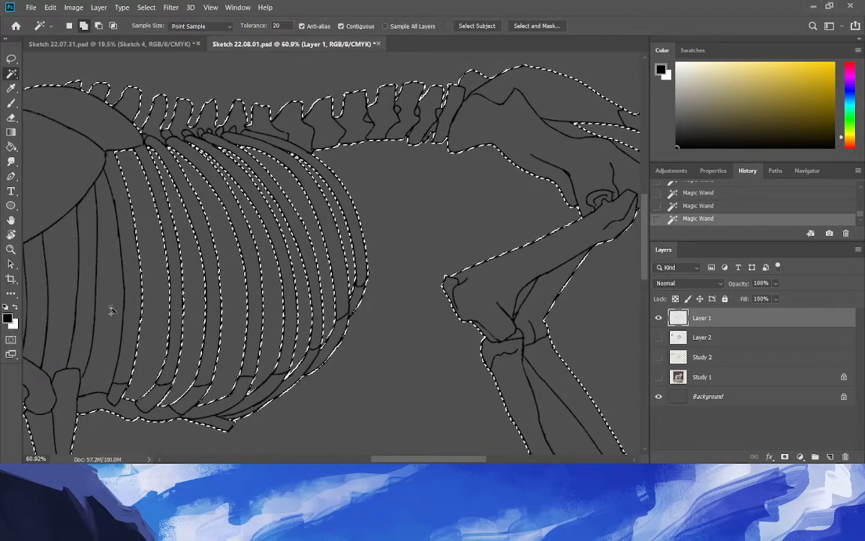
Add the gaps between the front ribs and the small openings between the upper foreleg bone and the breastbone to the selection.
drag(383, 459, 343, 459)
click(220, 329)
click(181, 313)
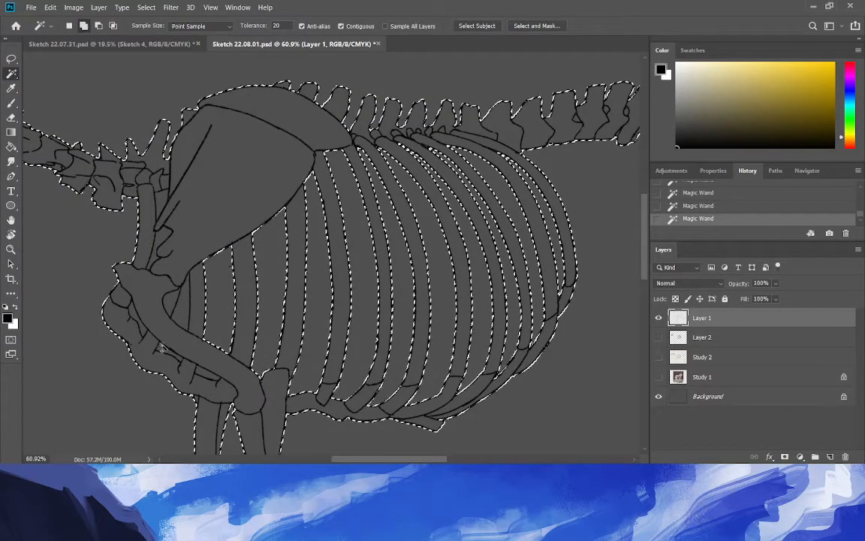
click(163, 350)
click(208, 374)
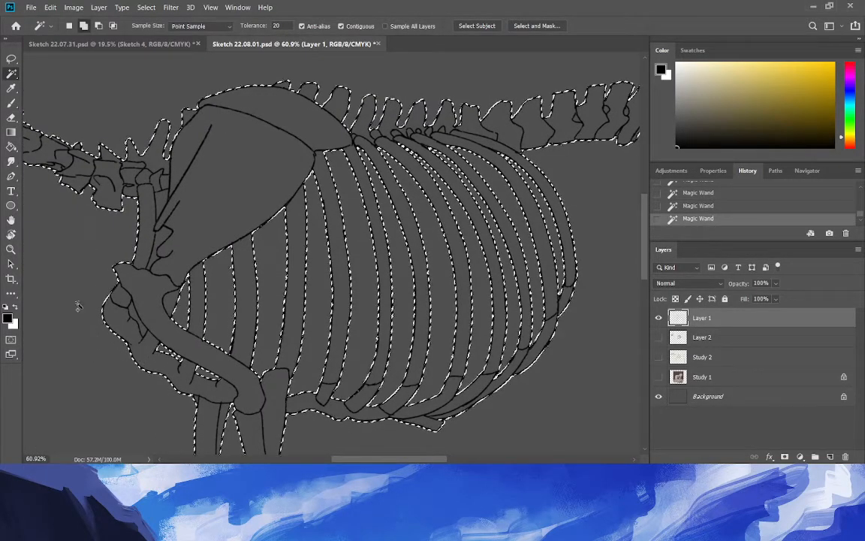
click(134, 323)
Add the mouth opening of the skull and the gap between the lower hind leg bones to the selection.
drag(395, 459, 332, 459)
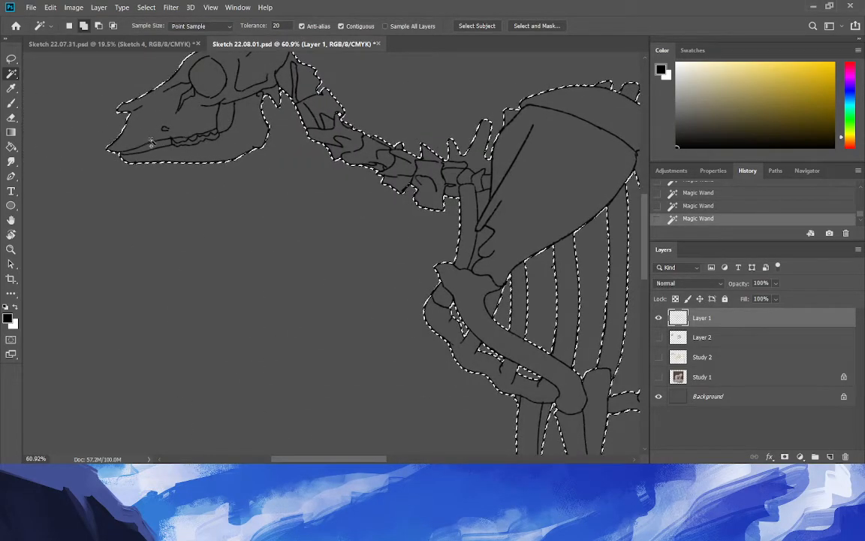
click(123, 157)
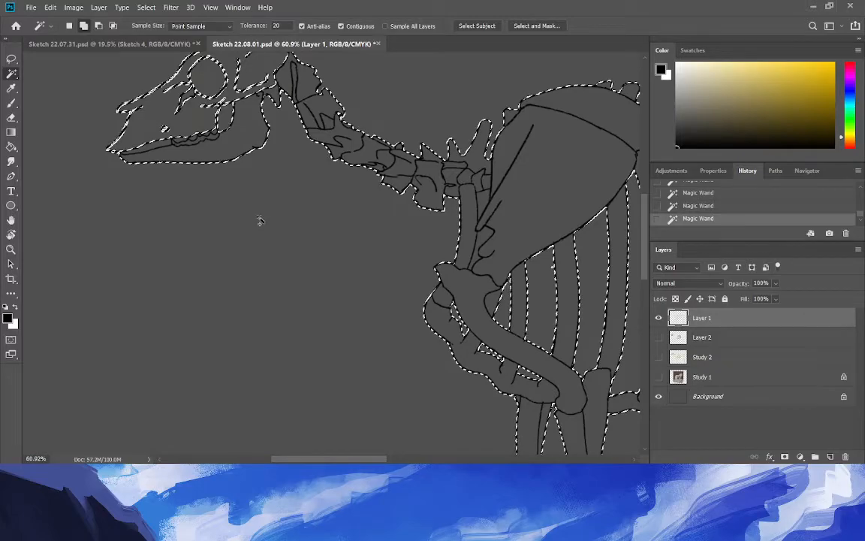
key(ctrl+z)
click(145, 147)
drag(349, 459, 470, 461)
click(420, 418)
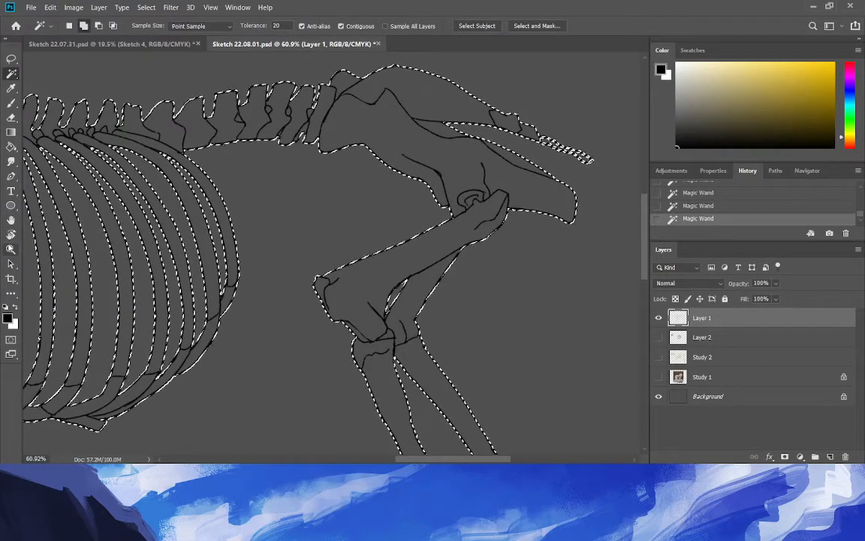
Expand the selection around the whole skeleton by 2 pixels.
click(10, 249)
drag(193, 284, 124, 309)
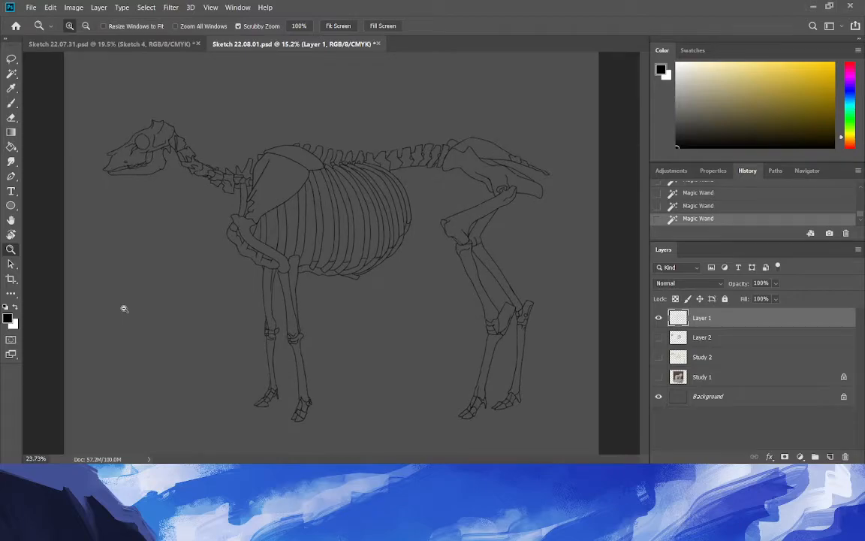
click(146, 7)
mouse_move(162, 160)
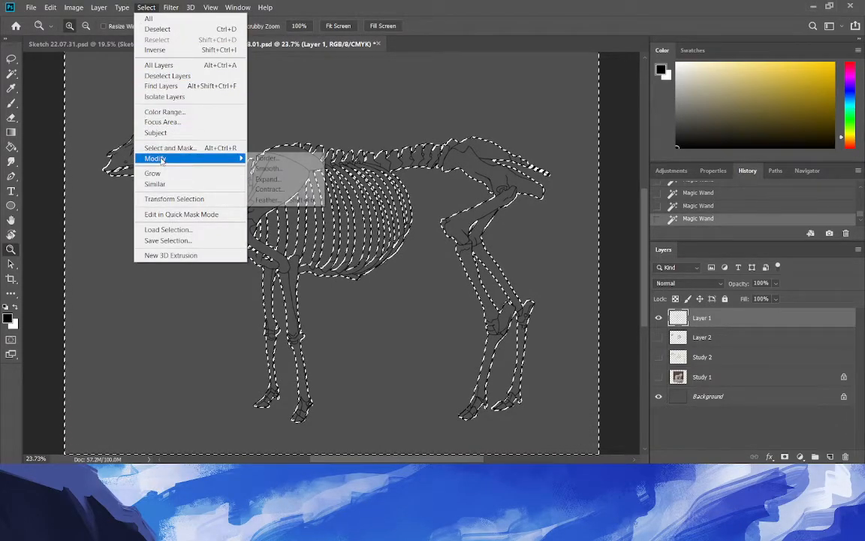
click(268, 178)
text(2)
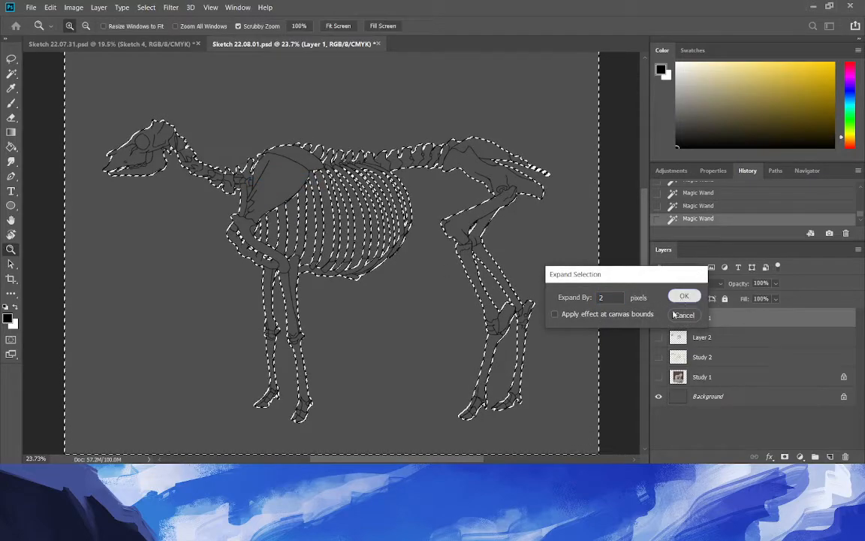
key(Return)
Check the selection edge at the tail up close, undo the expansion and clear the selection.
click(576, 197)
drag(576, 198, 631, 323)
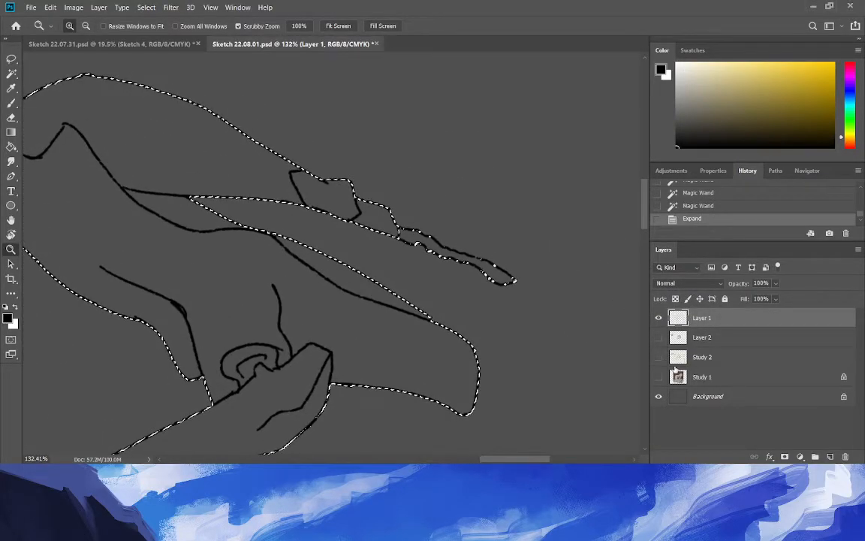
key(ctrl+z)
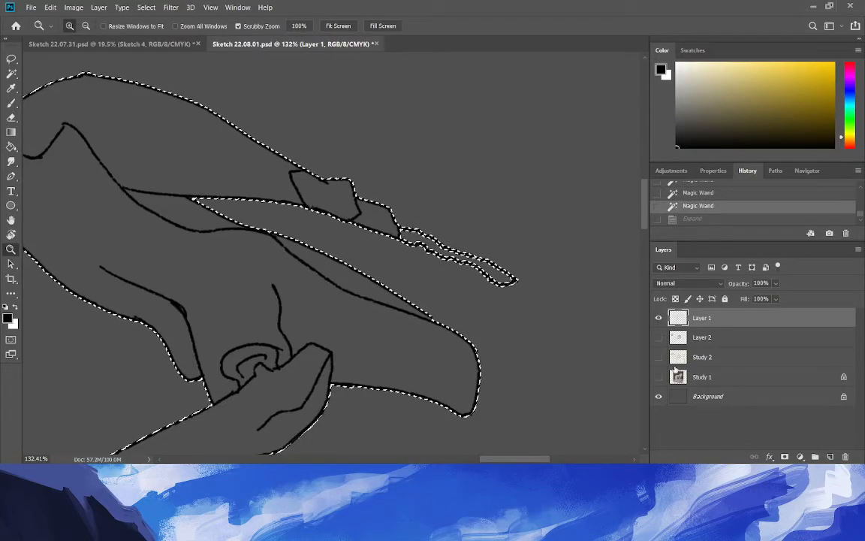
key(ctrl+d)
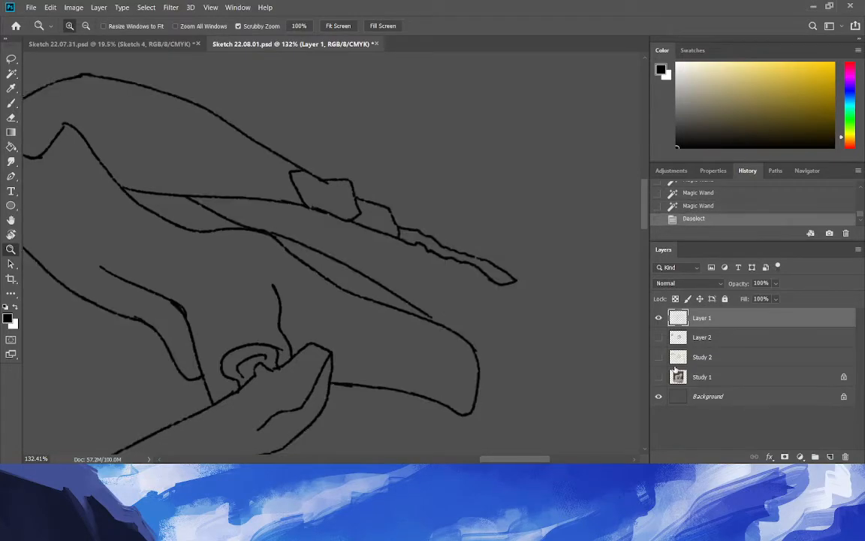
Touch up the outline of the thin tail bones behind the pelvis with the black brush.
click(12, 90)
click(11, 105)
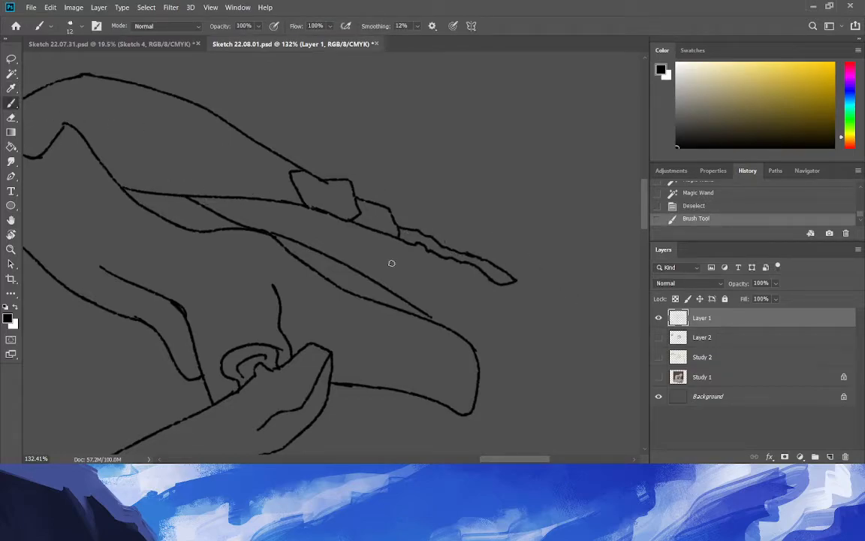
key(ctrl+z)
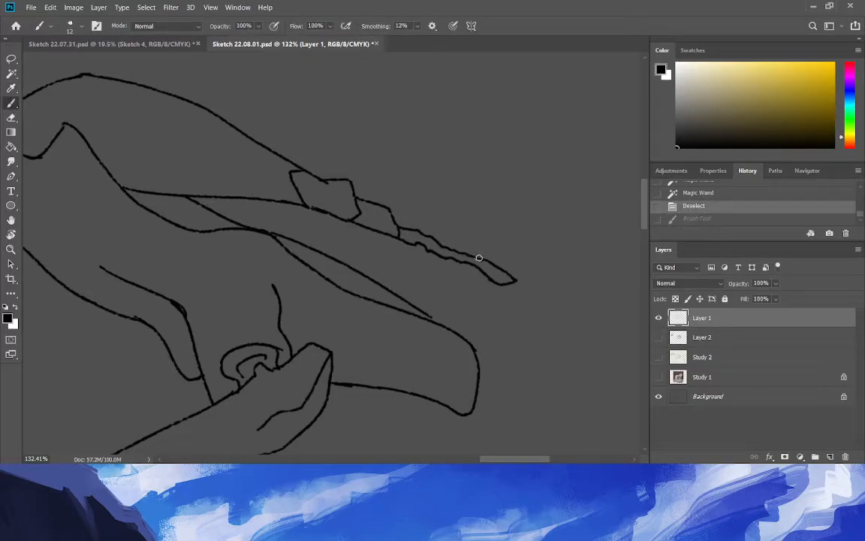
drag(436, 236, 423, 229)
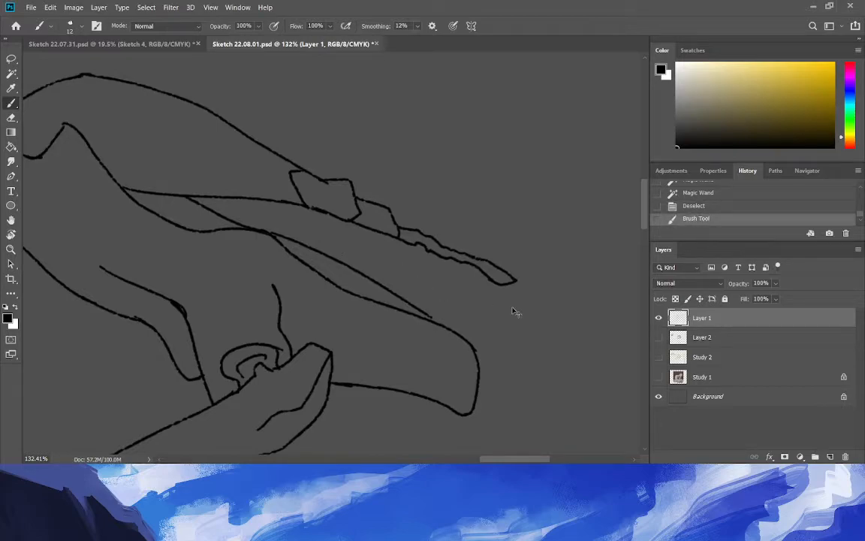
key(ctrl+z)
key(ctrl+shift+z)
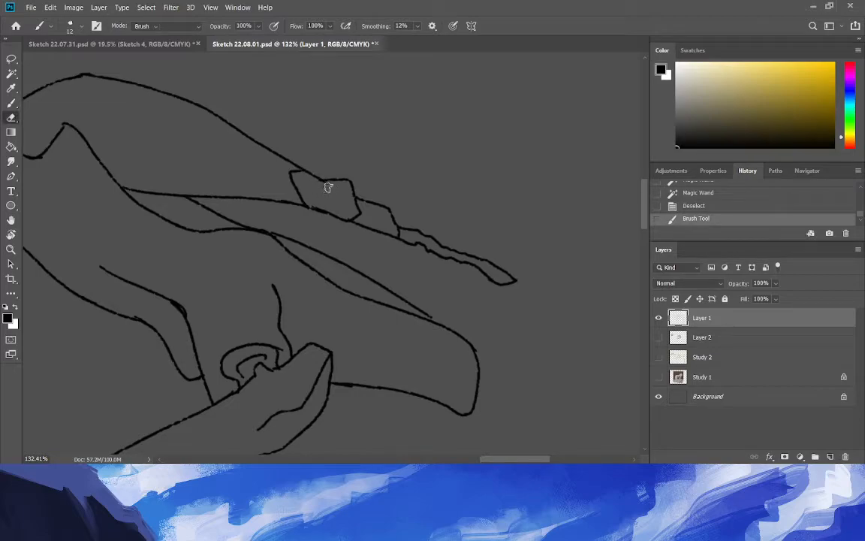
Erase the stray line ends at the base of the tail and along the pelvis outline.
key(e)
drag(299, 170, 287, 165)
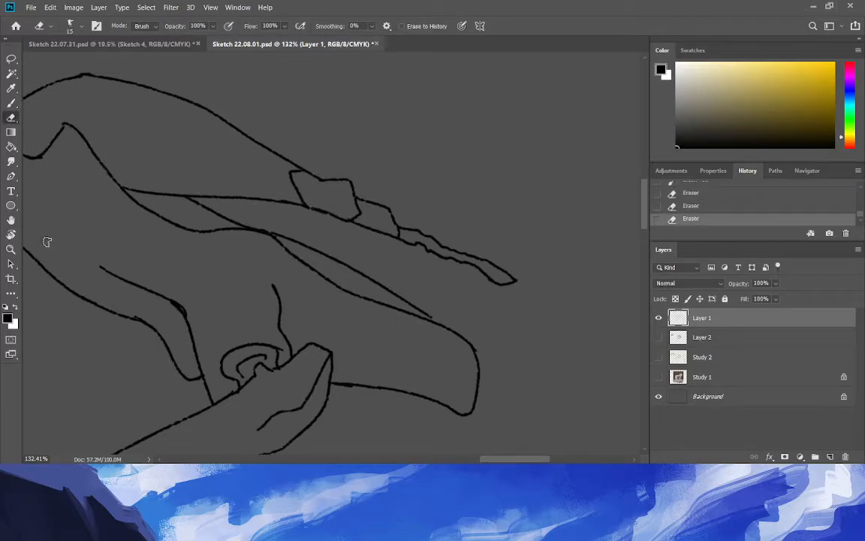
key(z)
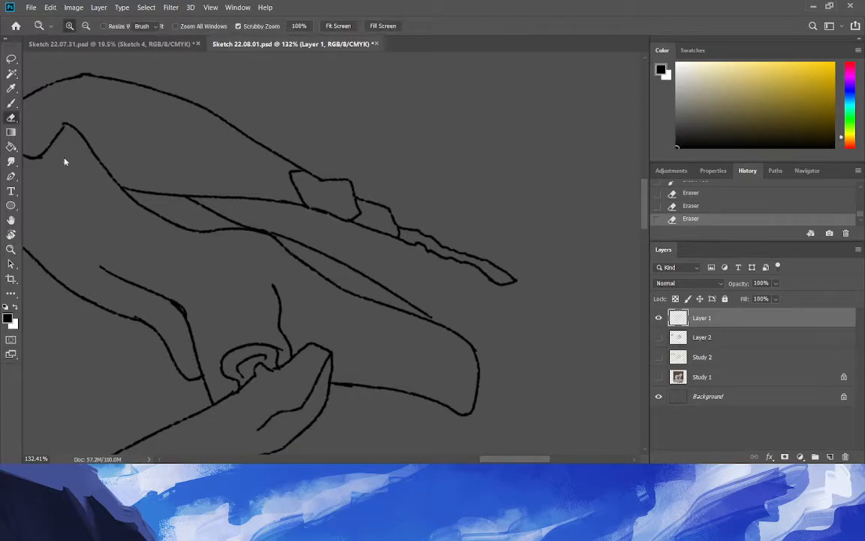
key(e)
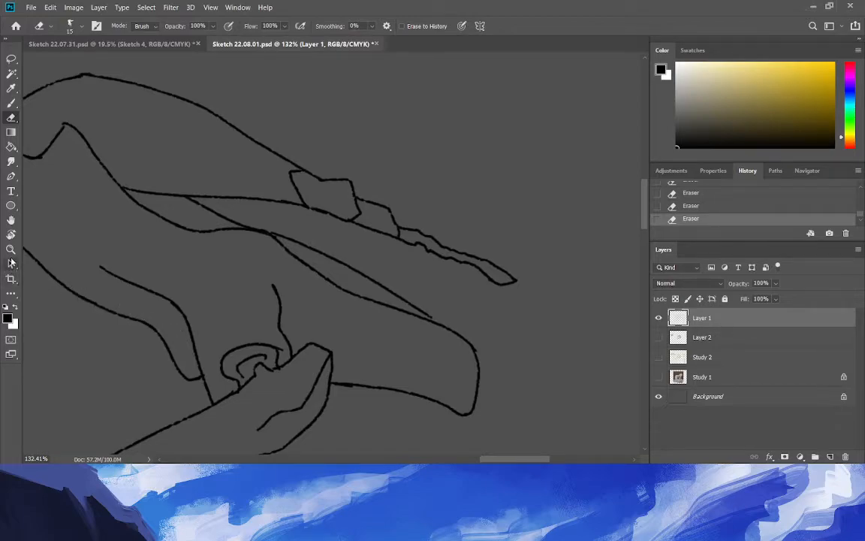
Lasso the knee end of the near upper hind leg bone, shift it slightly inward with Free Transform, and deselect.
drag(157, 280, 106, 313)
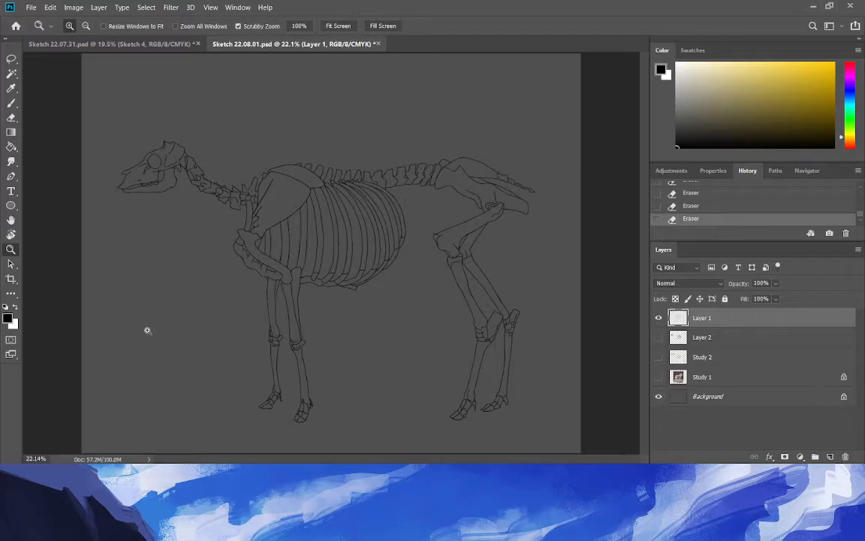
mouse_move(449, 232)
mouse_down()
mouse_move(473, 276)
mouse_move(493, 247)
mouse_move(507, 300)
mouse_move(514, 299)
mouse_up()
click(11, 59)
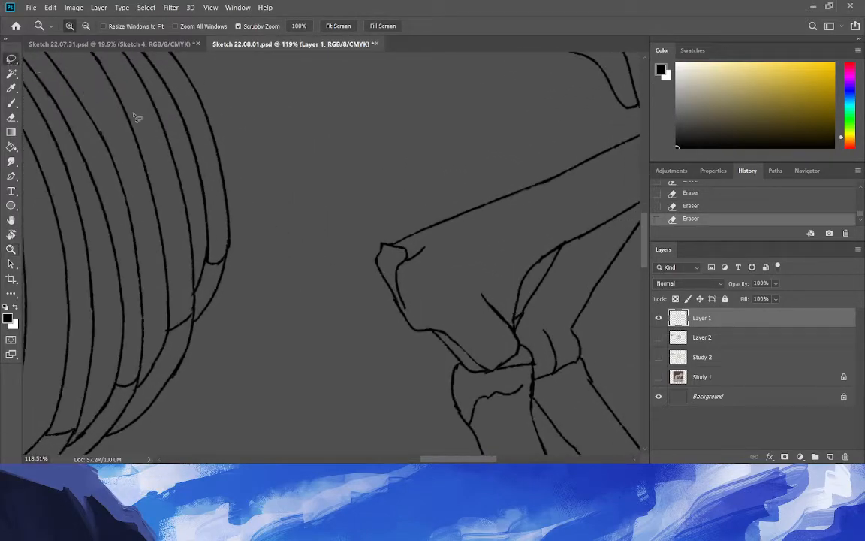
mouse_move(435, 361)
mouse_down()
mouse_move(473, 315)
mouse_move(385, 202)
mouse_move(393, 345)
mouse_move(357, 305)
mouse_move(392, 324)
mouse_up()
key(ctrl+t)
key(Return)
key(ctrl+d)
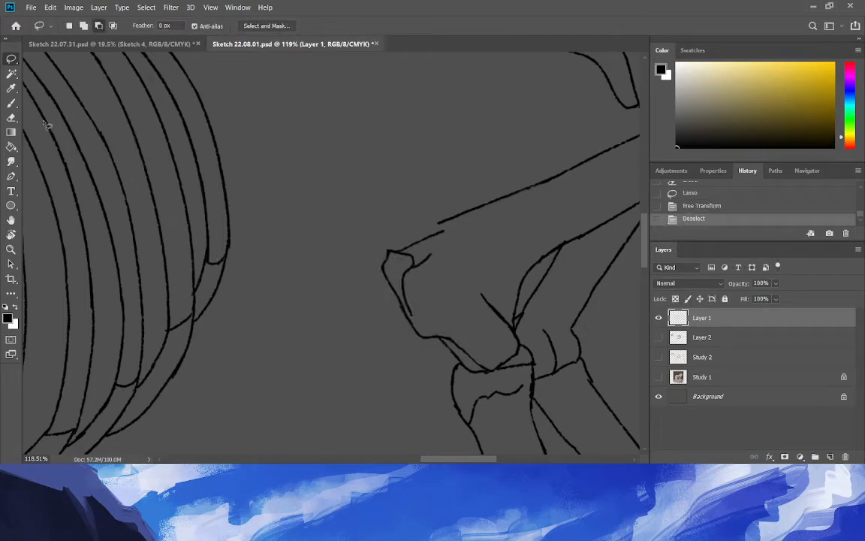
Paint a new upper edge joining the shifted knee end to the thigh bone's shaft and erase the leftover old line.
key(b)
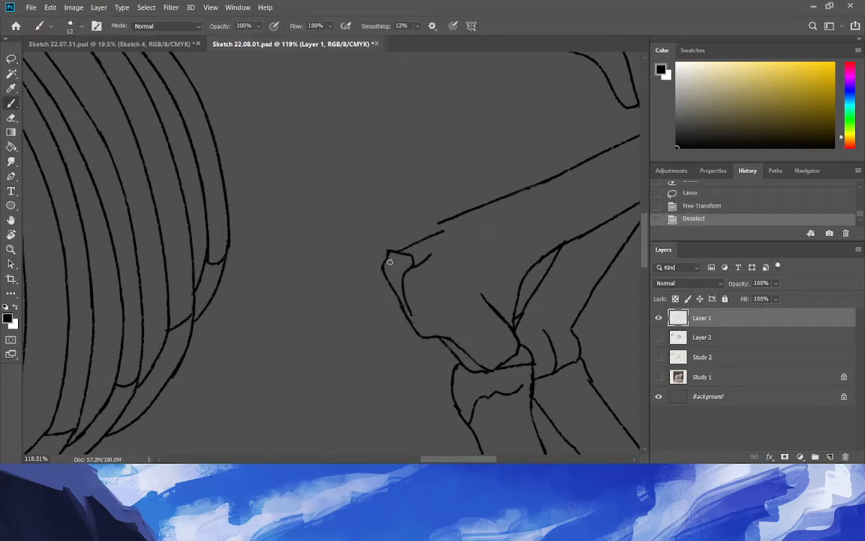
drag(446, 225, 542, 172)
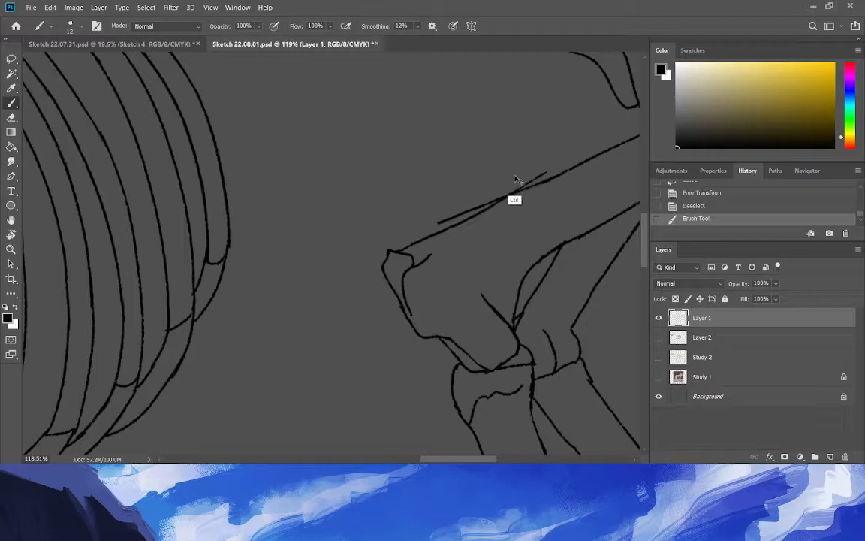
key(ctrl+z)
key(ctrl+shift+z)
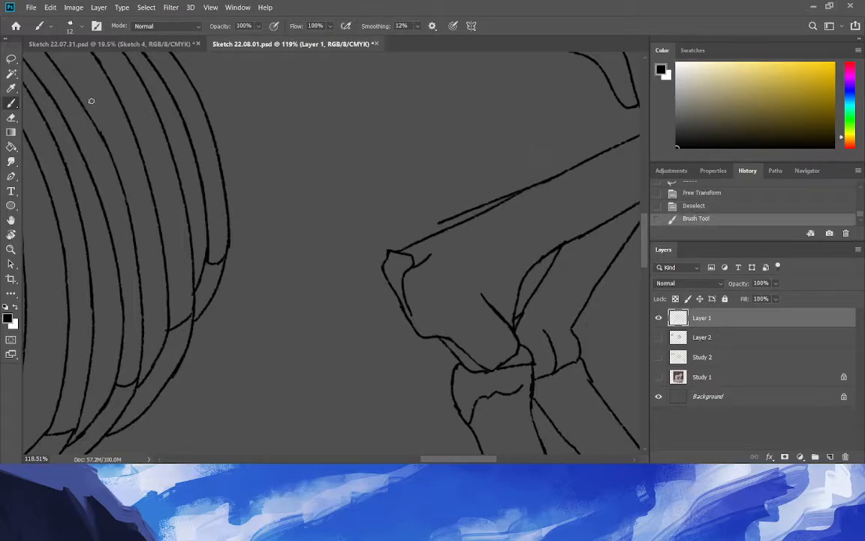
click(11, 117)
mouse_move(432, 222)
mouse_down()
mouse_move(546, 170)
mouse_move(430, 229)
mouse_up()
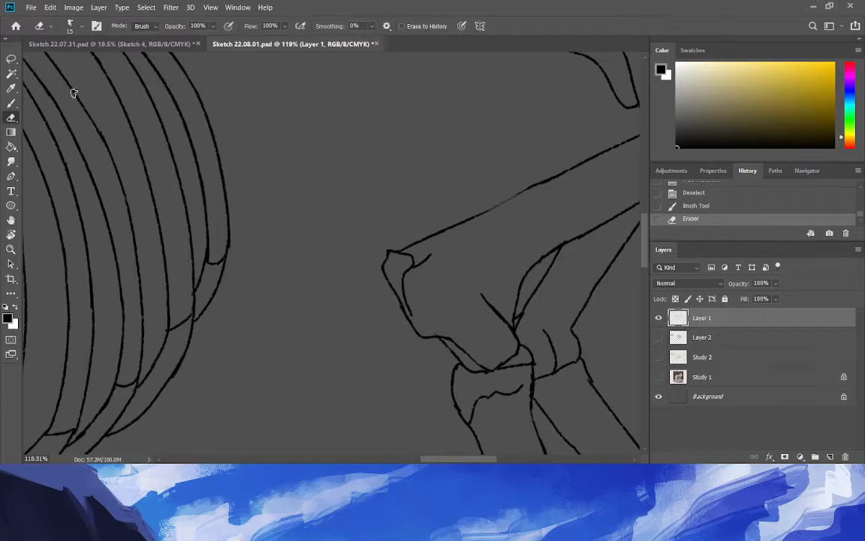
Repaint the thinned stretch of the thigh bone's upper edge with the brush for a continuous outline.
click(12, 104)
drag(533, 186, 466, 220)
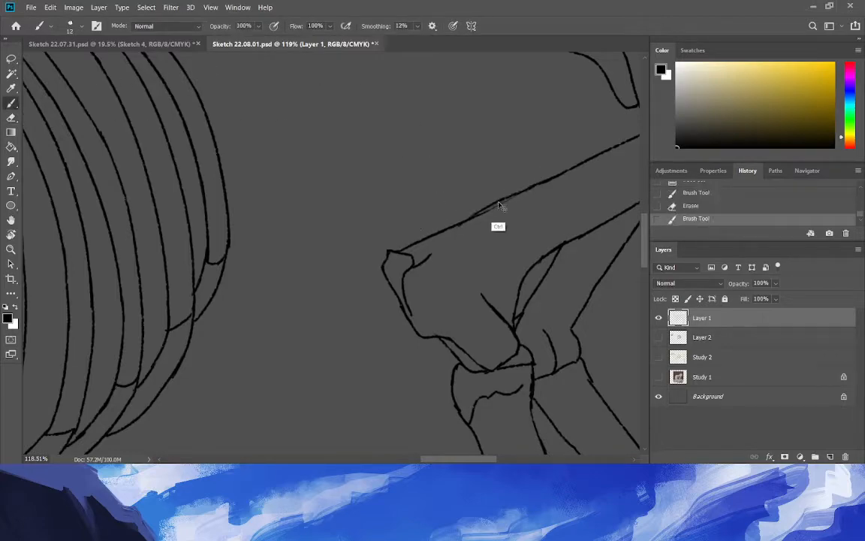
key(ctrl+z)
drag(528, 188, 472, 219)
Select the empty background around the whole skeleton and the gap between the lower hind leg bones with the Magic Wand.
click(12, 249)
drag(272, 300, 191, 309)
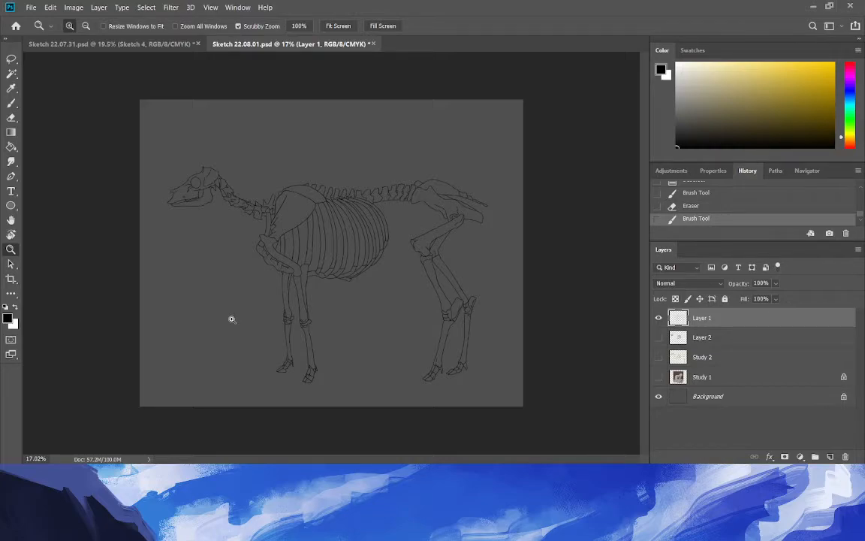
drag(213, 284, 248, 309)
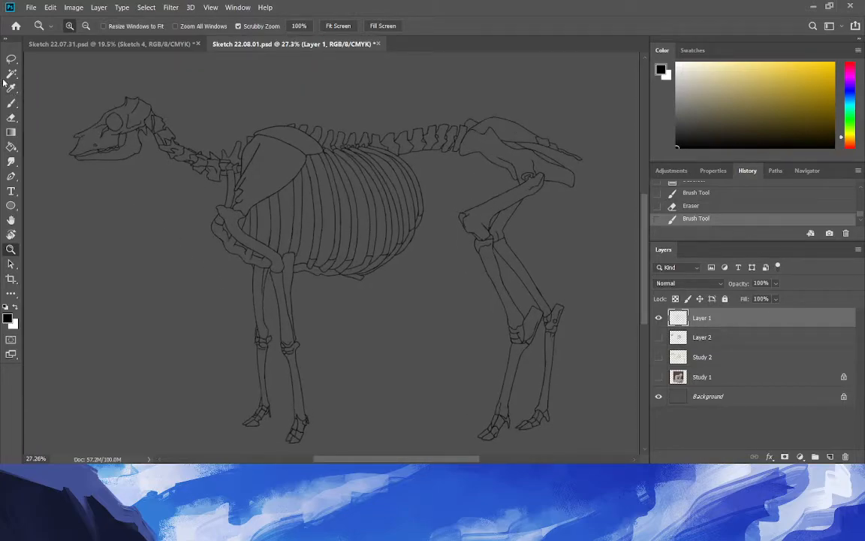
click(11, 73)
click(263, 255)
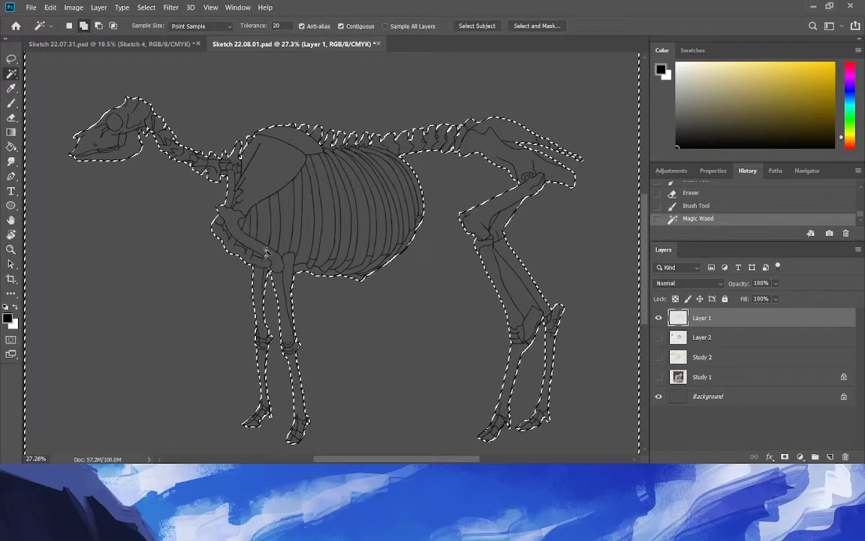
click(519, 300)
click(519, 300)
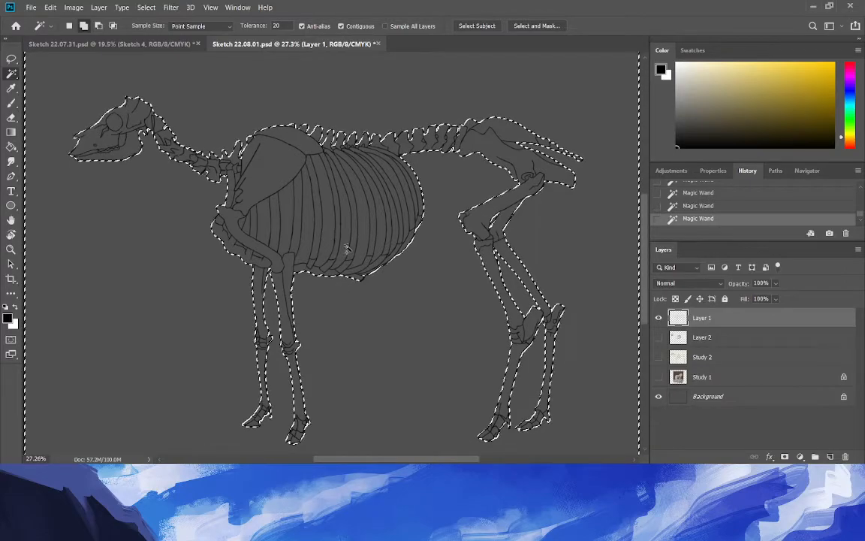
Add the gaps between all the ribs, from the rearmost to those behind the shoulder, to the selection.
click(408, 231)
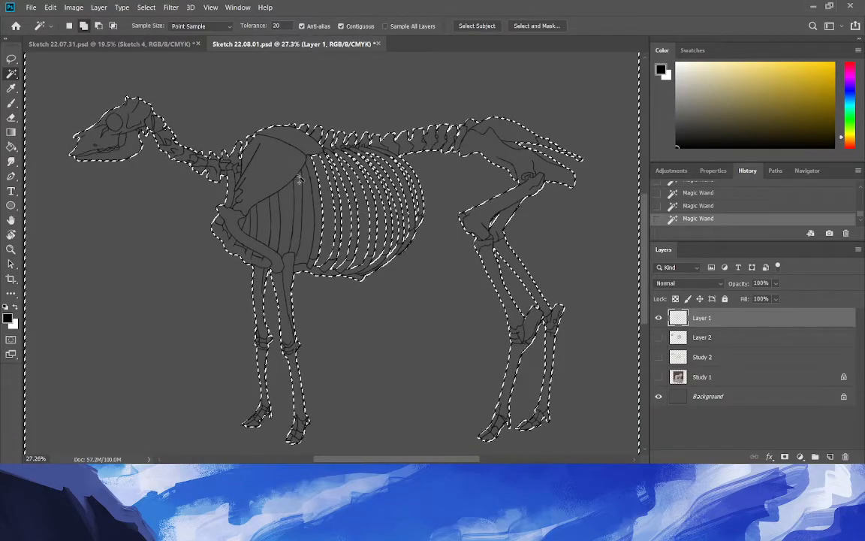
click(285, 230)
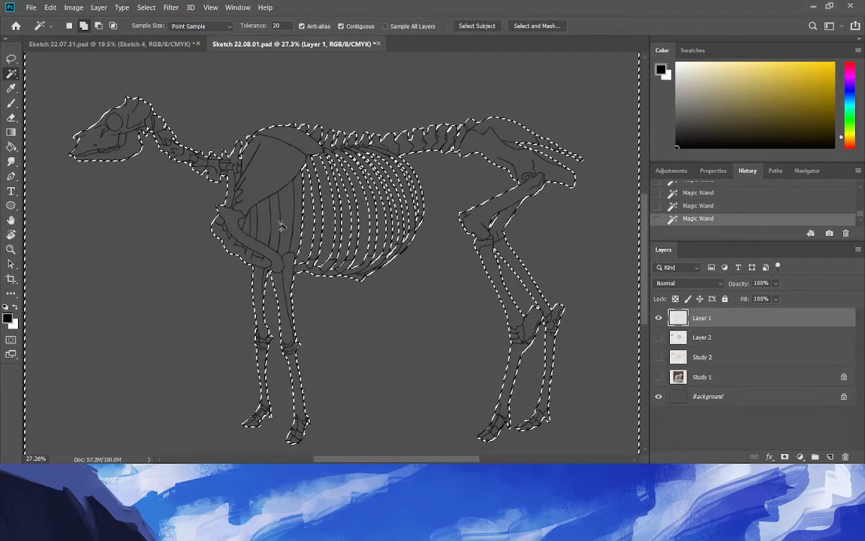
click(247, 226)
click(248, 228)
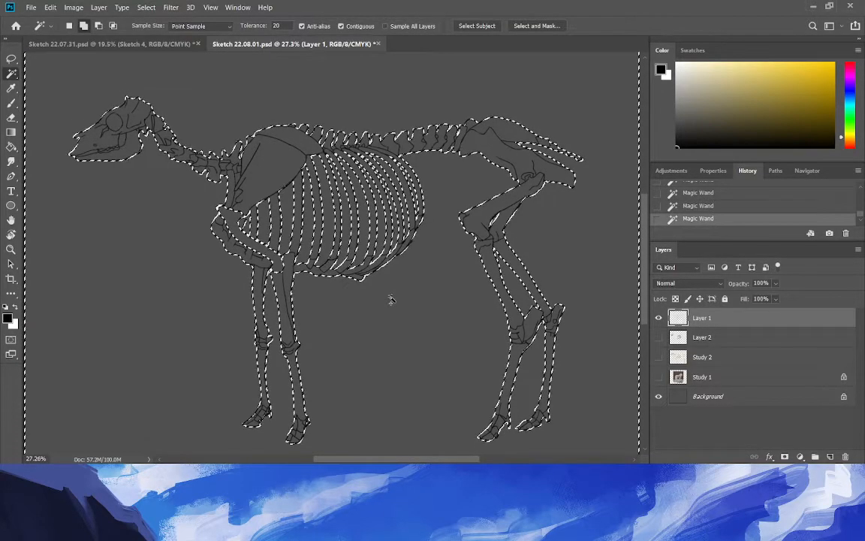
Undo the last Magic Wand addition and add the narrow gap between the upper foreleg bones to the selection.
key(ctrl+z)
click(12, 248)
drag(234, 244, 251, 256)
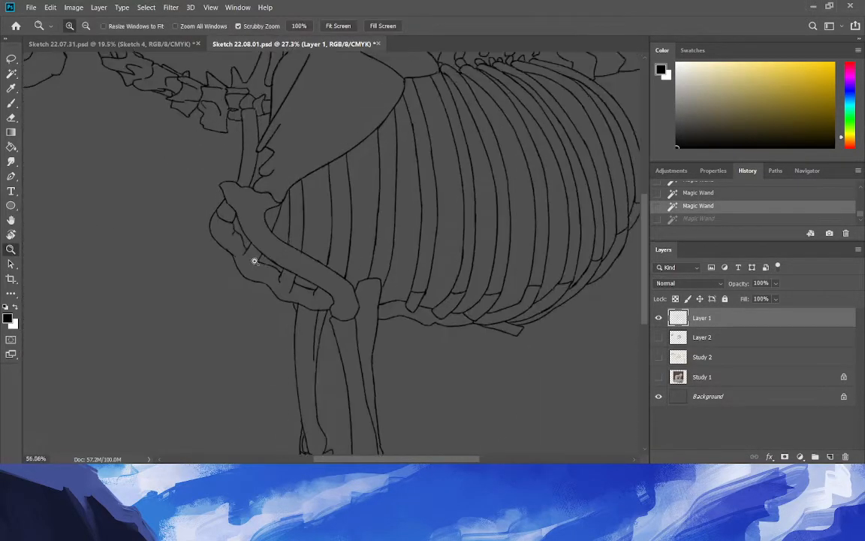
click(12, 73)
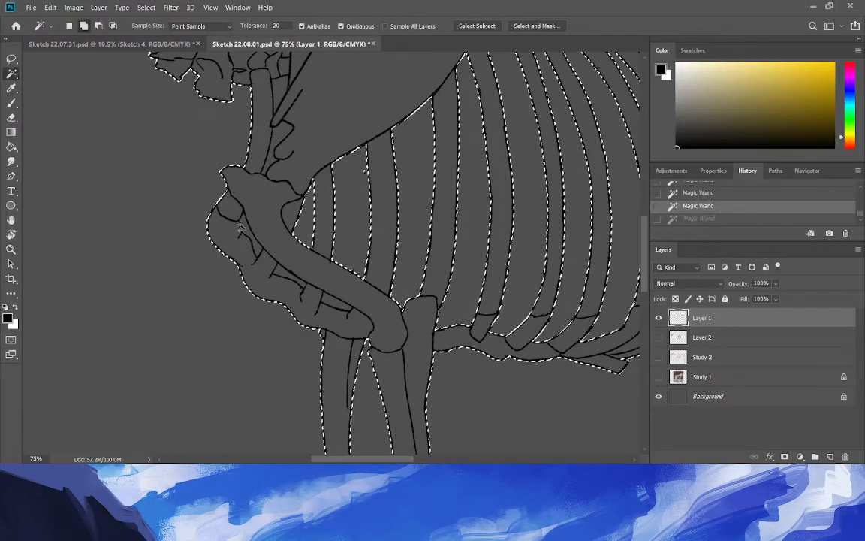
click(336, 302)
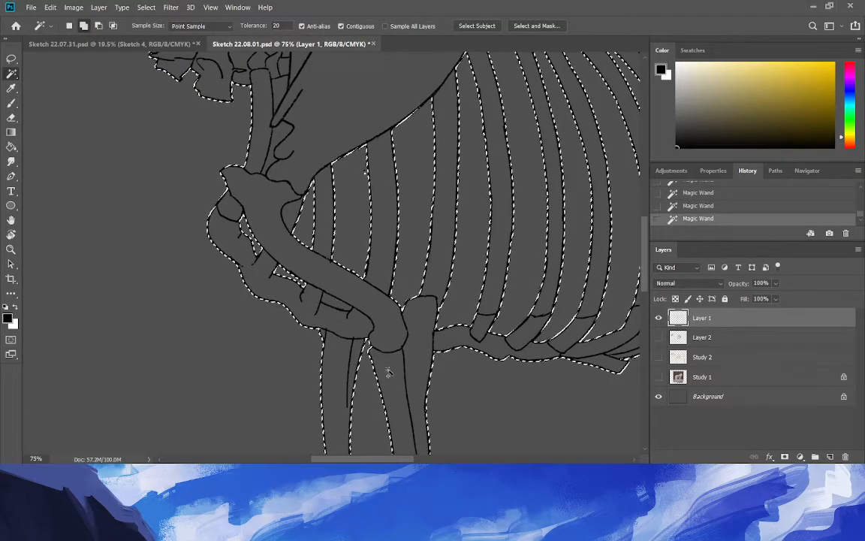
Expand the background selection slightly and invert it so the skeleton's silhouette is selected.
drag(405, 460, 371, 459)
drag(643, 272, 643, 229)
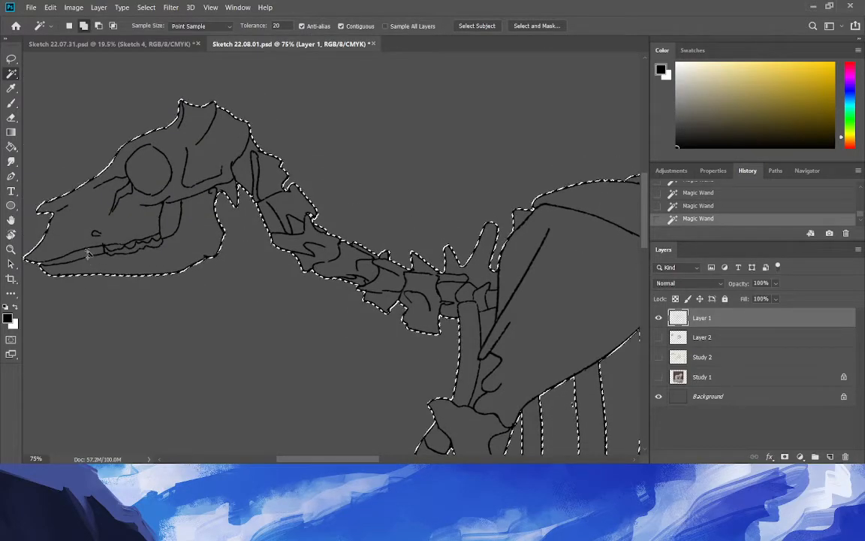
click(11, 250)
drag(174, 267, 149, 251)
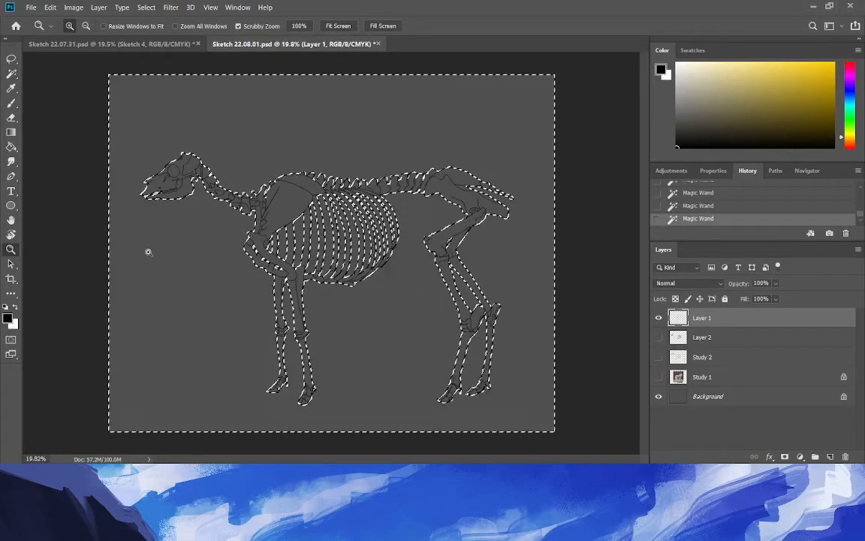
click(172, 7)
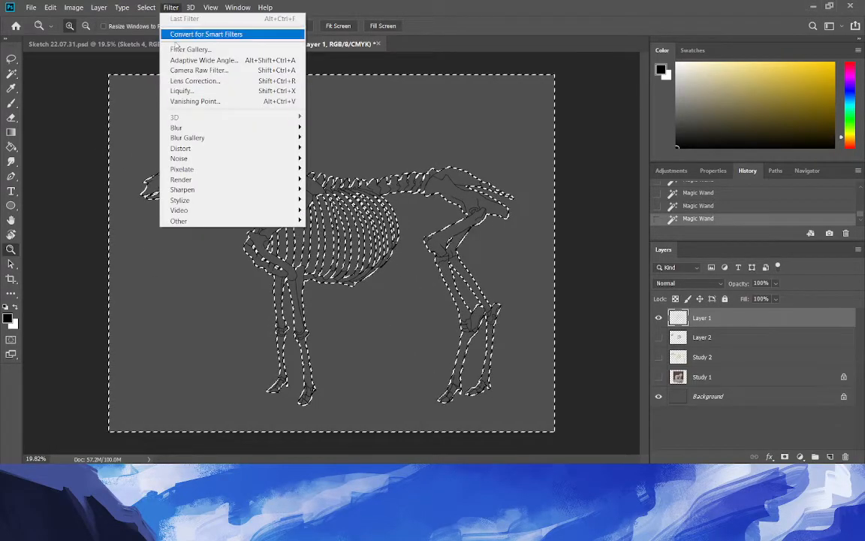
click(146, 7)
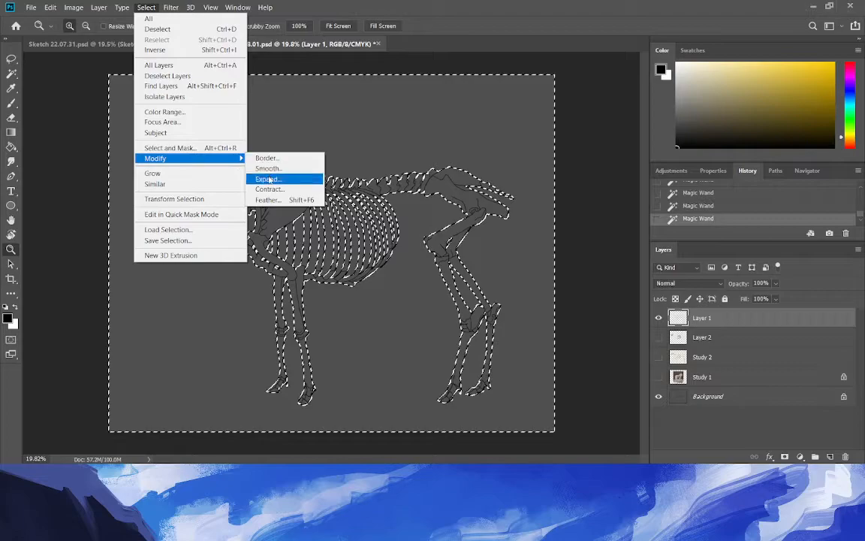
click(269, 180)
click(615, 267)
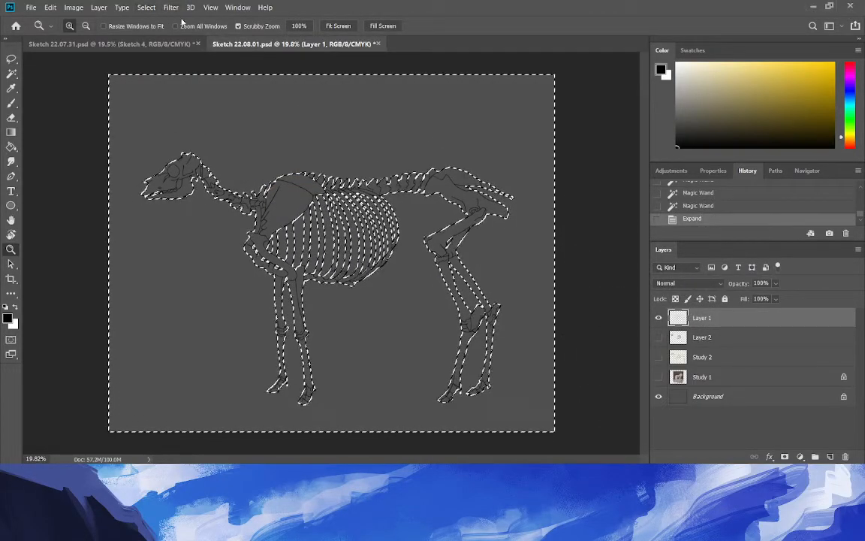
click(147, 8)
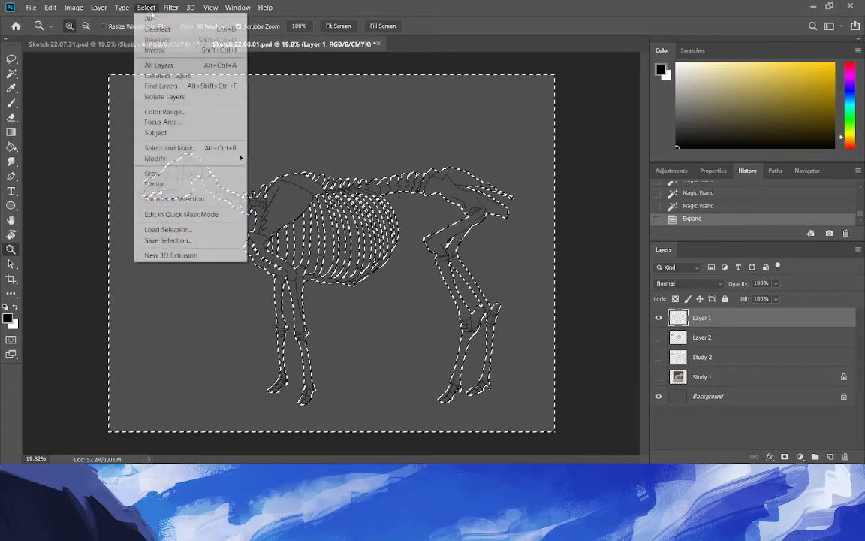
click(154, 51)
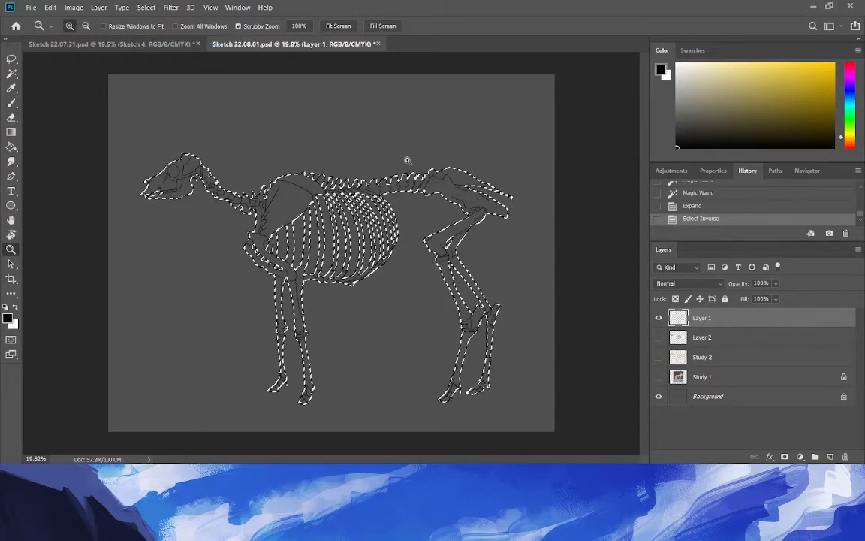
Create a new layer directly beneath the line art layer.
click(680, 337)
key(ctrl+shift+n)
key(Return)
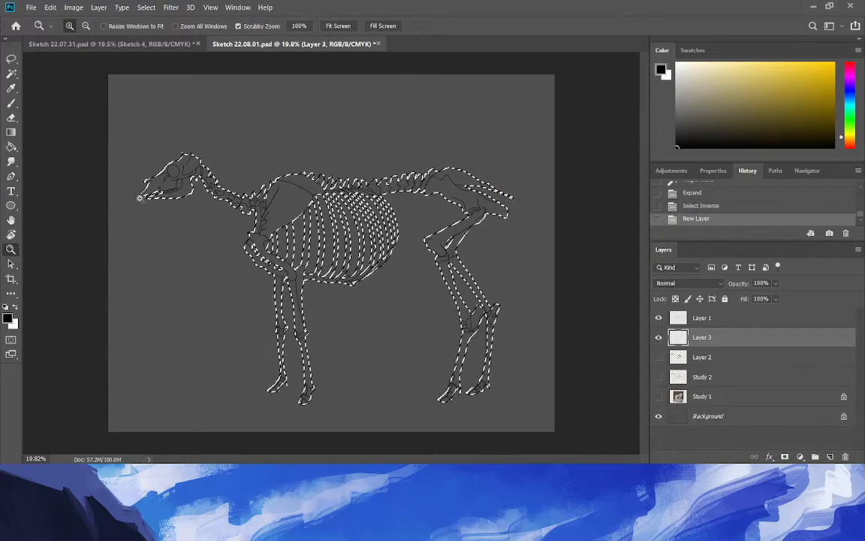
Try filling the selected skeleton silhouette with black using the Paint Bucket.
click(11, 106)
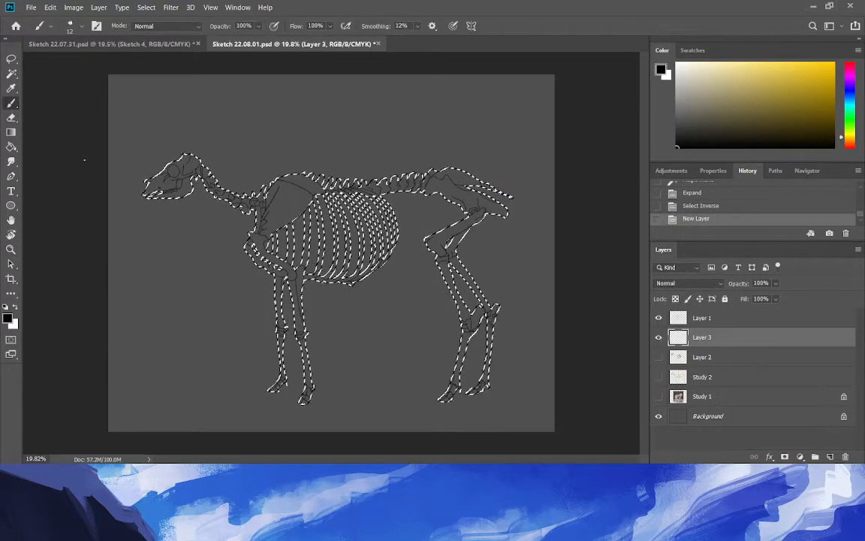
click(11, 147)
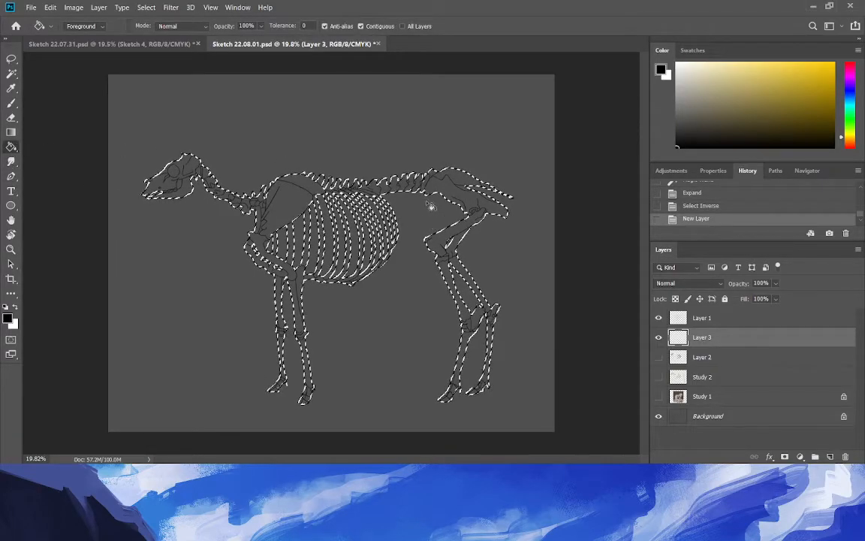
click(264, 203)
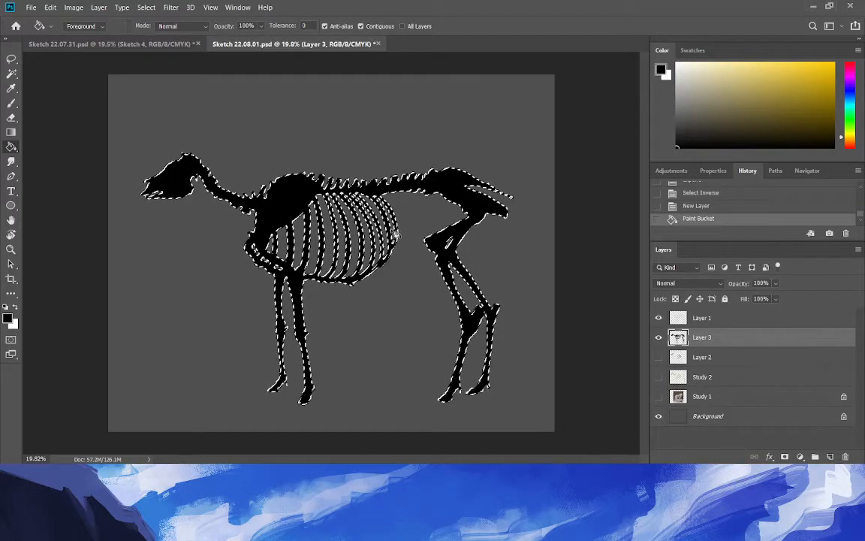
key(ctrl+z)
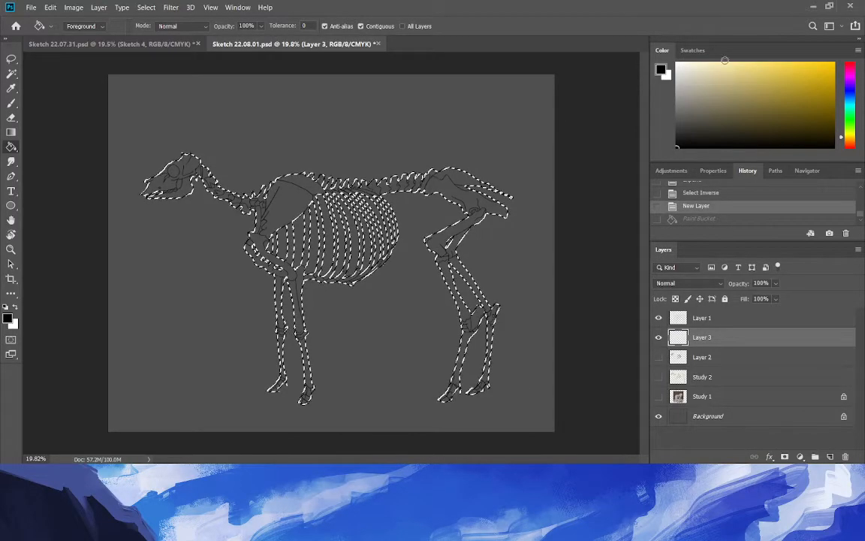
Fill the selected skeleton with a light tan, deselect it, and lock the fill layer's transparent pixels.
click(848, 140)
click(721, 76)
click(449, 316)
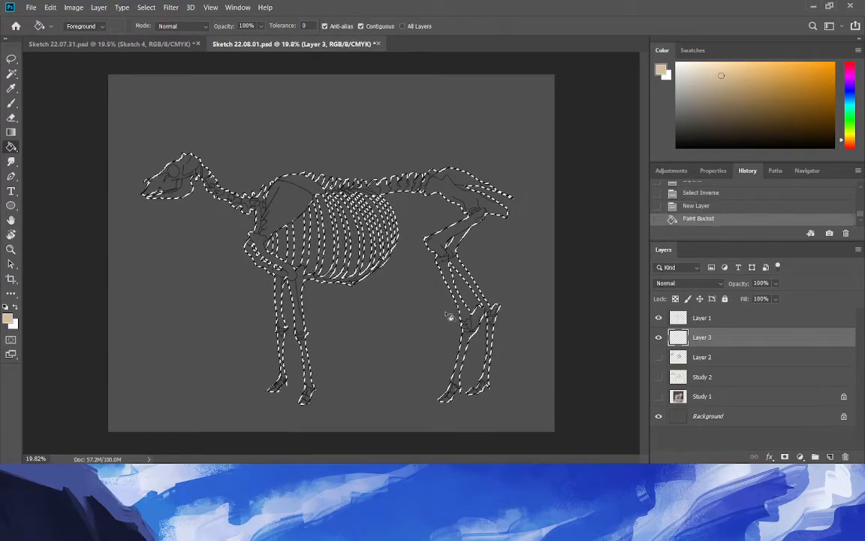
key(ctrl+d)
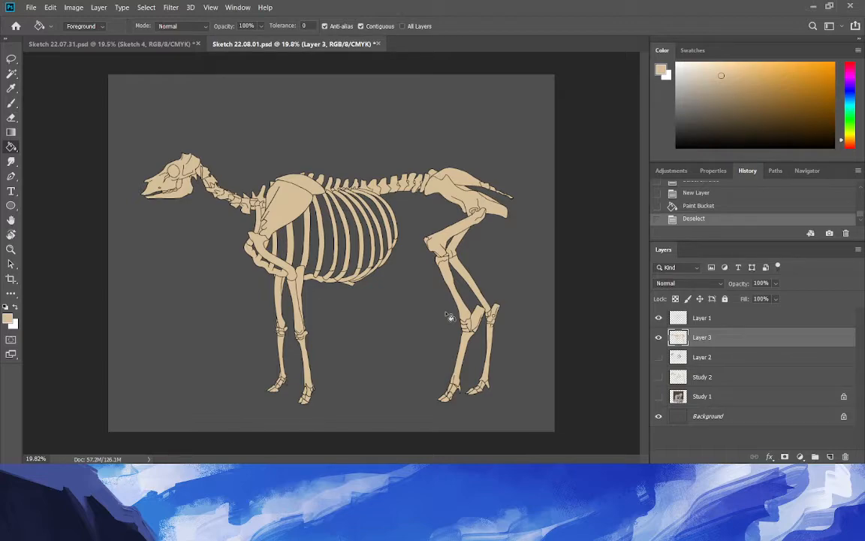
key(ctrl+slash)
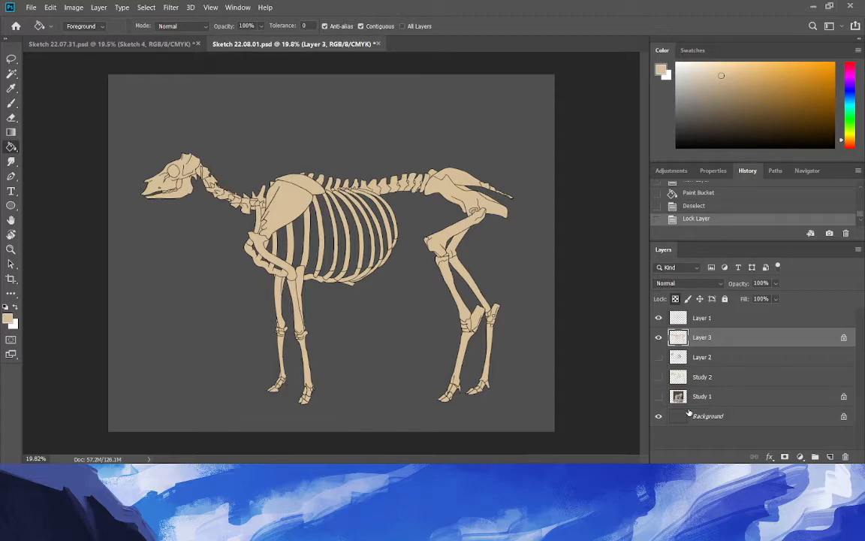
Undo the transparency lock and the tan fill, then make line art Layer 1 active with nothing selected.
key(ctrl+z)
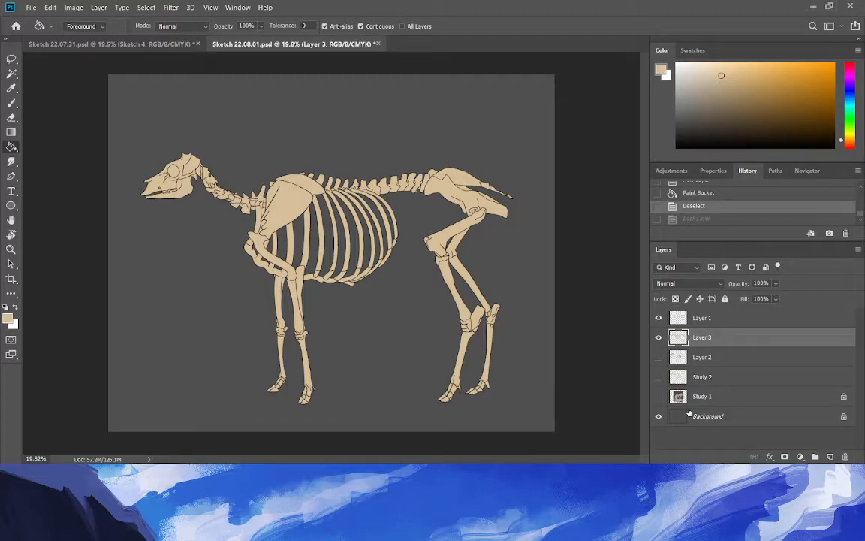
key(ctrl+z)
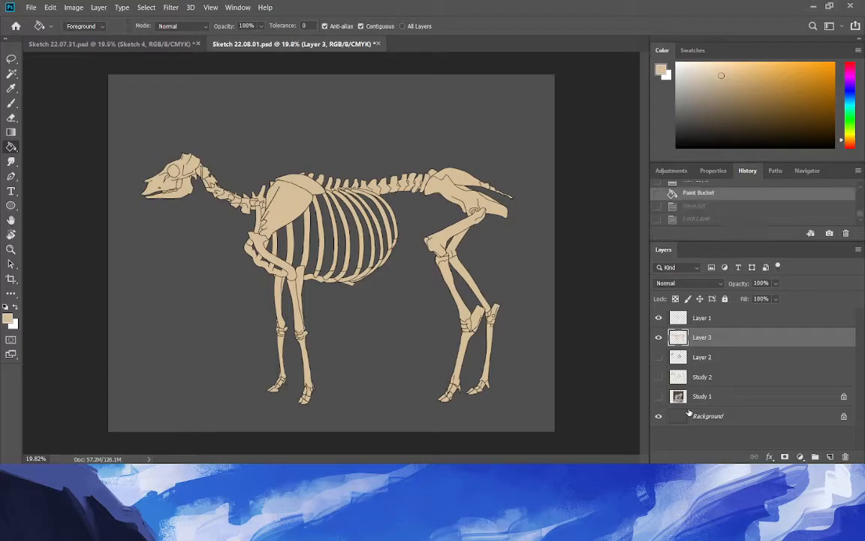
key(ctrl+z)
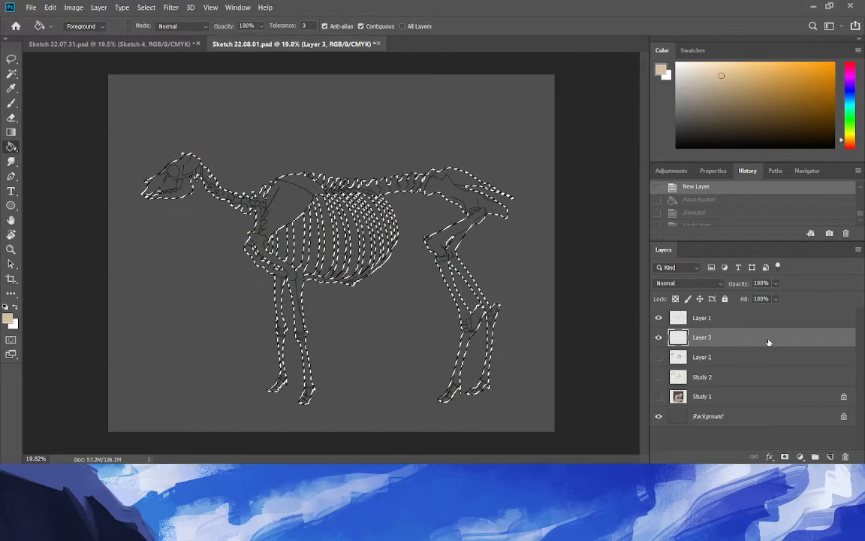
click(706, 314)
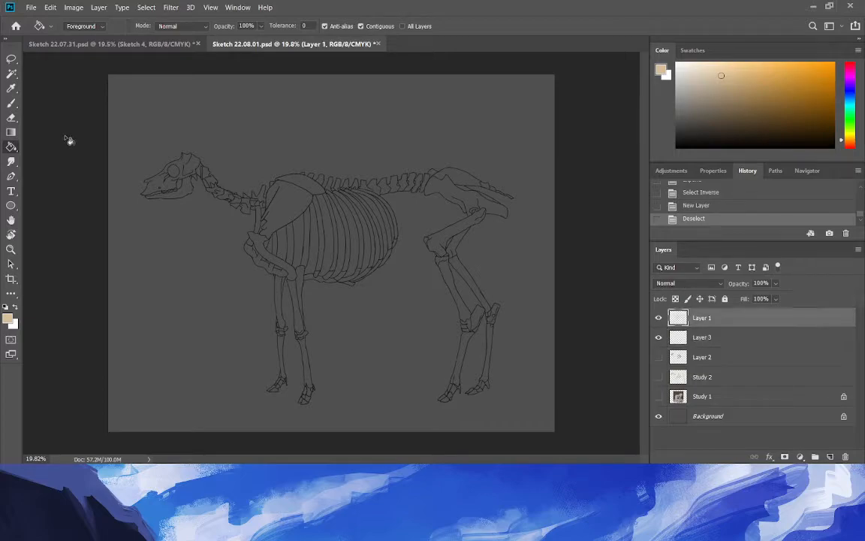
Select the skull's muzzle and the front of the lower jaw with the Lasso.
key(z)
drag(126, 191, 154, 220)
click(11, 59)
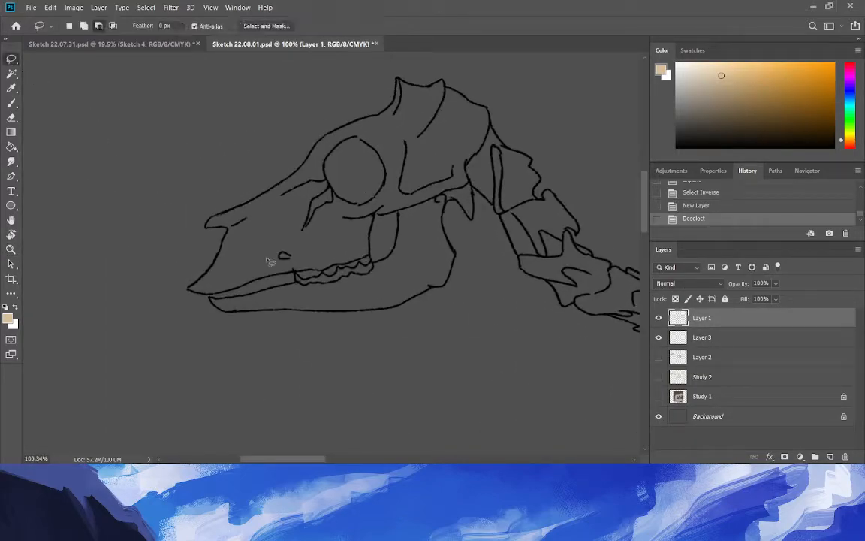
mouse_move(200, 329)
mouse_down()
mouse_move(411, 316)
mouse_move(403, 280)
mouse_move(384, 268)
mouse_move(376, 243)
mouse_move(329, 243)
mouse_move(275, 200)
mouse_move(188, 169)
mouse_move(160, 334)
mouse_move(96, 287)
mouse_move(78, 259)
mouse_up()
Try stretching the selected muzzle forward to 111.28% of its width with Free Transform.
key(ctrl+t)
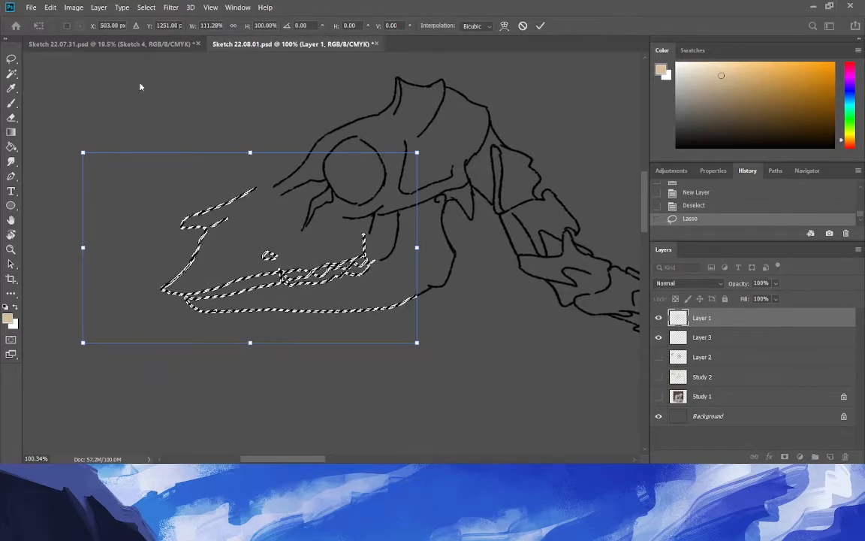
key(Return)
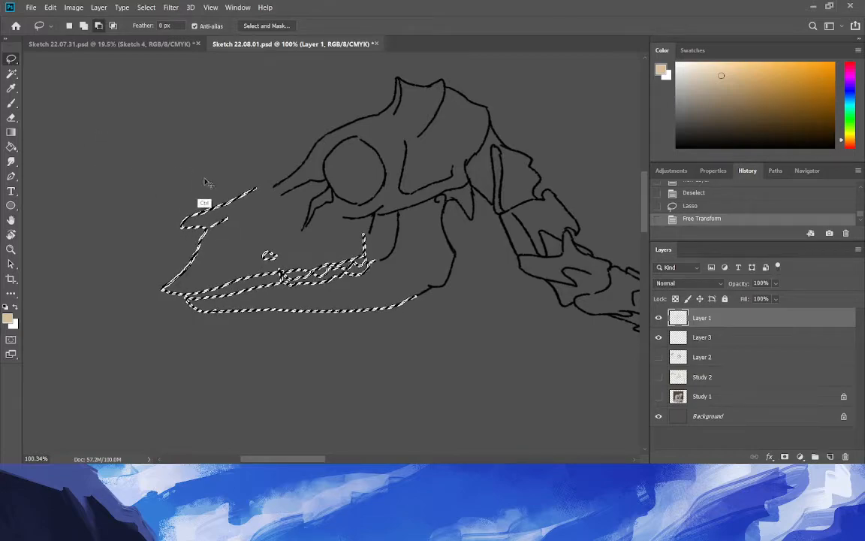
key(ctrl+z)
Extend the muzzle selection with the Lasso to include the brow line and the marks in front of the eye socket.
key(shift)
mouse_move(341, 247)
mouse_down()
mouse_move(293, 164)
mouse_move(165, 193)
mouse_move(136, 241)
mouse_up()
mouse_move(214, 161)
mouse_down()
mouse_move(294, 224)
mouse_move(284, 251)
mouse_move(302, 256)
mouse_up()
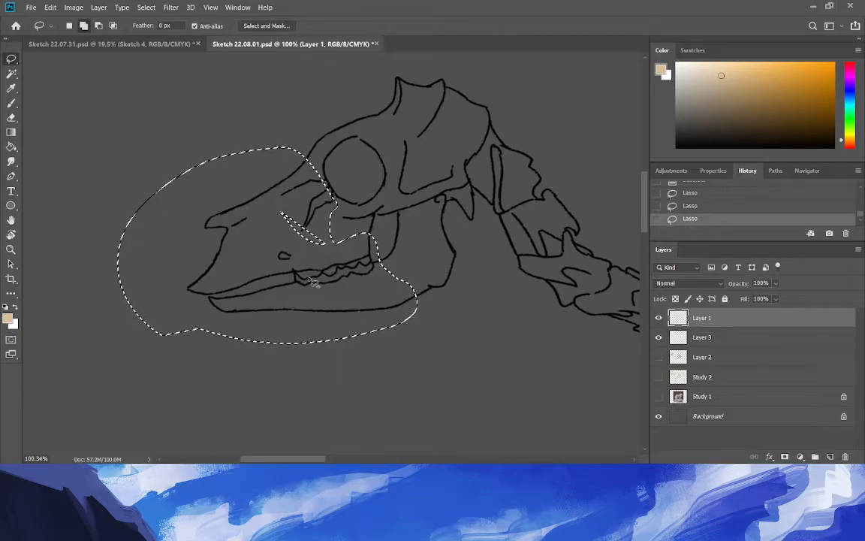
Stretch the selected muzzle forward to 113.53% width, align it with the rest of the skull, and deselect.
drag(117, 245, 93, 252)
drag(148, 274, 153, 274)
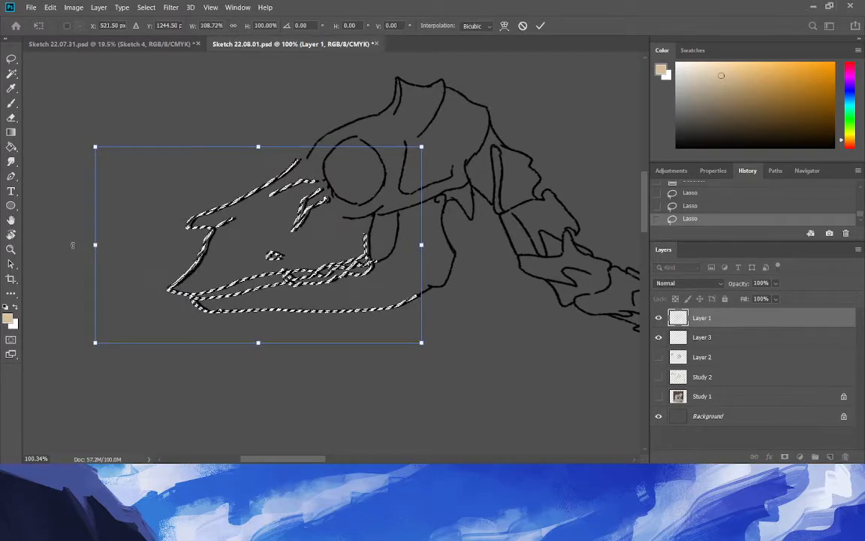
drag(95, 245, 80, 248)
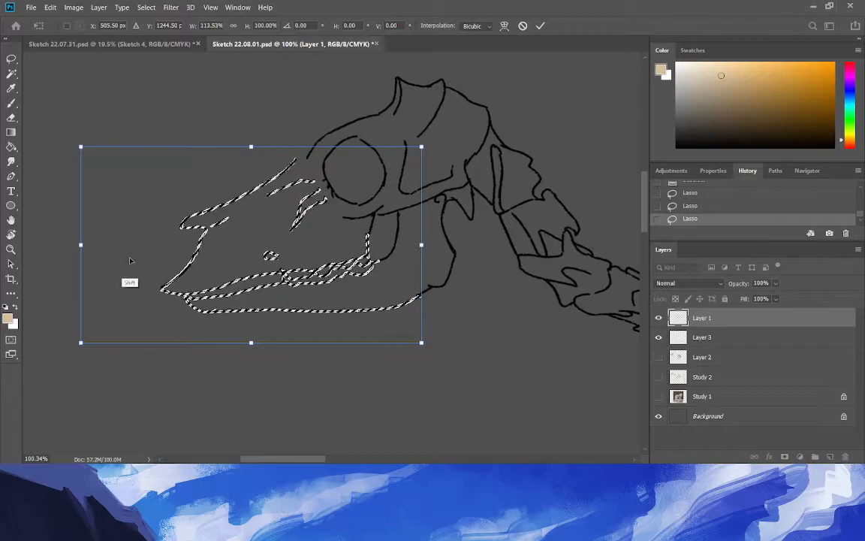
drag(140, 272, 142, 274)
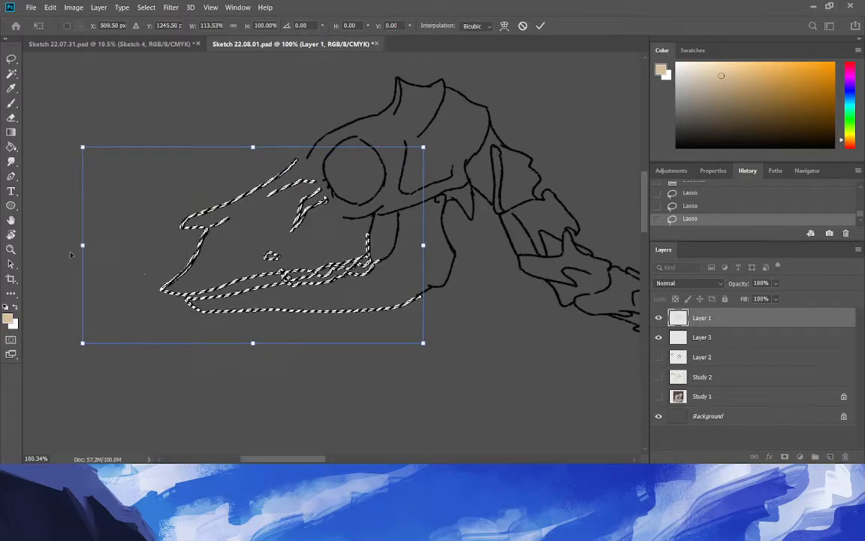
key(Return)
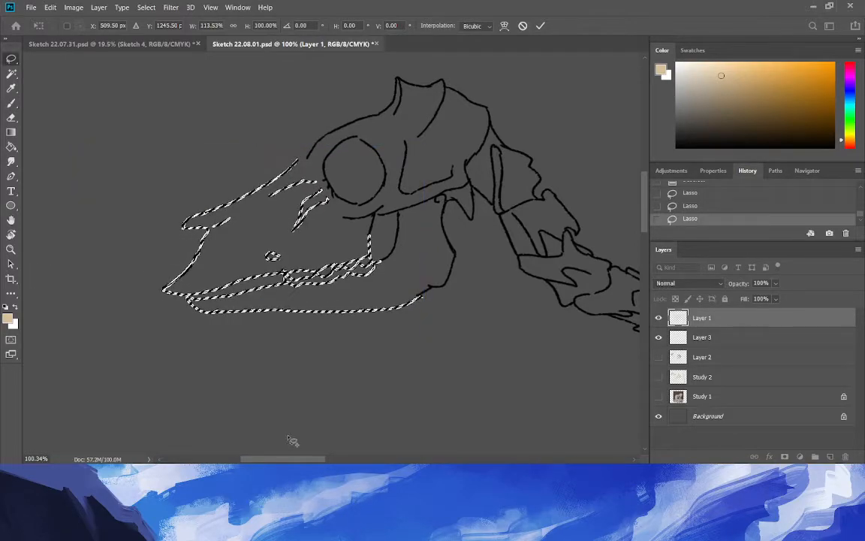
key(ctrl+d)
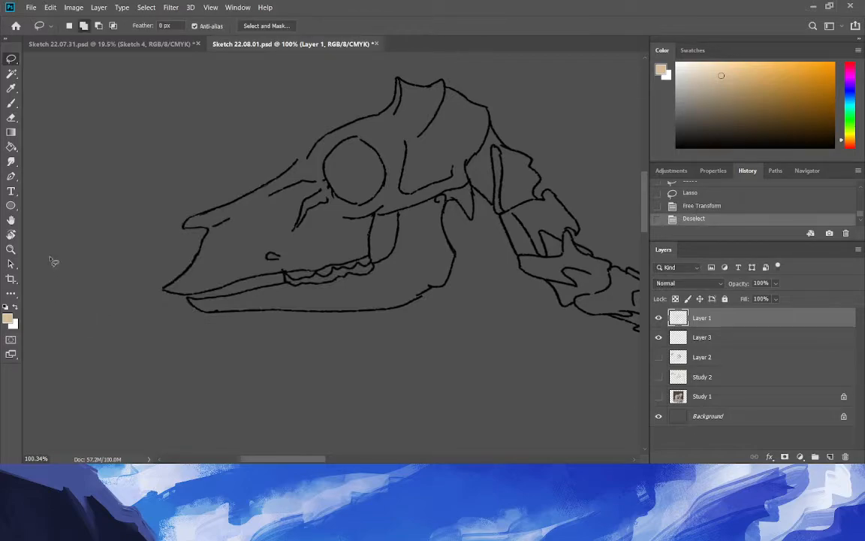
Erase stray marks above the front teeth and the mismatched line end on the lower jaw's rear edge.
click(12, 117)
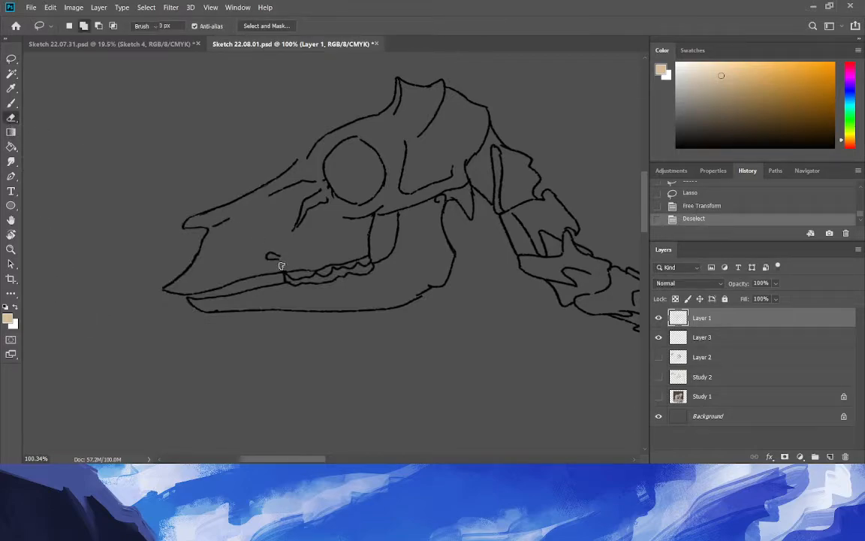
drag(272, 266, 258, 267)
drag(427, 302, 420, 300)
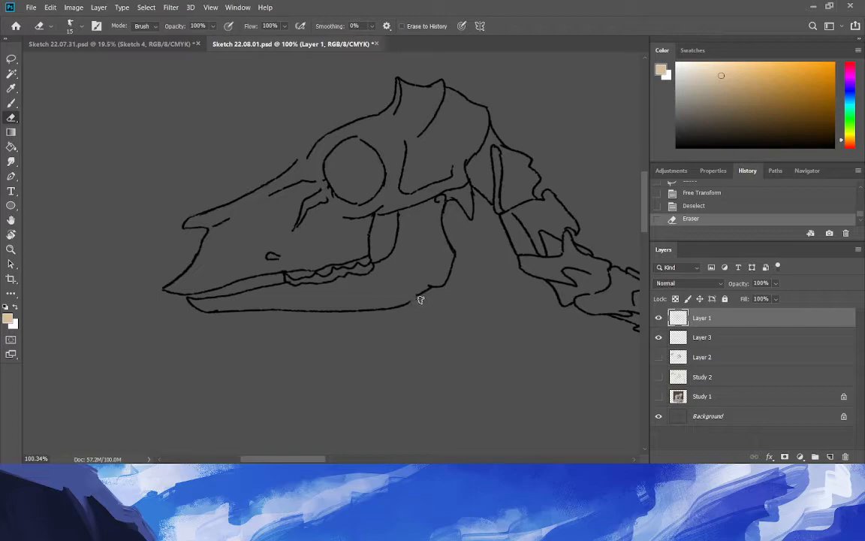
Bridge the gap in the lower jaw's rear edge with a black brush line, undoing the mismatched attempts.
click(13, 105)
drag(422, 295, 403, 307)
click(689, 136)
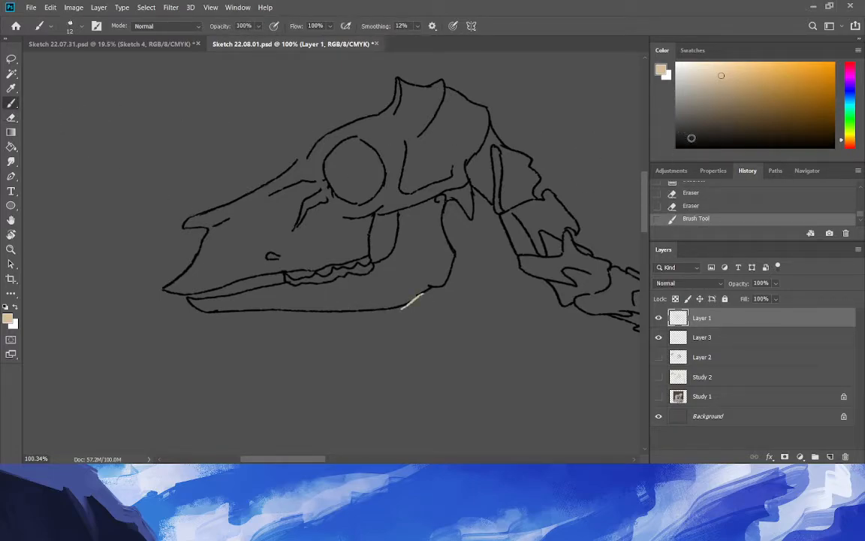
key(ctrl+z)
drag(420, 293, 399, 307)
key(ctrl+z)
click(676, 147)
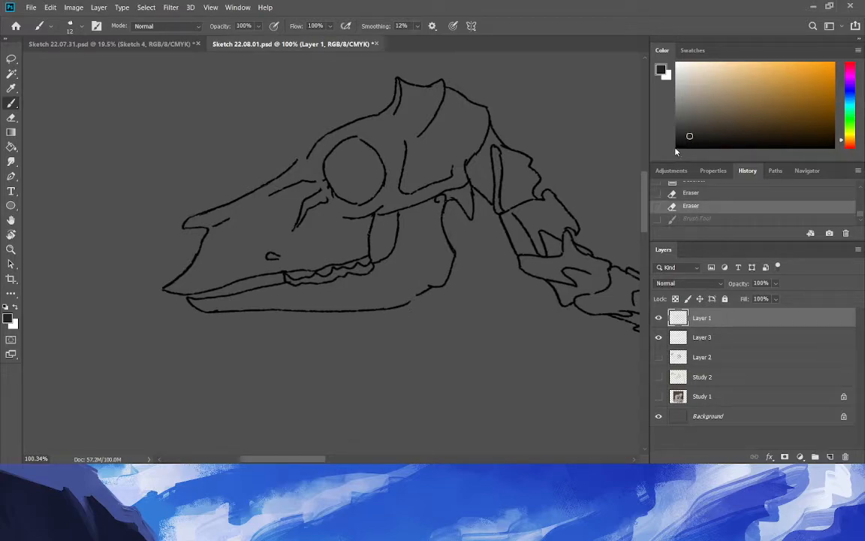
drag(418, 296, 396, 307)
key(ctrl+z)
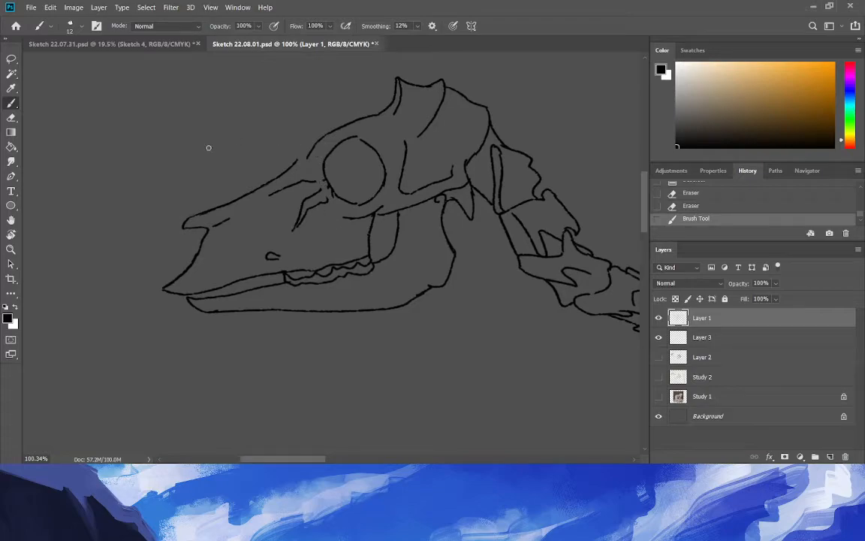
Join the marks in front of the eye socket to its rim in black, erasing the overshoot and the stray stroke ahead of the muzzle.
mouse_move(323, 203)
mouse_down()
mouse_move(304, 199)
mouse_move(312, 198)
mouse_up()
key(ctrl+z)
drag(112, 284, 120, 297)
key(e)
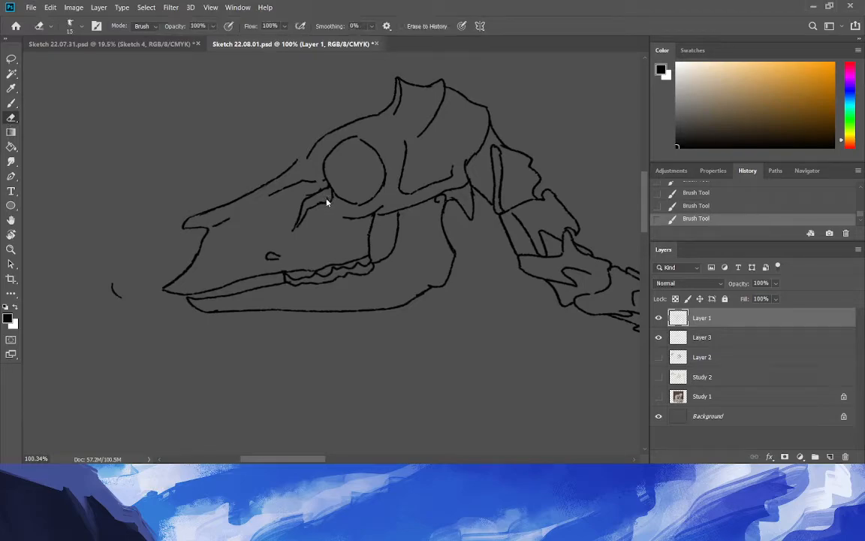
drag(329, 199, 314, 196)
drag(110, 278, 114, 296)
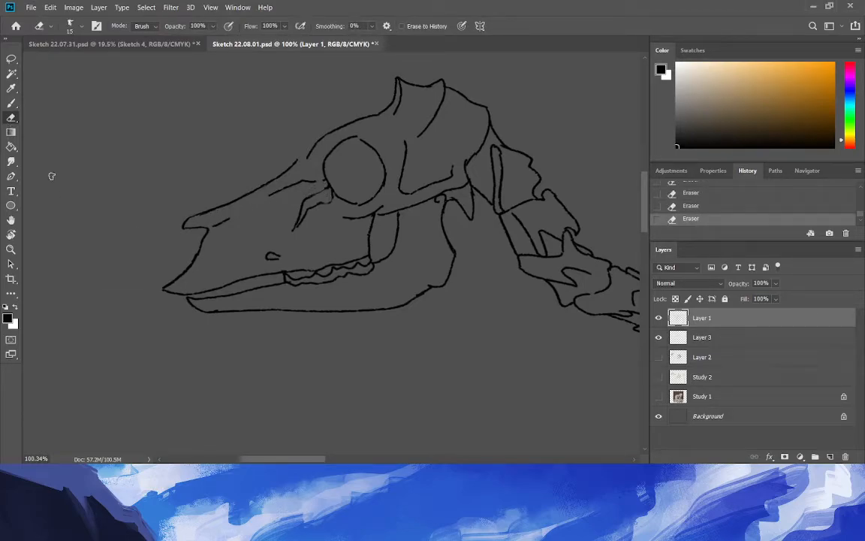
key(b)
mouse_move(302, 217)
mouse_down()
mouse_move(311, 204)
mouse_move(291, 188)
mouse_move(287, 165)
mouse_up()
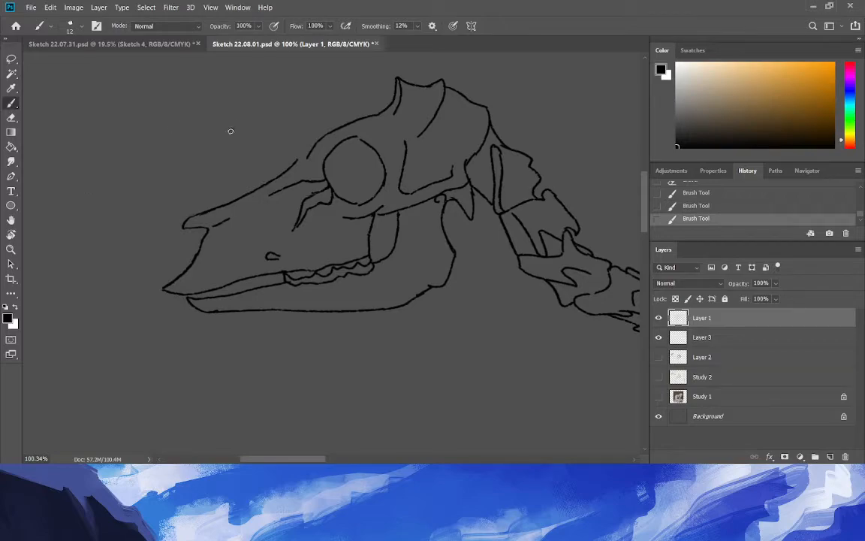
Bridge the gap in the skull's upper outline between forehead and muzzle with a black brush line.
drag(319, 136, 247, 179)
key(ctrl+z)
drag(256, 153, 292, 125)
key(ctrl+z)
key(ctrl+shift+z)
Erase the leftover inner line below the forehead outline and redraw the thinned outline where it meets the muzzle.
click(11, 118)
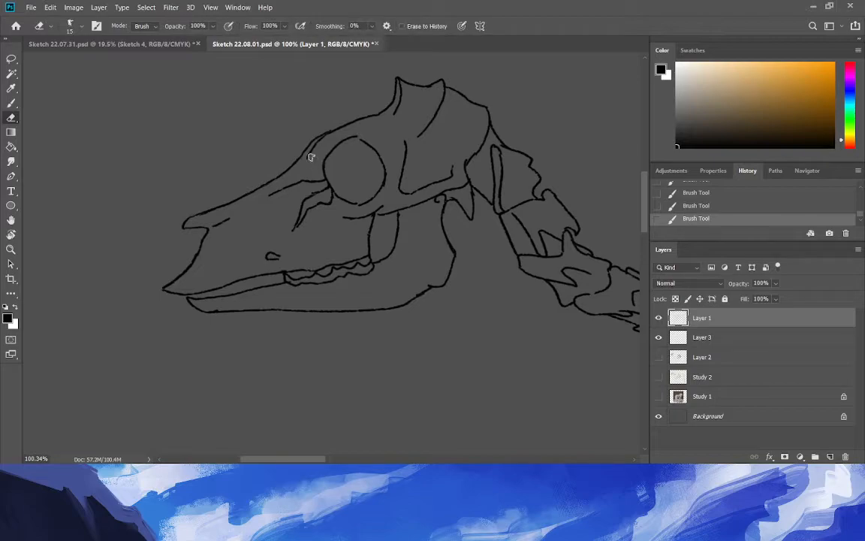
drag(295, 166, 275, 144)
click(10, 104)
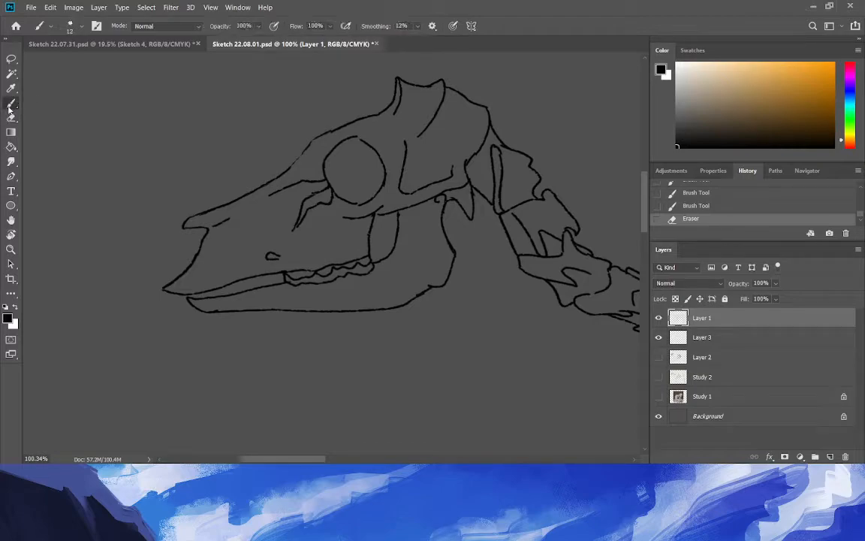
drag(295, 162, 310, 143)
key(ctrl+z)
key(ctrl+shift+z)
On Layer 1, select the empty area around the skeleton and a gap in the ribcage with the Magic Wand.
click(11, 250)
drag(118, 249, 97, 259)
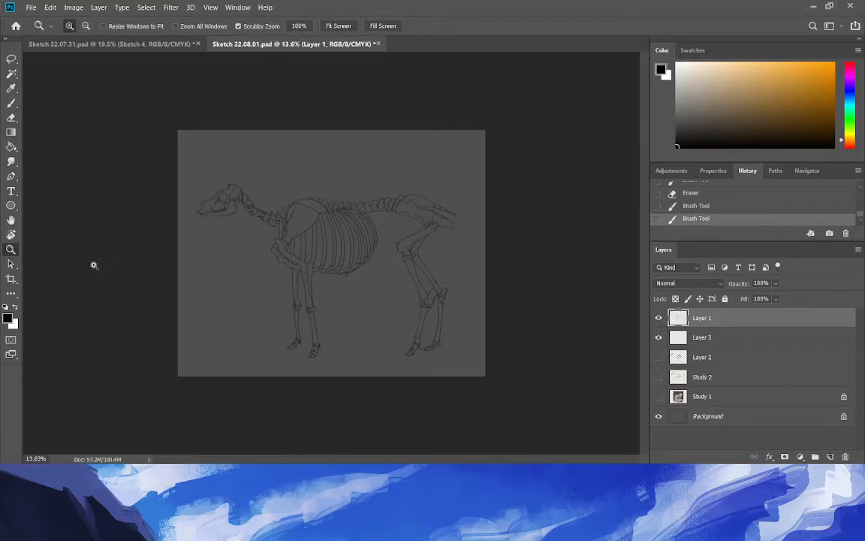
click(700, 337)
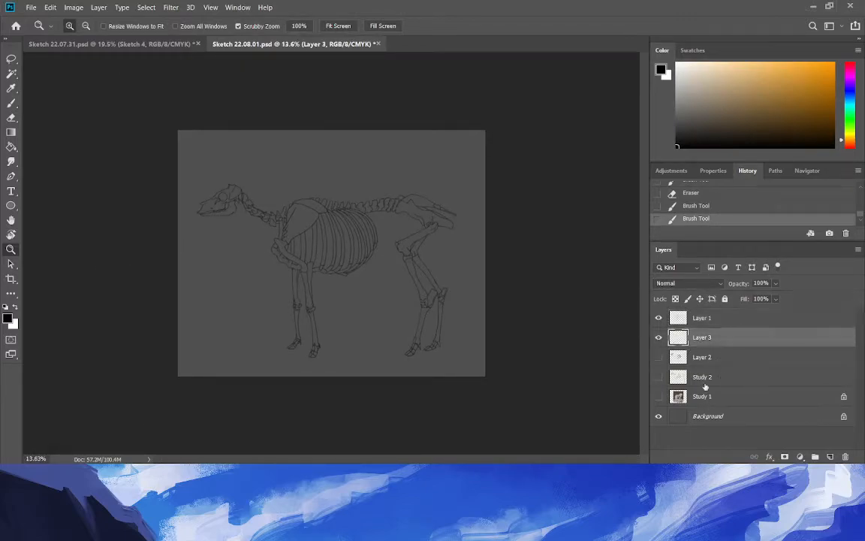
key(alt+bracketright)
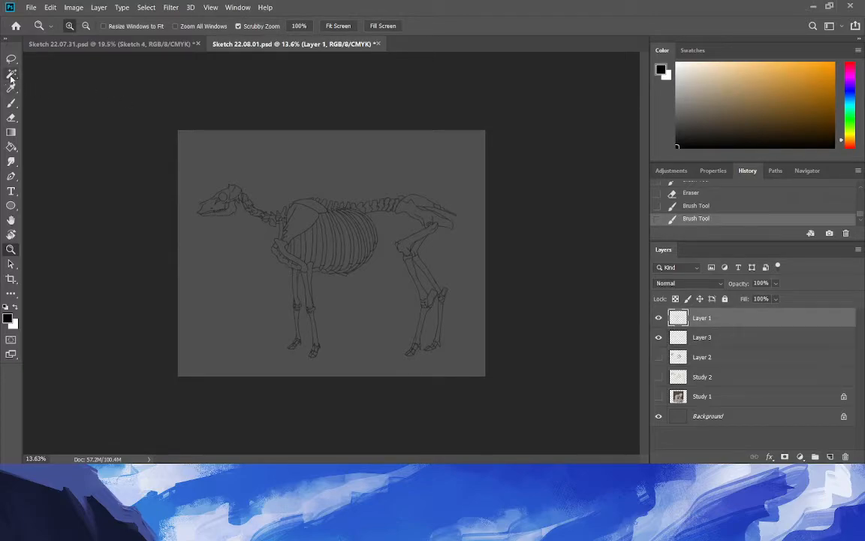
click(11, 74)
click(318, 257)
shift+click(293, 239)
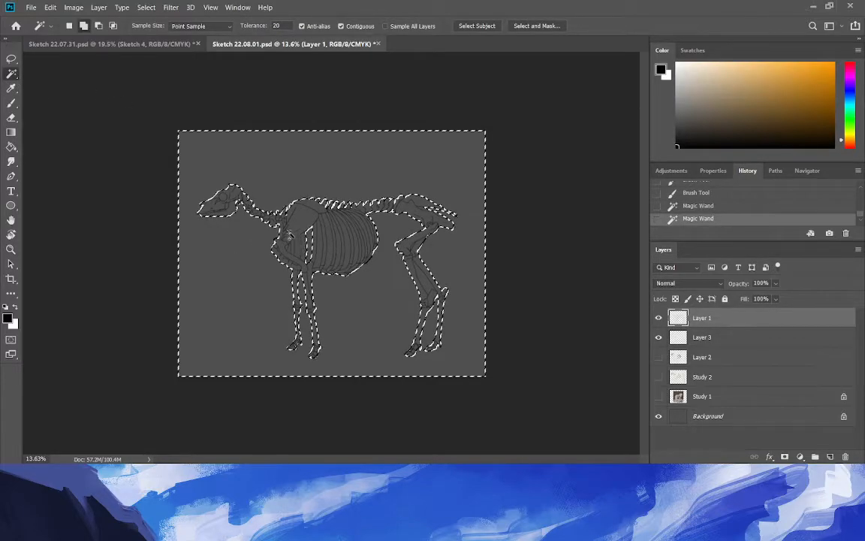
Add the gaps between the front and middle ribs and the opening between the upper hind leg bones to the selection.
click(299, 249)
click(320, 256)
click(334, 268)
click(341, 262)
click(426, 284)
click(356, 258)
click(367, 244)
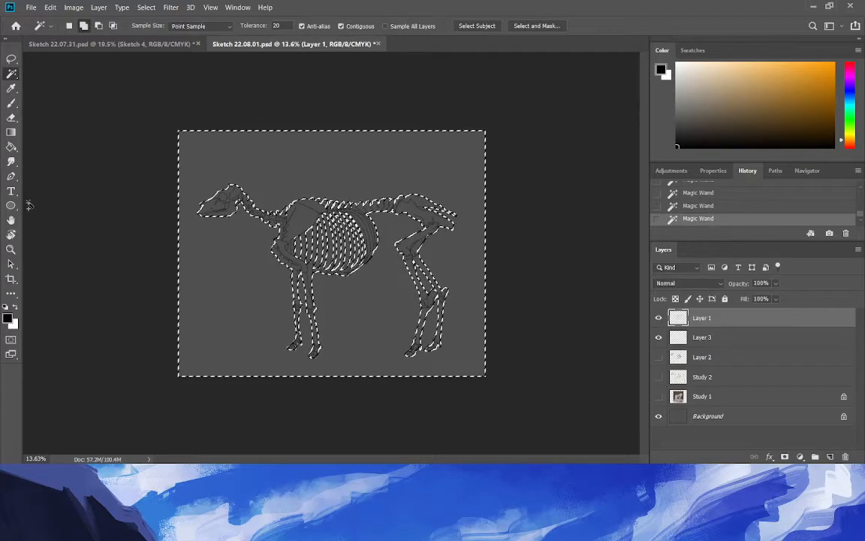
Add the remaining narrow gaps between the rear ribs to the selection, undoing any pick that spills into the bones.
click(11, 250)
drag(323, 291, 352, 309)
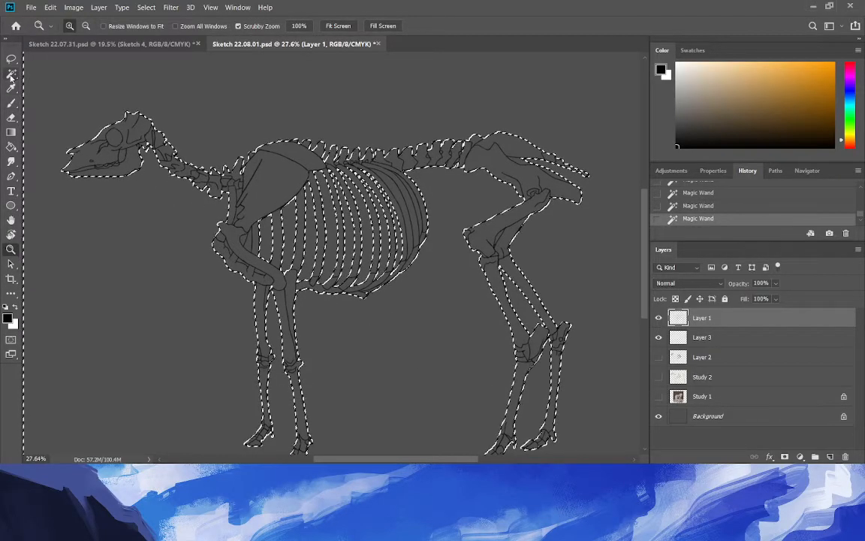
click(11, 75)
click(414, 258)
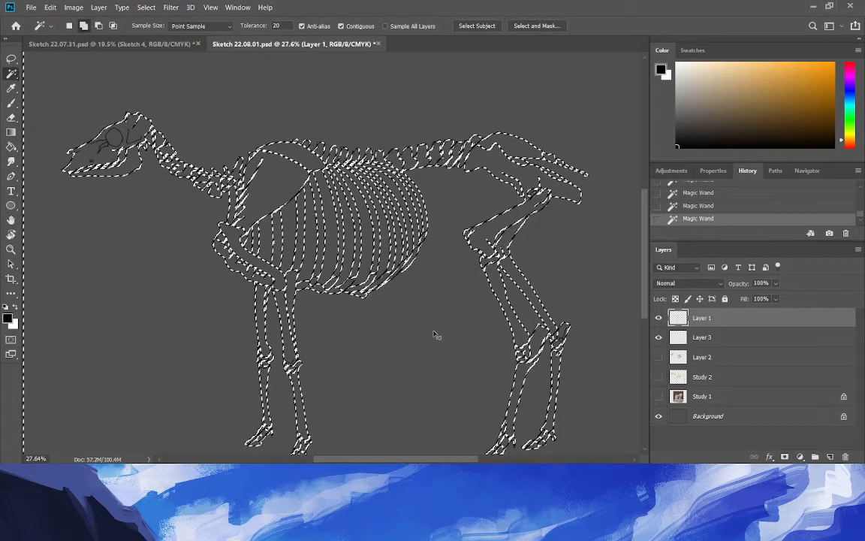
key(ctrl+z)
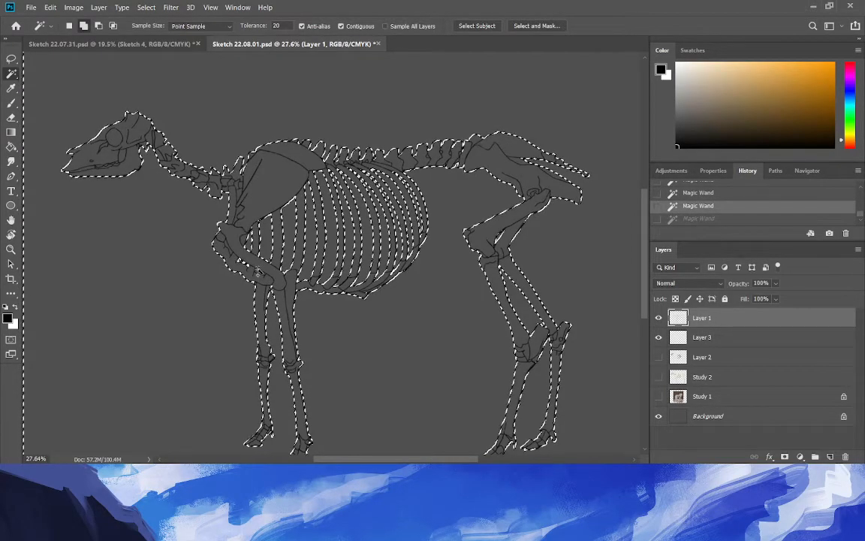
key(ctrl+shift+z)
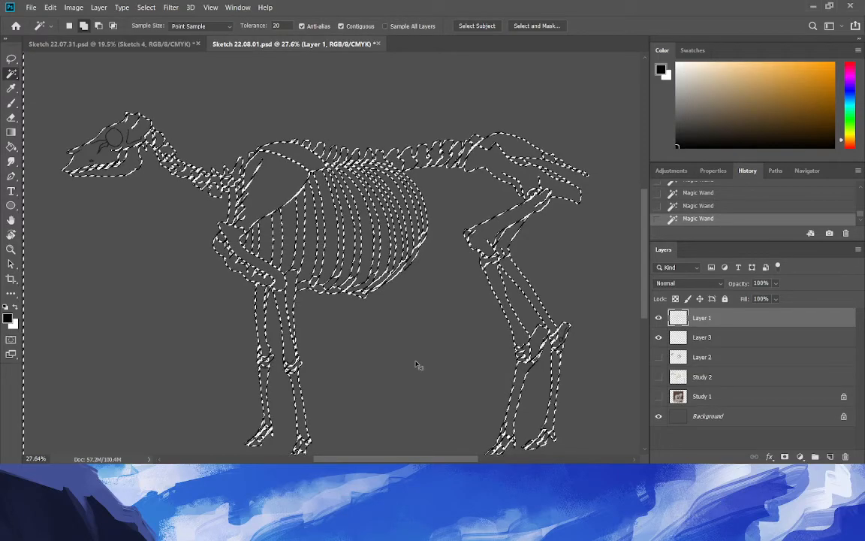
key(ctrl+z)
key(ctrl+shift+z)
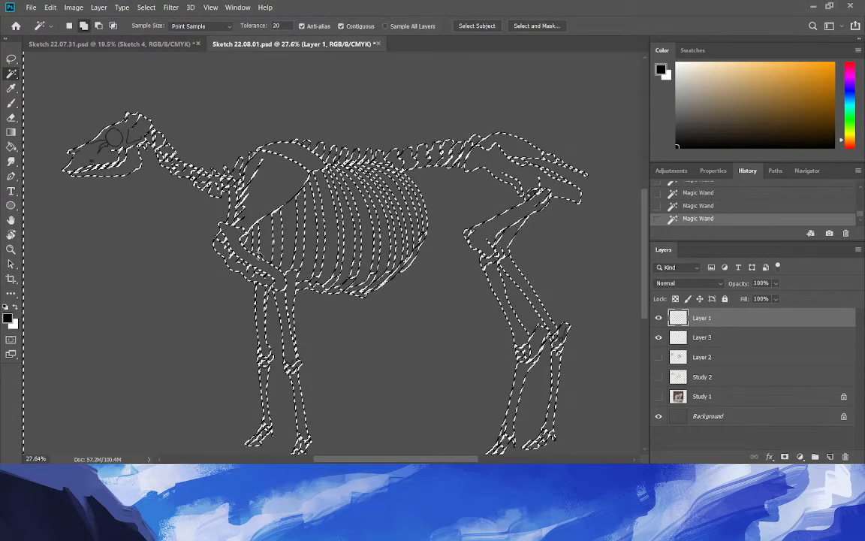
key(ctrl+z)
key(ctrl+shift+z)
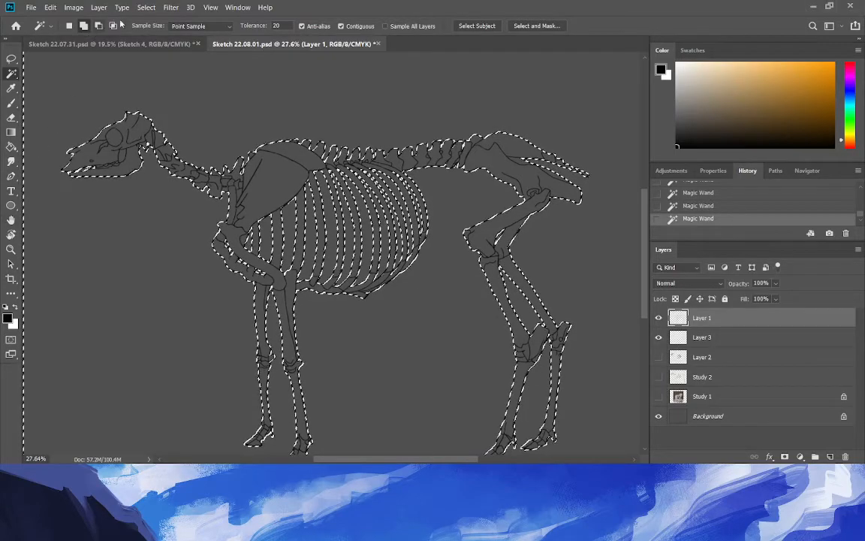
Expand the selection by 2 pixels and invert it so it covers the skeleton's bones.
click(146, 7)
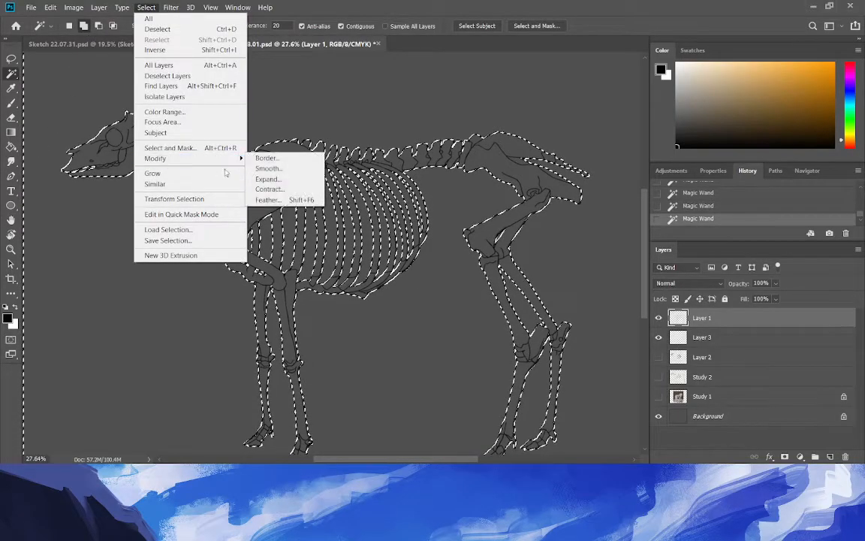
click(268, 179)
click(713, 295)
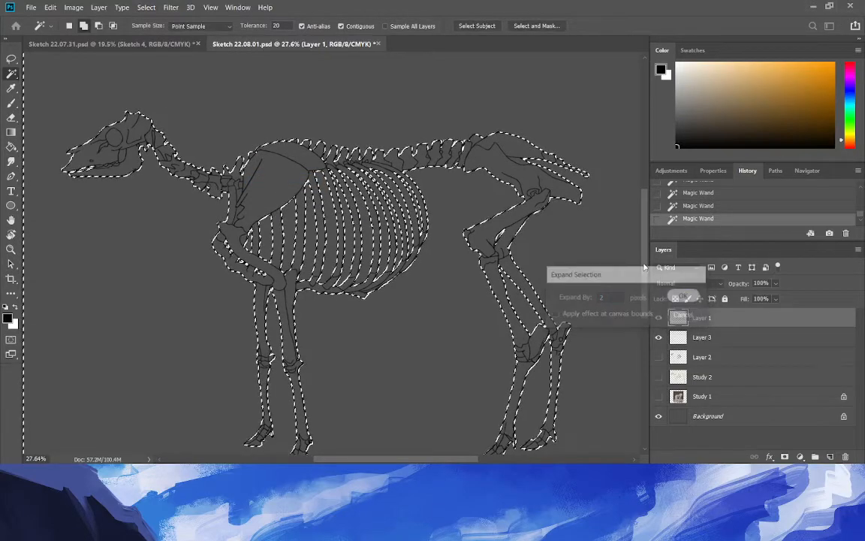
click(146, 8)
click(150, 46)
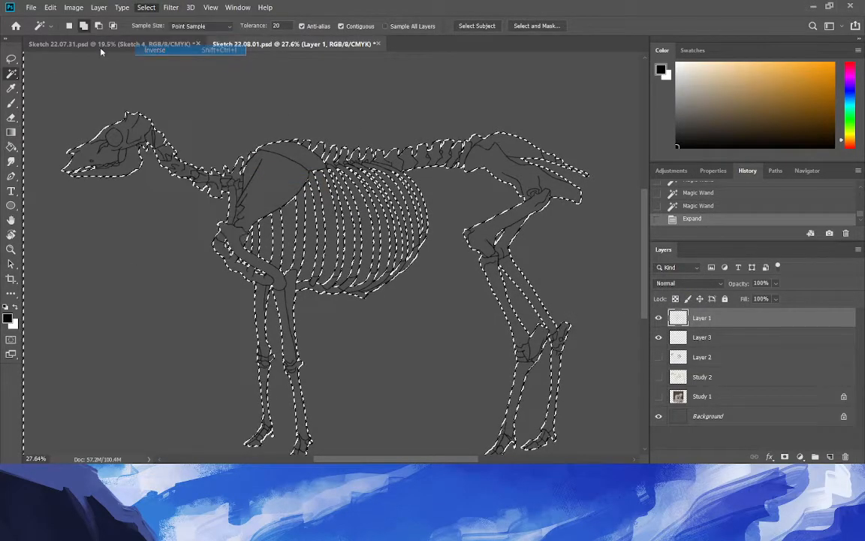
Fill the selected skeleton on Layer 3 with a light tan bone colour using the Paint Bucket, and deselect.
click(712, 344)
click(722, 78)
key(g)
click(441, 355)
click(10, 250)
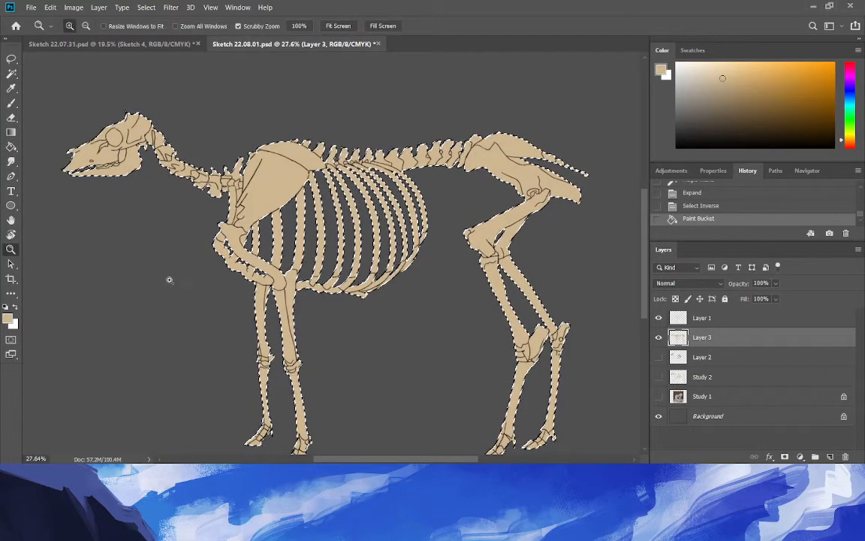
drag(192, 281, 147, 283)
key(ctrl+d)
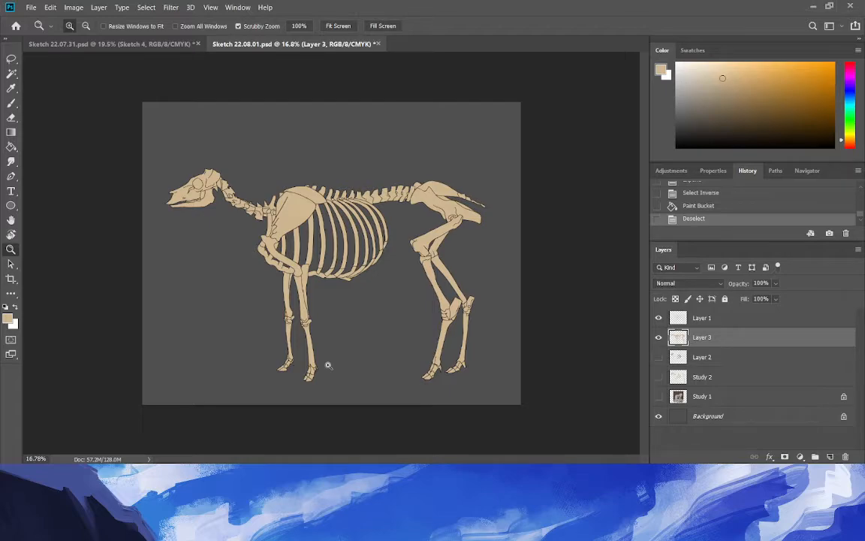
Rename Layer 3 as "Skeleton colour" and Layer 1 as "Skeleton line".
double_click(702, 337)
text(Skeleton colour)
key(Return)
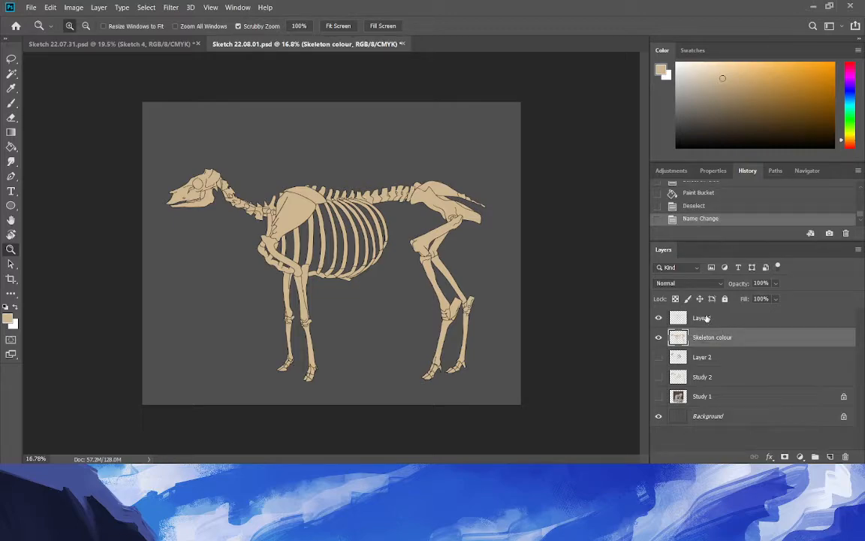
double_click(707, 318)
text(Skele)
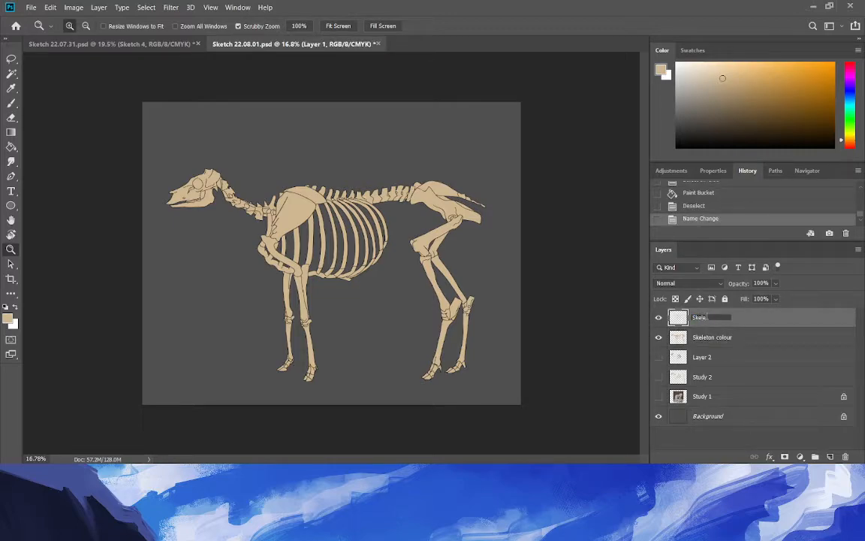
text(ton line)
key(Return)
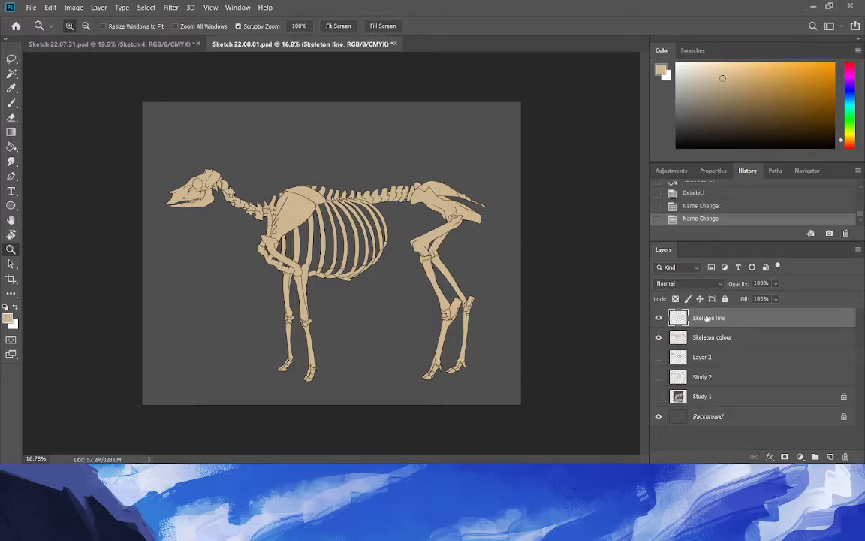
Delete the hidden Layer 2 and Study 2 layers.
click(706, 358)
shift+click(713, 377)
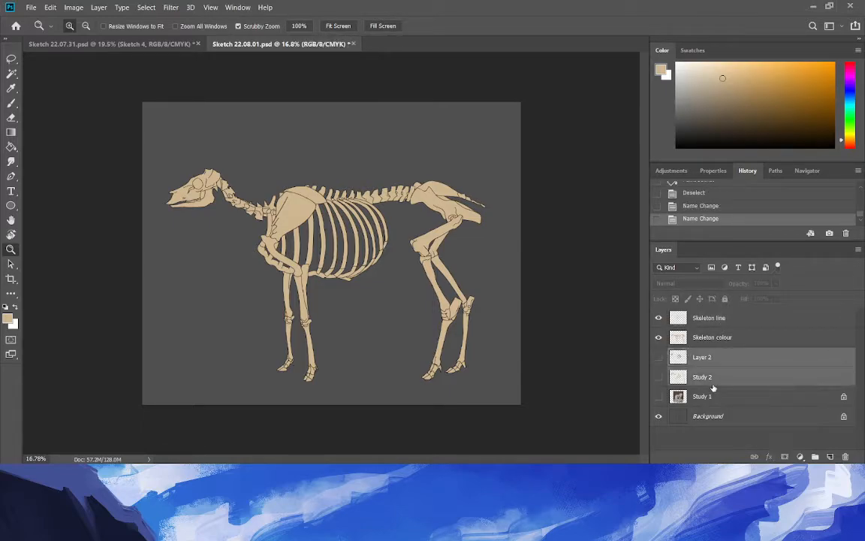
key(Delete)
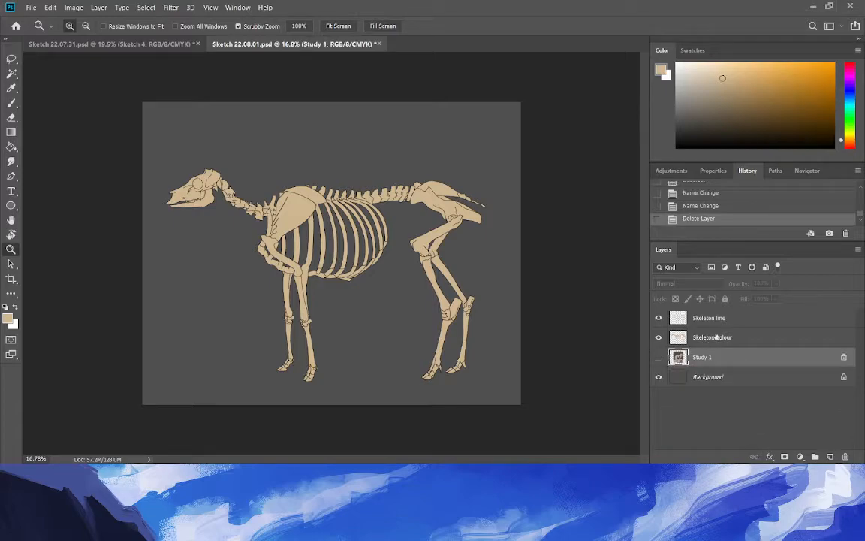
Create a new layer with default settings above the Skeleton line layer.
click(699, 319)
key(ctrl+shift+n)
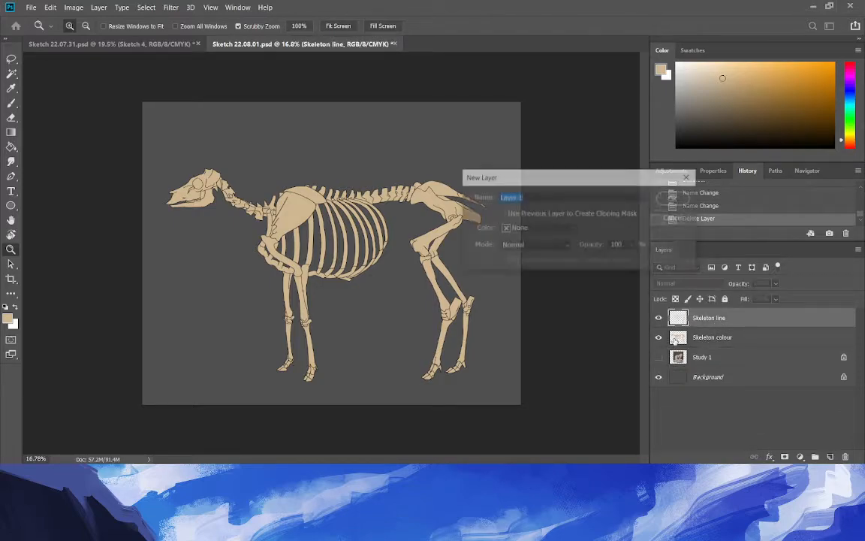
key(Return)
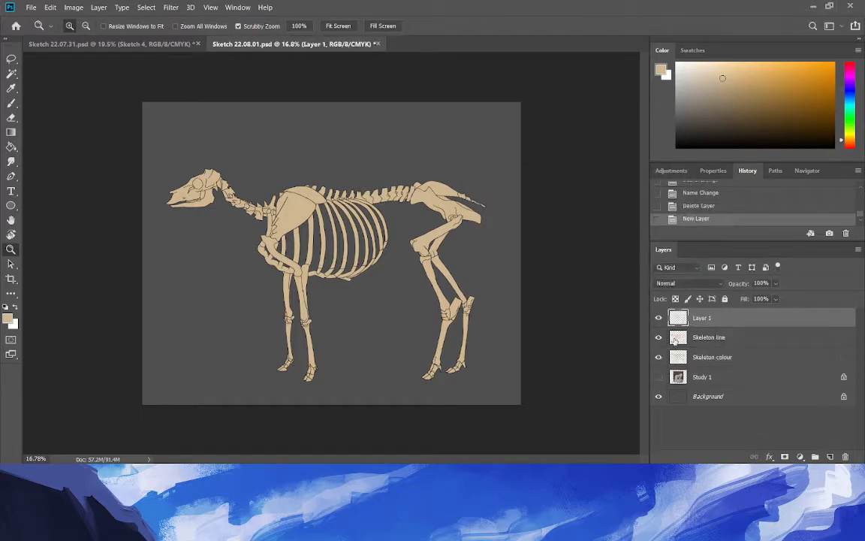
Choose a dark red painting colour for the Brush and try a dab on the ribs, undoing it.
click(853, 145)
click(796, 108)
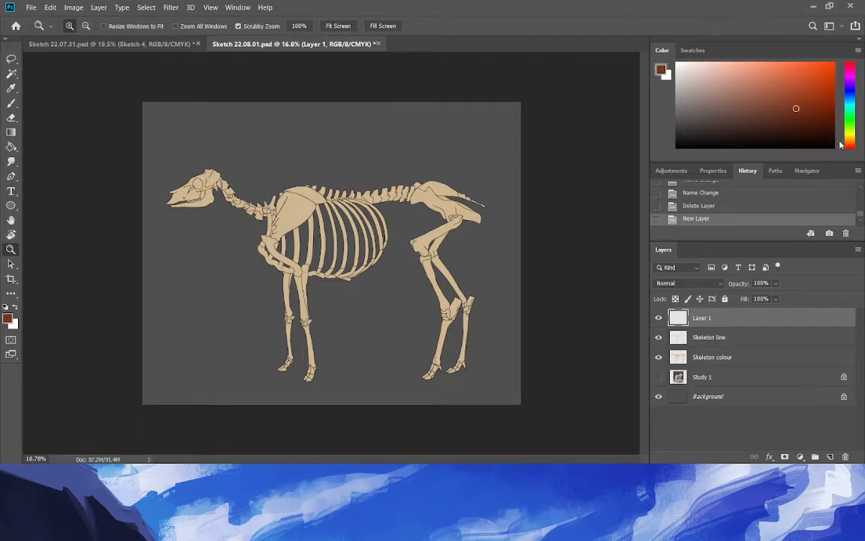
click(846, 148)
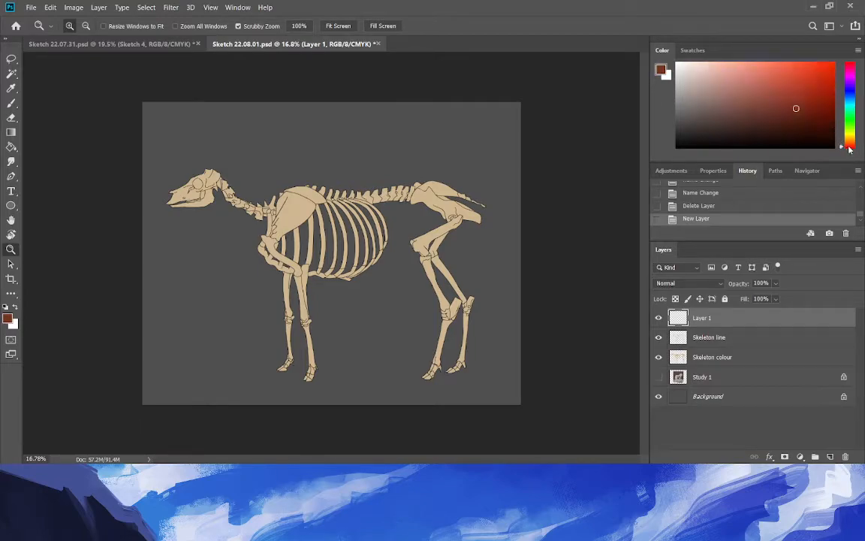
click(12, 102)
click(321, 238)
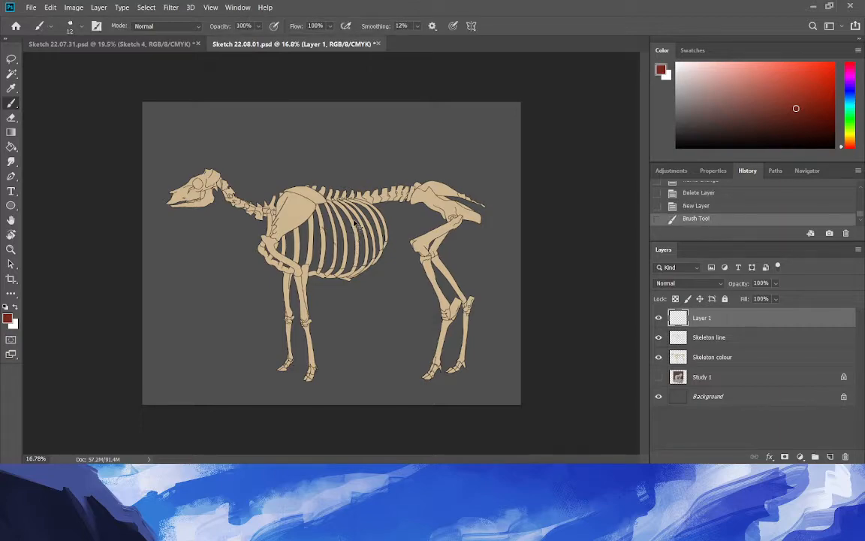
key(ctrl+z)
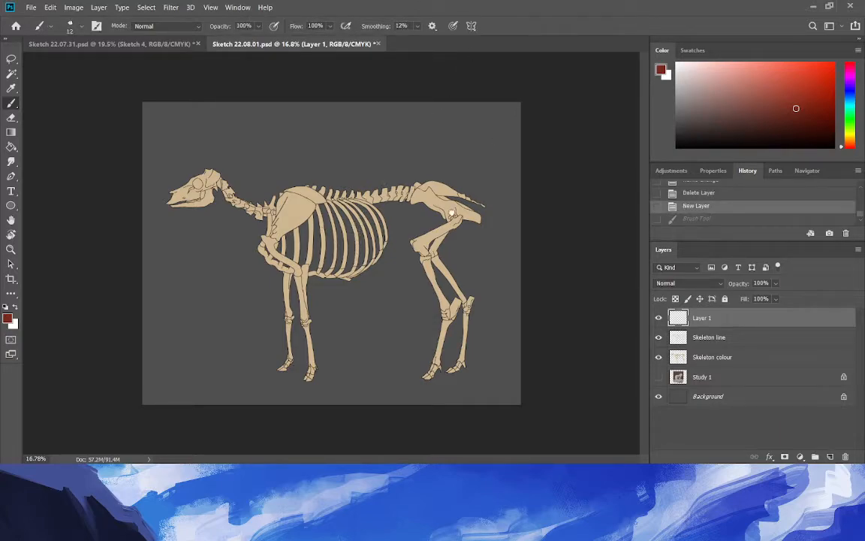
drag(334, 208, 313, 244)
key(ctrl+z)
drag(350, 222, 340, 248)
key(ctrl+z)
Outline and fill a solid neck muscle shape from the skull base to the shoulder and elbow, using a brighter red and a size 117 brush.
key(z)
key(ctrl+Tab)
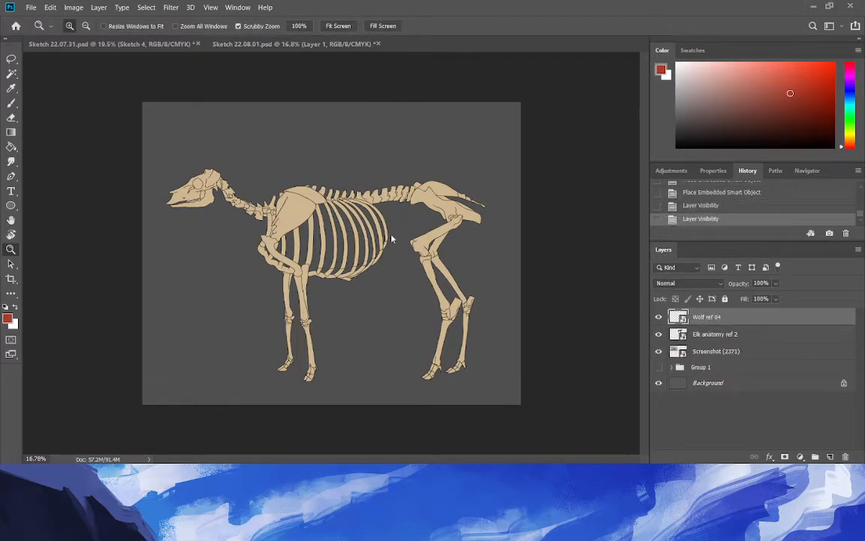
drag(316, 204, 371, 233)
key(b)
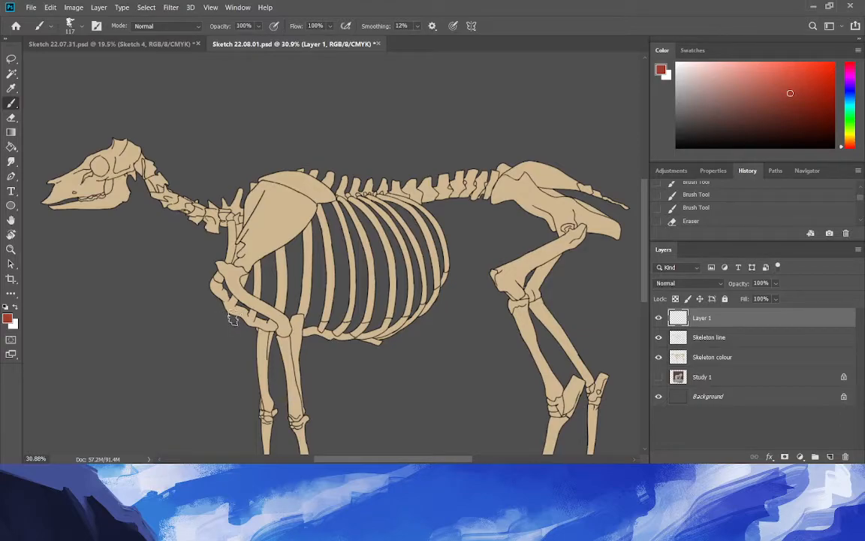
mouse_move(260, 321)
mouse_down()
mouse_move(281, 331)
mouse_move(238, 303)
mouse_move(228, 270)
mouse_up()
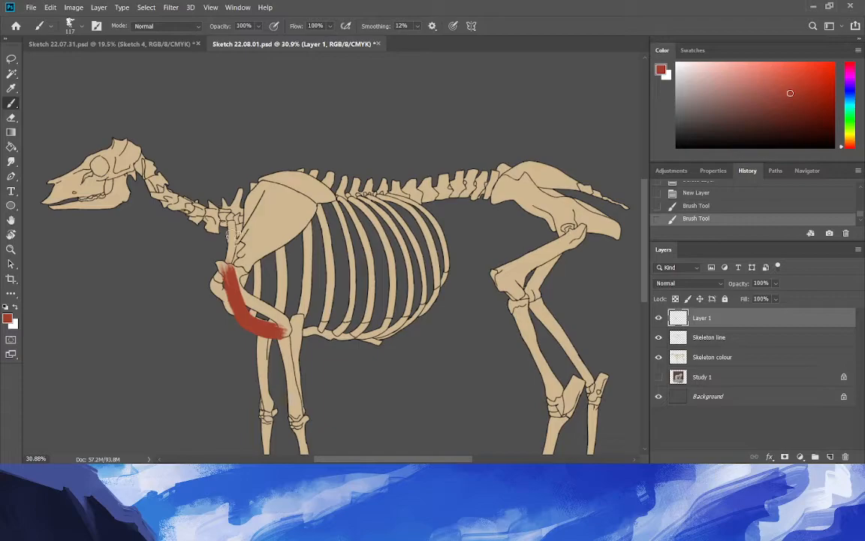
drag(228, 269, 255, 187)
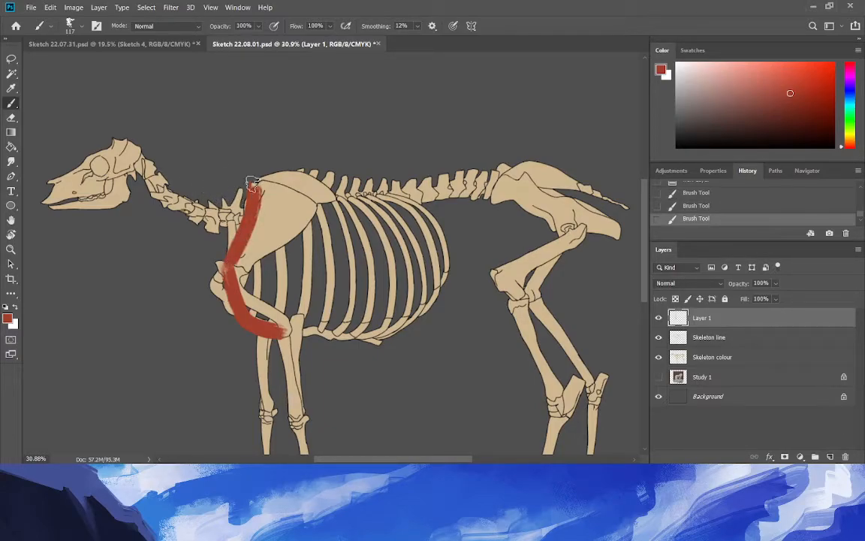
mouse_move(259, 184)
mouse_down()
mouse_move(162, 161)
mouse_move(131, 145)
mouse_up()
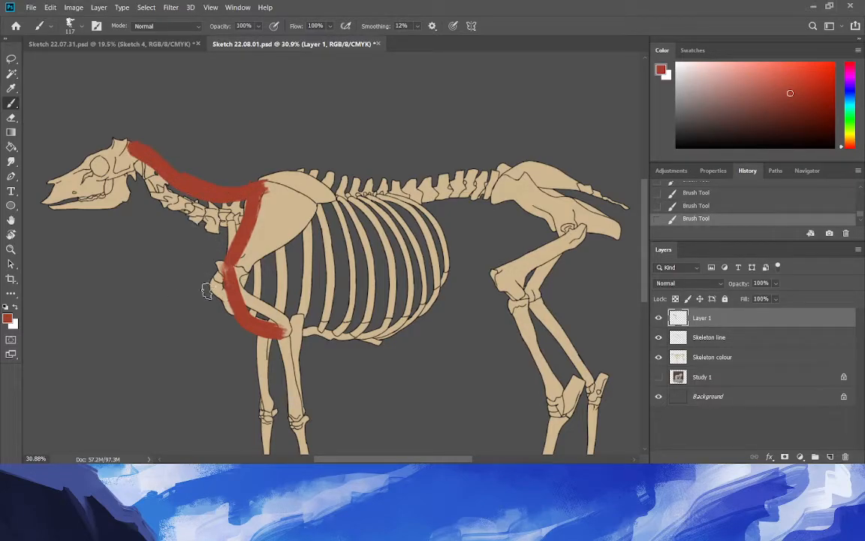
drag(218, 286, 146, 229)
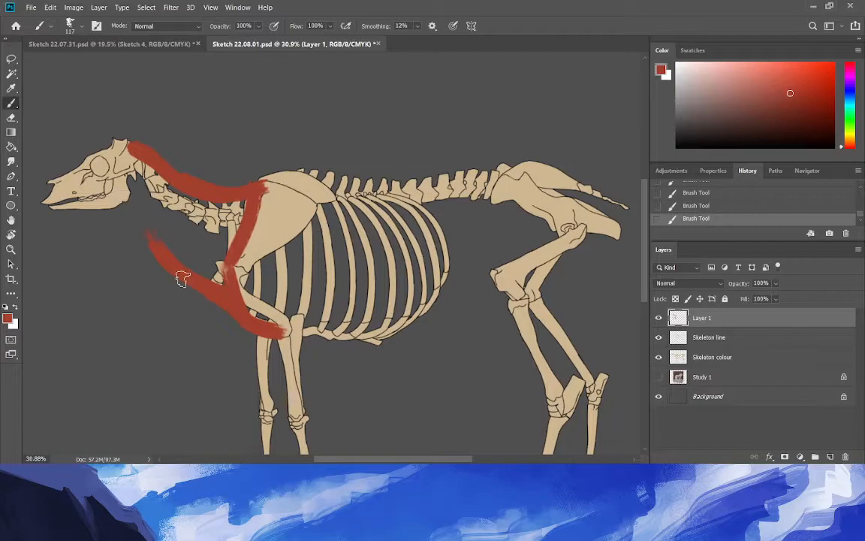
drag(122, 201, 173, 272)
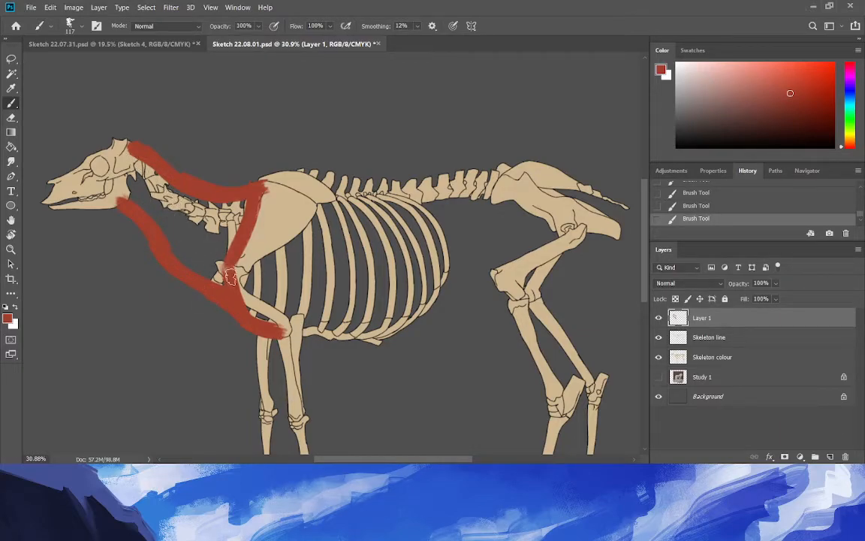
mouse_move(184, 189)
mouse_down()
mouse_move(233, 251)
mouse_move(233, 204)
mouse_move(172, 180)
mouse_move(134, 147)
mouse_move(221, 291)
mouse_move(210, 266)
mouse_move(124, 193)
mouse_move(193, 224)
mouse_move(241, 217)
mouse_move(175, 199)
mouse_move(182, 250)
mouse_up()
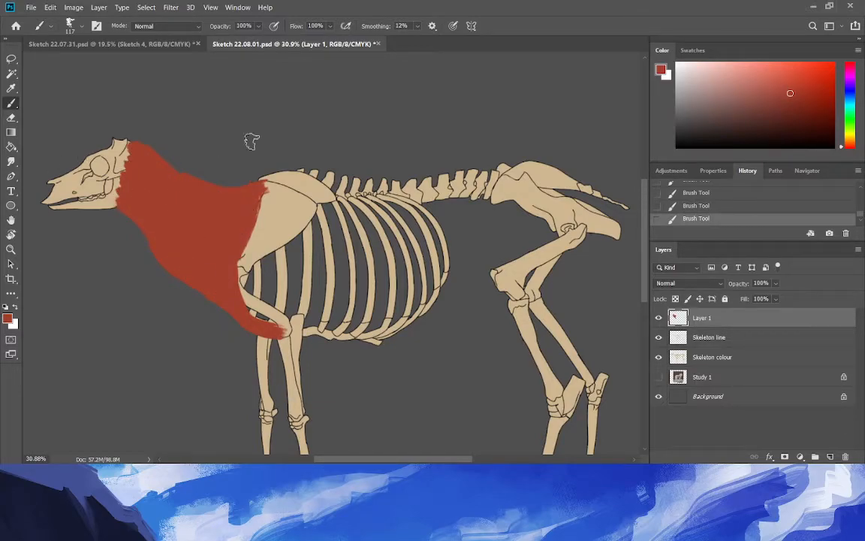
Paint light pink streaks along the throat and down the middle of the red neck muscle, converging near the shoulder joint.
click(736, 78)
drag(232, 304, 178, 174)
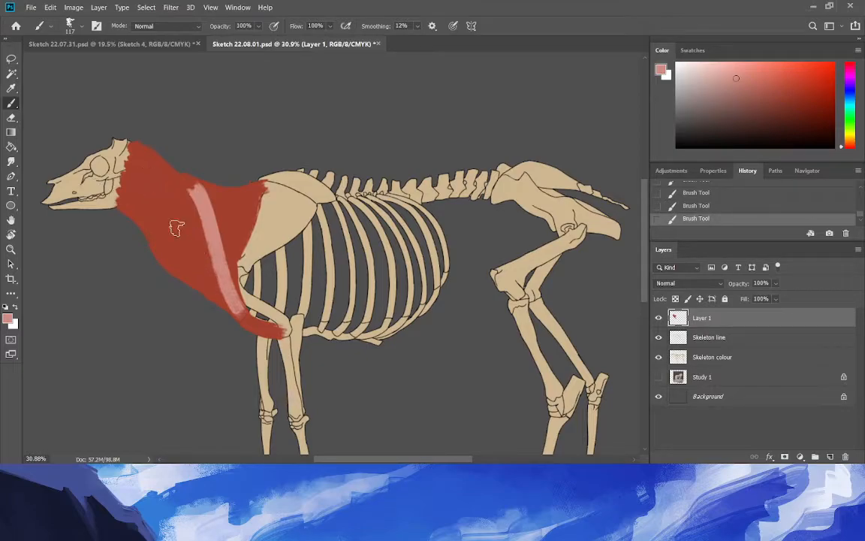
mouse_move(197, 255)
mouse_down()
mouse_move(225, 295)
mouse_move(183, 260)
mouse_up()
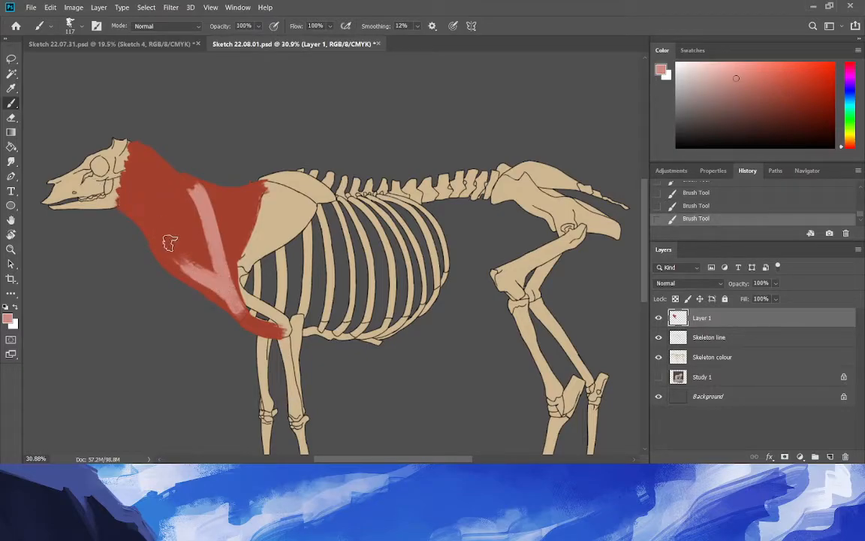
drag(152, 223, 129, 209)
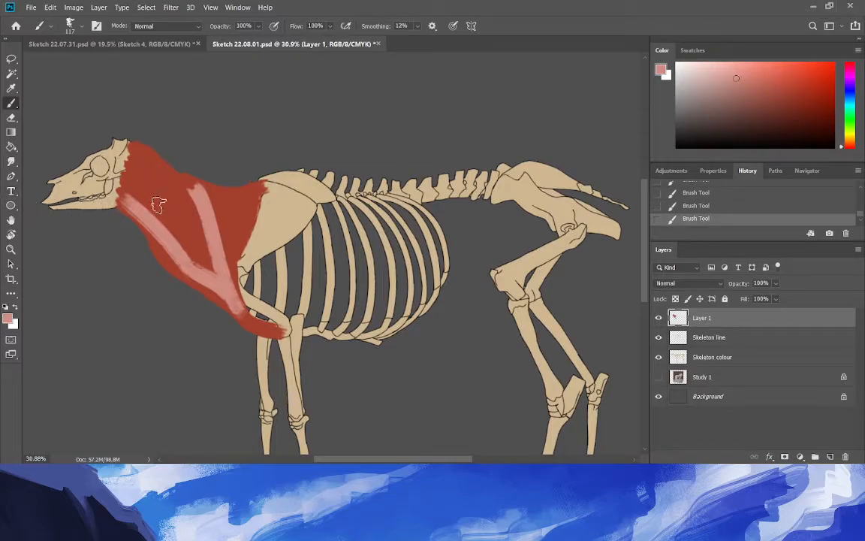
drag(184, 246, 126, 194)
Sample the neck's red and paint over the edges of the pink streaks to thin them.
click(9, 87)
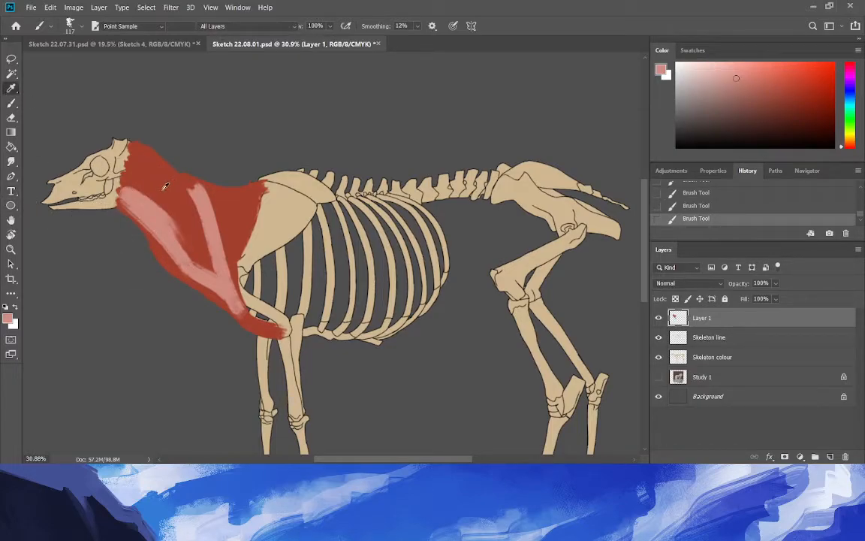
click(166, 188)
key(b)
mouse_move(173, 239)
mouse_down()
mouse_move(128, 200)
mouse_move(193, 252)
mouse_move(221, 306)
mouse_move(197, 272)
mouse_up()
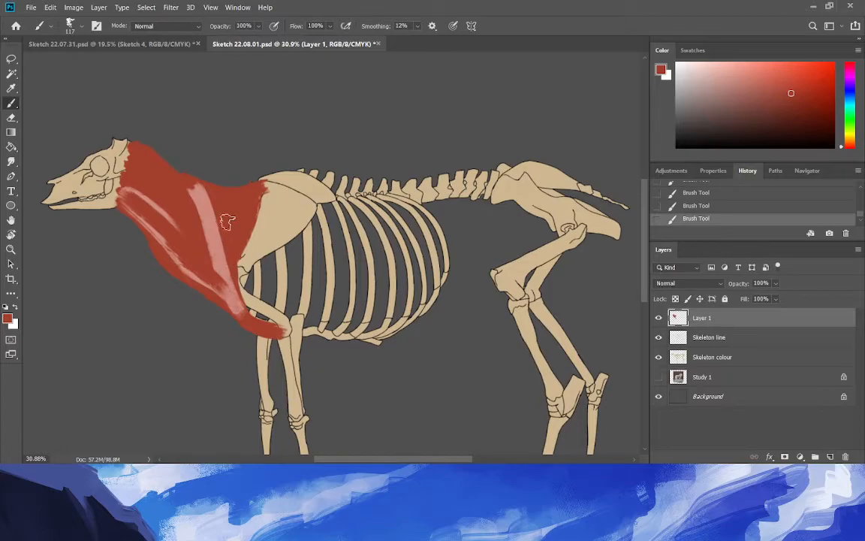
drag(189, 188, 207, 255)
mouse_move(196, 204)
mouse_down()
mouse_move(209, 238)
mouse_move(190, 187)
mouse_up()
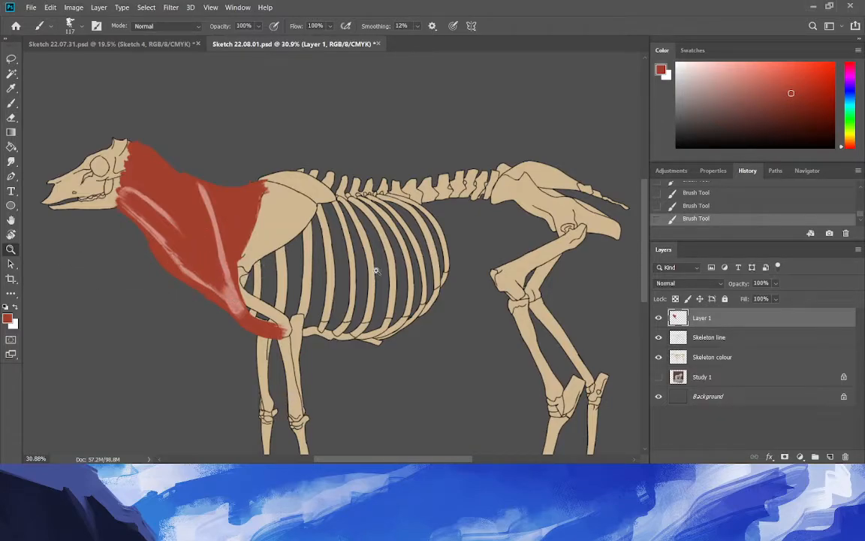
Sample the neck's red and paint the near foreleg muscle from the elbow down to the knee.
scroll(377, 272, down, 3)
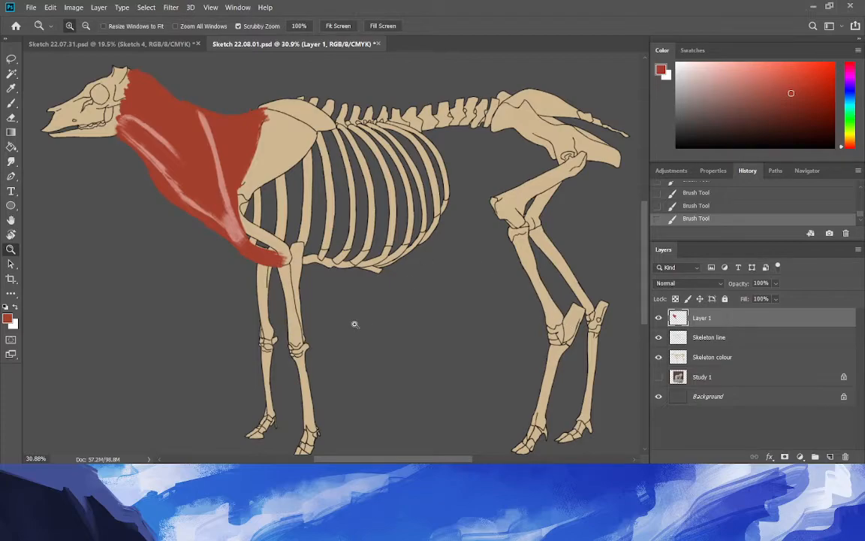
scroll(355, 324, down, 4)
scroll(314, 323, up, 3)
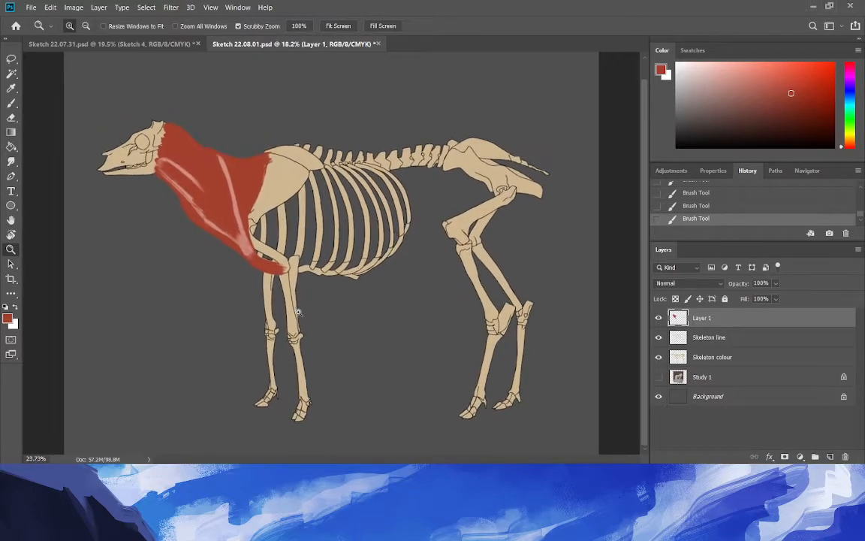
drag(298, 312, 291, 315)
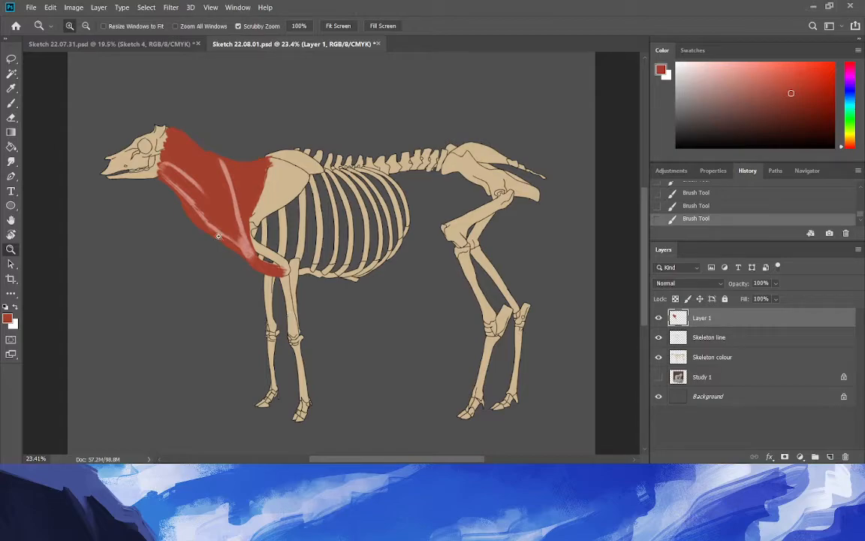
mouse_move(235, 302)
mouse_down()
mouse_move(207, 298)
mouse_move(245, 312)
mouse_up()
click(12, 88)
click(194, 159)
click(13, 102)
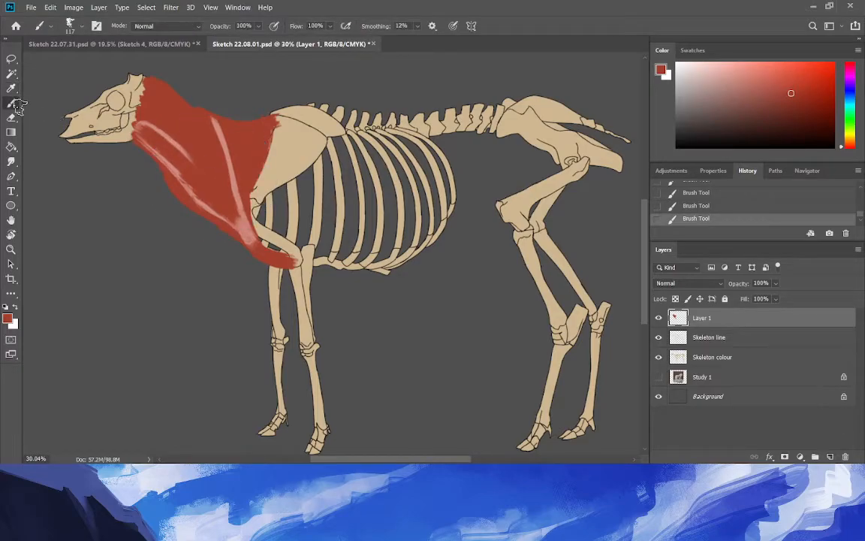
drag(285, 264, 307, 345)
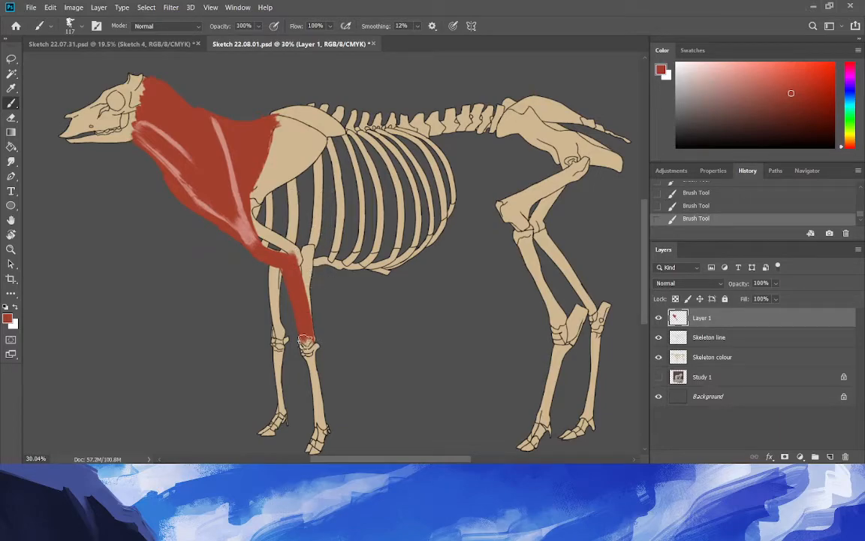
drag(307, 347, 301, 252)
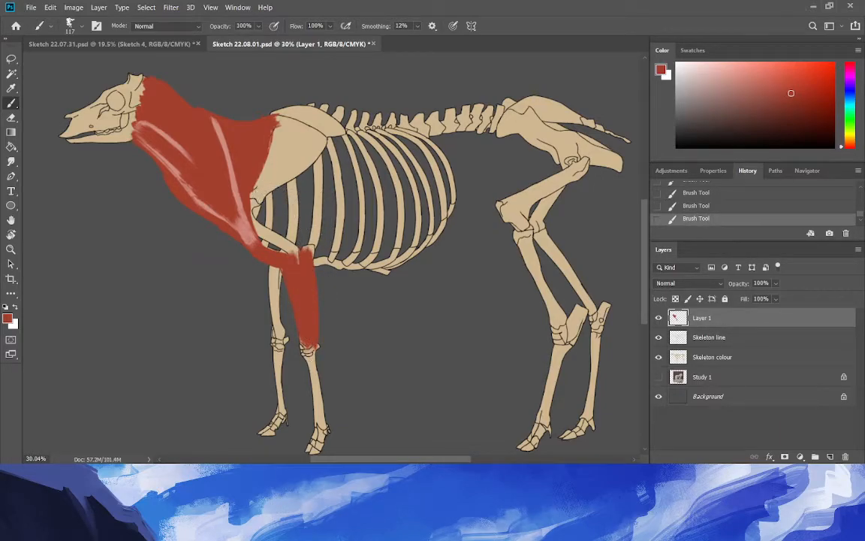
Flip the Elk anatomy ref 2 layer horizontally in Sketch 22.07.31.psd and return to Sketch 22.08.01.psd.
key(ctrl+Tab)
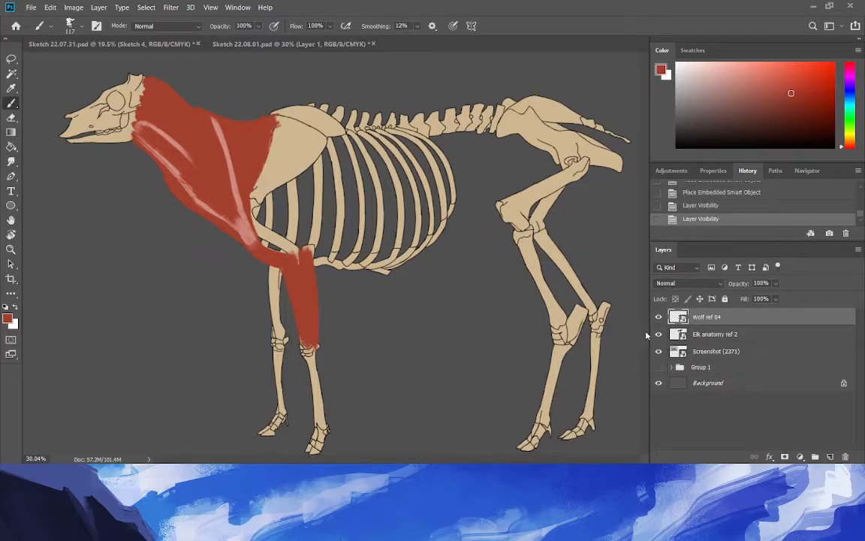
click(697, 335)
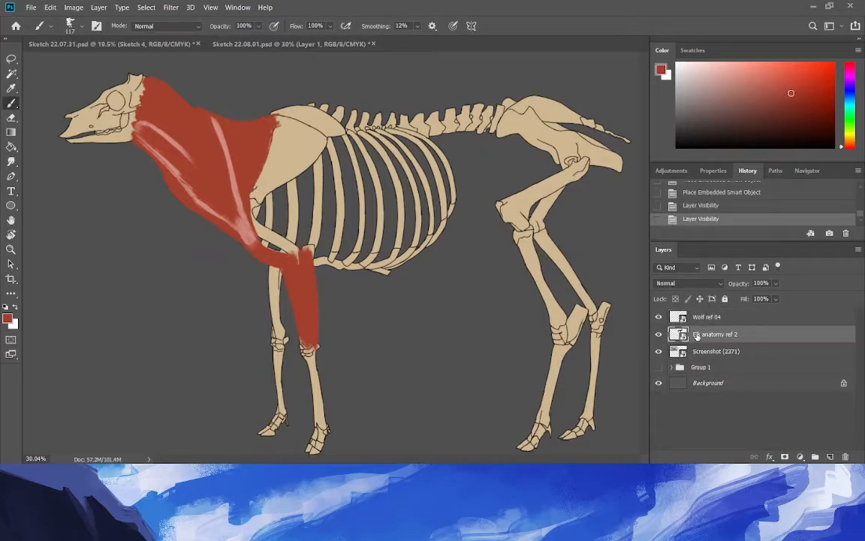
key(ctrl+shift+h)
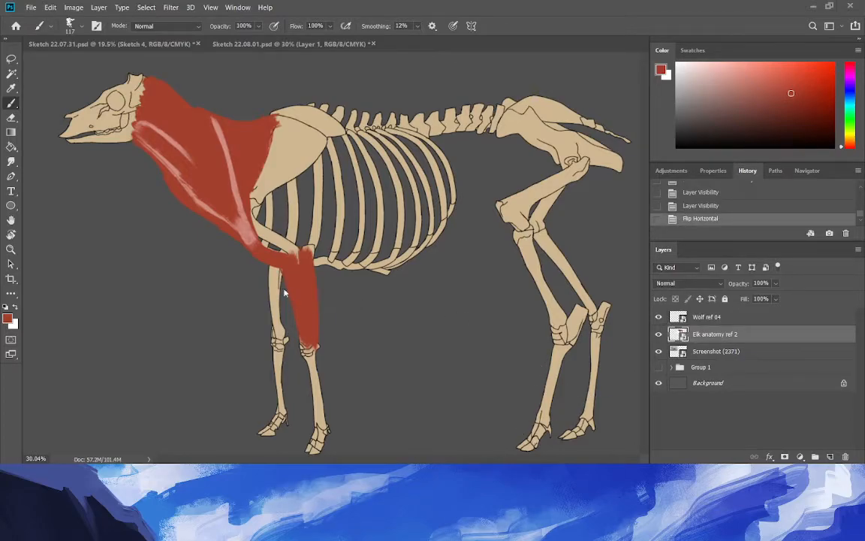
key(ctrl+Tab)
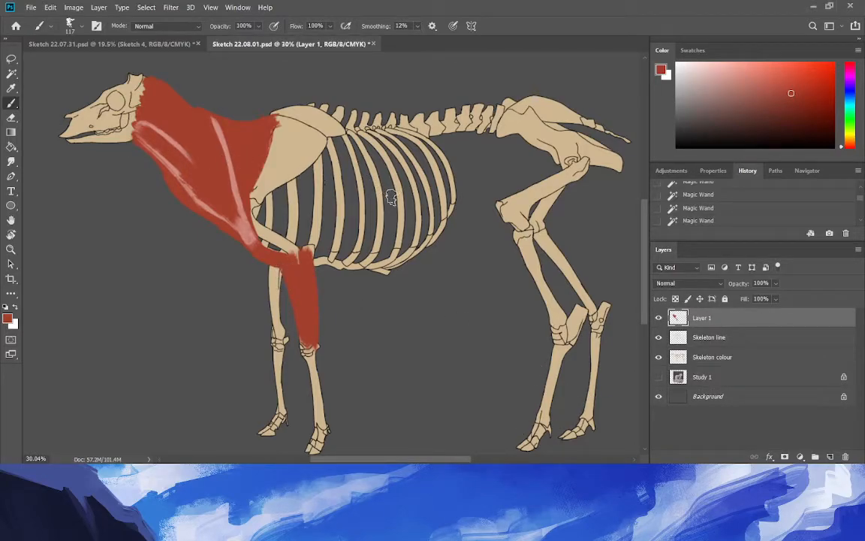
Paint a tapering red chest muscle from the shoulder joint and elbow back along the lower ends of the ribs.
drag(308, 260, 391, 270)
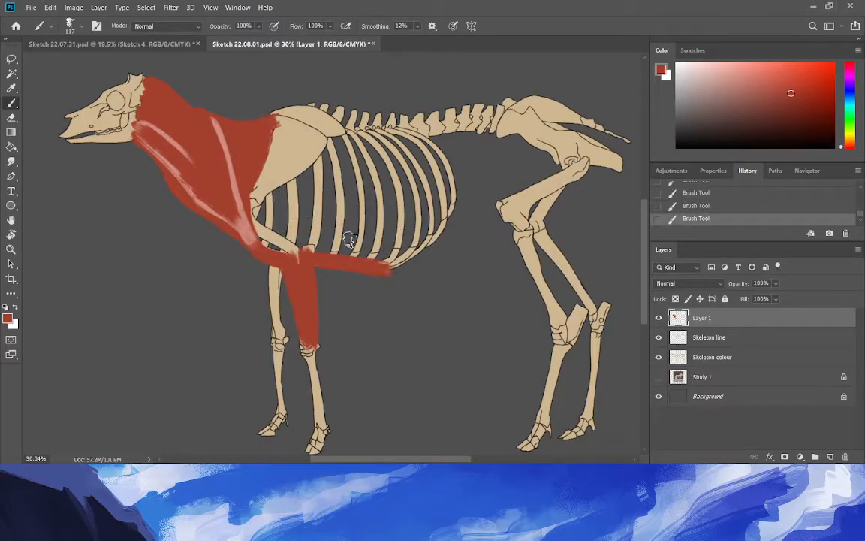
mouse_move(347, 245)
mouse_down()
mouse_move(271, 218)
mouse_move(287, 249)
mouse_up()
Paint a pale pinkish-beige triangular abdomen shape between the rear ribs, the lumbar spine and the hind knee.
click(698, 96)
drag(848, 146, 848, 142)
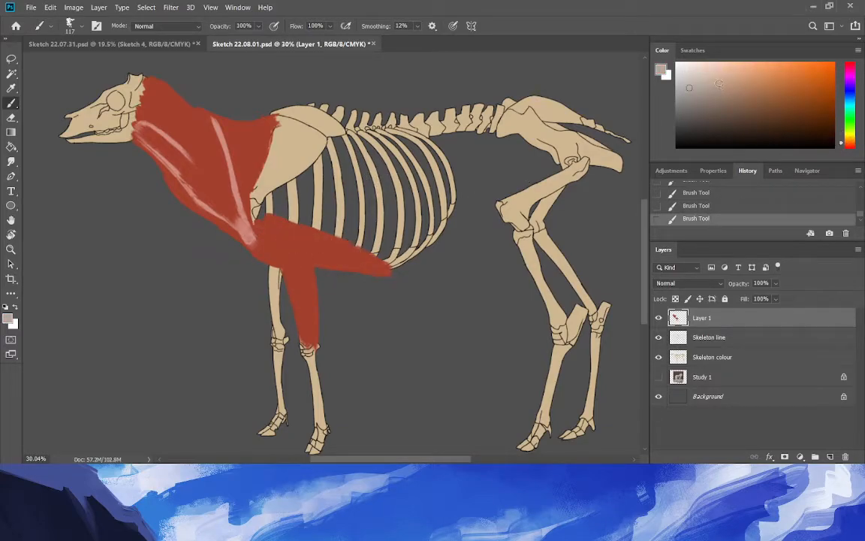
drag(506, 260, 369, 254)
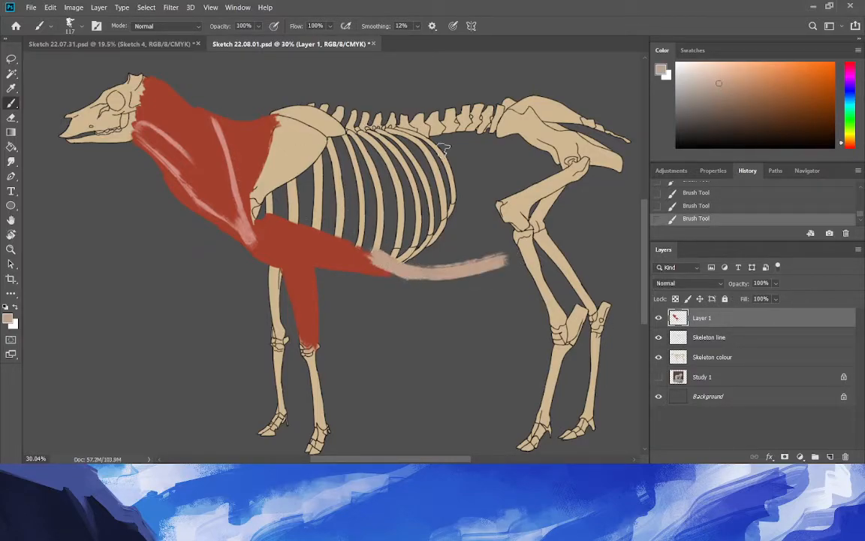
drag(460, 154, 373, 253)
mouse_move(466, 150)
mouse_down()
mouse_move(487, 261)
mouse_move(470, 162)
mouse_move(484, 240)
mouse_move(439, 188)
mouse_move(403, 265)
mouse_move(443, 225)
mouse_move(375, 252)
mouse_move(447, 259)
mouse_move(456, 206)
mouse_move(372, 225)
mouse_move(390, 218)
mouse_move(388, 196)
mouse_up()
click(710, 76)
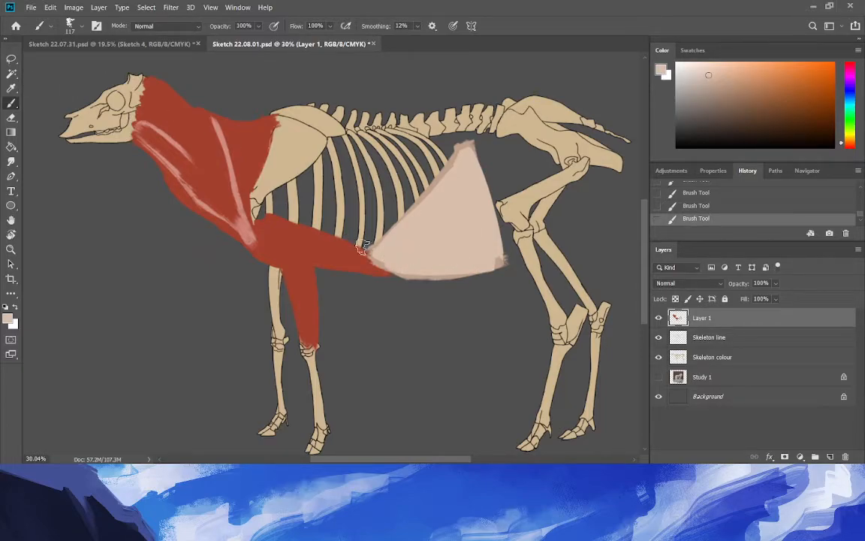
Sample the muscle red and extend it from the neck over the top of the shoulder blade.
key(i)
click(289, 252)
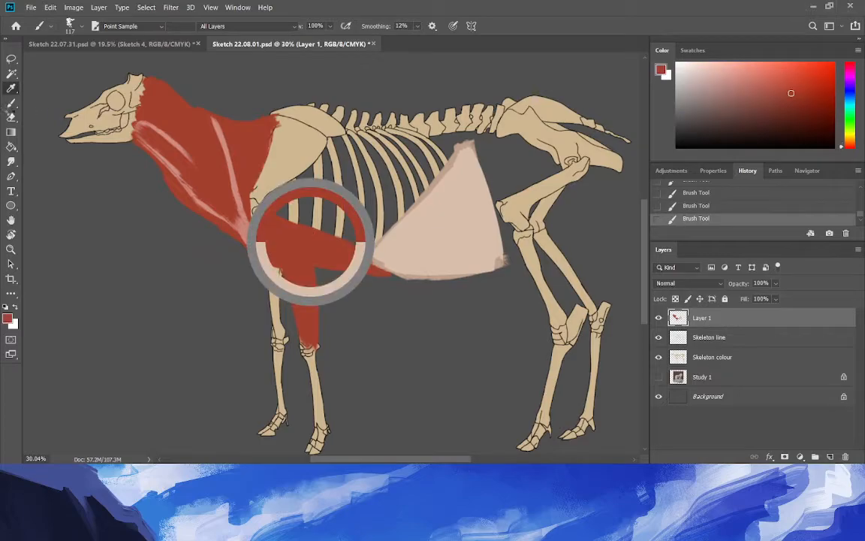
key(b)
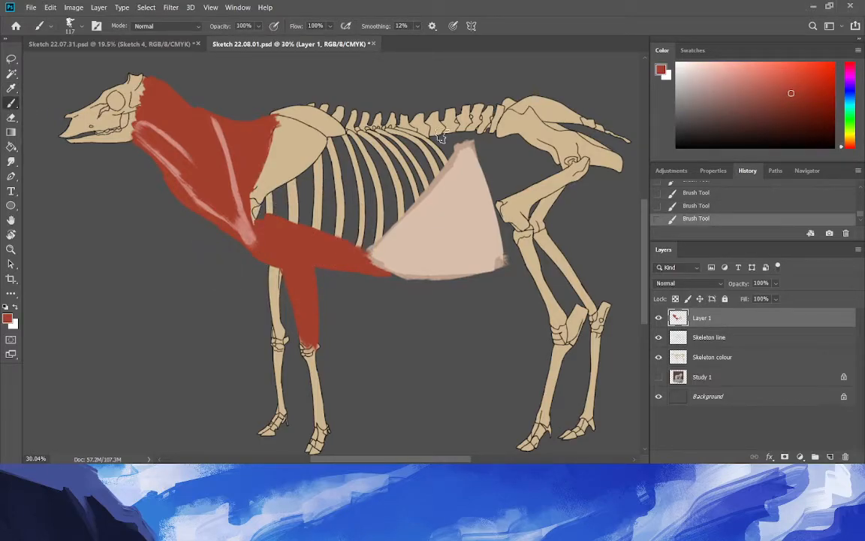
drag(247, 117, 304, 117)
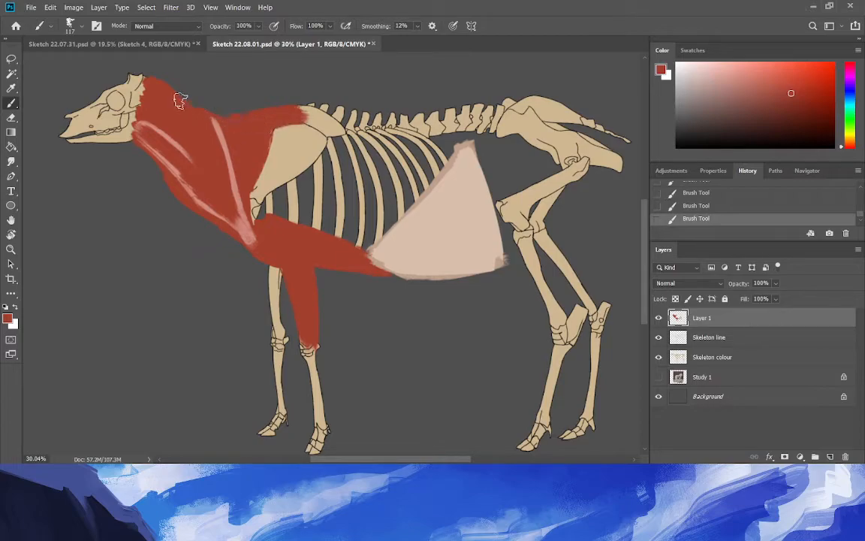
Sample the red and paint a broad diagonal muscle band across the ribs, from the lumbar spine down to the chest muscle, along the pale abdomen.
click(12, 249)
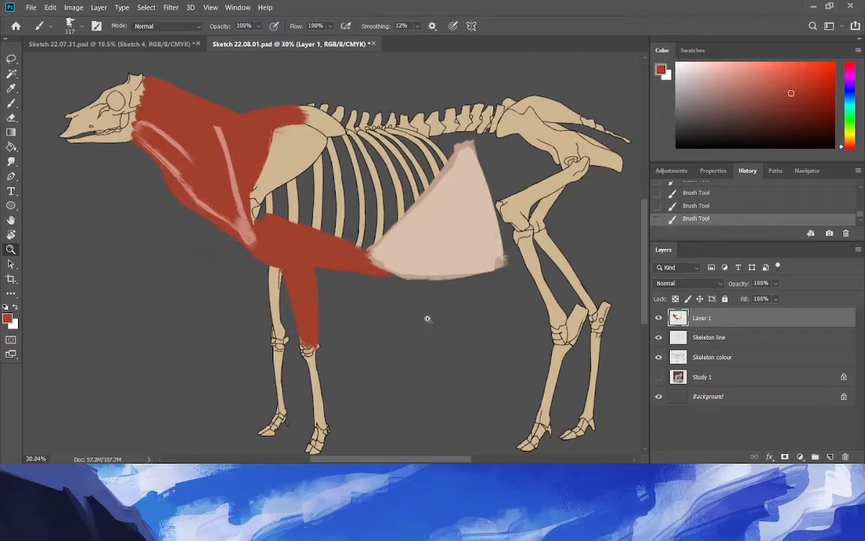
drag(457, 303, 540, 294)
click(12, 88)
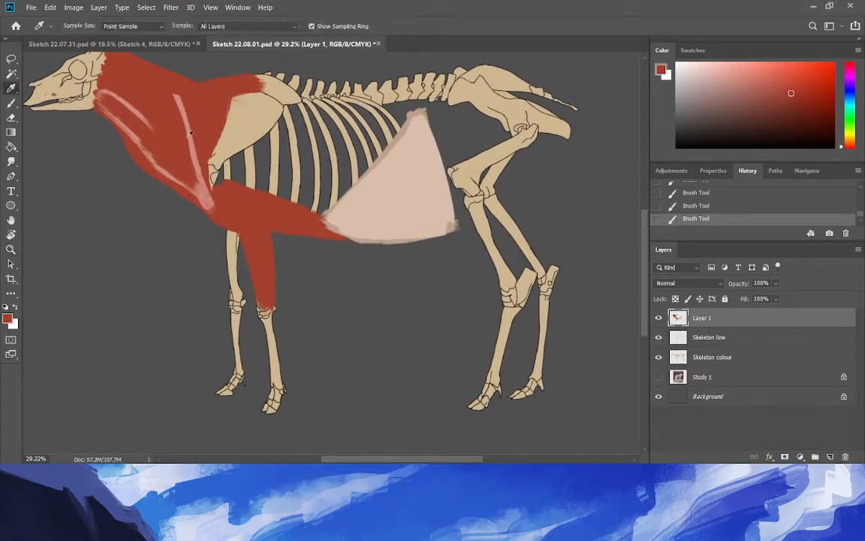
click(233, 184)
key(b)
mouse_move(418, 99)
mouse_down()
mouse_move(304, 208)
mouse_move(412, 103)
mouse_move(308, 216)
mouse_move(379, 141)
mouse_move(304, 211)
mouse_move(399, 100)
mouse_move(307, 219)
mouse_up()
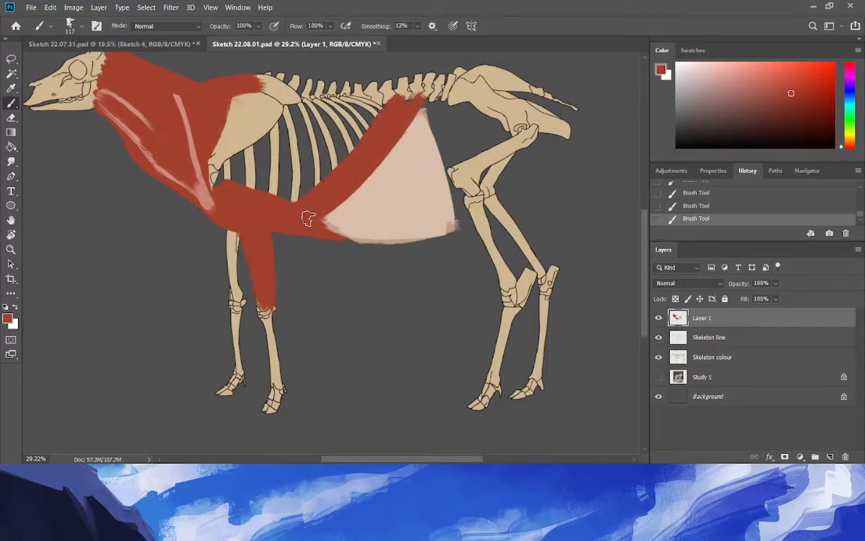
drag(377, 166, 323, 218)
drag(420, 100, 316, 204)
mouse_move(380, 114)
mouse_down()
mouse_move(299, 202)
mouse_move(294, 189)
mouse_up()
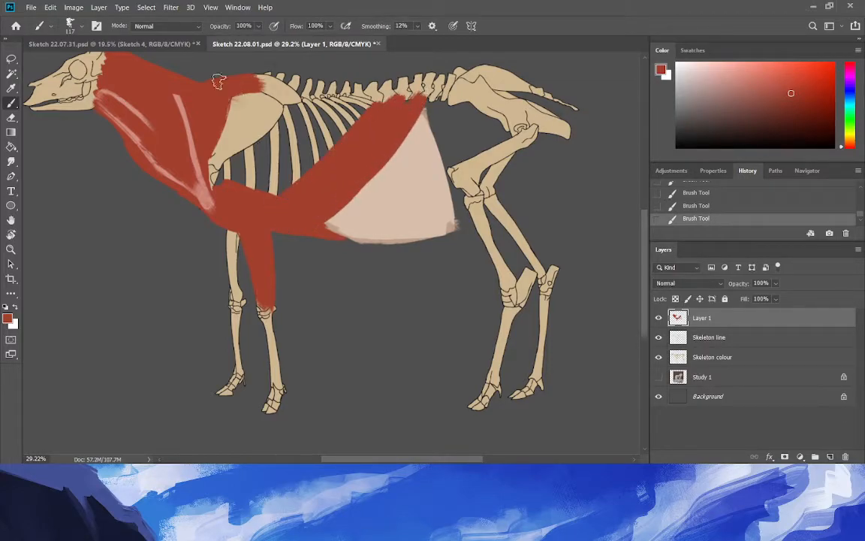
Paint a red muscle band along the spine, from the rear end of the pelvis forward to the top of the shoulder blade.
scroll(645, 248, up, 2)
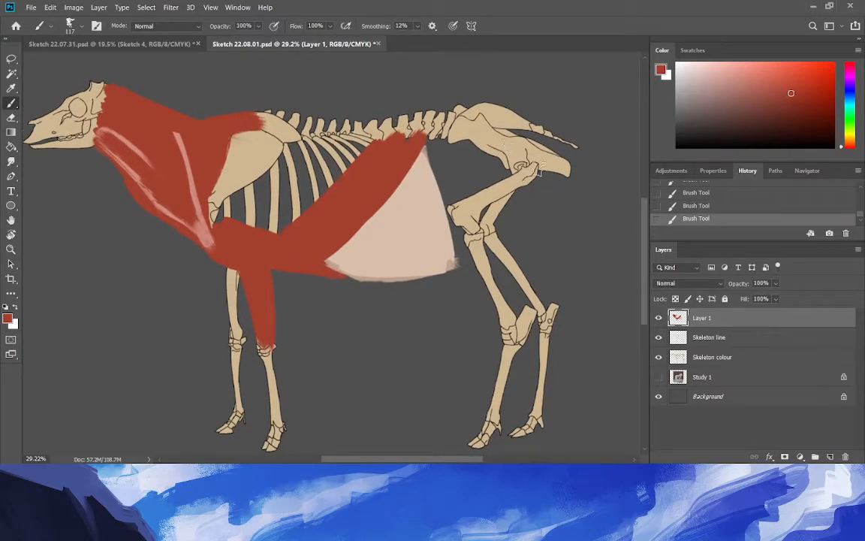
mouse_move(568, 178)
mouse_down()
mouse_move(536, 144)
mouse_move(555, 161)
mouse_move(493, 126)
mouse_move(400, 118)
mouse_up()
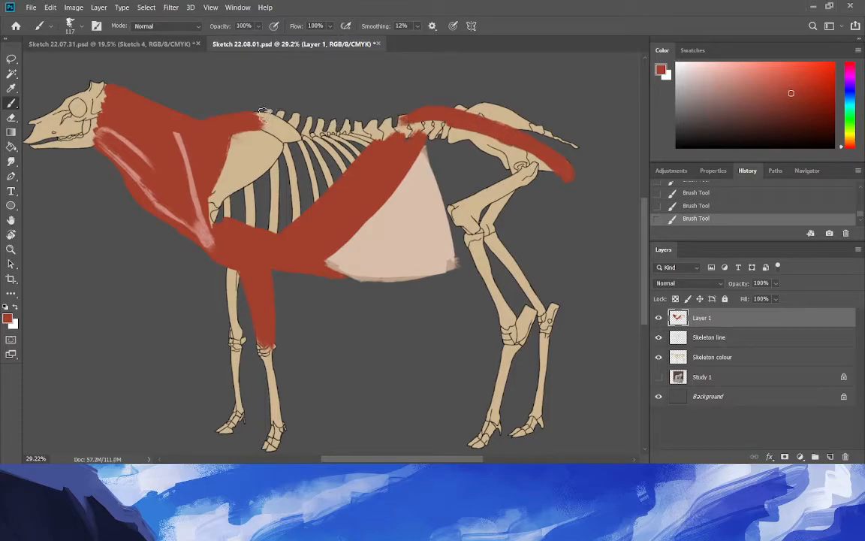
mouse_move(447, 117)
mouse_down()
mouse_move(347, 123)
mouse_move(233, 105)
mouse_up()
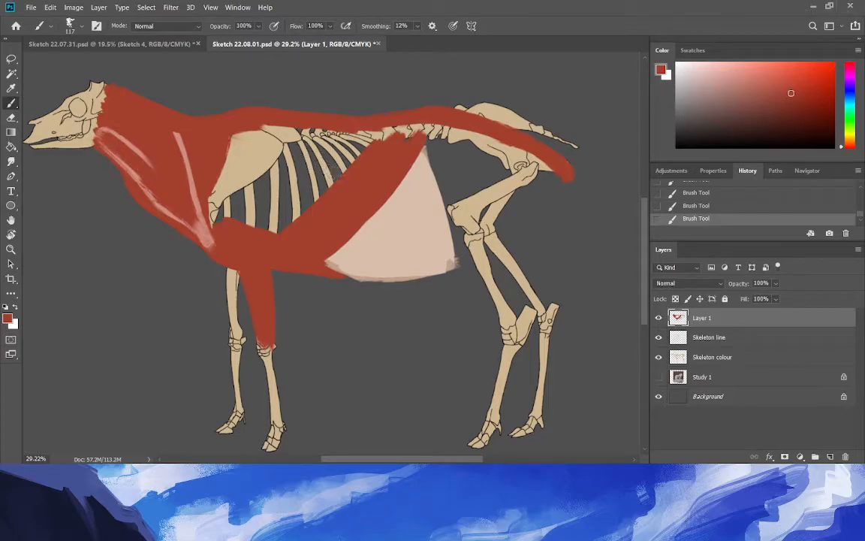
Paint the hind thigh and lower leg muscles red, from the lumbar spine and pelvis behind the abdomen down to the hock.
drag(441, 141, 458, 221)
drag(446, 170, 461, 239)
drag(427, 138, 459, 250)
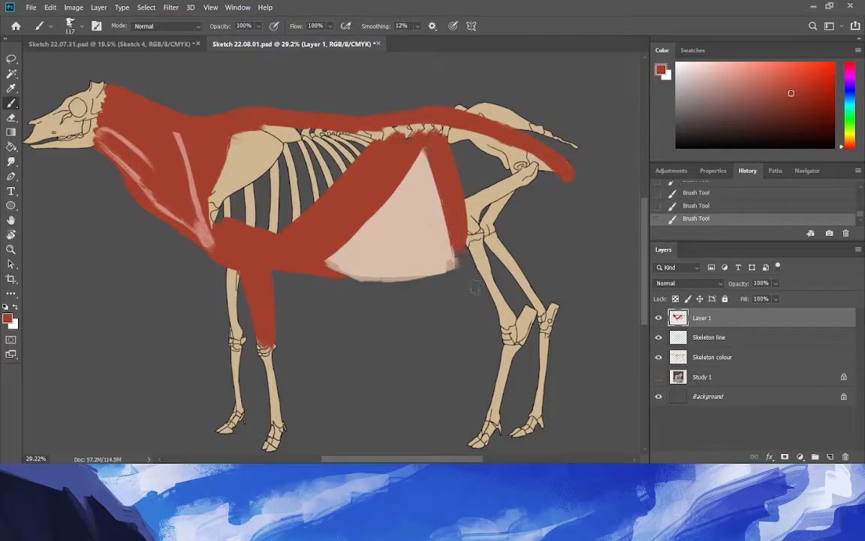
mouse_move(454, 232)
mouse_down()
mouse_move(504, 320)
mouse_move(524, 317)
mouse_move(510, 288)
mouse_move(531, 317)
mouse_up()
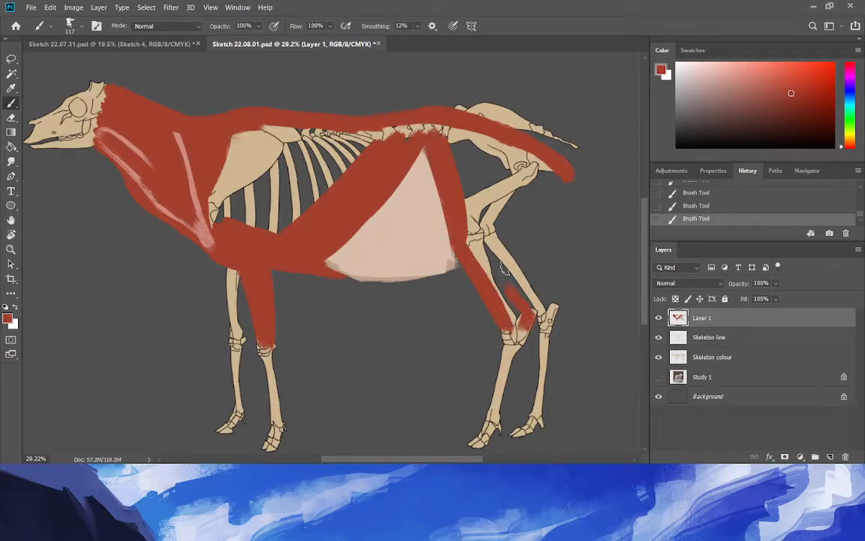
drag(506, 254, 523, 322)
drag(554, 171, 505, 308)
mouse_move(552, 157)
mouse_down()
mouse_move(536, 201)
mouse_move(526, 195)
mouse_move(506, 240)
mouse_move(519, 180)
mouse_move(497, 263)
mouse_move(495, 142)
mouse_move(493, 226)
mouse_move(484, 218)
mouse_move(480, 139)
mouse_move(481, 195)
mouse_up()
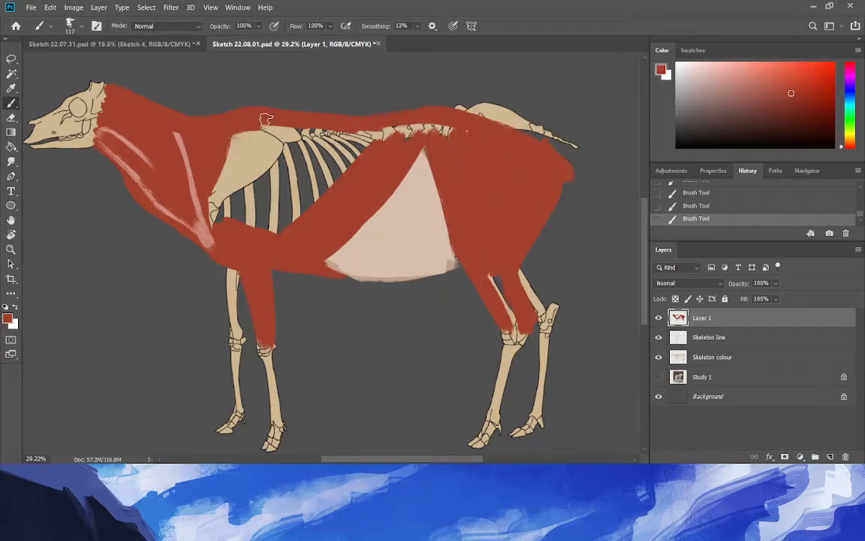
Fill the remaining bare ribs and shoulder blade with red, and extend the near hind leg's red down to the foot.
mouse_move(409, 135)
mouse_down()
mouse_move(239, 136)
mouse_move(411, 138)
mouse_move(255, 130)
mouse_move(372, 142)
mouse_move(219, 150)
mouse_move(334, 184)
mouse_move(328, 193)
mouse_move(341, 217)
mouse_move(274, 220)
mouse_move(234, 207)
mouse_move(239, 223)
mouse_move(212, 189)
mouse_move(217, 235)
mouse_move(281, 157)
mouse_up()
mouse_move(487, 265)
mouse_down()
mouse_move(506, 307)
mouse_move(507, 242)
mouse_move(553, 268)
mouse_move(501, 354)
mouse_move(525, 311)
mouse_move(504, 398)
mouse_up()
drag(527, 317, 502, 420)
mouse_move(497, 353)
mouse_down()
mouse_move(513, 334)
mouse_move(501, 339)
mouse_move(506, 349)
mouse_move(507, 322)
mouse_move(495, 416)
mouse_move(498, 318)
mouse_up()
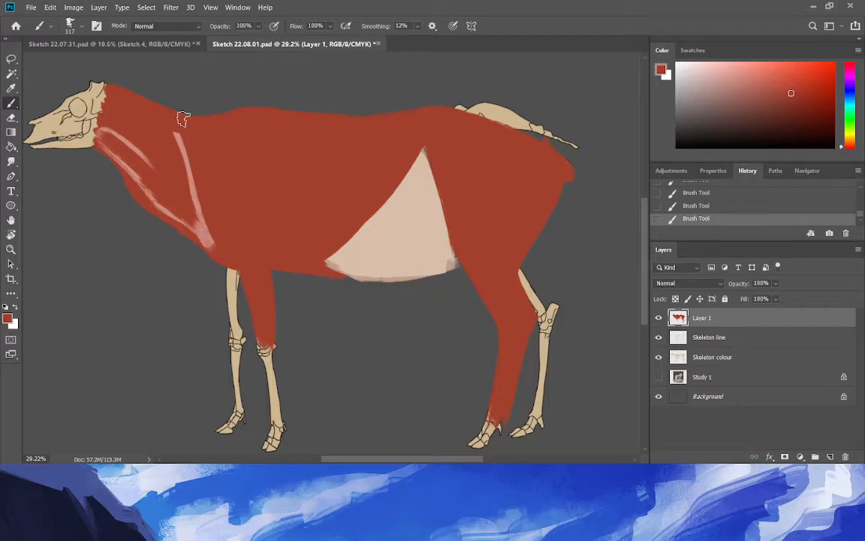
Sample the abdomen's pale beige and paint tendon areas on the elbow, above the abdomen's upper tip and in a curved band along the rump.
click(11, 87)
click(339, 228)
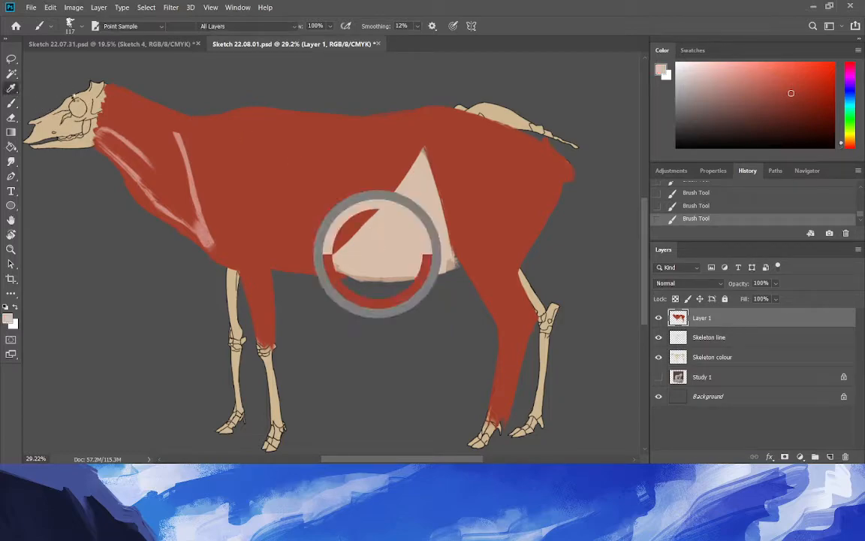
click(11, 103)
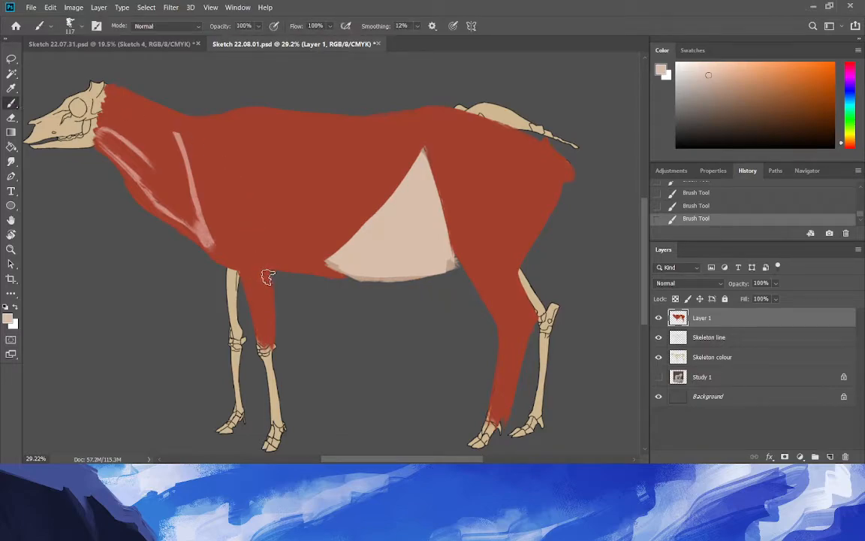
drag(266, 267, 260, 246)
drag(439, 124, 418, 151)
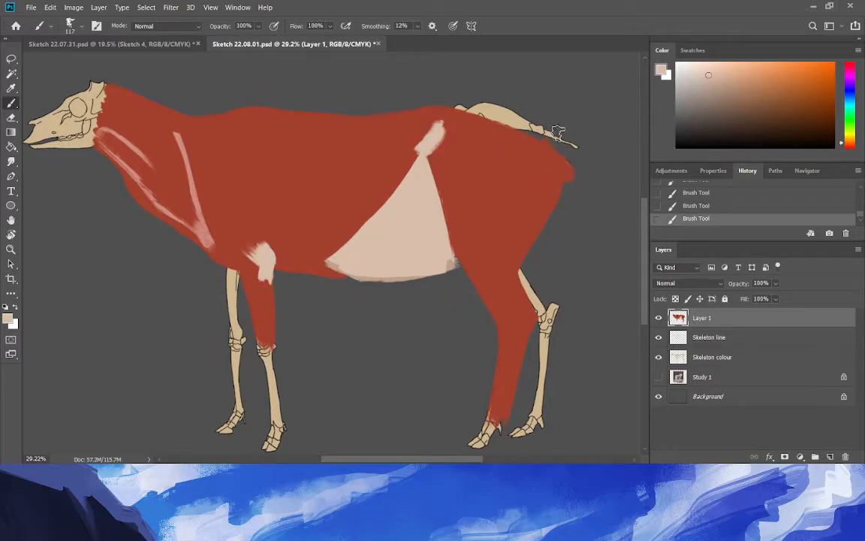
mouse_move(533, 160)
mouse_down()
mouse_move(552, 184)
mouse_move(500, 125)
mouse_move(534, 150)
mouse_up()
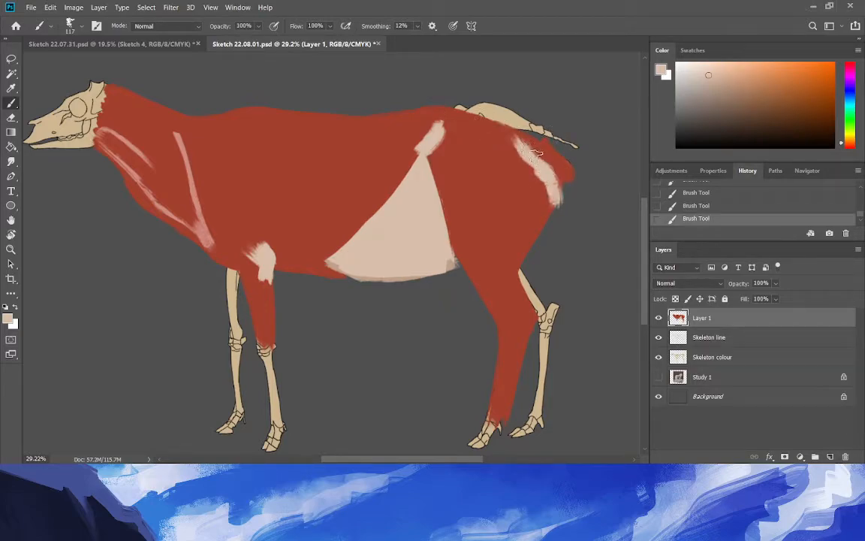
mouse_move(467, 114)
mouse_down()
mouse_move(535, 131)
mouse_move(561, 192)
mouse_up()
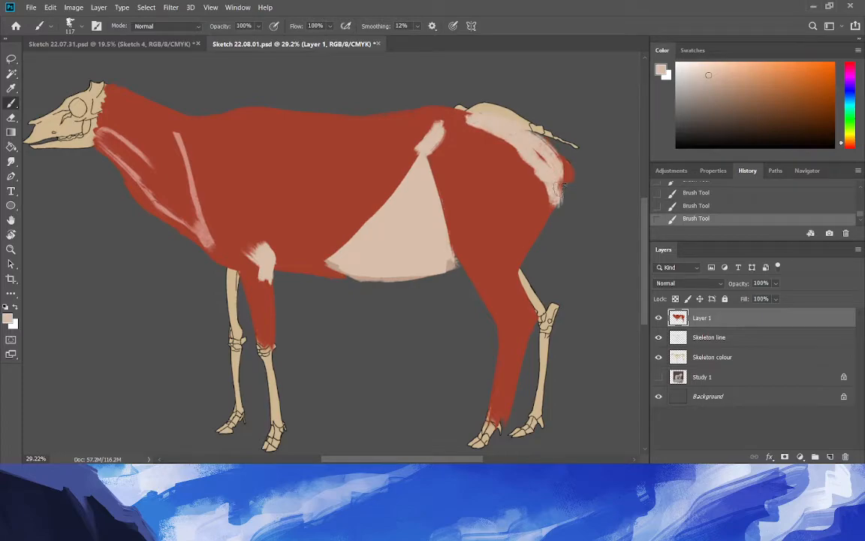
mouse_move(554, 188)
mouse_down()
mouse_move(552, 154)
mouse_move(496, 119)
mouse_move(540, 150)
mouse_up()
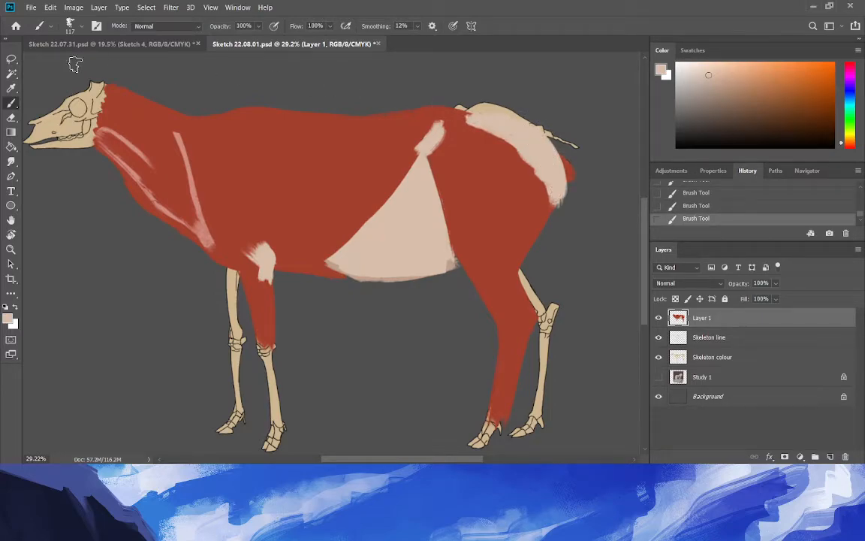
Sample the muscle red and thicken the chest's underside from the elbow back to the front of the pale abdomen.
drag(209, 254, 241, 308)
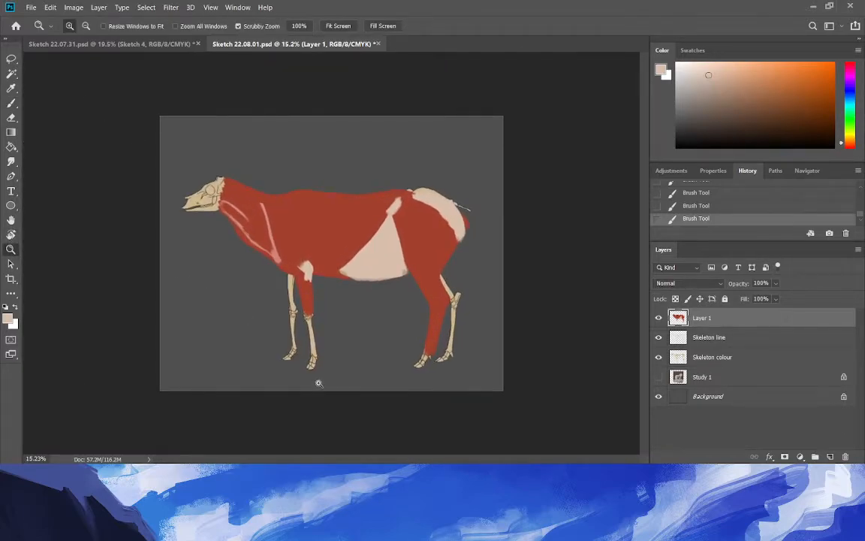
drag(330, 381, 363, 386)
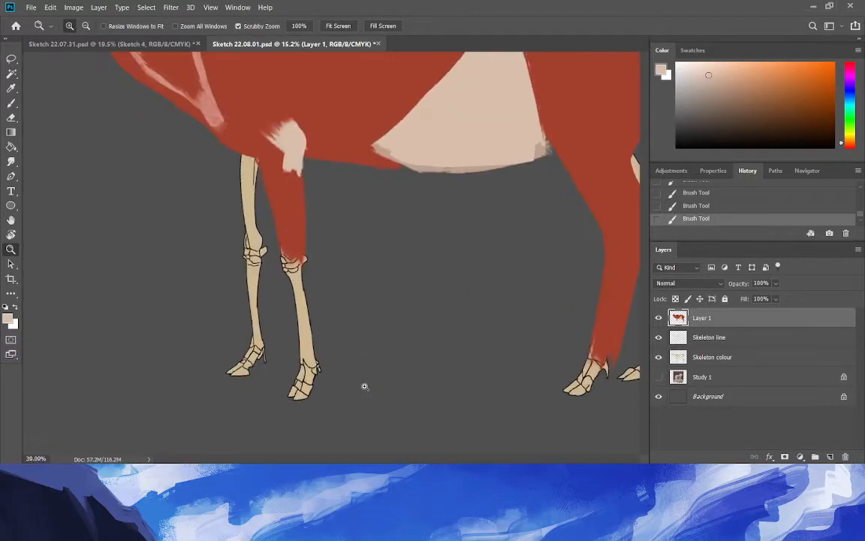
click(11, 89)
click(243, 105)
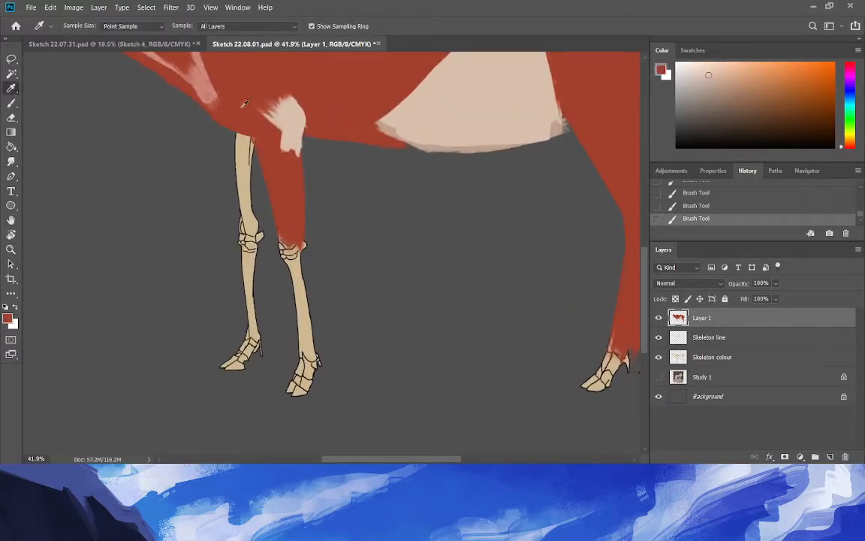
click(328, 116)
key(b)
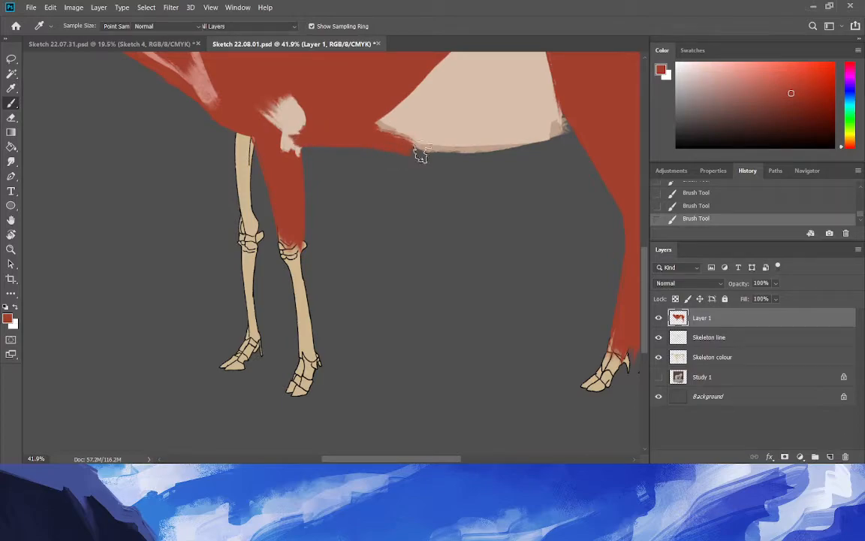
Sample the pale beige and repaint the rear edge of the elbow patch.
click(11, 89)
click(289, 120)
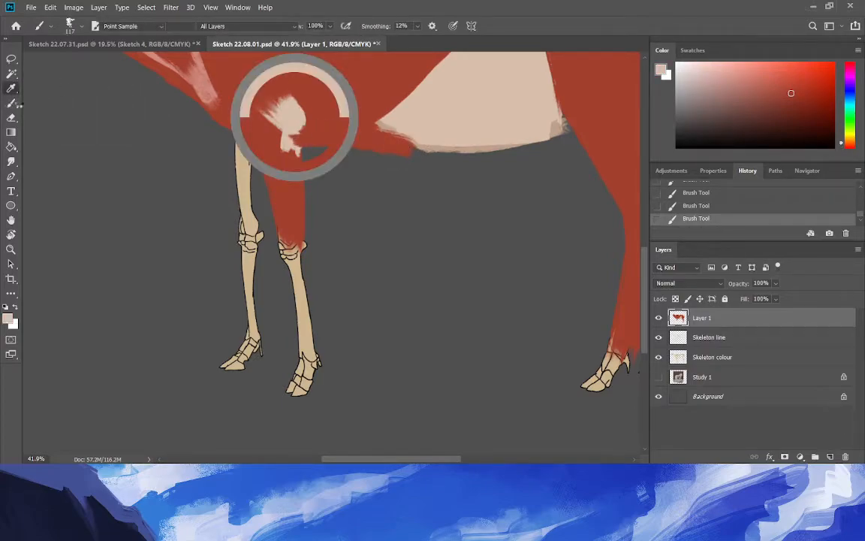
key(b)
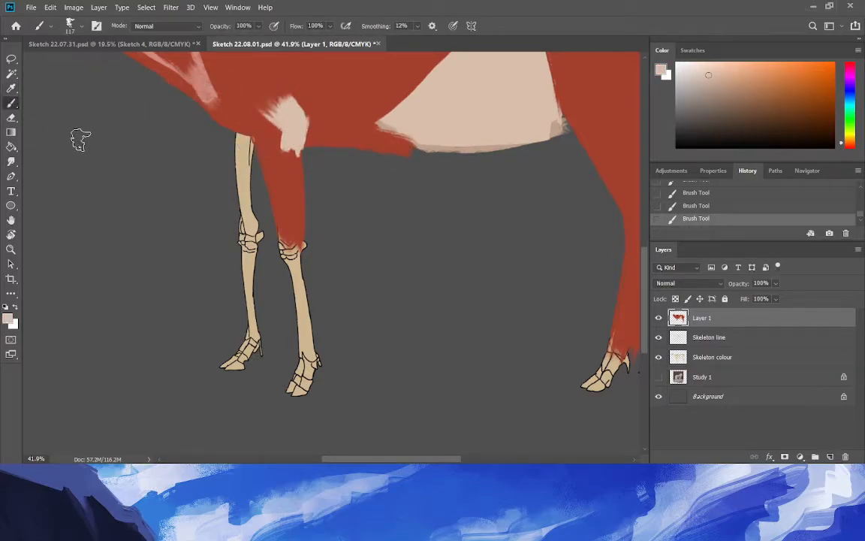
Sample the light pink of the neck's separation line and set the brush size to 28 px.
scroll(639, 263, up, 5)
drag(638, 253, 638, 239)
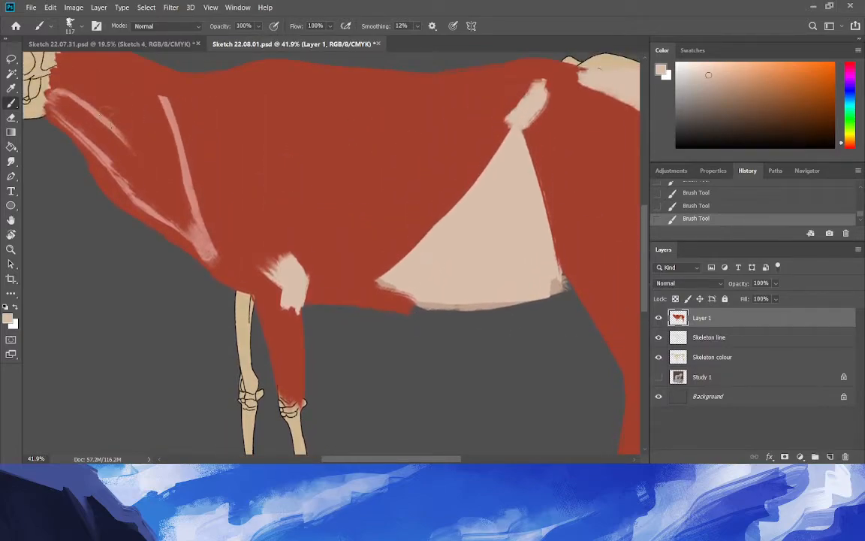
click(11, 89)
click(179, 136)
click(161, 118)
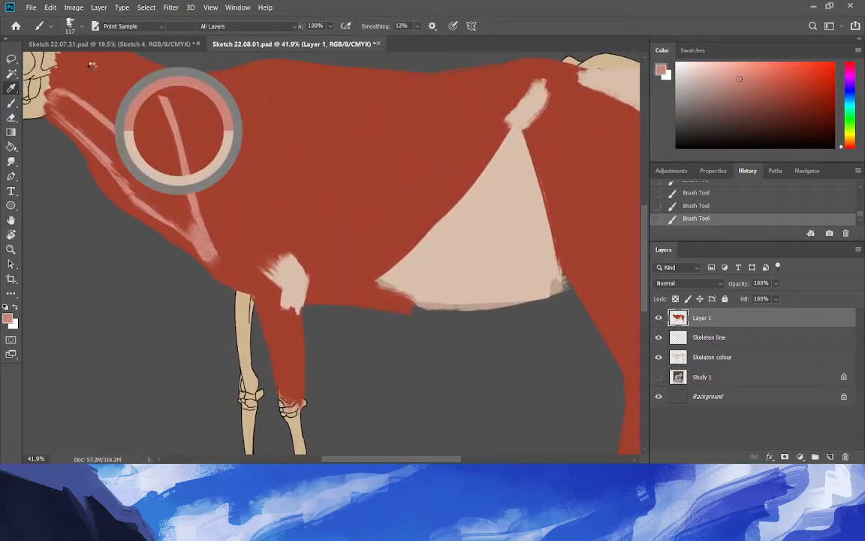
key(b)
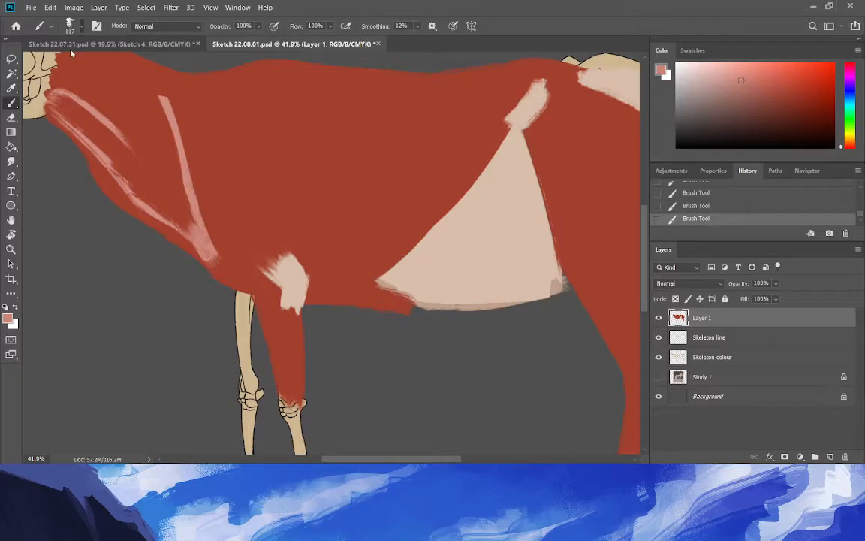
right_click(71, 53)
drag(101, 61, 72, 62)
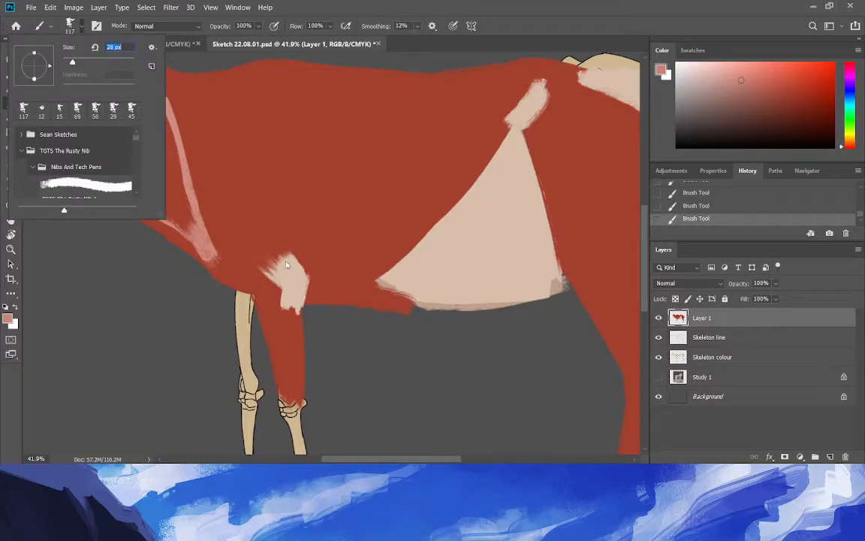
key(Return)
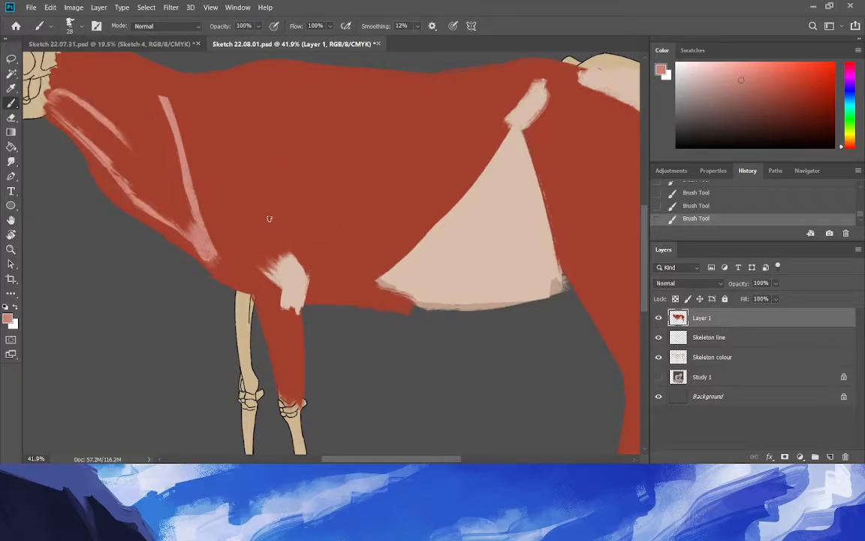
Draw light pink lines outlining the upper arm muscles, fanning up and forward from the pale elbow patch.
drag(274, 223, 297, 260)
drag(291, 221, 303, 263)
drag(288, 221, 293, 159)
mouse_move(301, 142)
mouse_down()
mouse_move(271, 169)
mouse_move(258, 208)
mouse_up()
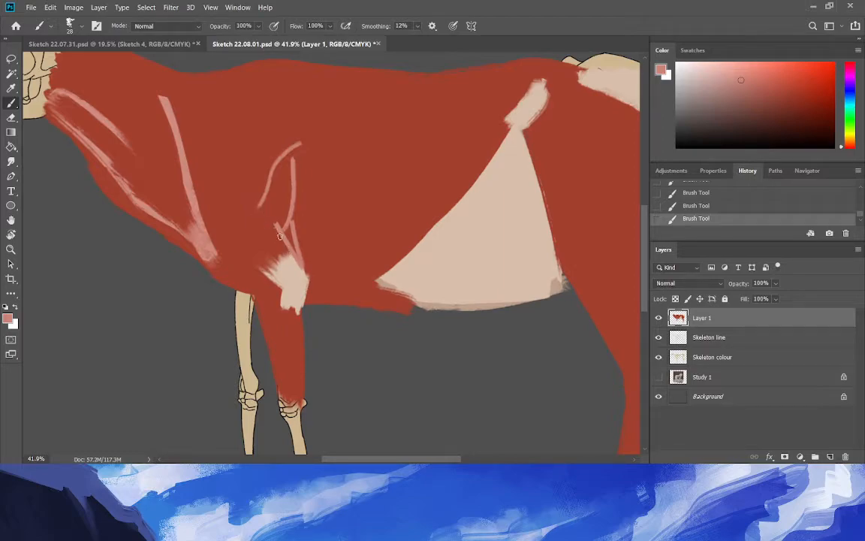
mouse_move(285, 251)
mouse_down()
mouse_move(232, 189)
mouse_move(272, 271)
mouse_up()
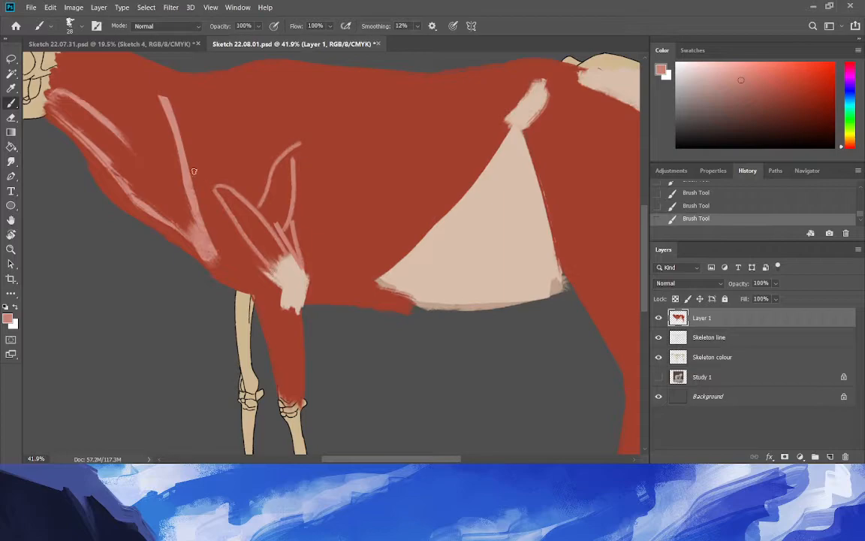
mouse_move(275, 274)
mouse_down()
mouse_move(240, 258)
mouse_move(226, 225)
mouse_move(247, 263)
mouse_move(215, 190)
mouse_up()
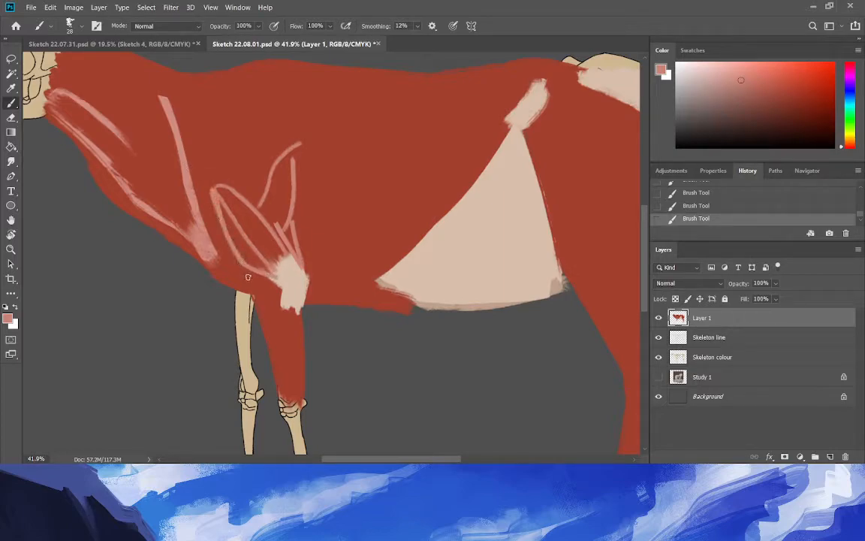
Draw light pink separation lines at the front of the chest and lengthwise down the near foreleg from the elbow to the knee.
drag(226, 274, 189, 213)
drag(253, 269, 211, 229)
drag(280, 285, 284, 377)
drag(258, 291, 280, 381)
drag(293, 300, 300, 392)
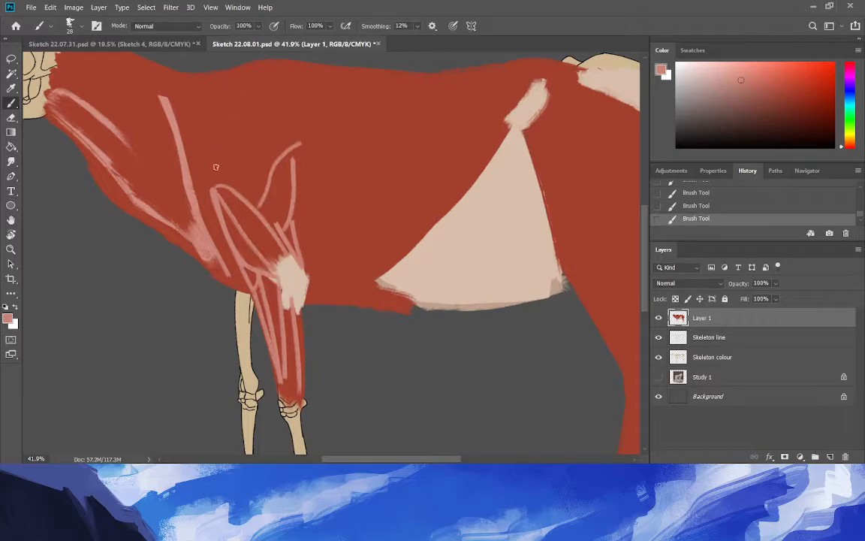
Draw a light pink line from the shoulder joint up to the withers, and a loop outlining the shoulder blade muscle beside it.
drag(213, 186, 240, 64)
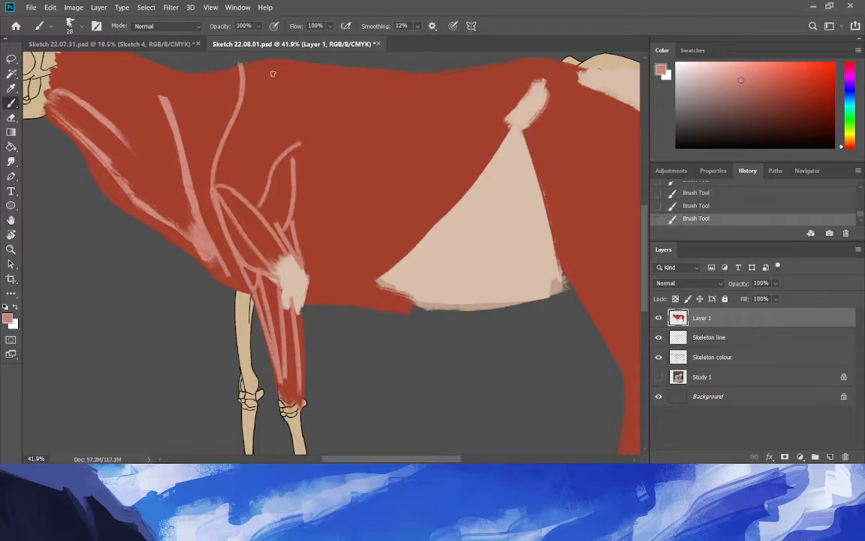
mouse_move(222, 182)
mouse_down()
mouse_move(247, 171)
mouse_move(277, 130)
mouse_up()
mouse_move(214, 169)
mouse_down()
mouse_move(248, 97)
mouse_move(261, 125)
mouse_up()
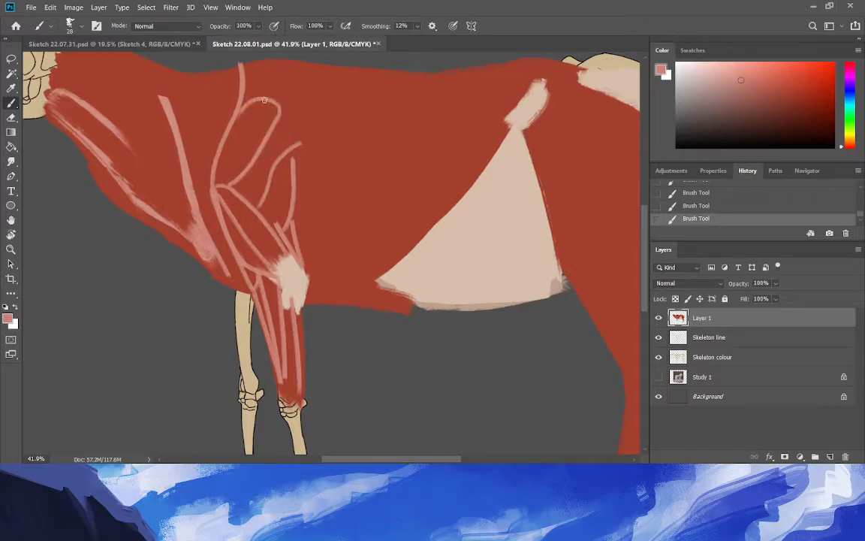
Try a second line inside the shoulder blade loop, and paint it over with the sampled muscle red.
mouse_move(219, 169)
mouse_down()
mouse_move(272, 113)
mouse_move(218, 184)
mouse_up()
drag(245, 149, 227, 185)
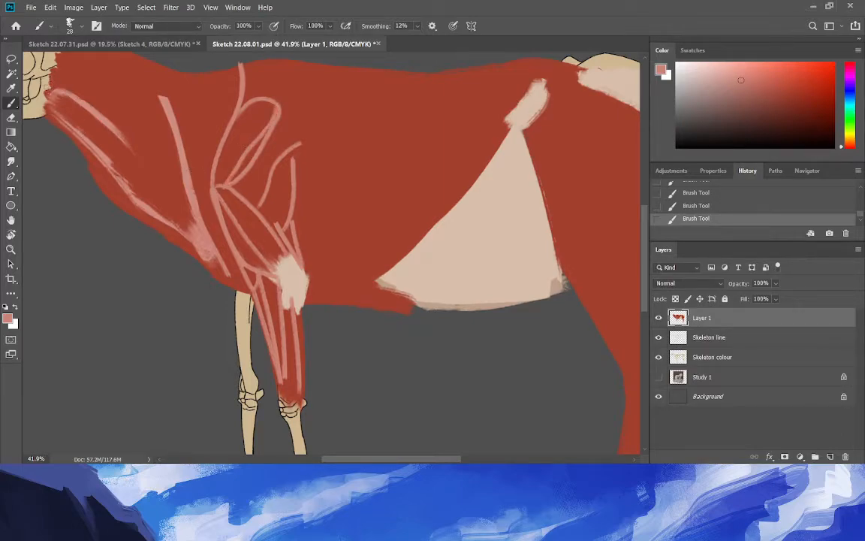
alt+click(185, 105)
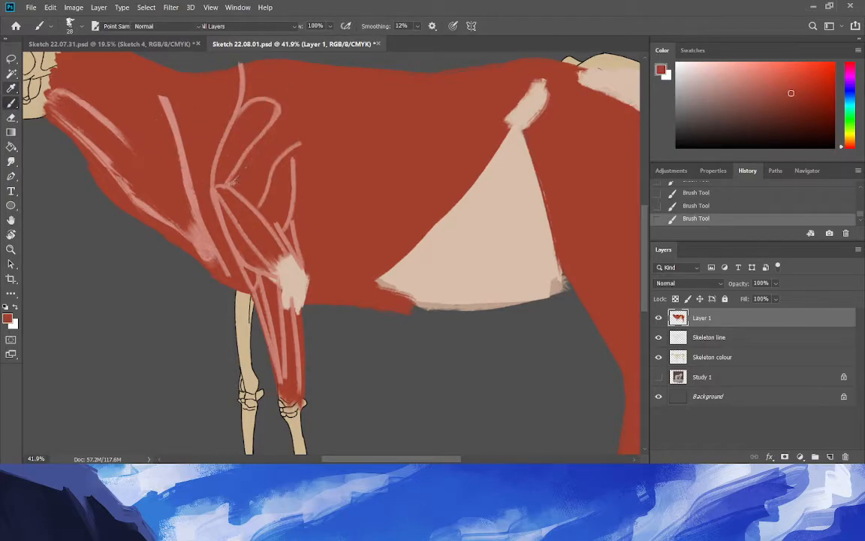
key(i)
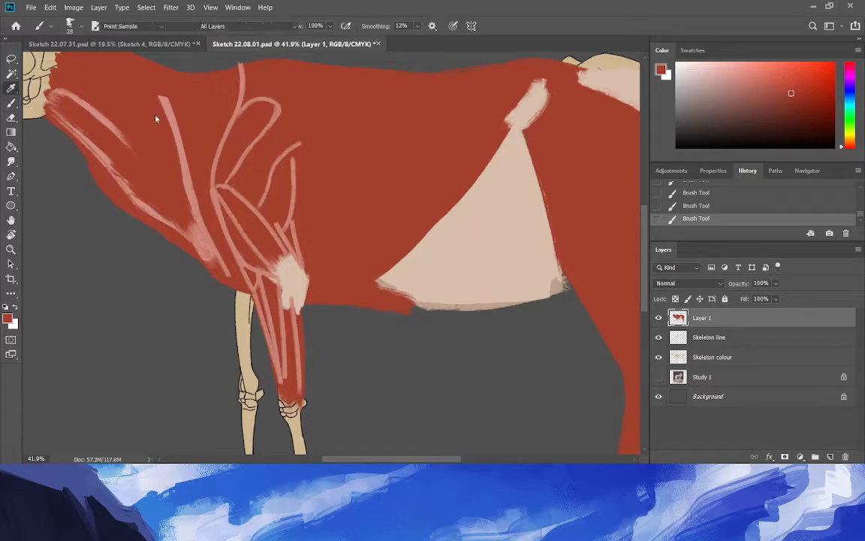
Sample the light pink and draw two lines from the top of the shoulder blade loop back and up towards the spine.
alt+click(166, 125)
key(b)
drag(280, 110, 331, 90)
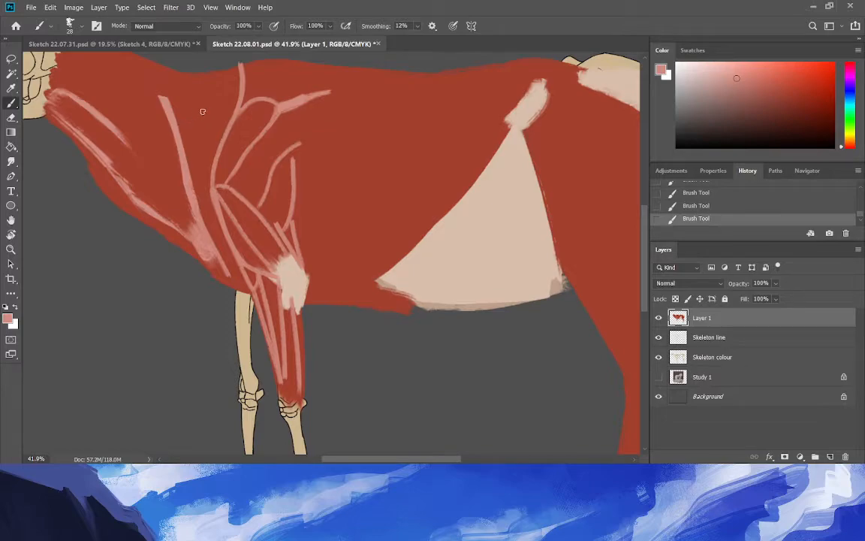
drag(242, 101, 331, 68)
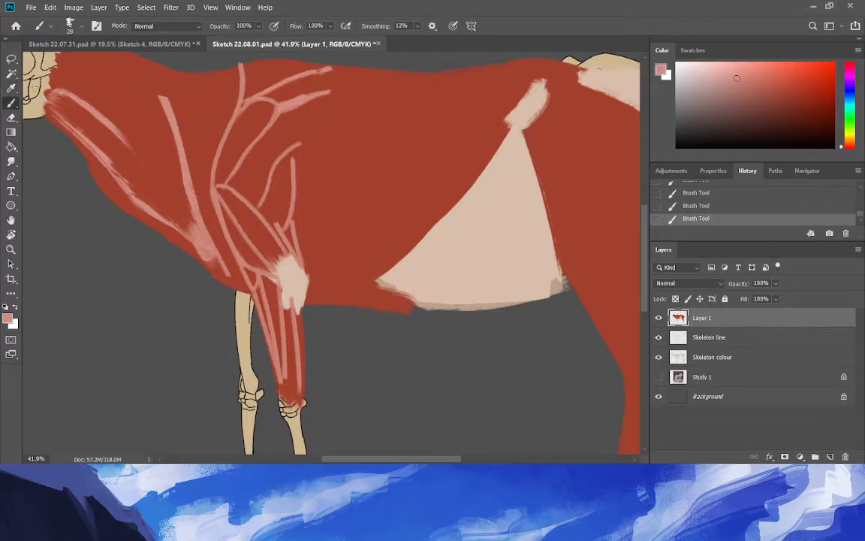
Draw two light pink branches up the neck from the long neck line, and extend the chest line down to the top of the foreleg.
drag(154, 74, 184, 162)
drag(113, 72, 161, 104)
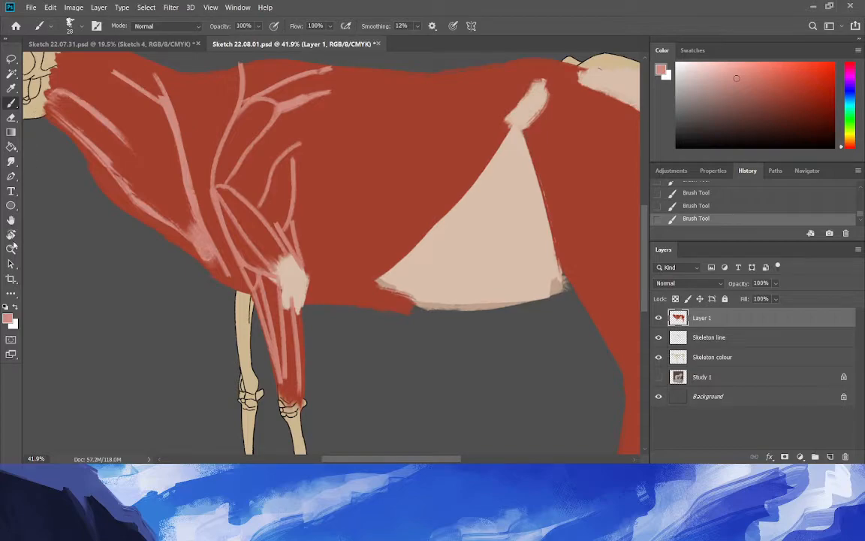
click(12, 248)
drag(276, 249, 241, 247)
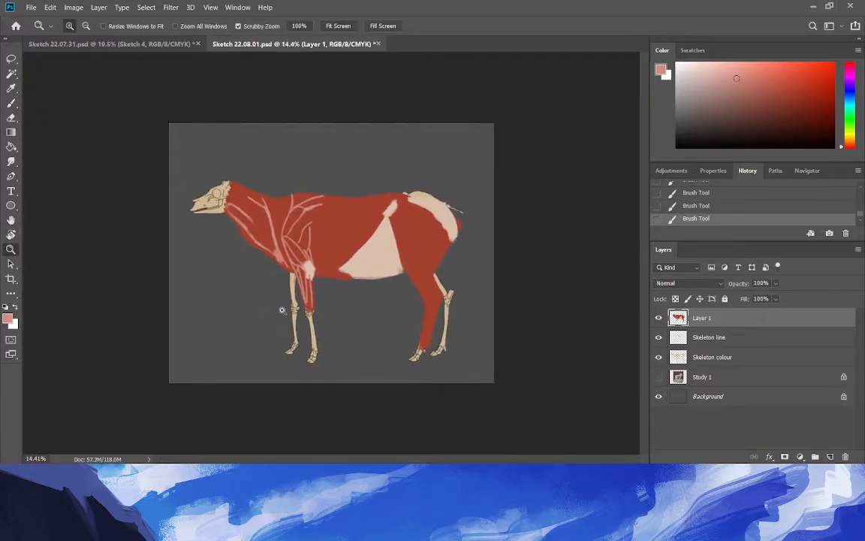
mouse_move(313, 359)
mouse_down()
mouse_move(340, 400)
mouse_move(324, 348)
mouse_move(322, 360)
mouse_up()
click(11, 103)
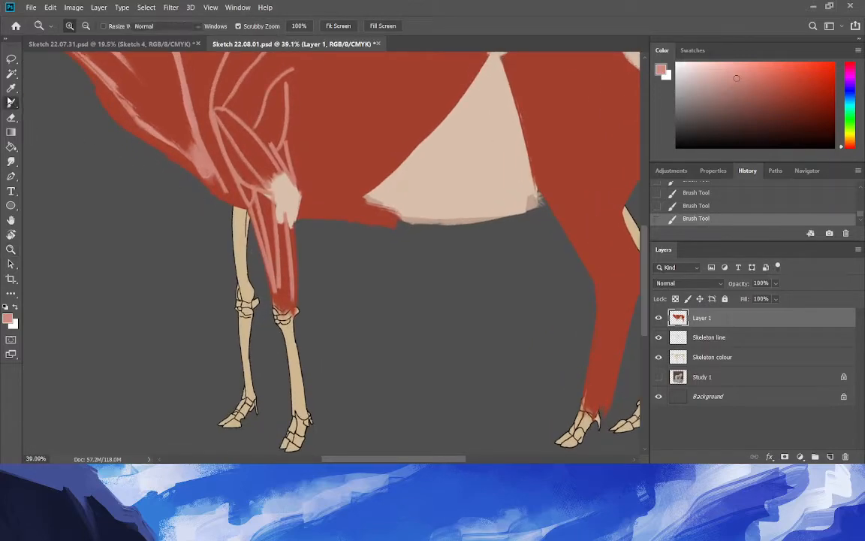
mouse_move(208, 178)
mouse_down()
mouse_move(219, 186)
mouse_move(185, 142)
mouse_move(223, 193)
mouse_up()
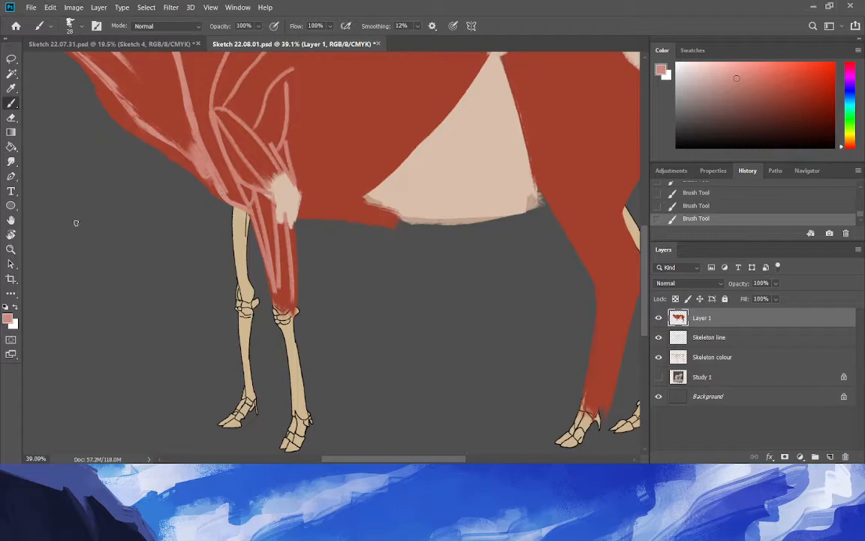
Draw light pink lines behind the shoulder muscles and a long curve from above the elbow back and up across the ribs.
scroll(582, 251, up, 3)
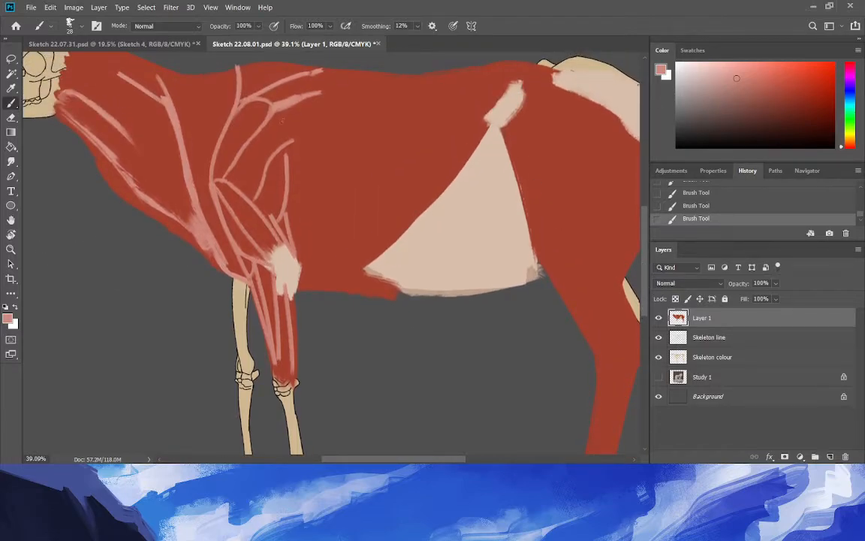
mouse_move(341, 102)
mouse_down()
mouse_move(289, 143)
mouse_move(322, 120)
mouse_up()
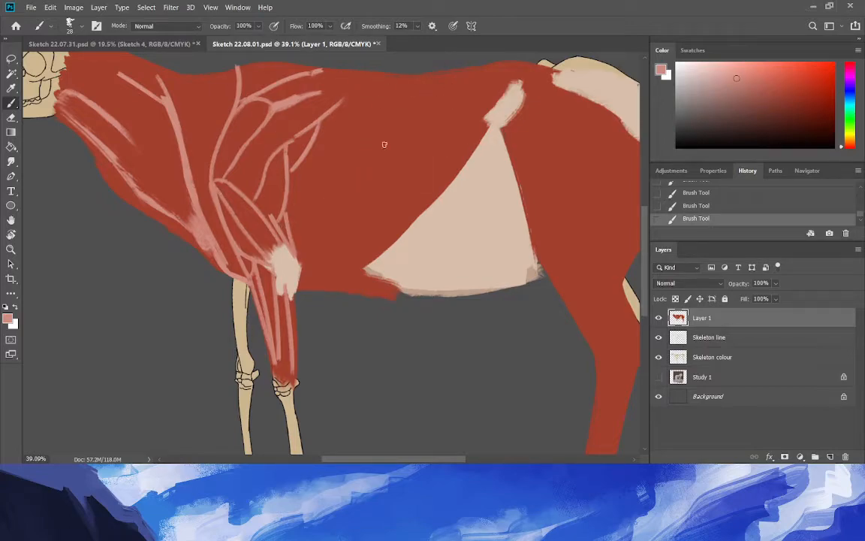
drag(289, 221, 396, 155)
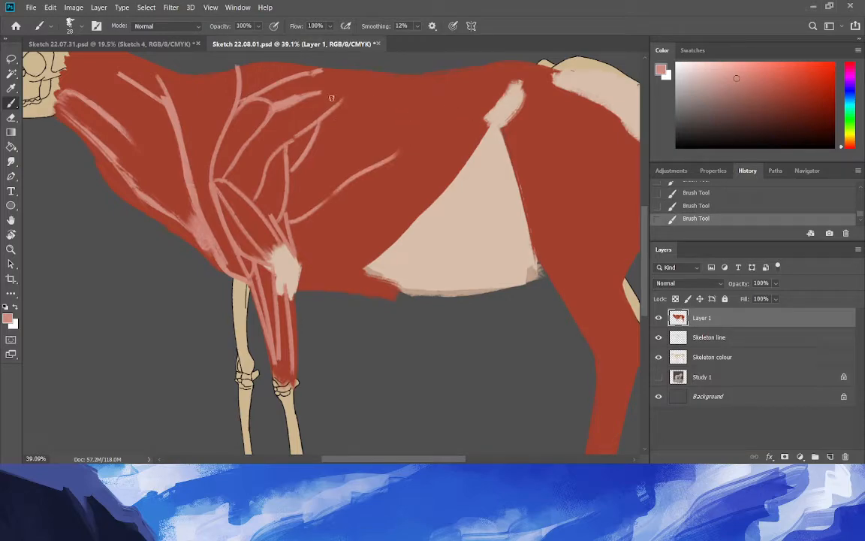
Outline the back muscle with light pink lines forward from the pale hip patch, and draw an angled line down the front of the thigh.
mouse_move(371, 155)
mouse_down()
mouse_move(412, 96)
mouse_move(486, 113)
mouse_up()
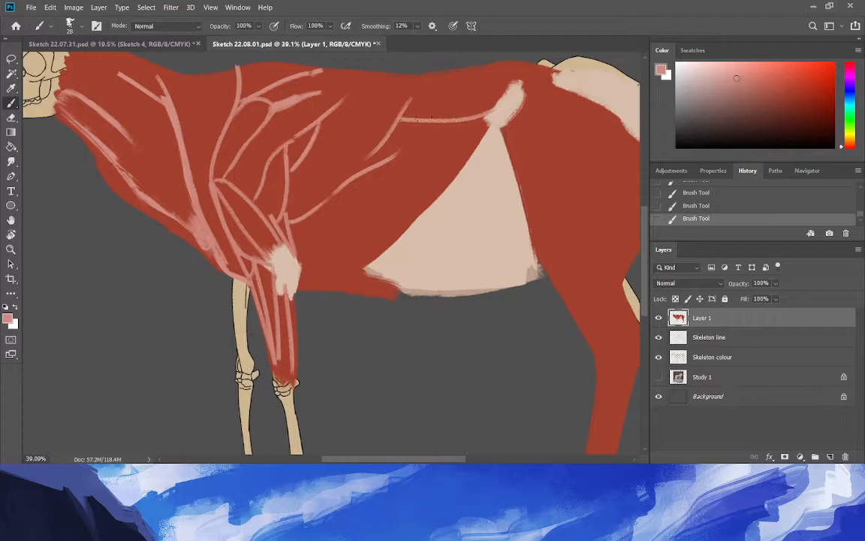
key(ctrl+z)
drag(496, 107, 402, 118)
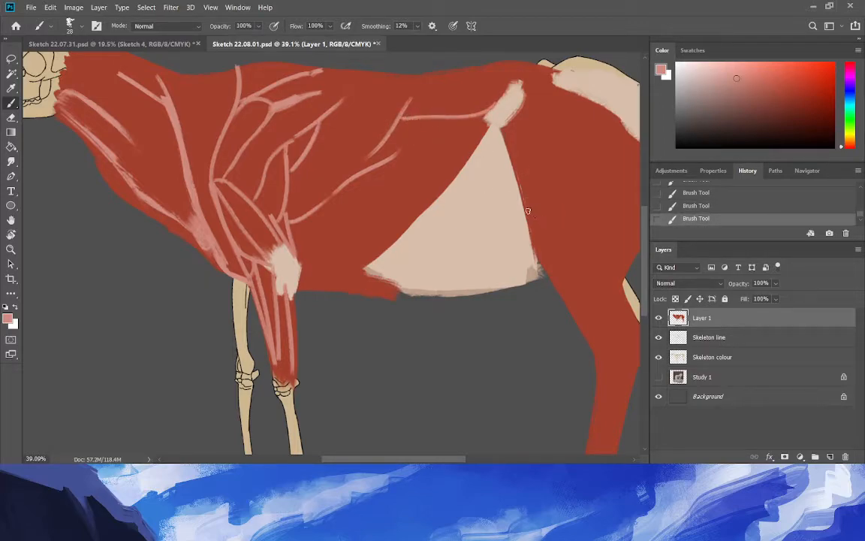
drag(412, 97, 359, 85)
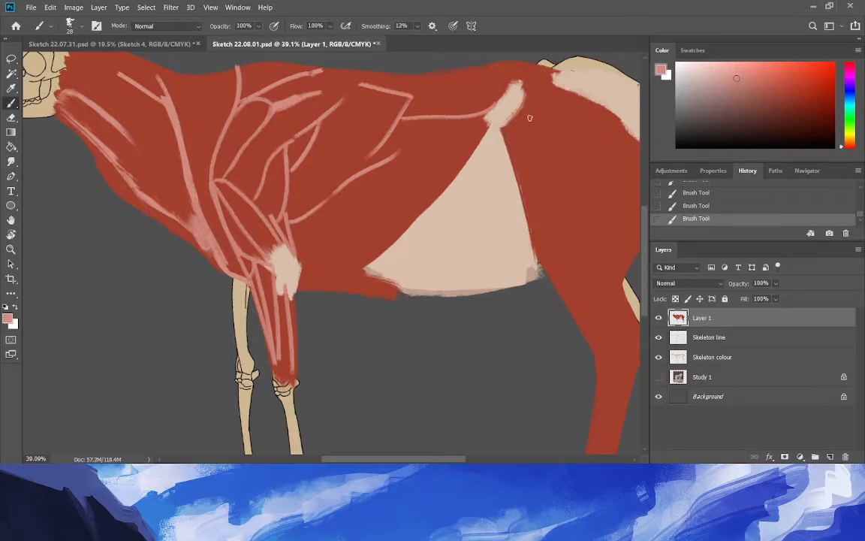
mouse_move(514, 118)
mouse_down()
mouse_move(549, 171)
mouse_move(528, 228)
mouse_up()
drag(537, 205, 535, 234)
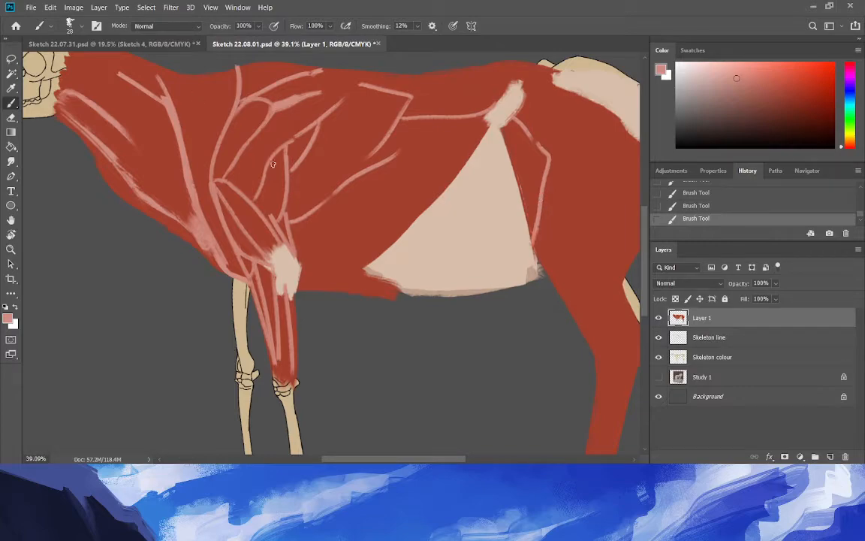
Draw a row of roughly parallel light pink lines over the lower ribs, between the front edge of the pale belly area and the rib curve.
drag(382, 274, 296, 232)
mouse_move(397, 235)
mouse_down()
mouse_move(309, 220)
mouse_move(329, 200)
mouse_up()
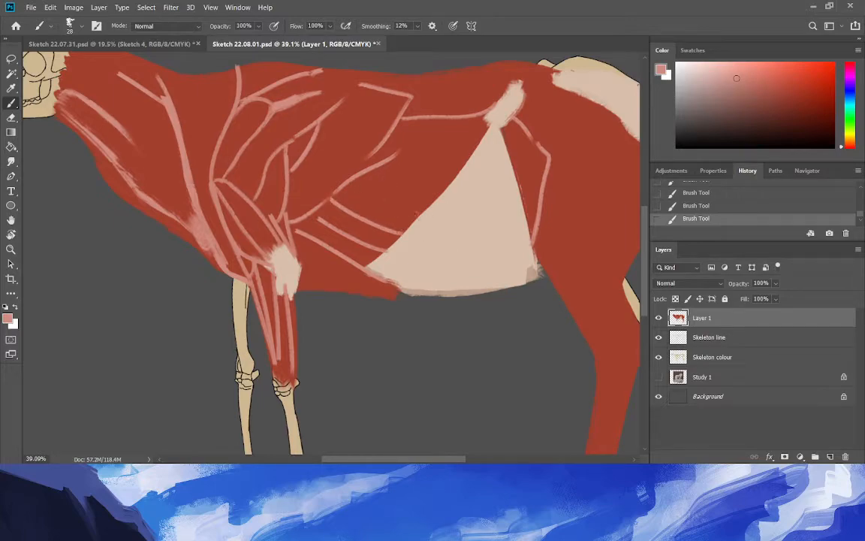
drag(417, 214, 330, 181)
drag(374, 158, 338, 168)
Draw a light pink V on the upper haunch, with a small arch joining it to the line at the front of the thigh.
key(z)
drag(228, 242, 210, 258)
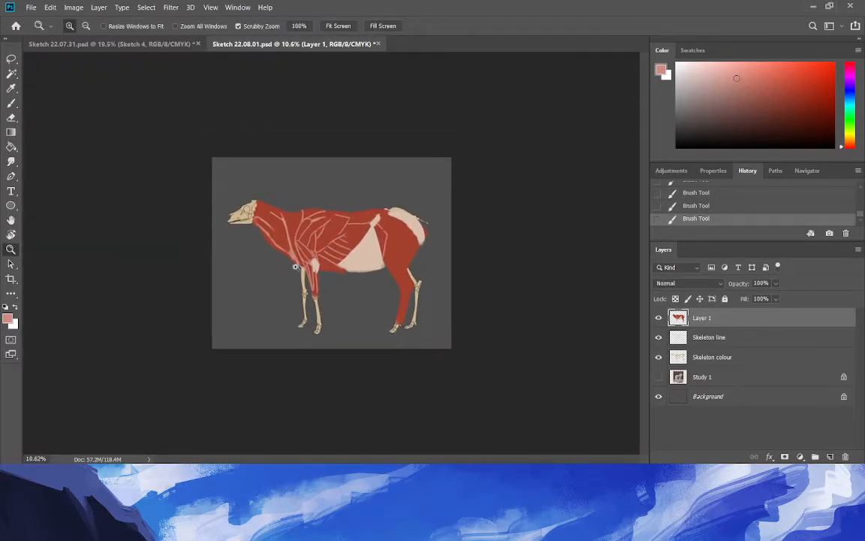
drag(429, 304, 541, 355)
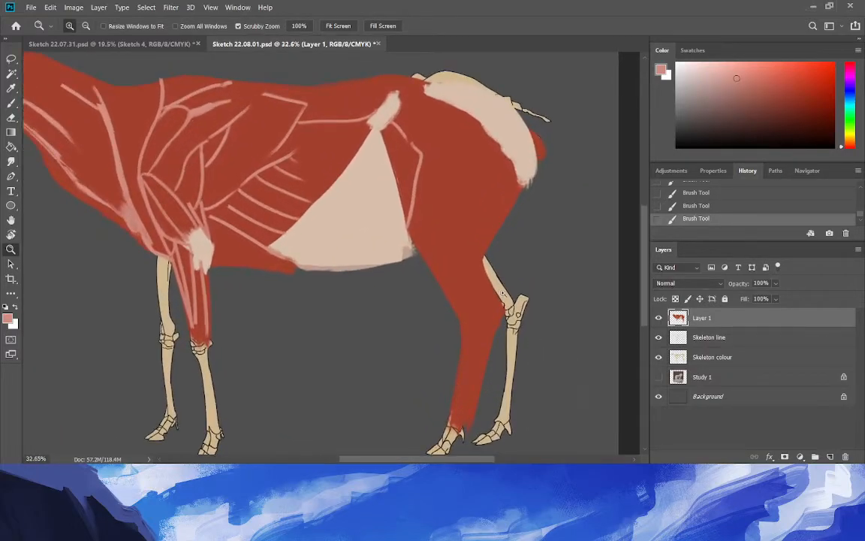
key(b)
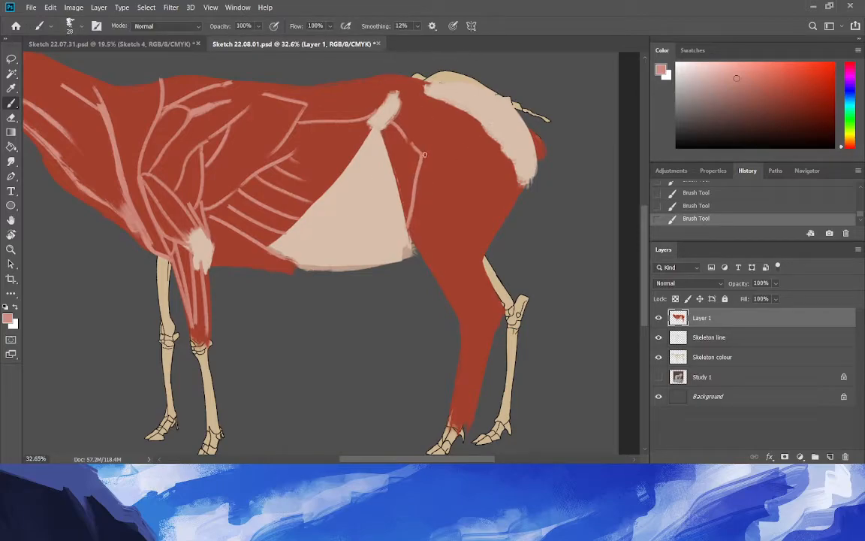
drag(446, 157, 438, 104)
drag(448, 158, 461, 119)
Draw a light pink line from the point of the haunch V down to the knee, and extend the V's rear branch towards the pale rump.
click(10, 249)
drag(210, 245, 141, 257)
drag(403, 307, 461, 325)
mouse_move(508, 308)
mouse_down()
mouse_move(525, 323)
mouse_move(574, 329)
mouse_up()
click(11, 104)
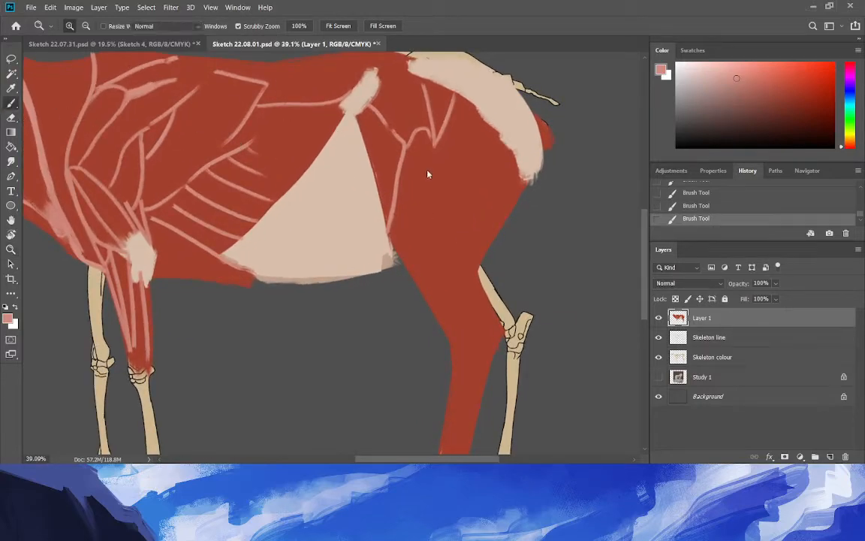
drag(434, 150, 391, 239)
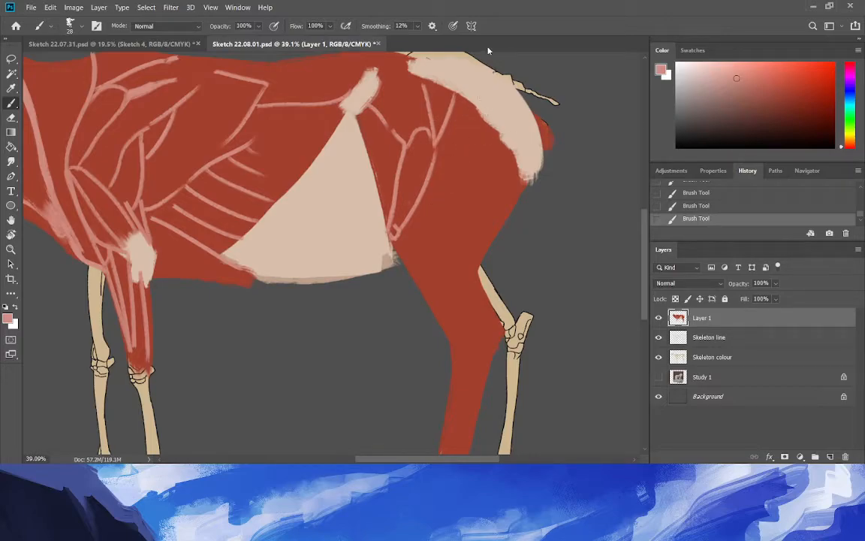
drag(435, 154, 465, 97)
click(11, 88)
click(412, 178)
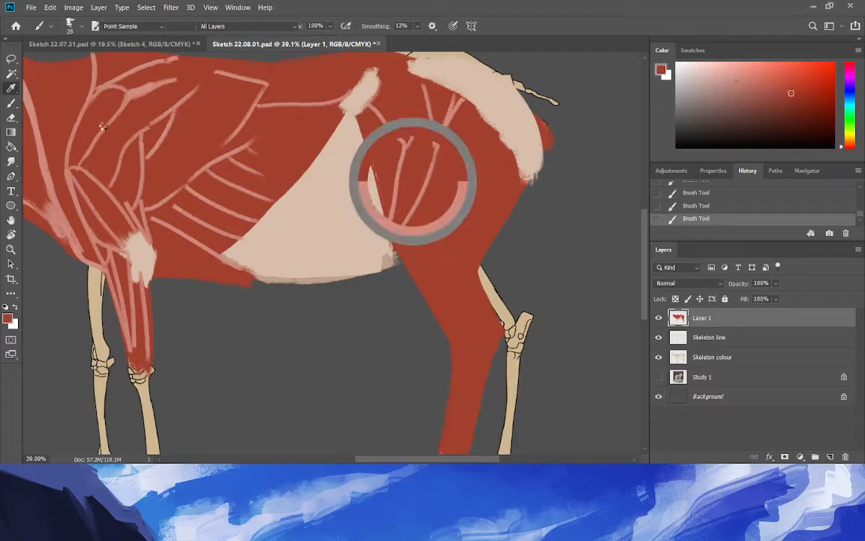
click(11, 102)
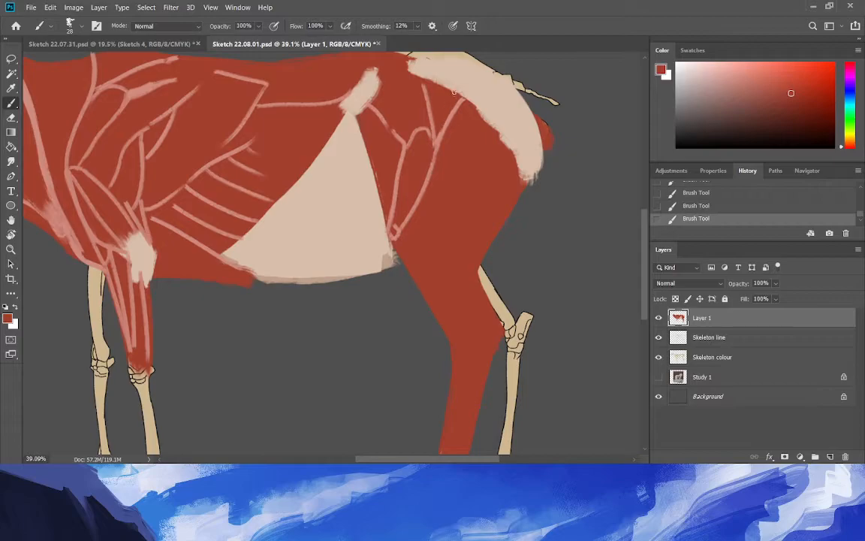
click(11, 89)
click(144, 178)
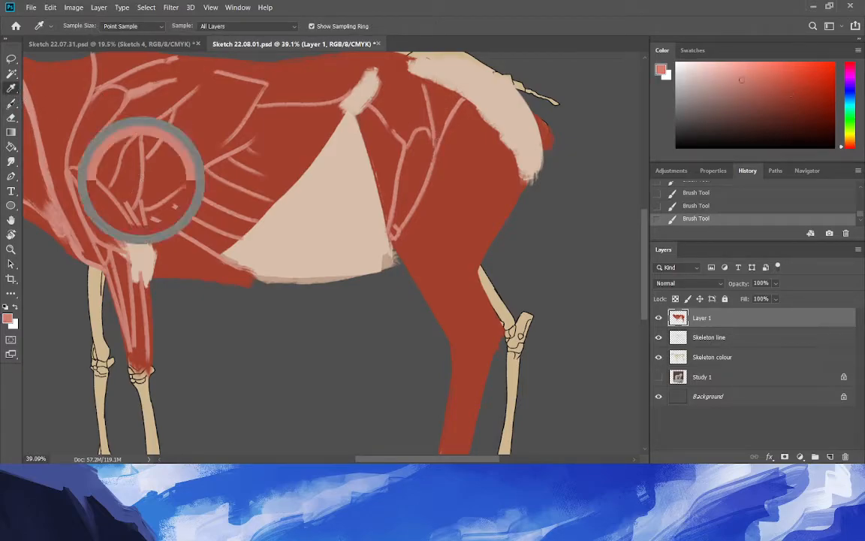
key(b)
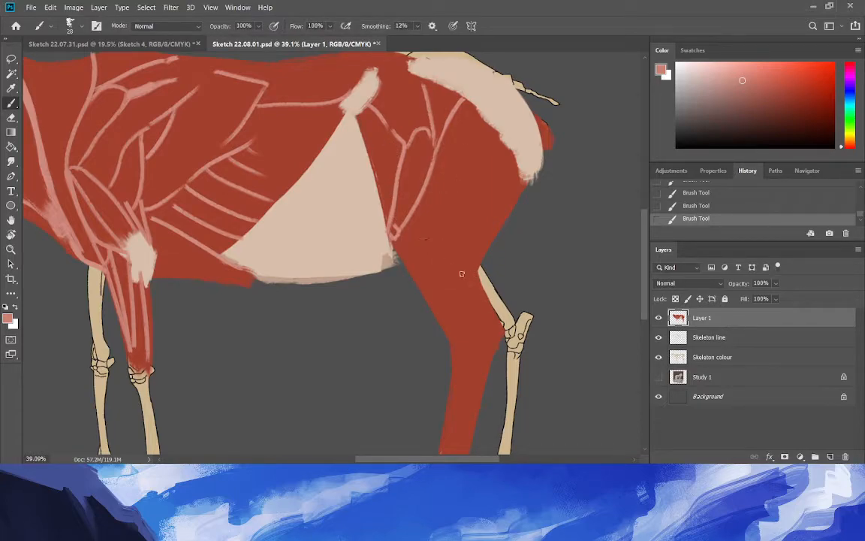
Sample the pale tendon colour from the belly and paint tendon strands from the knee down the near hind leg to the hock.
click(12, 89)
click(327, 238)
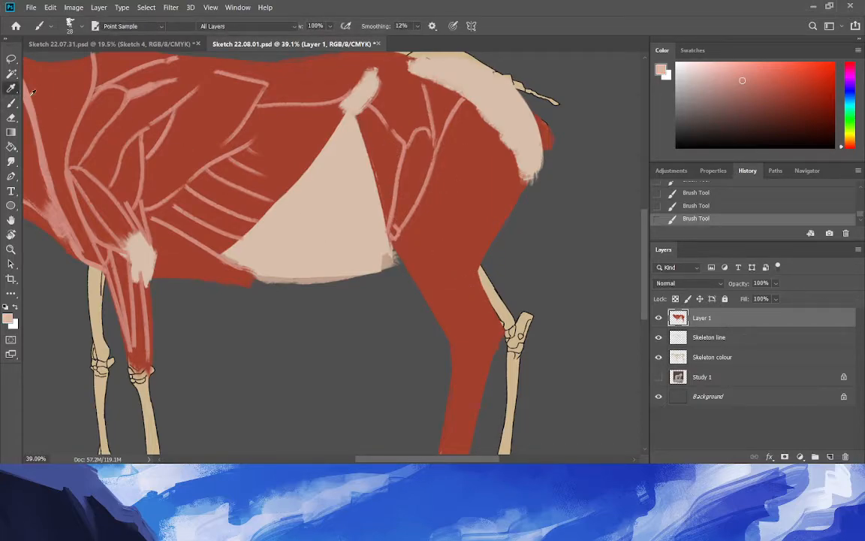
click(296, 210)
key(b)
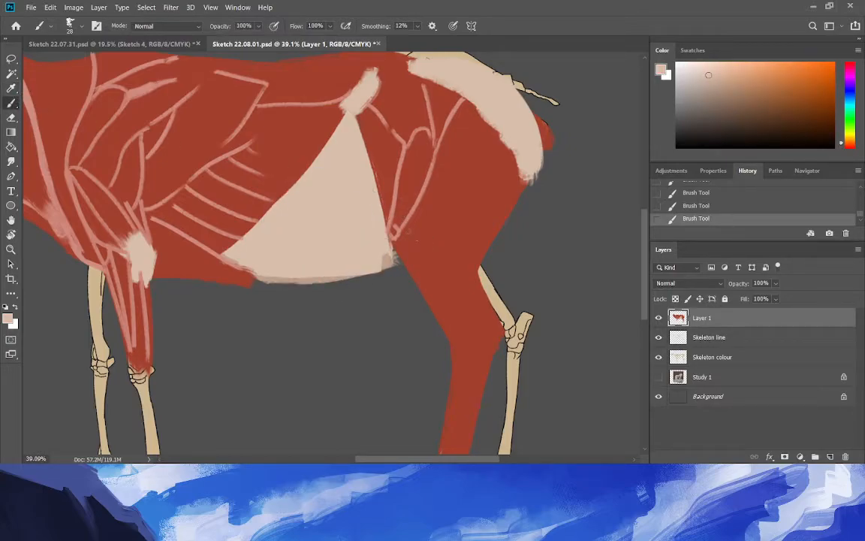
drag(404, 220, 443, 280)
drag(404, 226, 503, 324)
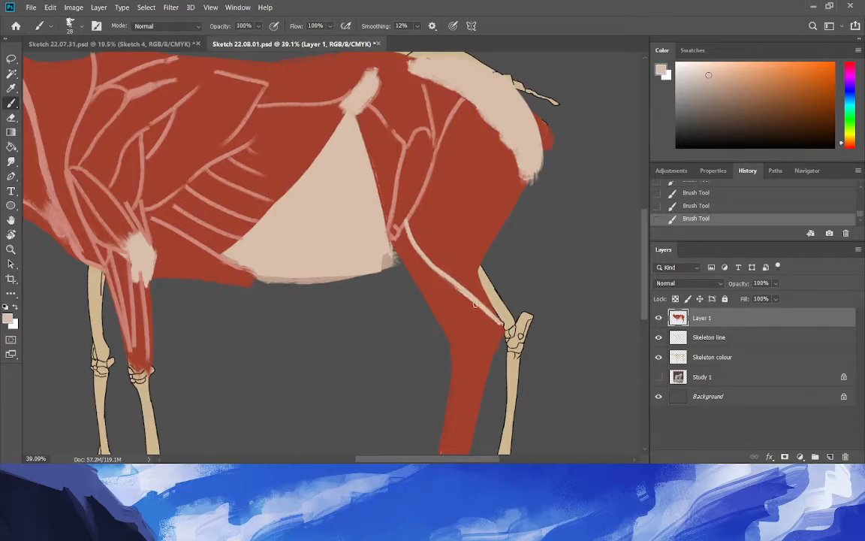
mouse_move(425, 268)
mouse_down()
mouse_move(454, 304)
mouse_move(497, 329)
mouse_move(493, 350)
mouse_up()
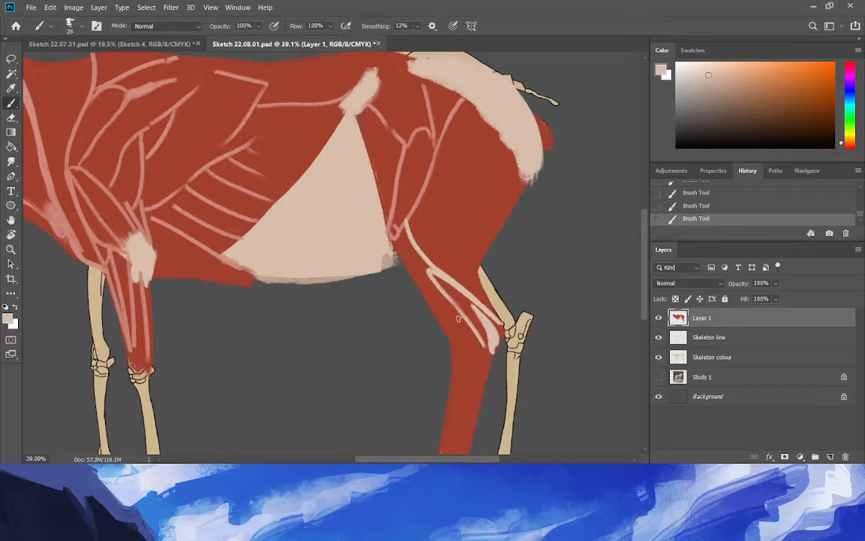
Add a front tendon strand on the near hind leg and fill the area just below the knee with the pale colour.
drag(452, 315, 425, 284)
drag(397, 226, 429, 283)
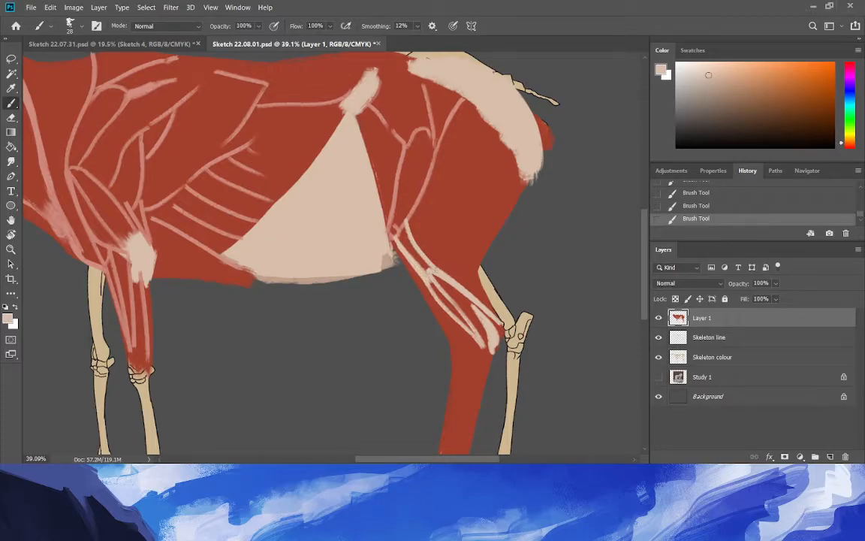
drag(433, 272, 402, 233)
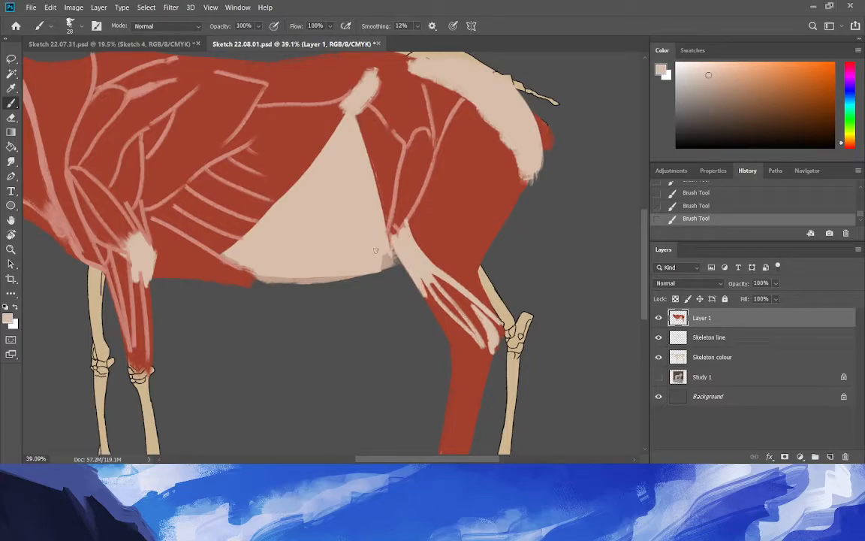
Paint over the darker lower edge of the pale belly area and join its rear corner to the knee tendon.
drag(385, 263, 408, 265)
drag(338, 280, 257, 280)
drag(406, 260, 395, 252)
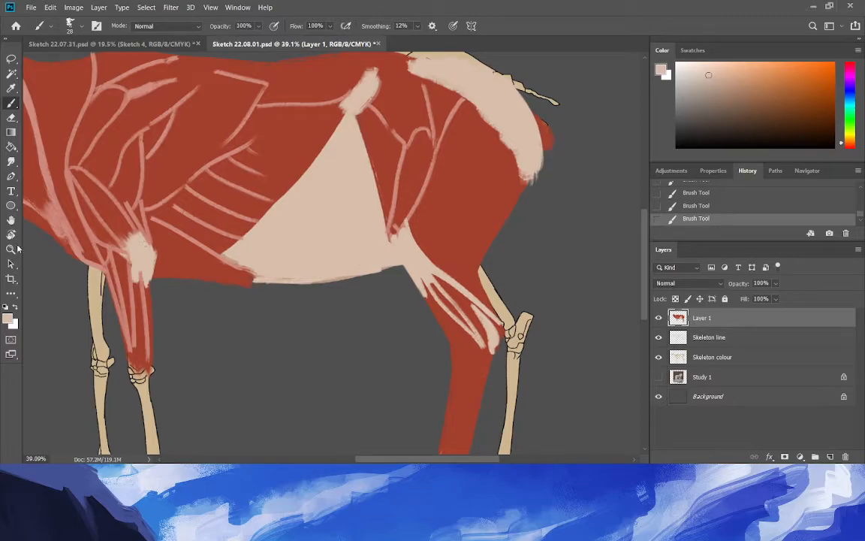
Sample the light pink and draw a short line above the hind leg tendon and a long line down the back of the thigh.
click(12, 250)
drag(291, 257, 200, 271)
drag(453, 266, 544, 267)
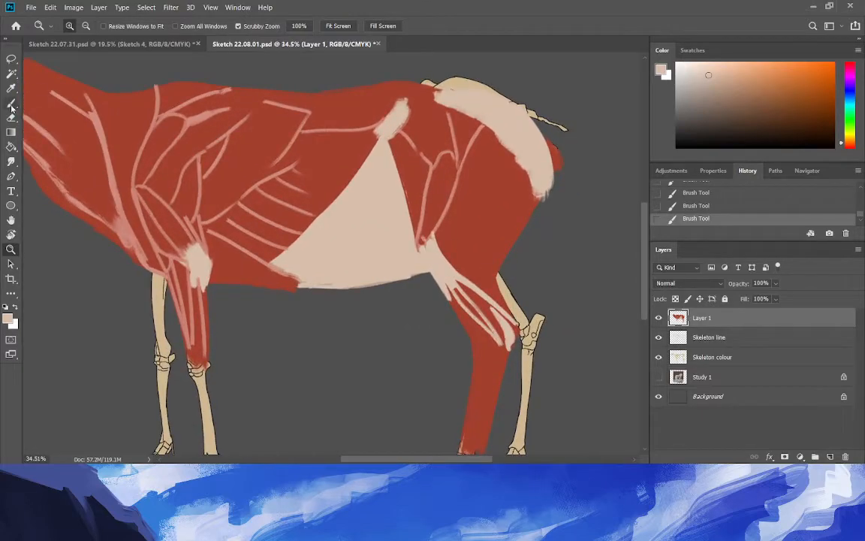
click(12, 108)
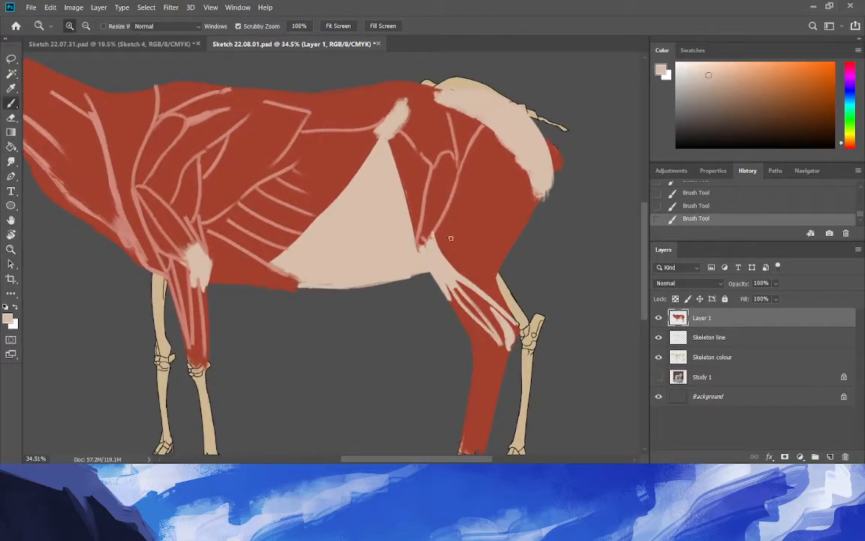
alt+click(106, 139)
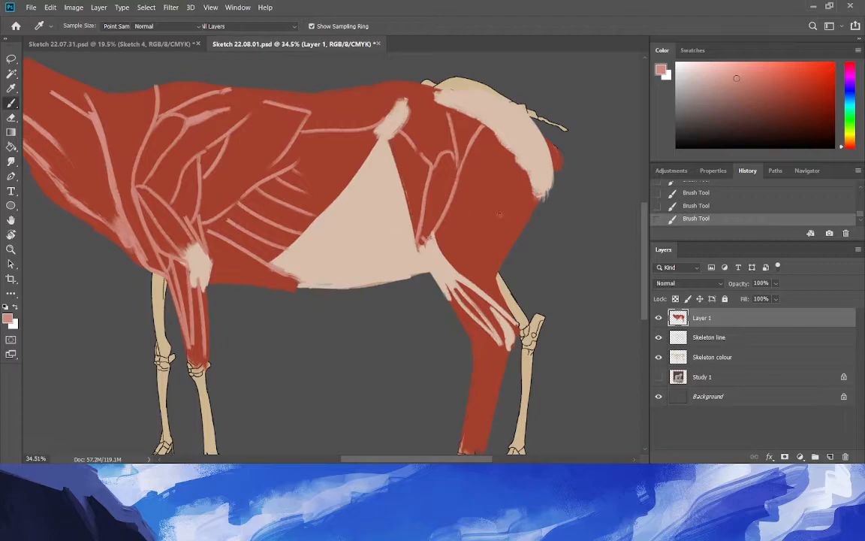
drag(473, 278, 479, 273)
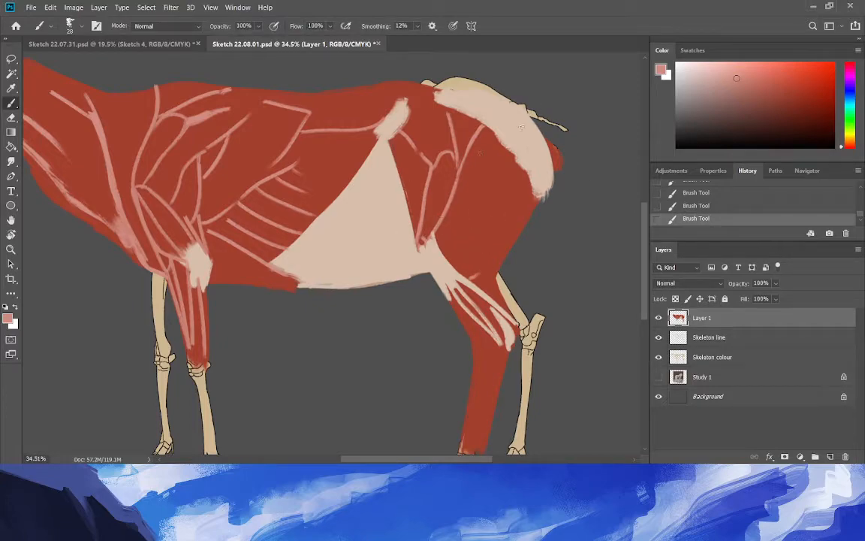
drag(519, 180, 496, 251)
click(9, 252)
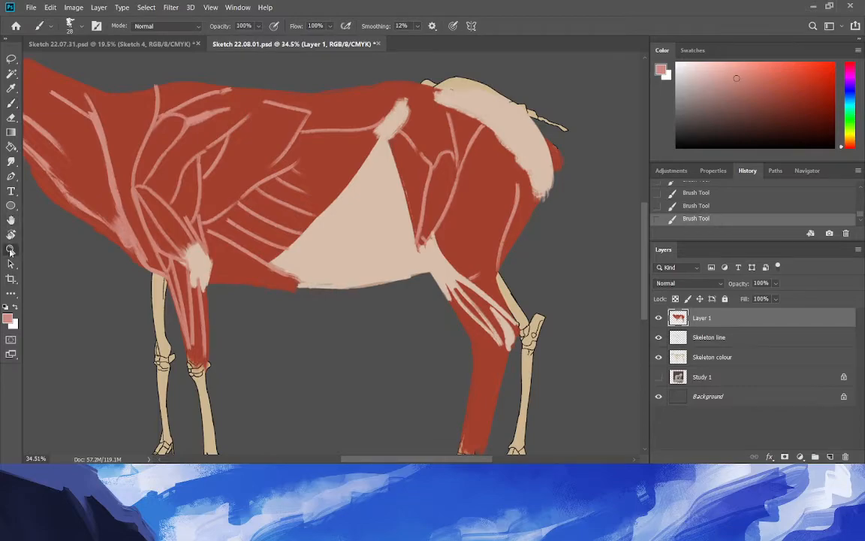
drag(175, 239, 136, 253)
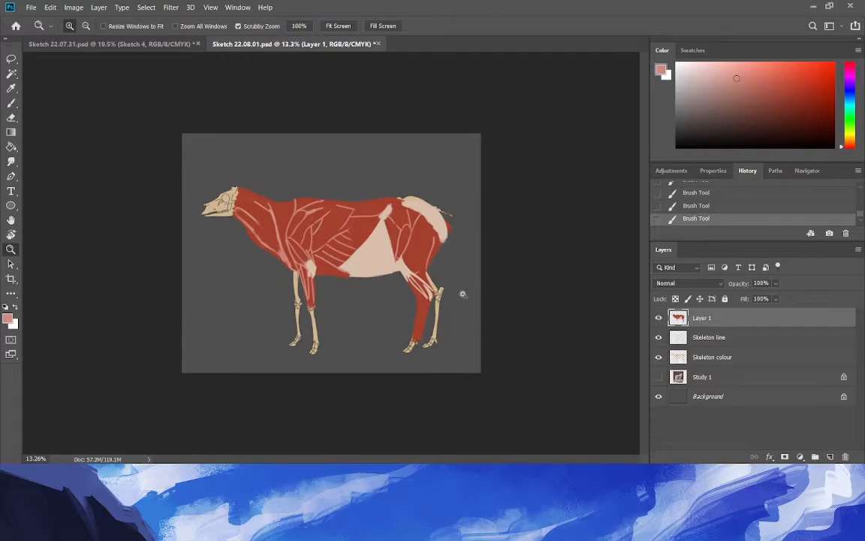
drag(426, 239, 427, 240)
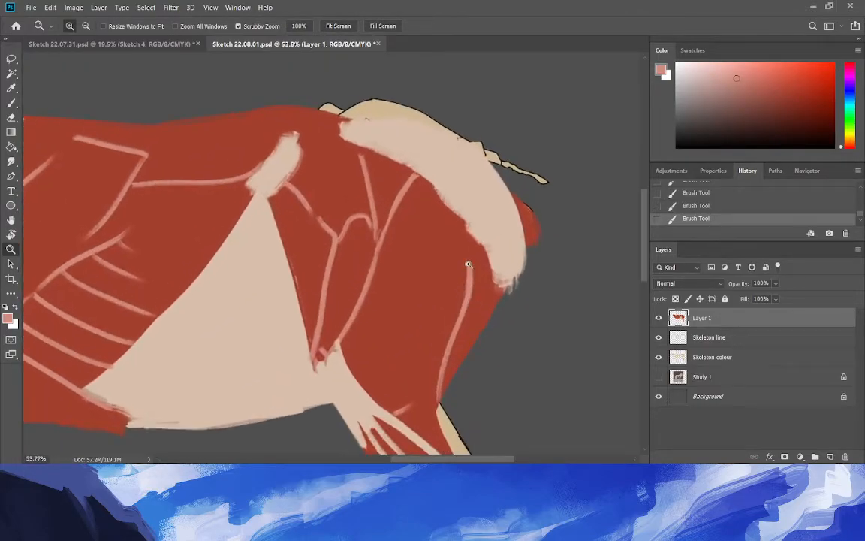
Sample the pale tendon colour, extend the rump patch over the exposed pelvis bones and lengthen the upper tip of the hip tendon.
click(11, 73)
click(12, 88)
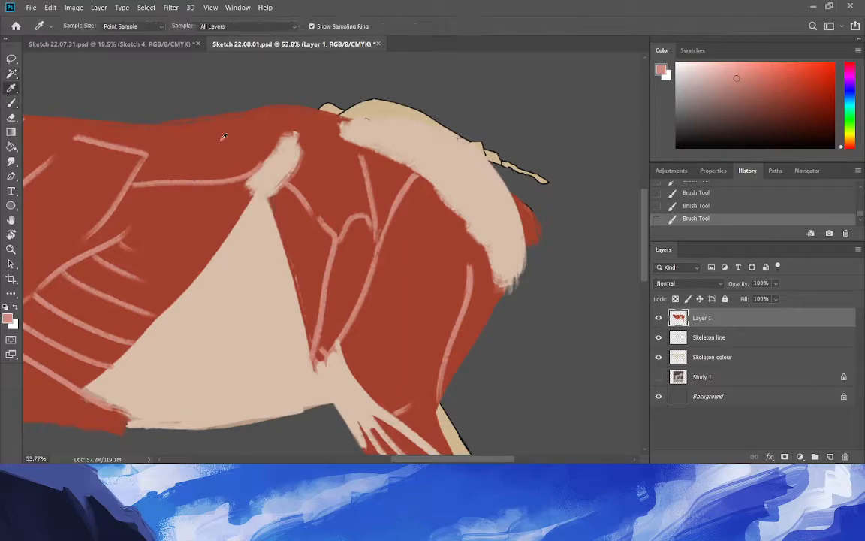
click(398, 146)
click(11, 103)
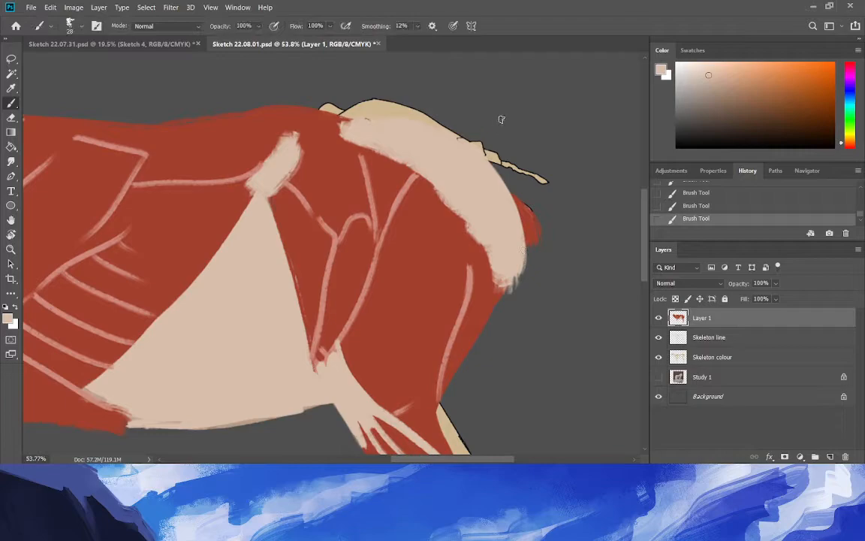
mouse_move(523, 249)
mouse_down()
mouse_move(512, 189)
mouse_move(489, 158)
mouse_up()
mouse_move(524, 225)
mouse_down()
mouse_move(459, 134)
mouse_move(338, 92)
mouse_move(380, 99)
mouse_move(304, 96)
mouse_move(423, 118)
mouse_up()
mouse_move(319, 104)
mouse_down()
mouse_move(297, 101)
mouse_move(310, 100)
mouse_up()
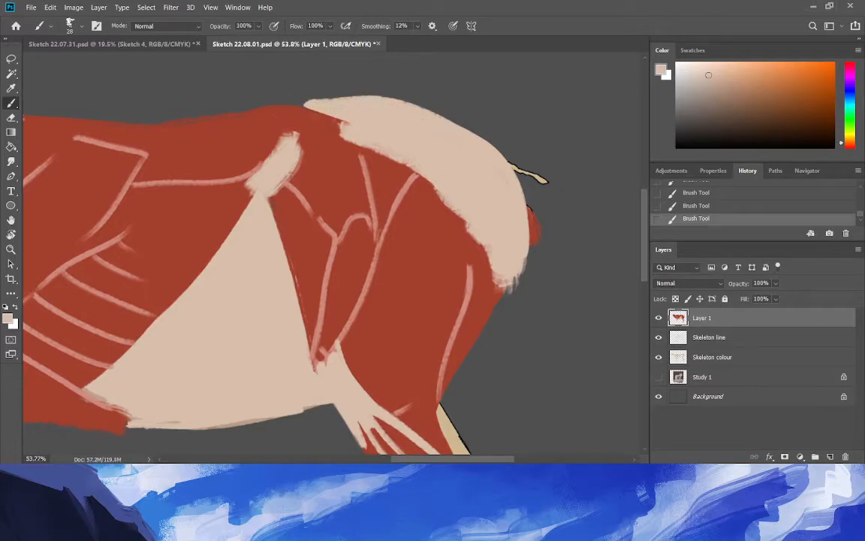
drag(300, 112, 285, 105)
mouse_move(294, 163)
mouse_down()
mouse_move(299, 122)
mouse_move(284, 159)
mouse_up()
Sample the muscle red and tidy the rear edge of the hip tendon and the lower edge of the pale rump patch.
click(11, 86)
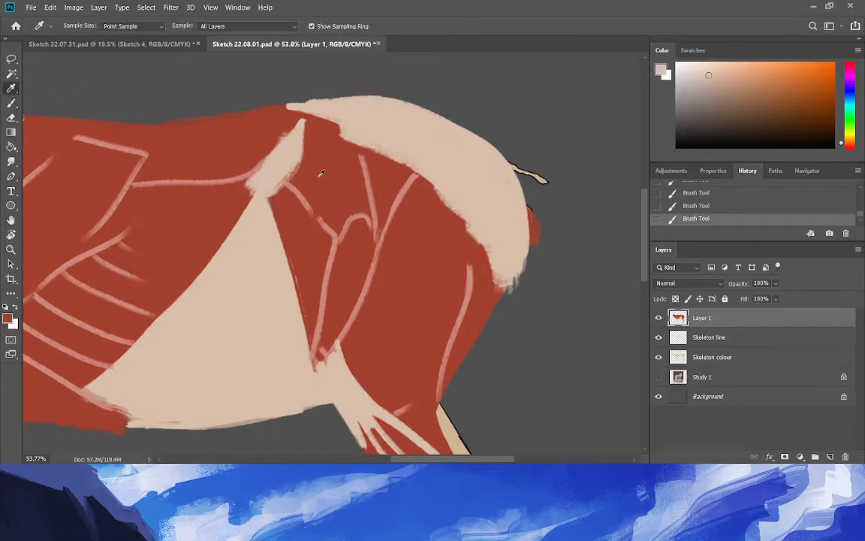
click(286, 158)
key(b)
drag(303, 142, 289, 179)
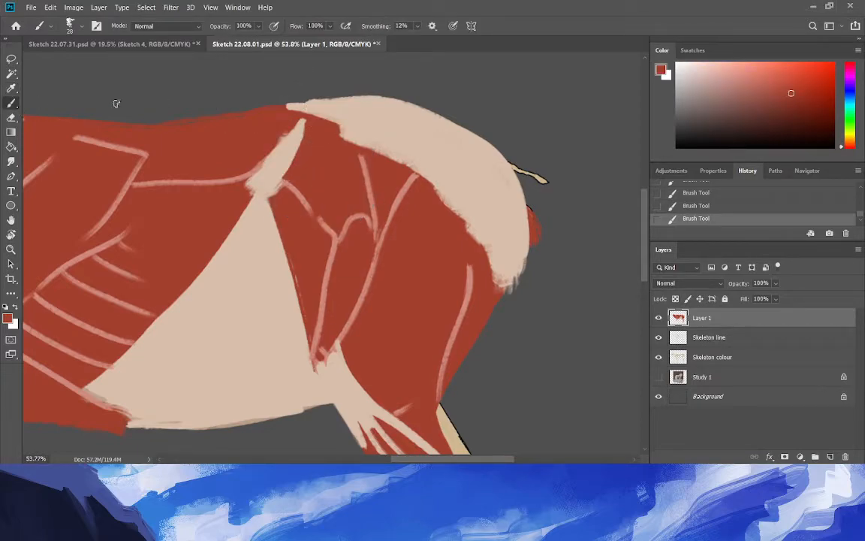
click(11, 86)
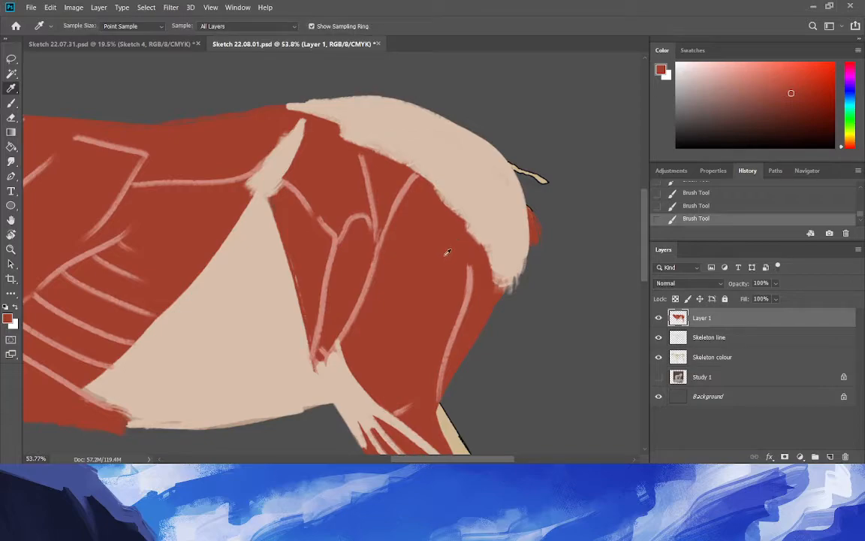
click(494, 293)
key(b)
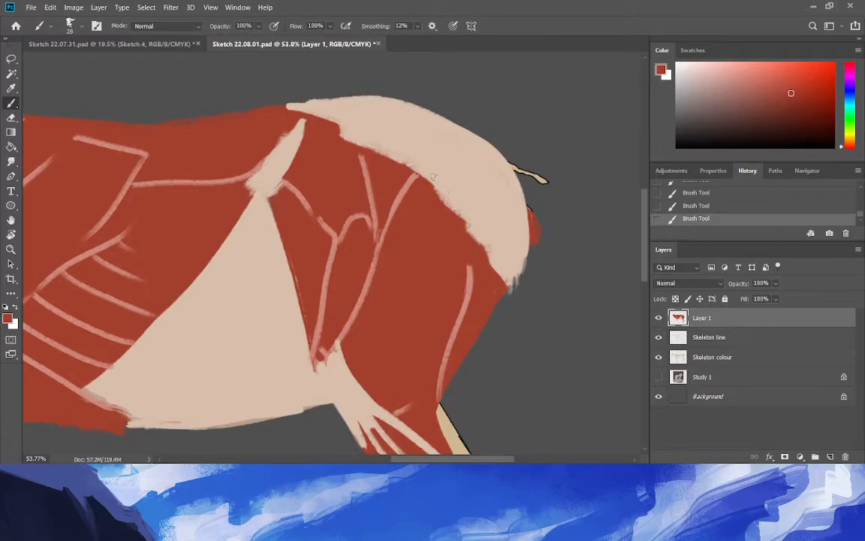
drag(459, 197, 478, 241)
mouse_move(426, 174)
mouse_down()
mouse_move(477, 244)
mouse_move(455, 202)
mouse_move(300, 112)
mouse_move(299, 122)
mouse_up()
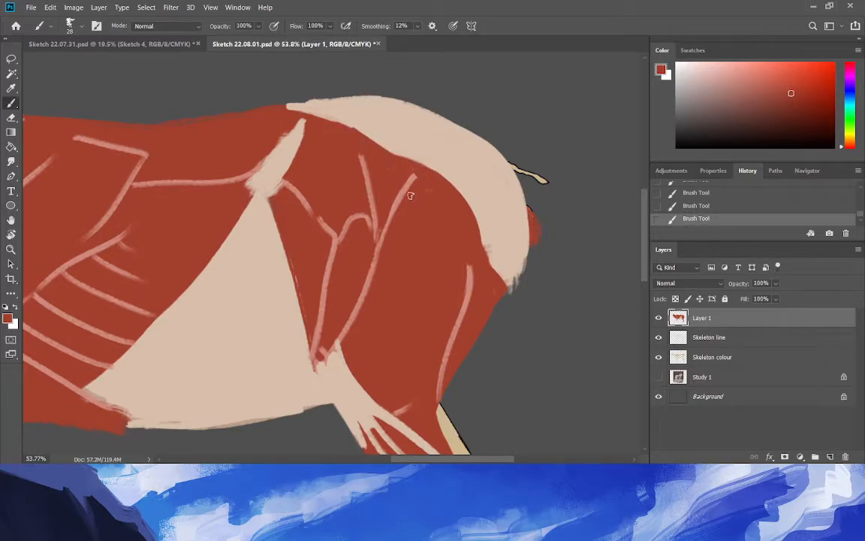
Mix an orange tan from the pale tendon colour and paint a strip down the rear of the near hind shank below the hock.
click(12, 249)
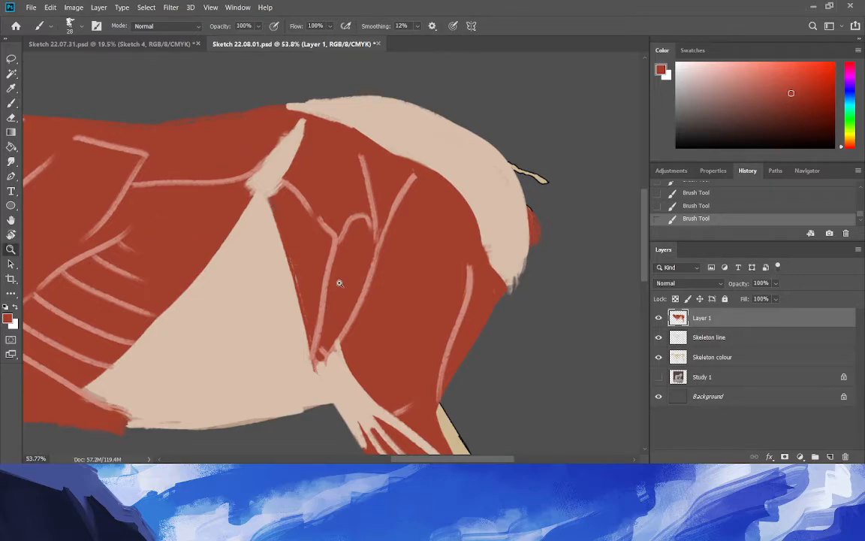
drag(377, 296, 502, 385)
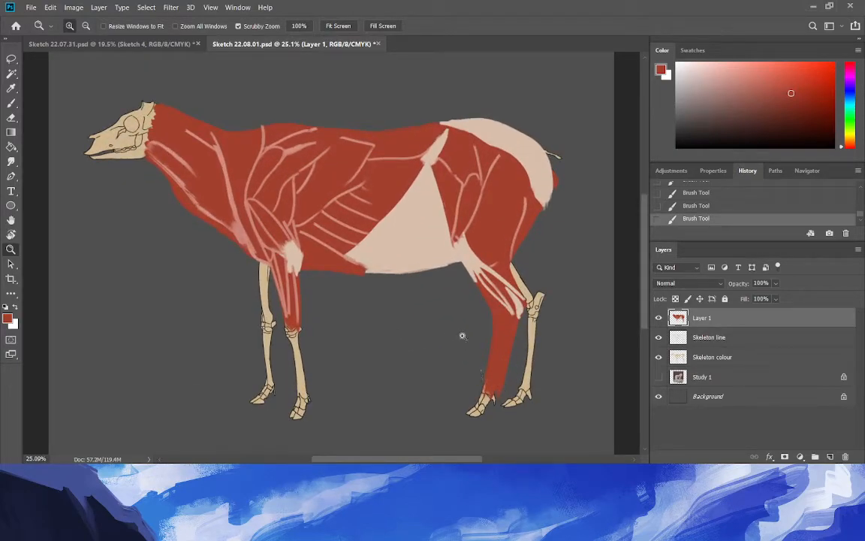
drag(489, 292, 440, 289)
drag(425, 338, 614, 412)
drag(444, 283, 455, 329)
mouse_move(556, 395)
mouse_down()
mouse_move(582, 409)
mouse_move(575, 393)
mouse_move(608, 381)
mouse_up()
click(11, 88)
click(357, 133)
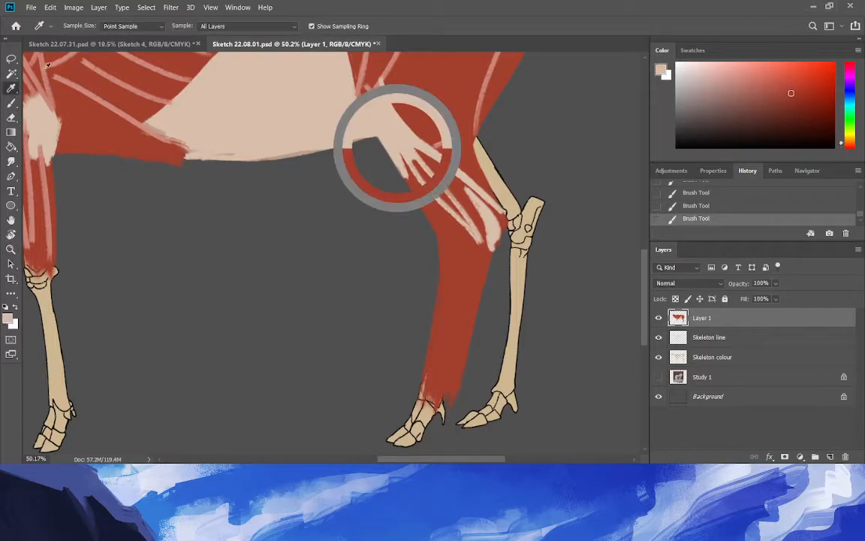
click(742, 78)
click(850, 141)
mouse_move(493, 245)
mouse_down()
mouse_move(451, 389)
mouse_move(481, 300)
mouse_up()
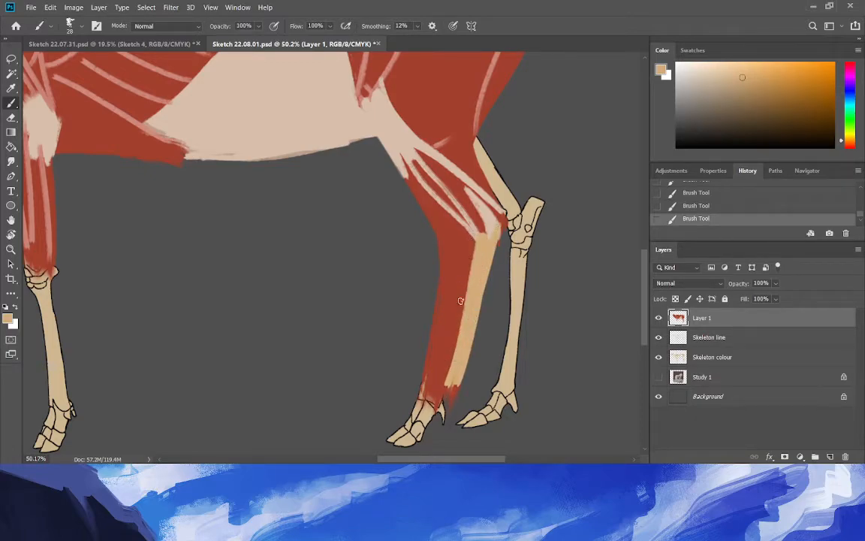
Fill the middle of the near hind shank with the tan and add a thin strip along its front.
mouse_move(456, 218)
mouse_down()
mouse_move(458, 279)
mouse_move(449, 301)
mouse_up()
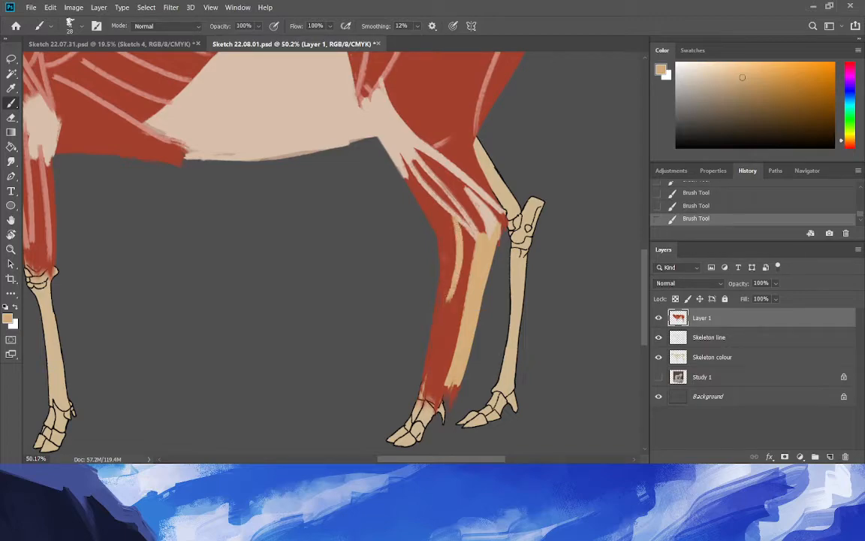
drag(441, 241, 441, 340)
drag(462, 225, 464, 306)
mouse_move(469, 281)
mouse_down()
mouse_move(446, 359)
mouse_move(465, 296)
mouse_up()
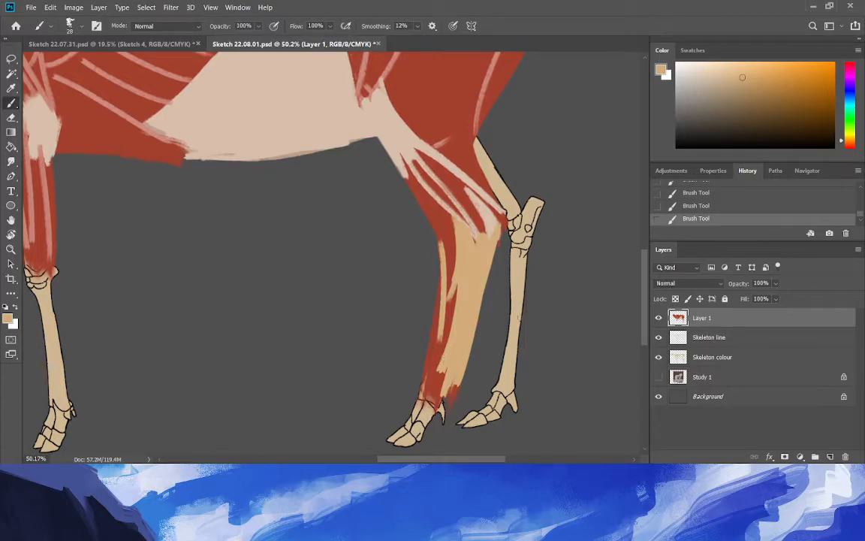
Hide the Wolf ref 04 layer in the reference document and return to Sketch 22.08.01.psd.
key(ctrl+Tab)
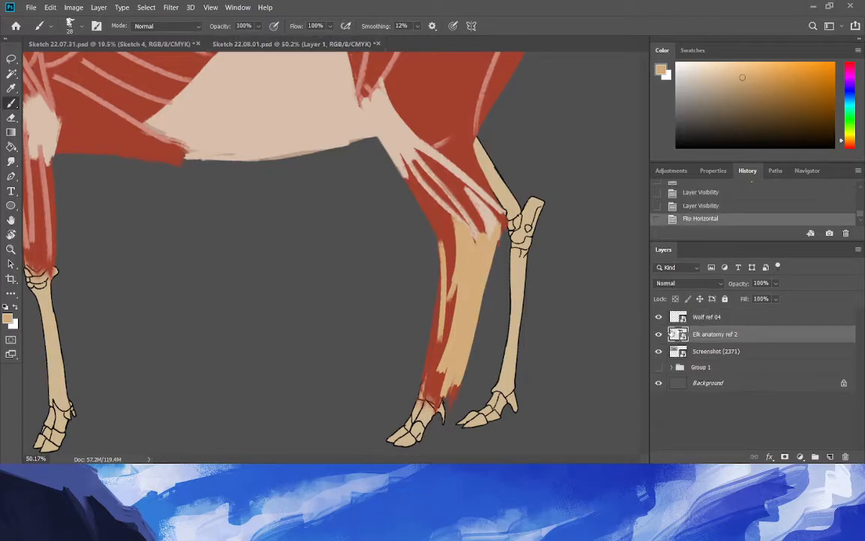
click(659, 317)
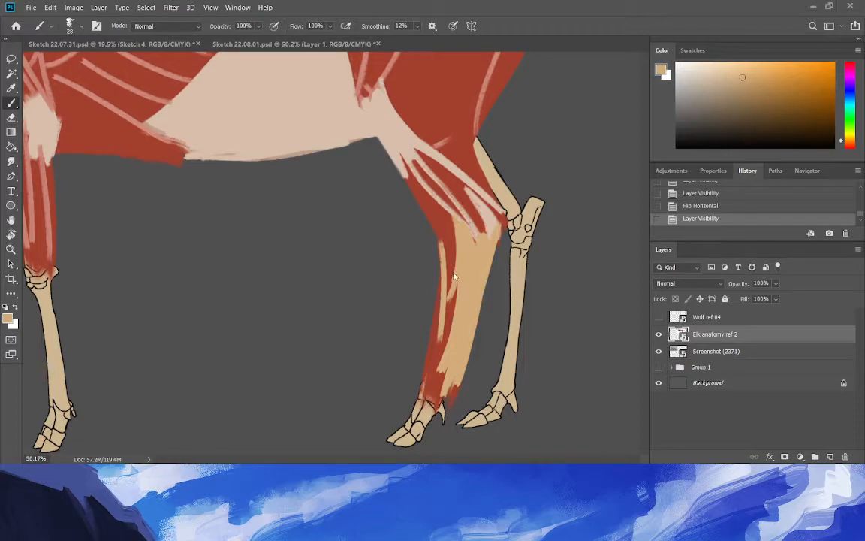
key(ctrl+Tab)
Extend the tan to the near hind fetlock and erase the excess red and tan along the shank's front edge.
mouse_move(441, 378)
mouse_down()
mouse_move(452, 406)
mouse_move(434, 390)
mouse_up()
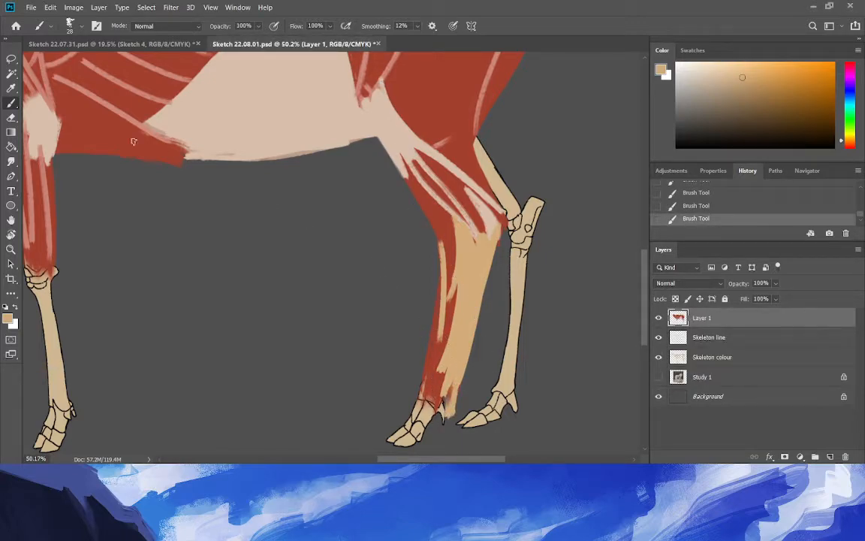
click(15, 119)
drag(450, 222, 430, 296)
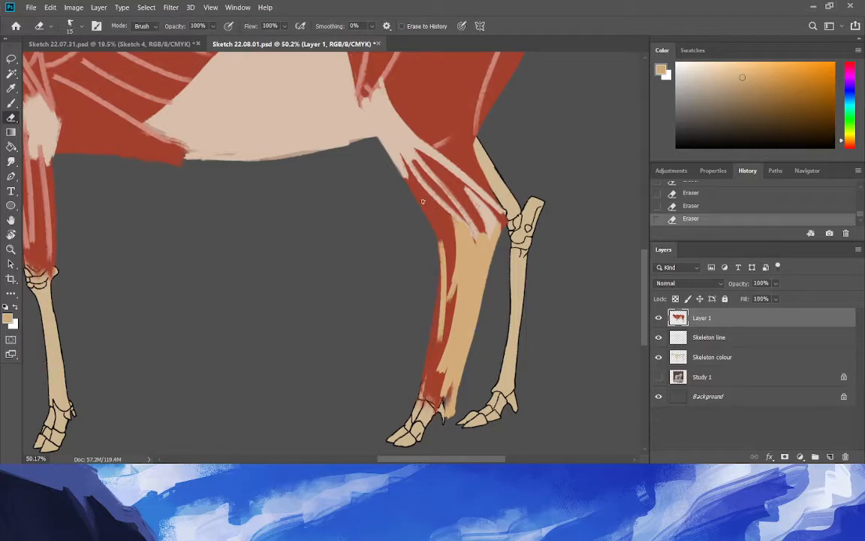
mouse_move(436, 335)
mouse_down()
mouse_move(440, 259)
mouse_move(423, 359)
mouse_move(440, 239)
mouse_move(442, 282)
mouse_move(430, 225)
mouse_up()
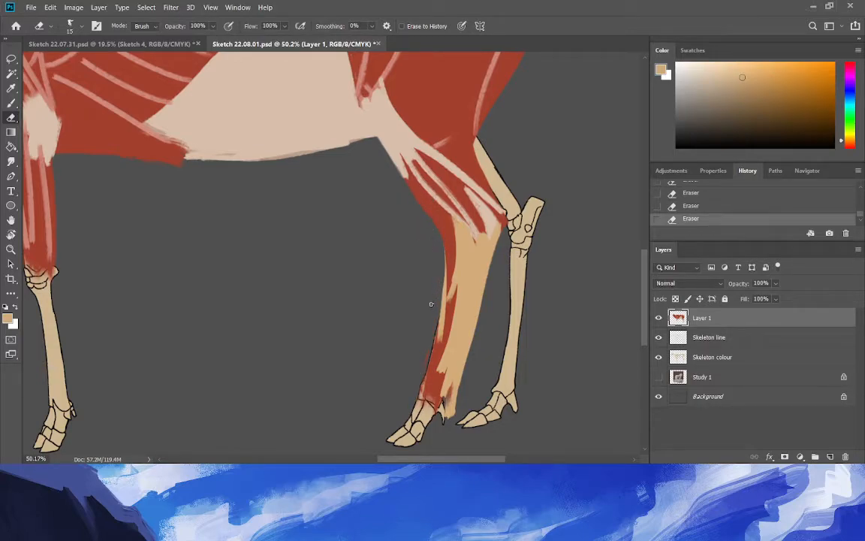
Choose a slightly lighter tan and repaint the rear side of the near hind shank from the hock to the fetlock.
key(b)
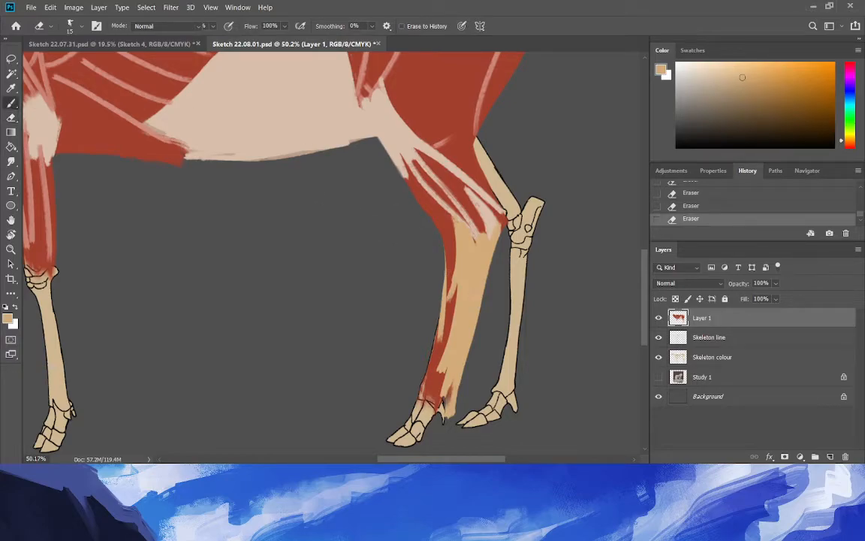
click(464, 287)
click(8, 89)
click(467, 273)
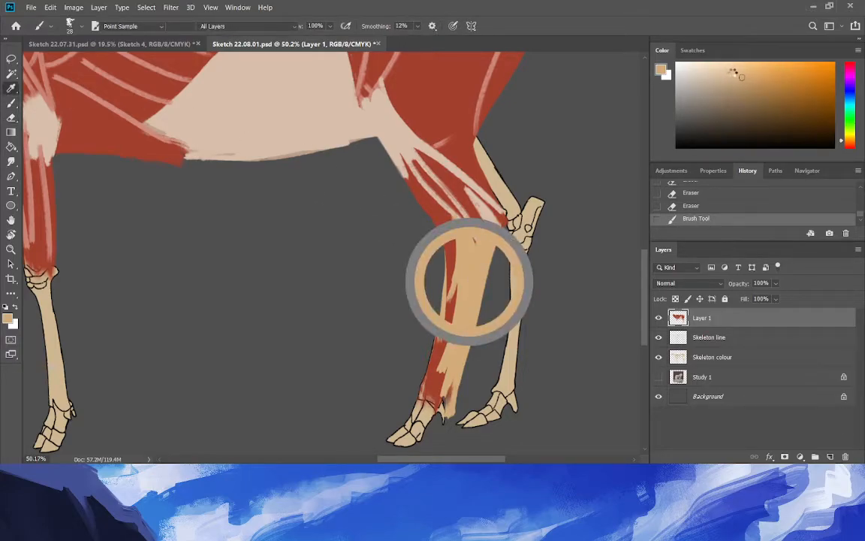
key(b)
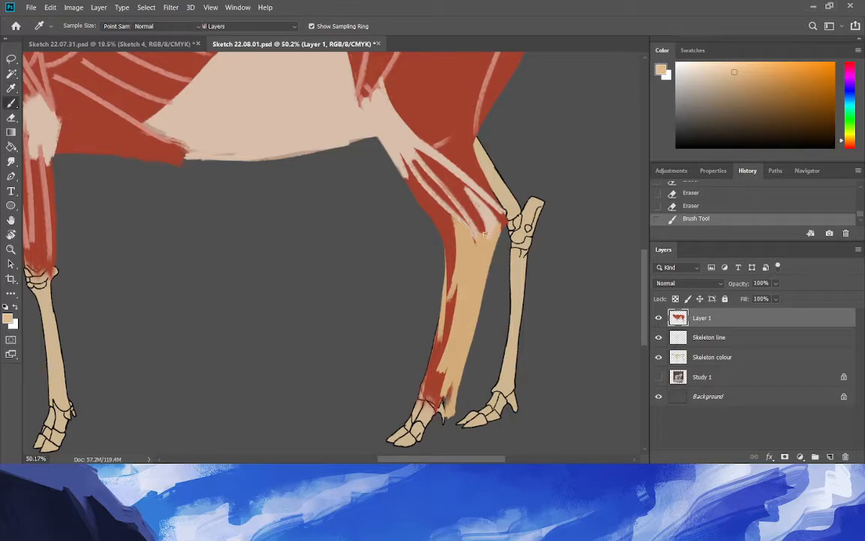
drag(500, 218, 473, 317)
drag(489, 232, 467, 342)
drag(479, 309, 458, 398)
drag(470, 339, 449, 419)
drag(462, 362, 447, 416)
Cover the remaining red on the front of the near hind shank and the fetlock with the lighter tan.
drag(479, 242, 437, 407)
drag(472, 278, 447, 405)
mouse_move(475, 239)
mouse_down()
mouse_move(441, 366)
mouse_move(459, 255)
mouse_move(445, 329)
mouse_move(447, 260)
mouse_move(428, 391)
mouse_up()
drag(449, 279, 425, 379)
drag(446, 301, 426, 394)
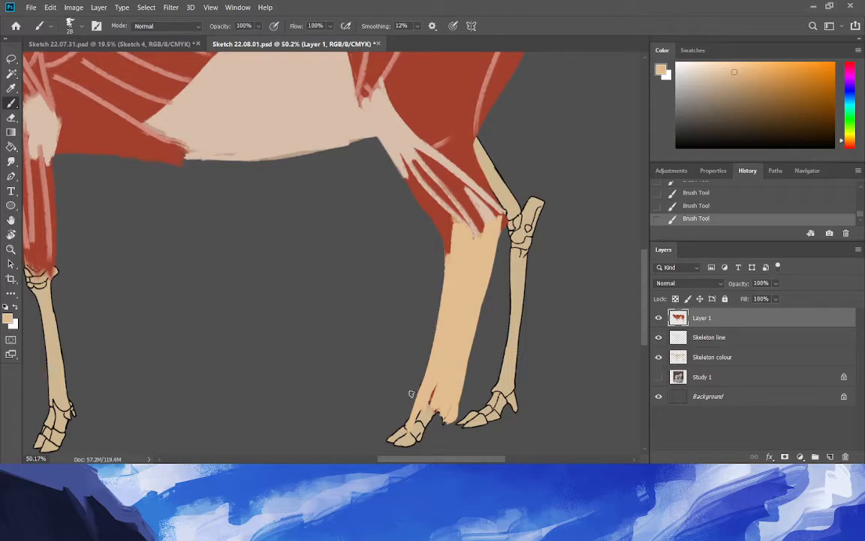
drag(454, 415, 426, 434)
drag(435, 386, 425, 417)
Erase the overhanging paint along the rear edge of the near hind shank and fetlock.
click(12, 132)
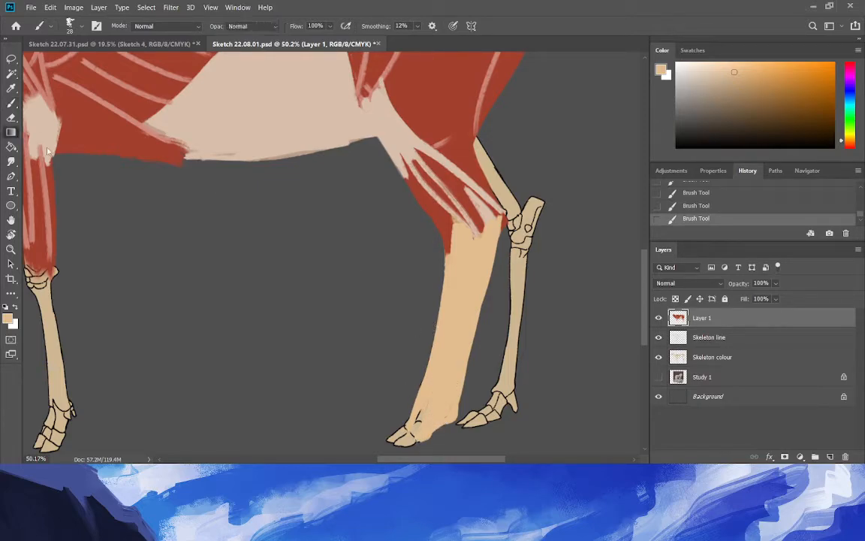
key(e)
mouse_move(455, 412)
mouse_down()
mouse_move(471, 356)
mouse_move(456, 411)
mouse_move(488, 303)
mouse_move(452, 433)
mouse_move(483, 315)
mouse_move(460, 398)
mouse_up()
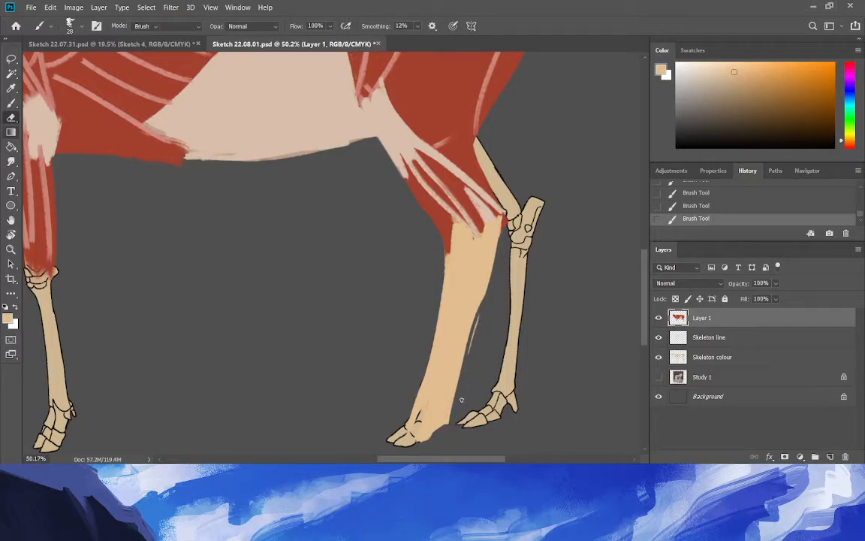
drag(491, 294, 483, 306)
drag(422, 416, 414, 435)
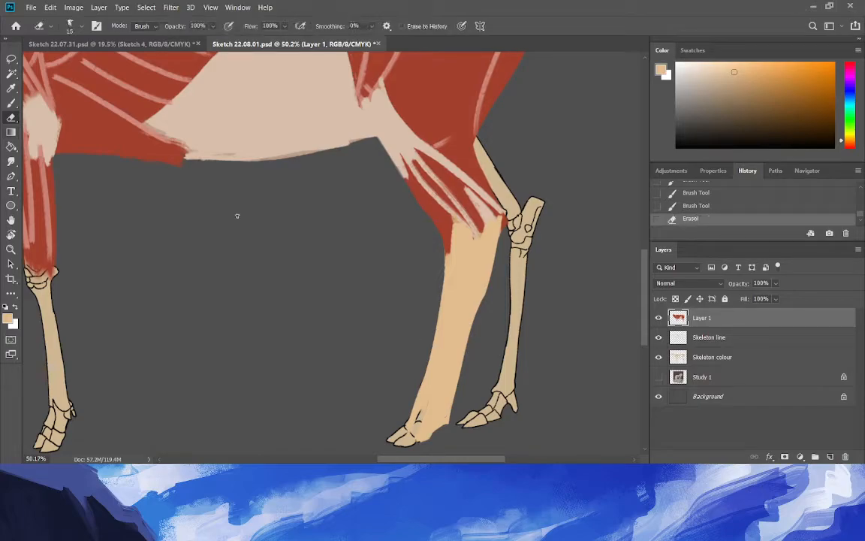
Sample the hind shank's tan, enlarge the brush to size 88 and recolour the belly panel, rump patch and hip tendon with it.
click(11, 250)
drag(231, 306, 165, 298)
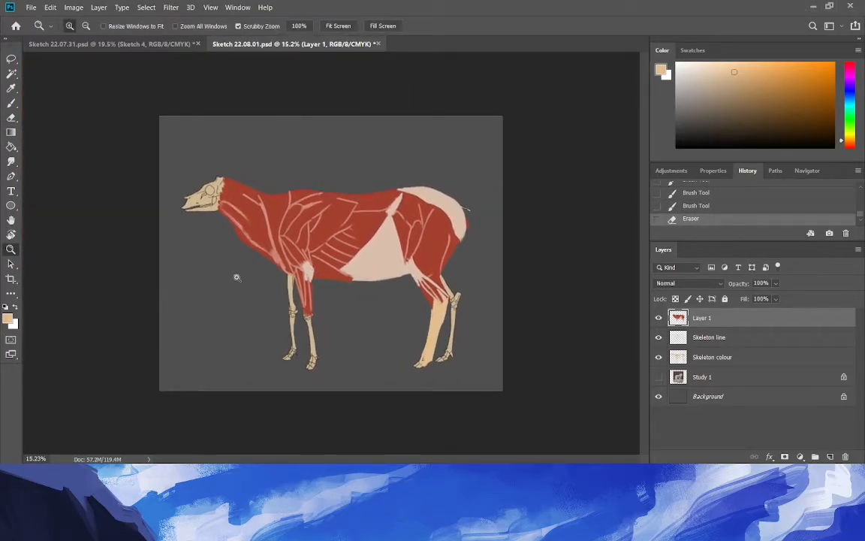
drag(430, 338, 501, 384)
key(i)
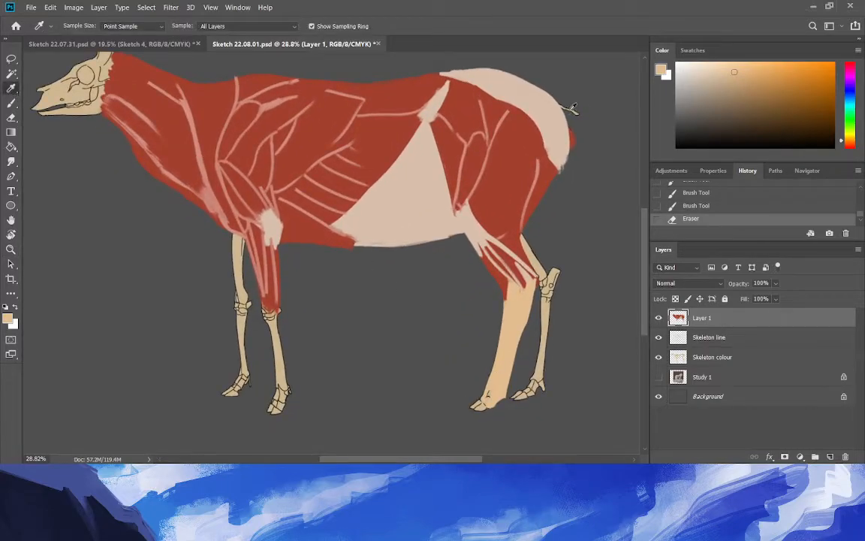
click(502, 329)
key(b)
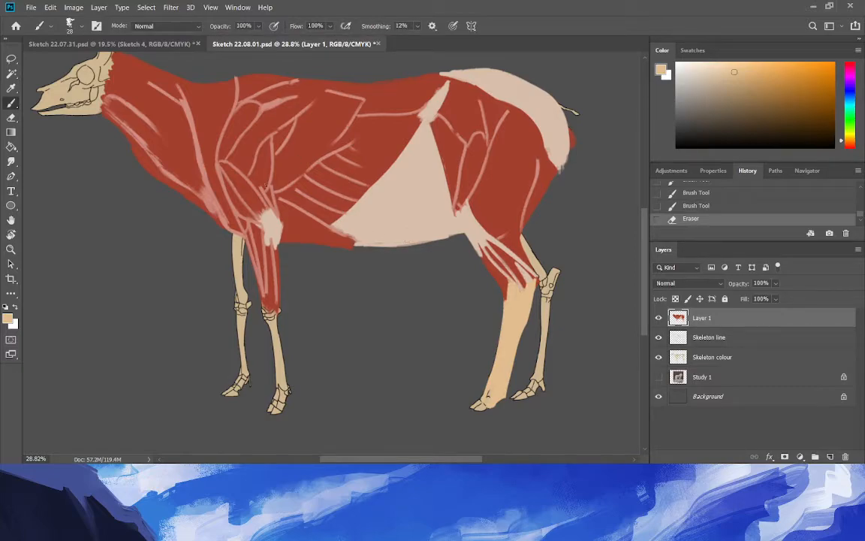
key(i)
click(506, 362)
key(b)
click(79, 28)
click(94, 63)
click(444, 204)
drag(451, 209, 438, 168)
drag(392, 228, 448, 214)
mouse_move(385, 230)
mouse_down()
mouse_move(425, 212)
mouse_move(431, 179)
mouse_move(436, 192)
mouse_move(427, 136)
mouse_move(431, 211)
mouse_move(421, 148)
mouse_up()
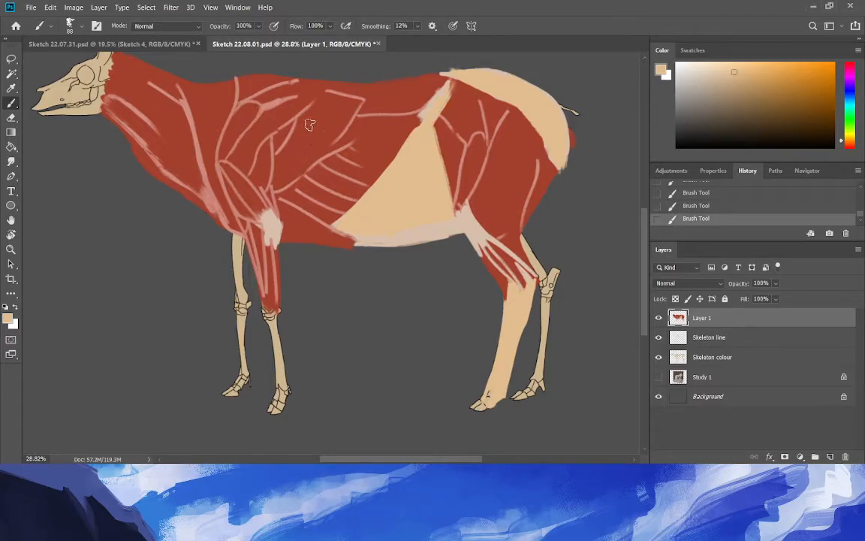
key(ctrl+z)
drag(426, 128, 448, 82)
Paint the near foreleg from the knee down and the far foreleg down to the fetlock in tan.
mouse_move(271, 299)
mouse_down()
mouse_move(285, 388)
mouse_move(261, 283)
mouse_move(221, 235)
mouse_move(266, 293)
mouse_up()
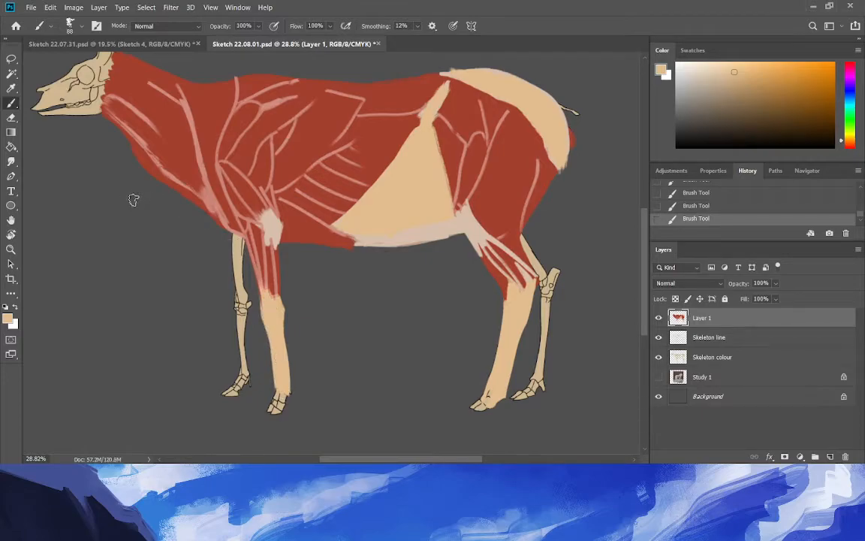
mouse_move(244, 273)
mouse_down()
mouse_move(246, 372)
mouse_move(244, 246)
mouse_move(235, 324)
mouse_move(233, 297)
mouse_up()
Sample the pale elbow tendon colour and paint it along the front of the far foreleg above the knee.
click(12, 89)
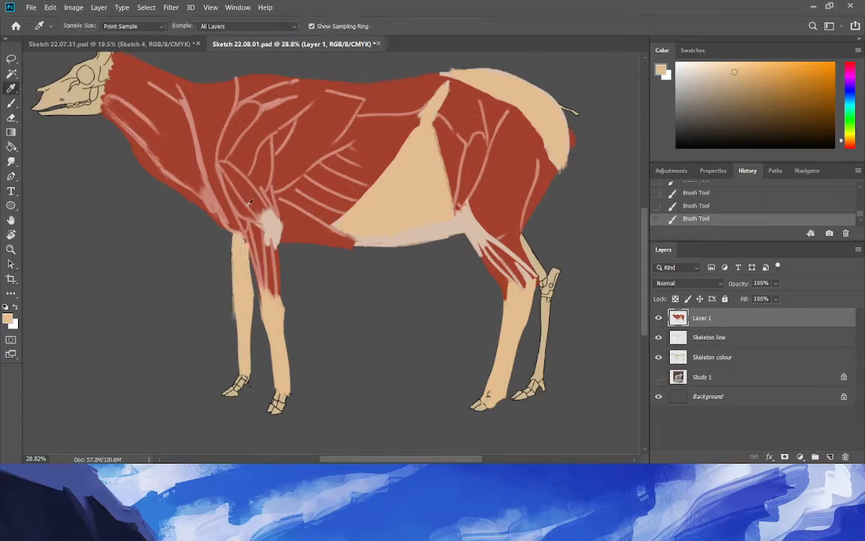
click(271, 224)
key(b)
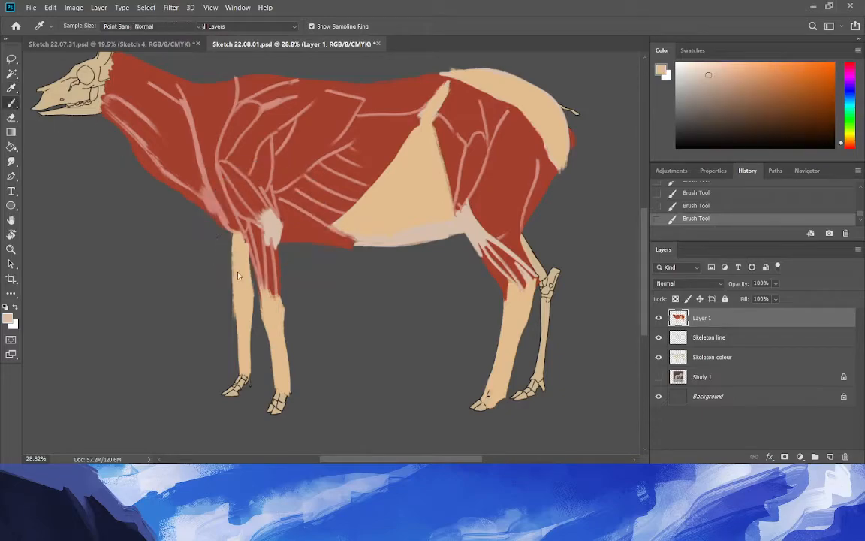
drag(240, 310, 237, 234)
click(12, 104)
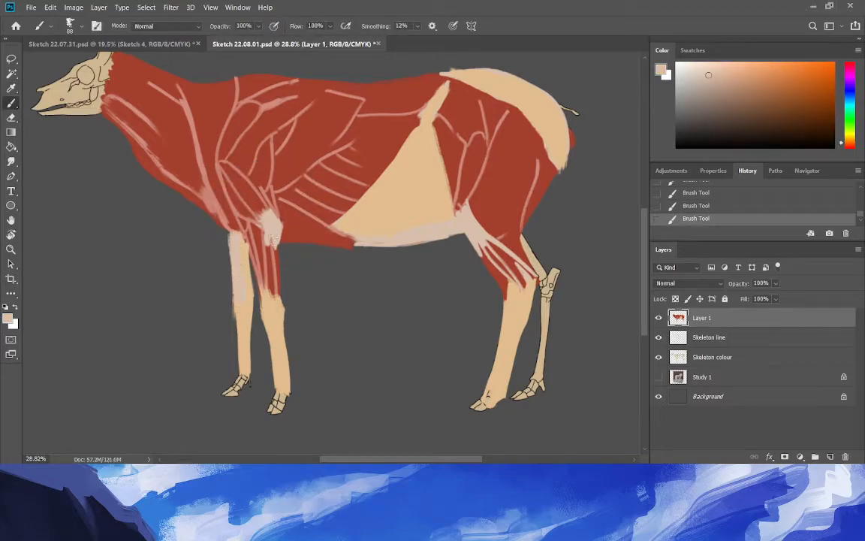
Sample the muscle red and paint the rear half of the far foreleg above the knee with it.
key(i)
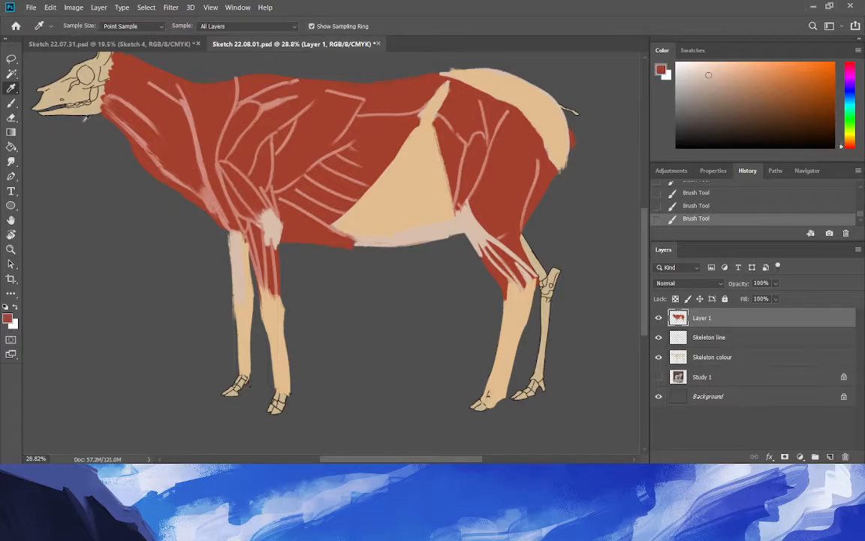
click(242, 190)
key(b)
drag(226, 278, 222, 212)
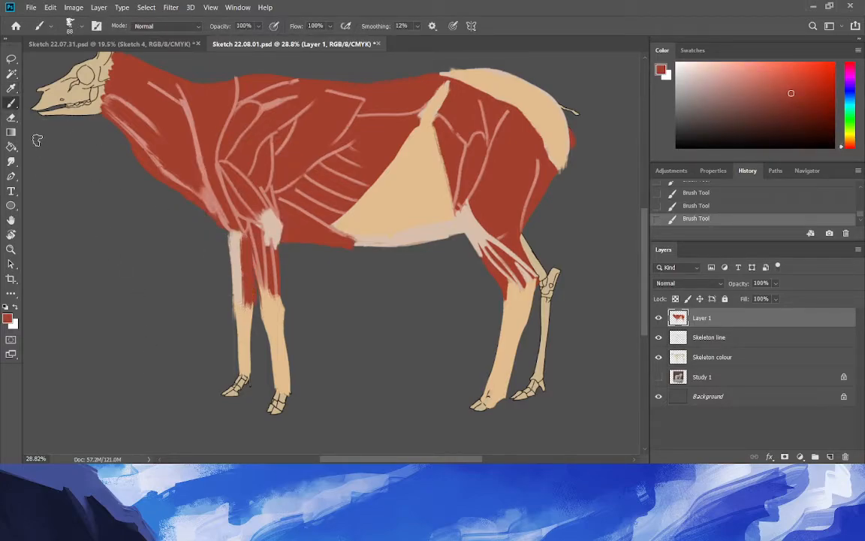
Sample the pale tendon tone near the rear end of the belly and paint it over the far hind leg's hock and upper shank.
click(13, 89)
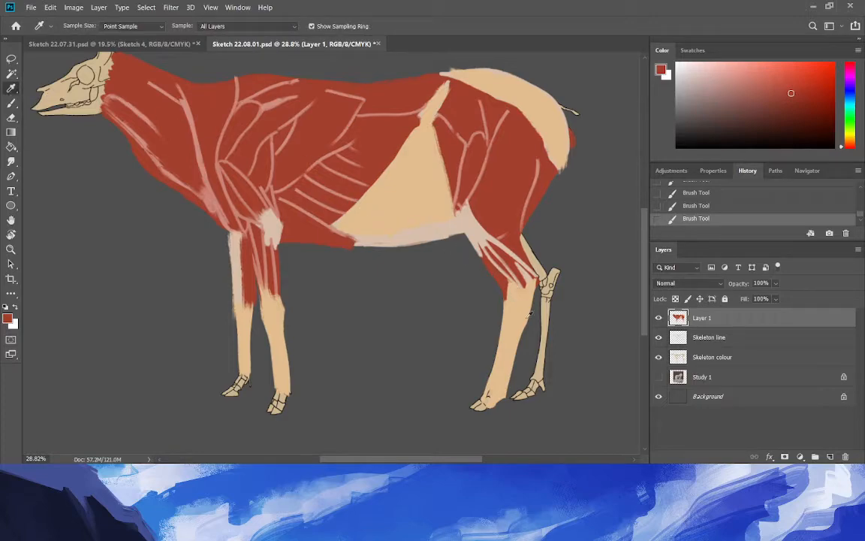
click(451, 233)
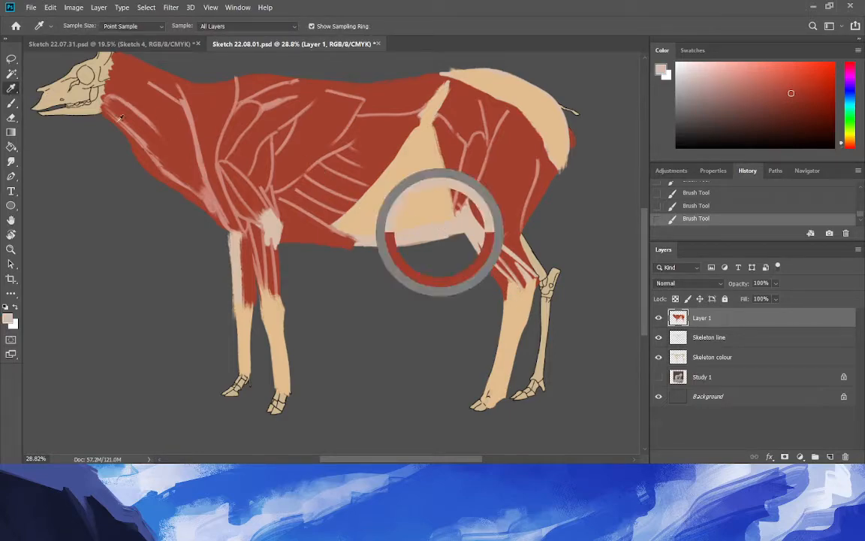
key(b)
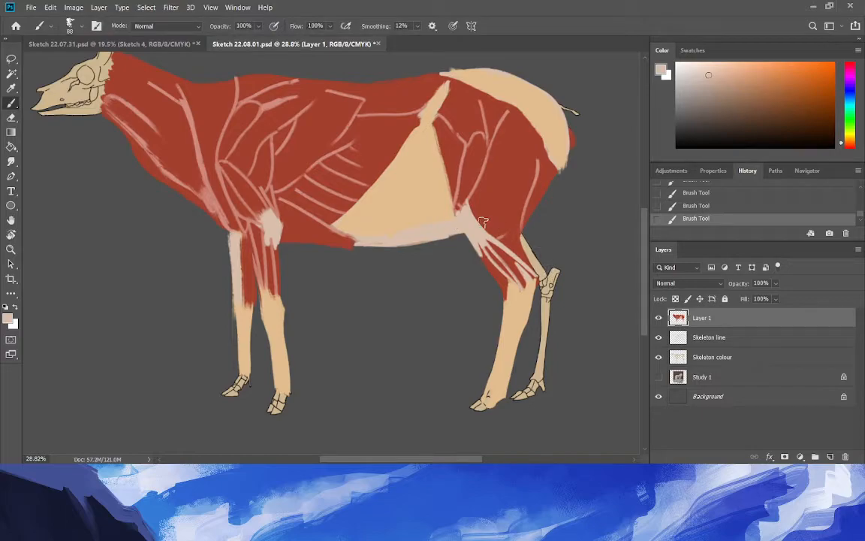
mouse_move(534, 254)
mouse_down()
mouse_move(557, 272)
mouse_move(547, 289)
mouse_move(549, 279)
mouse_up()
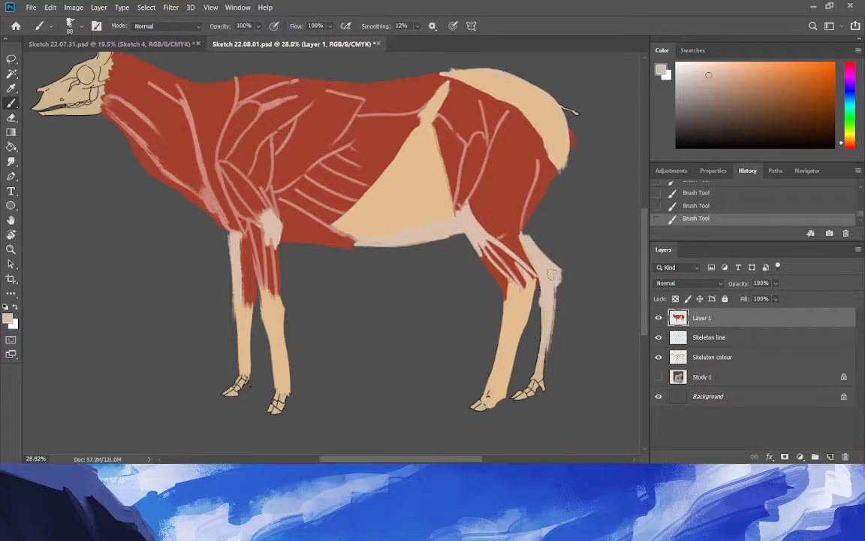
Sample the rump patch's tan and paint the far hind shank from the hock to the fetlock, redoing a stray stroke.
click(12, 88)
click(547, 138)
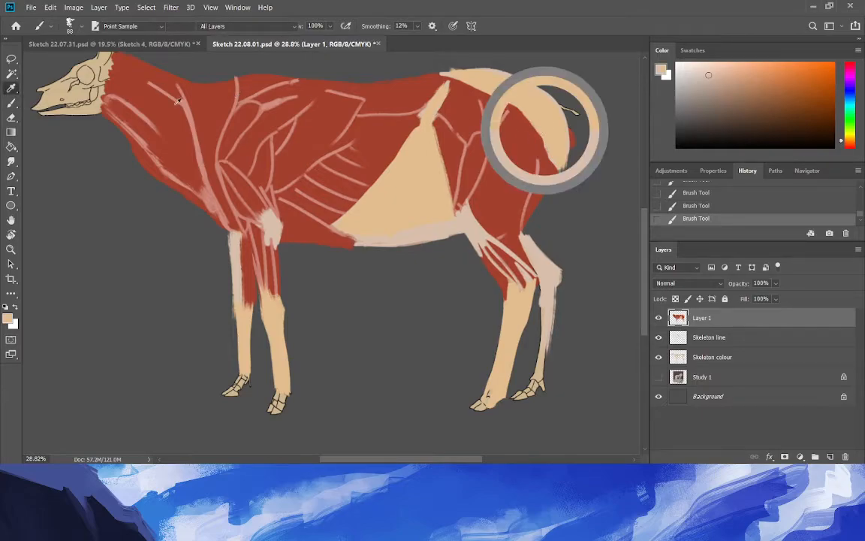
key(b)
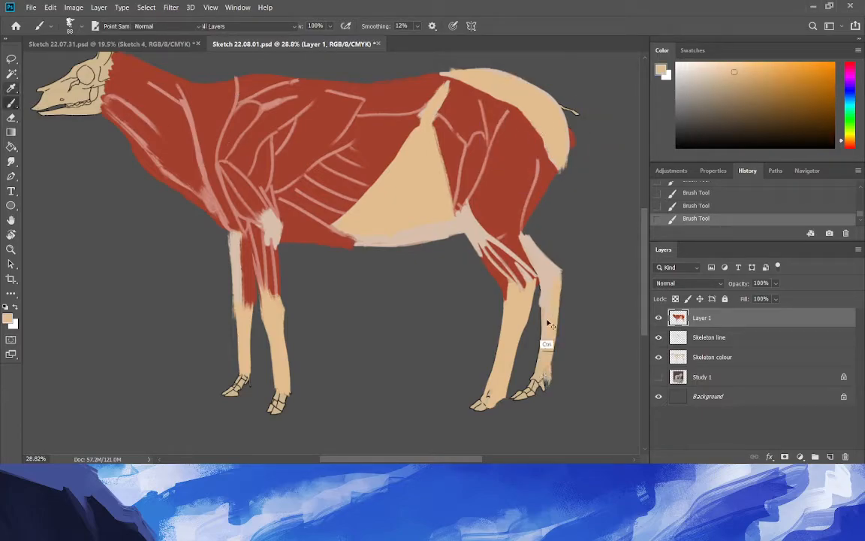
key(ctrl+z)
drag(484, 353, 486, 250)
Sample the thigh's red and add a red muscle strip on the far hind leg just above the hock.
click(14, 91)
click(458, 182)
click(11, 104)
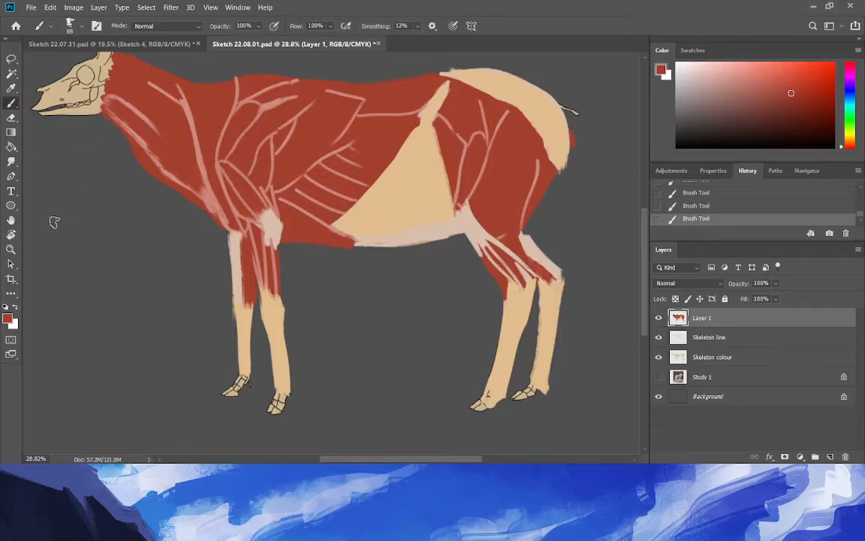
Sample the near hind shank's tan and paint a tendon running up the rear of that leg above the hock.
click(10, 248)
drag(308, 254, 275, 253)
drag(442, 302, 493, 362)
click(12, 89)
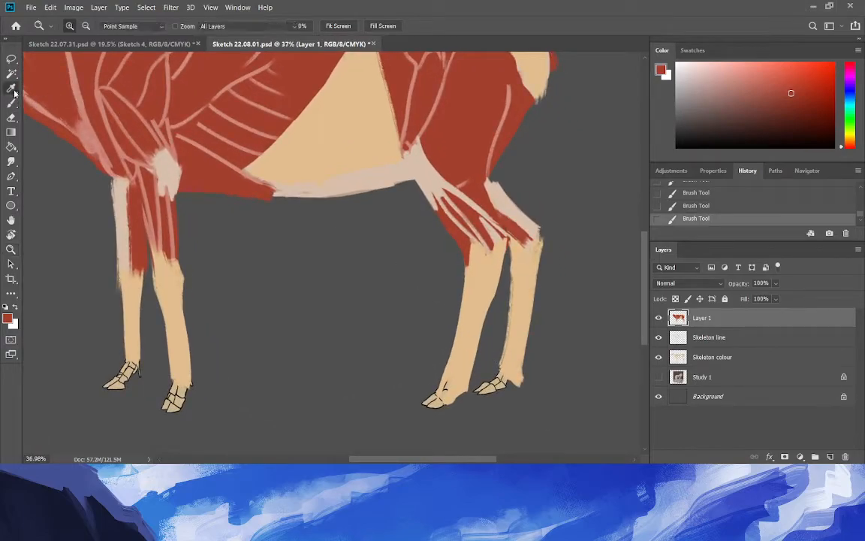
click(481, 280)
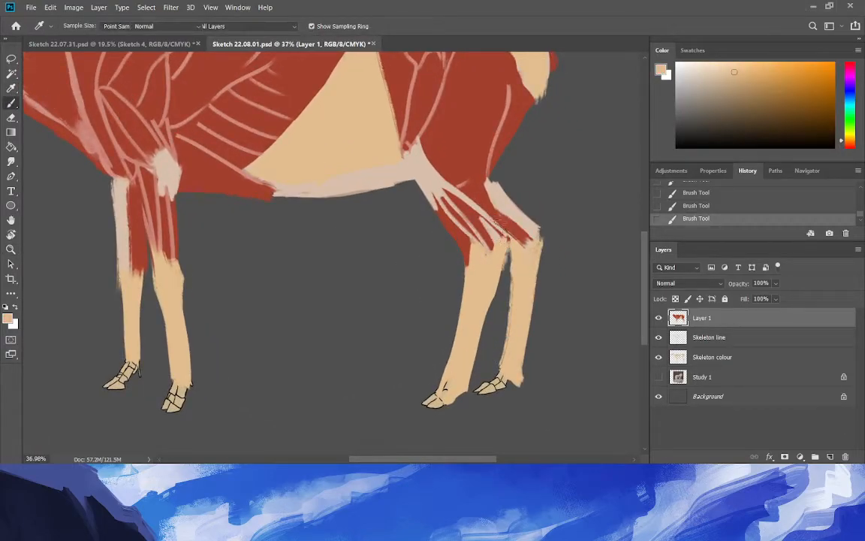
key(b)
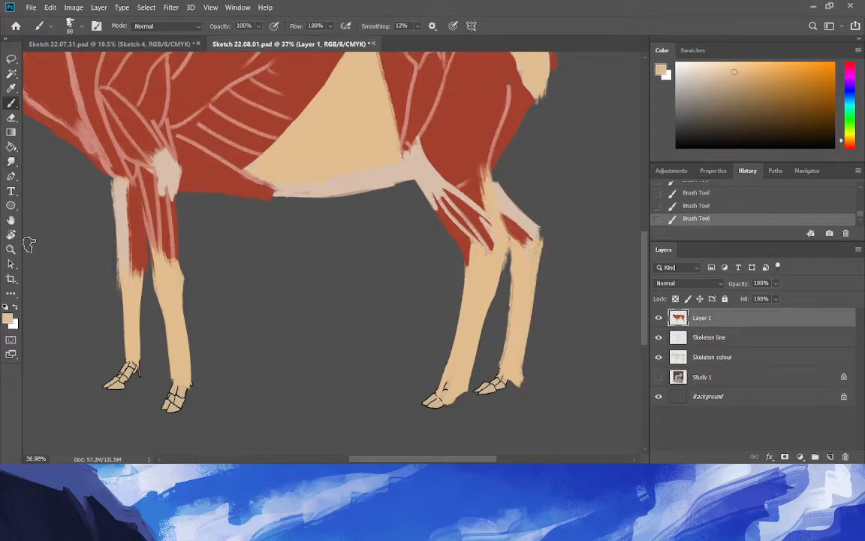
Sample the neck's red and paint over the skull's jaw, muzzle, cheek and eye area, leaving the crown uncovered.
drag(178, 267, 132, 285)
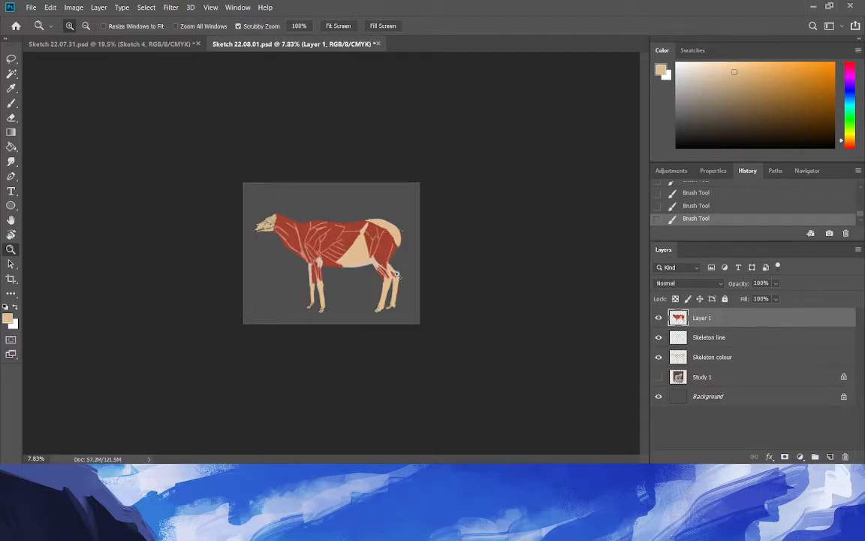
drag(358, 248, 398, 297)
drag(139, 249, 193, 276)
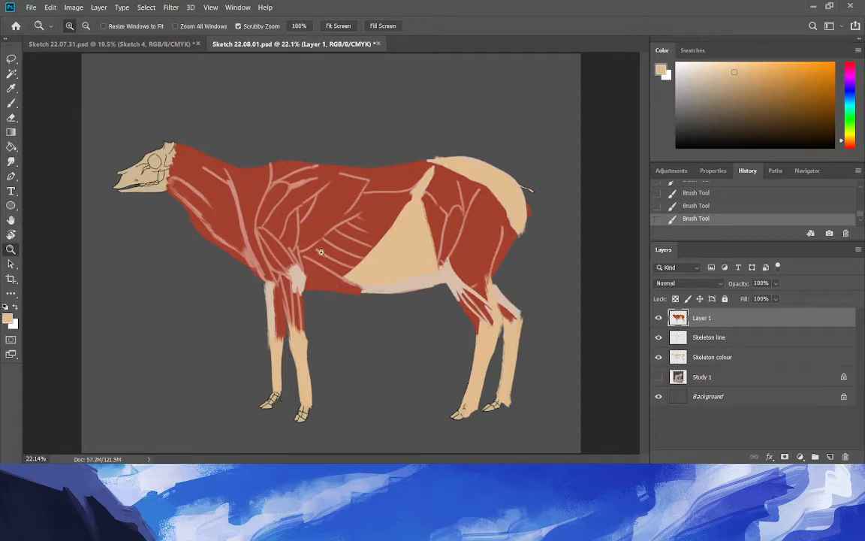
drag(248, 282, 223, 331)
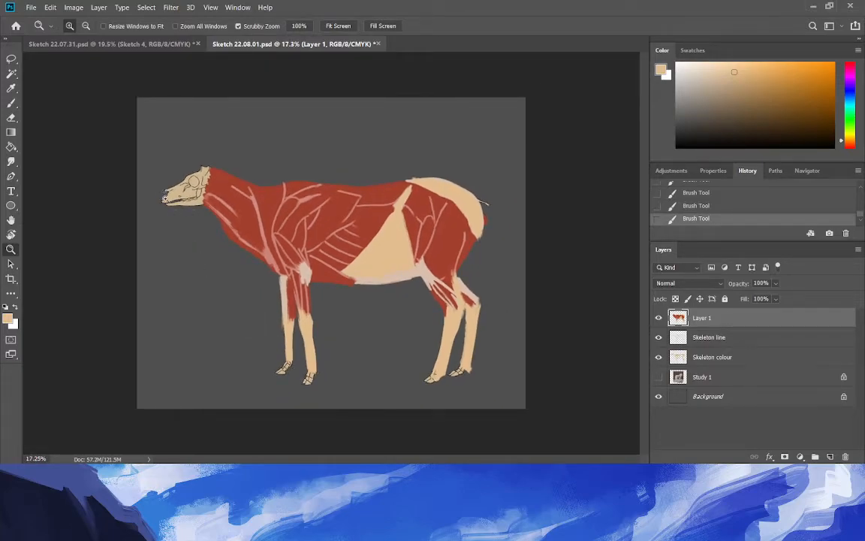
drag(147, 192, 197, 206)
key(i)
click(465, 155)
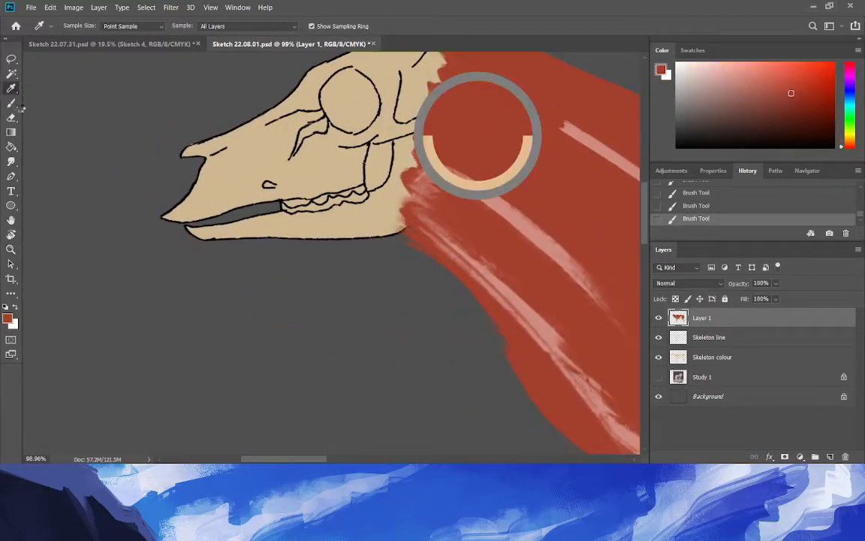
key(b)
mouse_move(391, 234)
mouse_down()
mouse_move(293, 197)
mouse_move(409, 214)
mouse_move(371, 219)
mouse_move(347, 209)
mouse_move(420, 219)
mouse_move(210, 227)
mouse_move(301, 225)
mouse_move(196, 221)
mouse_up()
mouse_move(181, 184)
mouse_down()
mouse_move(214, 149)
mouse_move(164, 182)
mouse_move(164, 210)
mouse_move(244, 226)
mouse_move(184, 214)
mouse_move(212, 225)
mouse_move(261, 214)
mouse_move(203, 199)
mouse_move(206, 177)
mouse_move(278, 176)
mouse_move(396, 199)
mouse_up()
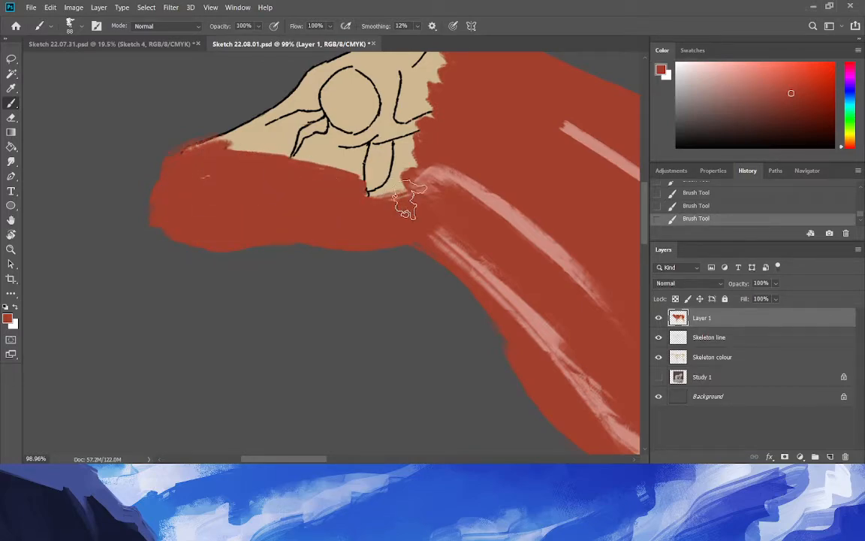
drag(648, 240, 645, 205)
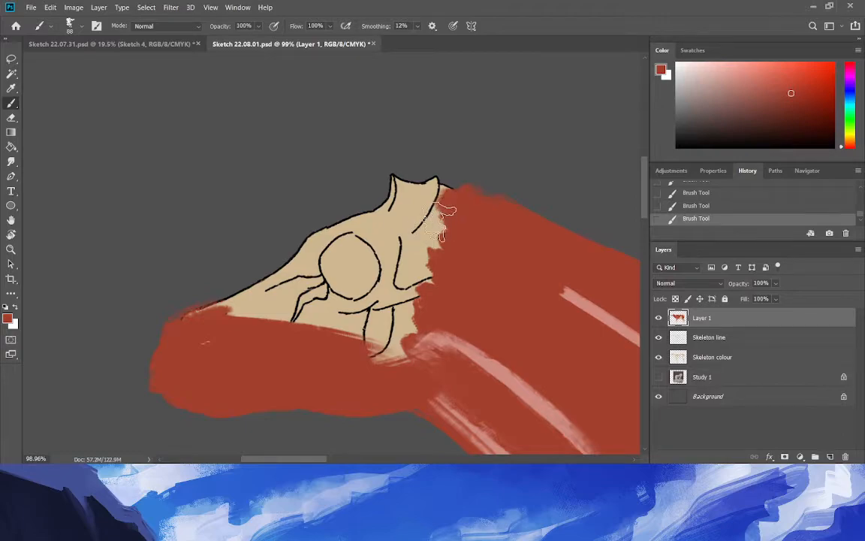
mouse_move(390, 226)
mouse_down()
mouse_move(417, 237)
mouse_move(324, 256)
mouse_move(200, 317)
mouse_move(415, 302)
mouse_move(364, 289)
mouse_move(361, 269)
mouse_move(350, 269)
mouse_move(355, 306)
mouse_move(380, 347)
mouse_move(195, 353)
mouse_move(154, 345)
mouse_up()
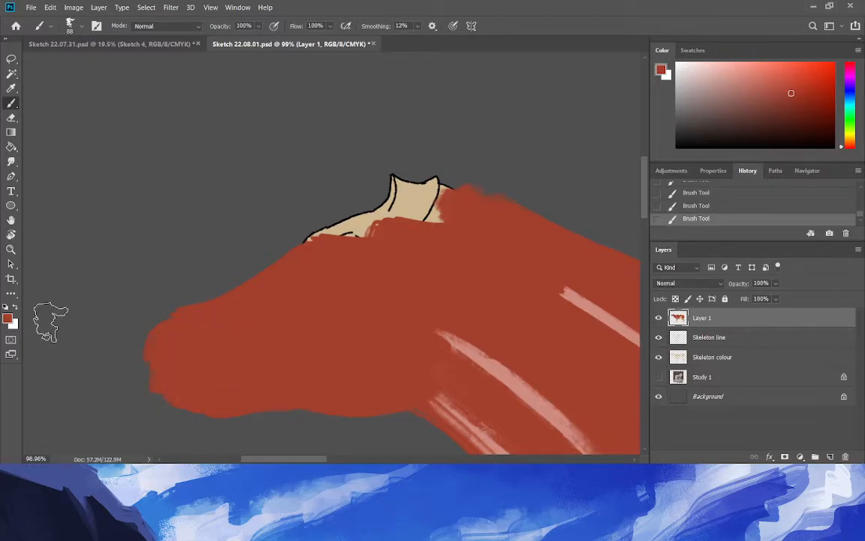
Sample the neck's light pink, reduce the brush to size 21 and draw separating lines at the throat and up the jaw's rear edge.
key(i)
click(483, 365)
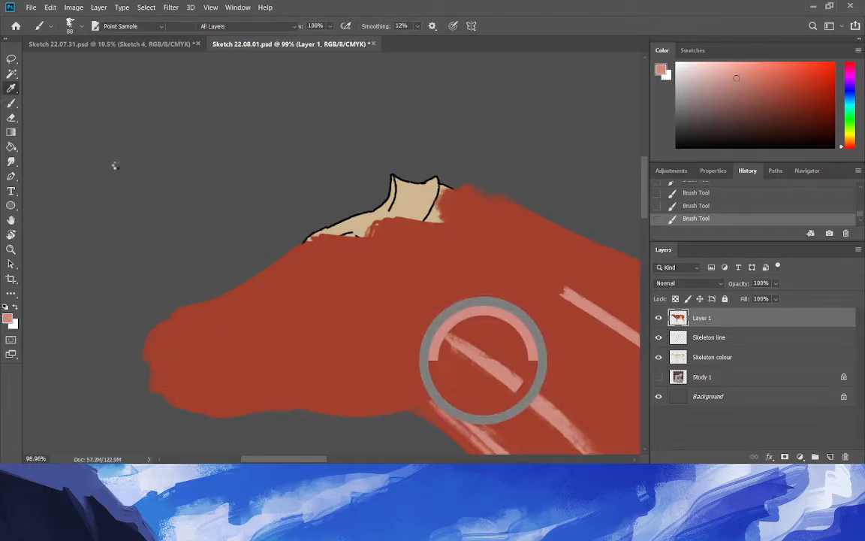
key(b)
click(71, 30)
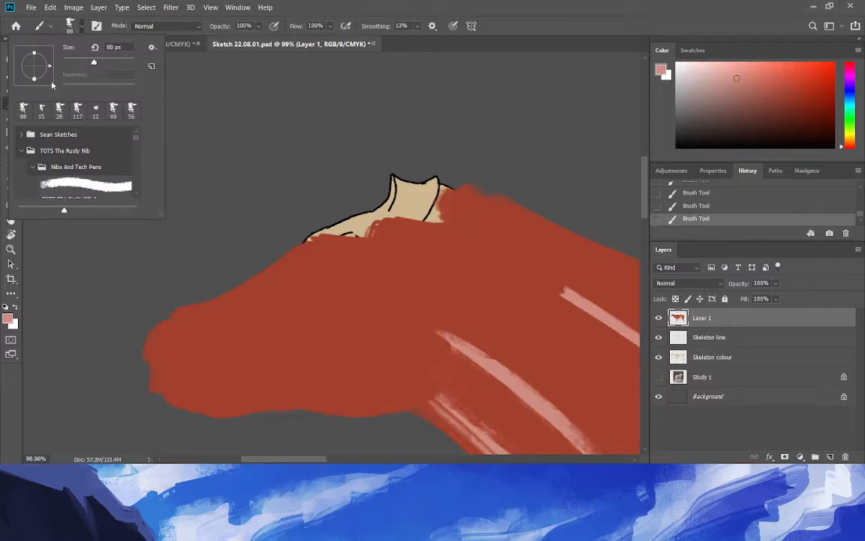
click(71, 62)
click(431, 401)
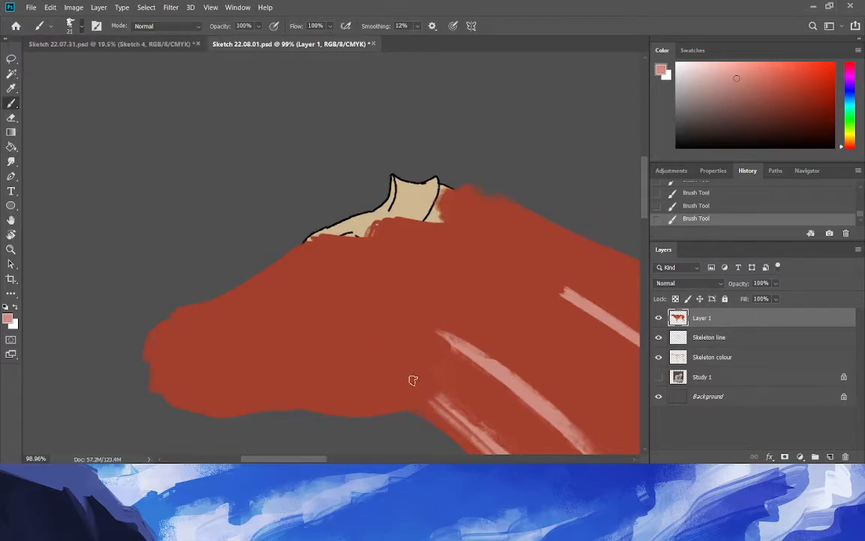
mouse_move(478, 428)
mouse_down()
mouse_move(437, 381)
mouse_move(377, 411)
mouse_up()
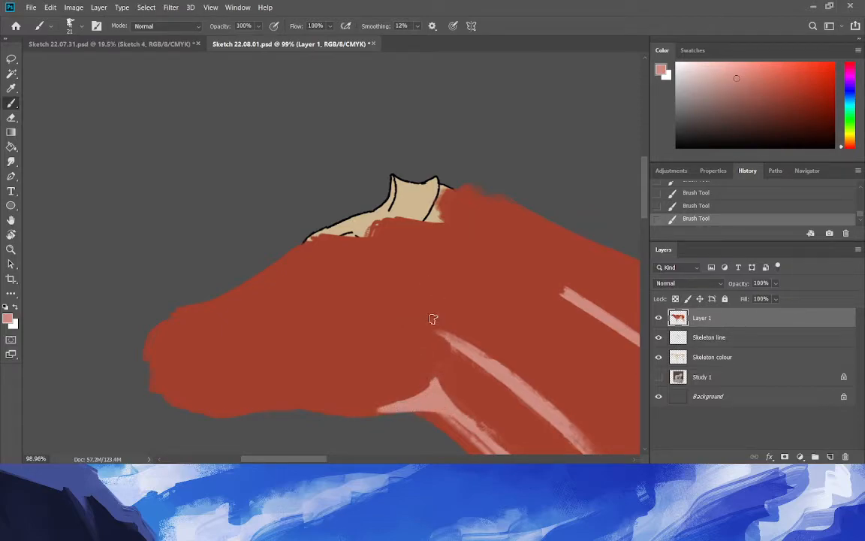
mouse_move(425, 281)
mouse_down()
mouse_move(420, 315)
mouse_move(439, 284)
mouse_move(422, 299)
mouse_move(433, 309)
mouse_up()
With Layer 1 lowered to 25% opacity, draw pink lines around the ear base, lower jaw, cheek, mouth and nose bridge, and restore 100% opacity.
drag(775, 283, 749, 298)
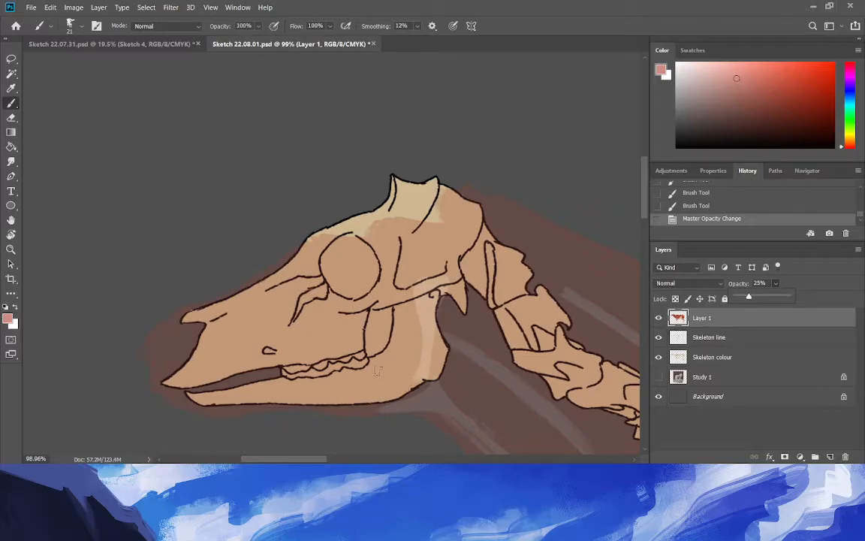
mouse_move(428, 274)
mouse_down()
mouse_move(452, 264)
mouse_move(425, 268)
mouse_up()
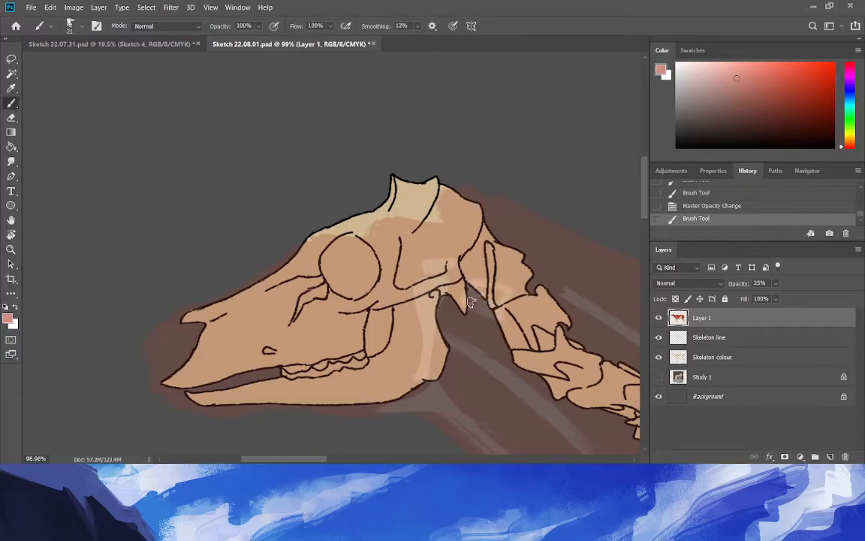
drag(482, 283, 508, 292)
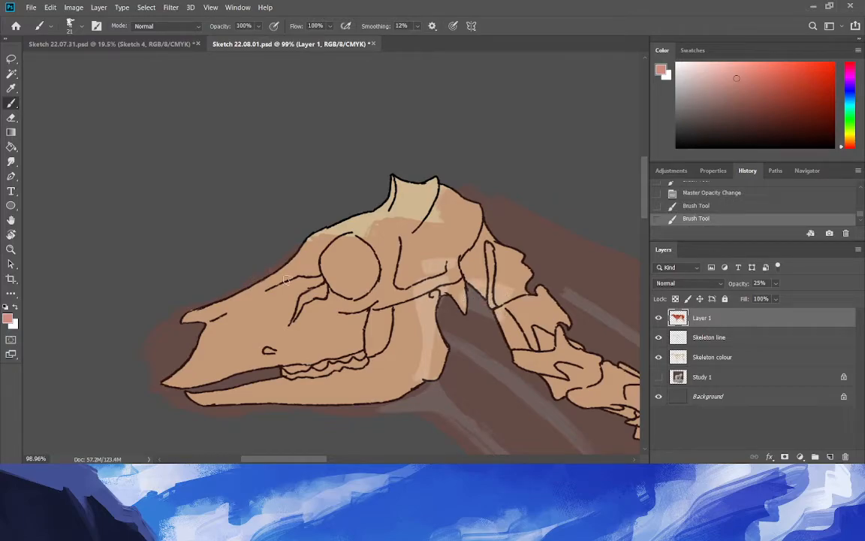
mouse_move(388, 392)
mouse_down()
mouse_move(304, 338)
mouse_move(286, 302)
mouse_up()
mouse_move(311, 331)
mouse_down()
mouse_move(292, 354)
mouse_move(301, 382)
mouse_move(320, 384)
mouse_move(313, 341)
mouse_move(313, 365)
mouse_up()
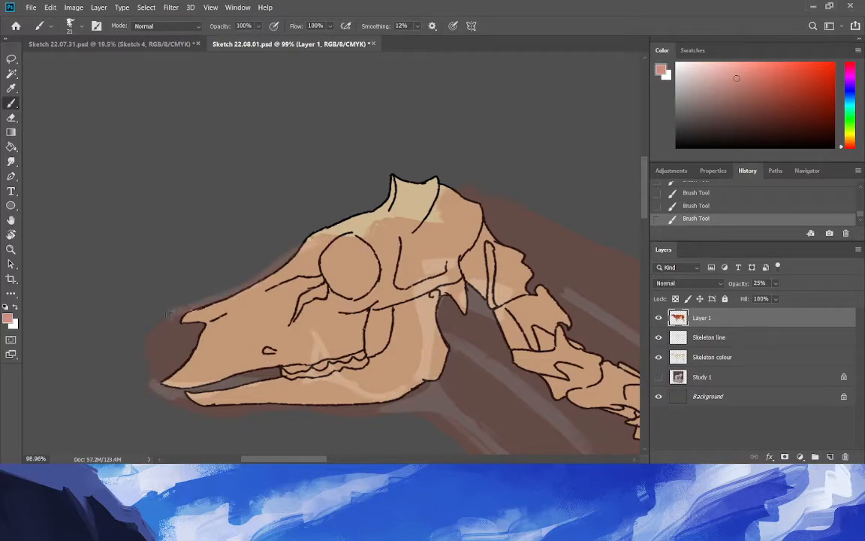
drag(316, 255, 256, 286)
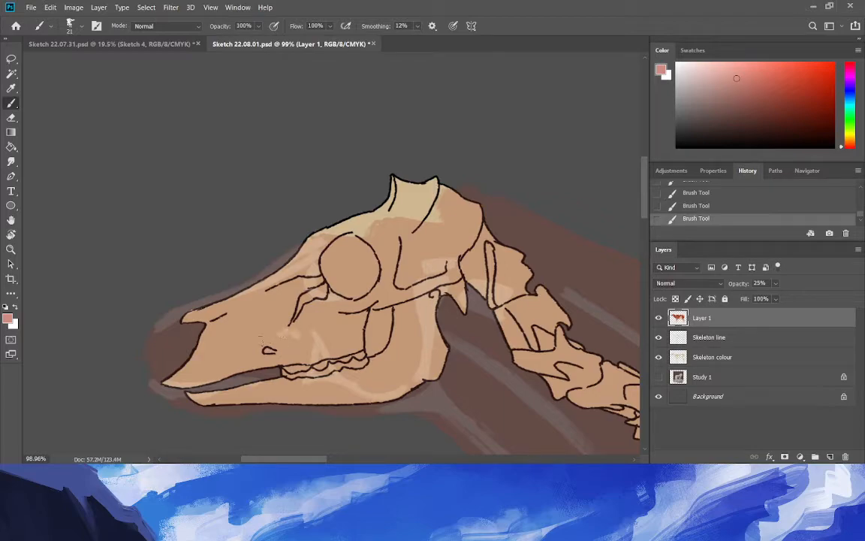
click(11, 88)
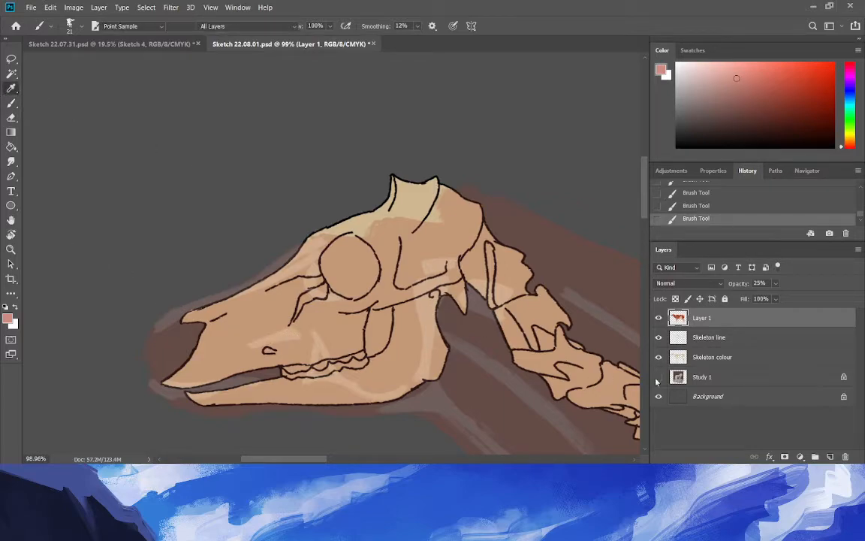
drag(778, 290, 839, 308)
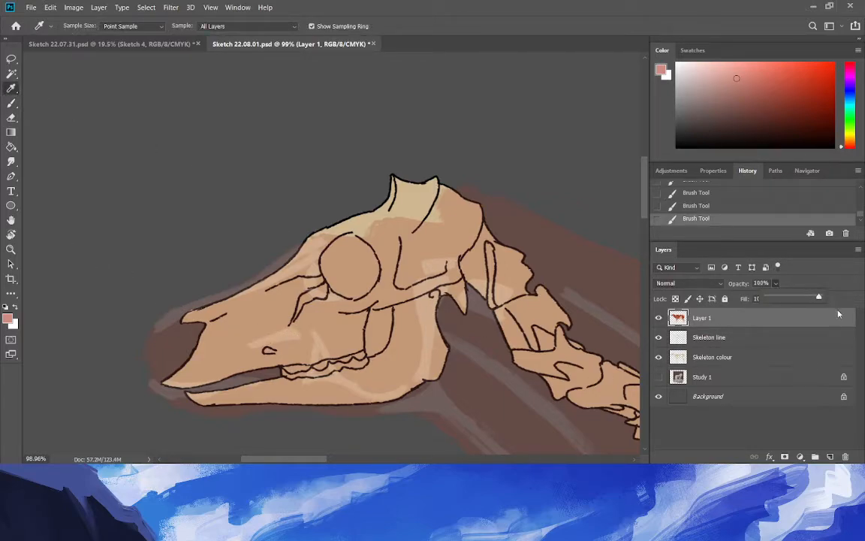
Flip the muscle painting on Layer 1 horizontally.
click(11, 248)
drag(188, 277, 137, 278)
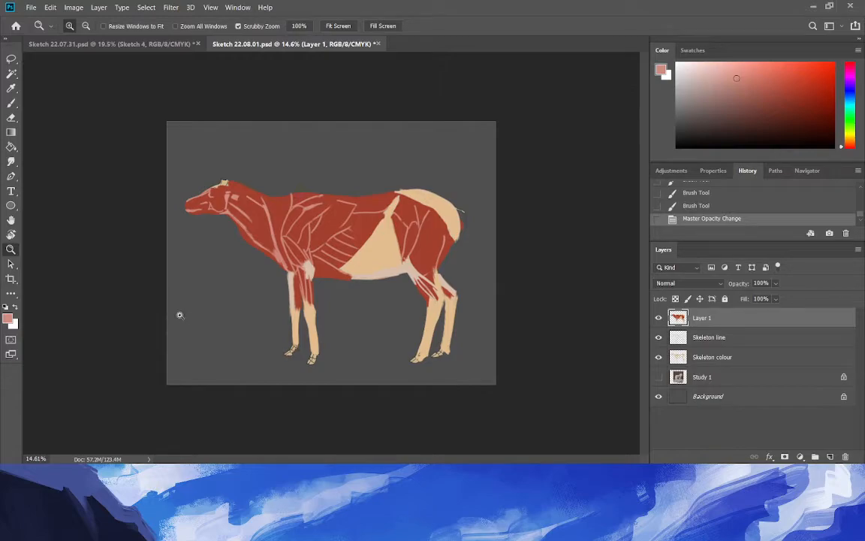
key(ctrl+h)
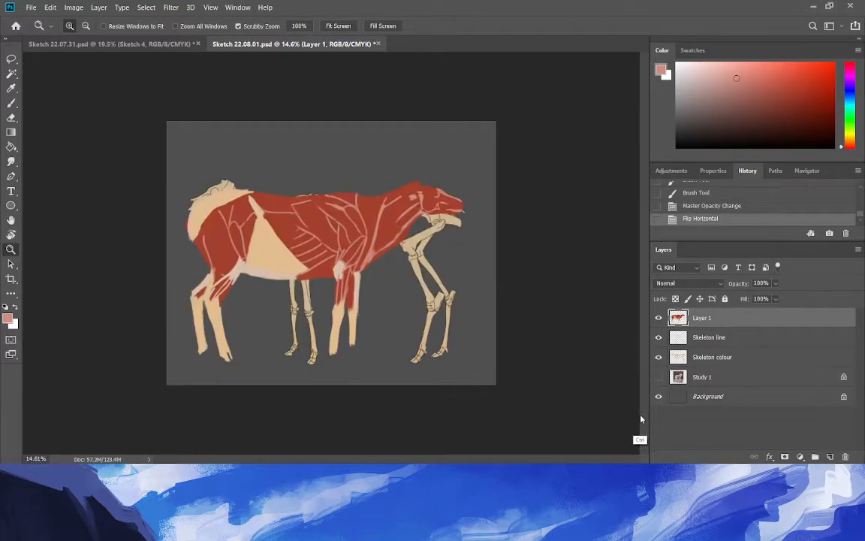
Flip Layer 1 back, and mirror it together with Skeleton line and Skeleton colour several times, ending with the animal facing left.
key(ctrl+h)
ctrl+click(692, 358)
ctrl+click(703, 342)
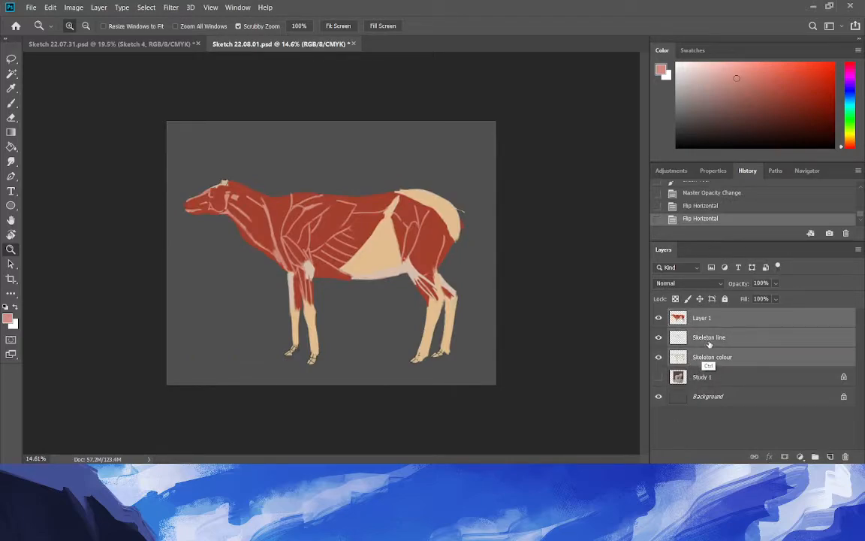
key(ctrl+h)
key(ctrl+h)
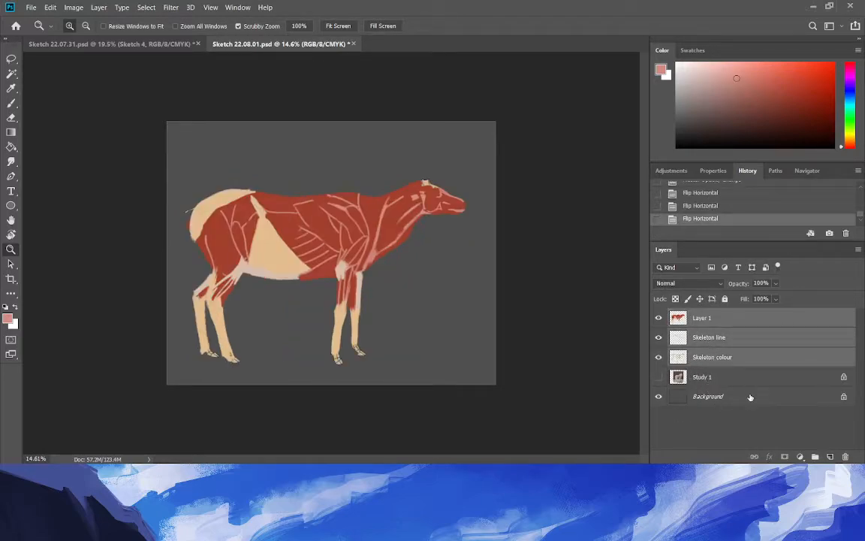
key(ctrl+h)
key(ctrl+h)
key(ctrl+h)
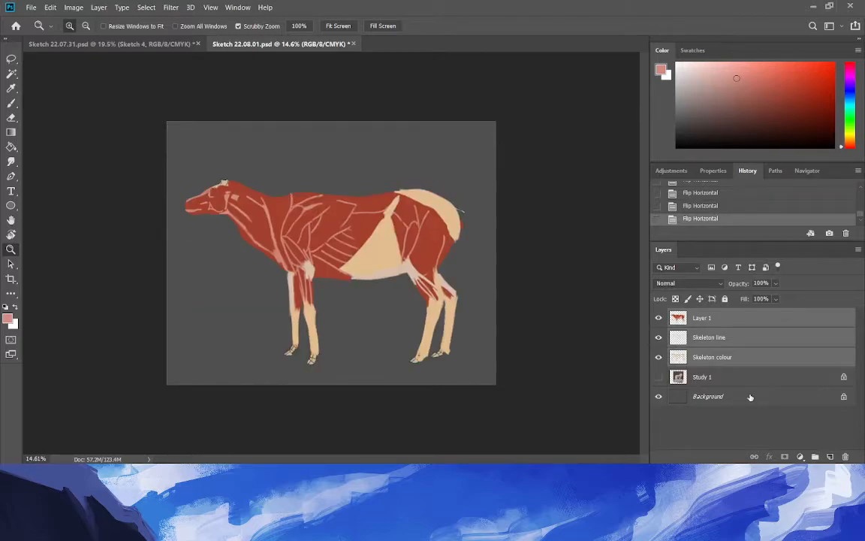
Lower Layer 1's opacity to 42% to compare the muscles with the skeleton, and restore it to 100%.
click(683, 318)
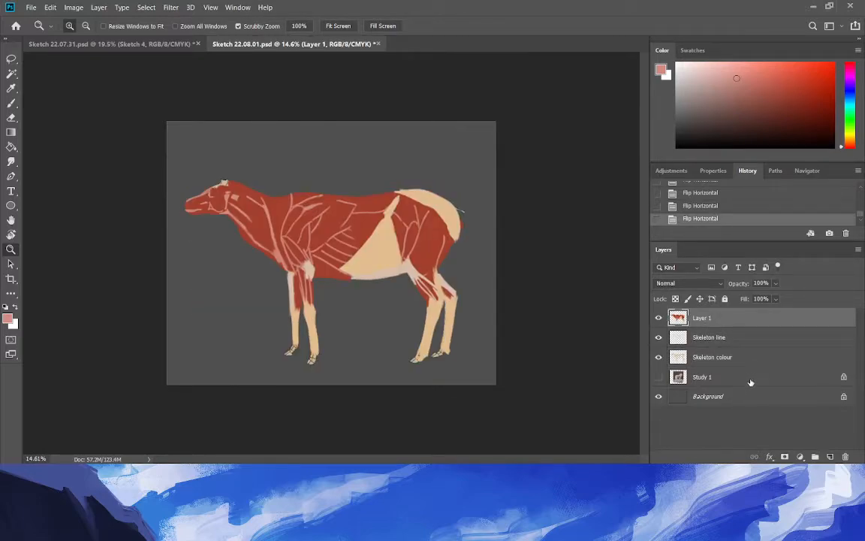
click(776, 284)
drag(756, 306, 757, 305)
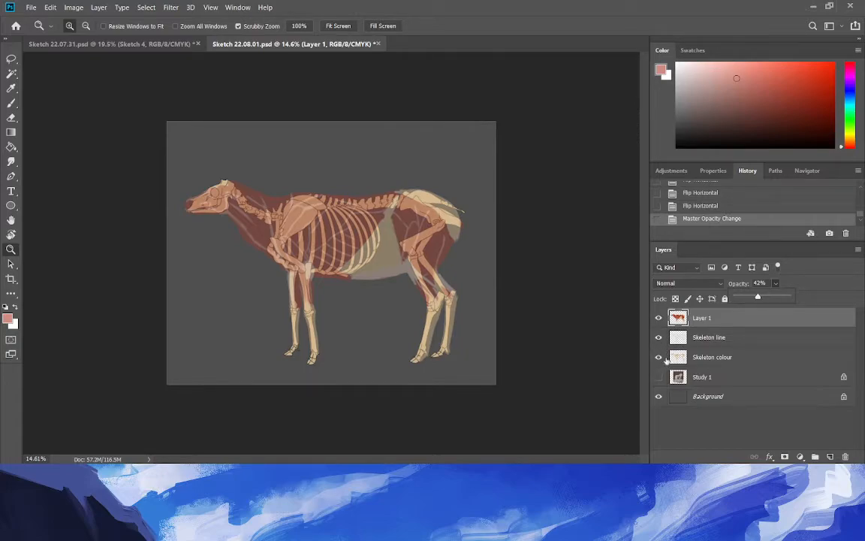
drag(758, 298, 842, 328)
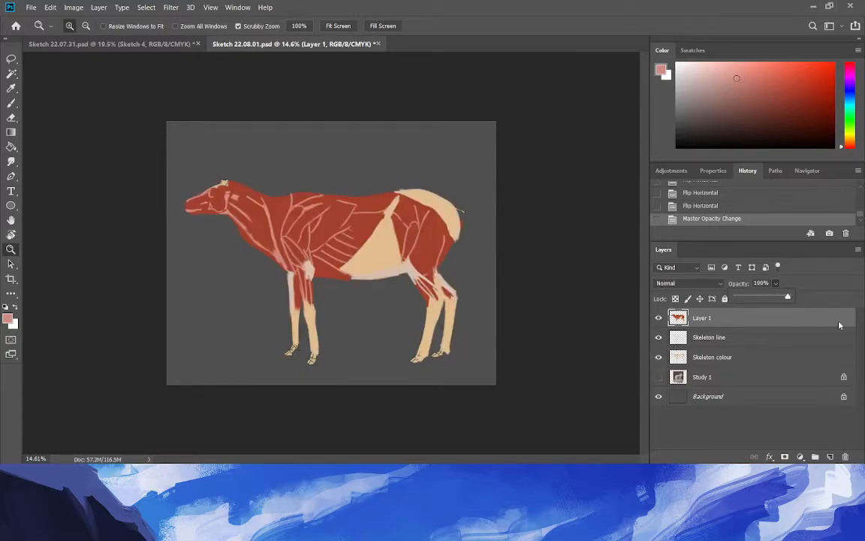
Create a new layer above Layer 1 and set up a black brush at size 12 for line work around the front shoulder.
key(ctrl+shift+n)
key(Return)
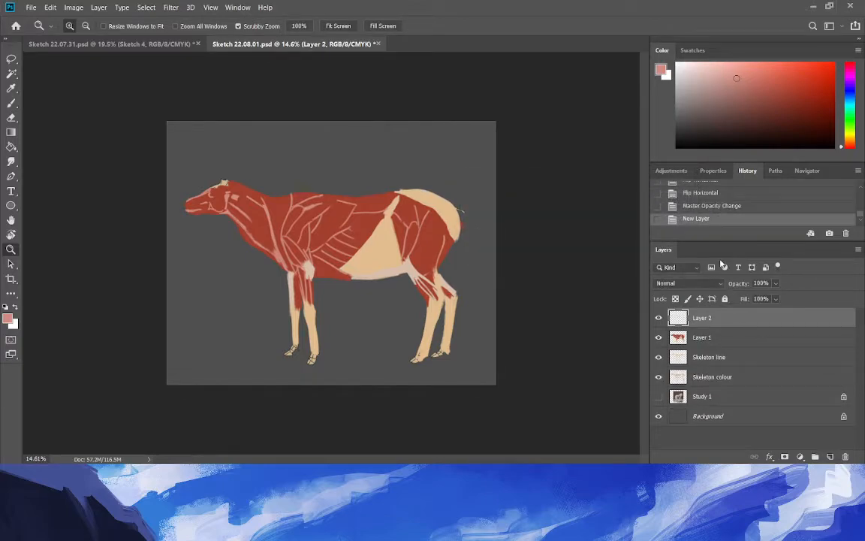
drag(251, 205, 509, 208)
key(d)
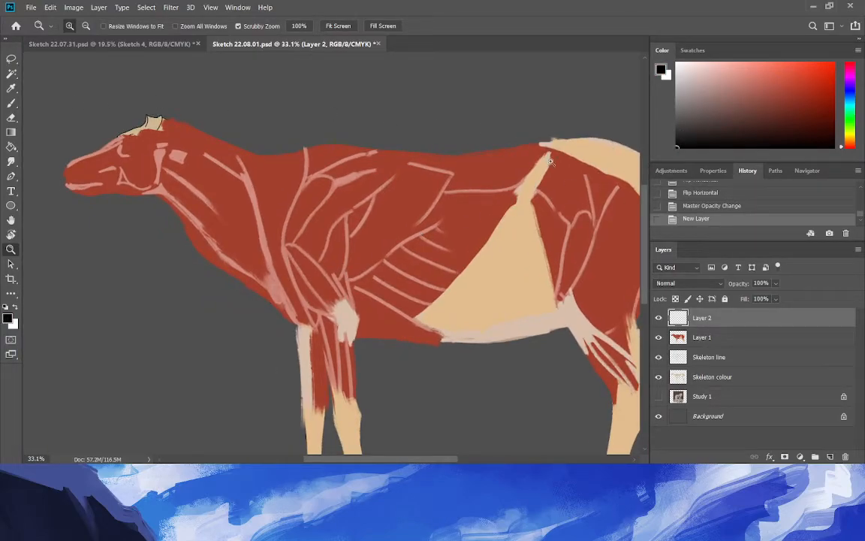
click(11, 105)
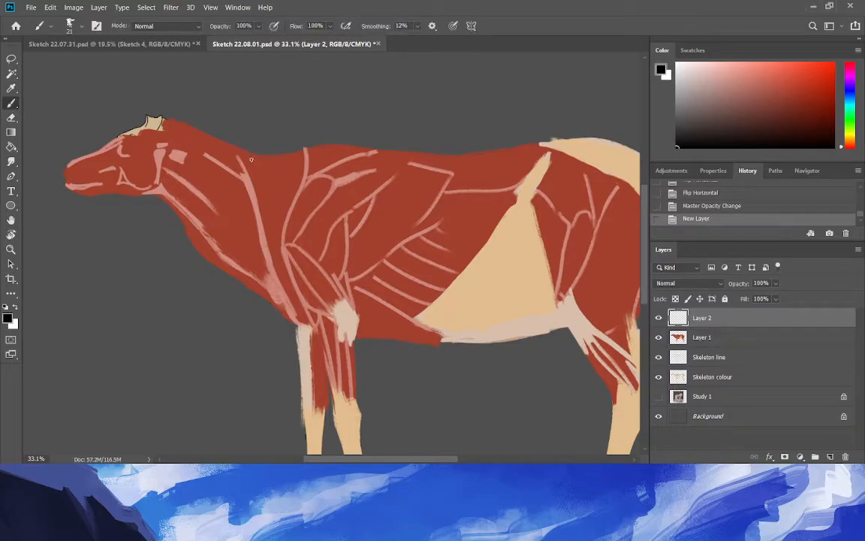
key(bracketleft)
drag(276, 310, 309, 343)
key(b)
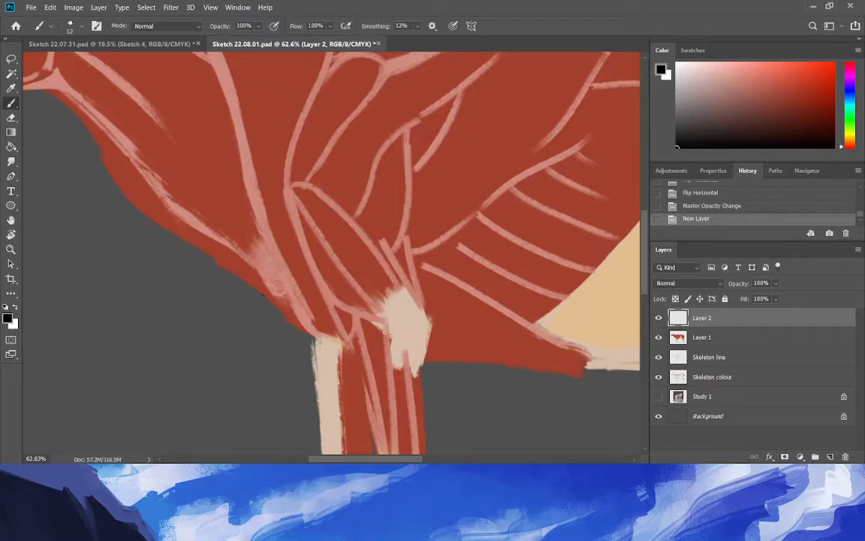
drag(391, 328, 325, 299)
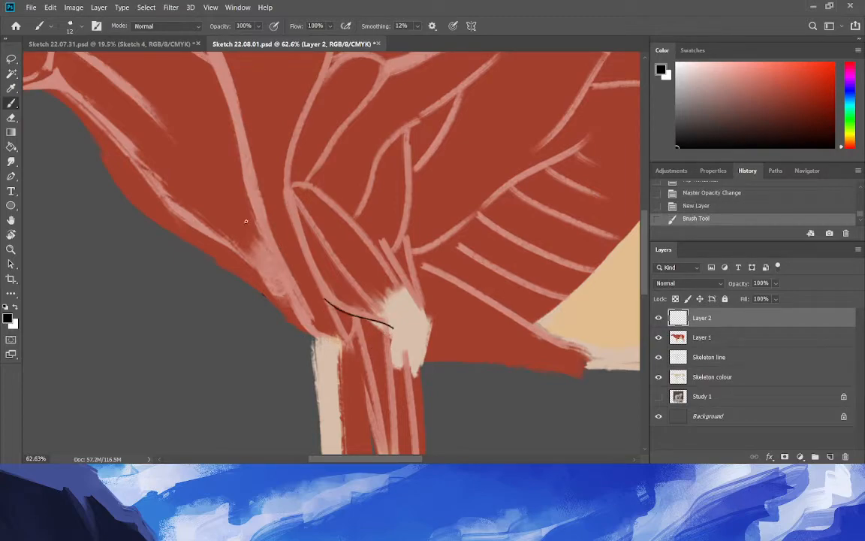
drag(323, 300, 293, 202)
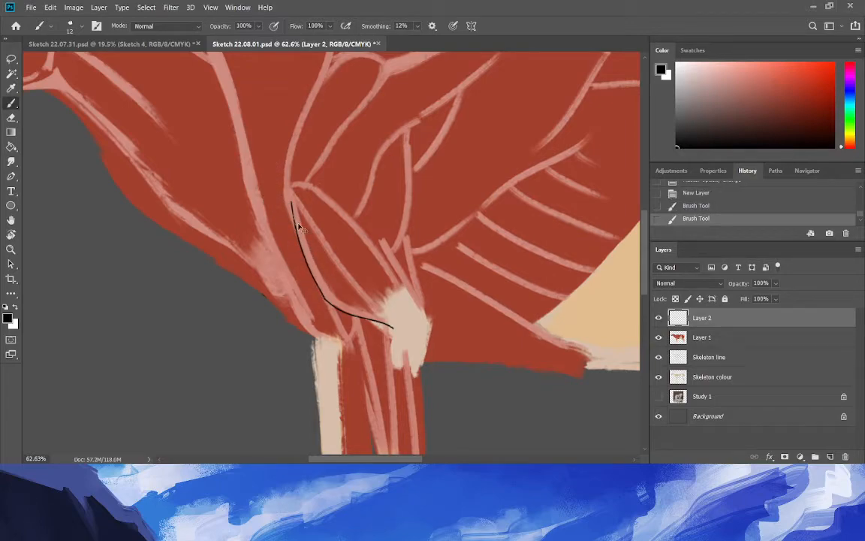
key(ctrl+z)
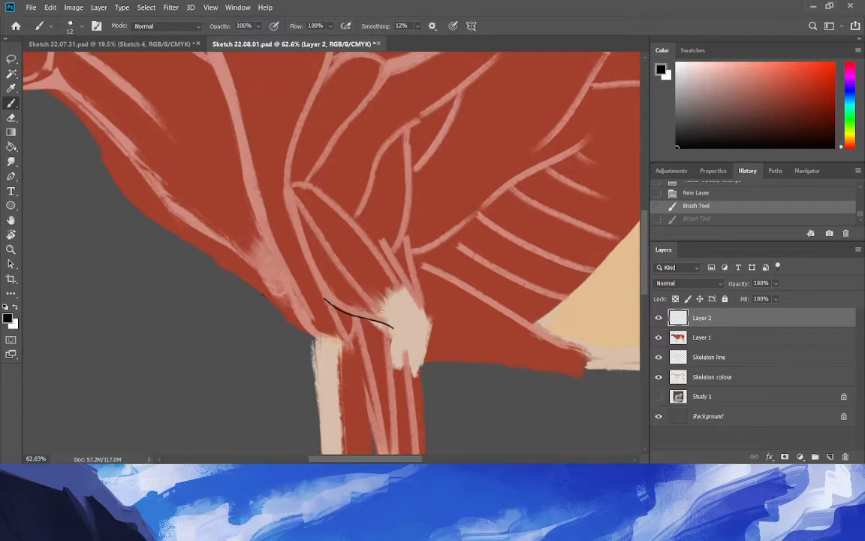
drag(392, 325, 297, 197)
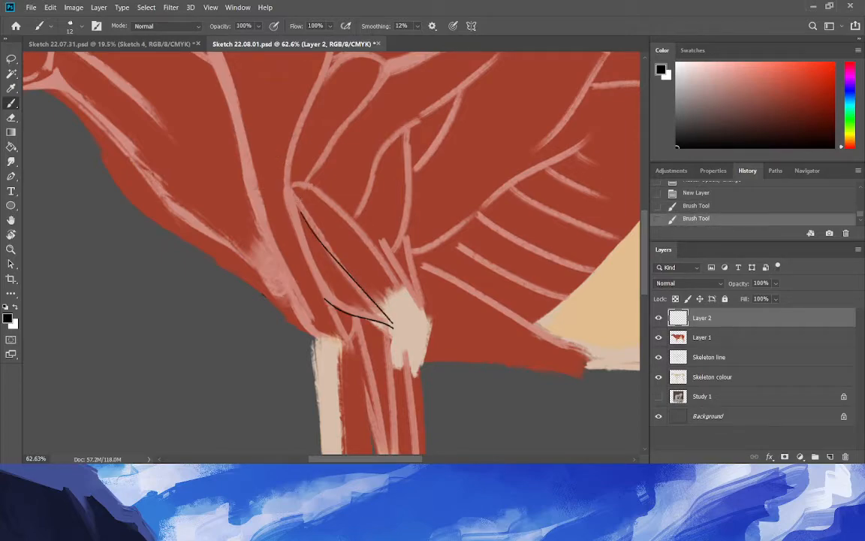
mouse_move(325, 302)
mouse_down()
mouse_move(299, 252)
mouse_move(293, 201)
mouse_up()
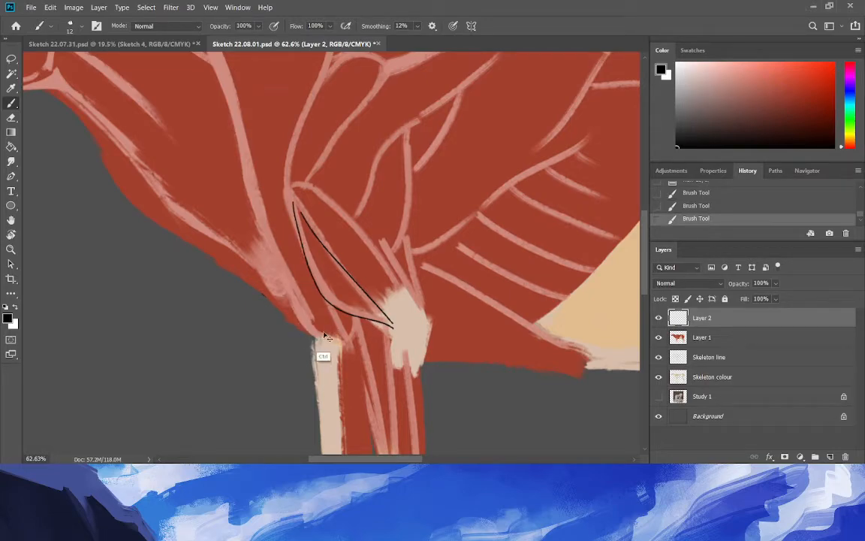
key(ctrl+z)
key(ctrl+z)
key(ctrl+z)
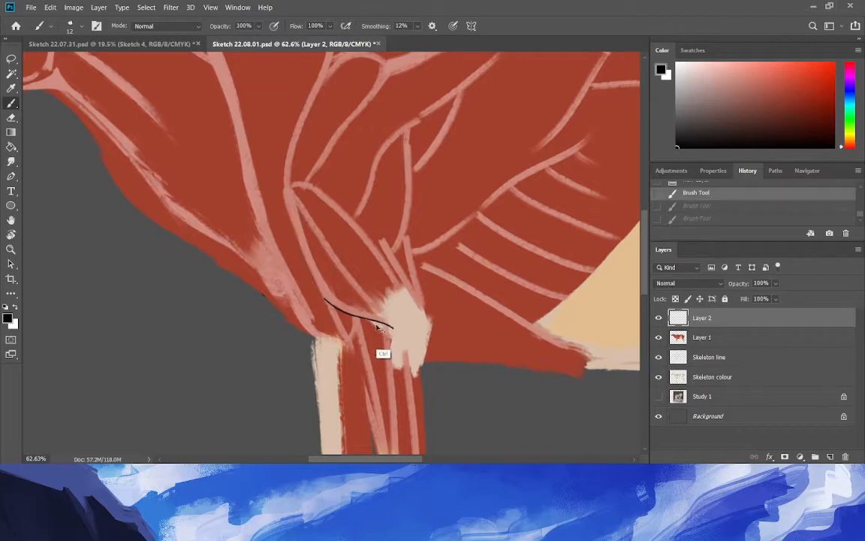
Outline in black the pointed muscle in front of the elbow and the narrow strip before it, down to the foreleg's top.
drag(388, 323, 317, 306)
drag(286, 197, 317, 308)
drag(385, 308, 286, 197)
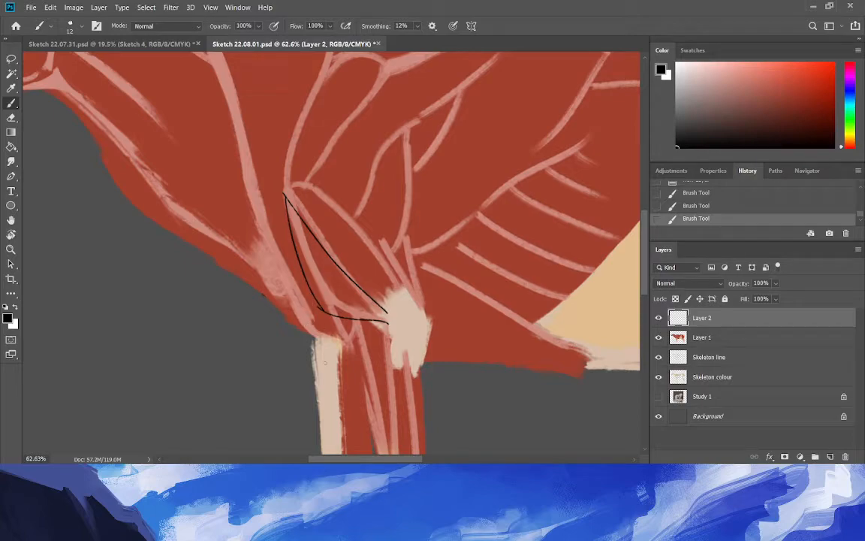
drag(333, 317, 342, 360)
mouse_move(340, 351)
mouse_down()
mouse_move(279, 287)
mouse_move(275, 219)
mouse_up()
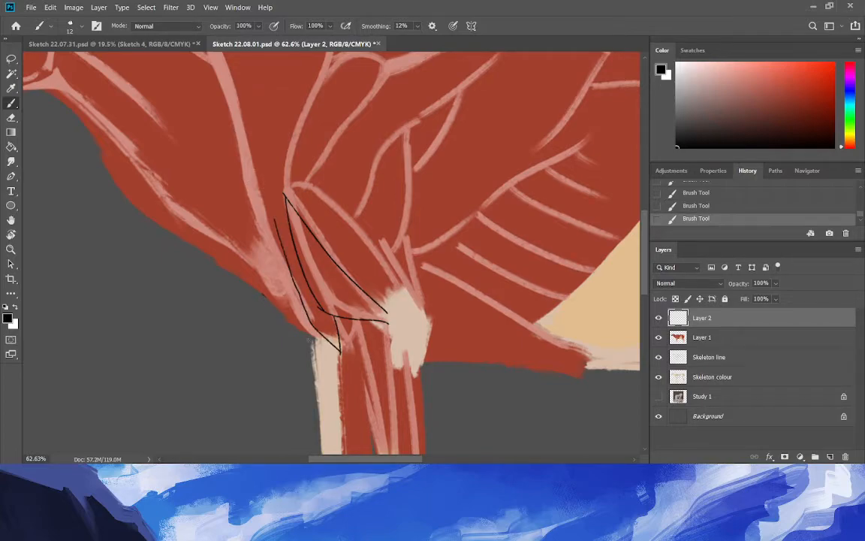
Draw a black contour from the foreleg's top around the chest and up the neck to the crest, and erase the doubled line.
drag(340, 351, 283, 322)
drag(279, 316, 211, 84)
scroll(578, 226, up, 5)
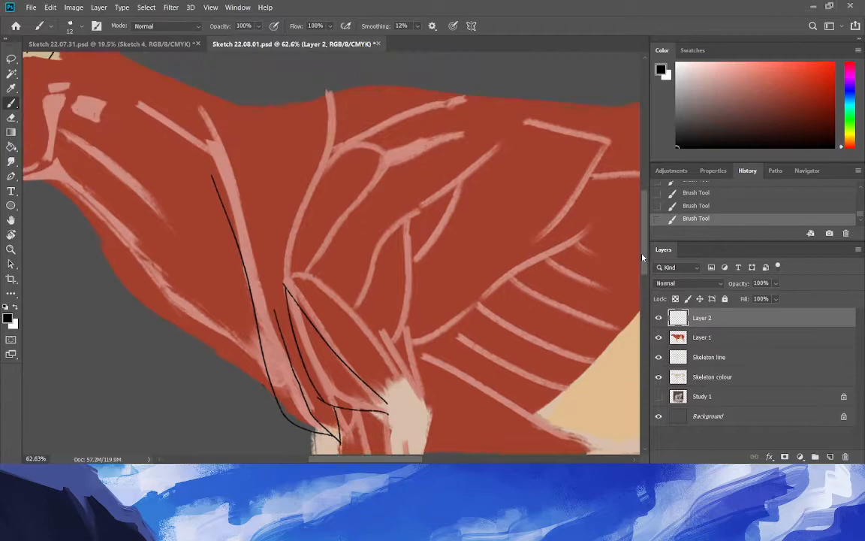
drag(223, 270, 178, 97)
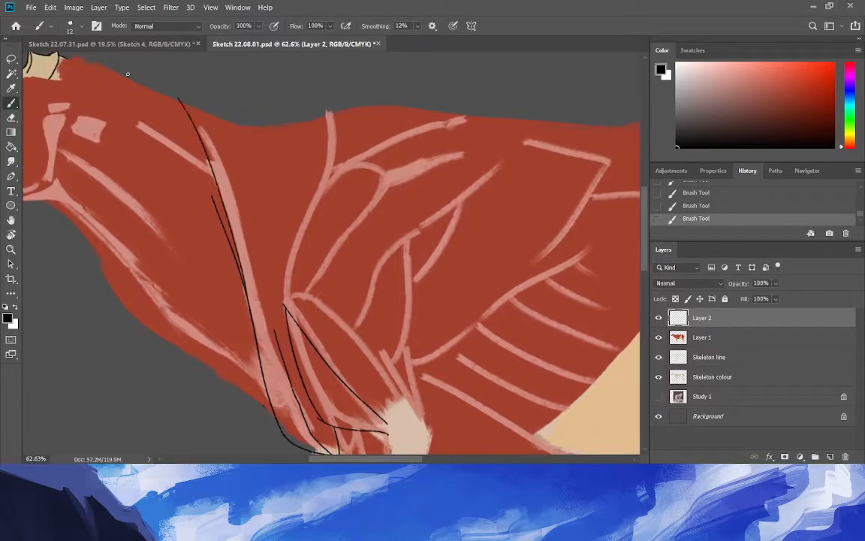
click(11, 118)
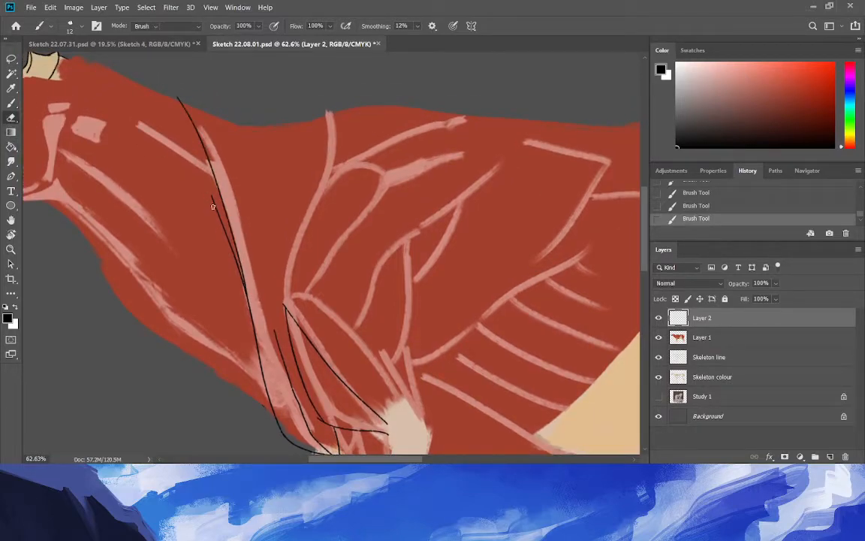
drag(214, 198, 237, 267)
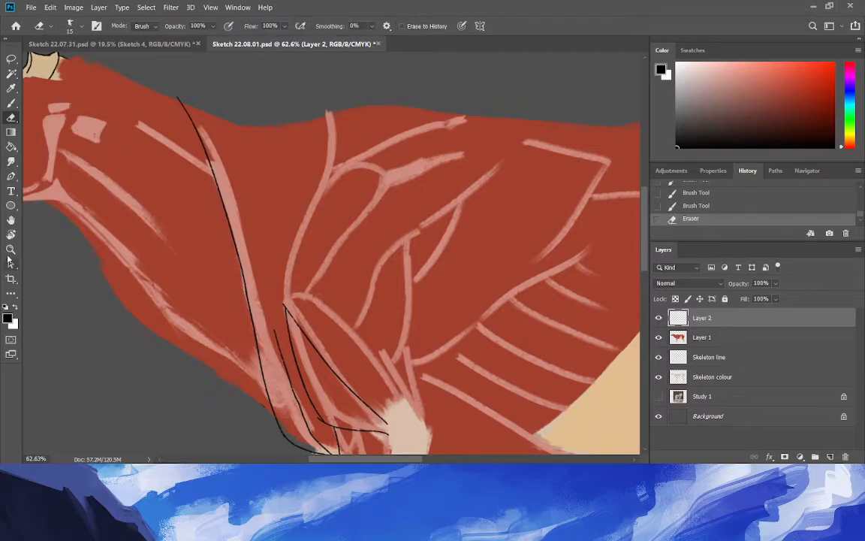
Erase the overshooting line end at the lower front corner of the pointed upper-foreleg muscle.
click(11, 250)
drag(128, 256, 105, 247)
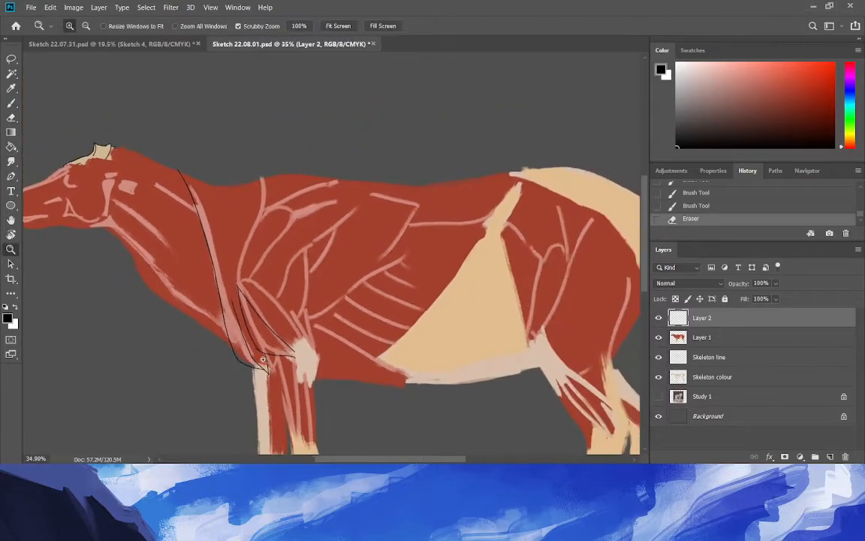
drag(250, 357, 398, 404)
click(12, 119)
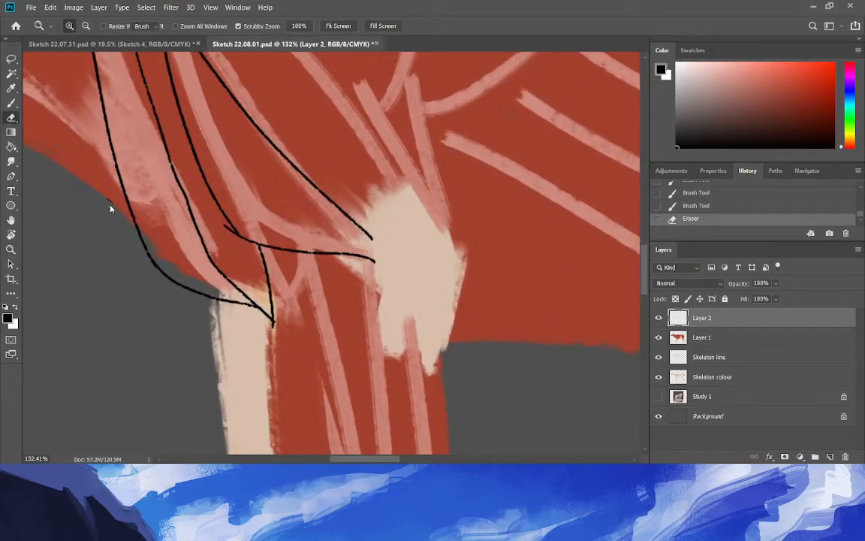
drag(107, 196, 113, 208)
mouse_move(227, 229)
mouse_down()
mouse_move(220, 225)
mouse_move(229, 231)
mouse_up()
Draw black lines along the upper-arm muscle's rear edge and the two converging muscle edges just above the elbow.
click(11, 103)
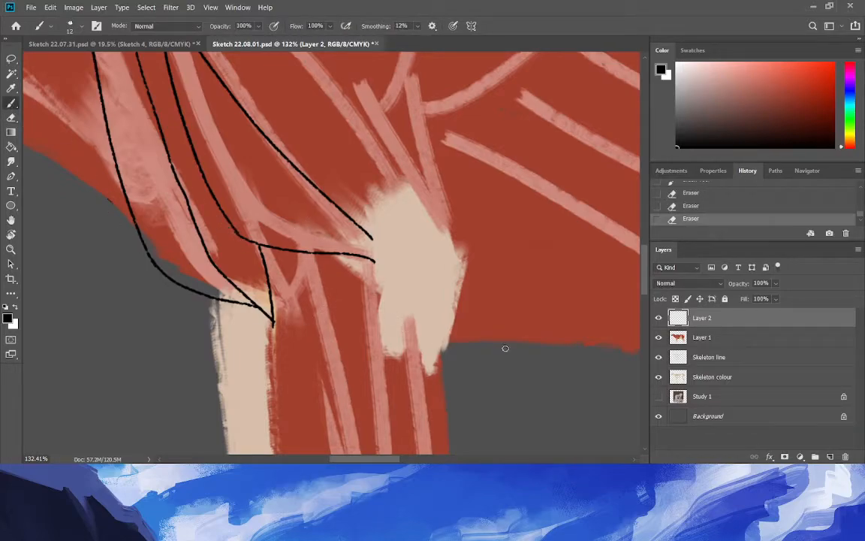
drag(645, 278, 641, 256)
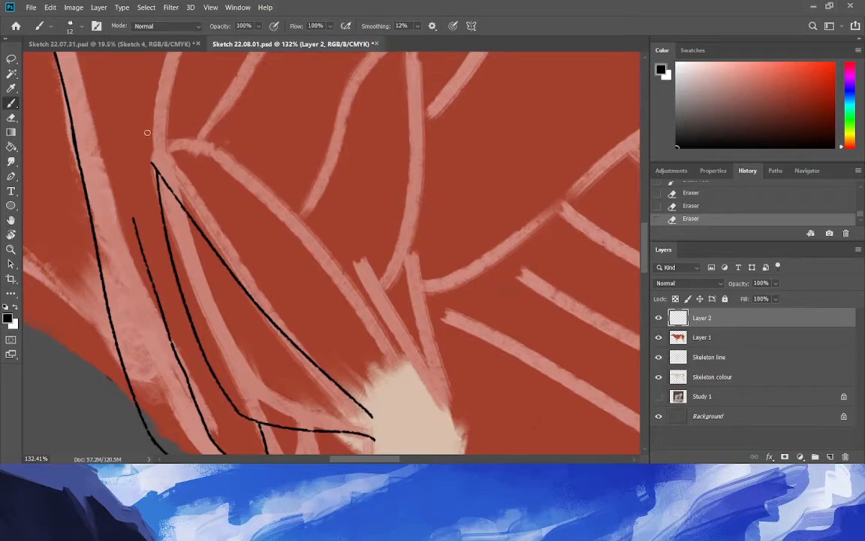
drag(263, 187, 410, 365)
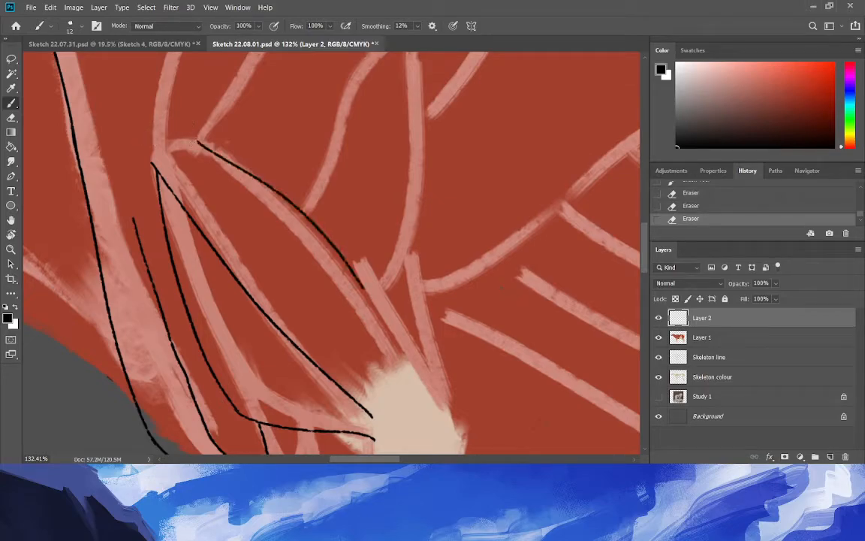
drag(201, 140, 263, 187)
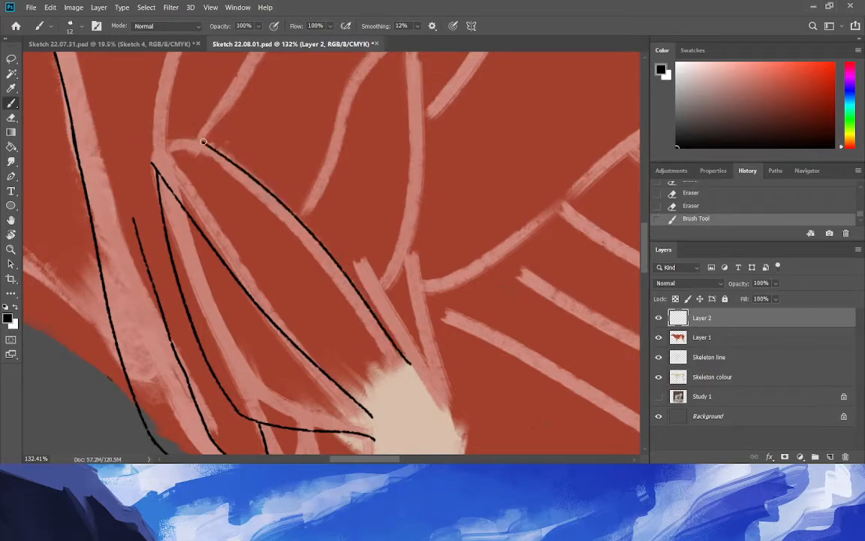
drag(392, 243, 433, 371)
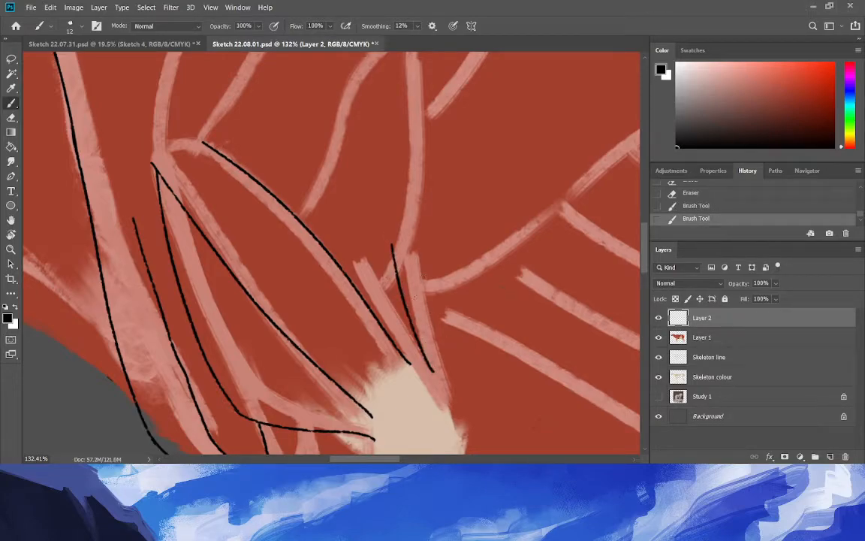
drag(419, 261, 453, 428)
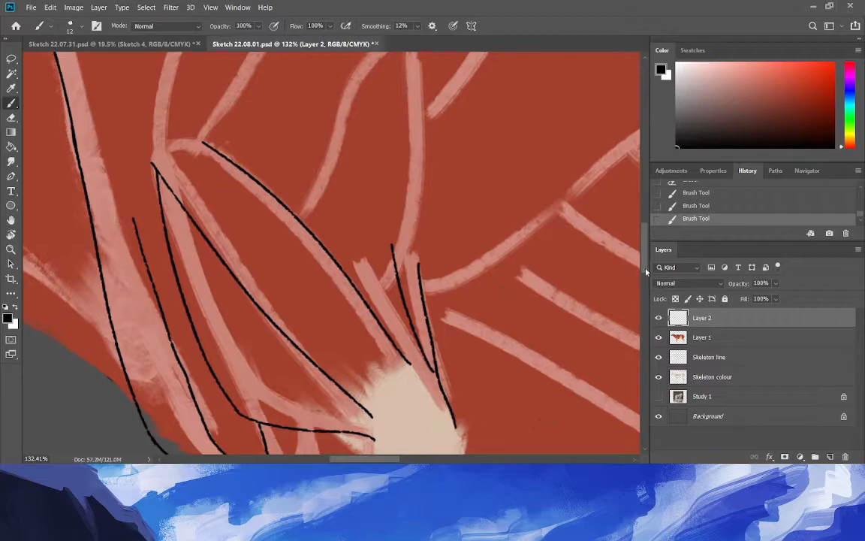
Outline the elbow's rear edge and the back of the foreleg in black, adding an inner muscle line down from the elbow.
scroll(583, 243, down, 3)
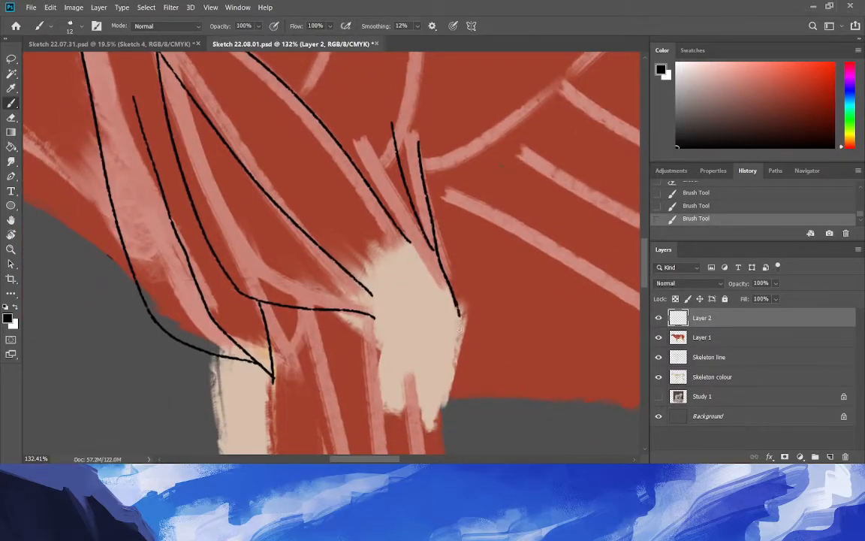
drag(458, 309, 442, 406)
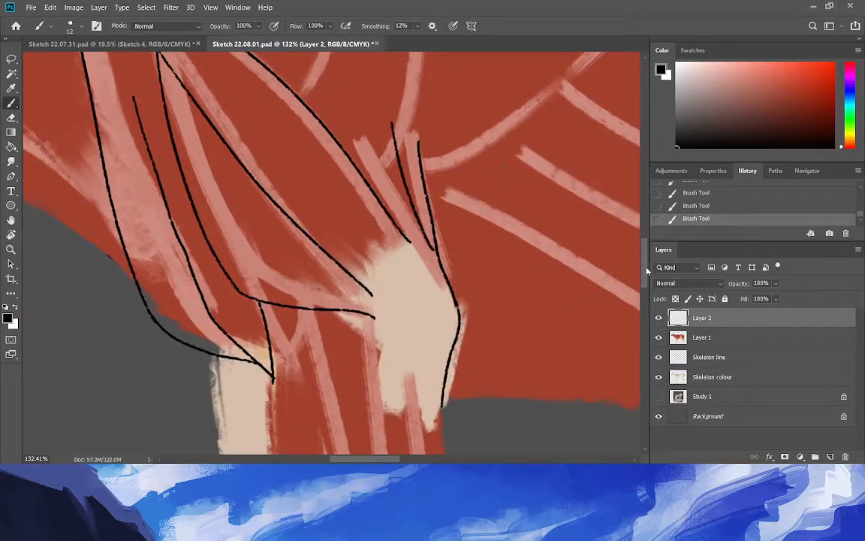
scroll(582, 251, down, 5)
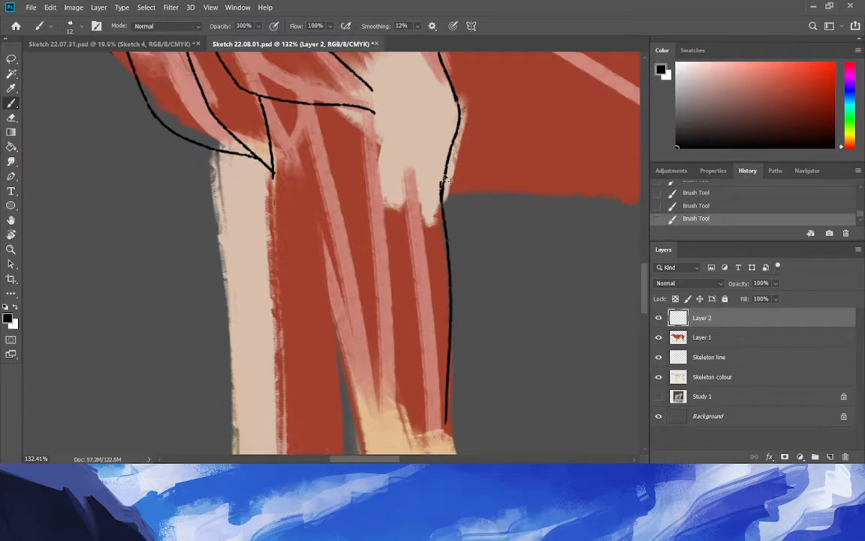
drag(444, 197, 452, 429)
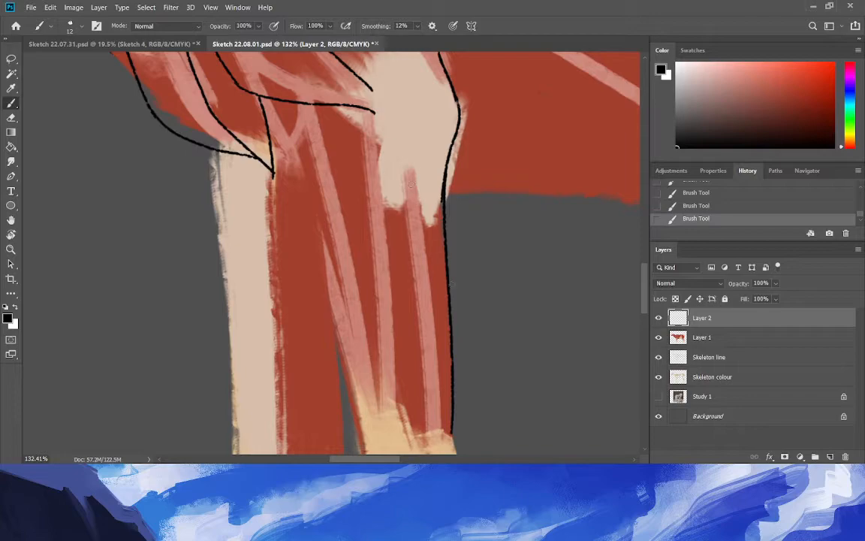
mouse_move(392, 120)
mouse_down()
mouse_move(436, 257)
mouse_move(436, 346)
mouse_up()
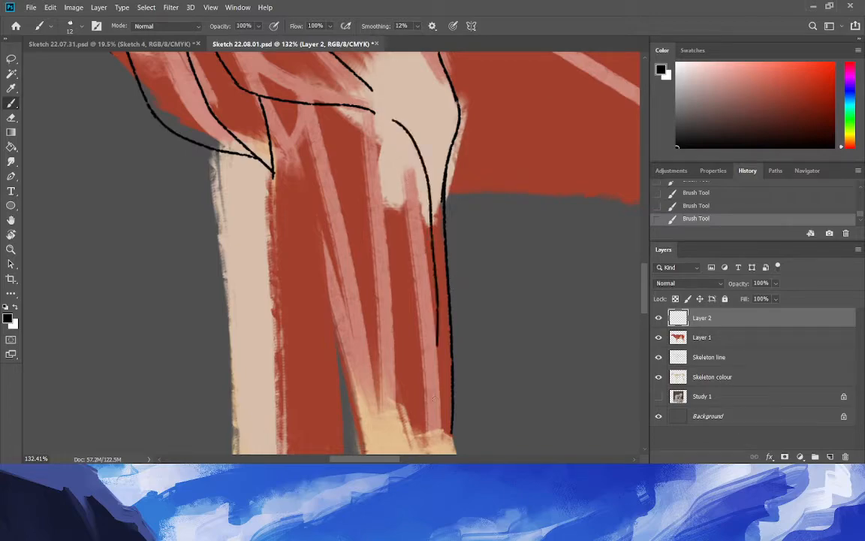
Redraw the black line curving inside the elbow down the leg's rear edge, extend it forward, and add two long muscle lines down the foreleg.
key(ctrl+z)
drag(390, 128, 449, 324)
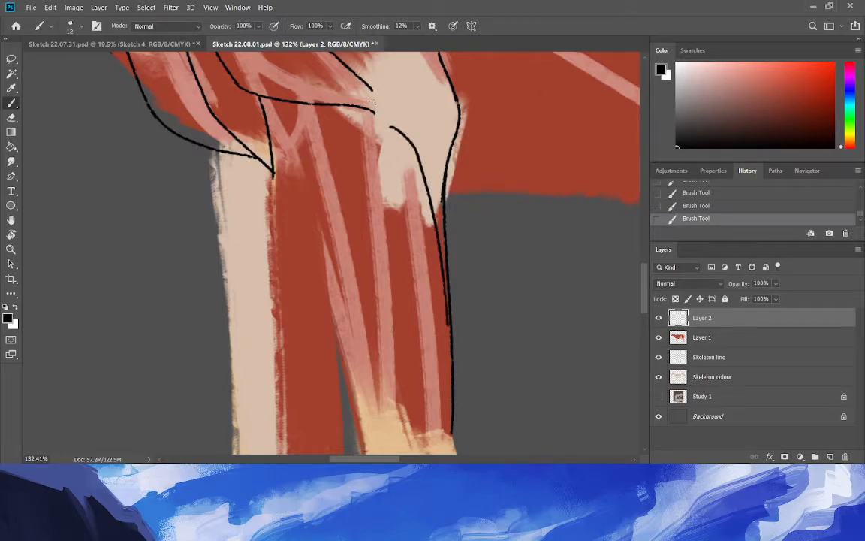
mouse_move(390, 128)
mouse_down()
mouse_move(330, 115)
mouse_move(373, 275)
mouse_move(390, 428)
mouse_move(338, 165)
mouse_up()
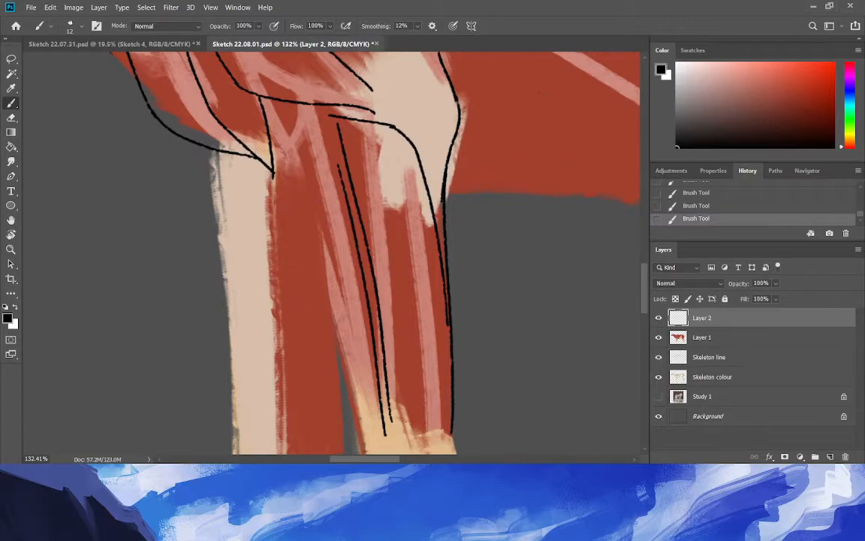
Draw the black front edge of the near foreleg from the pointed muscle's lower corner down to the knee.
drag(273, 175, 354, 401)
key(ctrl+z)
drag(273, 173, 341, 374)
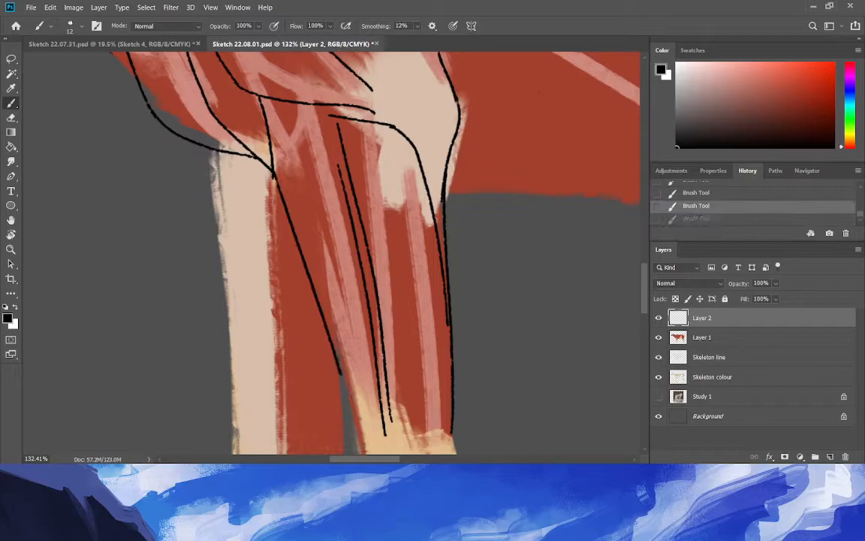
click(11, 248)
drag(243, 307, 184, 303)
drag(315, 415, 336, 419)
key(b)
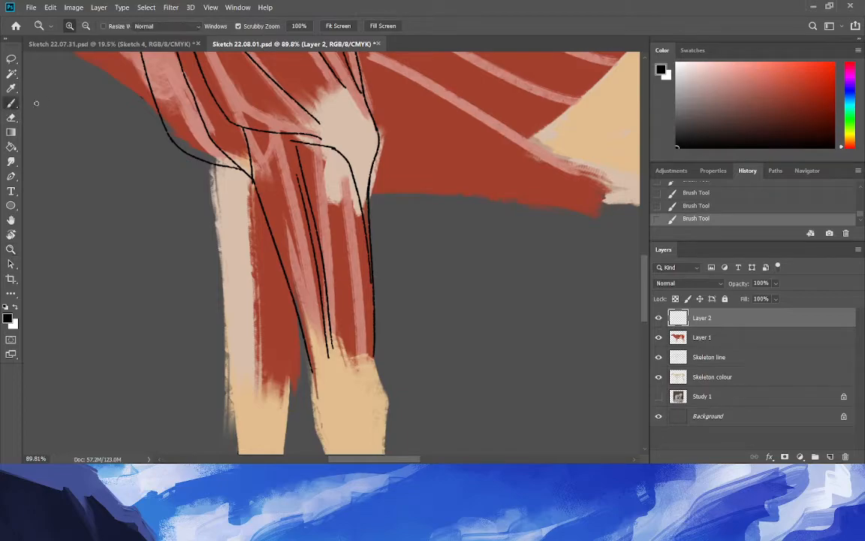
Add a short black line along the foreleg muscle's top edge just below the upper arm, and erase the excess at its rear end.
drag(247, 134, 283, 142)
click(11, 118)
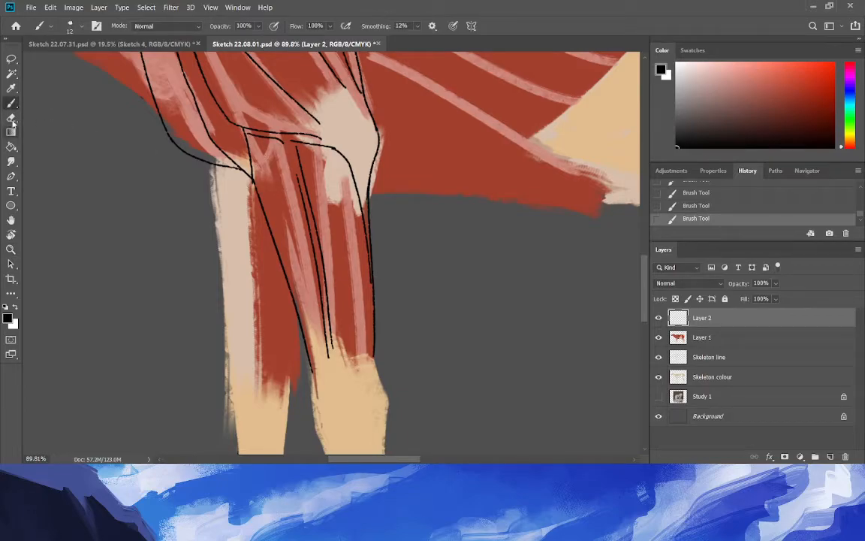
click(281, 141)
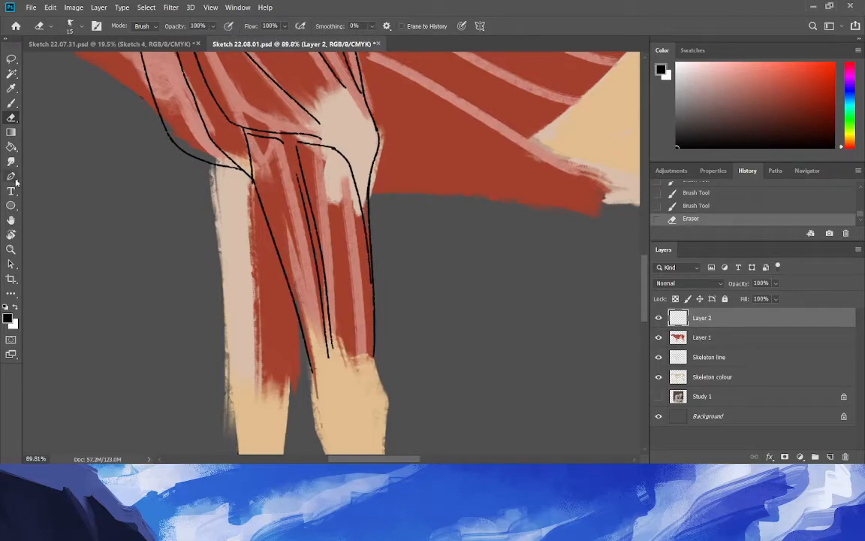
click(11, 103)
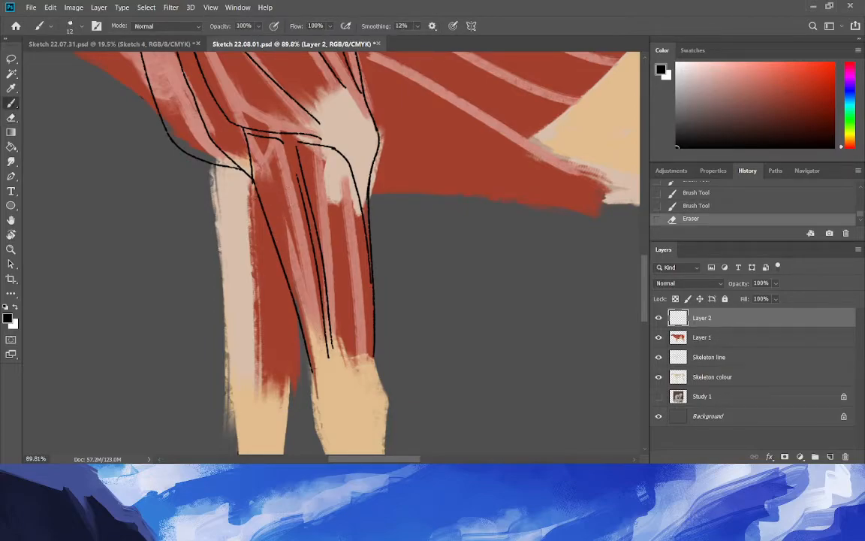
Draw a short black line up the front of the upper-arm muscle to the shoulder point, and erase the overshooting ends.
click(11, 248)
drag(172, 261, 125, 290)
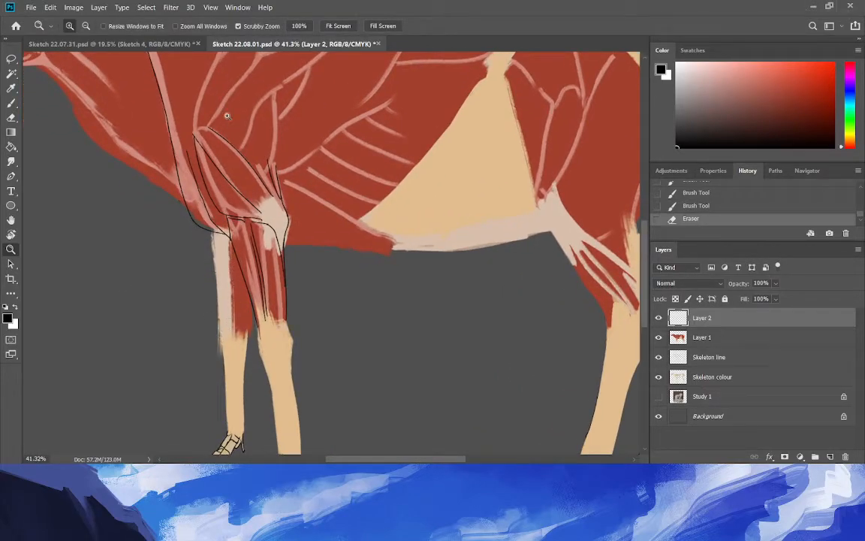
key(b)
drag(330, 239, 279, 212)
drag(263, 102, 323, 105)
click(12, 103)
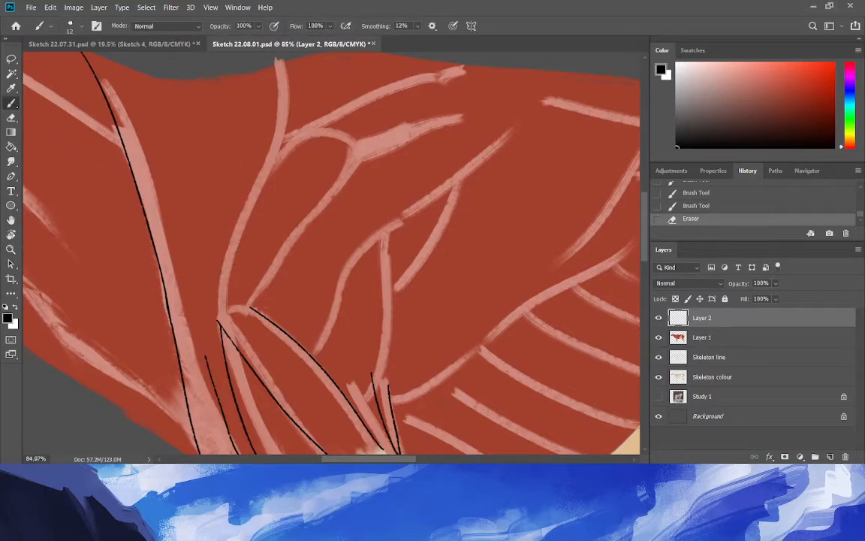
mouse_move(210, 315)
mouse_down()
mouse_move(208, 377)
mouse_move(208, 368)
mouse_up()
key(ctrl+z)
drag(215, 387, 213, 305)
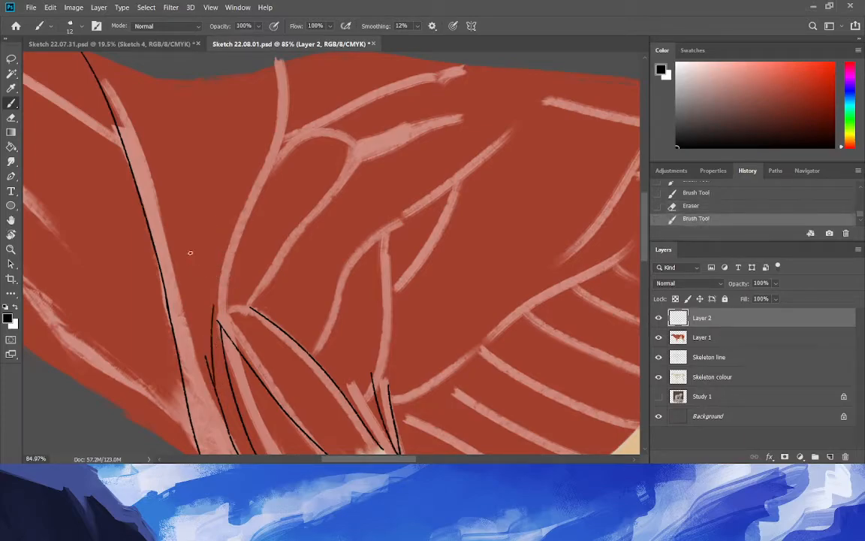
click(11, 117)
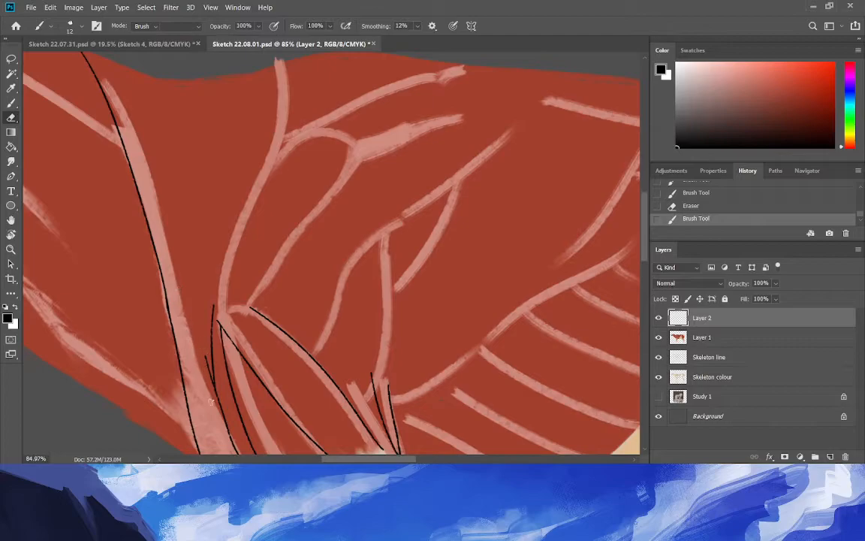
drag(213, 316, 213, 280)
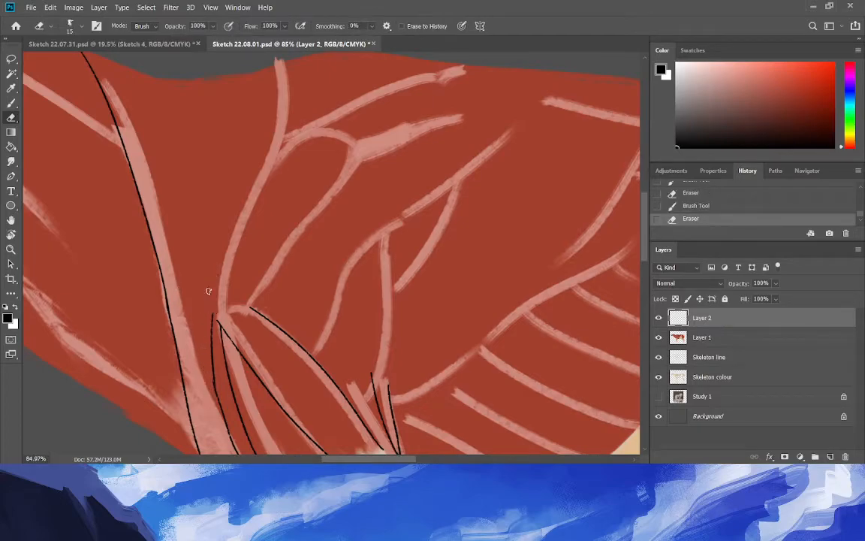
Draw the shoulder blade's front edge in black, curving from the shoulder point up to the top of the withers.
click(11, 102)
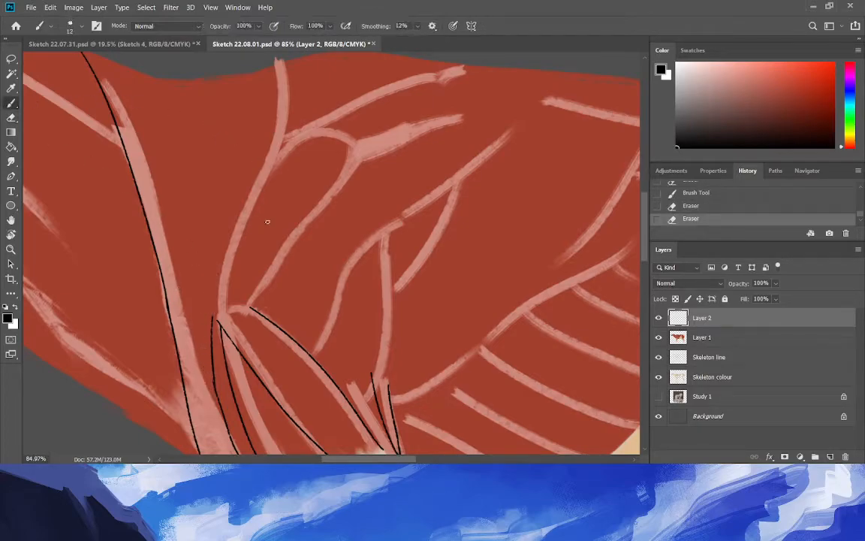
mouse_move(218, 304)
mouse_down()
mouse_move(233, 218)
mouse_move(282, 109)
mouse_up()
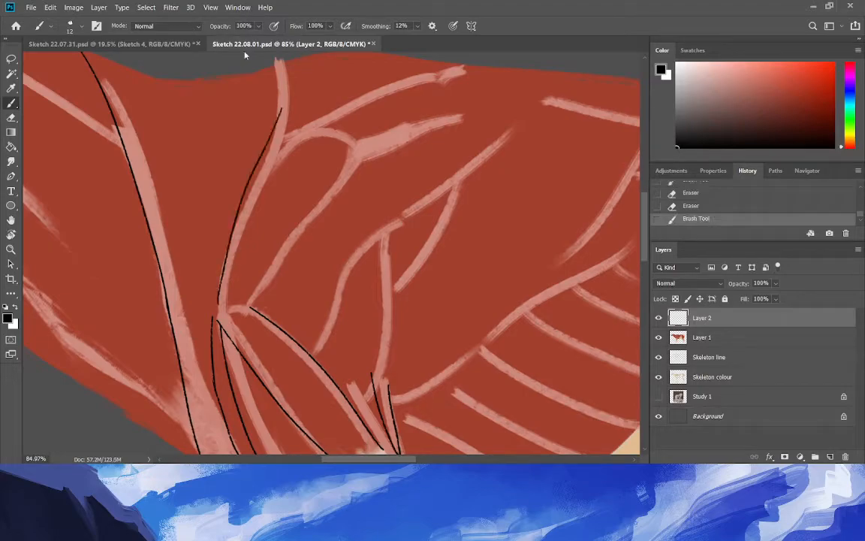
key(ctrl+z)
drag(218, 304, 282, 84)
key(ctrl+z)
drag(220, 304, 276, 59)
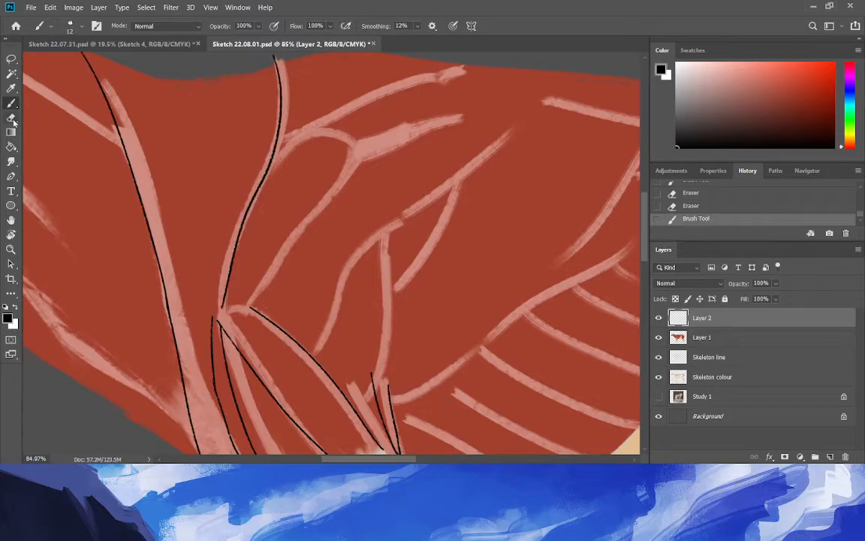
Draw a black line branching from the shoulder blade's front edge up and back to the topline behind the withers.
drag(644, 214, 643, 195)
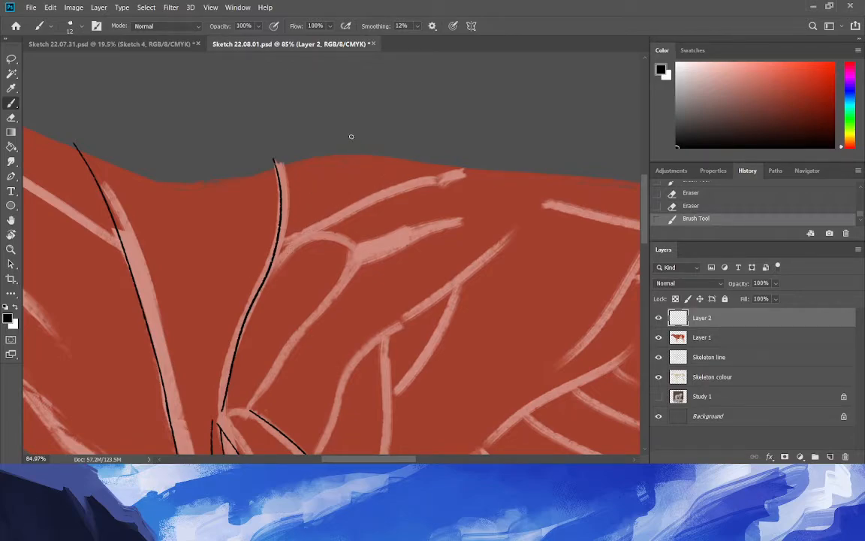
drag(243, 243, 391, 139)
key(ctrl+z)
mouse_move(269, 260)
mouse_down()
mouse_move(370, 206)
mouse_move(461, 170)
mouse_up()
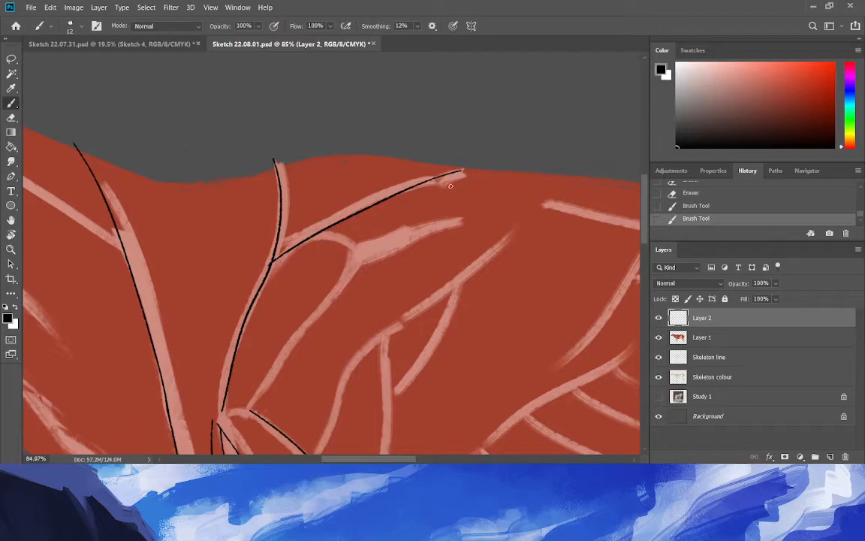
Outline the topline in black over the withers and forward through the dip to the neck's base line.
drag(474, 168, 267, 165)
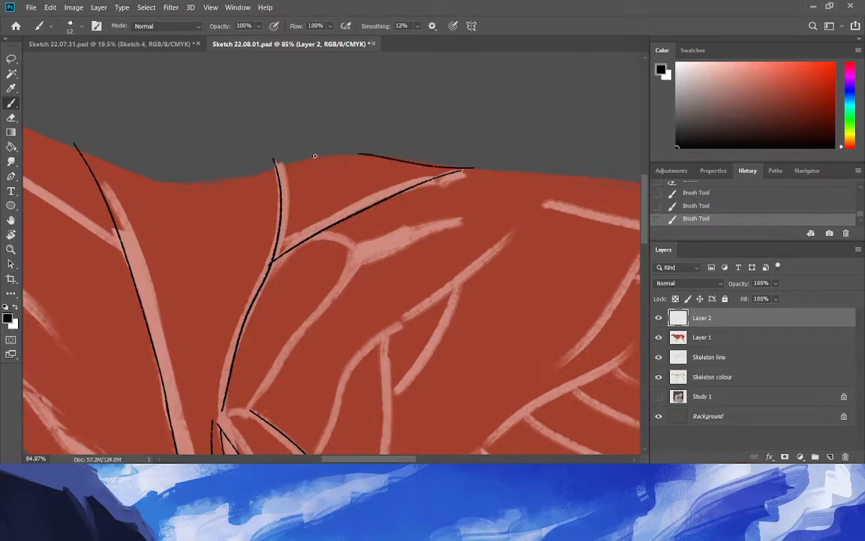
key(ctrl+z)
mouse_move(464, 169)
mouse_down()
mouse_move(305, 161)
mouse_move(271, 171)
mouse_up()
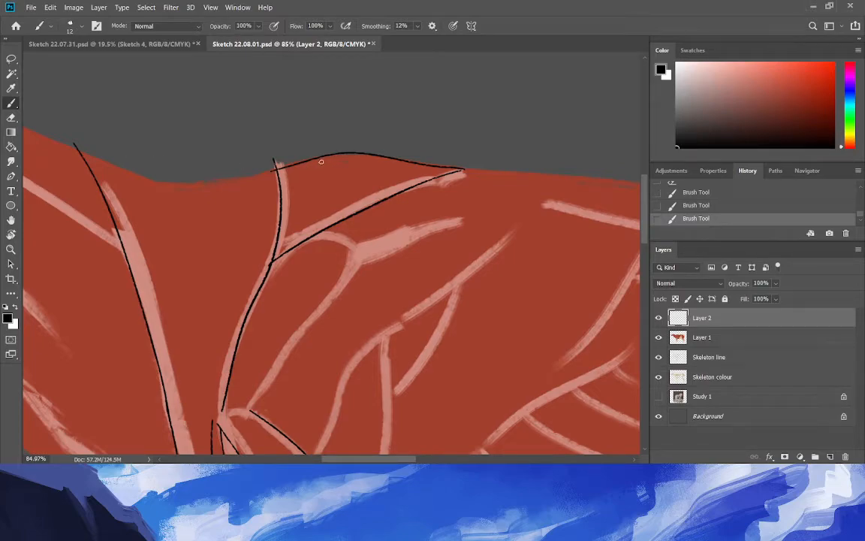
mouse_move(256, 169)
mouse_down()
mouse_move(135, 167)
mouse_move(87, 153)
mouse_up()
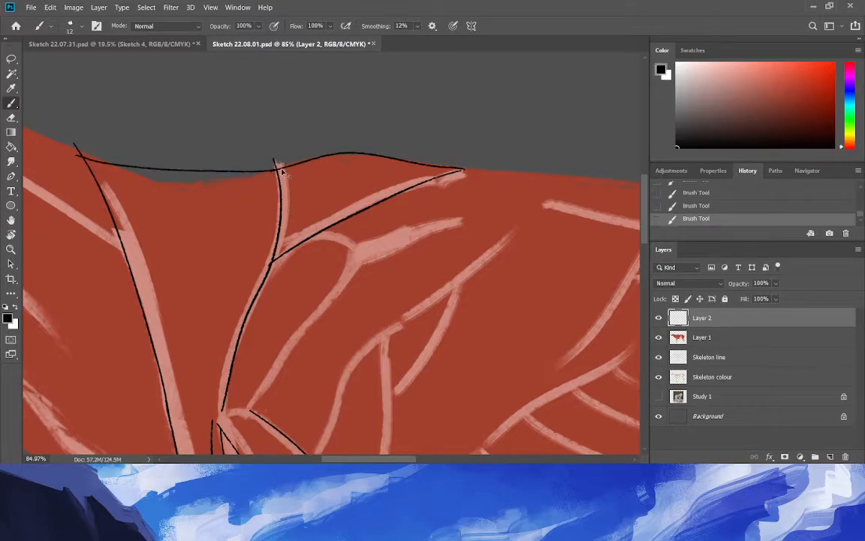
key(ctrl+z)
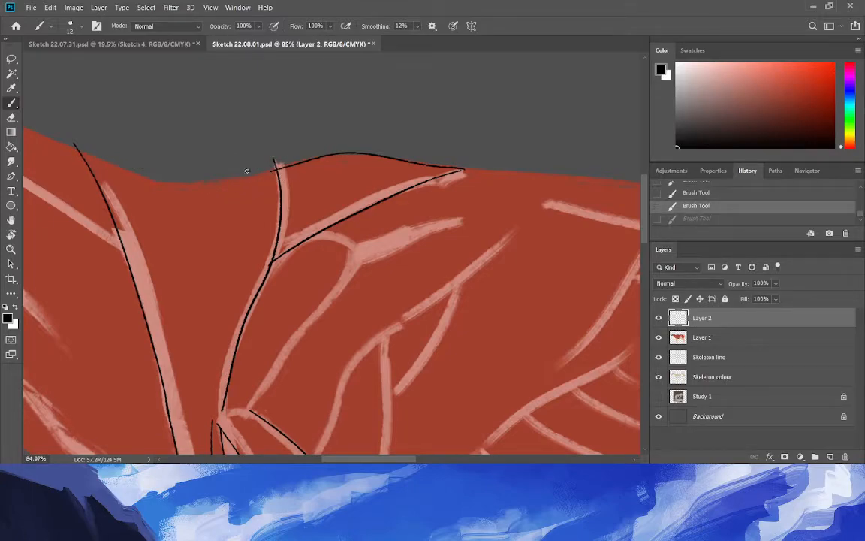
drag(269, 171, 81, 158)
Erase the line ends overshooting the topline at the neck's base and at the withers.
click(11, 117)
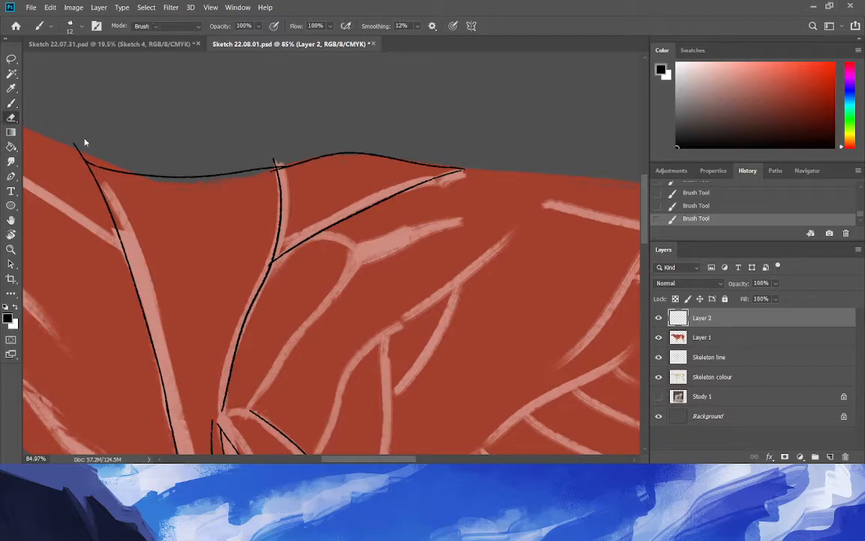
drag(73, 142, 82, 155)
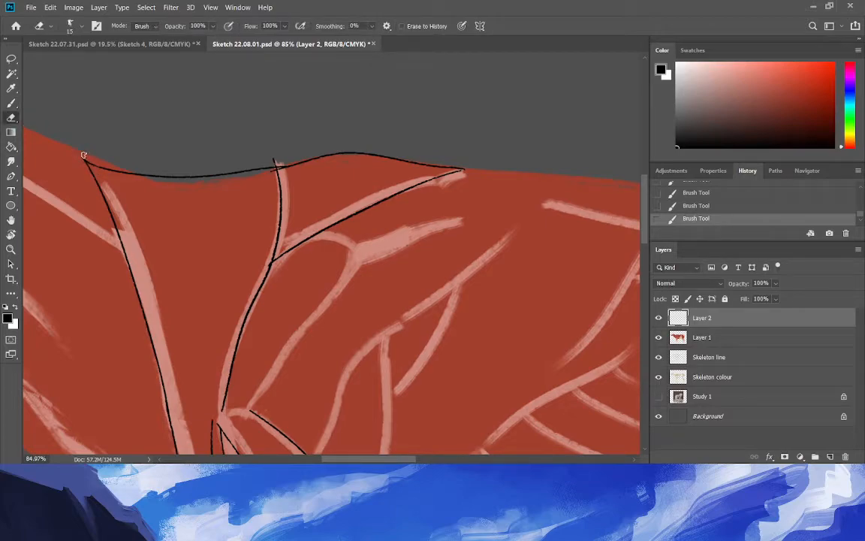
mouse_move(265, 162)
mouse_down()
mouse_move(243, 170)
mouse_move(274, 171)
mouse_up()
Outline the long rounded shoulder-blade muscle in black down to the shoulder point, and add a line from its upper rear corner to the back.
key(ctrl+space)
drag(98, 269, 29, 271)
drag(346, 285, 370, 301)
drag(309, 327, 320, 326)
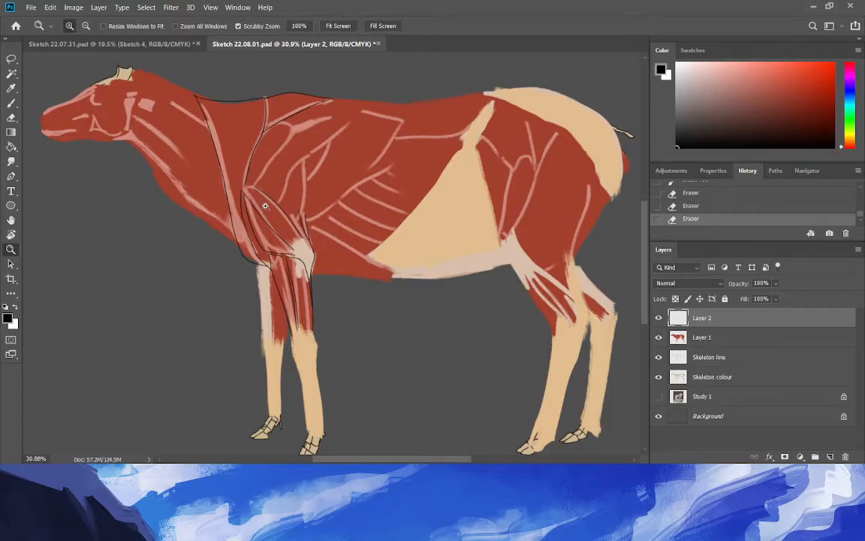
drag(237, 184, 286, 184)
key(b)
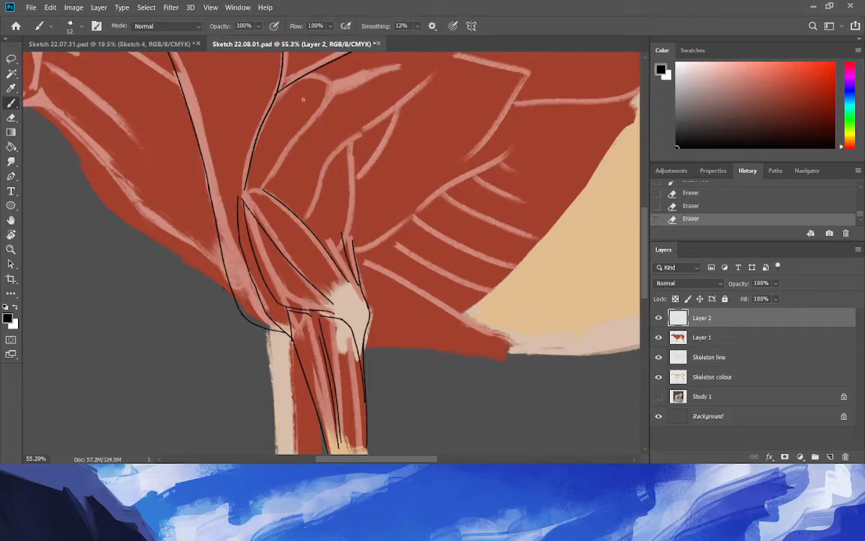
drag(264, 185, 315, 123)
key(ctrl+z)
drag(263, 186, 326, 95)
drag(325, 95, 282, 81)
key(e)
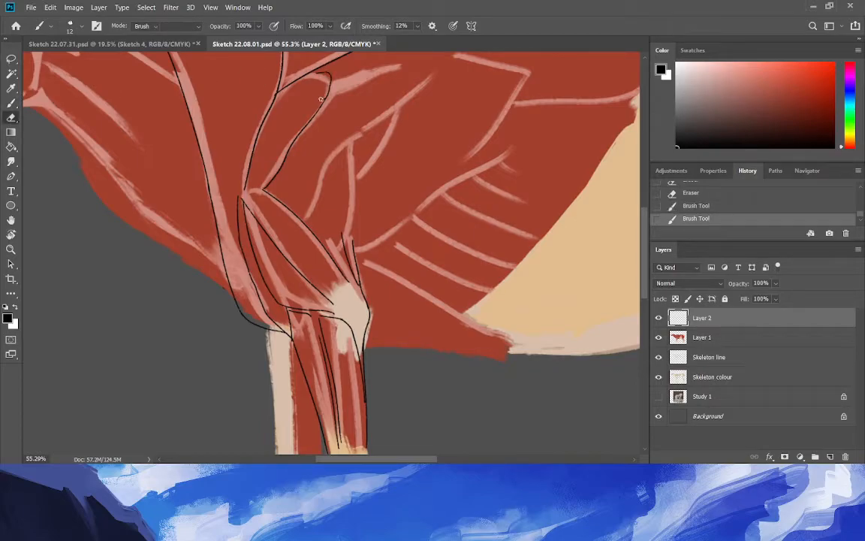
drag(318, 103, 322, 107)
click(12, 105)
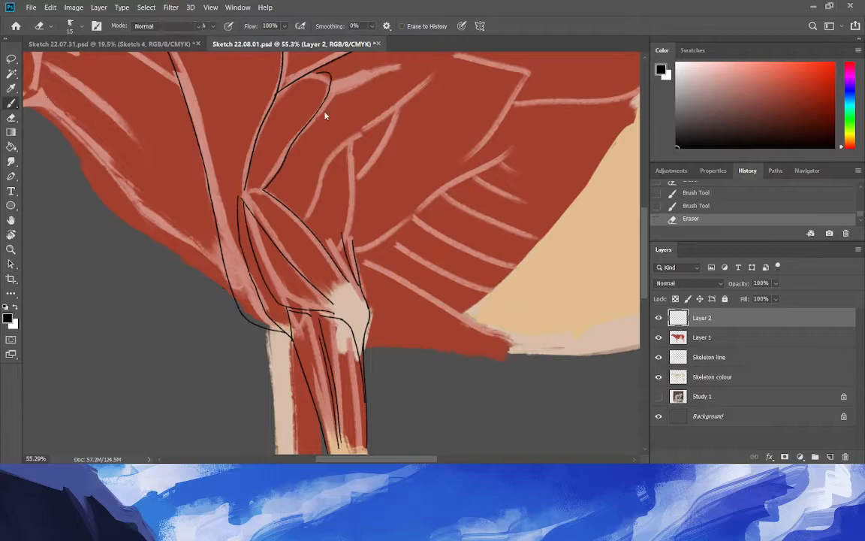
scroll(629, 178, up, 3)
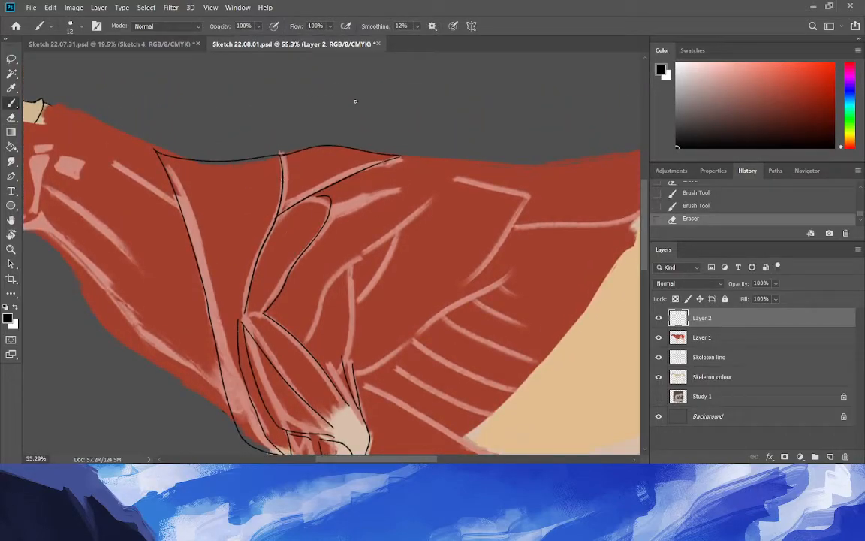
drag(331, 216, 422, 156)
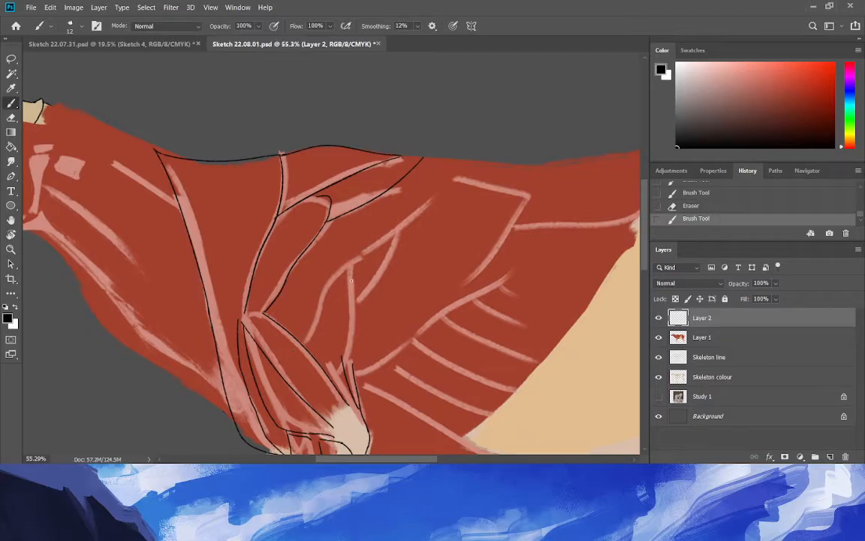
Draw a black line from the upper-arm muscle's rear edge diagonally up and back across the shoulder, with a second line converging on it from below.
drag(298, 340, 362, 259)
key(ctrl+z)
drag(293, 333, 362, 263)
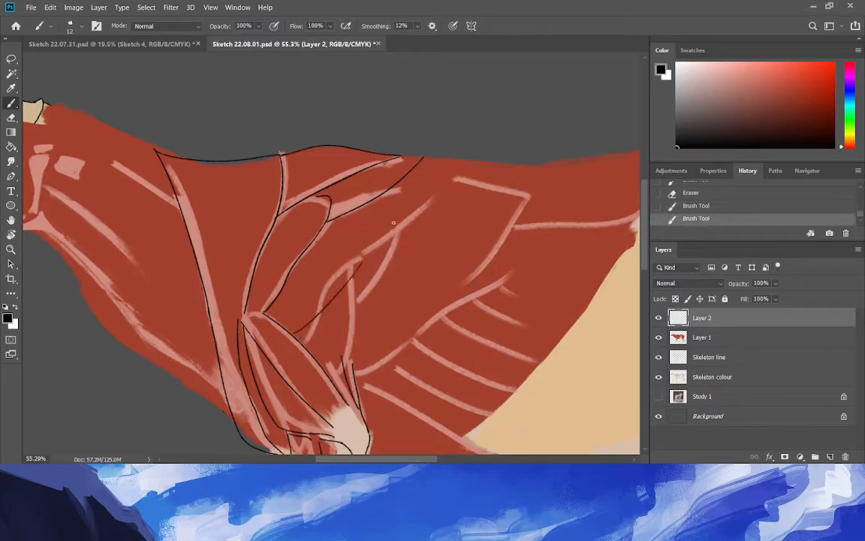
key(ctrl+z)
drag(290, 331, 363, 260)
drag(365, 262, 432, 193)
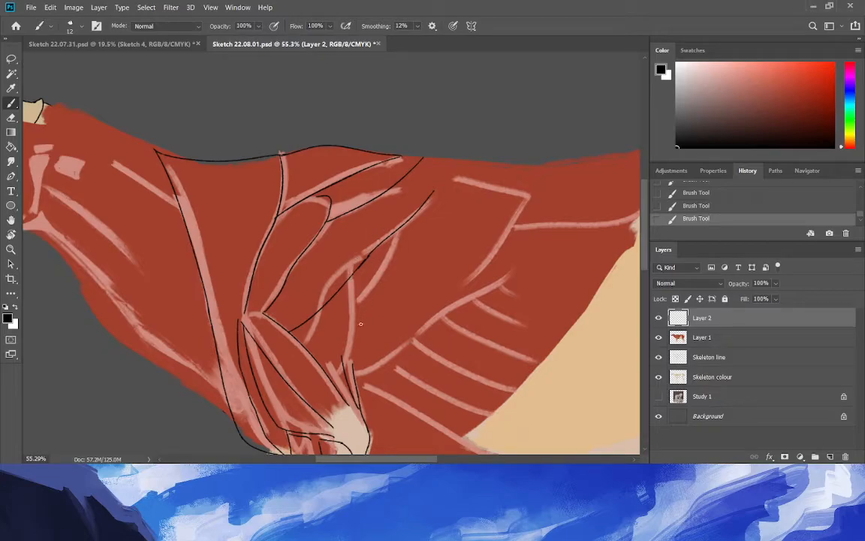
drag(300, 342, 353, 269)
key(e)
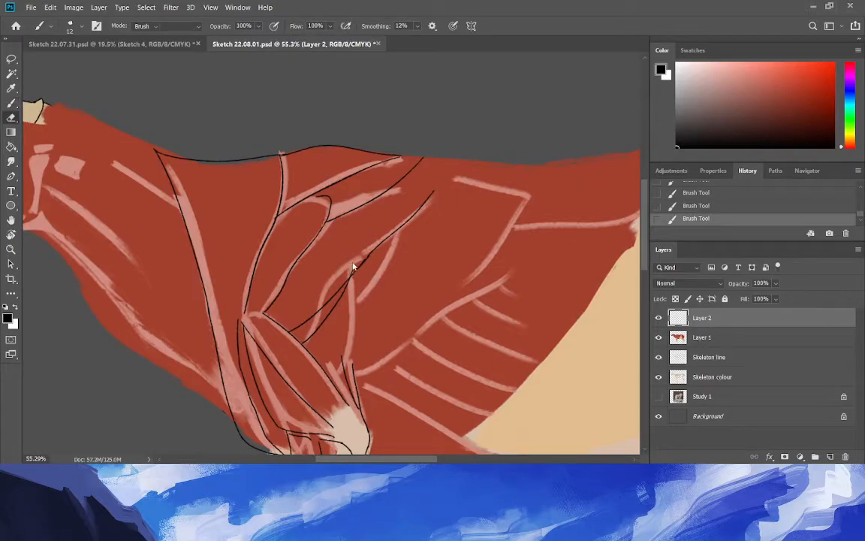
Erase the stray line ends at the crossing behind the shoulder and ink two curved muscle lines down toward the elbow.
drag(350, 267, 347, 275)
drag(334, 271, 345, 271)
click(11, 103)
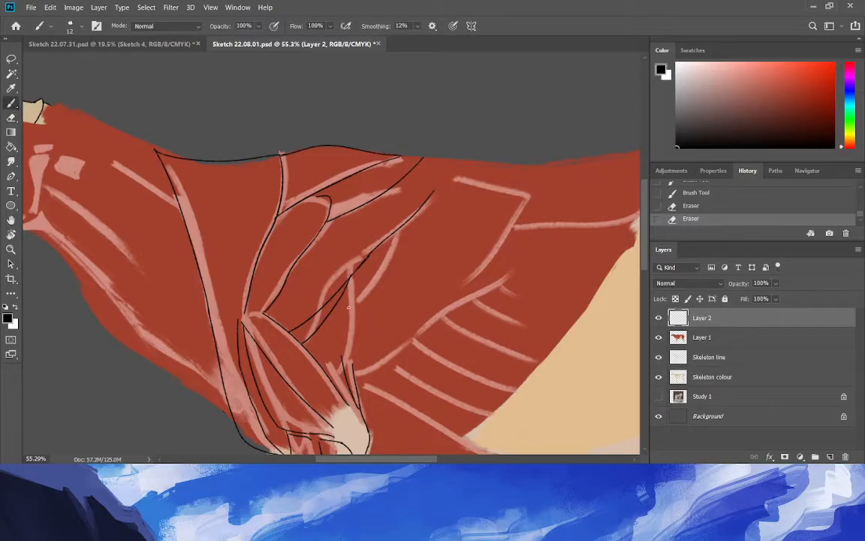
drag(351, 347, 358, 261)
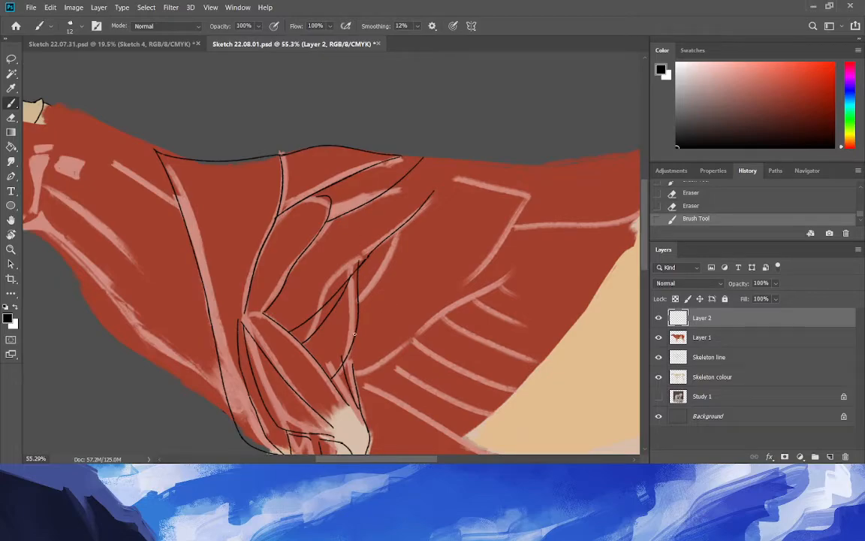
mouse_move(347, 357)
mouse_down()
mouse_move(368, 283)
mouse_move(367, 256)
mouse_up()
Erase the overshooting ends of the upper-arm muscle lines just above the elbow.
click(11, 117)
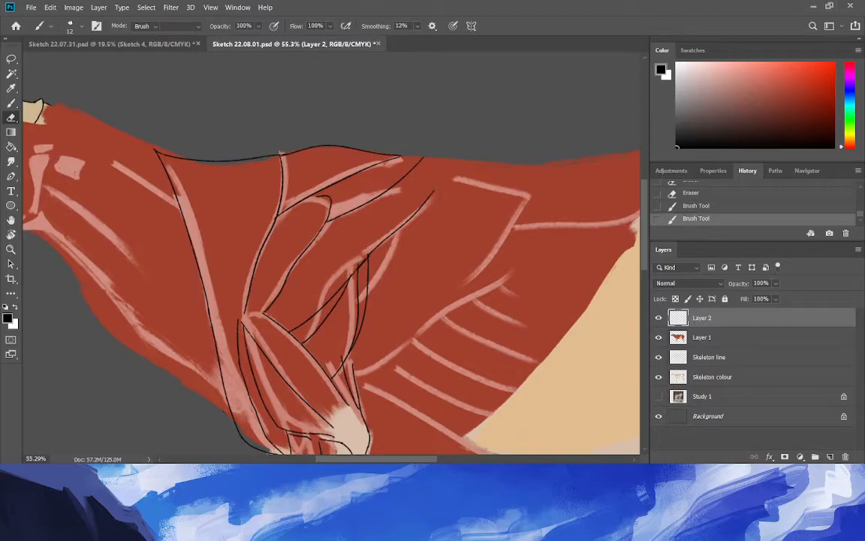
click(338, 356)
drag(342, 361, 340, 329)
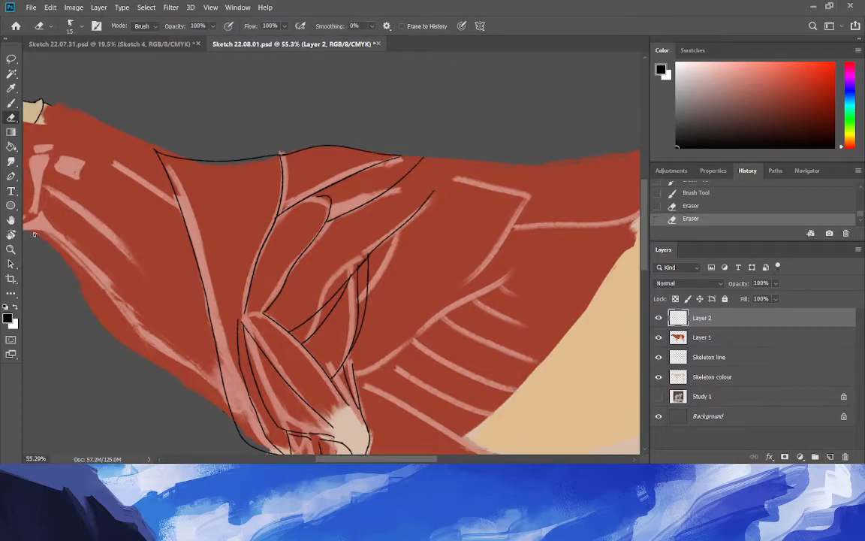
Redraw the shoulder's front contour farther back from the chest to the top of the neck, and erase the old contour.
click(12, 250)
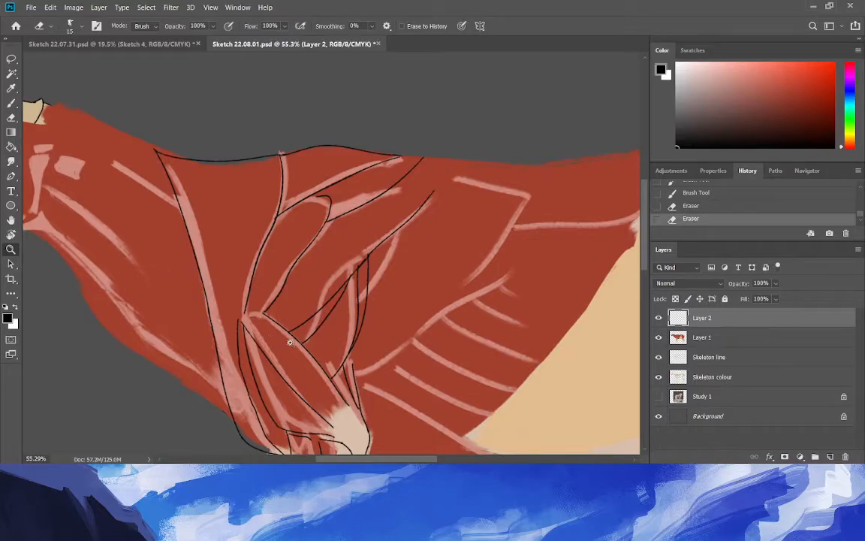
drag(382, 303, 341, 298)
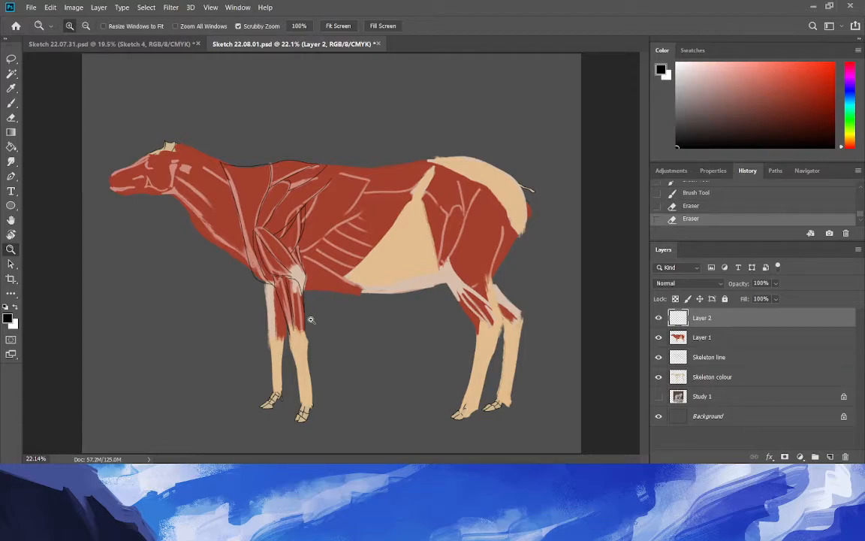
drag(204, 190, 241, 250)
click(10, 103)
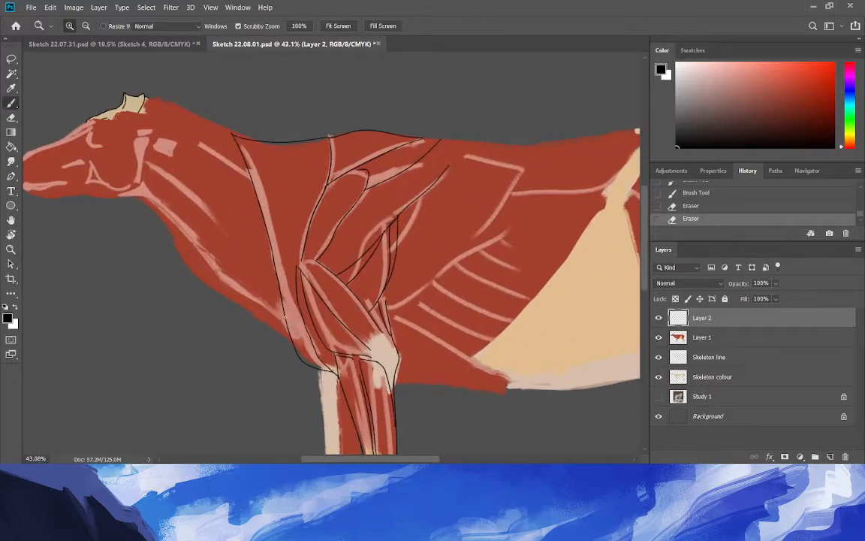
drag(255, 286, 230, 121)
click(11, 118)
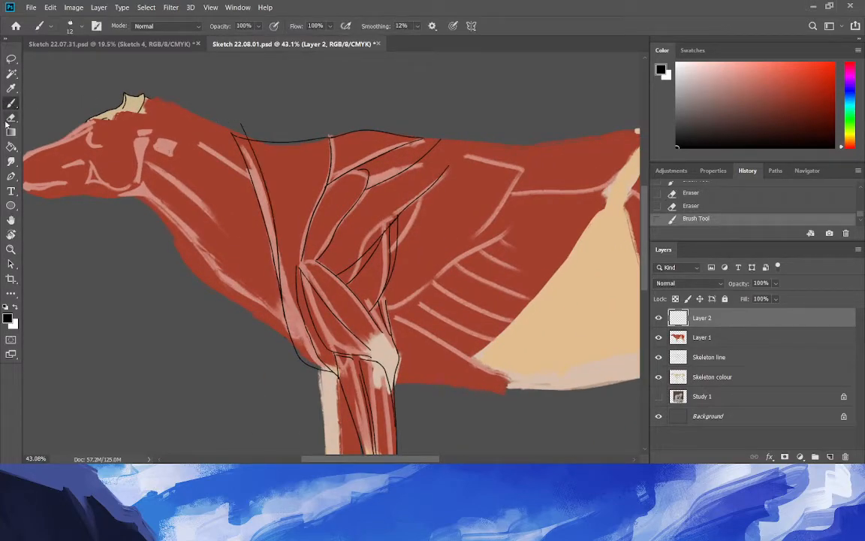
mouse_move(241, 124)
mouse_down()
mouse_move(270, 259)
mouse_move(270, 237)
mouse_move(278, 303)
mouse_up()
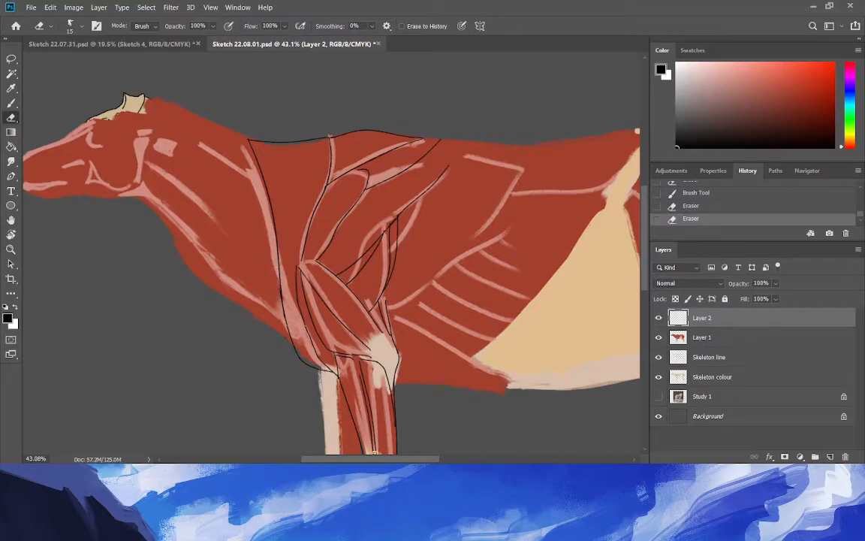
Ink the curved muscle edge behind the shoulder blade and the diagonal line rising from the elbow across the ribs.
drag(376, 459, 401, 455)
click(11, 103)
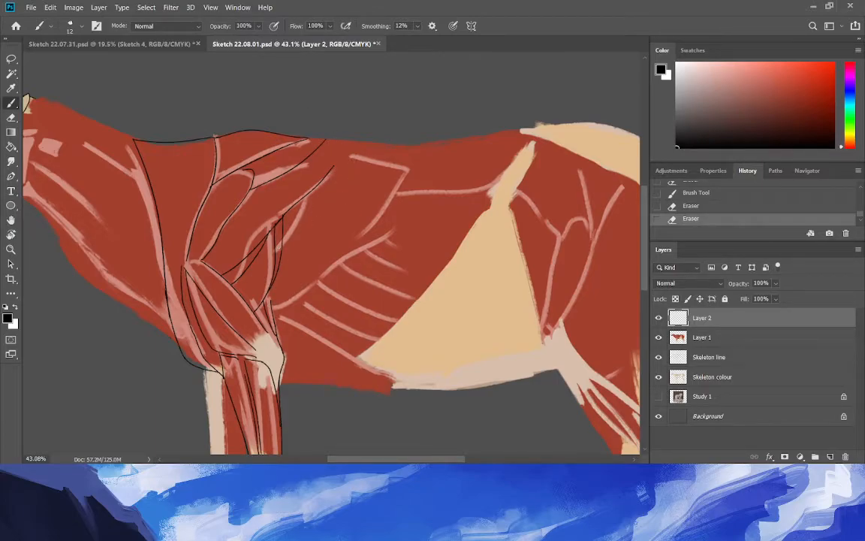
drag(255, 224, 327, 141)
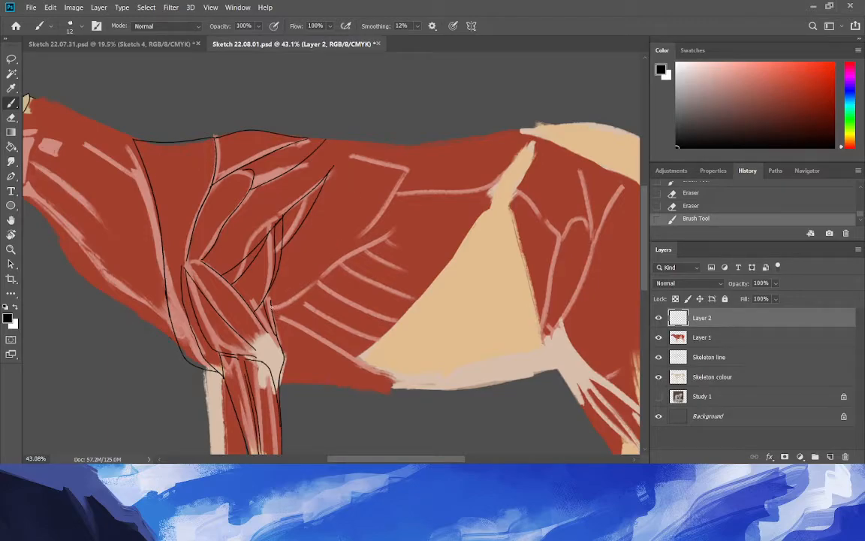
drag(271, 307, 419, 207)
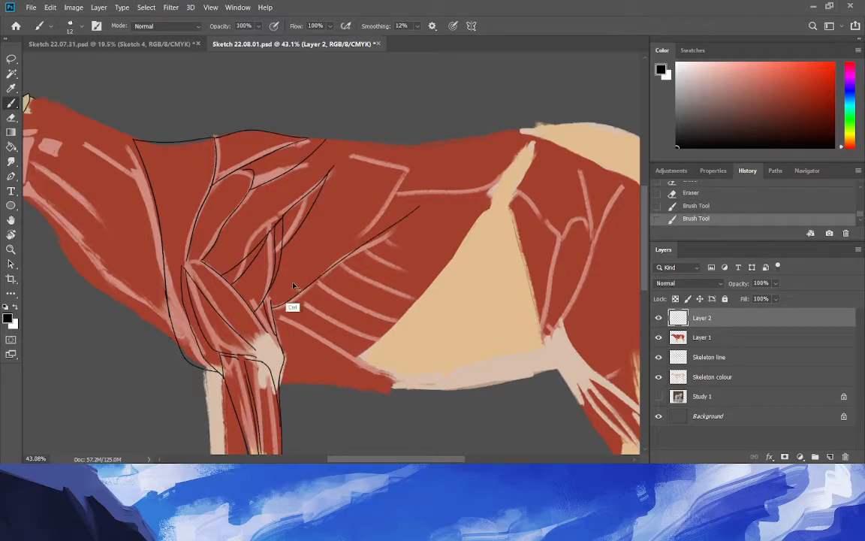
drag(321, 257, 319, 275)
key(ctrl+z)
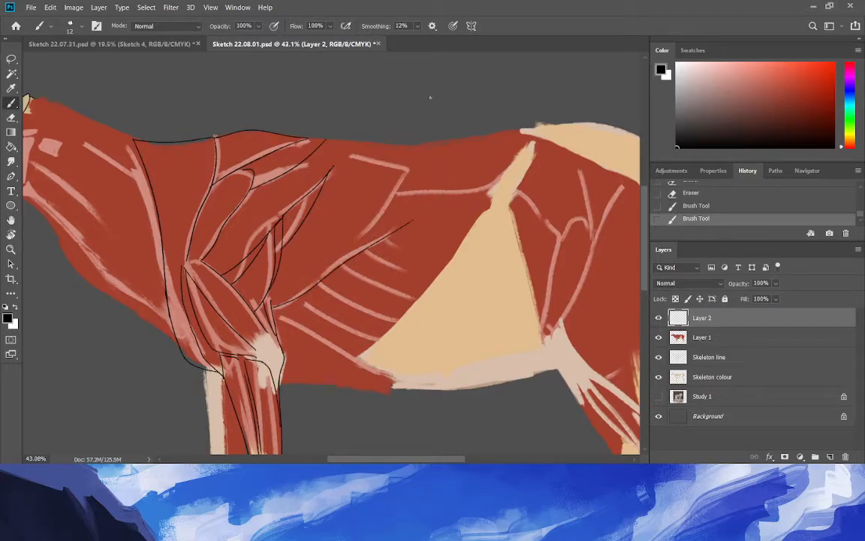
Ink the rear and upper edges of the broad back muscle and extend the line behind the shoulder to the back.
drag(297, 245, 379, 147)
key(ctrl+z)
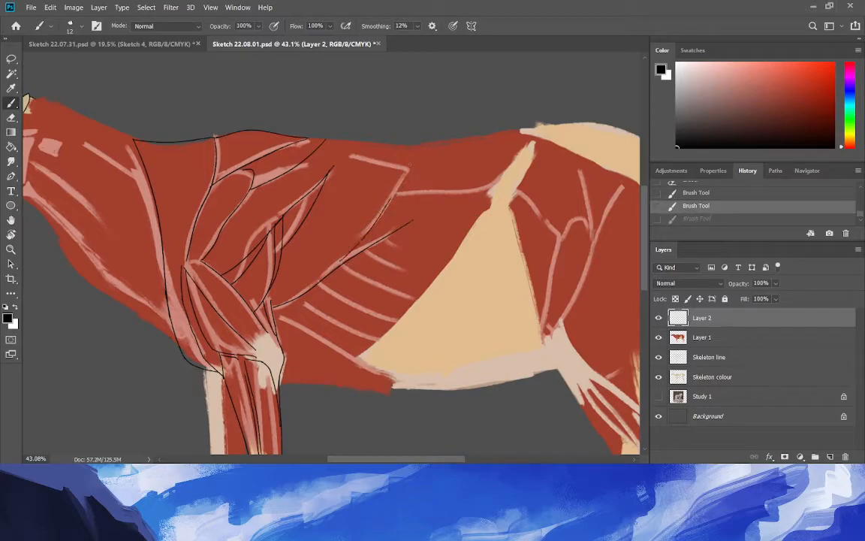
key(ctrl+shift+z)
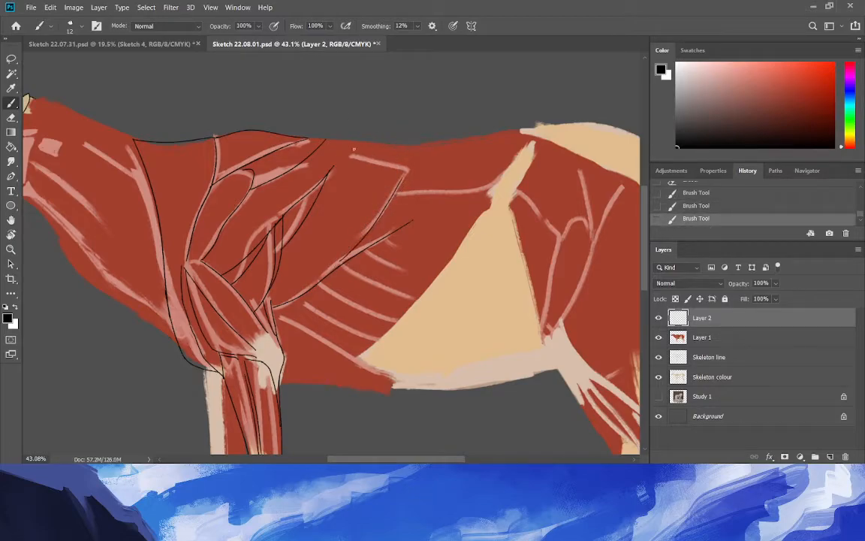
drag(346, 154, 400, 185)
drag(359, 142, 347, 155)
Ink the flank muscle's upper edge to the hip and curve a corner line down from the hip.
mouse_move(394, 195)
mouse_down()
mouse_move(467, 193)
mouse_move(507, 176)
mouse_up()
key(ctrl+z)
drag(394, 195, 508, 163)
drag(487, 188, 472, 227)
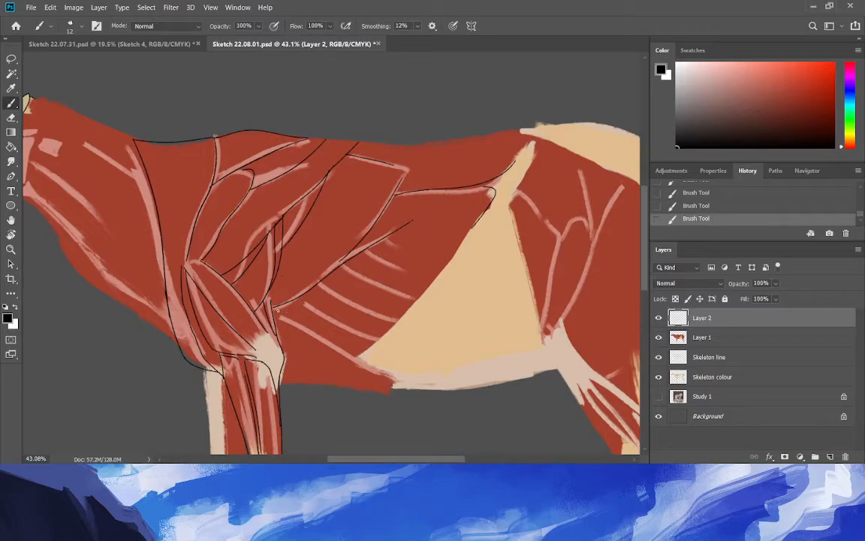
Ink the lower chest line from behind the elbow to the belly, undoing and redrawing the stroke for a cleaner curve.
drag(271, 302, 411, 392)
key(ctrl+z)
drag(310, 332, 286, 310)
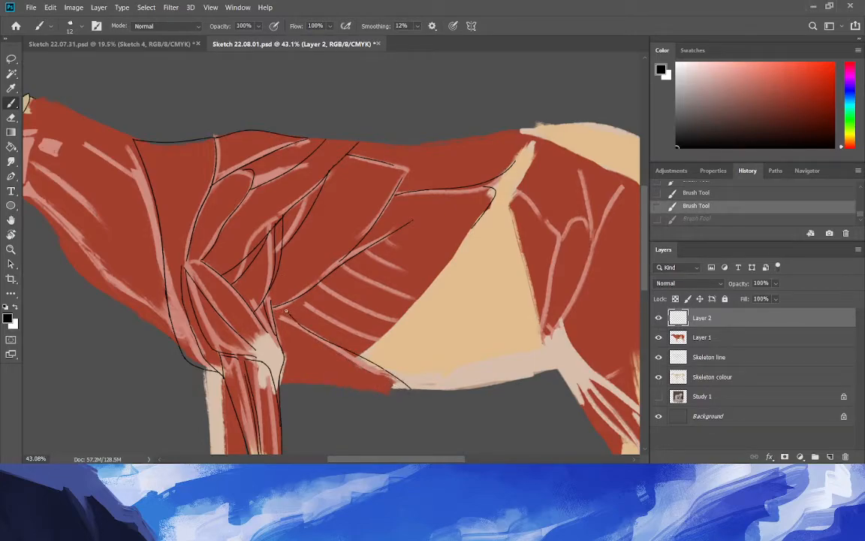
key(ctrl+z)
drag(409, 387, 281, 317)
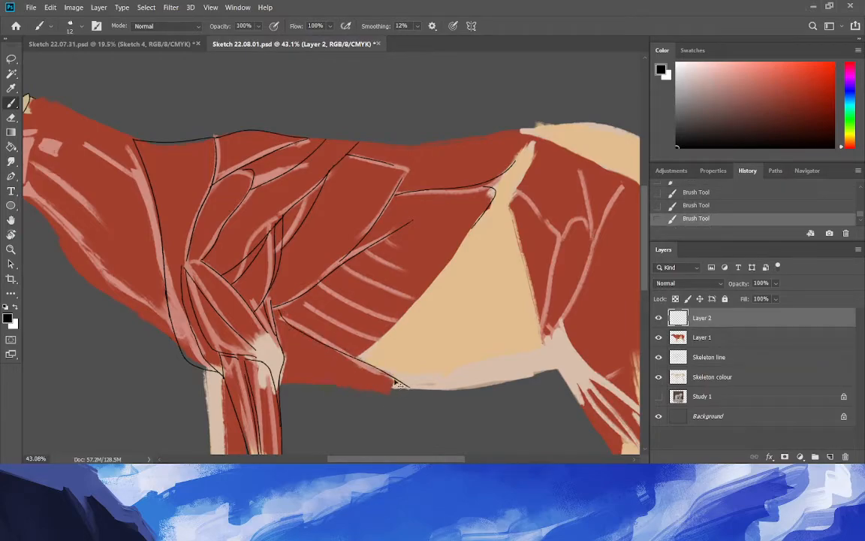
key(ctrl+z)
drag(410, 387, 279, 313)
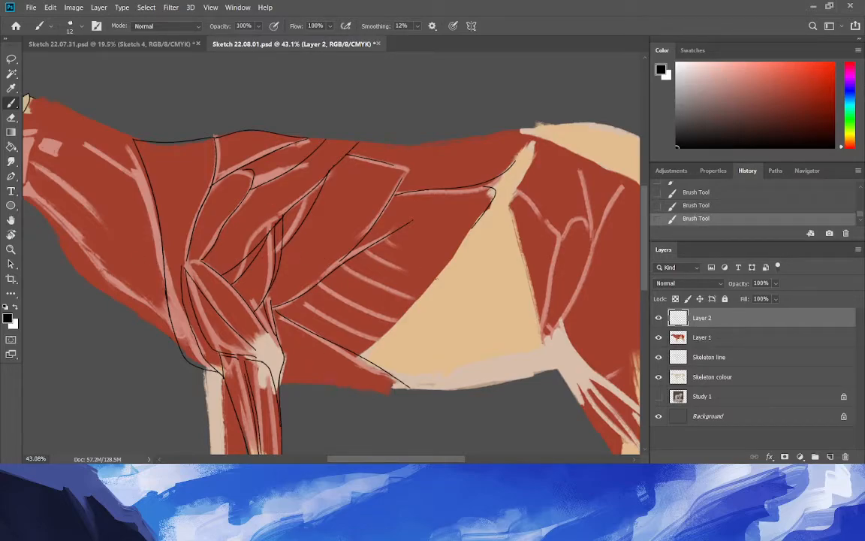
Ink the flank muscle's rear edge along the tan area to the lower chest line, and clean up its hip corner.
drag(492, 197, 353, 353)
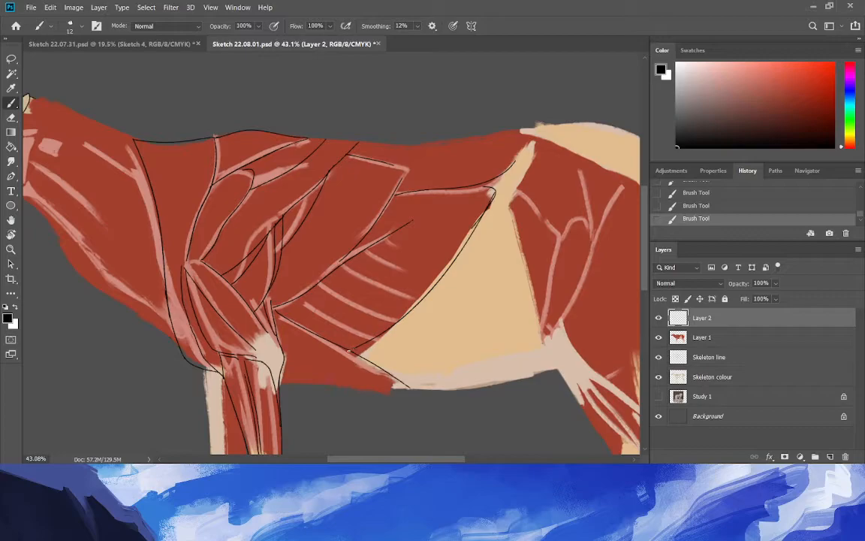
click(14, 120)
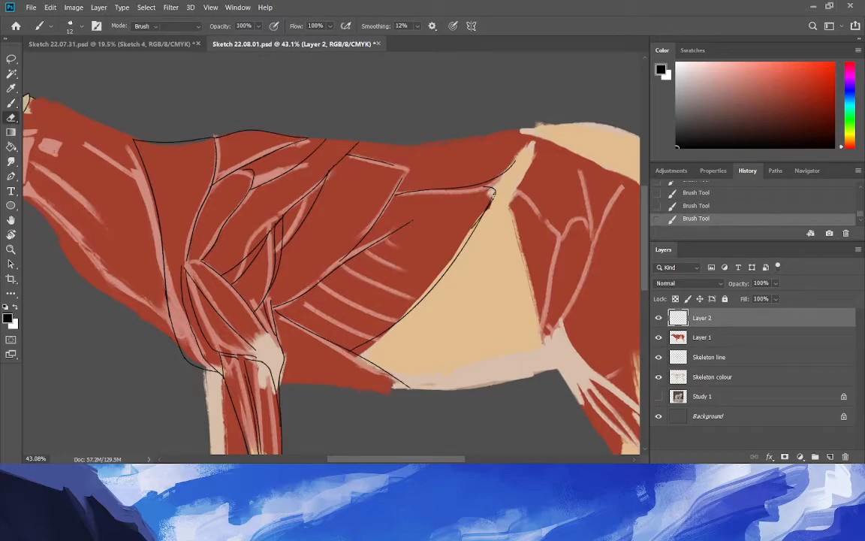
drag(493, 197, 473, 223)
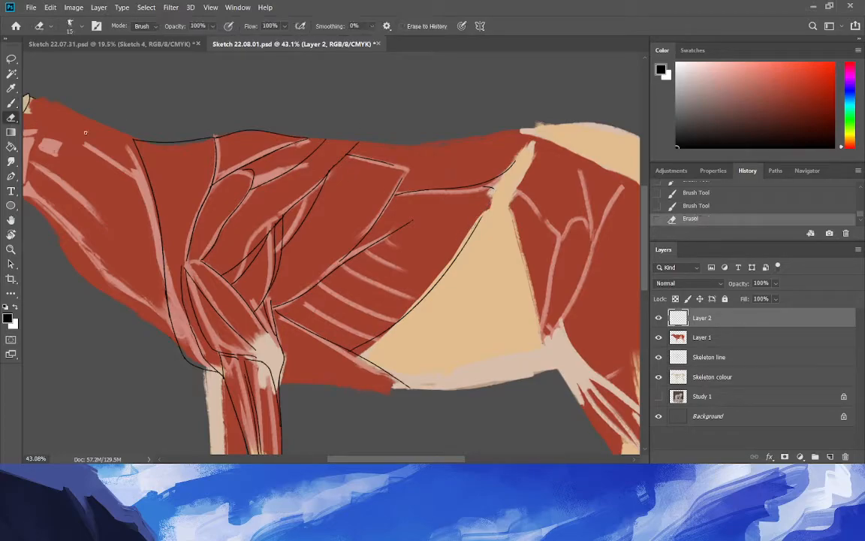
drag(631, 185, 605, 186)
click(11, 103)
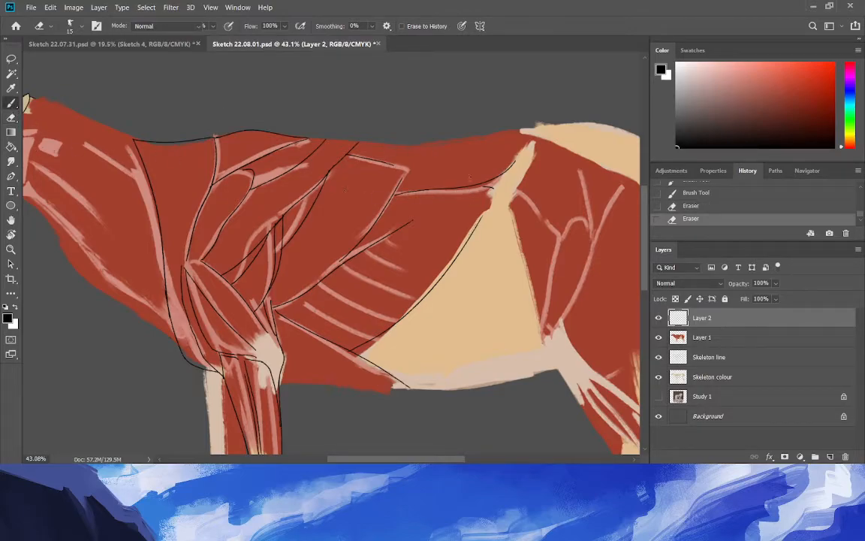
drag(493, 188, 462, 250)
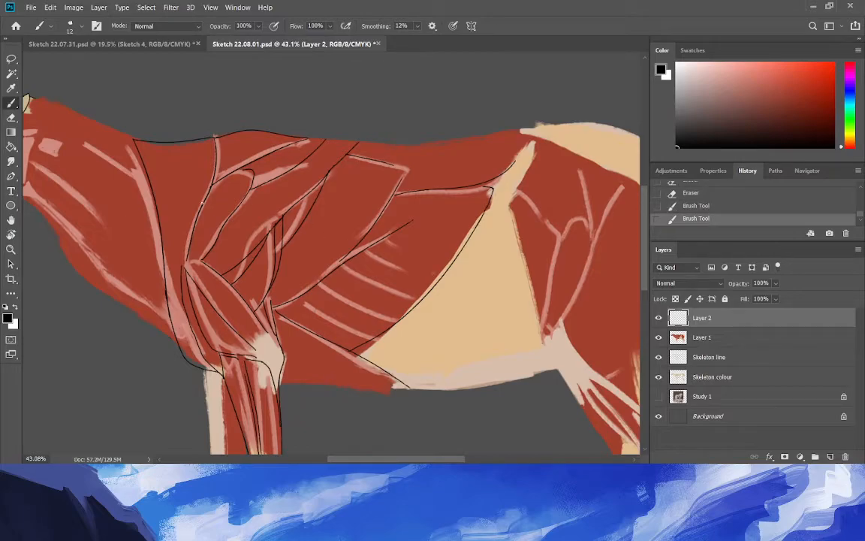
Check the line art over the whole animal by toggling the visibility of Layer 1, Skeleton line and Skeleton colour.
click(11, 250)
drag(165, 293, 197, 330)
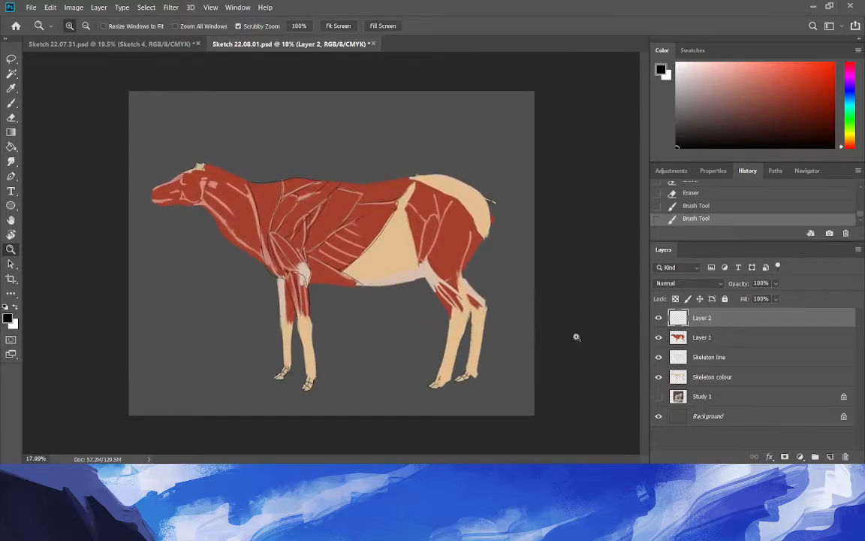
click(659, 337)
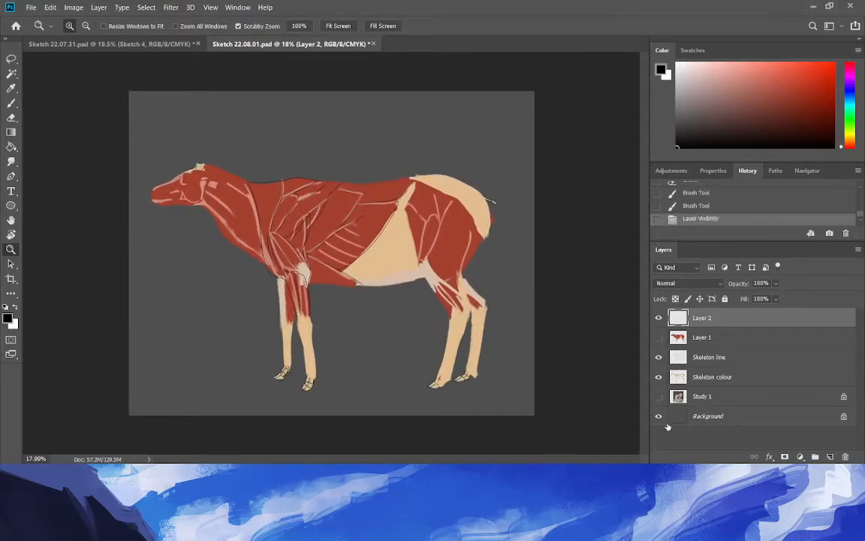
click(659, 376)
click(658, 377)
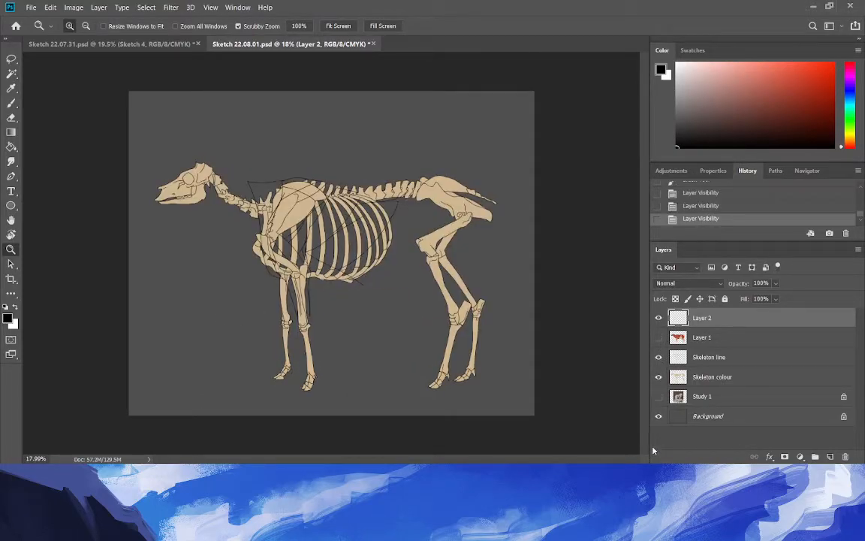
click(658, 377)
click(656, 360)
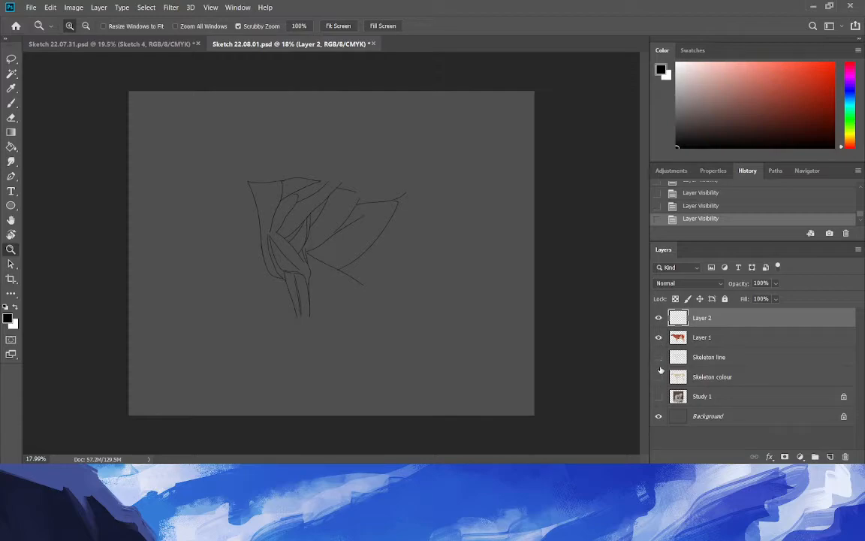
click(659, 357)
click(658, 377)
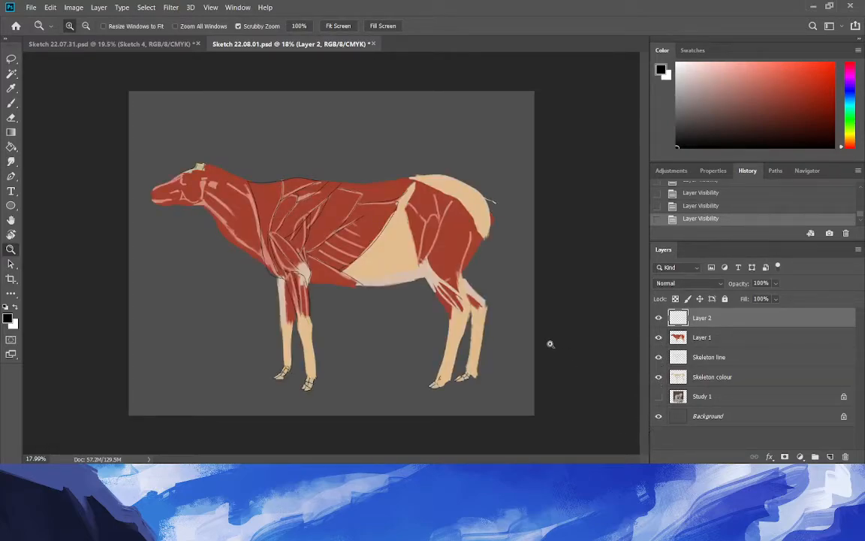
Ink the rear edge of the tan hip strip and the muscle line from the hip down to the upper thigh.
drag(383, 217, 430, 253)
key(b)
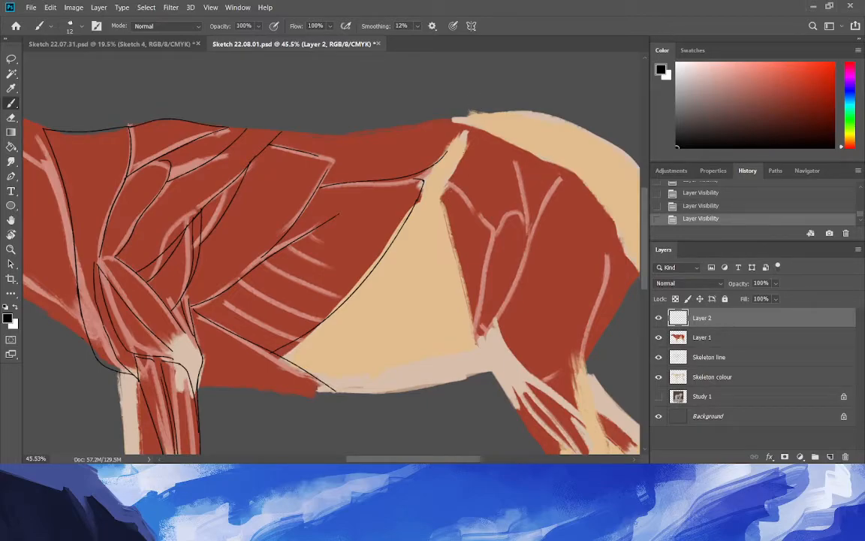
click(457, 214)
drag(450, 178, 494, 226)
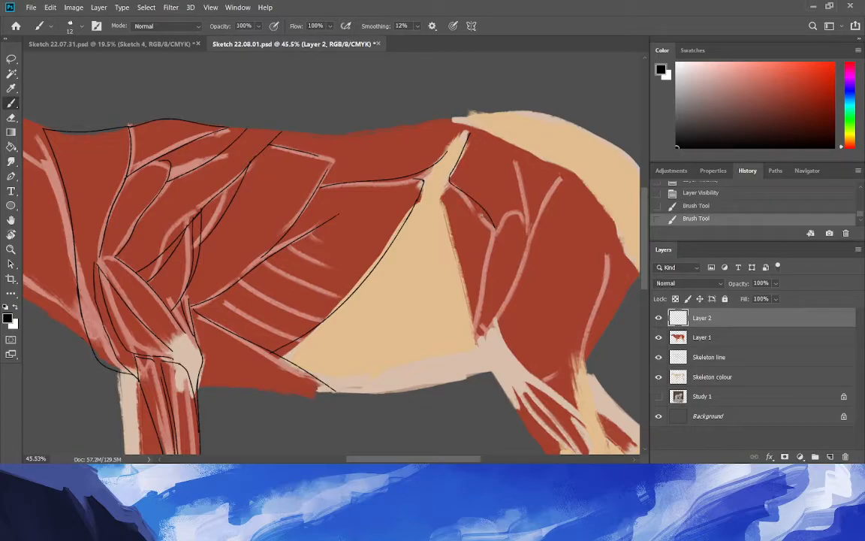
key(ctrl+z)
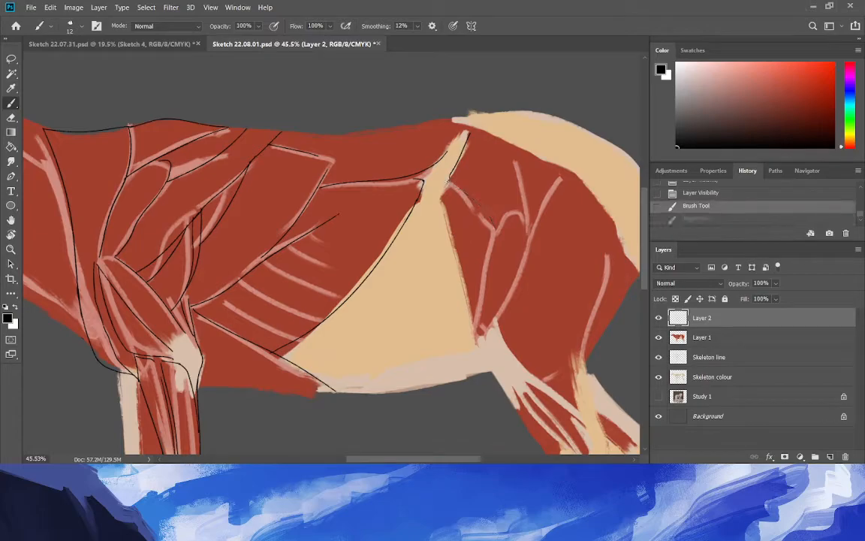
key(ctrl+shift+z)
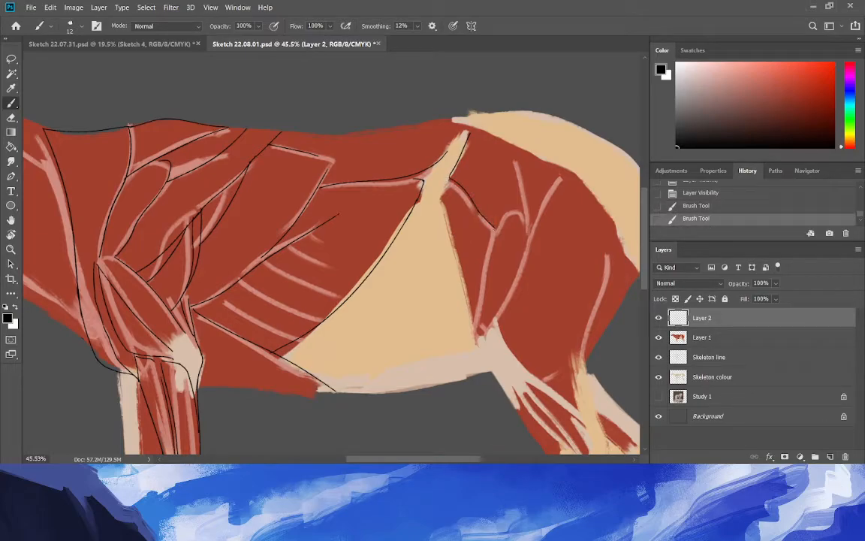
drag(426, 174, 416, 191)
Ink the front edge of the thigh along the tan flank area, from the hip strip down to the knee.
drag(441, 195, 470, 326)
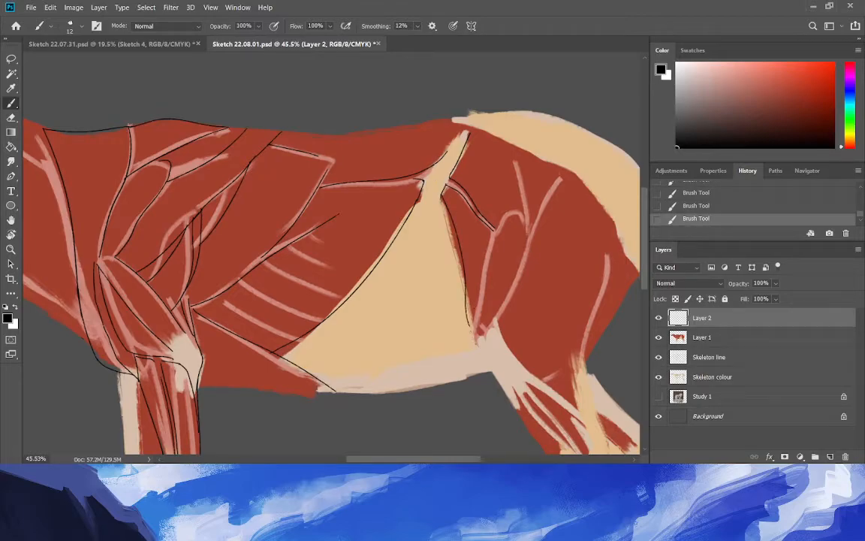
key(ctrl+z)
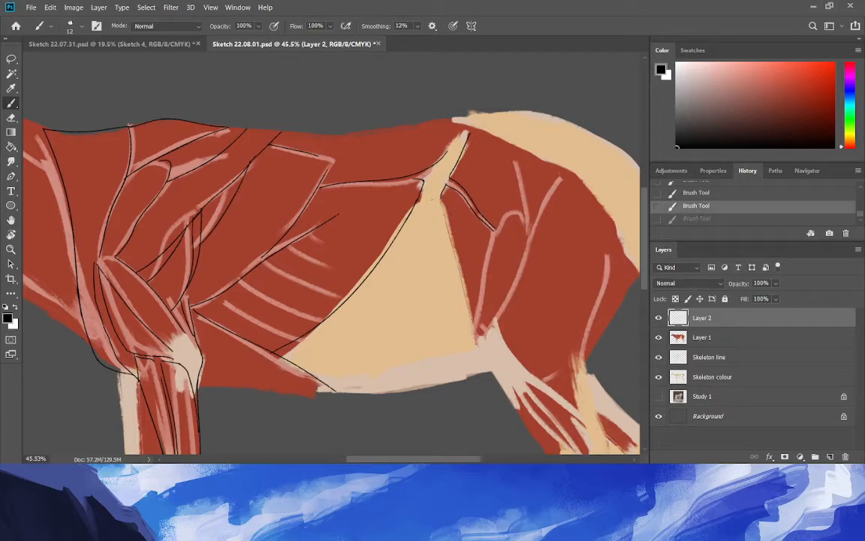
key(ctrl+shift+z)
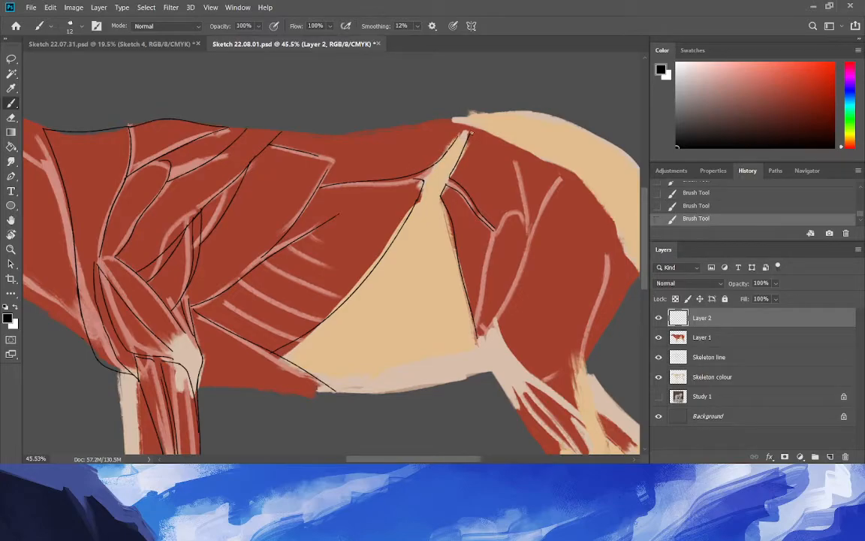
Ink the lower edge of the tan rump band from the hip strip back to the buttock, redrawing its start.
drag(468, 133, 535, 158)
key(ctrl+z)
mouse_move(469, 133)
mouse_down()
mouse_move(535, 160)
mouse_move(621, 239)
mouse_up()
drag(635, 281, 613, 219)
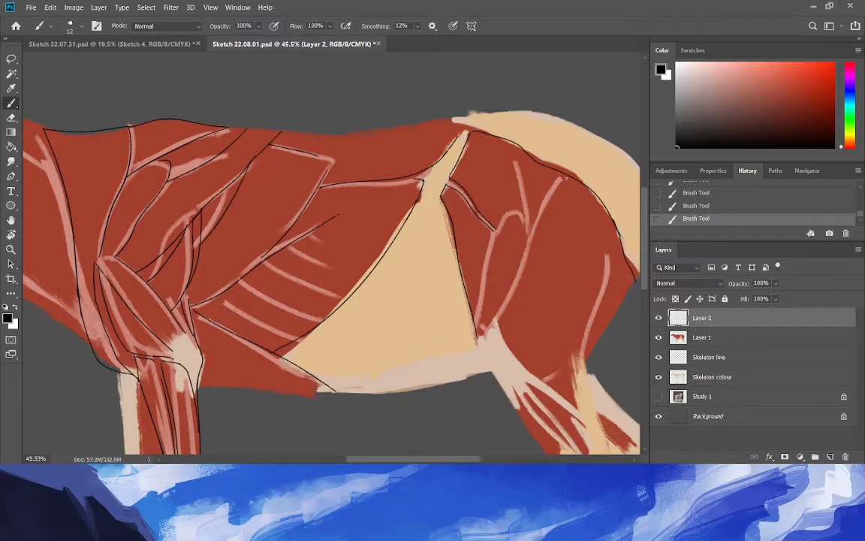
Ink the outer contour of the tan rump band from the buttock over the tail base to the top of the croup.
click(10, 250)
drag(322, 227, 162, 222)
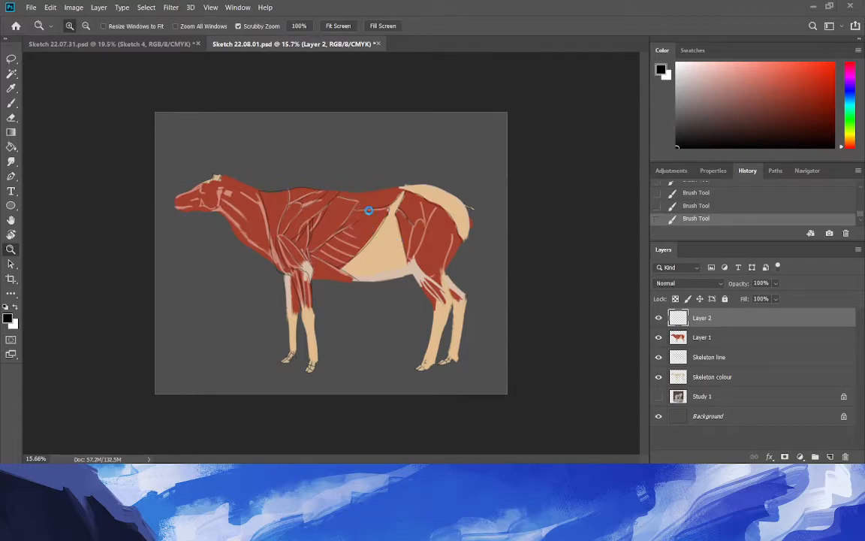
mouse_move(345, 199)
mouse_down()
mouse_move(547, 283)
mouse_move(579, 278)
mouse_up()
click(11, 103)
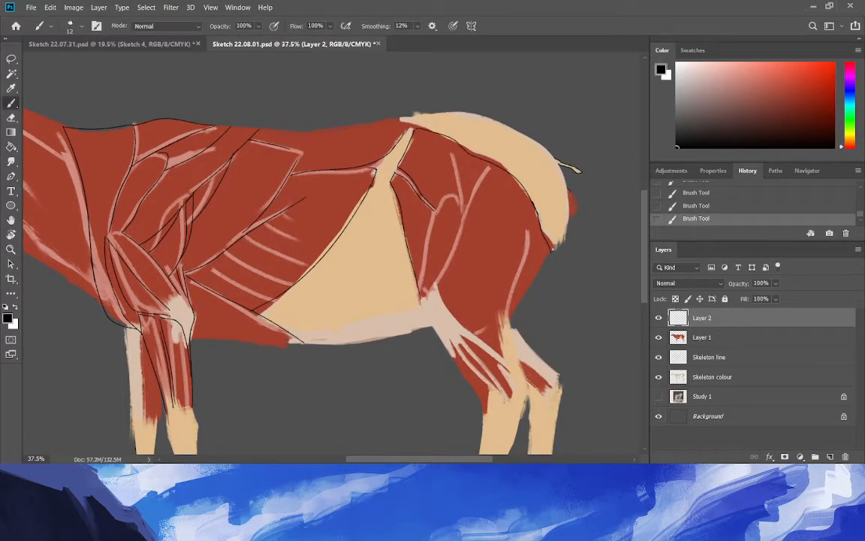
drag(572, 184, 554, 250)
mouse_move(573, 185)
mouse_down()
mouse_move(551, 150)
mouse_move(466, 116)
mouse_up()
drag(515, 128, 413, 114)
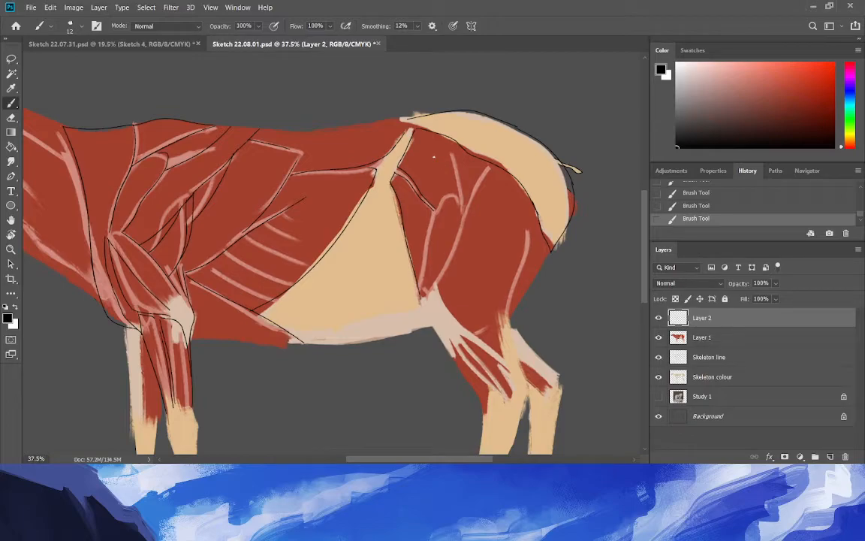
key(ctrl+z)
key(ctrl+z)
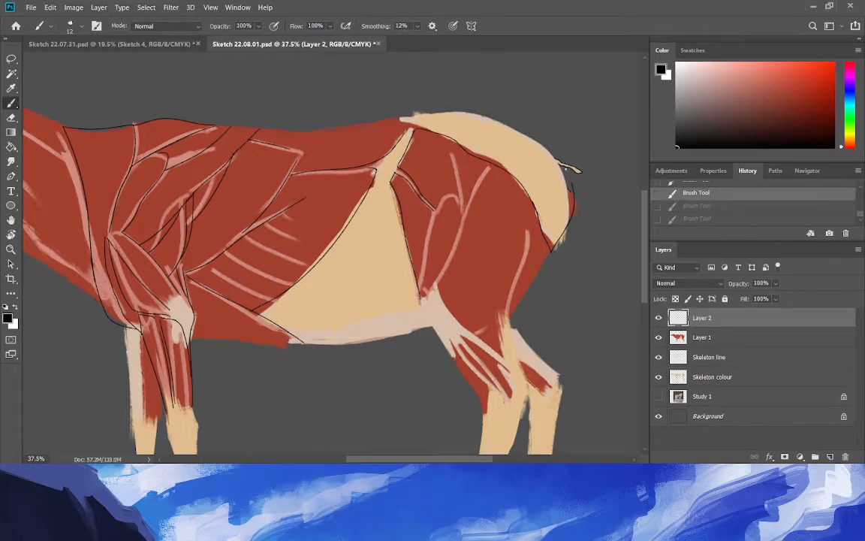
key(ctrl+shift+z)
key(ctrl+shift+z)
drag(502, 119, 414, 113)
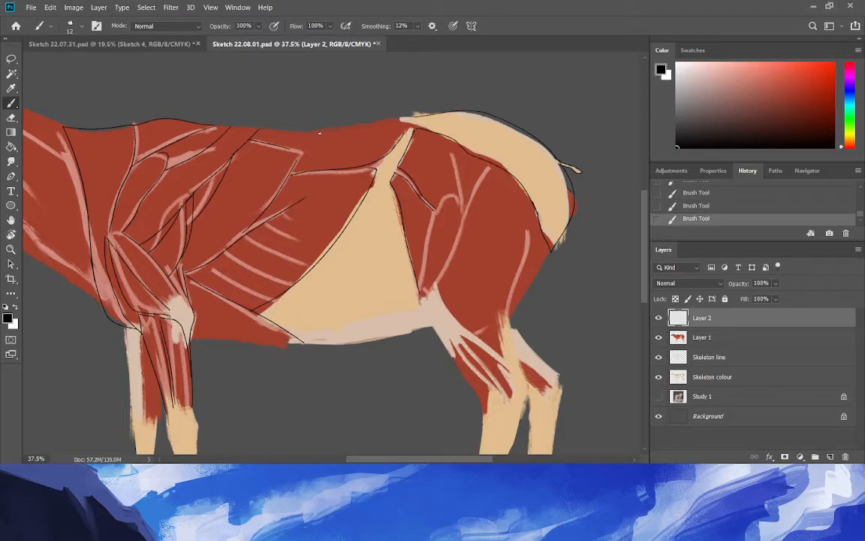
Ink the back contour from the croup forward to the shoulder, undoing and redrawing strokes until the curve is smooth.
drag(412, 118, 226, 115)
key(ctrl+z)
mouse_move(413, 116)
mouse_down()
mouse_move(231, 125)
mouse_move(199, 121)
mouse_up()
key(ctrl+z)
mouse_move(412, 115)
mouse_down()
mouse_move(278, 130)
mouse_move(143, 121)
mouse_up()
key(ctrl+z)
drag(284, 129, 199, 124)
key(ctrl+z)
drag(286, 130, 193, 123)
Ink the rear thigh contour from the rump down toward the hock and the front edge of the lower hind leg.
drag(557, 238, 517, 314)
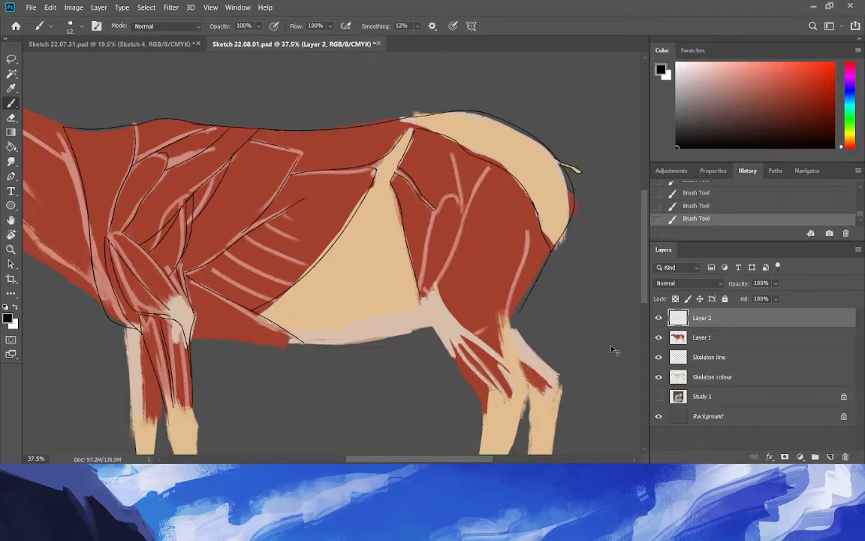
key(ctrl+z)
mouse_move(551, 250)
mouse_down()
mouse_move(527, 291)
mouse_move(514, 353)
mouse_up()
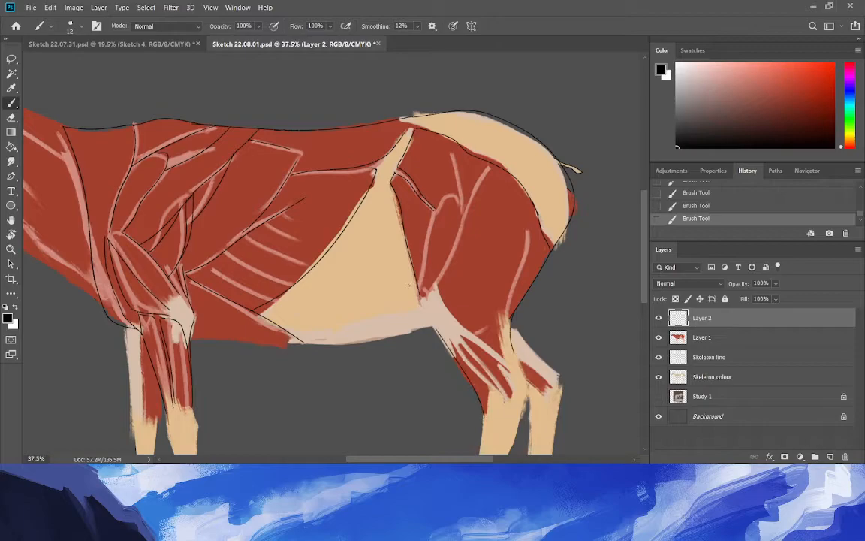
drag(419, 293, 440, 339)
key(ctrl+z)
key(ctrl+shift+z)
Ink the belly line from the knee forward to behind the elbow, redrawing strokes for a smooth curve.
drag(434, 323, 264, 342)
key(ctrl+z)
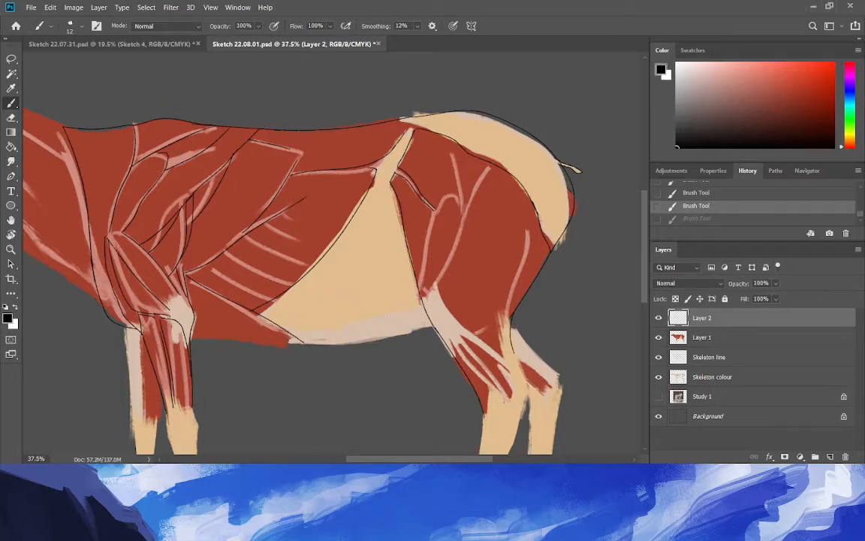
key(ctrl+shift+z)
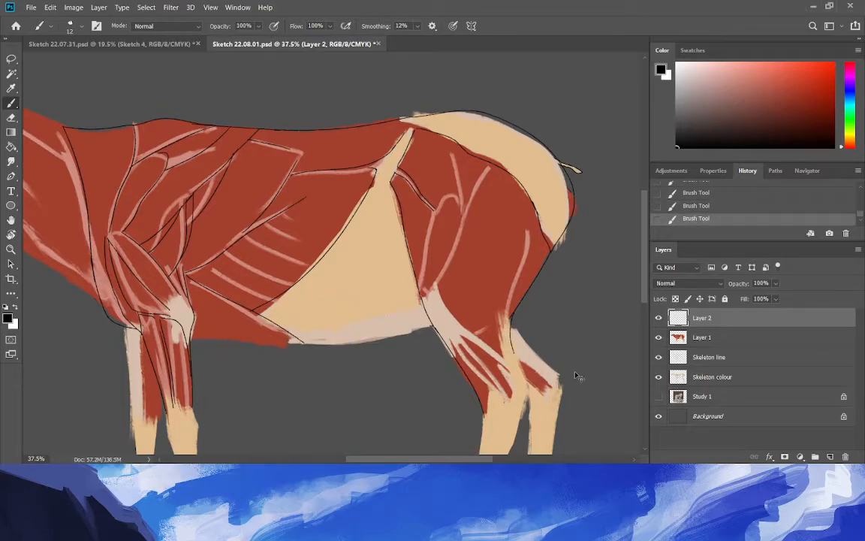
key(ctrl+z)
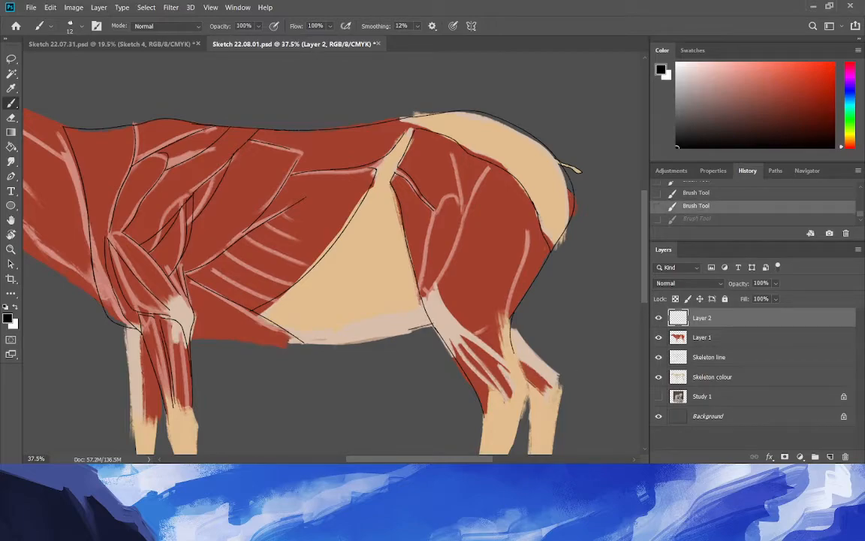
drag(261, 353, 346, 343)
key(ctrl+z)
drag(391, 331, 259, 341)
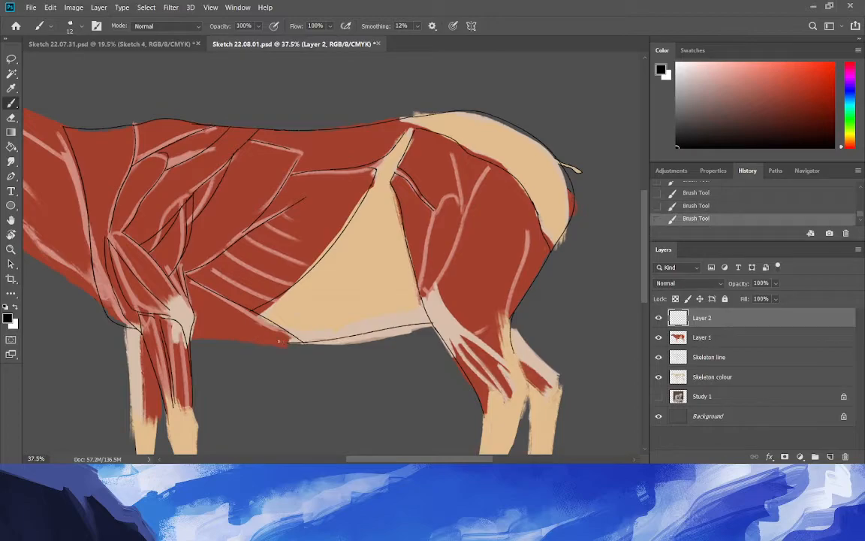
drag(289, 343, 192, 342)
Ink the muscle divisions inside the upper thigh along the pink guide strokes, from the rump band down to the knee.
drag(449, 142, 461, 211)
drag(491, 163, 453, 256)
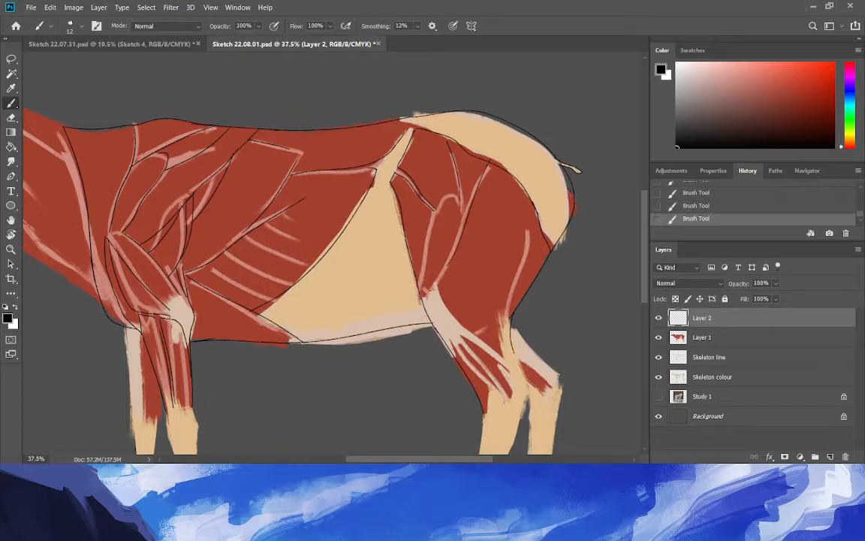
drag(448, 265, 435, 286)
drag(451, 201, 422, 286)
key(ctrl+z)
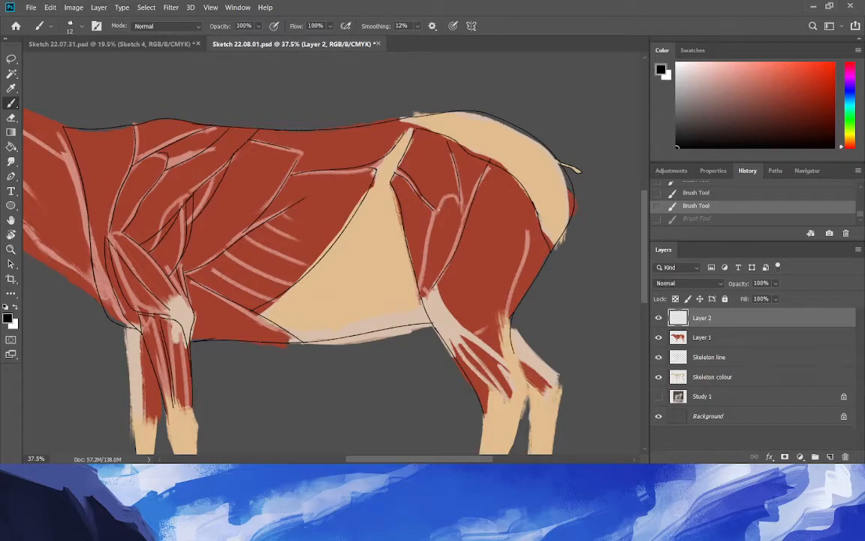
drag(413, 174, 382, 264)
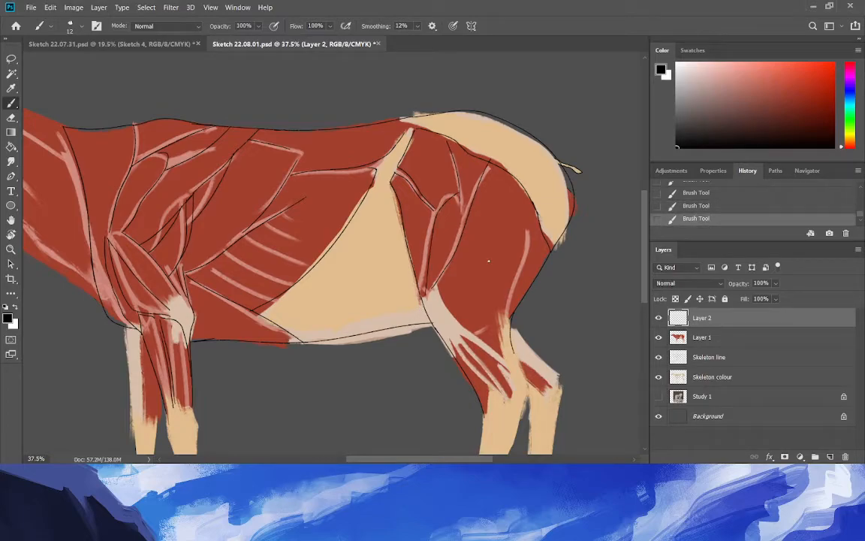
key(ctrl+z)
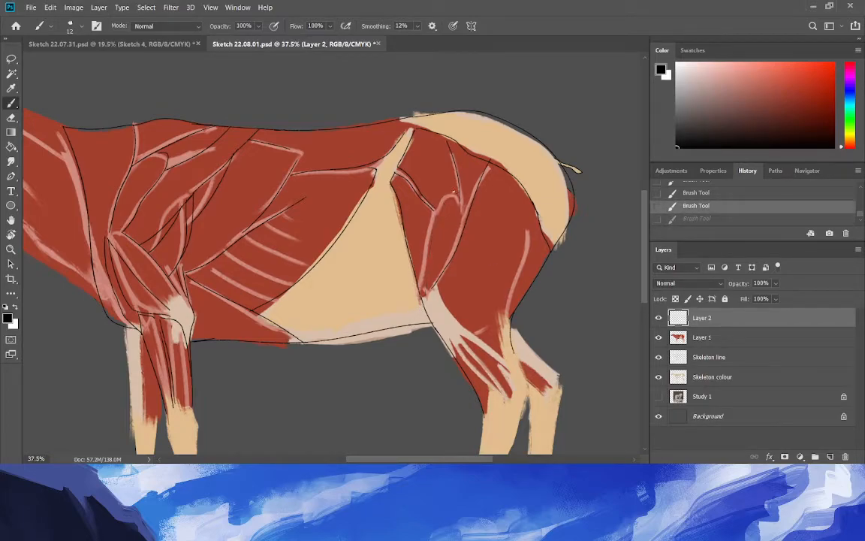
key(ctrl+shift+z)
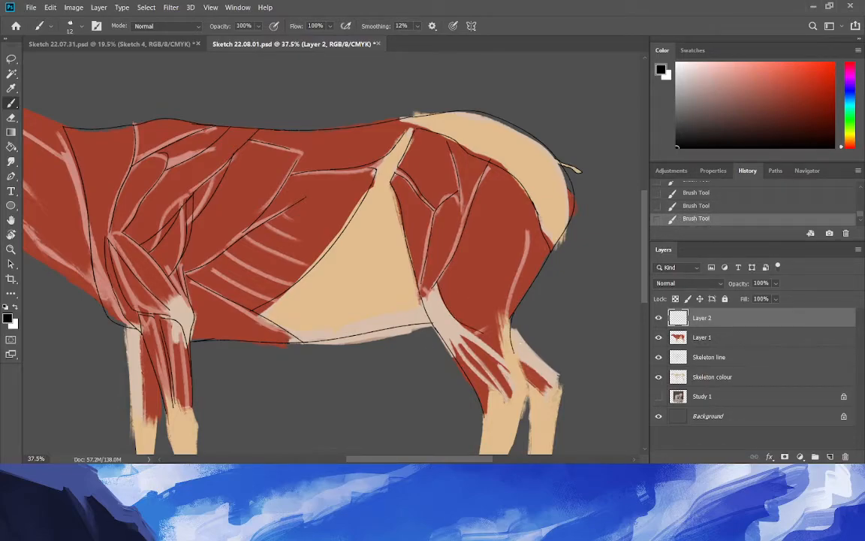
drag(519, 362, 418, 298)
key(ctrl+z)
key(ctrl+z)
drag(438, 291, 519, 363)
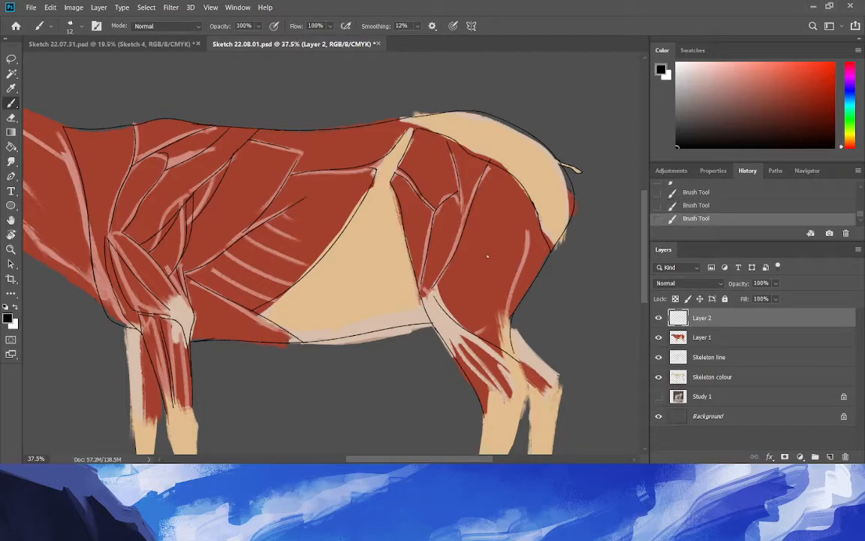
key(ctrl+z)
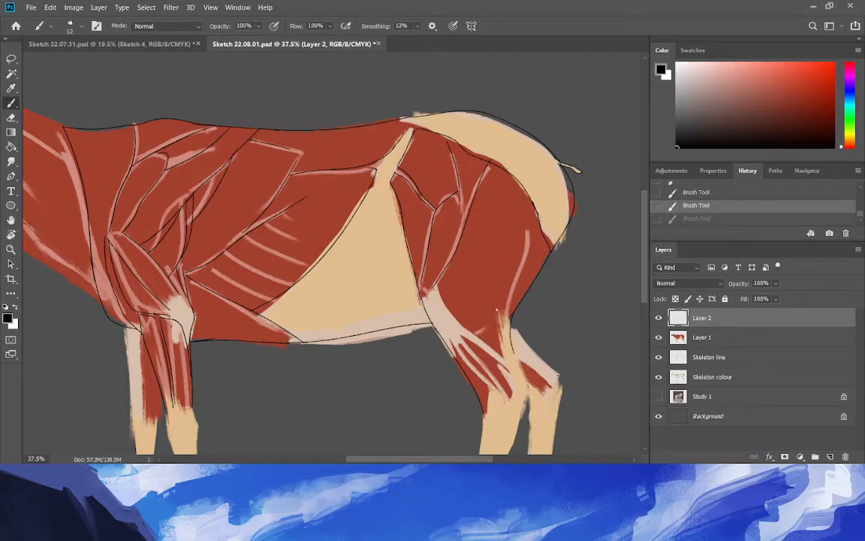
Ink the muscle line along the pink guide stroke near the rear of the thigh, redrawing it once.
drag(463, 245, 437, 288)
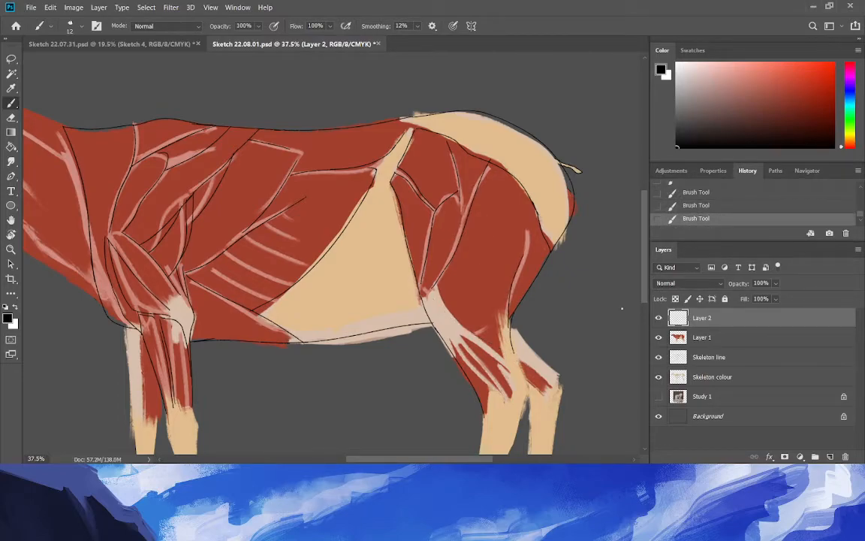
key(ctrl+z)
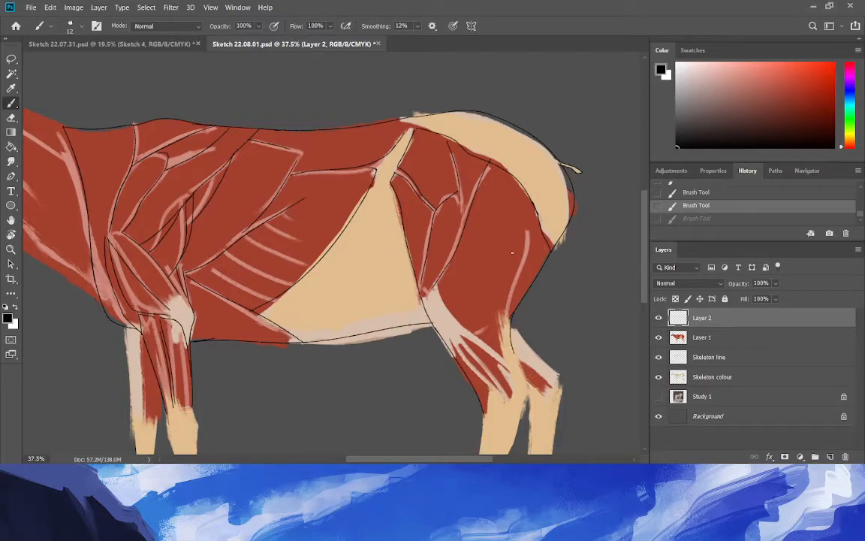
drag(458, 273, 460, 295)
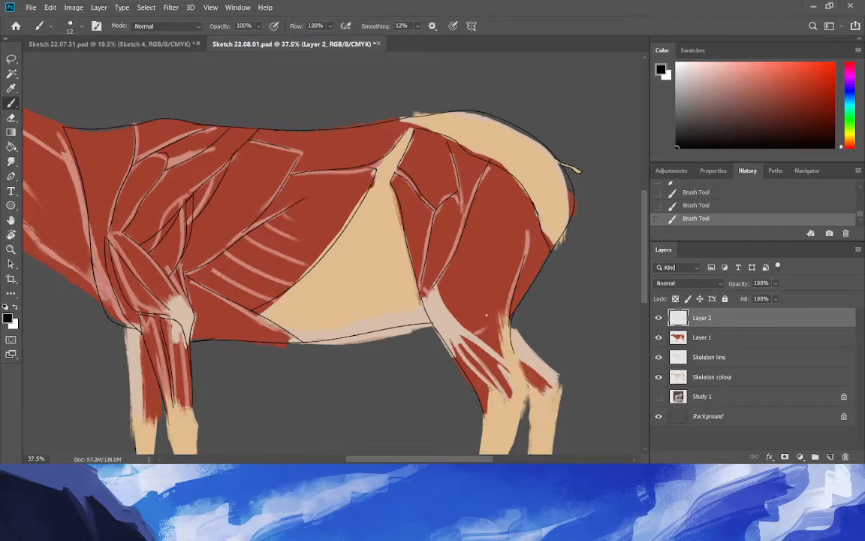
Ink the upper edge of the lower hind leg muscles from the knee to the hock, undoing and redrawing the stroke.
drag(436, 285, 453, 318)
drag(408, 285, 458, 326)
drag(461, 329, 517, 379)
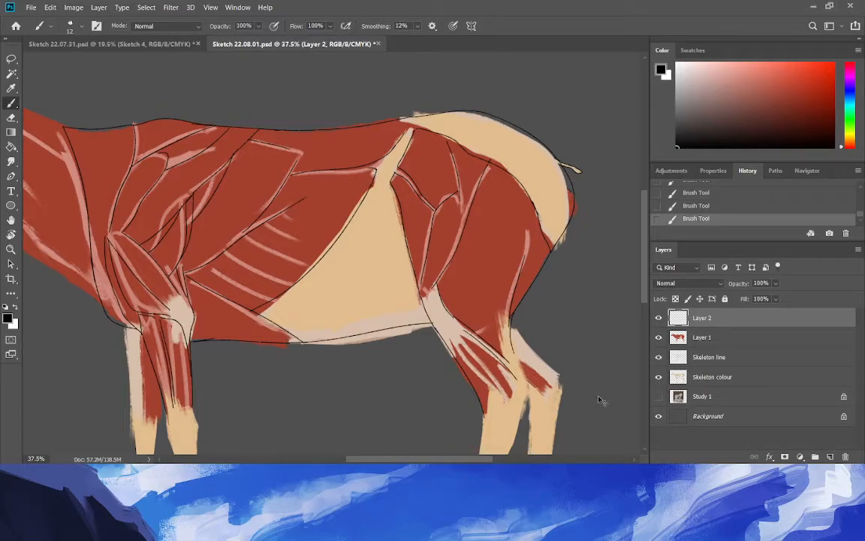
key(ctrl+z)
drag(413, 301, 517, 379)
Ink the pale tendon bands between the lower hind leg muscles and the leg's rear edge around the hock.
drag(415, 300, 454, 362)
drag(460, 336, 494, 386)
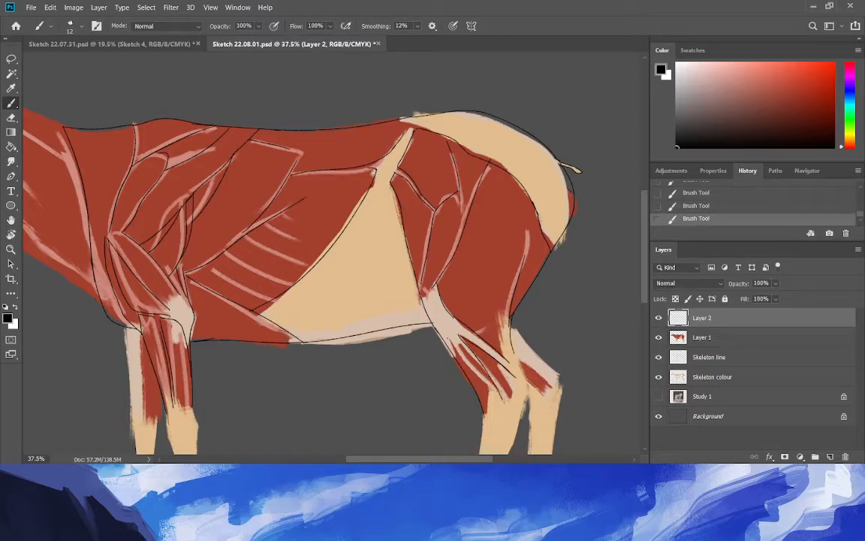
mouse_move(461, 343)
mouse_down()
mouse_move(495, 393)
mouse_move(460, 355)
mouse_up()
mouse_move(456, 338)
mouse_down()
mouse_move(432, 295)
mouse_move(456, 335)
mouse_up()
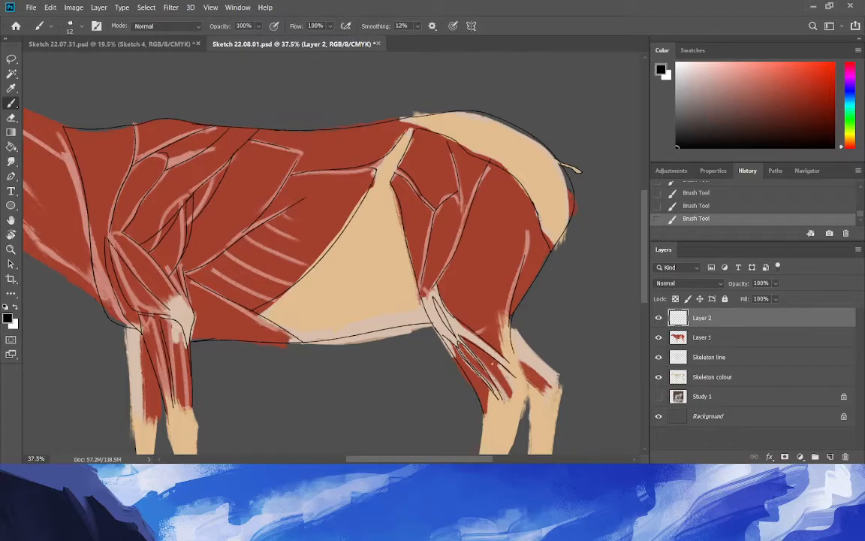
drag(496, 363, 507, 383)
drag(483, 362, 504, 398)
key(ctrl+z)
drag(432, 322, 455, 357)
mouse_move(514, 353)
mouse_down()
mouse_move(526, 389)
mouse_move(517, 426)
mouse_up()
drag(460, 333, 519, 374)
Erase stray line ends around the near hind leg's knee and tendon bands, and touch up the knee and hock lines.
key(e)
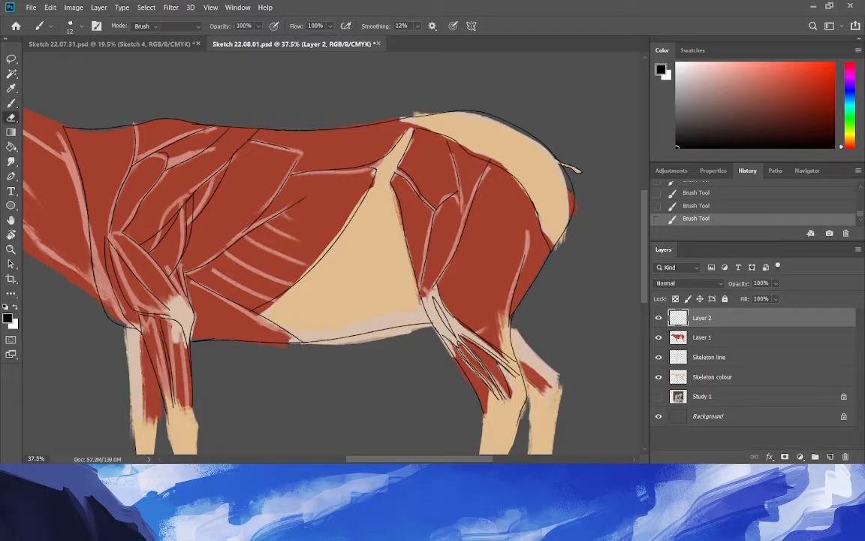
drag(412, 303, 501, 355)
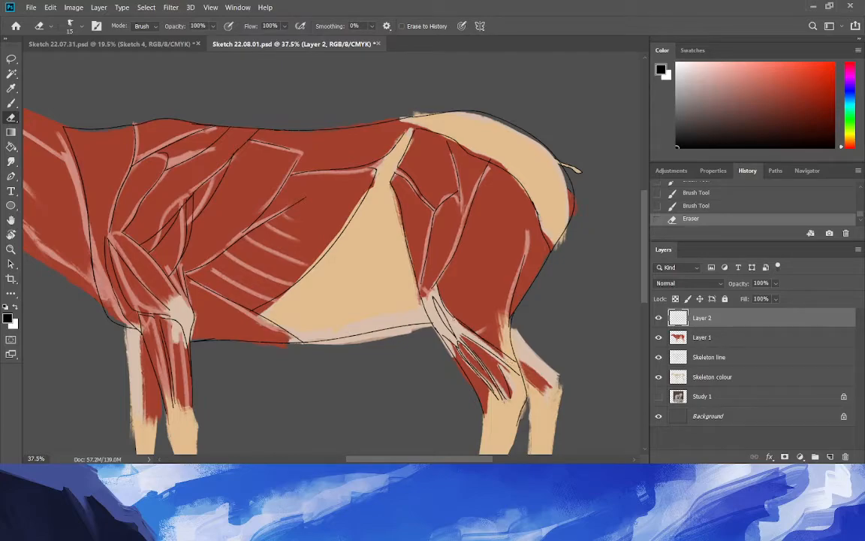
drag(415, 291, 428, 302)
key(b)
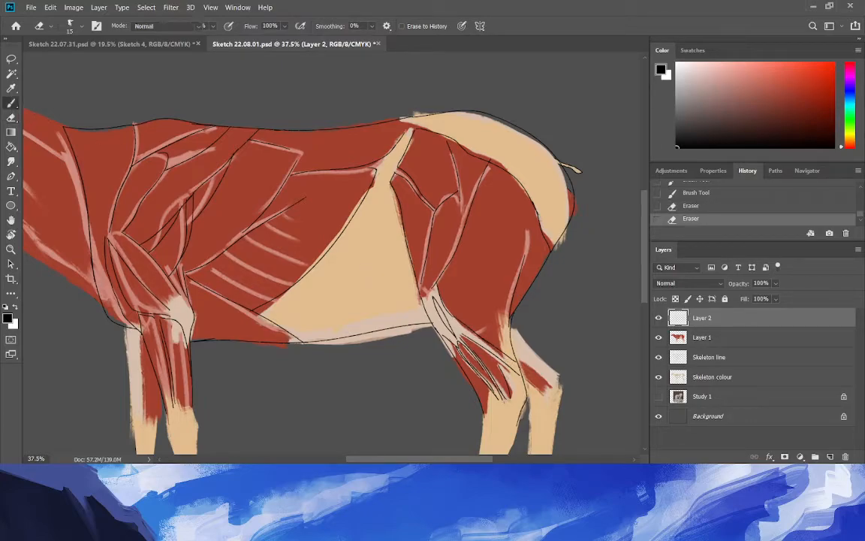
drag(415, 299, 416, 308)
drag(524, 401, 518, 425)
Move the Skeleton line and Skeleton colour layers above Layer 1 so the leg bones overlay the muscle sketch.
key(ctrl+space)
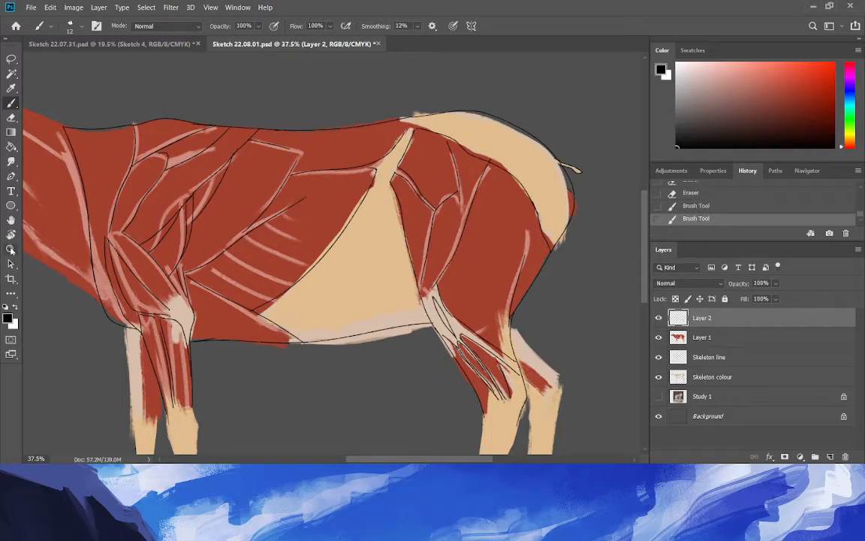
drag(197, 277, 256, 303)
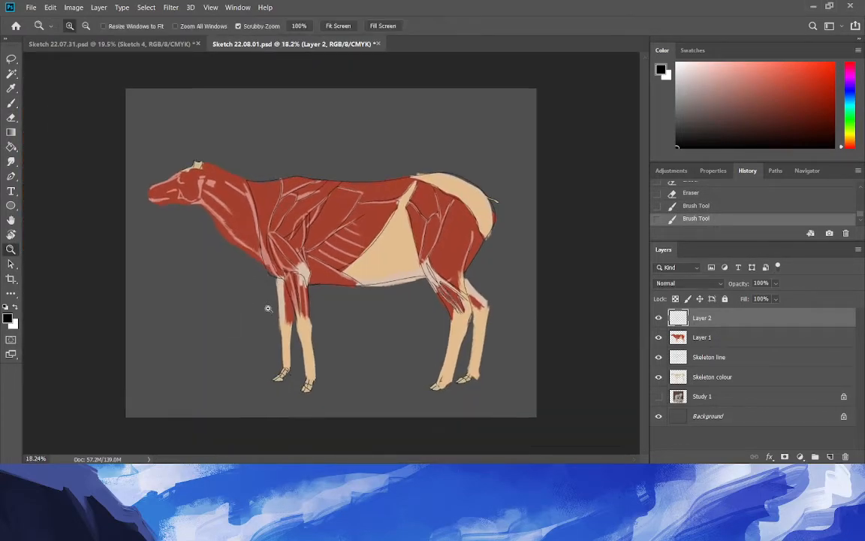
drag(534, 392, 541, 357)
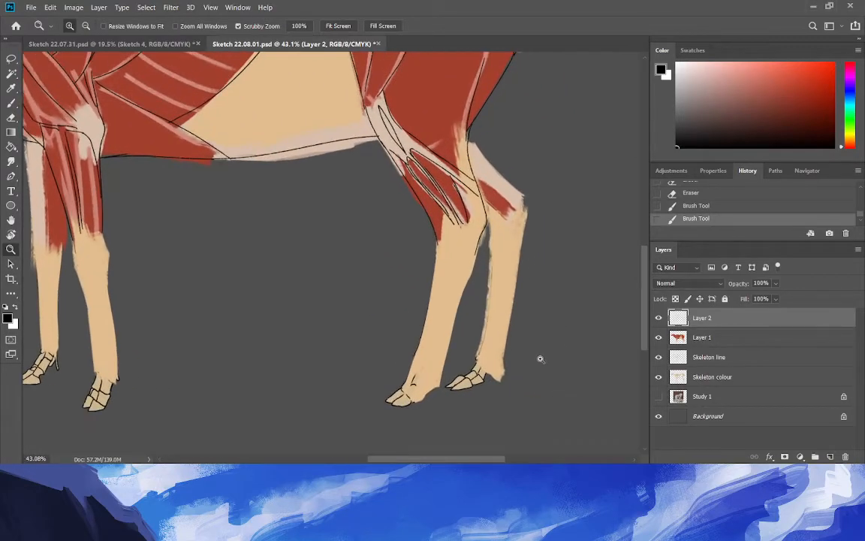
drag(477, 315, 352, 226)
click(11, 103)
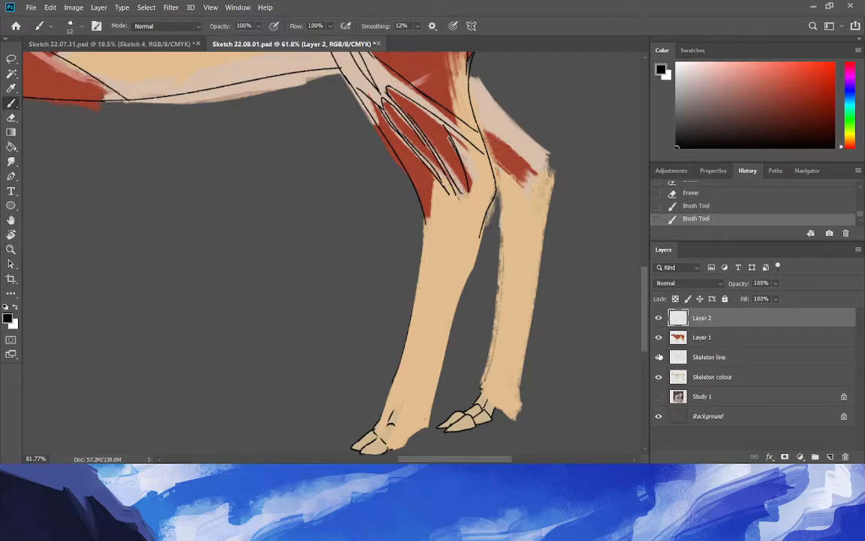
click(695, 361)
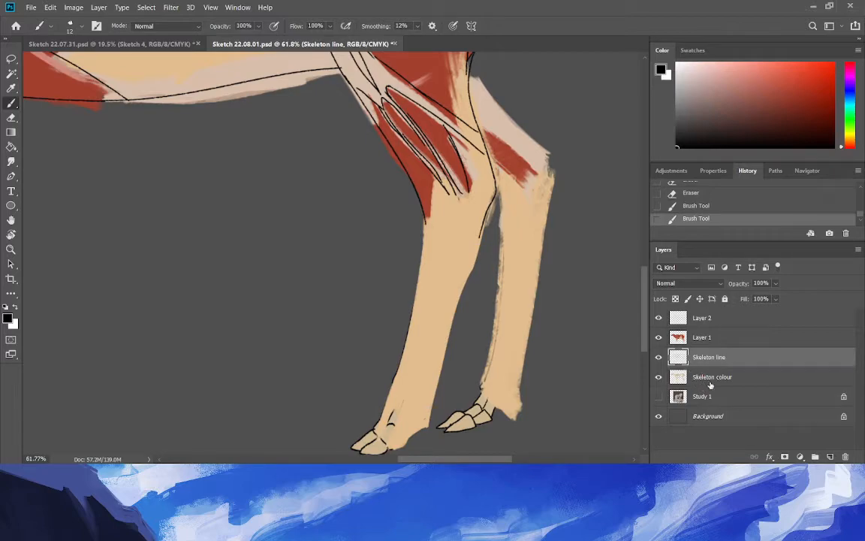
drag(703, 358, 696, 331)
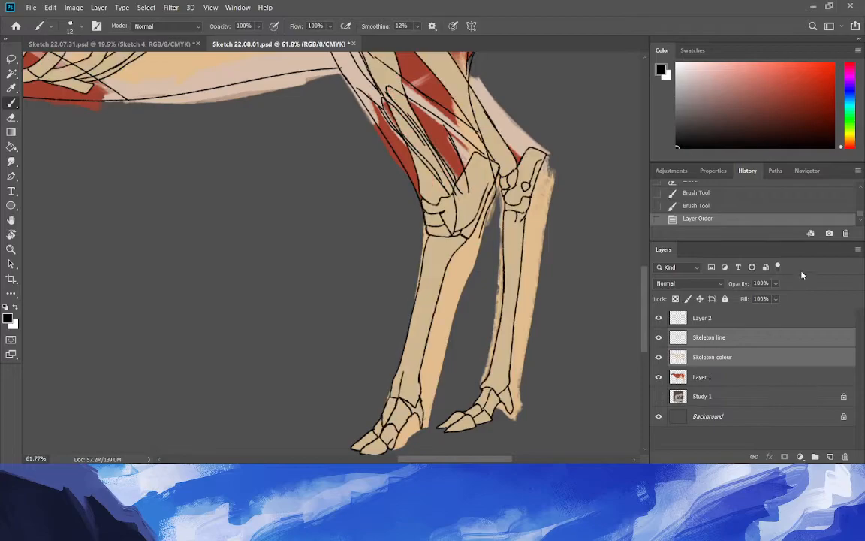
Lower both skeleton layers' opacity to 40% and make Layer 2 the active layer again.
click(776, 283)
click(757, 299)
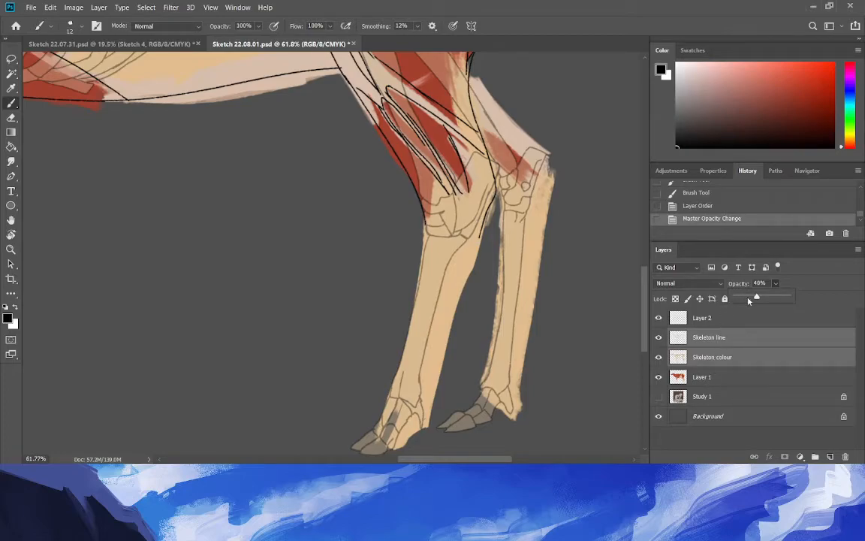
click(691, 320)
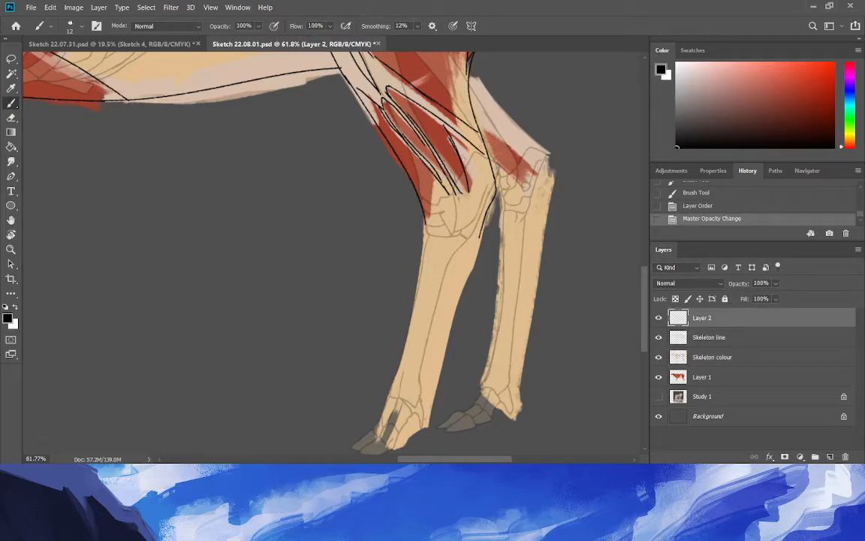
Erase the existing ink line down the rear edge of the near hind leg's hock.
drag(439, 136, 447, 157)
key(e)
mouse_move(479, 239)
mouse_down()
mouse_move(487, 216)
mouse_move(487, 153)
mouse_up()
click(496, 179)
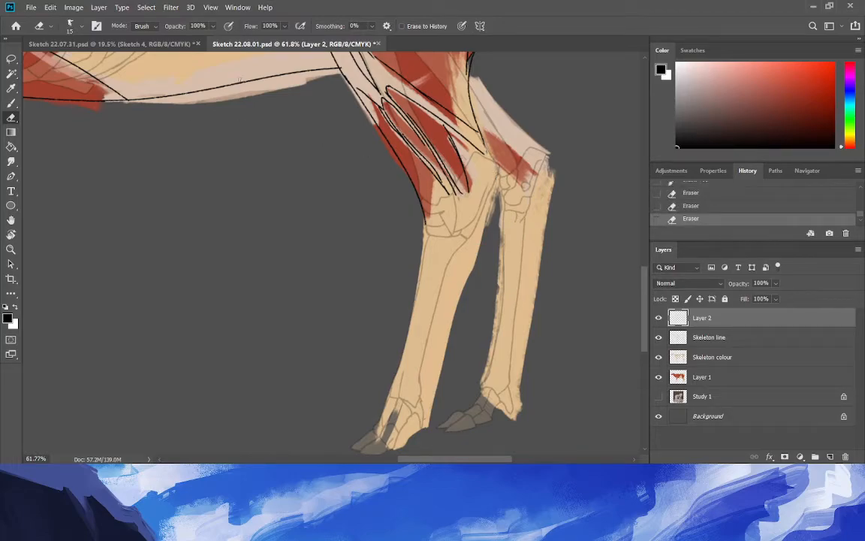
Ink the near hind leg's rear edge from hock to fetlock, redrawing its lower part, and add tendon lines at the hock and cannon.
click(11, 103)
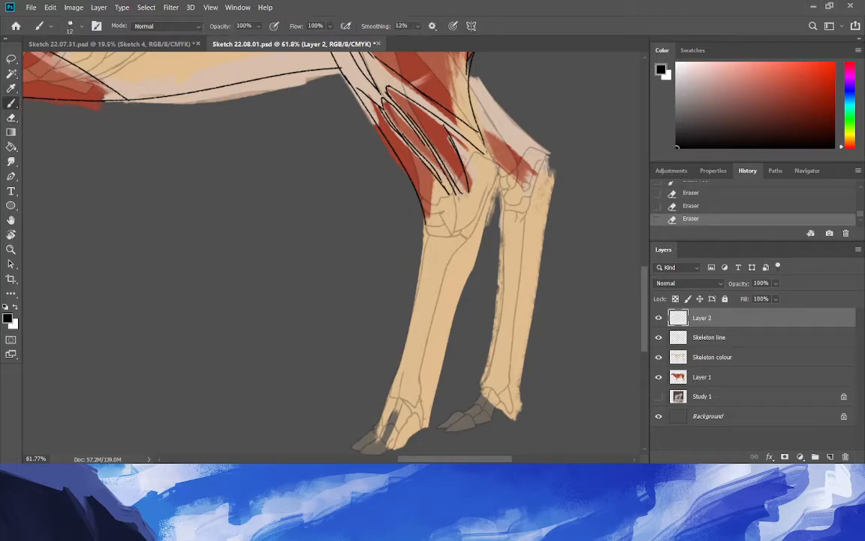
mouse_move(482, 139)
mouse_down()
mouse_move(499, 168)
mouse_move(457, 284)
mouse_move(432, 424)
mouse_up()
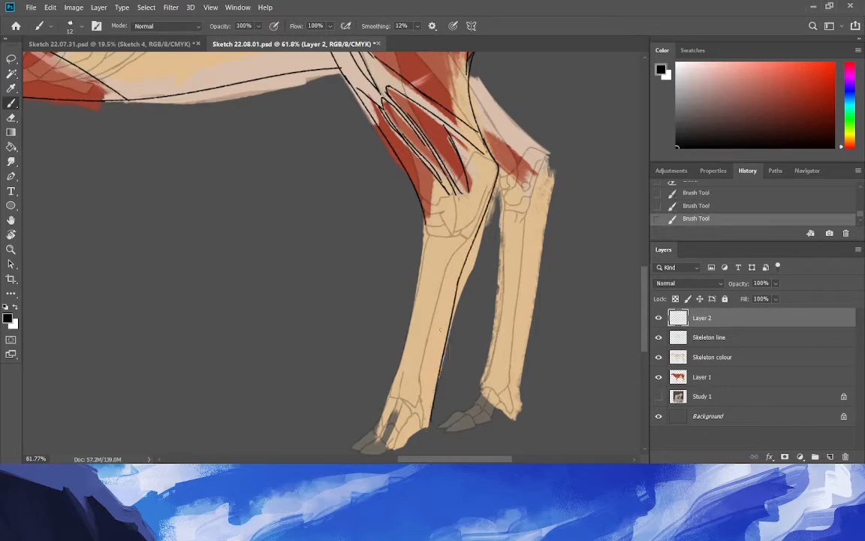
key(ctrl+z)
drag(459, 279, 424, 426)
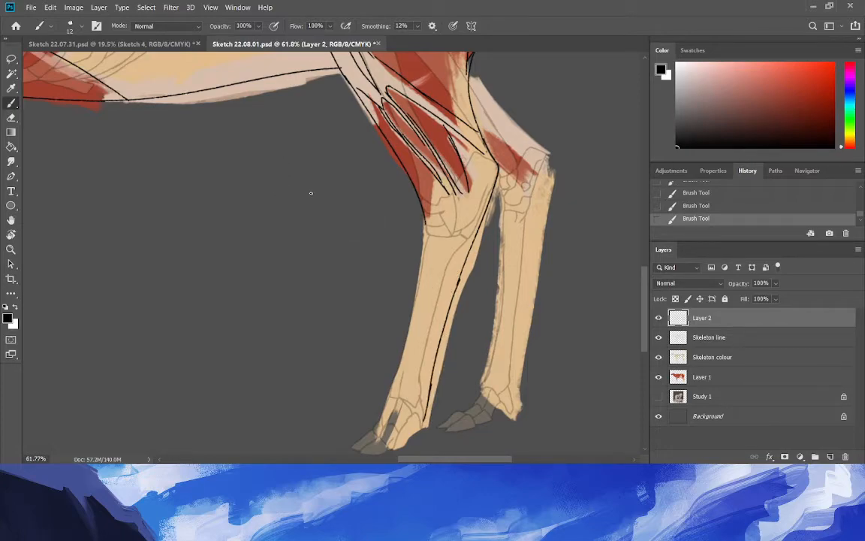
drag(455, 189, 455, 213)
mouse_move(446, 268)
mouse_down()
mouse_move(427, 388)
mouse_move(439, 256)
mouse_up()
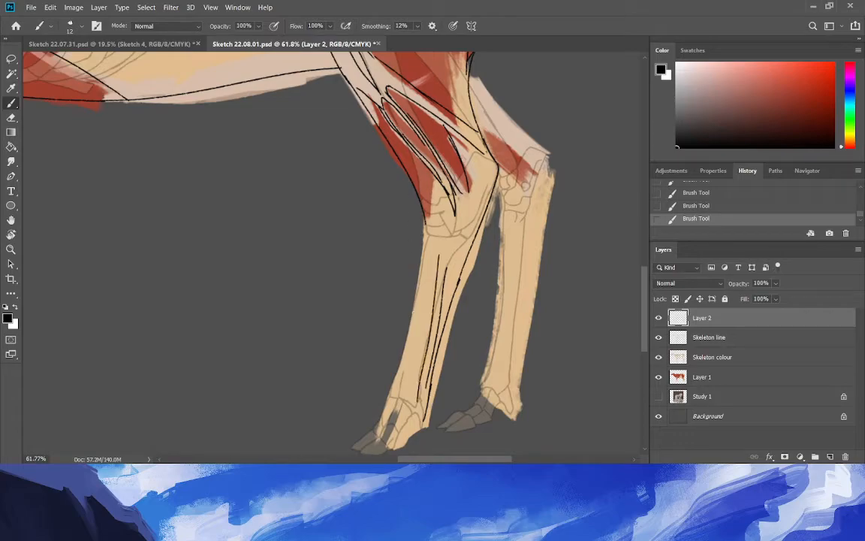
Ink the front edge of the near hind cannon from the hock to the fetlock, undoing and redrawing the stroke.
drag(396, 389, 425, 251)
key(ctrl+z)
drag(426, 220, 389, 409)
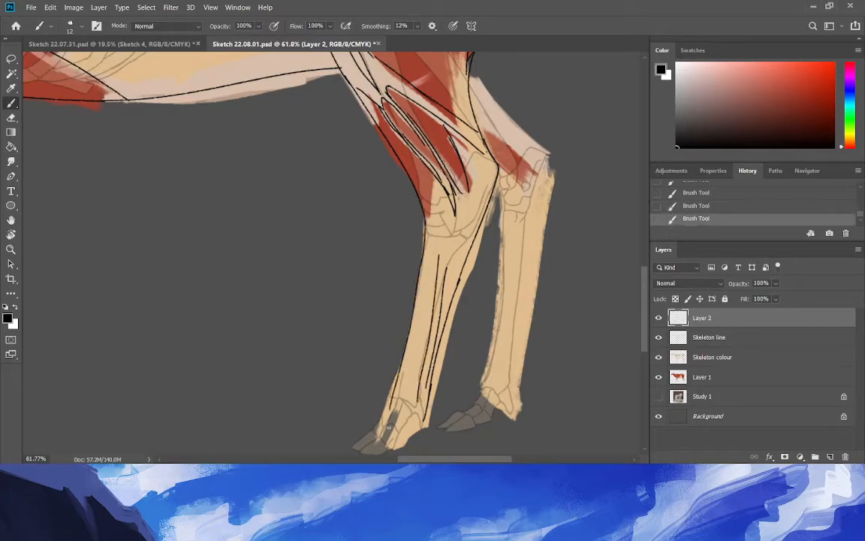
key(ctrl+z)
drag(425, 222, 392, 389)
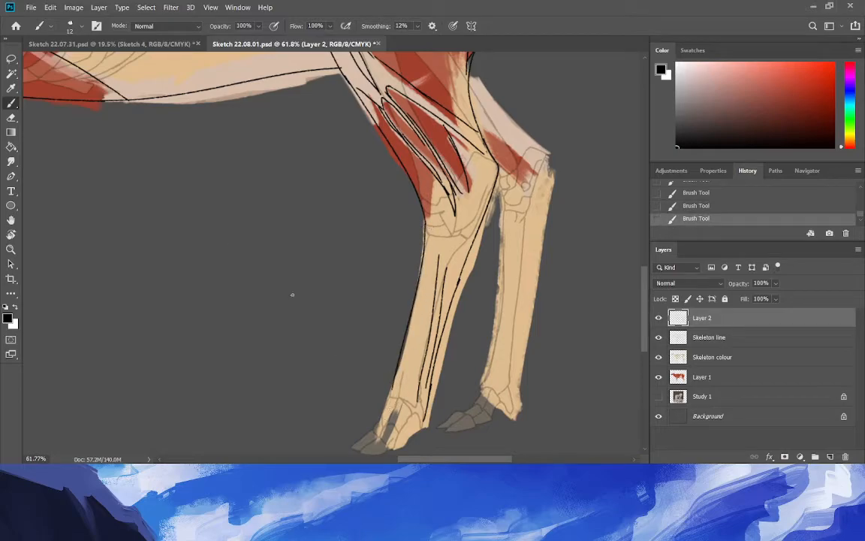
Ink the rear edge of the far hind leg from the thigh down to the point of the hock, redrawing it once.
click(11, 249)
drag(255, 292, 190, 309)
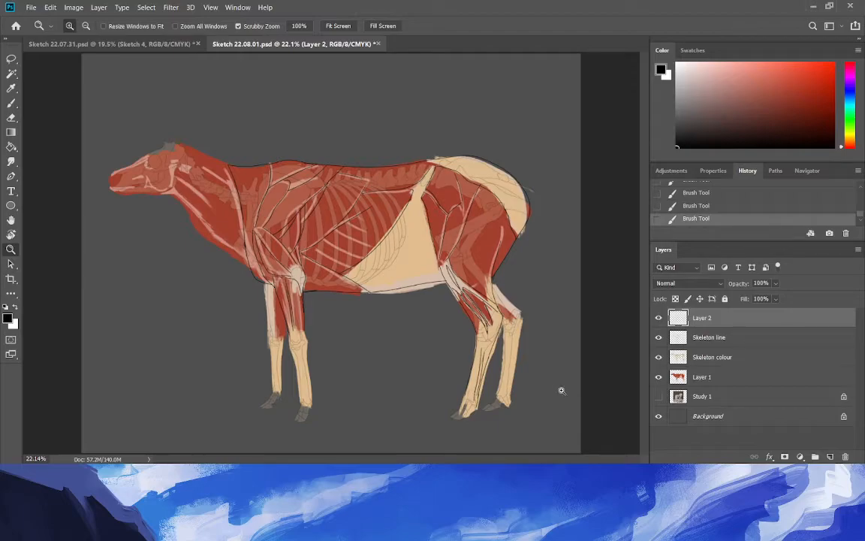
drag(565, 391, 615, 405)
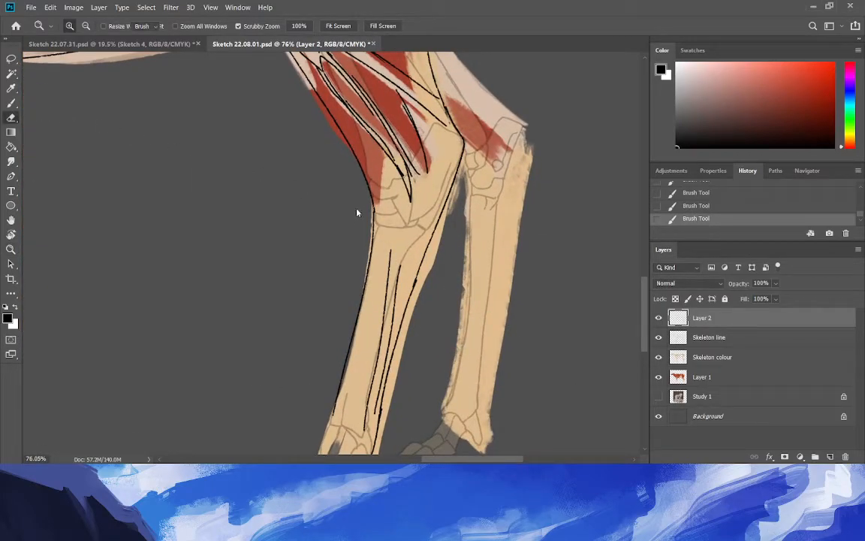
key(e)
drag(645, 306, 645, 287)
click(401, 73)
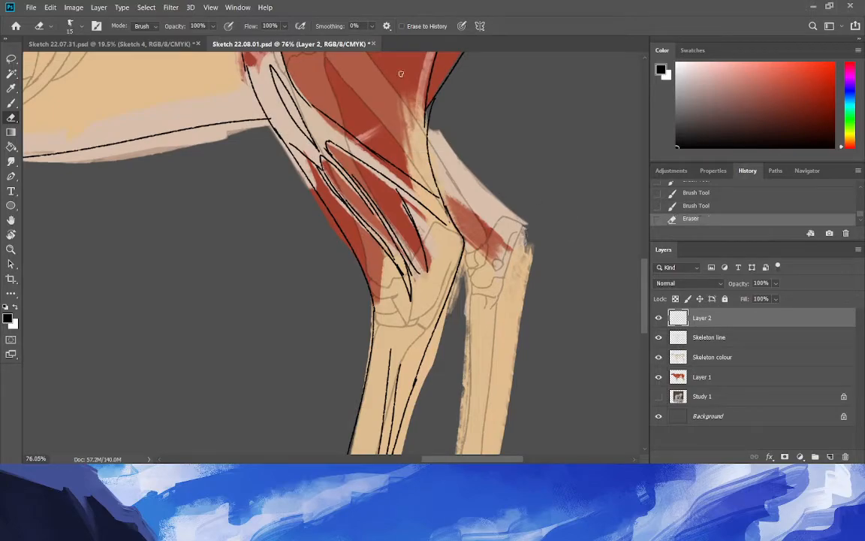
key(b)
mouse_move(526, 226)
mouse_down()
mouse_move(455, 184)
mouse_move(430, 131)
mouse_up()
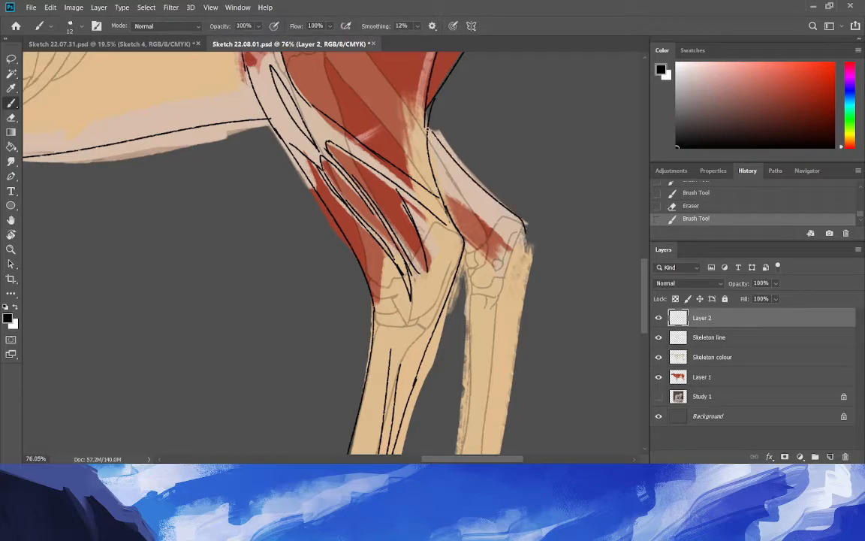
key(ctrl+z)
mouse_move(512, 209)
mouse_down()
mouse_move(438, 120)
mouse_move(456, 148)
mouse_up()
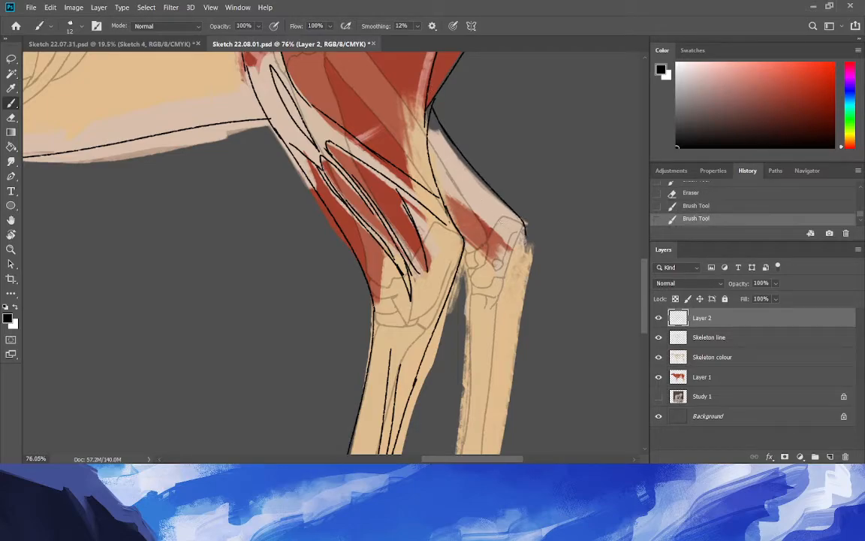
Ink the muscle and tendon lines inside the far hind leg above the hock, redoing the first stroke.
drag(441, 161, 470, 205)
key(ctrl+z)
mouse_move(440, 163)
mouse_down()
mouse_move(489, 236)
mouse_move(444, 196)
mouse_up()
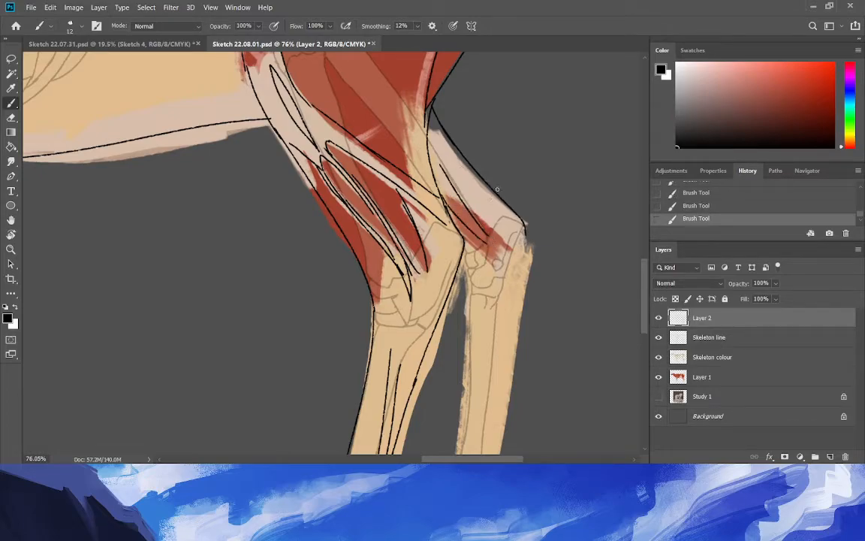
drag(443, 145, 477, 189)
Ink the rear line of the far hind cannon from the hock to the fetlock, undoing and redrawing it until it fits.
scroll(567, 211, down, 3)
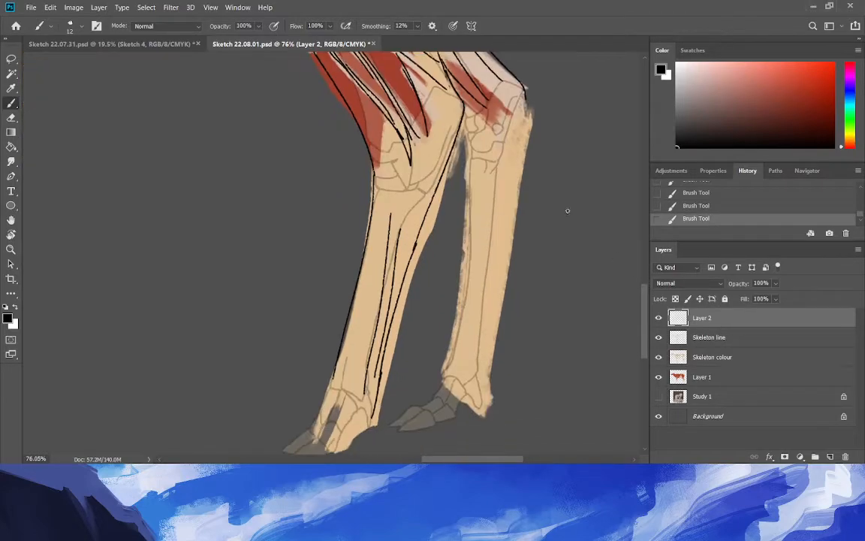
drag(524, 94, 487, 425)
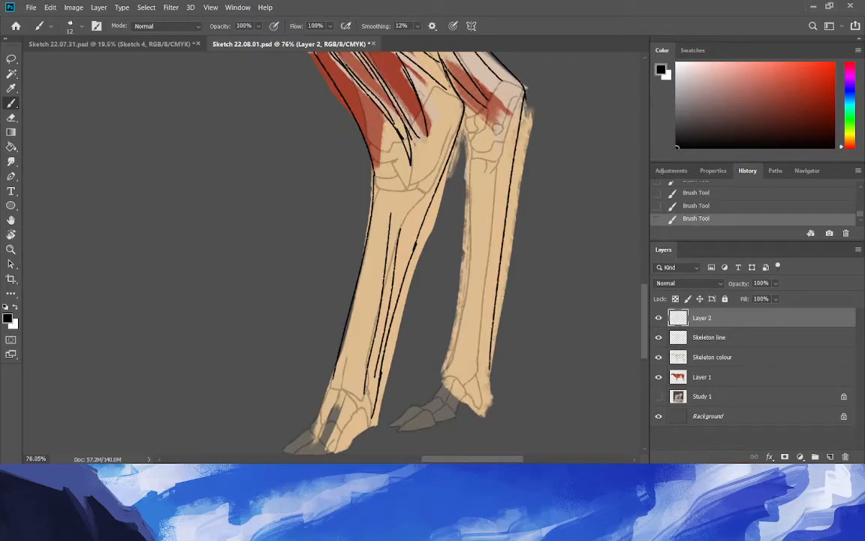
key(ctrl+z)
drag(469, 105, 433, 339)
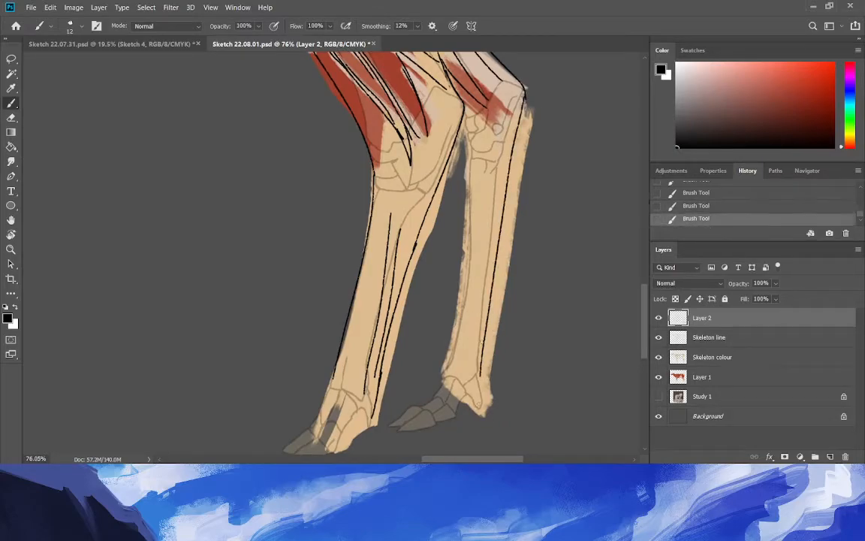
key(ctrl+z)
drag(486, 403, 516, 187)
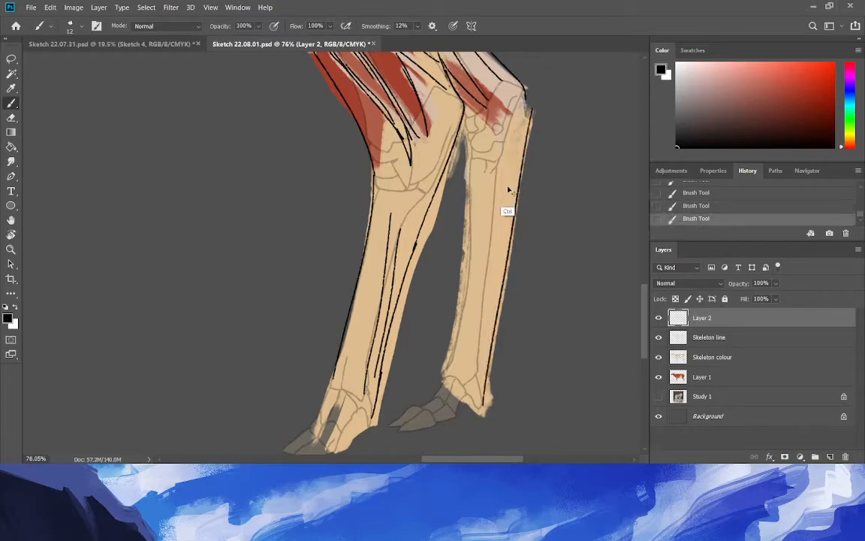
key(ctrl+z)
drag(465, 141, 436, 360)
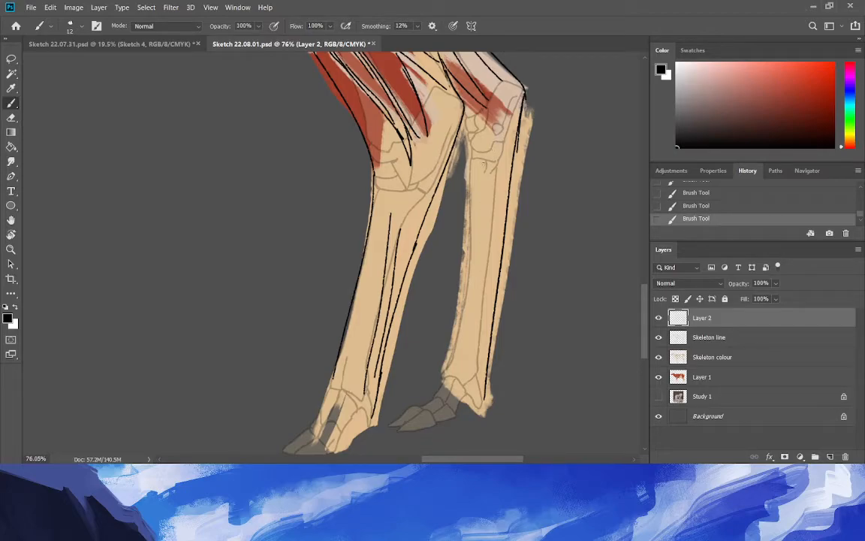
Ink the inner tendon line and front edge of the far hind cannon, and erase stray line ends around the hocks.
drag(498, 128, 485, 328)
mouse_move(441, 365)
mouse_down()
mouse_move(461, 268)
mouse_move(454, 110)
mouse_up()
key(e)
drag(462, 107, 459, 99)
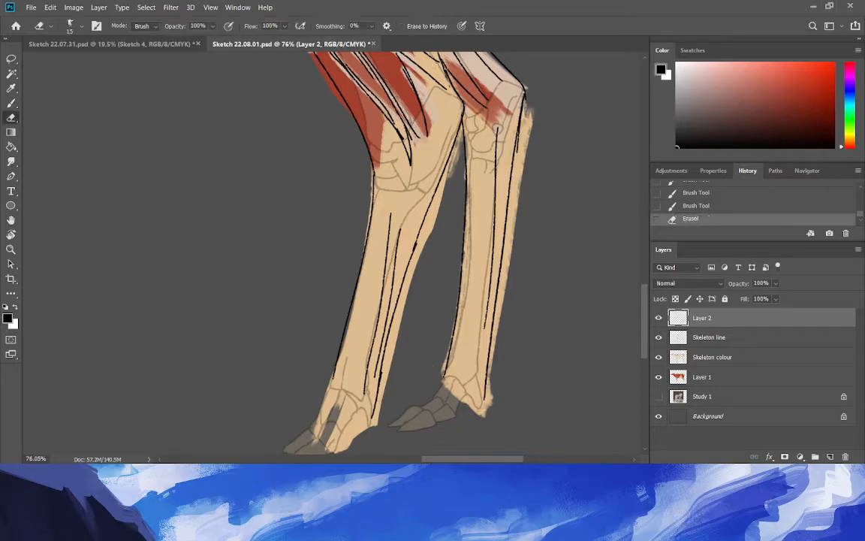
drag(437, 64, 434, 69)
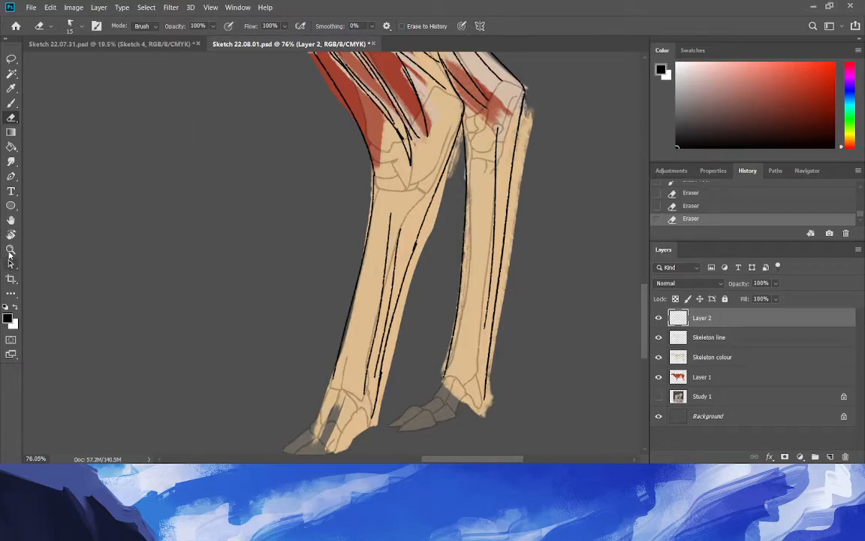
Ink the rear edge of the near foreleg from just above the knee down to the fetlock.
click(11, 249)
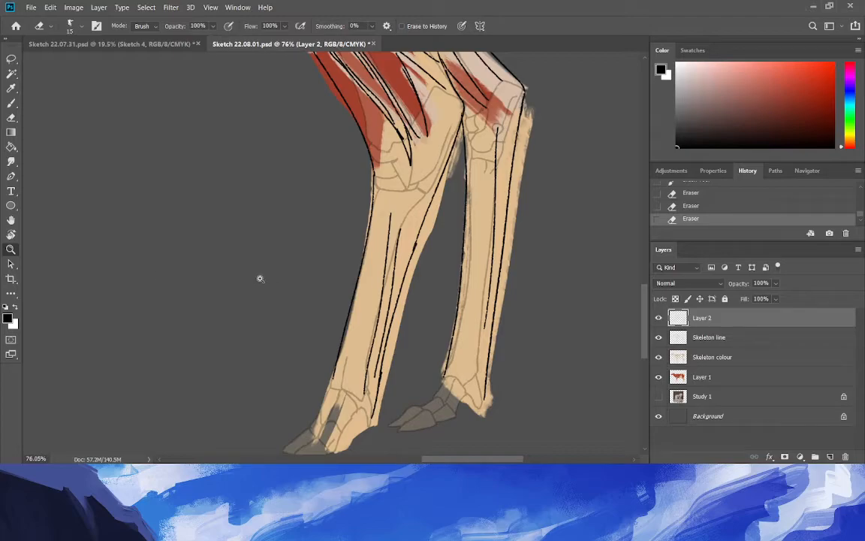
drag(216, 281, 138, 281)
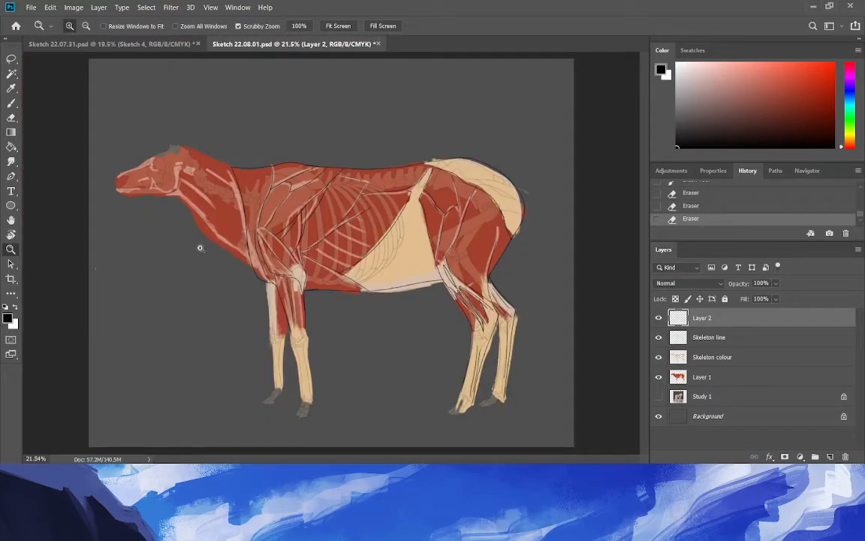
mouse_move(216, 289)
mouse_down()
mouse_move(232, 304)
mouse_move(252, 357)
mouse_move(296, 396)
mouse_move(348, 384)
mouse_move(359, 338)
mouse_up()
key(b)
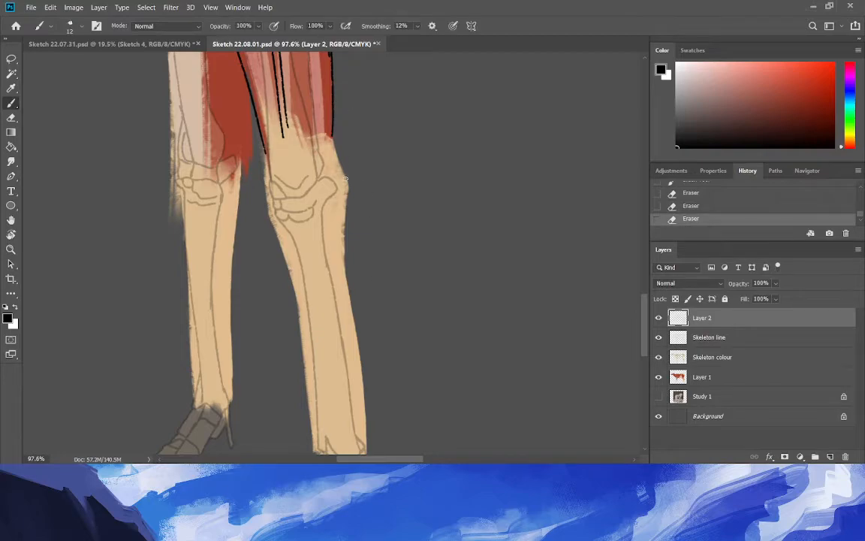
drag(332, 127, 337, 192)
scroll(337, 191, down, 2)
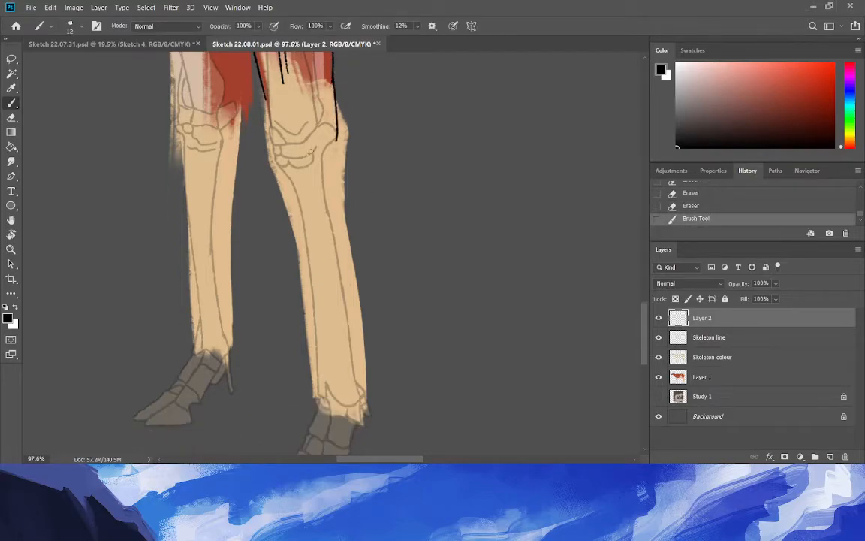
drag(337, 142, 368, 413)
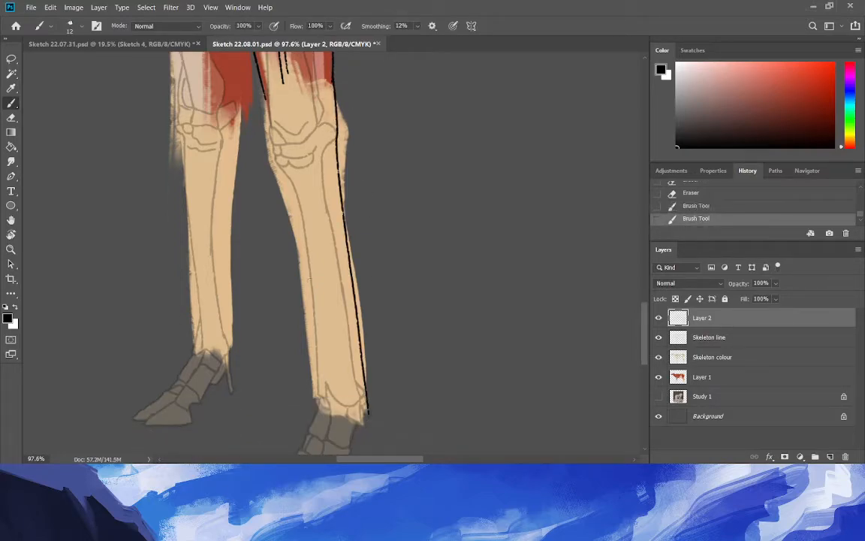
Ink the near foreleg's front edge from knee to fetlock, redrawing it, and add short tendon lines inside the lower cannon.
drag(261, 87, 324, 421)
key(ctrl+z)
drag(274, 167, 310, 405)
key(ctrl+z)
drag(272, 162, 317, 391)
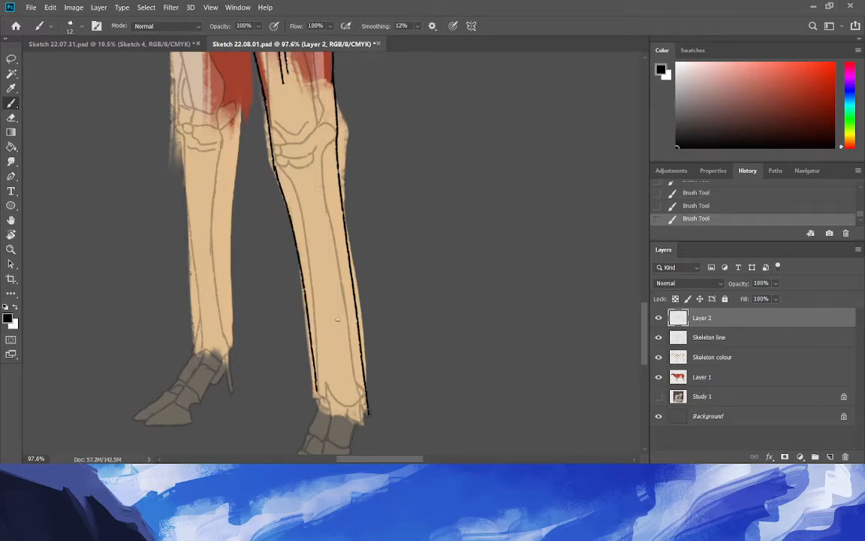
mouse_move(356, 399)
mouse_down()
mouse_move(342, 278)
mouse_move(326, 287)
mouse_up()
drag(326, 384, 319, 295)
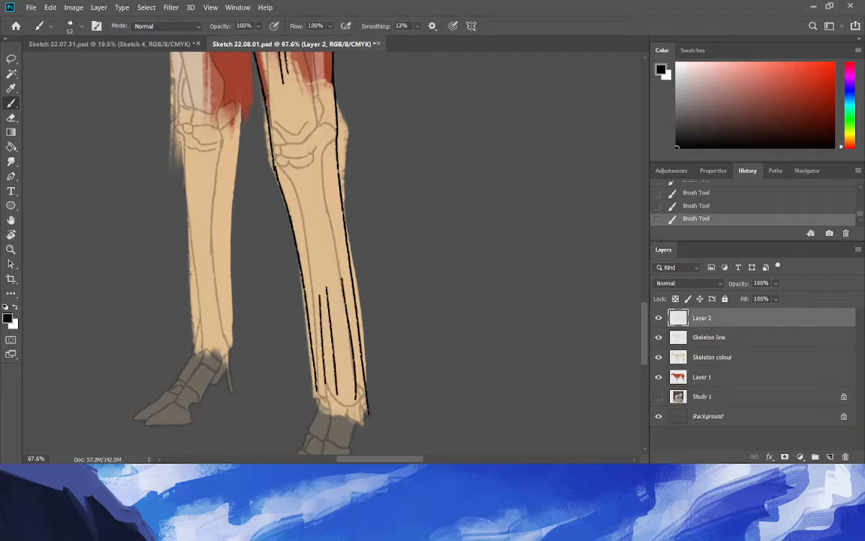
Ink two tendon lines on the near foreleg, running down through the knee and the upper cannon.
drag(300, 108, 319, 238)
drag(298, 166, 320, 257)
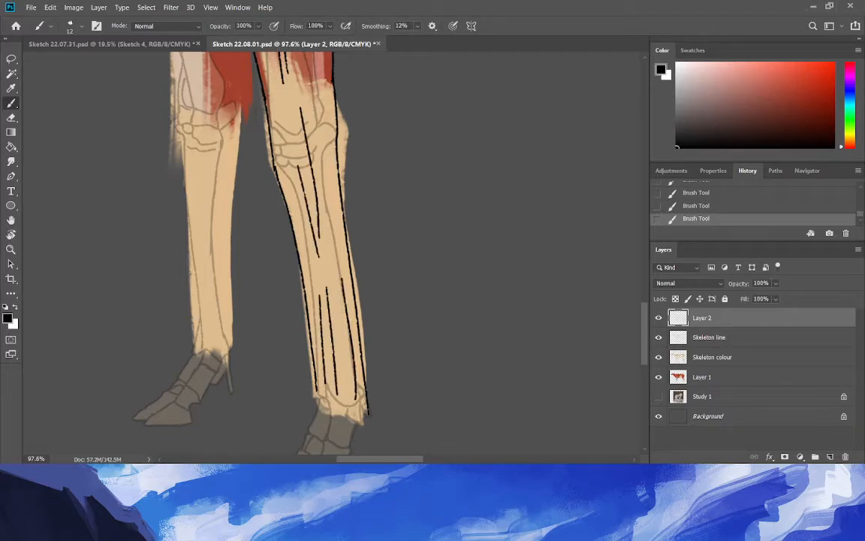
Ink the rear edge of the far foreleg's forearm from the knee up behind the near leg, redrawing it once.
key(z)
drag(186, 293, 127, 289)
key(b)
drag(642, 323, 640, 294)
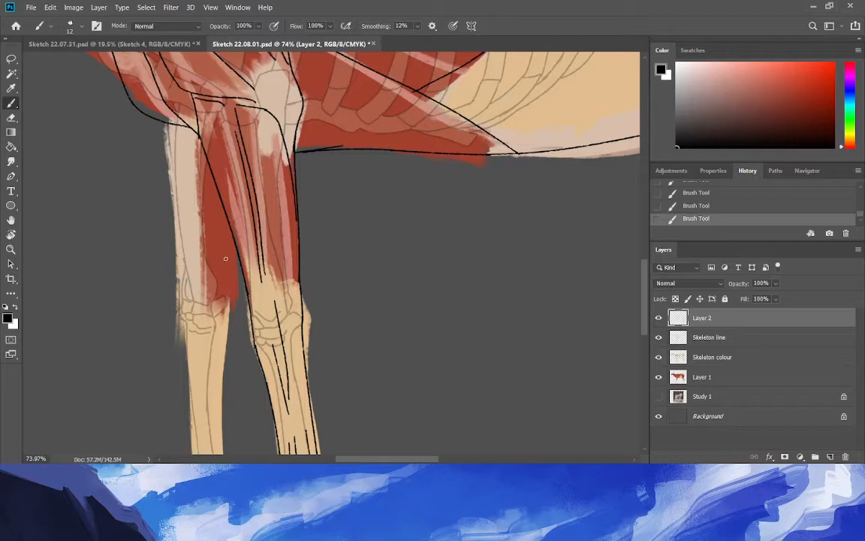
mouse_move(226, 299)
mouse_down()
mouse_move(204, 237)
mouse_move(220, 202)
mouse_up()
key(ctrl+z)
drag(226, 315, 228, 211)
Ink the front edge of the far foreleg from the chest down to the knee, undoing and redrawing it until it fits.
drag(168, 125, 186, 289)
key(ctrl+z)
drag(168, 126, 185, 302)
key(ctrl+z)
drag(166, 113, 163, 259)
key(ctrl+z)
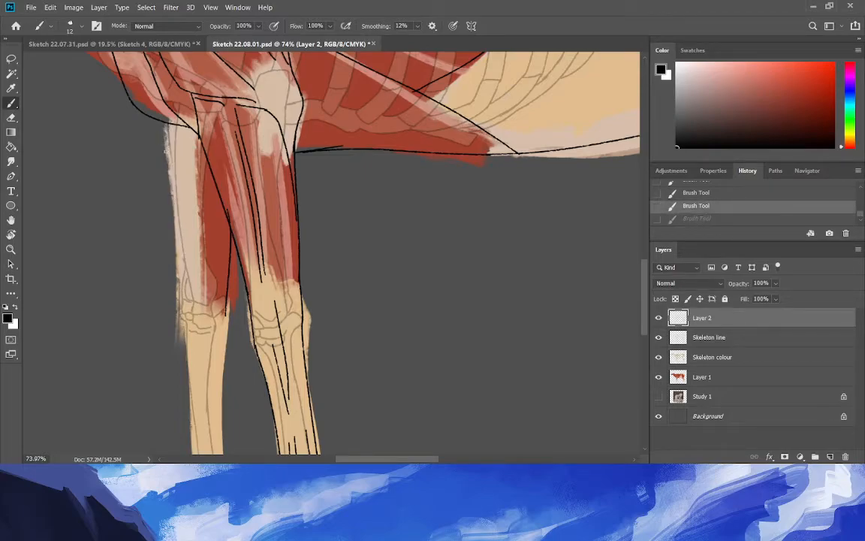
drag(164, 128, 174, 334)
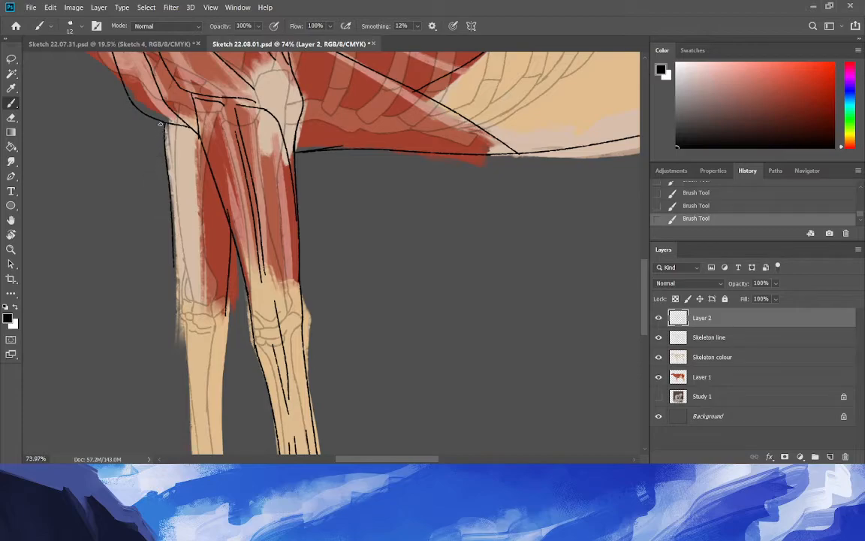
key(ctrl+z)
drag(163, 124, 173, 281)
key(ctrl+z)
mouse_move(162, 123)
mouse_down()
mouse_move(162, 159)
mouse_move(181, 329)
mouse_move(172, 359)
mouse_move(167, 260)
mouse_move(180, 325)
mouse_up()
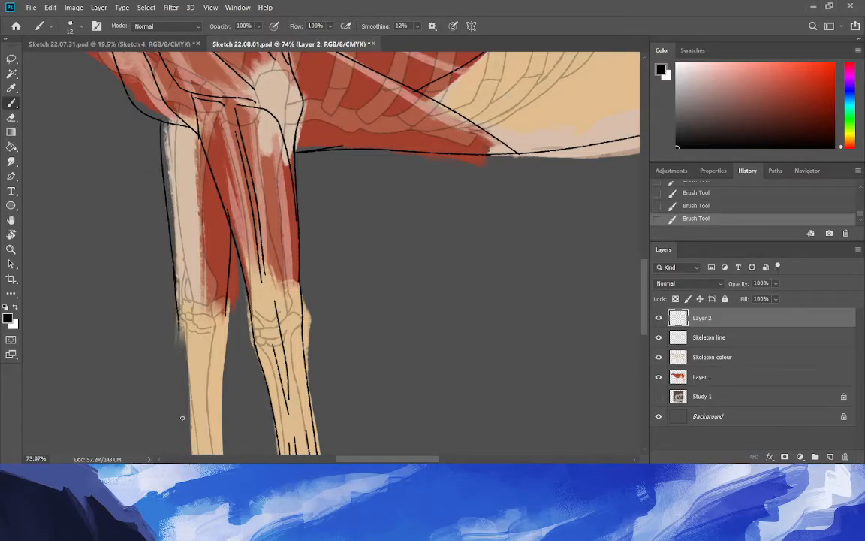
Ink the far foreleg's rear edge from knee to fetlock, redrawing it, and continue its front edge down the cannon.
scroll(583, 282, down, 5)
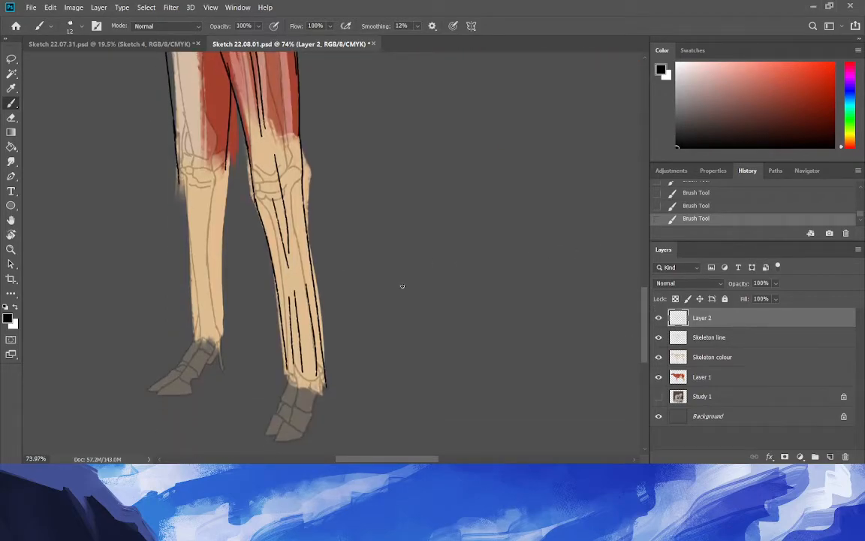
drag(223, 159, 226, 353)
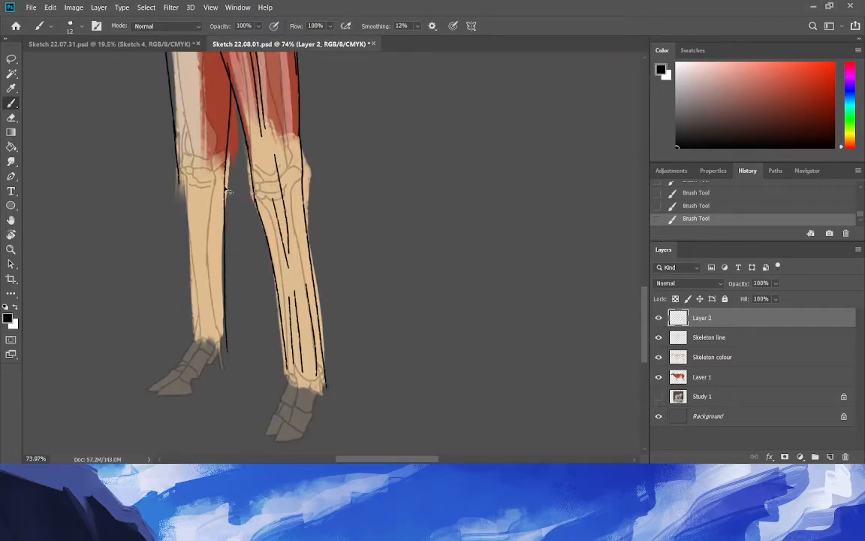
key(ctrl+z)
drag(224, 154, 226, 366)
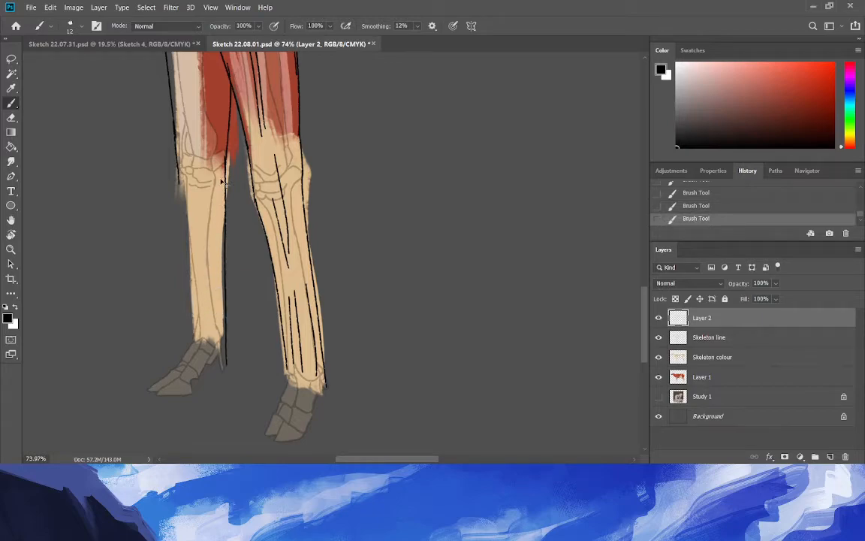
key(ctrl+z)
drag(227, 157, 226, 366)
key(ctrl+z)
drag(225, 154, 222, 368)
drag(178, 182, 184, 304)
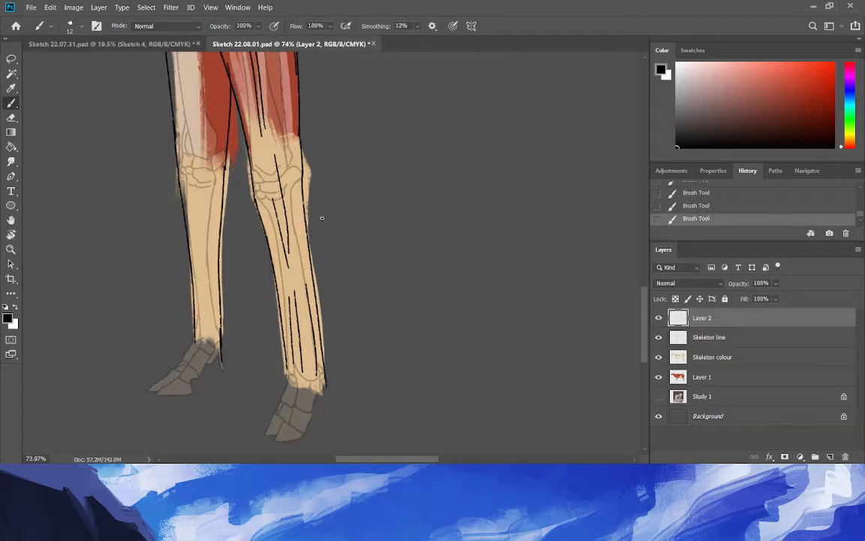
Ink three long muscle lines inside the far foreleg's forearm between the chest and the knee.
scroll(420, 175, up, 5)
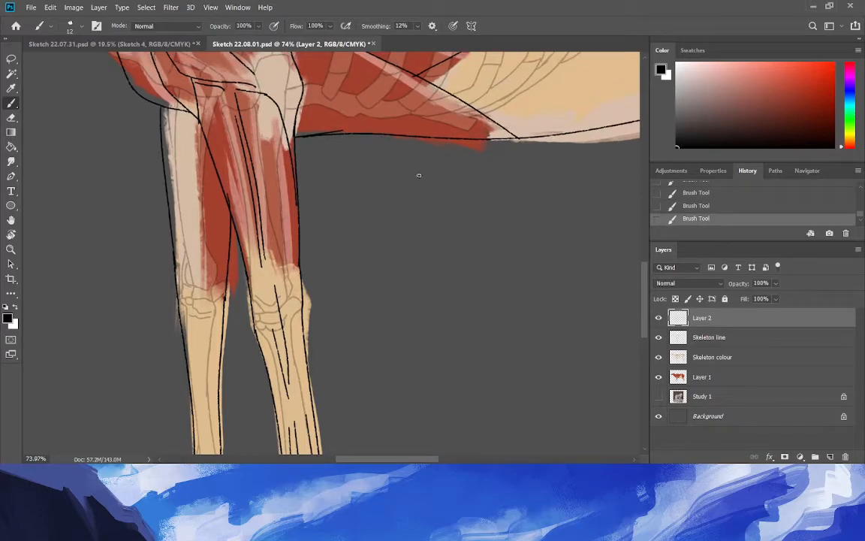
drag(205, 144, 206, 286)
drag(181, 109, 200, 257)
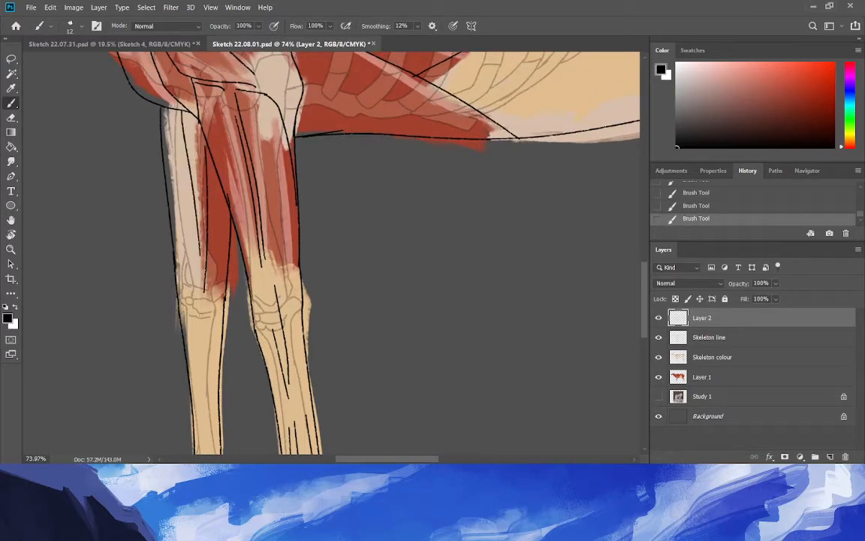
drag(191, 290, 178, 174)
Ink tendon lines inside the far foreleg's cannon, one above the fetlock and a redrawn one below the knee.
drag(647, 301, 643, 383)
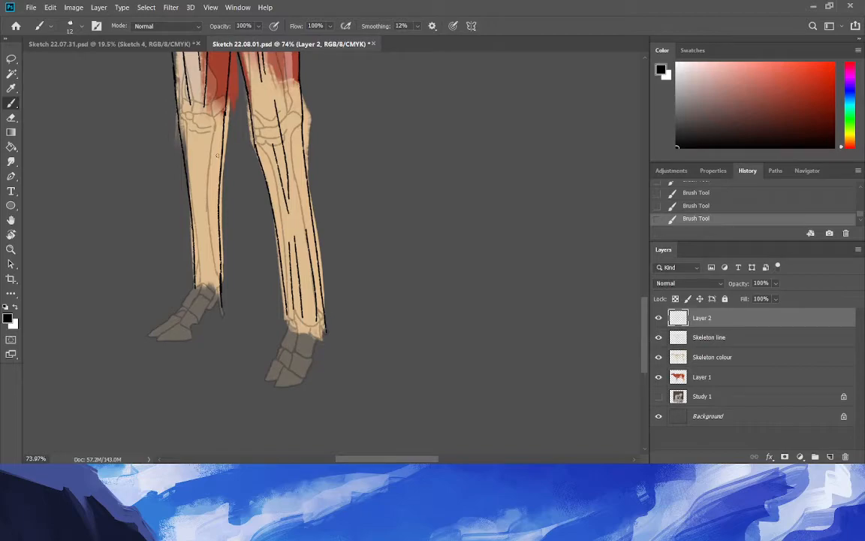
drag(211, 294, 206, 224)
drag(201, 129, 208, 189)
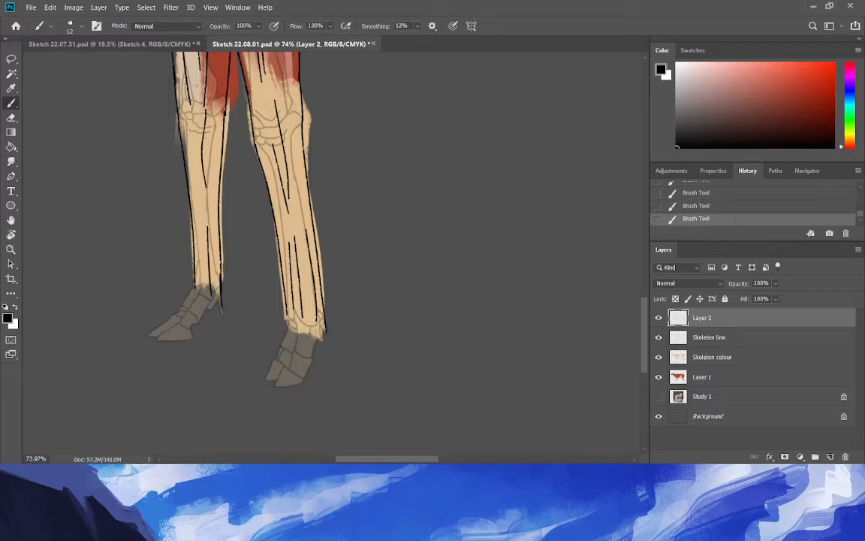
key(ctrl+z)
drag(188, 98, 185, 156)
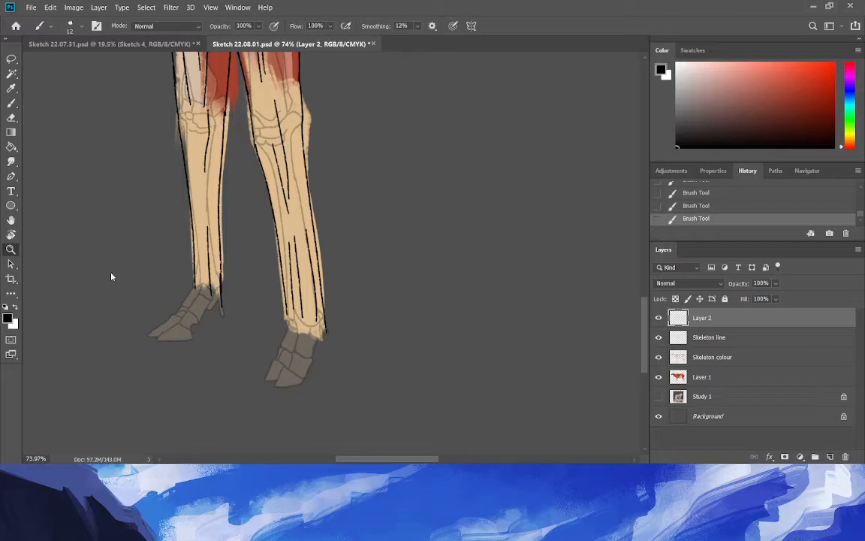
Erase the topline between the withers and the neck base and ink it again along the red silhouette.
drag(262, 302, 203, 314)
drag(217, 235, 269, 241)
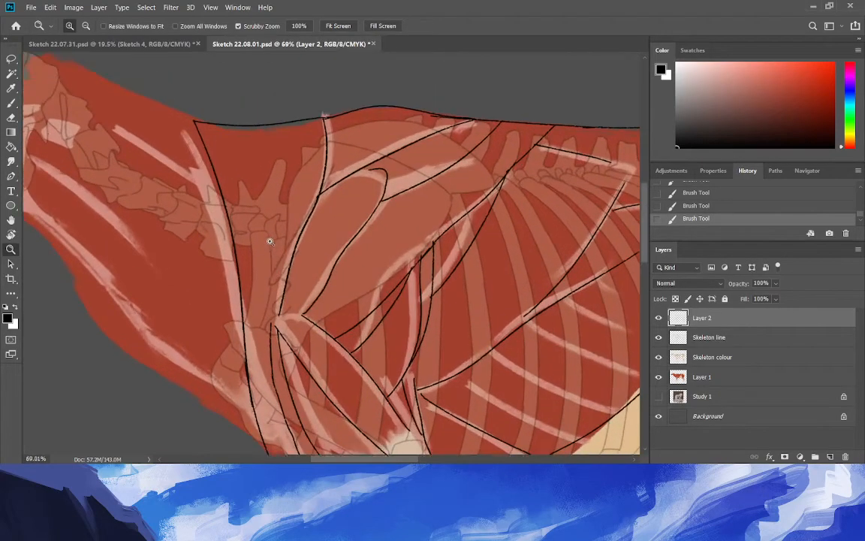
scroll(270, 241, up, 1)
click(11, 118)
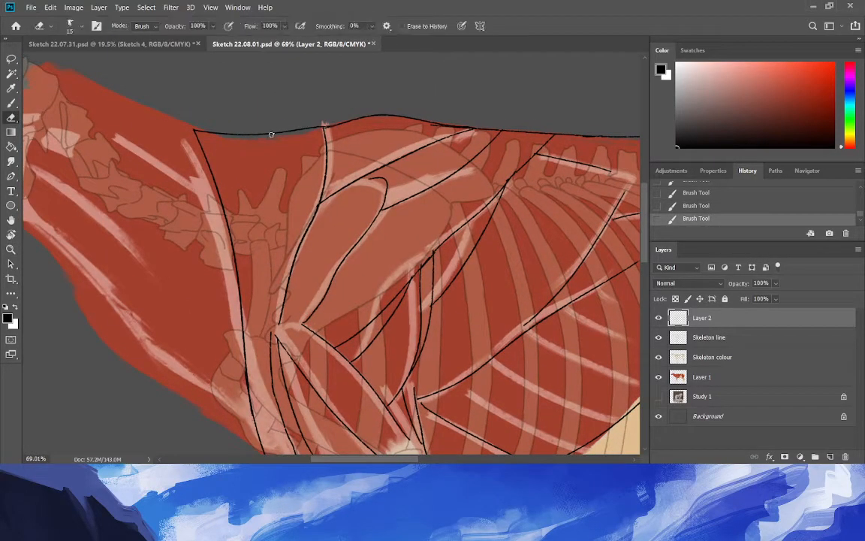
drag(322, 125, 194, 130)
click(11, 103)
drag(321, 129, 196, 139)
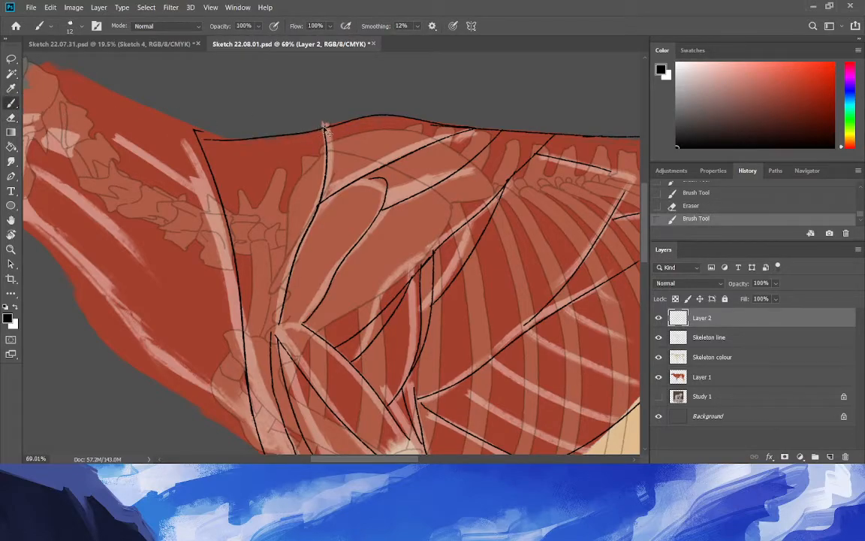
key(ctrl+z)
drag(297, 119, 194, 130)
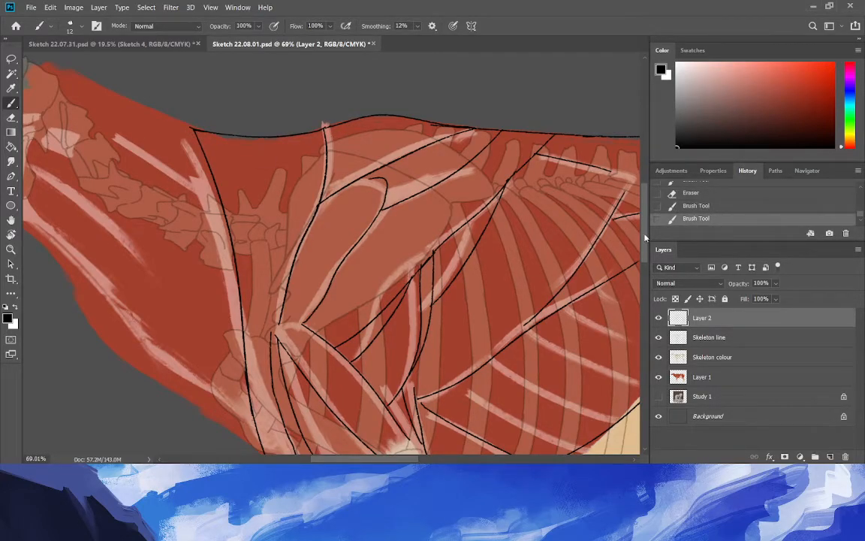
Ink the underside of the neck from the chest to the throat, redrawing it, and erase the stray ends at the jaw.
scroll(580, 223, down, 3)
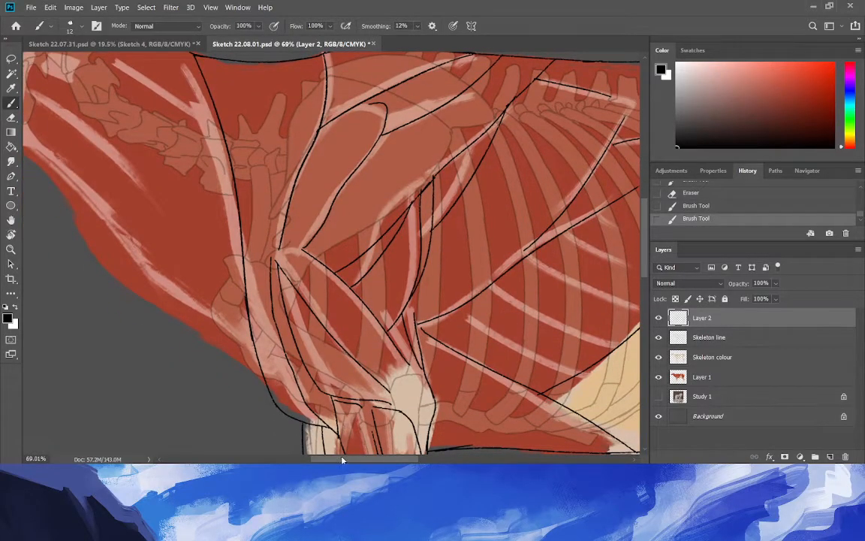
scroll(283, 408, left, 5)
drag(416, 383, 244, 234)
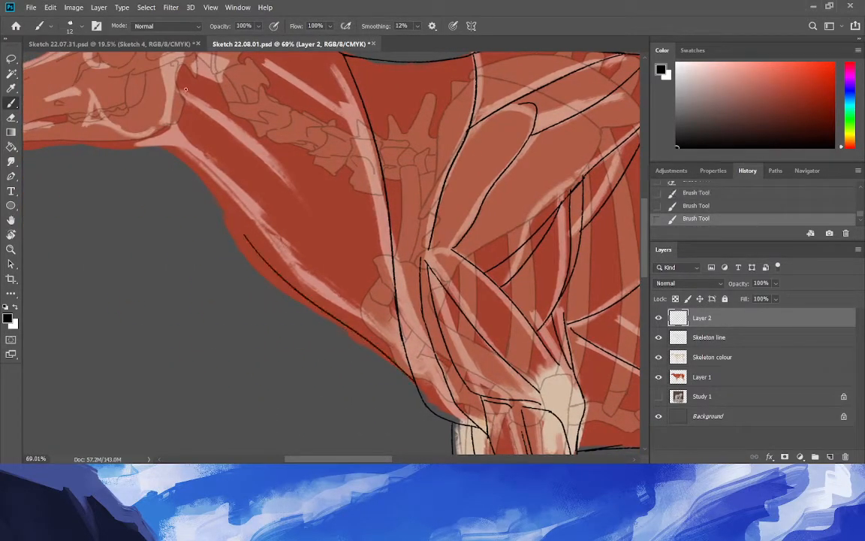
key(ctrl+z)
drag(375, 352, 267, 255)
key(ctrl+z)
drag(373, 355, 263, 258)
key(ctrl+z)
mouse_move(372, 351)
mouse_down()
mouse_move(259, 278)
mouse_move(146, 124)
mouse_up()
key(ctrl+z)
mouse_move(261, 280)
mouse_down()
mouse_move(125, 127)
mouse_move(106, 140)
mouse_up()
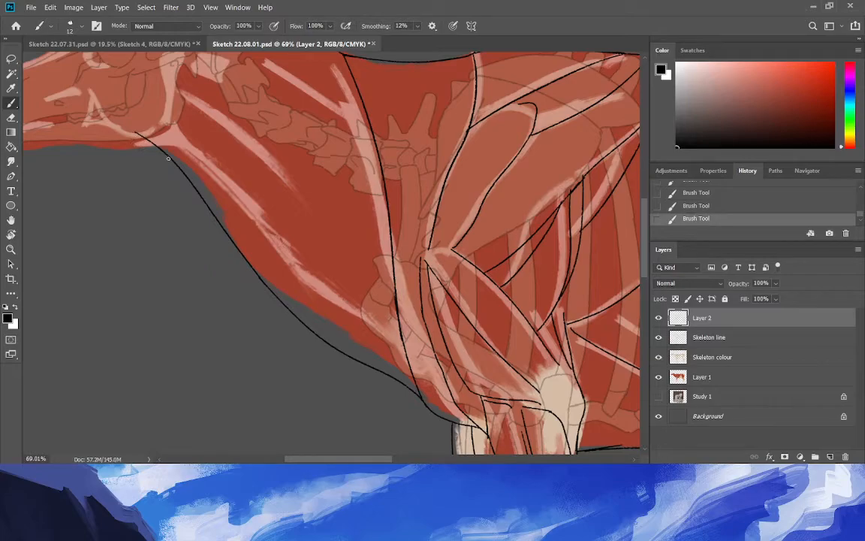
key(e)
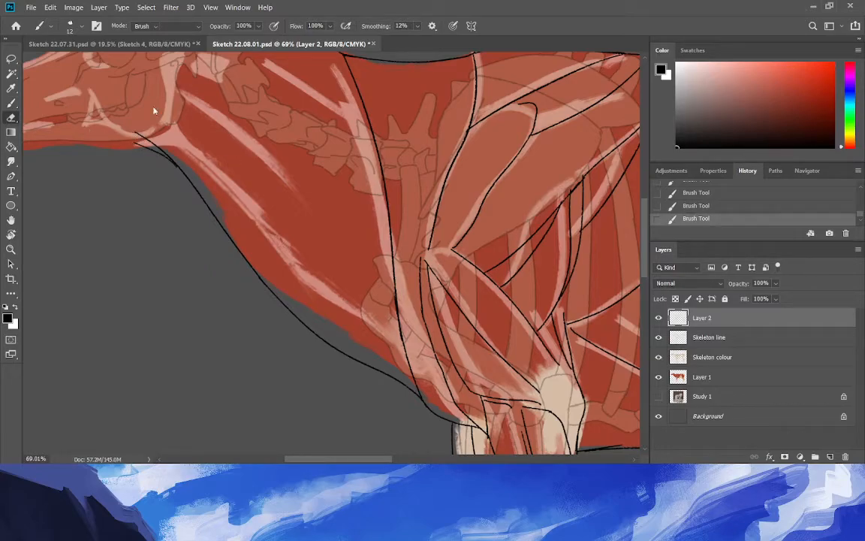
mouse_move(150, 144)
mouse_down()
mouse_move(133, 142)
mouse_move(147, 145)
mouse_up()
Ink the crest of the neck from the neck base up to the back of the skull, replacing the first attempt.
click(11, 249)
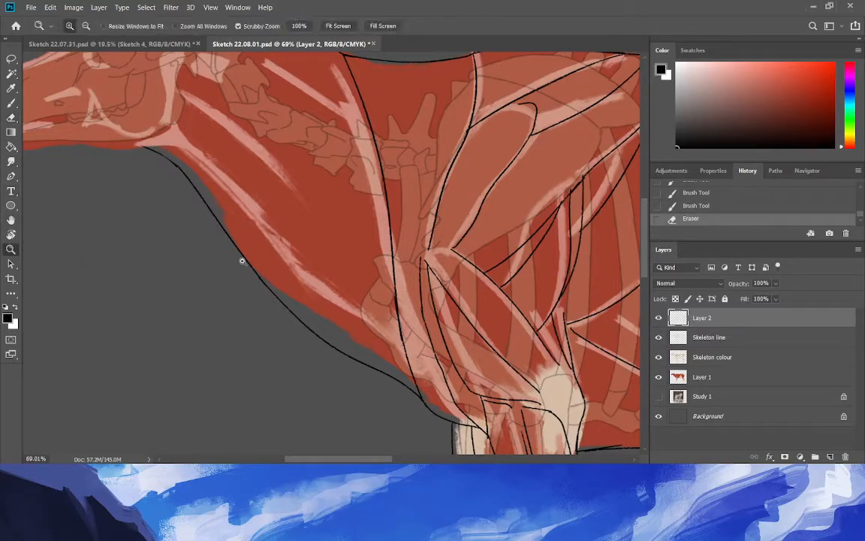
drag(387, 238, 342, 242)
drag(404, 261, 384, 259)
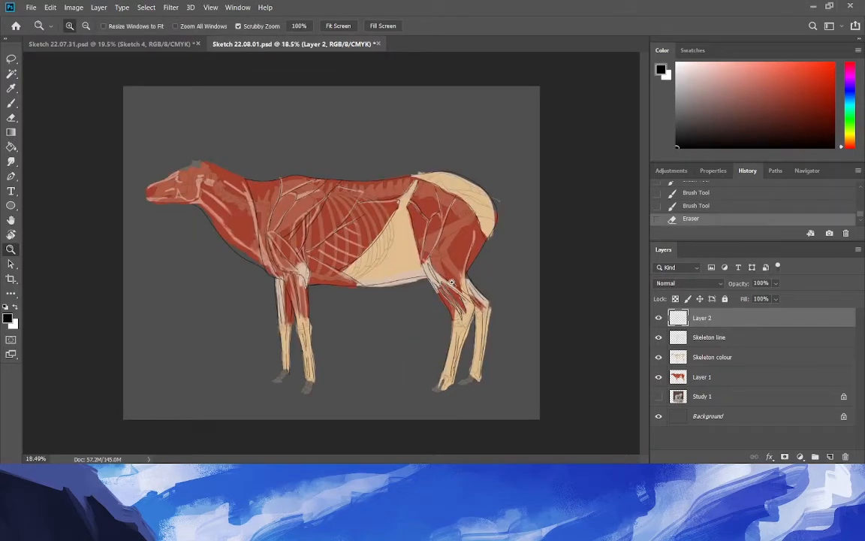
drag(452, 298, 463, 296)
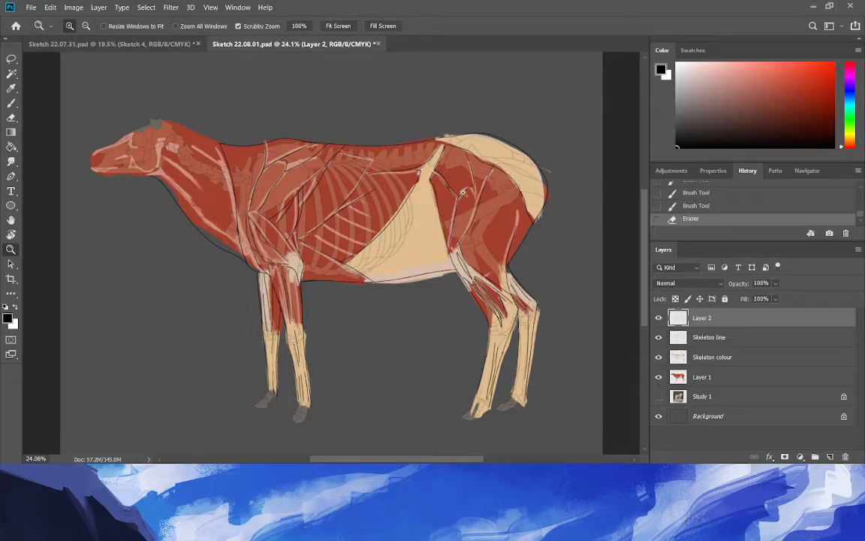
drag(173, 184, 285, 126)
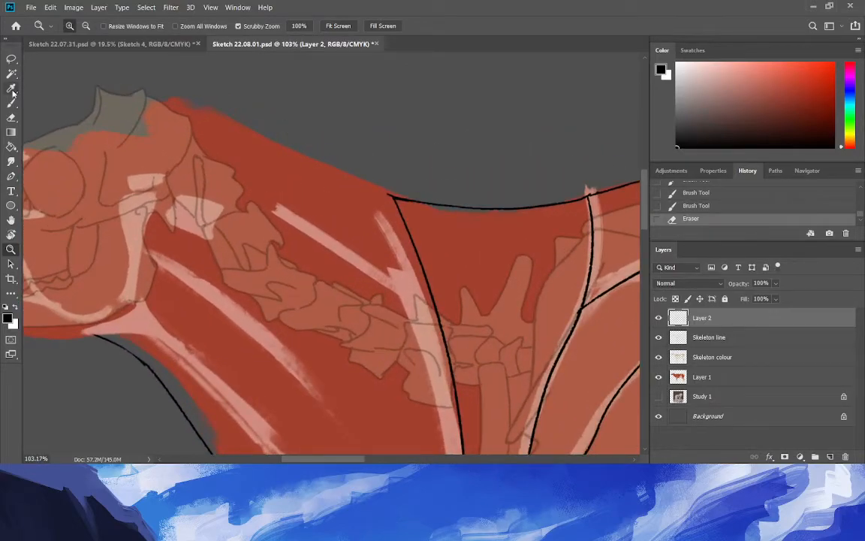
key(b)
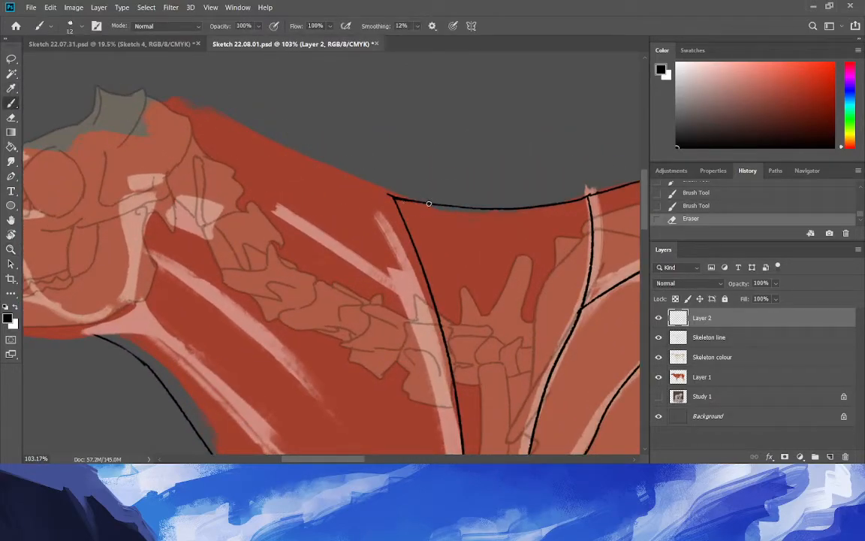
drag(384, 193, 217, 105)
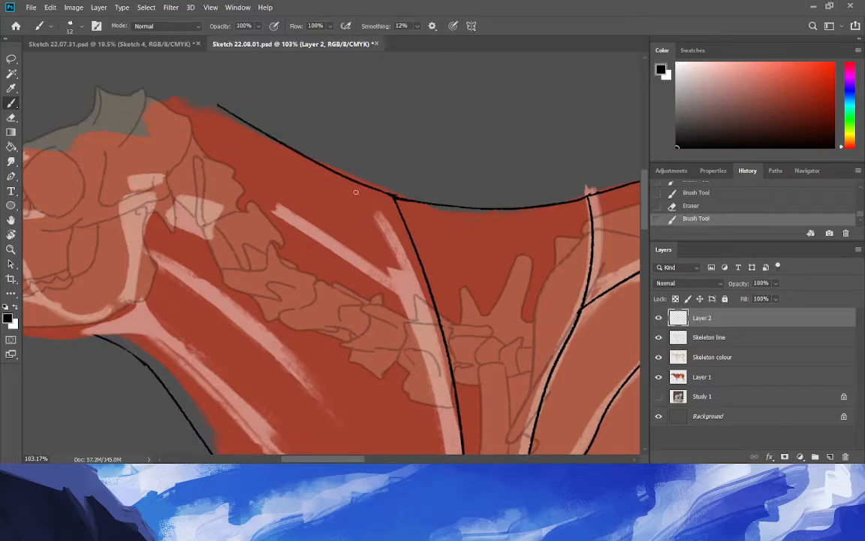
key(ctrl+z)
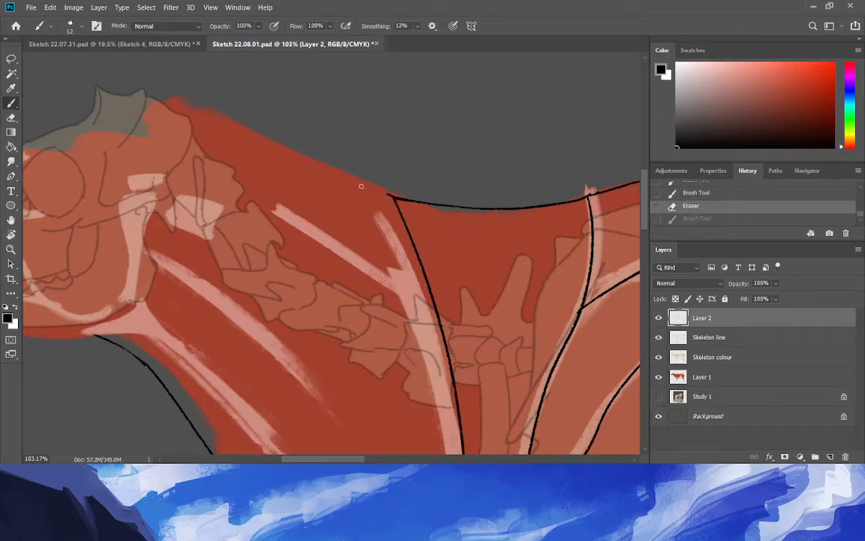
key(ctrl+shift+z)
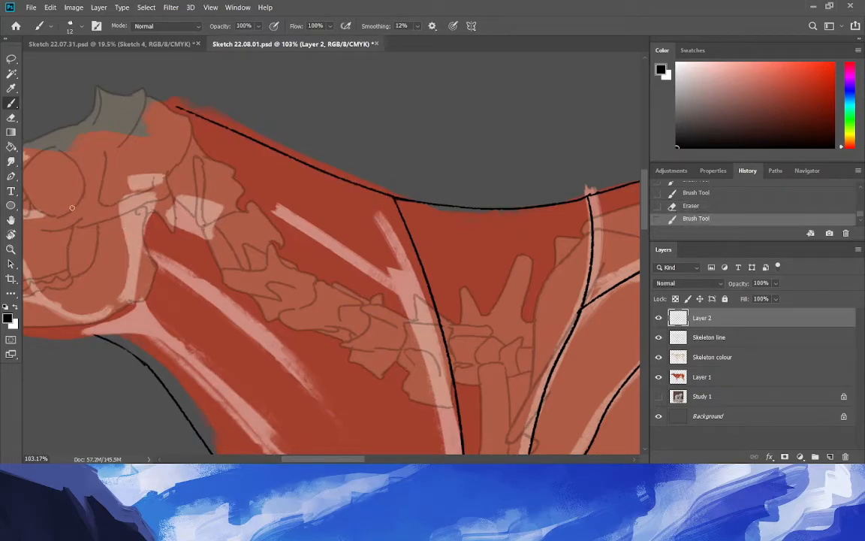
Ink the lower neck muscle line from the shoulder front toward the throat along the pink guide, redrawing it until it fits.
click(12, 249)
click(163, 305)
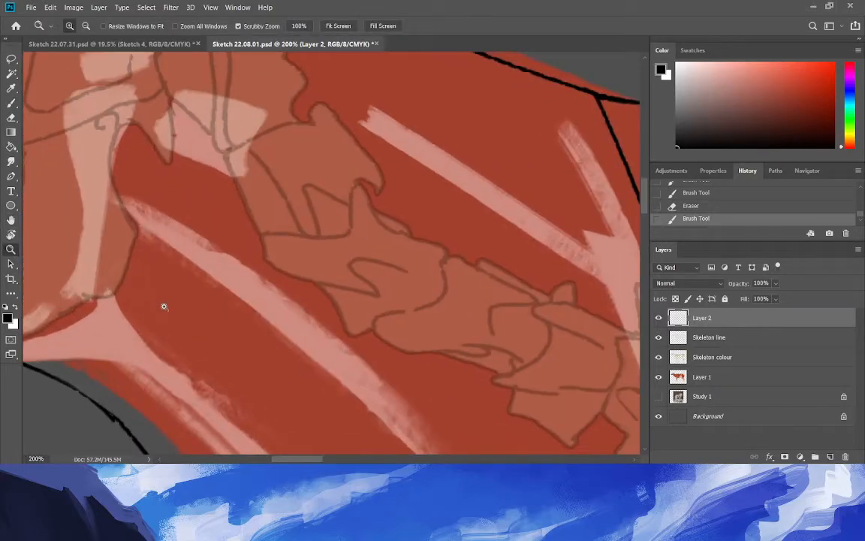
drag(163, 305, 169, 173)
key(b)
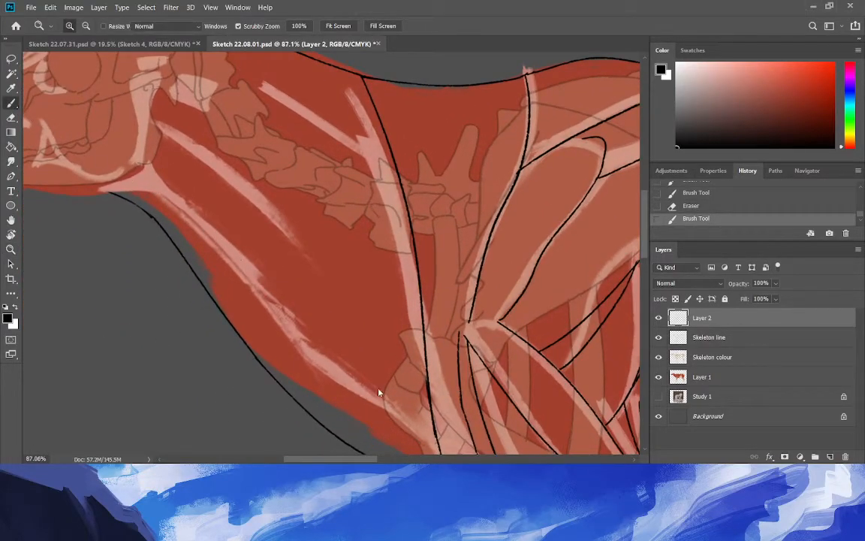
scroll(378, 392, down, 2)
mouse_move(344, 325)
mouse_down()
mouse_move(443, 404)
mouse_move(335, 327)
mouse_up()
key(ctrl+z)
drag(301, 292, 188, 159)
key(ctrl+z)
drag(293, 284, 171, 143)
key(ctrl+z)
drag(301, 292, 183, 160)
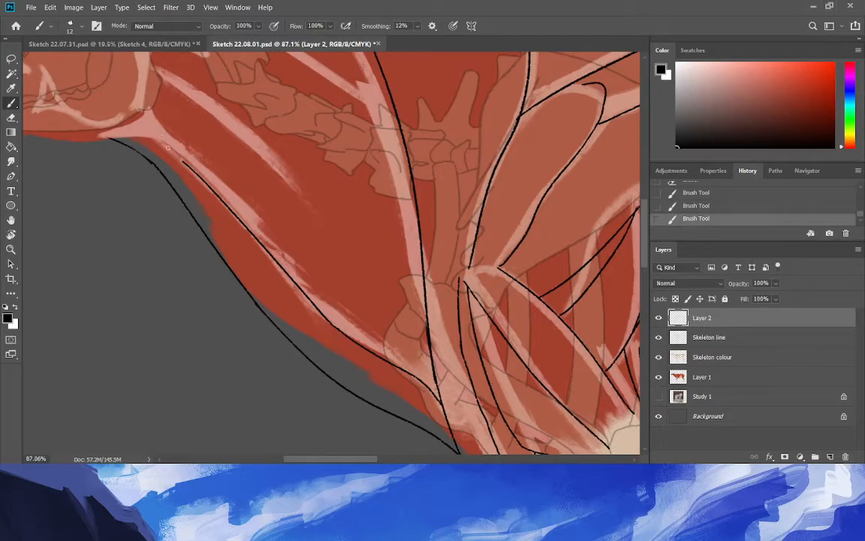
Extend the lower neck muscle line to the underside of the jaw, redrawing the extension once.
drag(171, 149, 90, 124)
key(ctrl+z)
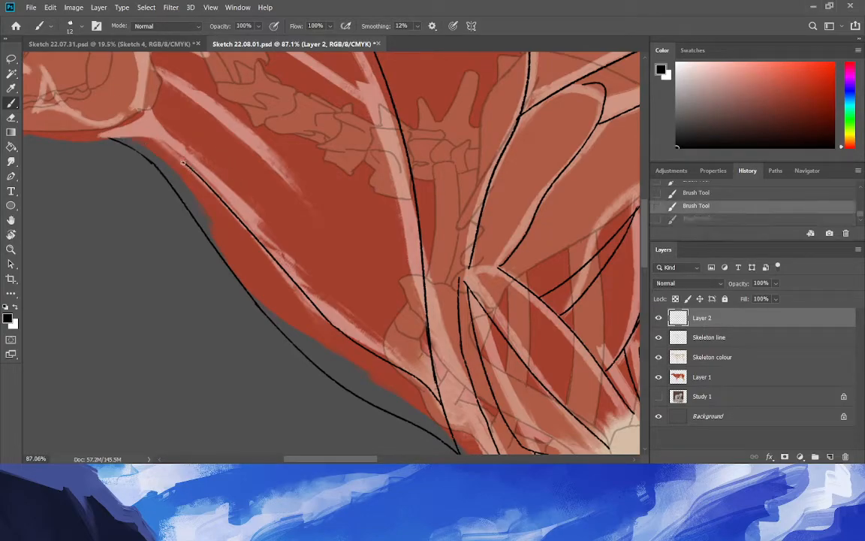
drag(162, 152, 97, 136)
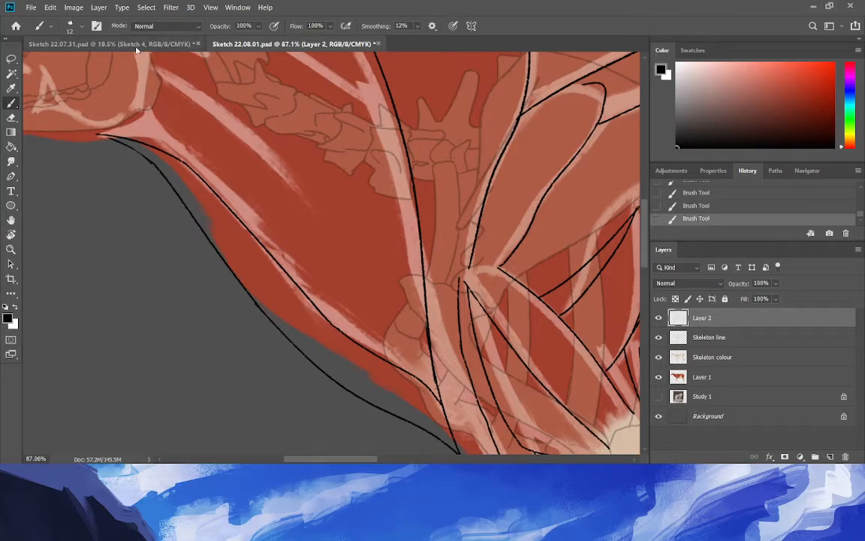
Ink the two edges of the throat muscle from behind the jaw down the lower neck, redrawing one, and add a small circle at the throat.
drag(163, 77, 279, 249)
key(ctrl+z)
drag(160, 66, 324, 299)
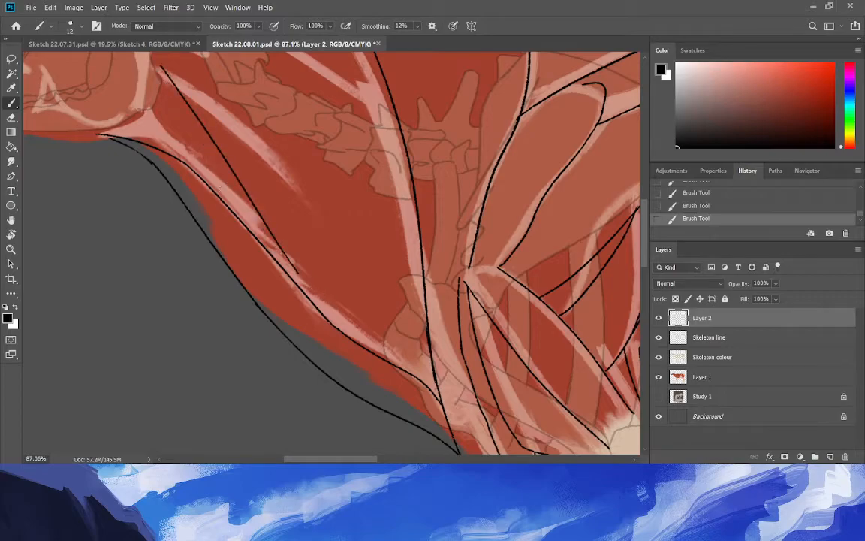
drag(153, 92, 214, 182)
drag(147, 122, 148, 122)
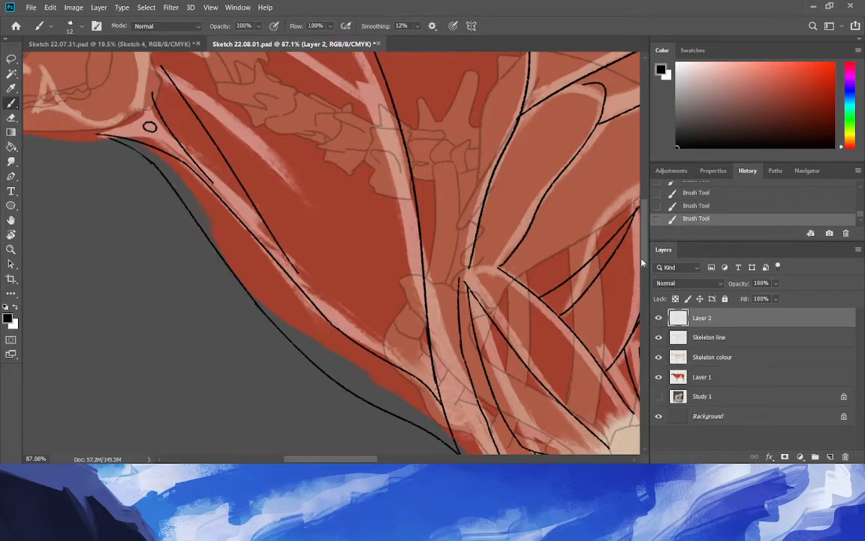
Round off the muscle ends behind the jaw and ink two short lines below the neck crest near the skull.
scroll(642, 262, up, 4)
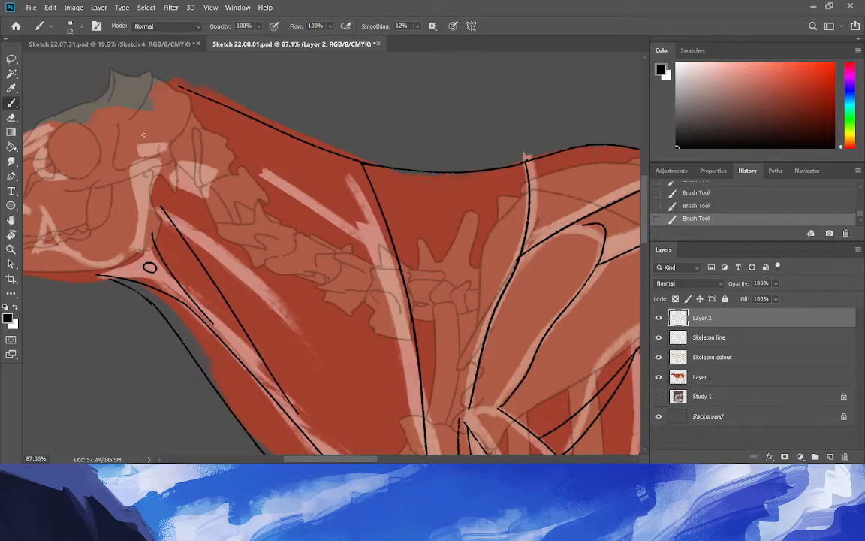
mouse_move(162, 205)
mouse_down()
mouse_move(162, 180)
mouse_move(190, 216)
mouse_up()
key(ctrl+z)
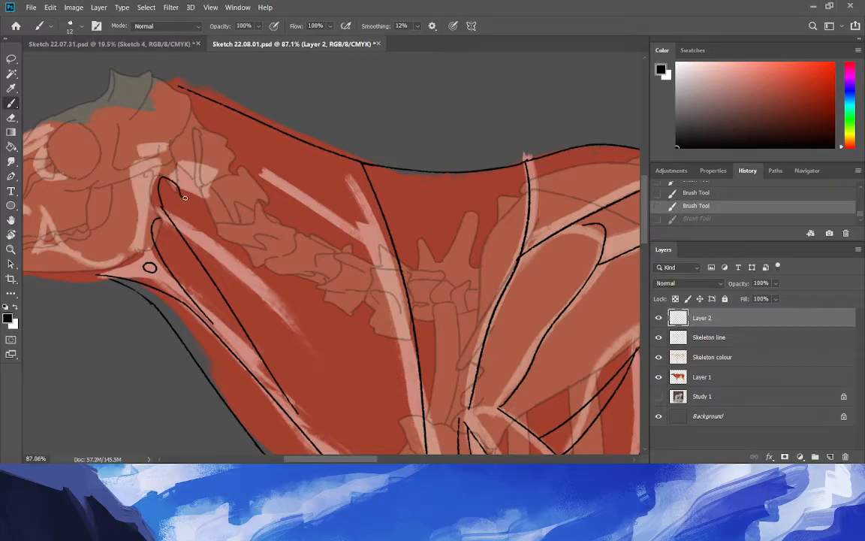
drag(184, 197, 185, 199)
drag(287, 142, 212, 163)
drag(262, 130, 197, 142)
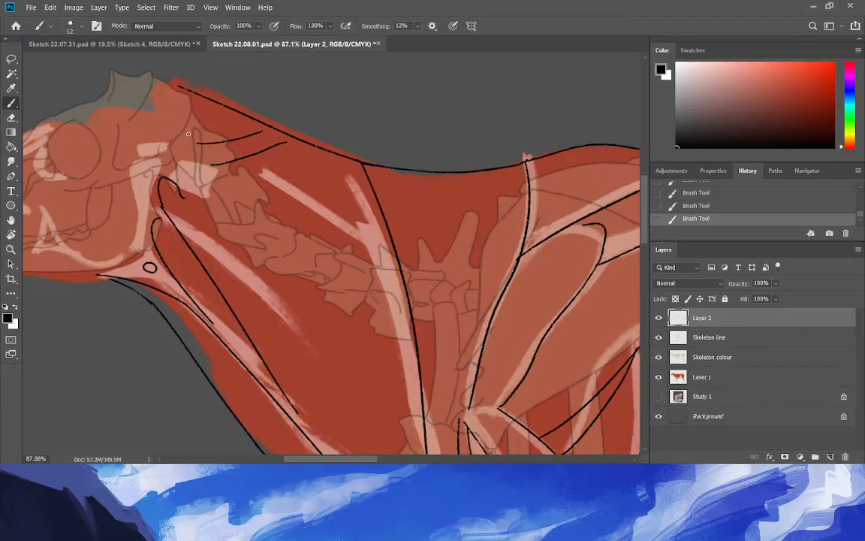
Ink the jaw's rear edge with the pointed shape behind it, and a muscle line along the upper pink guide of the neck.
mouse_move(188, 117)
mouse_down()
mouse_move(211, 167)
mouse_move(189, 197)
mouse_move(171, 180)
mouse_up()
drag(182, 139, 154, 188)
mouse_move(152, 191)
mouse_down()
mouse_move(148, 219)
mouse_move(96, 283)
mouse_move(52, 290)
mouse_move(139, 279)
mouse_move(112, 254)
mouse_move(166, 230)
mouse_move(96, 278)
mouse_move(121, 277)
mouse_move(133, 257)
mouse_move(62, 276)
mouse_up()
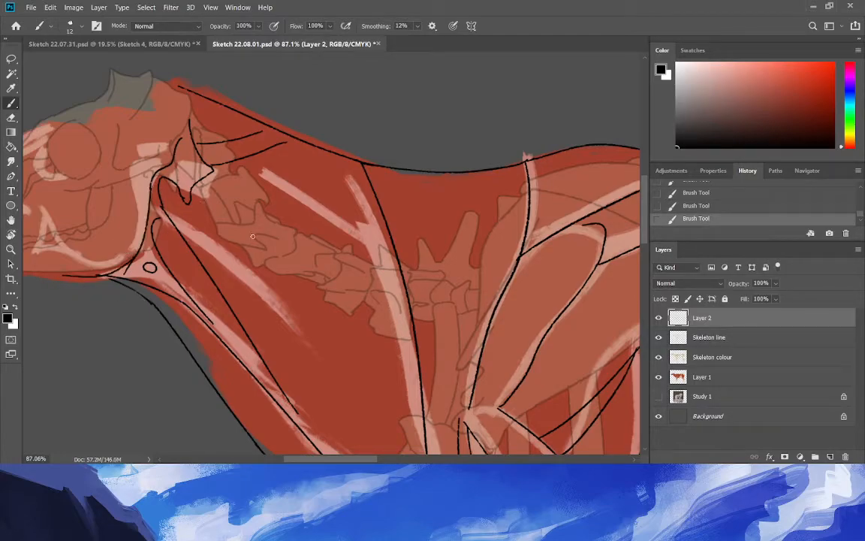
drag(399, 265, 252, 179)
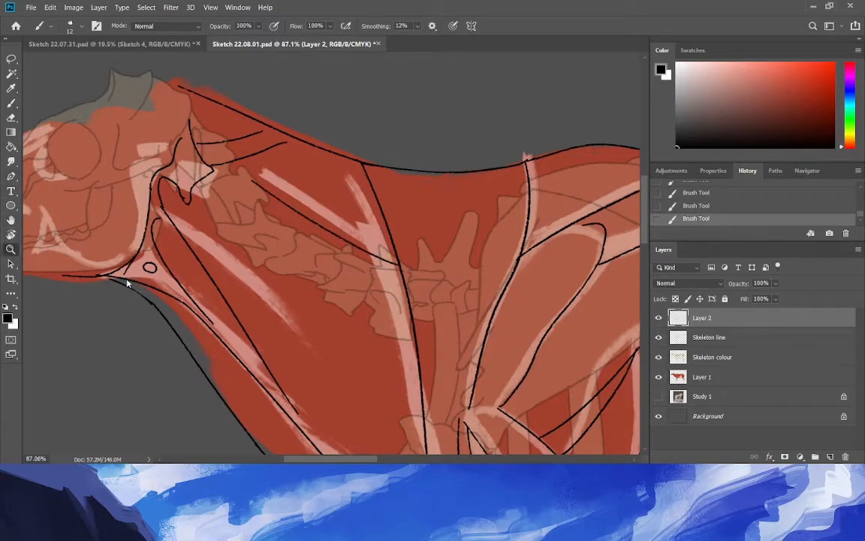
Review the whole line art on Layer 2 by temporarily hiding Layer 1, Skeleton line and Skeleton colour.
drag(147, 256, 99, 273)
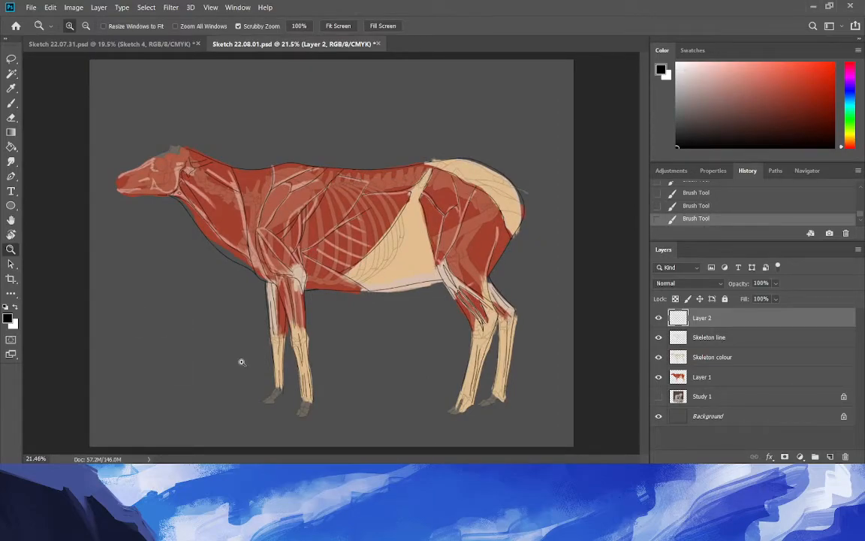
click(659, 377)
click(659, 337)
click(658, 357)
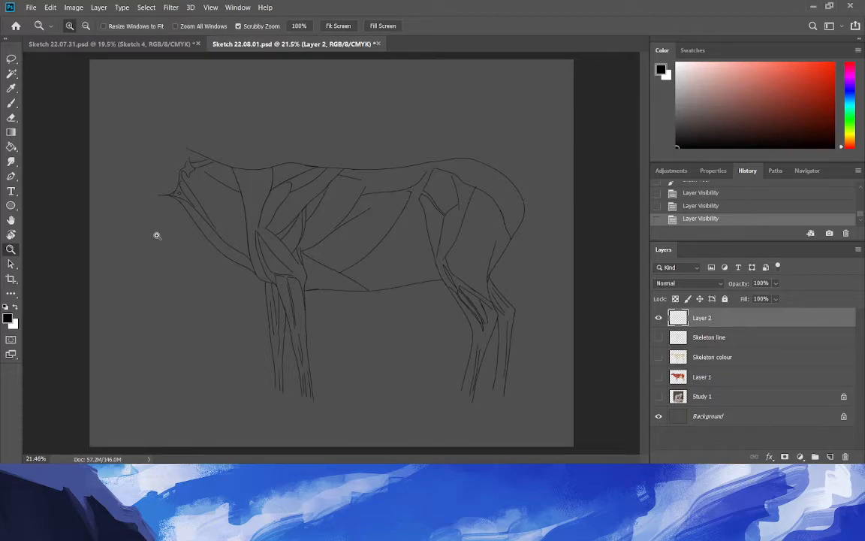
click(658, 338)
click(659, 357)
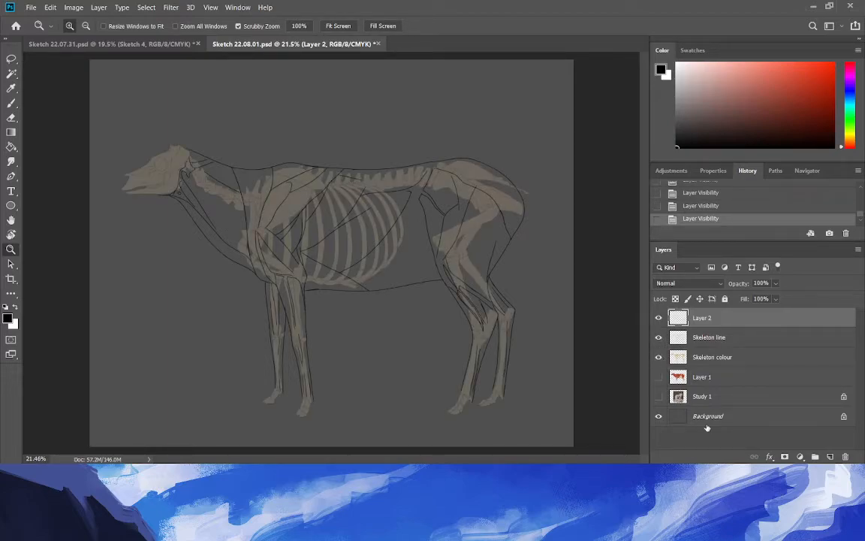
click(659, 377)
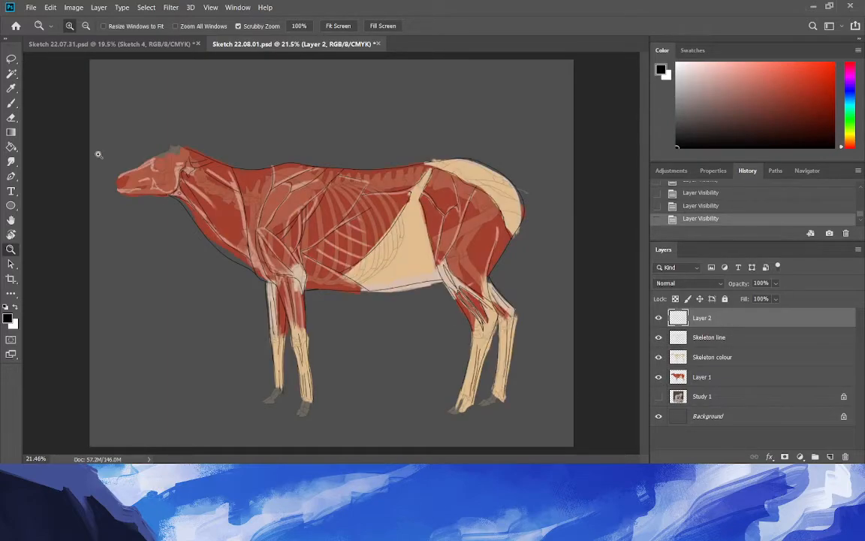
Ink the underside of the lower jaw from the throat to the chin, replacing the first attempt.
drag(120, 167, 174, 170)
drag(166, 243, 202, 244)
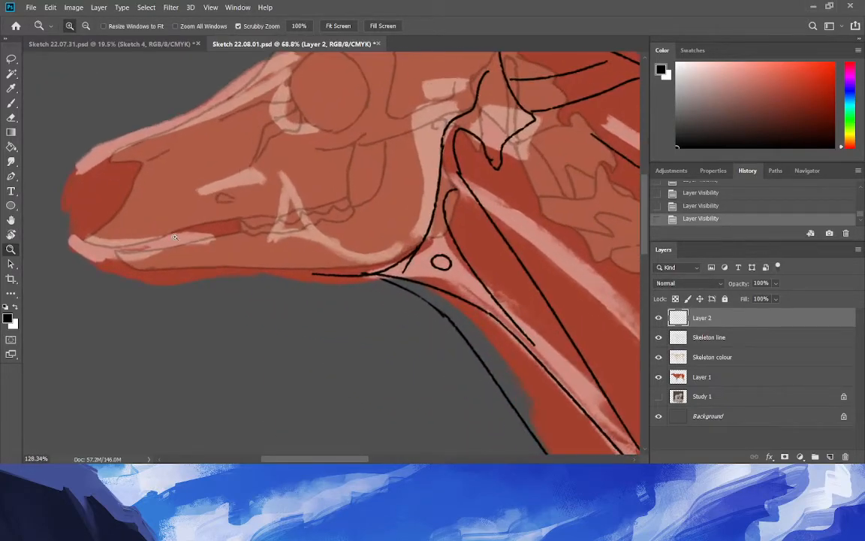
click(11, 105)
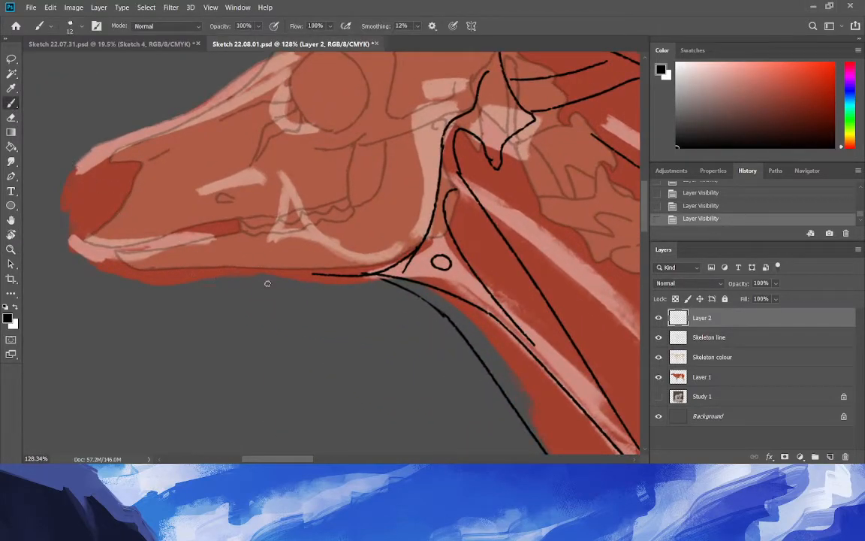
drag(311, 275, 171, 285)
key(ctrl+z)
mouse_move(316, 274)
mouse_down()
mouse_move(176, 277)
mouse_move(94, 256)
mouse_up()
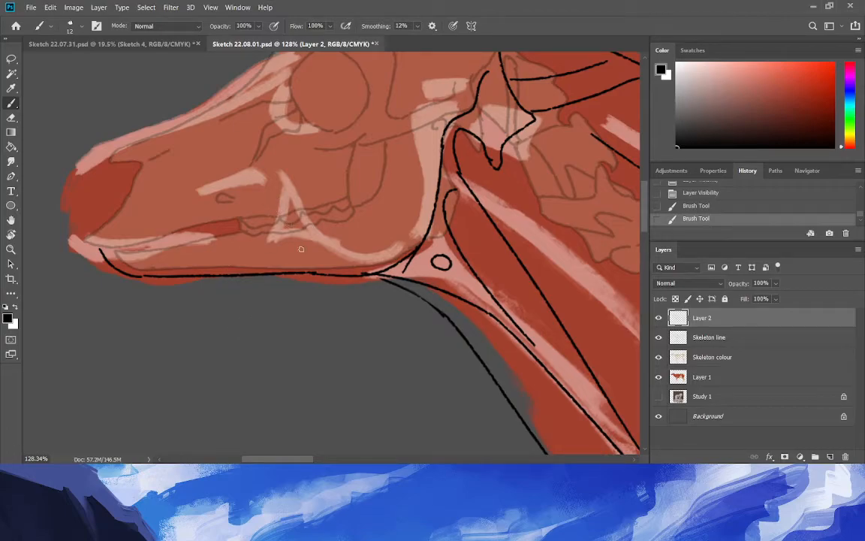
Ink the front edge of the cheek muscle with the narrow strap at its upper end, and the thin muscle line along the lower jaw.
mouse_move(356, 265)
mouse_down()
mouse_move(269, 172)
mouse_move(289, 228)
mouse_up()
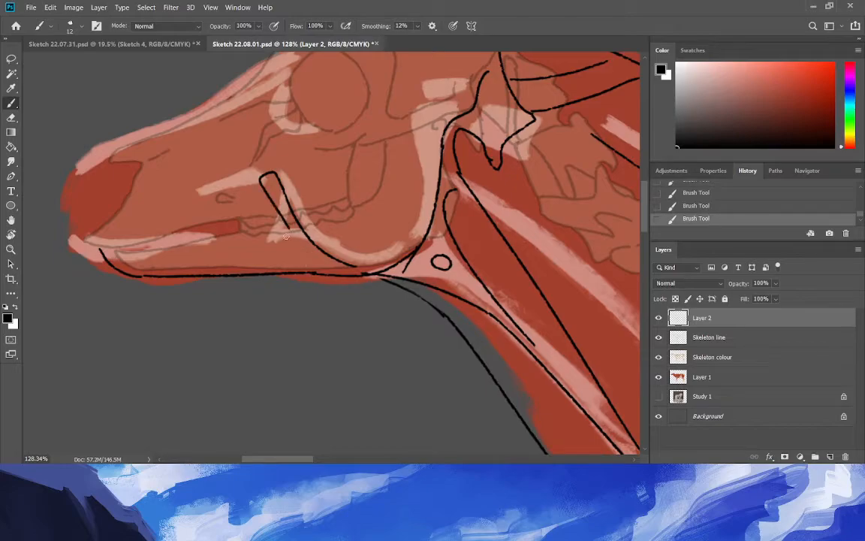
mouse_move(288, 229)
mouse_down()
mouse_move(202, 241)
mouse_move(305, 251)
mouse_up()
key(ctrl+z)
key(ctrl+z)
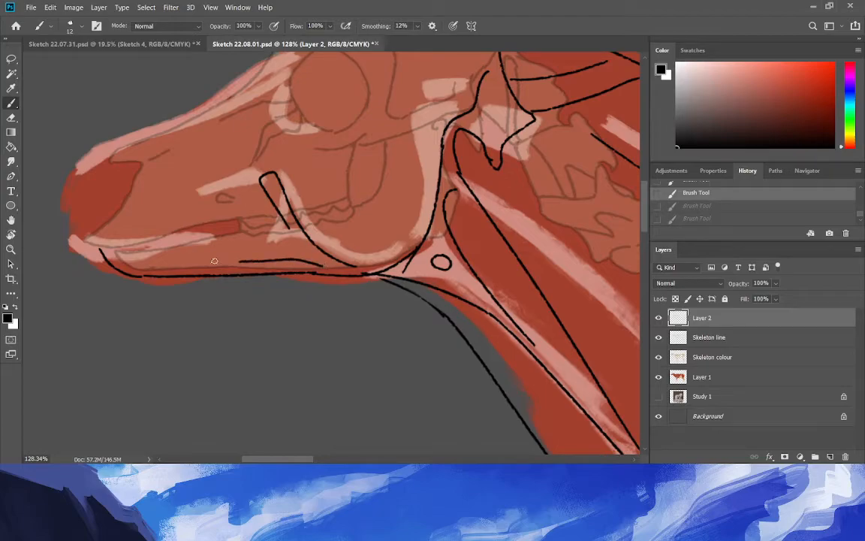
key(ctrl+shift+z)
key(ctrl+shift+z)
drag(205, 265, 325, 265)
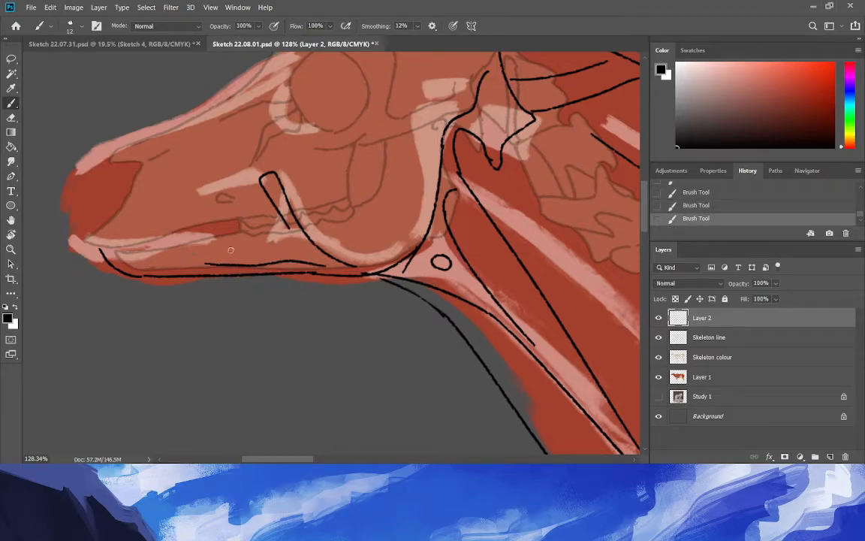
Ink the forked muscle between the cheek strap and the lower jaw, redrawing its upper edge and erasing the overlapping strokes.
drag(287, 243, 200, 254)
key(ctrl+z)
drag(289, 240, 203, 261)
mouse_move(278, 212)
mouse_down()
mouse_move(264, 239)
mouse_move(269, 212)
mouse_move(250, 250)
mouse_up()
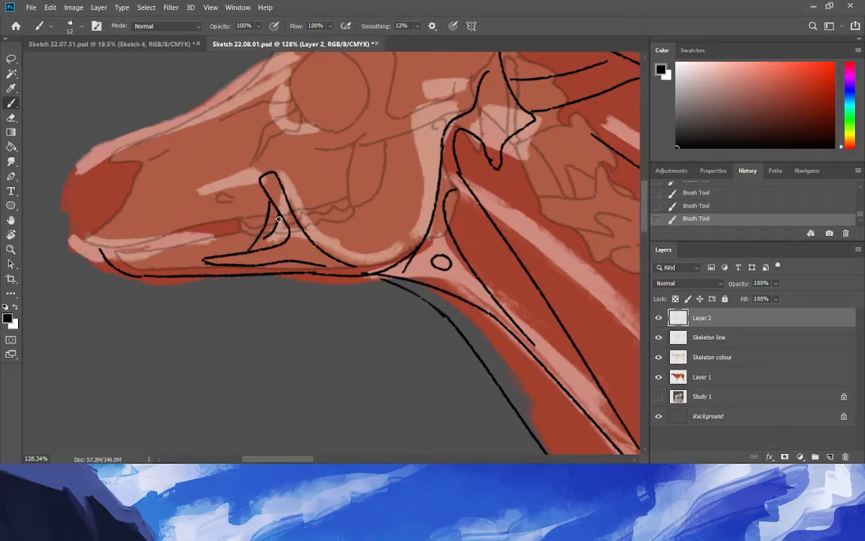
click(11, 119)
drag(248, 185, 246, 201)
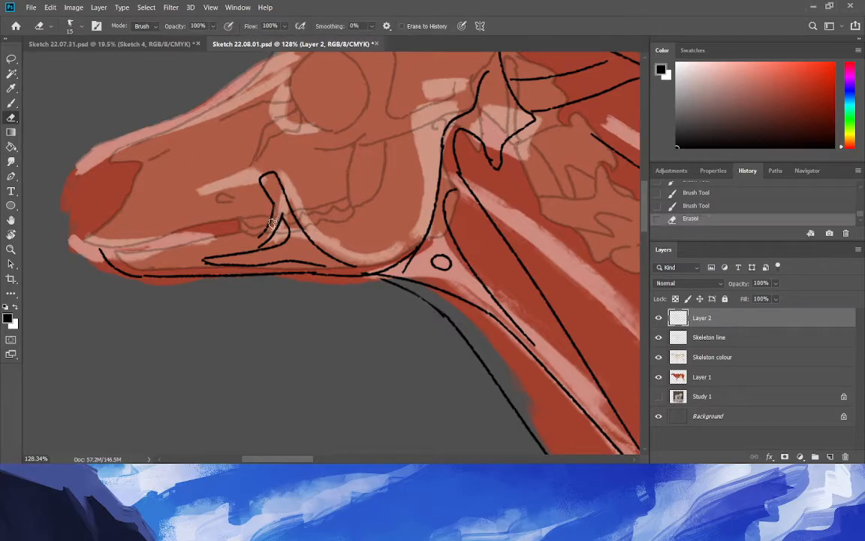
click(11, 103)
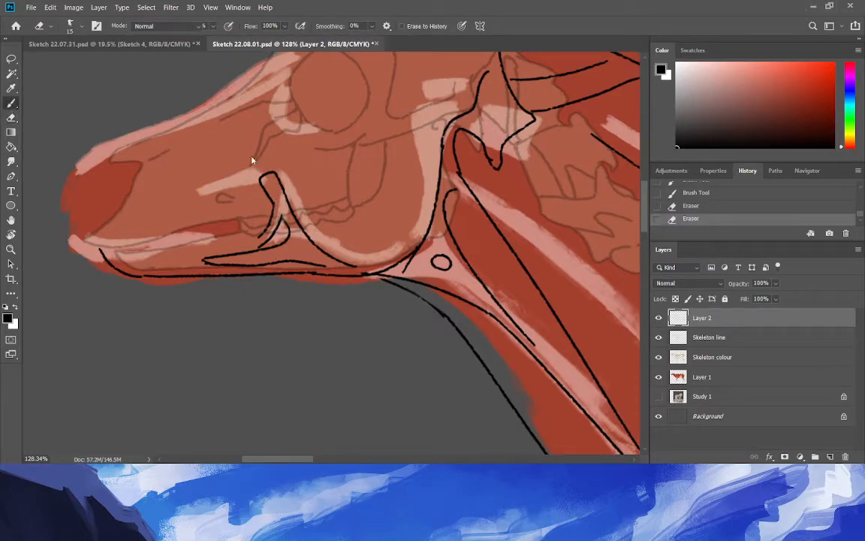
drag(258, 194, 278, 239)
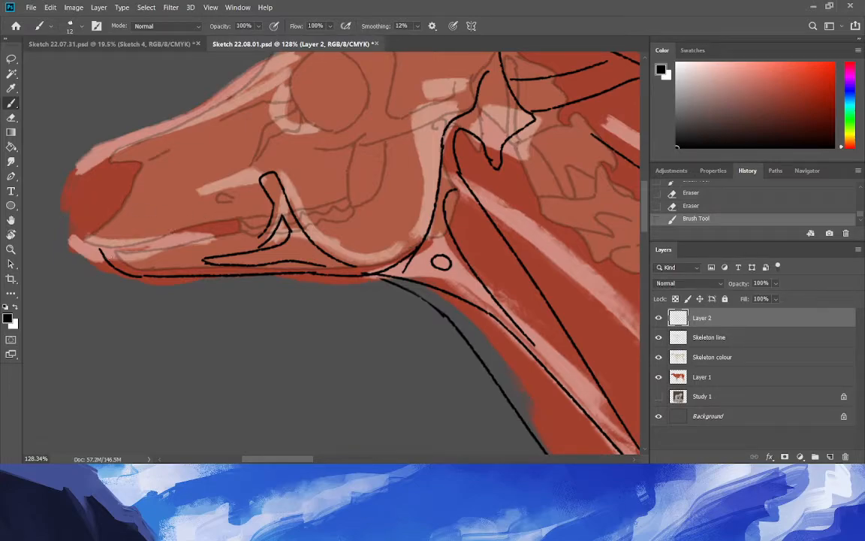
Outline the lower lip and the front of the muzzle, with a muscle line running from the cheek to the mouth.
mouse_move(208, 238)
mouse_down()
mouse_move(114, 234)
mouse_move(102, 240)
mouse_move(165, 246)
mouse_move(102, 244)
mouse_up()
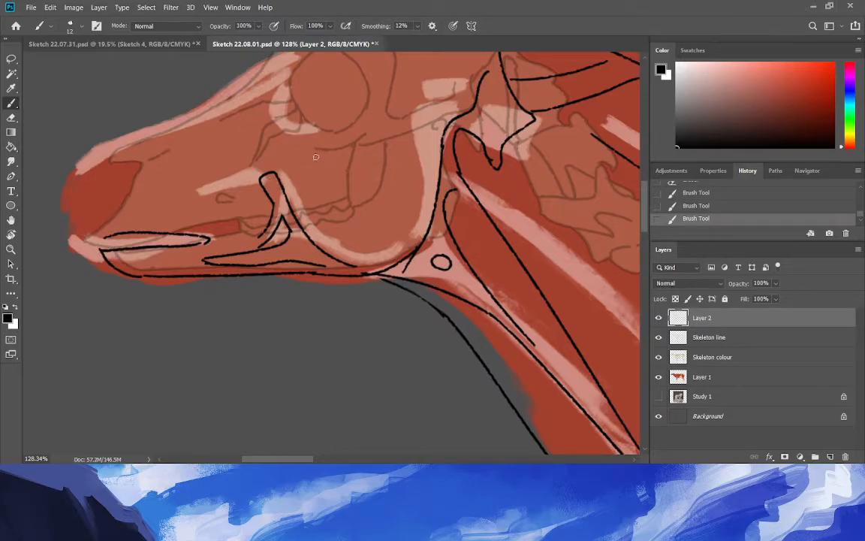
drag(320, 142, 128, 218)
key(ctrl+z)
drag(320, 143, 143, 214)
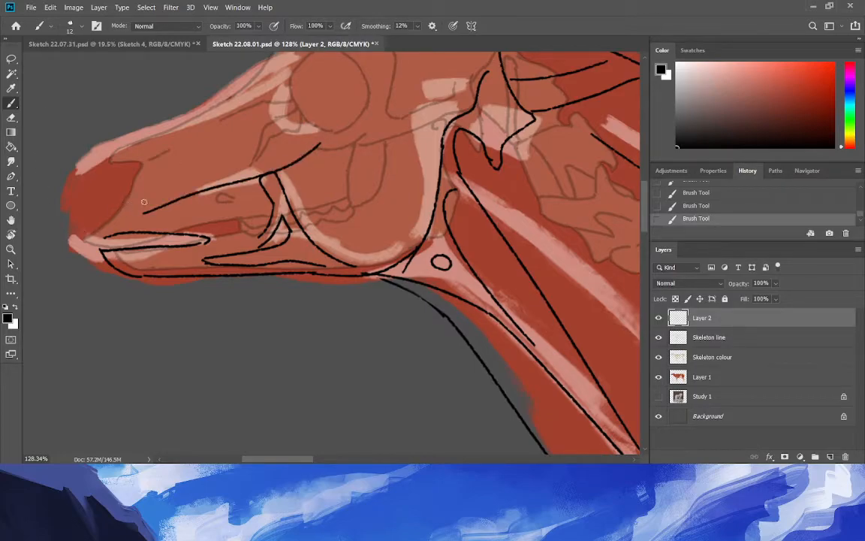
mouse_move(142, 214)
mouse_down()
mouse_move(102, 238)
mouse_move(78, 227)
mouse_up()
drag(71, 217, 94, 150)
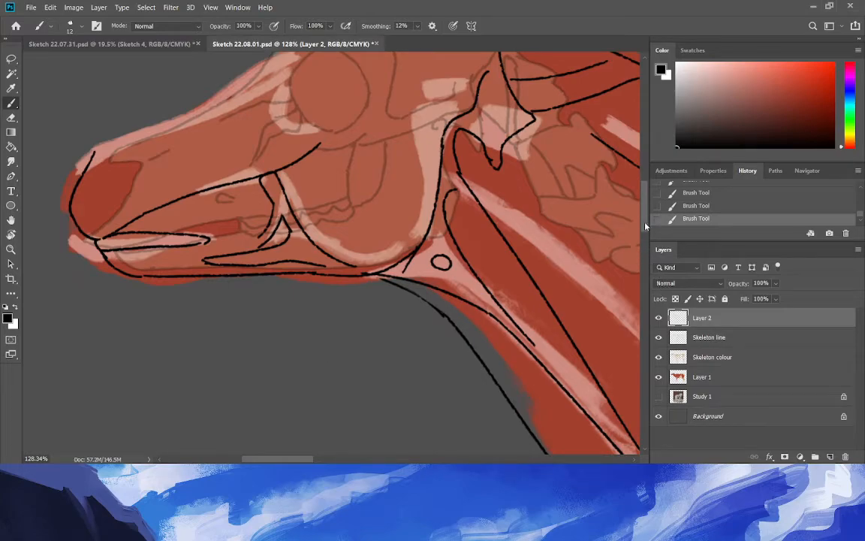
Ink the narrow band along the rear of the cheek muscle from the jaw joint to the jaw angle.
scroll(644, 225, up, 5)
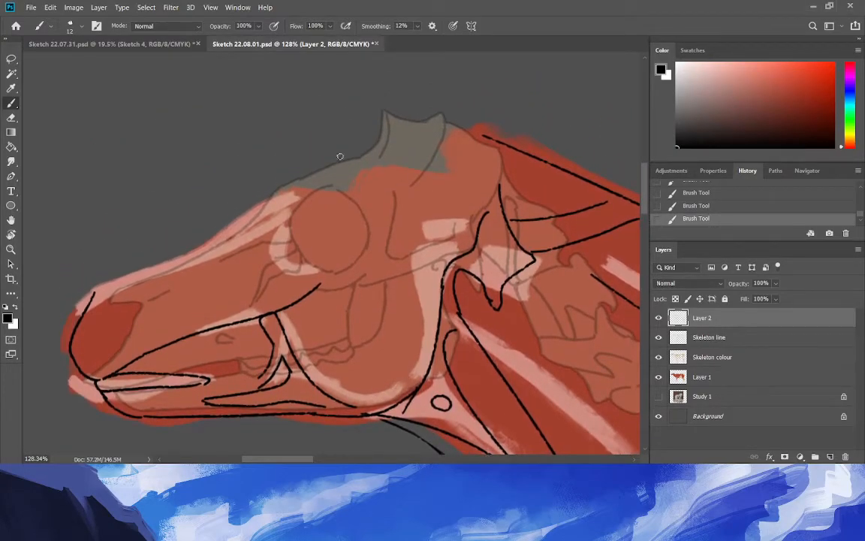
drag(410, 384, 436, 264)
mouse_move(440, 256)
mouse_down()
mouse_move(405, 266)
mouse_move(384, 399)
mouse_up()
drag(387, 399, 407, 387)
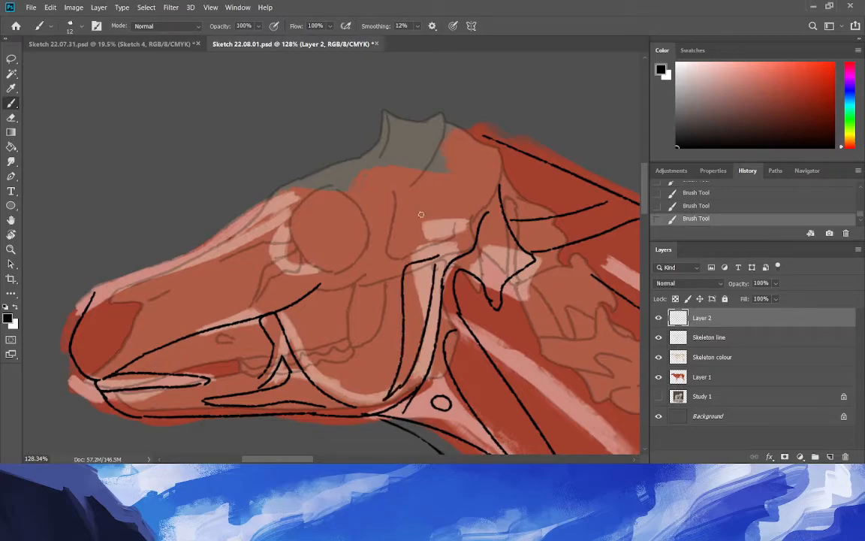
Add an almond shape with an inner ring above the jaw joint and rework the ear-base outline with strokes toward the skull top.
mouse_move(437, 248)
mouse_down()
mouse_move(452, 227)
mouse_move(422, 248)
mouse_move(439, 248)
mouse_move(429, 239)
mouse_up()
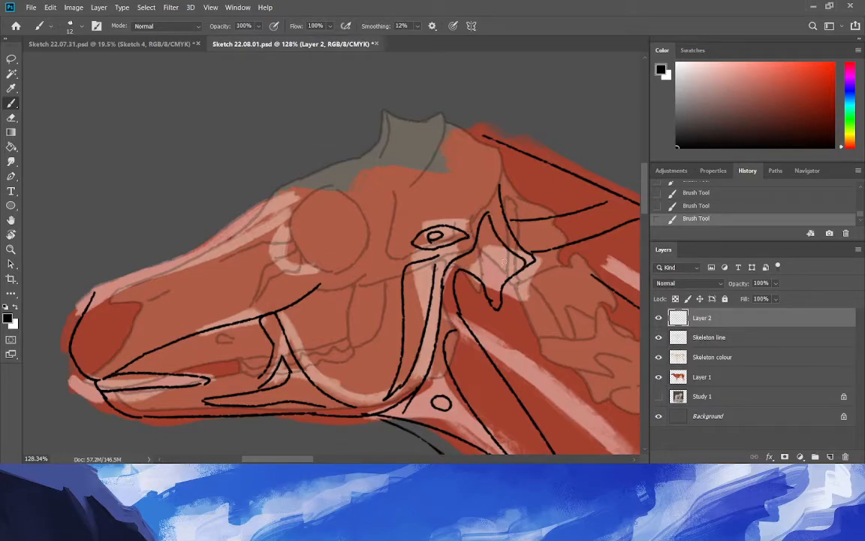
key(e)
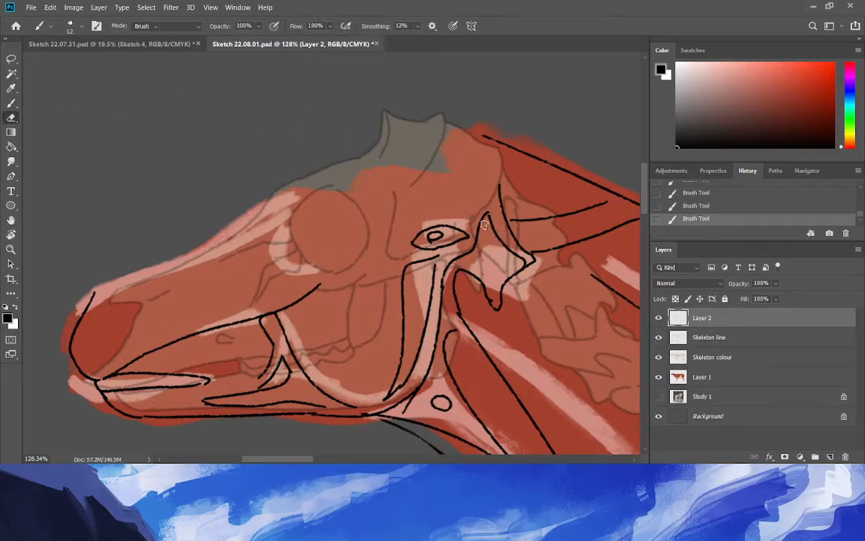
drag(498, 183, 521, 241)
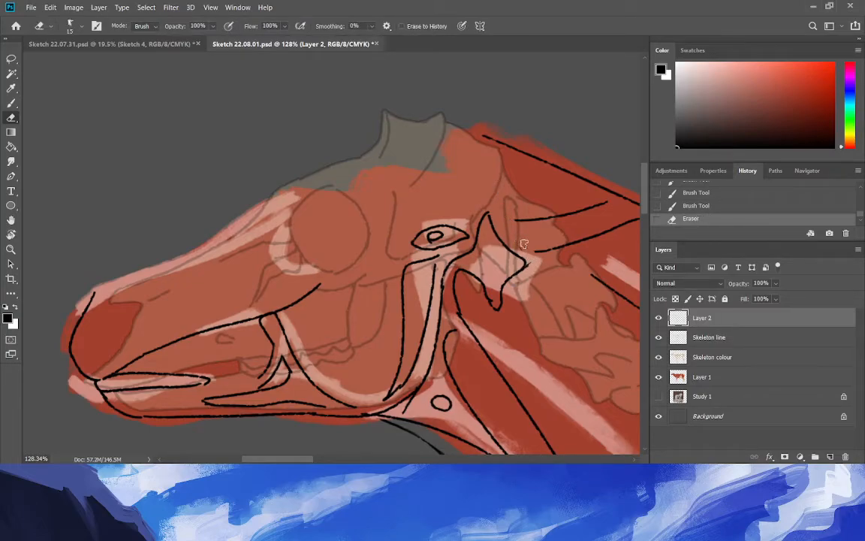
click(12, 103)
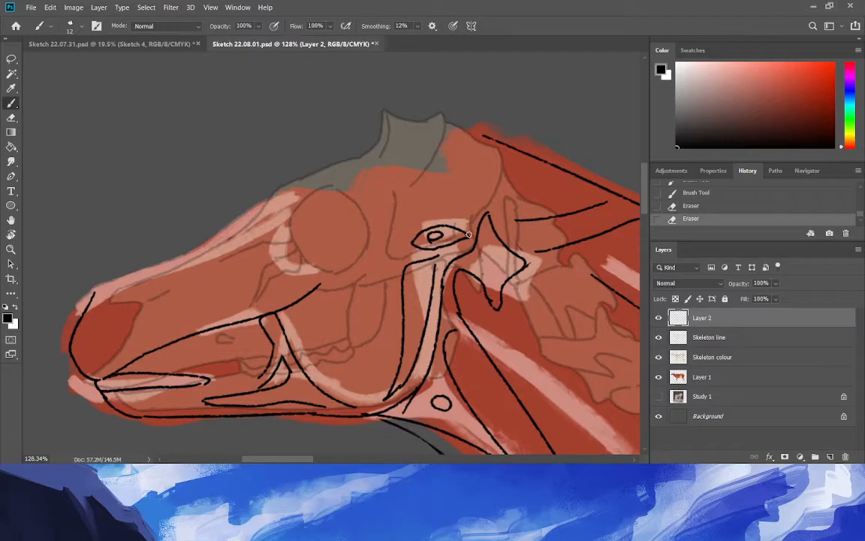
mouse_move(468, 234)
mouse_down()
mouse_move(441, 196)
mouse_move(487, 215)
mouse_move(467, 198)
mouse_move(428, 185)
mouse_up()
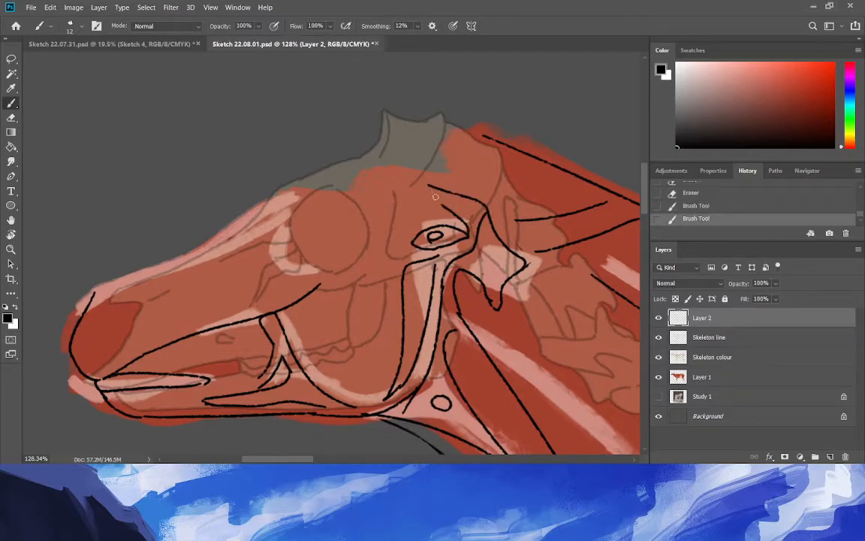
drag(468, 219, 427, 191)
key(ctrl+z)
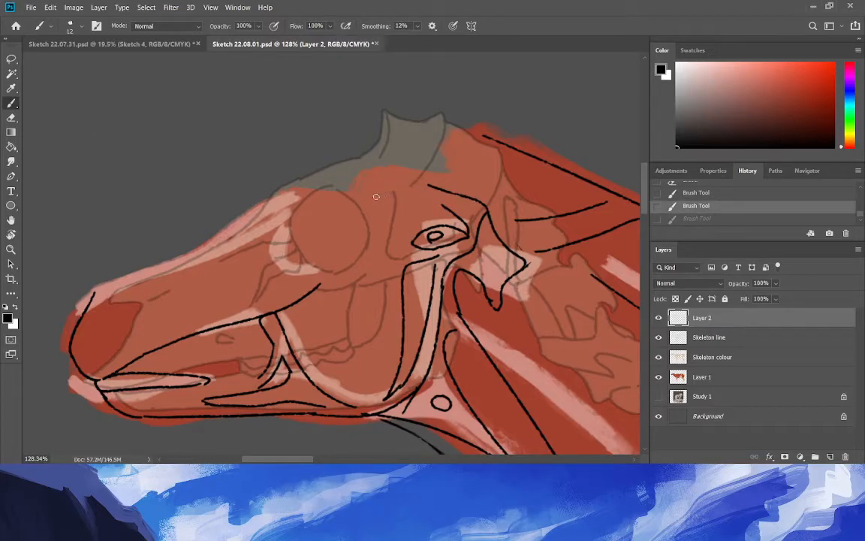
Ink a short line above the eye socket and replace the ear-base and joint outlines with a plain almond shape above the jaw joint.
drag(335, 180, 400, 206)
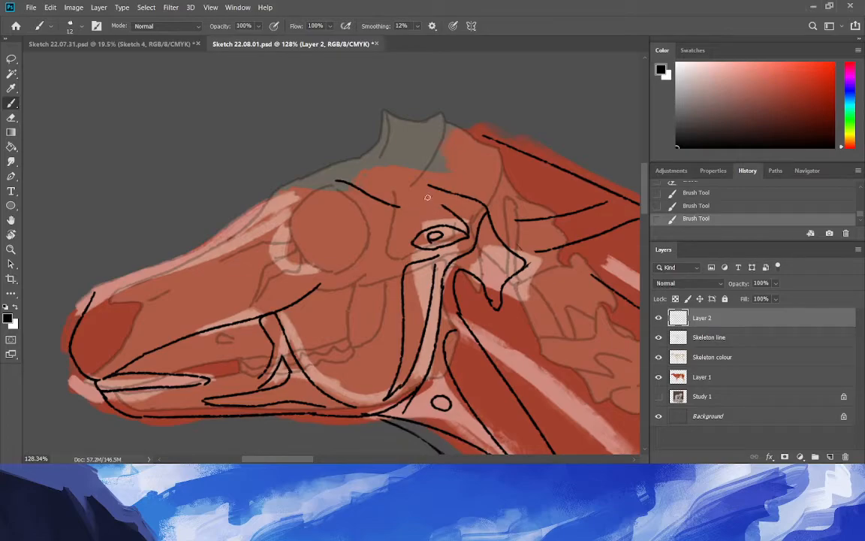
key(e)
mouse_move(442, 206)
mouse_down()
mouse_move(533, 268)
mouse_move(491, 215)
mouse_move(448, 184)
mouse_move(484, 304)
mouse_move(440, 236)
mouse_move(411, 246)
mouse_move(432, 232)
mouse_move(420, 207)
mouse_move(427, 178)
mouse_up()
click(10, 103)
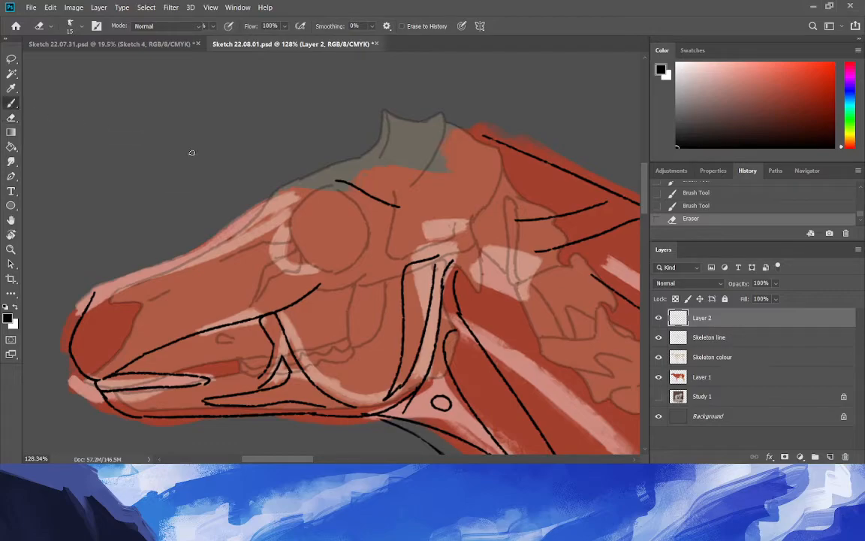
mouse_move(444, 241)
mouse_down()
mouse_move(400, 244)
mouse_move(421, 231)
mouse_move(448, 239)
mouse_up()
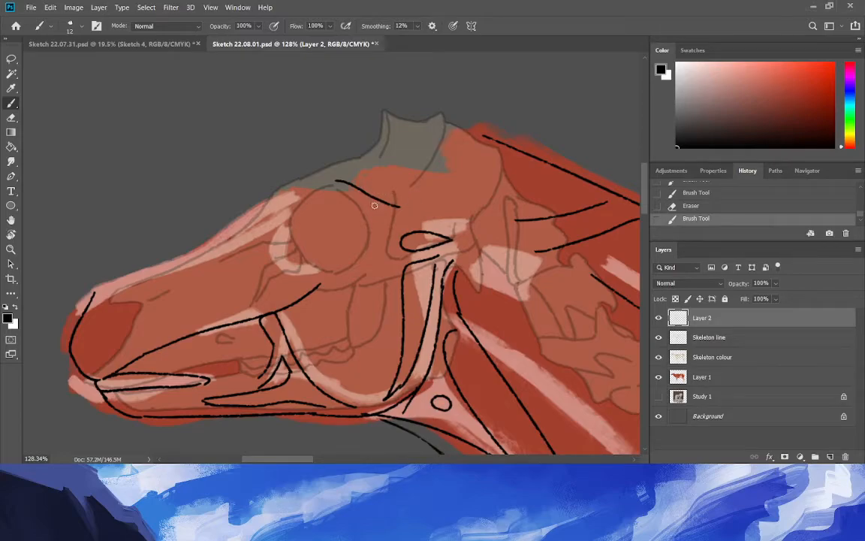
Ink the temple muscle lines behind the eye socket, the rear skull edge and a small pointed muscle behind the jaw joint.
mouse_move(337, 182)
mouse_down()
mouse_move(400, 218)
mouse_move(437, 223)
mouse_move(449, 239)
mouse_up()
drag(436, 187, 469, 238)
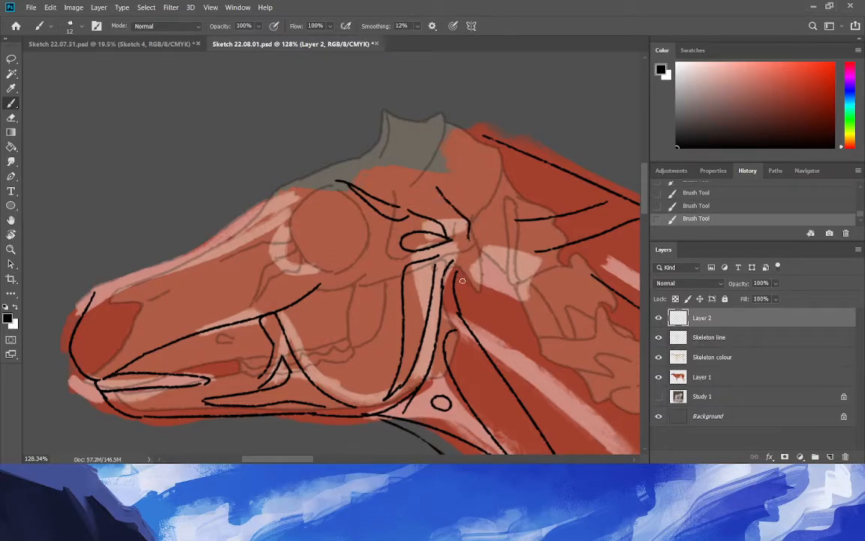
mouse_move(469, 231)
mouse_down()
mouse_move(476, 252)
mouse_move(503, 272)
mouse_move(494, 322)
mouse_move(464, 280)
mouse_move(455, 285)
mouse_up()
drag(494, 251, 477, 249)
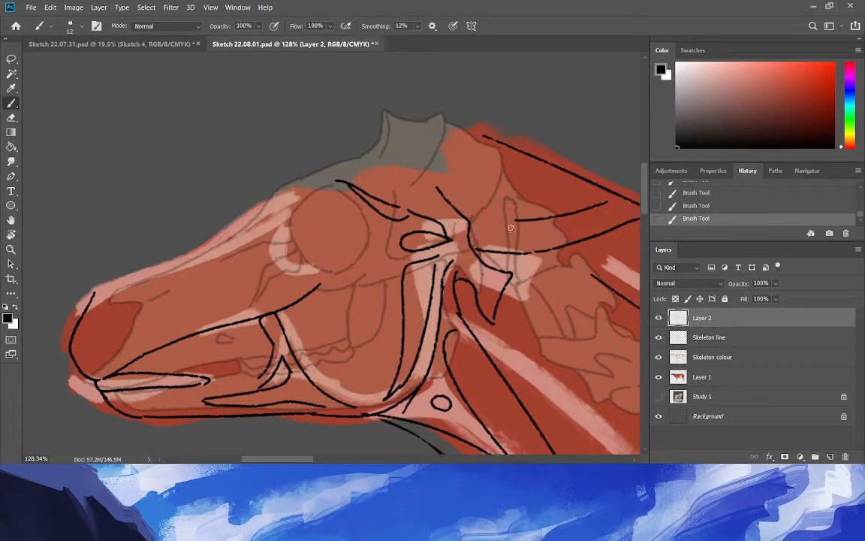
Replace the two upper neck muscle lines with a narrow band running from the skull base up to the neck's top outline.
drag(514, 221, 466, 237)
click(11, 117)
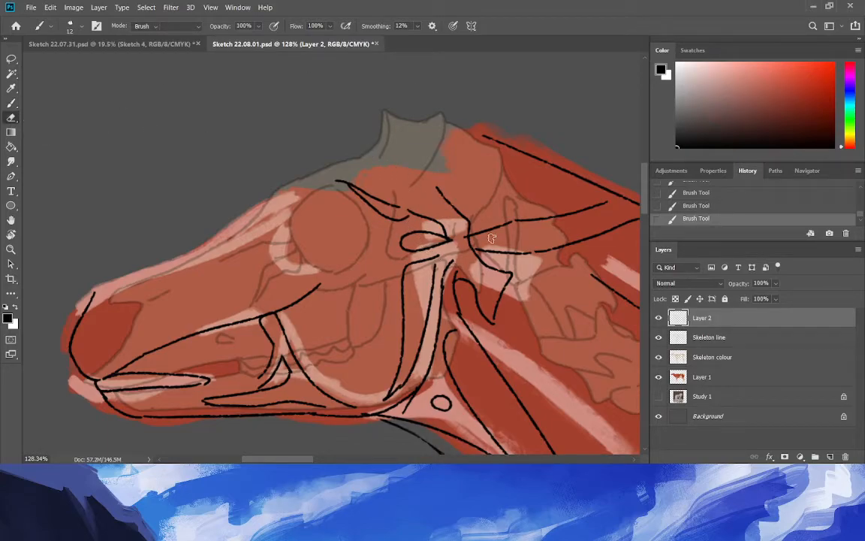
mouse_move(513, 223)
mouse_down()
mouse_move(495, 241)
mouse_move(517, 257)
mouse_move(475, 231)
mouse_move(481, 252)
mouse_up()
drag(632, 221, 640, 221)
mouse_move(592, 200)
mouse_down()
mouse_move(503, 169)
mouse_move(566, 217)
mouse_move(546, 178)
mouse_move(540, 220)
mouse_move(485, 201)
mouse_move(526, 219)
mouse_move(485, 224)
mouse_move(398, 184)
mouse_up()
click(11, 102)
drag(478, 255, 617, 210)
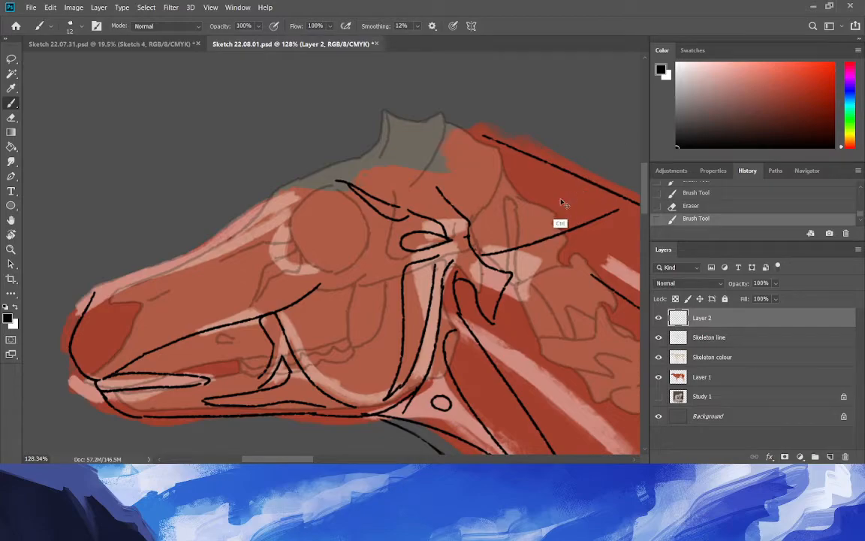
key(ctrl+z)
mouse_move(592, 180)
mouse_down()
mouse_move(481, 247)
mouse_move(526, 241)
mouse_up()
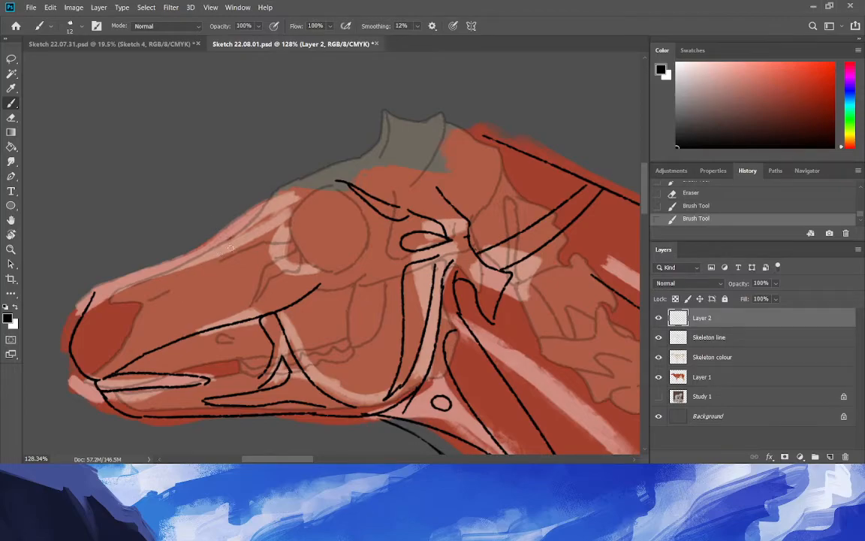
Ink the upper front rim of the eye socket and a parallel muscle line just in front of it.
drag(336, 184, 276, 251)
key(ctrl+z)
drag(331, 181, 278, 237)
drag(307, 182, 253, 245)
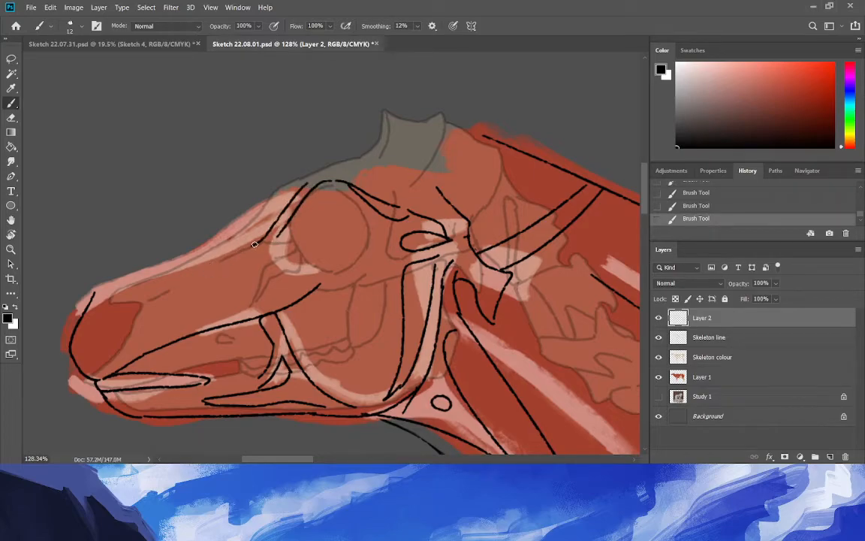
Outline the bridge of the nose from the muzzle to the forehead, with a second muscle line running just beneath it.
mouse_move(283, 210)
mouse_down()
mouse_move(88, 302)
mouse_move(296, 178)
mouse_up()
key(ctrl+z)
mouse_move(97, 290)
mouse_down()
mouse_move(197, 242)
mouse_move(286, 176)
mouse_up()
key(ctrl+z)
drag(92, 291, 289, 179)
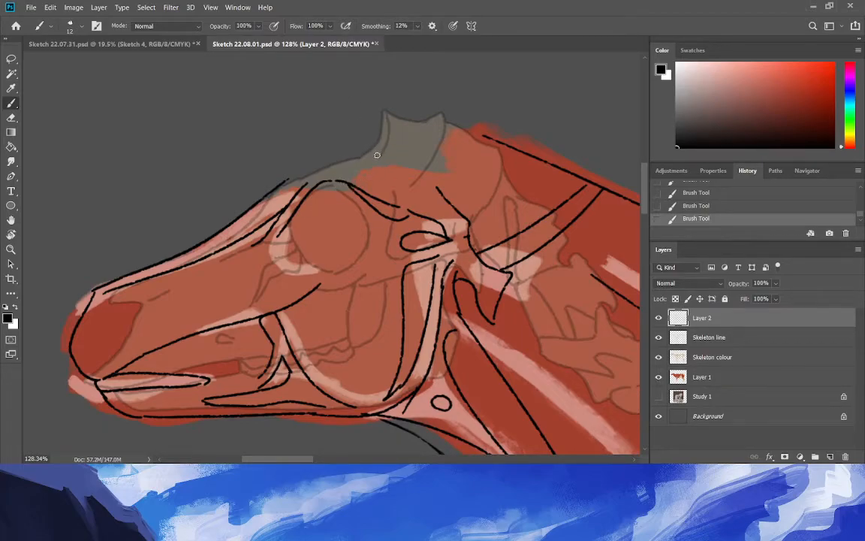
Ink the front base of the horn stump and a short curve along the lower rim of the eye socket.
mouse_move(376, 145)
mouse_down()
mouse_move(379, 179)
mouse_move(335, 170)
mouse_up()
click(12, 250)
drag(169, 263, 156, 264)
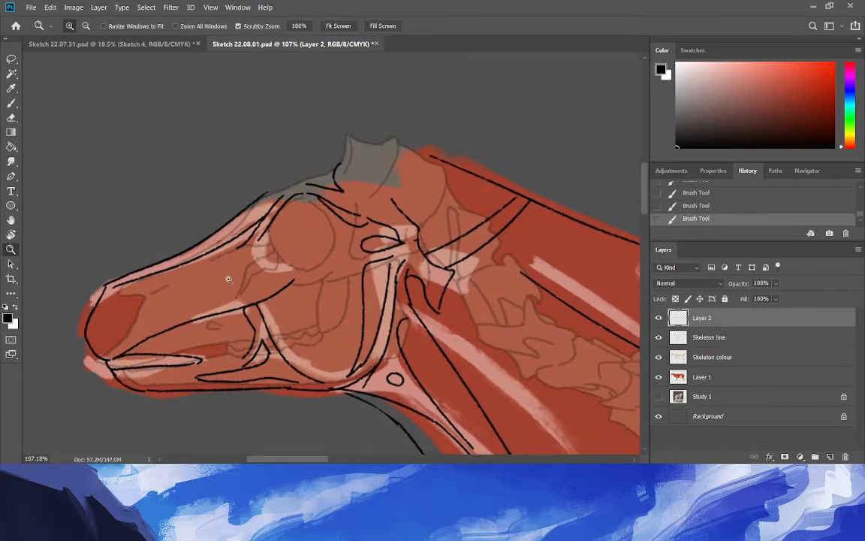
drag(225, 303, 219, 296)
key(b)
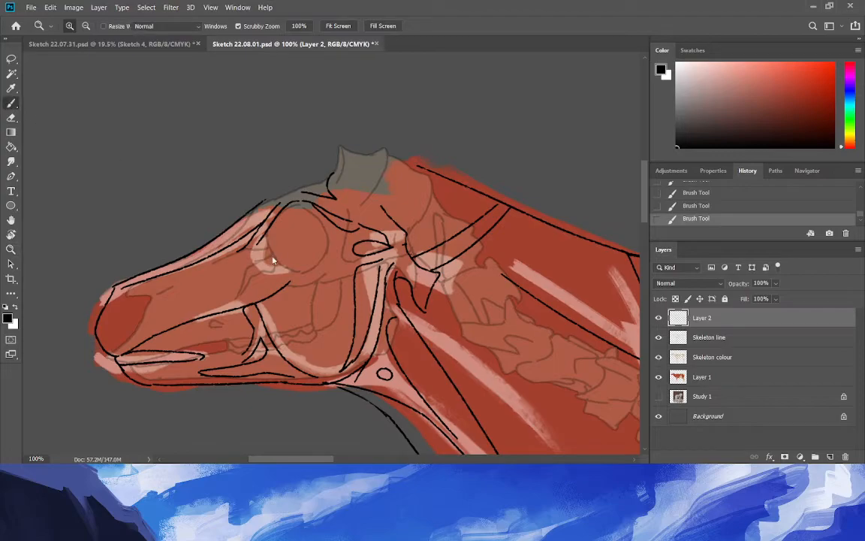
drag(270, 246, 310, 264)
Hide the Skeleton line, Skeleton colour and Layer 1 layers, leaving the Layer 2 line art over the background.
click(11, 250)
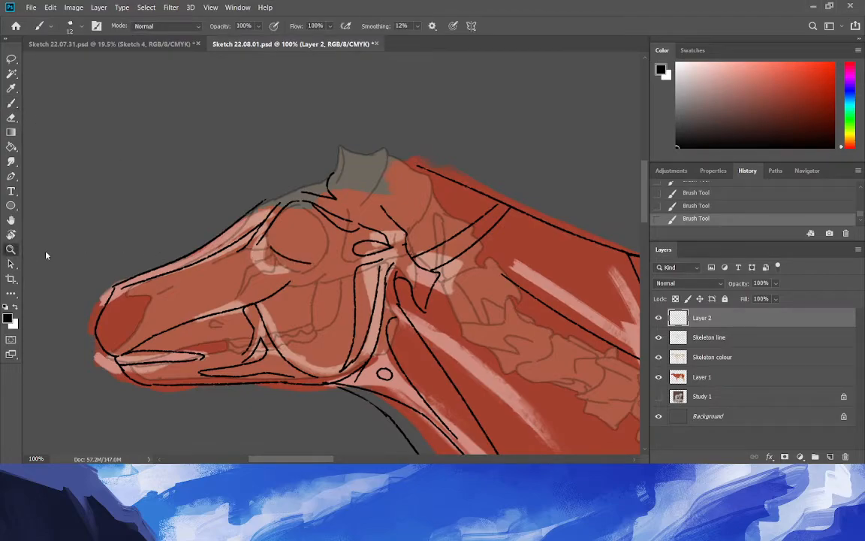
drag(157, 290, 135, 310)
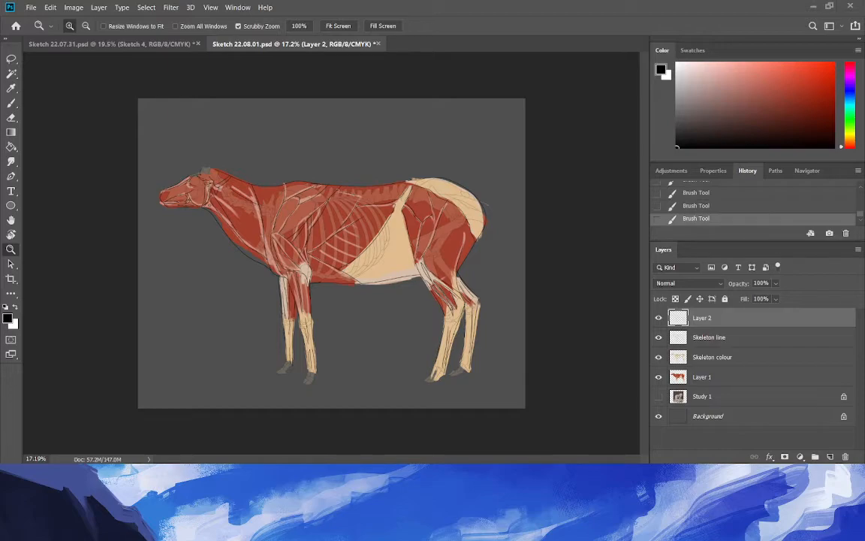
click(659, 356)
click(659, 376)
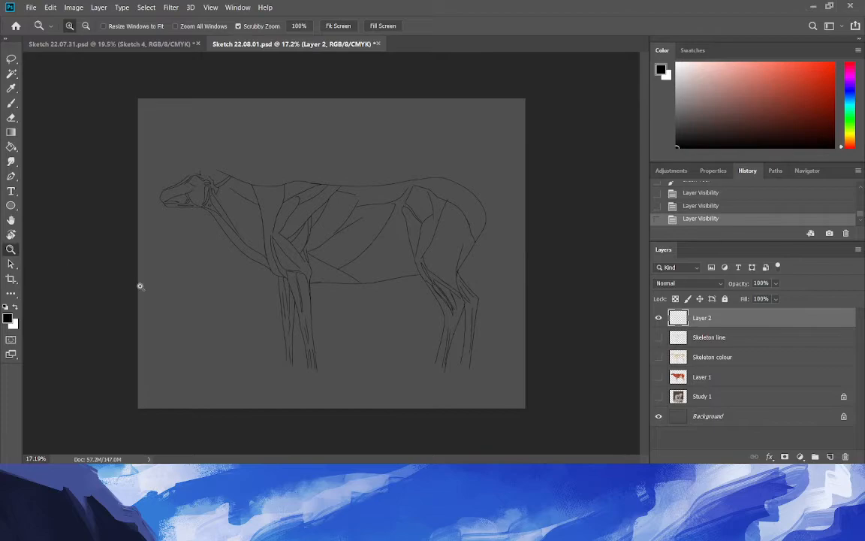
Close the head's top outline by connecting the neck line to the horn stump and the stump to the nose bridge.
drag(248, 261, 287, 290)
drag(79, 111, 142, 164)
drag(645, 204, 642, 188)
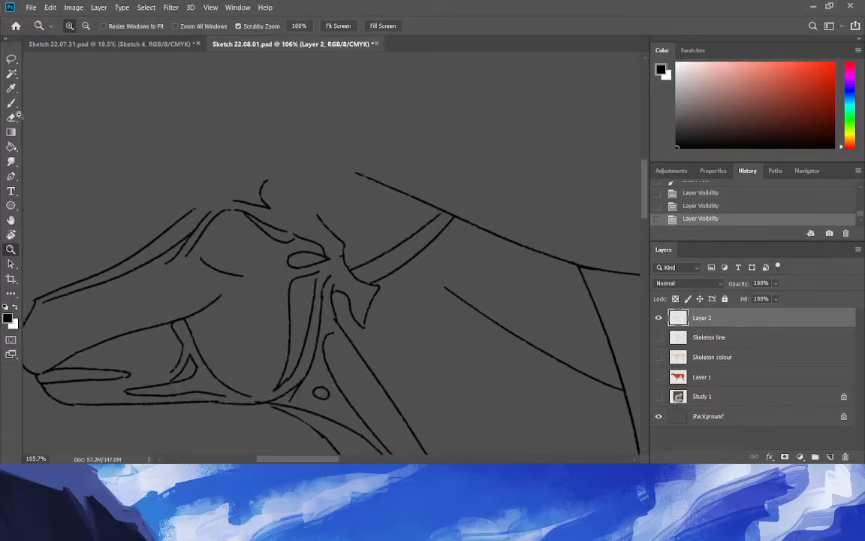
click(11, 102)
mouse_move(353, 174)
mouse_down()
mouse_move(322, 185)
mouse_move(266, 174)
mouse_move(260, 199)
mouse_up()
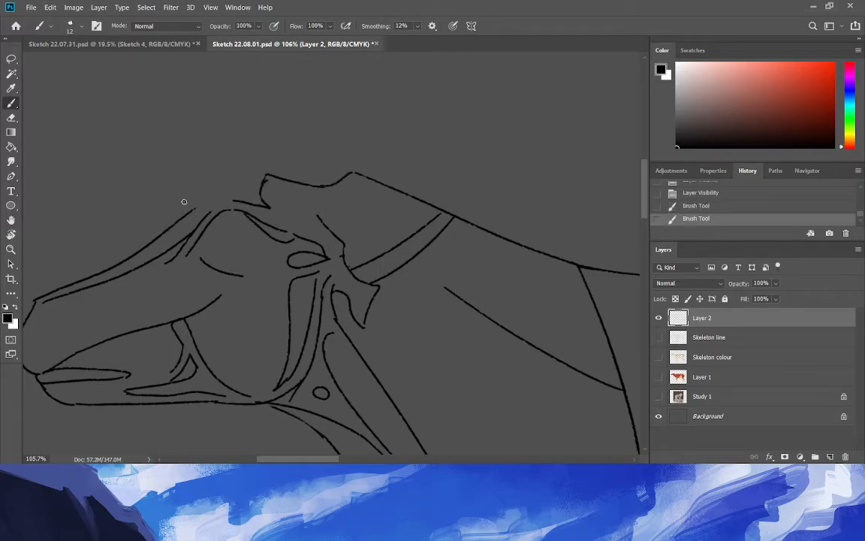
drag(233, 201, 186, 206)
key(ctrl+z)
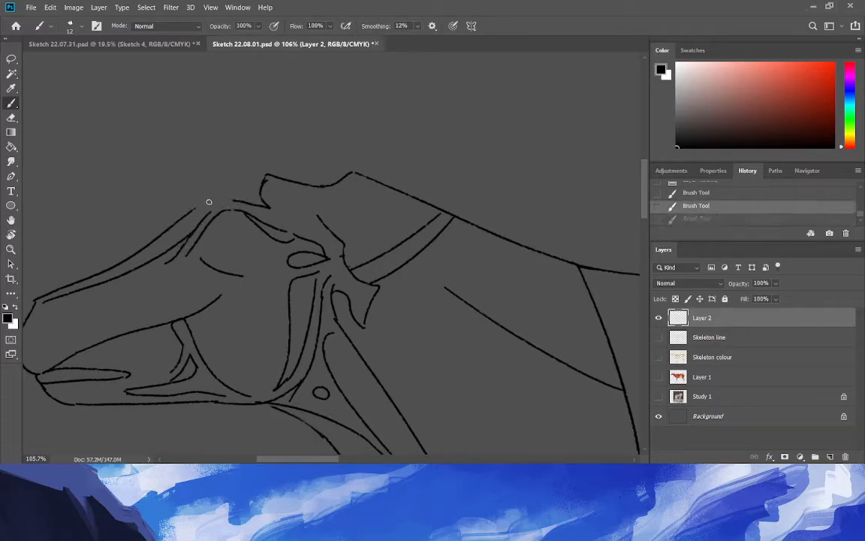
drag(232, 199, 178, 216)
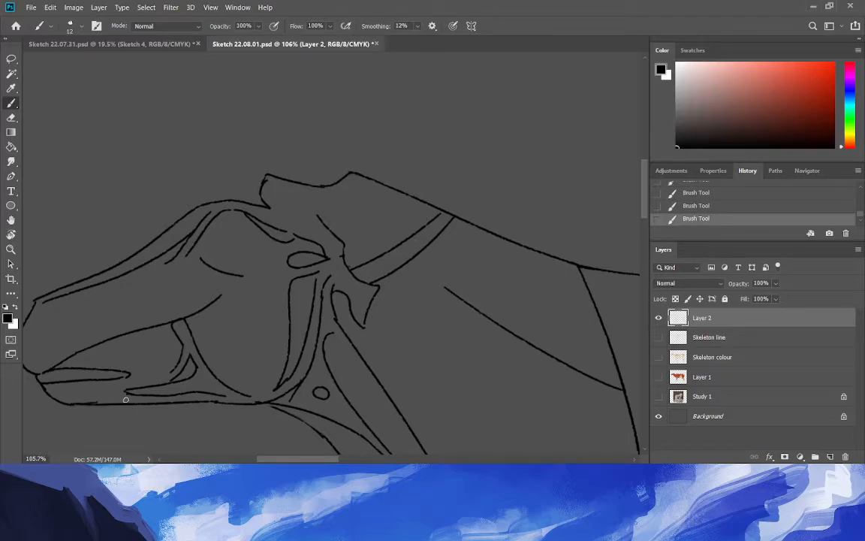
key(ctrl+z)
scroll(281, 429, left, 5)
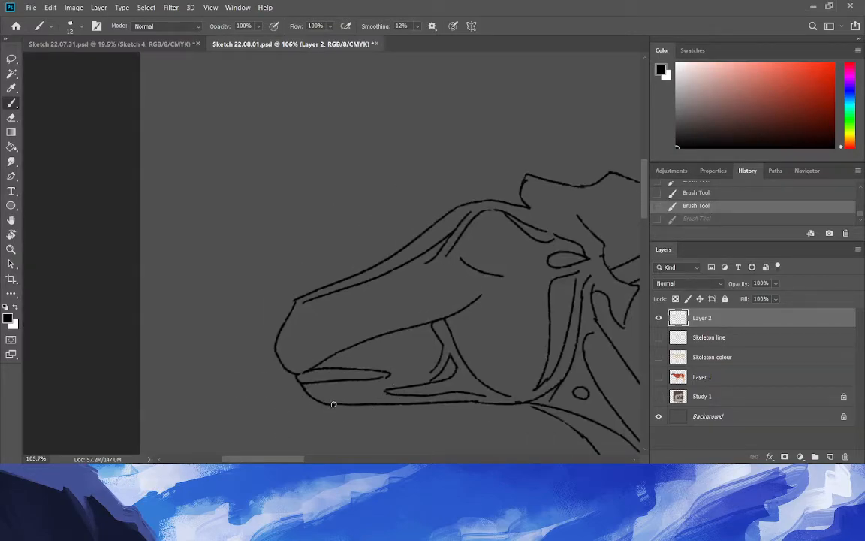
key(ctrl+shift+z)
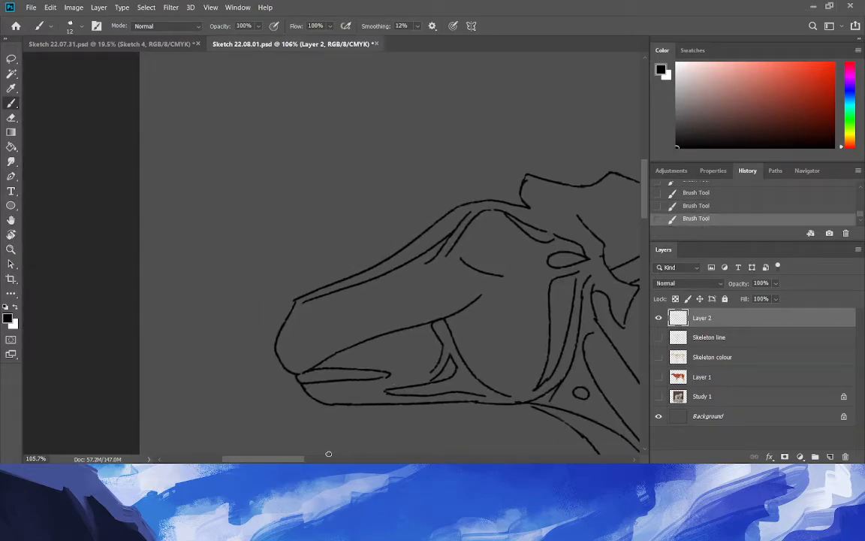
Erase the stray line ends on the upper foreleg and the doubled stroke where the belly line meets the leg.
scroll(302, 459, right, 5)
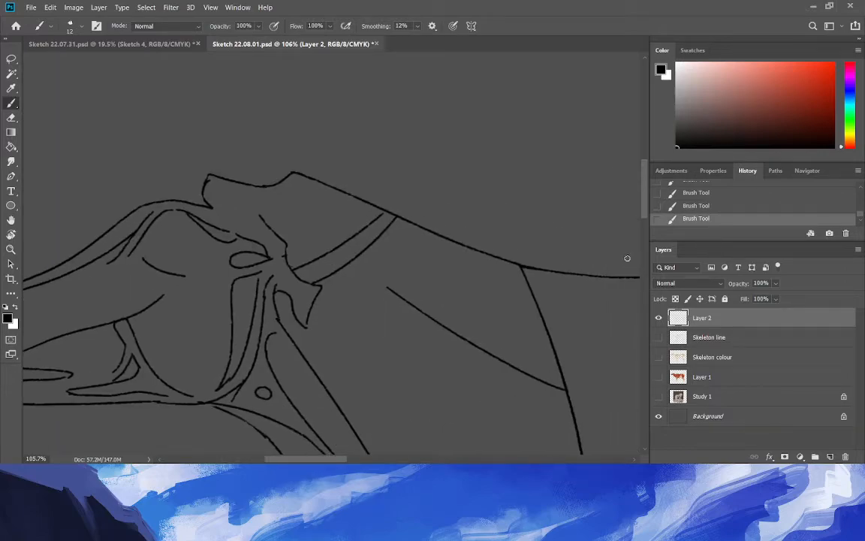
scroll(645, 212, down, 5)
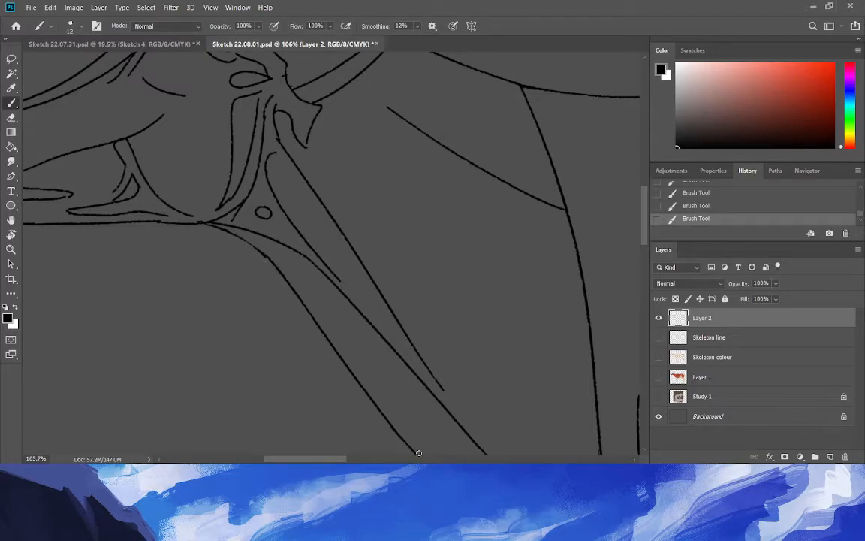
scroll(575, 191, down, 10)
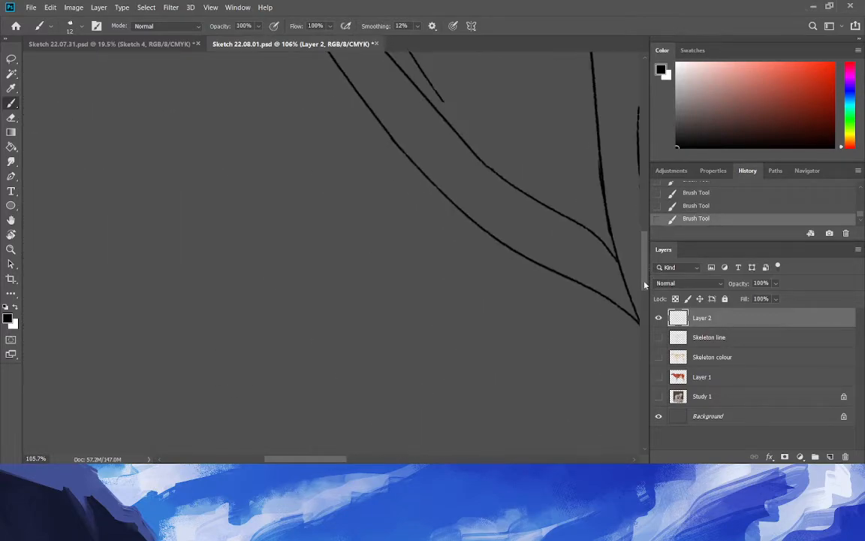
drag(642, 311, 642, 313)
drag(331, 460, 388, 460)
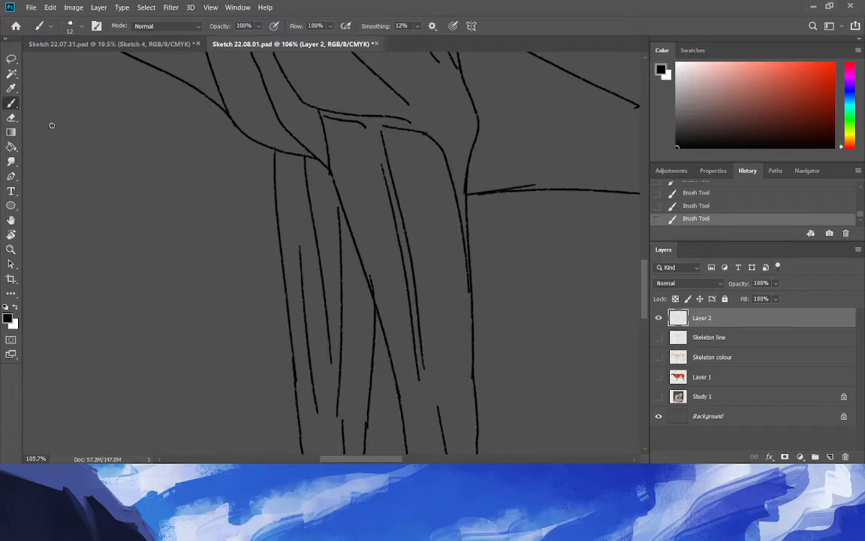
click(11, 118)
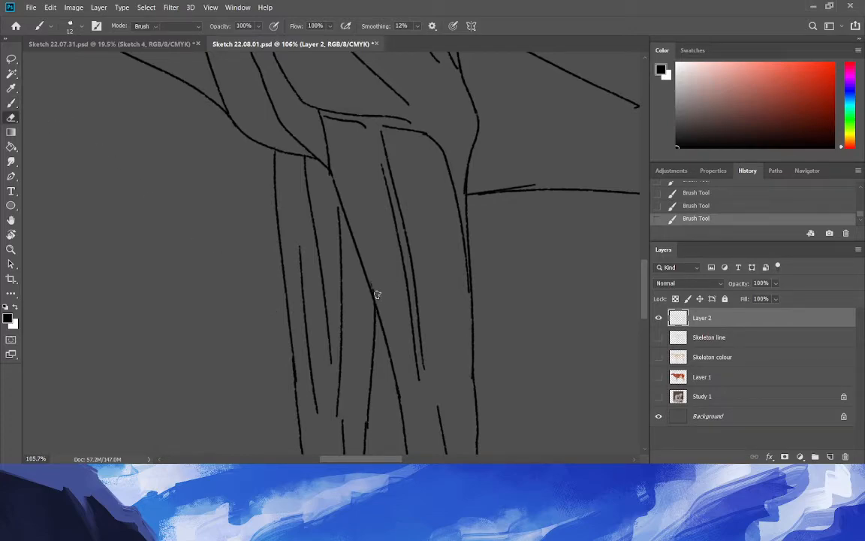
drag(329, 175, 327, 174)
drag(537, 184, 481, 185)
Close the open lower ends of the tendon lines on both front legs with short rounded strokes.
click(12, 109)
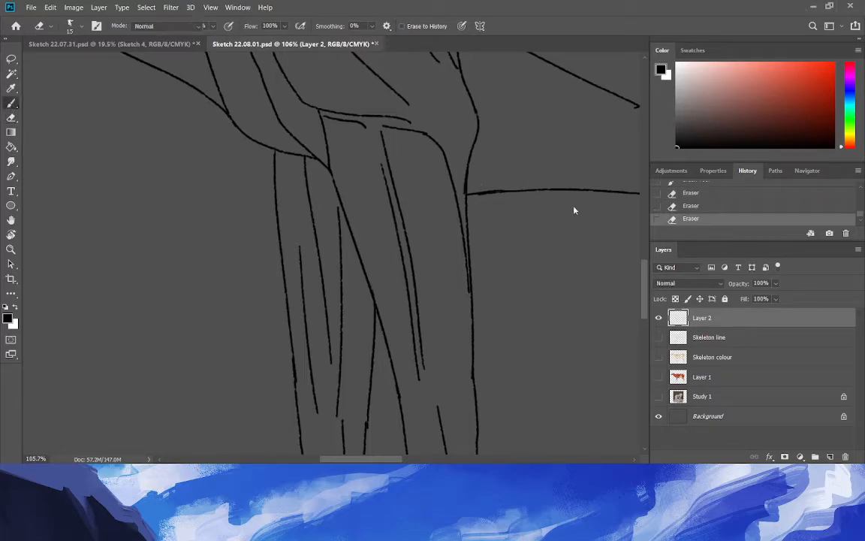
drag(643, 272, 639, 338)
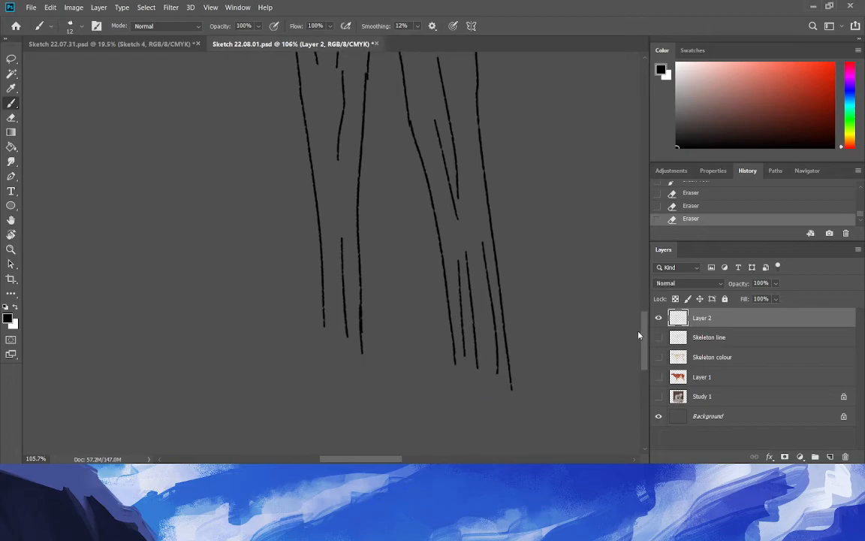
mouse_move(496, 367)
mouse_down()
mouse_move(471, 391)
mouse_move(457, 329)
mouse_move(467, 375)
mouse_move(453, 353)
mouse_up()
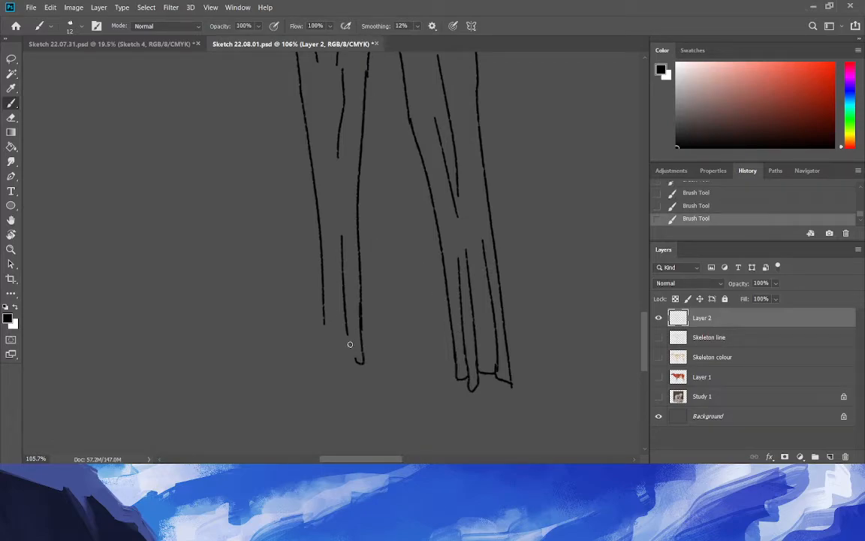
drag(345, 328, 347, 353)
drag(322, 316, 326, 339)
Erase the rough overlapping lines along the front edge of the long muscle on the nearer lower hind leg.
drag(372, 461, 400, 461)
drag(644, 347, 641, 293)
drag(402, 462, 510, 461)
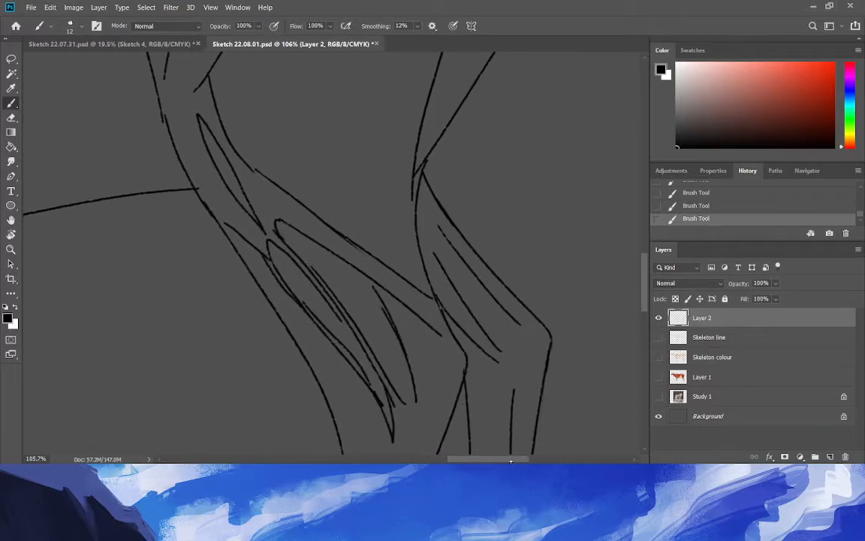
click(12, 119)
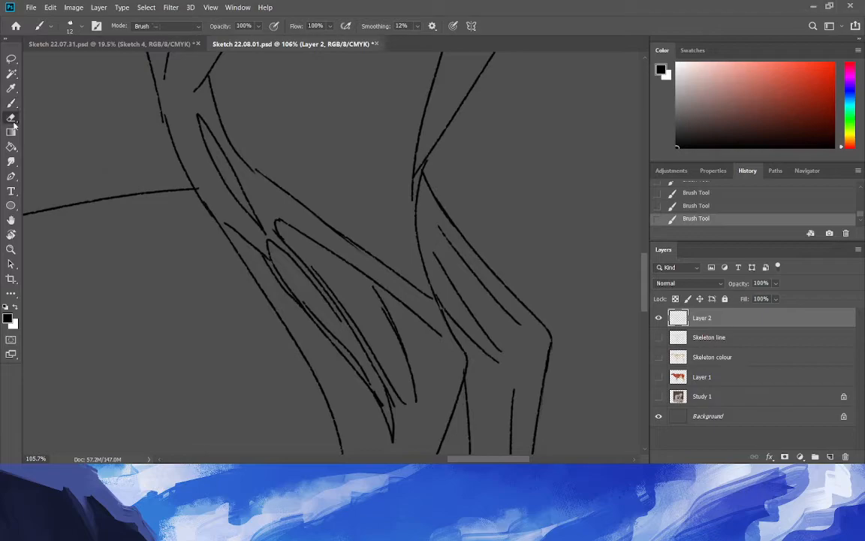
drag(390, 399, 382, 403)
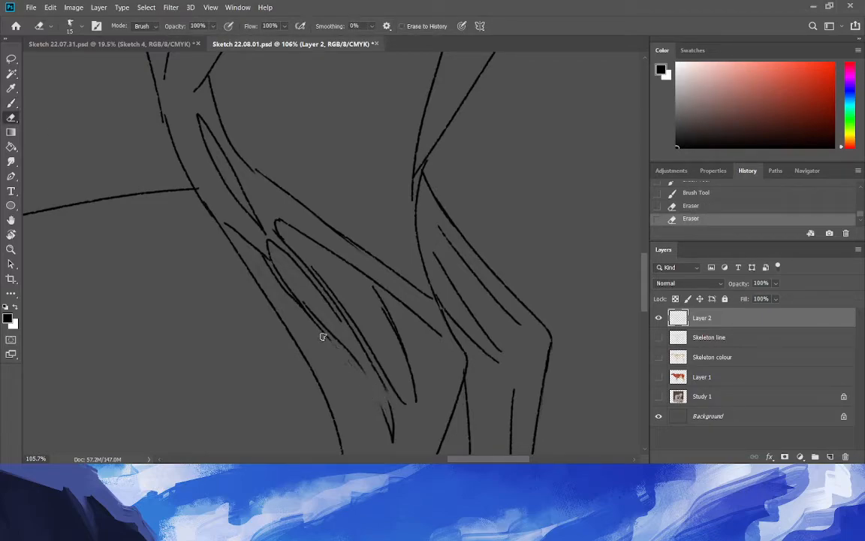
drag(284, 292, 220, 228)
key(b)
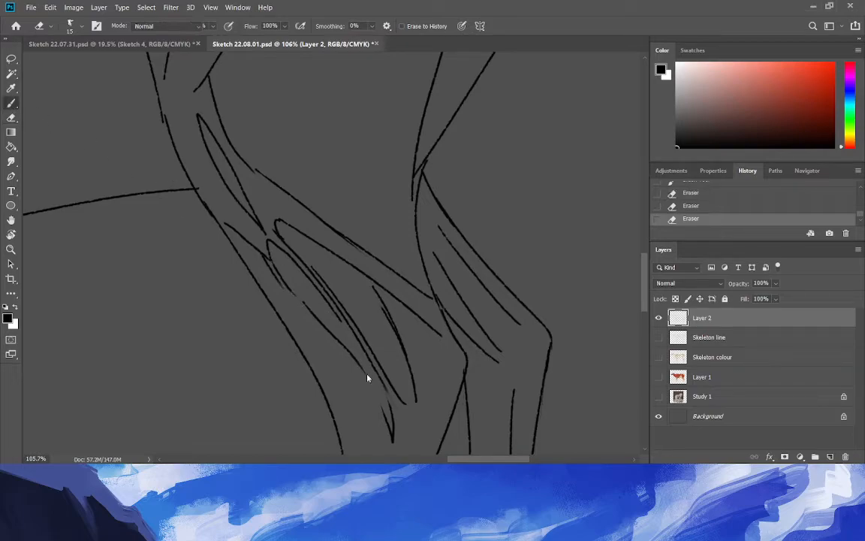
Redraw the front edge of the long hind-leg muscle down to its pointed tip, with a thin tendon line alongside.
drag(347, 375, 329, 336)
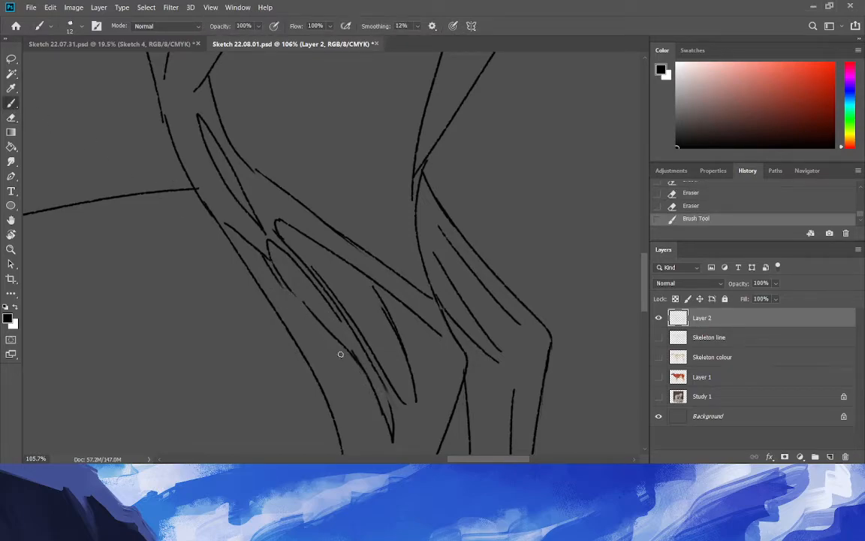
key(ctrl+z)
drag(344, 371, 316, 317)
mouse_move(268, 262)
mouse_down()
mouse_move(338, 356)
mouse_move(374, 420)
mouse_up()
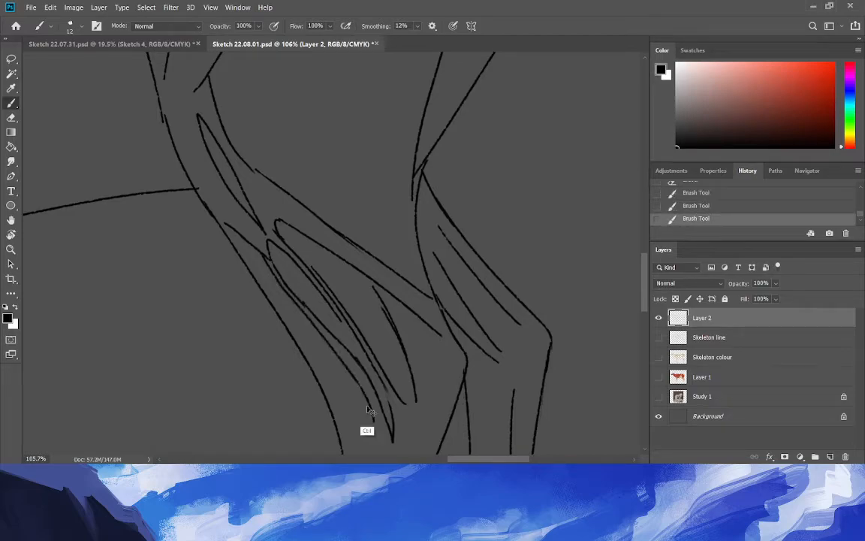
key(ctrl+z)
drag(266, 263, 368, 411)
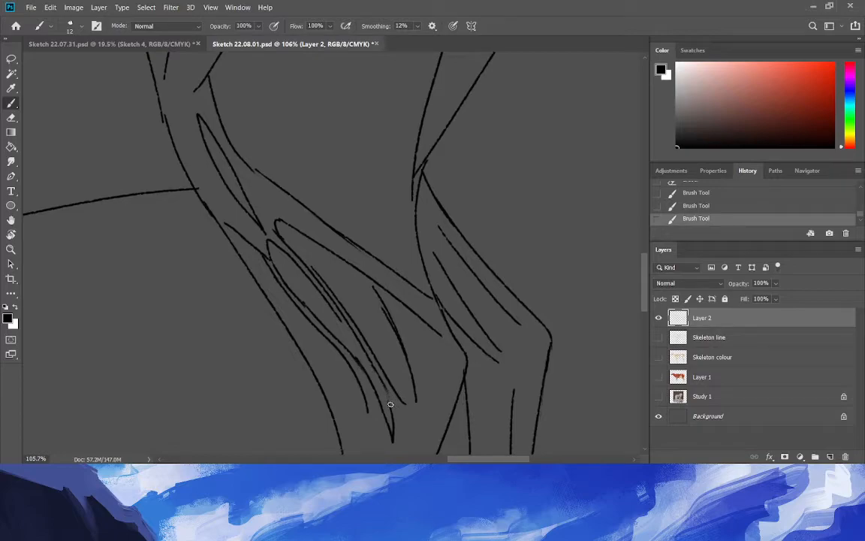
Erase the doubled line behind the long hind-leg muscle and redraw the neighbouring muscle's rounded lower end.
drag(319, 290, 388, 390)
key(ctrl+z)
click(12, 120)
mouse_move(408, 407)
mouse_down()
mouse_move(344, 313)
mouse_move(388, 388)
mouse_move(360, 337)
mouse_move(383, 382)
mouse_move(303, 256)
mouse_move(338, 299)
mouse_move(311, 266)
mouse_move(325, 288)
mouse_up()
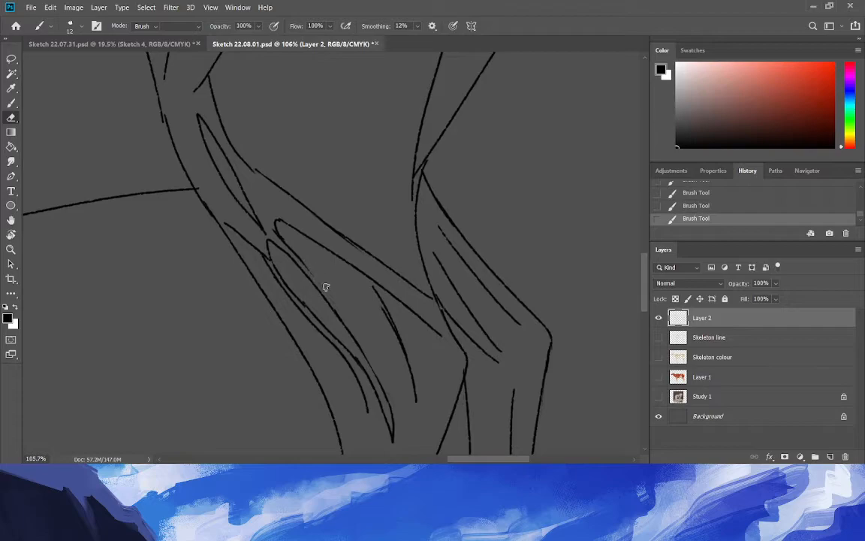
click(13, 105)
drag(413, 391, 350, 345)
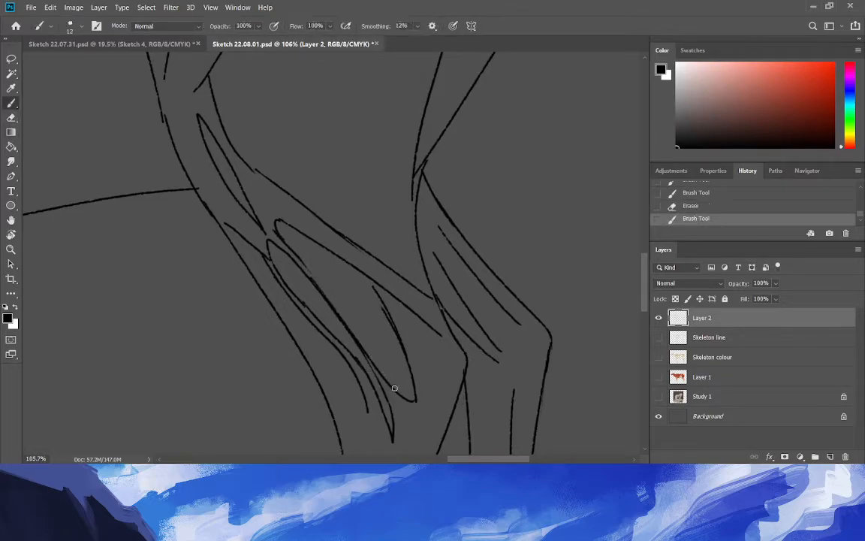
Reinforce the long hind-leg muscle's edge, erase stray overlapping line ends on the nearer hind leg, and redraw the outline where it meets the belly.
mouse_move(409, 399)
mouse_down()
mouse_move(275, 237)
mouse_move(337, 317)
mouse_up()
key(g)
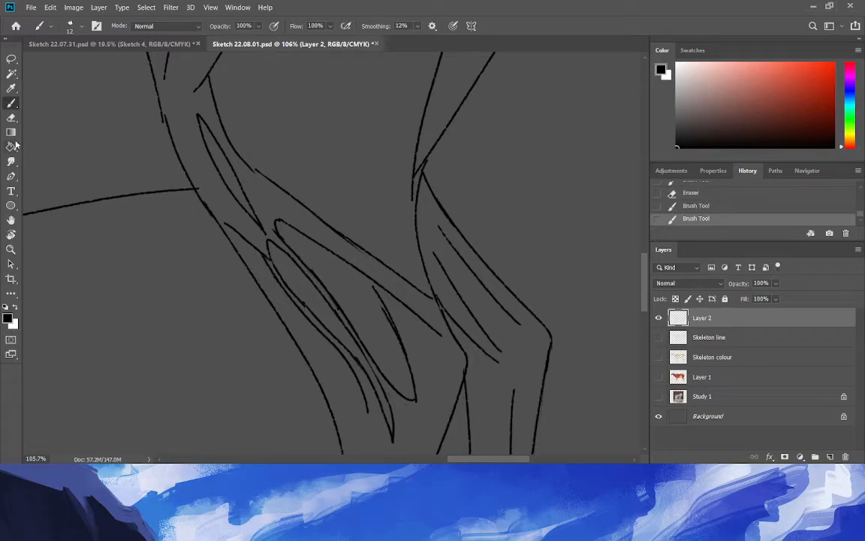
key(e)
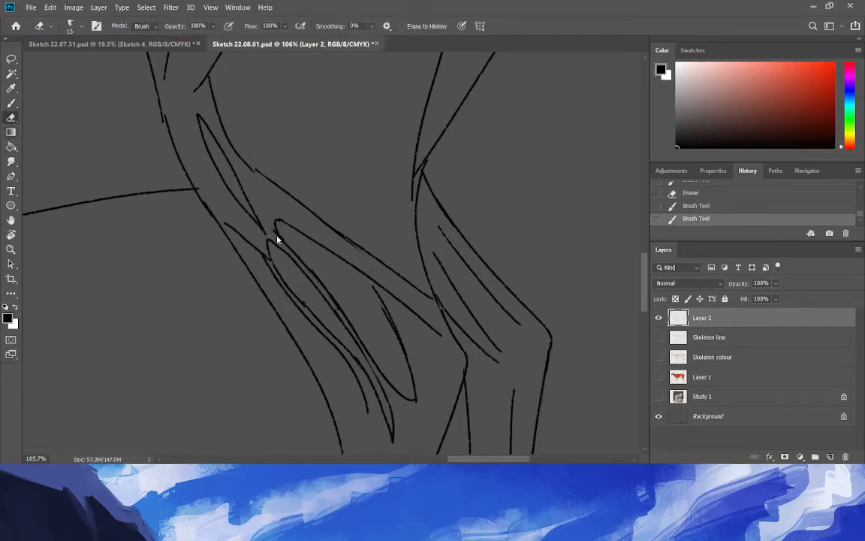
drag(185, 169, 188, 175)
mouse_move(338, 235)
mouse_down()
mouse_move(294, 210)
mouse_move(315, 227)
mouse_up()
mouse_move(379, 311)
mouse_down()
mouse_move(399, 352)
mouse_move(377, 308)
mouse_up()
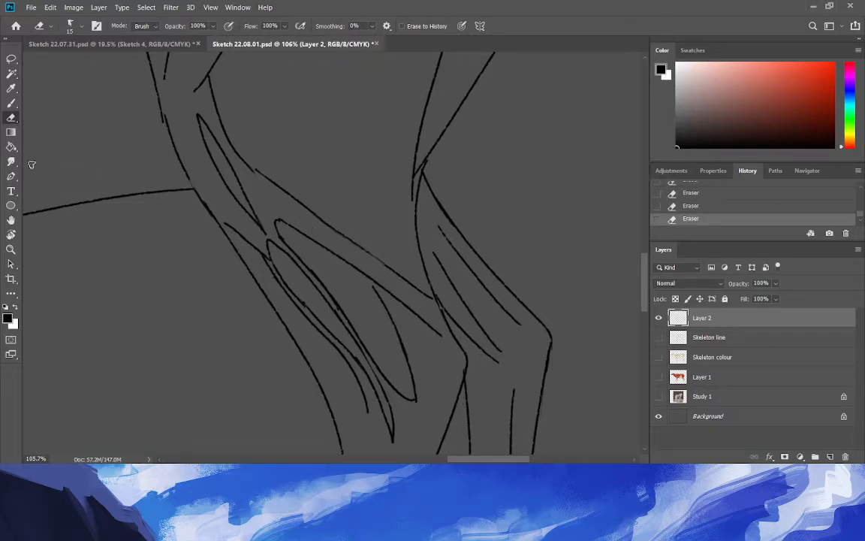
click(12, 103)
drag(211, 218, 186, 173)
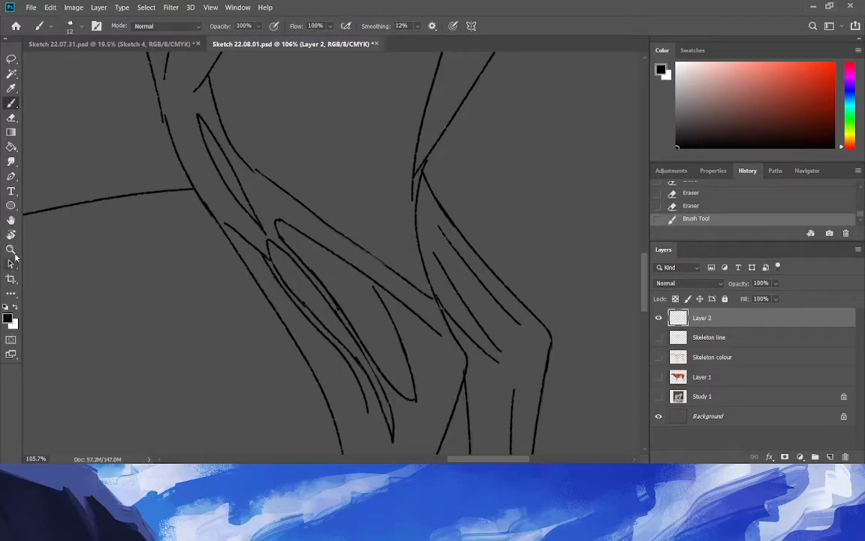
Close the open lower ends of both hind legs with jagged black outlines above the hooves.
click(11, 249)
drag(178, 280, 122, 284)
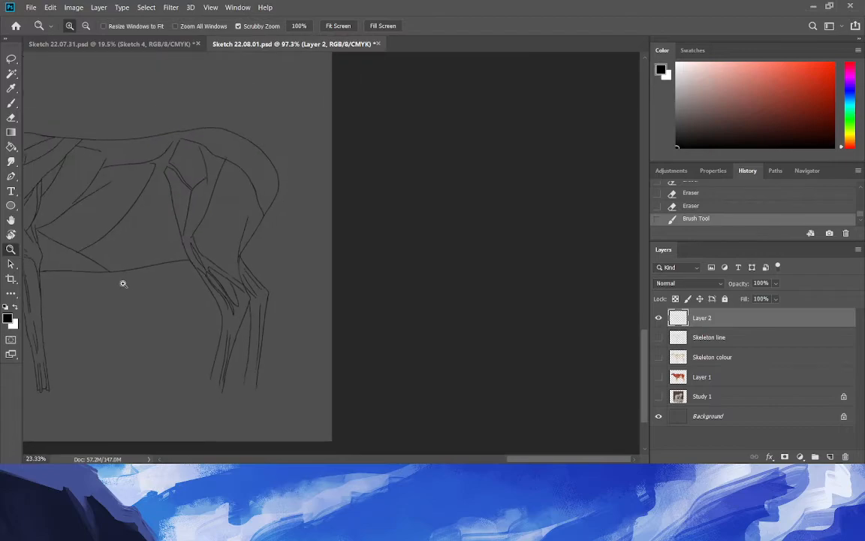
drag(214, 398, 270, 429)
key(b)
mouse_move(273, 358)
mouse_down()
mouse_move(259, 335)
mouse_move(263, 306)
mouse_move(247, 376)
mouse_move(231, 372)
mouse_move(242, 323)
mouse_move(229, 347)
mouse_move(207, 325)
mouse_move(211, 250)
mouse_up()
mouse_move(463, 321)
mouse_down()
mouse_move(452, 350)
mouse_move(450, 324)
mouse_move(433, 372)
mouse_move(415, 360)
mouse_move(425, 314)
mouse_move(412, 342)
mouse_move(385, 332)
mouse_move(398, 281)
mouse_up()
Select the empty area around the animal on Layer 2, expand the selection by 2 pixels and invert it to the silhouette.
click(11, 251)
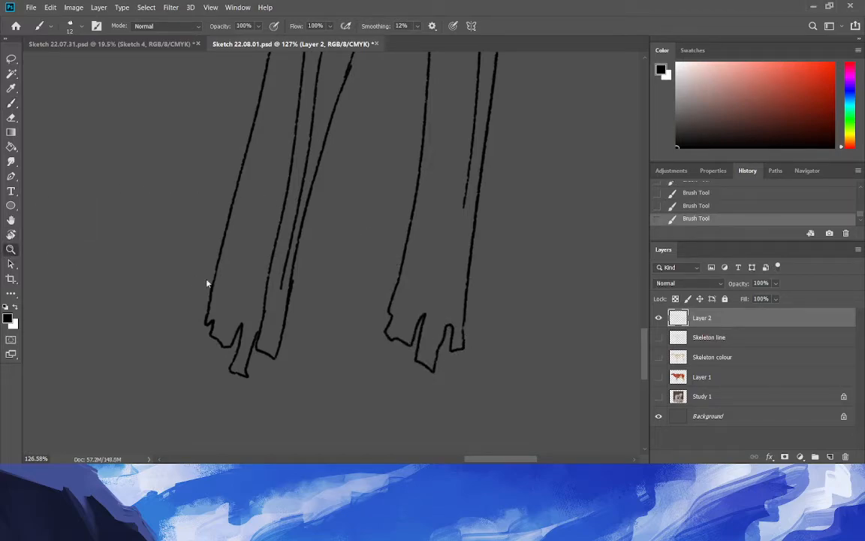
mouse_move(134, 289)
mouse_down()
mouse_move(101, 293)
mouse_move(76, 260)
mouse_up()
click(11, 75)
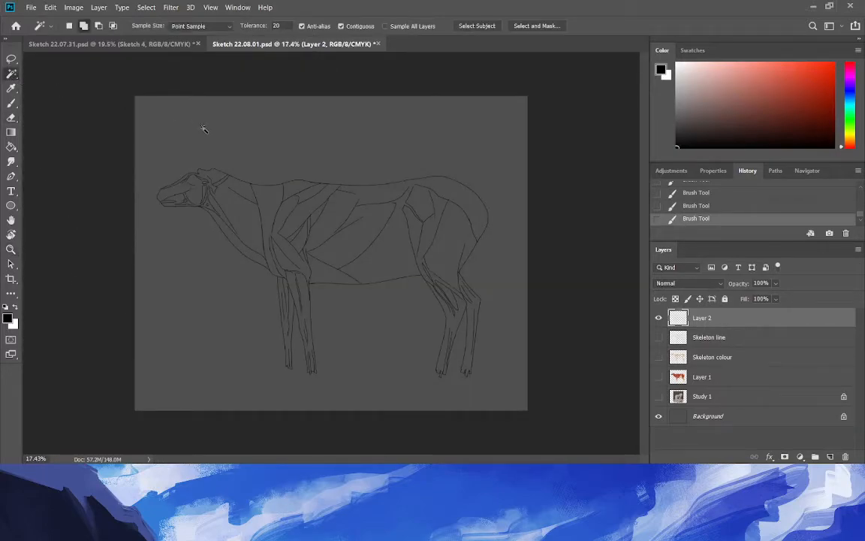
click(159, 174)
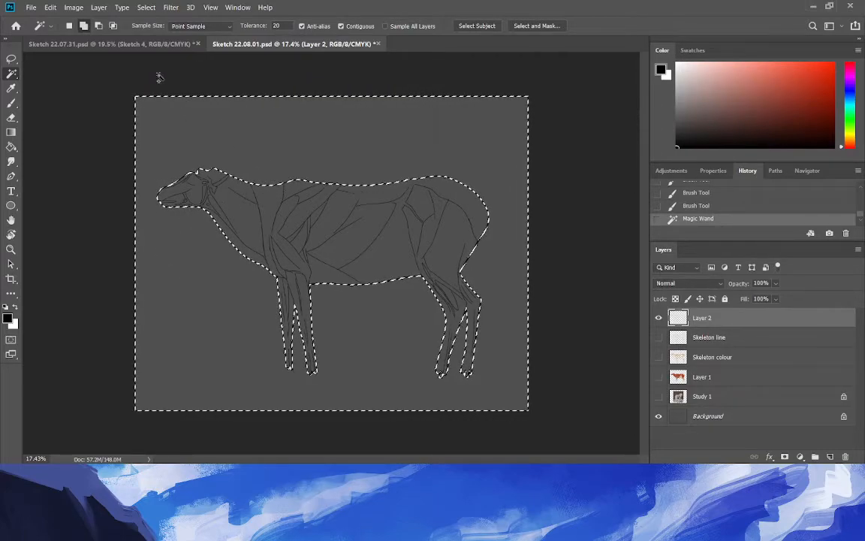
click(146, 7)
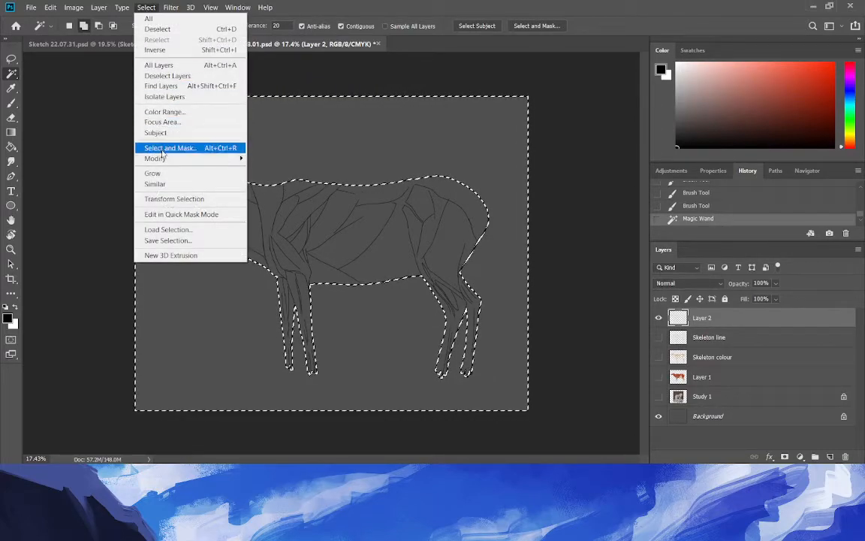
mouse_move(161, 159)
click(286, 179)
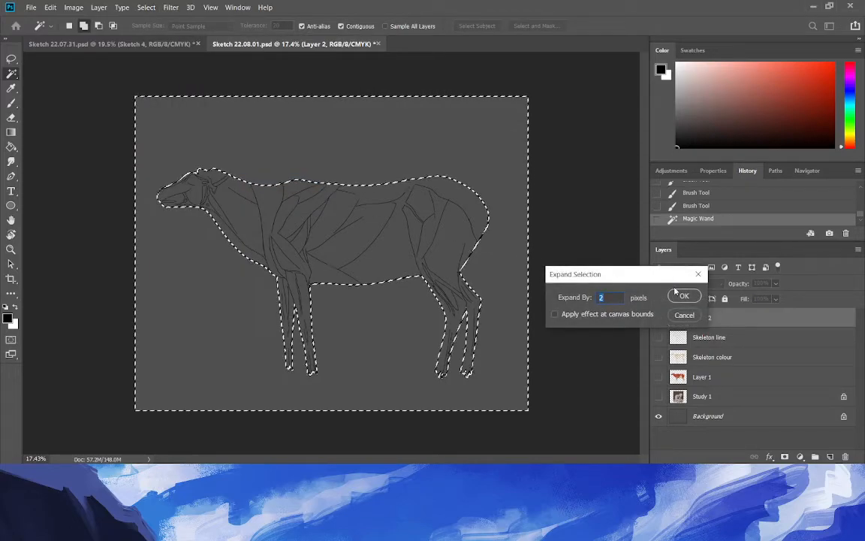
click(679, 297)
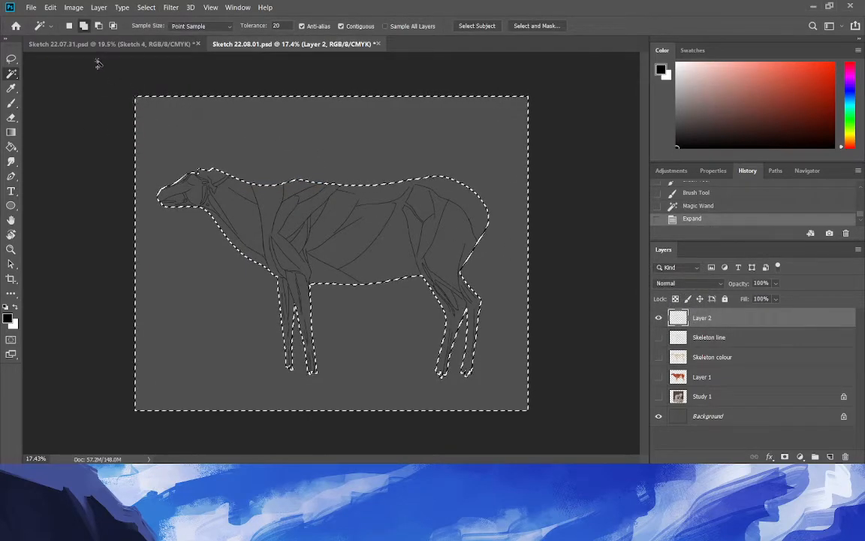
click(146, 8)
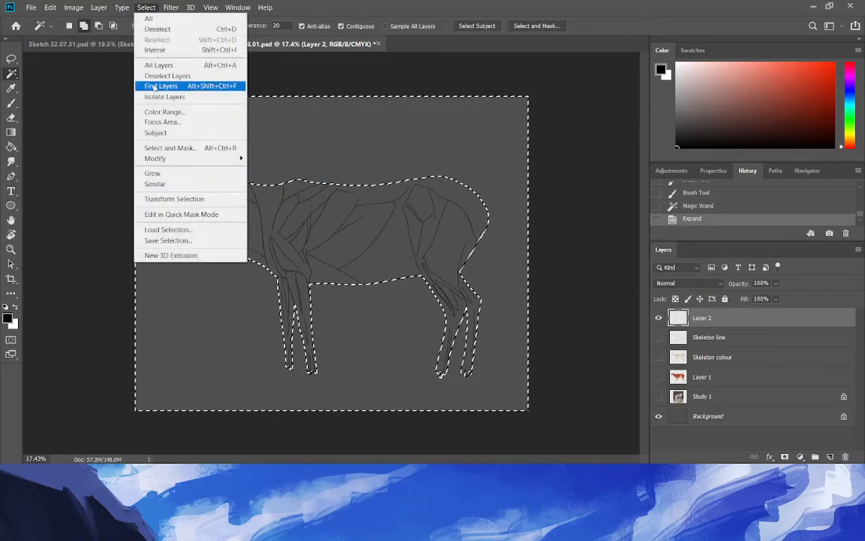
click(151, 49)
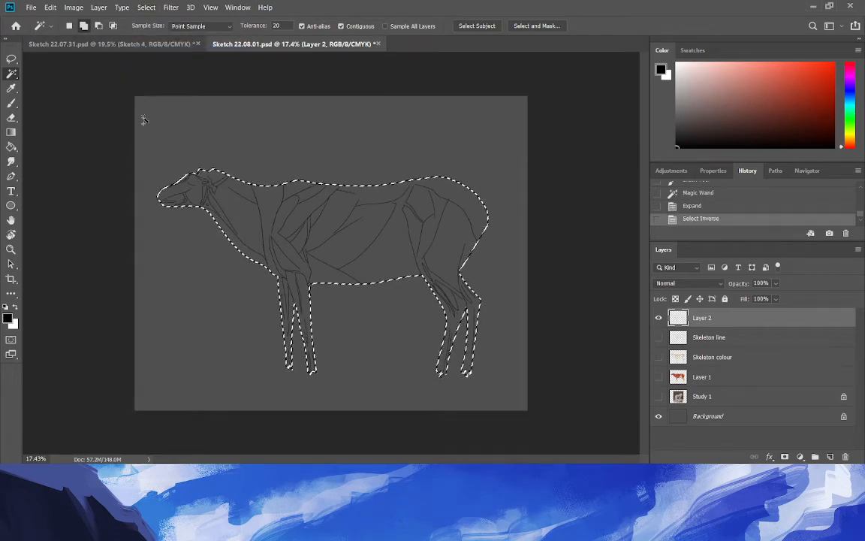
Try to fill the selected silhouette with dark red on Layer 2, and revert to the state with the inverted selection.
key(b)
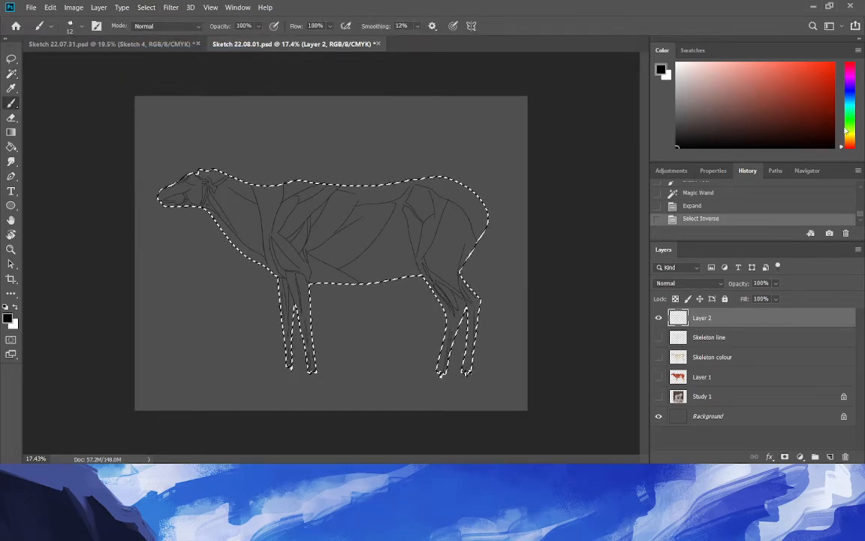
click(801, 92)
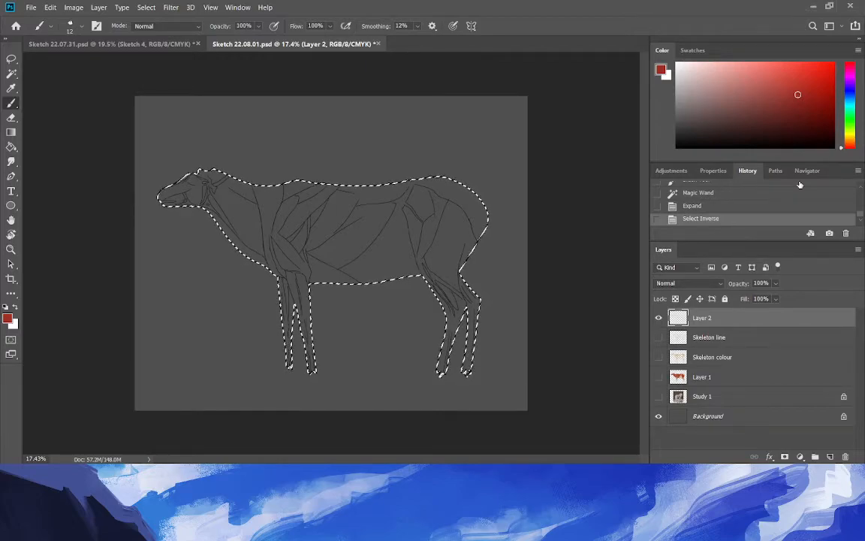
click(11, 74)
click(12, 146)
click(232, 232)
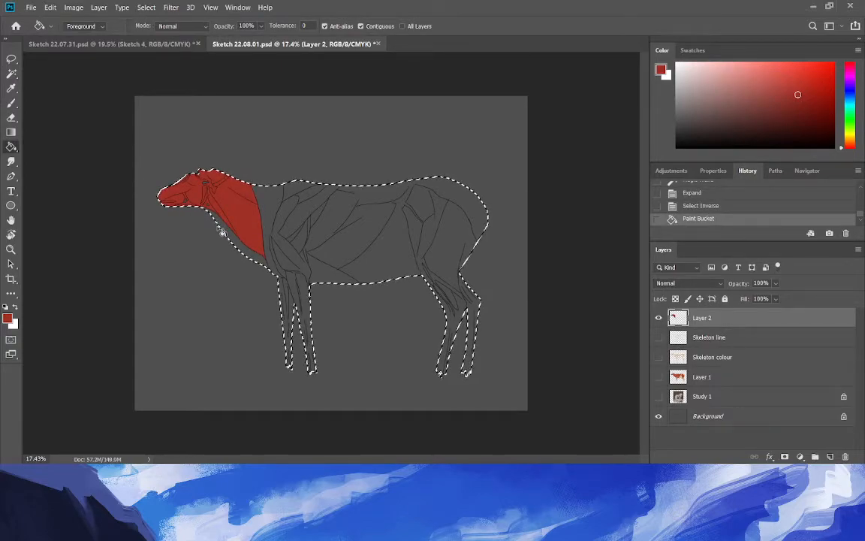
key(ctrl+d)
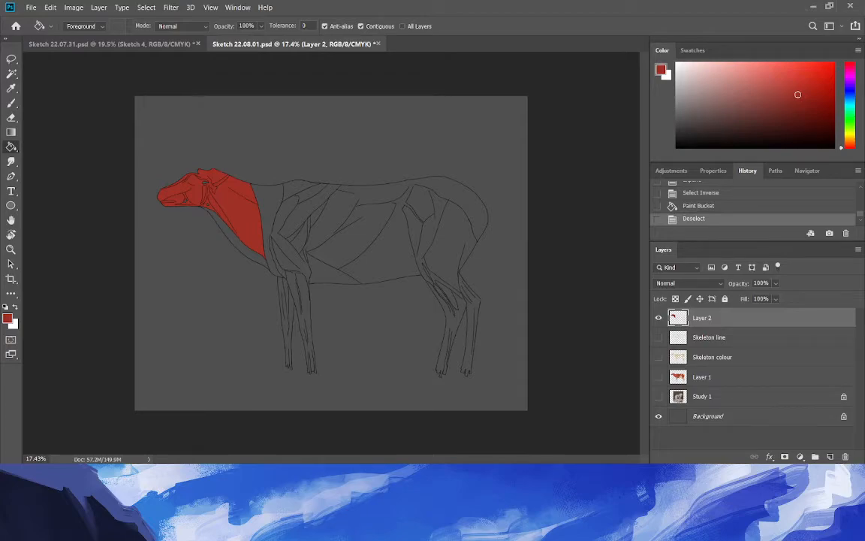
click(701, 193)
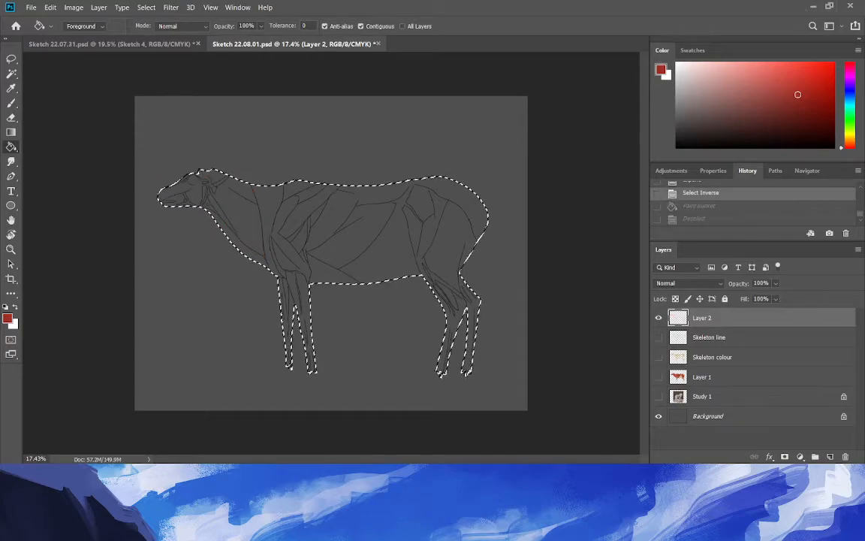
Add a new layer directly beneath Layer 2, fill the silhouette on it with dark red and deselect.
click(706, 338)
key(ctrl+shift+n)
key(Return)
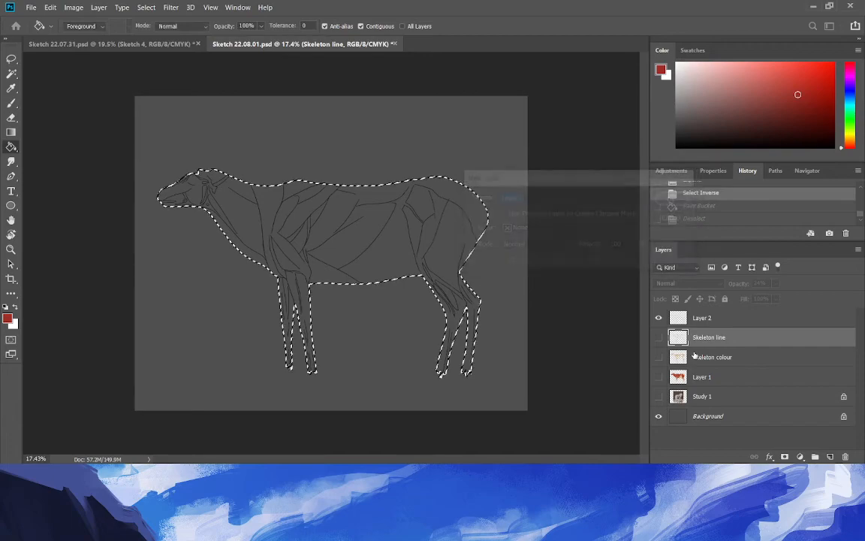
click(386, 259)
key(ctrl+d)
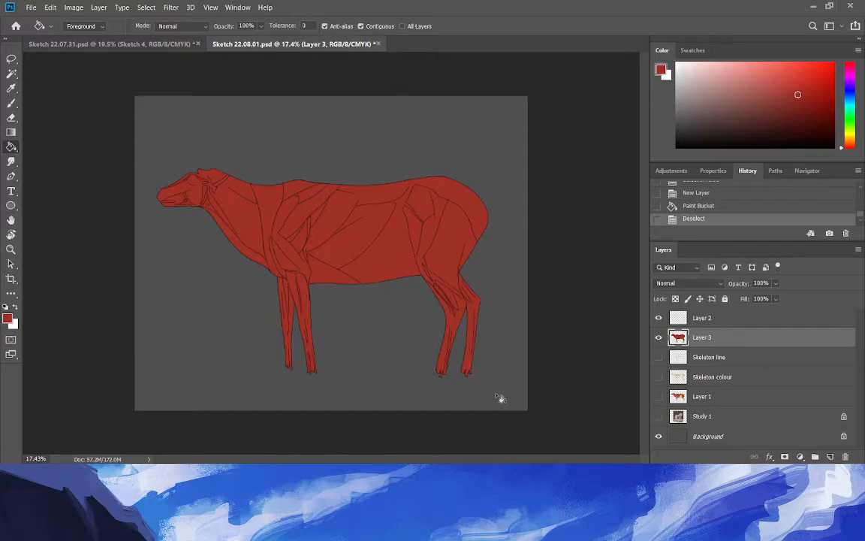
Show the Skeleton colour and Skeleton line layers to compare the hind hooves with the muscle outline's lower ends.
click(659, 377)
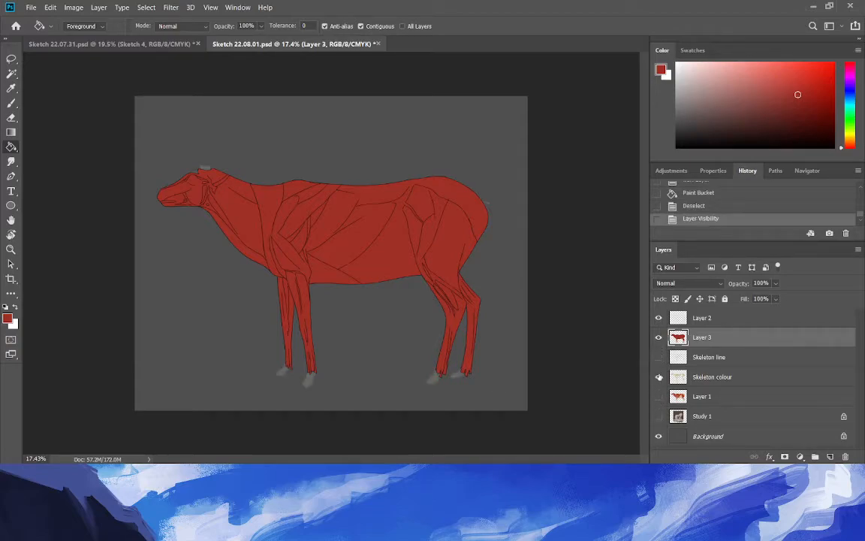
click(659, 357)
click(10, 248)
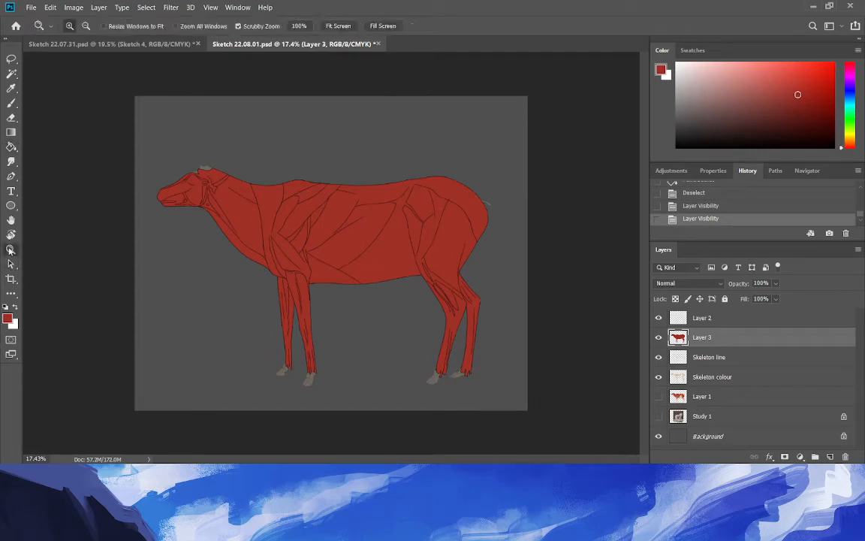
drag(481, 387, 527, 392)
mouse_move(351, 328)
mouse_down()
mouse_move(371, 329)
mouse_move(352, 329)
mouse_up()
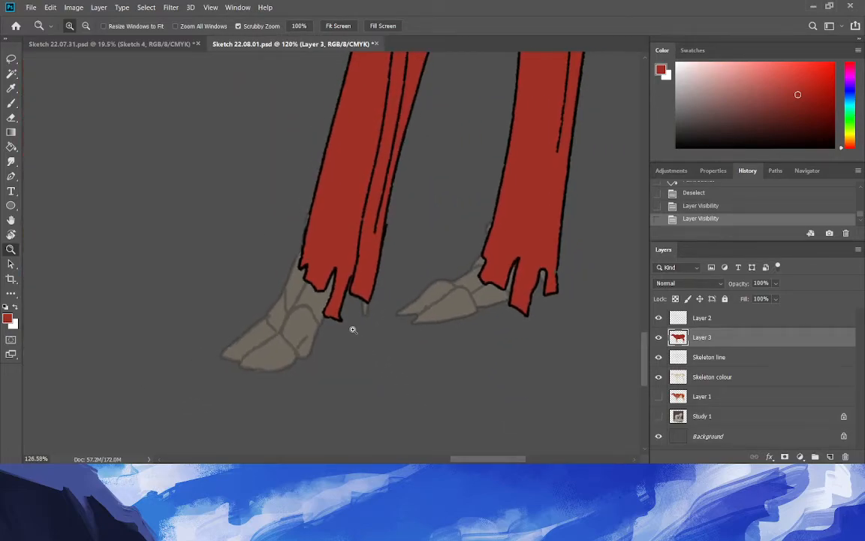
drag(552, 261, 572, 284)
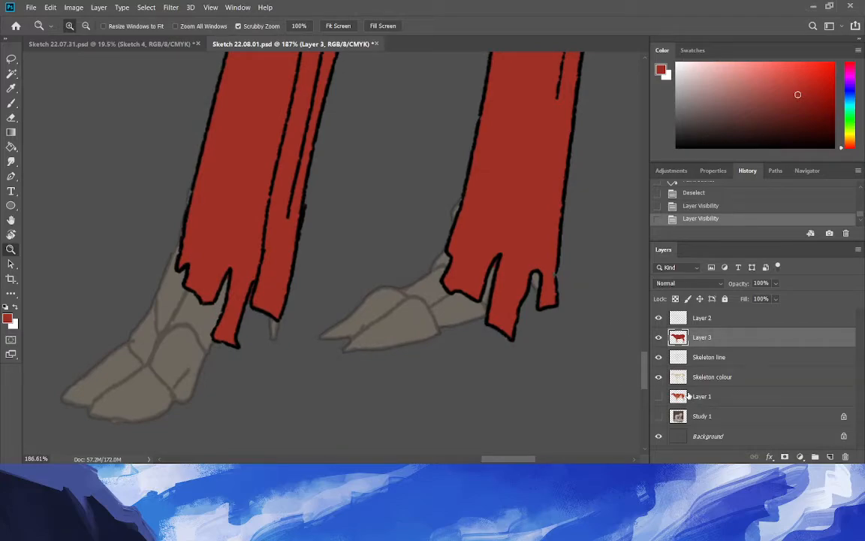
Undo the skeleton visibility changes, the red fill, the new layer and the silhouette selection.
click(659, 357)
key(ctrl+z)
key(ctrl+z)
key(ctrl+z)
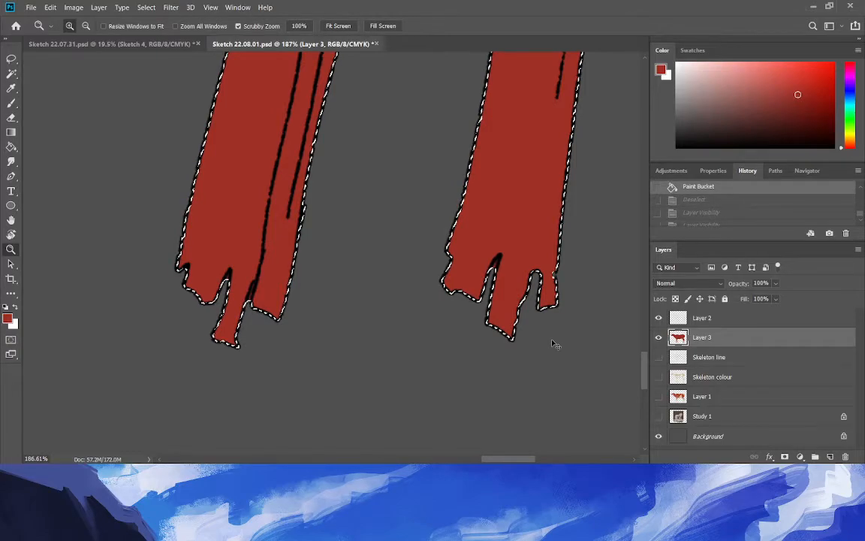
key(ctrl+z)
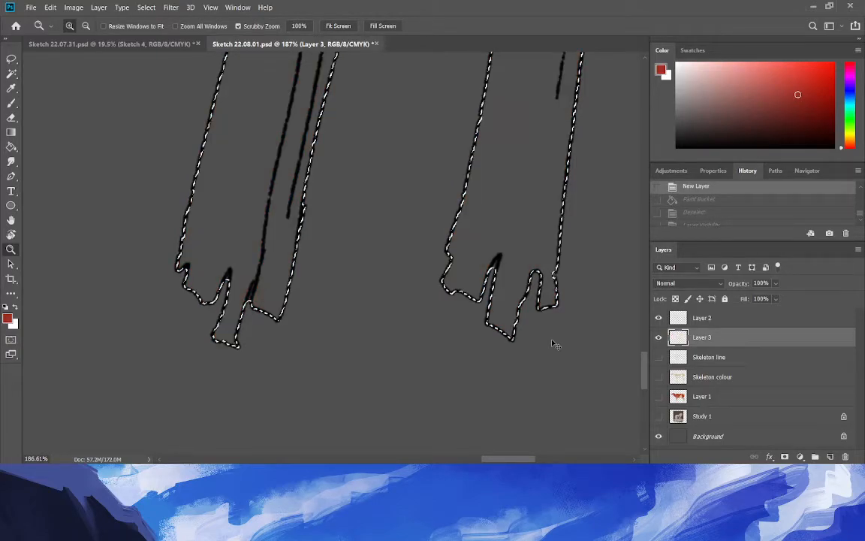
key(ctrl+z)
key(ctrl+z)
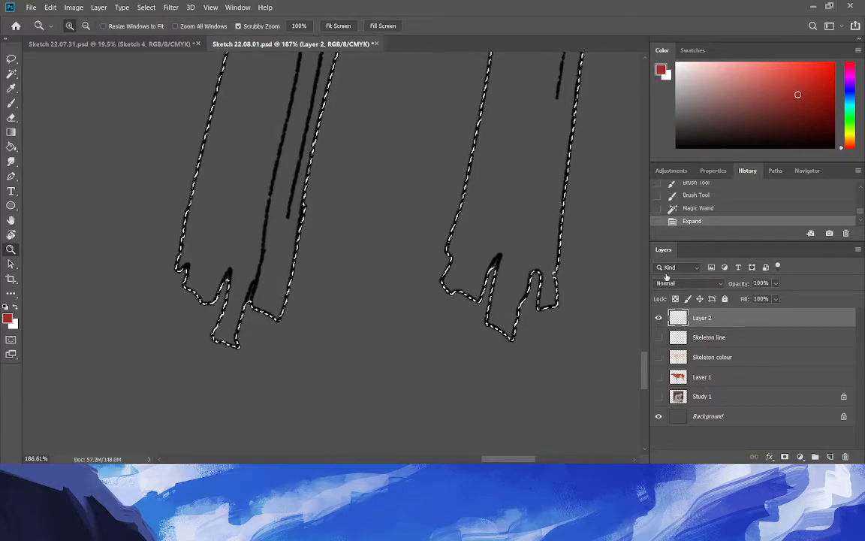
key(ctrl+z)
key(ctrl+z)
Show the Skeleton colour and Skeleton line layers and erase the jagged lower end of the farther hind leg's outline on Layer 2.
click(658, 357)
click(658, 337)
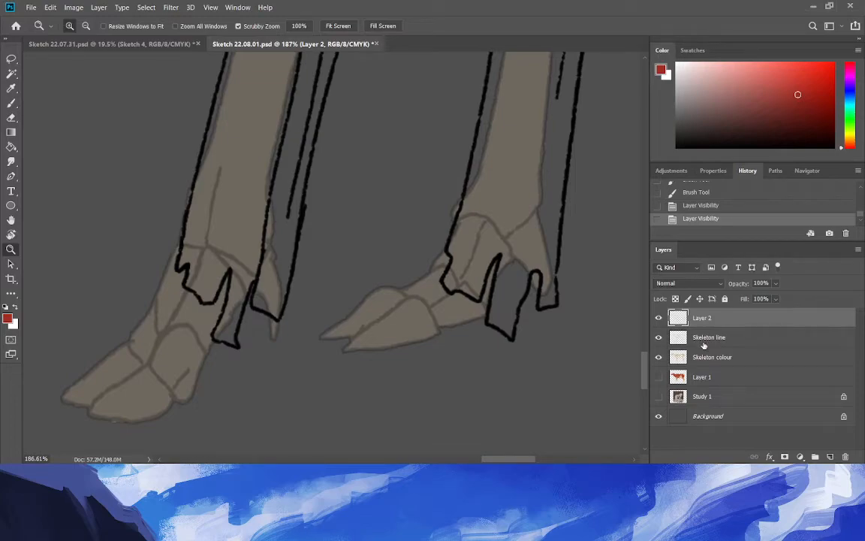
key(e)
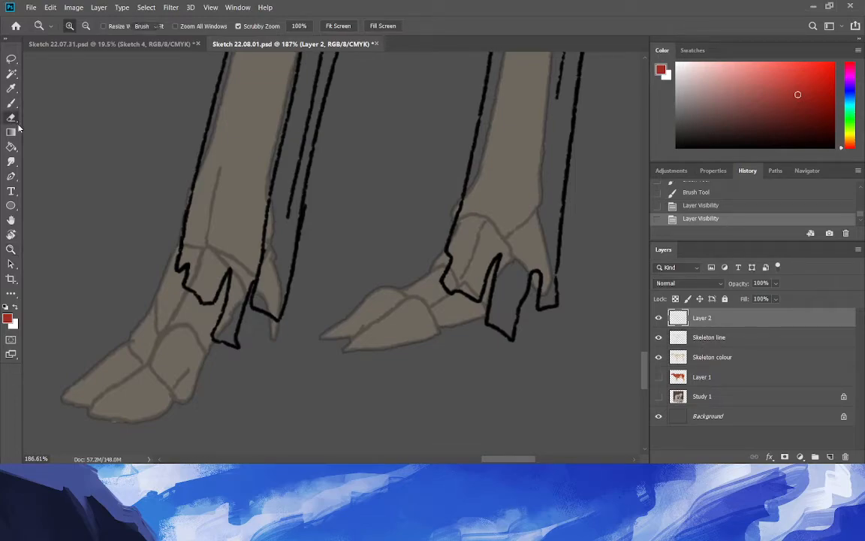
mouse_move(551, 319)
mouse_down()
mouse_move(494, 239)
mouse_move(486, 284)
mouse_move(468, 267)
mouse_move(458, 289)
mouse_move(457, 212)
mouse_move(442, 276)
mouse_up()
click(557, 286)
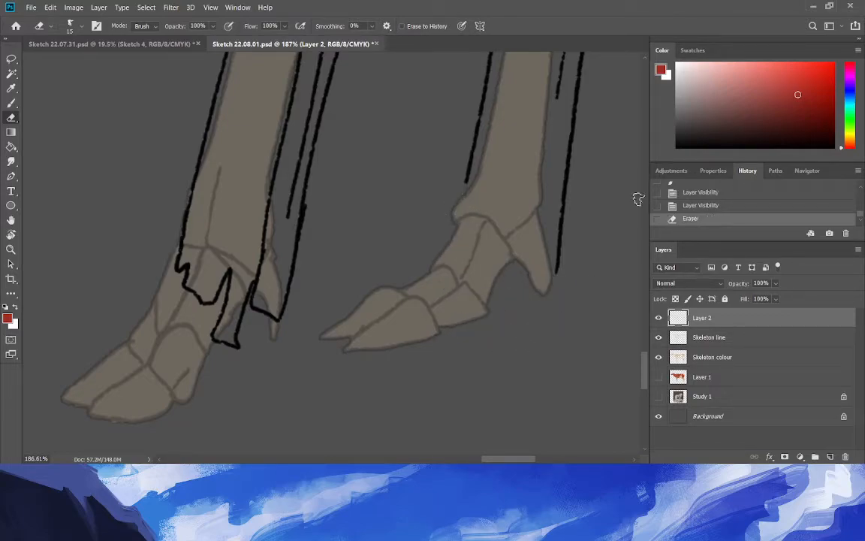
Redraw the farther hind leg's lower end in black along the ankle bones and around the rear bone tip, joining both leg edges.
key(d)
key(b)
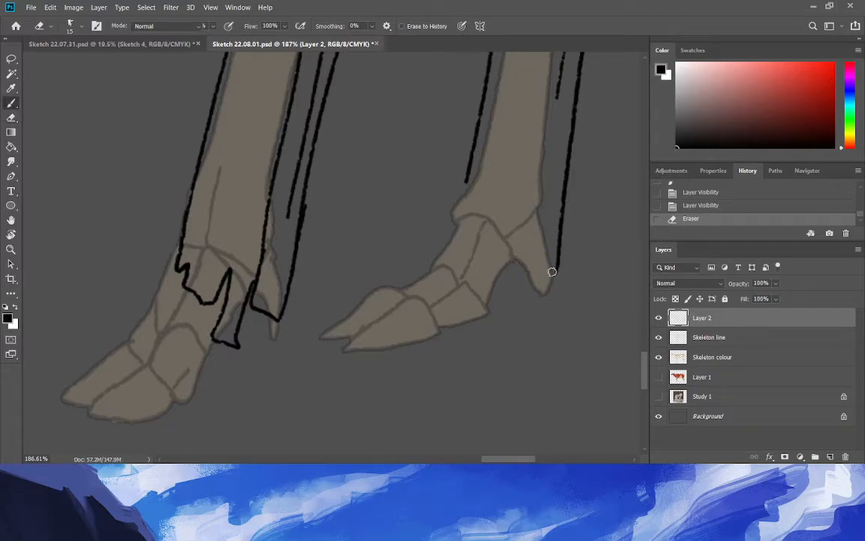
mouse_move(555, 272)
mouse_down()
mouse_move(552, 290)
mouse_move(451, 239)
mouse_move(466, 181)
mouse_up()
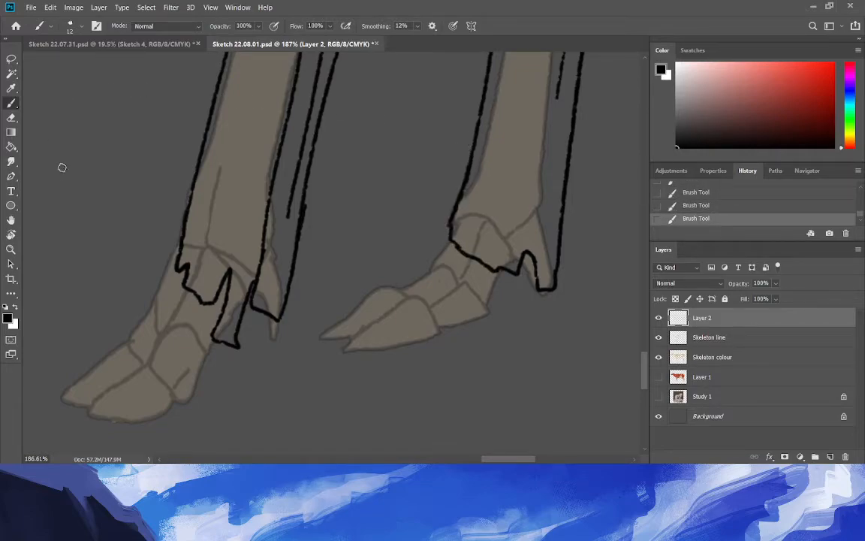
Replace the nearer hind leg's jagged lower end with a black outline around the ankle bones and rear bone tip, joining its front edge.
mouse_move(279, 294)
mouse_down()
mouse_move(276, 328)
mouse_move(268, 332)
mouse_up()
click(9, 121)
mouse_move(238, 254)
mouse_down()
mouse_move(251, 307)
mouse_move(234, 289)
mouse_move(222, 311)
mouse_move(166, 244)
mouse_move(216, 256)
mouse_up()
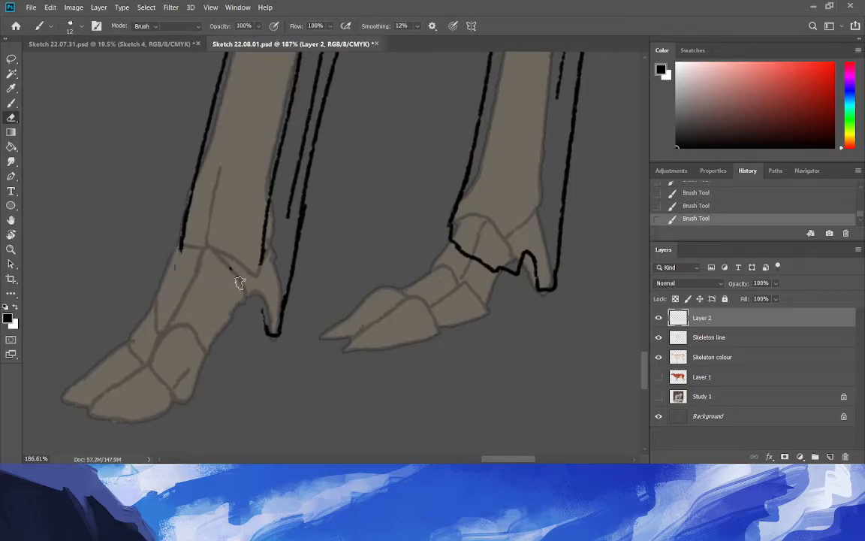
click(8, 104)
mouse_move(264, 318)
mouse_down()
mouse_move(236, 312)
mouse_move(230, 325)
mouse_move(181, 281)
mouse_move(180, 244)
mouse_up()
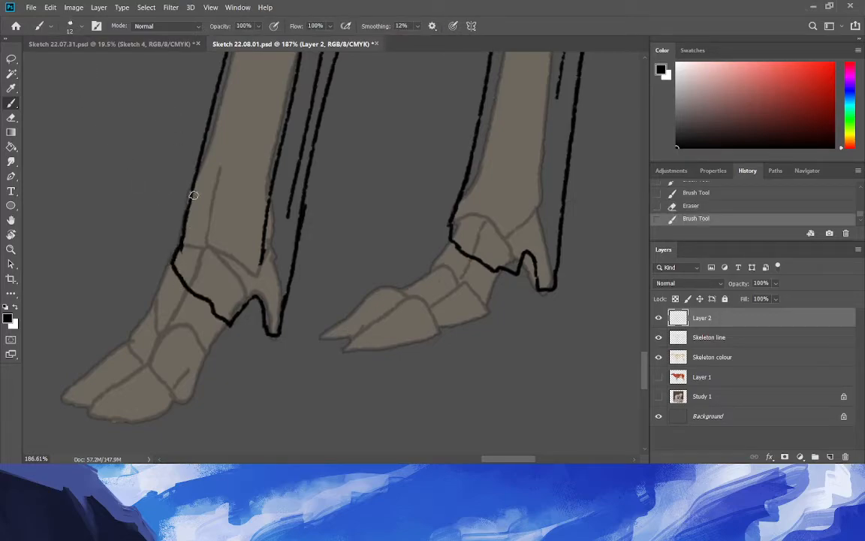
drag(172, 263, 192, 184)
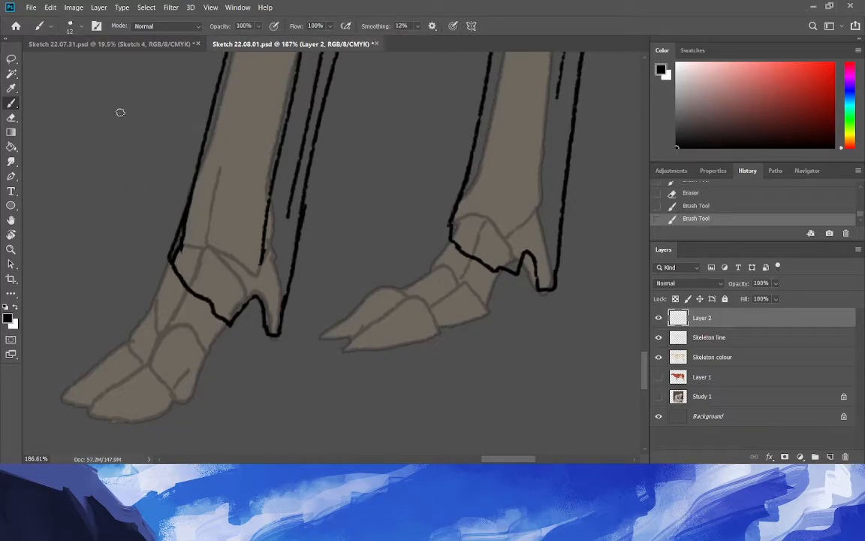
Erase the doubled strokes on the nearer hind leg's lower edges and touch up its outline in black on Layer 2.
key(e)
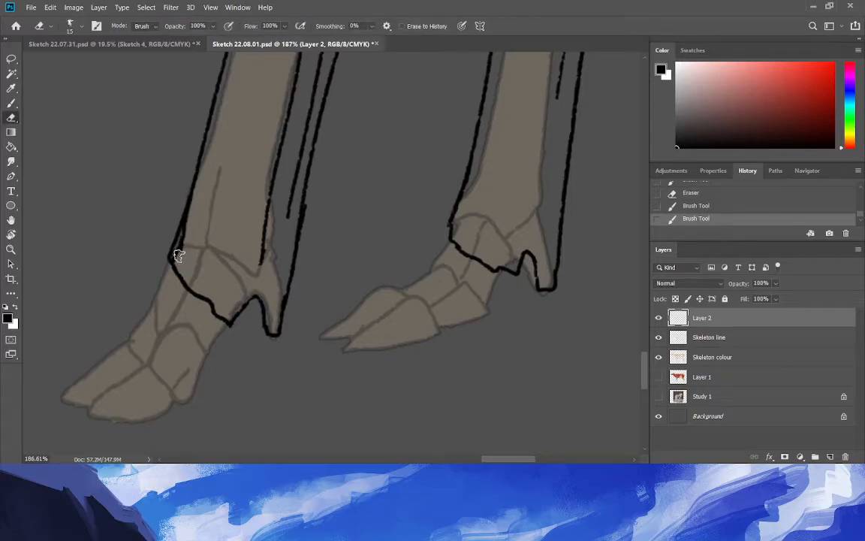
drag(200, 167, 175, 260)
drag(290, 183, 294, 290)
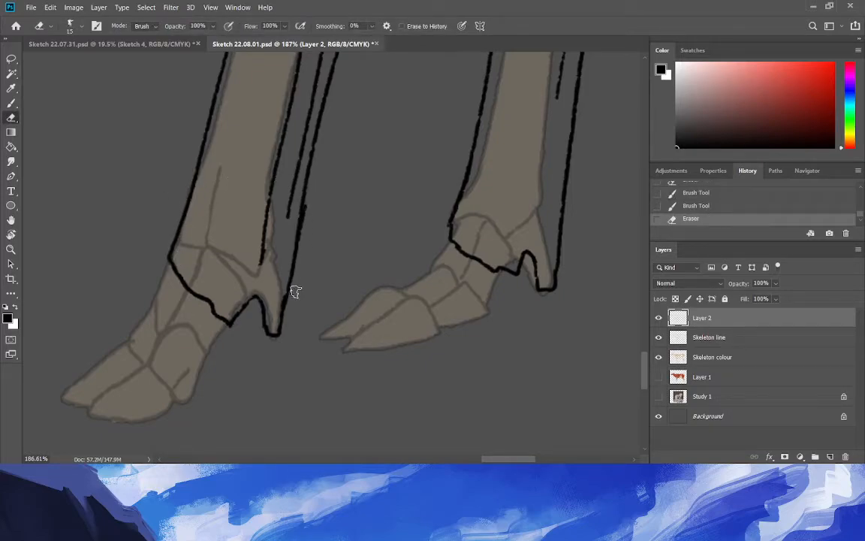
click(11, 103)
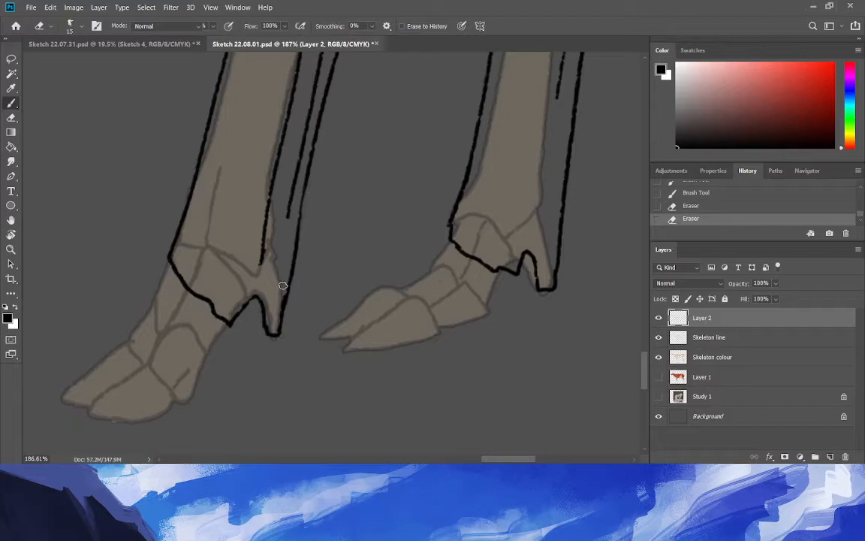
mouse_move(72, 286)
mouse_down()
mouse_move(136, 290)
mouse_move(56, 292)
mouse_move(80, 303)
mouse_up()
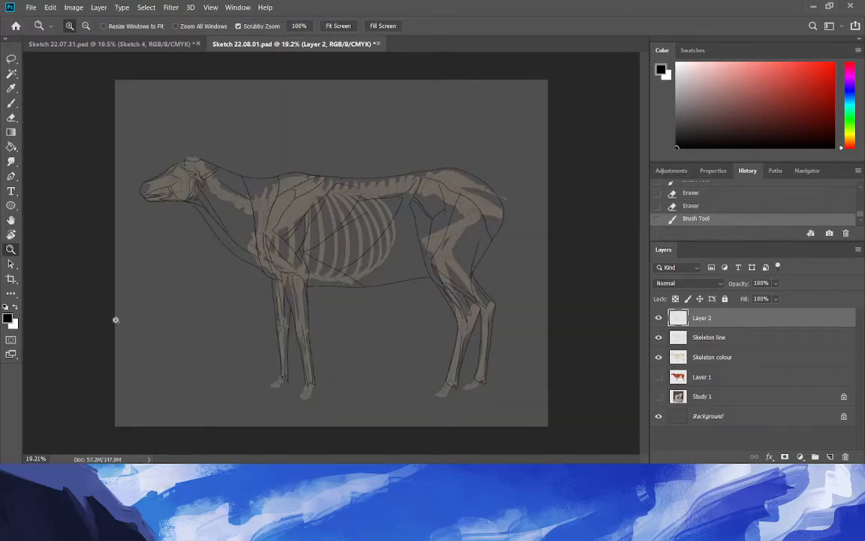
Redraw the nearer front leg's rear lower end as a closed black outline around the rear bone tip, erasing the old edge.
drag(293, 416, 376, 386)
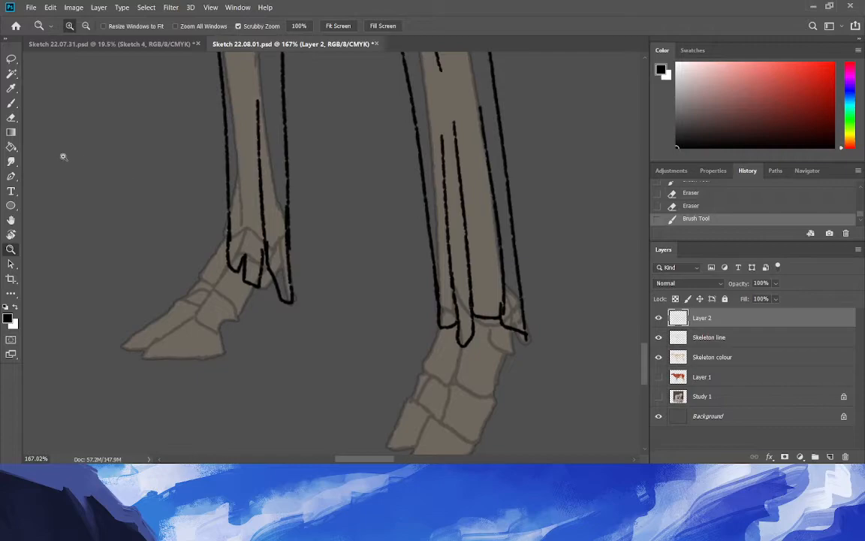
click(11, 118)
drag(518, 324, 525, 339)
mouse_move(525, 338)
mouse_down()
mouse_move(521, 330)
mouse_move(528, 342)
mouse_up()
click(11, 103)
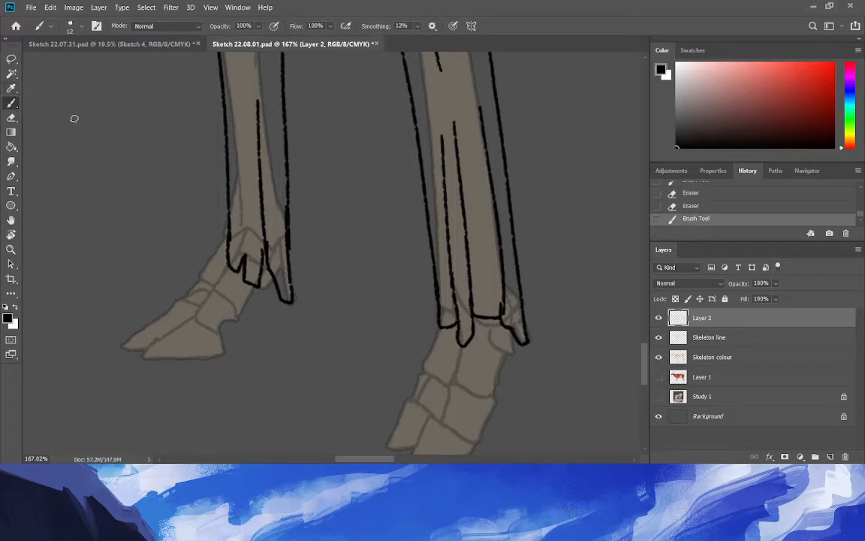
drag(516, 280, 522, 317)
click(11, 116)
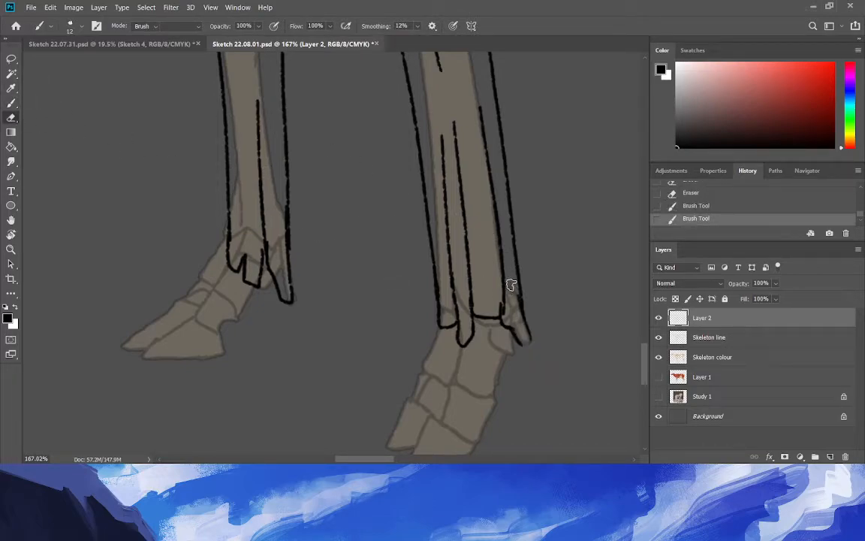
click(510, 268)
click(12, 100)
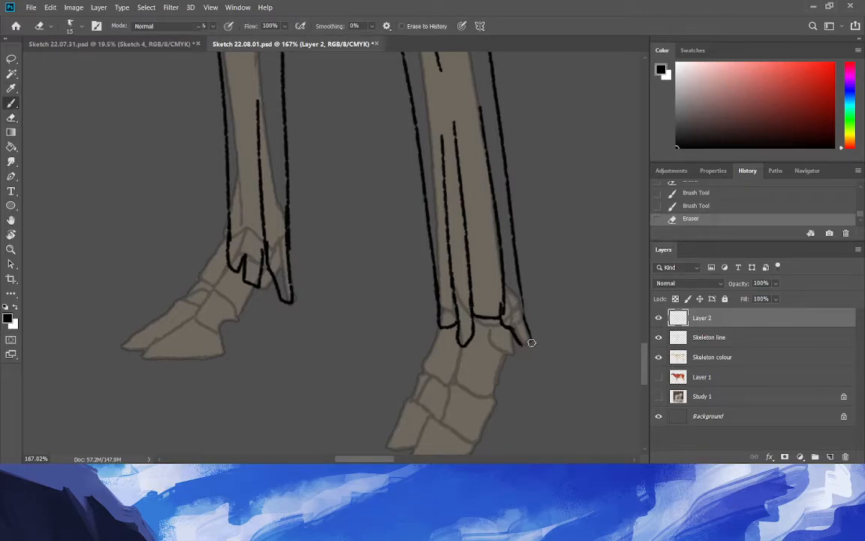
drag(527, 343, 519, 316)
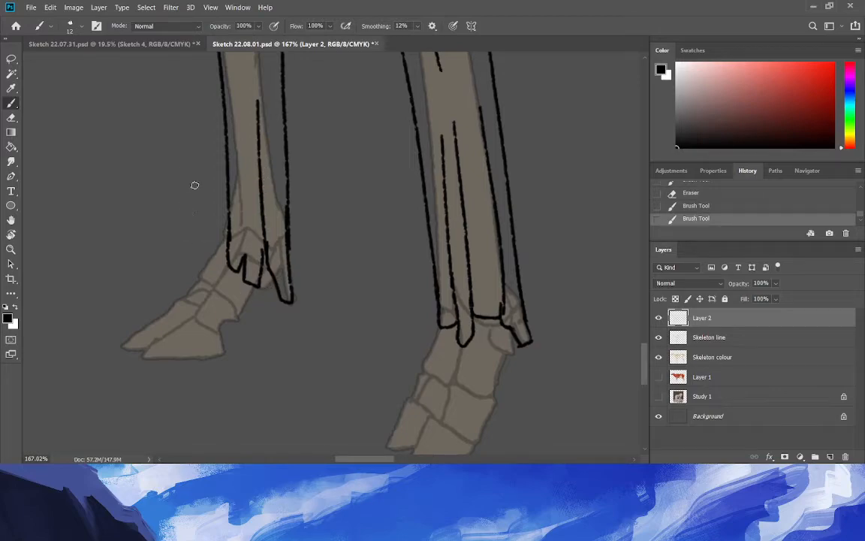
Reshape the farther front leg's front lower edge in black to follow the ankle bone, erasing the old straight line.
mouse_move(225, 226)
mouse_down()
mouse_move(222, 259)
mouse_move(231, 224)
mouse_up()
click(11, 118)
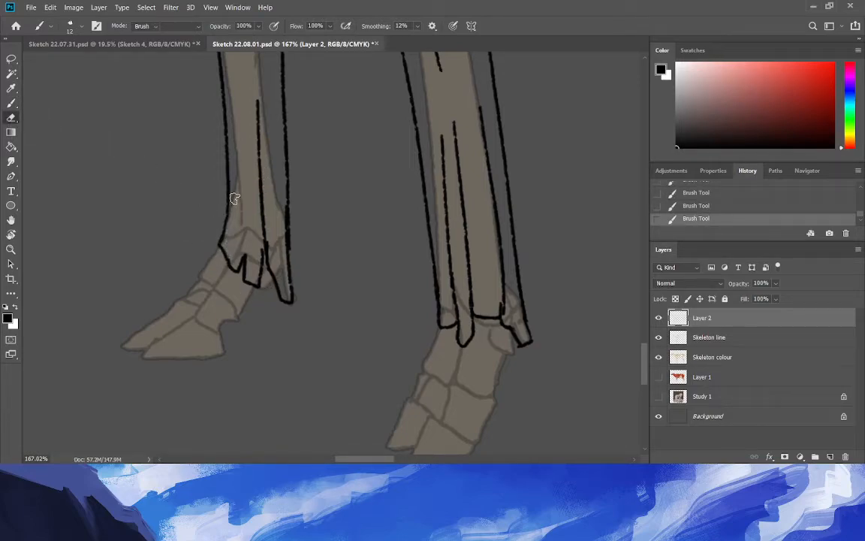
mouse_move(236, 275)
mouse_down()
mouse_move(243, 244)
mouse_move(229, 283)
mouse_up()
click(10, 105)
drag(242, 268, 219, 246)
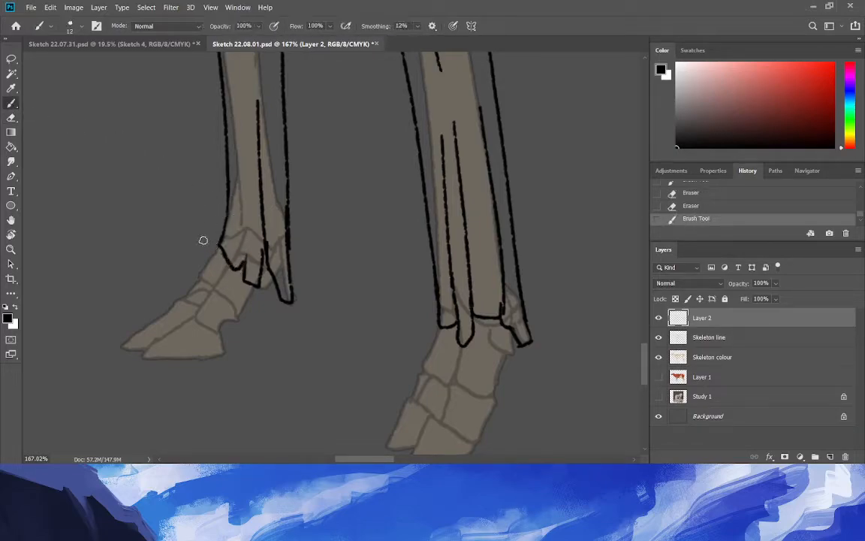
Clean up the notch at the farther front leg's lower end by redrawing its rear edge and erasing the overlapping inner lines.
drag(267, 261, 261, 288)
click(12, 118)
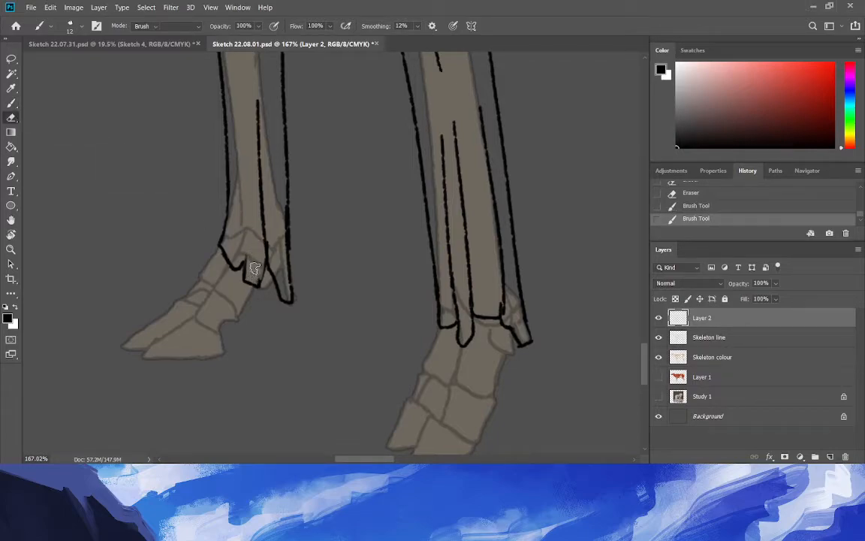
drag(236, 254, 239, 261)
mouse_move(246, 259)
mouse_down()
mouse_move(244, 278)
mouse_move(261, 289)
mouse_move(265, 263)
mouse_up()
click(11, 103)
key(ctrl+z)
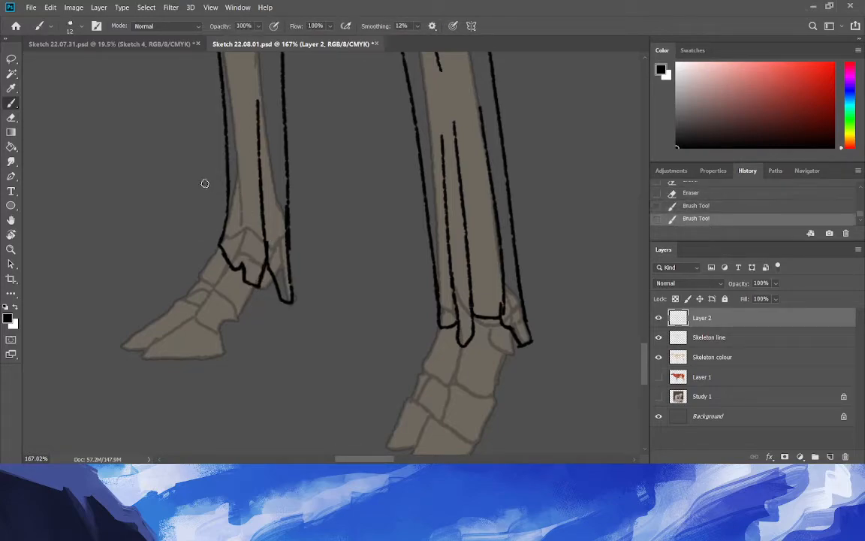
Hide the Skeleton colour and Skeleton line layers so only the muscle line art shows over the background.
click(11, 249)
drag(242, 307, 163, 306)
drag(262, 330, 199, 338)
click(659, 357)
click(659, 338)
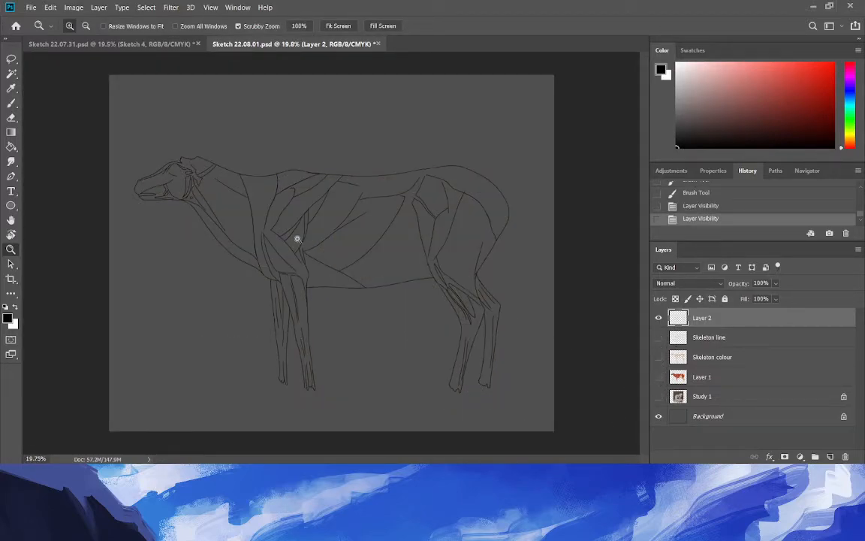
Select the area outside the animal's line art with the Magic Wand, expand it by 2 pixels and invert the selection.
click(11, 73)
click(161, 133)
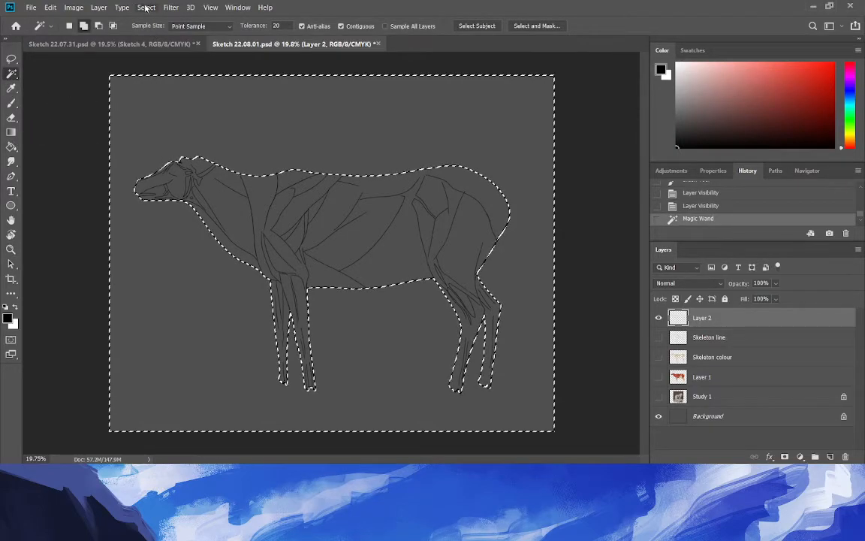
click(121, 8)
mouse_move(152, 160)
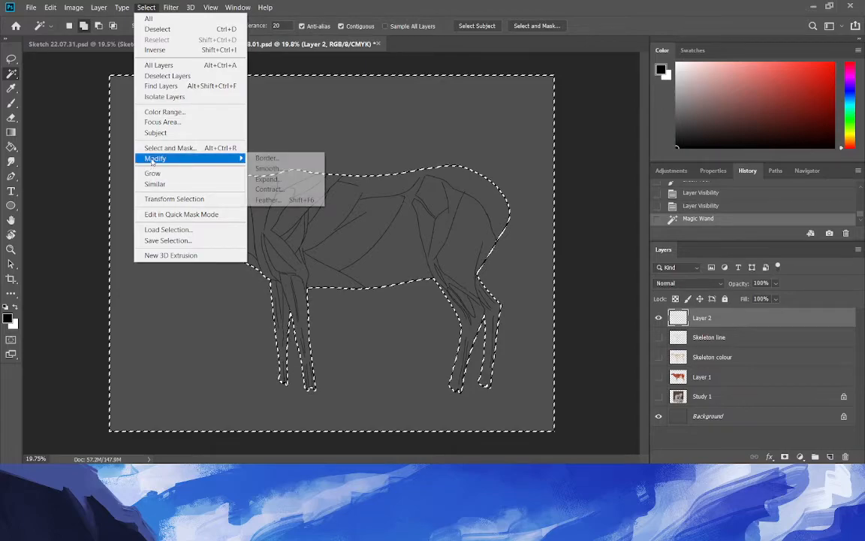
click(268, 178)
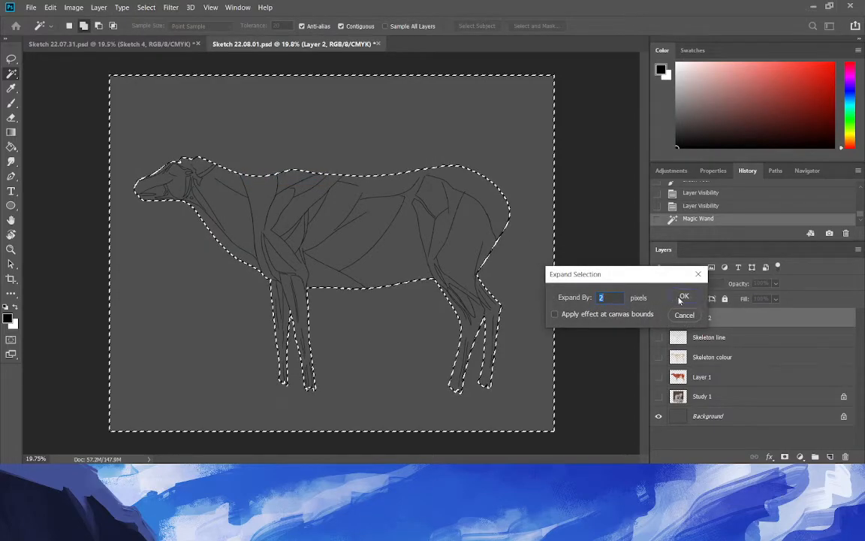
click(683, 297)
click(146, 8)
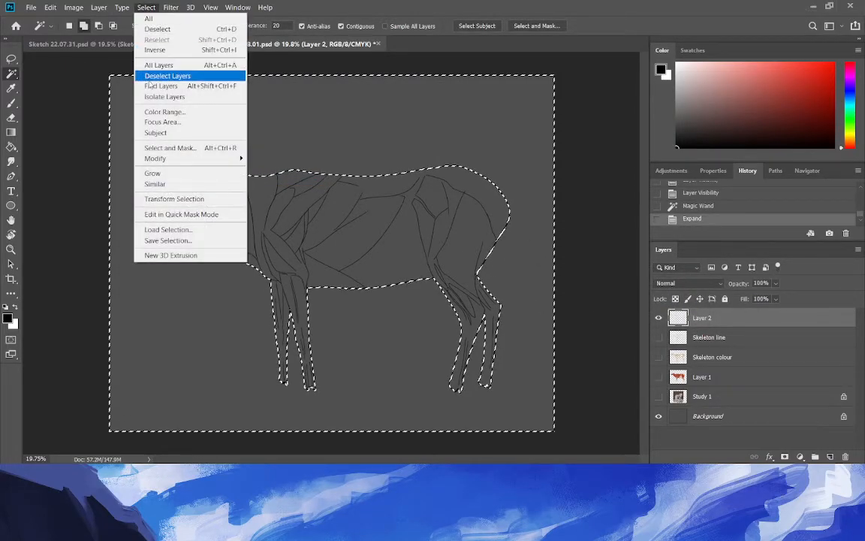
click(155, 49)
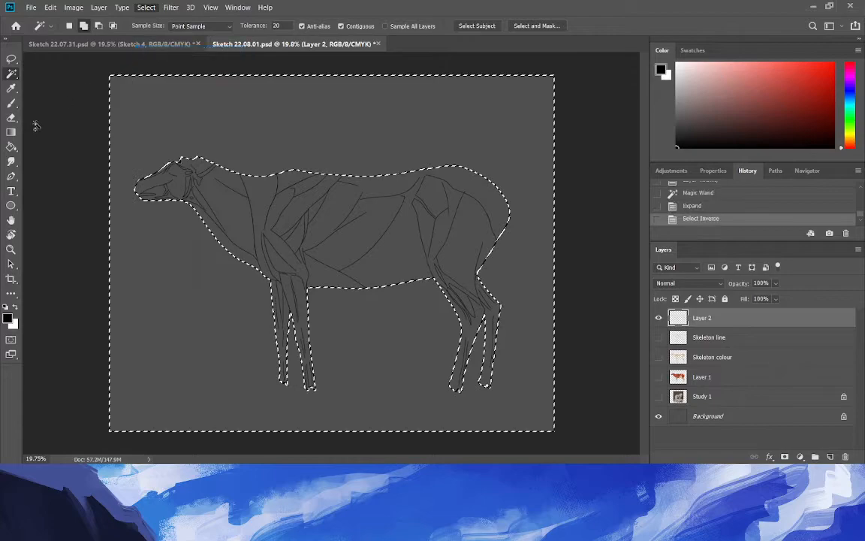
Fill the selected silhouette with red on a new layer directly beneath Layer 2, deselect, and lock the new layer's transparent pixels.
click(707, 337)
key(ctrl+shift+n)
key(Return)
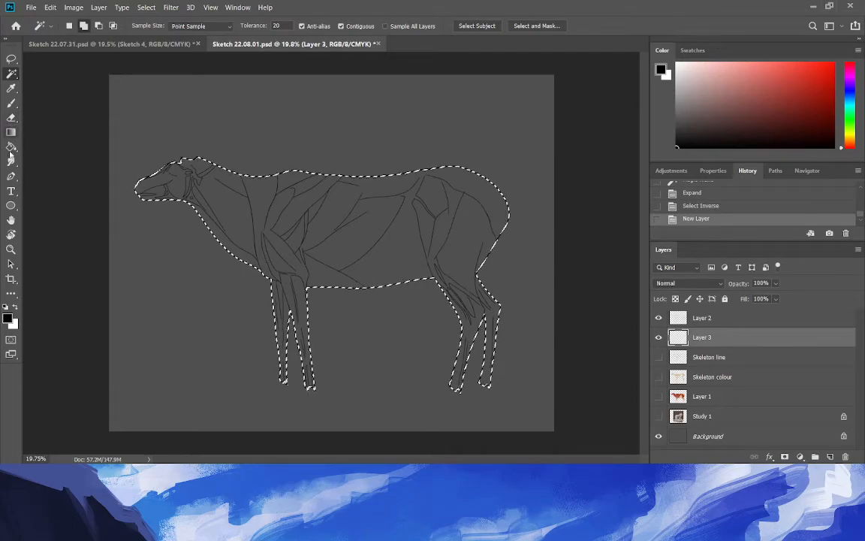
key(g)
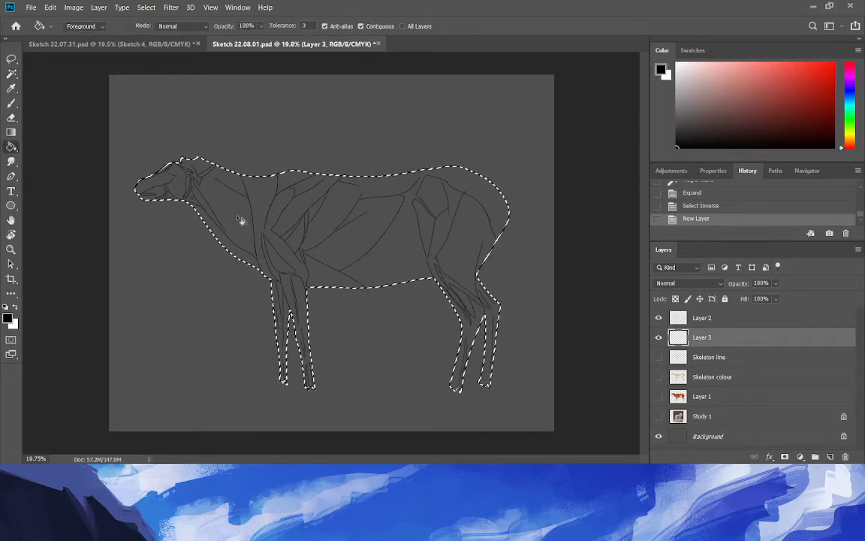
click(358, 346)
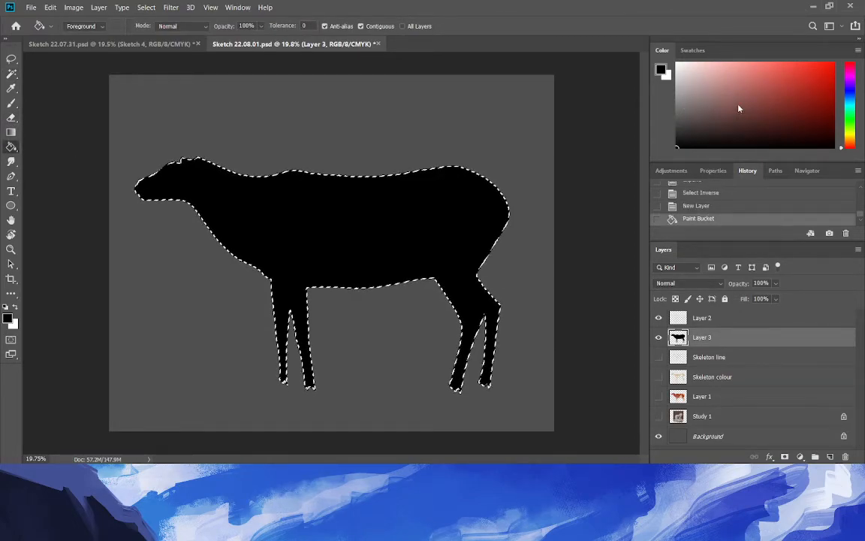
click(785, 88)
click(246, 251)
key(ctrl+d)
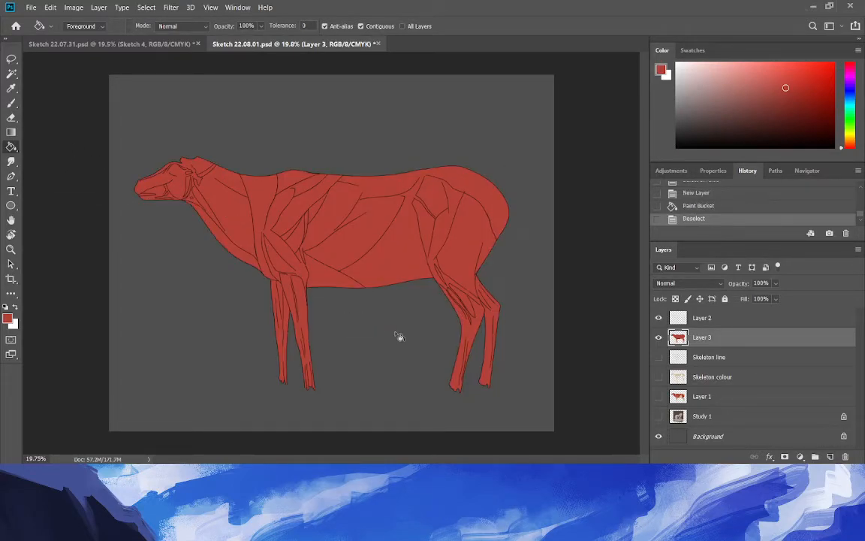
key(/)
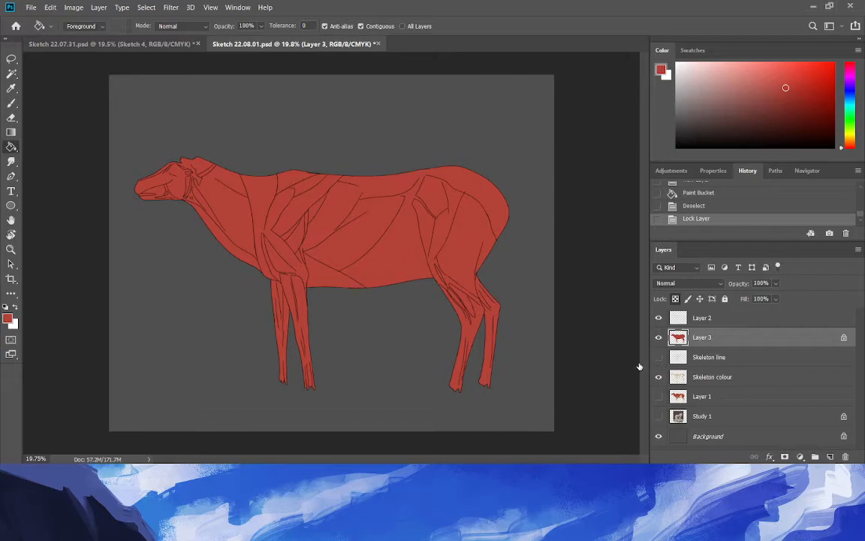
Show the Skeleton line and Skeleton colour layers and raise the opacity of both to 100%.
key(ctrl+comma)
key(ctrl+comma)
drag(659, 357, 659, 377)
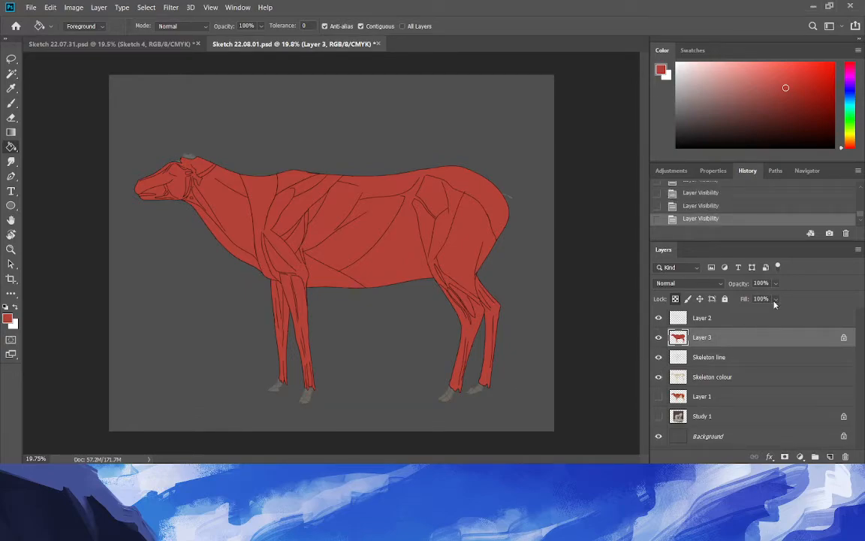
click(710, 357)
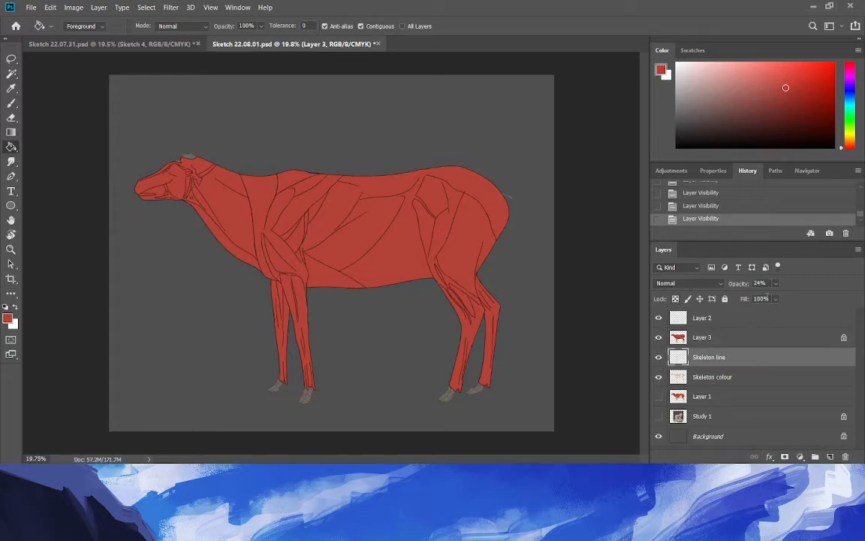
shift+click(714, 377)
click(777, 285)
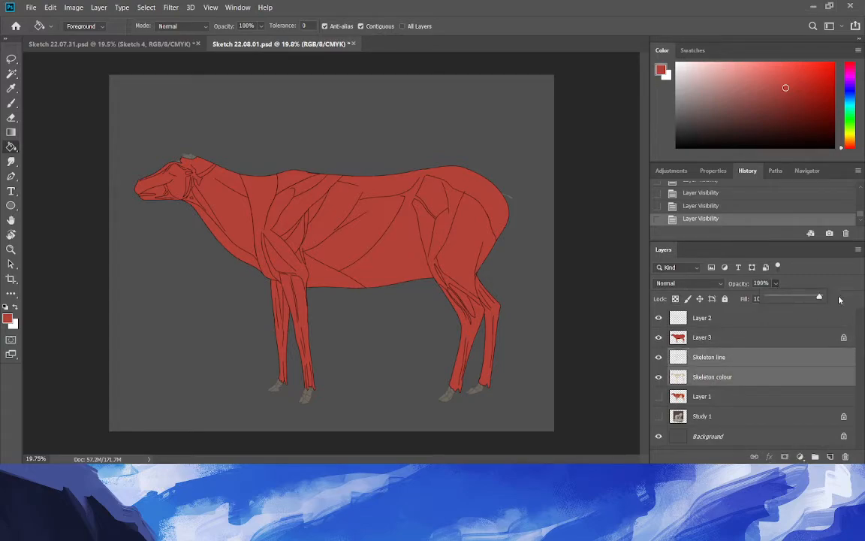
drag(798, 300, 822, 299)
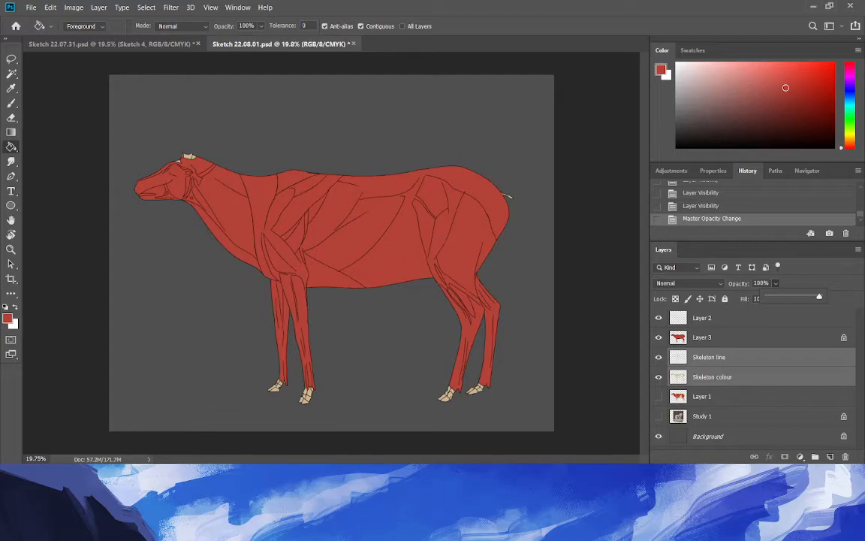
key(Return)
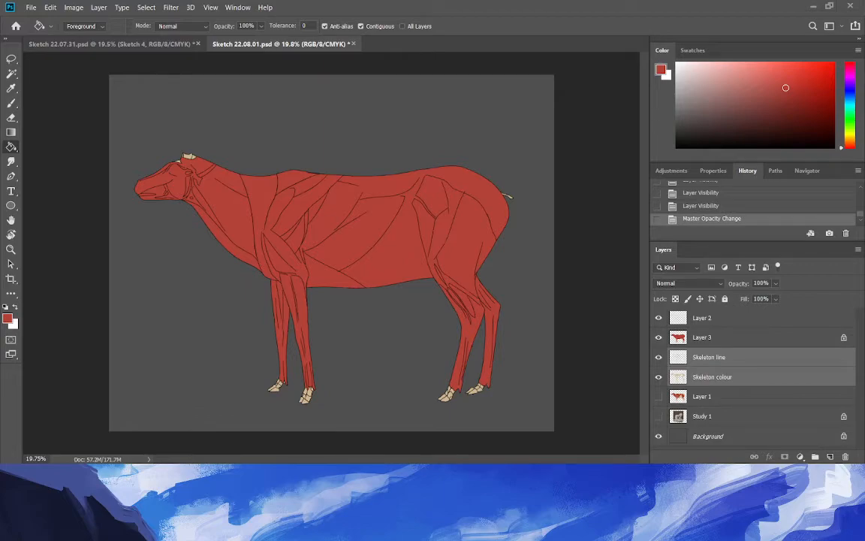
Rename the red fill layer "Muscle colour" and the line art layer above it "Muscle line".
double_click(701, 337)
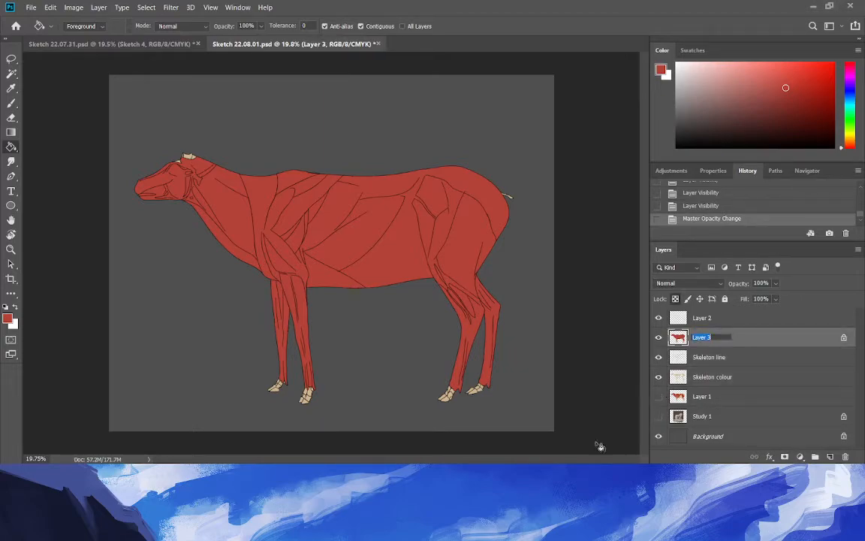
text(Muscle colour)
key(Return)
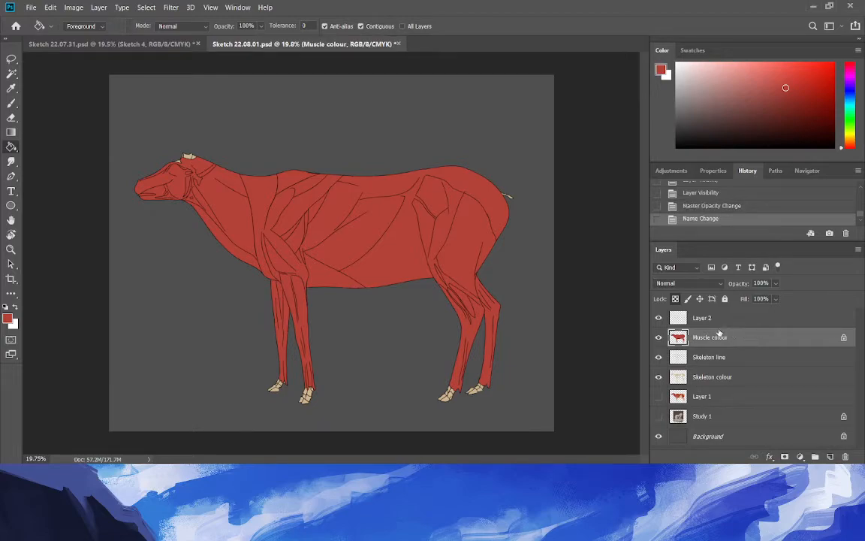
double_click(709, 322)
text(Muscle)
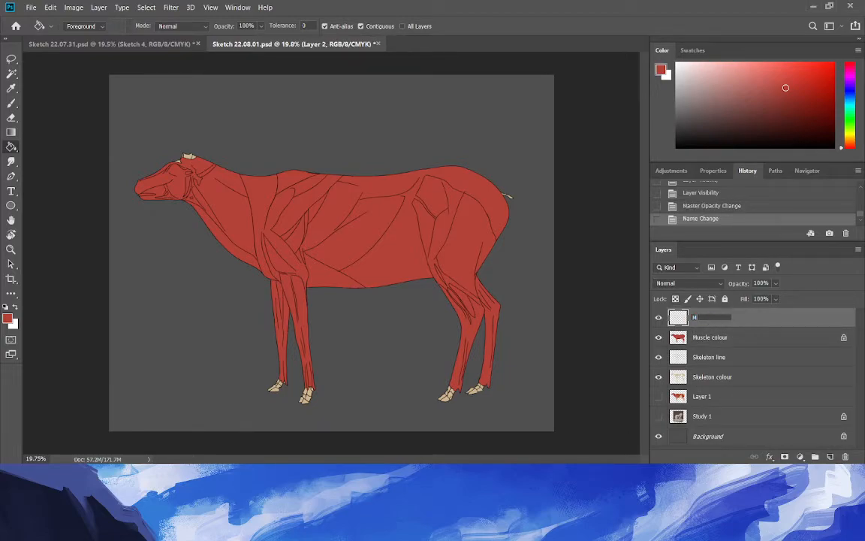
text( line)
key(Return)
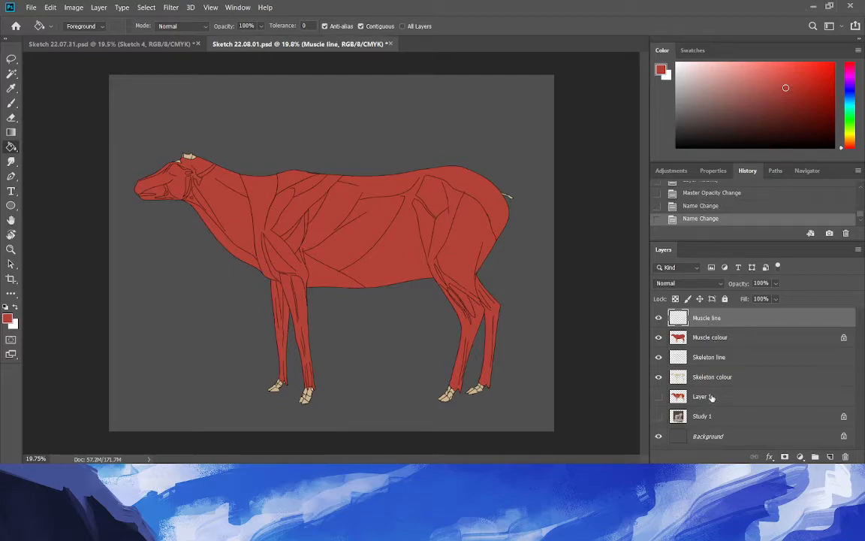
Show the painted muscle study on Layer 1 and hide the two Skeleton layers, Muscle line and Muscle colour.
click(660, 397)
click(659, 379)
click(656, 361)
click(658, 317)
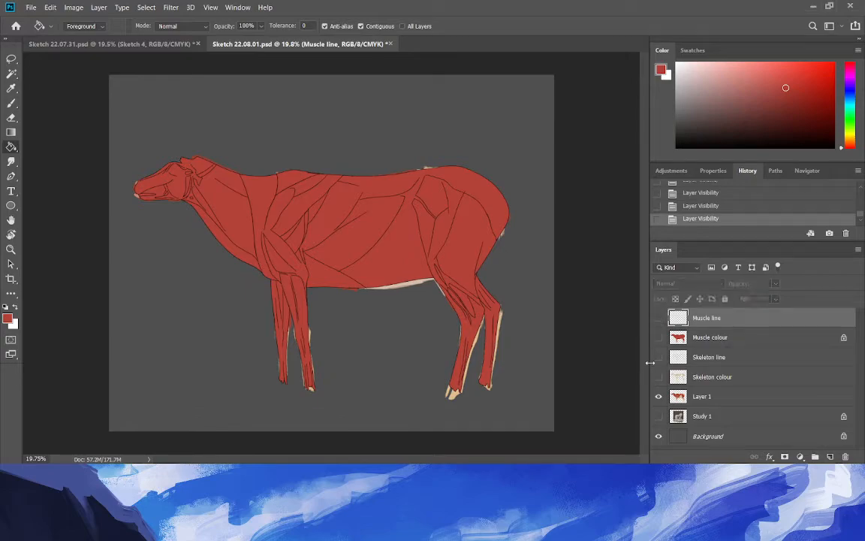
click(659, 337)
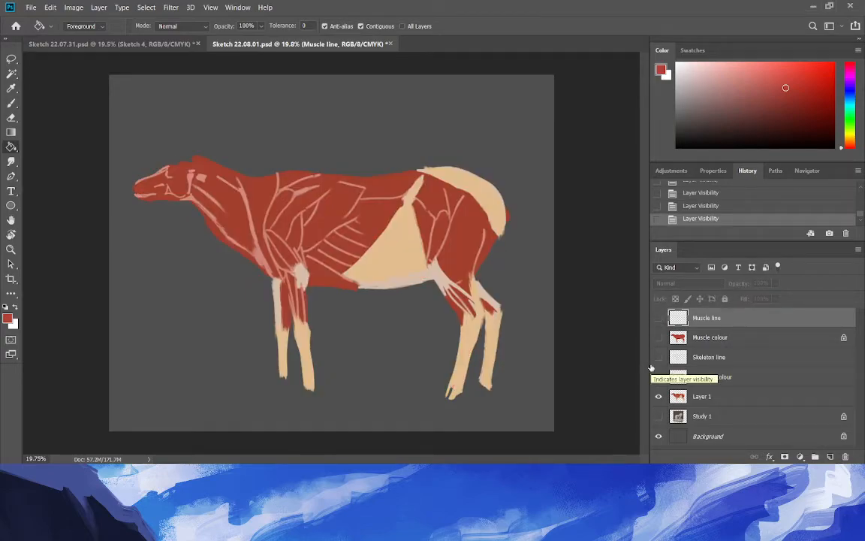
Delete the painted study Layer 1 and show the Muscle line, Muscle colour, Skeleton line and Skeleton colour layers.
click(728, 398)
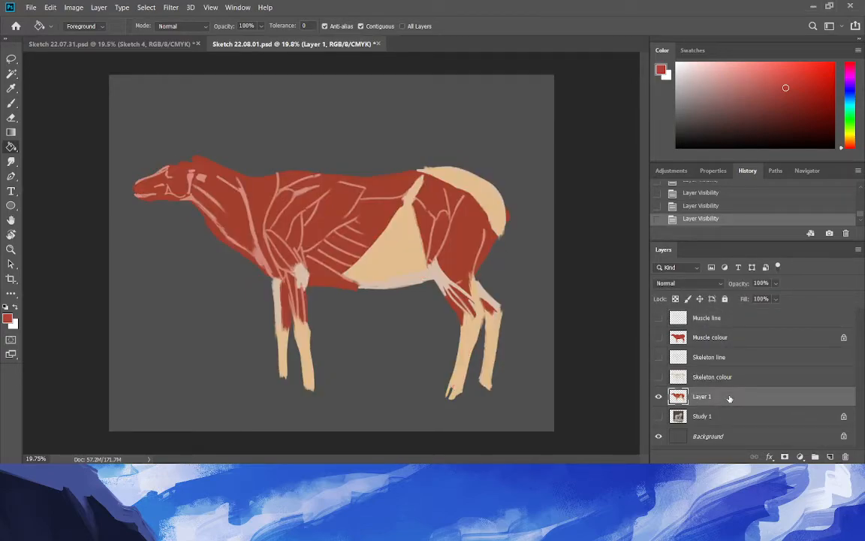
key(Delete)
drag(658, 377, 659, 318)
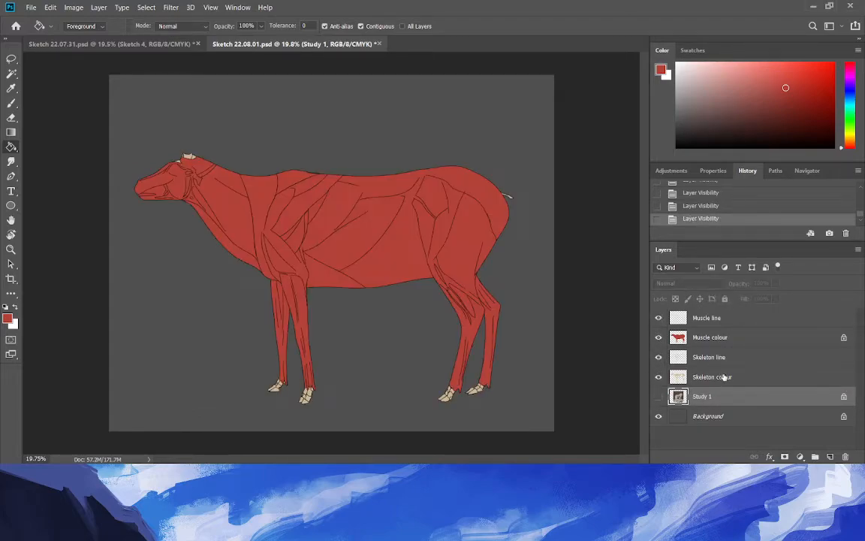
Group the four Muscle and Skeleton layers and name the group "Elk".
click(726, 381)
shift+click(725, 319)
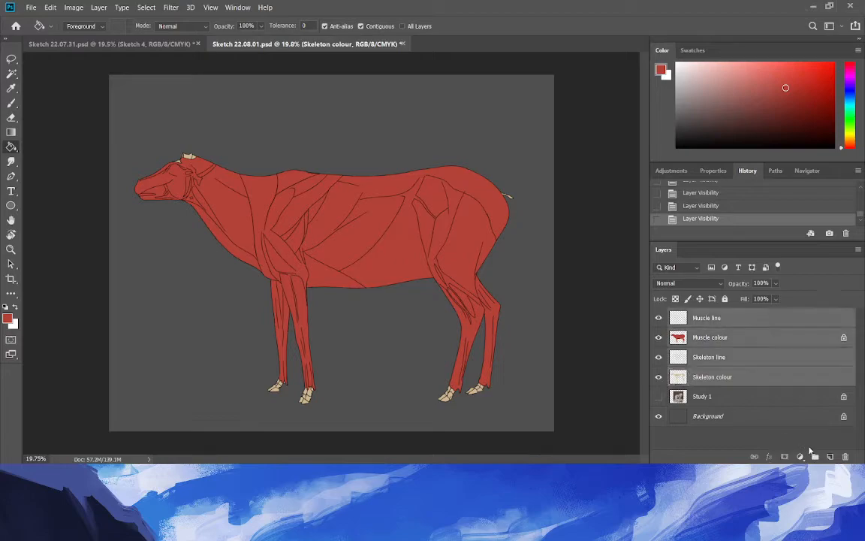
key(ctrl+g)
double_click(700, 314)
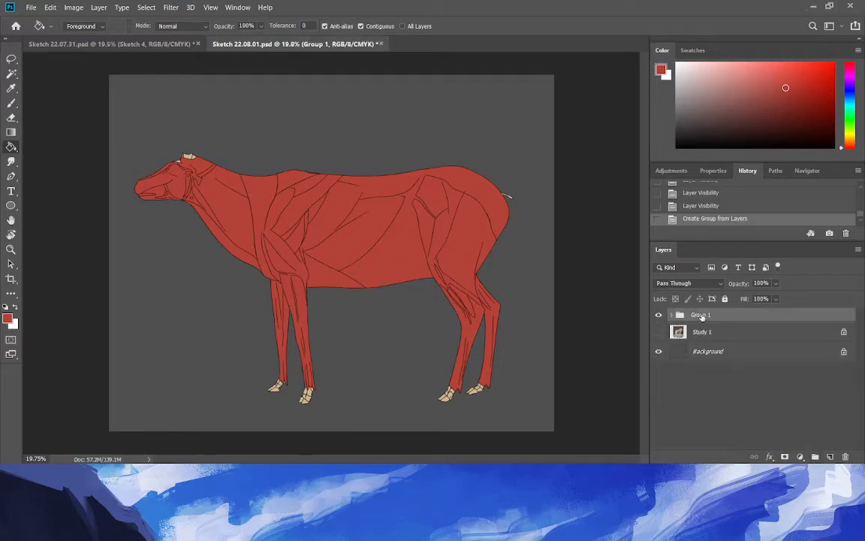
text(Elk)
key(Return)
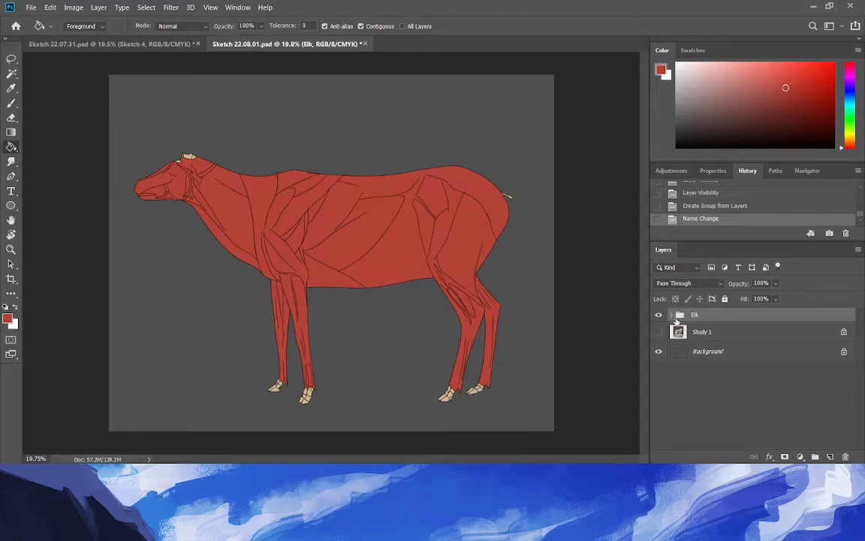
Lower the opacity of the Elk group to 43%.
click(672, 315)
click(672, 316)
click(775, 284)
click(759, 298)
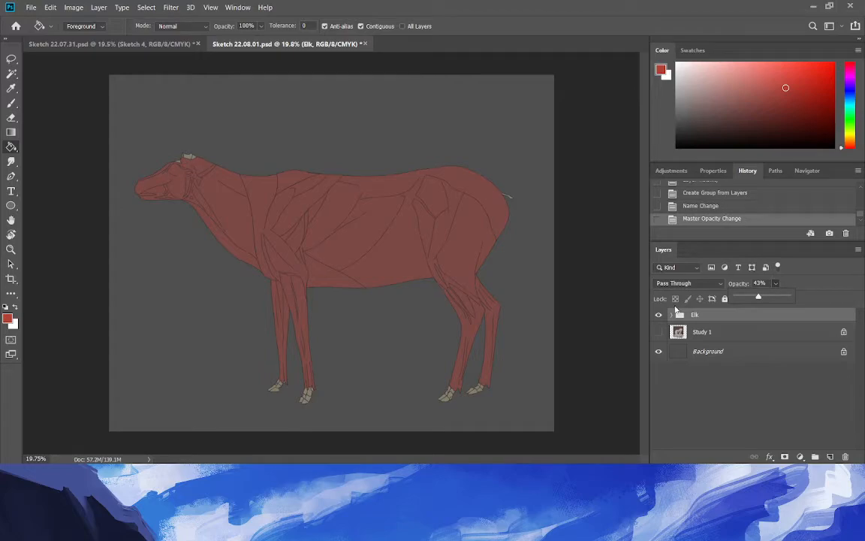
Add a new layer above the Elk group and ready the Brush tool with default black.
key(ctrl+shift+n)
key(Escape)
key(ctrl+shift+alt+n)
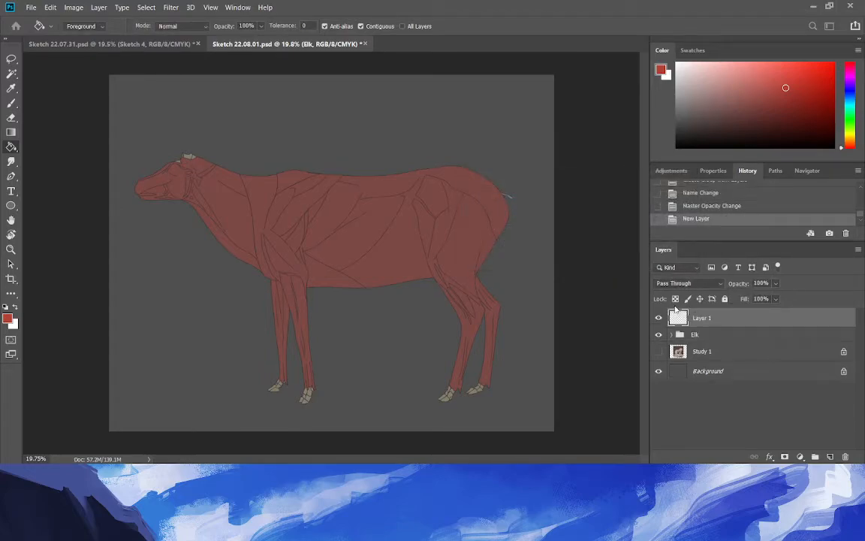
key(d)
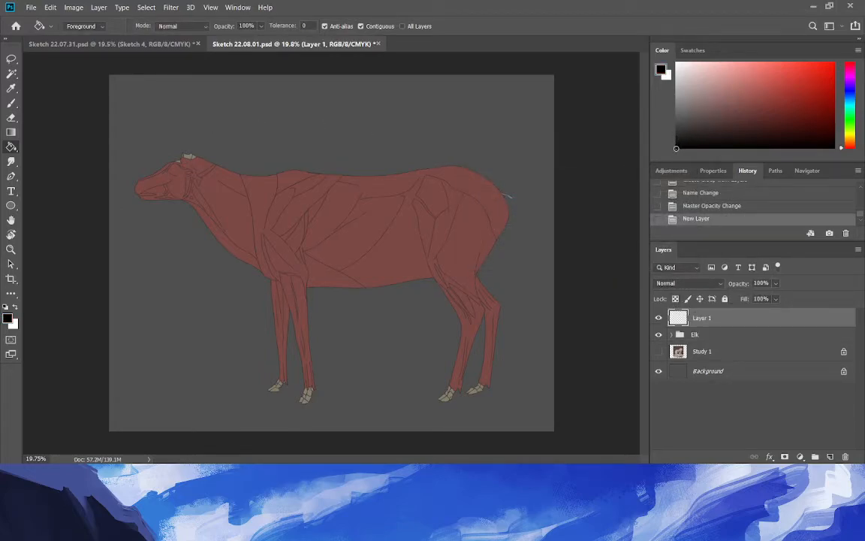
click(10, 104)
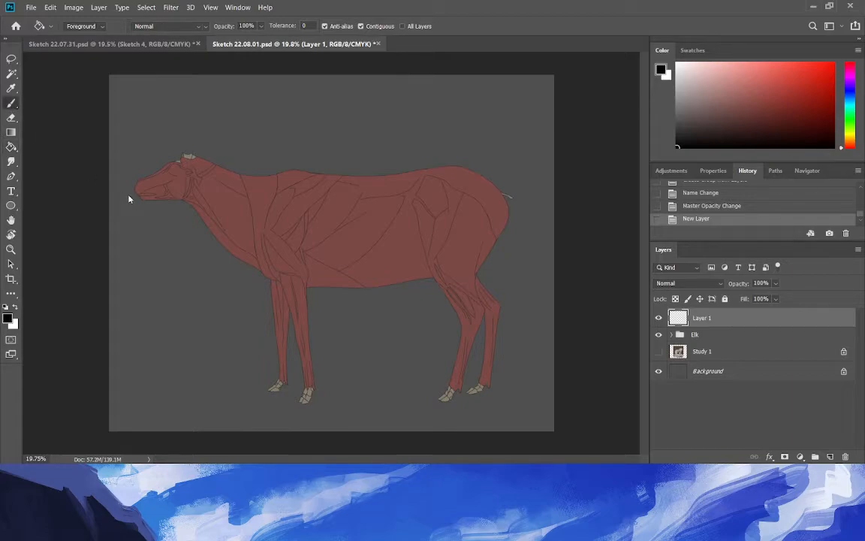
In the Sketch 22.07.31 document, place the Elk ref 1 image scaled to about 34% and shift it left to X 725.
key(ctrl+Tab)
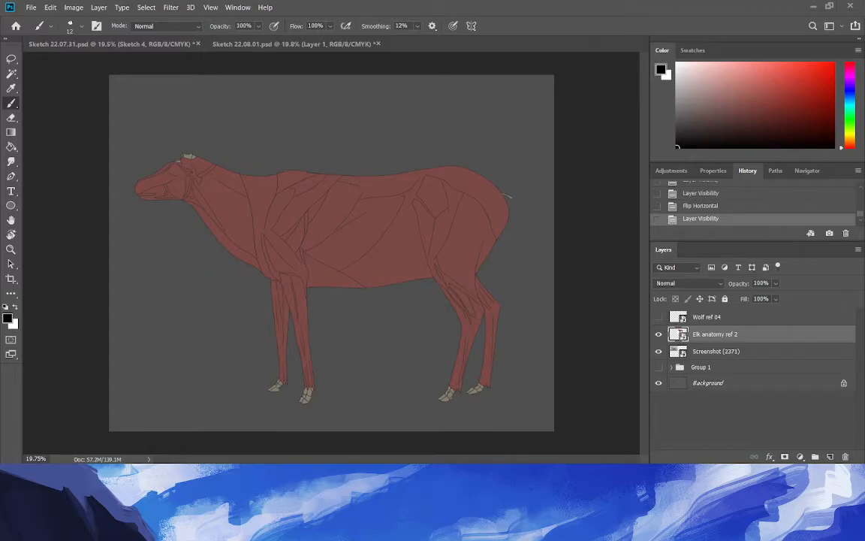
key(ctrl+t)
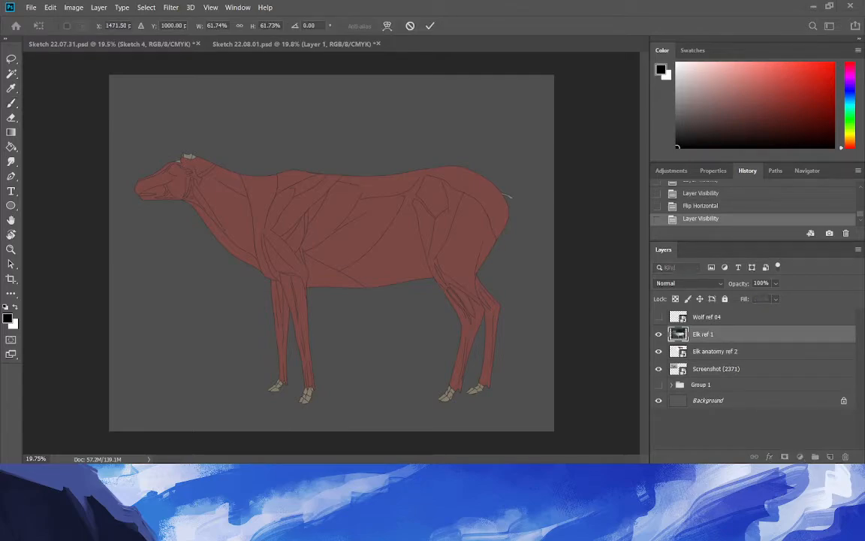
drag(240, 75, 241, 155)
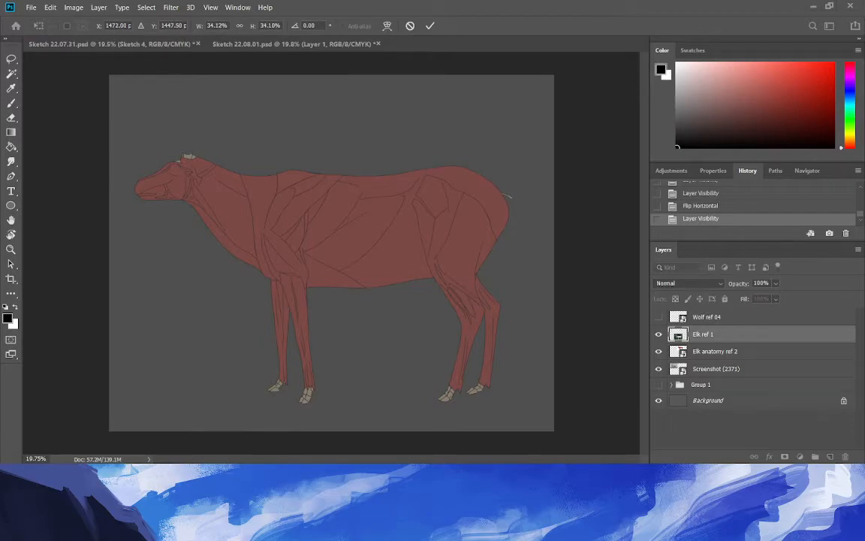
drag(240, 204, 174, 203)
key(b)
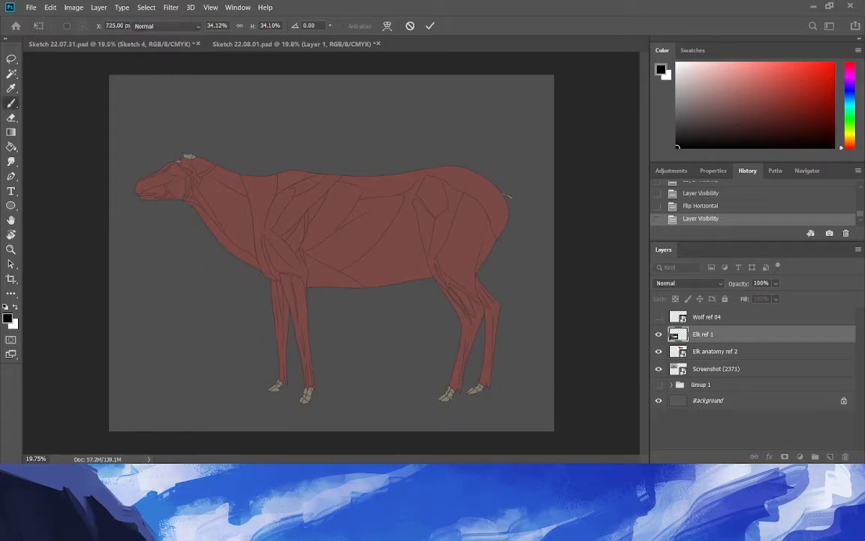
key(w)
Place the Sketch 22.03.19 file as an embedded image above Elk ref 1 and reposition it toward the canvas's lower right.
key(ctrl+shift+p)
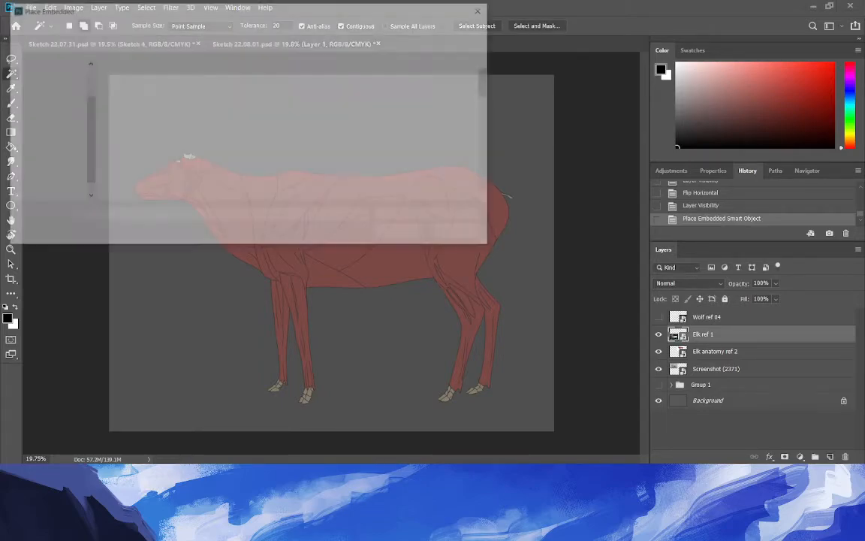
drag(318, 3, 436, 2)
drag(332, 13, 570, 0)
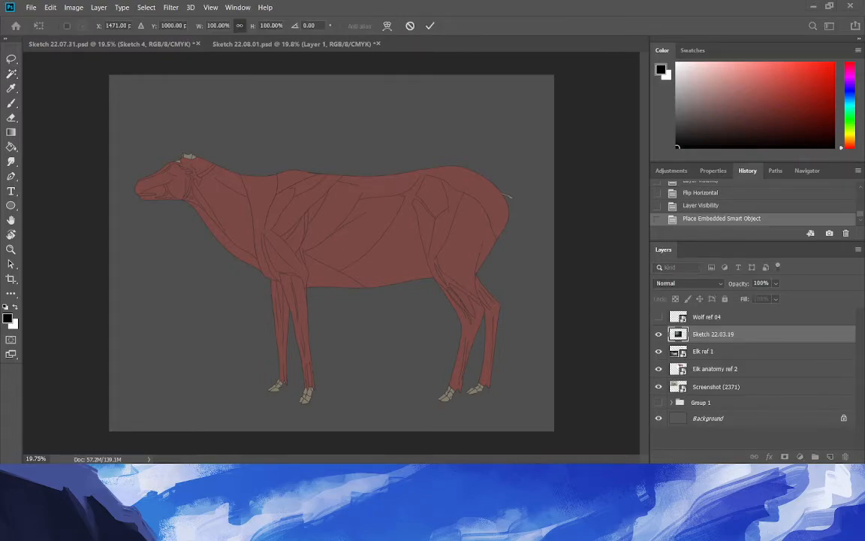
drag(332, 252, 406, 316)
key(w)
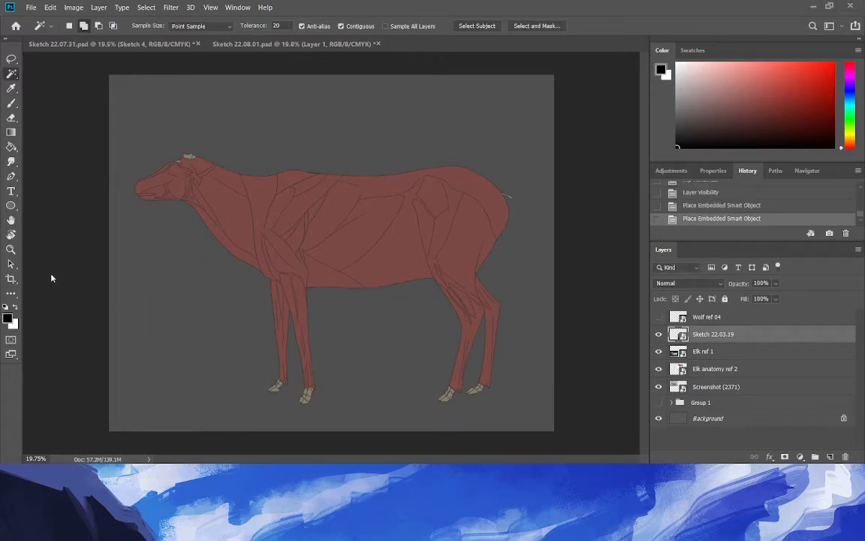
In the Sketch 22.08.01 document, brush short black contour lines behind the near foreleg's elbow on Layer 1.
click(11, 249)
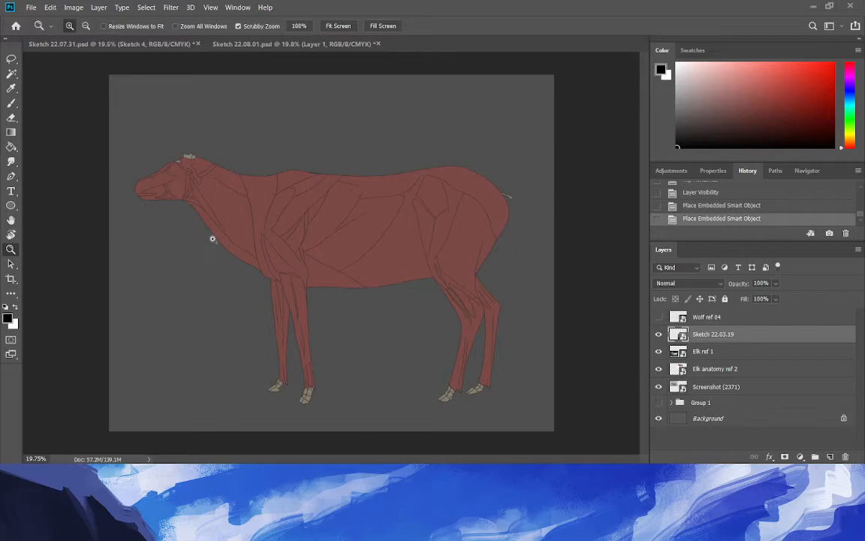
key(ctrl+Tab)
drag(241, 257, 264, 259)
drag(249, 293, 284, 284)
drag(359, 308, 377, 311)
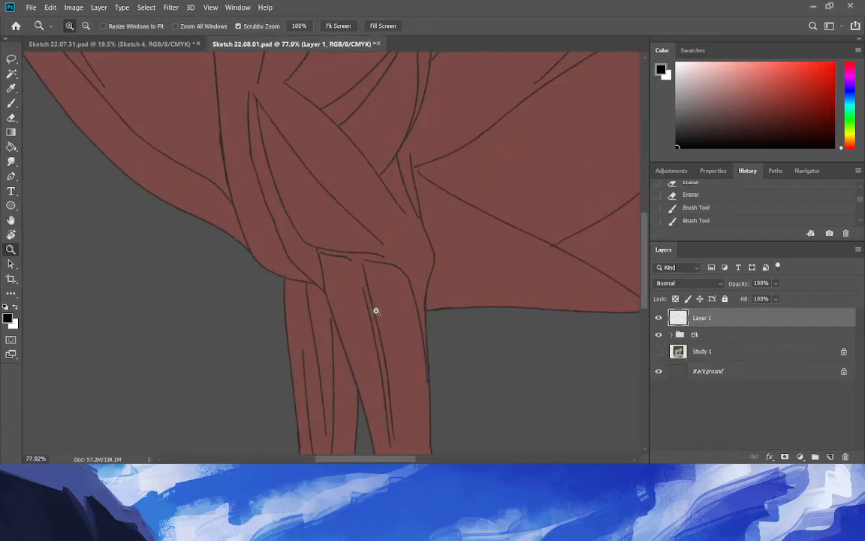
key(b)
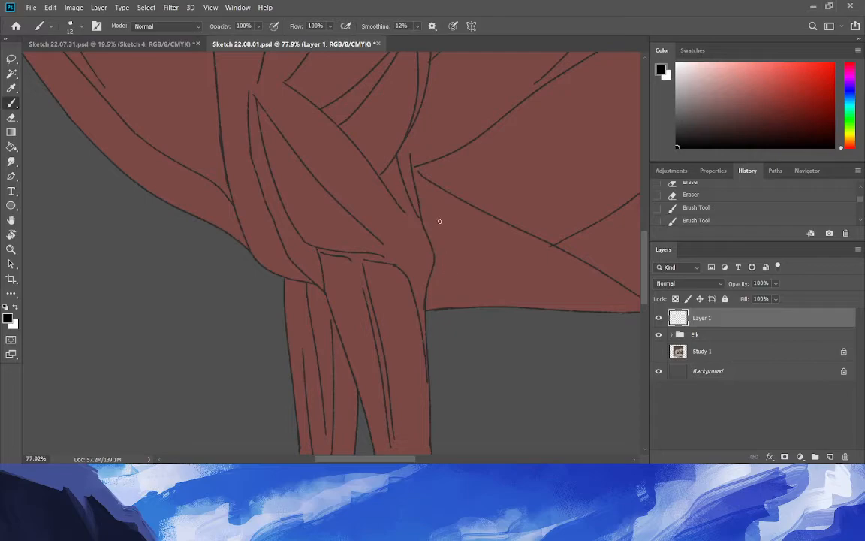
mouse_move(412, 172)
mouse_down()
mouse_move(440, 228)
mouse_move(432, 269)
mouse_up()
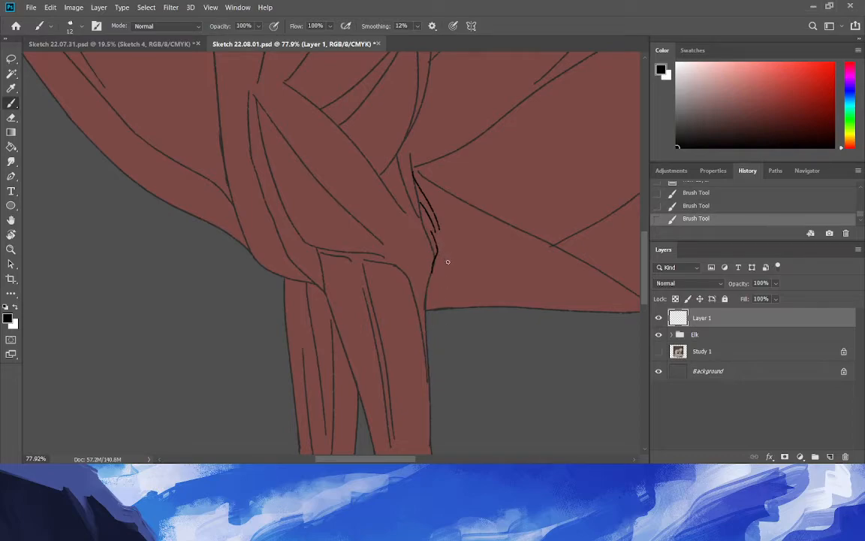
key(ctrl+z)
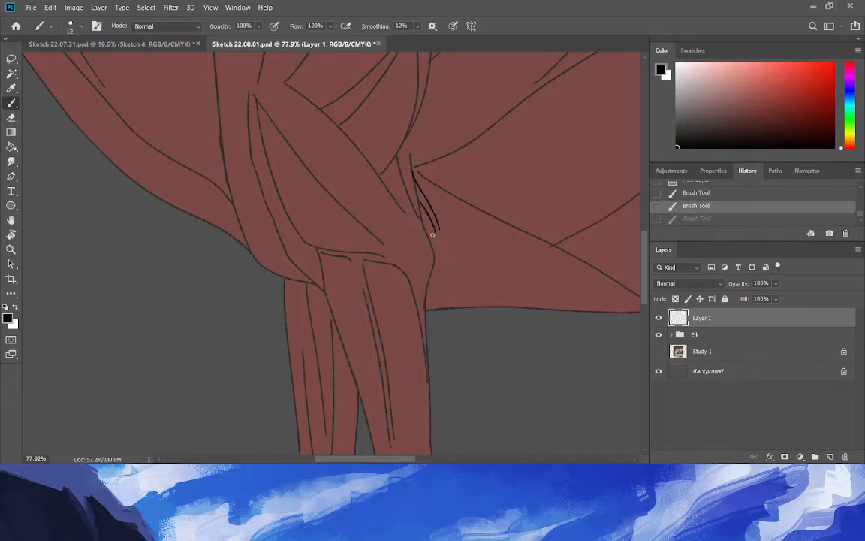
drag(443, 250, 428, 323)
Draw the rear contour of the near foreleg from just below the elbow down to the knee.
drag(434, 260, 427, 389)
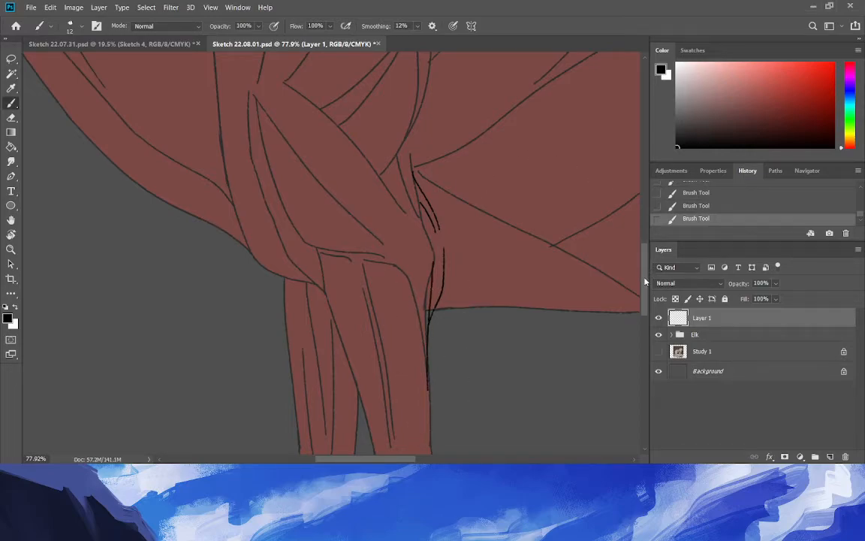
scroll(644, 279, down, 4)
key(ctrl+z)
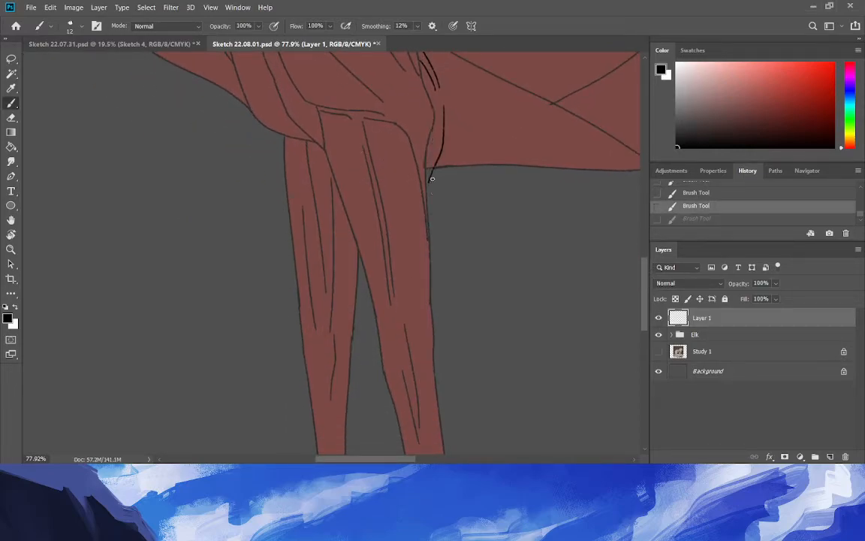
drag(429, 170, 434, 323)
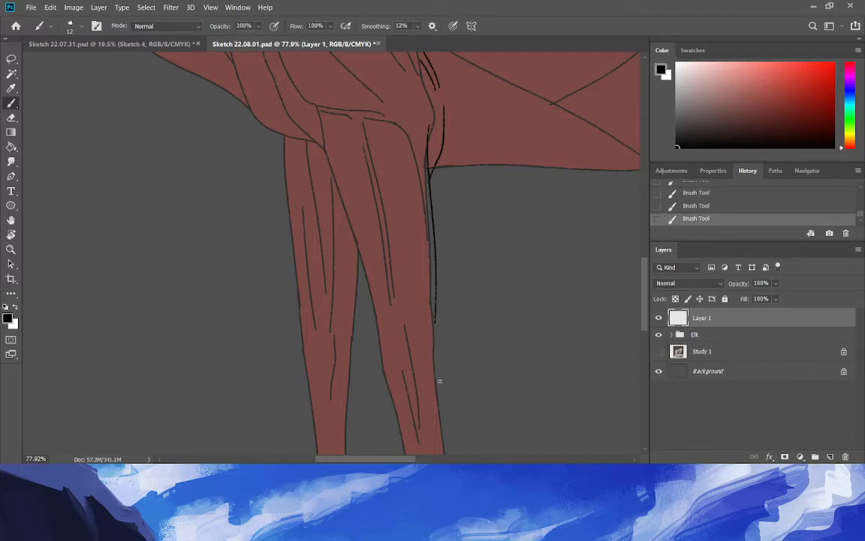
drag(434, 323, 434, 370)
Draw the front contour of the near foreleg from the knee up to its top, plus the lower chest curve.
drag(388, 386, 370, 301)
key(ctrl+z)
drag(388, 386, 361, 268)
drag(361, 268, 320, 112)
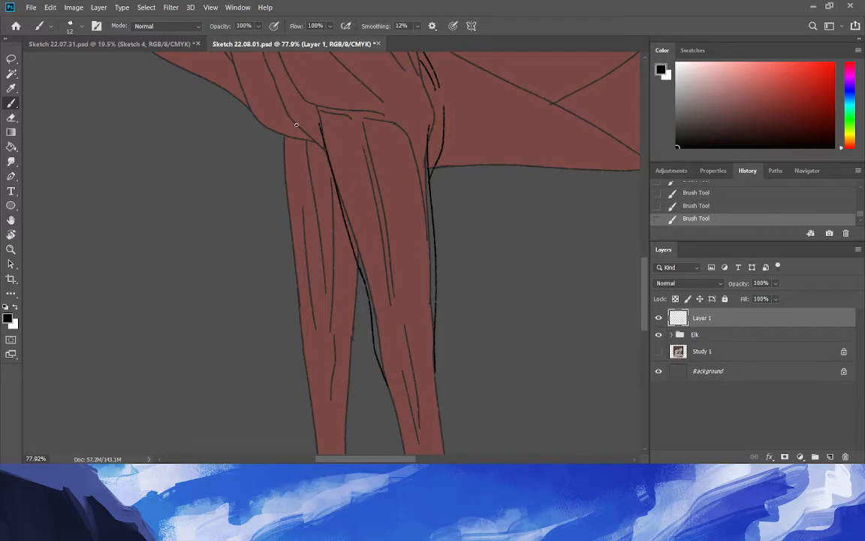
mouse_move(329, 158)
mouse_down()
mouse_move(254, 124)
mouse_move(259, 128)
mouse_move(278, 136)
mouse_move(242, 111)
mouse_move(212, 63)
mouse_up()
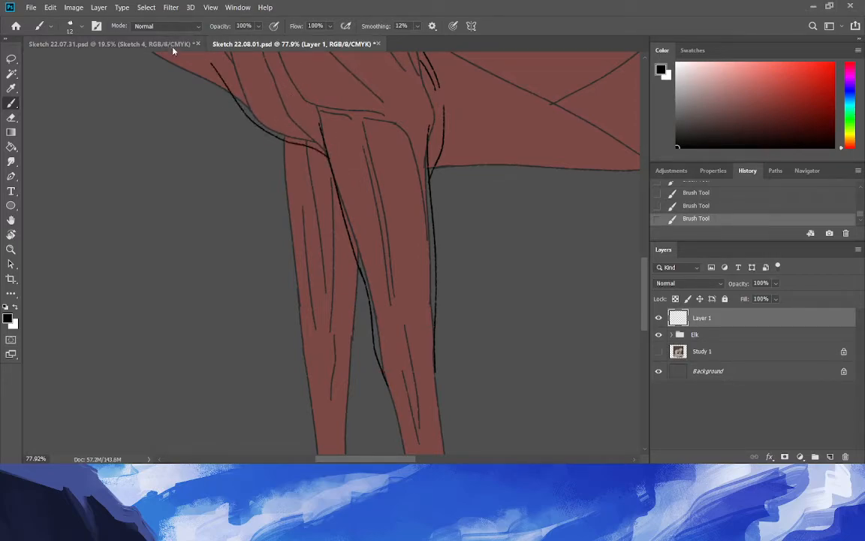
Continue the near foreleg's rear contour from the knee down the lower leg toward the fetlock.
click(11, 249)
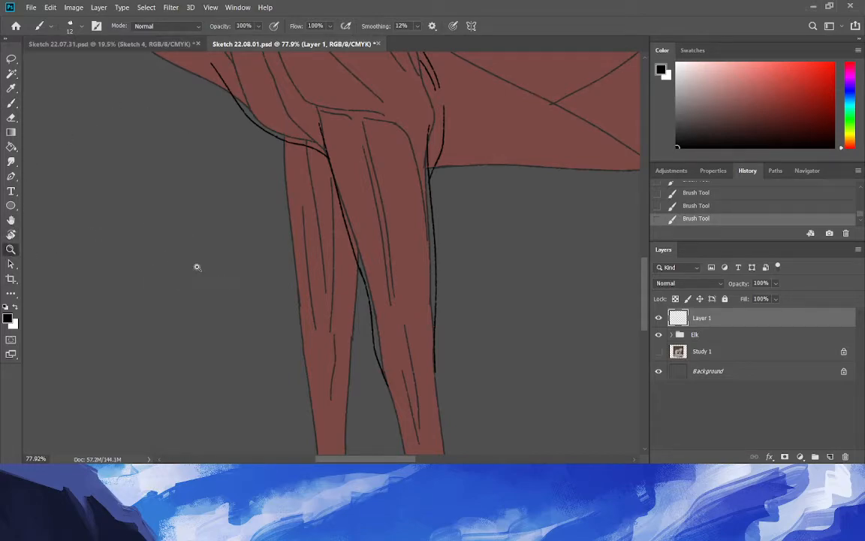
drag(412, 349, 391, 354)
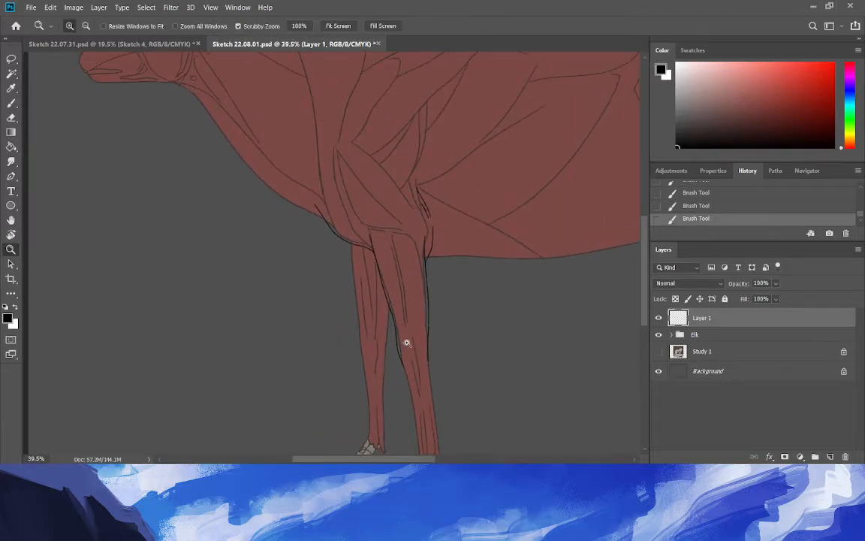
scroll(474, 309, down, 1)
scroll(473, 309, down, 4)
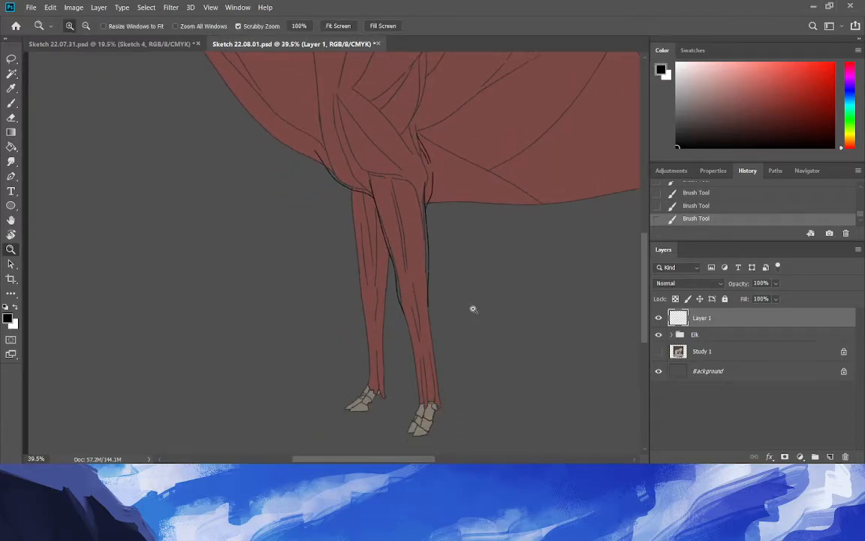
drag(450, 352, 478, 342)
drag(403, 371, 446, 349)
scroll(426, 305, down, 2)
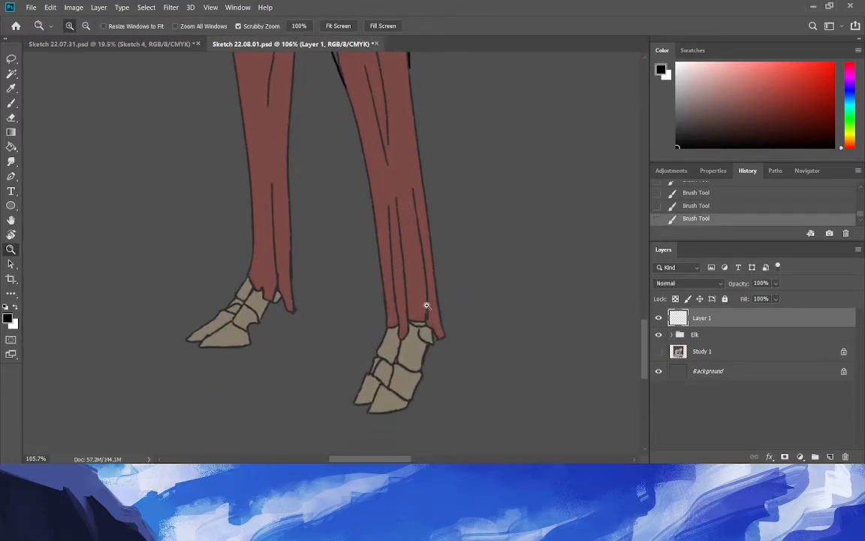
key(b)
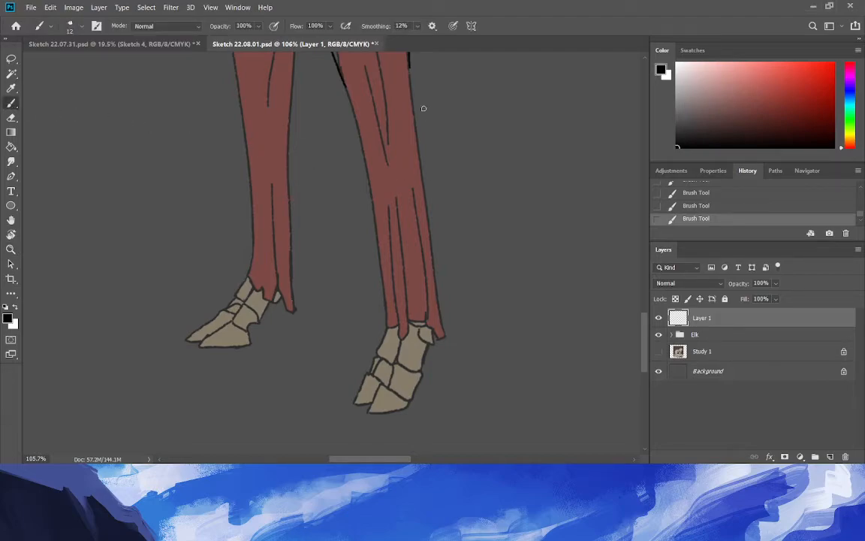
scroll(423, 109, up, 2)
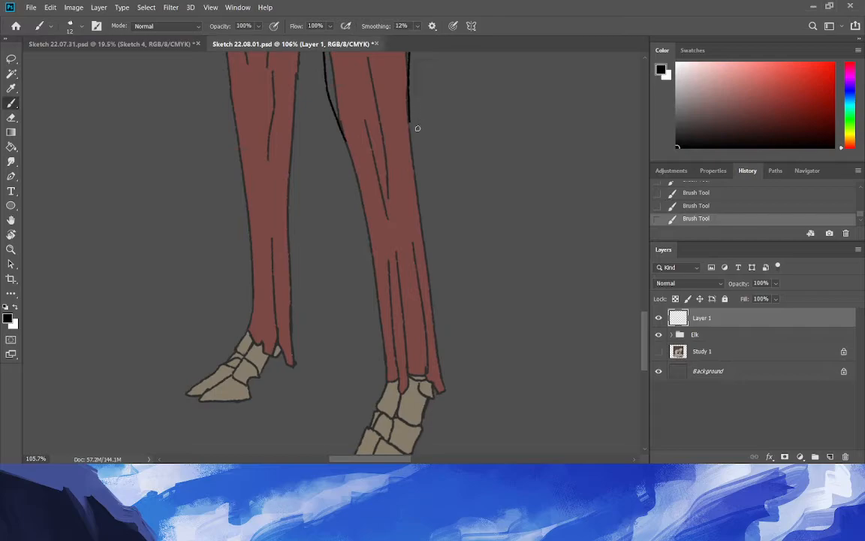
drag(410, 119, 435, 352)
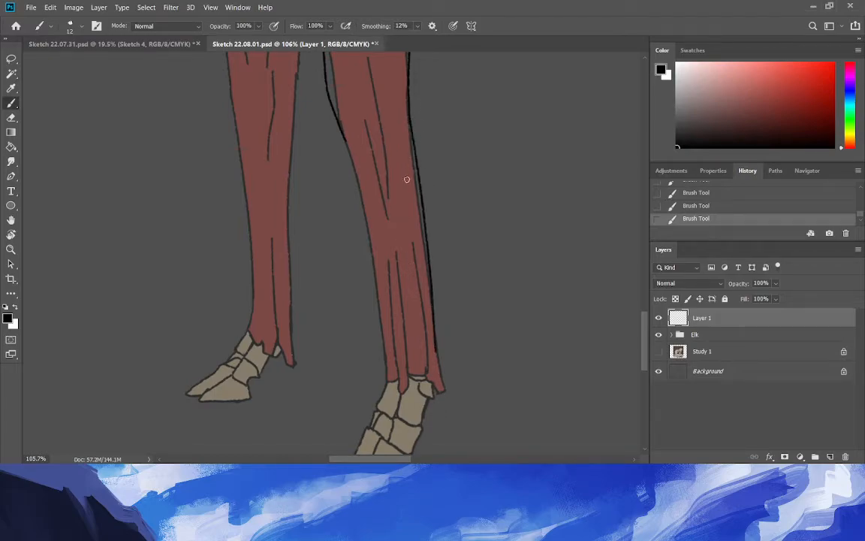
key(ctrl+z)
key(ctrl+shift+z)
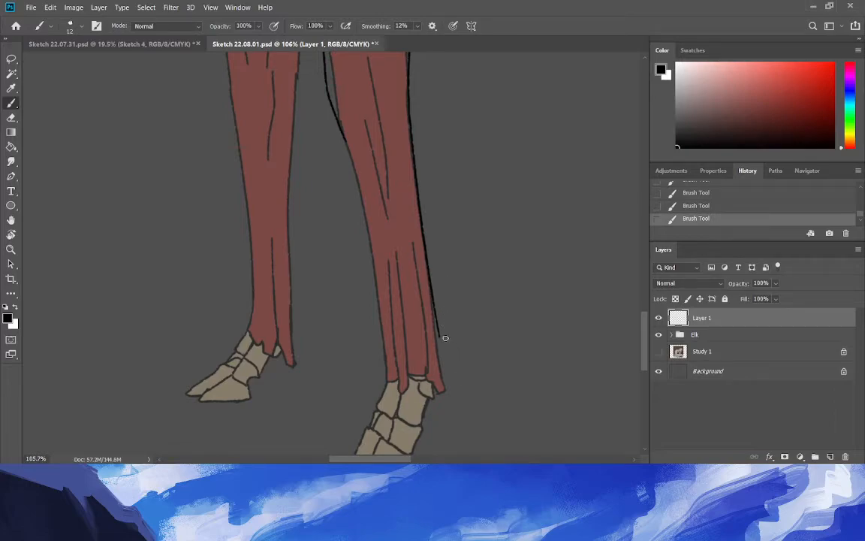
Draw the near foreleg's rear contour around the fetlock and down the back of the pastern to the heel.
drag(444, 362, 451, 402)
drag(434, 396, 425, 434)
scroll(579, 314, down, 3)
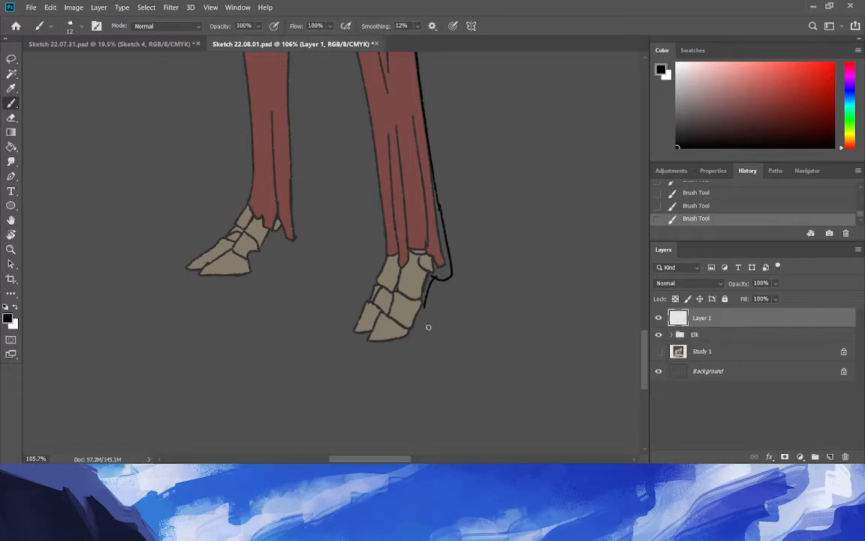
drag(427, 304, 423, 329)
Outline both toes of the near forefoot's cloven hoof and draw the front contour of the pastern up to the fetlock.
drag(419, 337, 365, 344)
drag(423, 331, 376, 301)
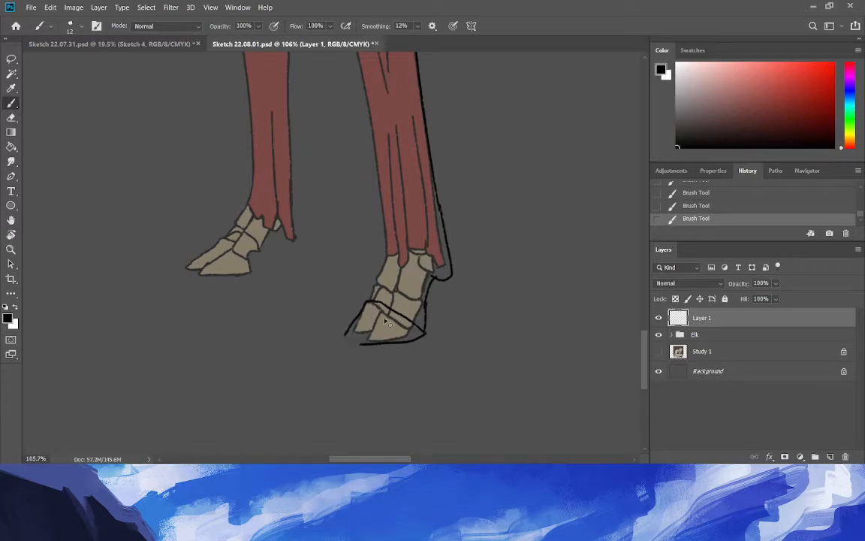
key(ctrl+z)
mouse_move(386, 304)
mouse_down()
mouse_move(350, 343)
mouse_move(366, 346)
mouse_up()
key(ctrl+z)
mouse_move(418, 325)
mouse_down()
mouse_move(385, 308)
mouse_move(359, 344)
mouse_up()
key(ctrl+z)
drag(364, 304, 349, 334)
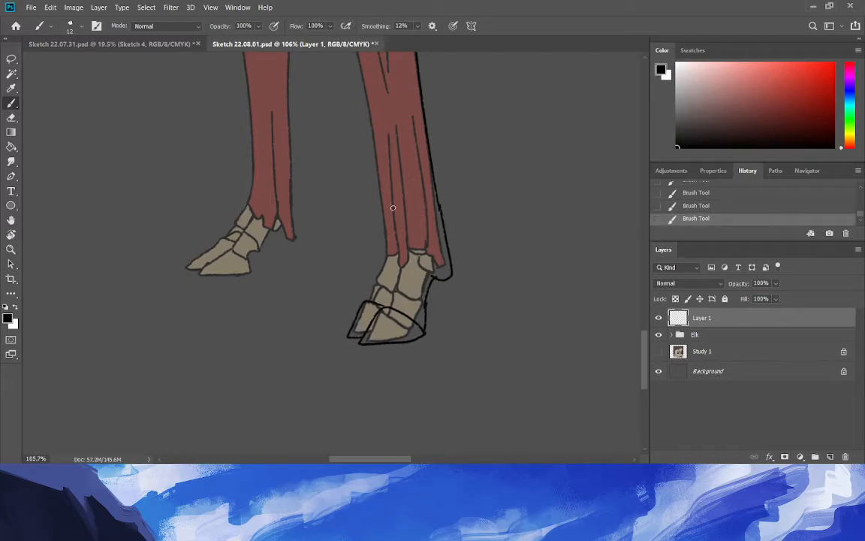
drag(364, 301, 378, 273)
drag(375, 282, 386, 239)
Erase part of the contour at the heel of the near forefoot and redraw it slightly farther out.
key(e)
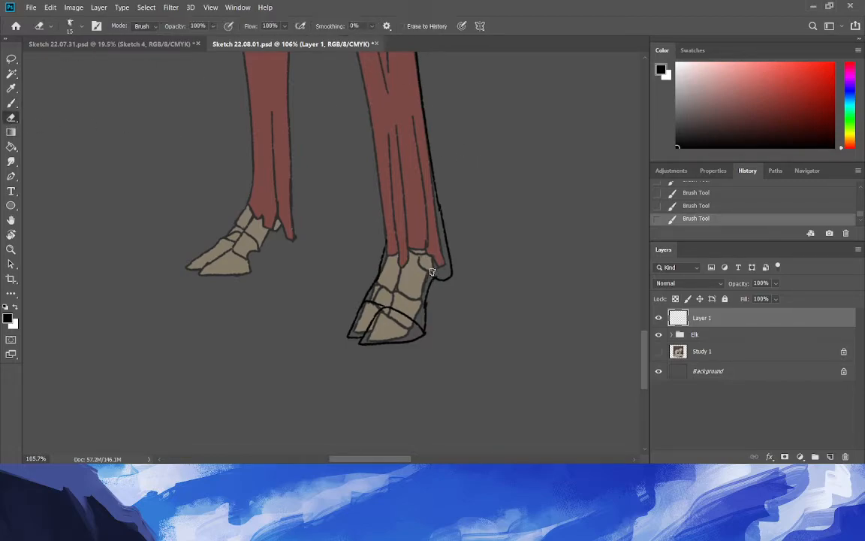
drag(423, 310, 426, 329)
click(11, 103)
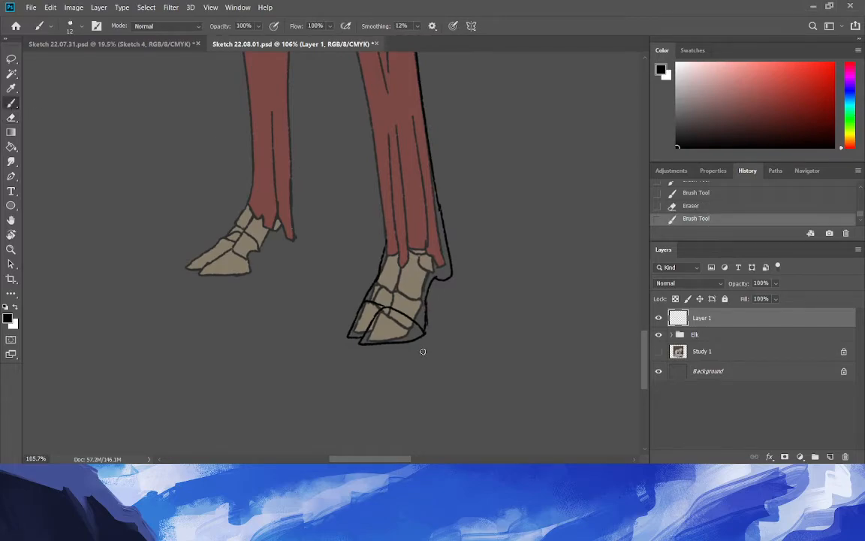
key(ctrl+z)
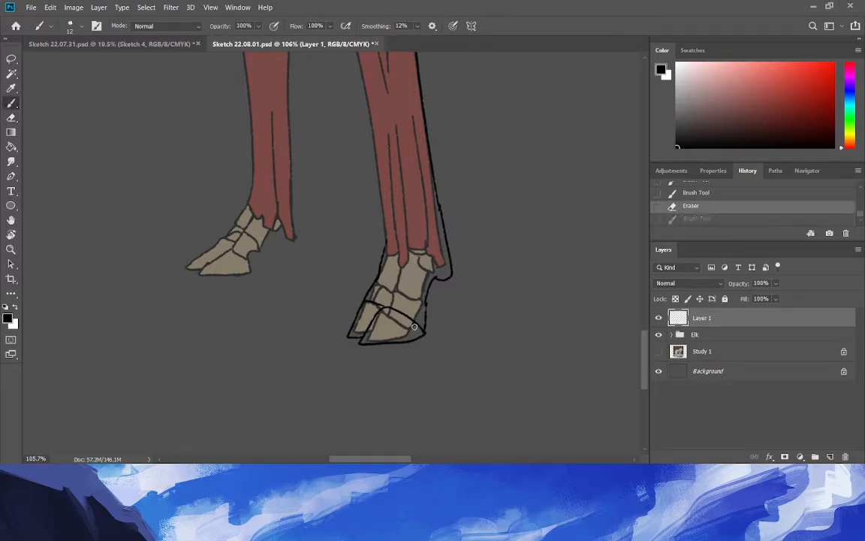
drag(423, 303, 418, 343)
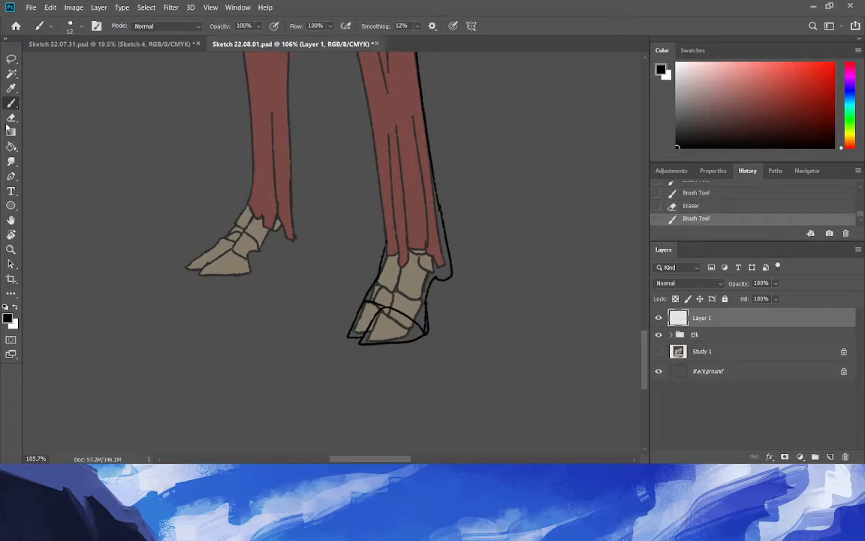
Reduce the eraser to size 7, trim the heel contour of the near forefoot and redraw its line down to the hoof.
key(e)
click(71, 26)
drag(67, 61, 64, 62)
click(429, 341)
mouse_move(425, 331)
mouse_down()
mouse_move(415, 303)
mouse_move(425, 329)
mouse_up()
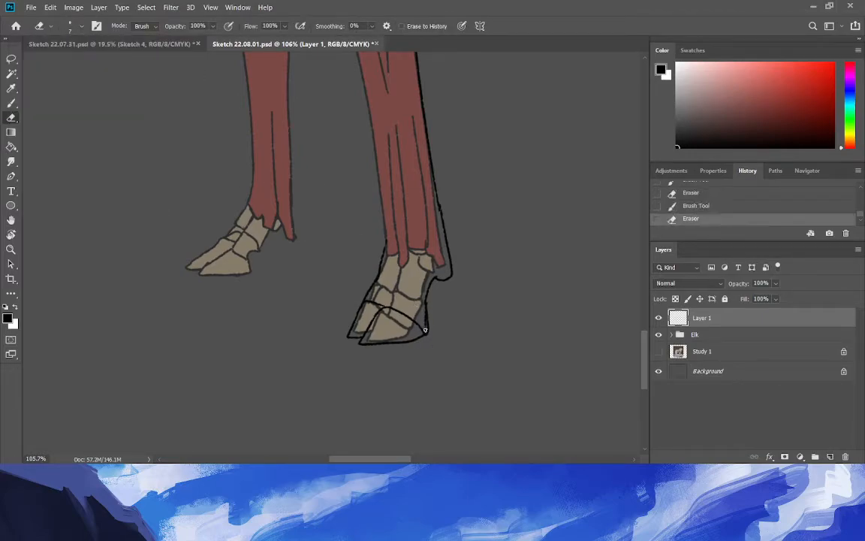
click(423, 316)
click(9, 105)
key(b)
drag(426, 302, 422, 337)
Draw the front contour of the near foreleg from the fetlock up to the existing line below the knee.
drag(645, 352, 642, 335)
drag(386, 357, 332, 111)
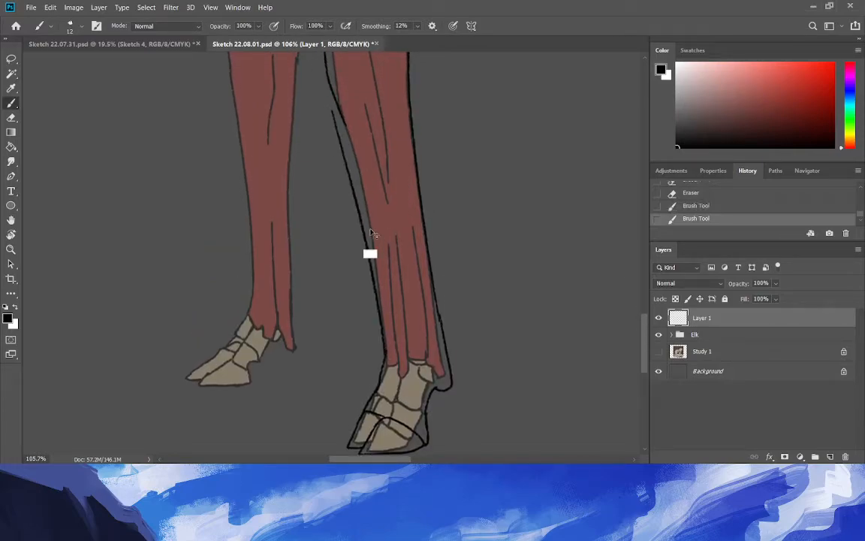
key(ctrl+z)
mouse_move(383, 361)
mouse_down()
mouse_move(379, 303)
mouse_move(325, 58)
mouse_up()
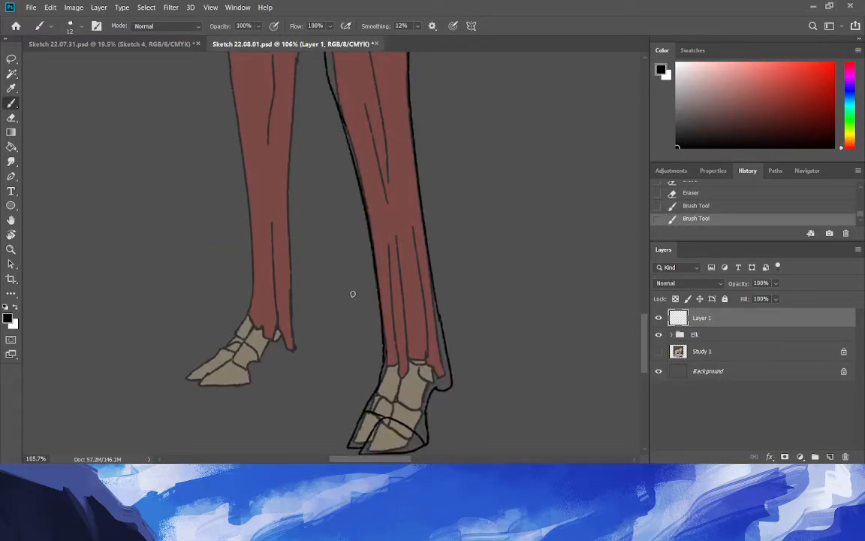
Clean up the front contour's overlap below the knee and trim the rear contour above the fetlock with the eraser.
key(e)
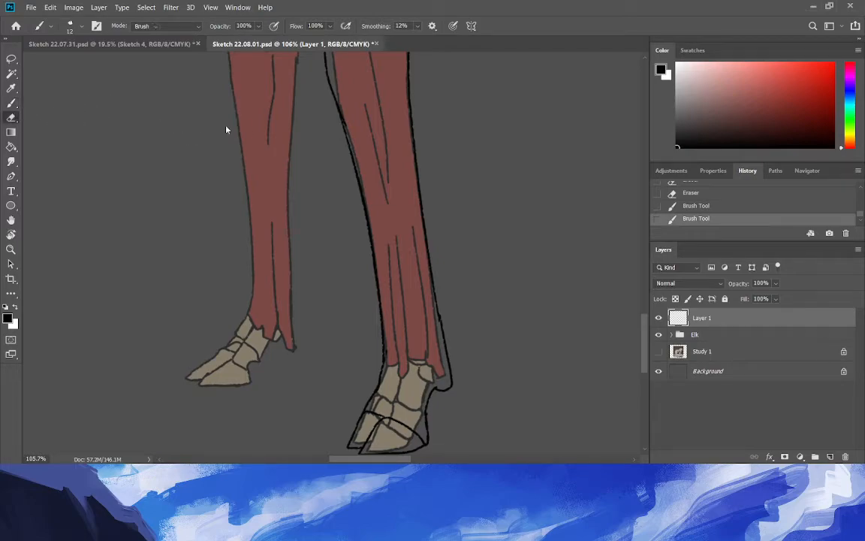
drag(340, 107, 335, 94)
key(b)
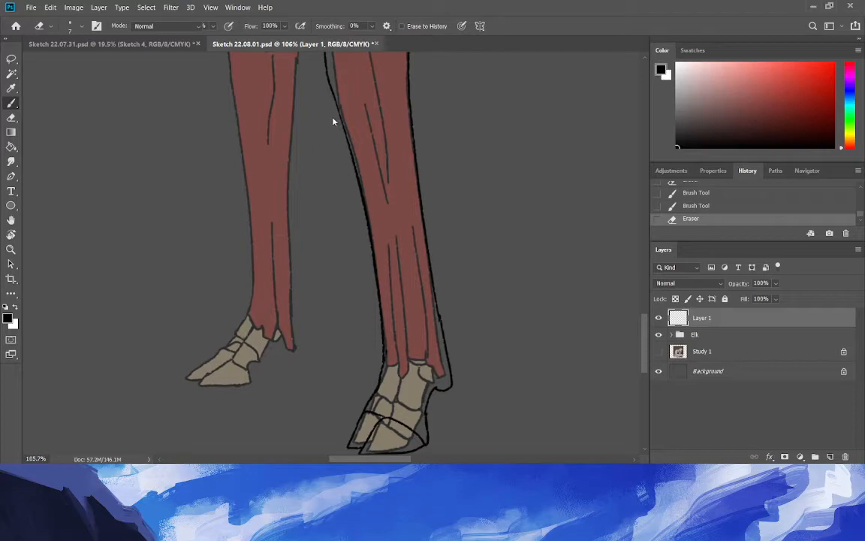
drag(347, 136, 323, 80)
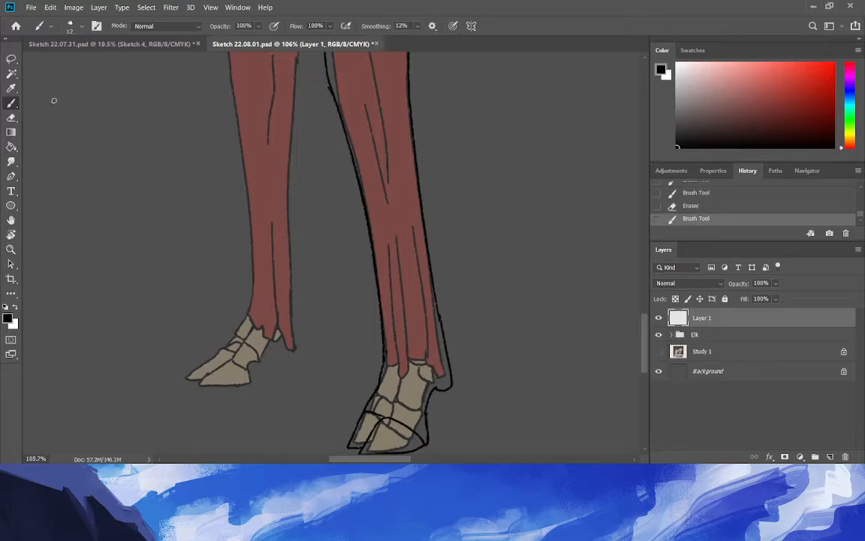
key(e)
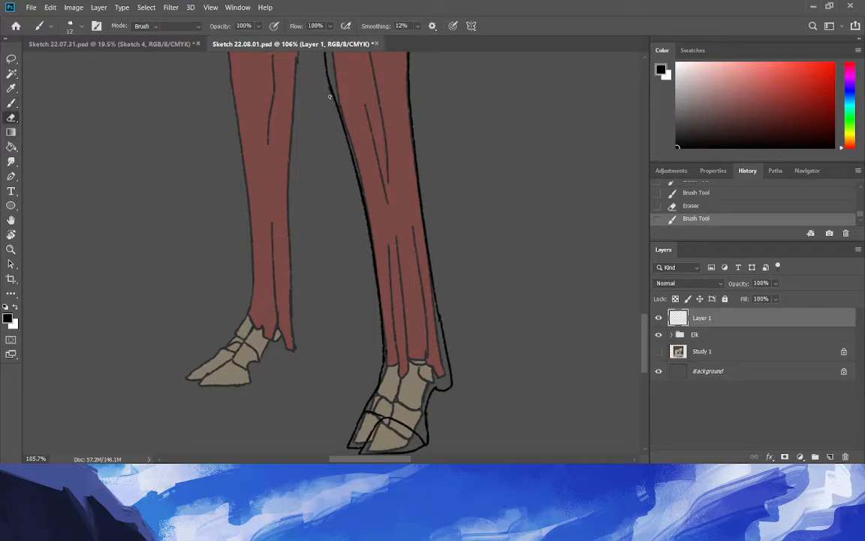
drag(331, 96, 329, 110)
drag(431, 304, 434, 313)
Extend the cleft line between the near forefoot's toes upward and rework the top edge of the hoof where it crosses.
click(11, 249)
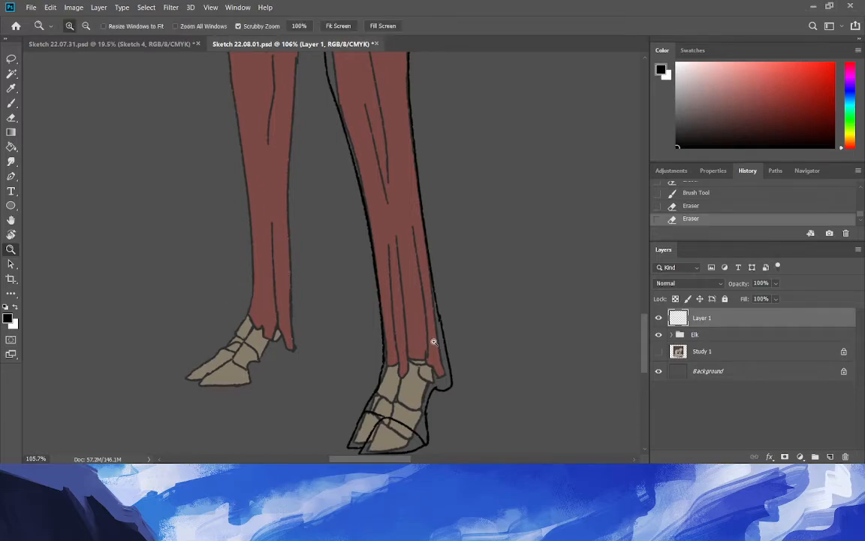
drag(426, 410, 445, 410)
key(b)
mouse_move(377, 356)
mouse_down()
mouse_move(364, 377)
mouse_move(388, 324)
mouse_up()
click(11, 118)
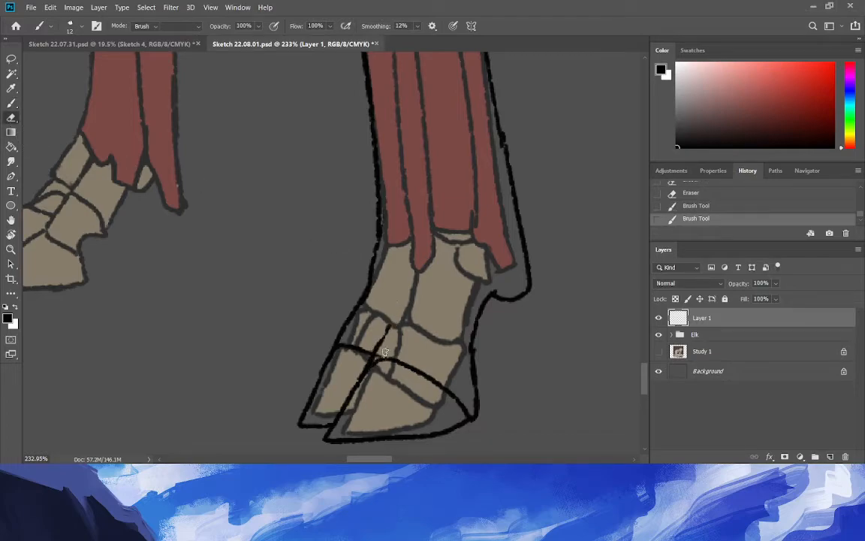
drag(369, 359, 388, 362)
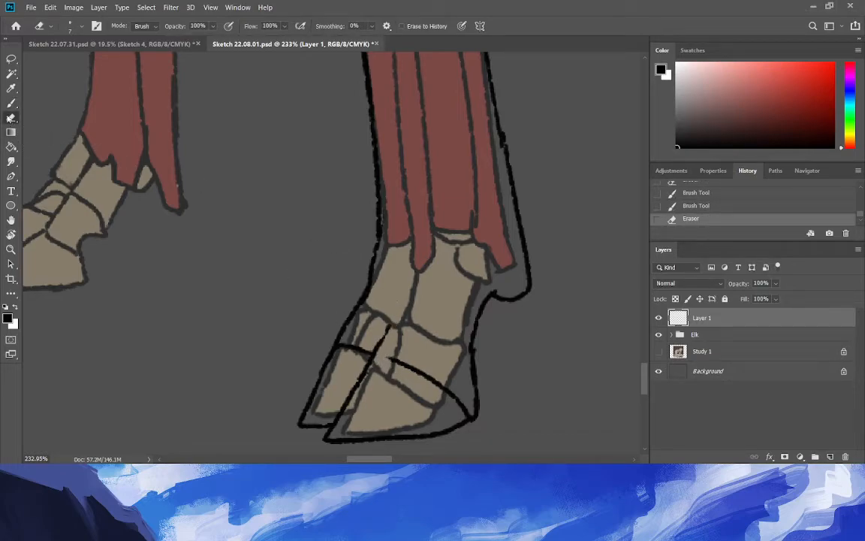
key(b)
drag(363, 350, 389, 355)
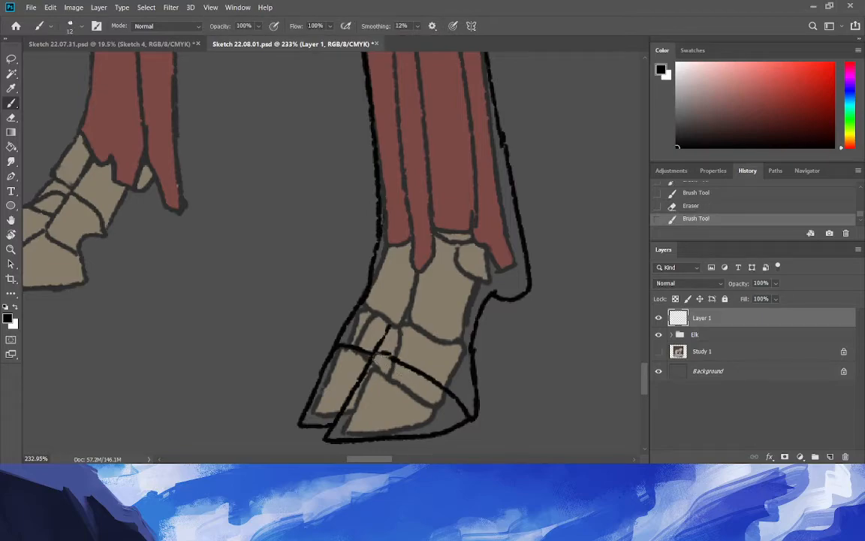
key(ctrl+z)
key(ctrl+shift+z)
Draw a lower sole line for the near forefoot's hoof and a new toe-cleft line ahead of the old one.
key(z)
drag(238, 326, 187, 312)
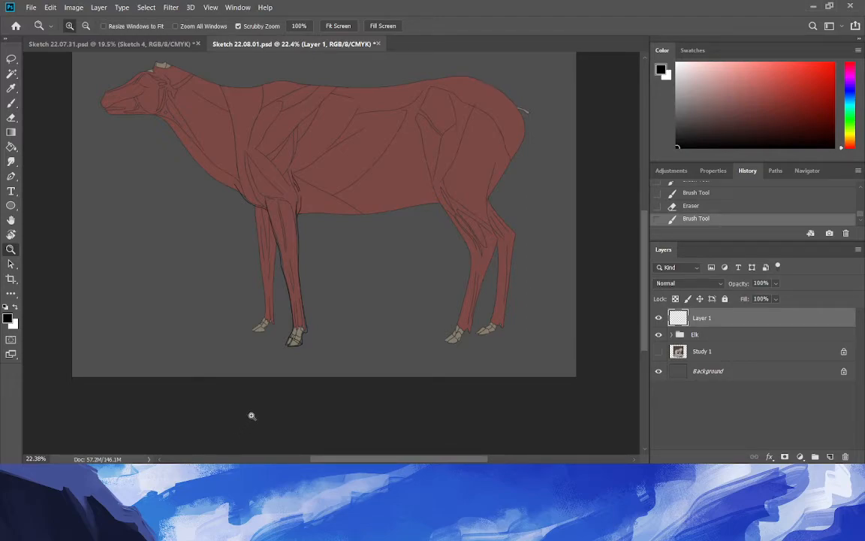
drag(289, 364, 212, 216)
click(12, 103)
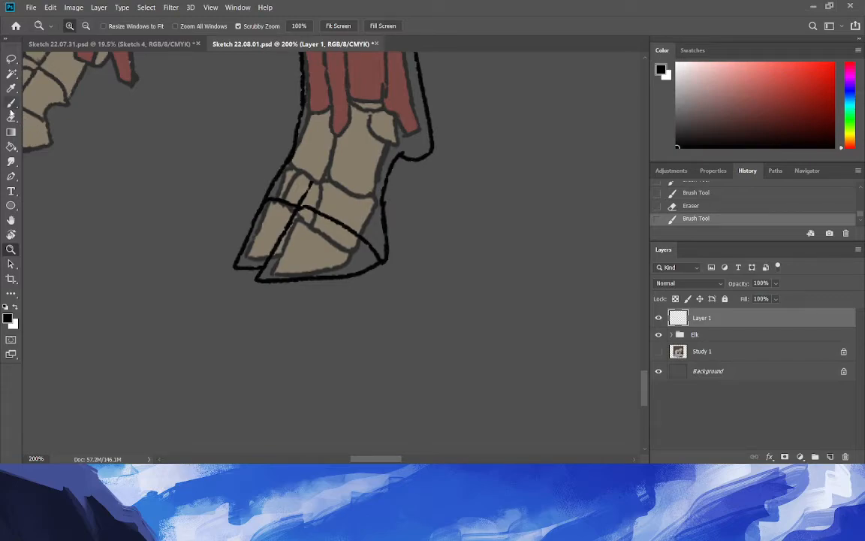
drag(307, 288, 245, 284)
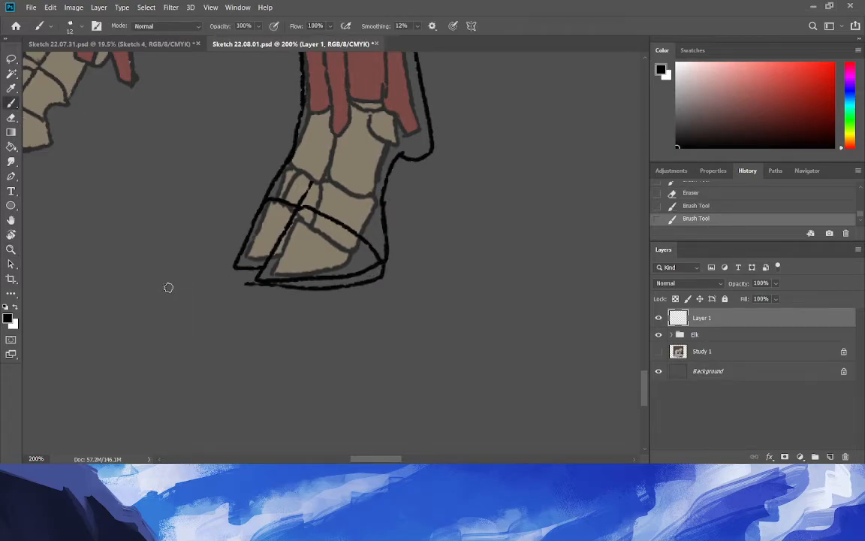
key(ctrl+z)
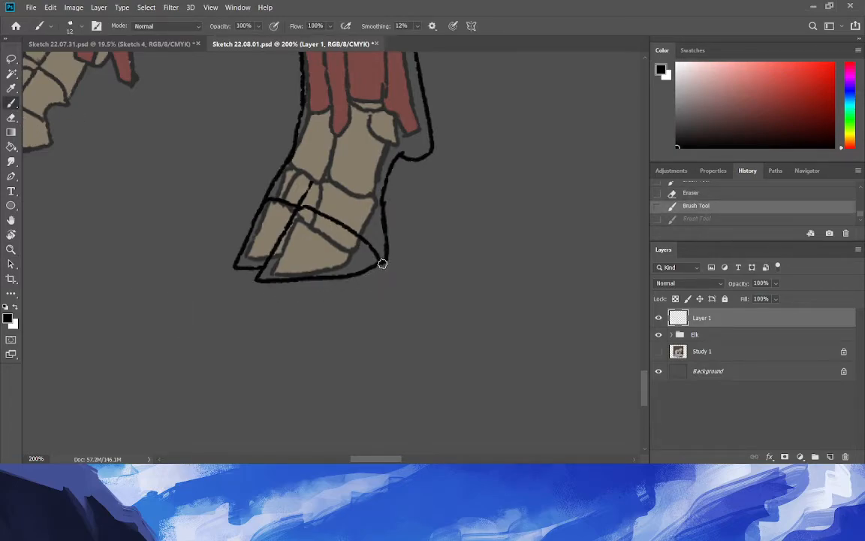
drag(382, 262, 253, 292)
key(ctrl+z)
drag(378, 260, 268, 285)
key(ctrl+z)
mouse_move(383, 261)
mouse_down()
mouse_move(315, 297)
mouse_move(223, 293)
mouse_up()
key(ctrl+z)
mouse_move(383, 261)
mouse_down()
mouse_move(356, 278)
mouse_move(237, 284)
mouse_move(273, 201)
mouse_move(297, 203)
mouse_up()
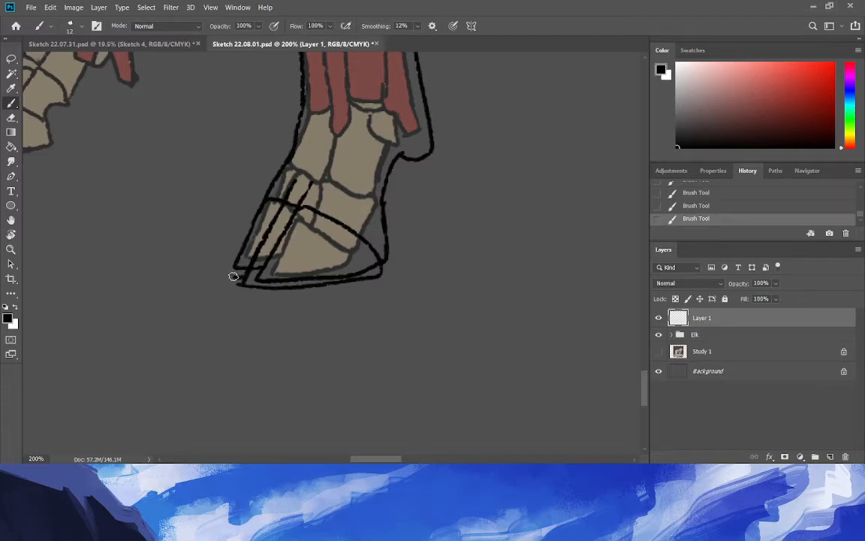
Draw a new front edge and tip for the far toe of the near forefoot's hoof, outside the old outline.
key(ctrl+z)
drag(232, 275, 238, 259)
mouse_move(272, 175)
mouse_down()
mouse_move(225, 284)
mouse_move(227, 275)
mouse_up()
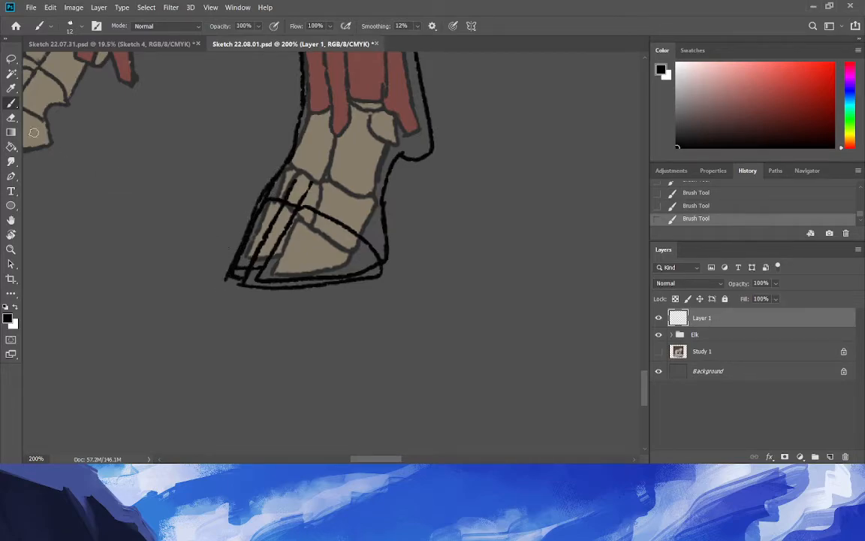
Erase the old sole, cleft and front-edge lines inside the enlarged hoof outline.
key(e)
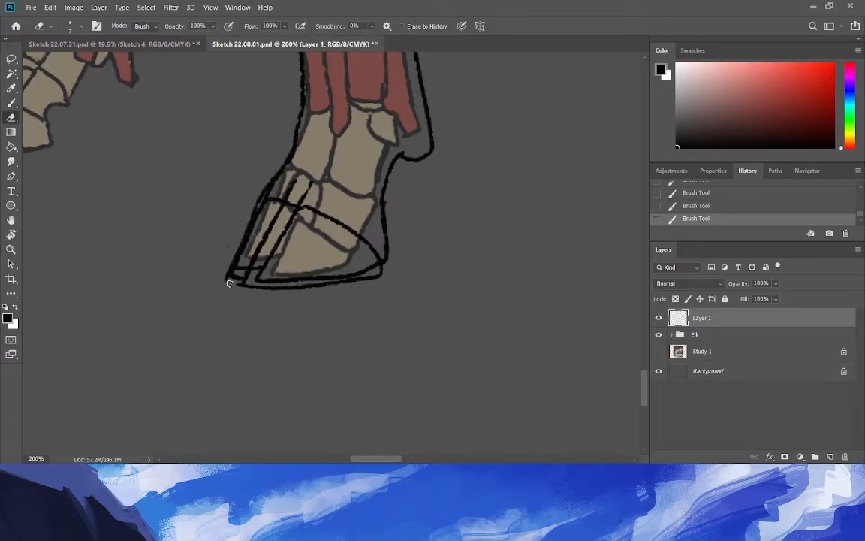
drag(229, 283, 267, 299)
mouse_move(373, 268)
mouse_down()
mouse_move(251, 278)
mouse_move(293, 275)
mouse_move(251, 280)
mouse_up()
mouse_move(286, 232)
mouse_down()
mouse_move(269, 279)
mouse_move(318, 174)
mouse_move(272, 248)
mouse_move(289, 202)
mouse_move(258, 273)
mouse_move(271, 235)
mouse_move(237, 224)
mouse_up()
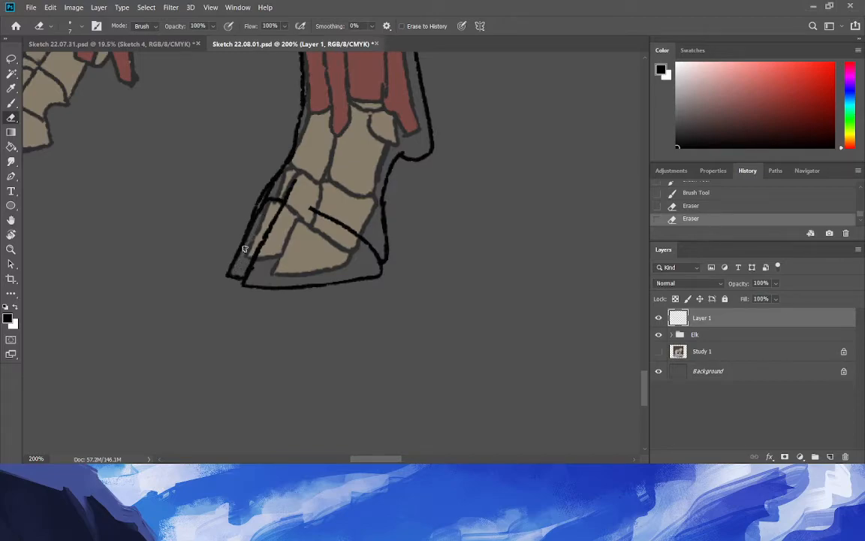
drag(258, 216, 222, 232)
Redraw the hoof's top edge across both toes, widen the heel contour and erase the excess line inside it.
click(12, 104)
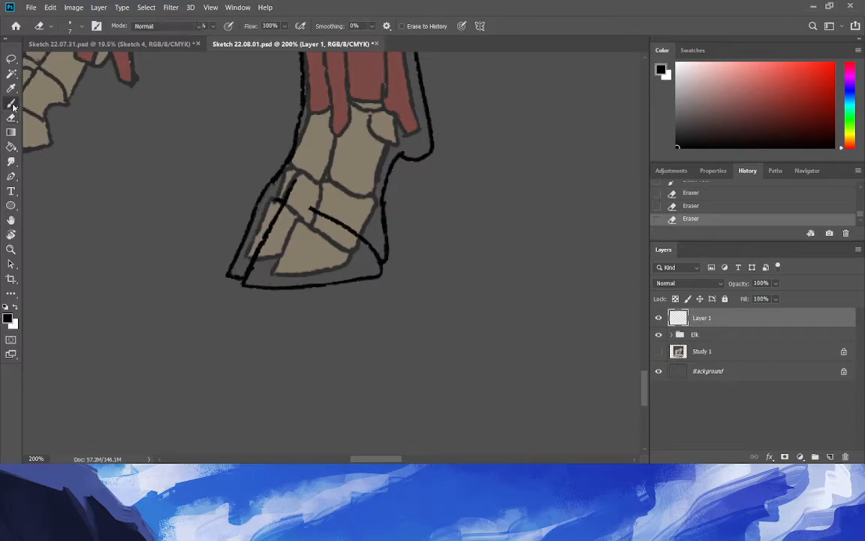
drag(260, 200, 332, 221)
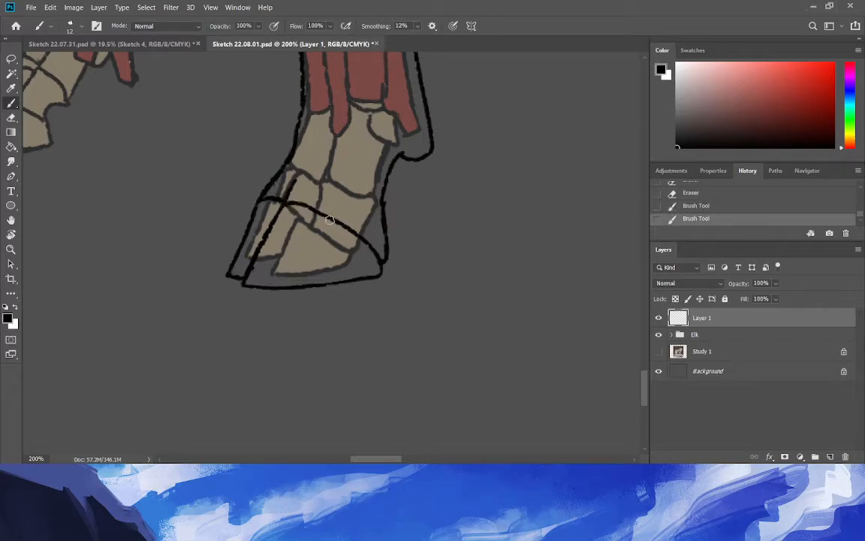
drag(384, 238, 385, 270)
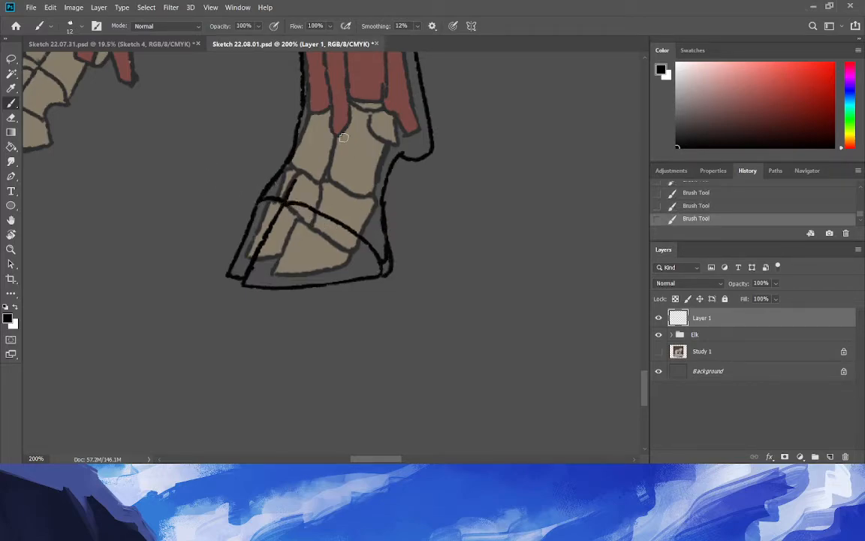
click(11, 117)
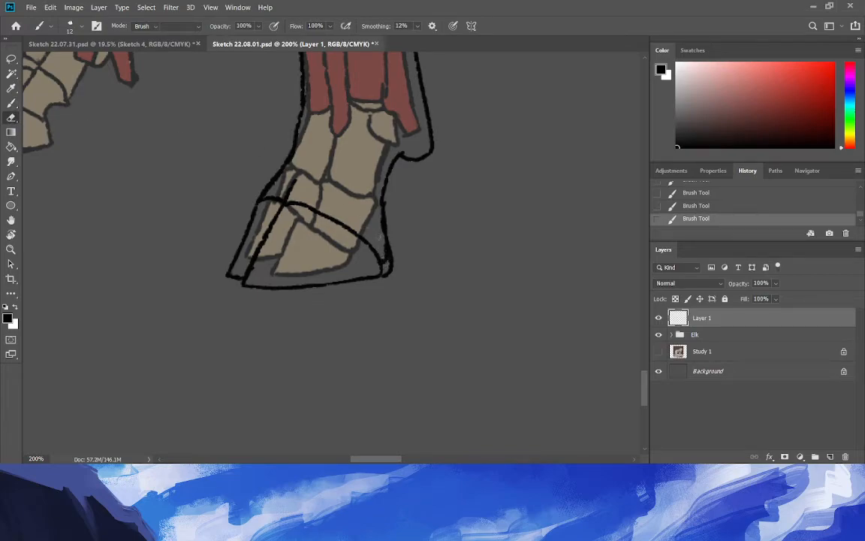
drag(375, 230, 343, 232)
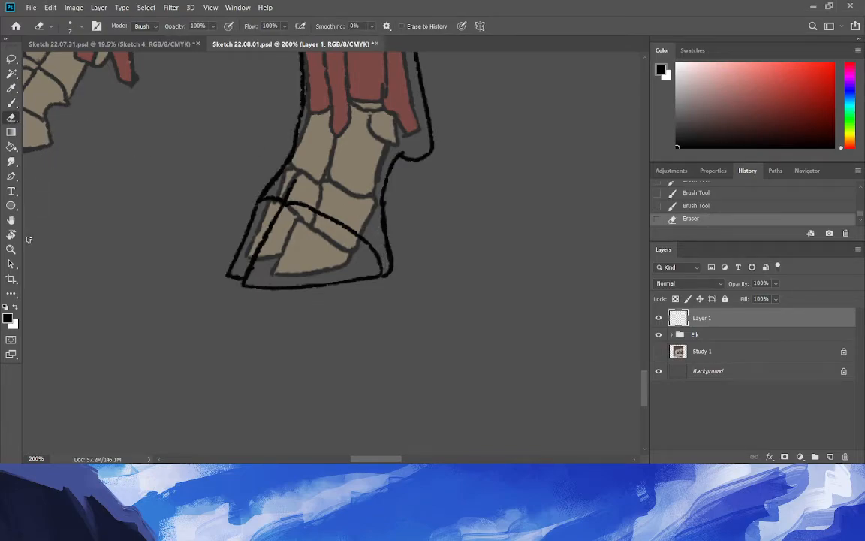
Redraw the rear contour of the pastern from the heel up to the fetlock and erase the old line beside it.
click(11, 248)
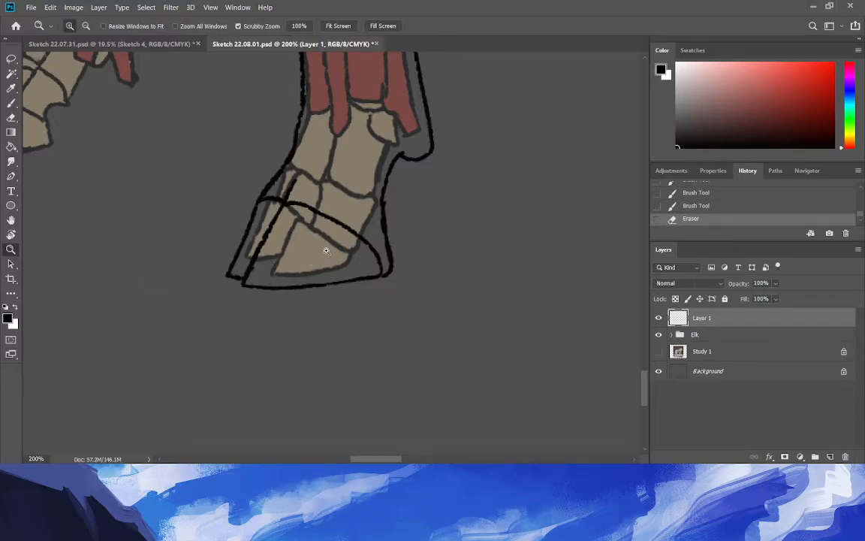
click(11, 103)
drag(382, 221, 398, 154)
click(11, 117)
drag(377, 211, 395, 146)
mouse_move(377, 207)
mouse_down()
mouse_move(408, 118)
mouse_move(374, 208)
mouse_move(401, 149)
mouse_up()
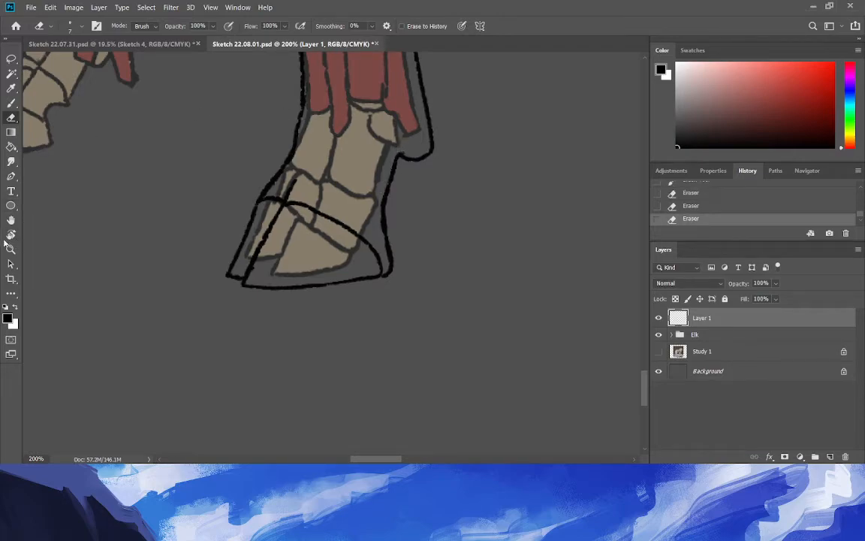
Brush the skin outline along the front edge and upper rear edge of the elk's far front leg on Layer 1.
click(12, 249)
drag(286, 260, 209, 266)
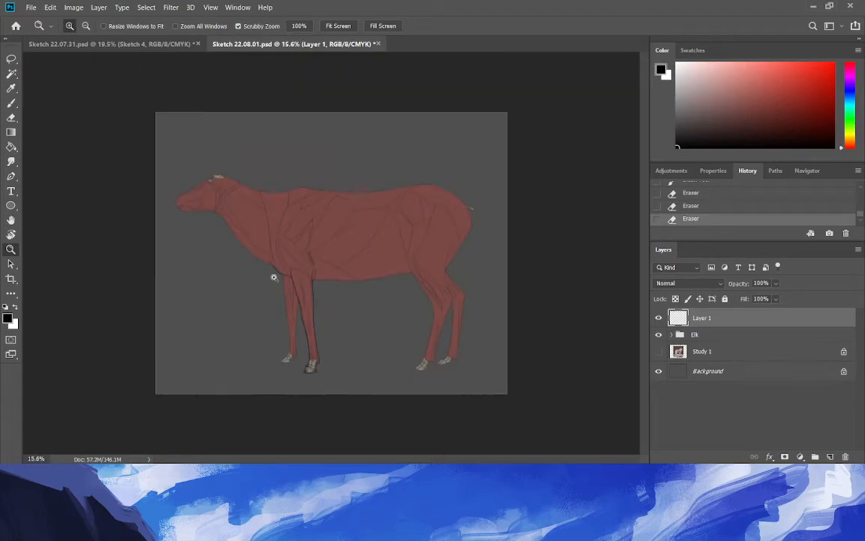
drag(271, 273, 286, 281)
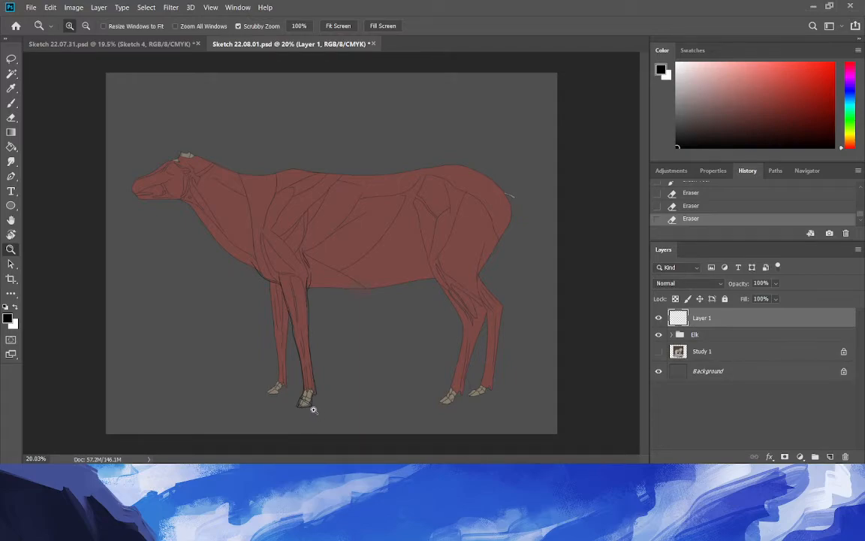
drag(244, 264, 286, 337)
scroll(285, 337, down, 2)
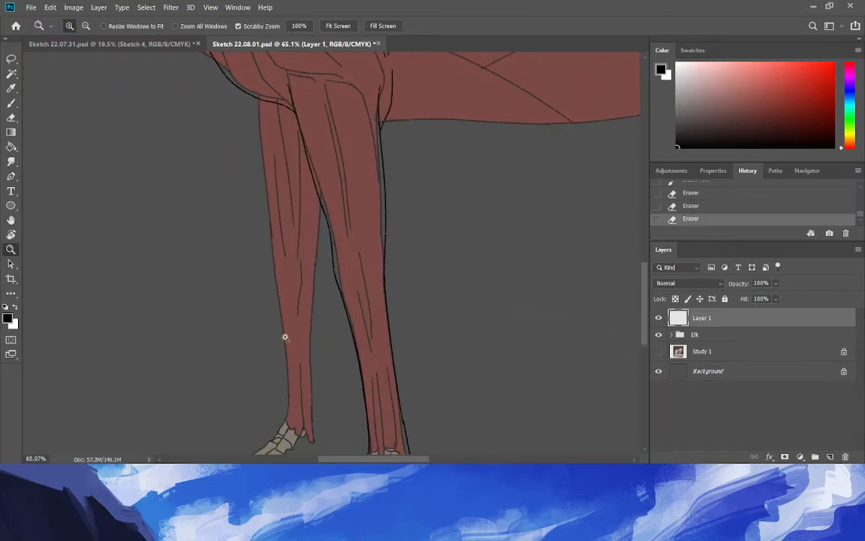
click(11, 102)
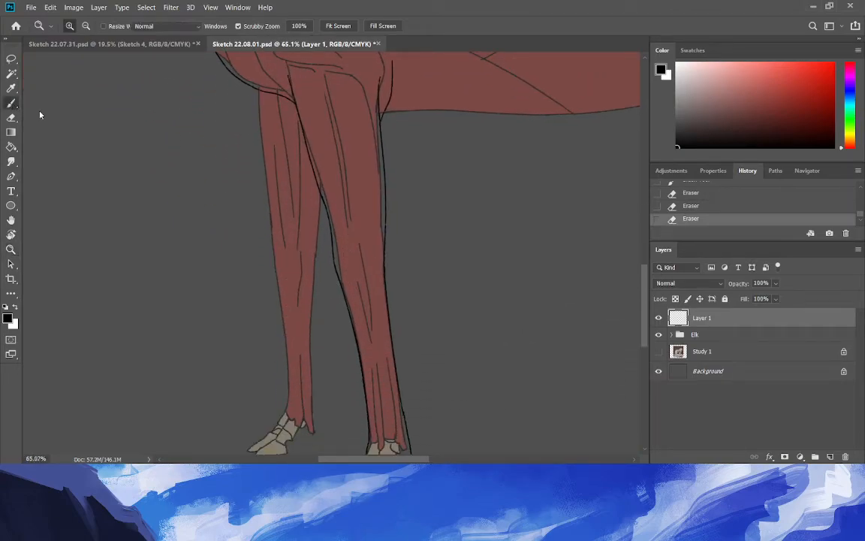
scroll(131, 173, up, 5)
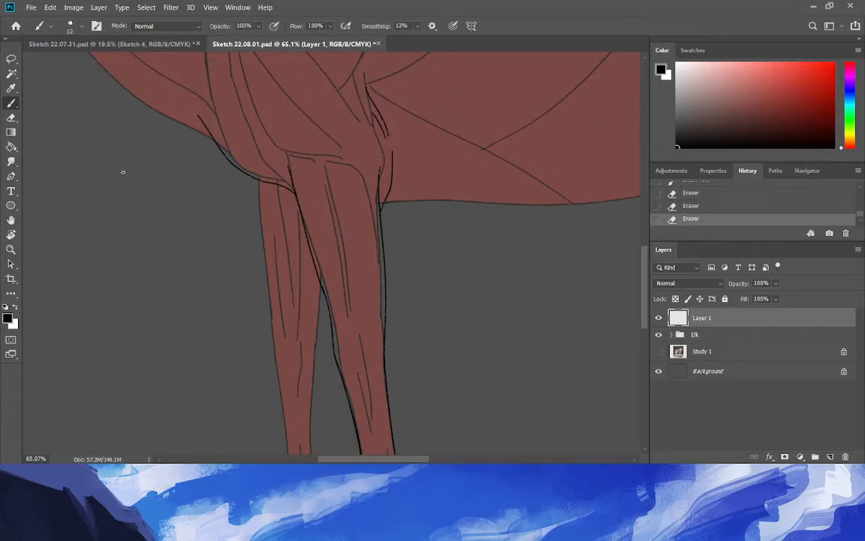
scroll(126, 178, down, 2)
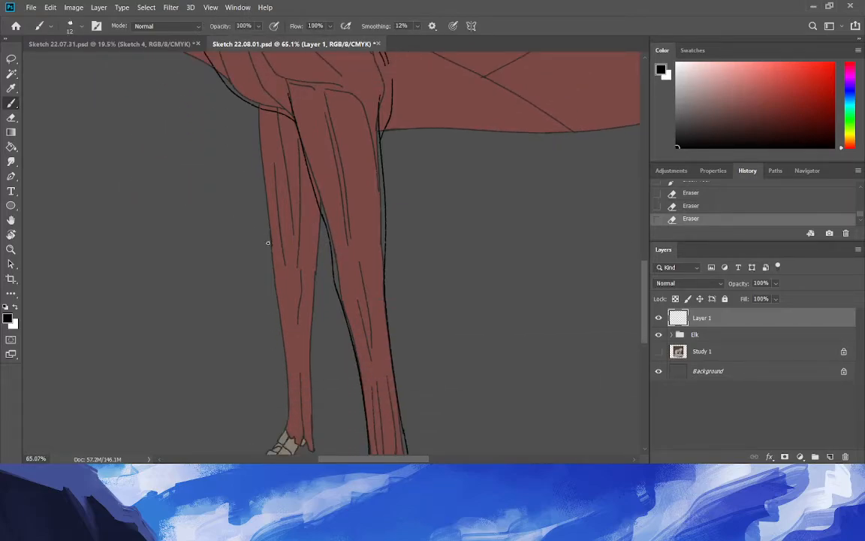
scroll(328, 242, down, 1)
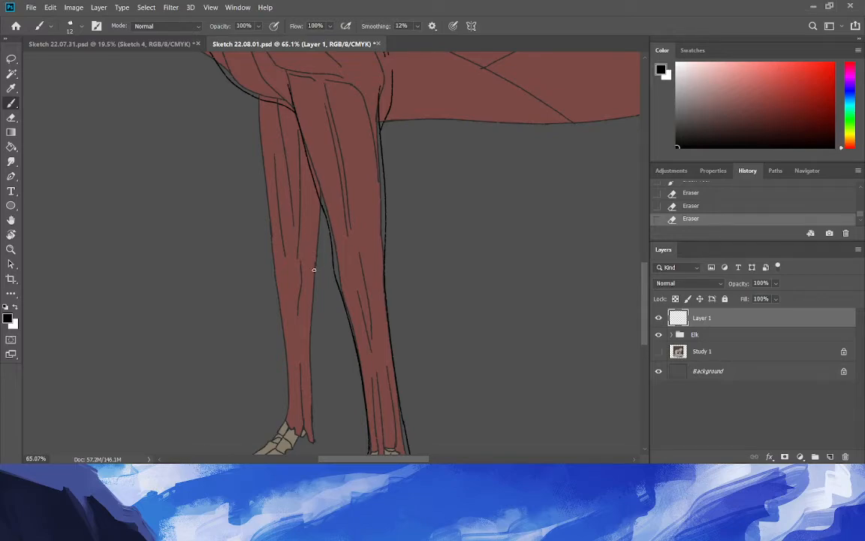
drag(283, 255, 286, 129)
drag(256, 97, 288, 390)
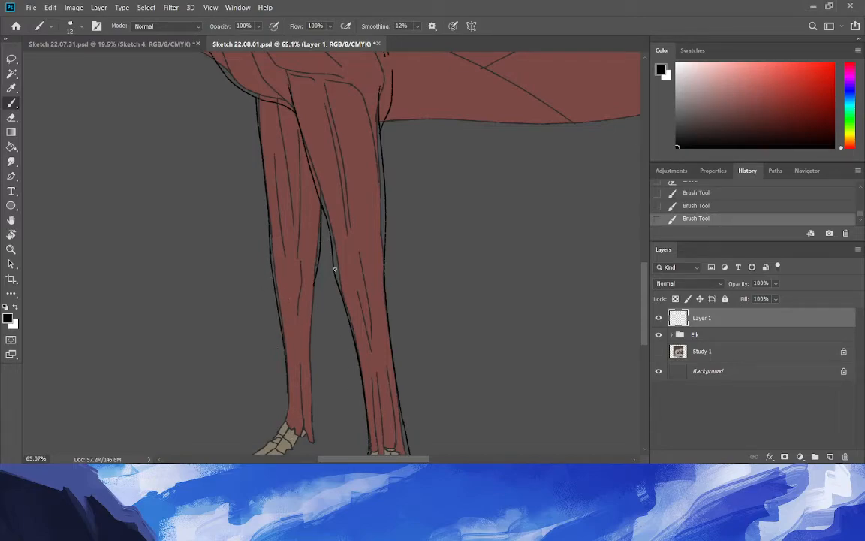
Draw the rear contour of the far front leg from below the knee down to the fetlock.
drag(316, 284, 318, 420)
key(ctrl+z)
drag(315, 282, 318, 426)
Outline the back of the fetlock and pastern and the nearer toe of the far front hoof.
scroll(630, 315, down, 4)
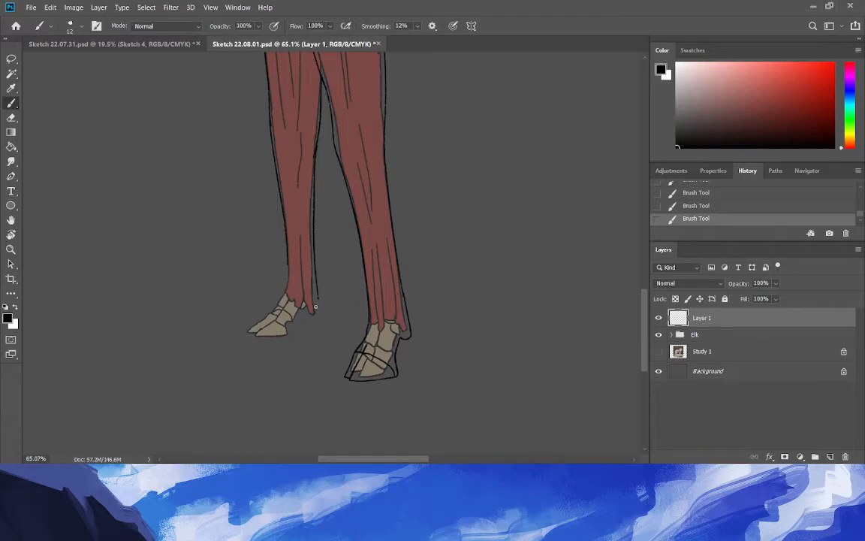
mouse_move(318, 298)
mouse_down()
mouse_move(317, 316)
mouse_move(308, 312)
mouse_move(299, 324)
mouse_up()
drag(296, 329, 298, 341)
key(ctrl+z)
drag(298, 340, 256, 339)
mouse_move(295, 340)
mouse_down()
mouse_move(278, 319)
mouse_move(253, 336)
mouse_up()
key(ctrl+z)
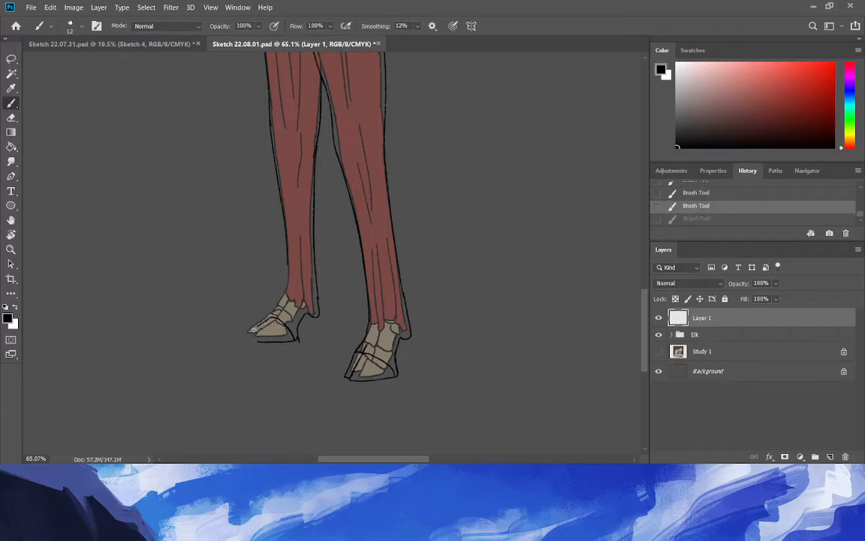
Compare the hoof's toe line on and off, and outline the second toe and front pastern of the far front foot.
key(ctrl+shift+z)
key(ctrl+z)
key(ctrl+shift+z)
key(ctrl+z)
key(ctrl+shift+z)
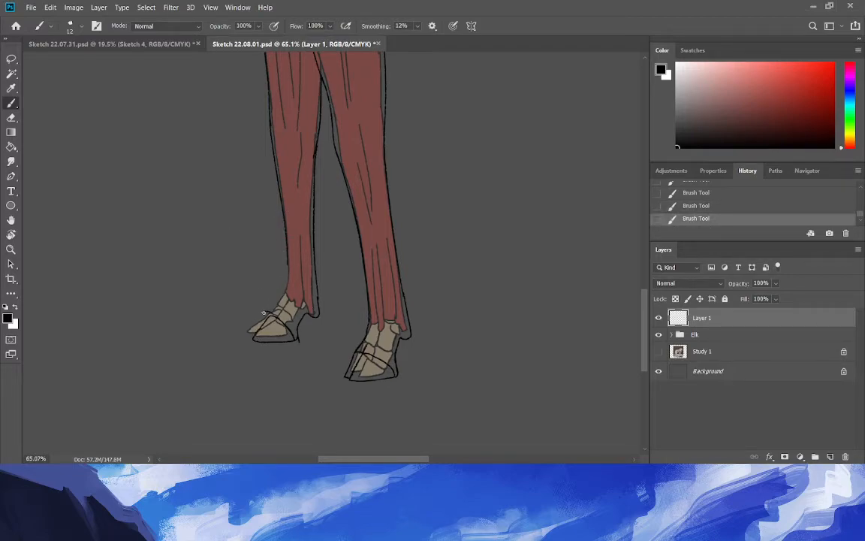
key(ctrl+z)
drag(265, 310, 247, 331)
key(ctrl+z)
mouse_move(250, 330)
mouse_down()
mouse_move(269, 311)
mouse_move(262, 309)
mouse_up()
key(ctrl+z)
Erase the stray line ends at the heel of the far front hoof.
click(10, 118)
click(296, 342)
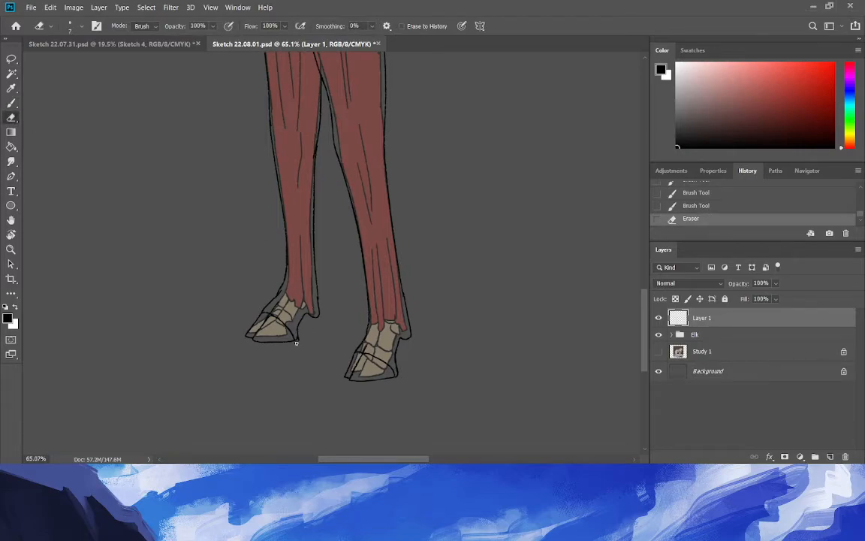
drag(301, 338, 297, 344)
click(297, 344)
Touch up the dividing line between the toes of the far front hoof with the brush.
click(11, 103)
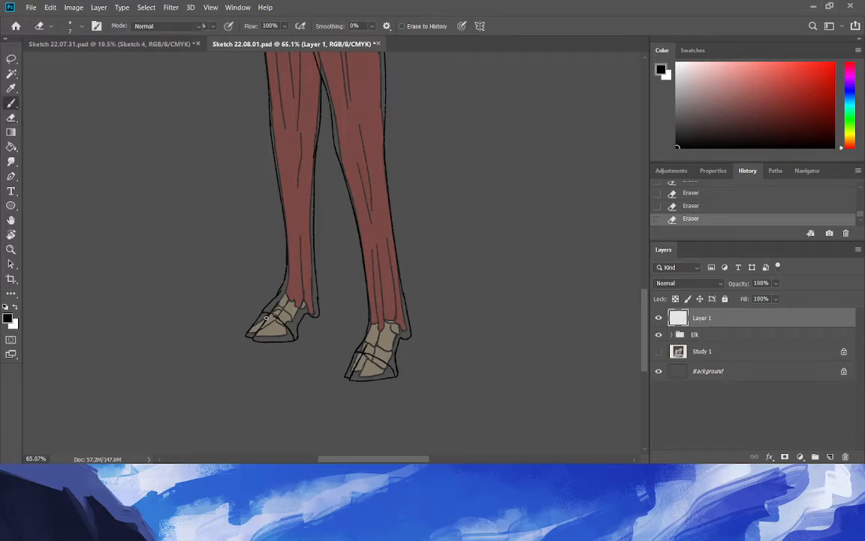
drag(266, 316, 277, 315)
key(ctrl+z)
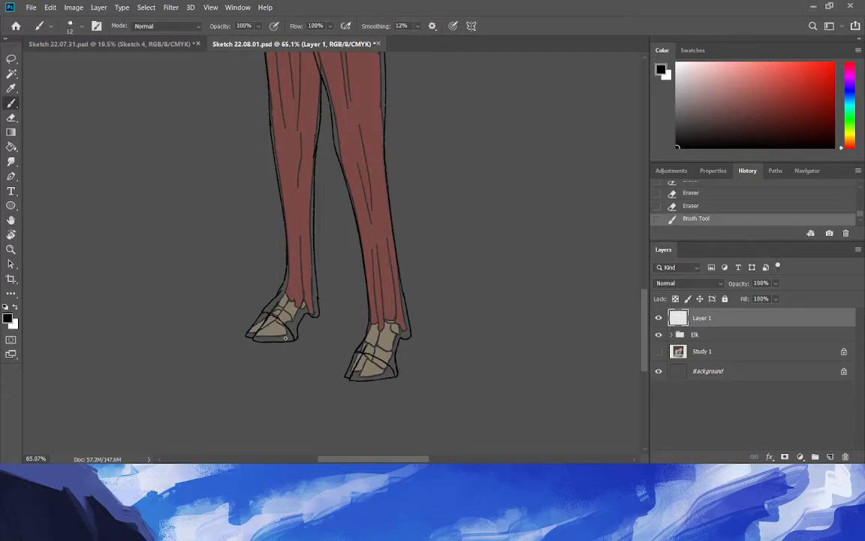
Redraw the front contour of the far front leg slightly farther out and erase the old line beside it.
scroll(578, 279, up, 5)
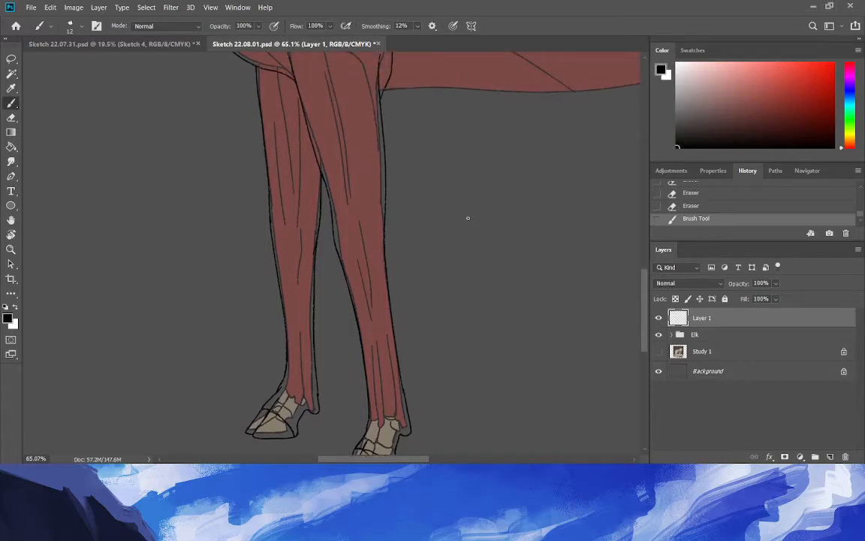
drag(281, 382, 261, 160)
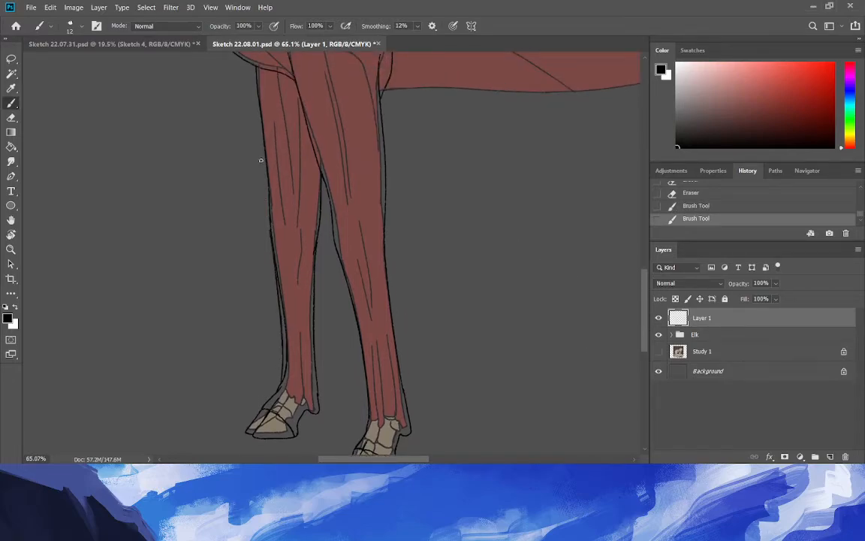
key(e)
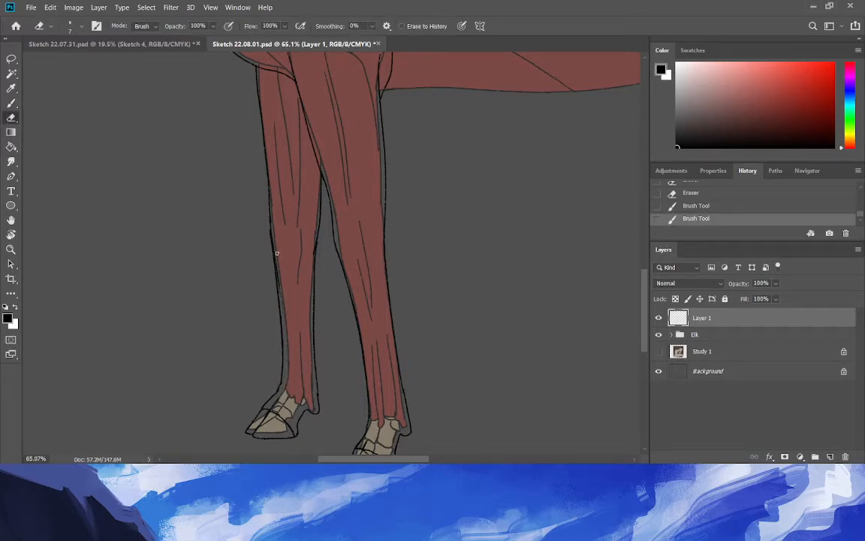
drag(272, 233, 265, 193)
mouse_move(314, 245)
mouse_down()
mouse_move(268, 234)
mouse_move(231, 277)
mouse_up()
Redraw the bottom edges of both toes slightly higher on the near front hoof.
click(10, 249)
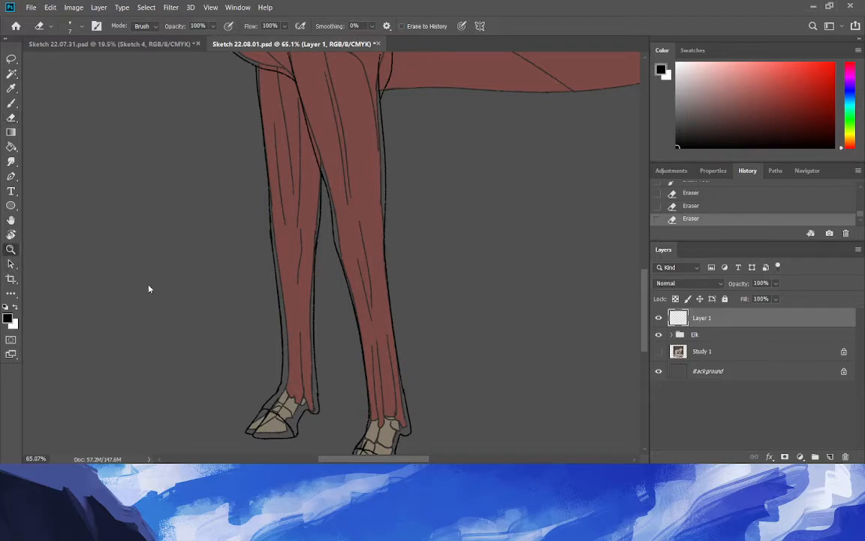
mouse_move(285, 313)
mouse_down()
mouse_move(246, 317)
mouse_move(248, 325)
mouse_up()
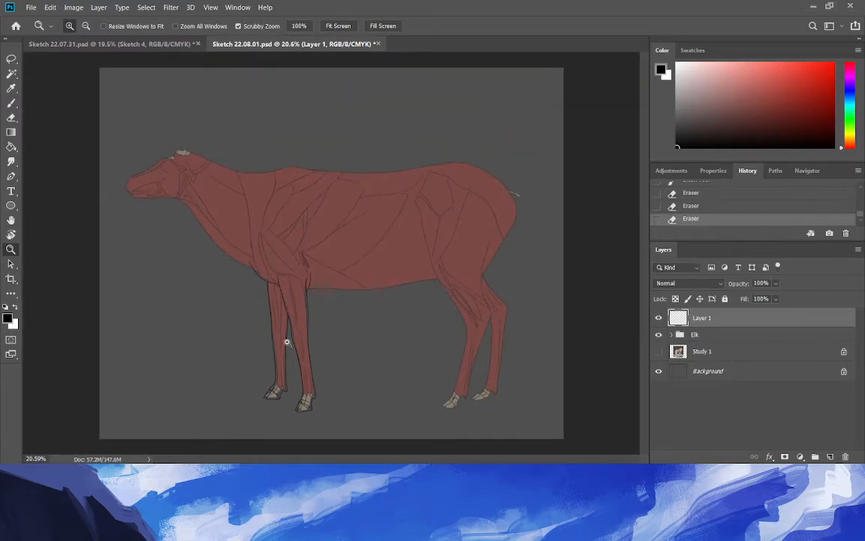
drag(298, 383, 304, 381)
drag(284, 438, 376, 380)
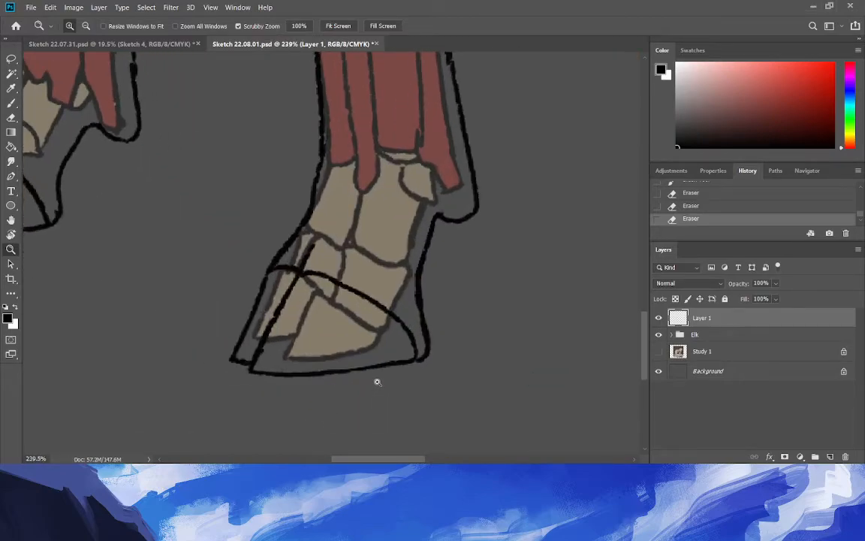
click(11, 102)
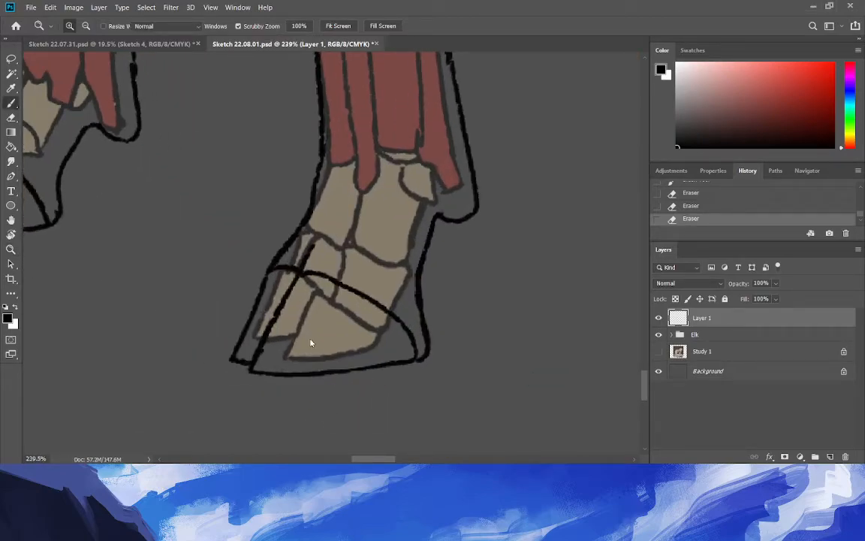
drag(360, 364, 247, 359)
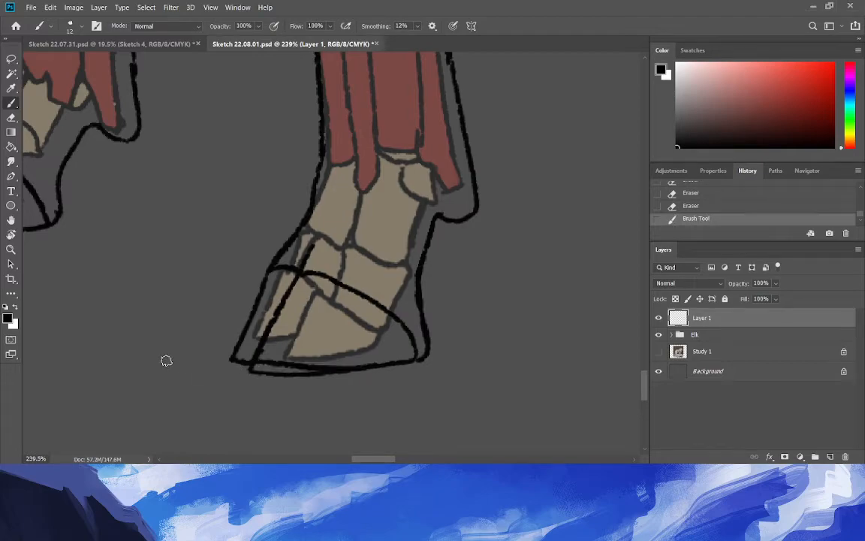
mouse_move(368, 363)
mouse_down()
mouse_move(224, 357)
mouse_move(257, 361)
mouse_up()
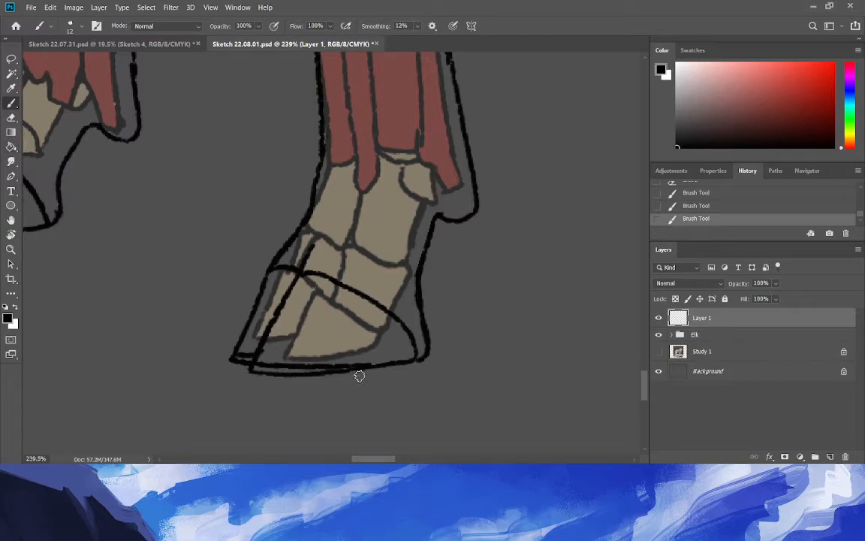
drag(359, 375, 248, 377)
key(ctrl+z)
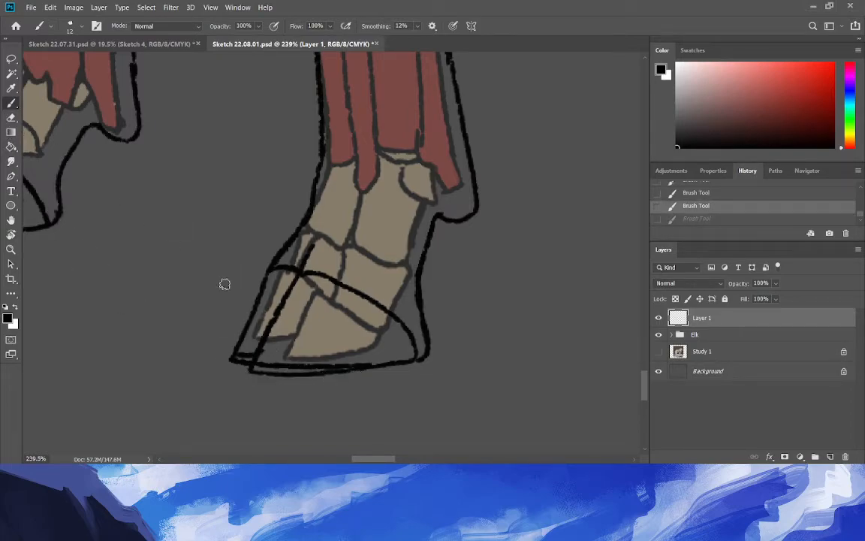
Erase the old sole lines beneath both toes of the near front hoof.
click(11, 117)
drag(358, 376, 363, 376)
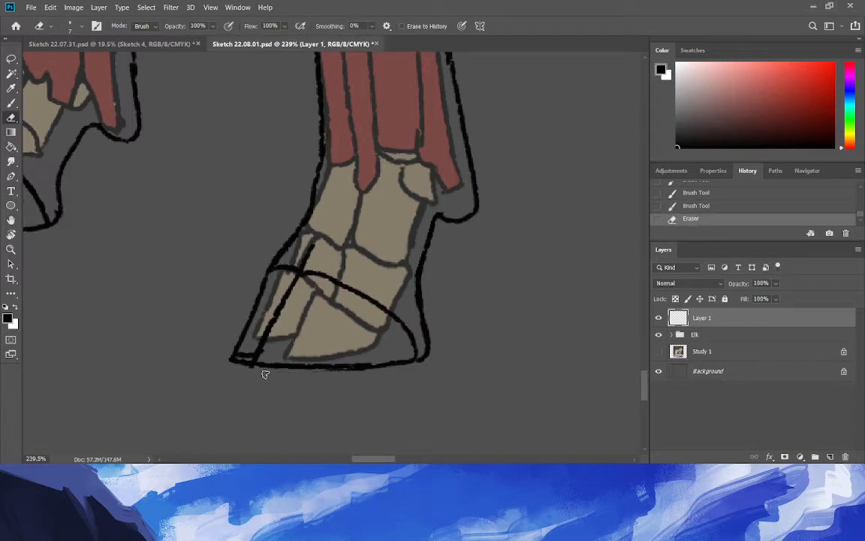
drag(229, 362, 222, 358)
drag(313, 371, 255, 369)
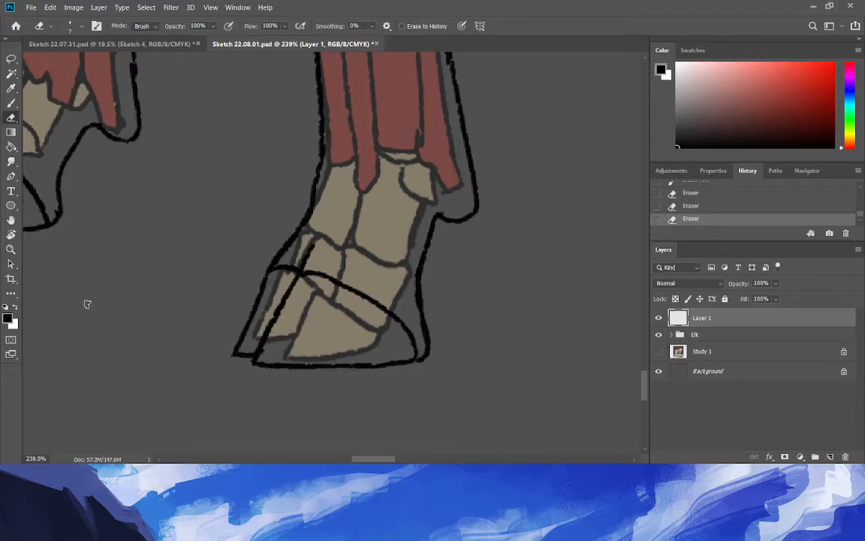
Draw a fur contour forward from the elk's chest, ending in several pointed hair tufts below the neck.
click(10, 250)
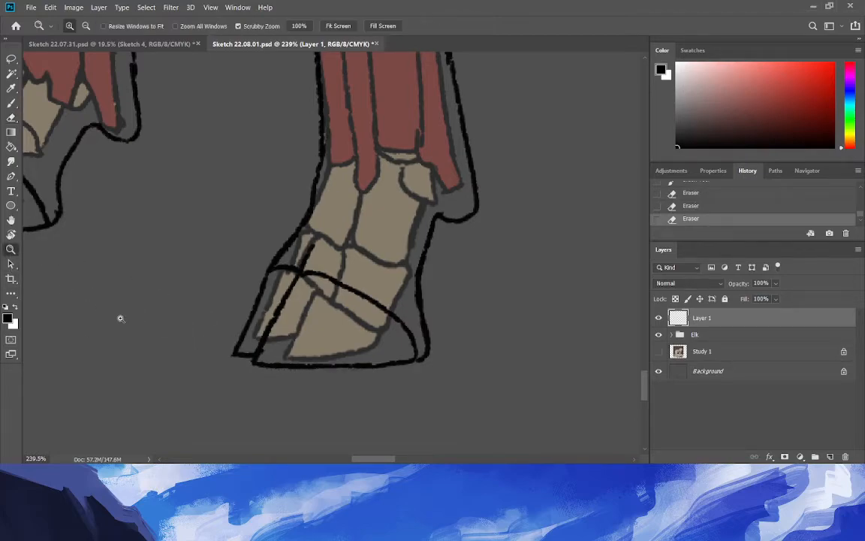
drag(206, 342, 150, 344)
mouse_move(253, 261)
mouse_down()
mouse_move(301, 327)
mouse_move(251, 251)
mouse_up()
key(b)
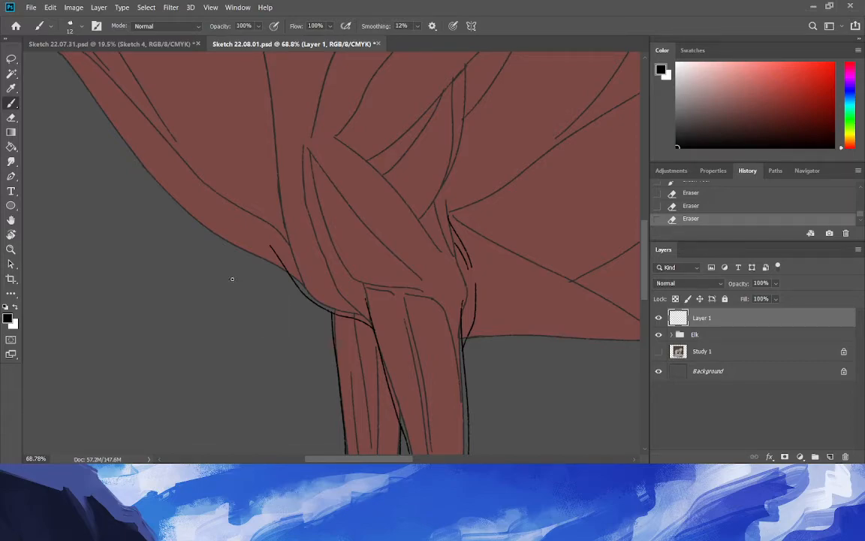
drag(298, 289, 200, 257)
mouse_move(183, 257)
mouse_down()
mouse_move(171, 235)
mouse_move(173, 256)
mouse_move(148, 250)
mouse_up()
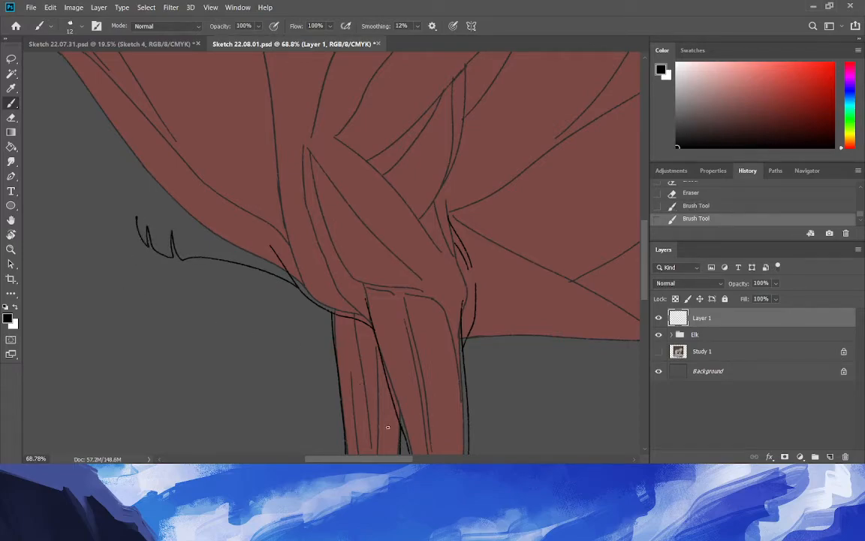
drag(356, 460, 320, 456)
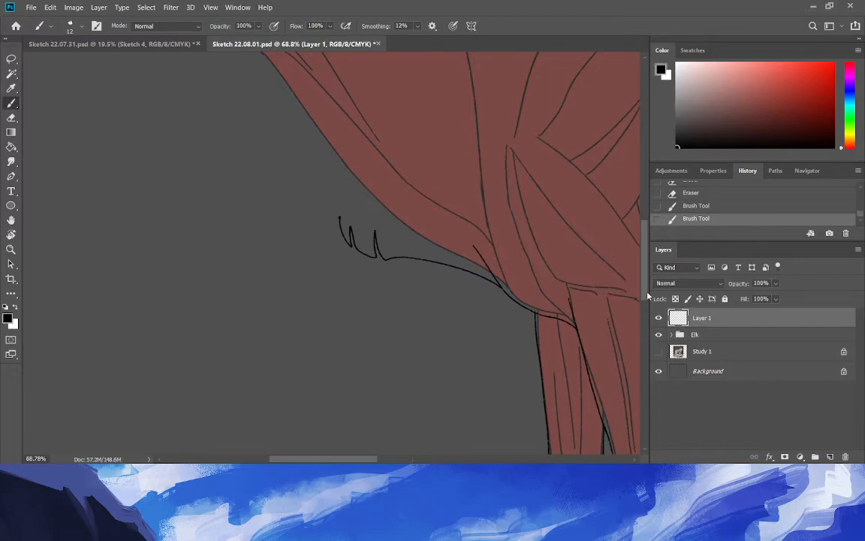
drag(646, 293, 641, 274)
drag(321, 302, 337, 331)
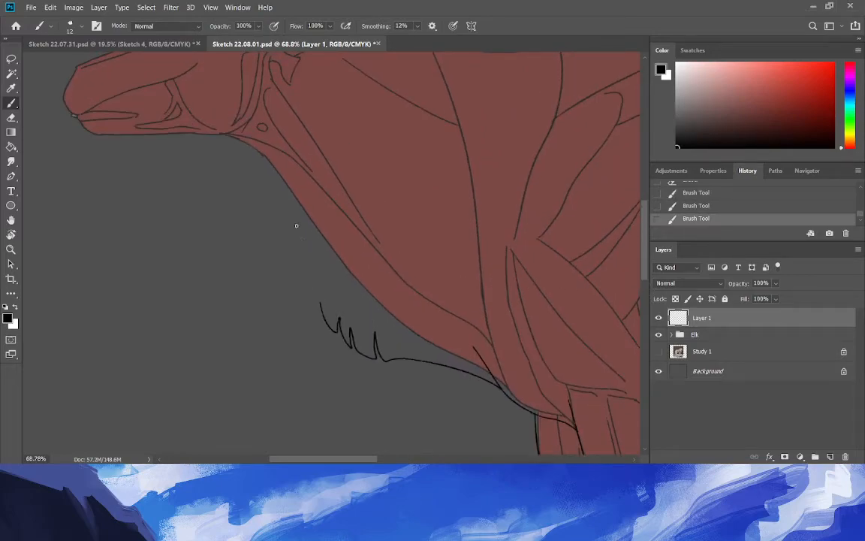
Continue the mane outline from the chest tufts up to the lower jaw, adding pointed hair tufts under the throat.
drag(250, 202, 321, 302)
key(ctrl+z)
mouse_move(291, 285)
mouse_down()
mouse_move(227, 209)
mouse_move(193, 194)
mouse_move(191, 175)
mouse_move(191, 193)
mouse_move(179, 171)
mouse_move(168, 176)
mouse_move(129, 133)
mouse_up()
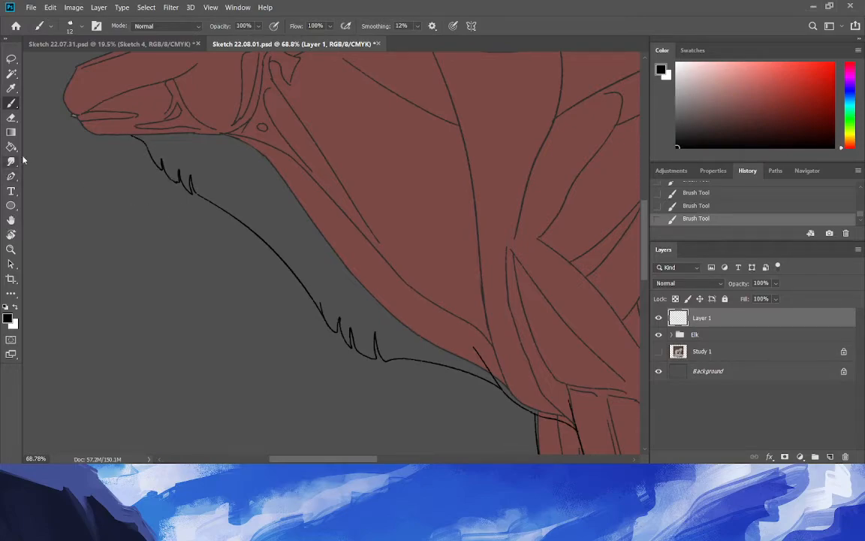
Erase the overlapping line end where the throat contour meets the chest tufts, and check the whole elk.
click(10, 118)
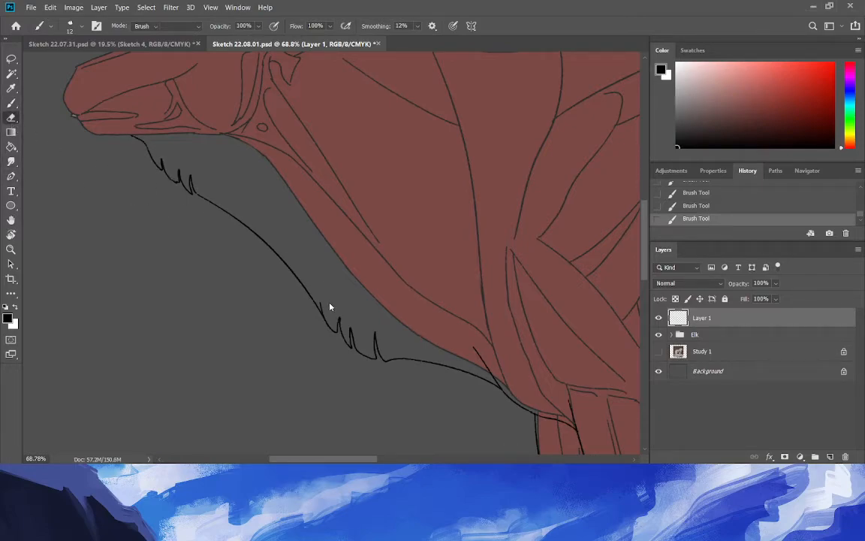
drag(318, 301, 312, 295)
click(10, 249)
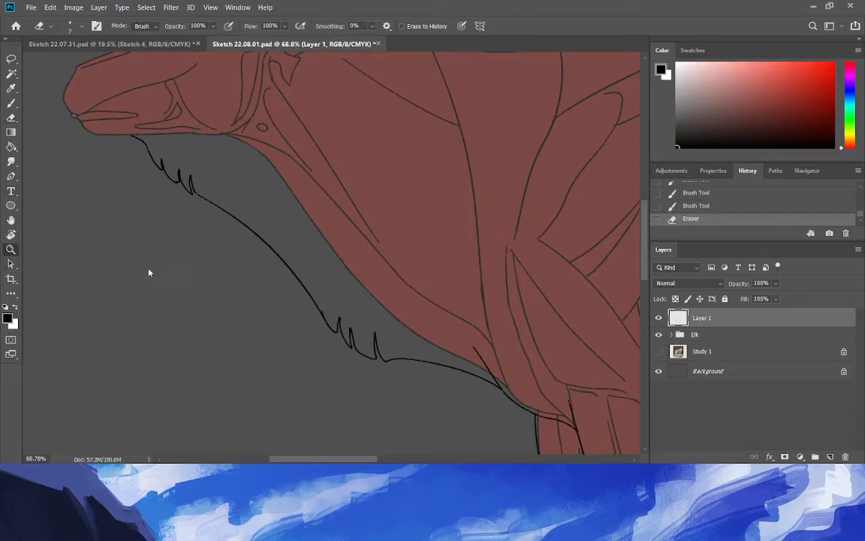
mouse_move(186, 293)
mouse_down()
mouse_move(132, 301)
mouse_move(216, 327)
mouse_up()
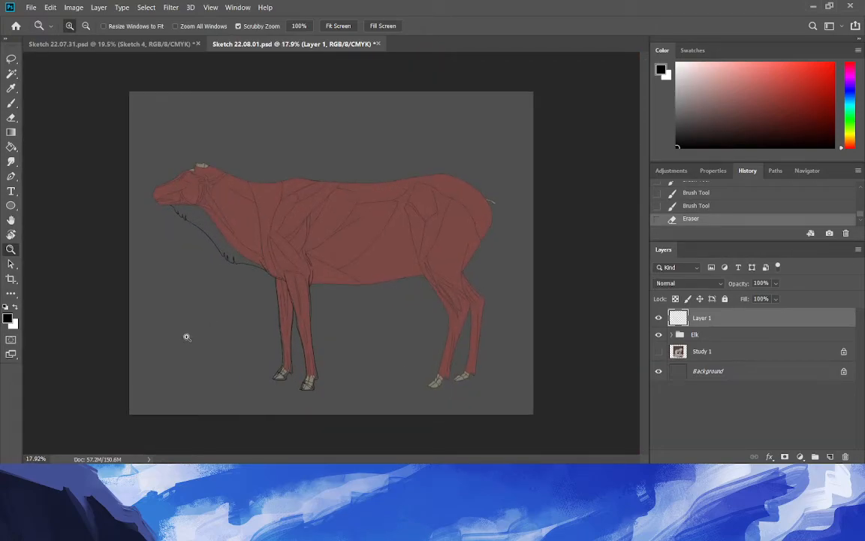
Draw the belly fur contour from the near hind leg forward to the near foreleg, with pointed hair tufts along its middle.
drag(402, 290, 450, 312)
click(11, 102)
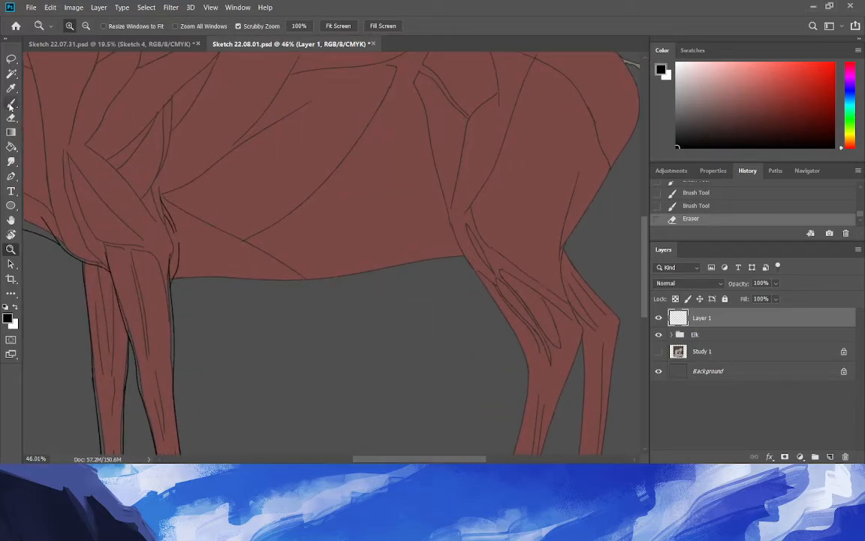
mouse_move(467, 258)
mouse_down()
mouse_move(334, 289)
mouse_move(374, 283)
mouse_move(346, 282)
mouse_move(346, 291)
mouse_move(263, 285)
mouse_up()
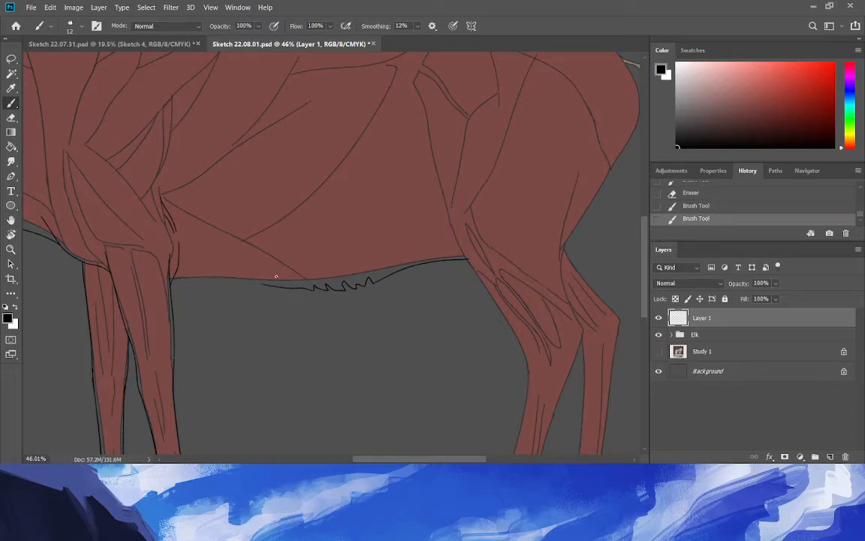
drag(250, 283, 166, 284)
Erase the overlapping line ends where the belly contour meets the near foreleg, and redraw the short line behind the elbow.
click(14, 117)
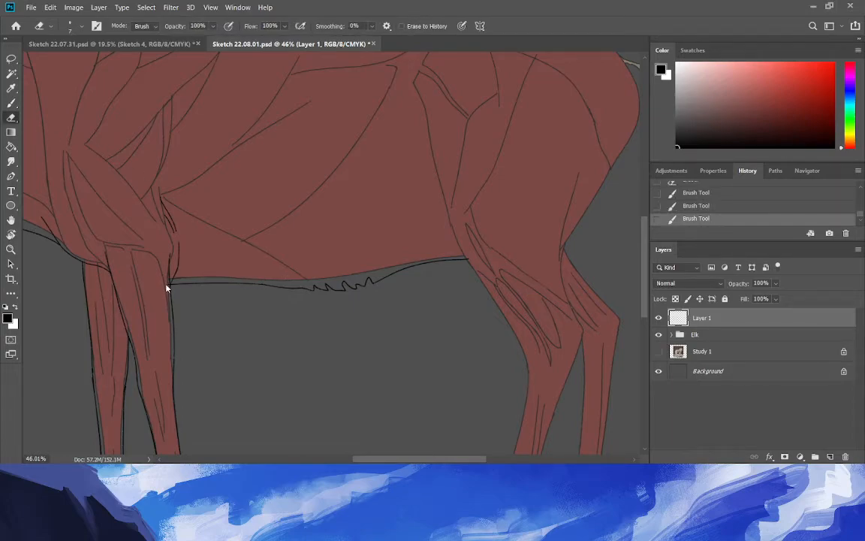
drag(168, 288, 171, 298)
key(b)
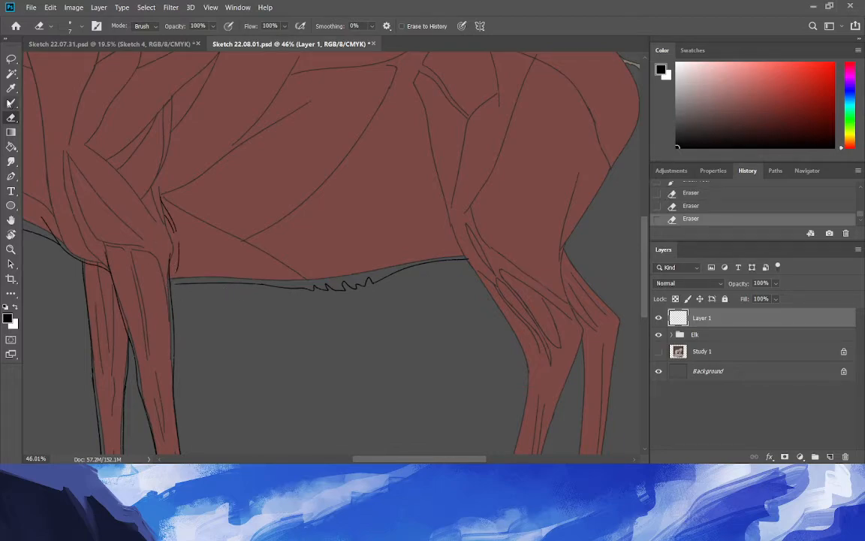
drag(175, 263, 172, 289)
key(ctrl+z)
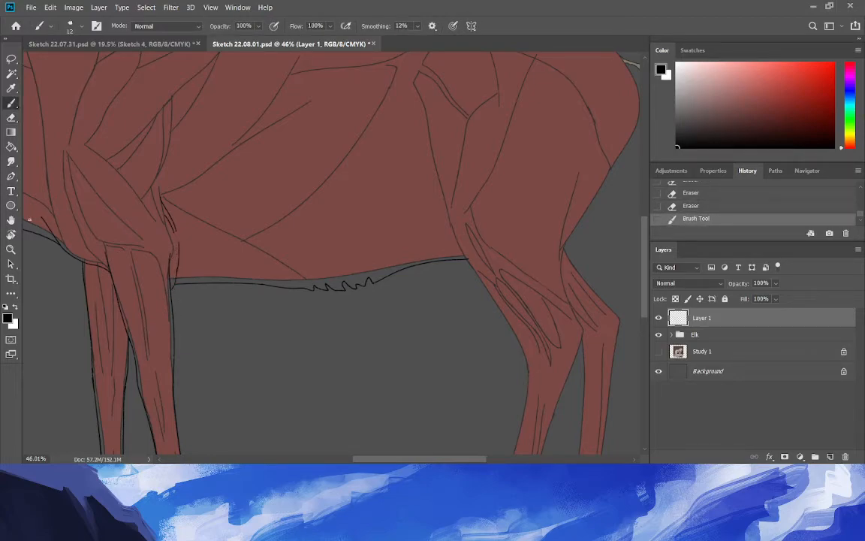
click(11, 120)
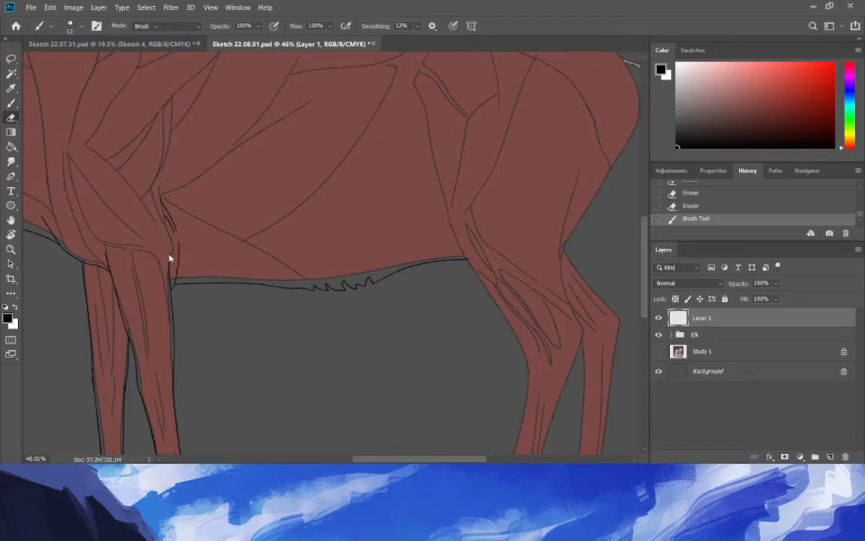
drag(168, 254, 161, 223)
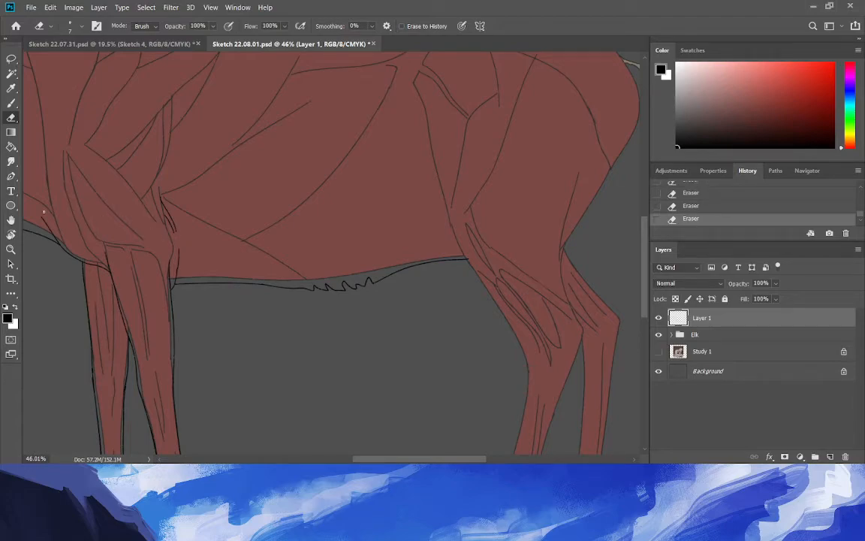
Draw the mane's rear edge across the lower neck above the chest as a row of pointed hair tufts.
click(12, 250)
drag(154, 276, 145, 251)
drag(228, 315, 189, 309)
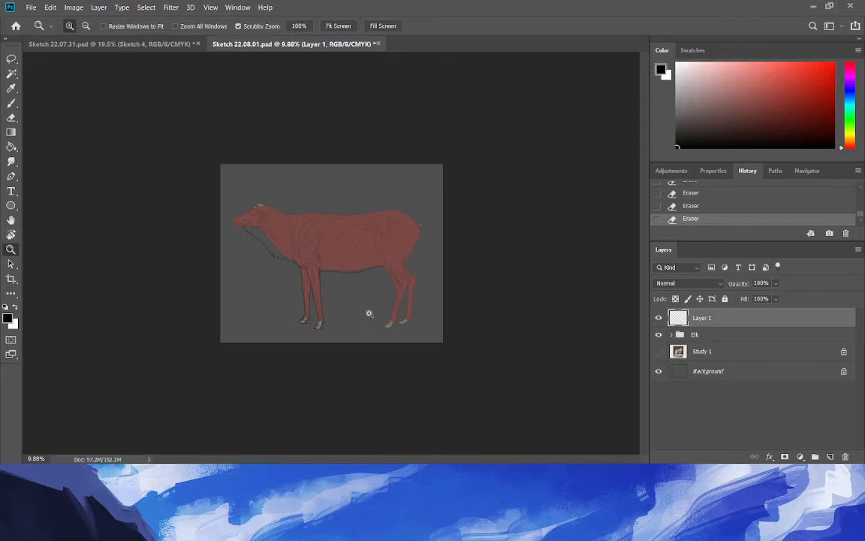
drag(392, 331, 429, 362)
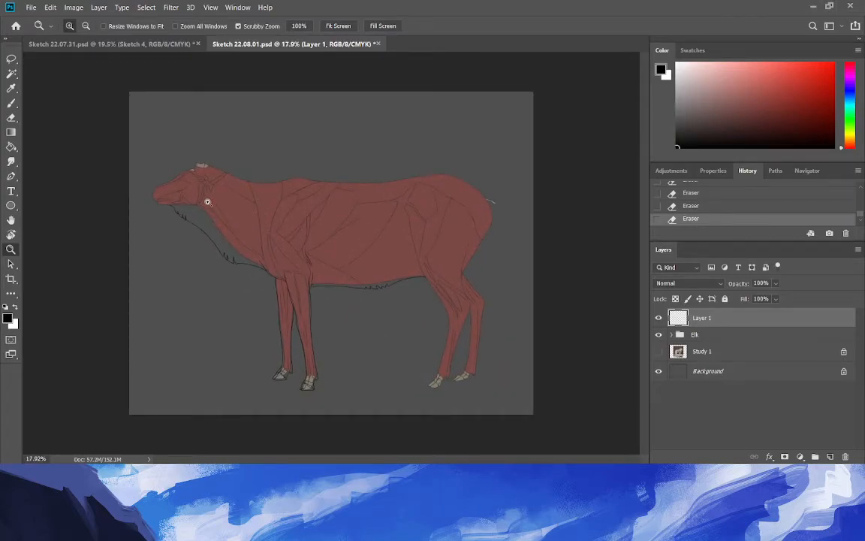
mouse_move(218, 219)
mouse_down()
mouse_move(272, 275)
mouse_move(257, 264)
mouse_move(263, 276)
mouse_move(278, 252)
mouse_move(242, 265)
mouse_up()
key(b)
drag(241, 264, 205, 234)
drag(178, 176, 154, 94)
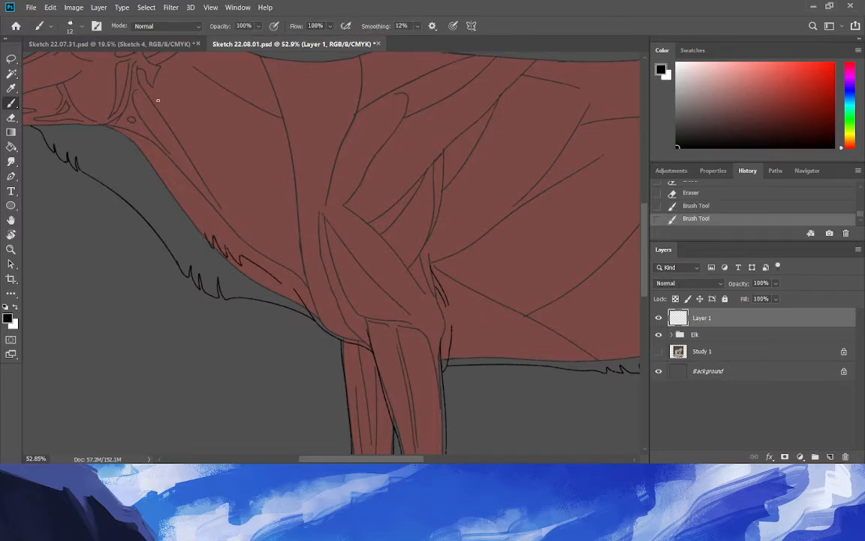
Extend the mane's rear edge from the lower neck tufts up the side of the neck to behind the jaw.
drag(199, 229, 156, 66)
key(ctrl+z)
drag(200, 230, 153, 39)
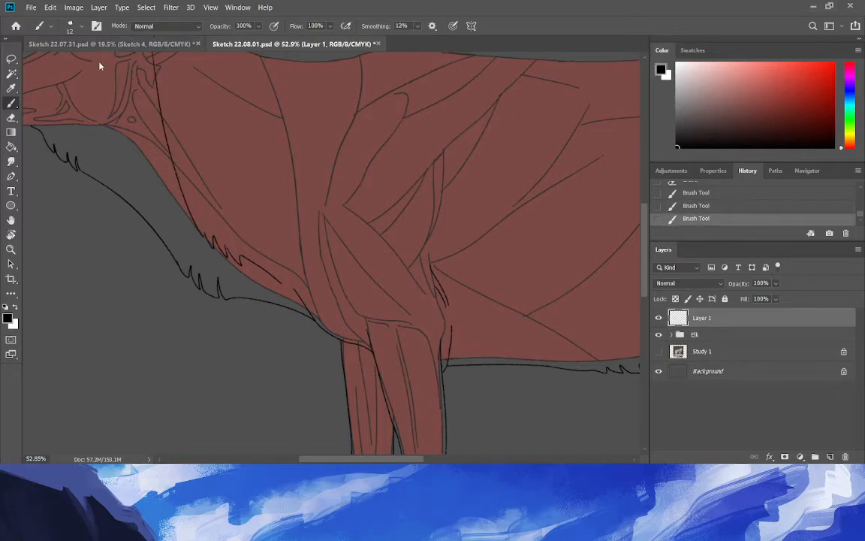
key(ctrl+z)
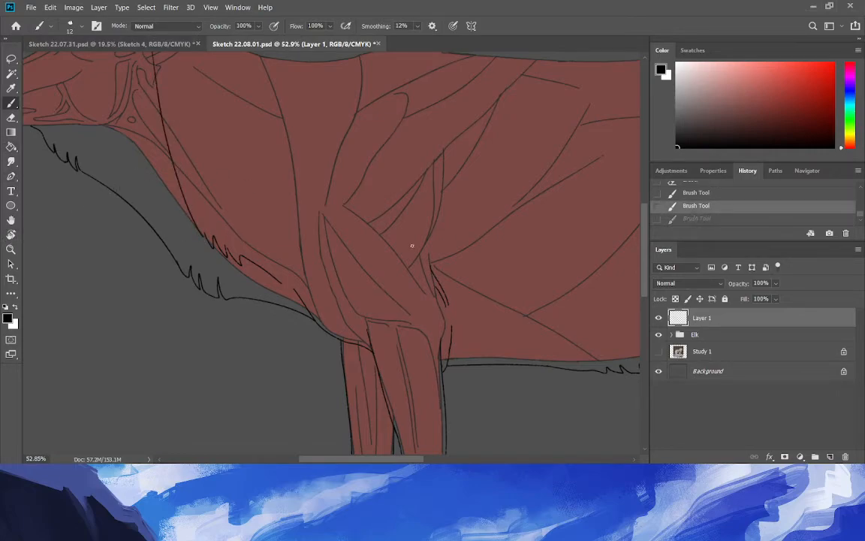
drag(348, 459, 323, 458)
drag(642, 289, 642, 270)
drag(328, 316, 239, 124)
Hide the Elk group to examine the skin outline on its own, and show the group again.
click(11, 250)
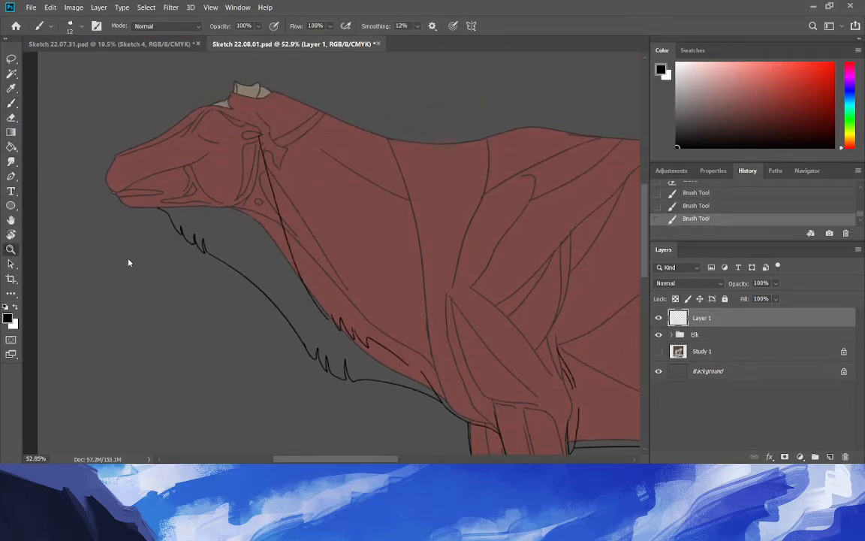
drag(240, 311, 201, 315)
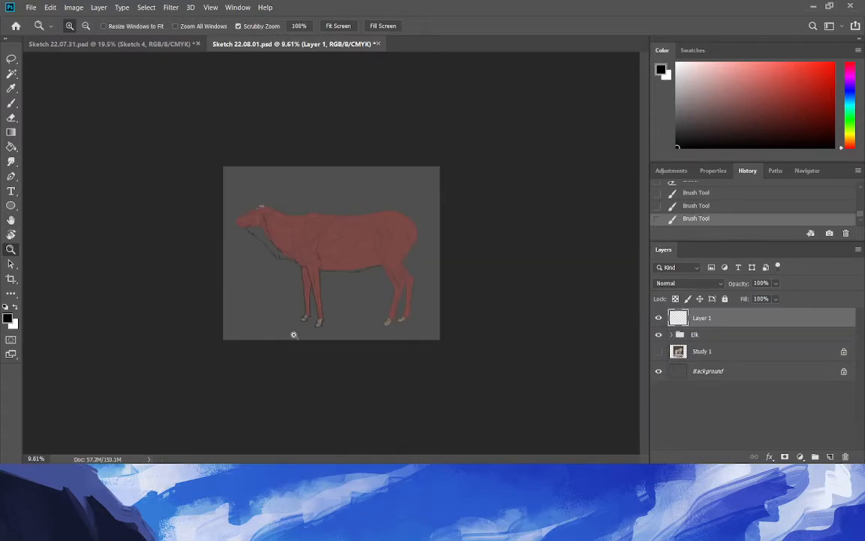
drag(378, 290, 412, 353)
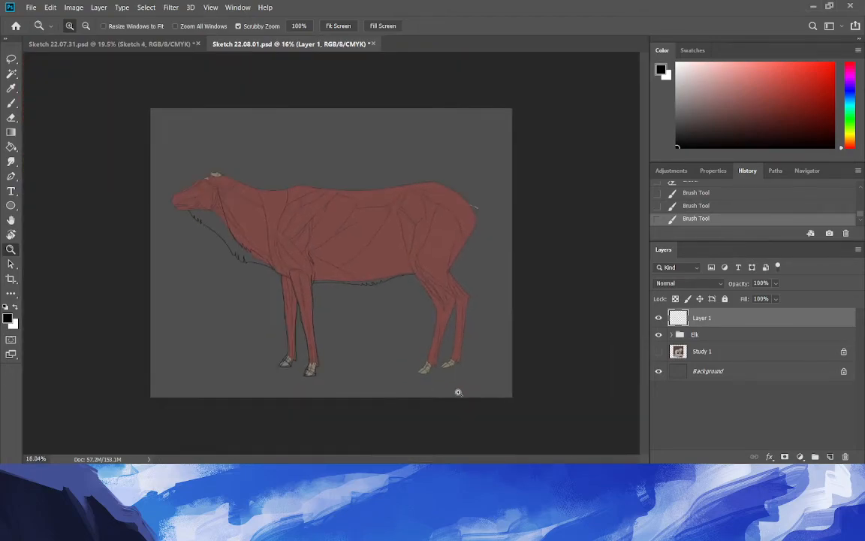
click(659, 351)
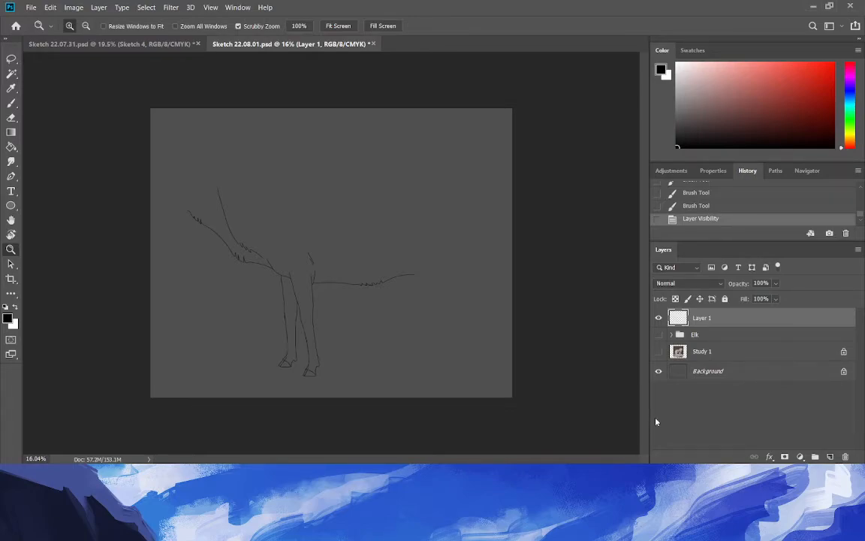
click(659, 334)
Draw the upper fur contour from behind the withers forward along the neck to the top of the head.
drag(277, 200, 259, 213)
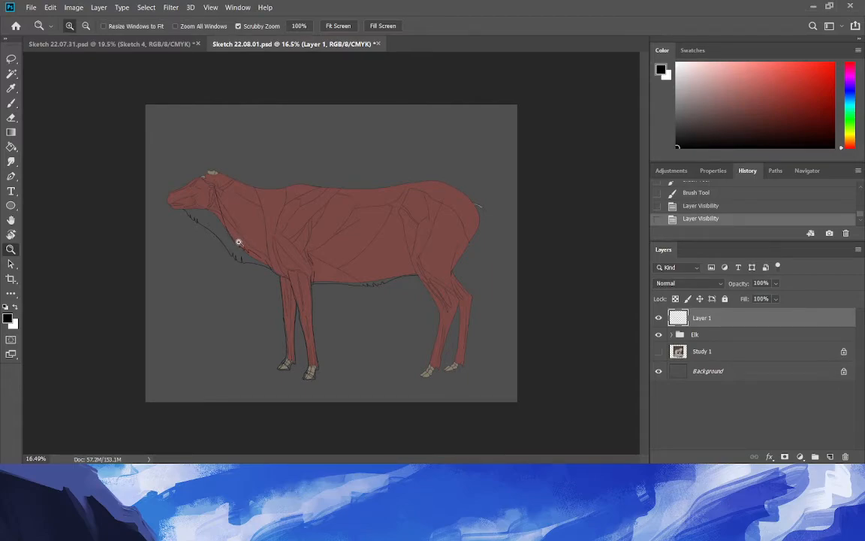
drag(353, 244, 378, 254)
click(12, 103)
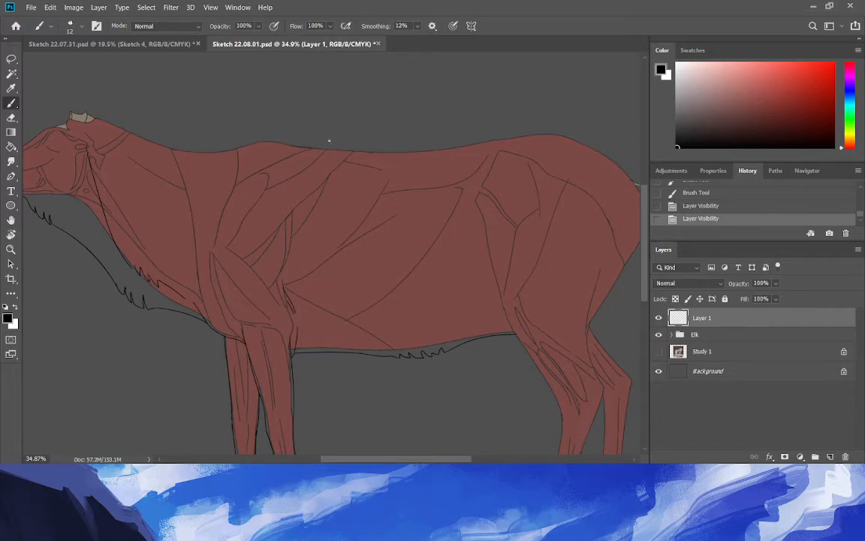
drag(315, 147, 201, 139)
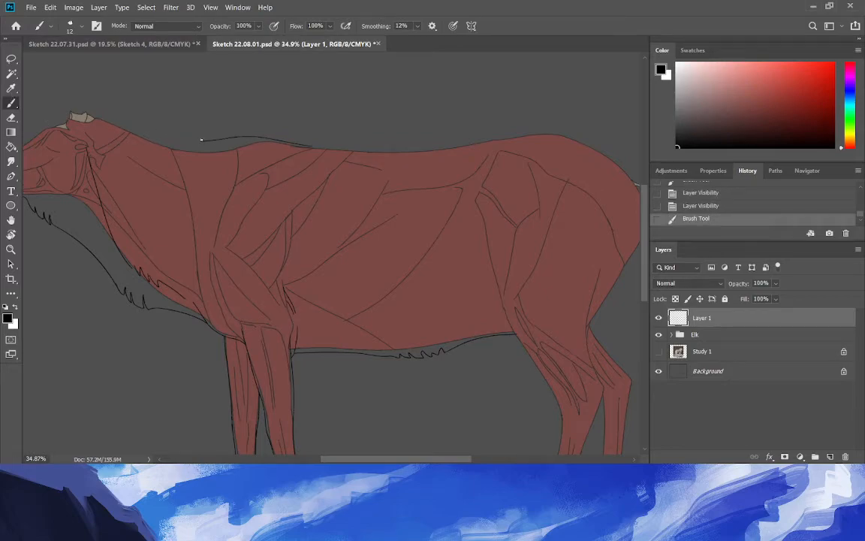
mouse_move(159, 134)
mouse_down()
mouse_move(176, 139)
mouse_move(89, 114)
mouse_up()
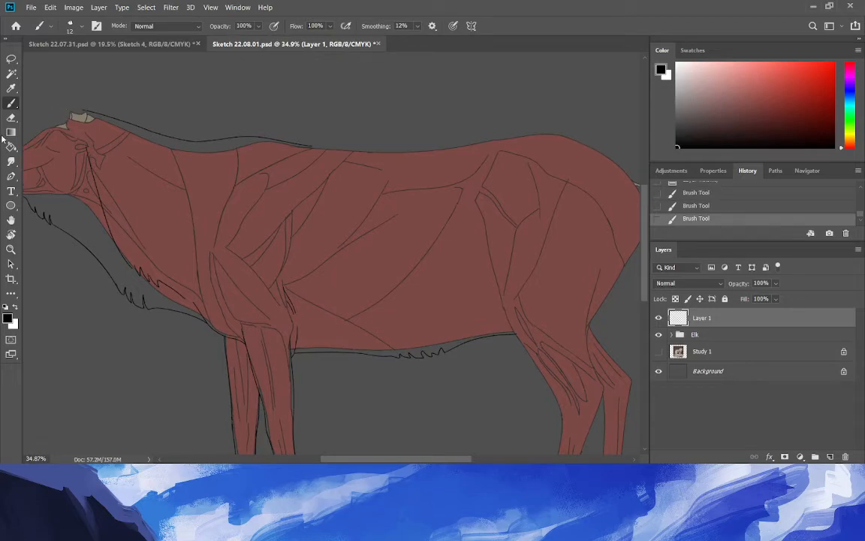
scroll(364, 297, right, 5)
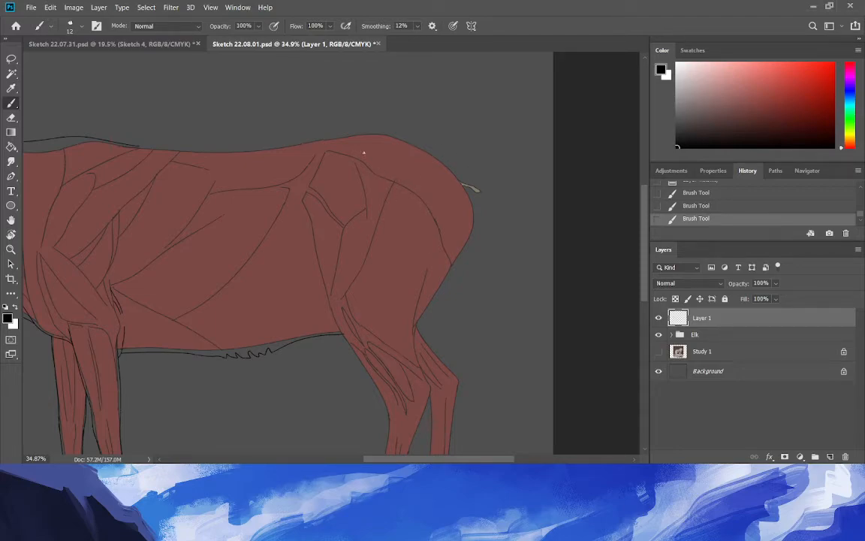
drag(132, 145, 360, 129)
key(ctrl+z)
drag(140, 147, 370, 122)
key(ctrl+z)
key(ctrl+shift+z)
key(ctrl+z)
Draw the back contour from behind the withers over the rump, and outline the tail with short pointed hair tufts.
mouse_move(148, 148)
mouse_down()
mouse_move(342, 141)
mouse_move(475, 182)
mouse_up()
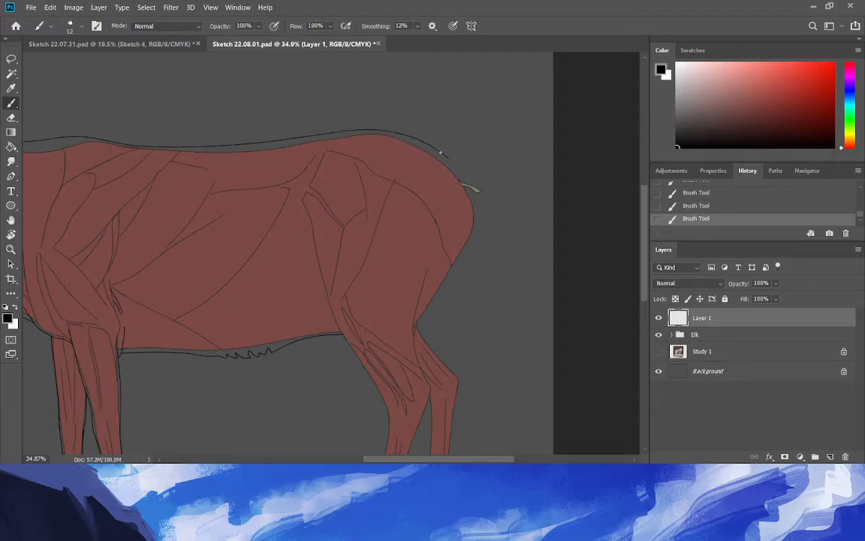
key(ctrl+z)
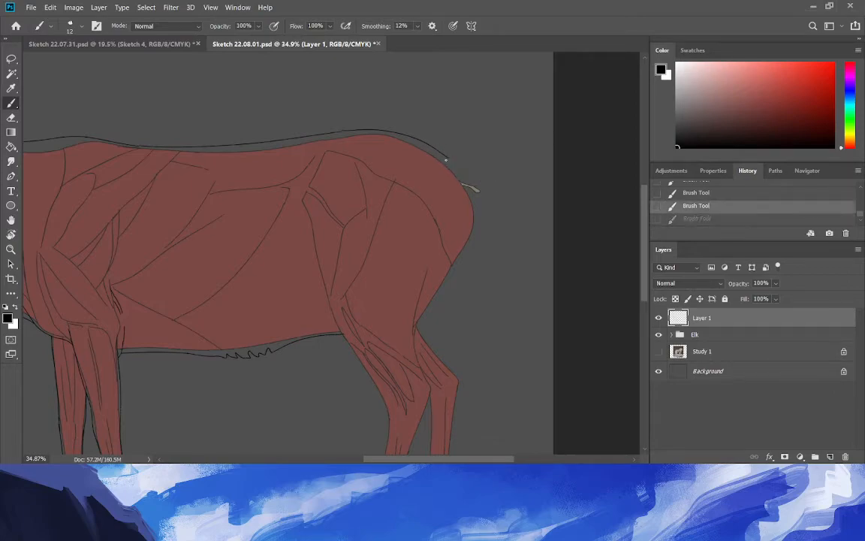
drag(445, 157, 477, 187)
drag(475, 231, 477, 231)
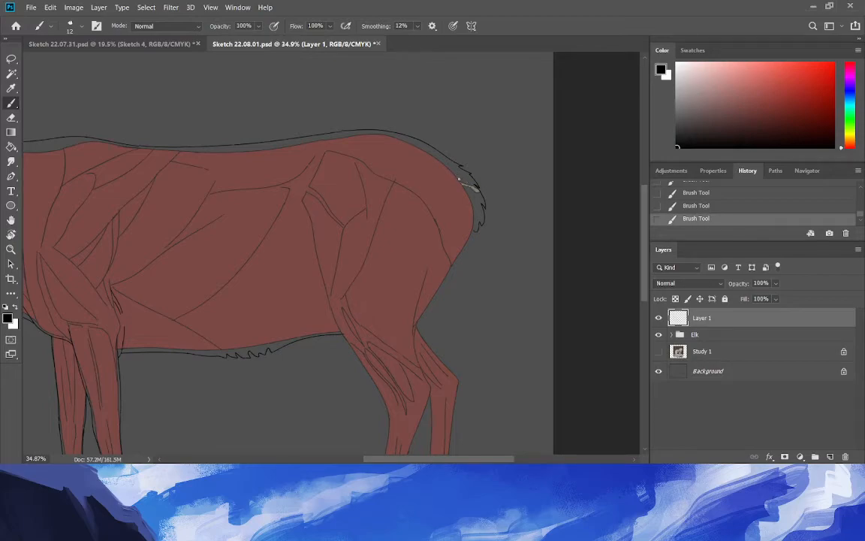
Draw the buttock contour from beneath the tail to the rear thigh, and undo its continuation down the far hind leg.
key(ctrl+z)
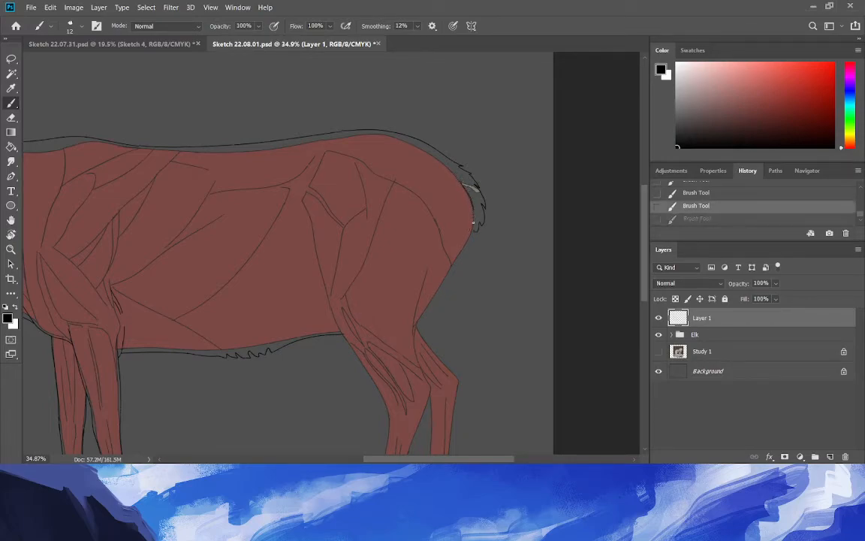
key(ctrl+shift+z)
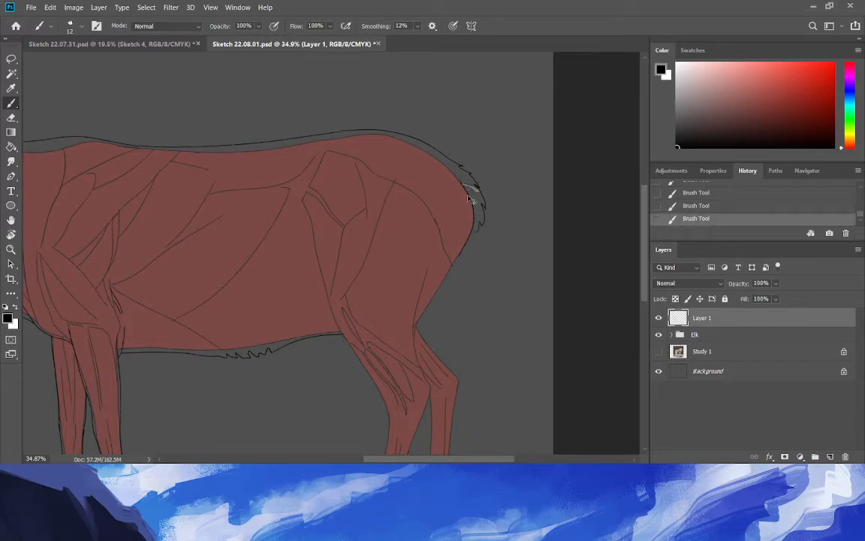
key(ctrl+z)
mouse_move(476, 224)
mouse_down()
mouse_move(427, 342)
mouse_move(425, 334)
mouse_move(456, 373)
mouse_up()
drag(458, 376, 459, 391)
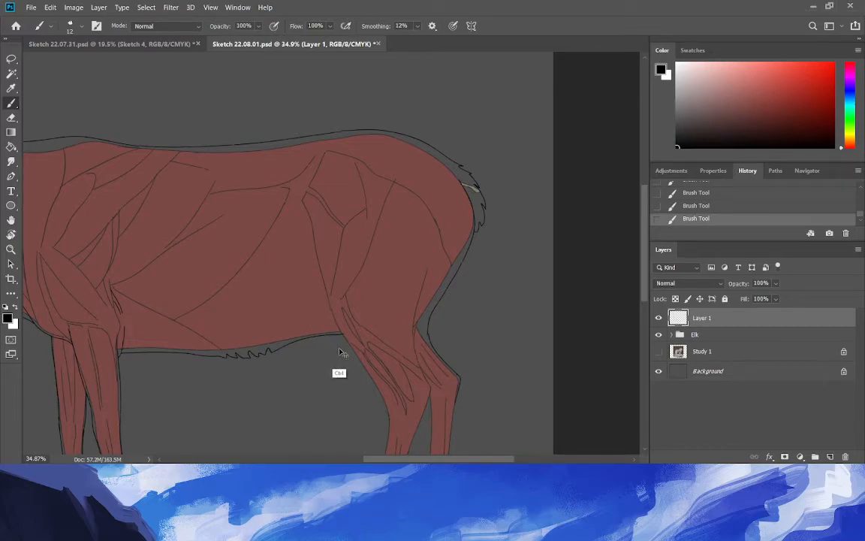
key(ctrl+z)
key(ctrl+z)
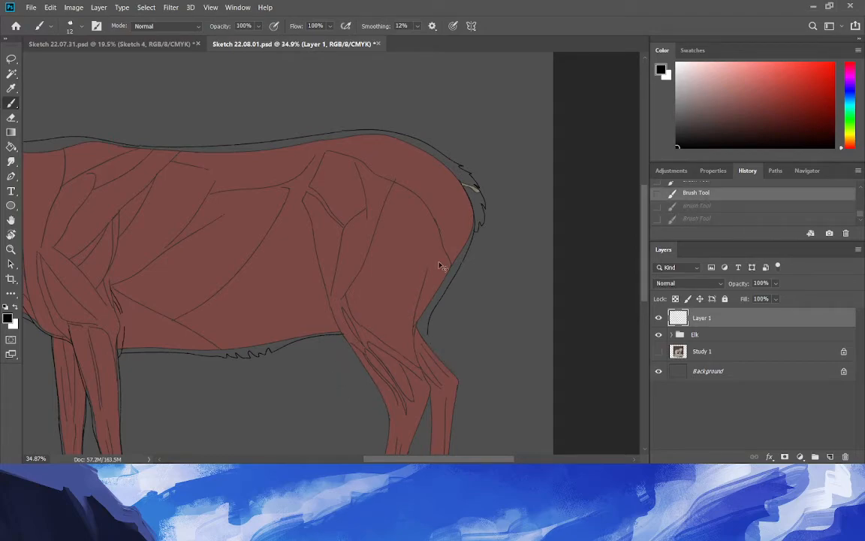
key(ctrl+z)
drag(465, 256, 422, 350)
key(ctrl+z)
drag(463, 260, 422, 355)
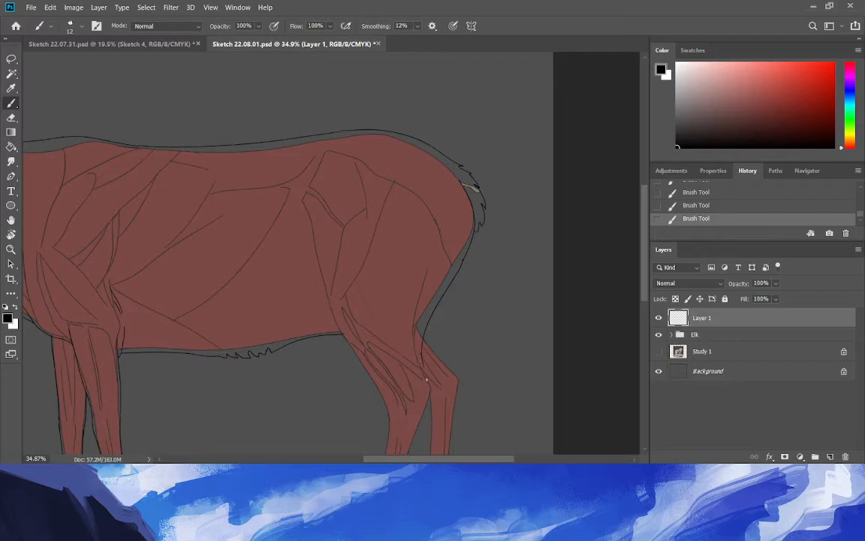
key(ctrl+z)
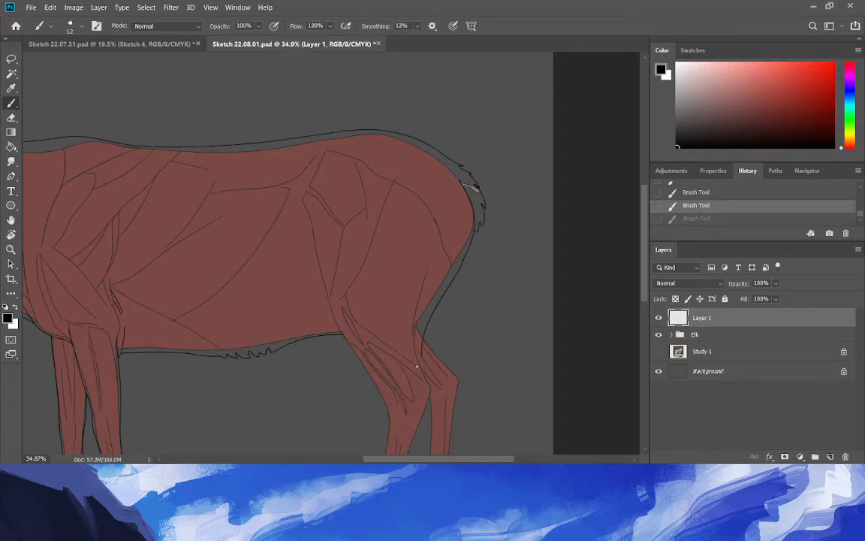
key(ctrl+z)
Continue the buttock contour down the back of the near hind leg to the hock, and outline the leg's front edge.
drag(462, 261, 423, 336)
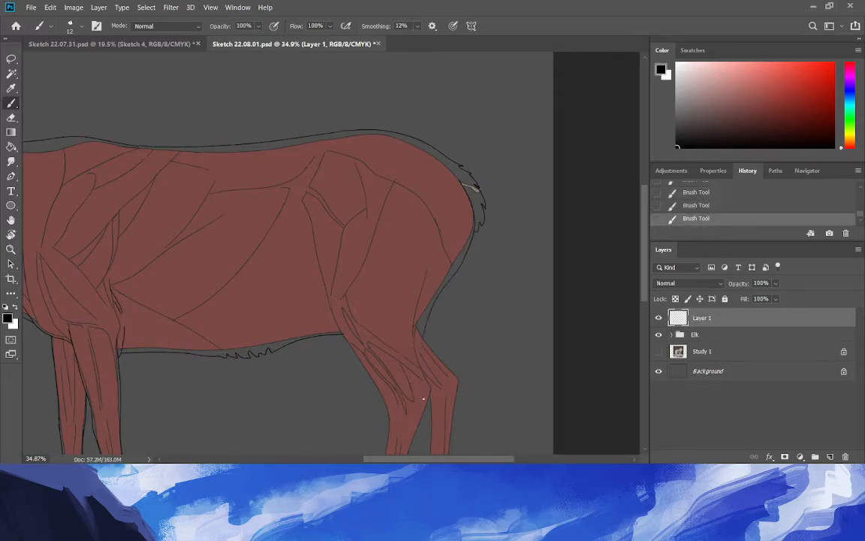
key(ctrl+z)
key(ctrl+shift+z)
drag(428, 377, 432, 396)
key(ctrl+z)
key(ctrl+shift+z)
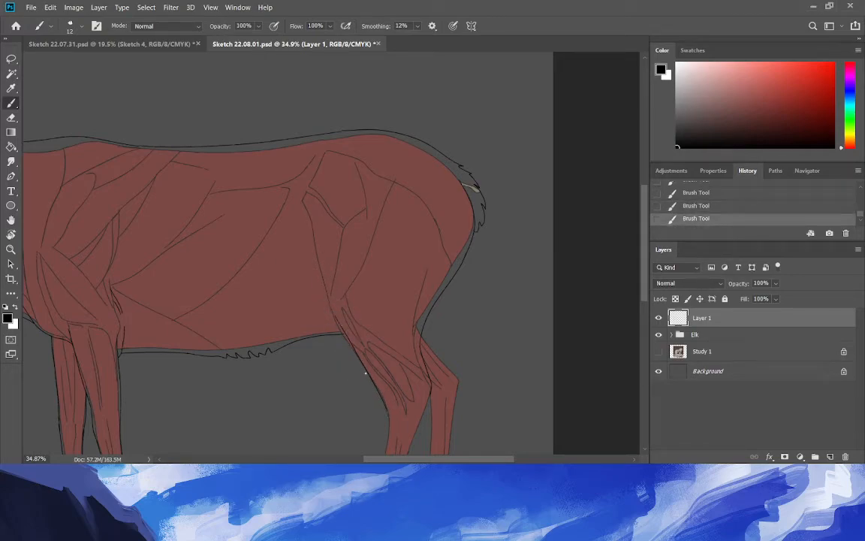
Draw the flank fold above the near hind leg with pointed hair tufts, and erase the stray line overlapping its lower end.
key(ctrl+z)
key(ctrl+shift+z)
drag(334, 324, 317, 311)
key(e)
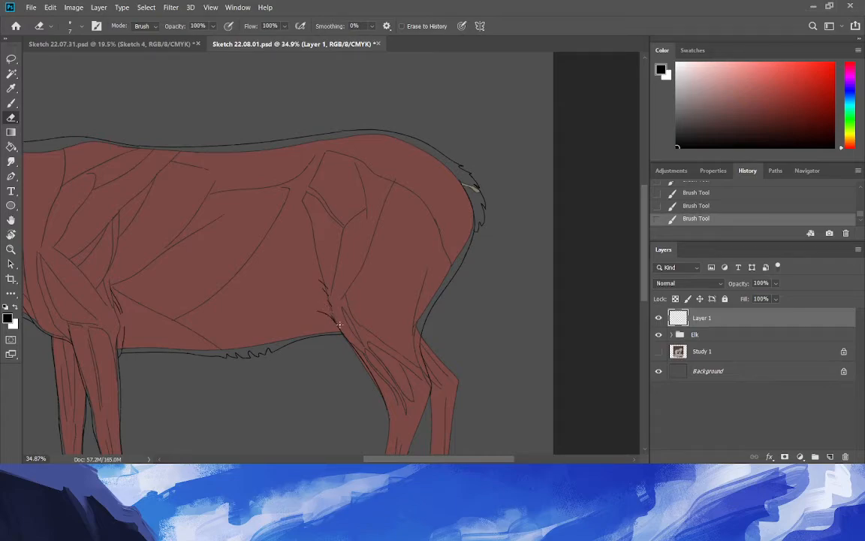
drag(338, 325, 324, 311)
drag(187, 315, 152, 318)
drag(187, 344, 259, 338)
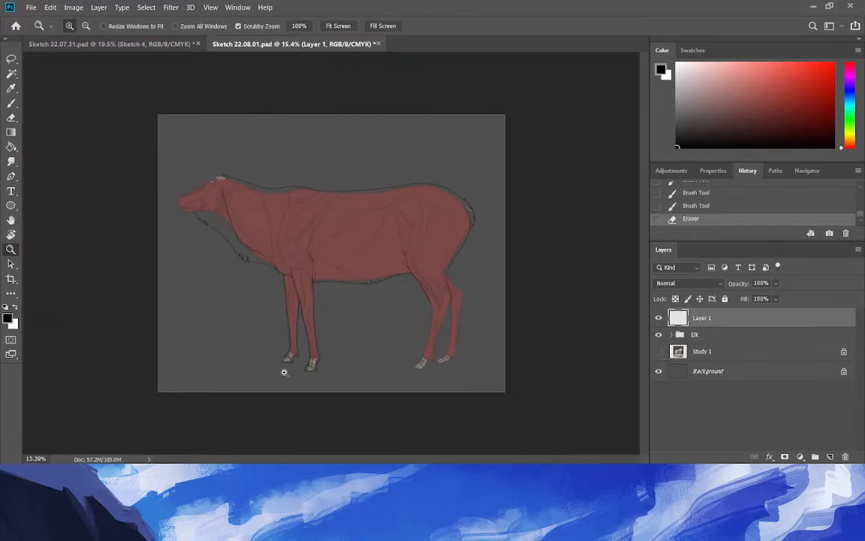
drag(421, 351, 521, 392)
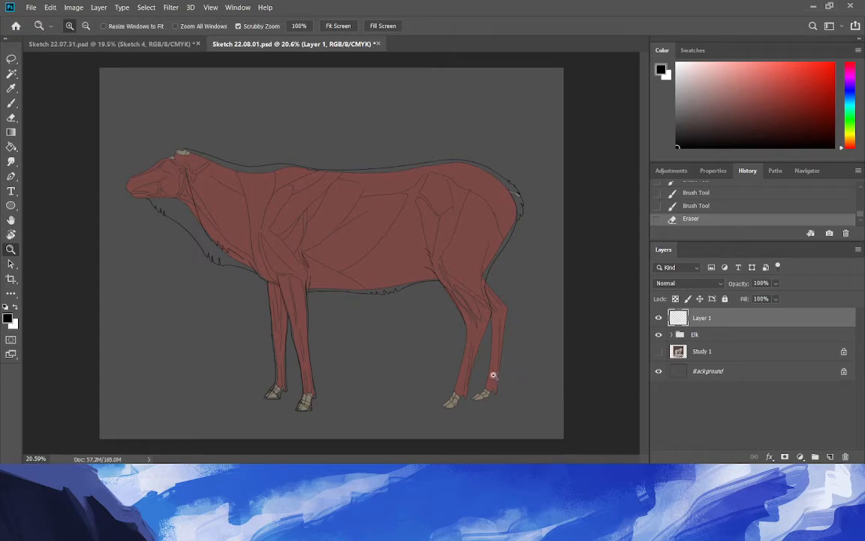
Draw a short inner line above the near hind hock, and outline the lower leg's rear edge through the dewclaw, heel and hoof sole.
drag(443, 349, 525, 408)
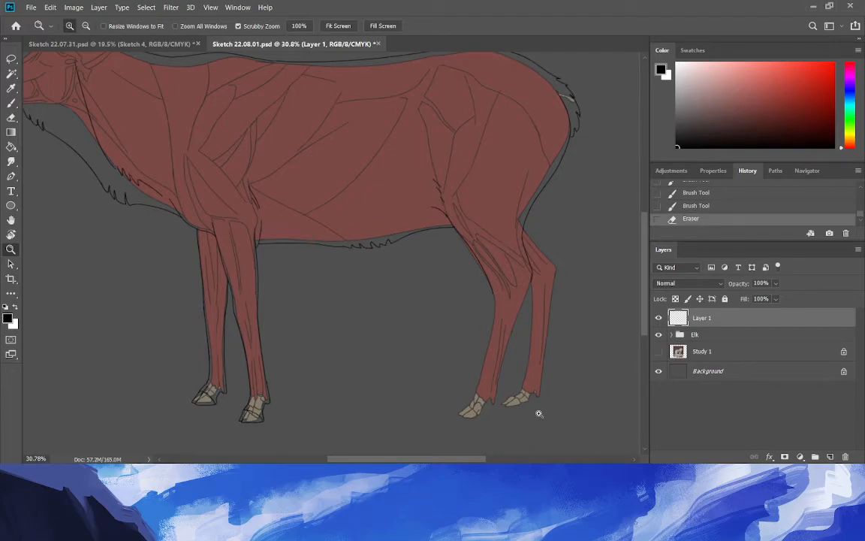
drag(513, 406, 530, 409)
key(b)
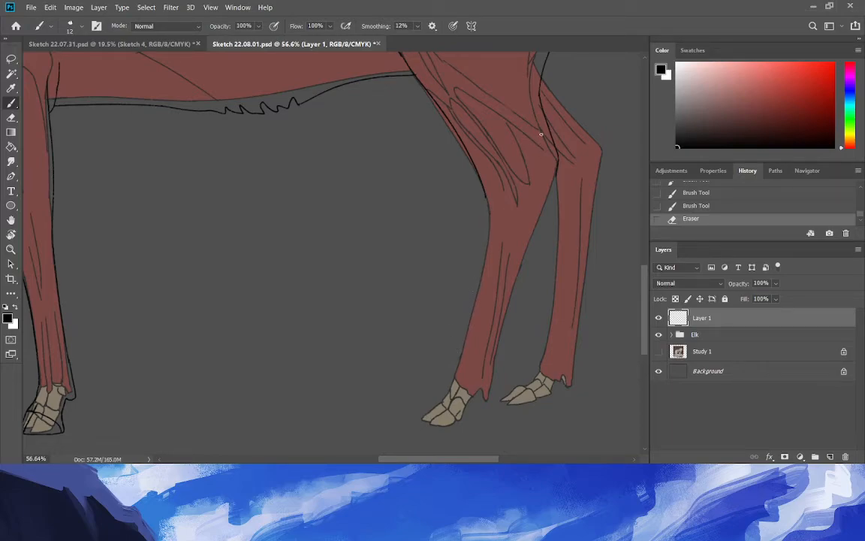
mouse_move(515, 83)
mouse_down()
mouse_move(496, 434)
mouse_move(504, 360)
mouse_move(496, 392)
mouse_move(488, 402)
mouse_move(478, 391)
mouse_move(465, 411)
mouse_up()
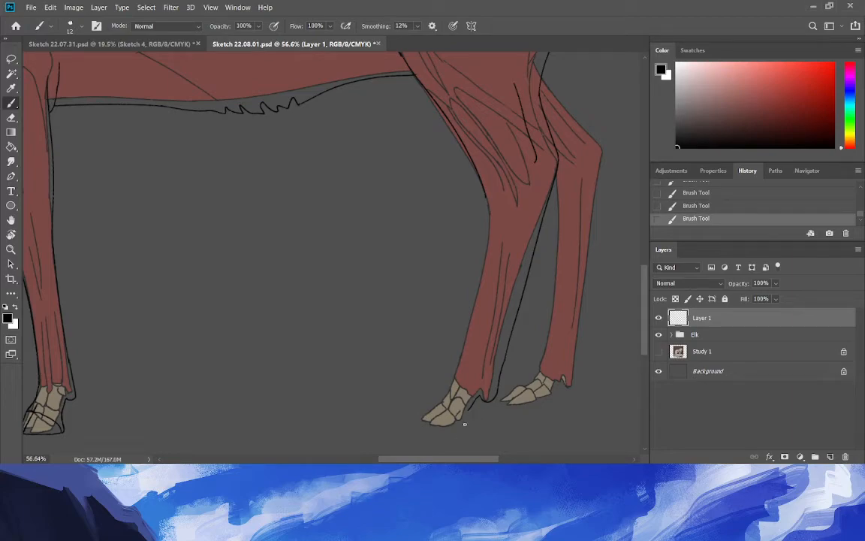
drag(470, 407, 465, 425)
drag(451, 430, 424, 431)
key(ctrl+z)
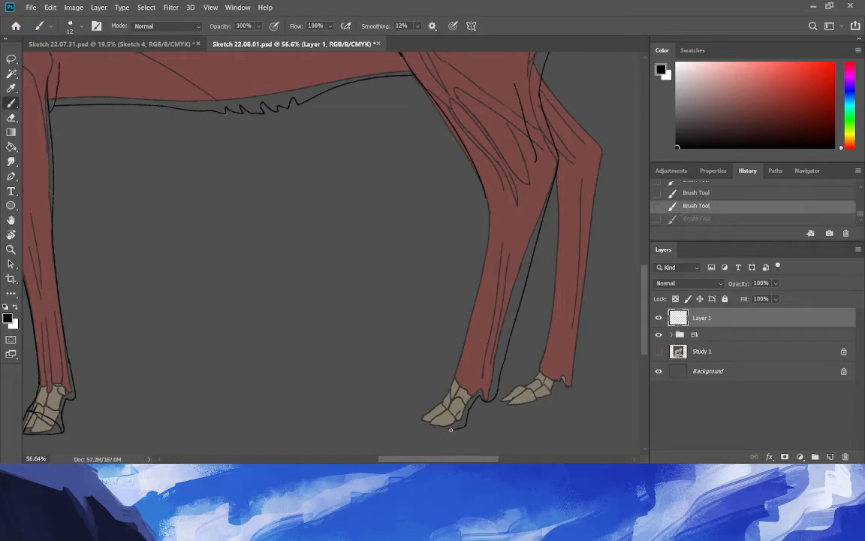
key(ctrl+shift+z)
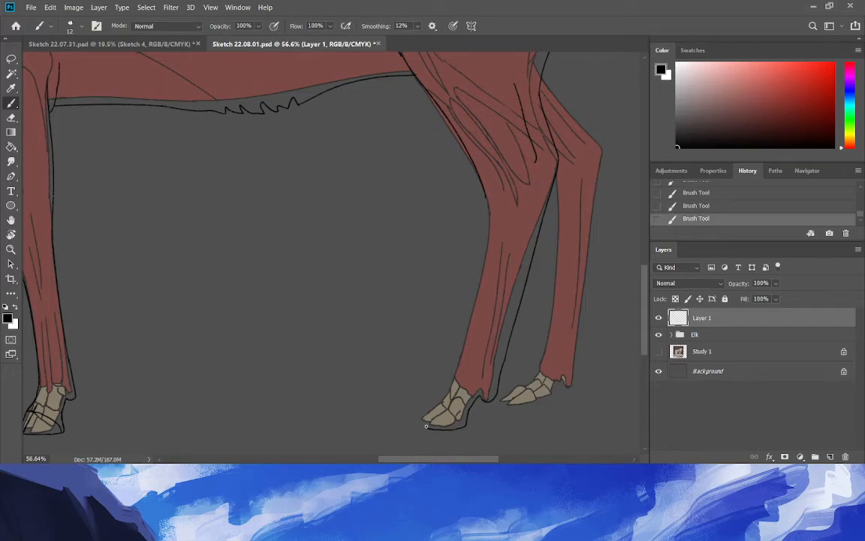
Outline the near hind hoof's two toes and the lower leg's front edge, and erase the stray line end at the toe tip.
drag(425, 429, 451, 363)
drag(465, 418, 441, 404)
mouse_move(487, 221)
mouse_down()
mouse_move(448, 386)
mouse_move(456, 356)
mouse_move(420, 428)
mouse_up()
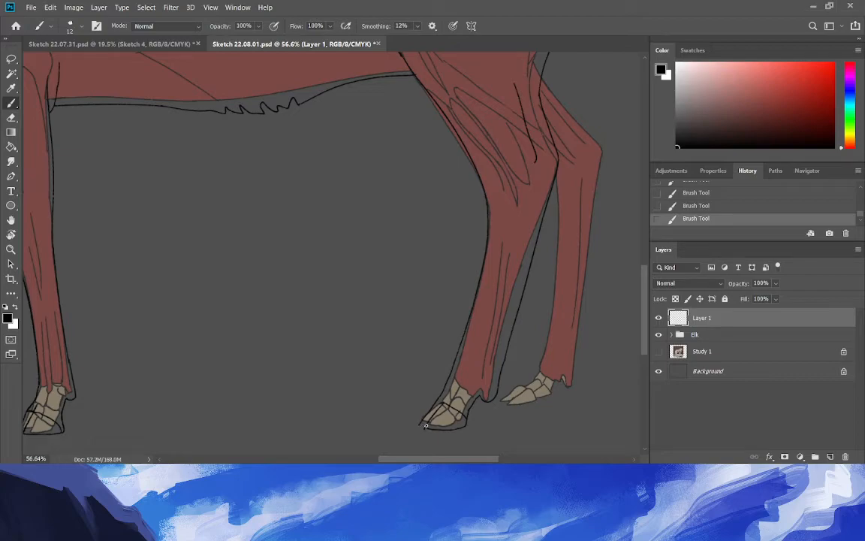
key(ctrl+z)
key(ctrl+shift+z)
click(12, 118)
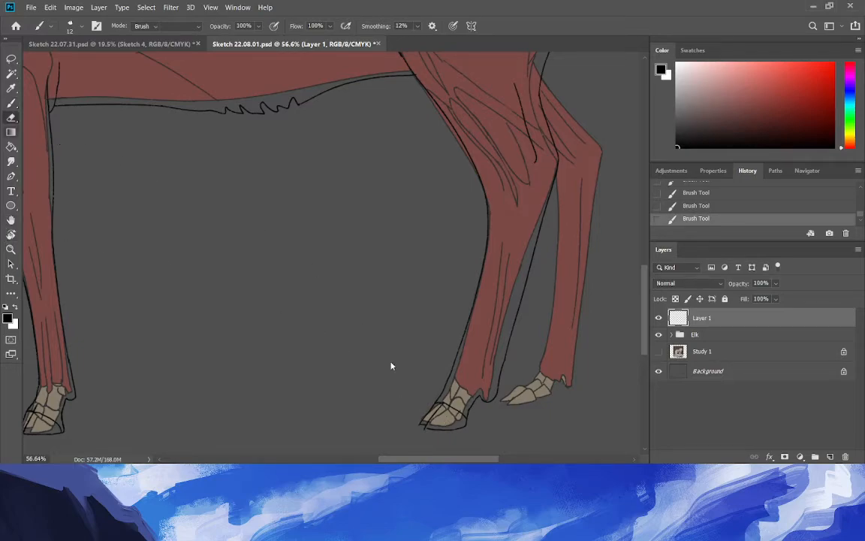
click(426, 434)
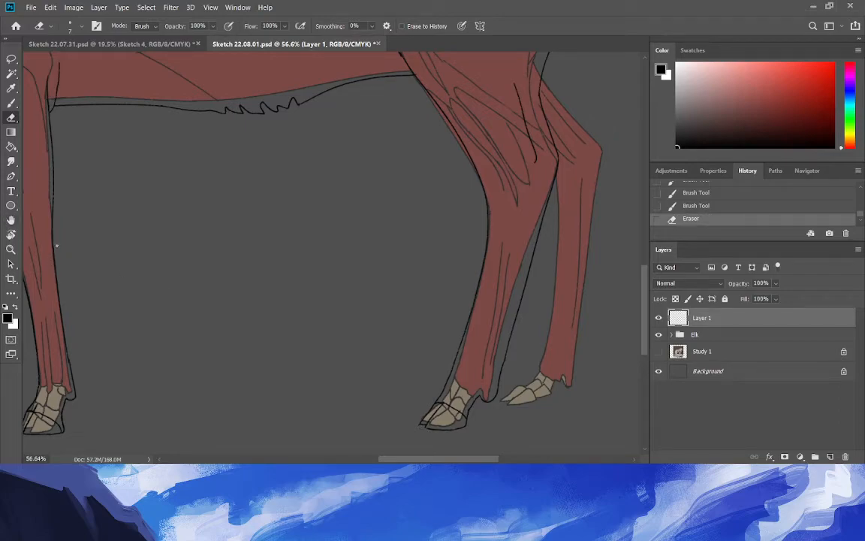
Erase the rear contour of the near hind lower leg and redraw it closer to the muscle, from the dewclaw up to the hock.
mouse_move(521, 302)
mouse_down()
mouse_move(498, 382)
mouse_move(522, 299)
mouse_up()
drag(518, 307, 539, 230)
drag(511, 321, 510, 327)
drag(494, 397, 493, 402)
click(10, 104)
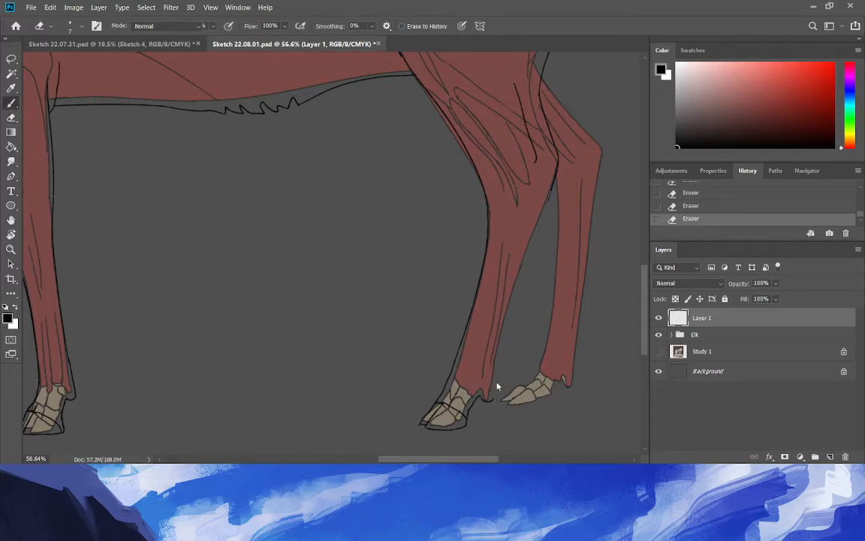
drag(492, 400, 515, 294)
key(ctrl+z)
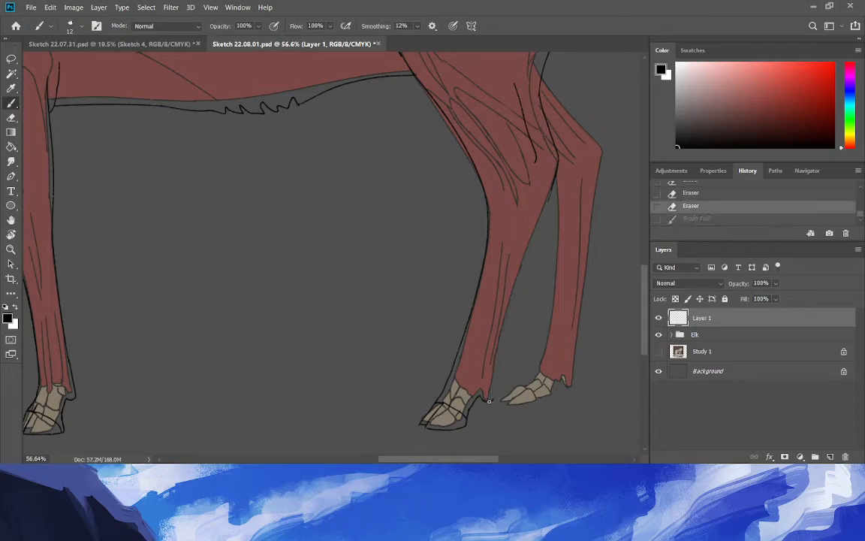
key(ctrl+shift+z)
drag(519, 282, 546, 188)
key(ctrl+z)
drag(520, 279, 550, 162)
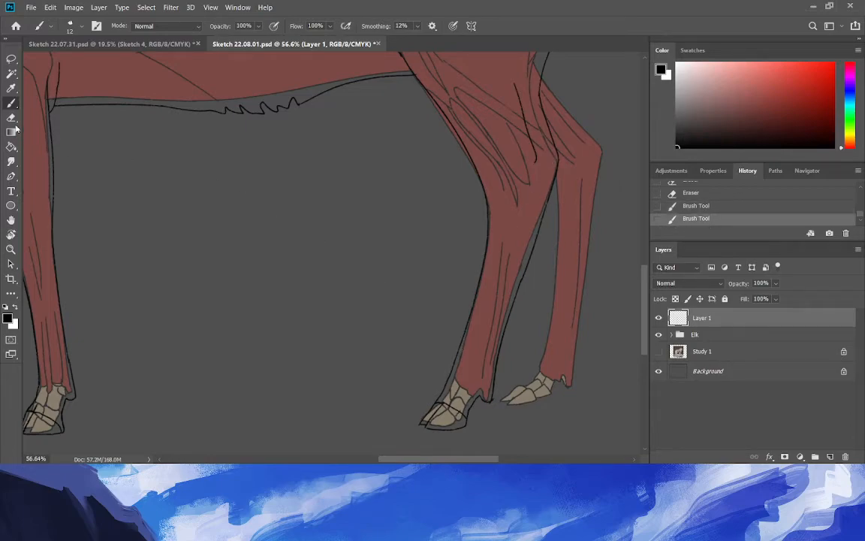
Erase the rough line end around the near hind dewclaw and redraw its lower edge, touching up the hoof's toe tip.
key(e)
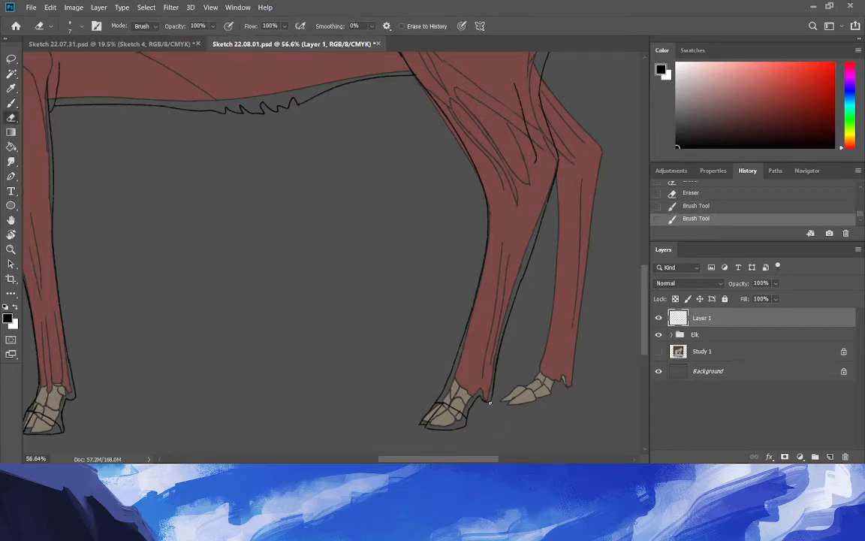
mouse_move(451, 374)
mouse_down()
mouse_move(456, 389)
mouse_move(492, 392)
mouse_up()
key(b)
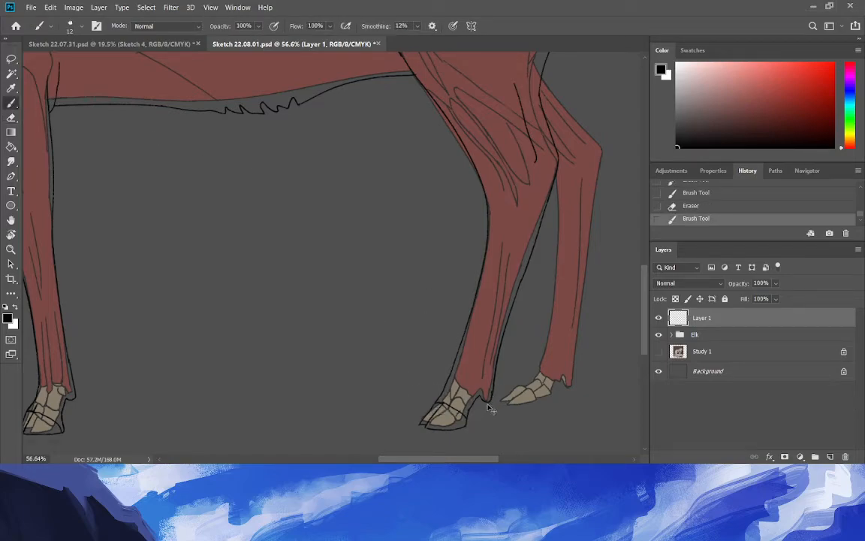
key(ctrl+z)
key(ctrl+shift+z)
click(425, 426)
Outline the far hind foot from above the dewclaw down to the heel, and draw the front toe of its hoof with sole and upper edge.
click(12, 249)
drag(196, 313, 160, 332)
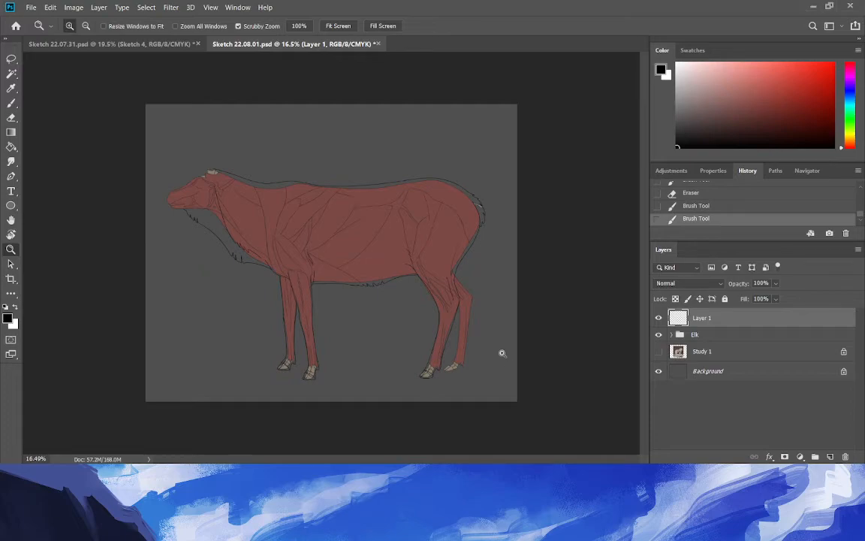
click(471, 359)
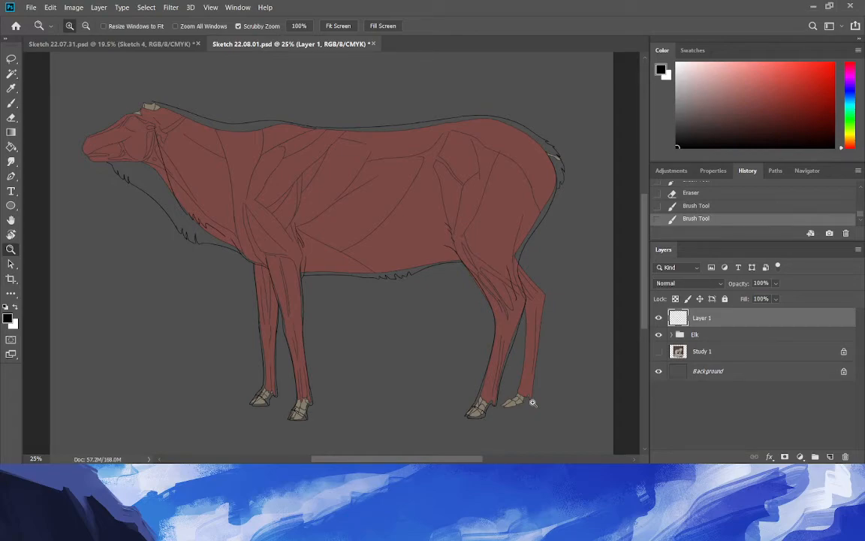
drag(527, 311, 539, 385)
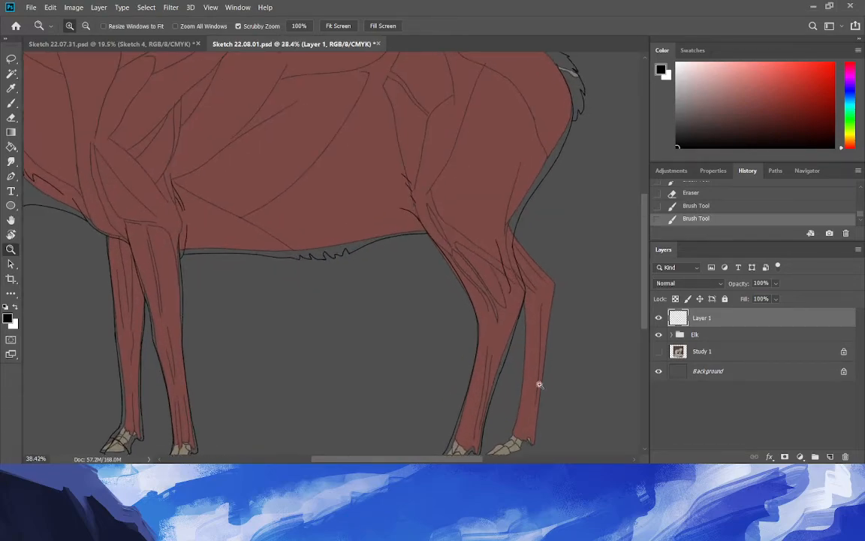
drag(646, 281, 612, 319)
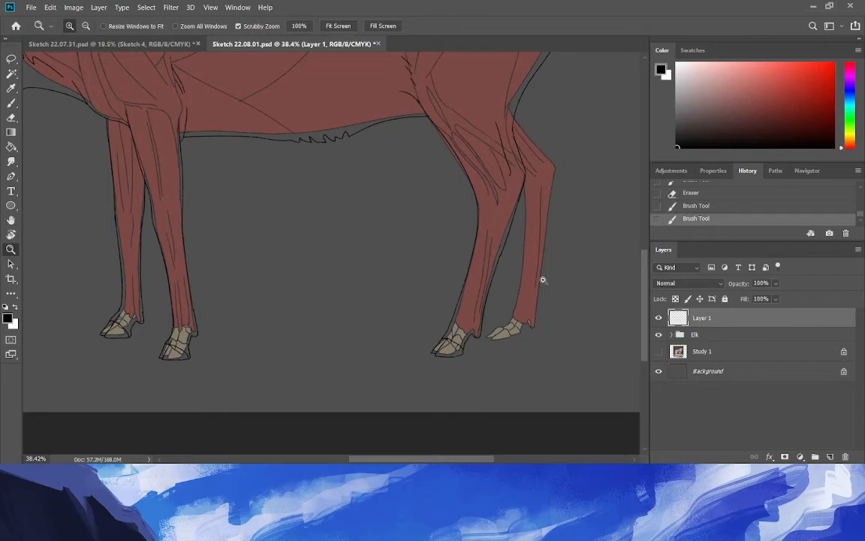
drag(543, 281, 565, 314)
drag(488, 398, 510, 412)
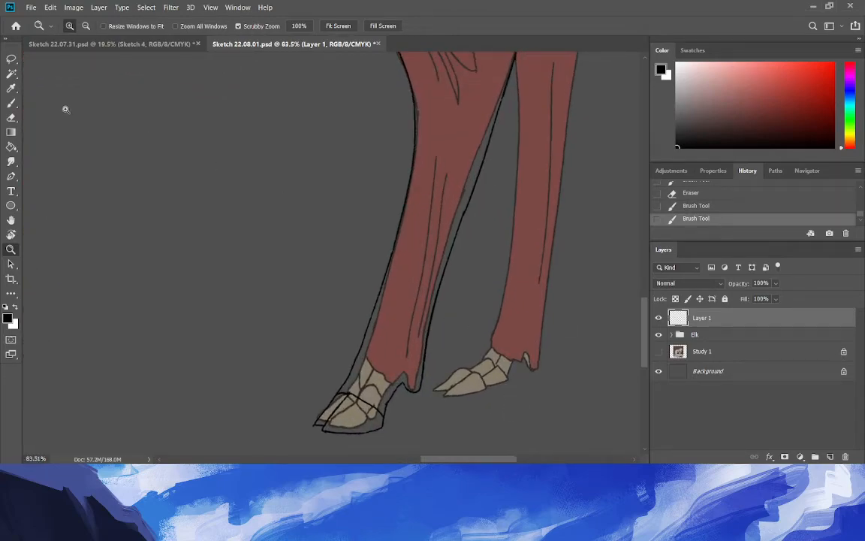
key(b)
drag(546, 315, 546, 381)
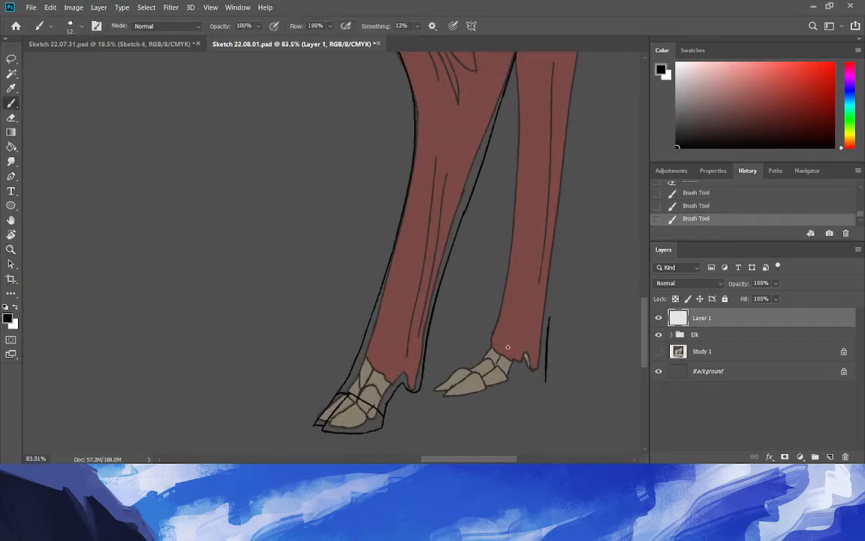
key(ctrl+z)
mouse_move(548, 314)
mouse_down()
mouse_move(540, 376)
mouse_move(523, 363)
mouse_move(512, 384)
mouse_up()
mouse_move(514, 367)
mouse_down()
mouse_move(504, 397)
mouse_move(449, 402)
mouse_up()
drag(492, 370, 449, 391)
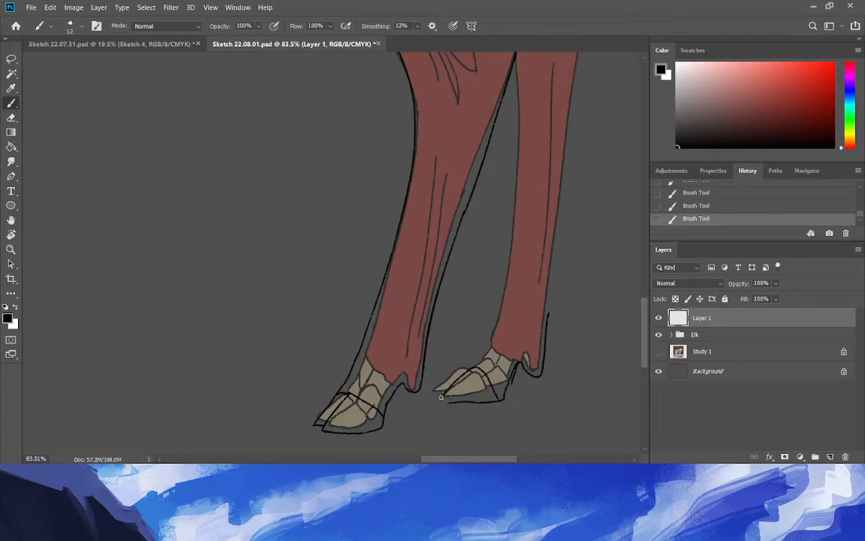
Close the toe tip of the far hind hoof and outline the second toe behind it.
drag(441, 397, 460, 403)
key(ctrl+z)
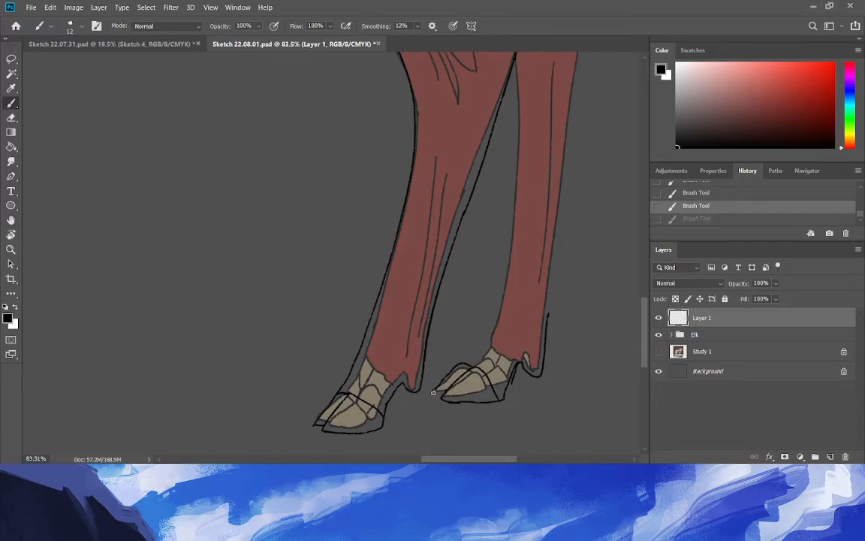
drag(467, 364, 436, 393)
key(ctrl+z)
key(ctrl+shift+z)
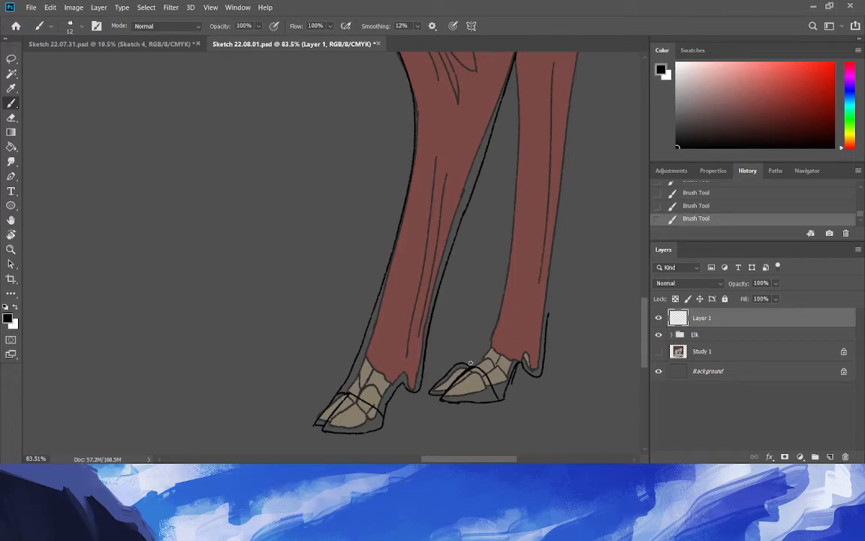
key(ctrl+z)
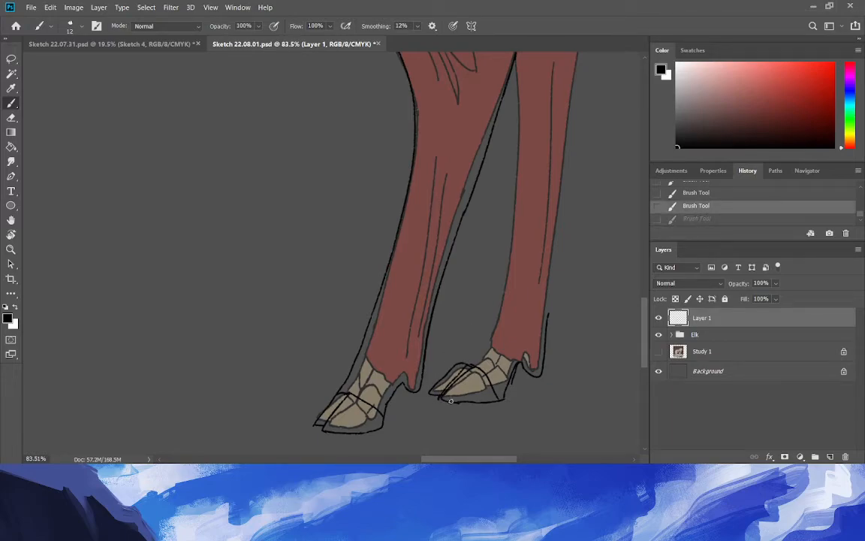
key(ctrl+shift+z)
Erase the stray line ends at the far hind hoof's toe tip and heel, and redraw the front part of the sole.
click(12, 117)
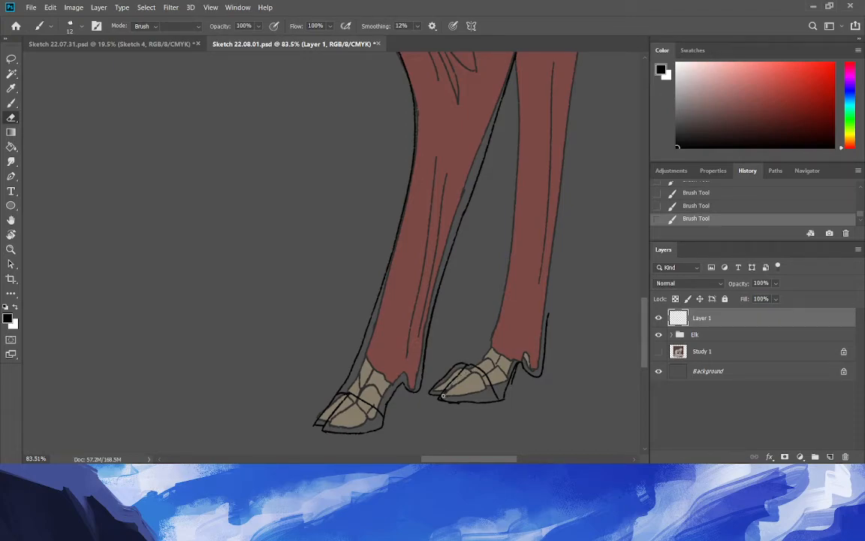
key(e)
drag(444, 402, 440, 404)
mouse_move(511, 386)
mouse_down()
mouse_move(515, 373)
mouse_move(532, 391)
mouse_up()
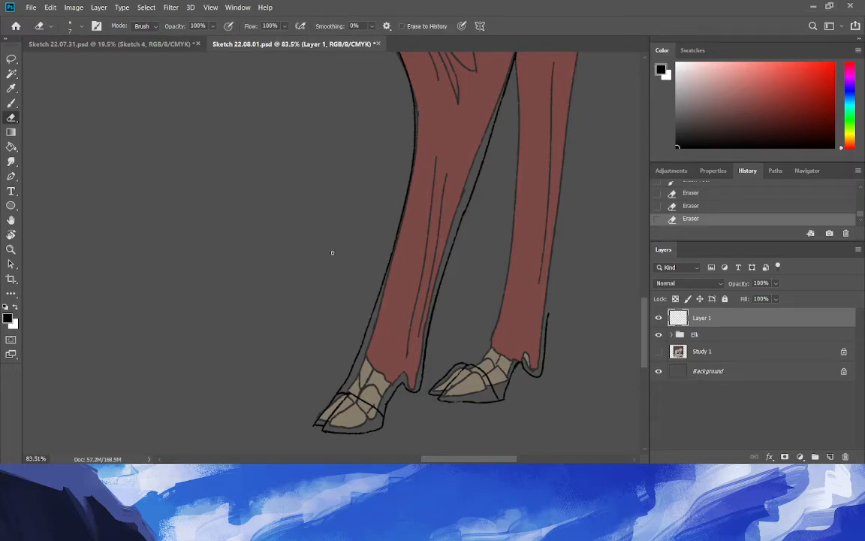
key(b)
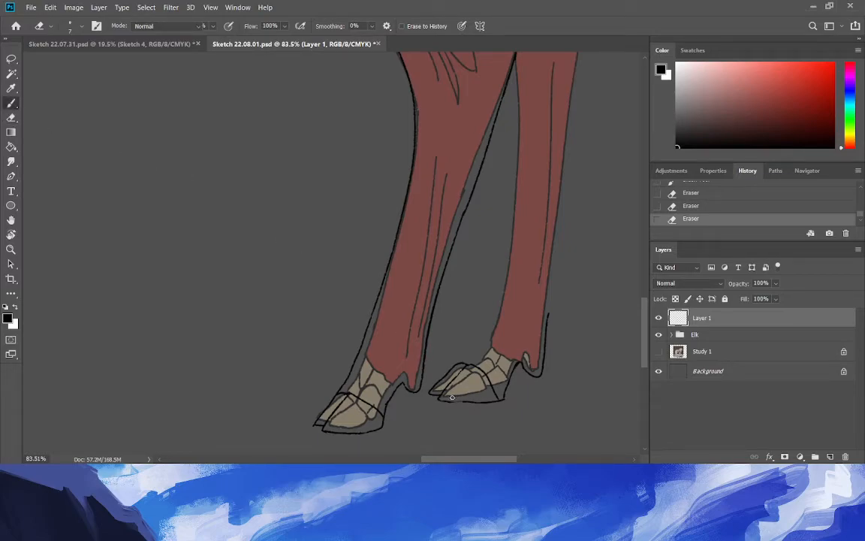
drag(465, 401, 442, 399)
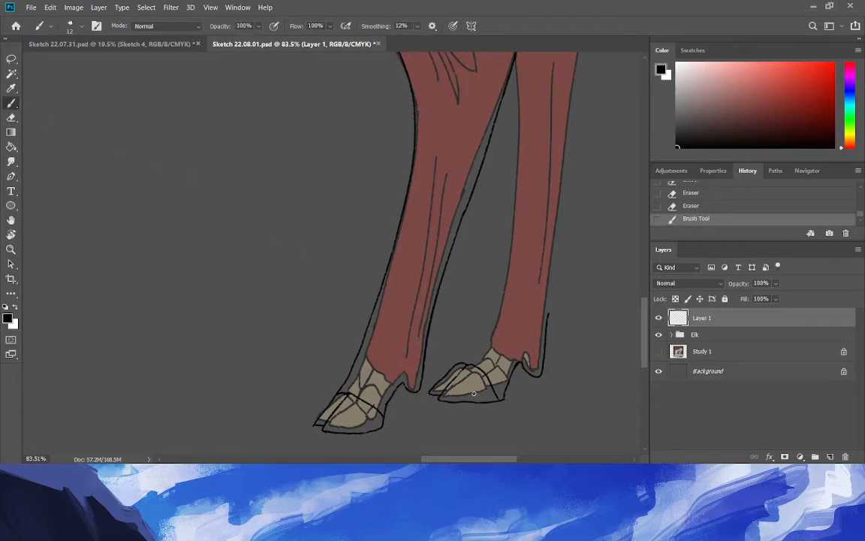
Erase the rear contour around and above the far hind leg's dewclaw.
click(12, 117)
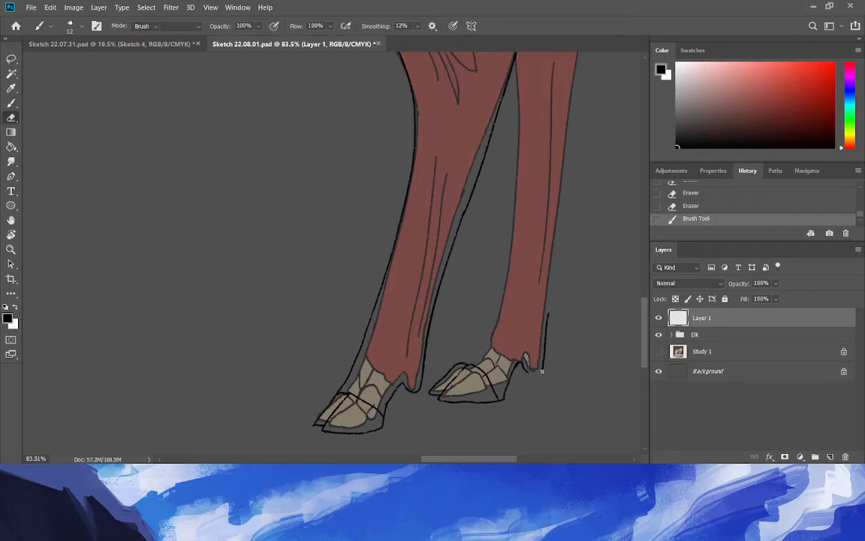
drag(545, 352, 546, 312)
drag(533, 375, 528, 369)
Draw the front contour of the far hind leg from the hoof up the lower leg to where it meets the near leg.
click(12, 103)
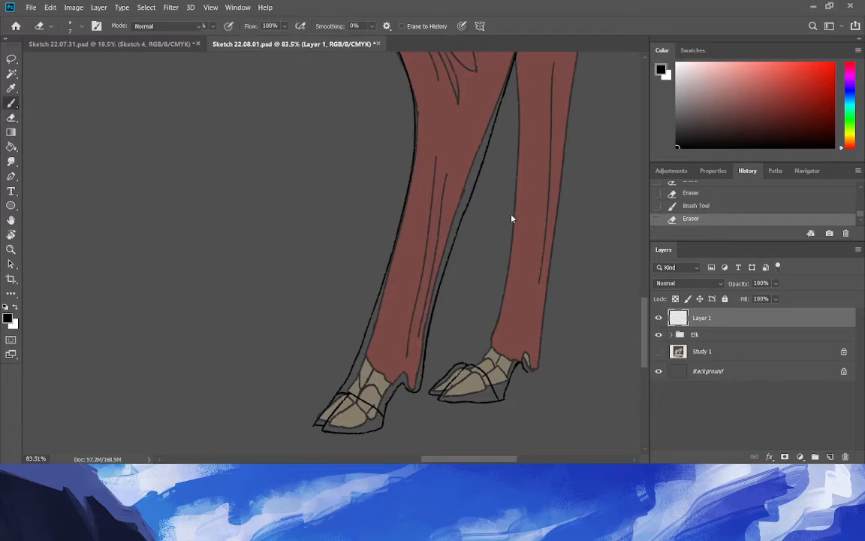
mouse_move(476, 354)
mouse_down()
mouse_move(461, 364)
mouse_move(483, 331)
mouse_up()
key(ctrl+z)
drag(452, 371, 493, 315)
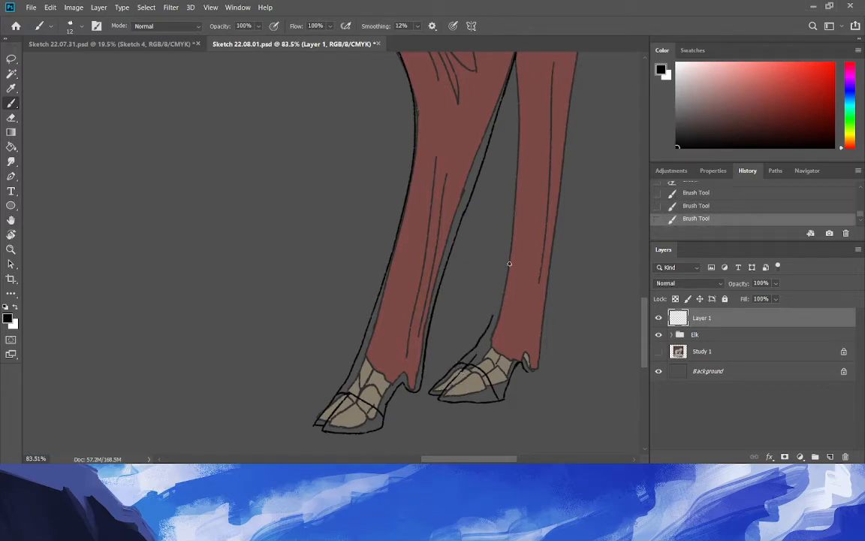
drag(493, 316, 504, 88)
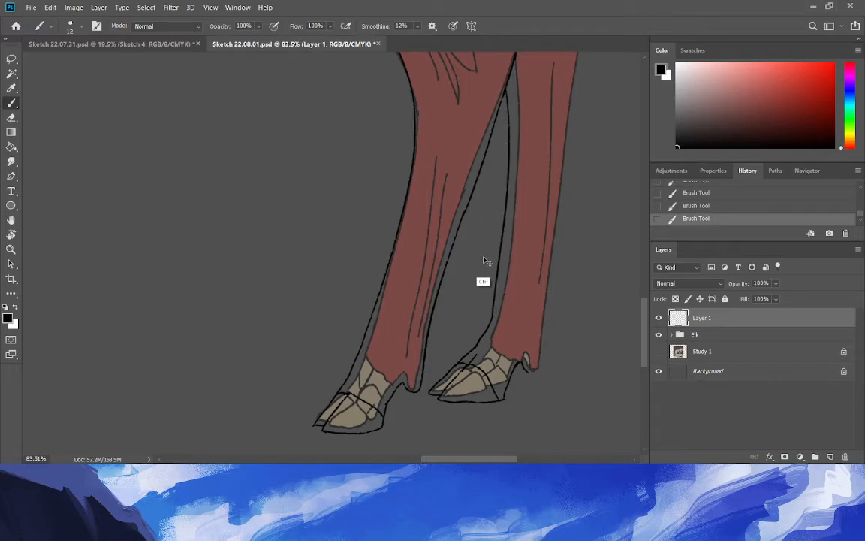
Redraw the far hind dewclaw's rear contour closer to the leg, and erase the overlapping marks between dewclaw and heel.
mouse_move(531, 376)
mouse_down()
mouse_move(548, 292)
mouse_move(541, 343)
mouse_up()
key(ctrl+z)
key(ctrl+shift+z)
key(e)
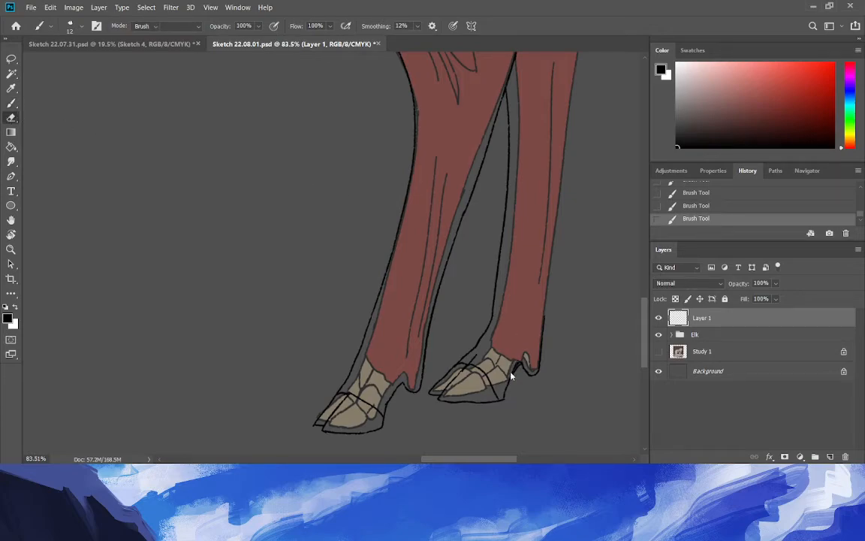
drag(522, 363, 497, 359)
Draw the far hind leg's rear contour from above the dewclaw up to the hock, slightly outside the muscle edge.
click(12, 103)
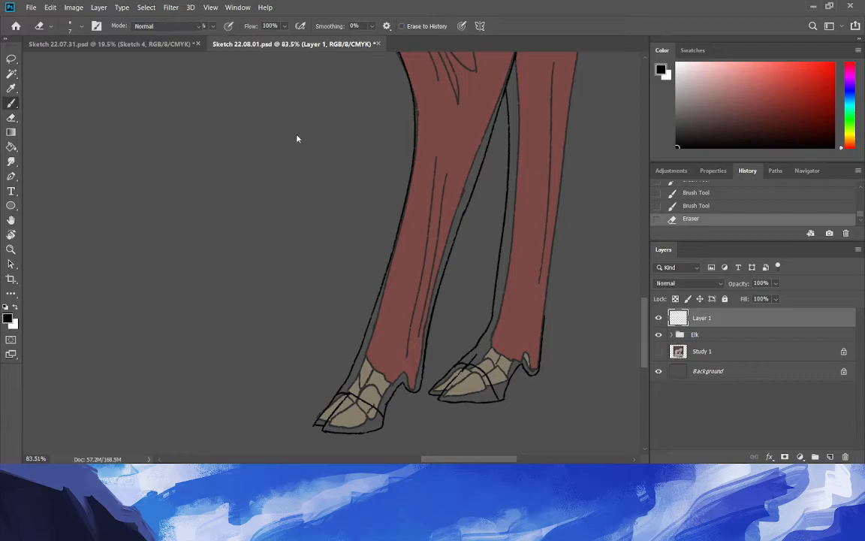
scroll(579, 286, up, 5)
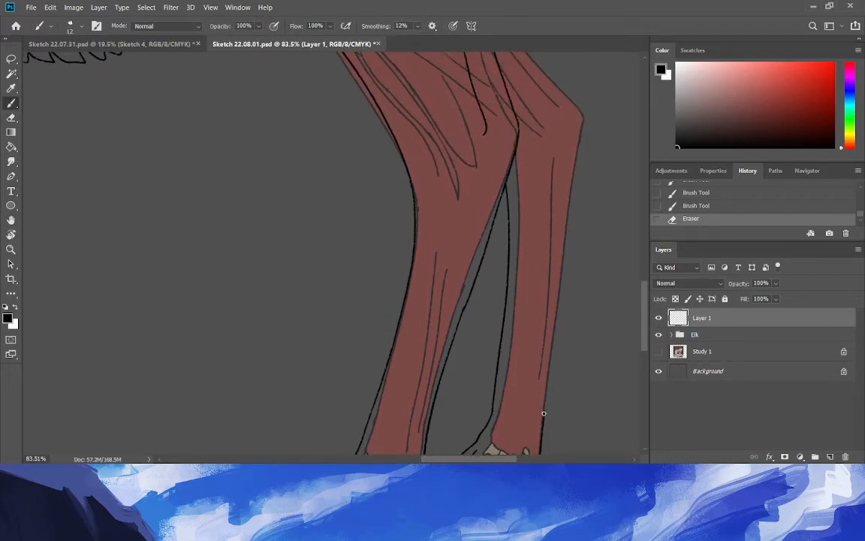
drag(581, 171, 584, 146)
key(ctrl+z)
drag(545, 418, 569, 239)
key(ctrl+z)
key(ctrl+shift+z)
key(ctrl+z)
drag(545, 412, 595, 106)
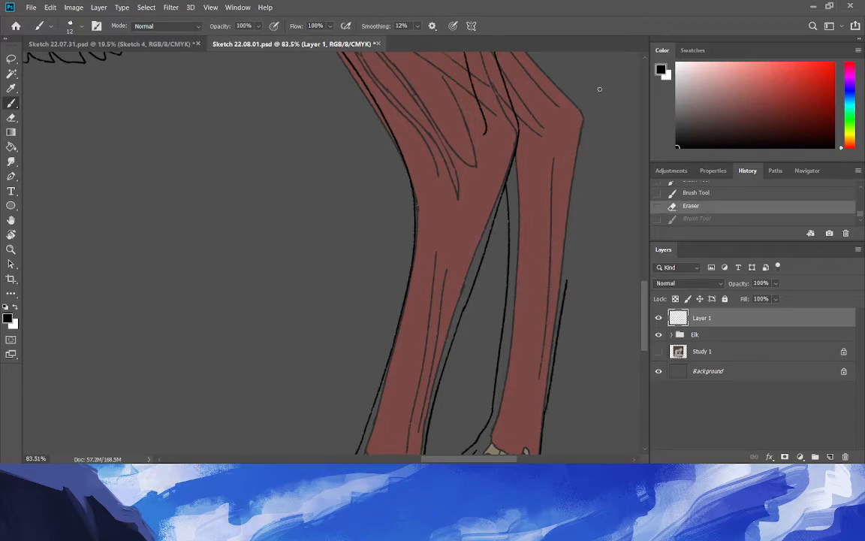
Continue the far hind leg's rear contour around the hock point up to the near thigh, and erase the overlapping line ends.
scroll(623, 278, up, 5)
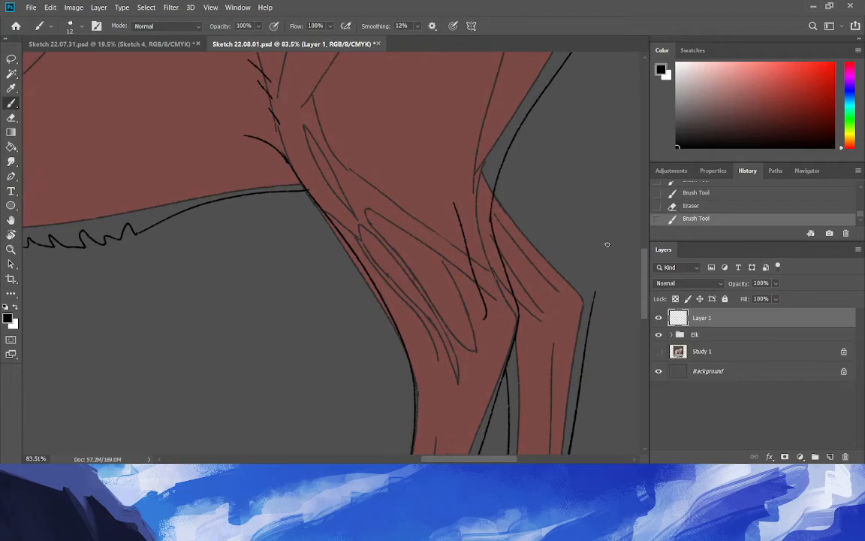
drag(534, 273, 494, 227)
drag(543, 248, 499, 174)
click(11, 118)
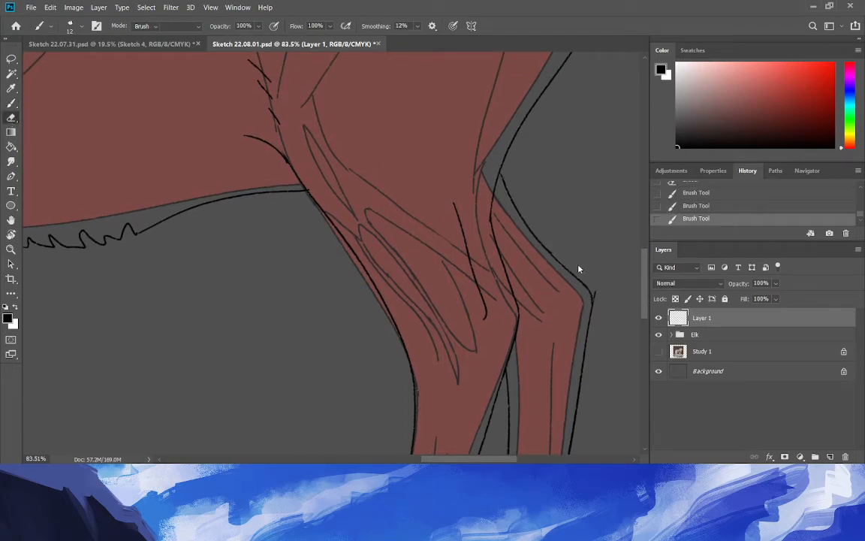
drag(593, 280, 594, 279)
drag(501, 171, 501, 187)
Redraw the near hind leg's front contour farther out, from the front of the hock up to the flank.
click(11, 103)
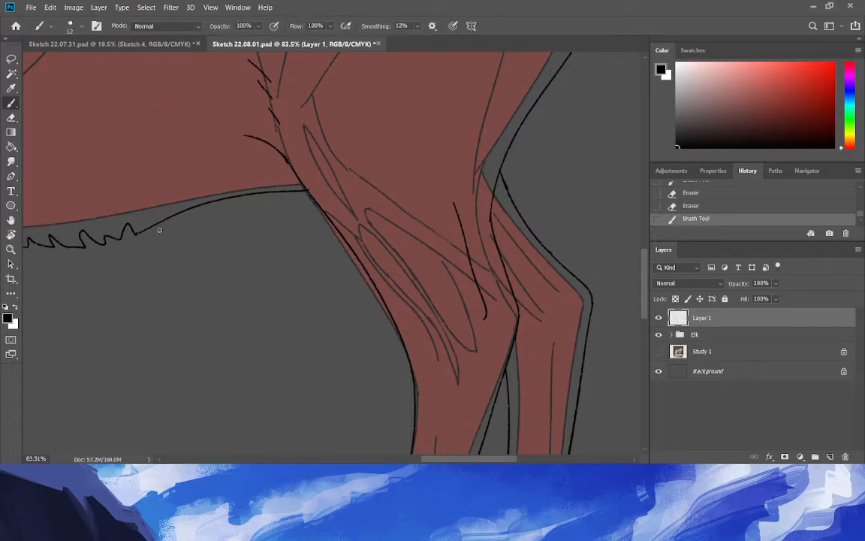
drag(389, 327, 283, 138)
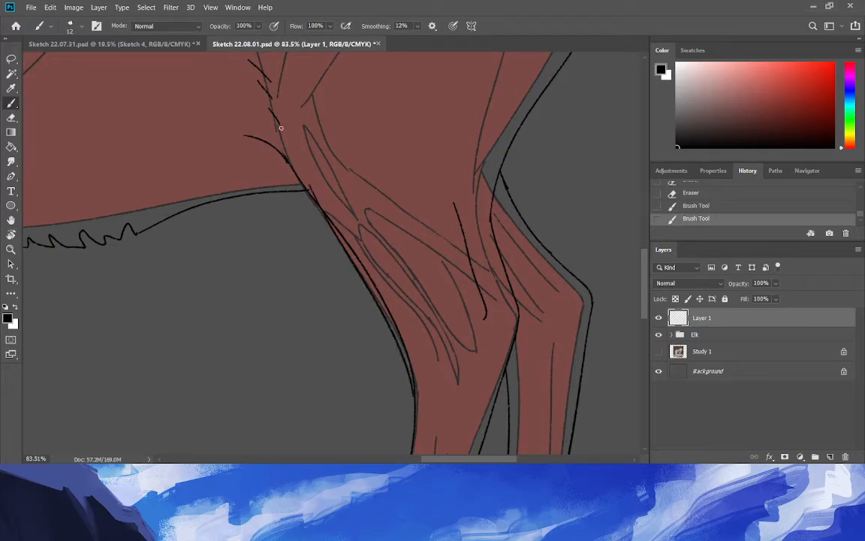
key(ctrl+z)
drag(414, 391, 275, 135)
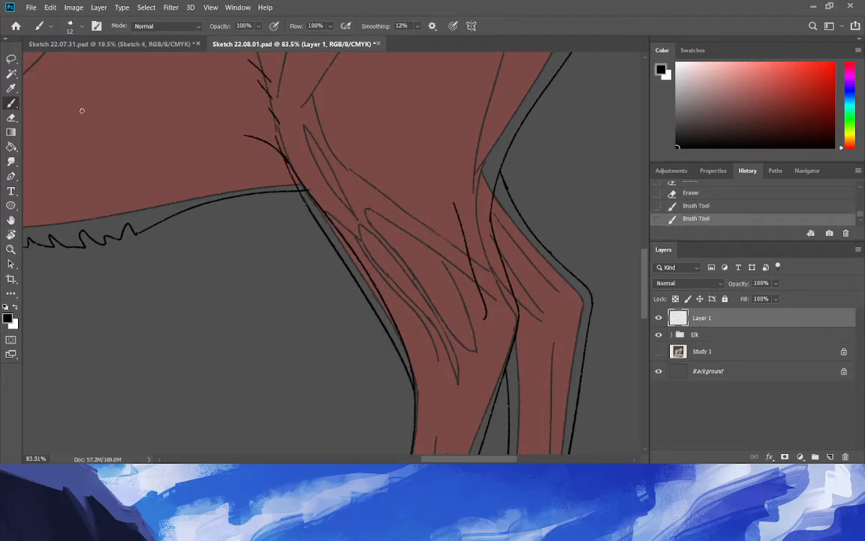
Erase the old inner front contour of the near hind leg and the overlapping flank marks, using an eraser of 36 px.
click(11, 117)
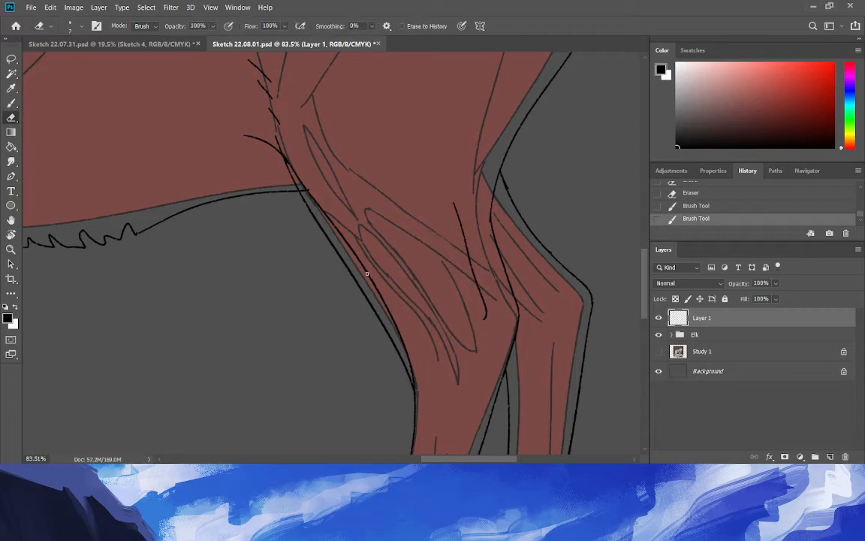
drag(414, 379, 415, 387)
click(81, 26)
click(79, 62)
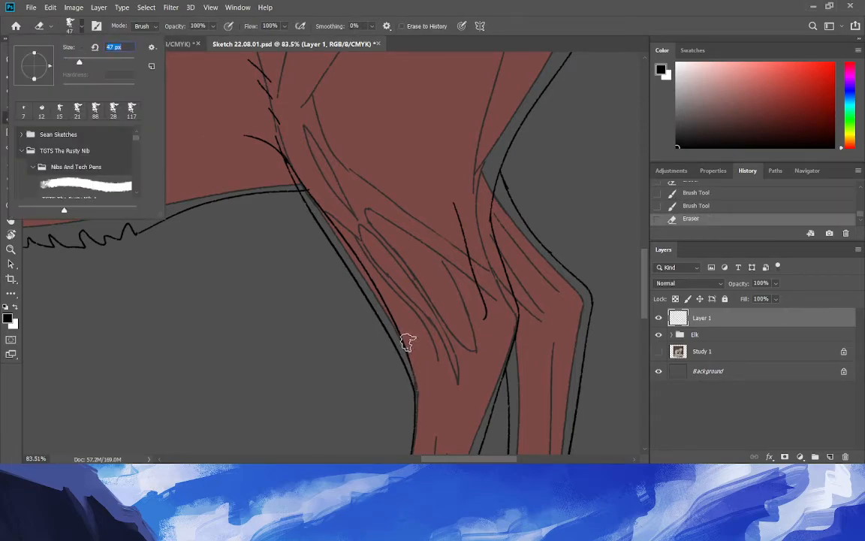
drag(79, 62, 75, 62)
drag(419, 371, 379, 285)
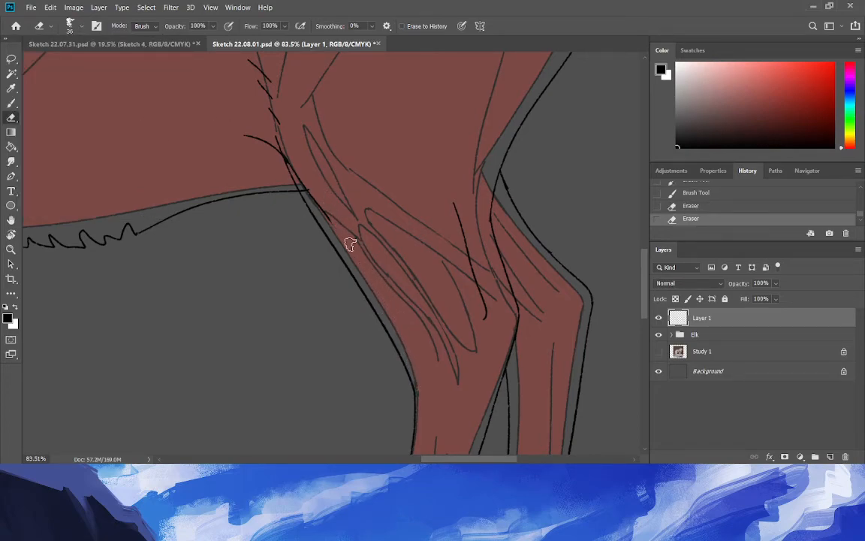
drag(304, 184, 276, 159)
Draw a short curve joining the flank fold line to the near hind leg's front contour.
click(11, 103)
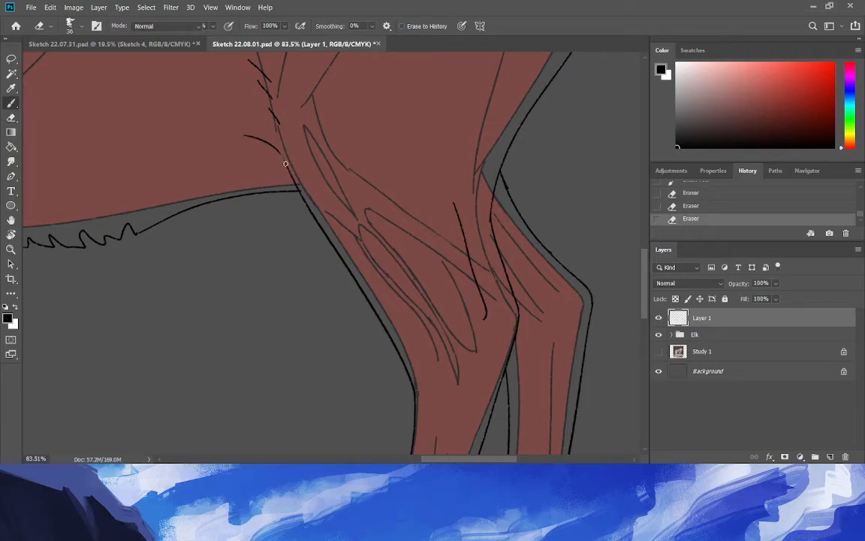
drag(285, 163, 272, 146)
key(ctrl+z)
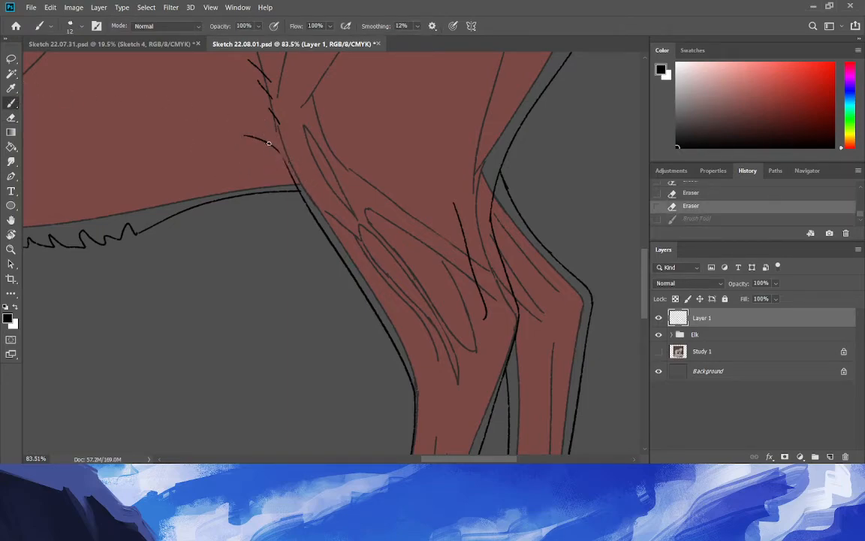
key(ctrl+shift+z)
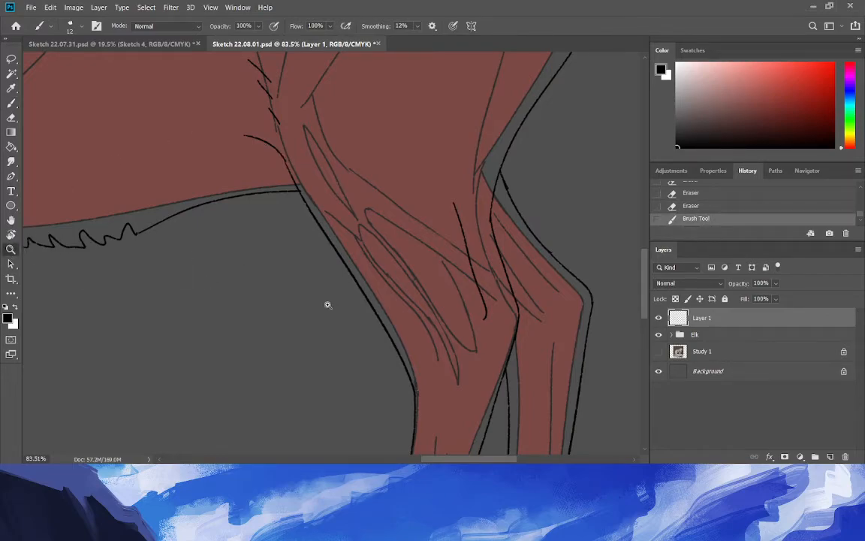
Hide the Elk group and reshape the Layer 1 outline with Liquify, extending the legs and hooves lower and adjusting the hind legs.
scroll(292, 325, down, 1)
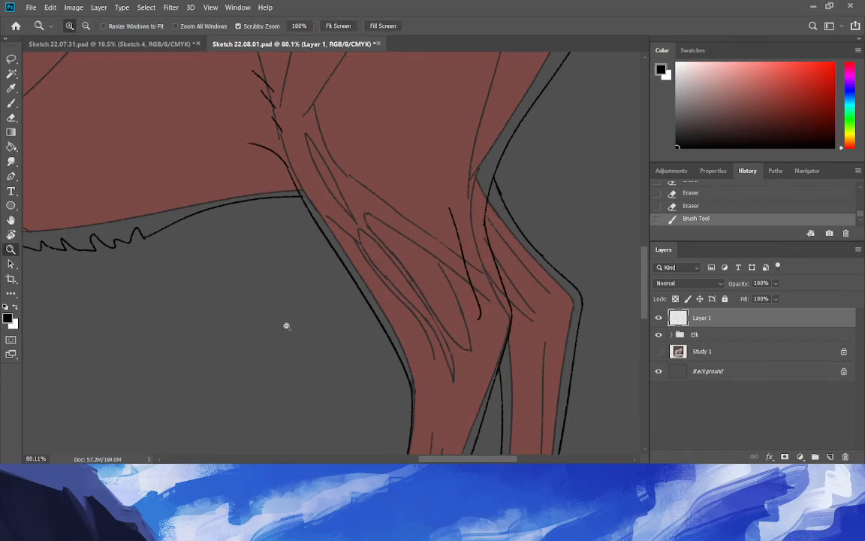
drag(285, 324, 241, 329)
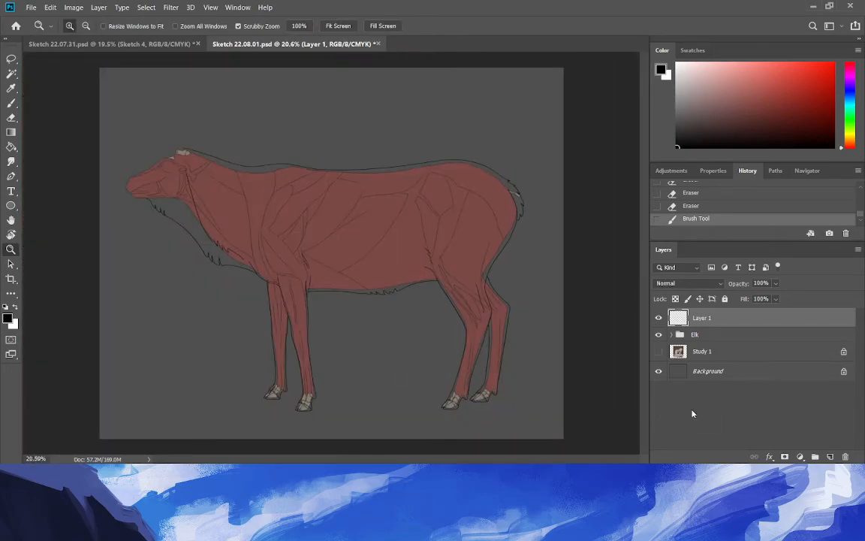
click(658, 335)
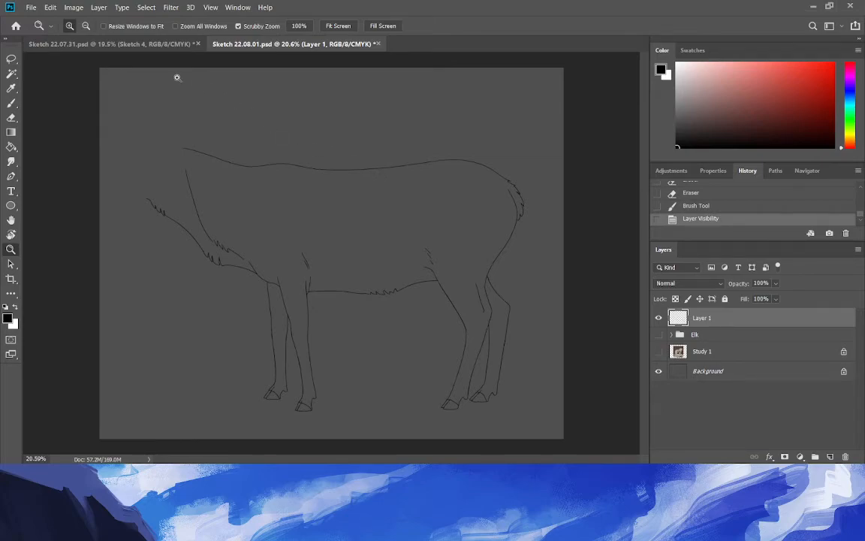
click(170, 9)
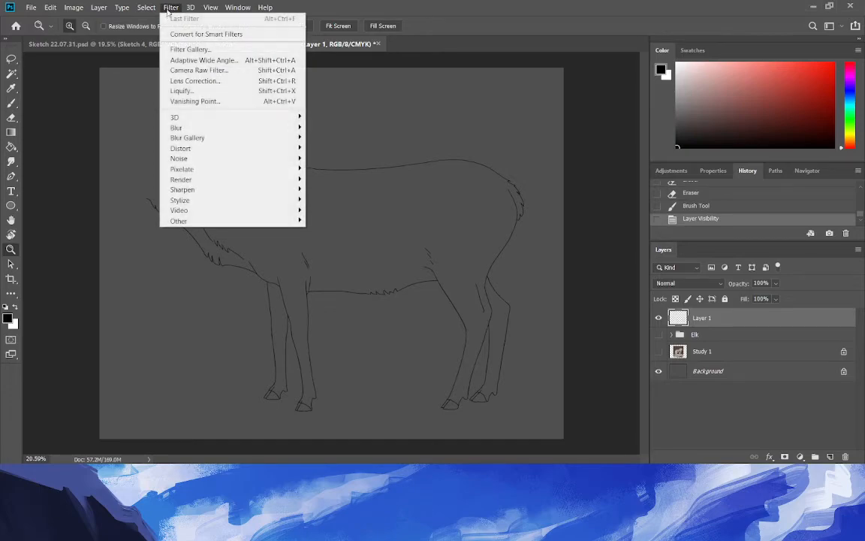
key(Escape)
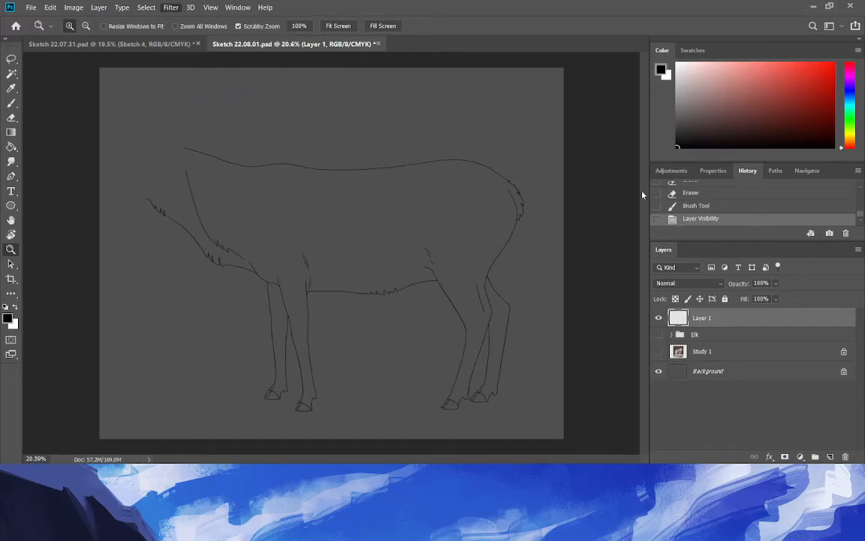
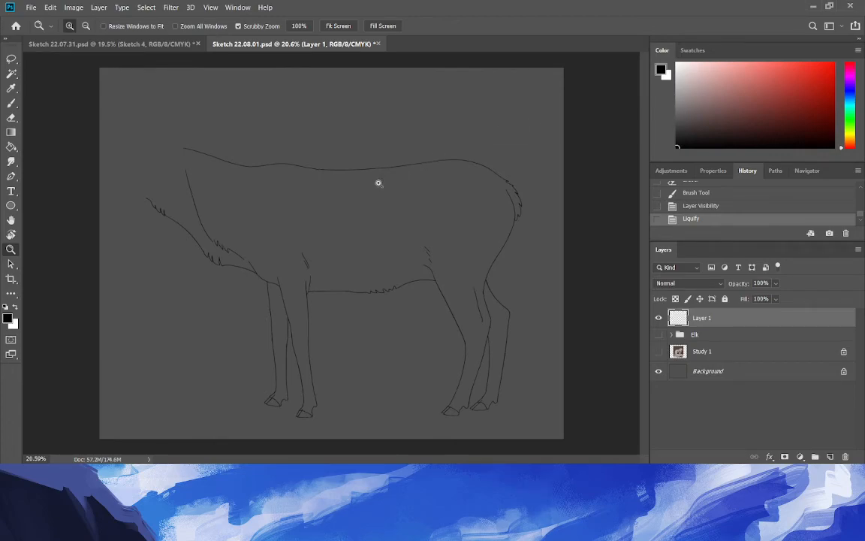
Show and expand the Elk group, then hide Layer 1 and the Muscle colour and Skeleton colour layers.
click(658, 335)
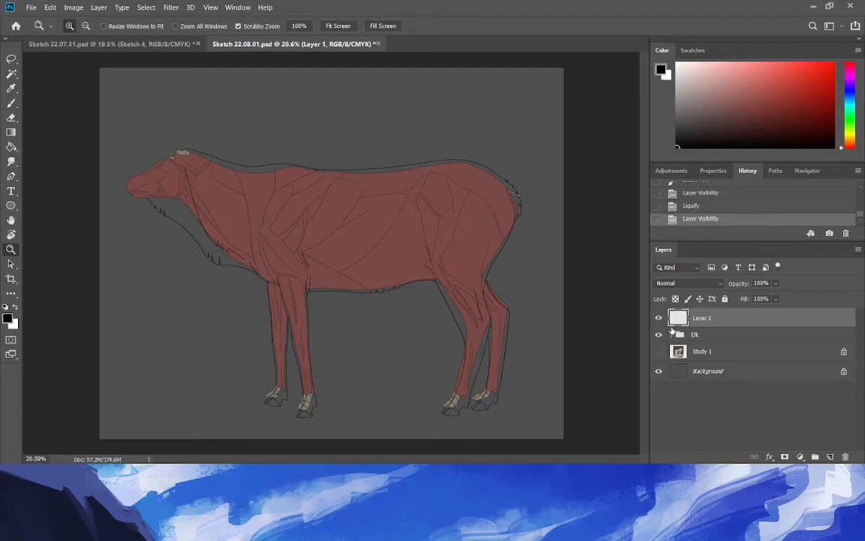
click(673, 334)
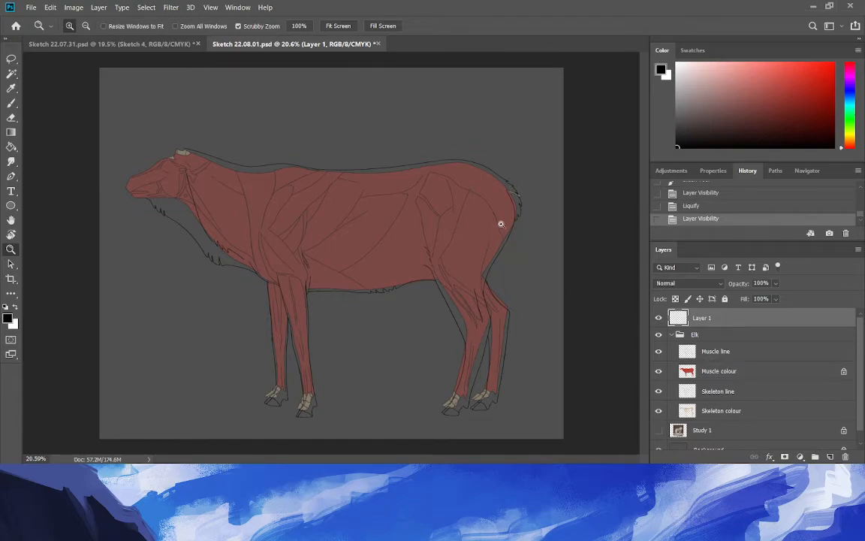
click(717, 376)
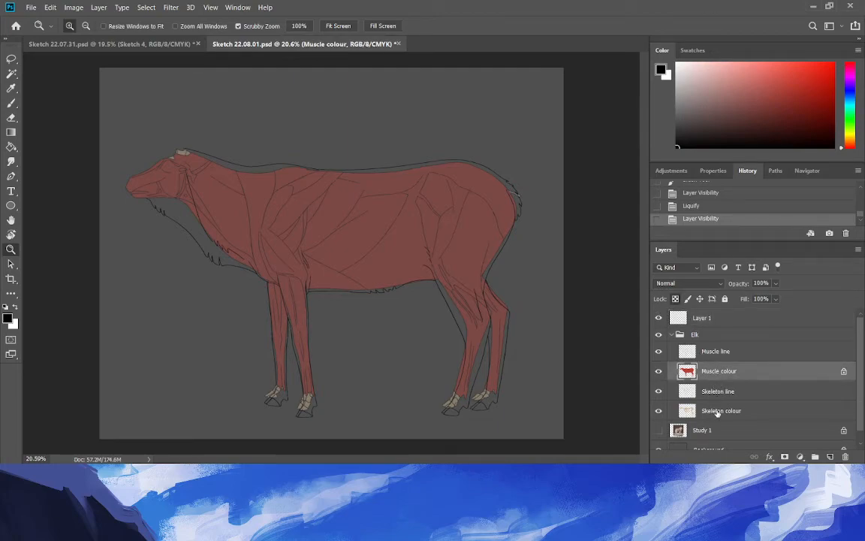
click(710, 411)
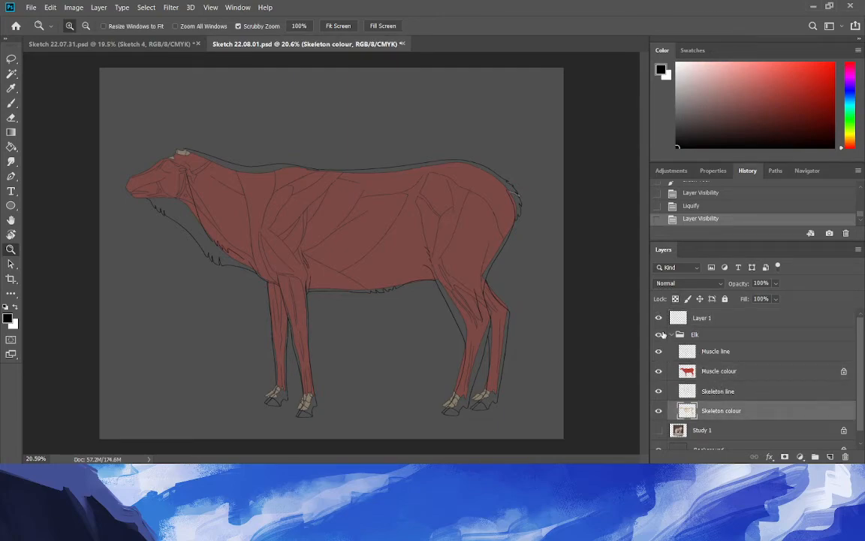
click(658, 317)
click(715, 368)
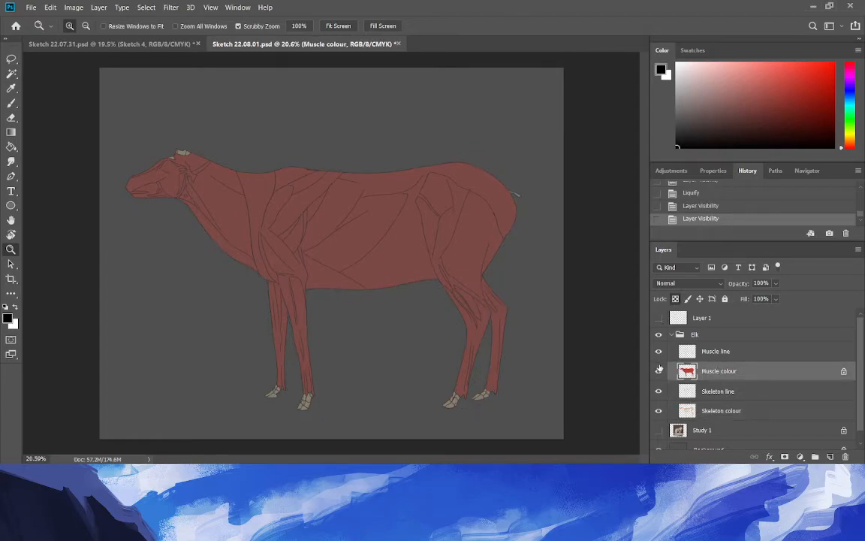
click(658, 372)
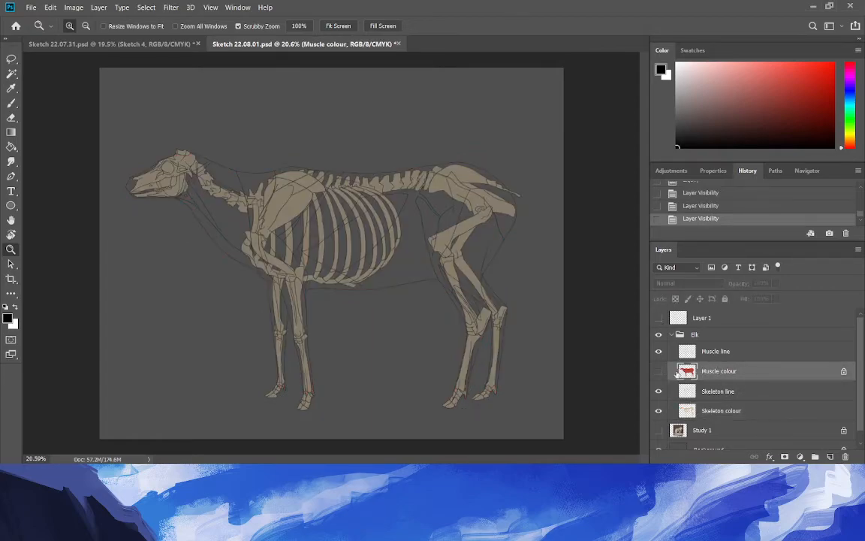
click(658, 410)
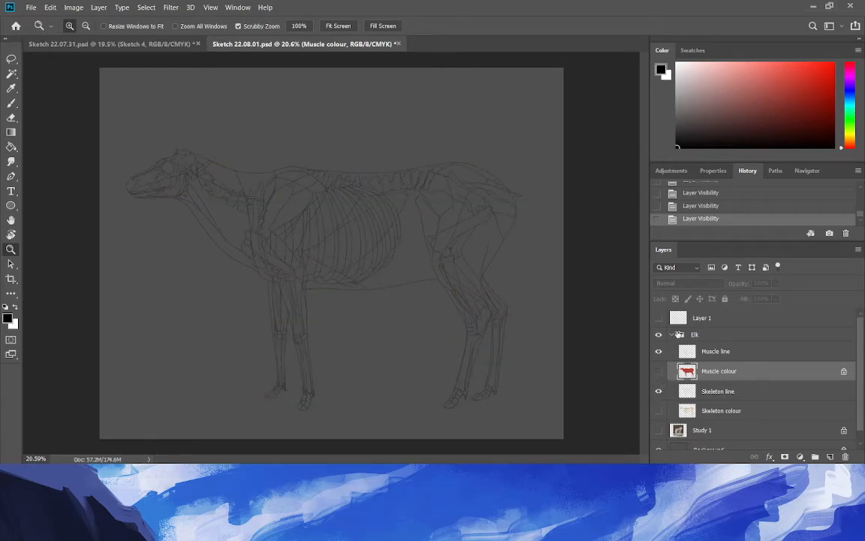
Show Layer 1, lock its transparent pixels, and recolour the whole skin outline dark red with a 511 px brush.
click(658, 318)
click(704, 319)
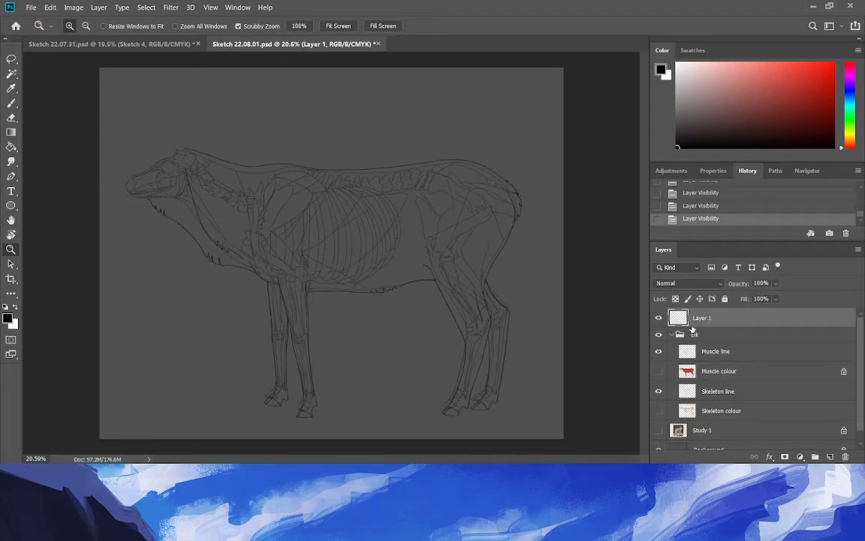
click(676, 299)
click(827, 85)
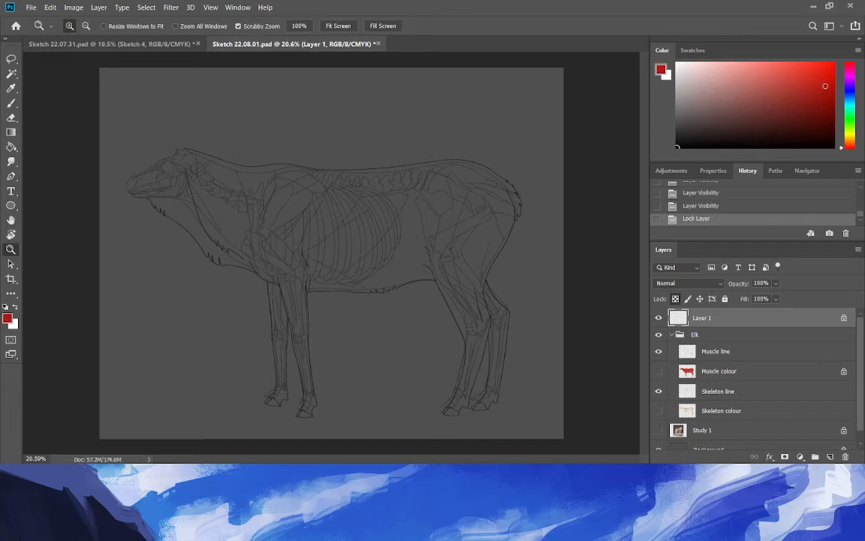
click(12, 100)
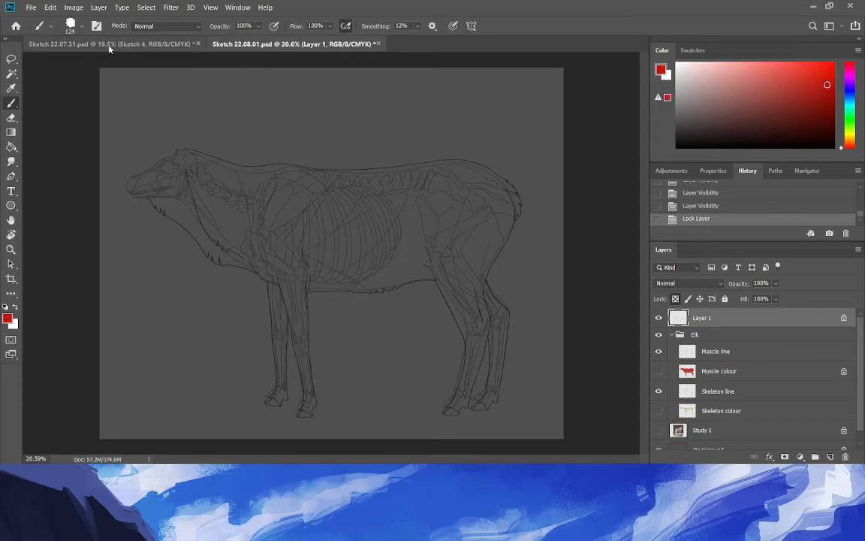
click(80, 27)
key(Return)
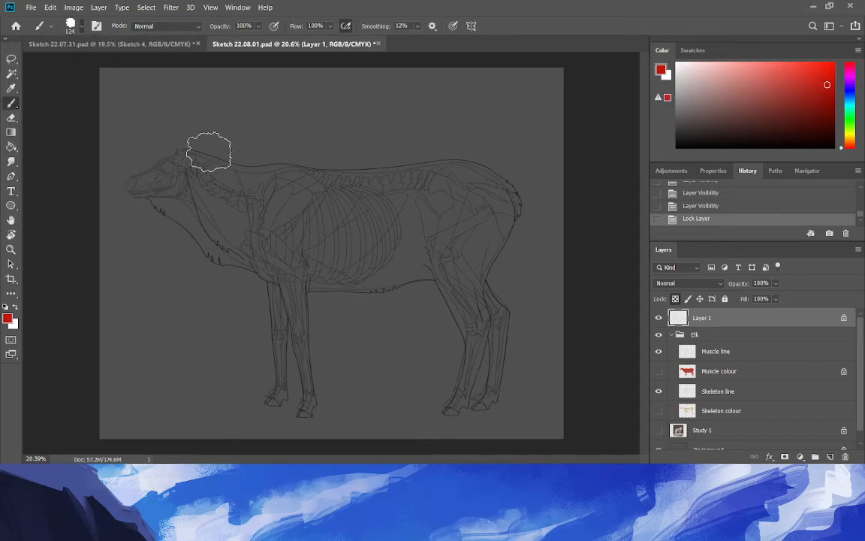
mouse_move(187, 147)
mouse_down()
mouse_move(409, 187)
mouse_move(506, 172)
mouse_move(524, 231)
mouse_move(480, 298)
mouse_move(488, 229)
mouse_move(514, 373)
mouse_move(473, 415)
mouse_move(463, 378)
mouse_move(479, 283)
mouse_move(475, 430)
mouse_move(436, 420)
mouse_move(442, 313)
mouse_move(427, 250)
mouse_move(420, 275)
mouse_move(350, 293)
mouse_move(250, 288)
mouse_move(260, 223)
mouse_move(325, 350)
mouse_move(308, 379)
mouse_move(310, 229)
mouse_move(301, 248)
mouse_move(308, 382)
mouse_move(299, 408)
mouse_move(265, 395)
mouse_move(247, 208)
mouse_move(196, 221)
mouse_move(204, 288)
mouse_move(207, 209)
mouse_move(196, 258)
mouse_move(192, 134)
mouse_move(151, 202)
mouse_up()
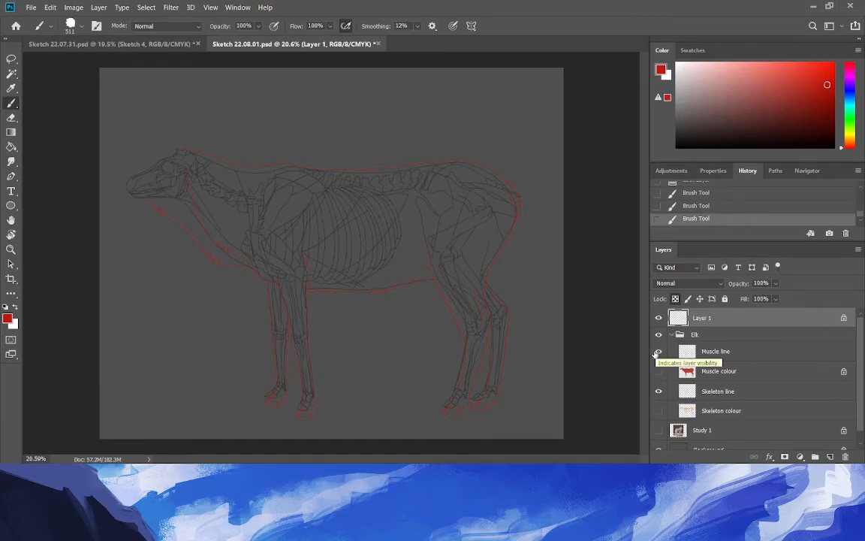
Hide the Skeleton line layer and reshape the Muscle line layer with Liquify to fit the legs to the red skin outline.
click(699, 351)
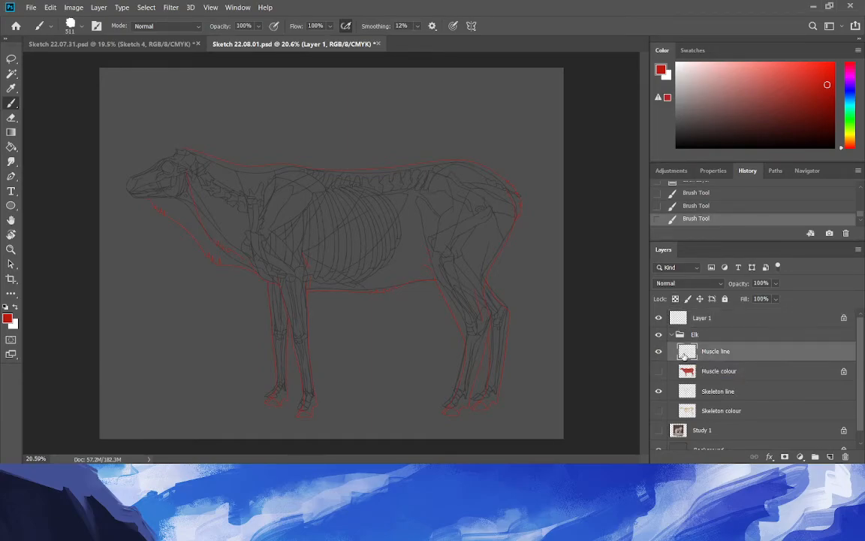
click(658, 391)
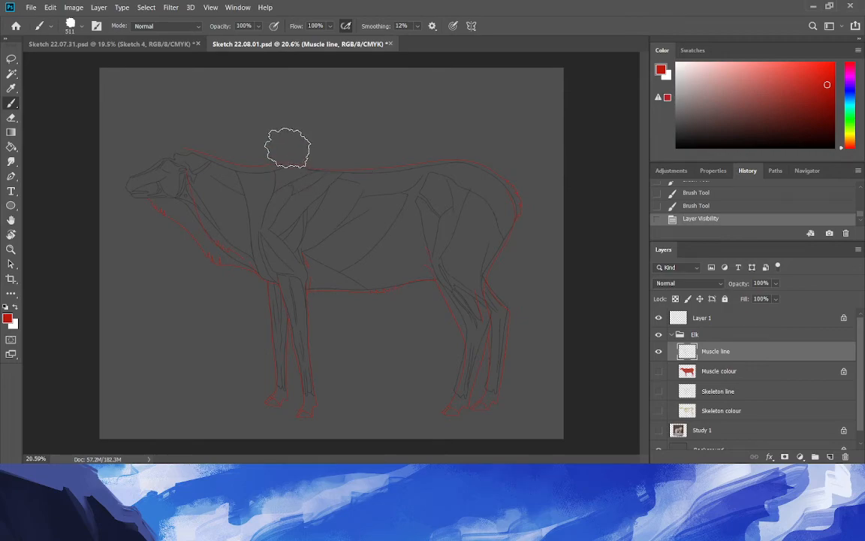
click(172, 9)
click(181, 90)
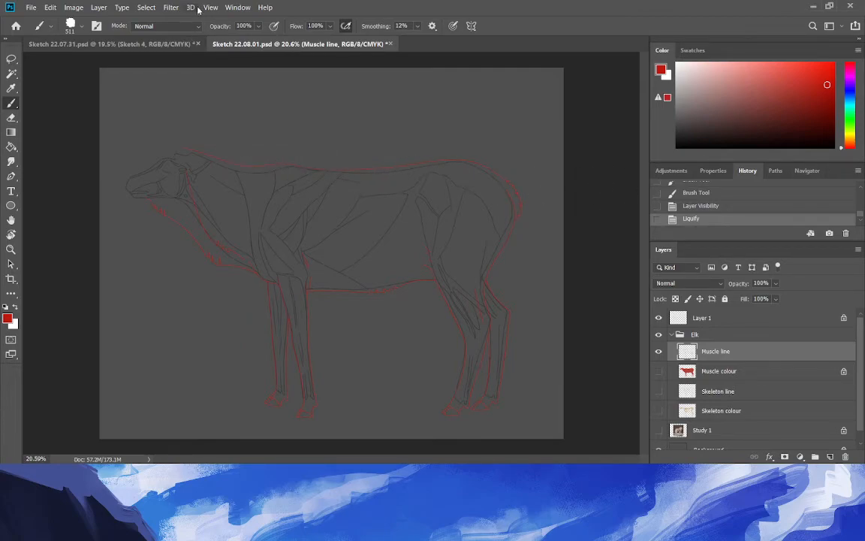
Refine the legs of the Muscle line layer with Liquify, and swap its visibility for the Skeleton line layer.
click(172, 8)
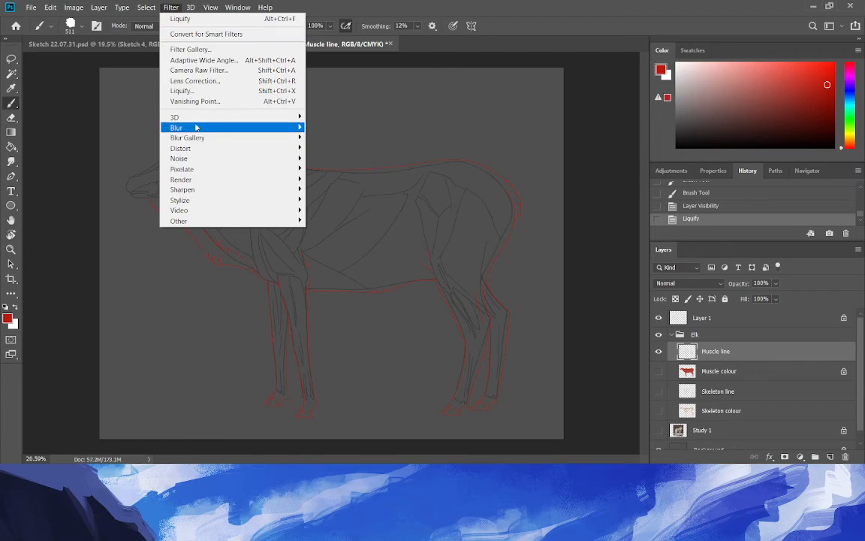
click(195, 91)
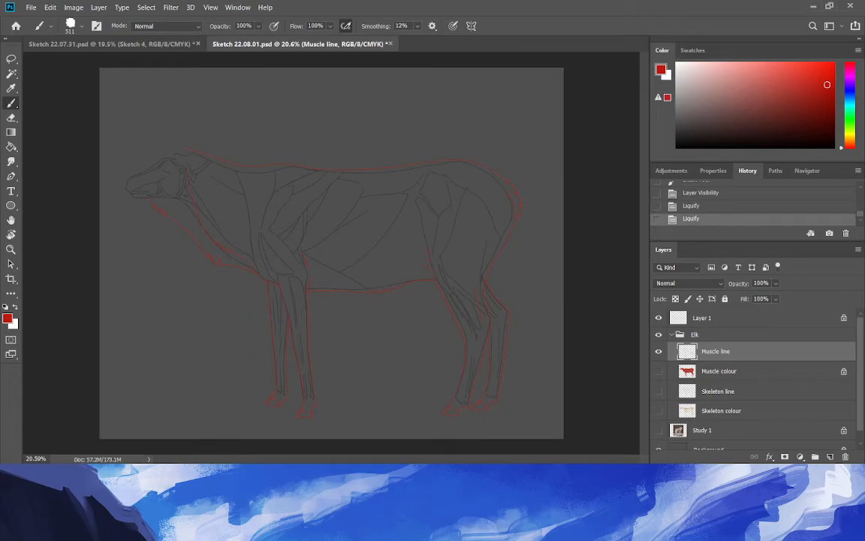
click(659, 351)
click(658, 391)
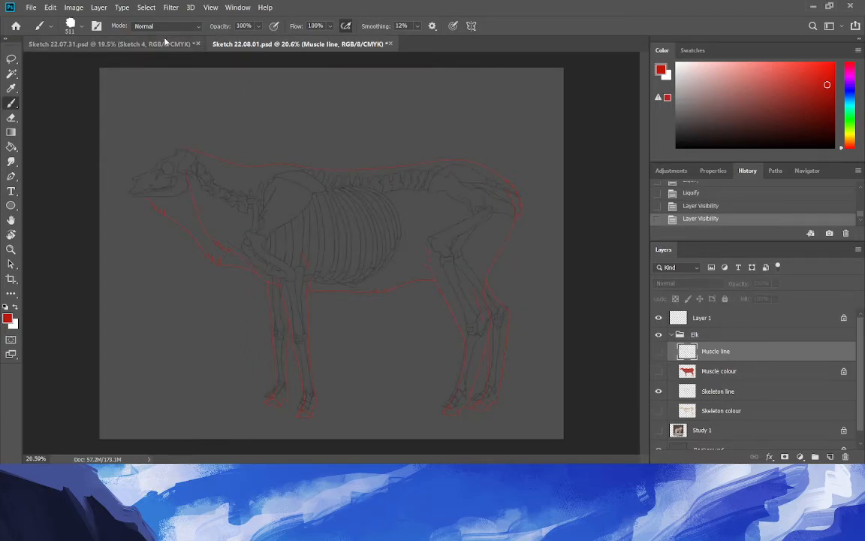
Select the Skeleton line layer and reshape the pelvis, legs and hooves with Liquify to match the red skin outline.
click(242, 7)
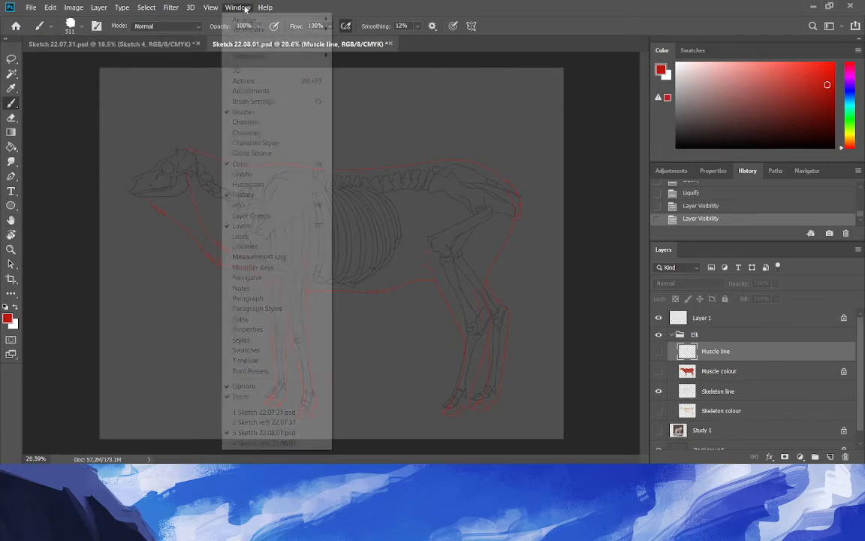
mouse_move(178, 10)
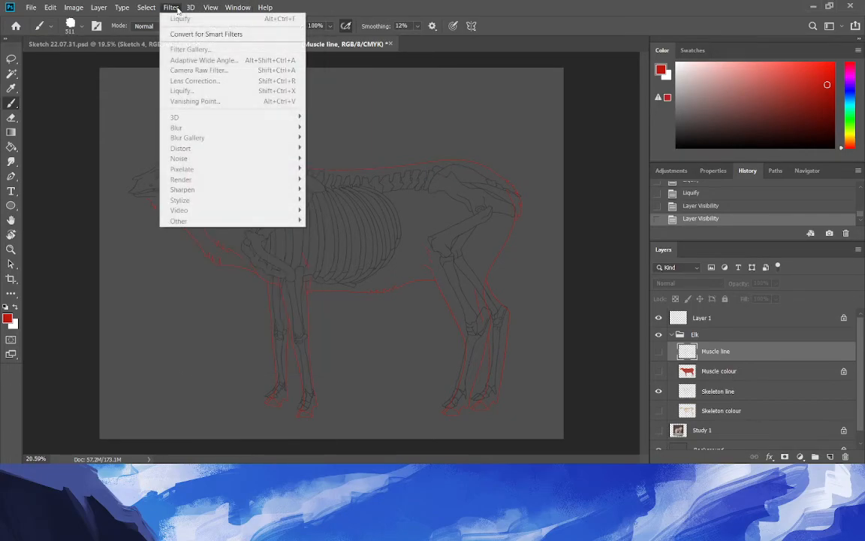
click(643, 358)
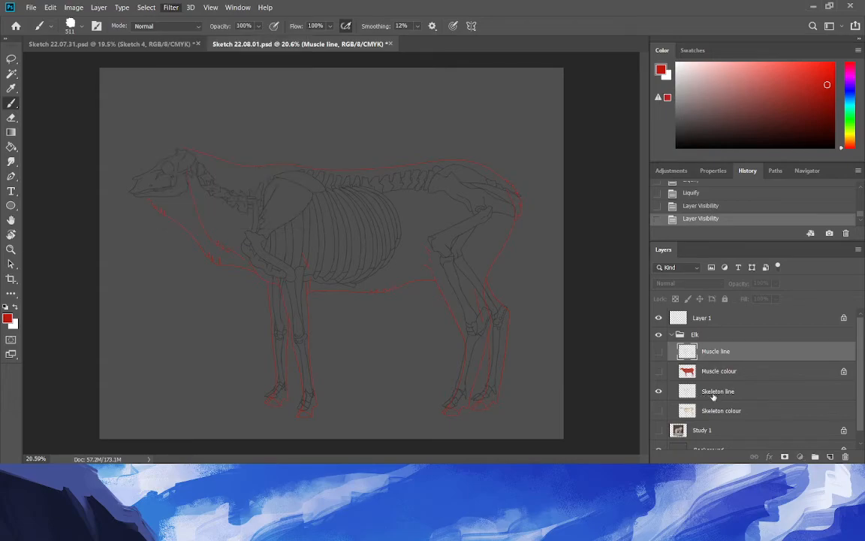
click(713, 394)
click(145, 8)
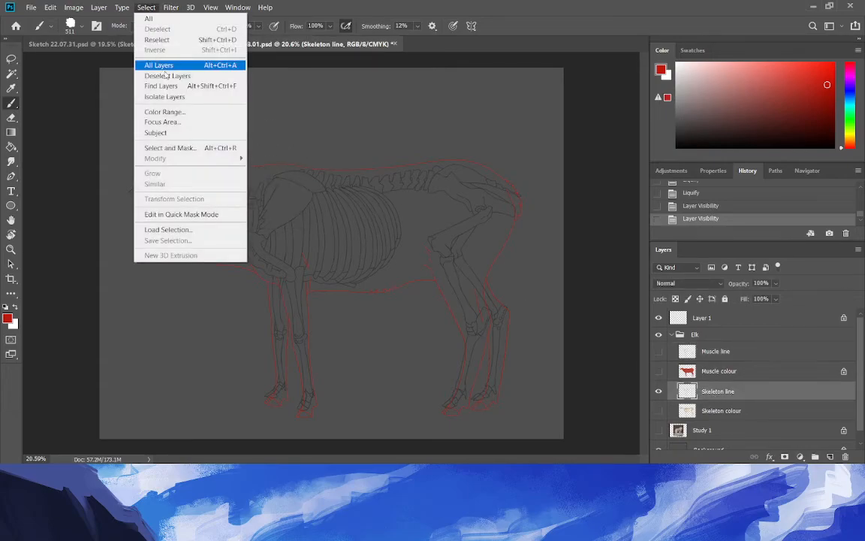
mouse_move(168, 9)
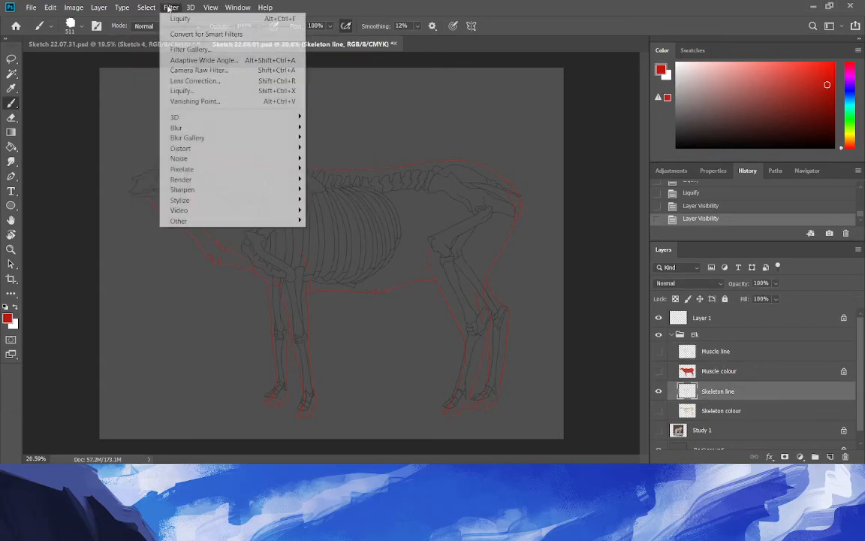
key(Escape)
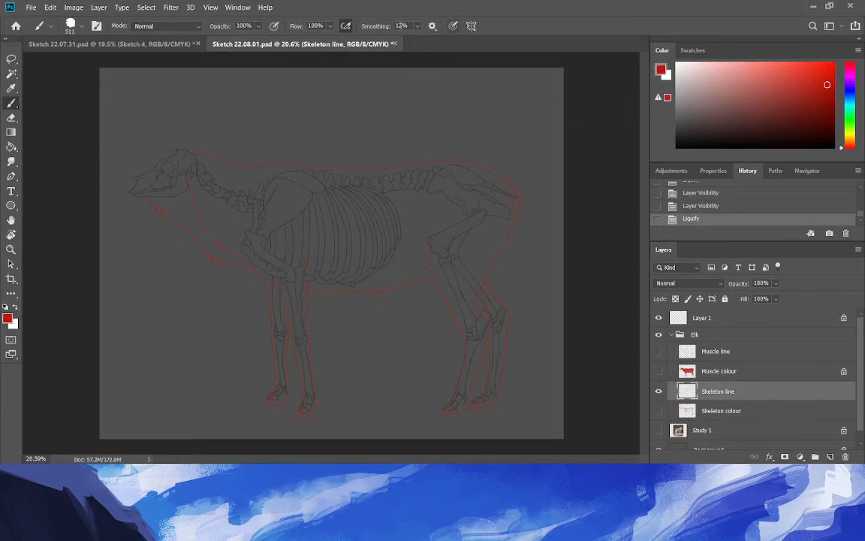
Refine the Skeleton line layer's lower legs and hooves with two more Liquify passes to fit inside the red outline.
click(165, 9)
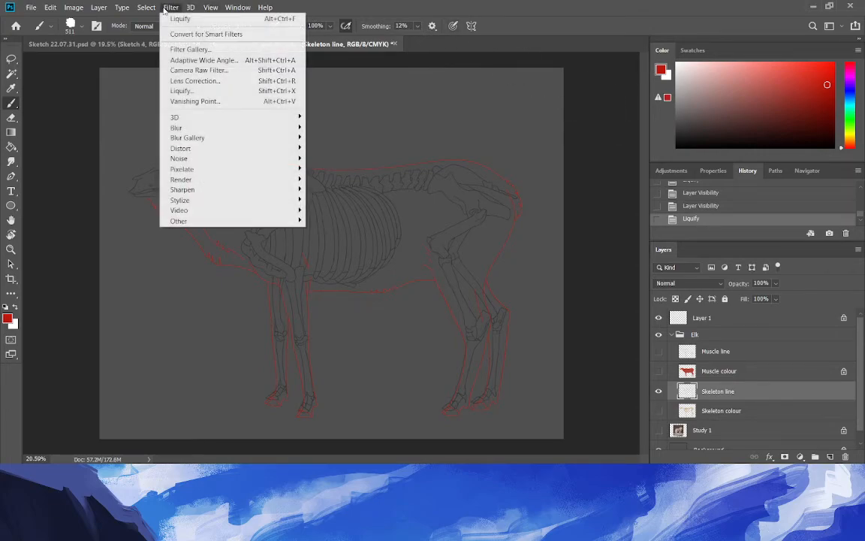
click(193, 91)
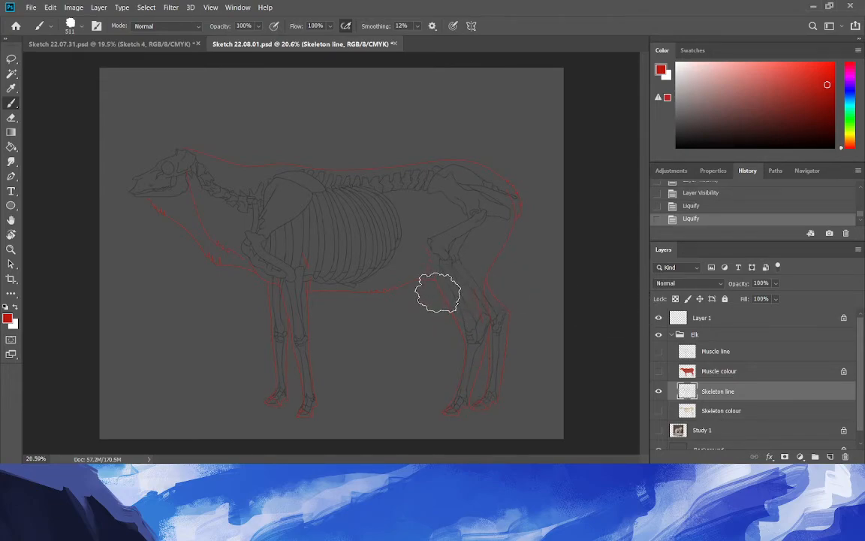
click(170, 8)
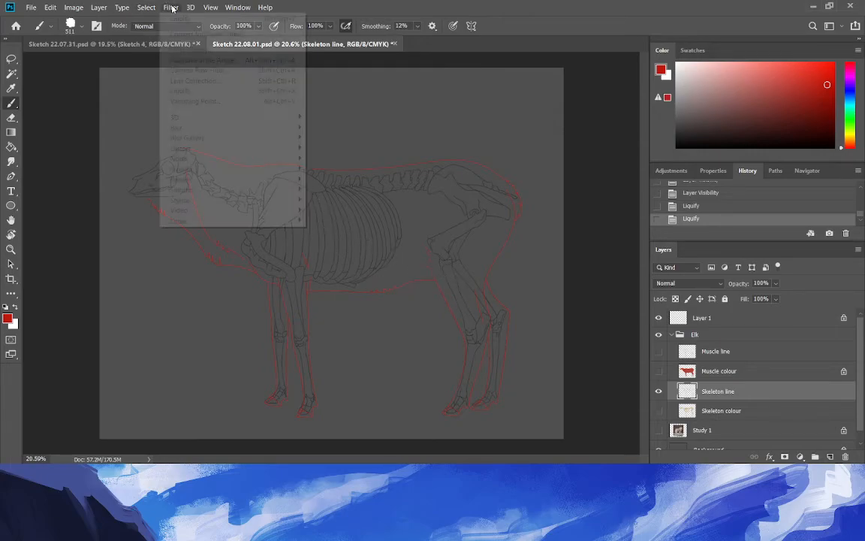
click(181, 91)
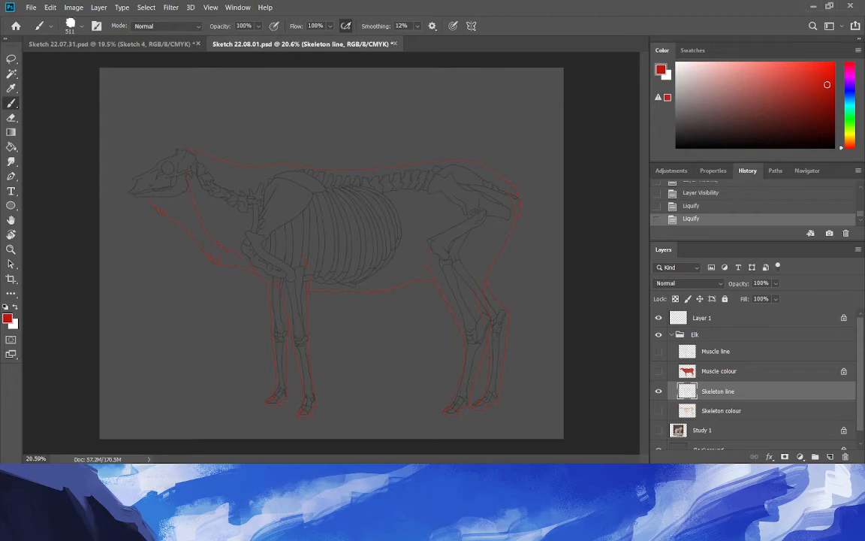
key(Return)
Delete the Skeleton colour layer and add a new empty layer above the Skeleton line layer.
click(659, 411)
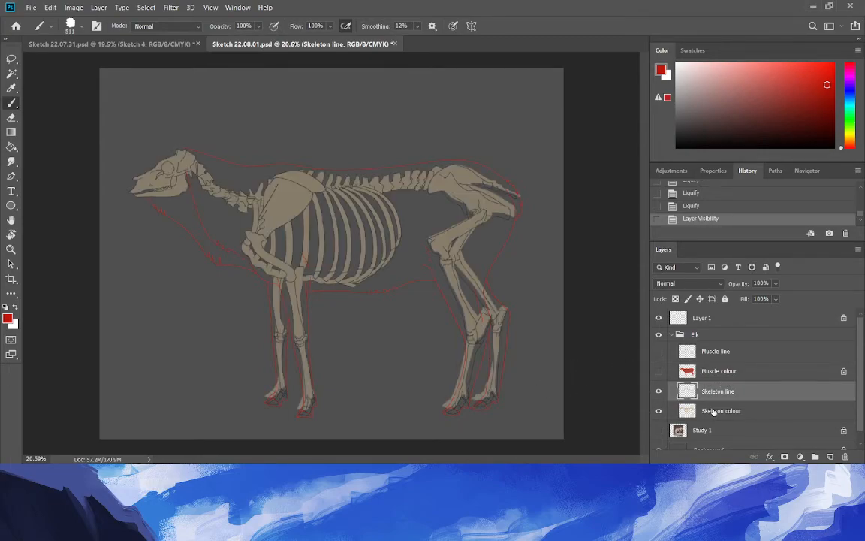
click(713, 412)
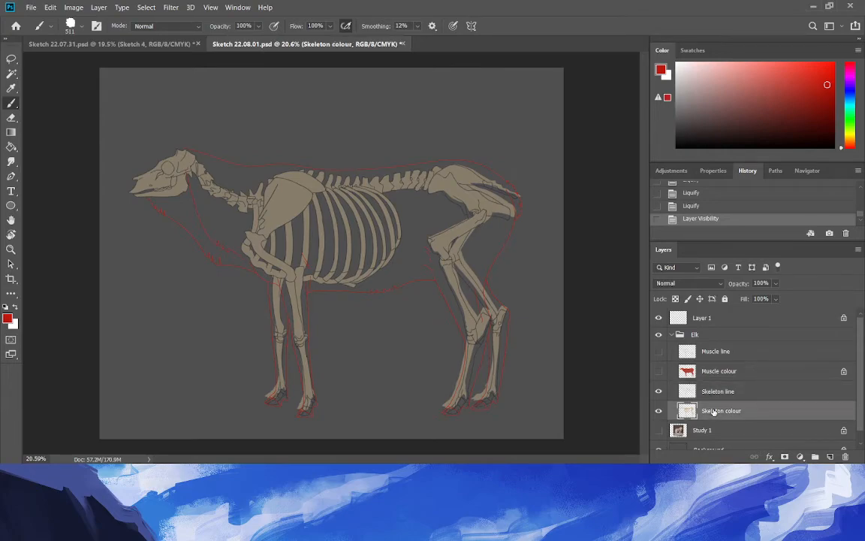
key(Delete)
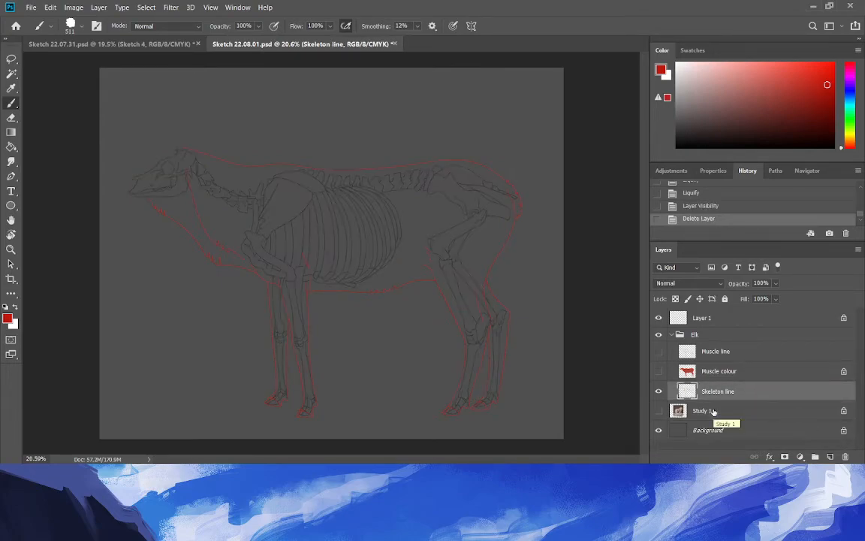
key(ctrl+shift+n)
key(Return)
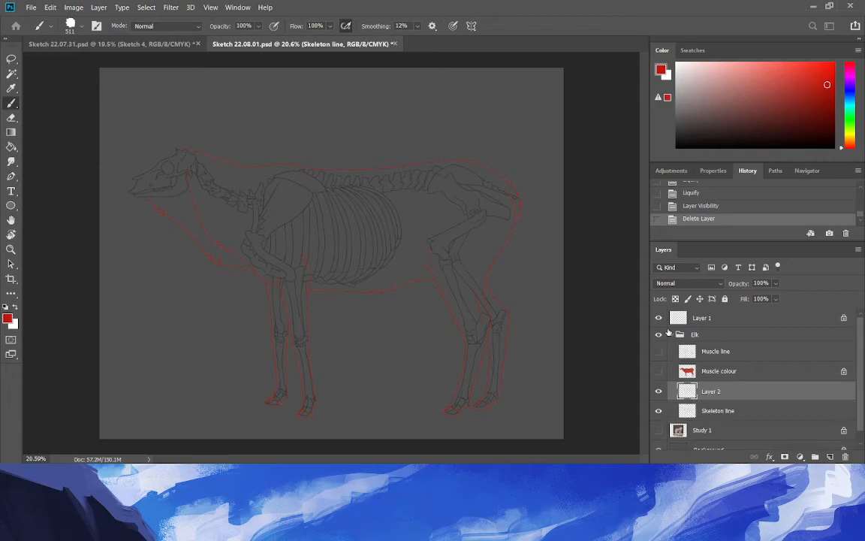
Hide Layer 1 and, on the Skeleton line layer, select the empty area around the skeleton with the Magic Wand.
click(659, 317)
click(718, 410)
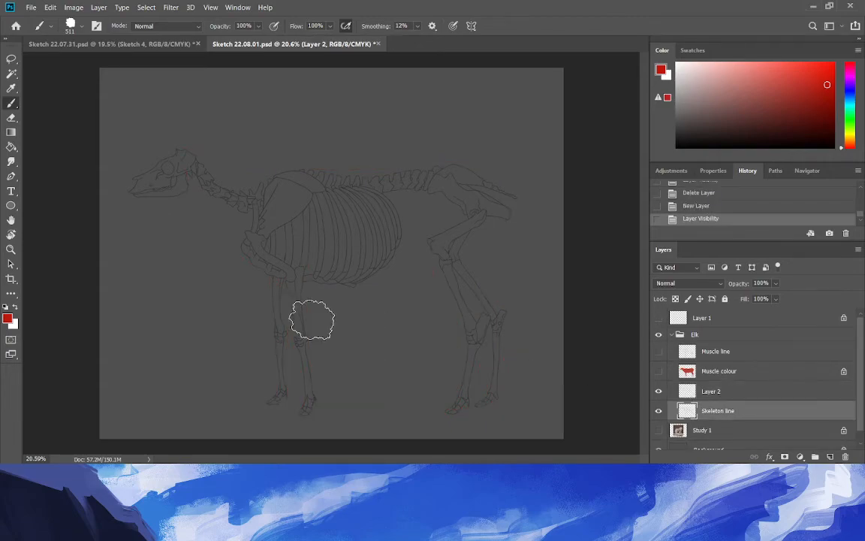
click(9, 74)
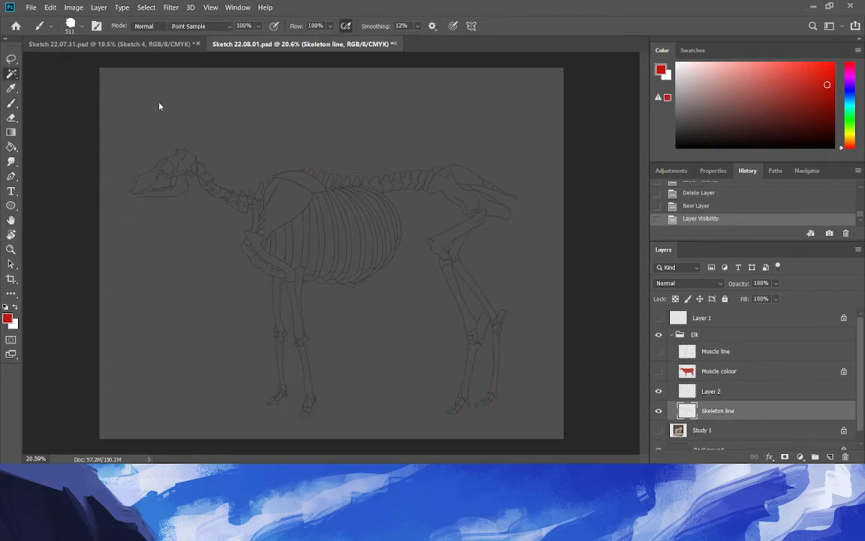
click(204, 170)
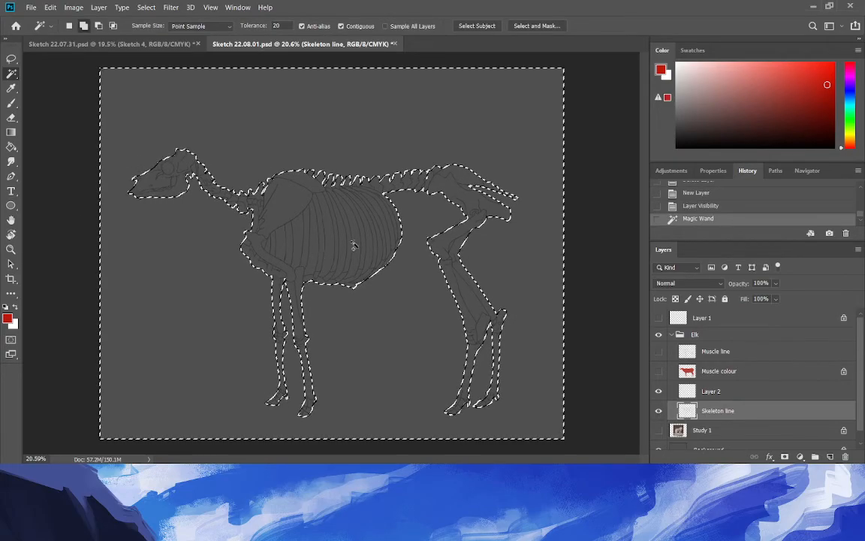
click(330, 310)
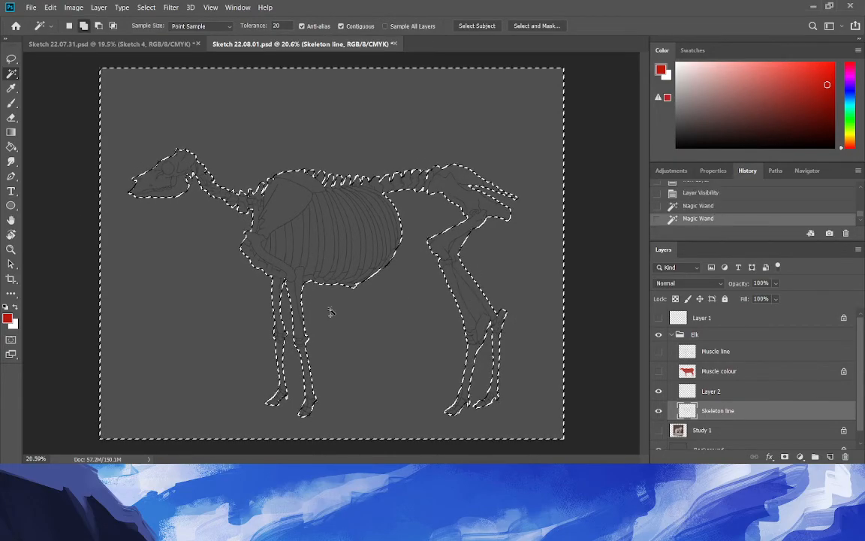
Add the gaps beside the upper front-leg bones and between the foremost ribs to the selection with the Magic Wand.
click(11, 249)
drag(237, 223, 161, 162)
click(11, 72)
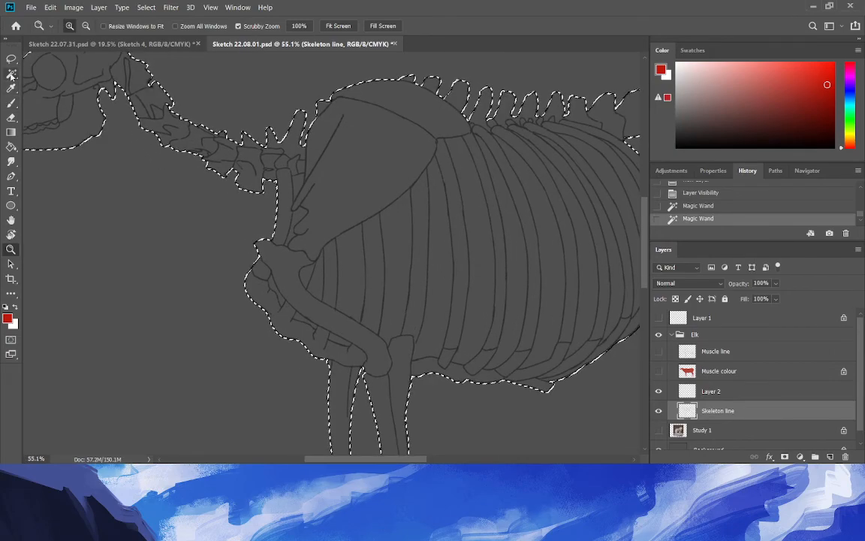
click(277, 290)
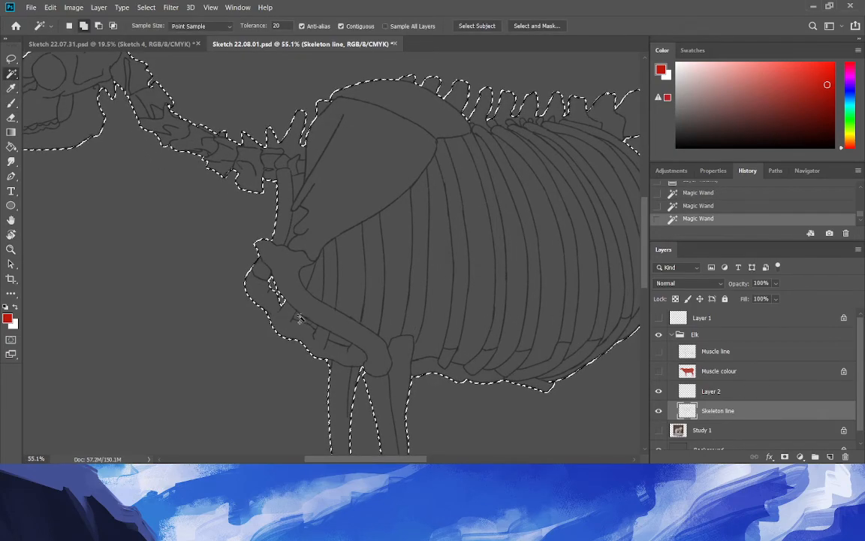
click(317, 285)
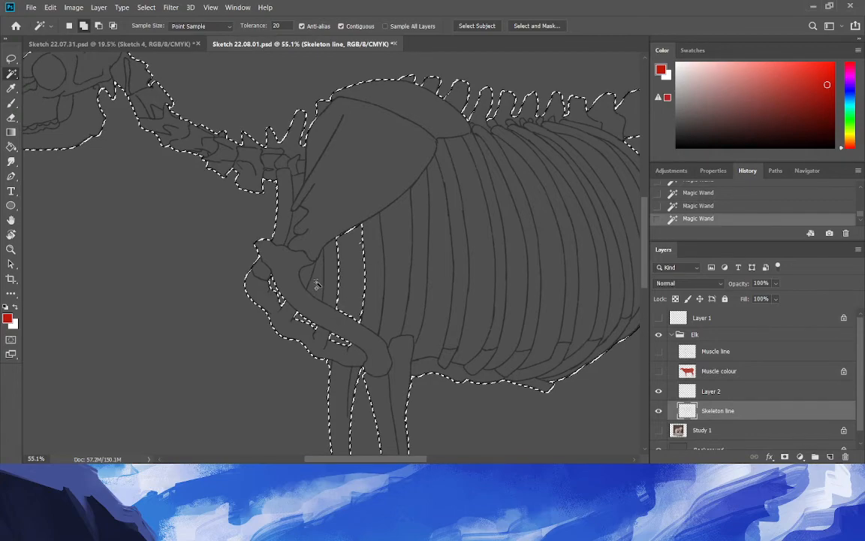
click(317, 285)
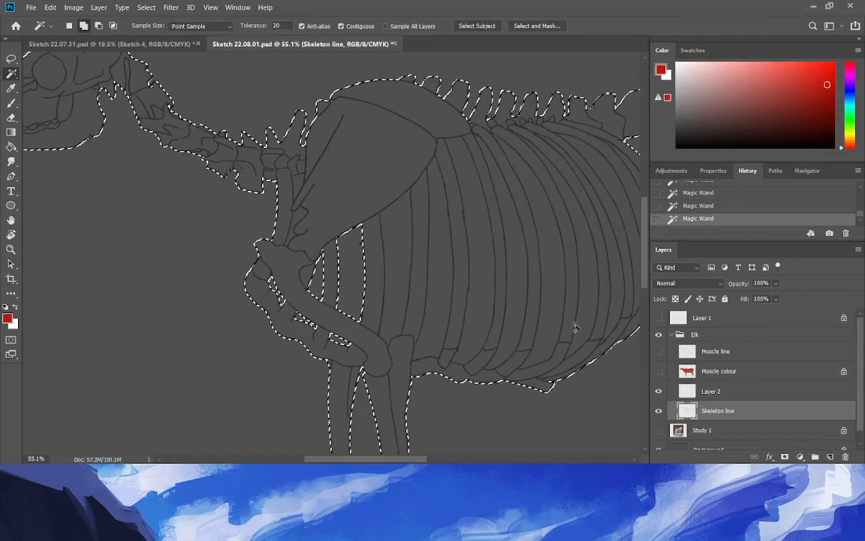
Add the remaining gaps between the ribs and the small gap beside the hind leg's knee to the selection.
click(618, 304)
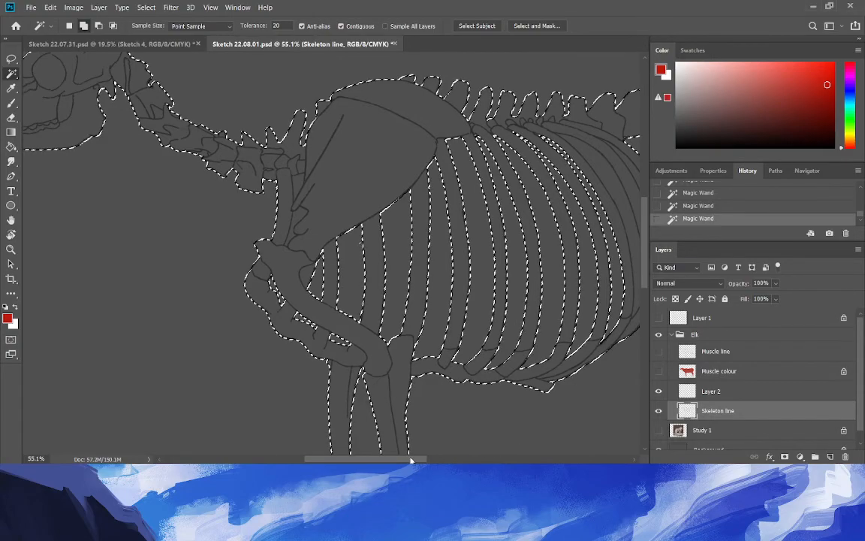
drag(409, 458, 432, 459)
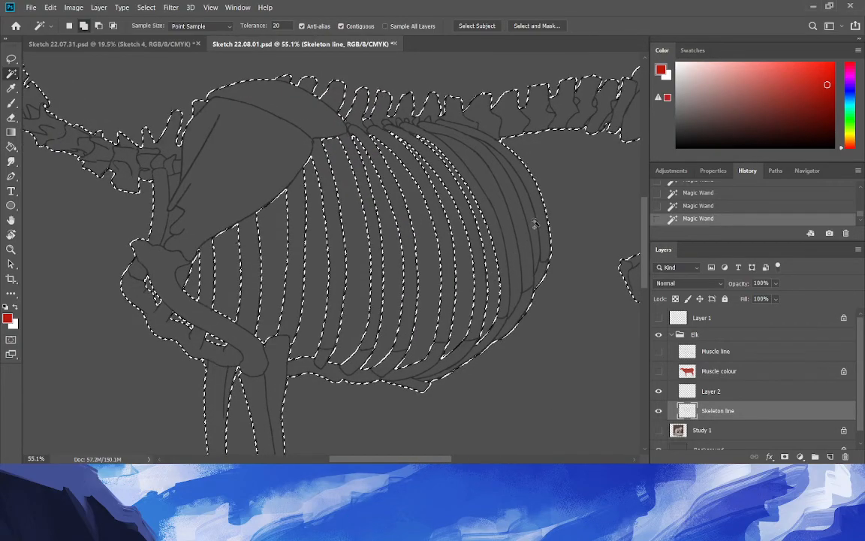
scroll(465, 398, right, 5)
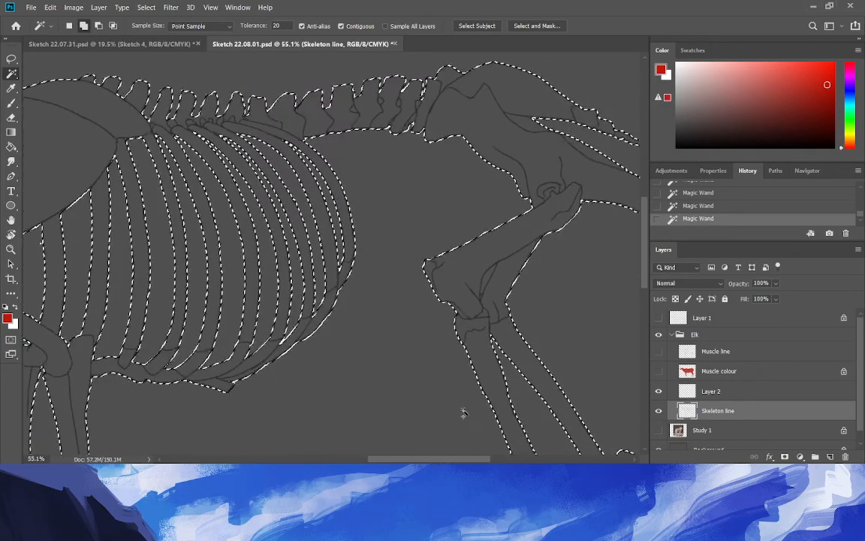
click(489, 281)
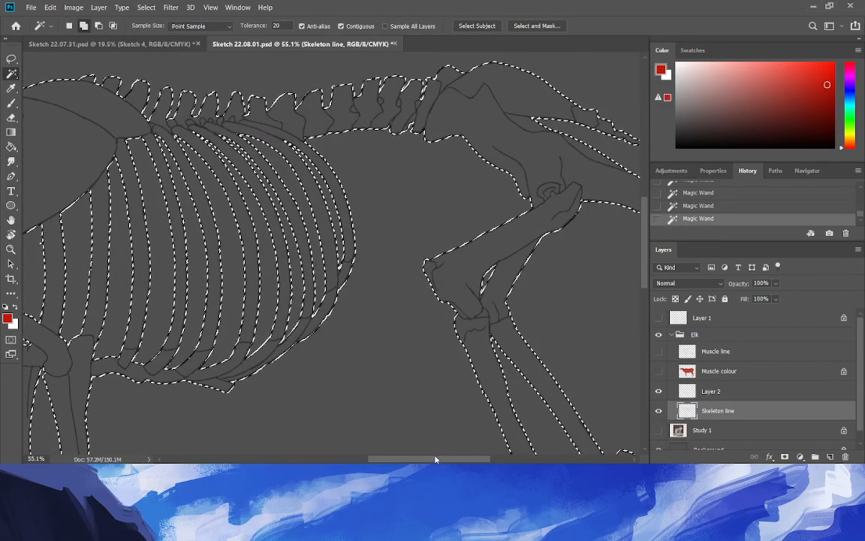
drag(433, 461, 318, 461)
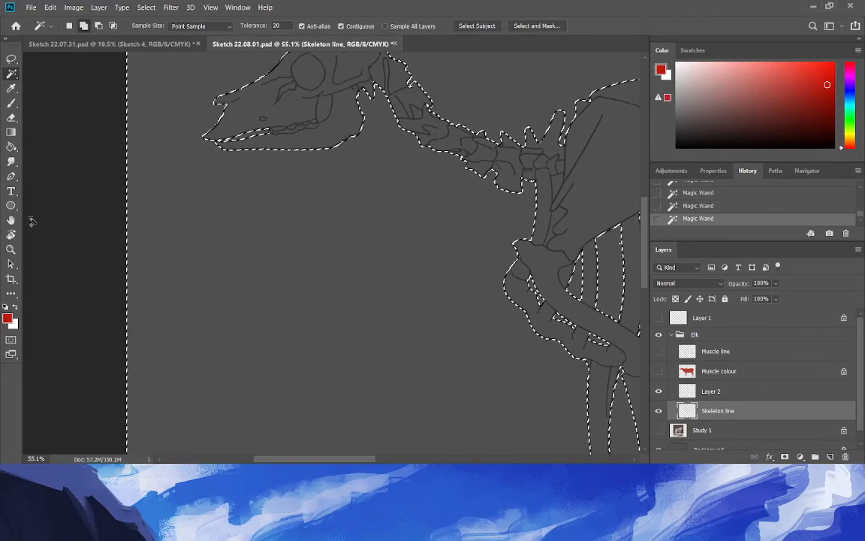
Expand the selection slightly and invert it so that it covers the skeleton's bones.
click(144, 7)
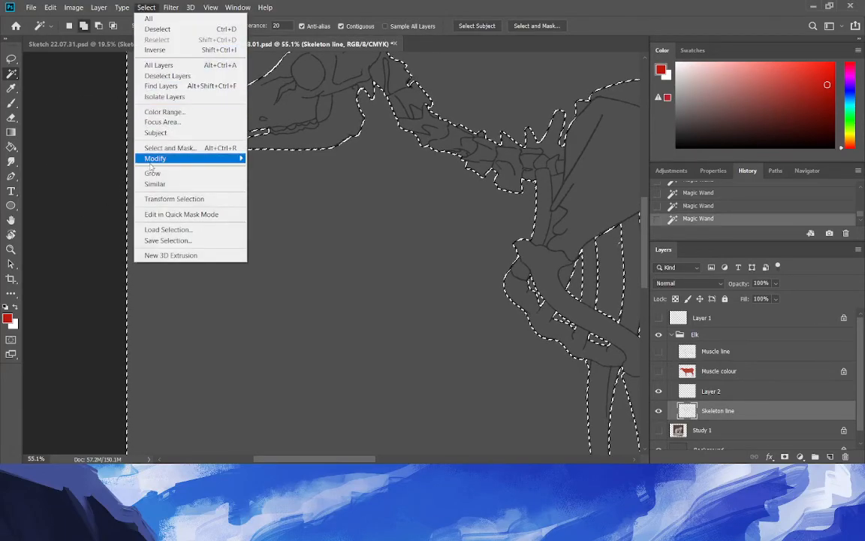
mouse_move(157, 158)
click(265, 179)
click(683, 295)
click(154, 10)
click(150, 45)
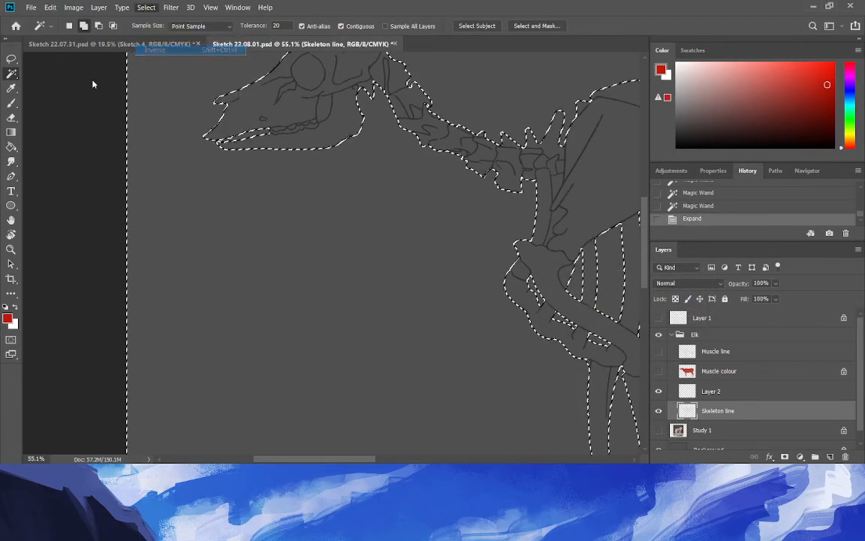
Choose a pale tan foreground colour for the Paint Bucket and move Layer 2 below the Skeleton line layer.
click(848, 143)
click(738, 77)
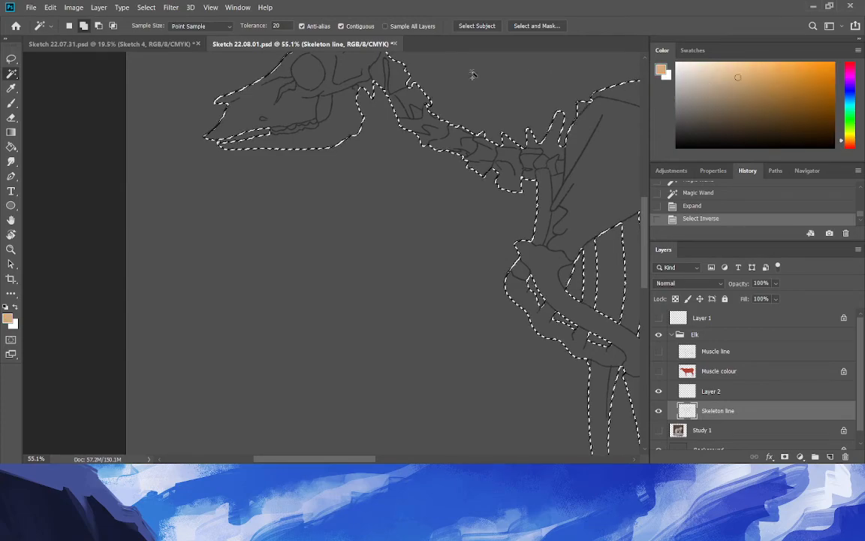
click(717, 76)
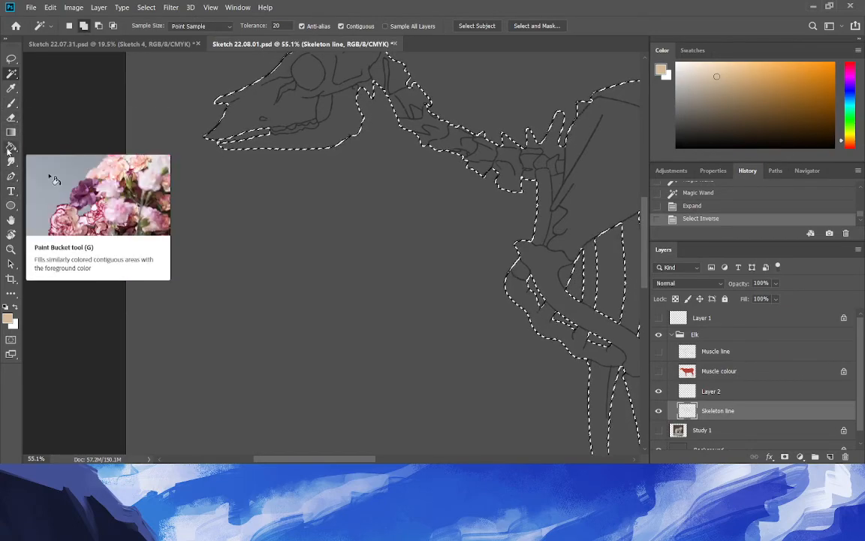
click(9, 148)
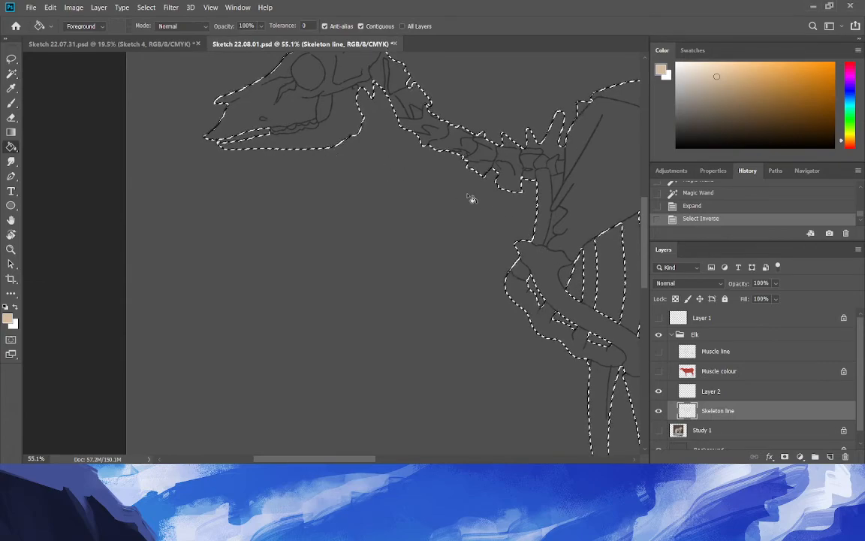
click(709, 391)
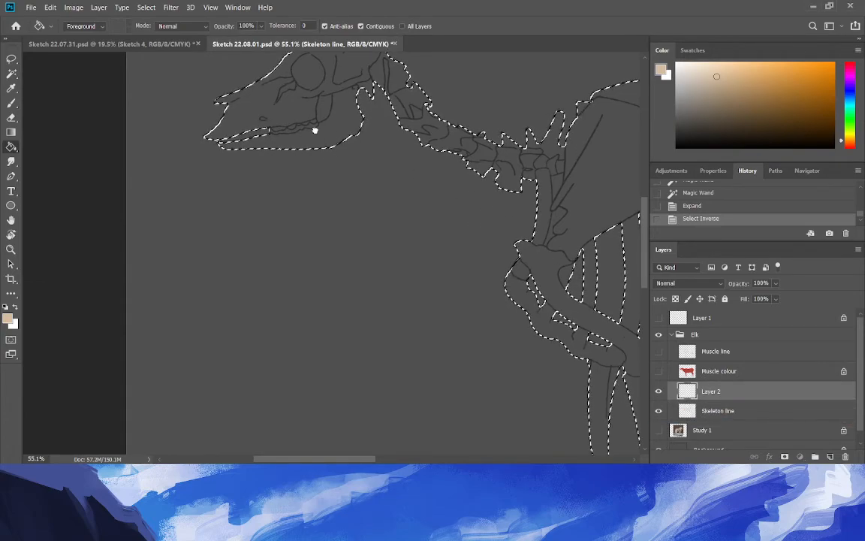
key(ctrl+bracketleft)
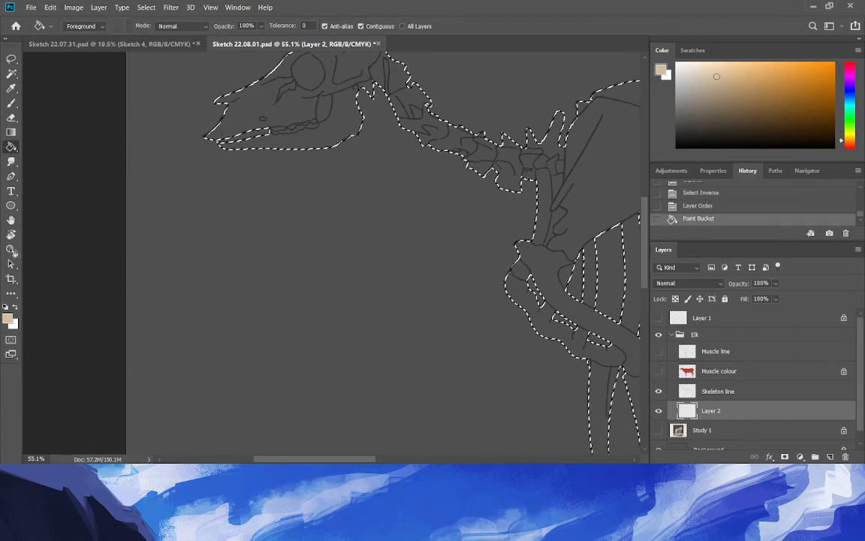
Try filling the skeleton selection on Layer 2 with pale tan, check the whole elk, and undo the fill.
click(222, 132)
key(z)
drag(277, 234, 212, 229)
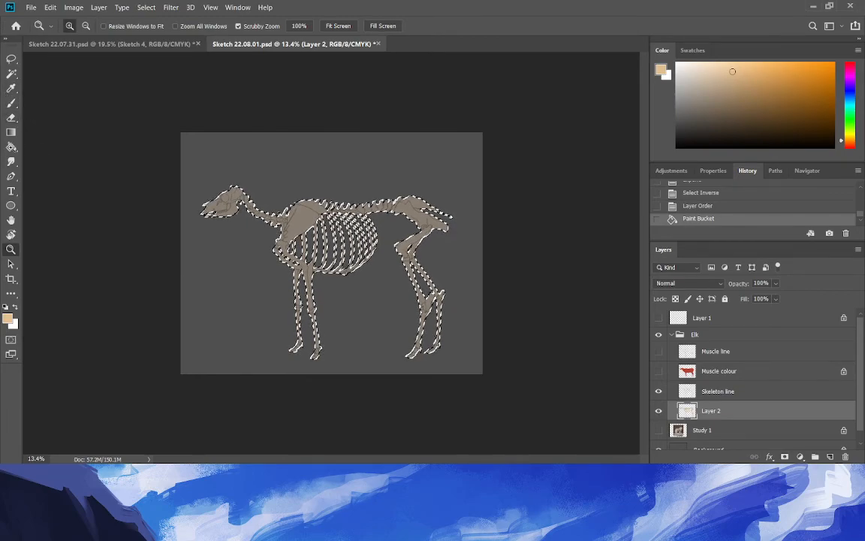
key(ctrl+z)
Try a warmer tan fill for the skeleton selection on Layer 2 and raise the Elk group's opacity to 100%.
click(11, 147)
click(335, 279)
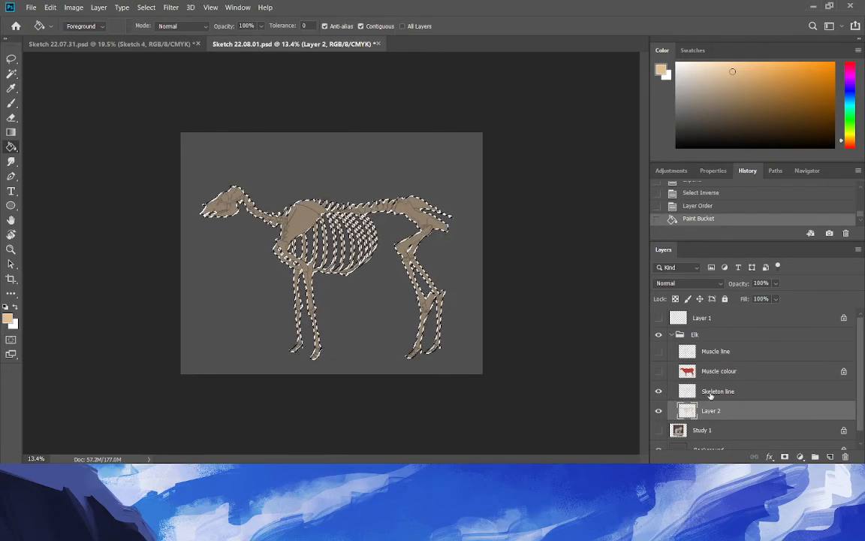
click(706, 335)
drag(775, 283, 819, 304)
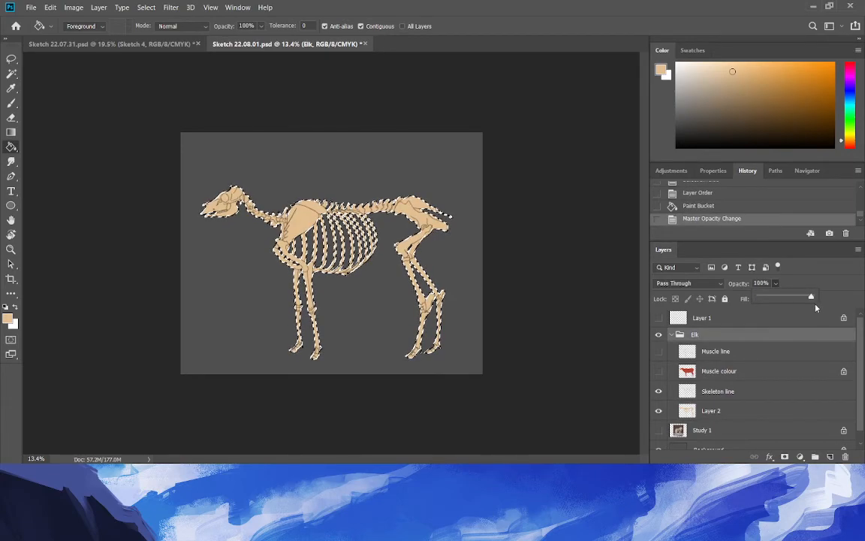
Undo the opacity change and the warm tan fill, and refill the skeleton selection on Layer 2 with a paler beige.
click(733, 71)
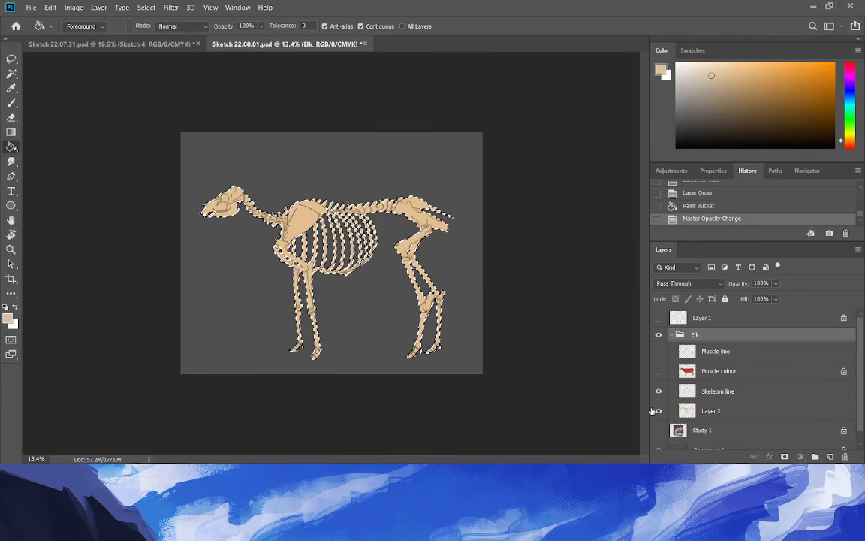
click(676, 410)
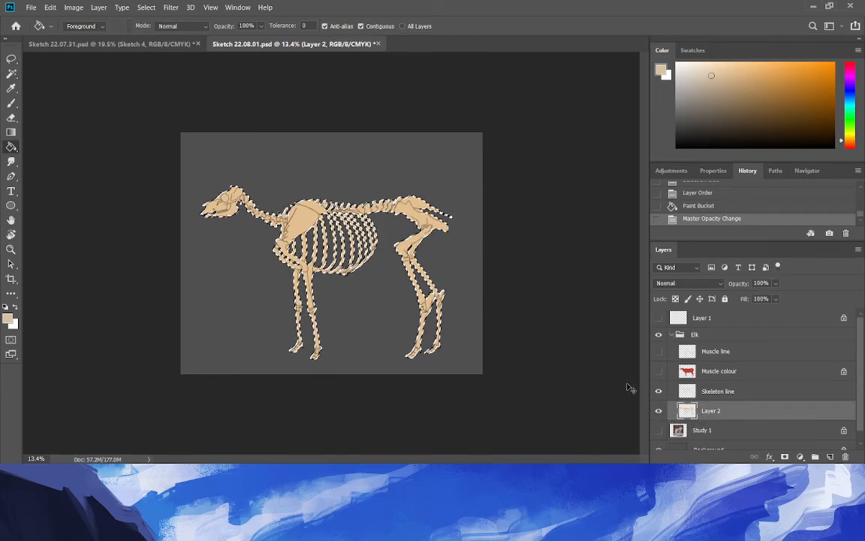
key(ctrl+z)
key(ctrl+z)
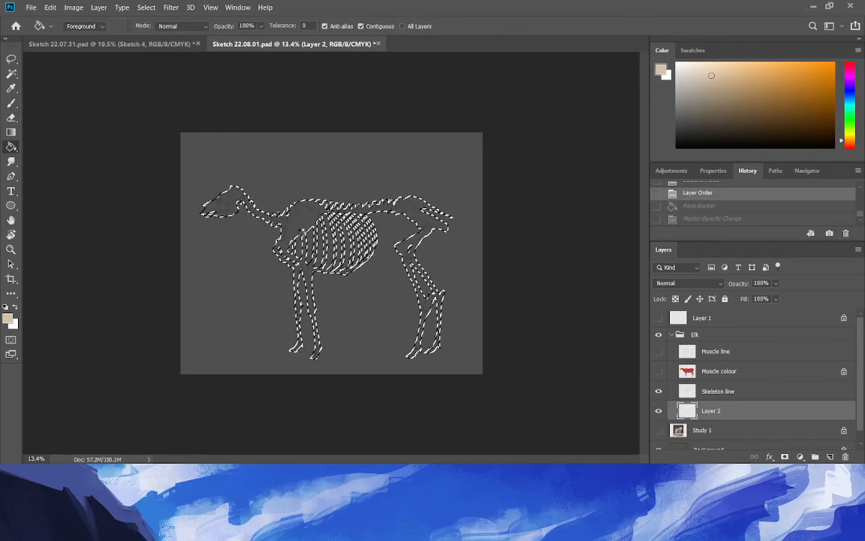
click(332, 275)
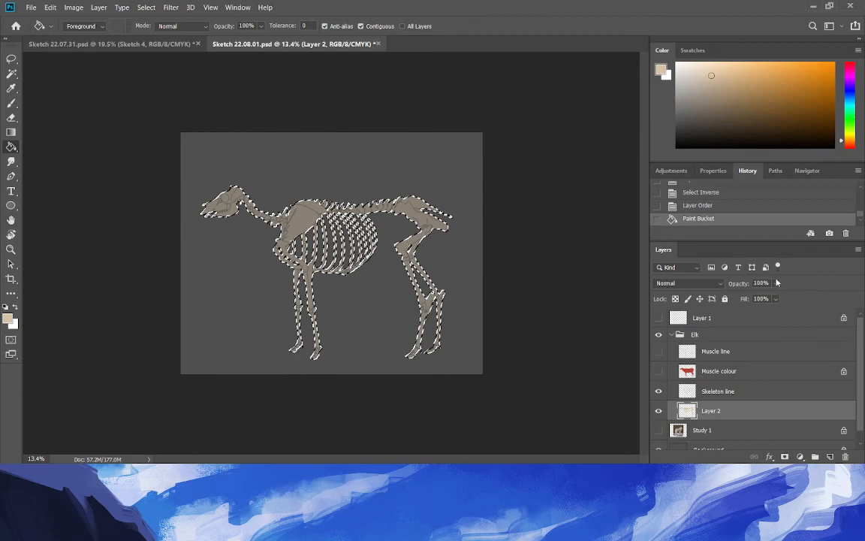
Raise the Elk group's opacity to 100%.
click(757, 332)
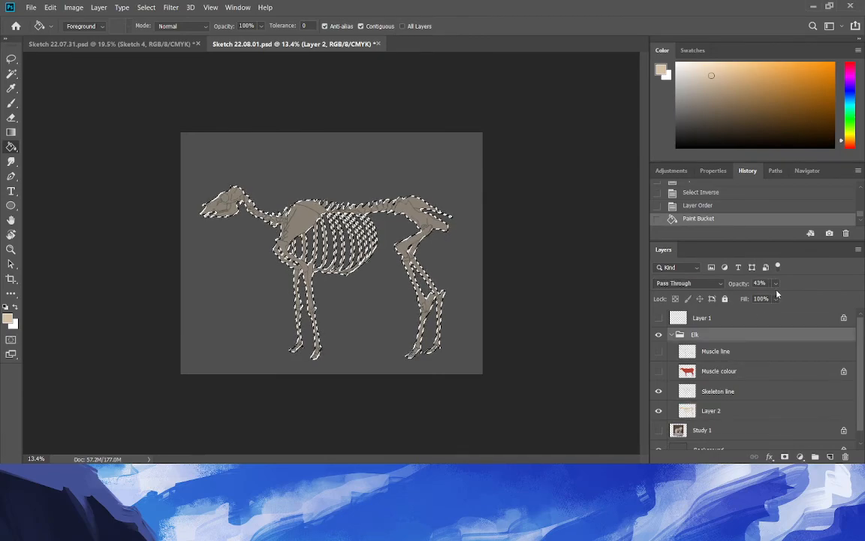
click(775, 283)
drag(784, 297, 814, 298)
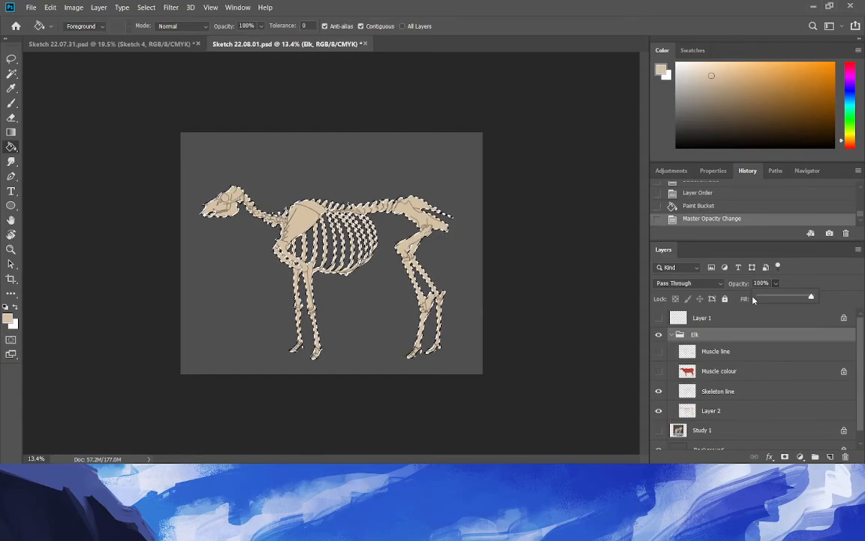
Rename the skeleton's fill layer, Layer 2, as "Skeleton colour".
click(739, 371)
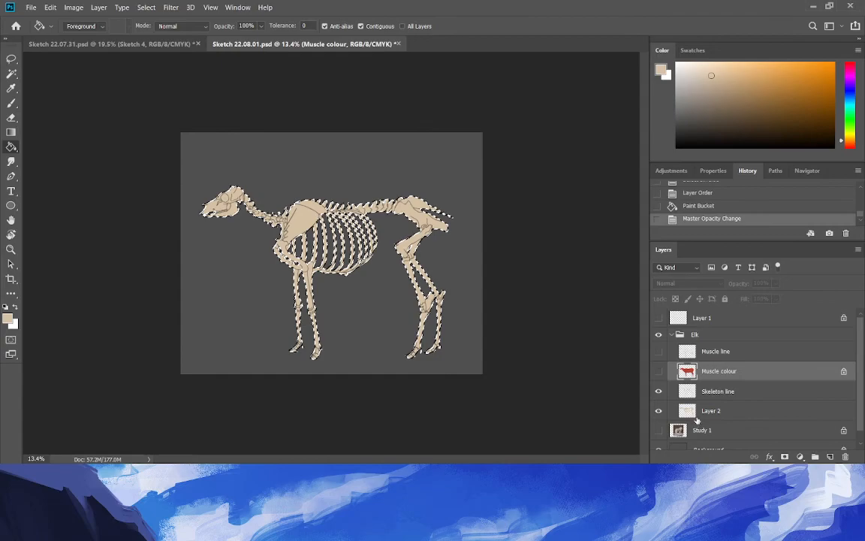
double_click(711, 411)
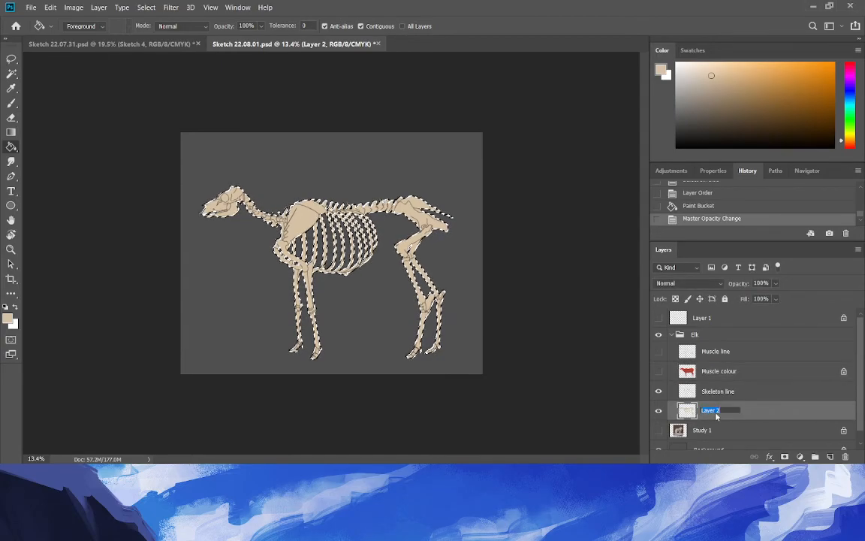
text(S)
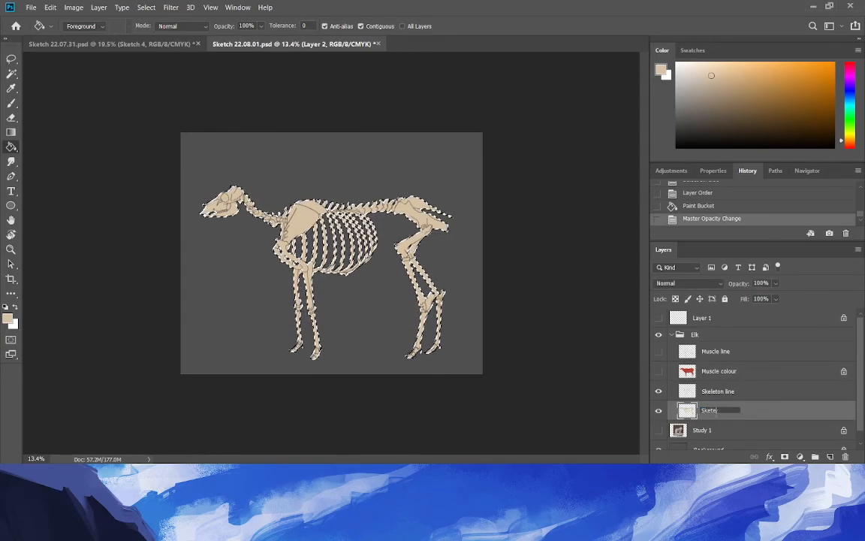
text(keleton colour)
key(Return)
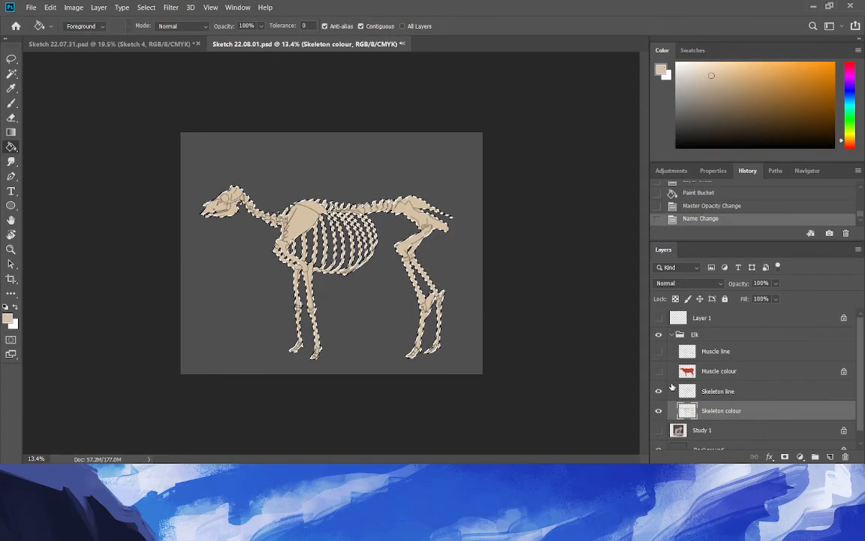
Delete the old Muscle colour layer from the Elk group.
double_click(707, 371)
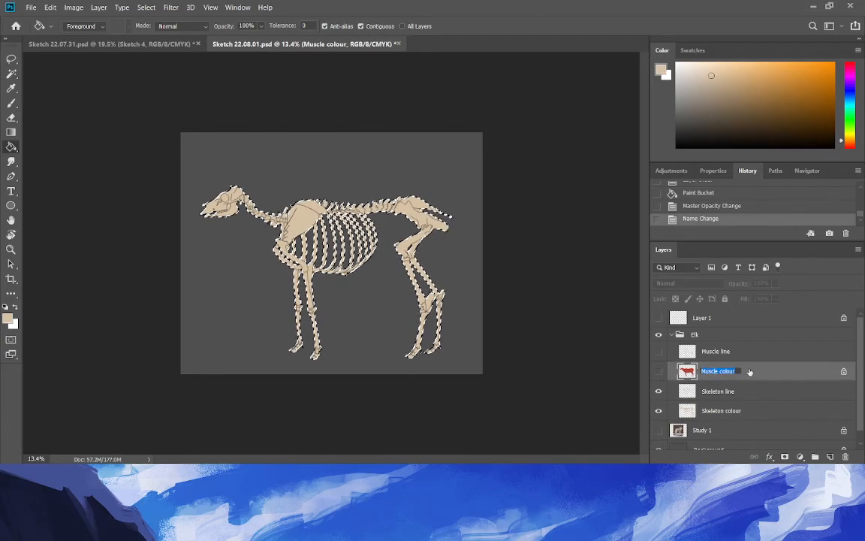
right_click(749, 371)
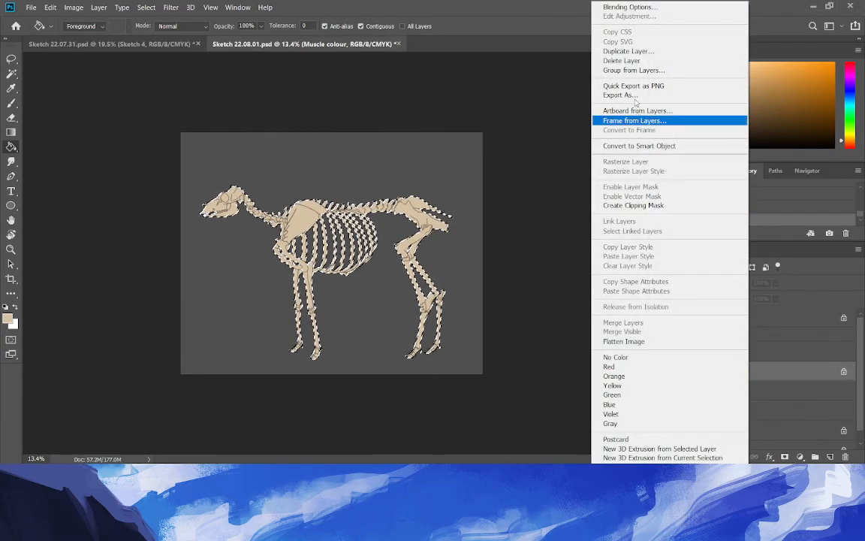
click(631, 60)
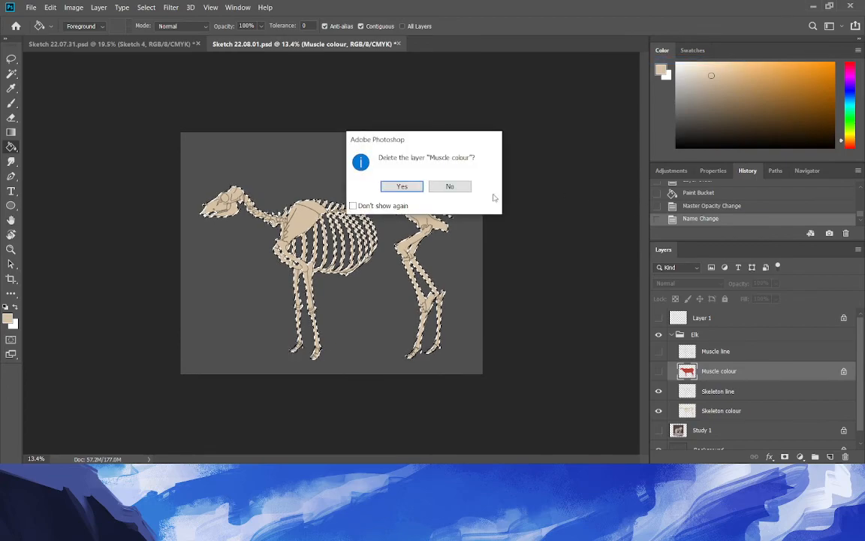
click(410, 190)
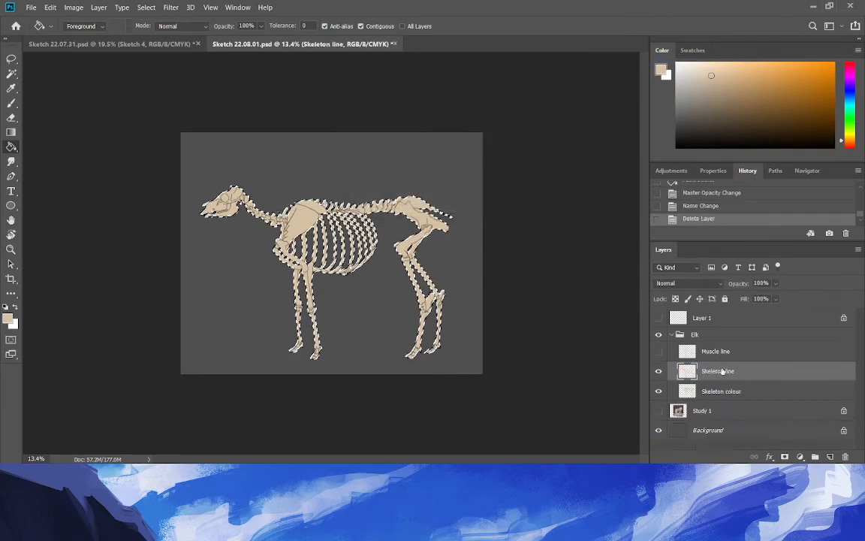
Add a new layer above the Skeleton line layer, hide both skeleton layers, and clear the selection.
key(ctrl+shift+n)
key(Return)
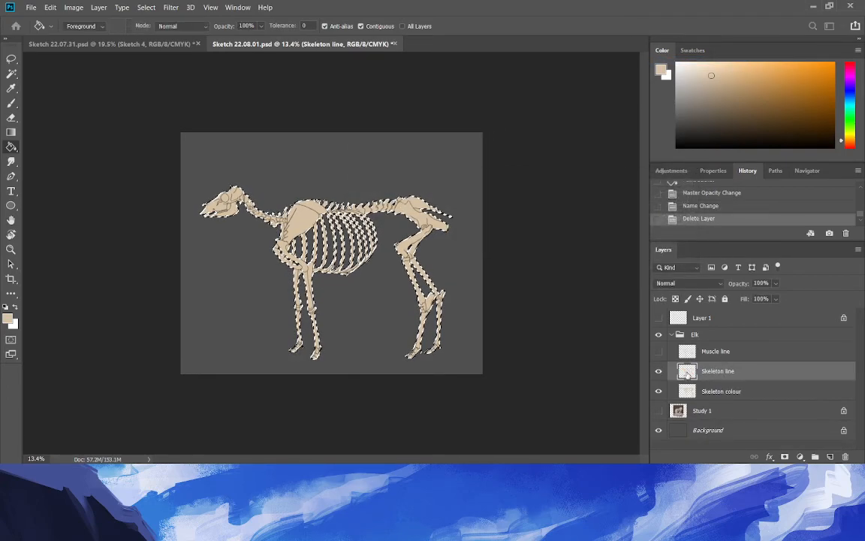
click(659, 411)
key(ctrl+d)
Show the Muscle line layer and select the empty area around the muscle outline with the Magic Wand.
click(712, 351)
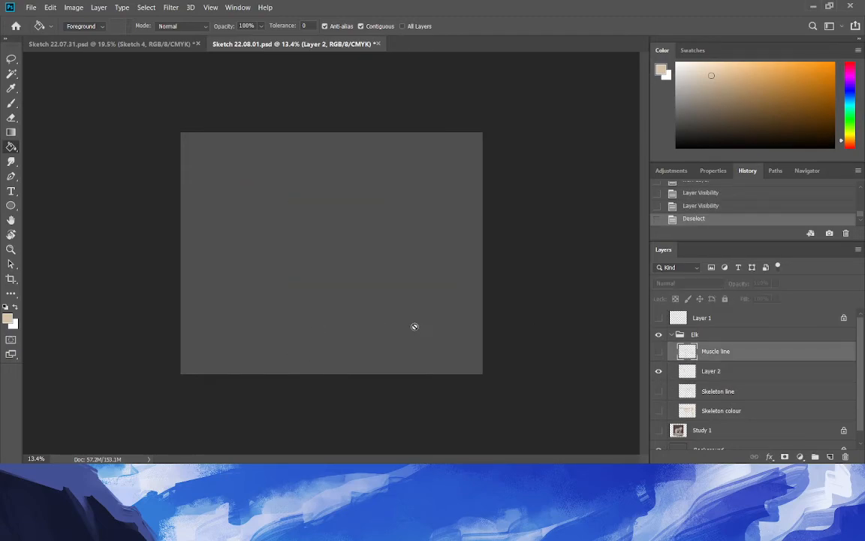
click(659, 351)
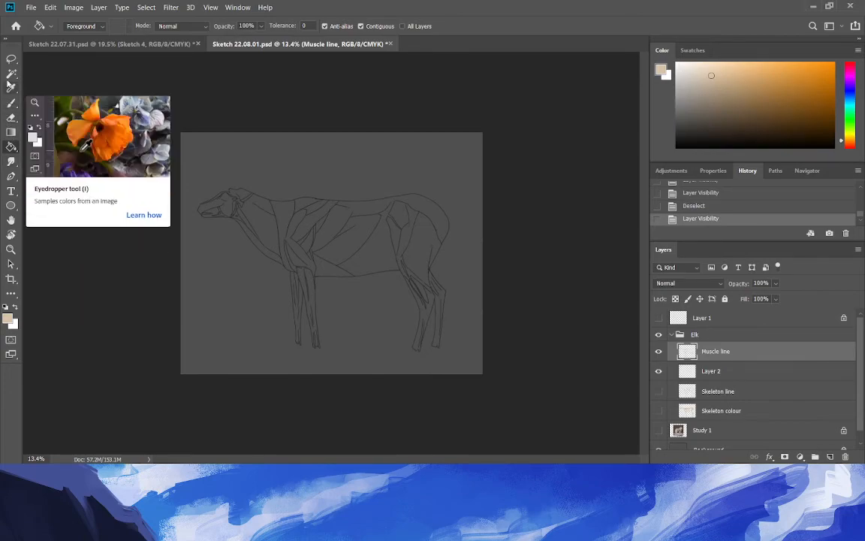
click(12, 74)
click(253, 157)
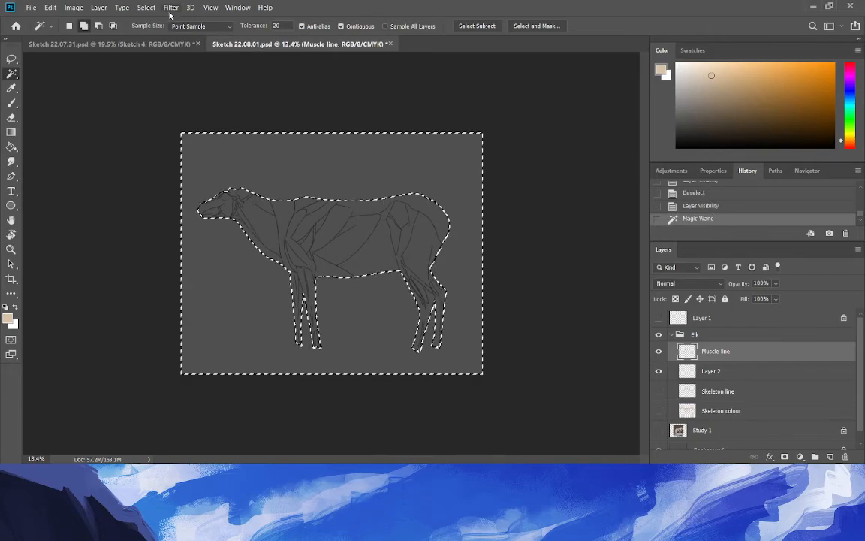
Expand the selection by 2 pixels and invert it so that it covers the elk's muscle body.
click(147, 7)
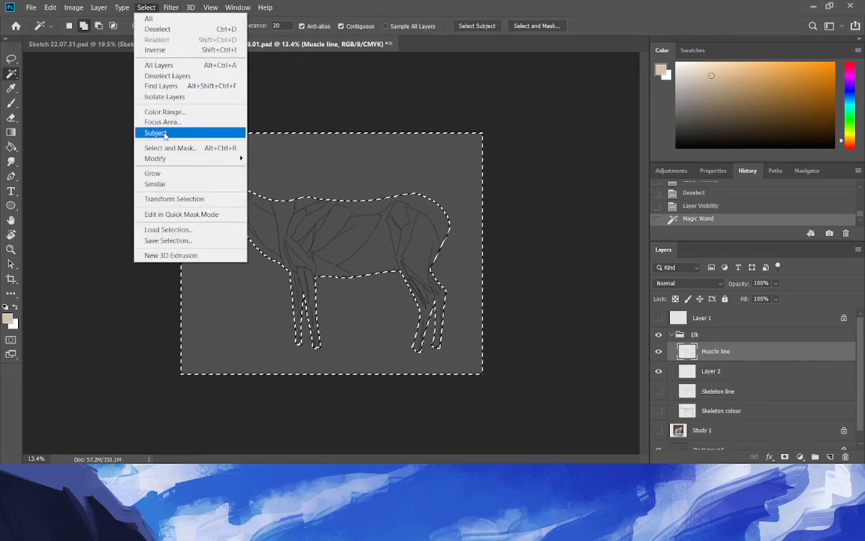
mouse_move(169, 164)
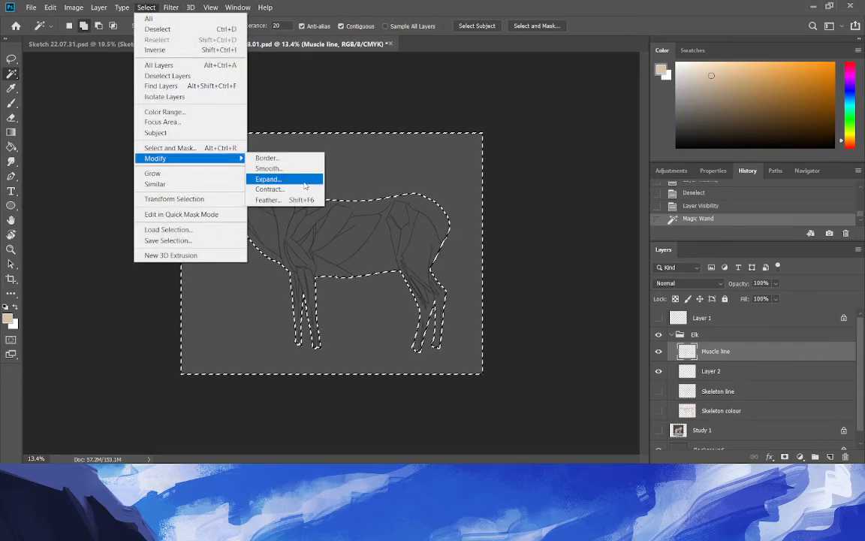
click(268, 179)
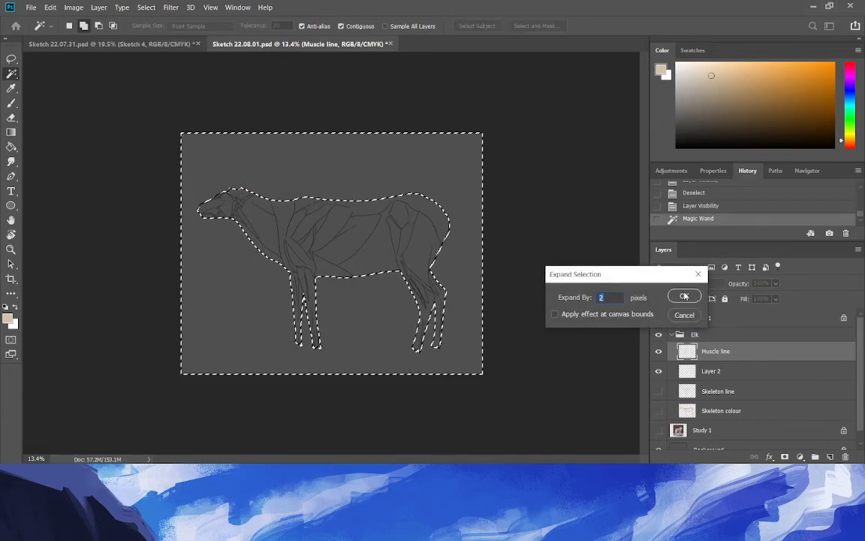
click(685, 297)
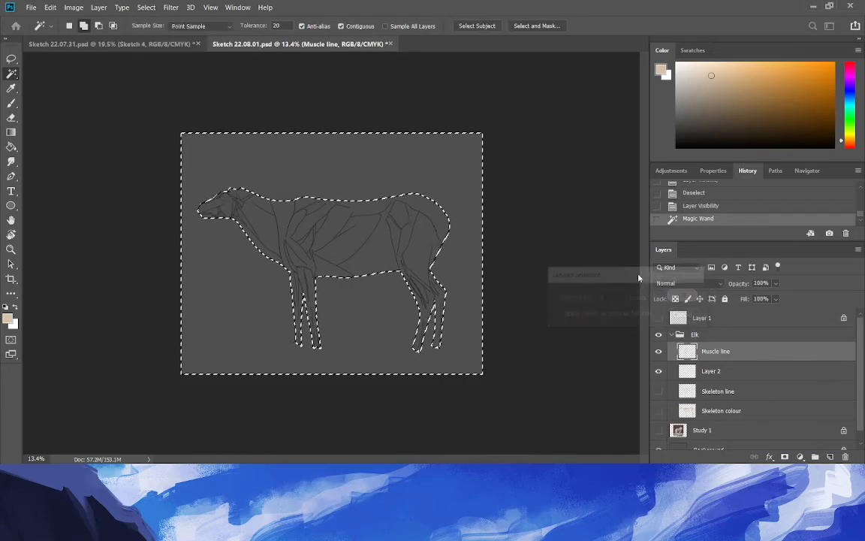
click(146, 7)
click(157, 47)
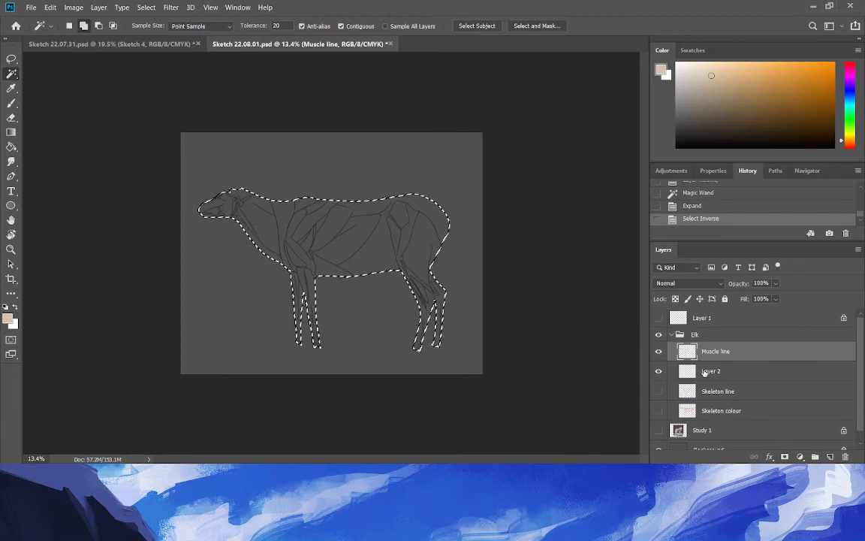
Fill the muscle selection on Layer 2 with a muted dark red, deselect it, and make the Muscle line layer active.
click(713, 371)
click(851, 147)
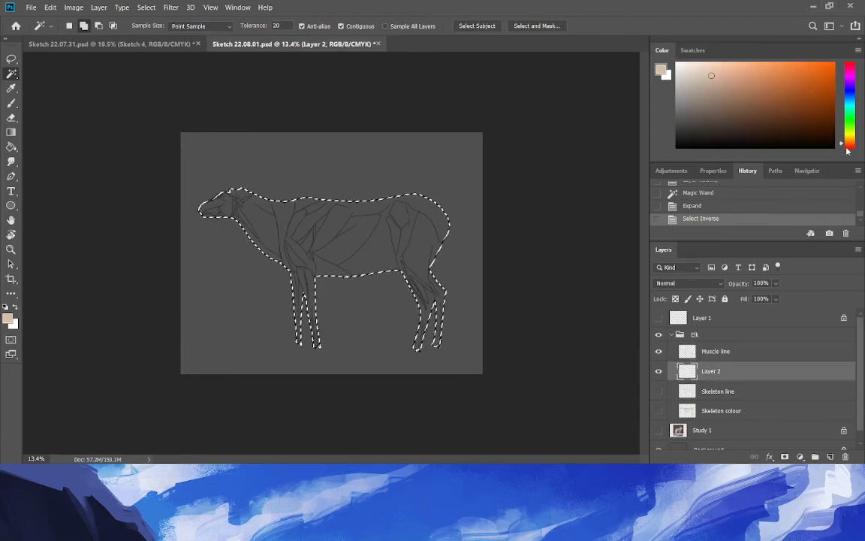
click(787, 95)
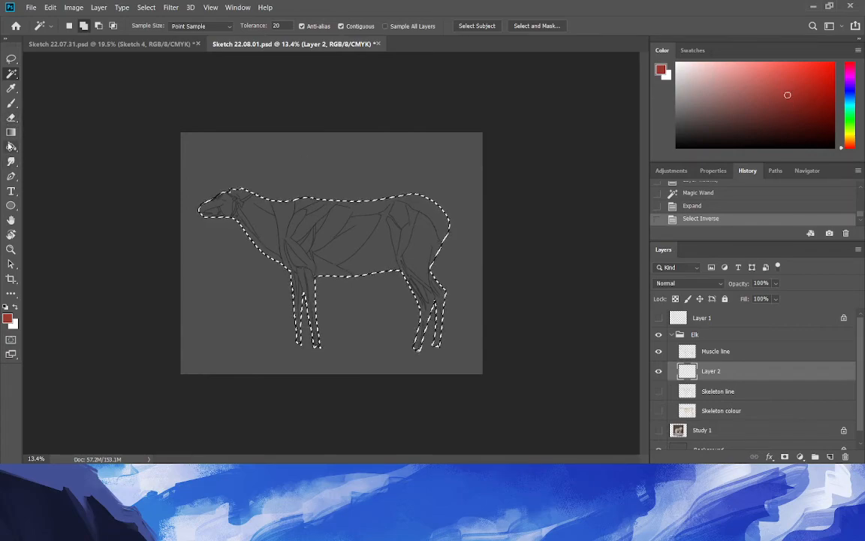
click(11, 147)
click(348, 259)
key(ctrl+d)
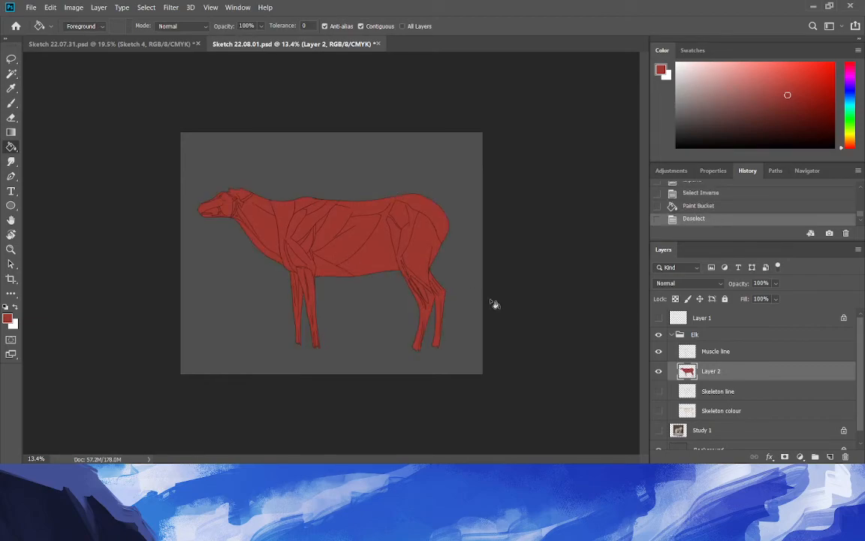
click(716, 353)
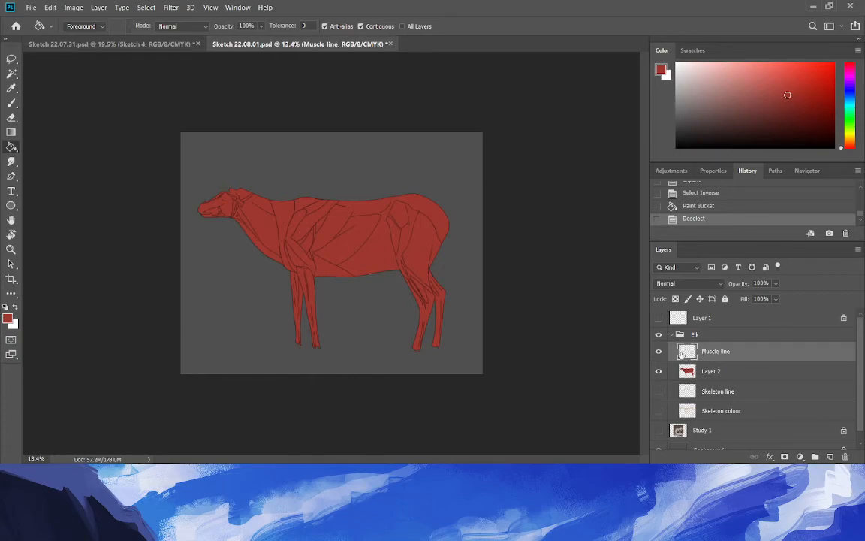
Show the Skeleton line, Skeleton colour and Layer 1 layers, make Layer 1 active, and reset the colours to black and white.
click(659, 391)
click(659, 413)
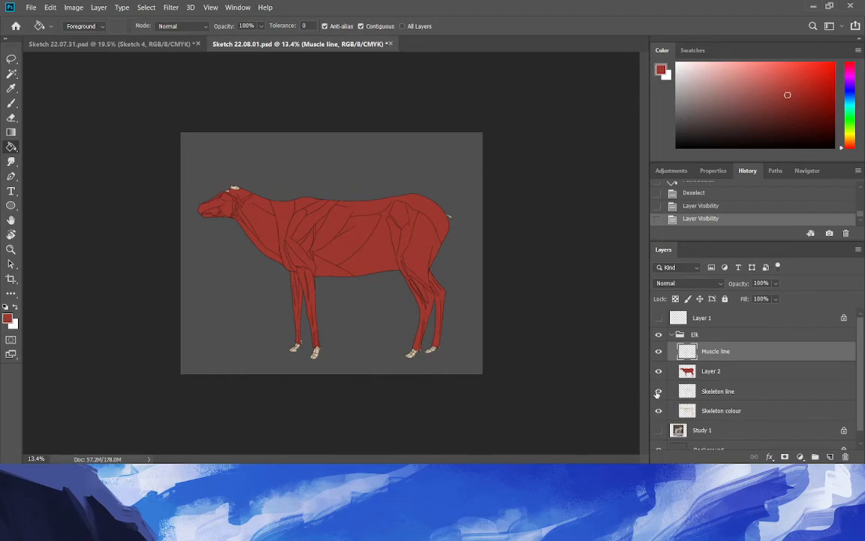
click(700, 322)
click(658, 318)
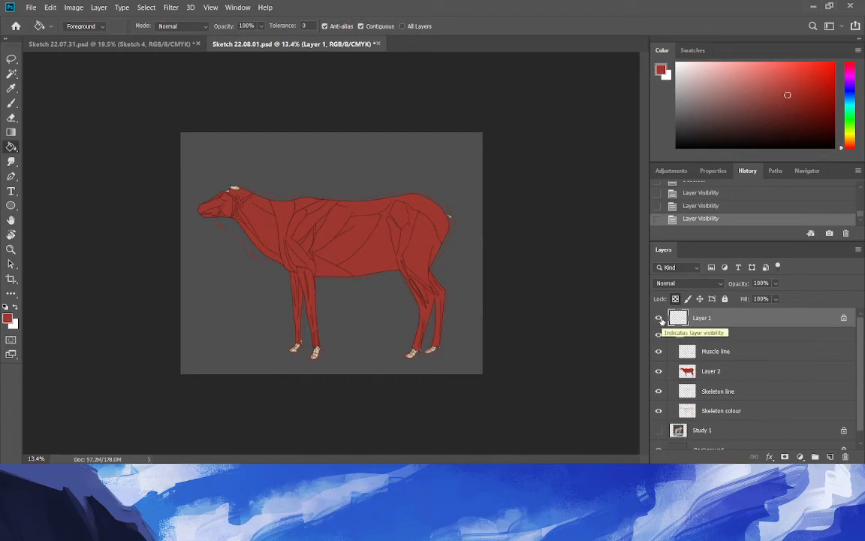
key(d)
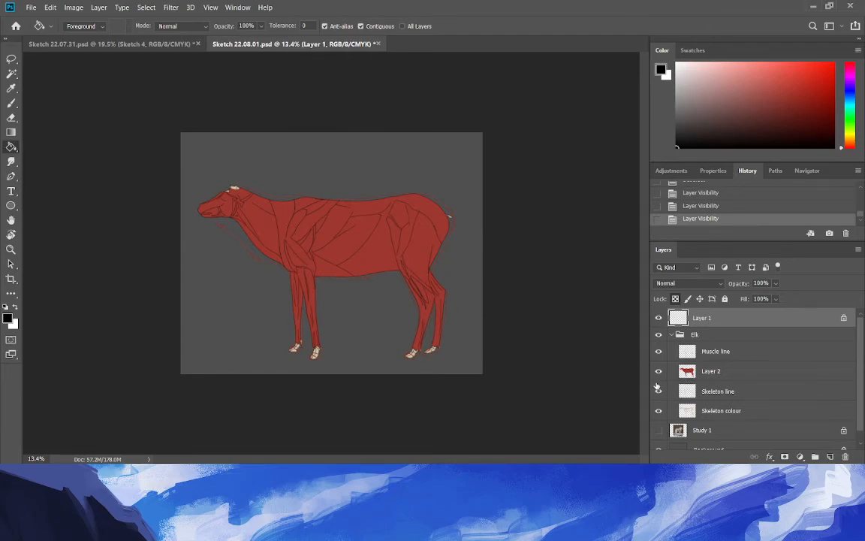
Collapse the Elk group and lower its opacity to 49%.
click(706, 334)
click(673, 334)
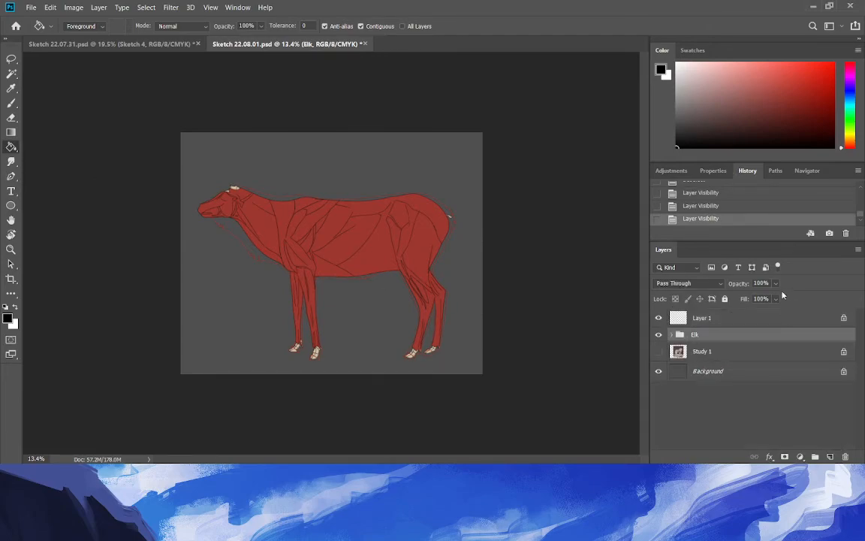
drag(775, 283, 762, 298)
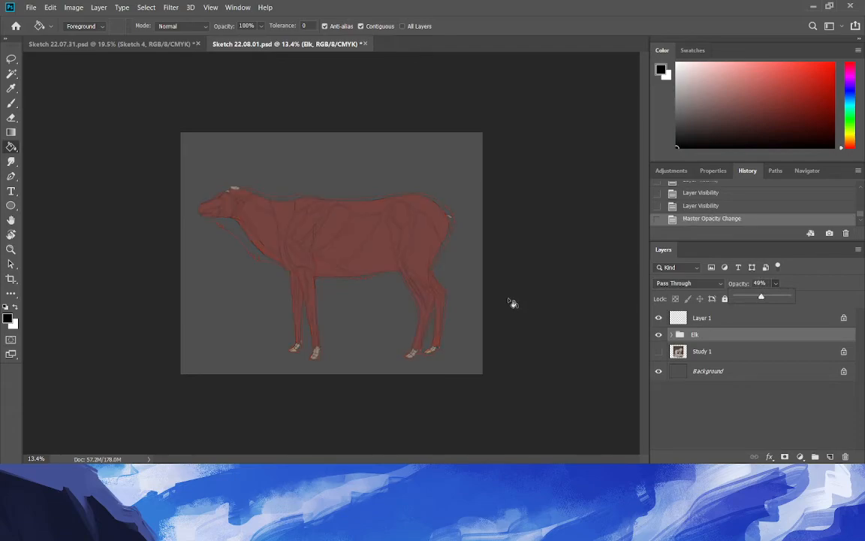
Recolour the whole skin outline on Layer 1 black by painting over it with a large 511 px brush.
click(709, 319)
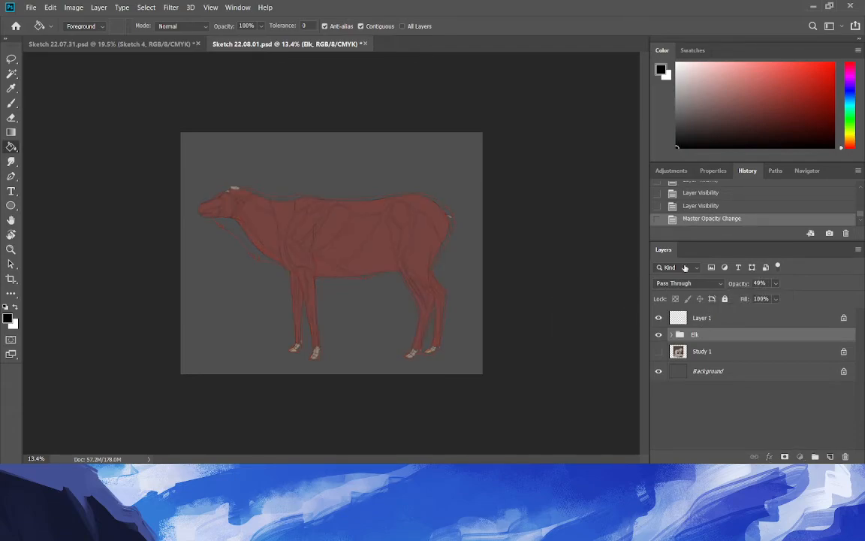
click(12, 103)
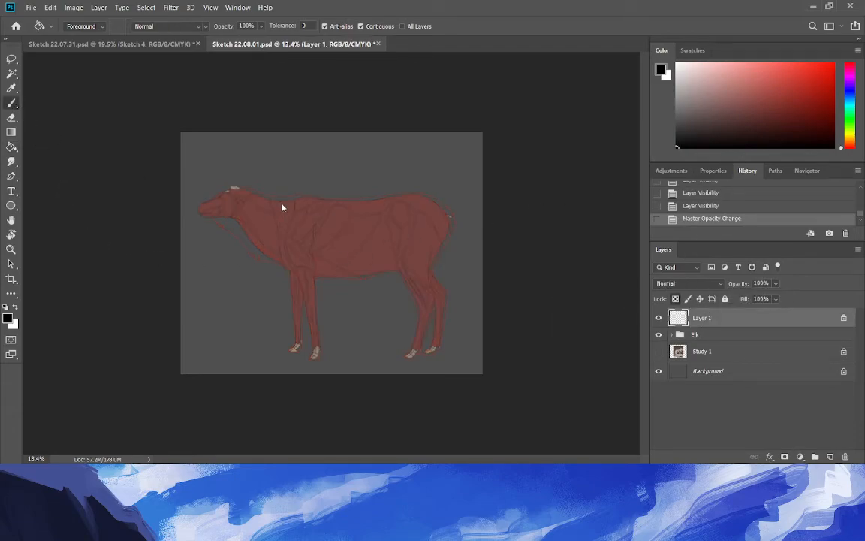
mouse_move(435, 199)
mouse_down()
mouse_move(448, 235)
mouse_move(418, 330)
mouse_move(418, 371)
mouse_move(446, 259)
mouse_move(448, 267)
mouse_move(420, 380)
mouse_move(422, 141)
mouse_move(387, 291)
mouse_move(377, 177)
mouse_move(375, 252)
mouse_up()
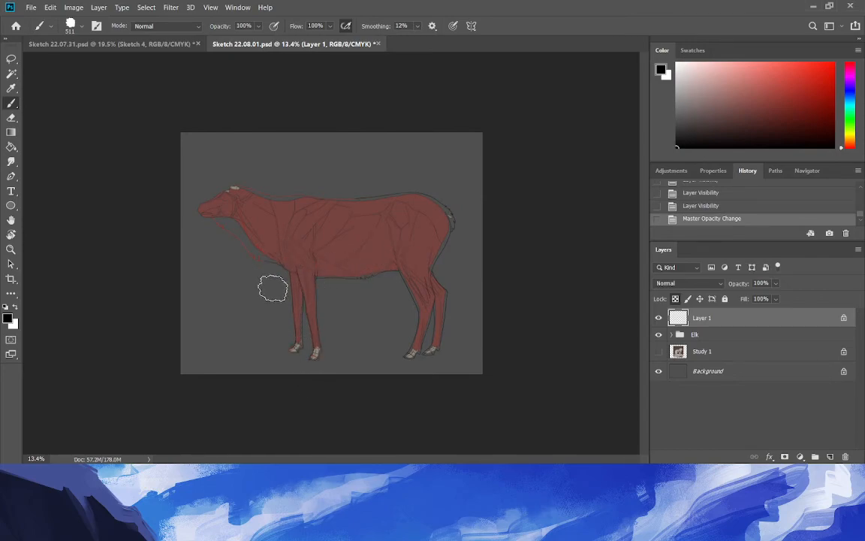
mouse_move(288, 335)
mouse_down()
mouse_move(280, 257)
mouse_move(259, 217)
mouse_move(222, 265)
mouse_move(280, 245)
mouse_move(227, 269)
mouse_move(226, 209)
mouse_move(199, 198)
mouse_move(368, 191)
mouse_move(231, 199)
mouse_move(238, 241)
mouse_move(306, 294)
mouse_move(423, 262)
mouse_move(372, 207)
mouse_move(226, 257)
mouse_up()
Unlock the transparent pixels of Layer 1 and extend the throat line forward under the elk's chin with a 12 px brush.
click(11, 249)
mouse_move(227, 197)
mouse_down()
mouse_move(251, 209)
mouse_move(112, 193)
mouse_move(106, 205)
mouse_move(116, 204)
mouse_up()
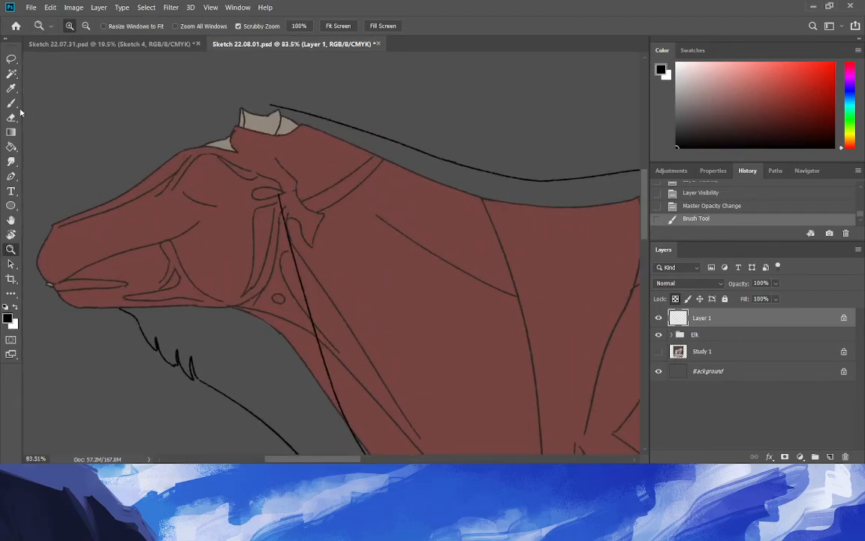
click(11, 104)
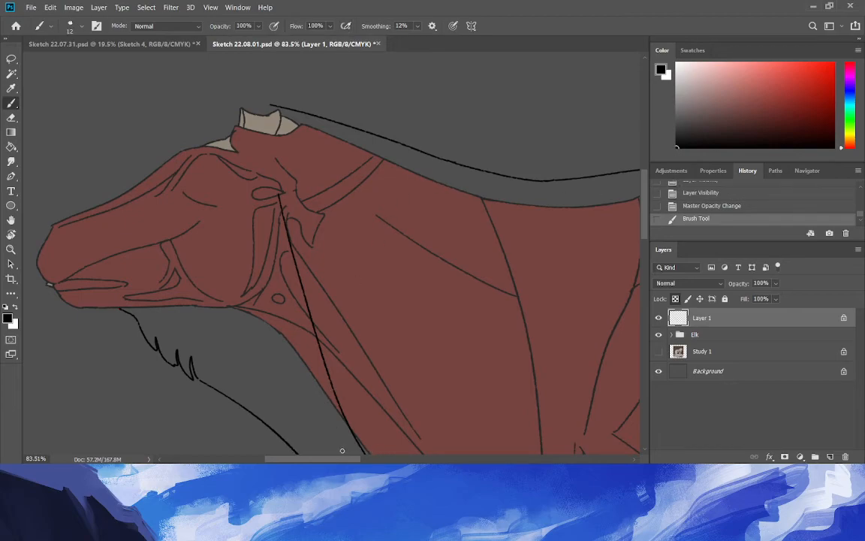
drag(340, 460, 310, 460)
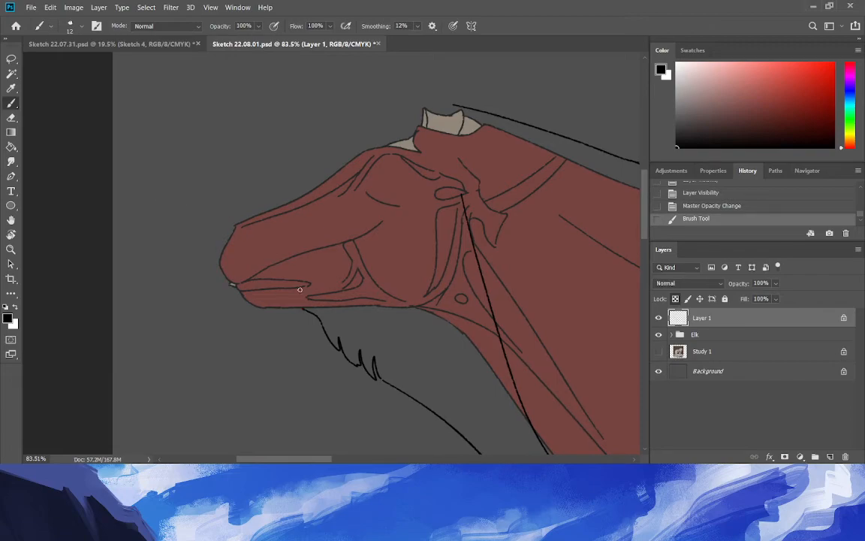
drag(295, 305, 295, 306)
click(674, 299)
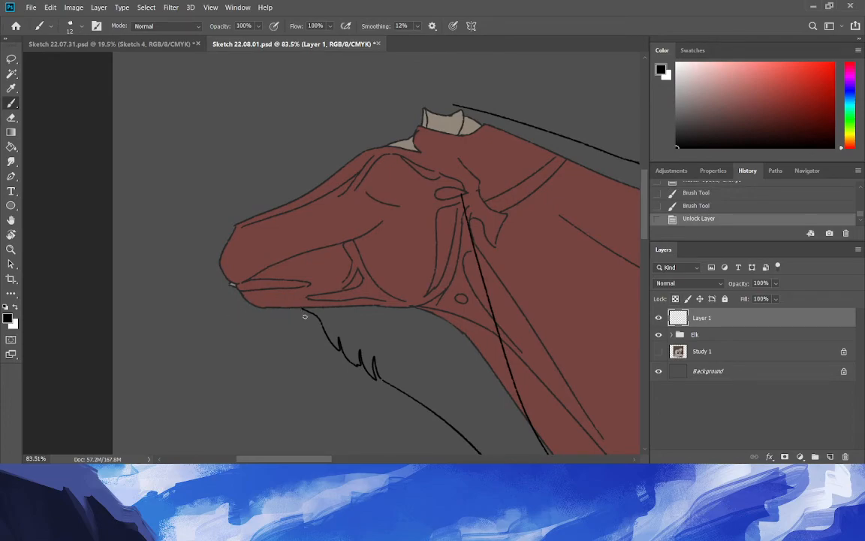
drag(305, 310, 268, 309)
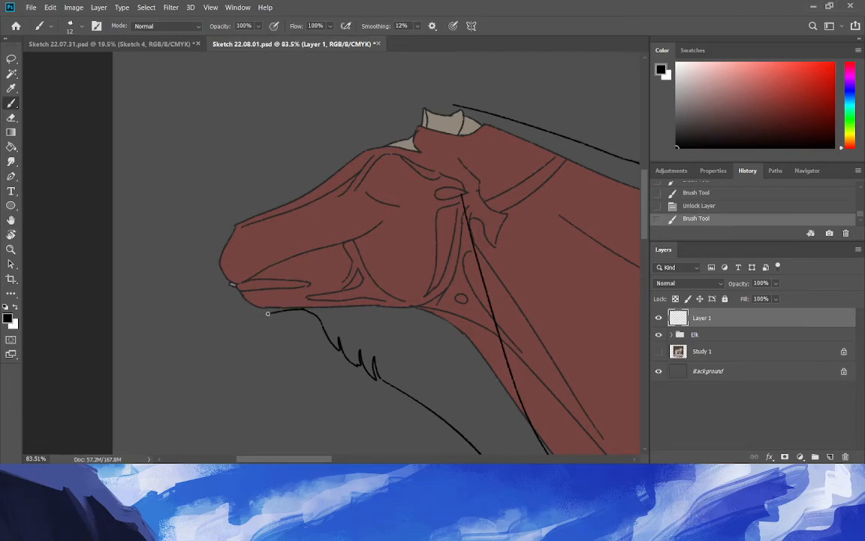
Draw the skin outline around the elk's lower lip, mouth, nose tip and nostril.
drag(258, 311, 233, 283)
key(ctrl+z)
mouse_move(239, 301)
mouse_down()
mouse_move(235, 294)
mouse_move(259, 309)
mouse_move(234, 292)
mouse_up()
key(ctrl+z)
drag(236, 288, 309, 285)
drag(233, 290, 225, 286)
mouse_move(234, 266)
mouse_down()
mouse_move(230, 276)
mouse_move(223, 241)
mouse_up()
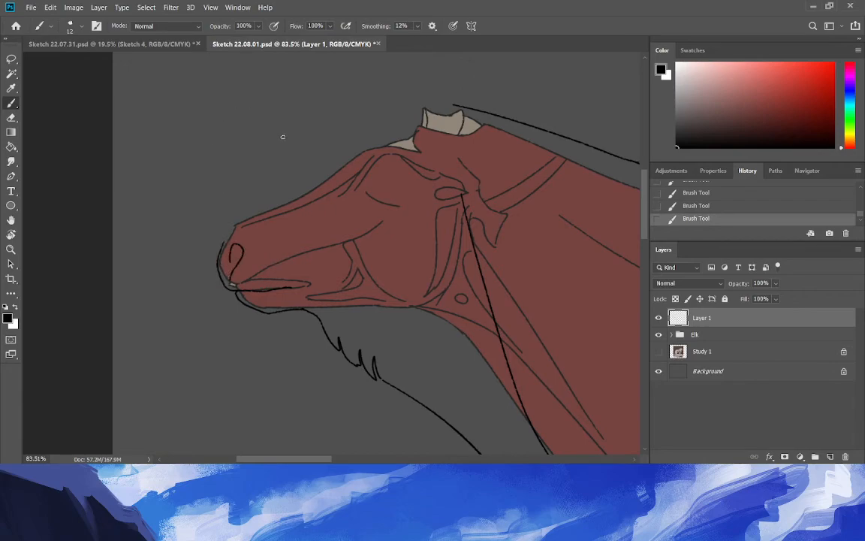
Draw the skin outline over the top of the muzzle and along the nose bridge toward the brow.
drag(223, 244, 237, 223)
key(ctrl+z)
drag(229, 224, 314, 176)
key(ctrl+z)
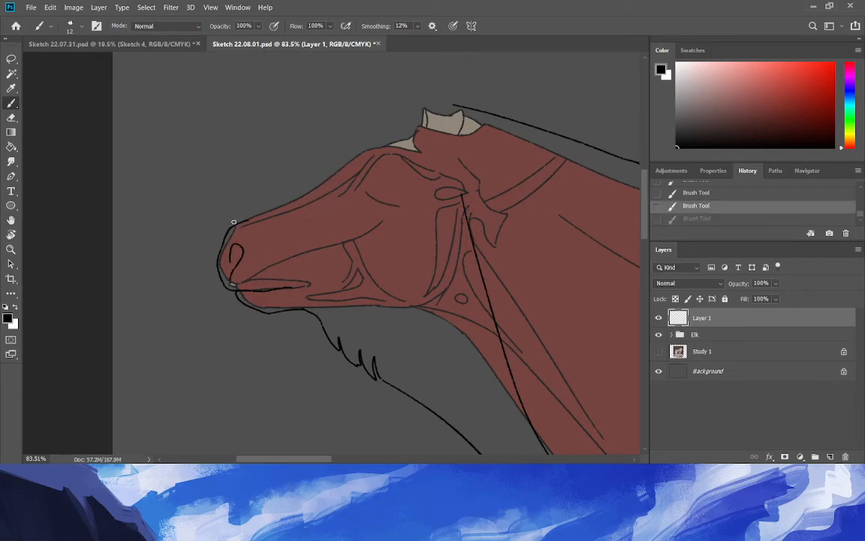
drag(228, 224, 333, 166)
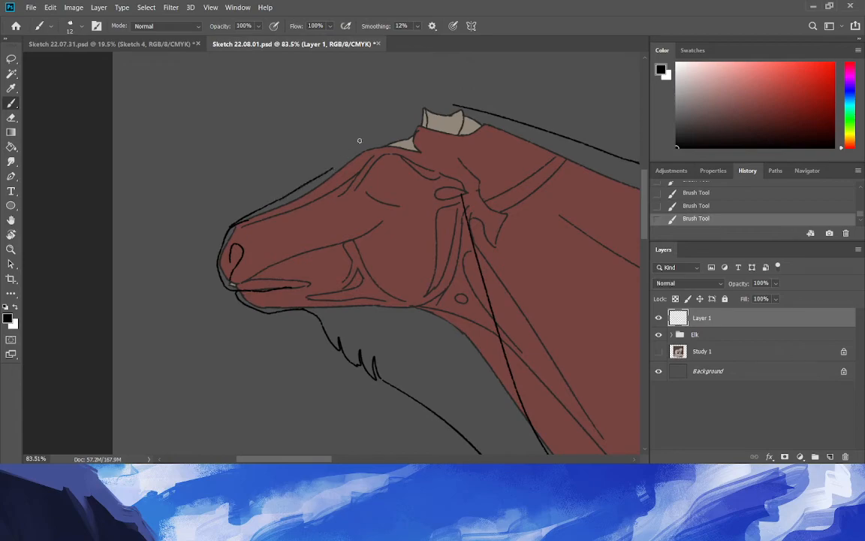
Erase the overlapping strokes at the top of the muzzle with a 17 px eraser and redraw the rounded corner there.
click(12, 119)
mouse_move(241, 223)
mouse_down()
mouse_move(251, 221)
mouse_move(239, 229)
mouse_up()
click(82, 27)
drag(74, 60, 69, 63)
click(252, 228)
drag(244, 222, 232, 237)
click(12, 106)
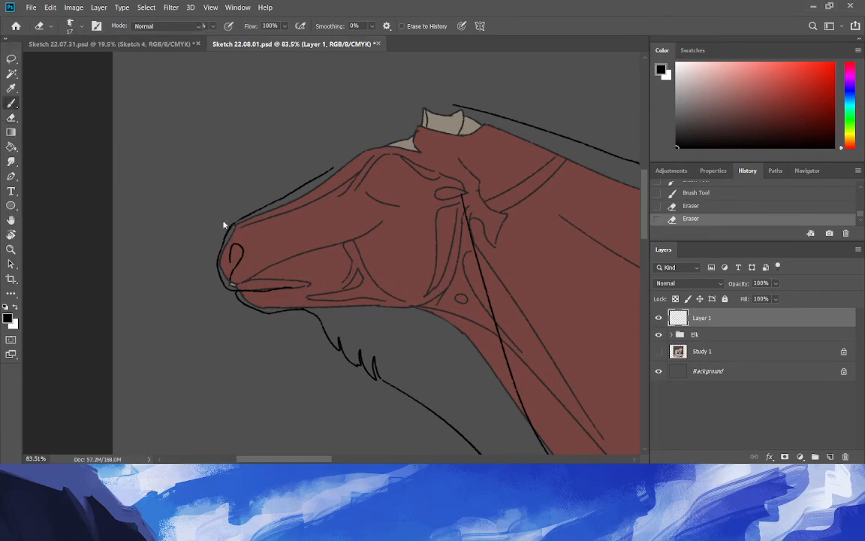
drag(237, 220, 226, 230)
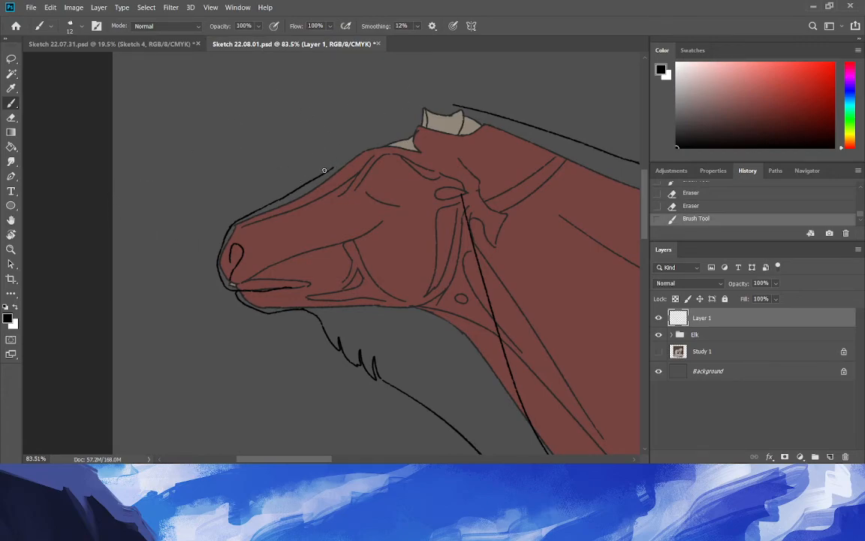
Draw the forehead outline from the nose bridge over the top of the skull to meet the neck line.
drag(332, 168, 389, 143)
key(ctrl+z)
drag(314, 178, 404, 136)
key(ctrl+z)
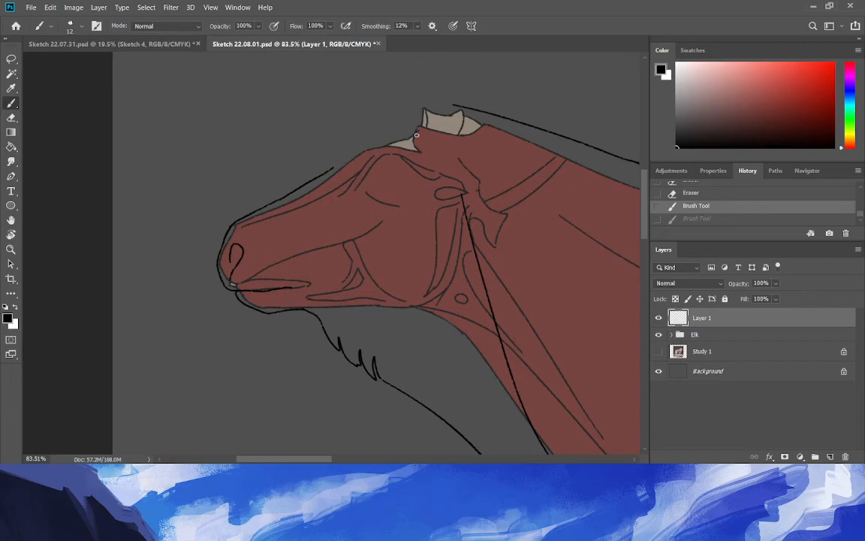
drag(309, 179, 435, 107)
key(ctrl+z)
mouse_move(319, 176)
mouse_down()
mouse_move(332, 160)
mouse_move(463, 107)
mouse_up()
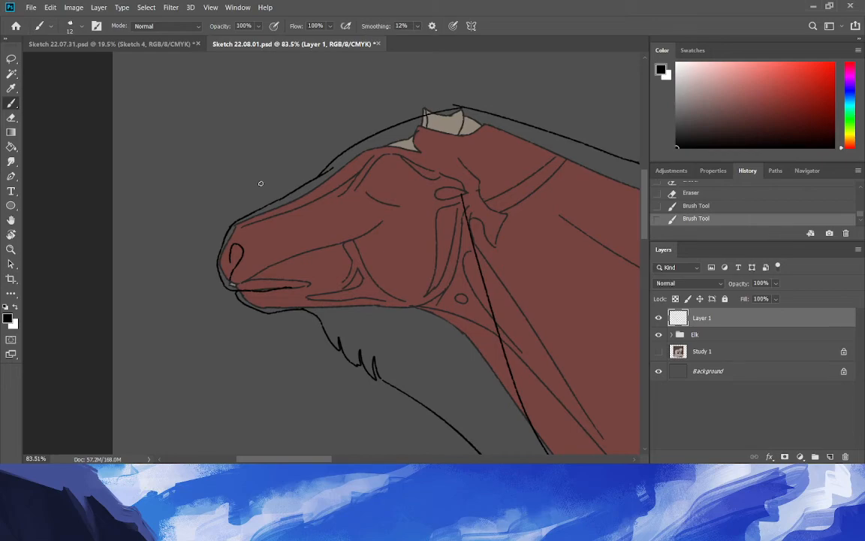
Erase the stray line ends at the brow and crown, and smooth the join between the forehead and neck lines.
click(12, 117)
mouse_move(331, 171)
mouse_down()
mouse_move(323, 178)
mouse_move(333, 174)
mouse_up()
drag(474, 104, 460, 105)
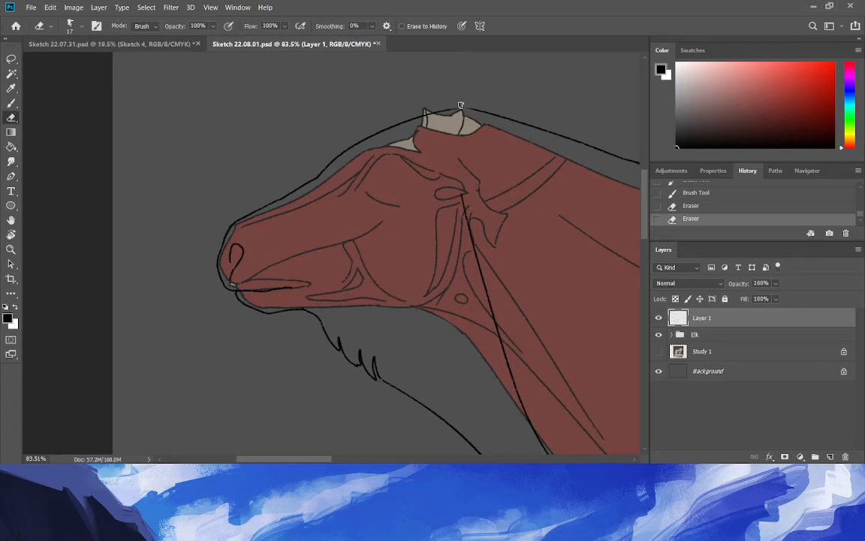
click(11, 103)
drag(475, 110, 404, 122)
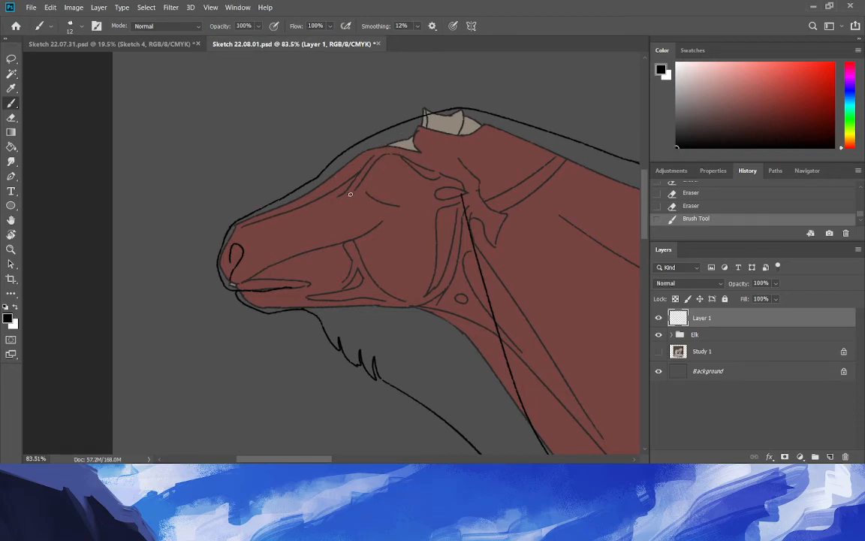
Draw the elk's eye with its pointed inner corner below the brow.
drag(401, 178, 391, 190)
drag(403, 187, 366, 189)
drag(402, 178, 364, 189)
drag(393, 175, 396, 186)
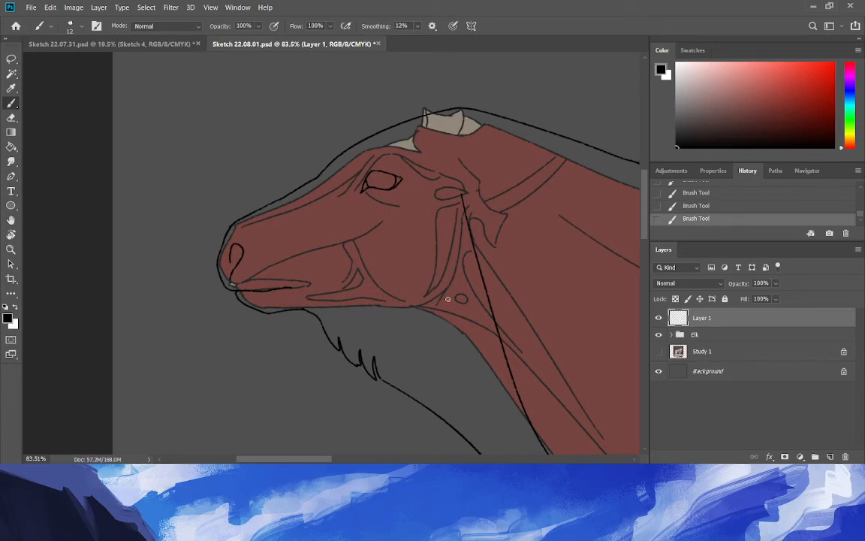
Add short fur strokes along the back and underside of the jaw, and draw the front base edge of the ear.
mouse_move(399, 296)
mouse_down()
mouse_move(426, 308)
mouse_move(433, 299)
mouse_up()
drag(447, 261, 442, 283)
drag(405, 309, 383, 302)
mouse_move(448, 140)
mouse_down()
mouse_move(454, 160)
mouse_move(488, 191)
mouse_up()
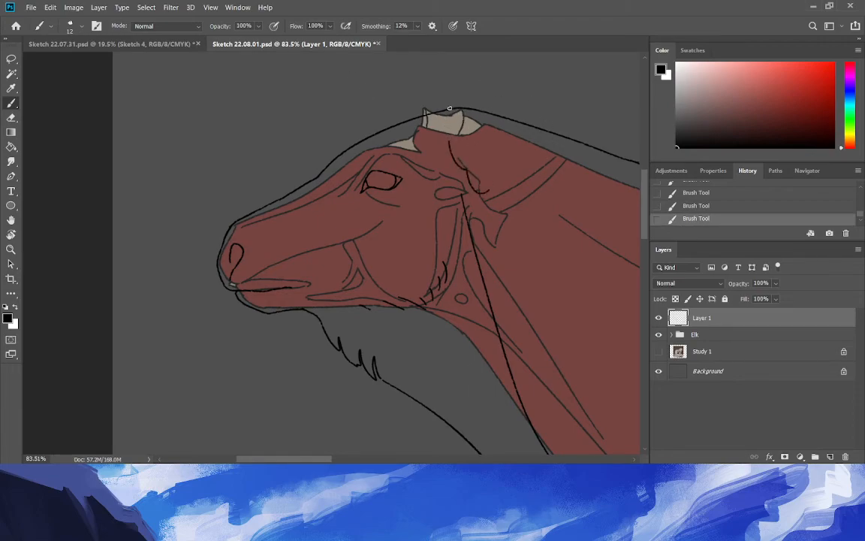
Try an upright, rounded ear outline with inner ear strokes behind the skull.
mouse_move(471, 135)
mouse_down()
mouse_move(508, 98)
mouse_move(516, 141)
mouse_move(505, 180)
mouse_up()
drag(505, 107, 482, 138)
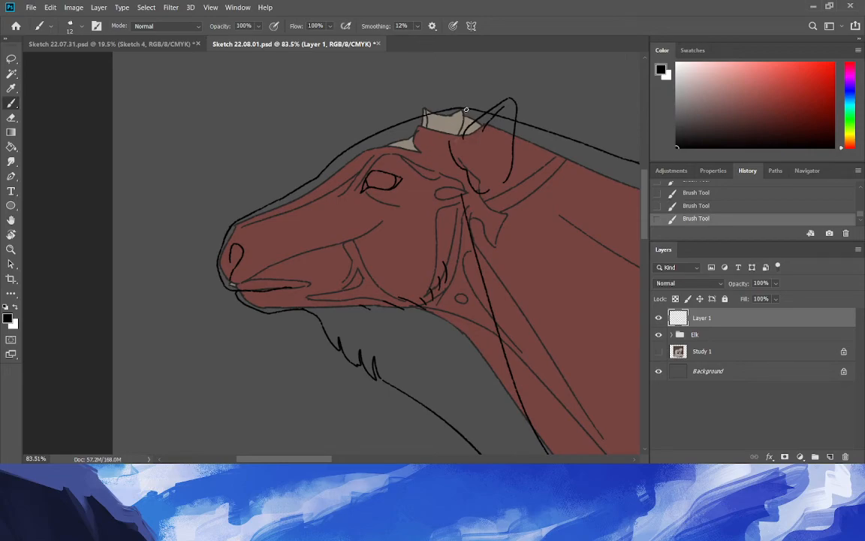
key(ctrl+z)
drag(496, 109, 479, 150)
drag(495, 166, 503, 141)
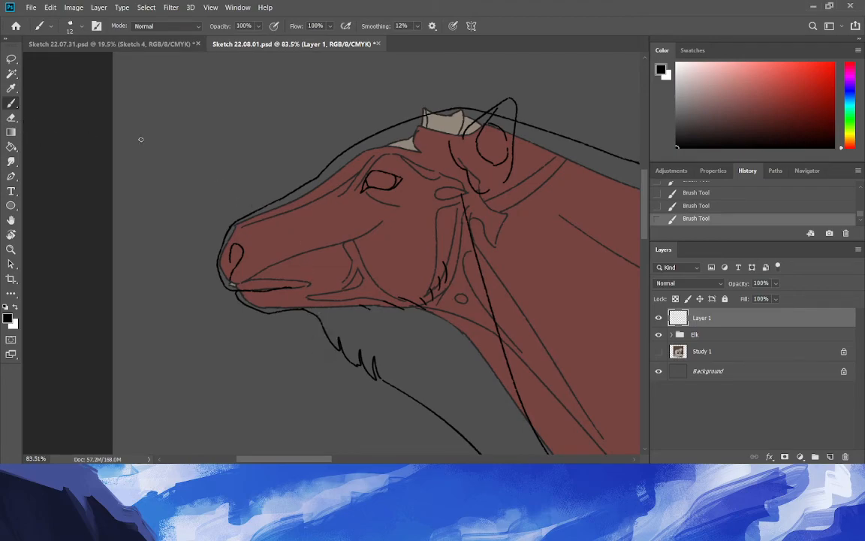
Undo the inner ear strokes and erase the ear outline, keeping only the ear's front base edge.
key(ctrl+z)
key(ctrl+z)
key(ctrl+z)
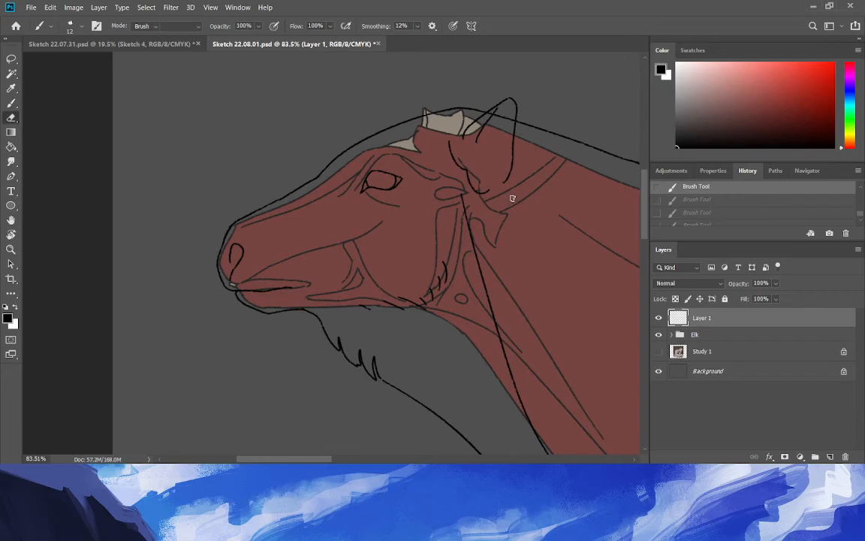
key(e)
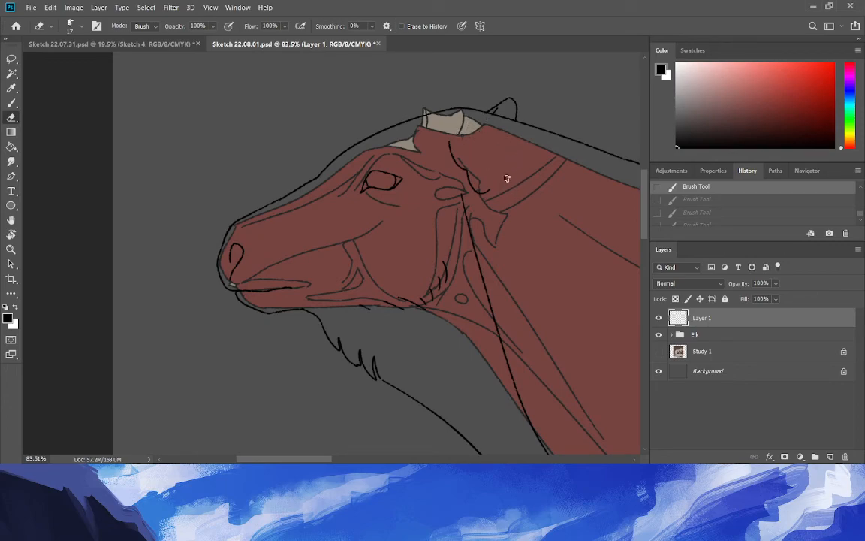
drag(513, 106, 517, 118)
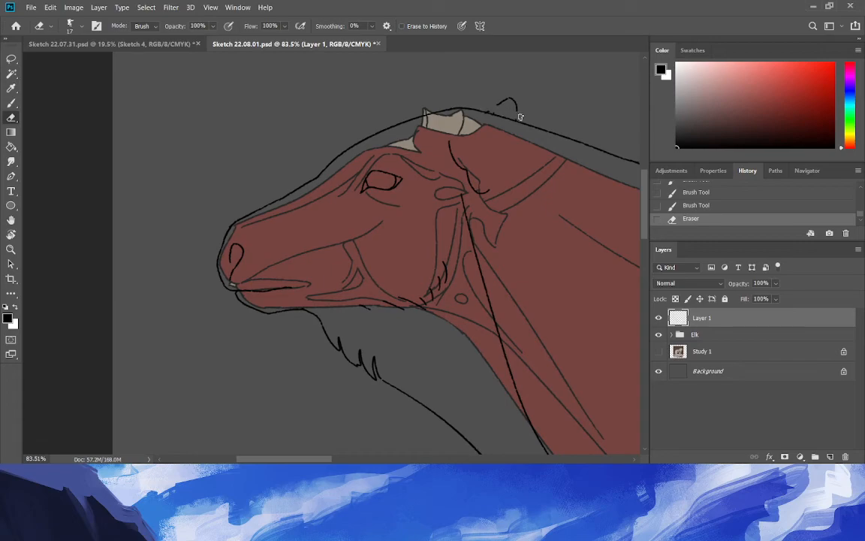
drag(517, 110, 521, 102)
Lasso the eye outline, shrink and shift it slightly with Free Transform, and deselect it.
scroll(500, 97, down, 1)
key(ctrl+Tab)
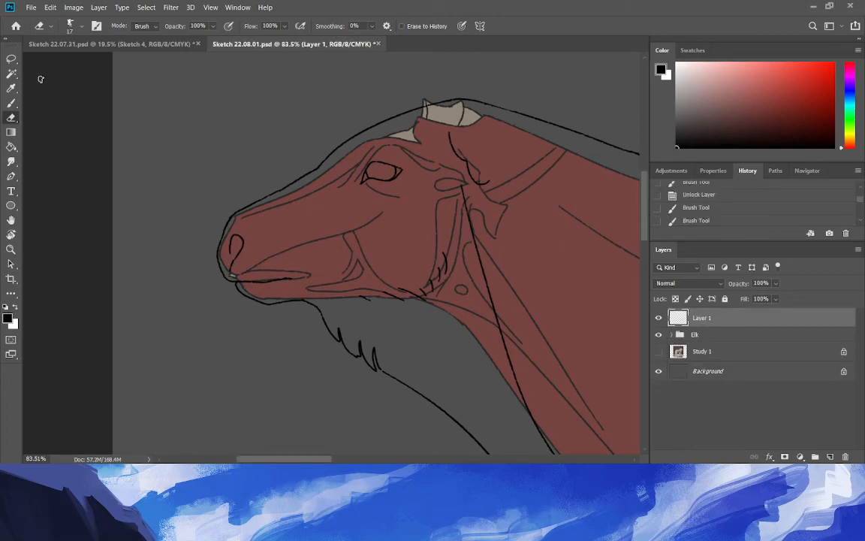
key(l)
mouse_move(352, 182)
mouse_down()
mouse_move(408, 190)
mouse_move(352, 180)
mouse_move(358, 153)
mouse_up()
key(ctrl+t)
key(Return)
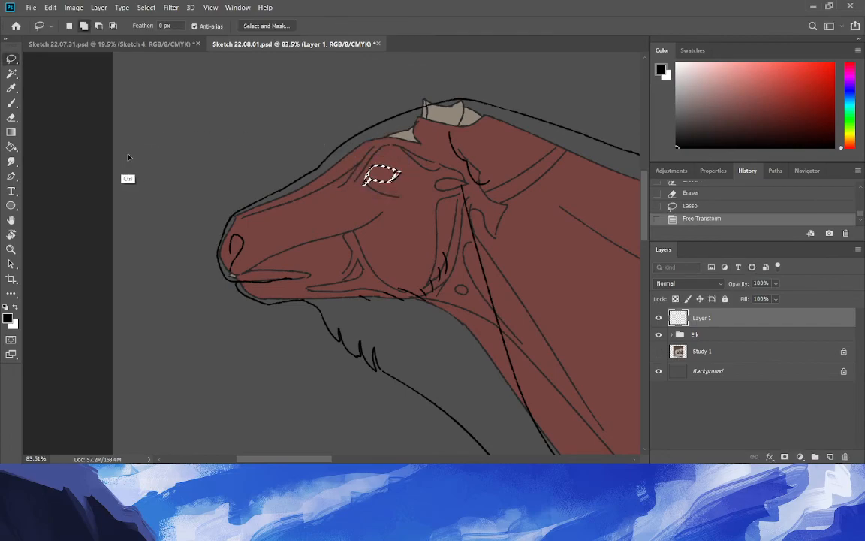
key(ctrl+d)
Try a long, backward-swept ear outline running from the antler base to a rounded tip above the nape.
click(12, 102)
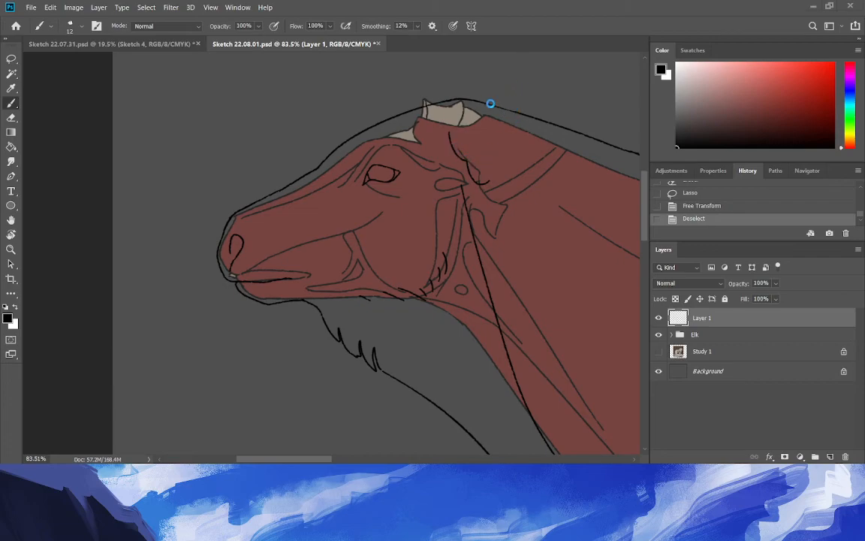
drag(471, 96, 514, 107)
drag(409, 112, 462, 98)
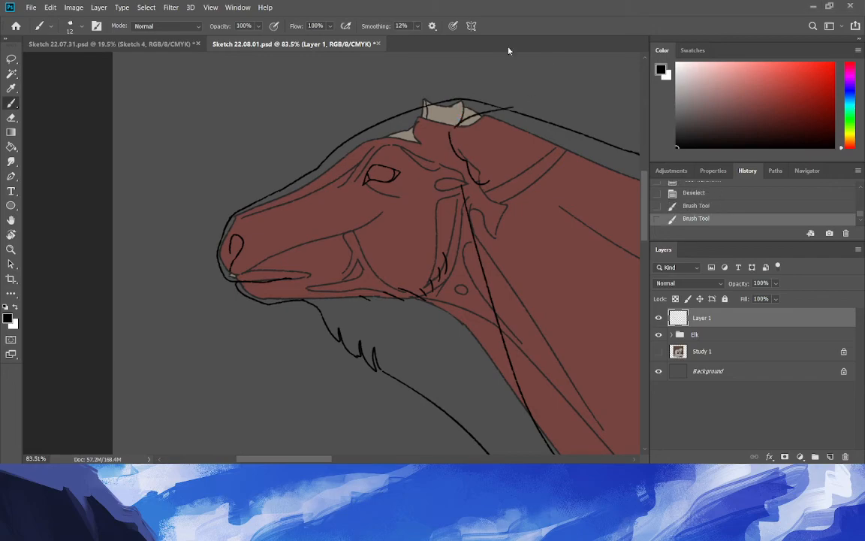
drag(539, 94, 515, 108)
drag(542, 95, 497, 178)
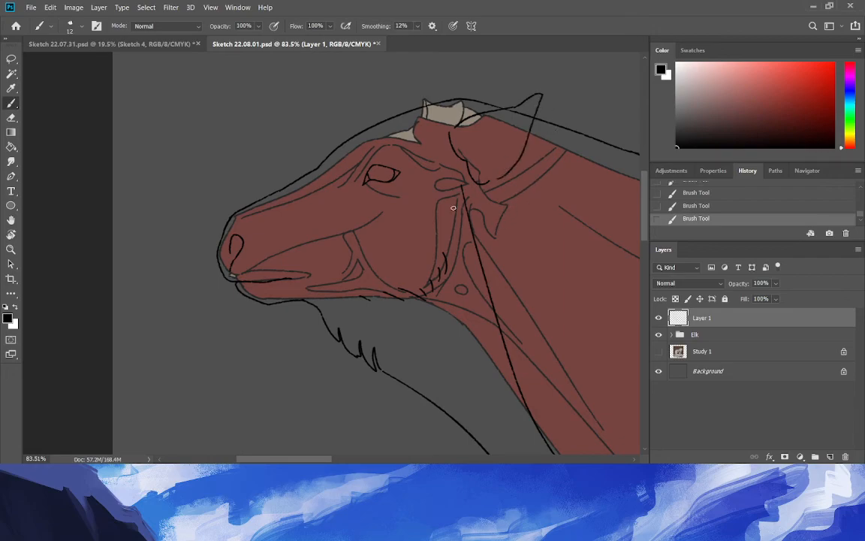
key(ctrl+z)
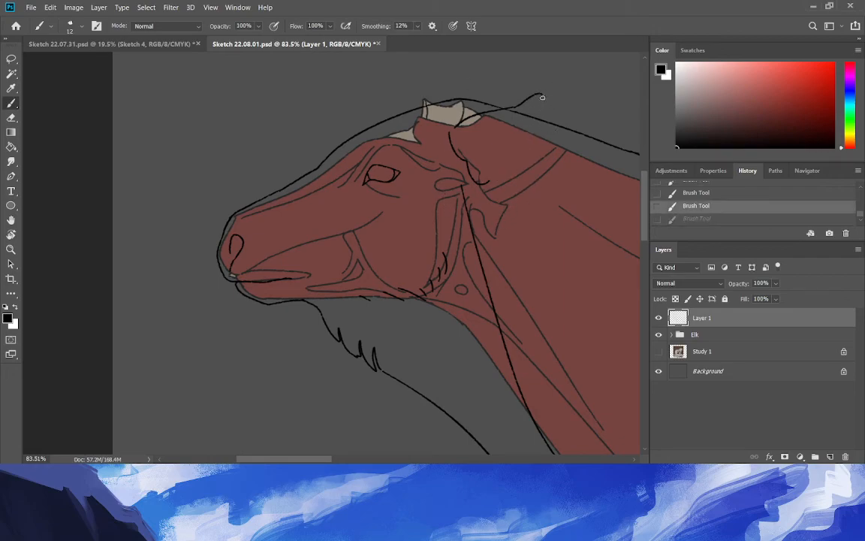
key(ctrl+shift+z)
key(ctrl+z)
drag(489, 86, 457, 208)
key(ctrl+z)
drag(543, 93, 497, 169)
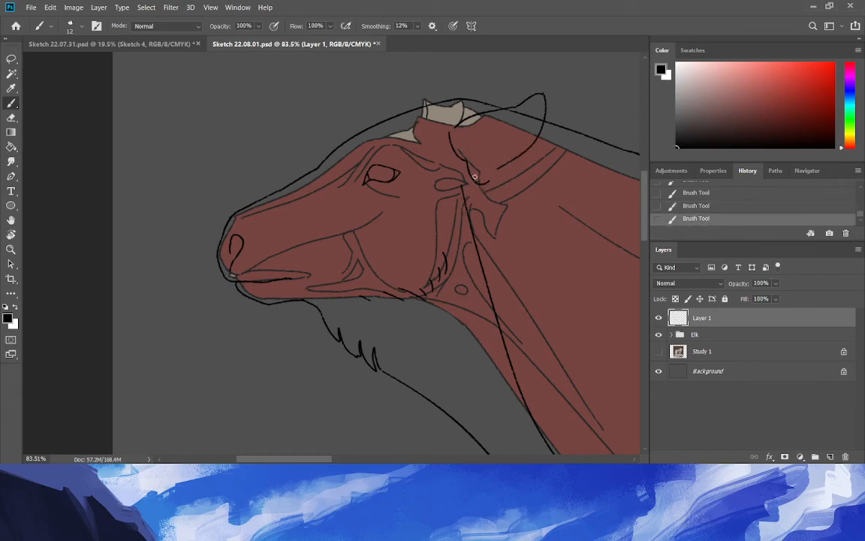
Erase the old front base edge of the ear and extend the ear's lower edge with jagged fur.
click(11, 117)
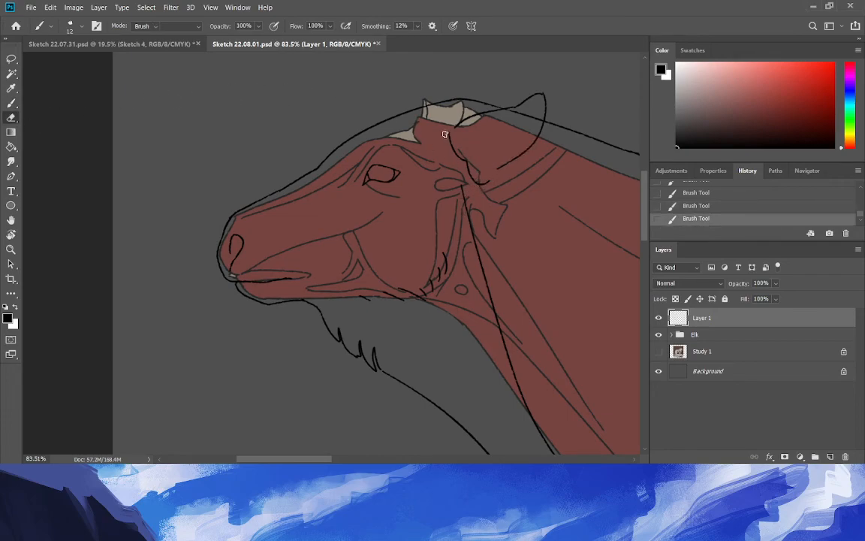
mouse_move(473, 179)
mouse_down()
mouse_move(444, 130)
mouse_move(450, 136)
mouse_up()
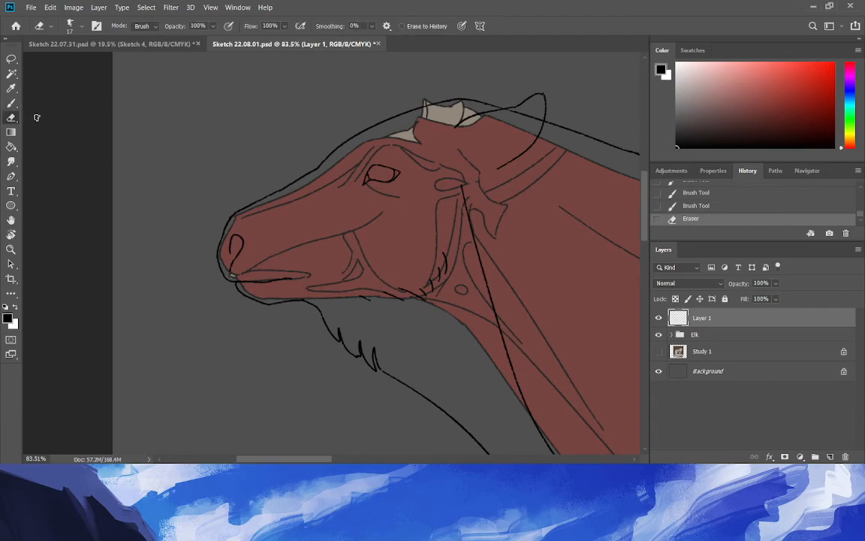
click(10, 105)
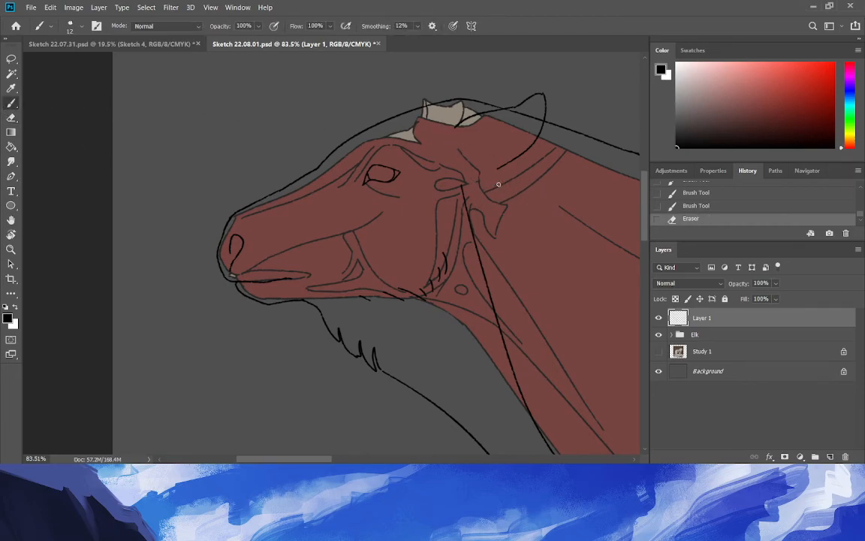
mouse_move(498, 167)
mouse_down()
mouse_move(485, 177)
mouse_move(482, 196)
mouse_up()
Erase the upper end of the throat line below the ear and the nape line crossing the ear.
click(10, 118)
drag(463, 189, 471, 260)
mouse_move(470, 221)
mouse_down()
mouse_move(475, 285)
mouse_move(458, 296)
mouse_up()
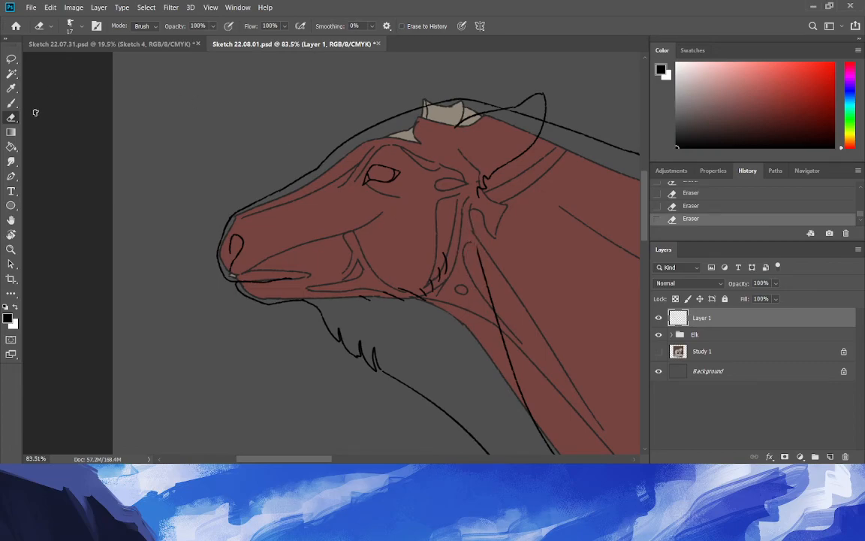
click(11, 103)
key(e)
key(b)
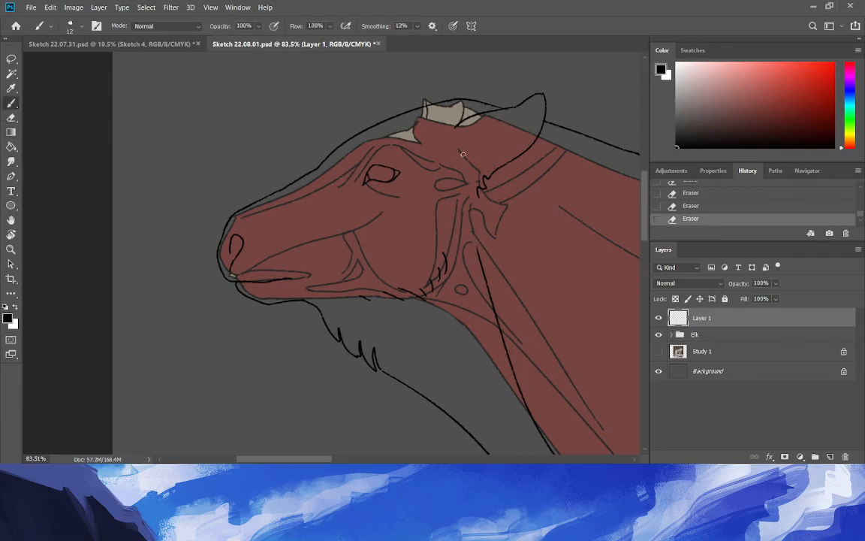
Try an inner ear edge running down from the tip, with jagged fur strokes inside the ear.
drag(540, 98, 493, 136)
drag(494, 136, 493, 162)
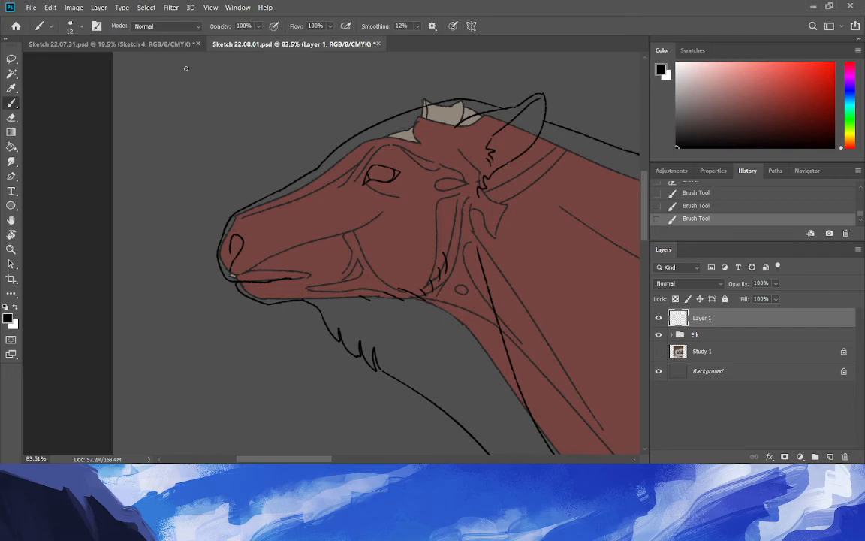
drag(502, 152, 518, 140)
click(11, 248)
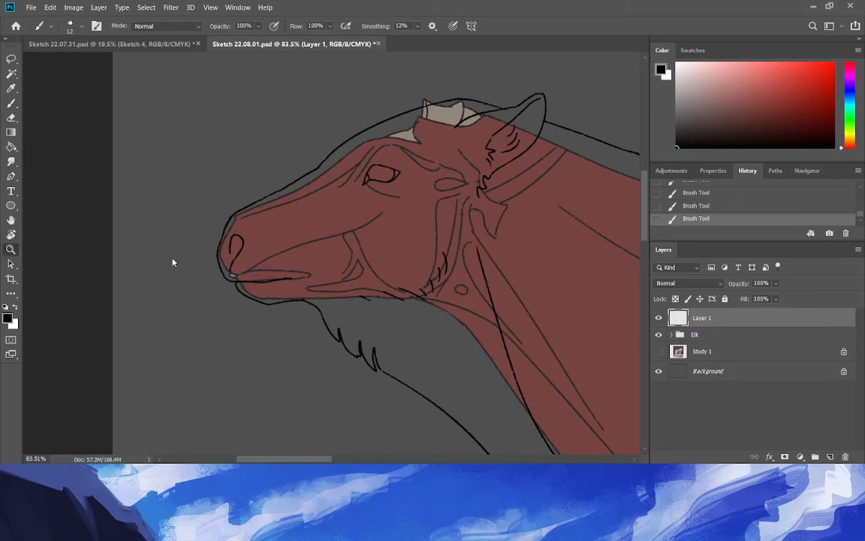
mouse_move(328, 266)
mouse_down()
mouse_move(277, 299)
mouse_move(257, 299)
mouse_up()
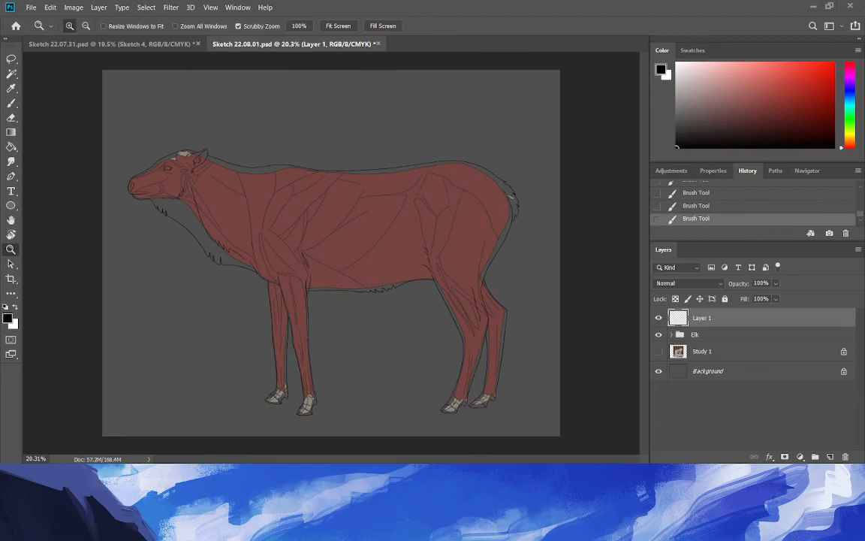
Set the eraser size to 75 px and erase the whole backward-swept ear.
drag(158, 148, 249, 223)
click(11, 118)
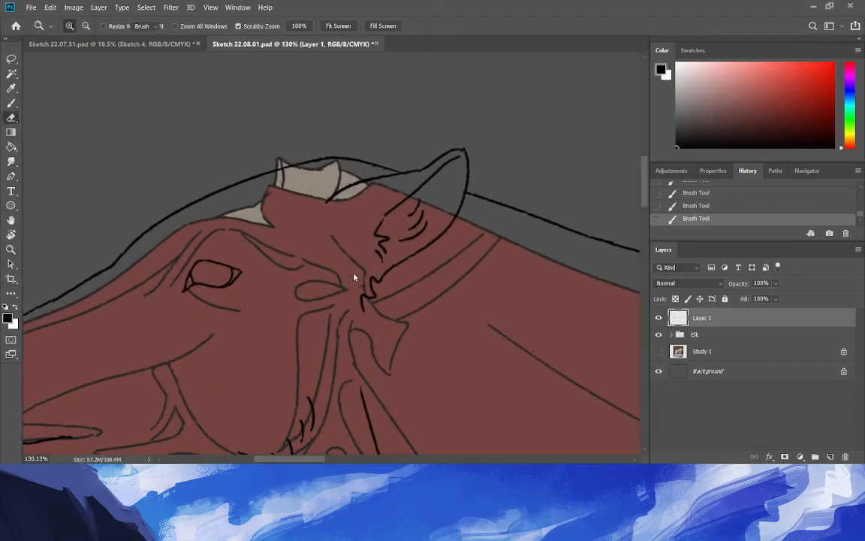
click(71, 26)
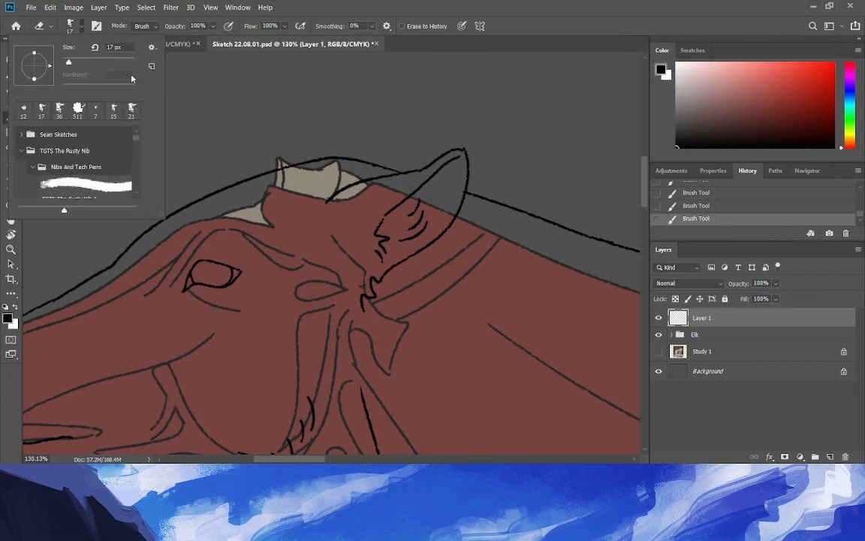
click(89, 63)
click(377, 289)
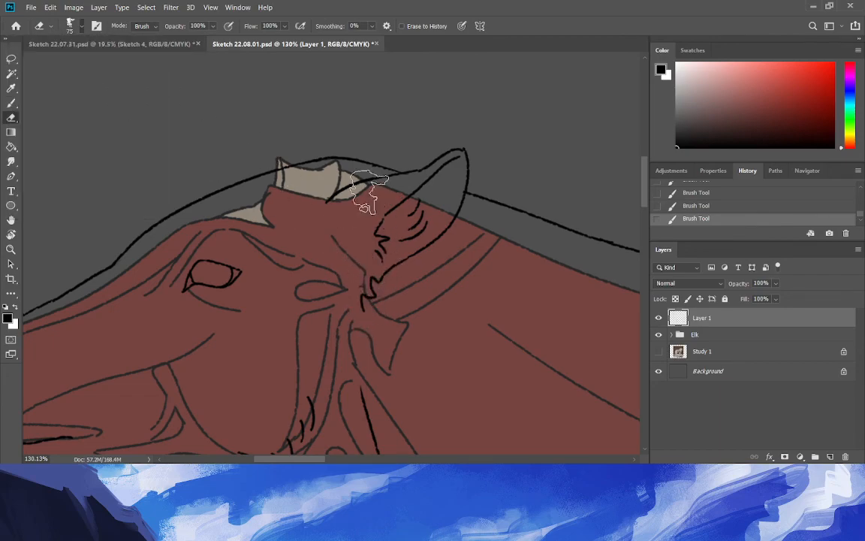
mouse_move(364, 297)
mouse_down()
mouse_move(345, 203)
mouse_move(408, 267)
mouse_move(423, 183)
mouse_move(446, 170)
mouse_move(405, 154)
mouse_up()
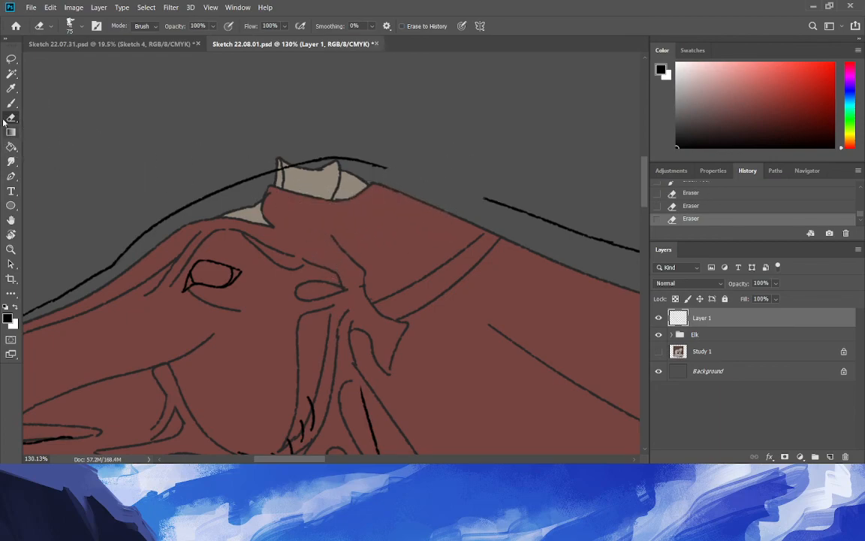
Draw a new curved ear base behind the skull and a rear edge rising from it.
key(b)
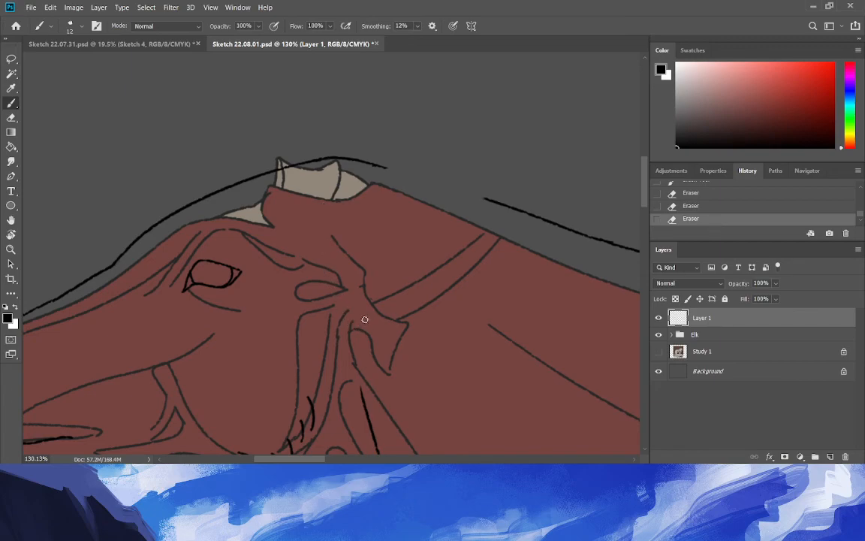
drag(348, 301, 368, 295)
drag(359, 285, 361, 298)
drag(382, 253, 365, 280)
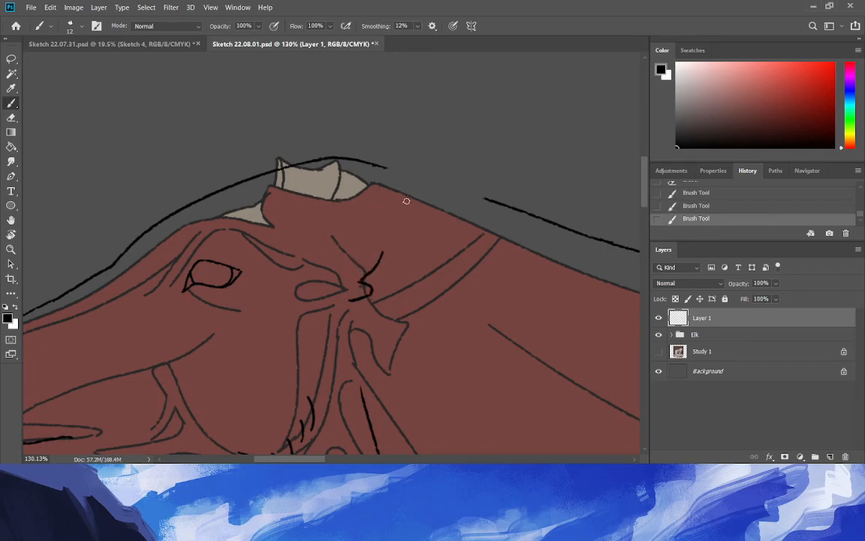
drag(378, 258, 386, 187)
Lasso the new ear lines, shift them up and back with Free Transform, and deselect them.
click(12, 59)
mouse_move(331, 316)
mouse_down()
mouse_move(413, 260)
mouse_move(395, 175)
mouse_move(297, 264)
mouse_move(332, 299)
mouse_move(356, 291)
mouse_up()
key(ctrl+t)
key(Return)
key(ctrl+d)
Draw a small fur tuft inside the ear, and sketch the upper front edge down from the tip, redoing it until it curves smoothly.
click(12, 104)
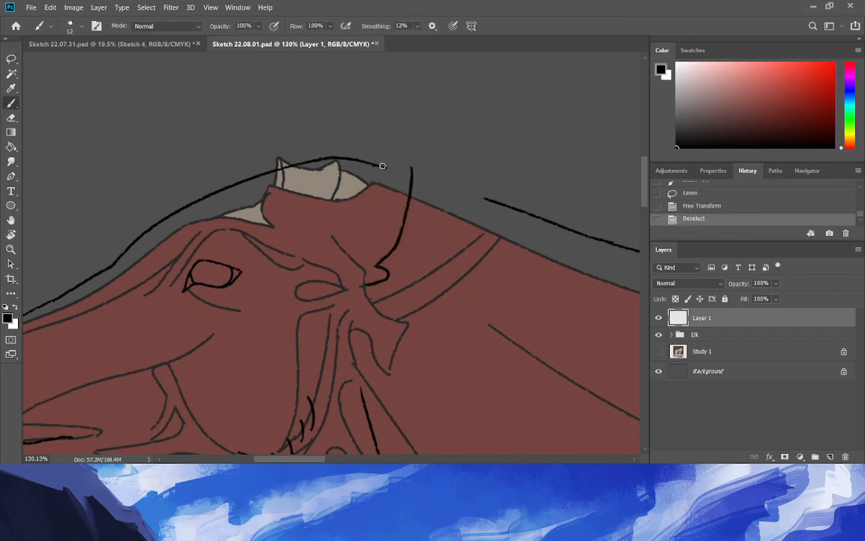
mouse_move(372, 219)
mouse_down()
mouse_move(372, 200)
mouse_move(379, 225)
mouse_move(380, 201)
mouse_up()
drag(411, 168, 366, 192)
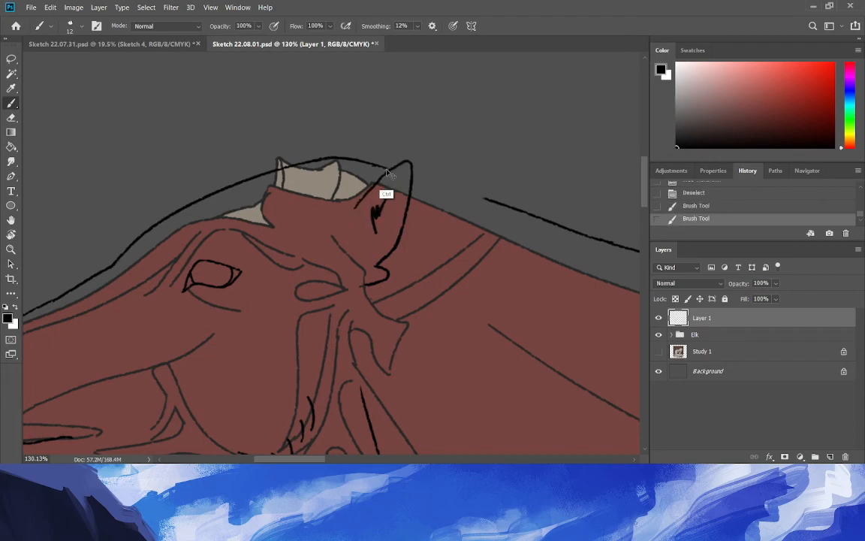
key(ctrl+z)
drag(411, 163, 366, 194)
key(ctrl+z)
mouse_move(411, 166)
mouse_down()
mouse_move(384, 172)
mouse_move(365, 194)
mouse_up()
key(ctrl+z)
drag(409, 162, 365, 191)
Add an outer rear edge with a jagged fur end to the ear and join its front edge to the inner tuft.
mouse_move(399, 281)
mouse_down()
mouse_move(428, 258)
mouse_move(424, 212)
mouse_up()
drag(414, 160, 425, 218)
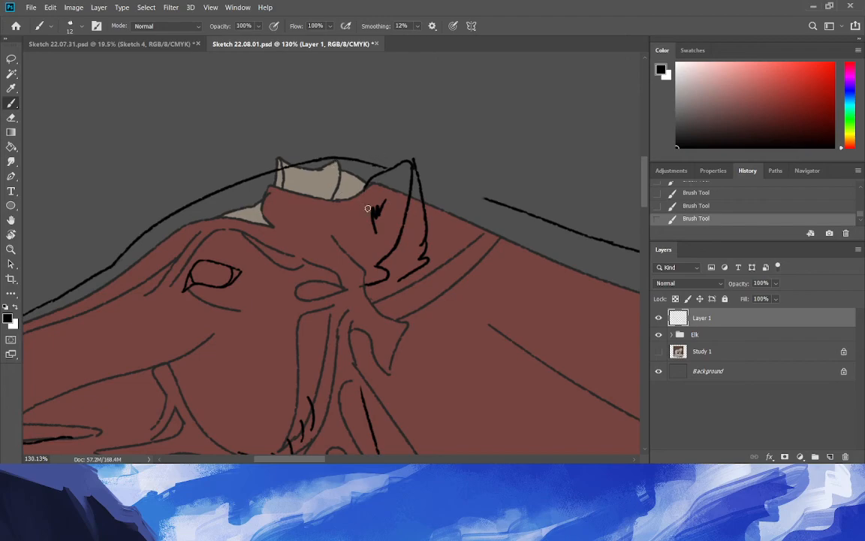
drag(366, 186, 372, 213)
Erase the pointed ear tip and redraw it as a rounded inner edge with a parallel outer rim.
key(e)
click(430, 154)
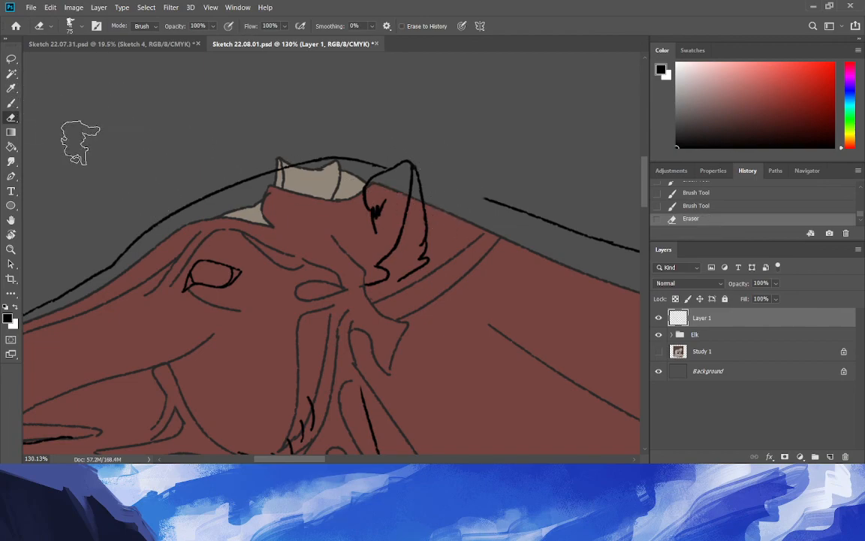
drag(414, 175, 404, 160)
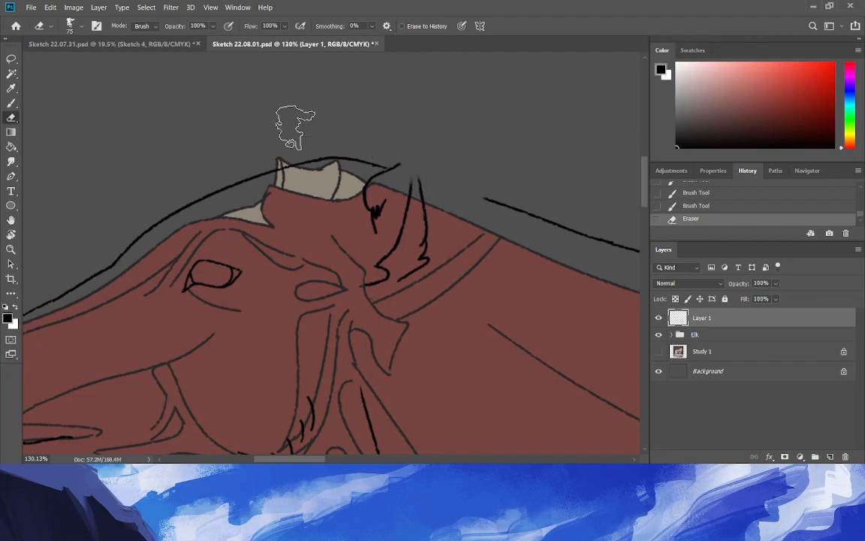
click(11, 103)
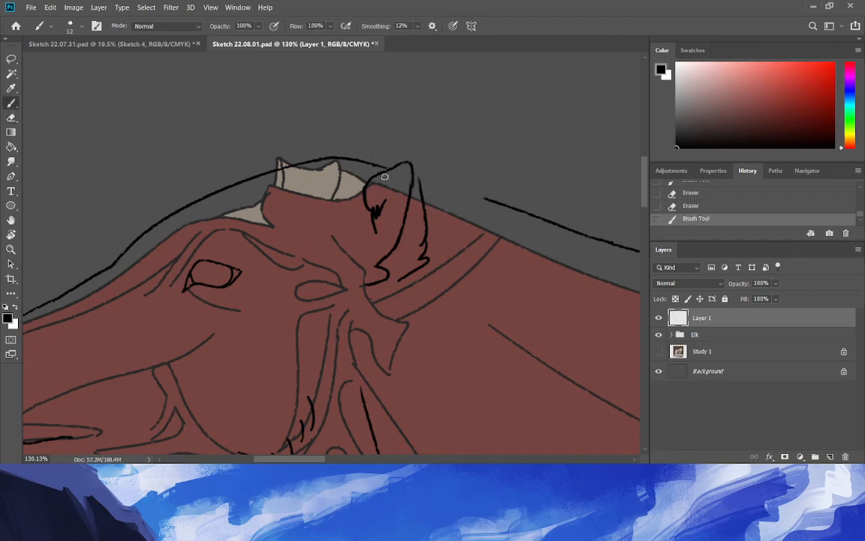
drag(421, 187, 415, 155)
mouse_move(368, 181)
mouse_down()
mouse_move(415, 162)
mouse_move(406, 157)
mouse_move(359, 178)
mouse_up()
Set the eraser size to 12 px and thin the rough inner line along the ear's rear edge.
click(11, 117)
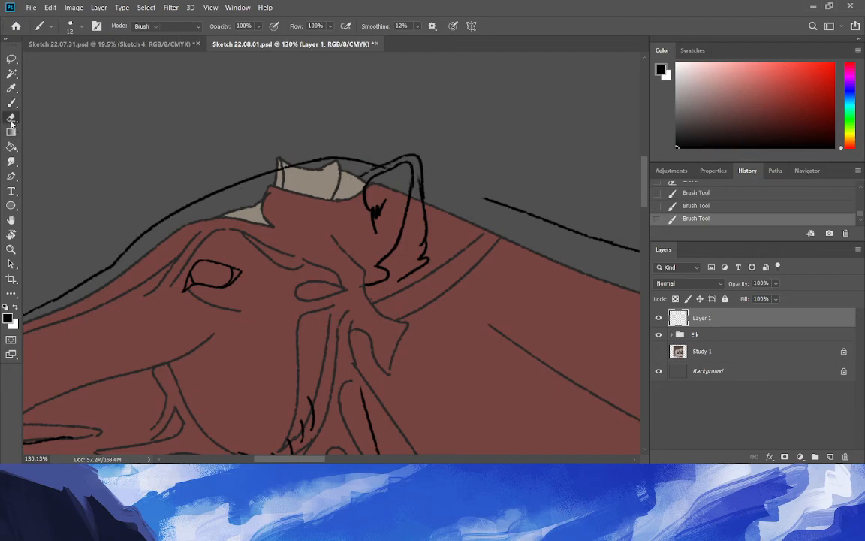
click(71, 27)
drag(67, 65, 66, 64)
click(263, 198)
drag(416, 202, 419, 212)
drag(411, 176, 407, 220)
drag(409, 186, 393, 245)
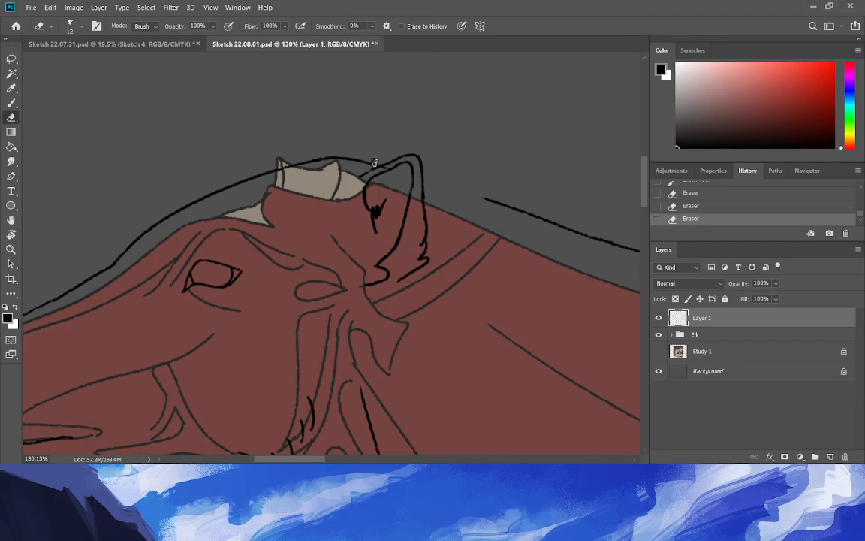
Draw the ear's lower front edge and a wider rear rim ending in fur, erasing the previous rear rim.
click(10, 104)
drag(353, 144, 328, 157)
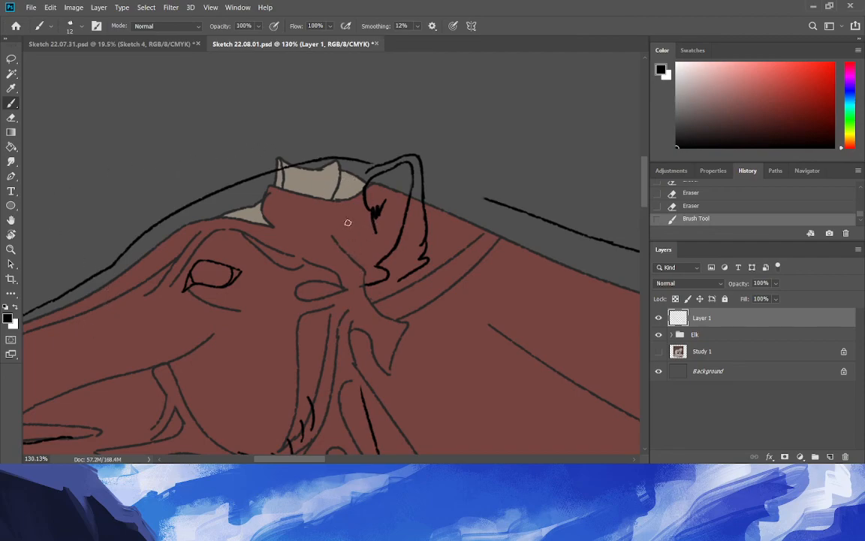
drag(367, 221, 361, 263)
mouse_move(418, 158)
mouse_down()
mouse_move(431, 227)
mouse_move(419, 280)
mouse_move(435, 247)
mouse_up()
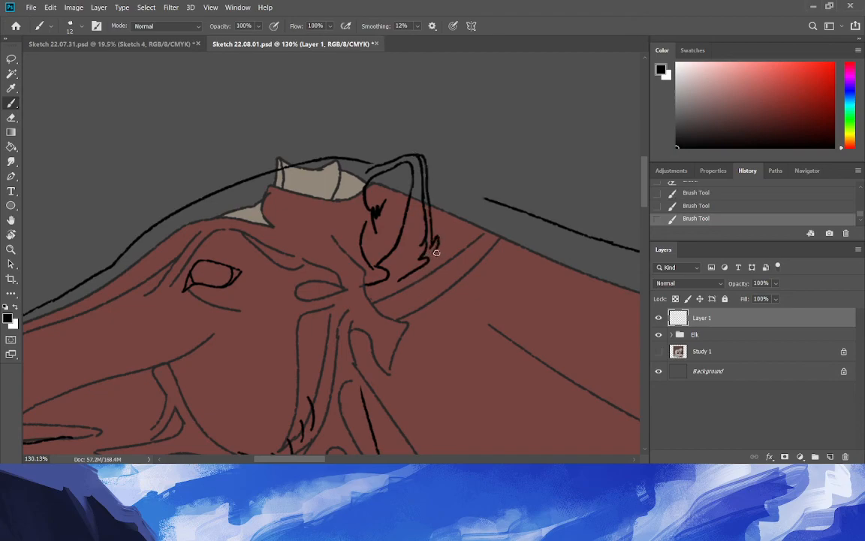
key(e)
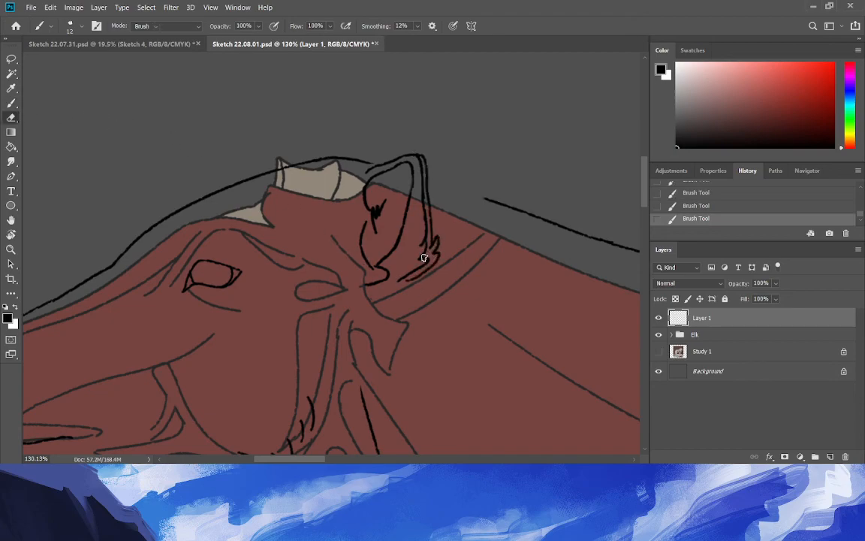
mouse_move(395, 285)
mouse_down()
mouse_move(429, 251)
mouse_move(425, 262)
mouse_move(421, 174)
mouse_move(417, 159)
mouse_move(376, 143)
mouse_up()
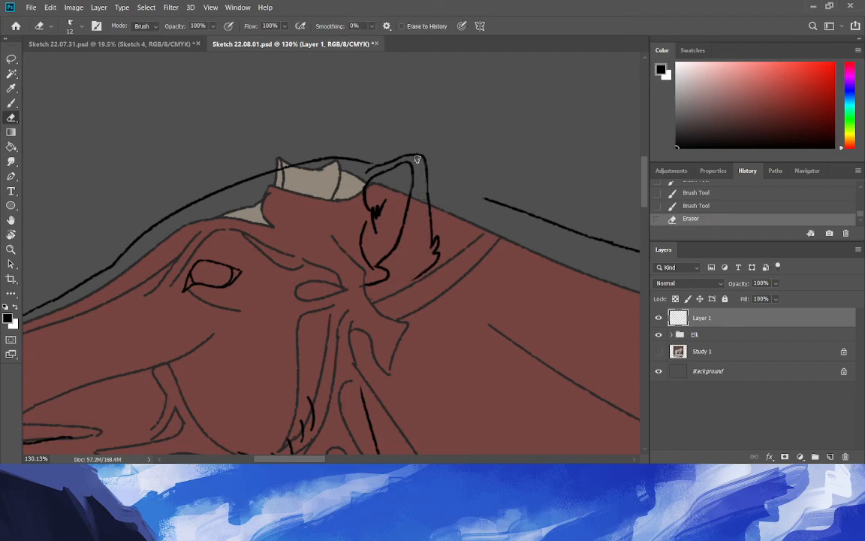
Add jagged fur strokes along the ear's lower edge and erase the rim line between the fur tufts.
click(11, 102)
drag(383, 156, 386, 193)
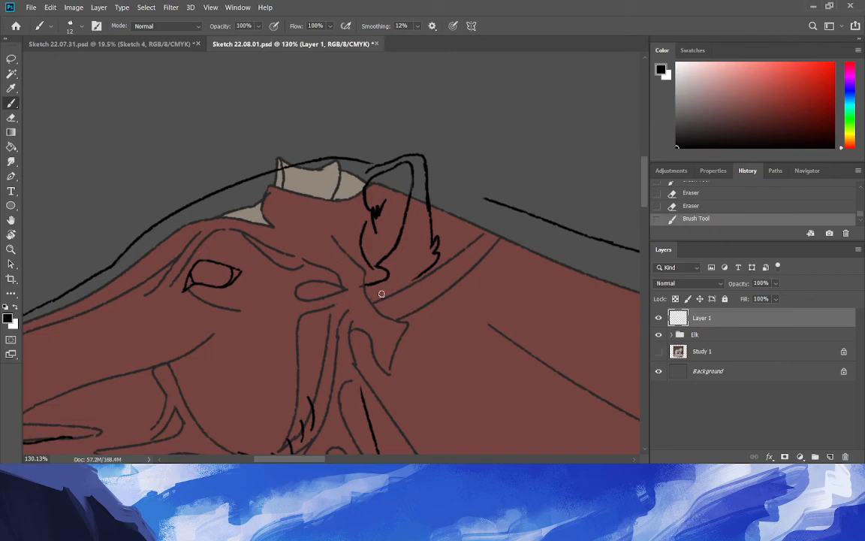
drag(410, 280, 380, 287)
click(11, 118)
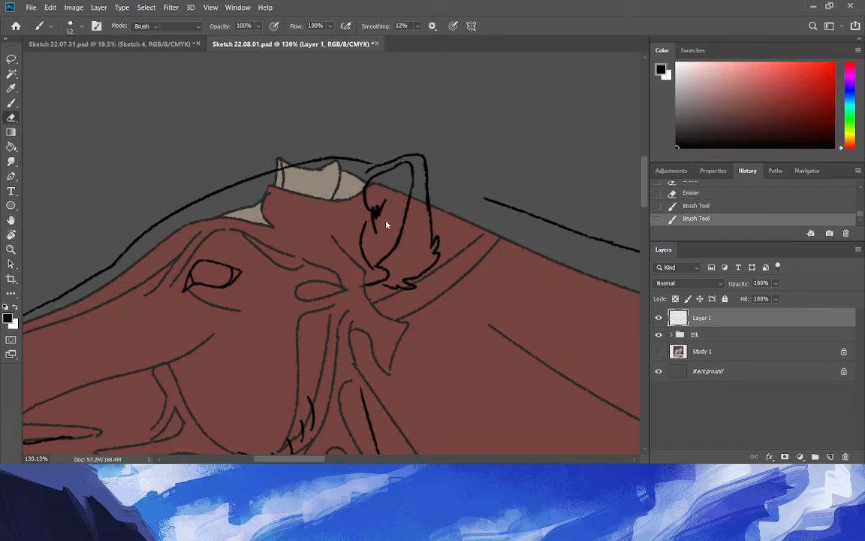
mouse_move(434, 269)
mouse_down()
mouse_move(412, 274)
mouse_move(429, 263)
mouse_up()
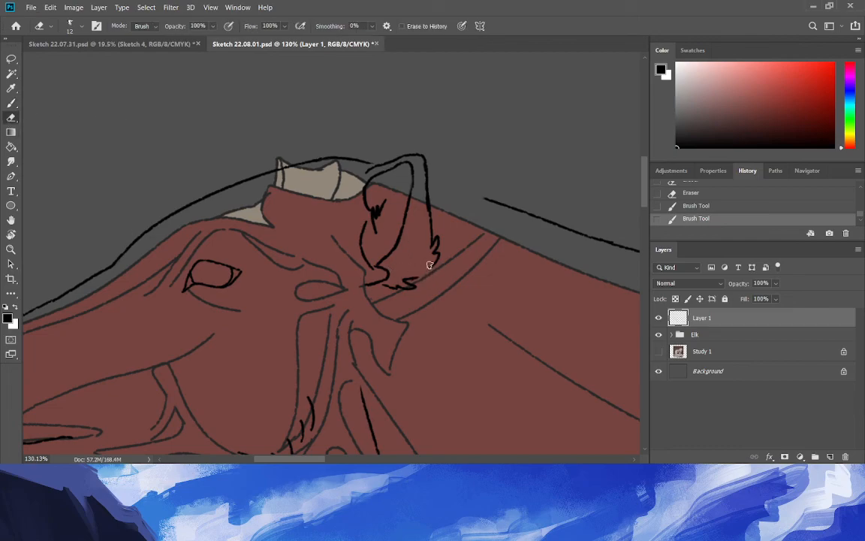
click(17, 104)
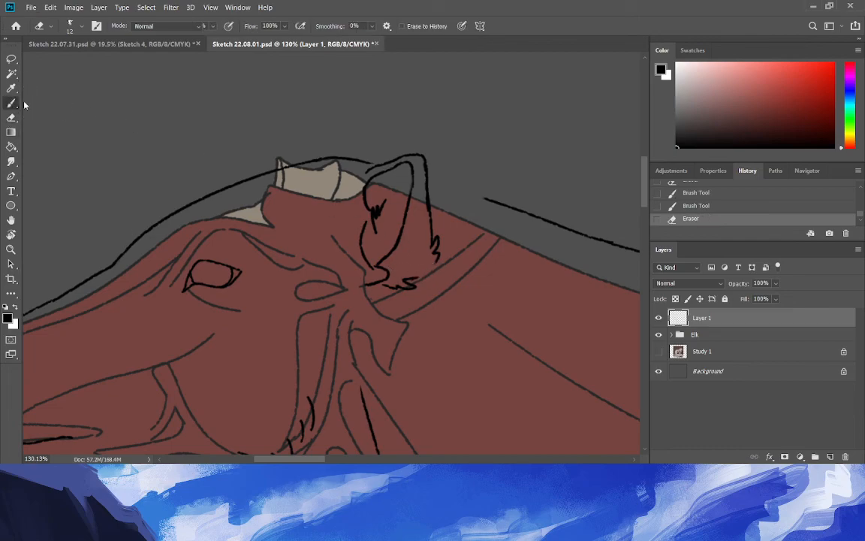
Join the fur tufts at the ear's lower and rear edges with a jagged stroke around the lower rear corner.
mouse_move(413, 280)
mouse_down()
mouse_move(433, 273)
mouse_move(437, 239)
mouse_up()
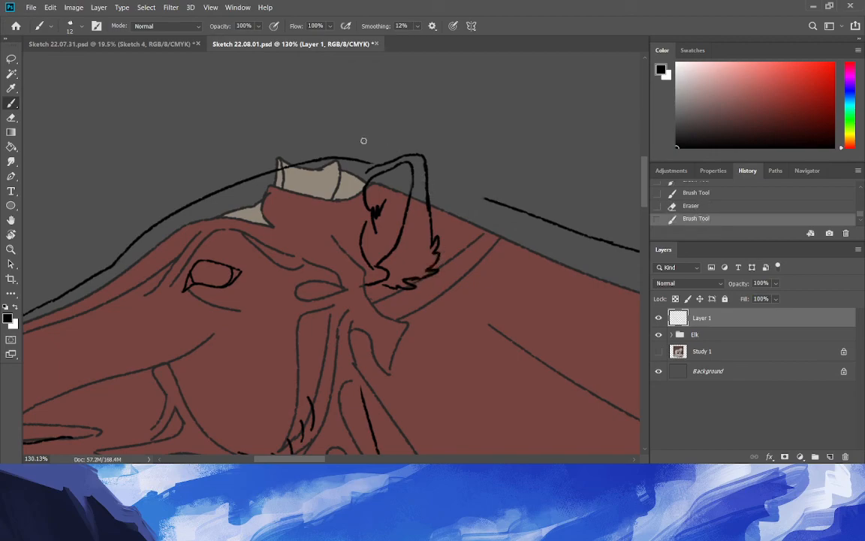
click(12, 248)
drag(208, 331, 152, 307)
drag(215, 338, 168, 347)
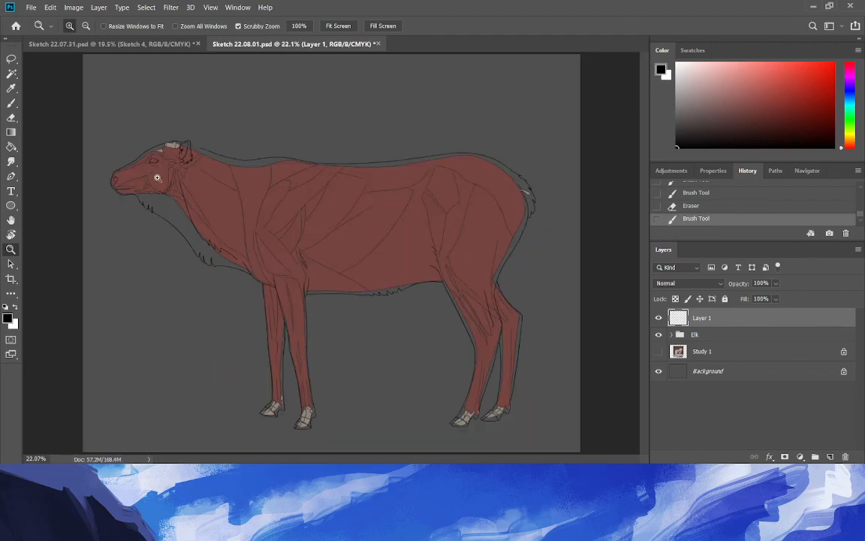
Extend the neck's top outline forward to the head behind the ear and erase the stretch crossing the ear.
drag(141, 160, 176, 197)
click(12, 103)
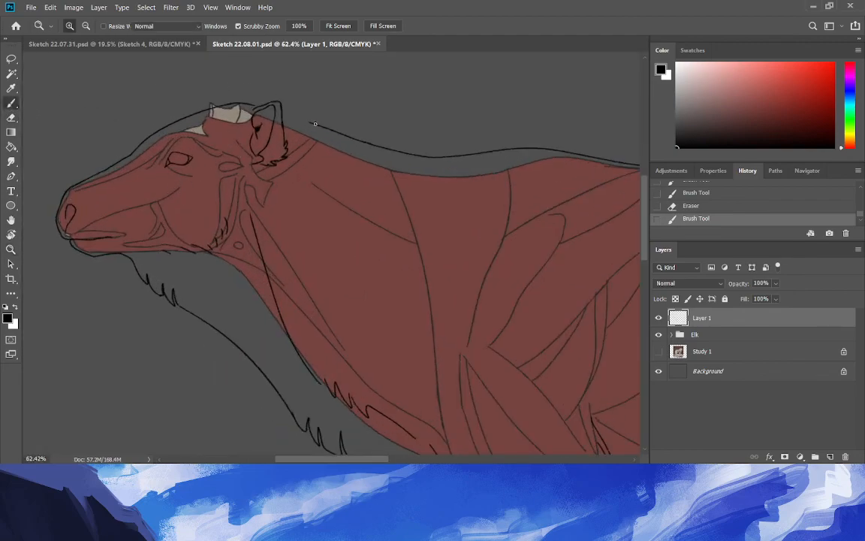
drag(303, 119, 268, 105)
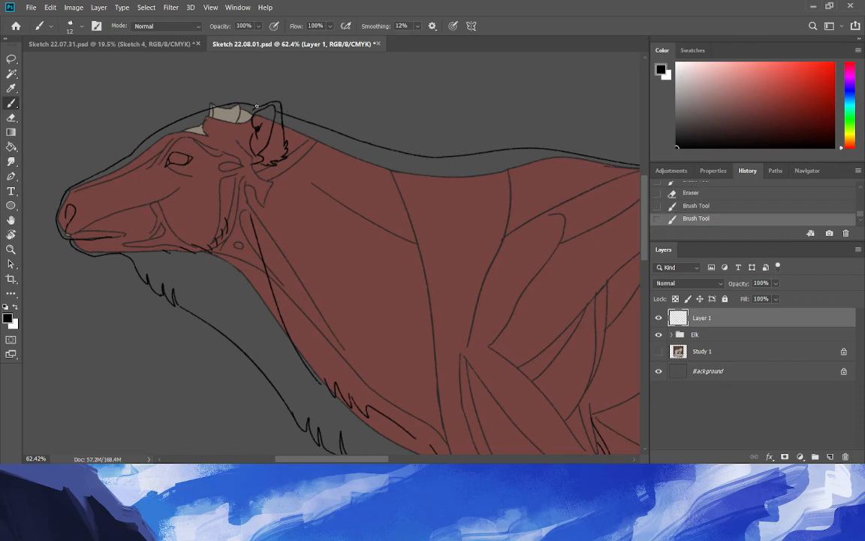
click(16, 117)
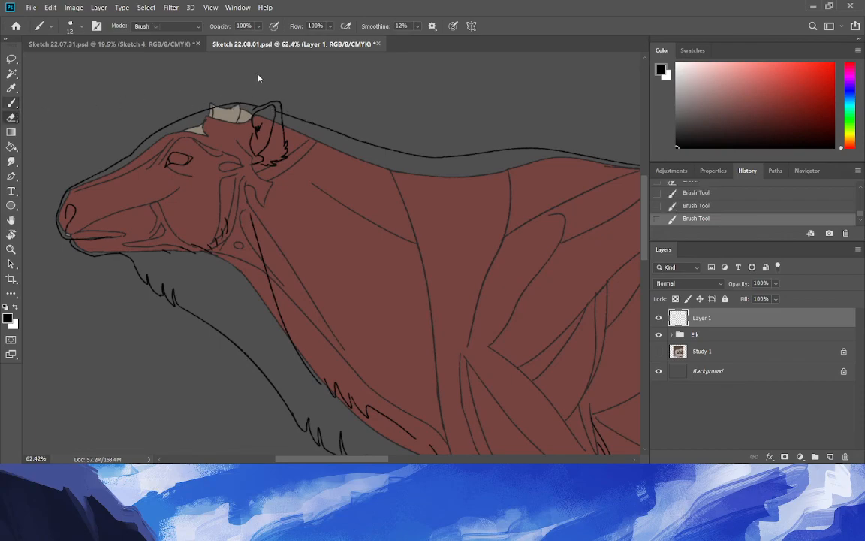
drag(278, 112, 270, 108)
drag(261, 106, 253, 103)
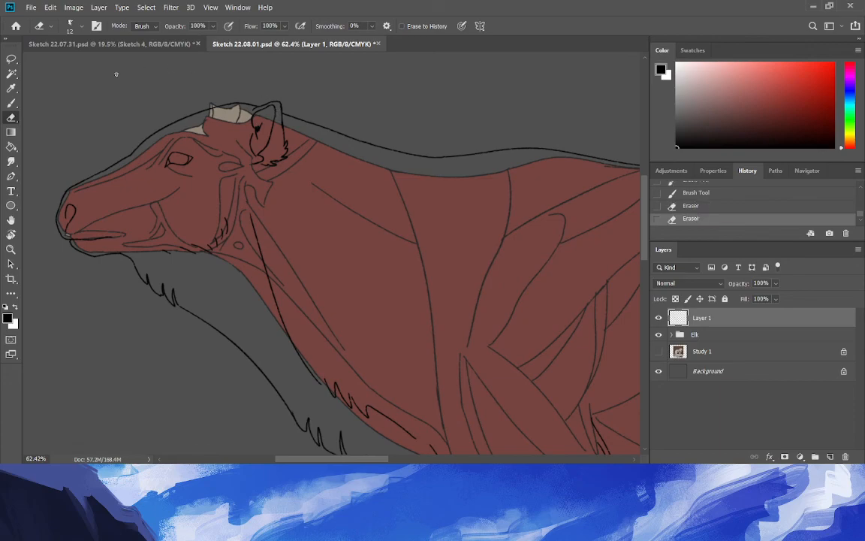
Draw the far ear as a narrow rounded shape pointing backward behind the near ear, erasing the overlapping line inside it.
click(11, 105)
drag(283, 109, 336, 99)
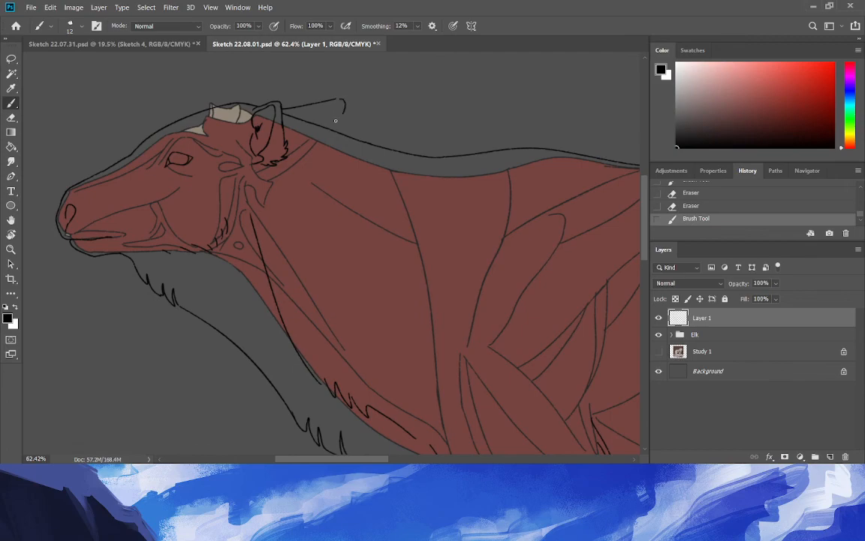
key(ctrl+z)
mouse_move(347, 98)
mouse_down()
mouse_move(343, 112)
mouse_move(308, 124)
mouse_move(287, 115)
mouse_up()
key(ctrl+z)
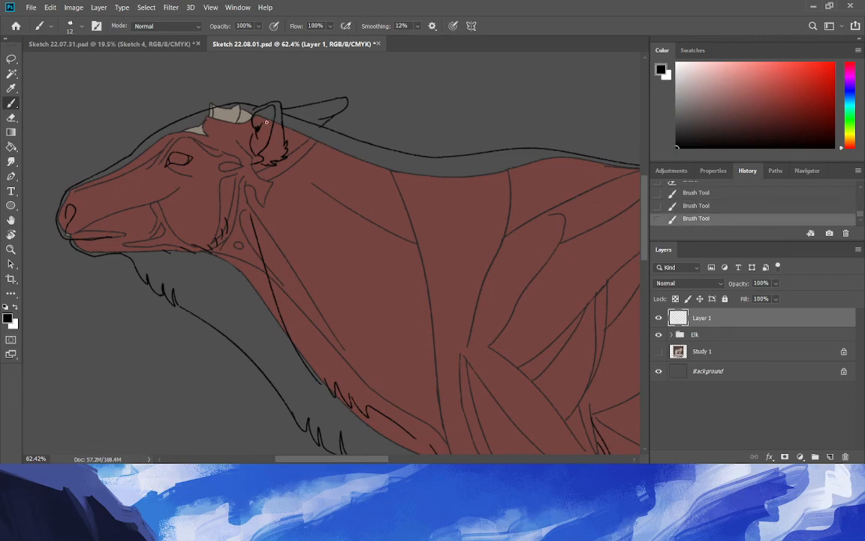
click(12, 117)
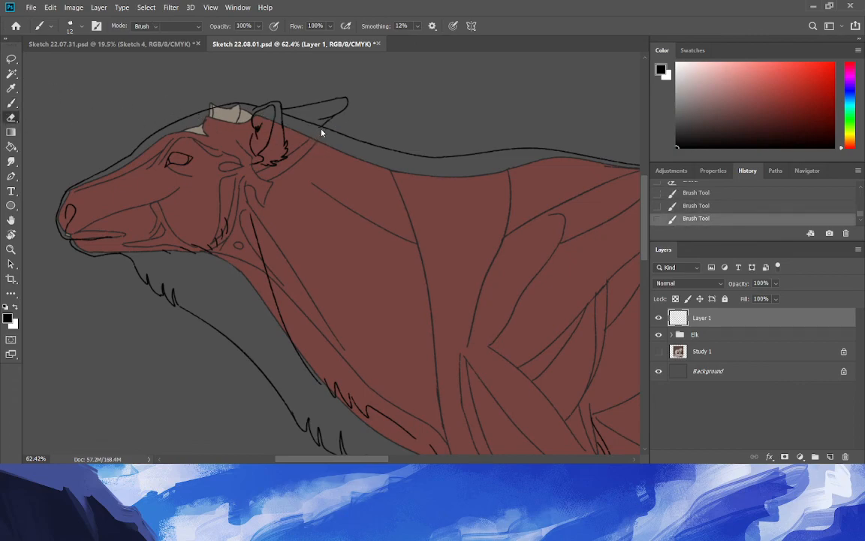
drag(279, 113, 295, 116)
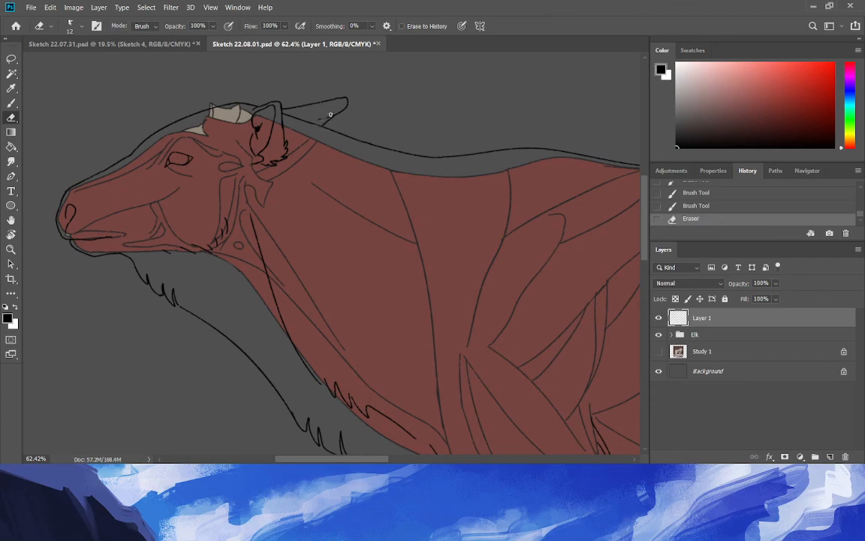
drag(321, 119, 310, 117)
Draw short fur strokes from below the near ear down to the start of the neck line.
click(11, 102)
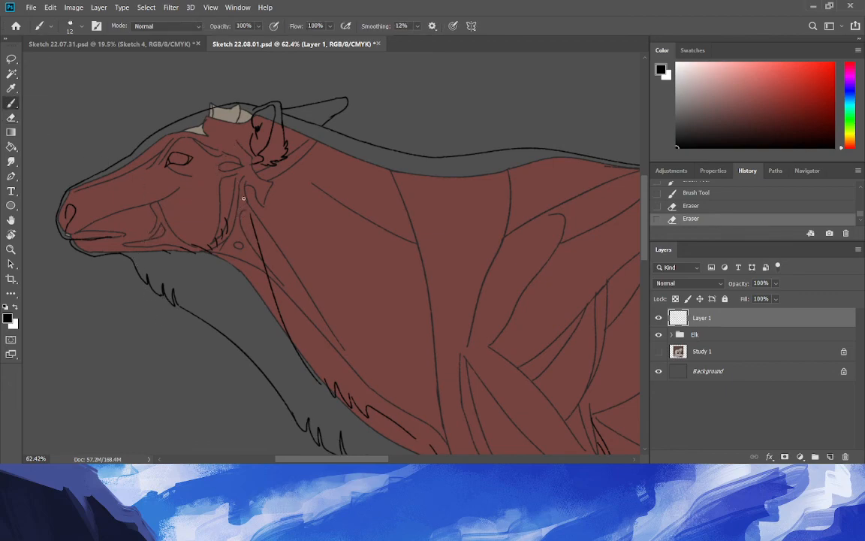
mouse_move(218, 152)
mouse_down()
mouse_move(226, 178)
mouse_move(200, 198)
mouse_up()
click(11, 249)
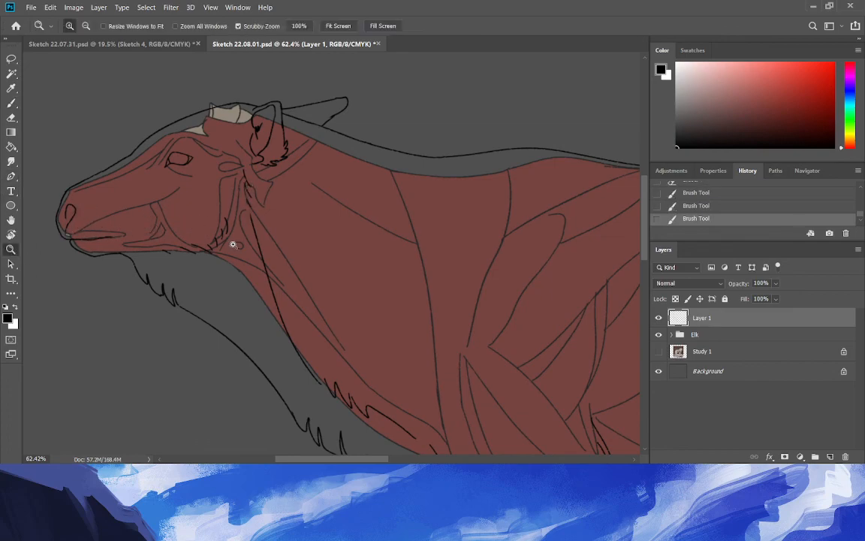
drag(176, 254, 127, 267)
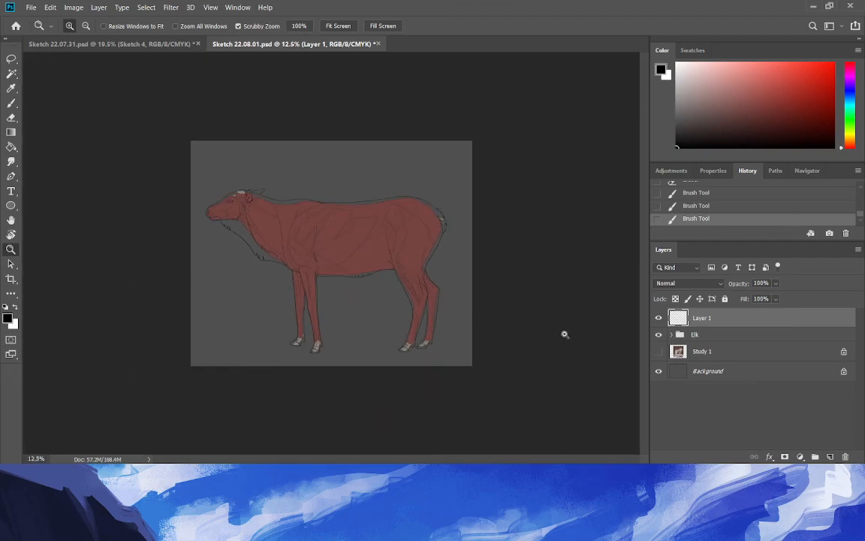
Hide the Elk group and draw the missing jaw line from the chin back to the cheek fur strokes.
click(658, 336)
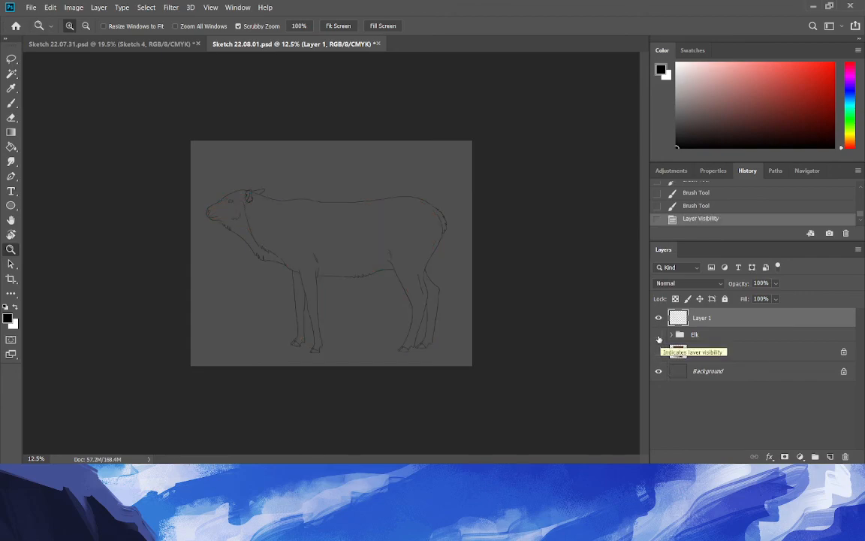
drag(253, 269, 264, 268)
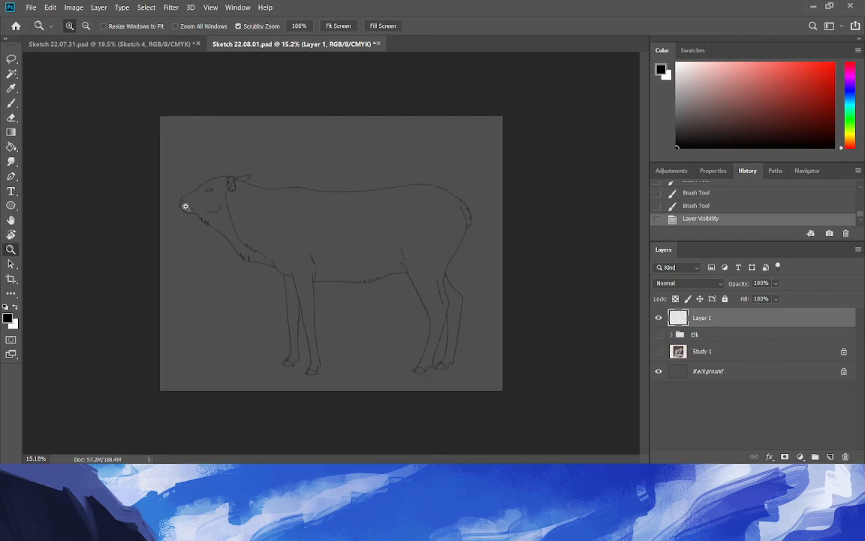
mouse_move(182, 214)
mouse_down()
mouse_move(209, 217)
mouse_move(73, 199)
mouse_move(121, 238)
mouse_up()
click(10, 103)
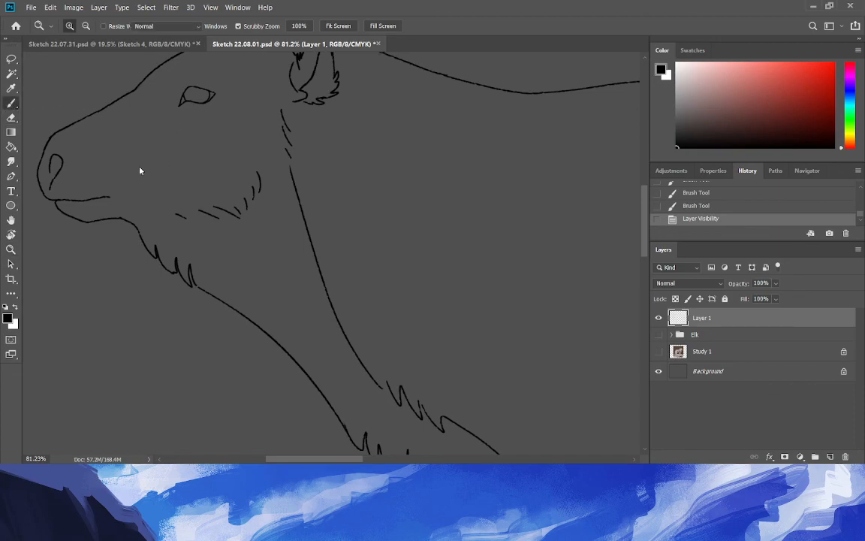
drag(122, 217, 176, 221)
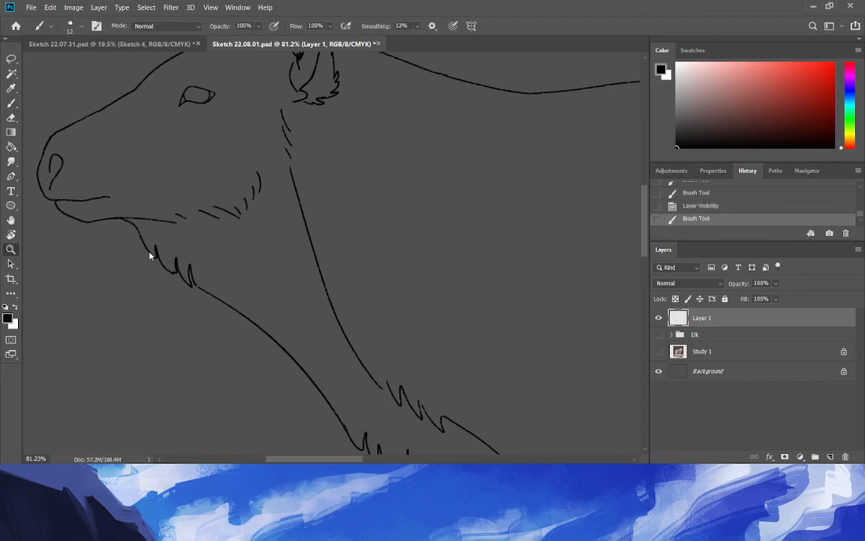
Erase the short loose fur strokes above the near front leg's elbow.
drag(209, 246, 206, 246)
mouse_move(288, 279)
mouse_down()
mouse_move(245, 278)
mouse_move(227, 294)
mouse_up()
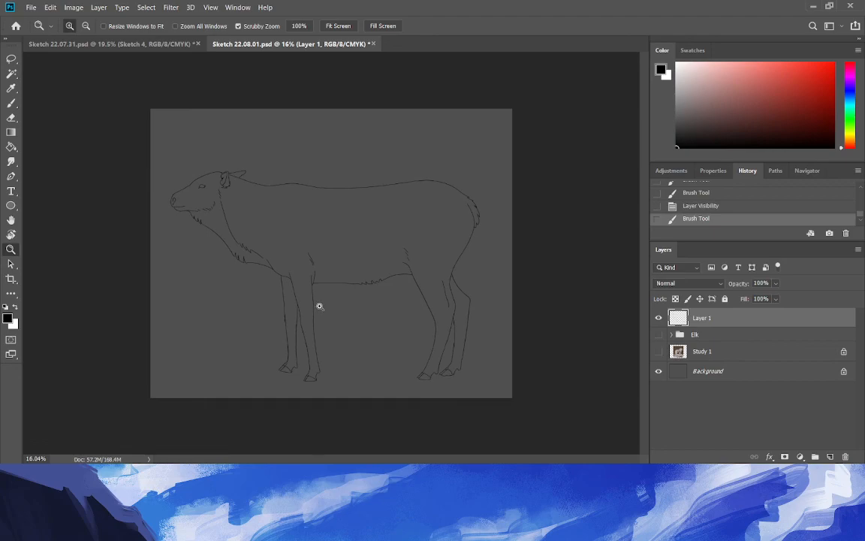
mouse_move(334, 270)
mouse_down()
mouse_move(361, 273)
mouse_move(341, 269)
mouse_move(353, 270)
mouse_up()
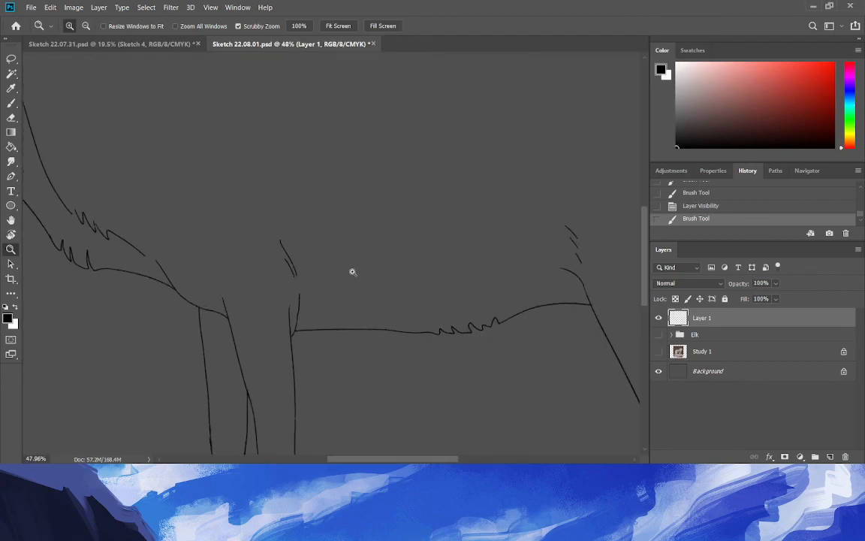
key(e)
drag(297, 284, 298, 291)
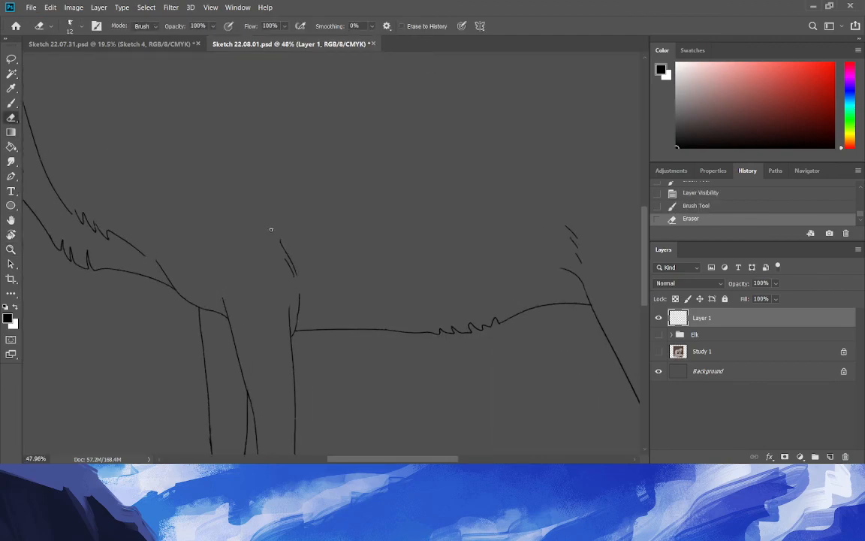
click(162, 197)
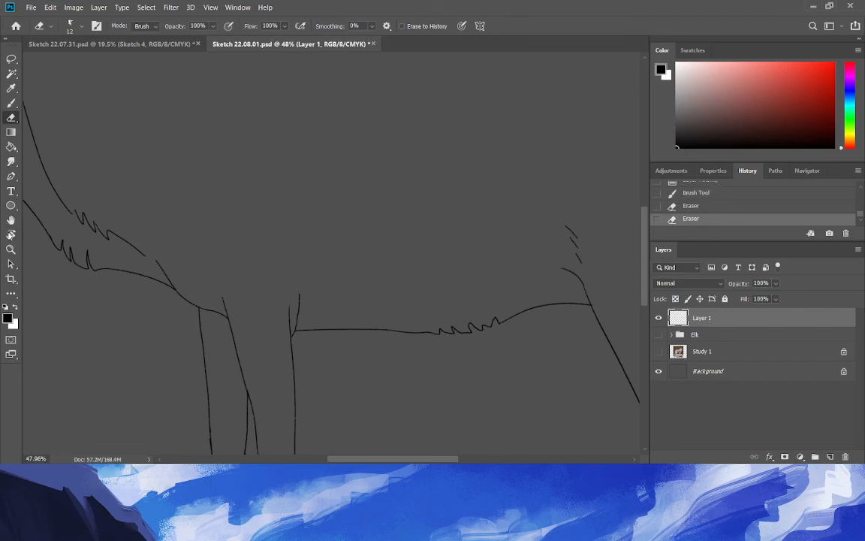
click(11, 253)
drag(164, 278, 112, 283)
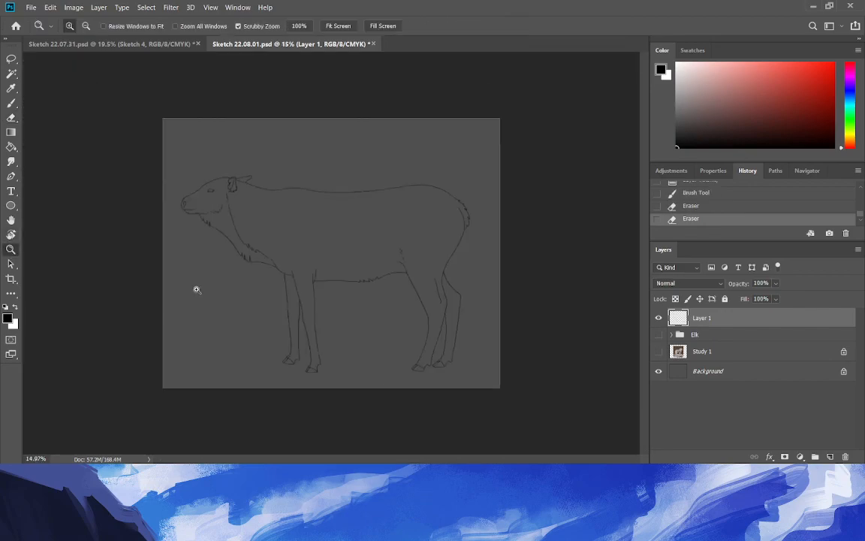
click(180, 287)
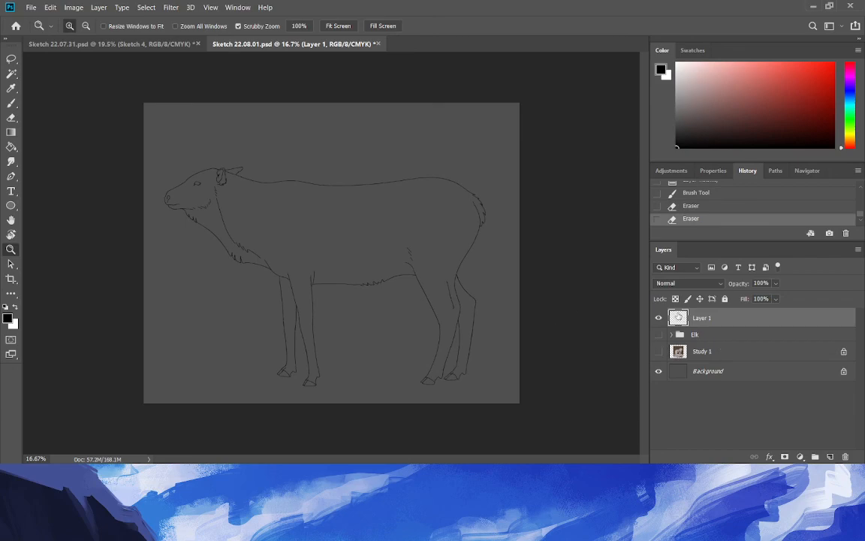
Rename the outline layer "Fur line".
double_click(700, 318)
text(Fur line)
key(Return)
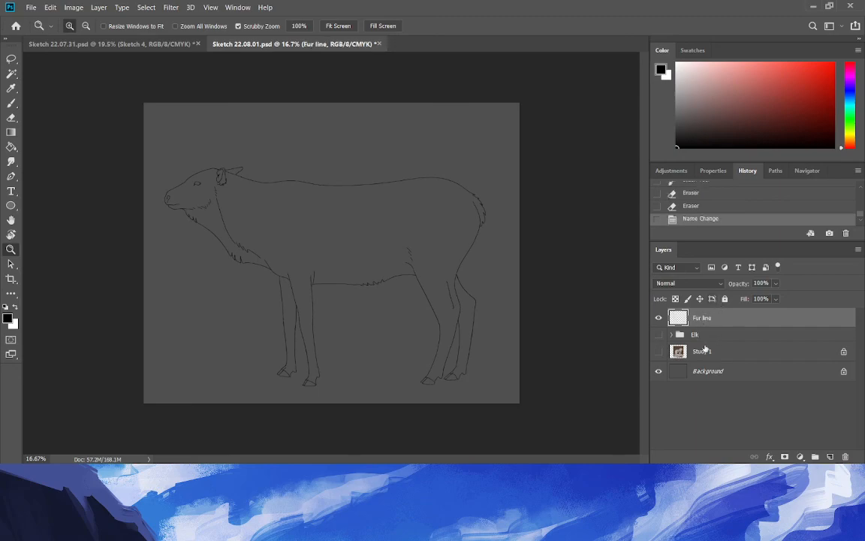
Add a new layer directly above the Elk group and name it "Fur colour".
click(698, 335)
key(ctrl+shift+n)
key(Escape)
double_click(702, 338)
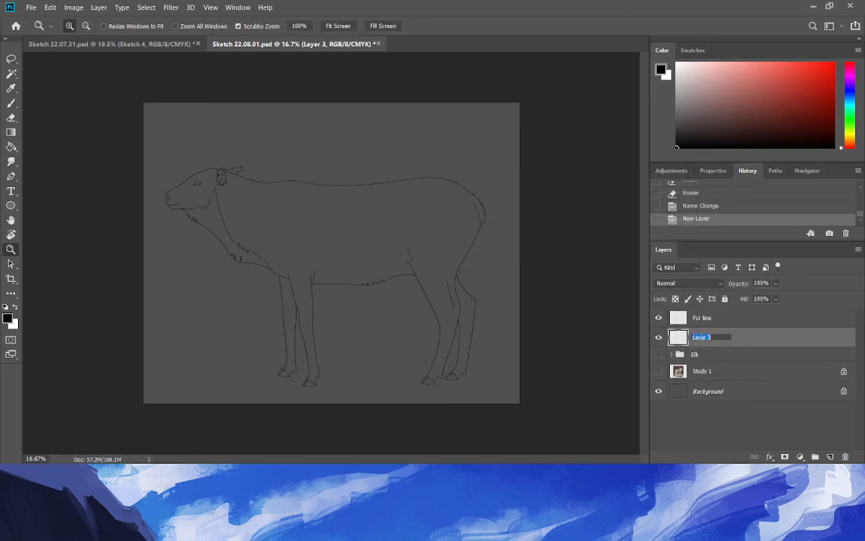
text(Fur colour)
key(Return)
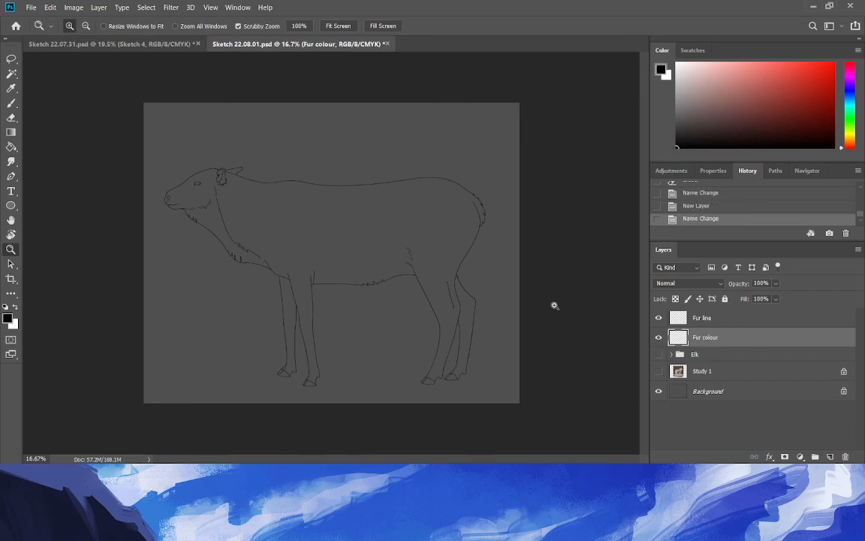
Try to select the empty area around the elk's outline with the Magic Wand, undoing each selection.
click(12, 74)
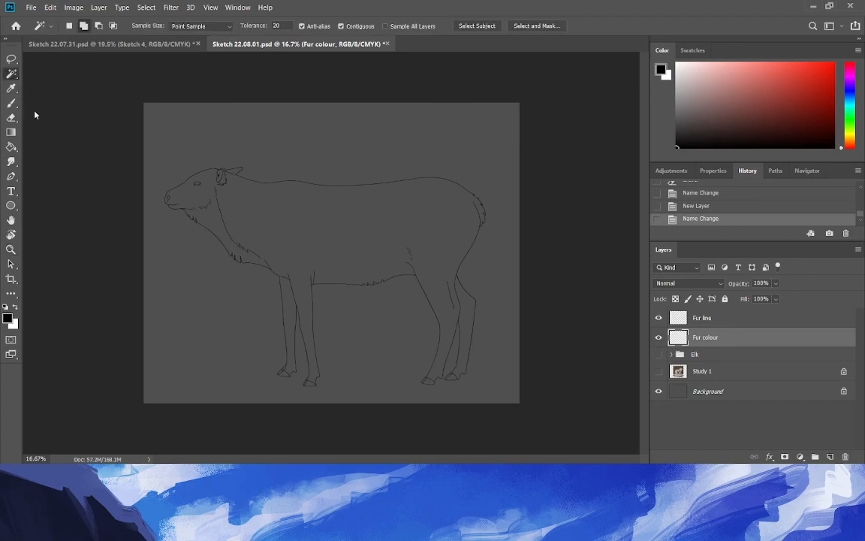
click(248, 428)
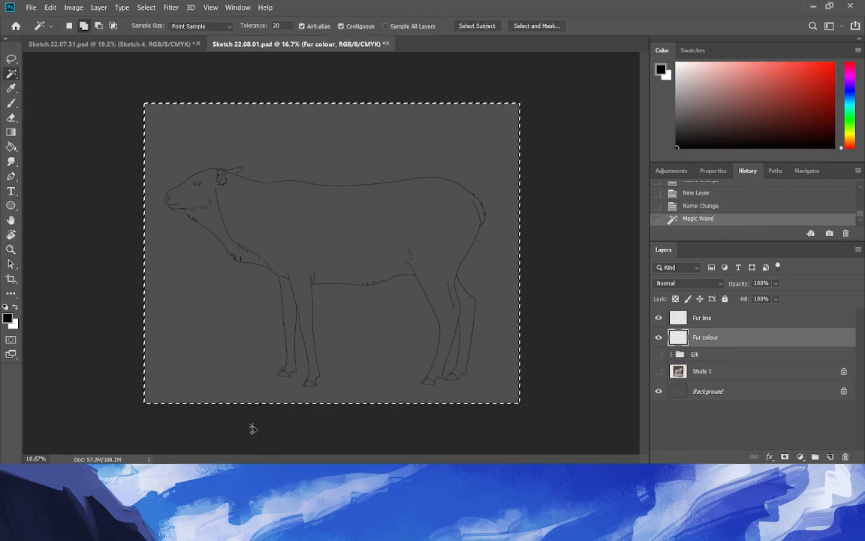
key(ctrl+z)
click(434, 355)
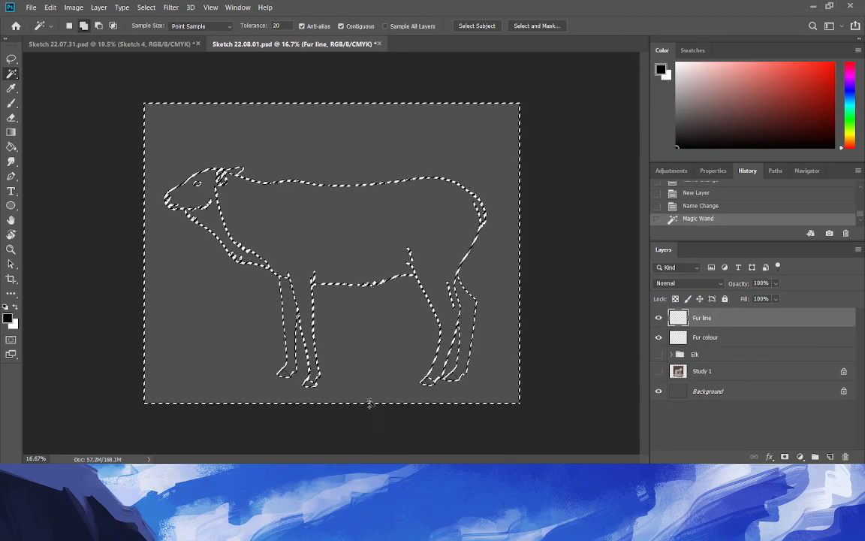
key(ctrl+z)
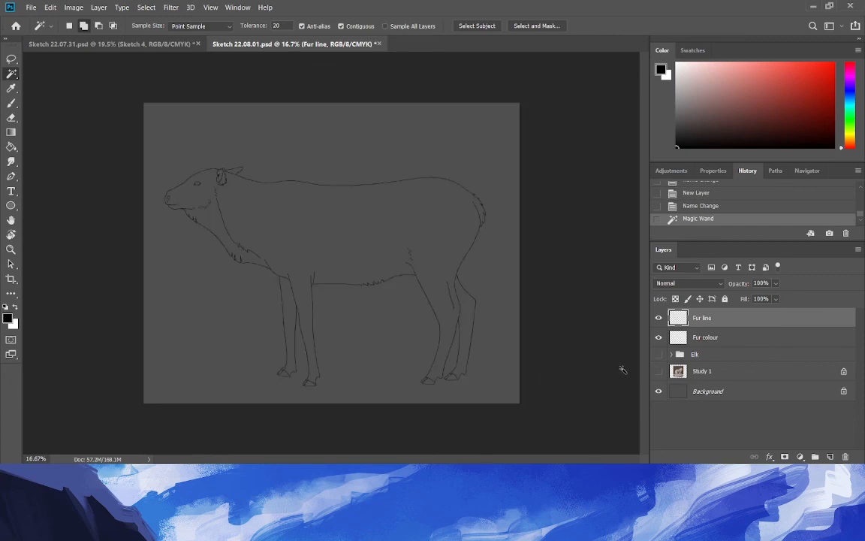
Close the small gap in the near front leg's rear outline on the Fur line layer with a short brush stroke.
click(12, 105)
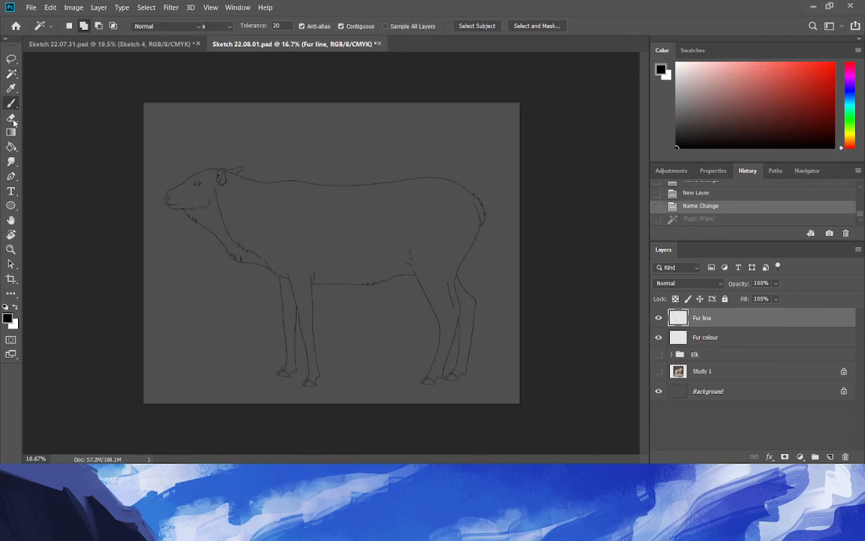
click(12, 248)
drag(255, 362, 299, 385)
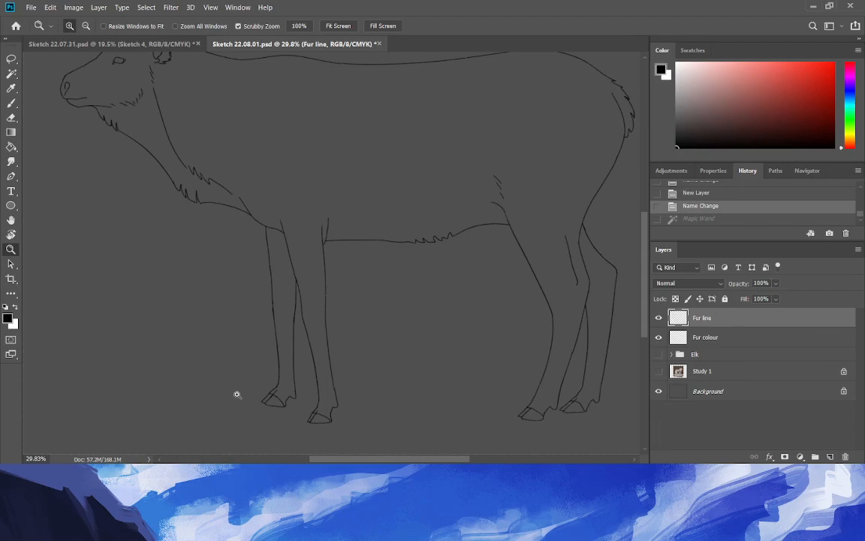
drag(237, 395, 290, 273)
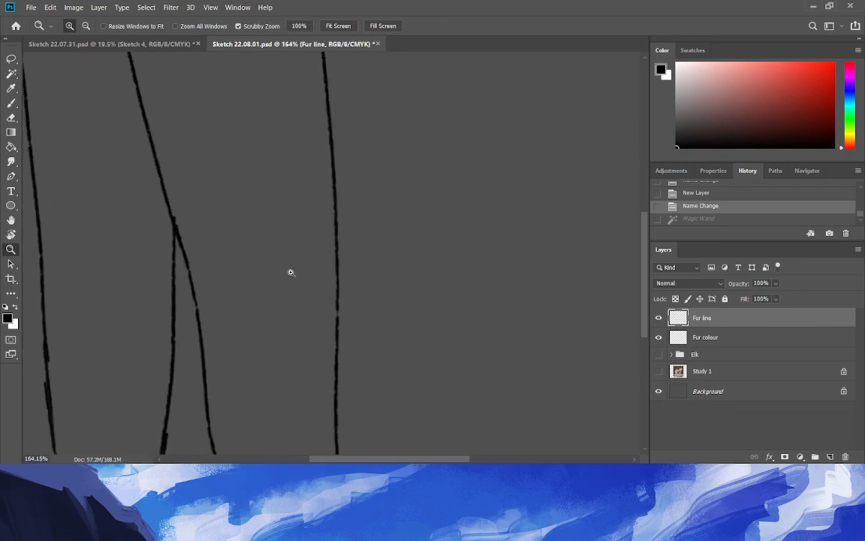
click(12, 103)
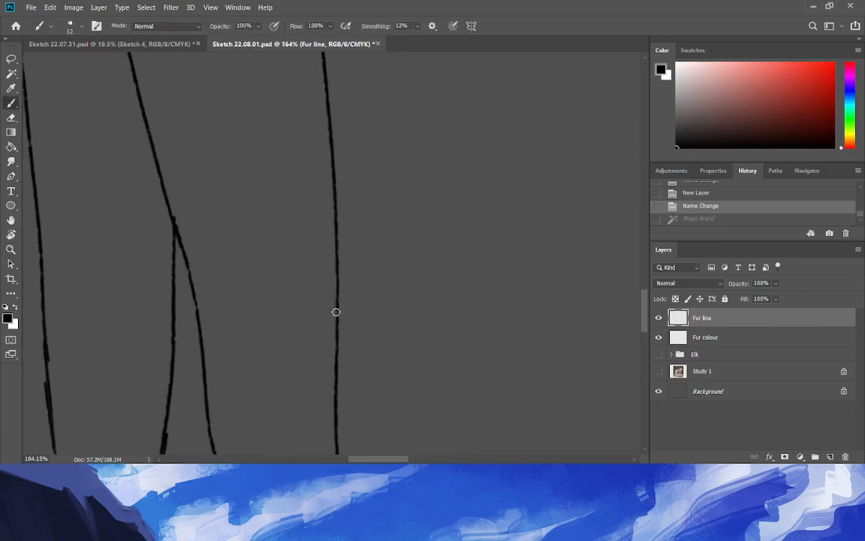
drag(337, 310, 337, 329)
click(11, 249)
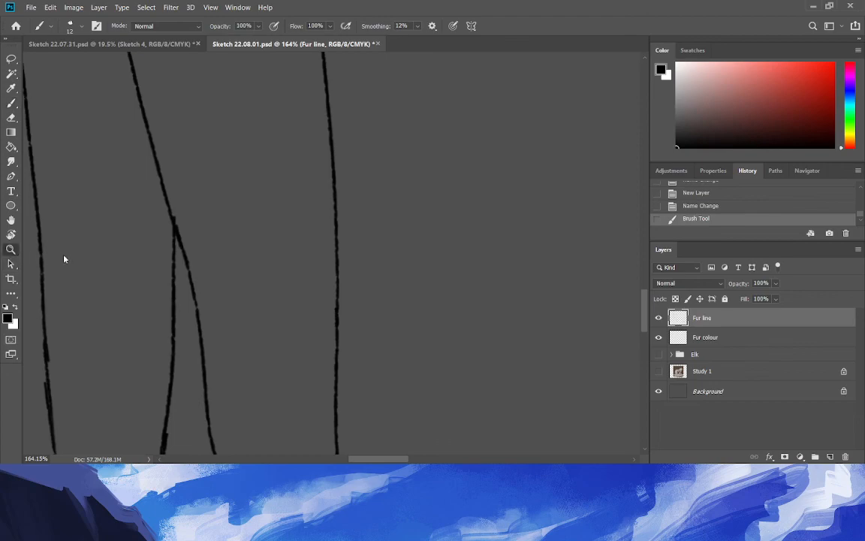
Smooth the joins in the elk's back outline with short black brush strokes on the Fur line layer.
drag(145, 272, 118, 272)
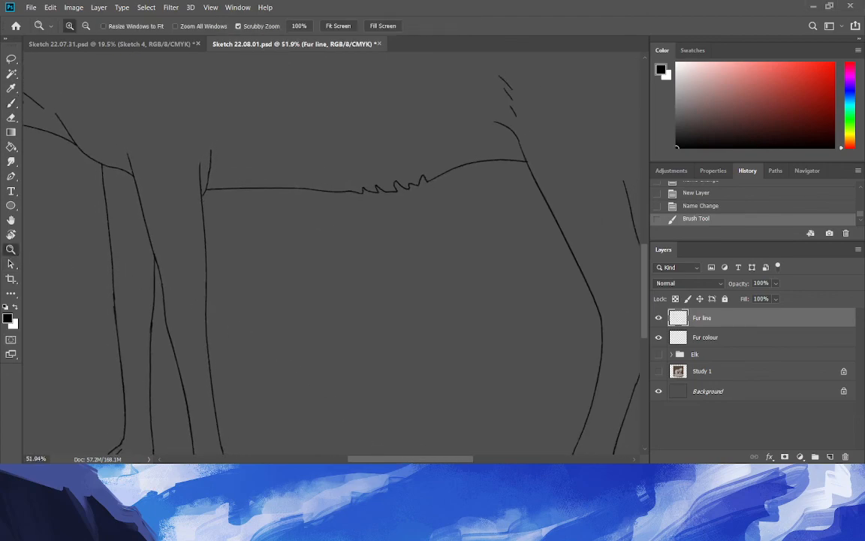
drag(436, 461, 477, 459)
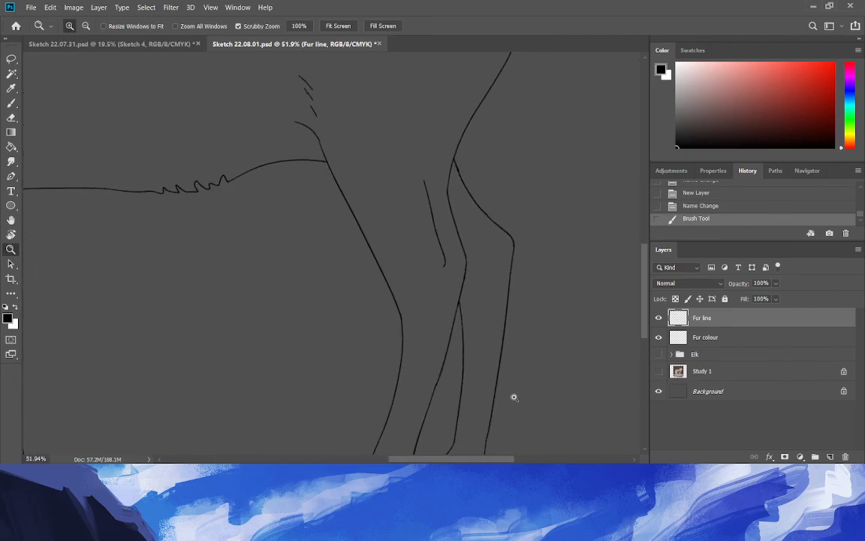
drag(645, 300, 640, 235)
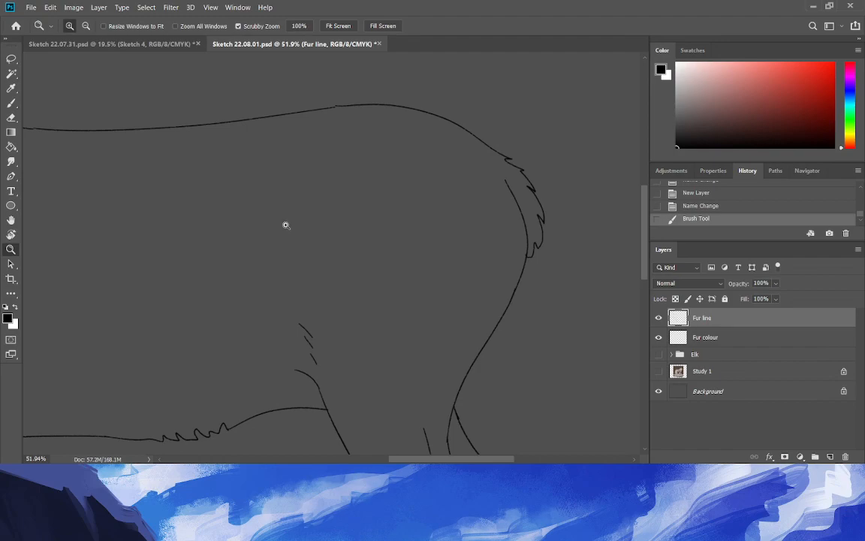
click(11, 105)
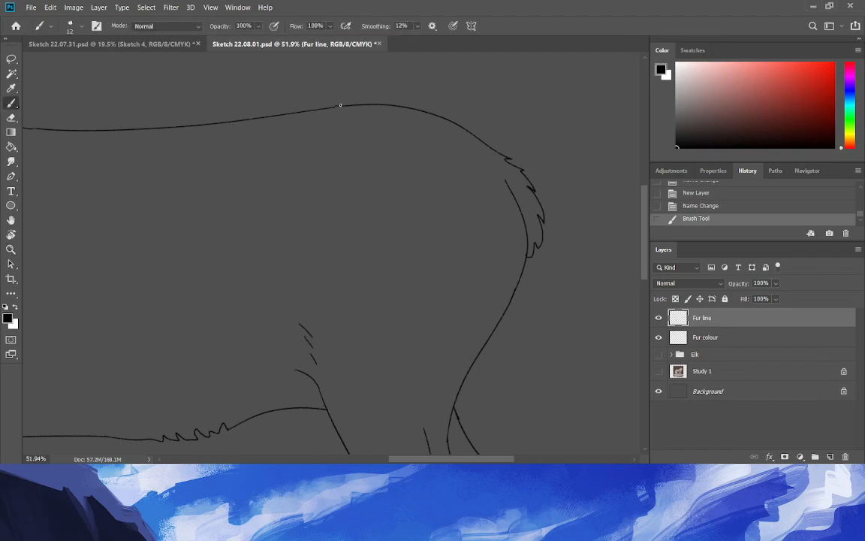
drag(331, 107, 175, 116)
drag(445, 460, 400, 460)
drag(254, 129, 232, 129)
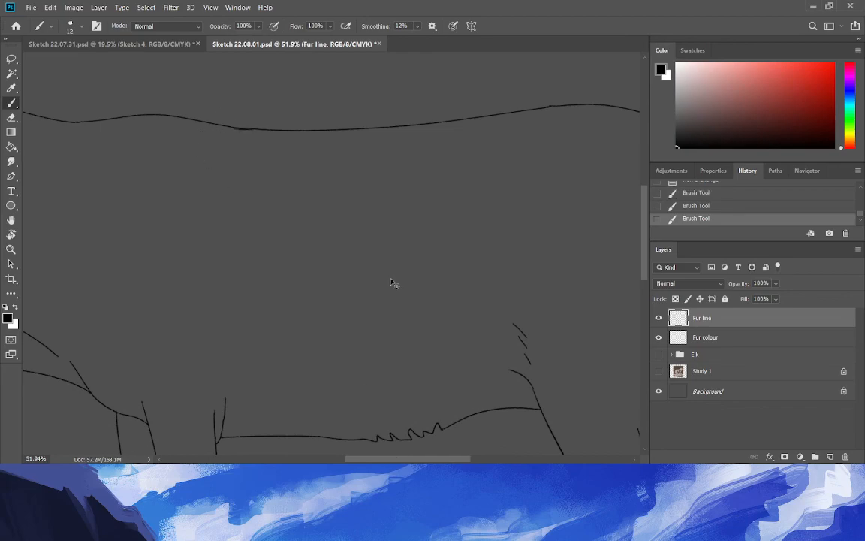
key(ctrl+z)
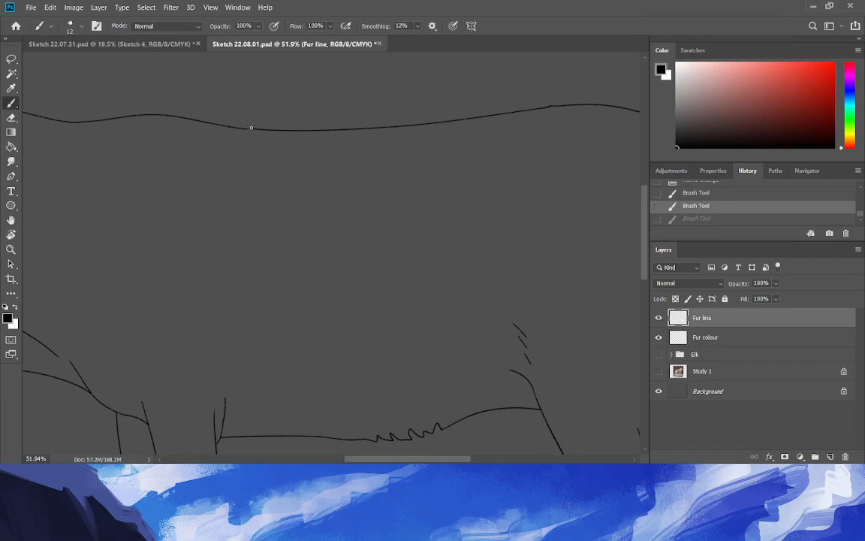
key(ctrl+shift+z)
drag(359, 461, 309, 456)
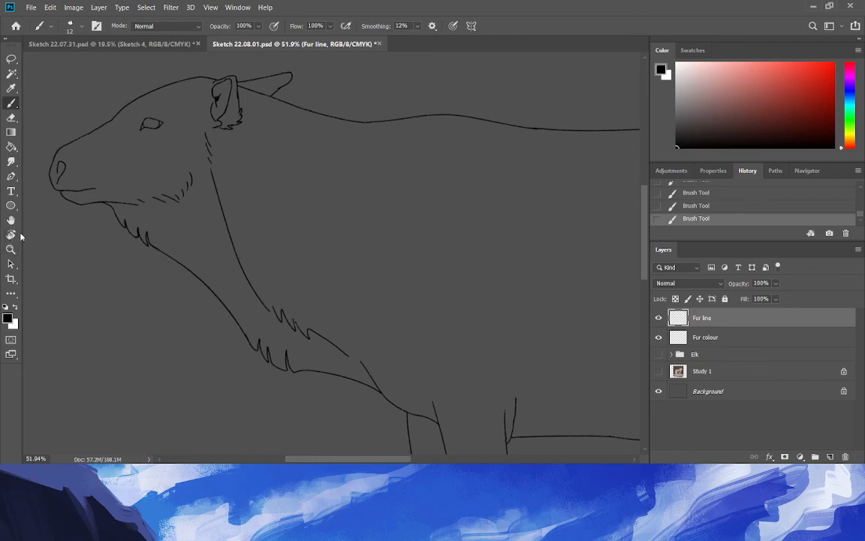
Select the empty area around the whole elk outline with the Magic Wand on the Fur line layer.
click(12, 249)
drag(216, 270, 207, 296)
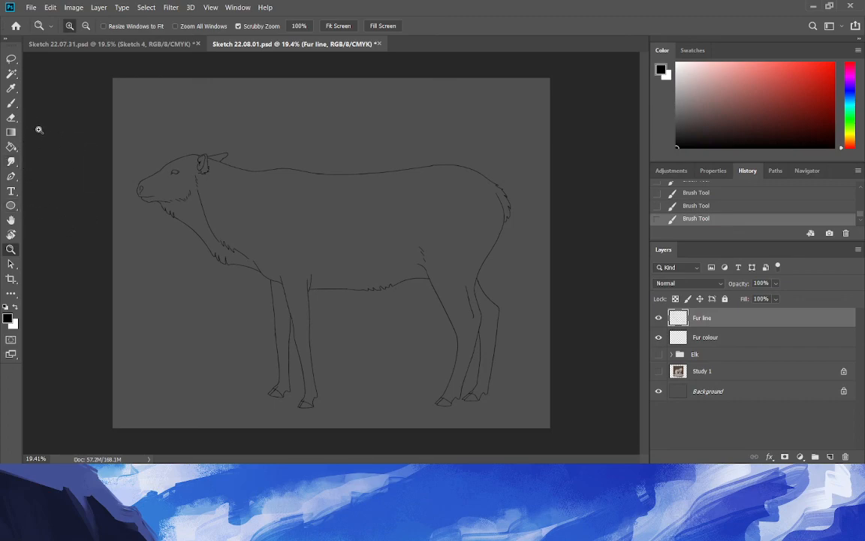
click(12, 73)
click(179, 286)
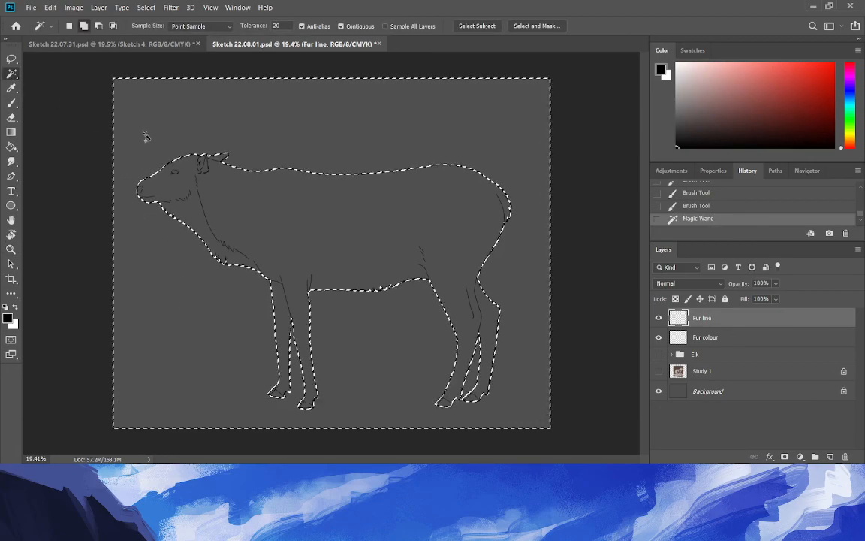
Expand the selection by 2 pixels and invert it so that it covers the elk's body.
click(145, 6)
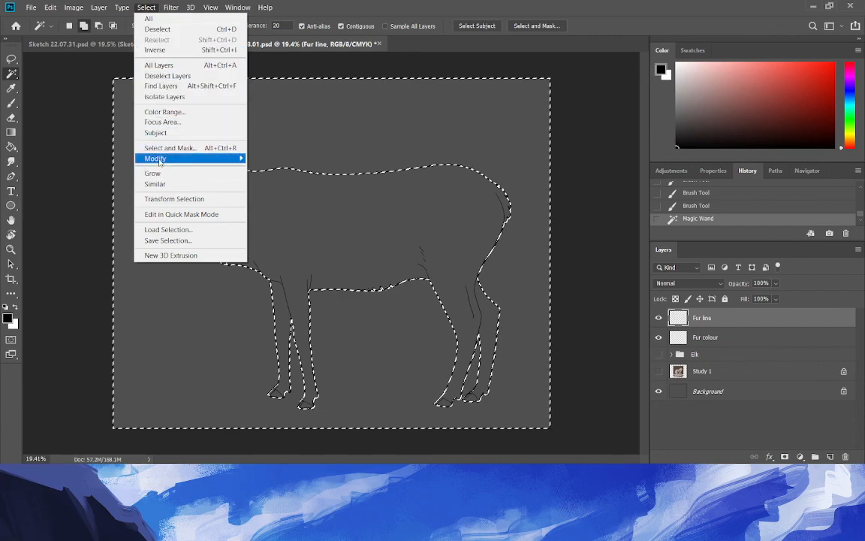
mouse_move(181, 159)
click(267, 179)
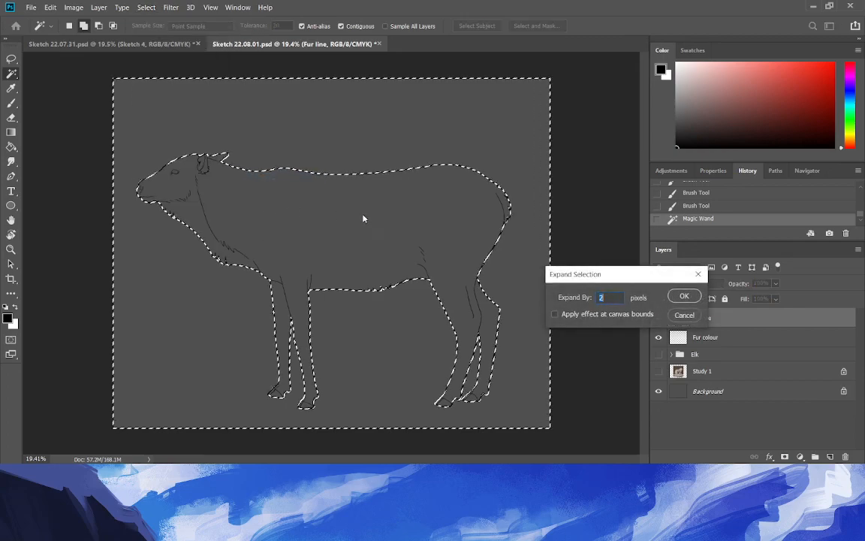
key(Return)
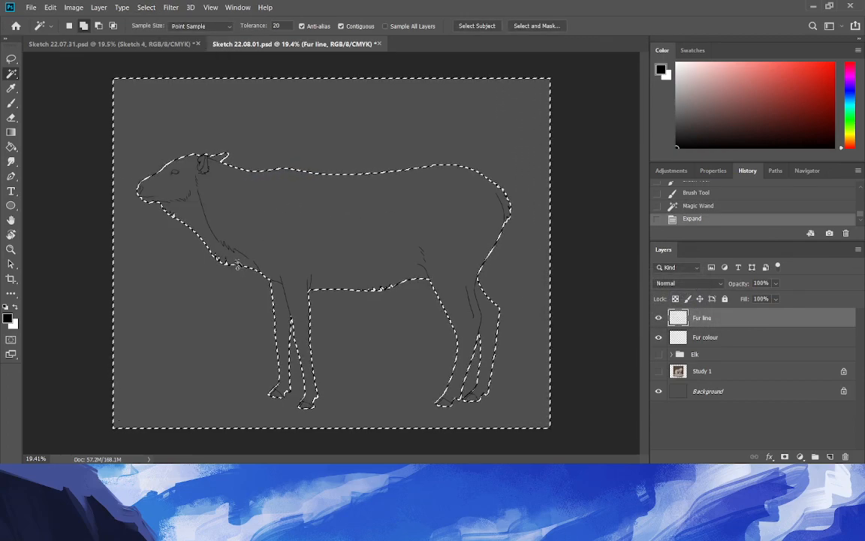
click(146, 7)
click(150, 46)
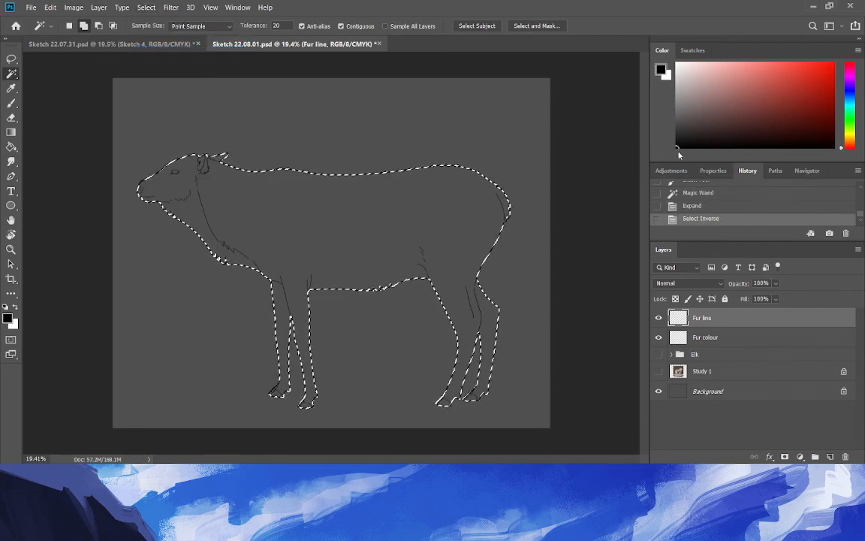
Sample a medium brown, fill the elk selection with it on the Fur colour layer using the Paint Bucket, and deselect.
click(11, 88)
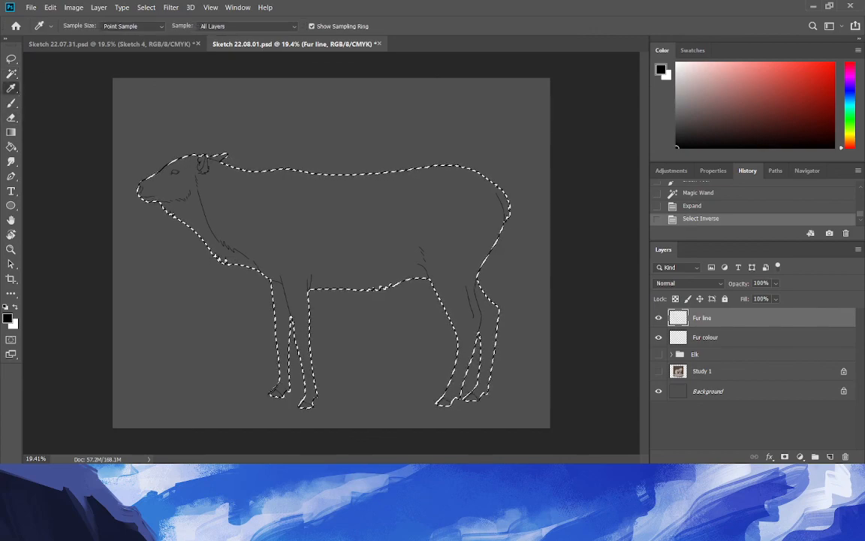
click(356, 2)
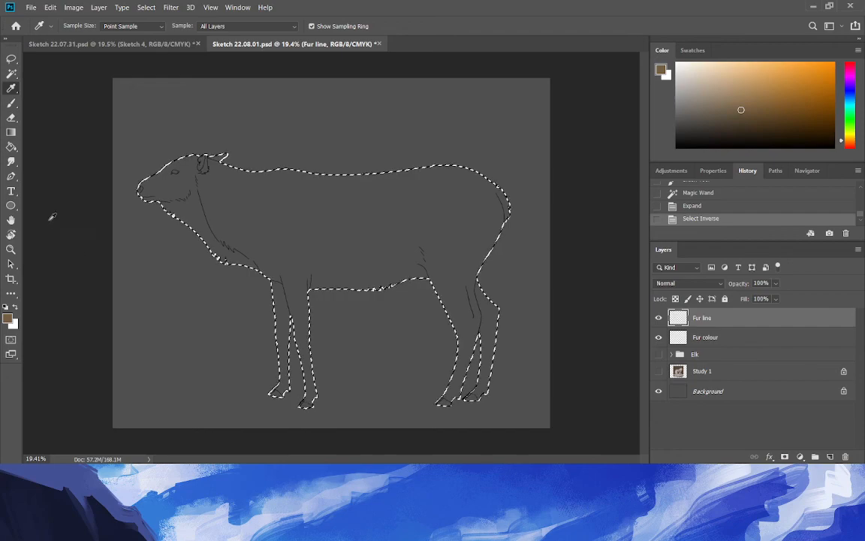
click(11, 146)
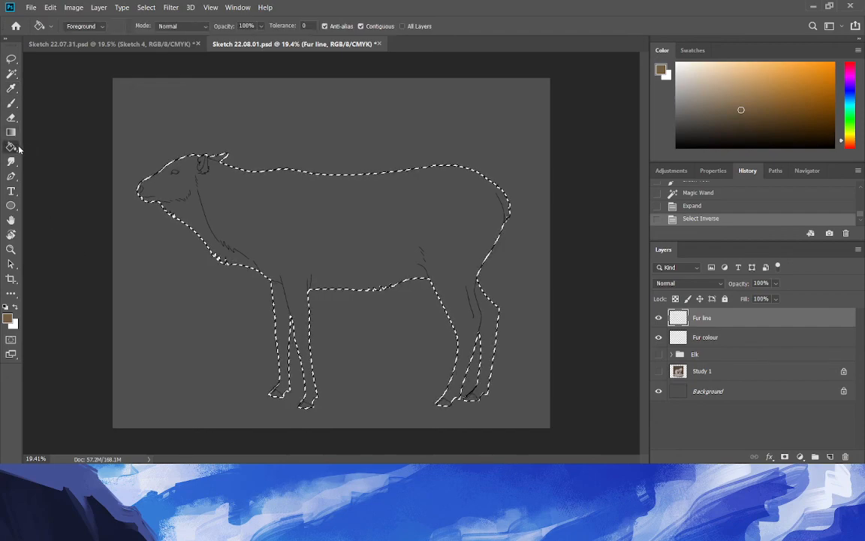
click(698, 338)
click(398, 224)
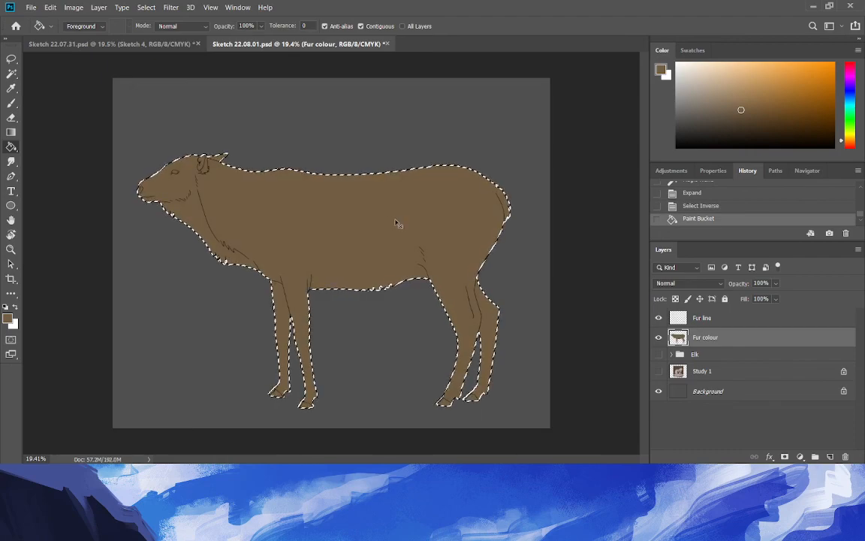
key(ctrl+d)
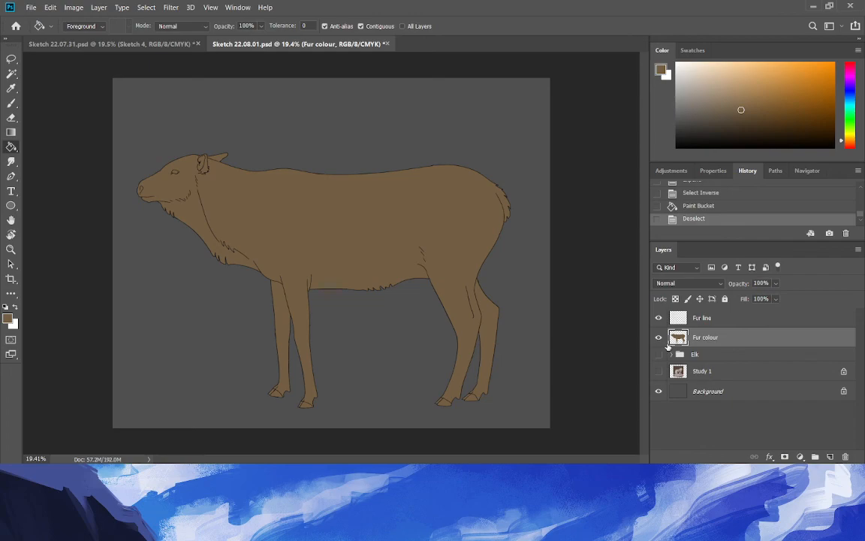
Show the Elk group and combine the Fur line and Fur colour layers into a group named "Fur".
mouse_move(659, 337)
mouse_down()
mouse_move(657, 321)
mouse_move(659, 354)
mouse_up()
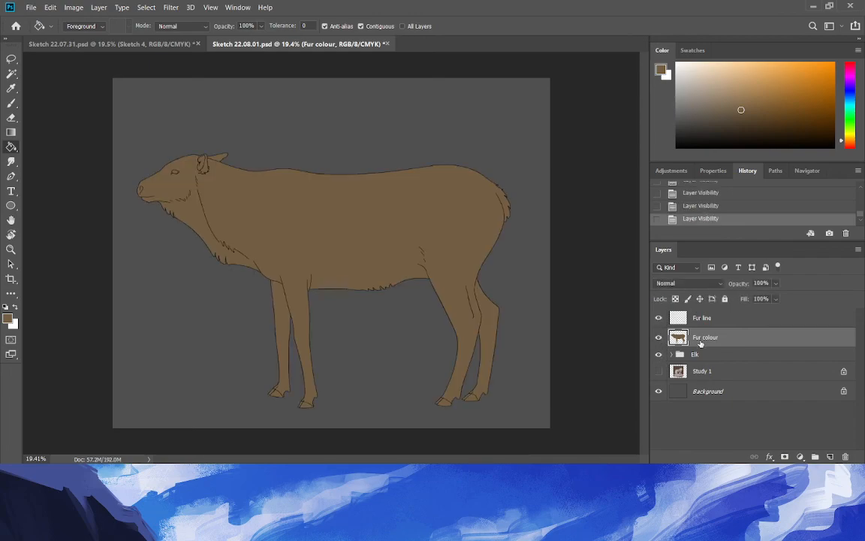
right_click(707, 336)
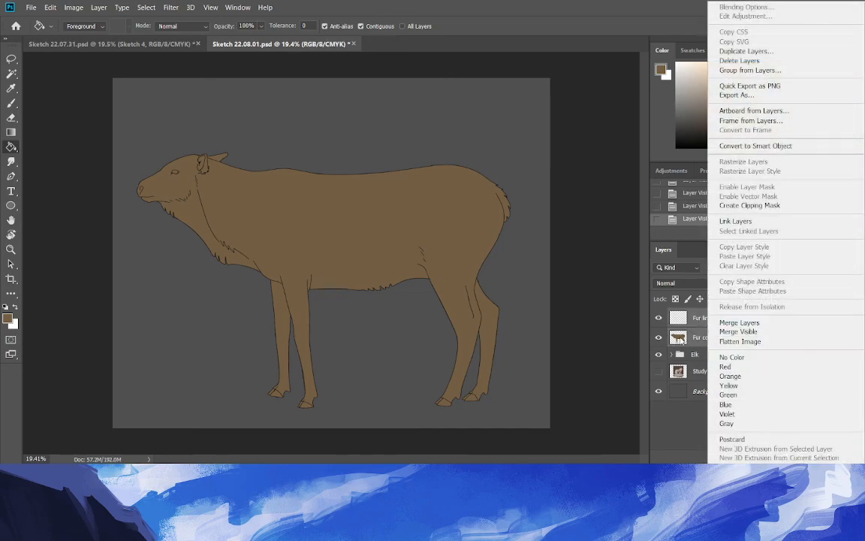
click(704, 331)
key(ctrl+g)
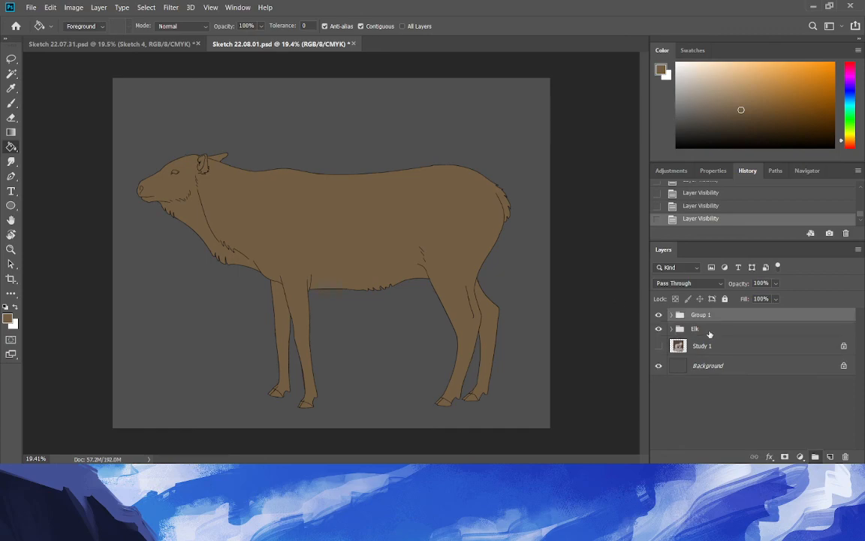
double_click(701, 315)
text(Fur)
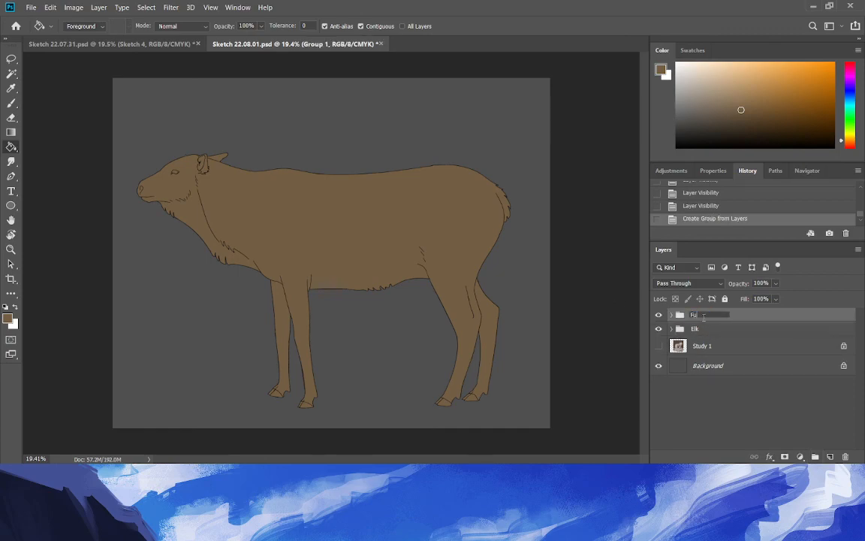
key(Return)
Move the Fur group to the top inside the Elk group and set the Elk group's opacity to 100%.
drag(703, 320, 676, 328)
click(672, 314)
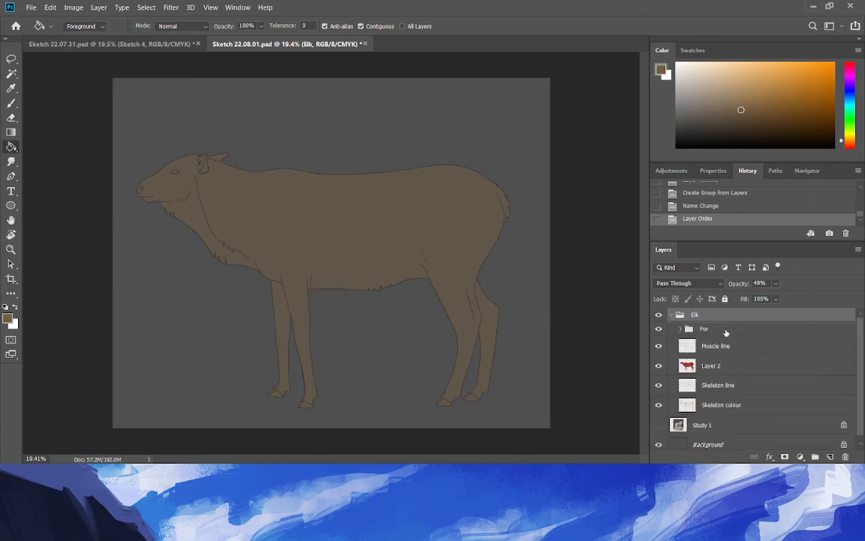
click(776, 283)
Rename Layer 2 "Muscle colour" and group it with the Muscle line layer as "Muscle".
double_click(709, 365)
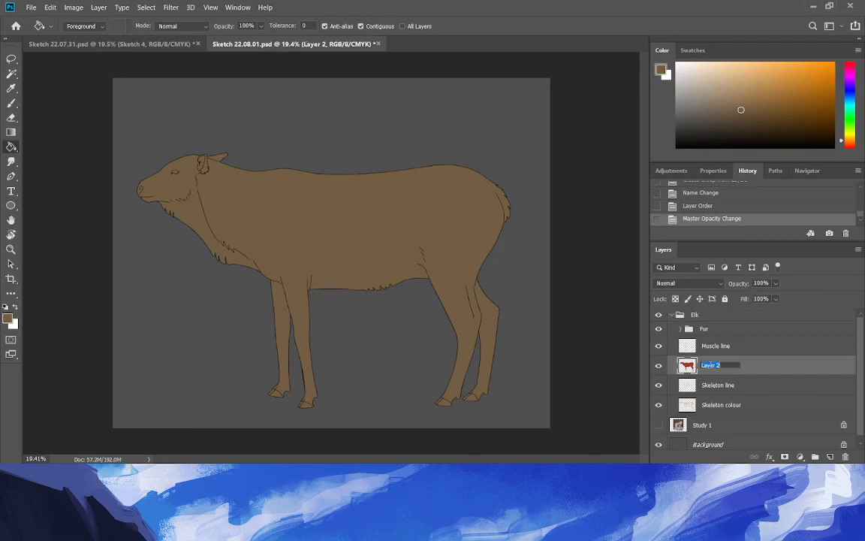
text(Muscle colour)
key(Return)
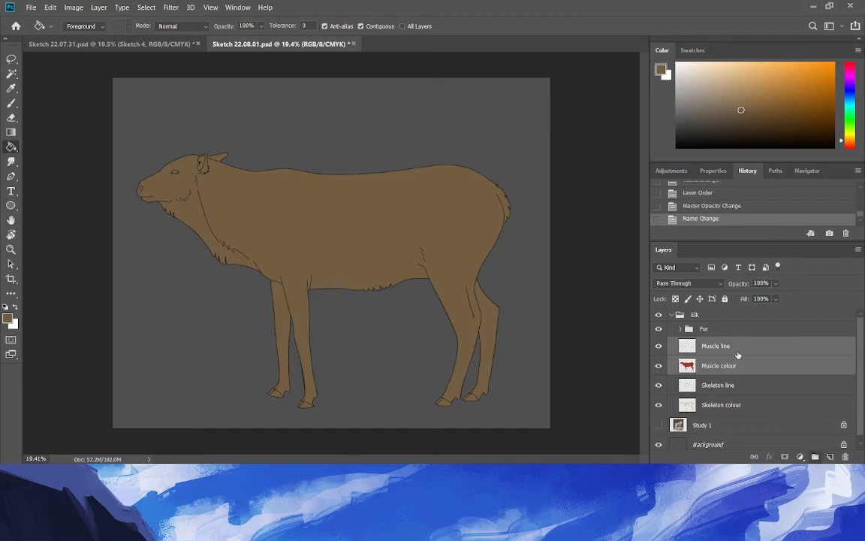
key(ctrl+g)
text(Muscle)
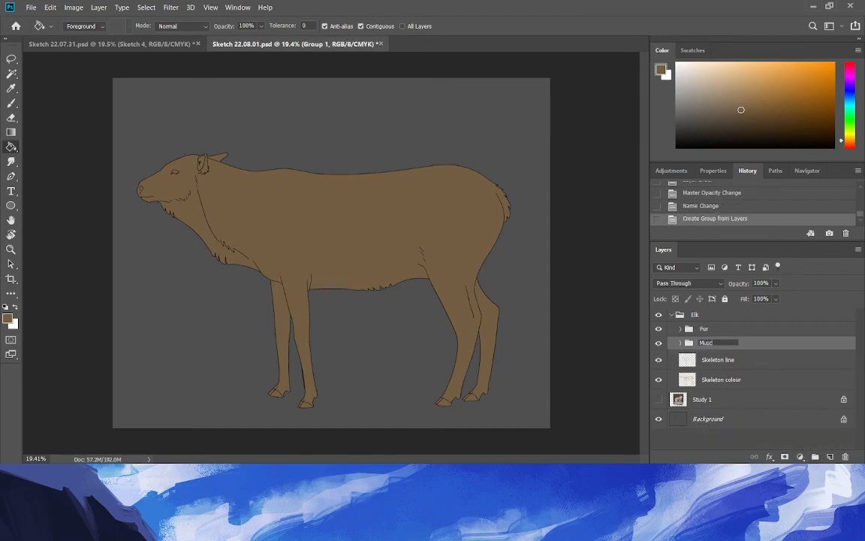
key(Return)
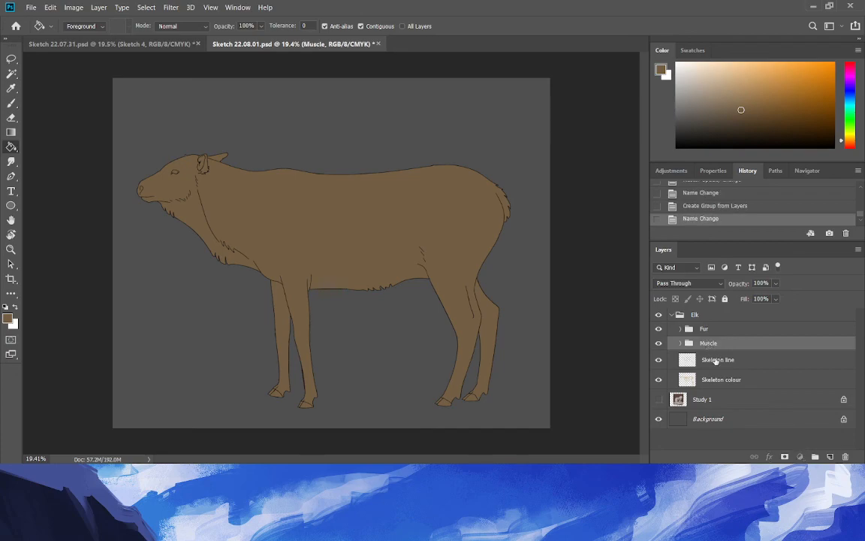
Group the Skeleton line and Skeleton colour layers and name the group "Skeleton".
click(714, 360)
shift+click(709, 379)
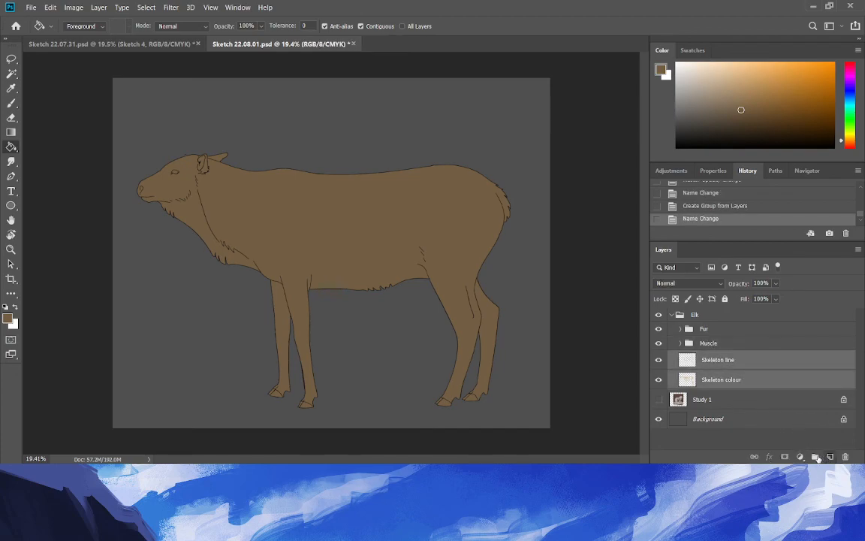
key(ctrl+g)
double_click(710, 358)
text(Skeleton)
key(Return)
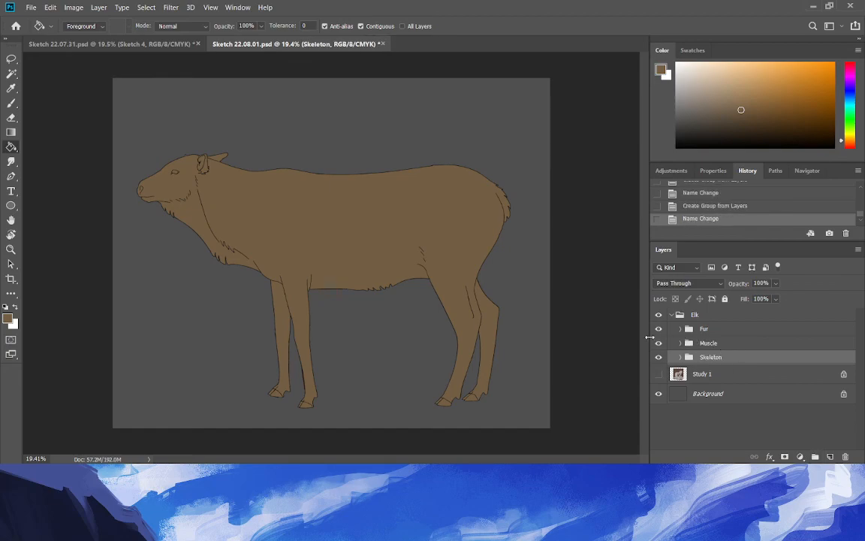
Hide the Fur and Muscle groups one after another to check the layers beneath, show both again and collapse the Elk group.
click(659, 329)
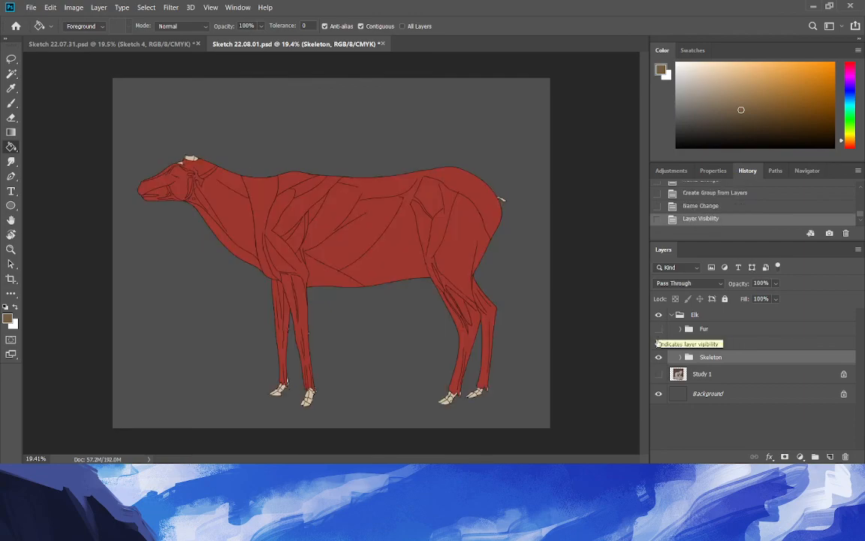
click(658, 344)
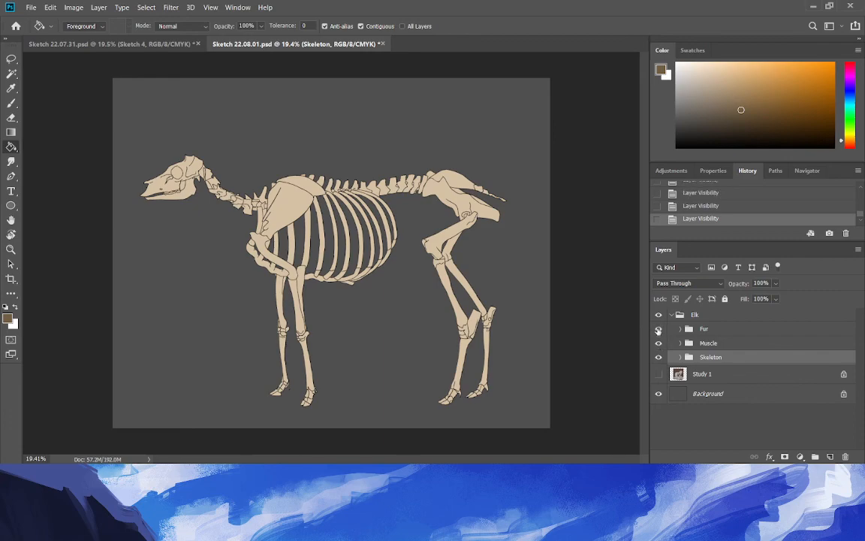
drag(659, 343, 659, 330)
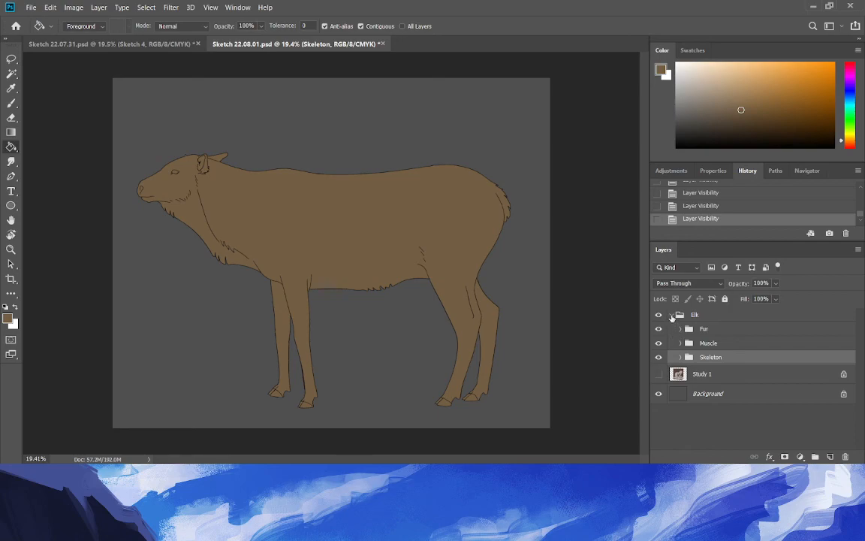
click(672, 315)
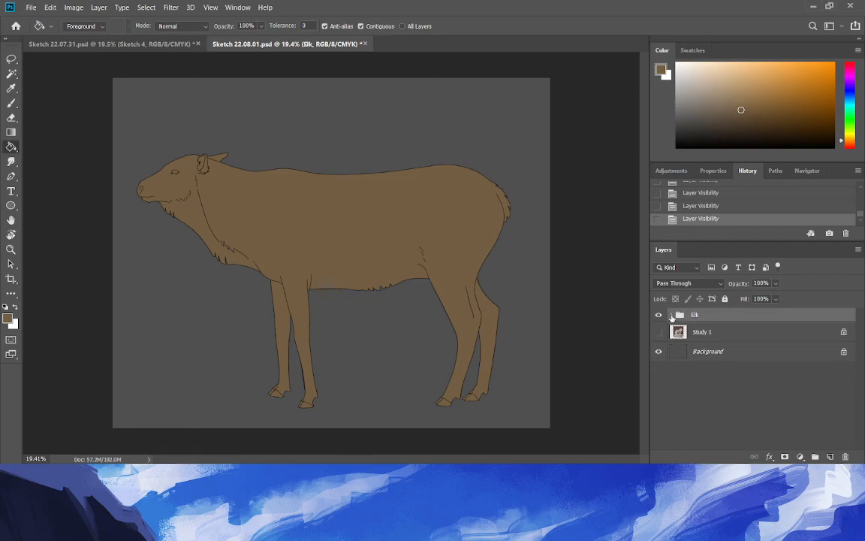
Hide the Elk group, show the Study 1 wolf painting and make its layer active.
click(658, 315)
click(659, 332)
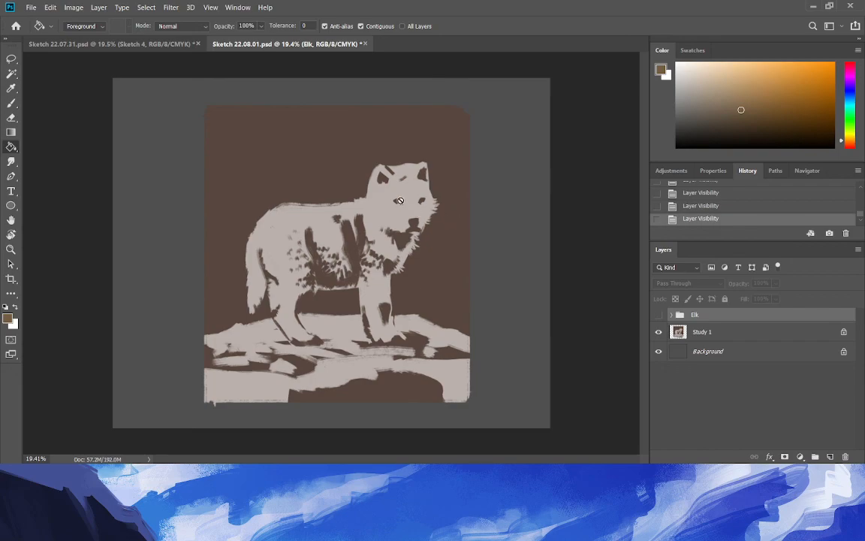
click(362, 185)
click(436, 186)
click(703, 333)
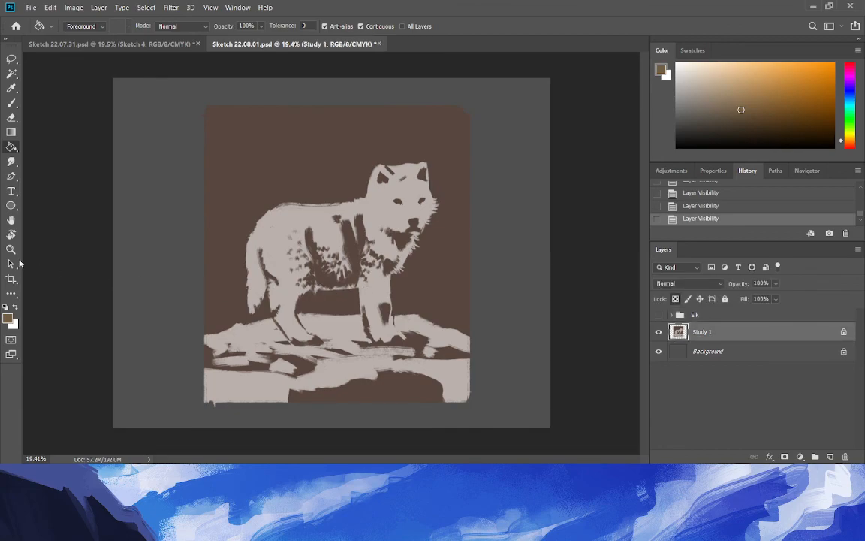
click(12, 249)
drag(447, 200, 337, 226)
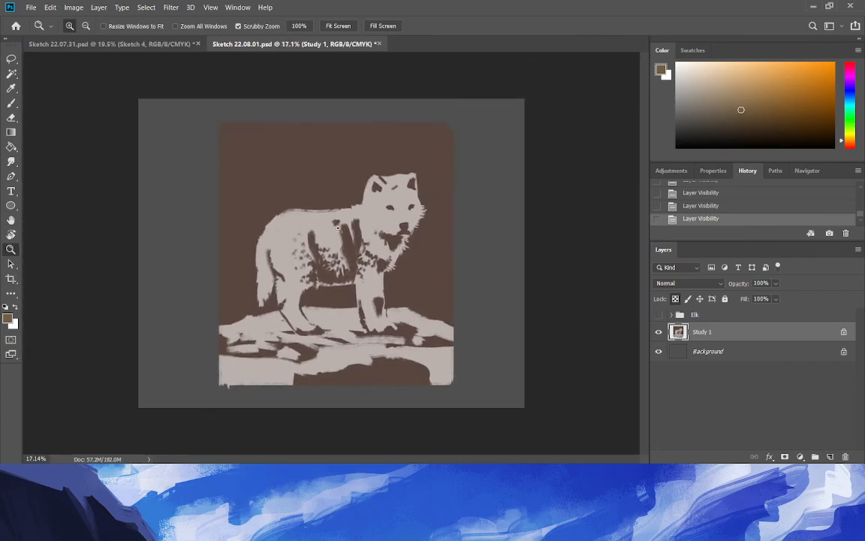